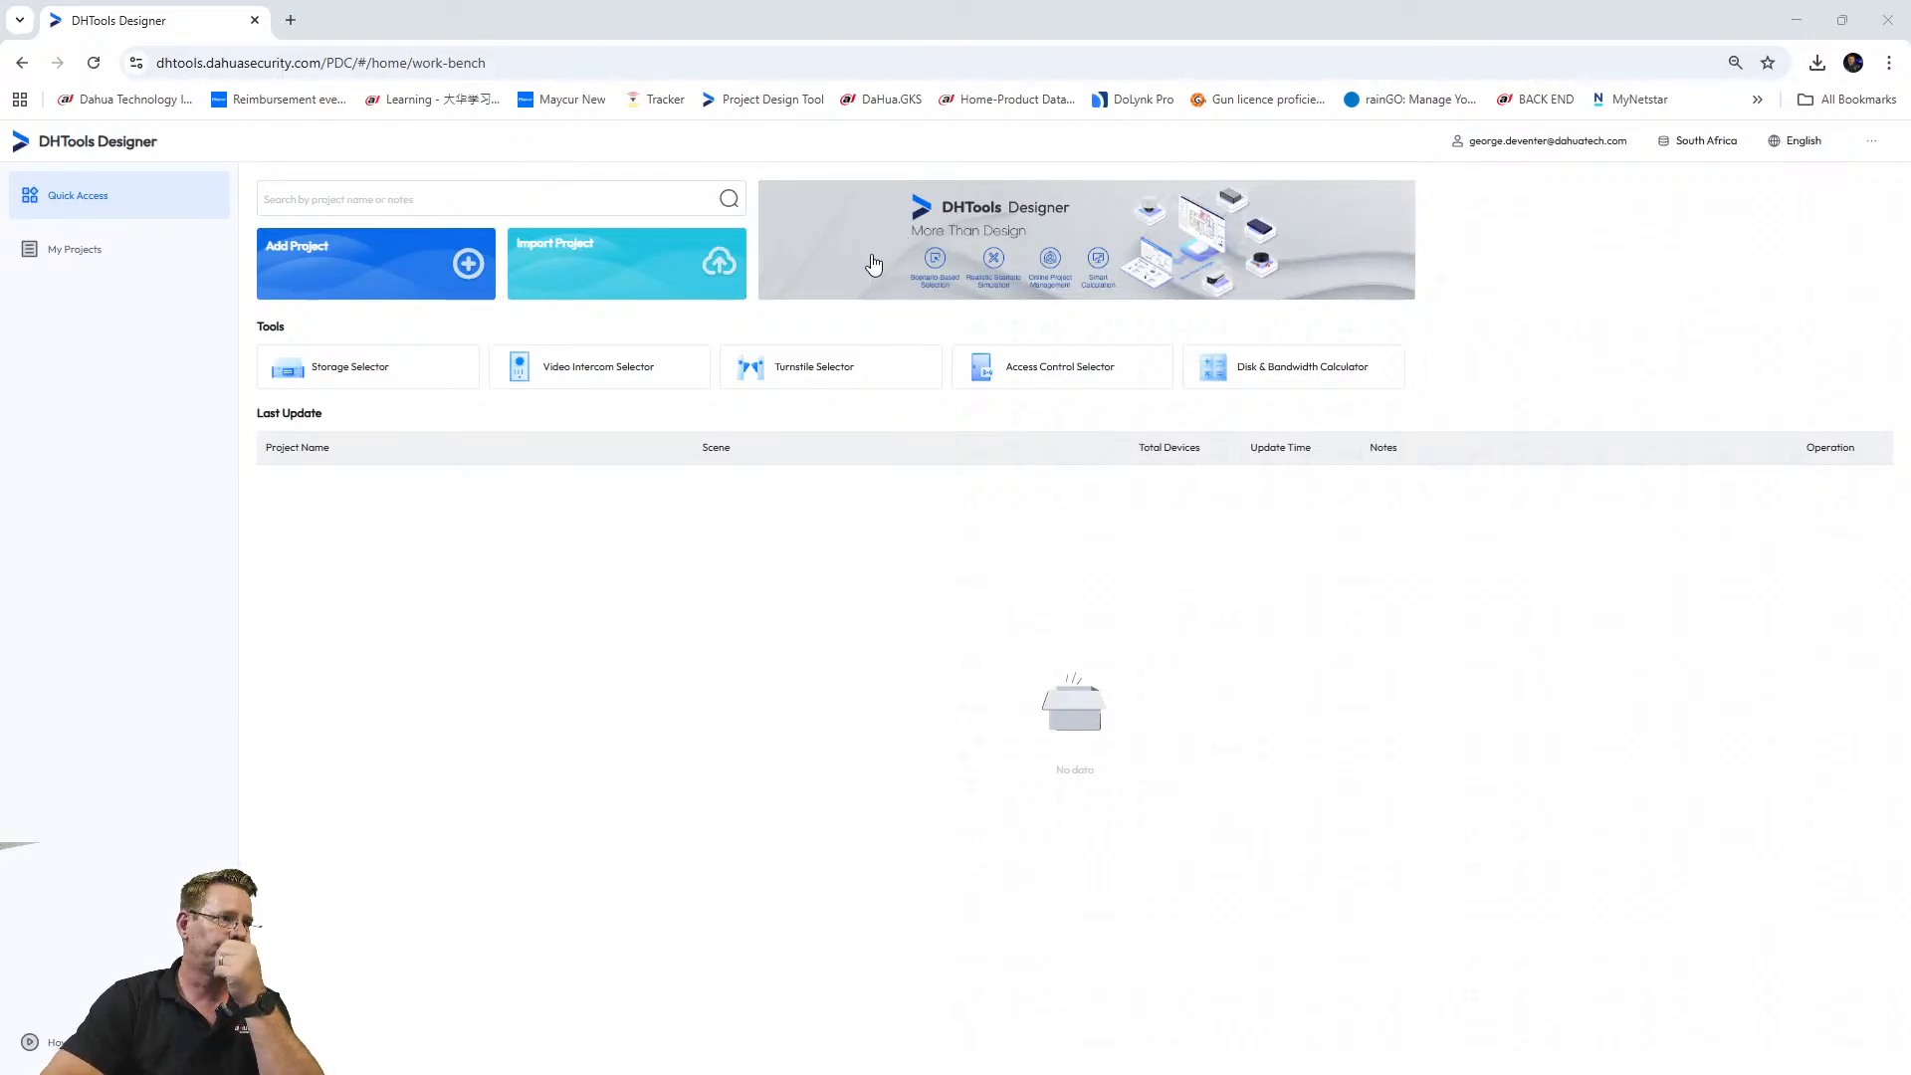
From the work-bench, launch Video Intercom Selector and accept the default house scene to reach VTO selection.
{"action": "left_click", "coordinate": [85, 249]}
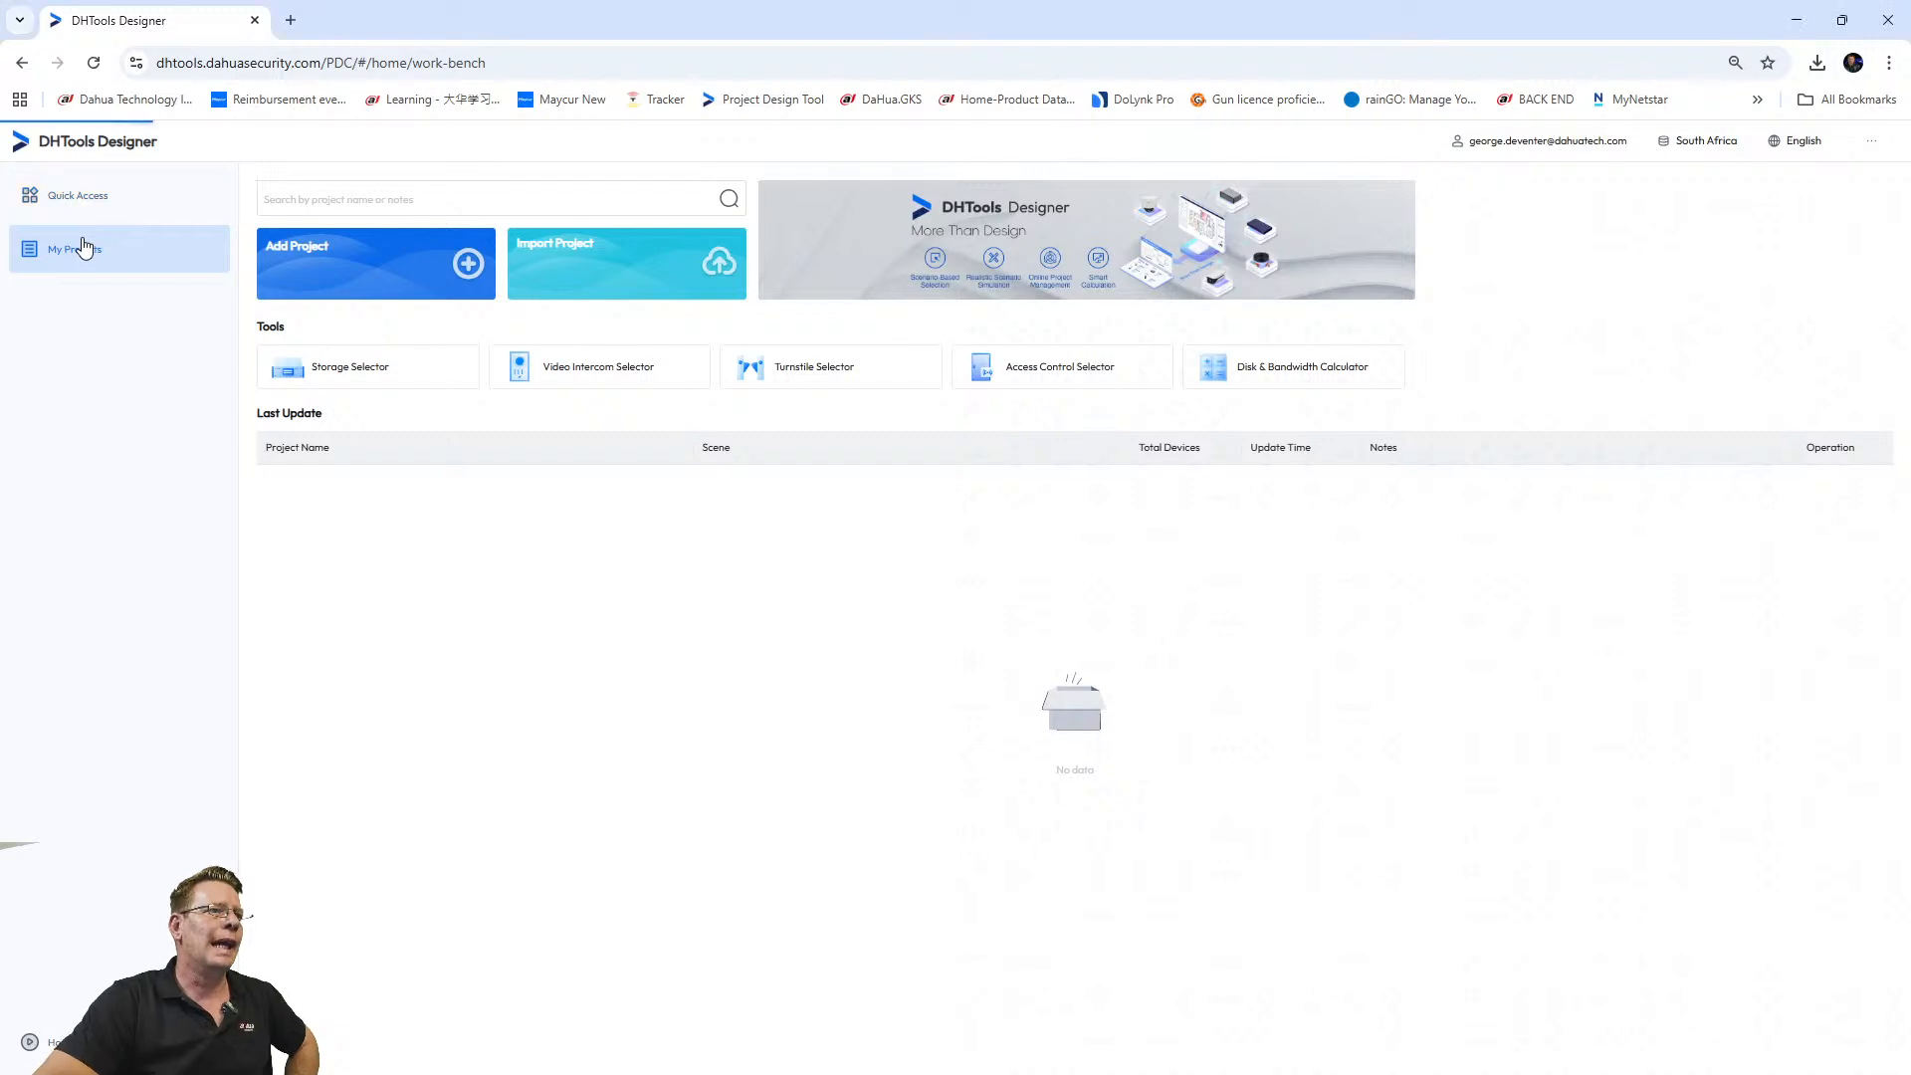
{"action": "left_click", "coordinate": [57, 197]}
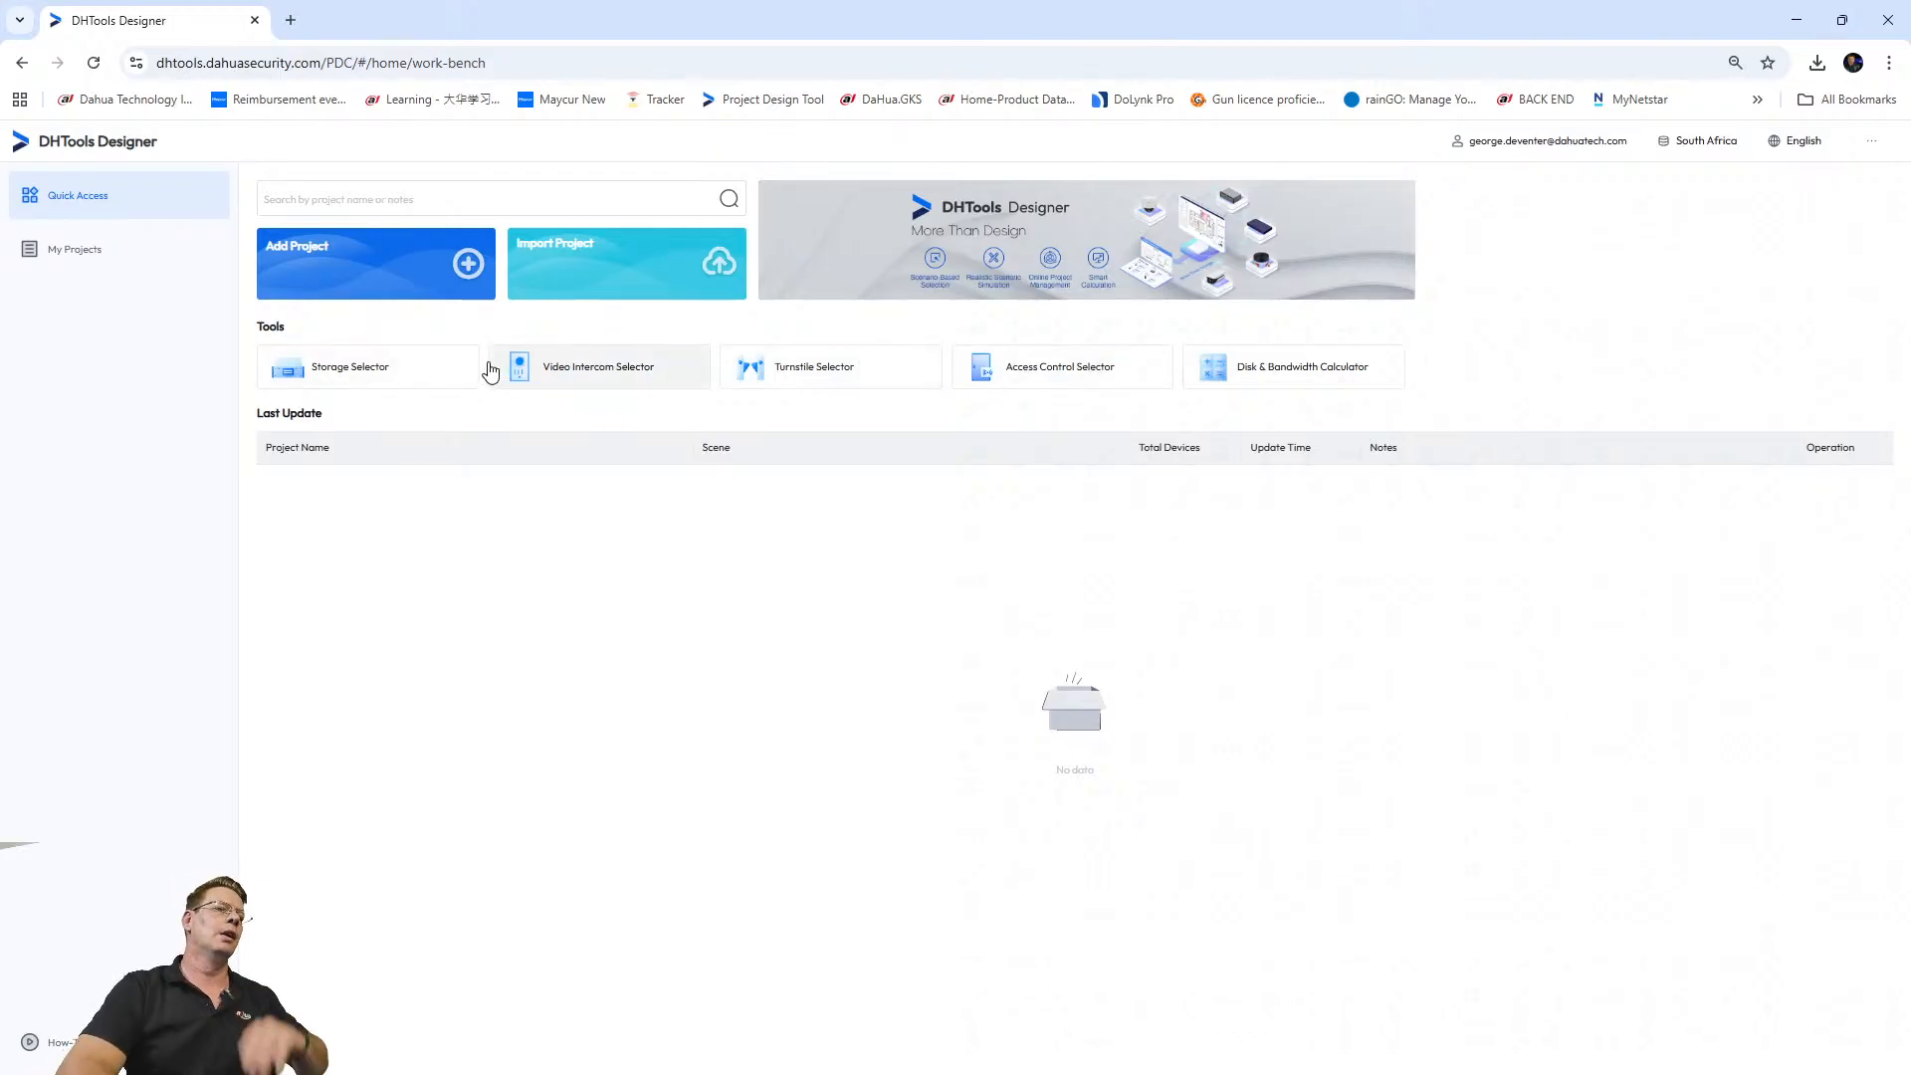
{"action": "left_click", "coordinate": [575, 377]}
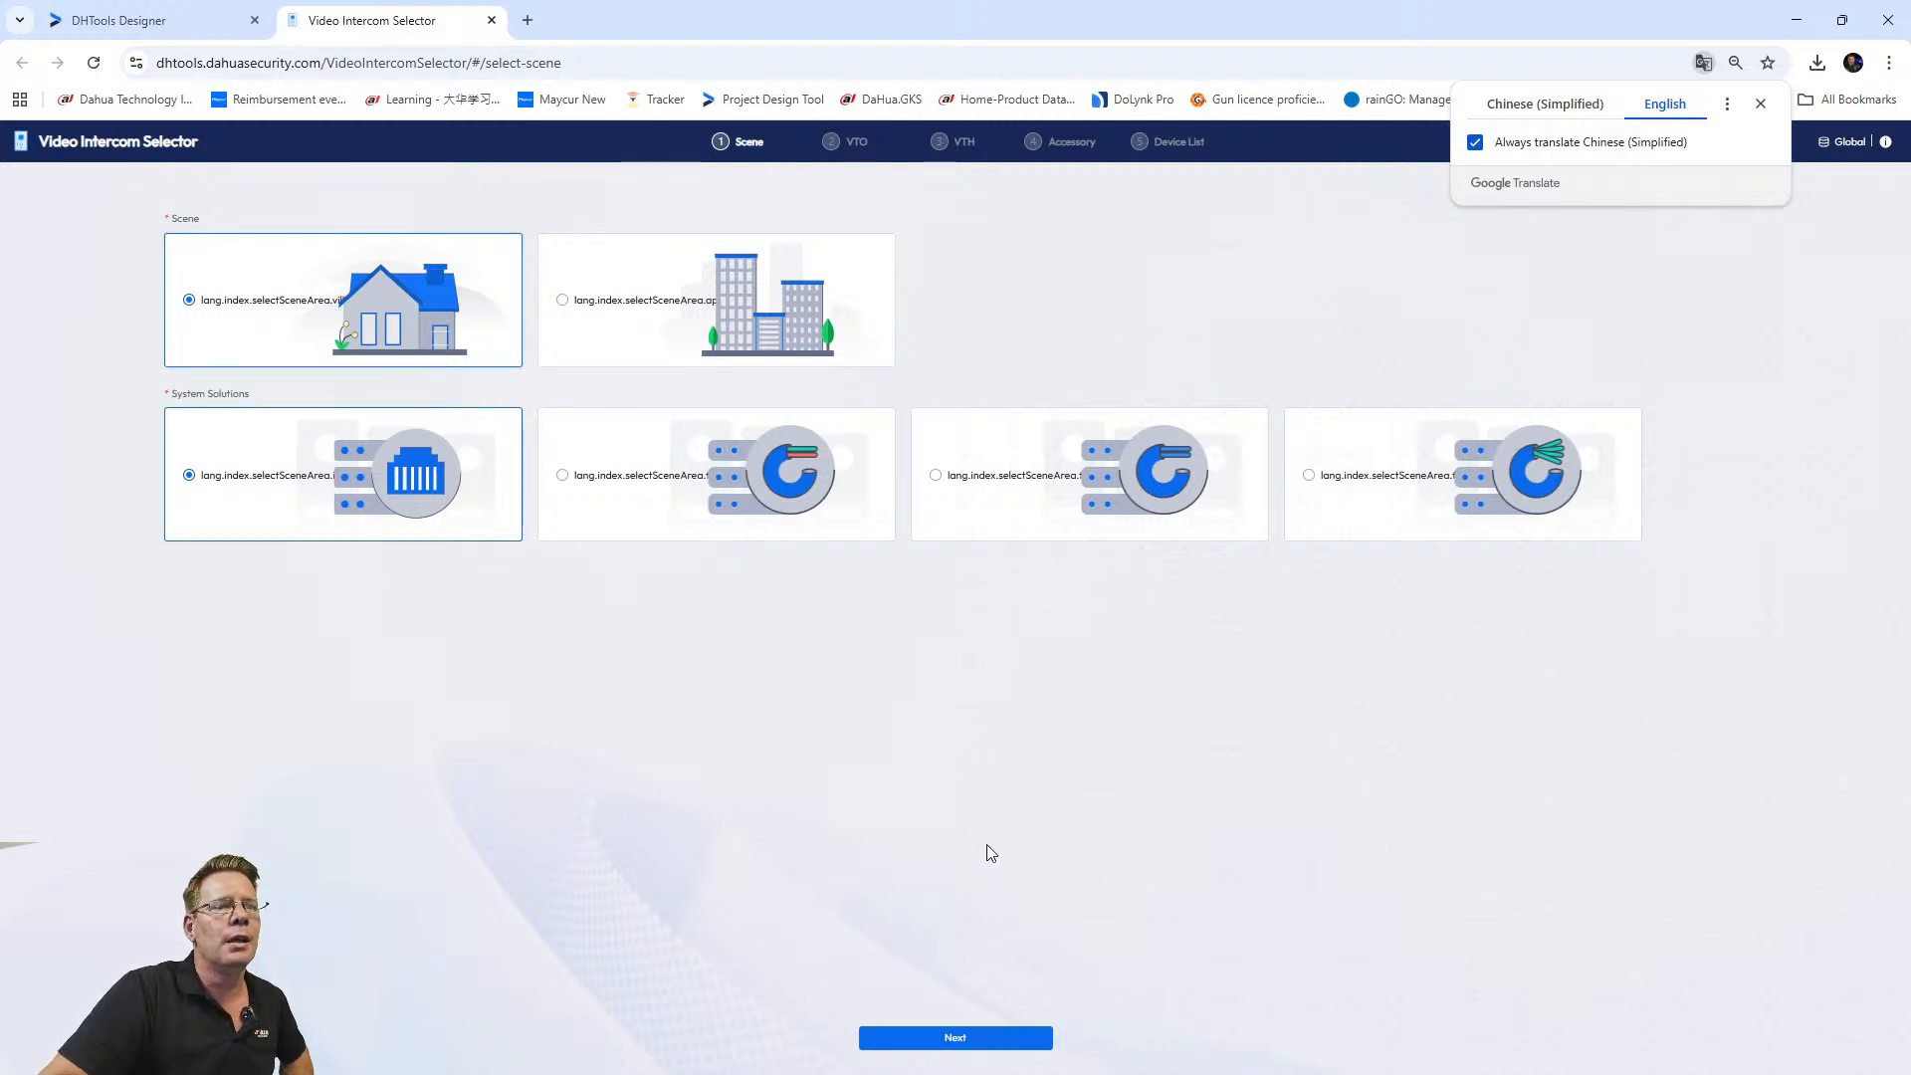
{"action": "left_click", "coordinate": [888, 1042]}
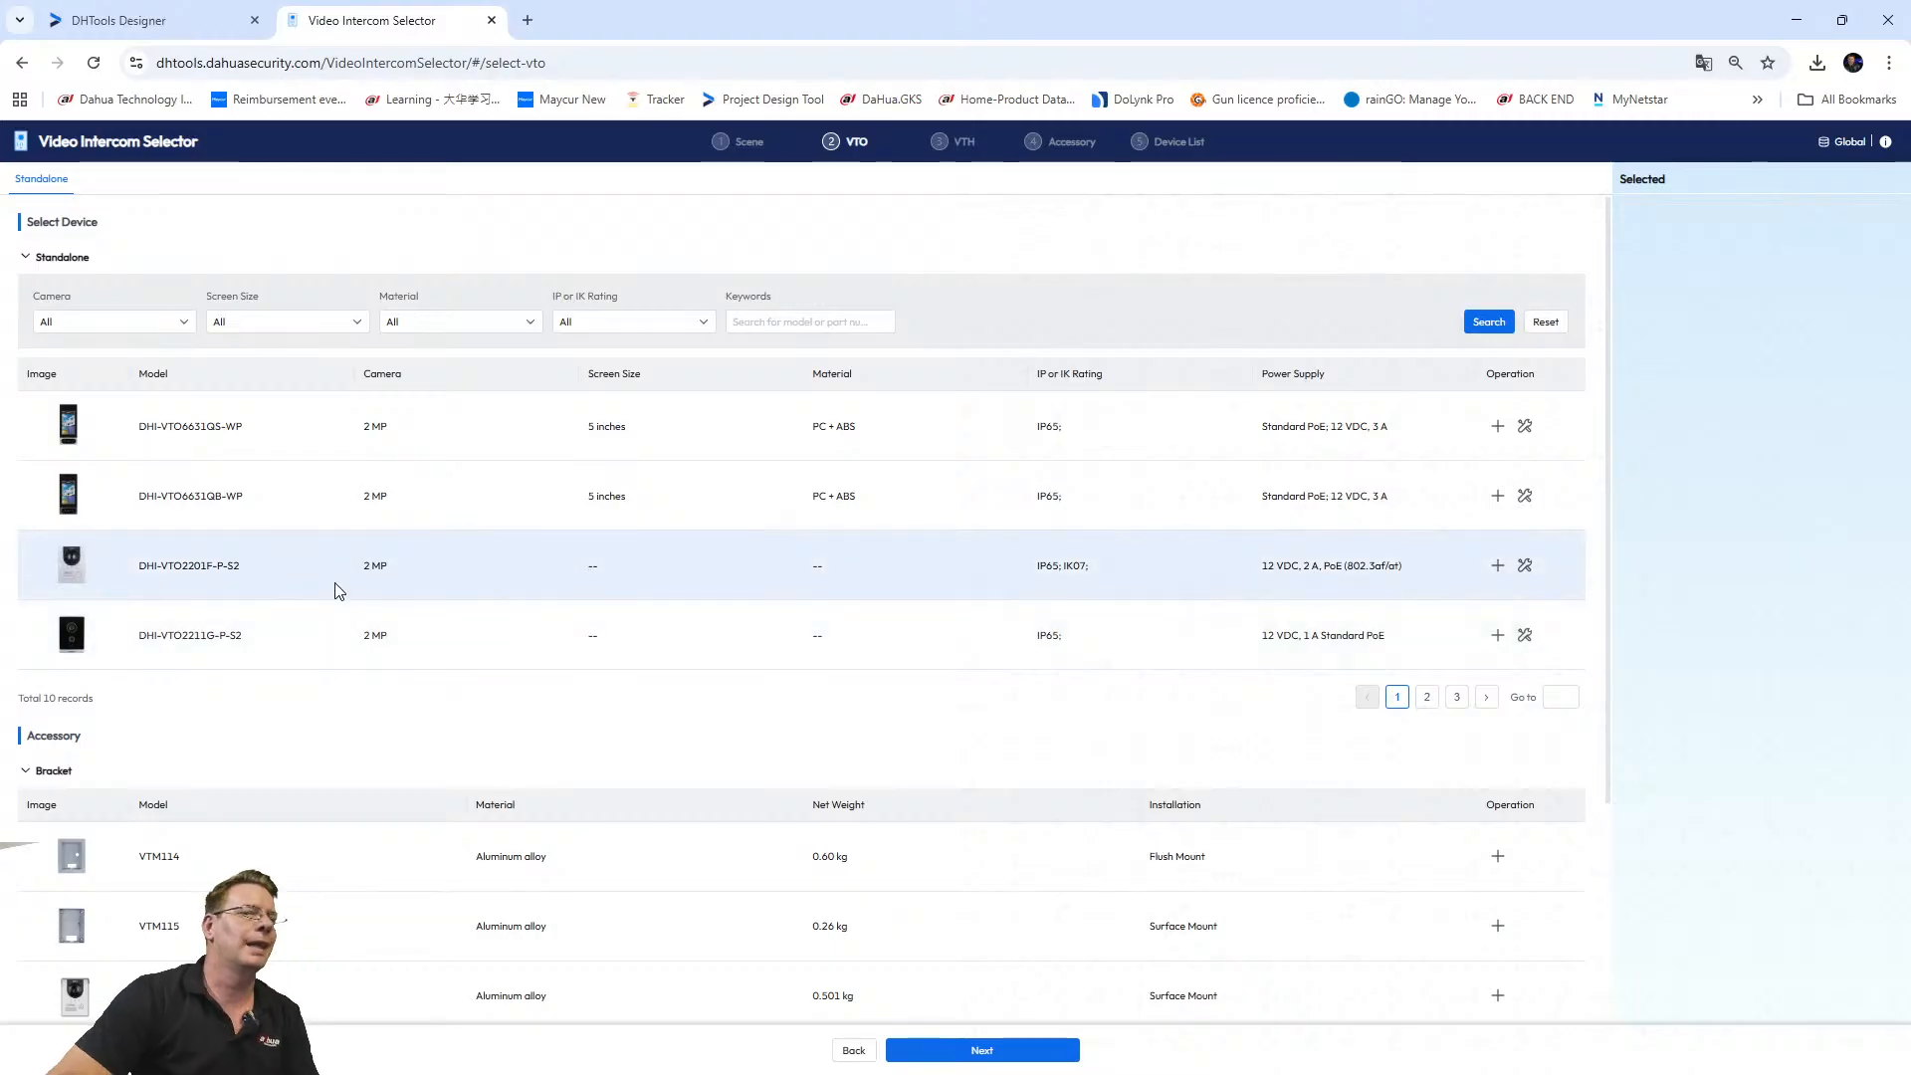
Review the Camera resolution and Screen Size filter options for standalone VTOs.
{"action": "left_click", "coordinate": [175, 322]}
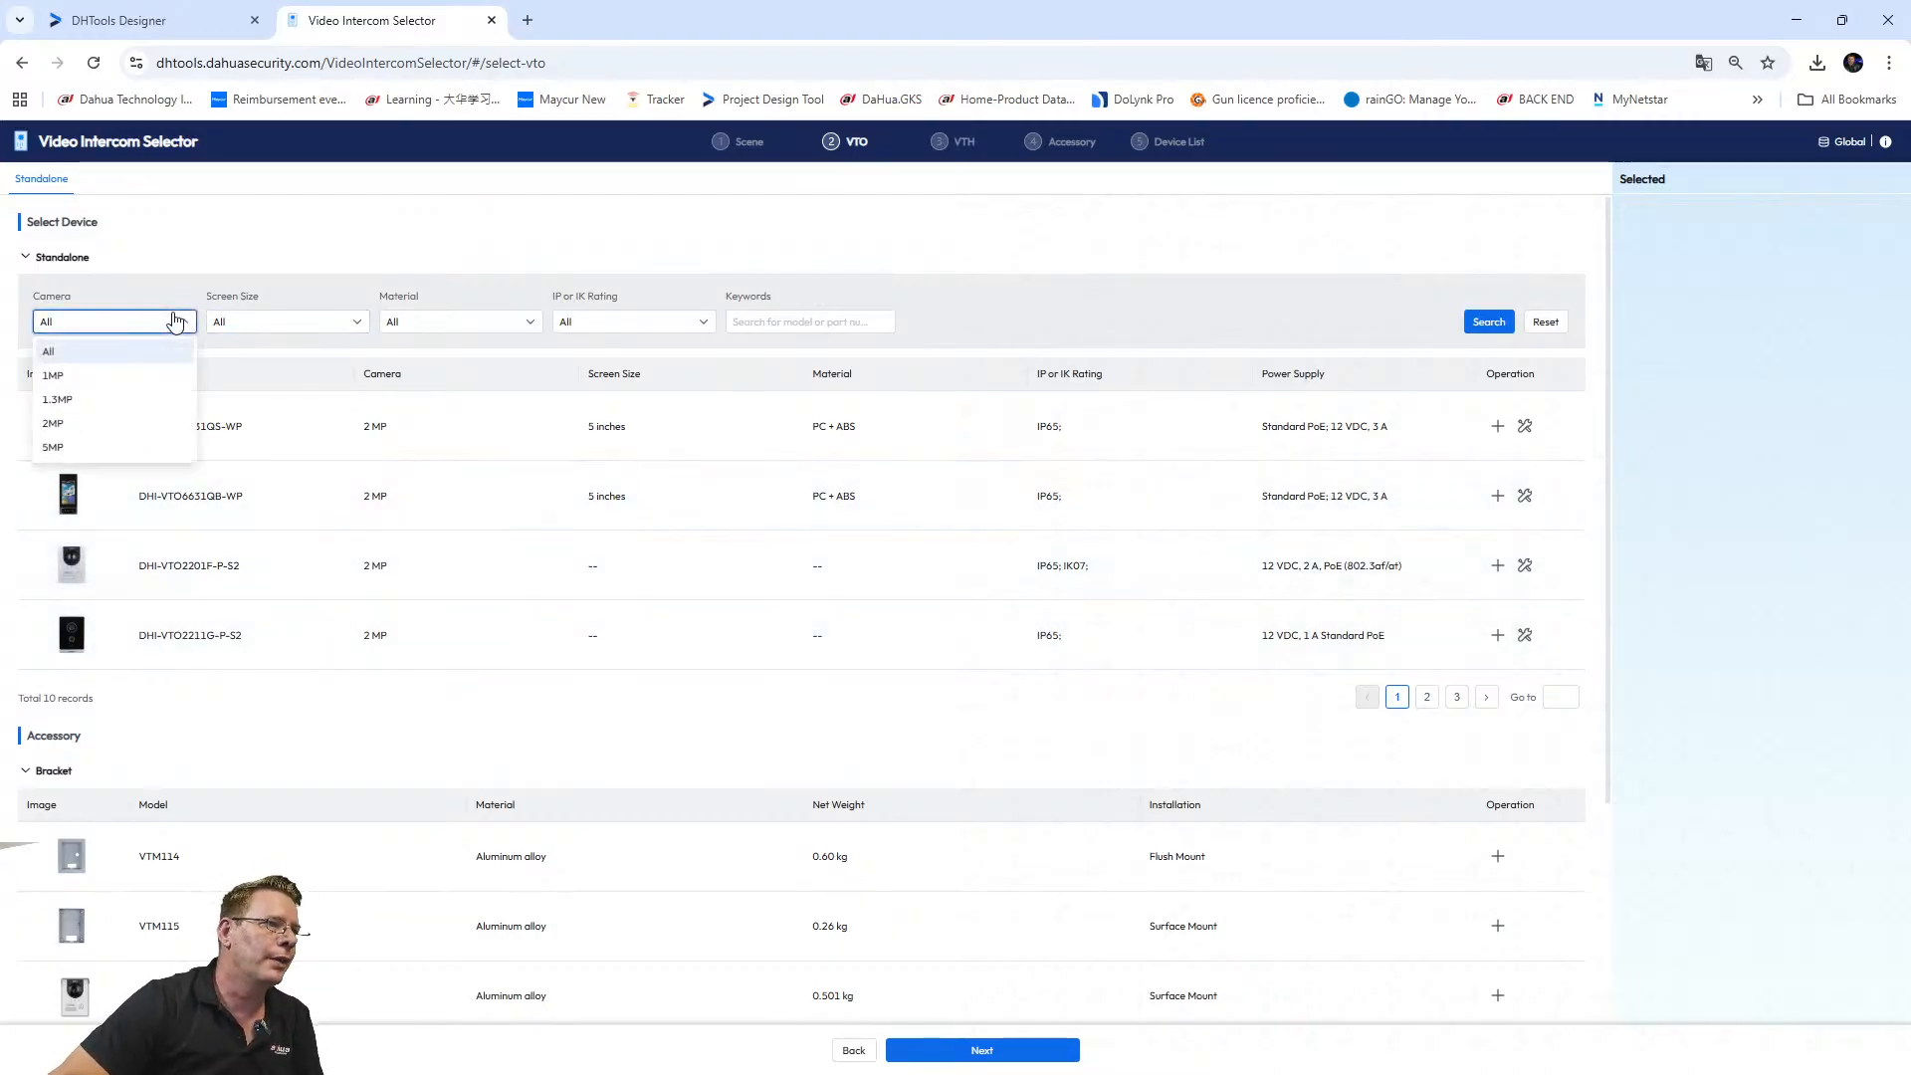
{"action": "left_click", "coordinate": [71, 426]}
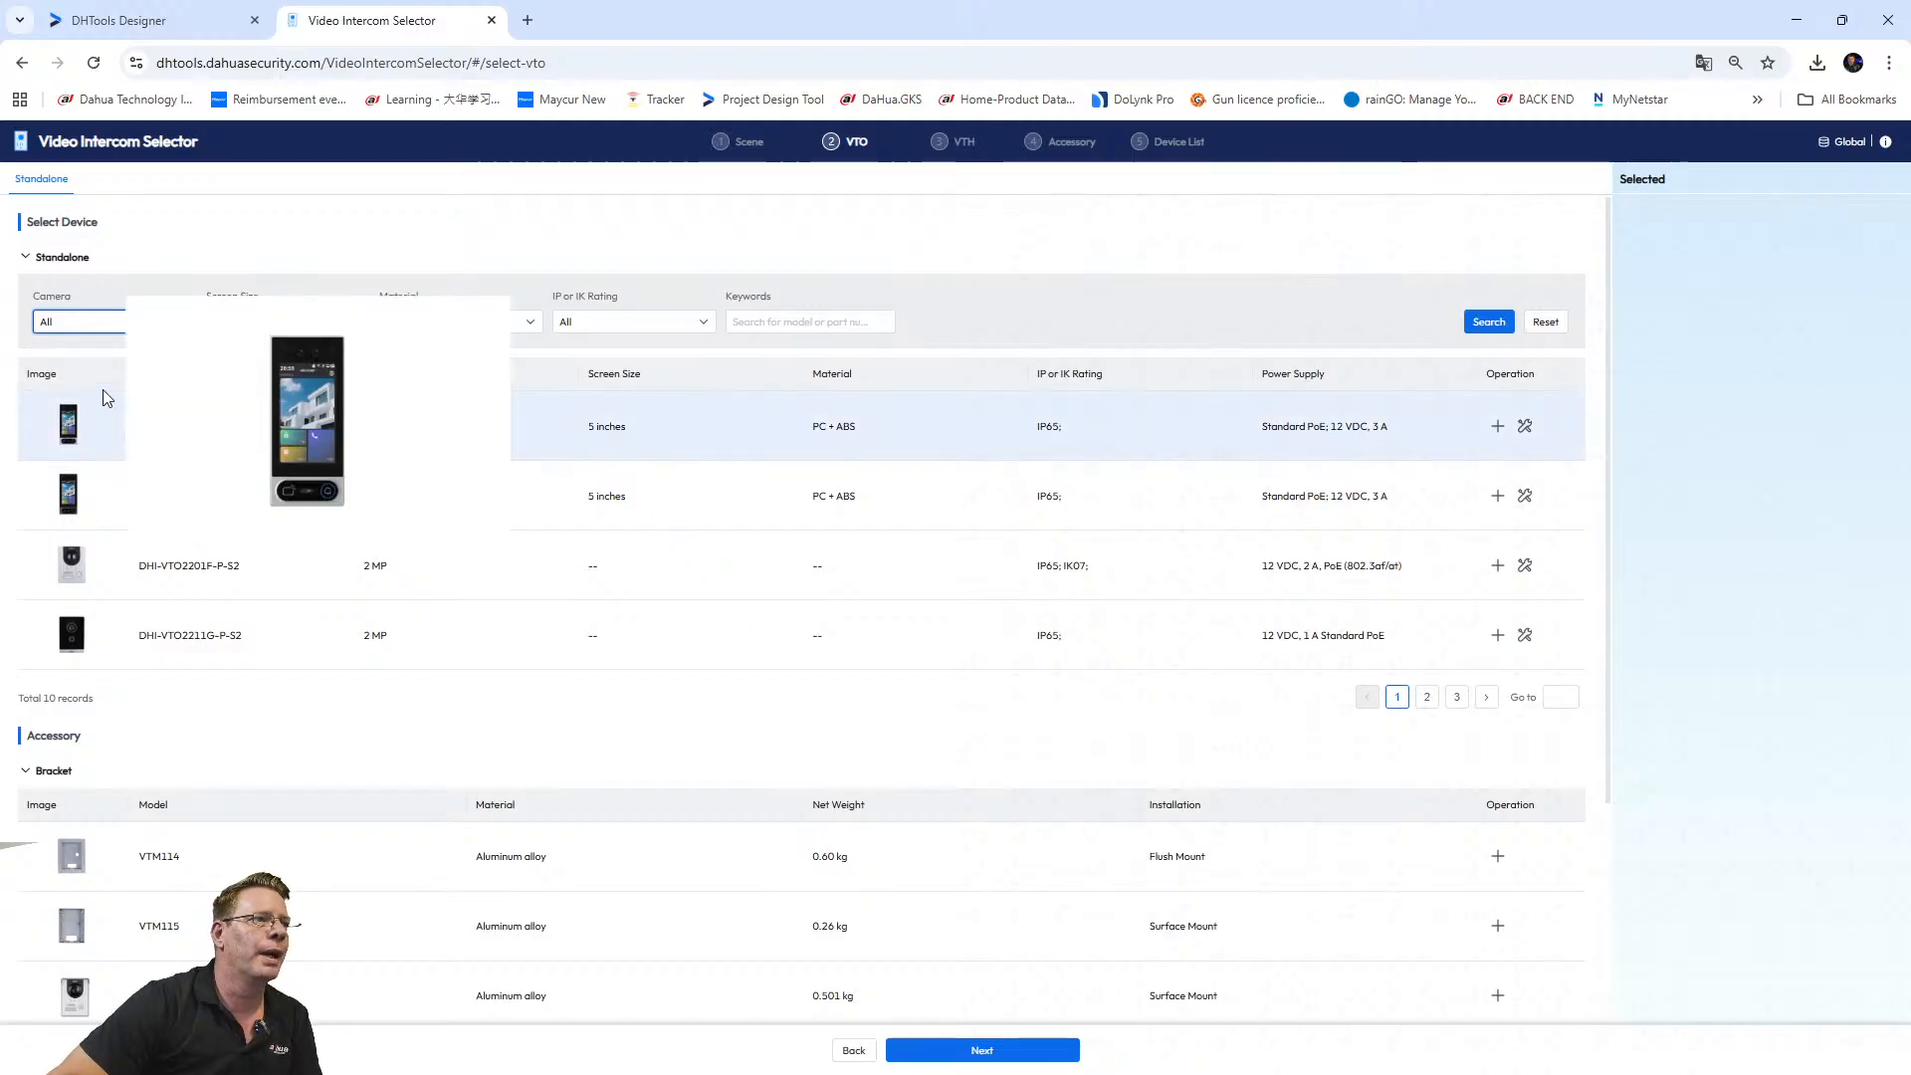
{"action": "left_click", "coordinate": [112, 331]}
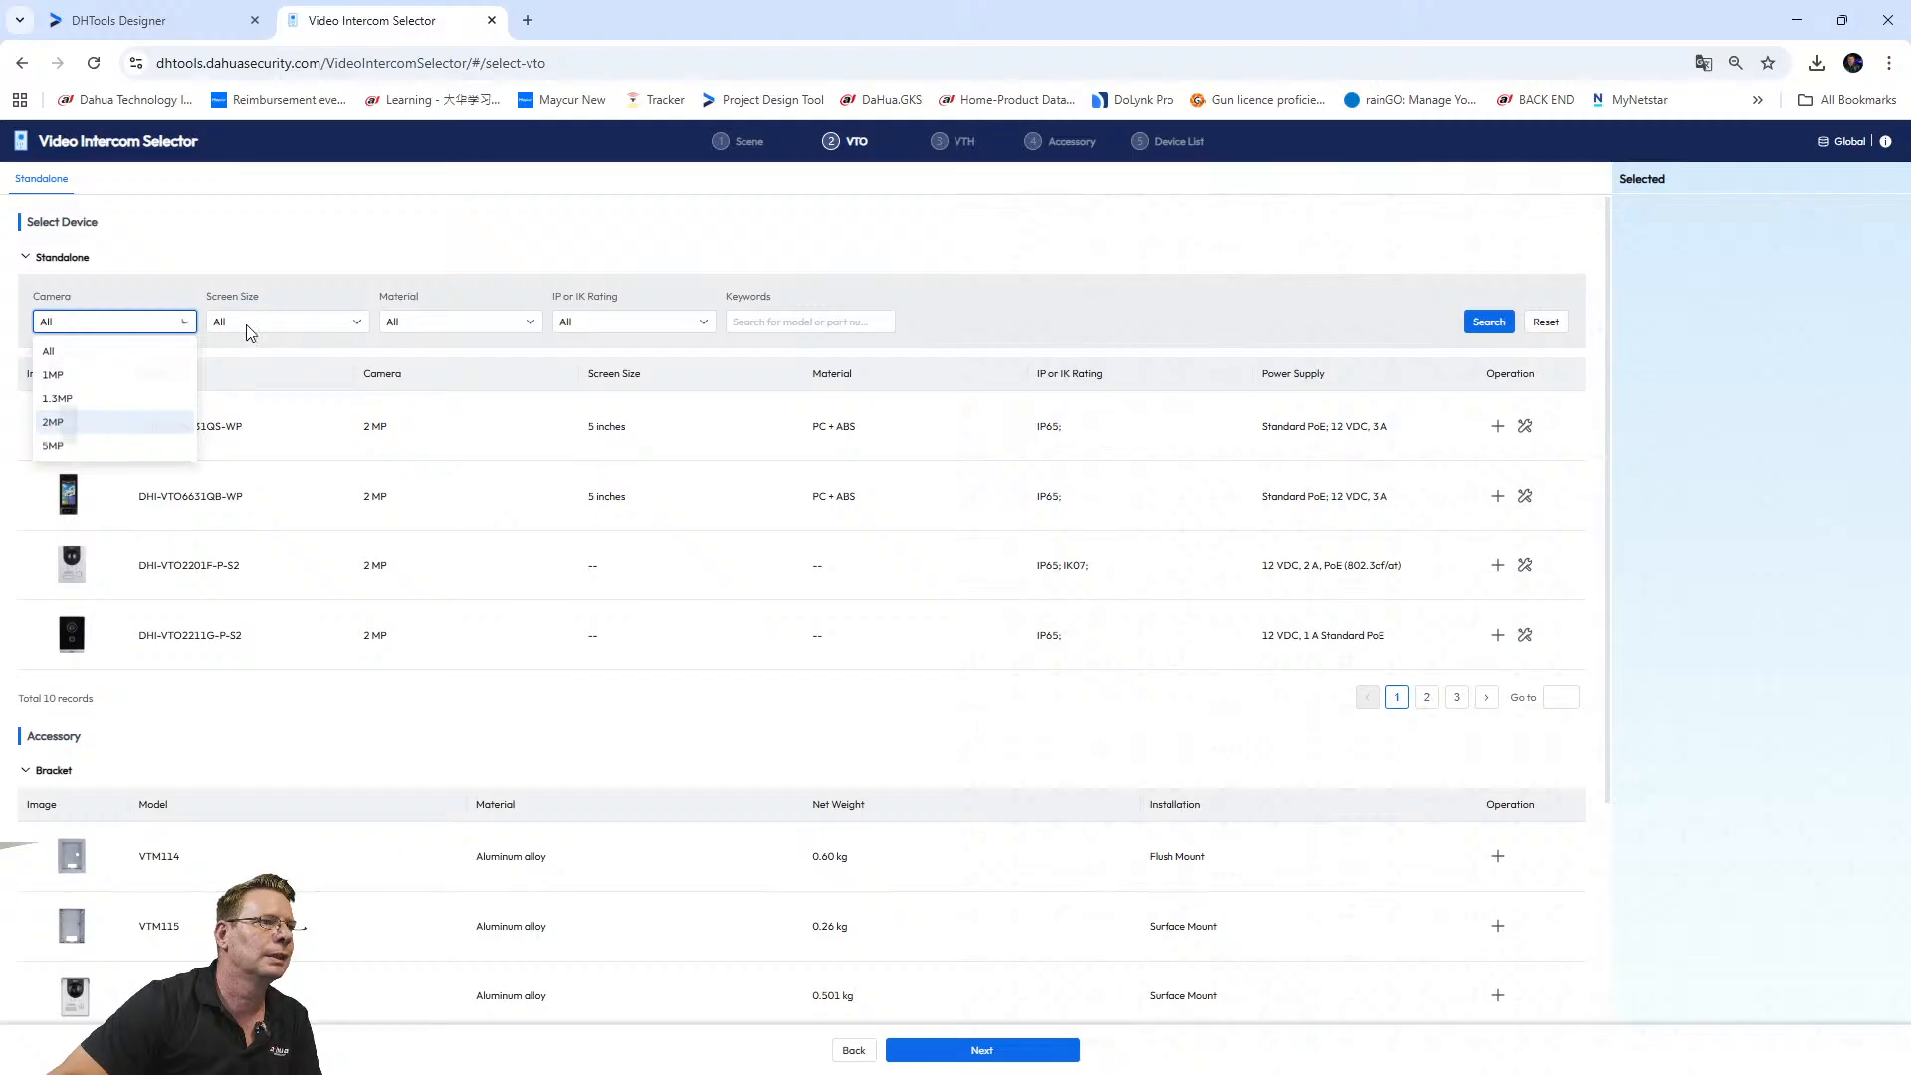
{"action": "left_click", "coordinate": [260, 256]}
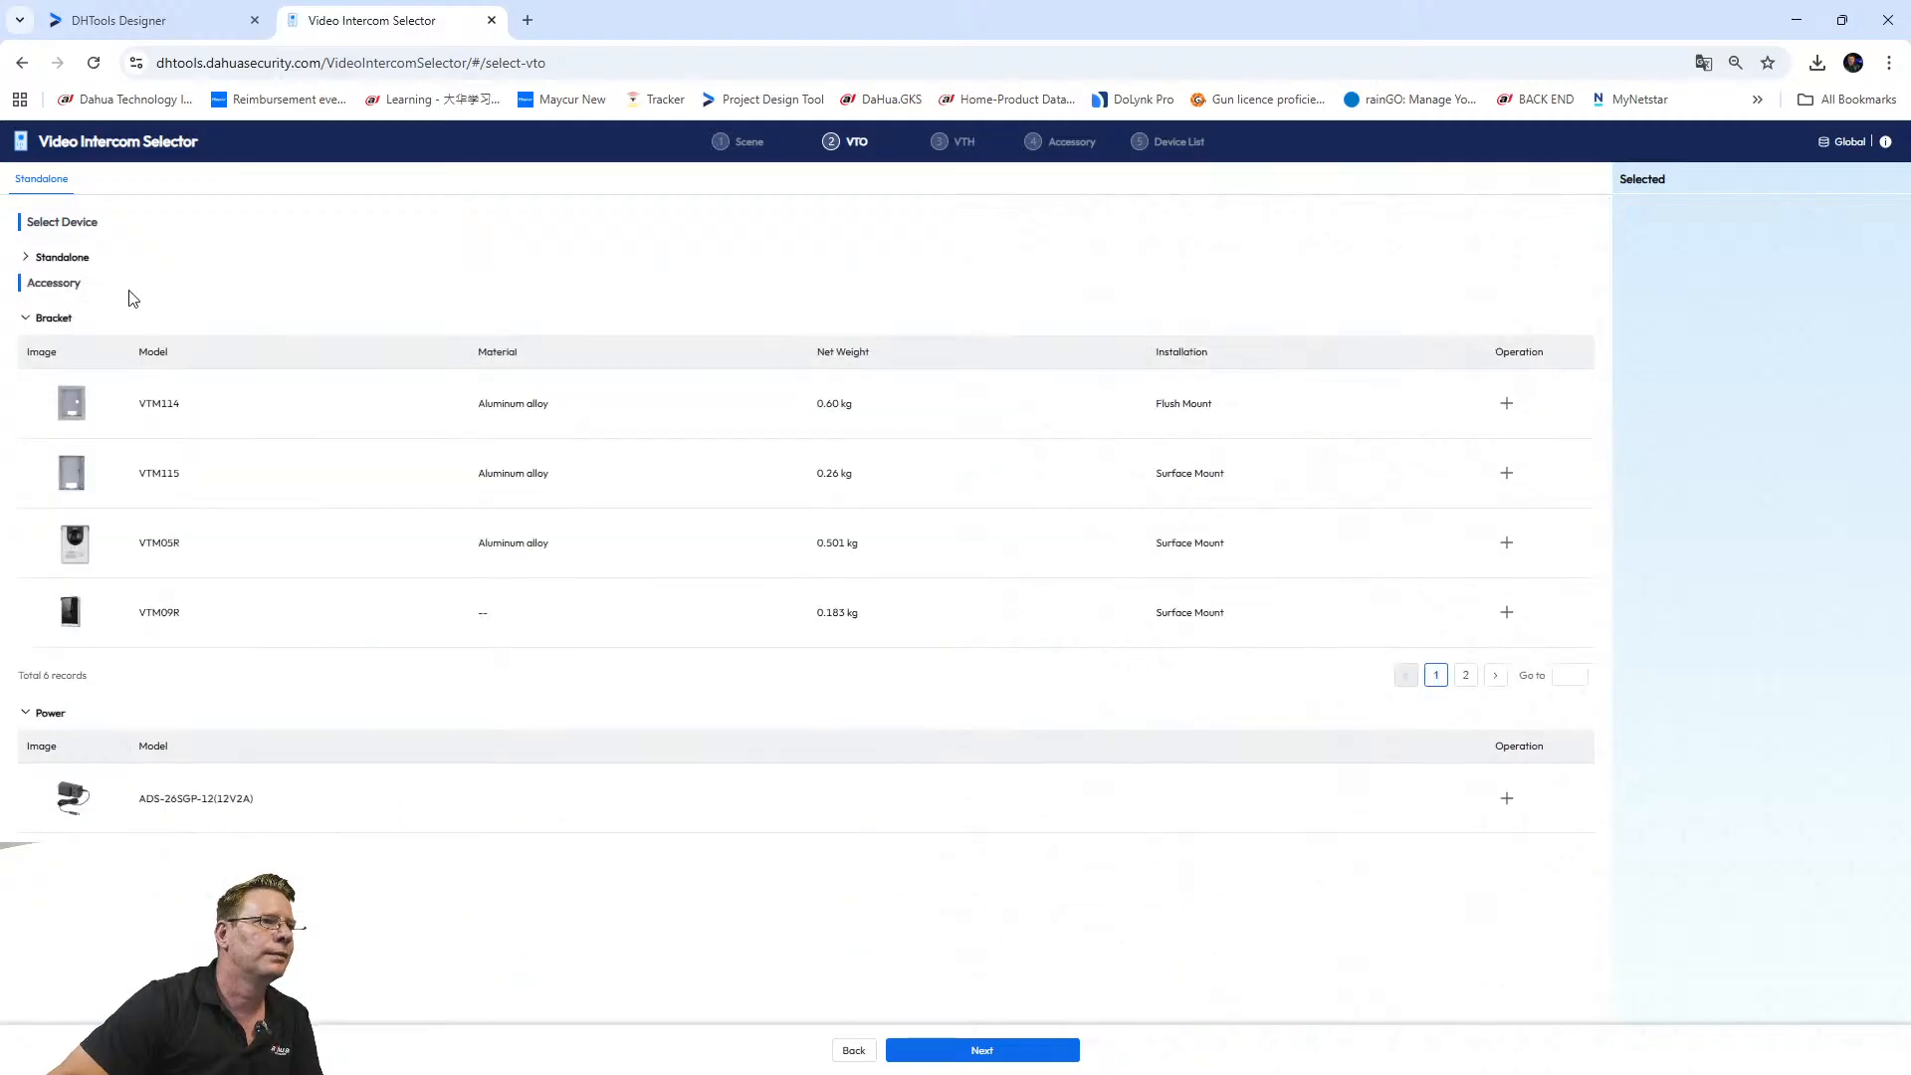
{"action": "left_click", "coordinate": [52, 257]}
{"action": "left_click", "coordinate": [306, 328]}
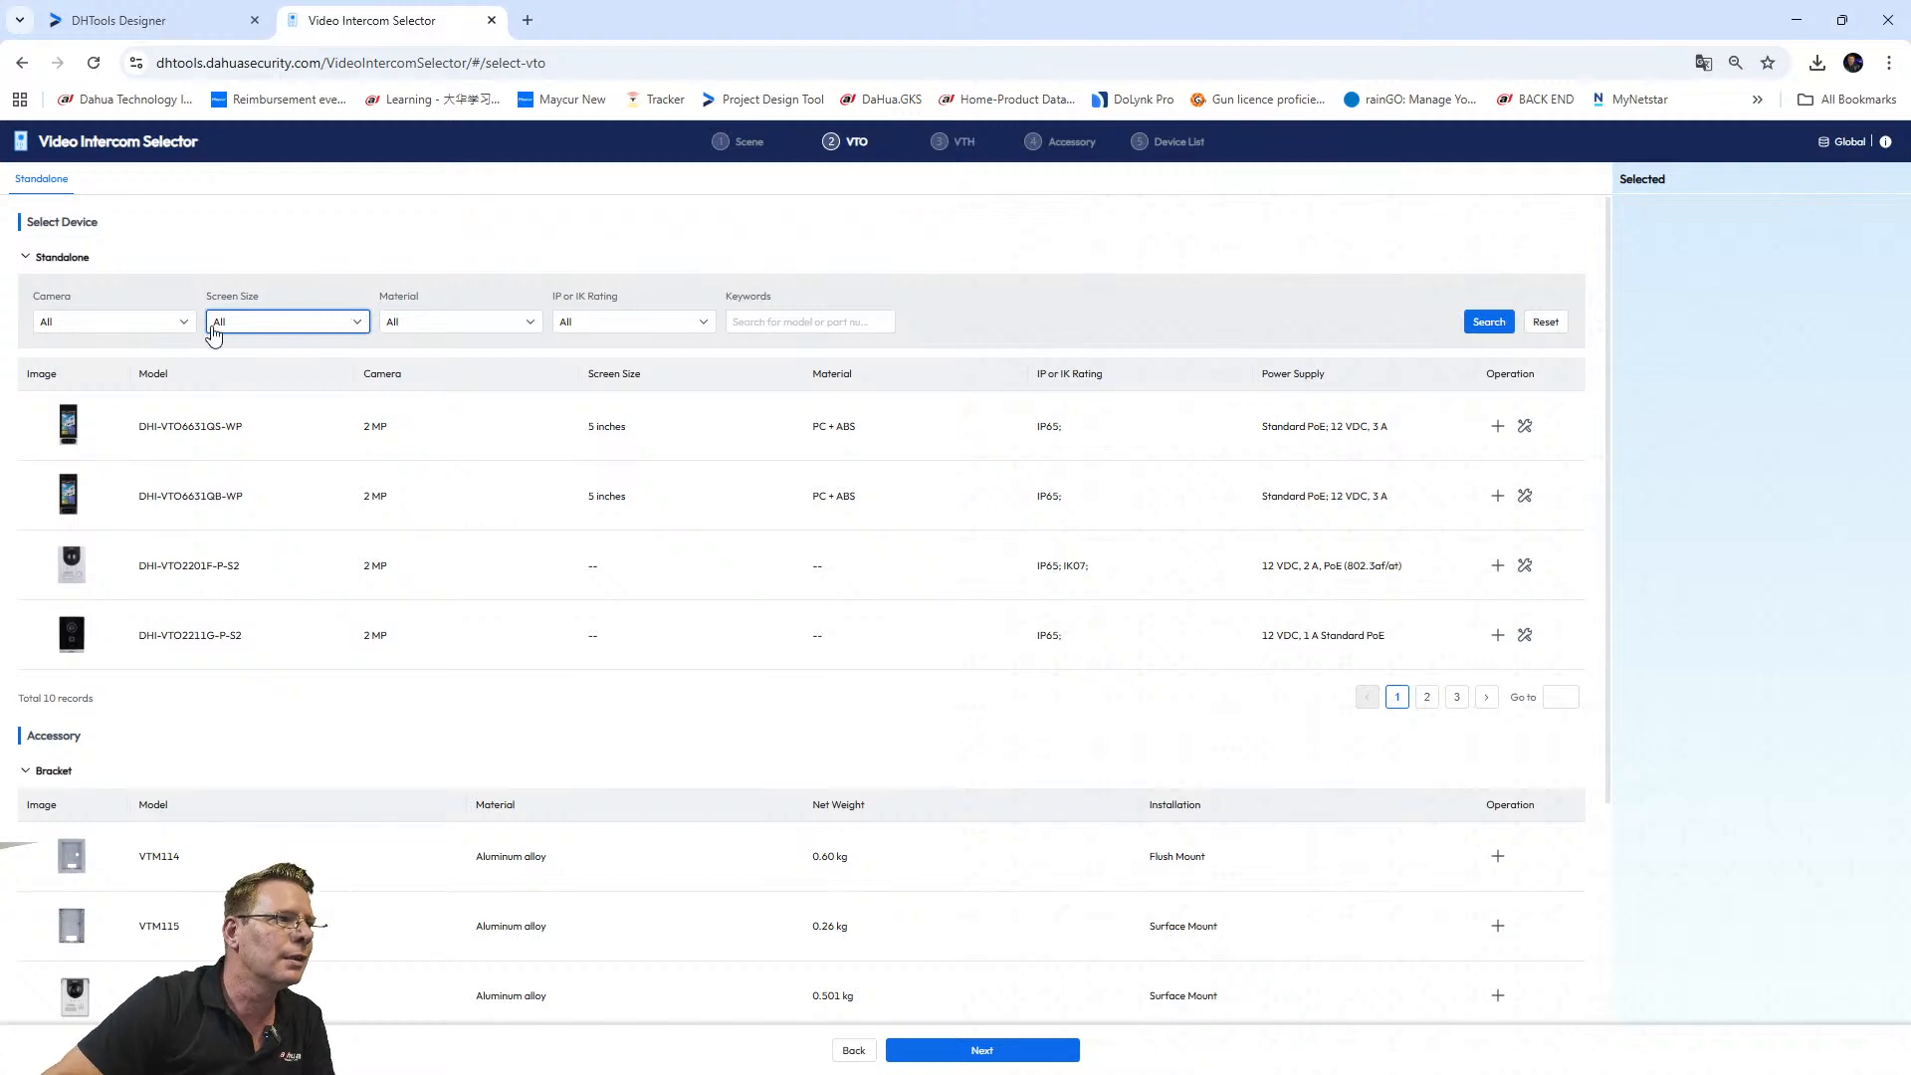
Check the Material and IP/IK Rating filters, leaving both on All, then exit the selector.
{"action": "left_click", "coordinate": [458, 325]}
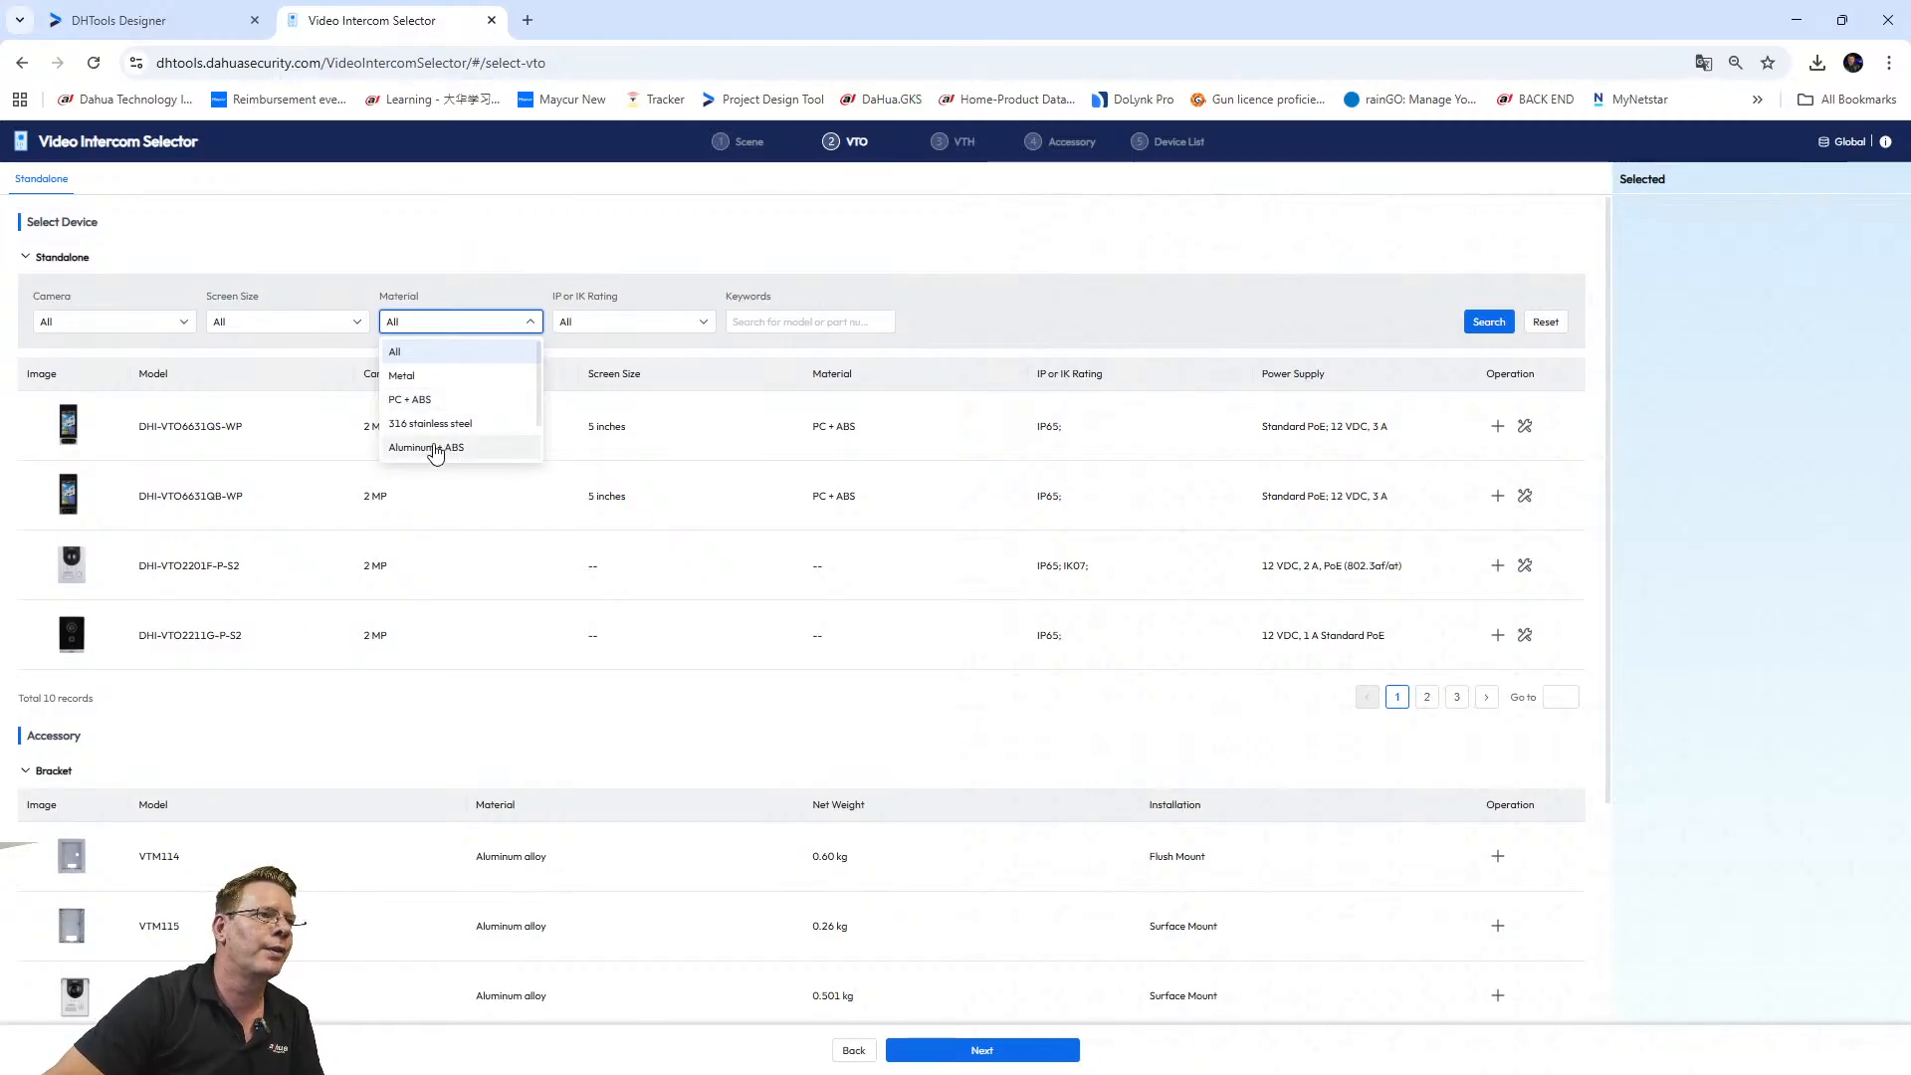
{"action": "left_click", "coordinate": [468, 289]}
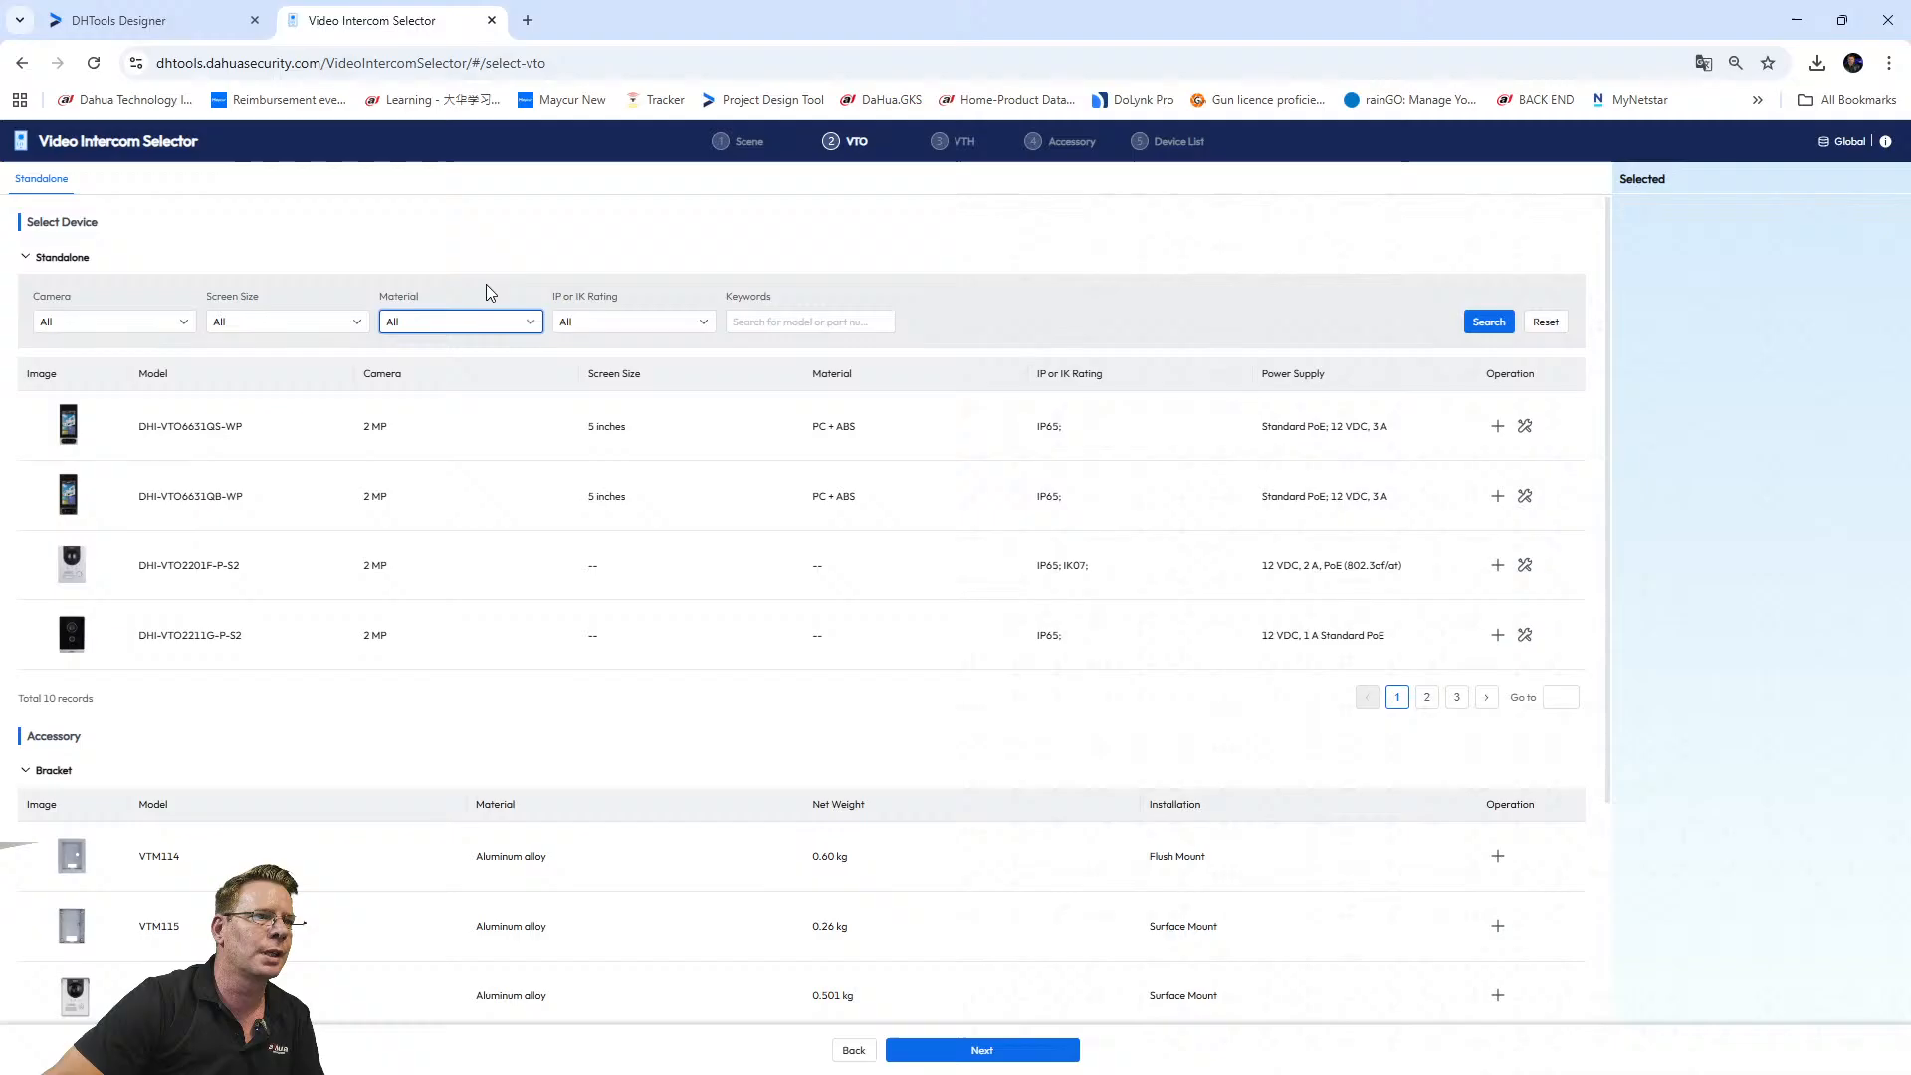
{"action": "left_click", "coordinate": [636, 334]}
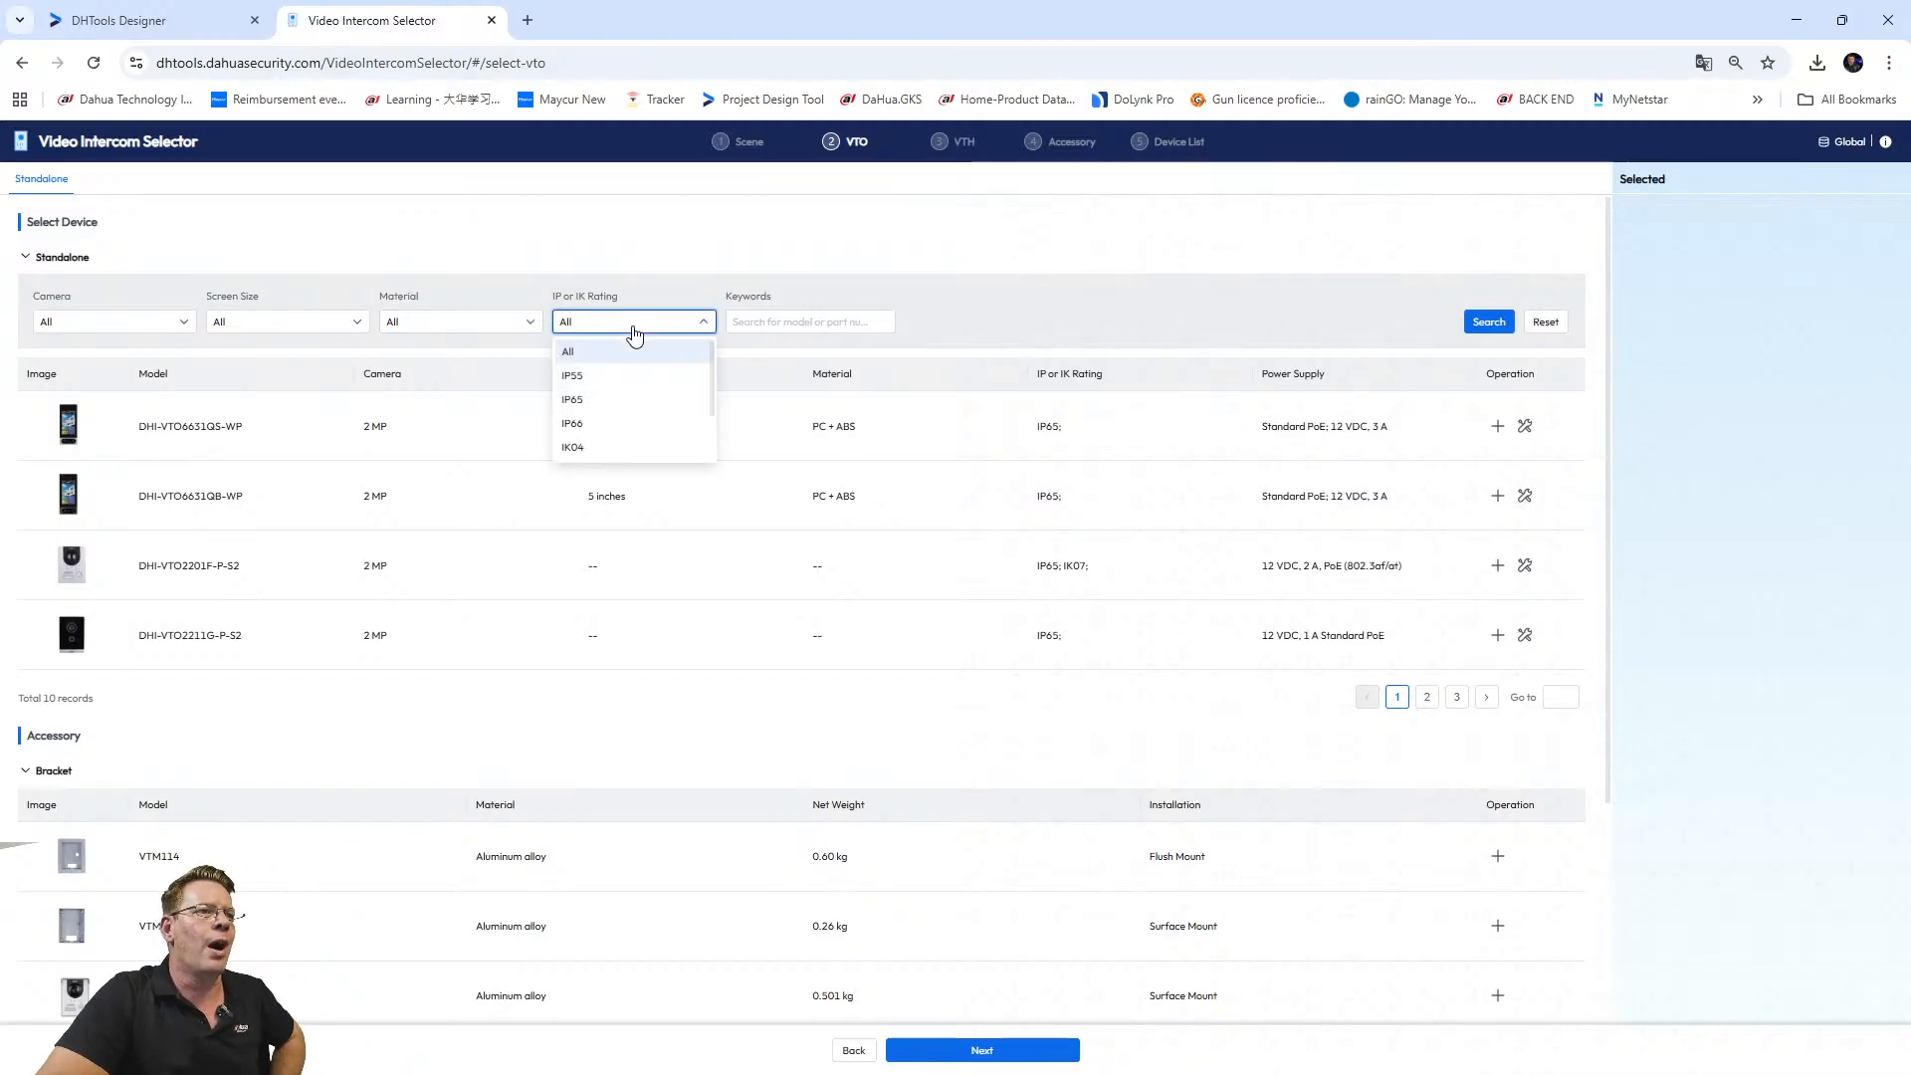
{"action": "left_click", "coordinate": [581, 400]}
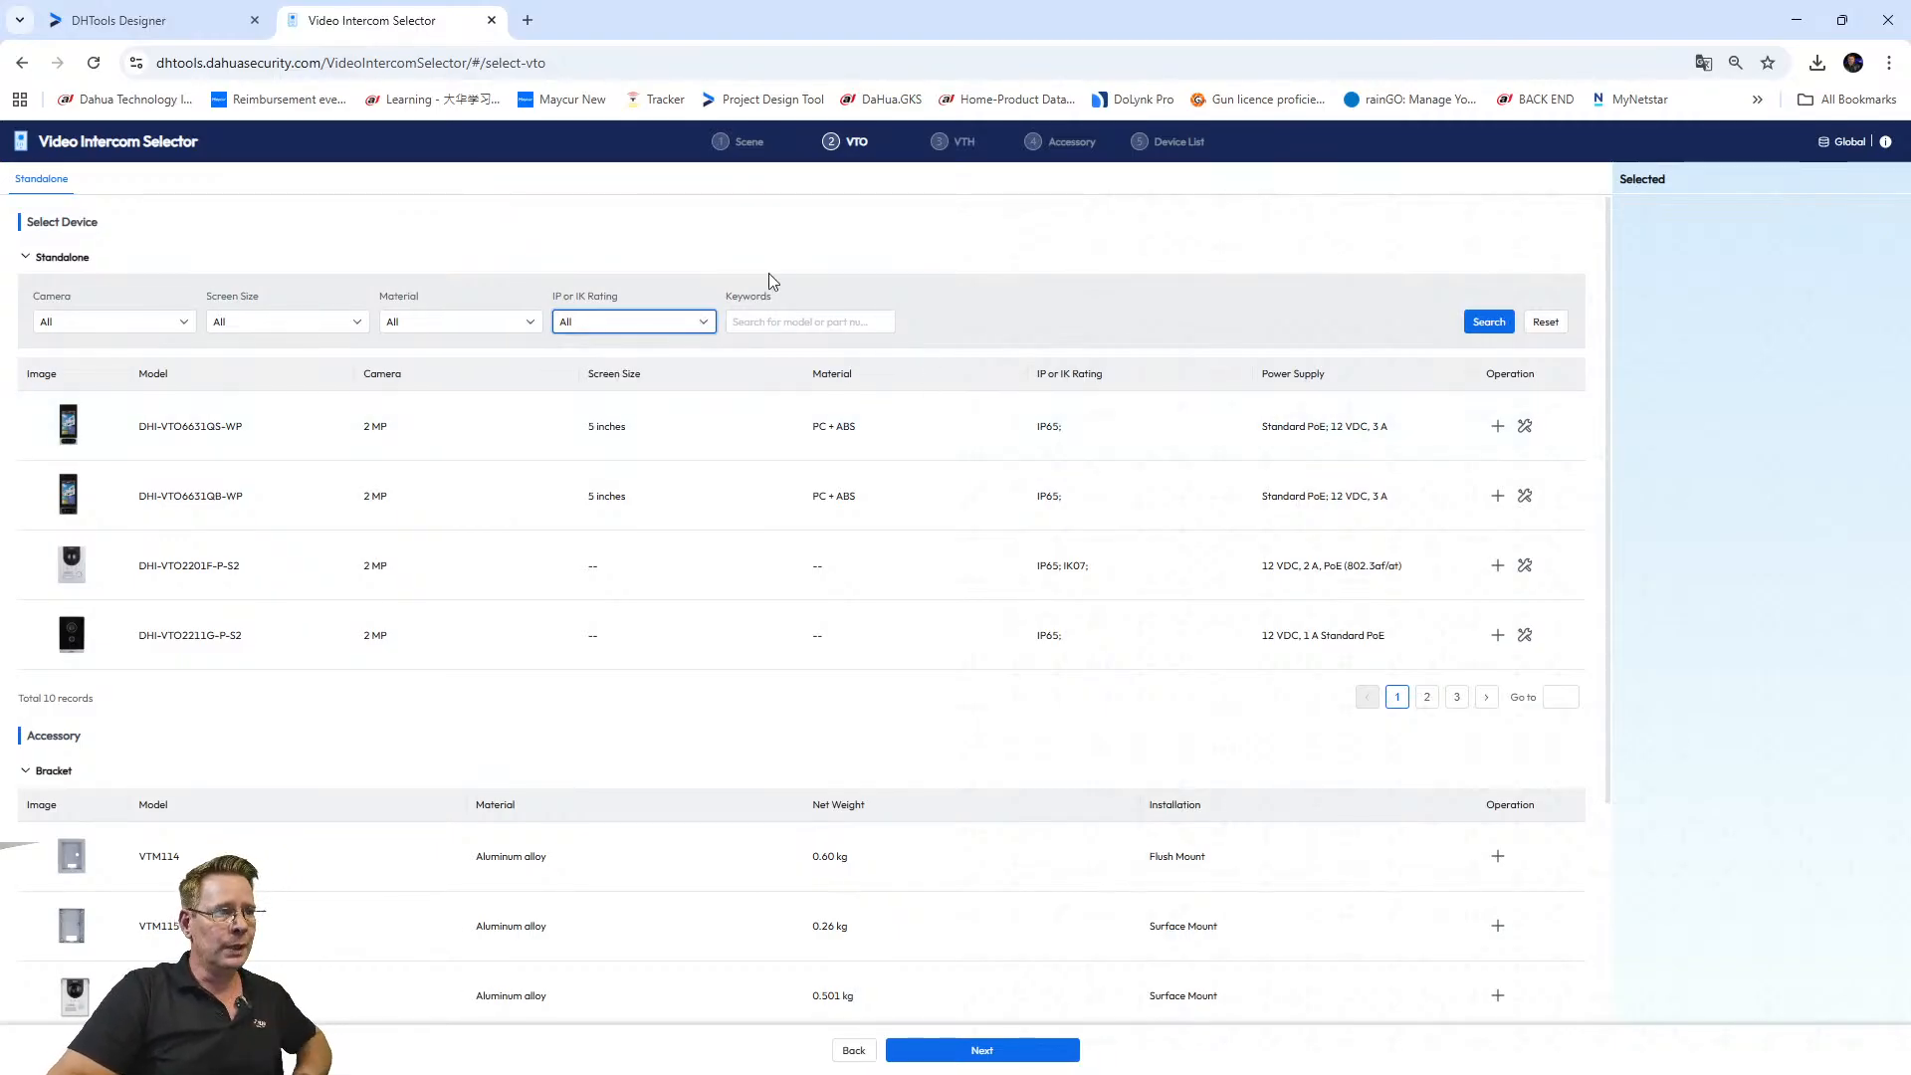
{"action": "left_click", "coordinate": [596, 324]}
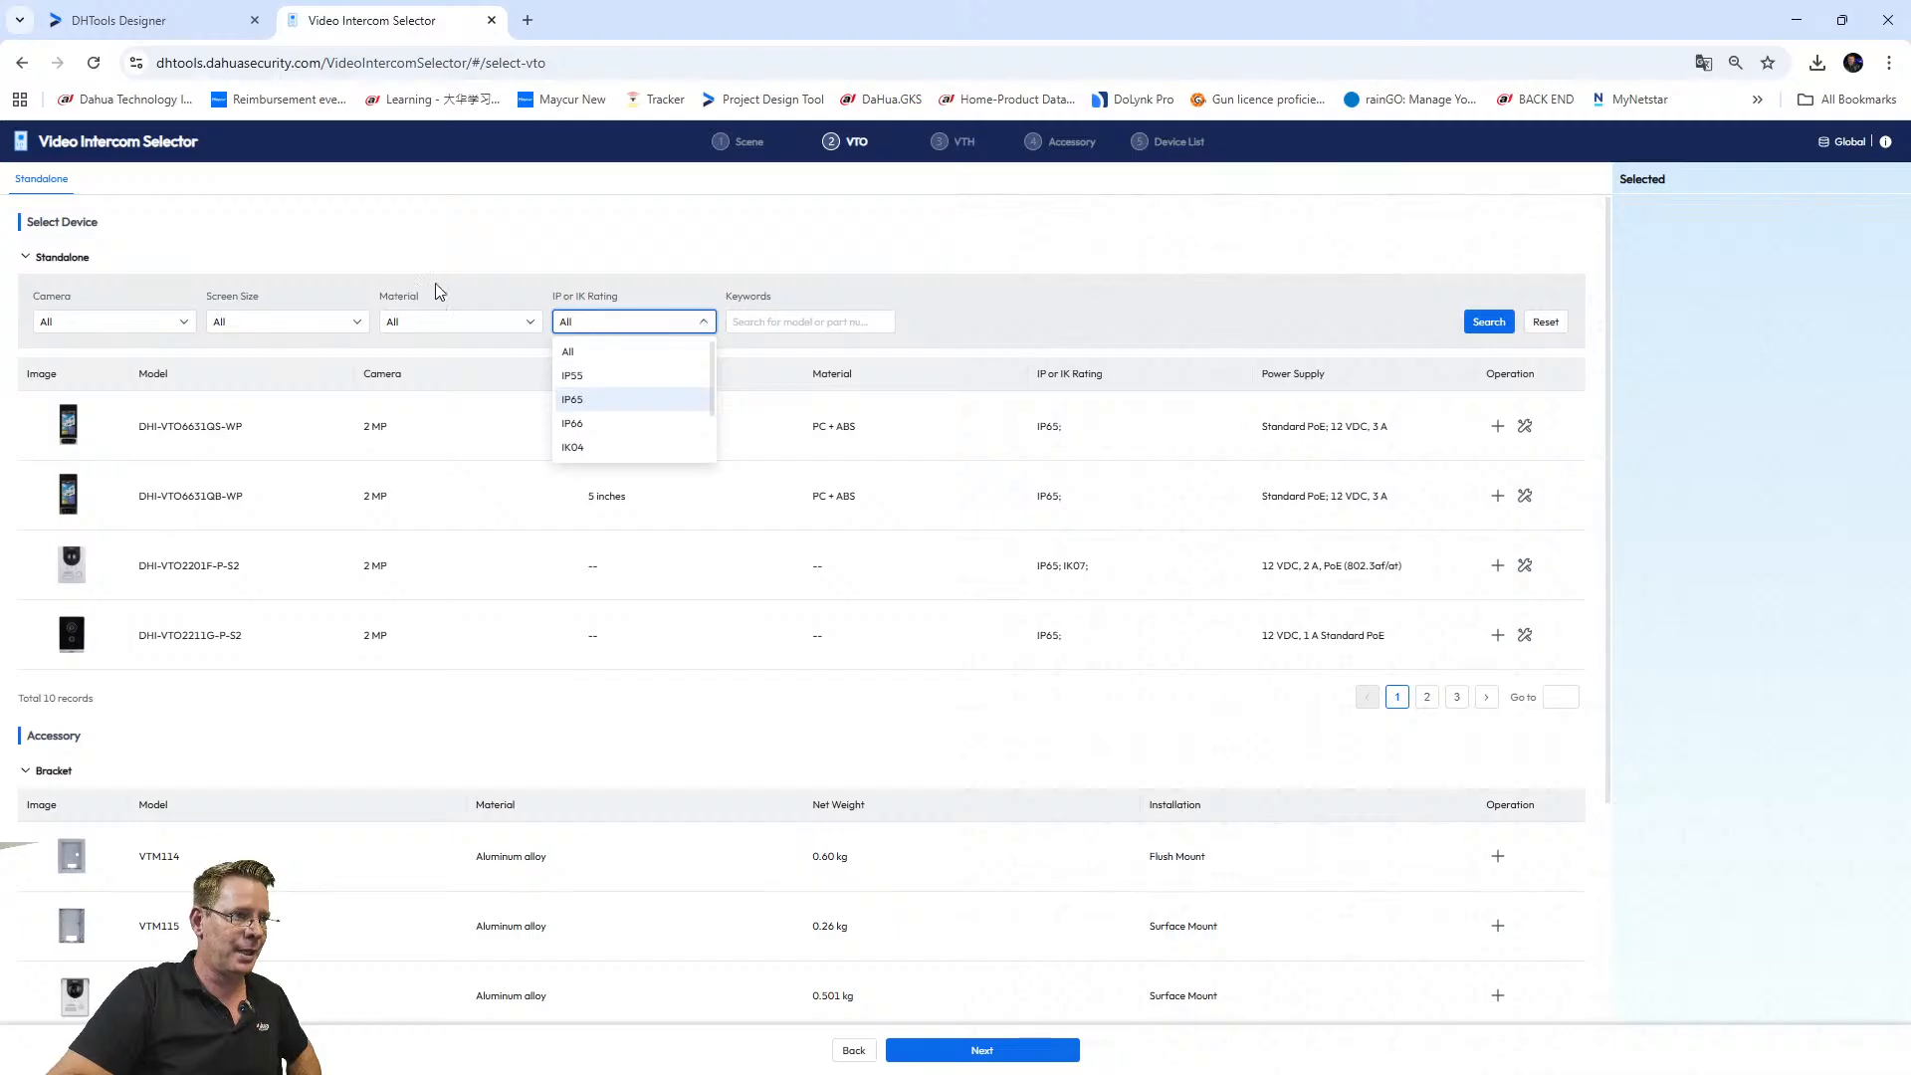
{"action": "left_click", "coordinate": [389, 265]}
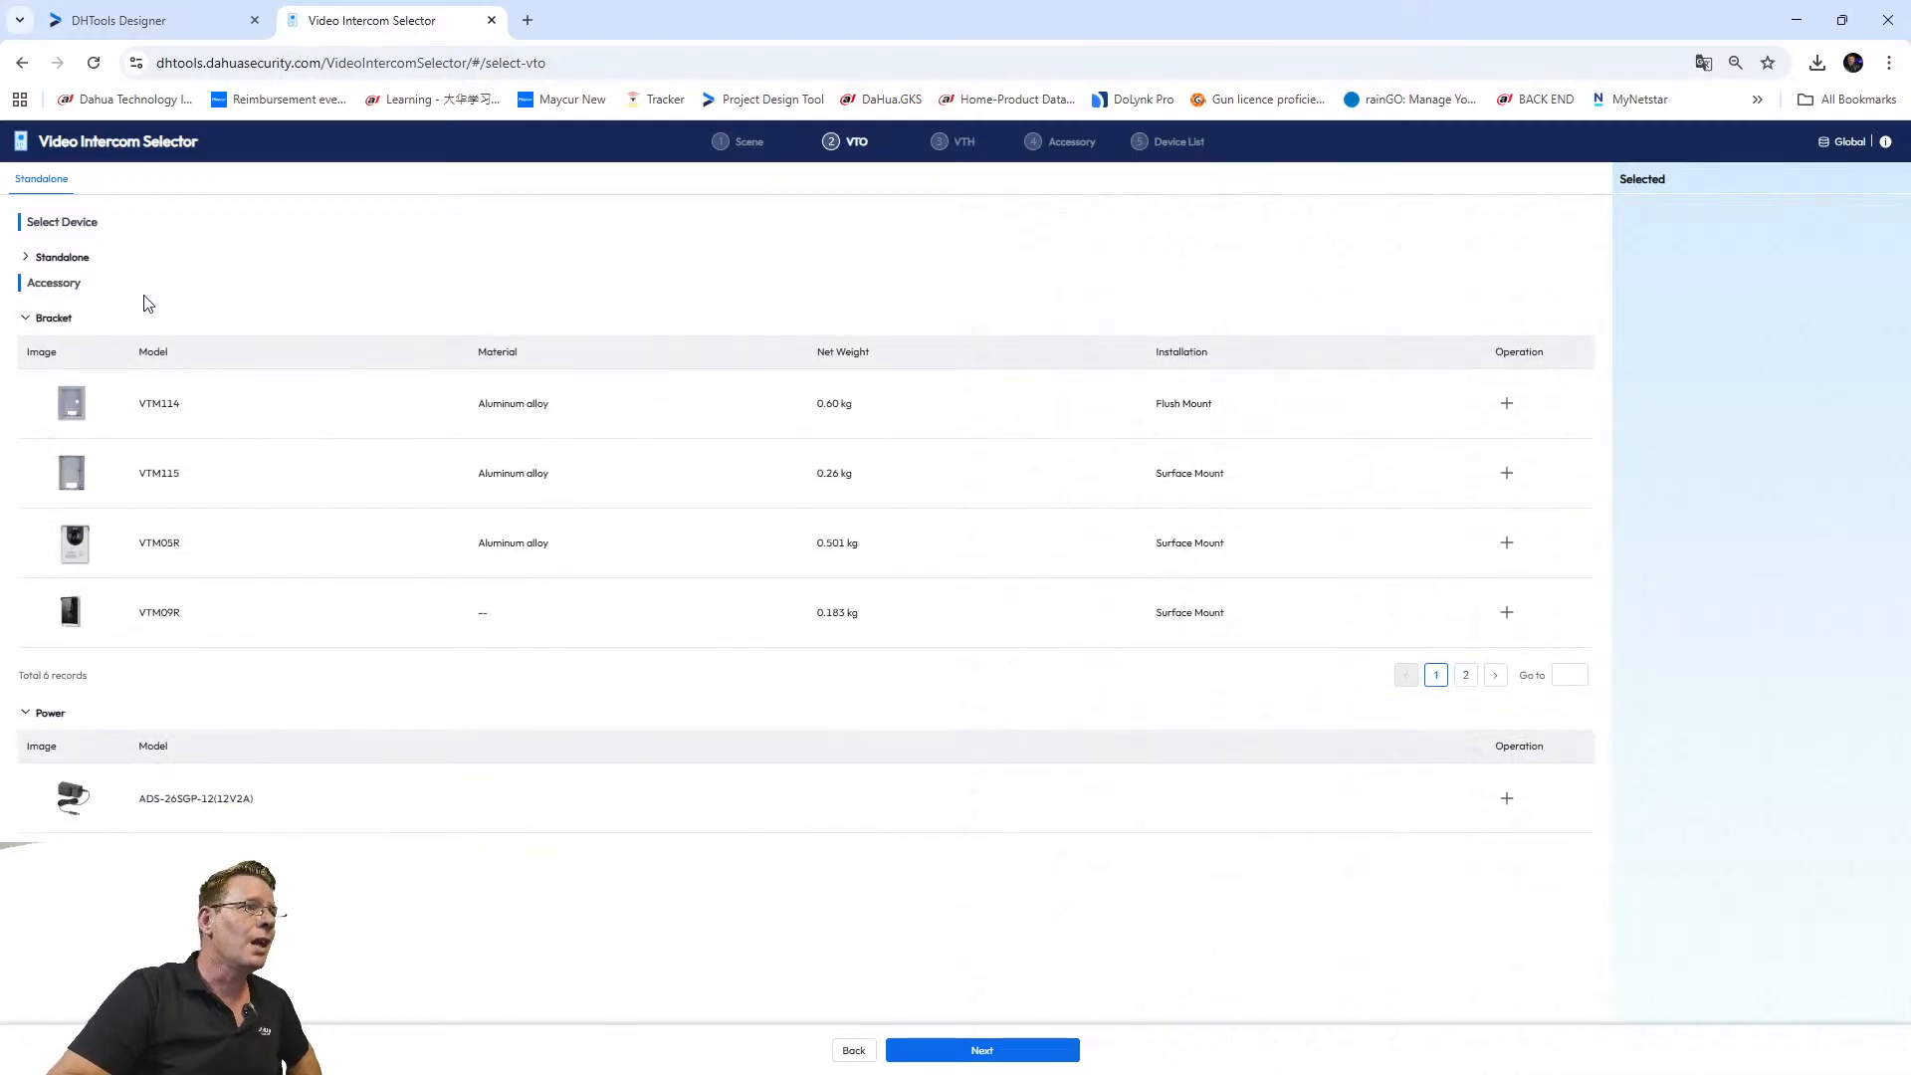
{"action": "left_click", "coordinate": [492, 20]}
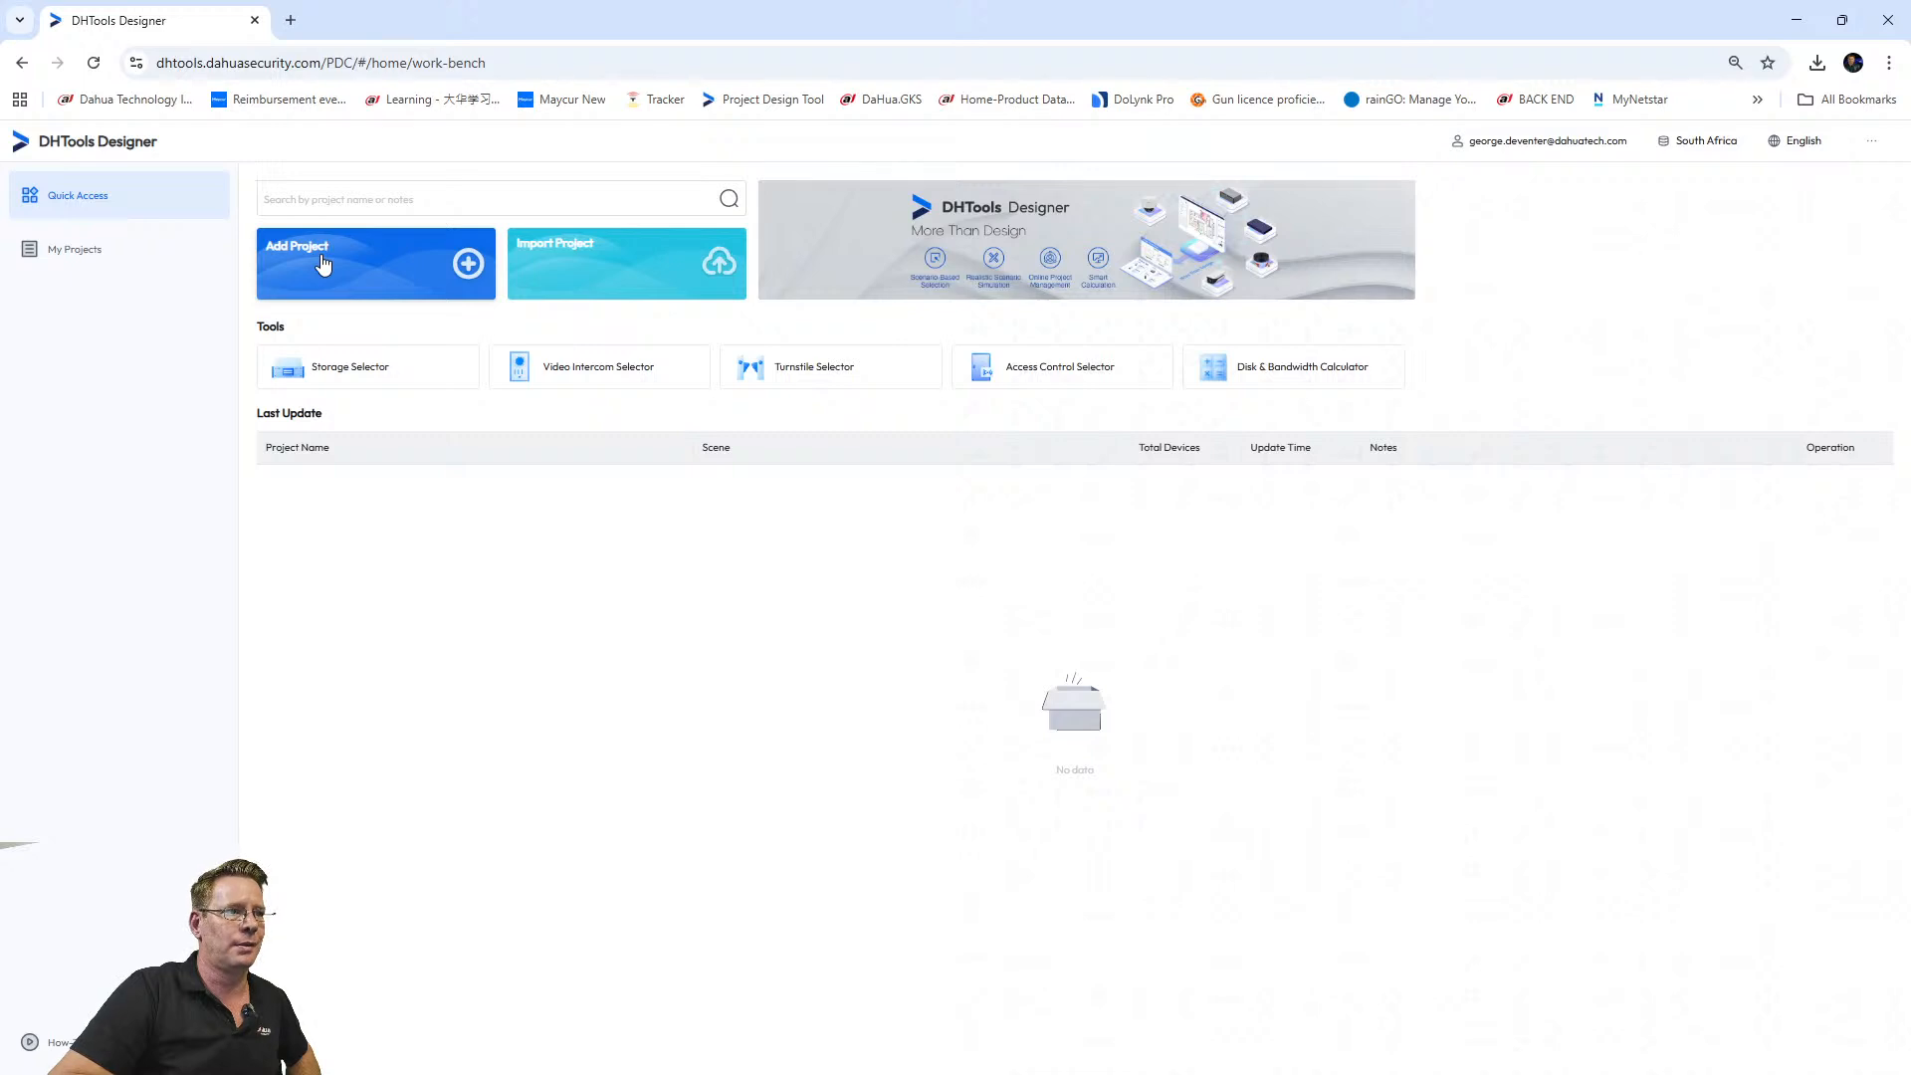
Start a new project and enter the creator's name in Created by.
{"action": "left_click", "coordinate": [322, 263]}
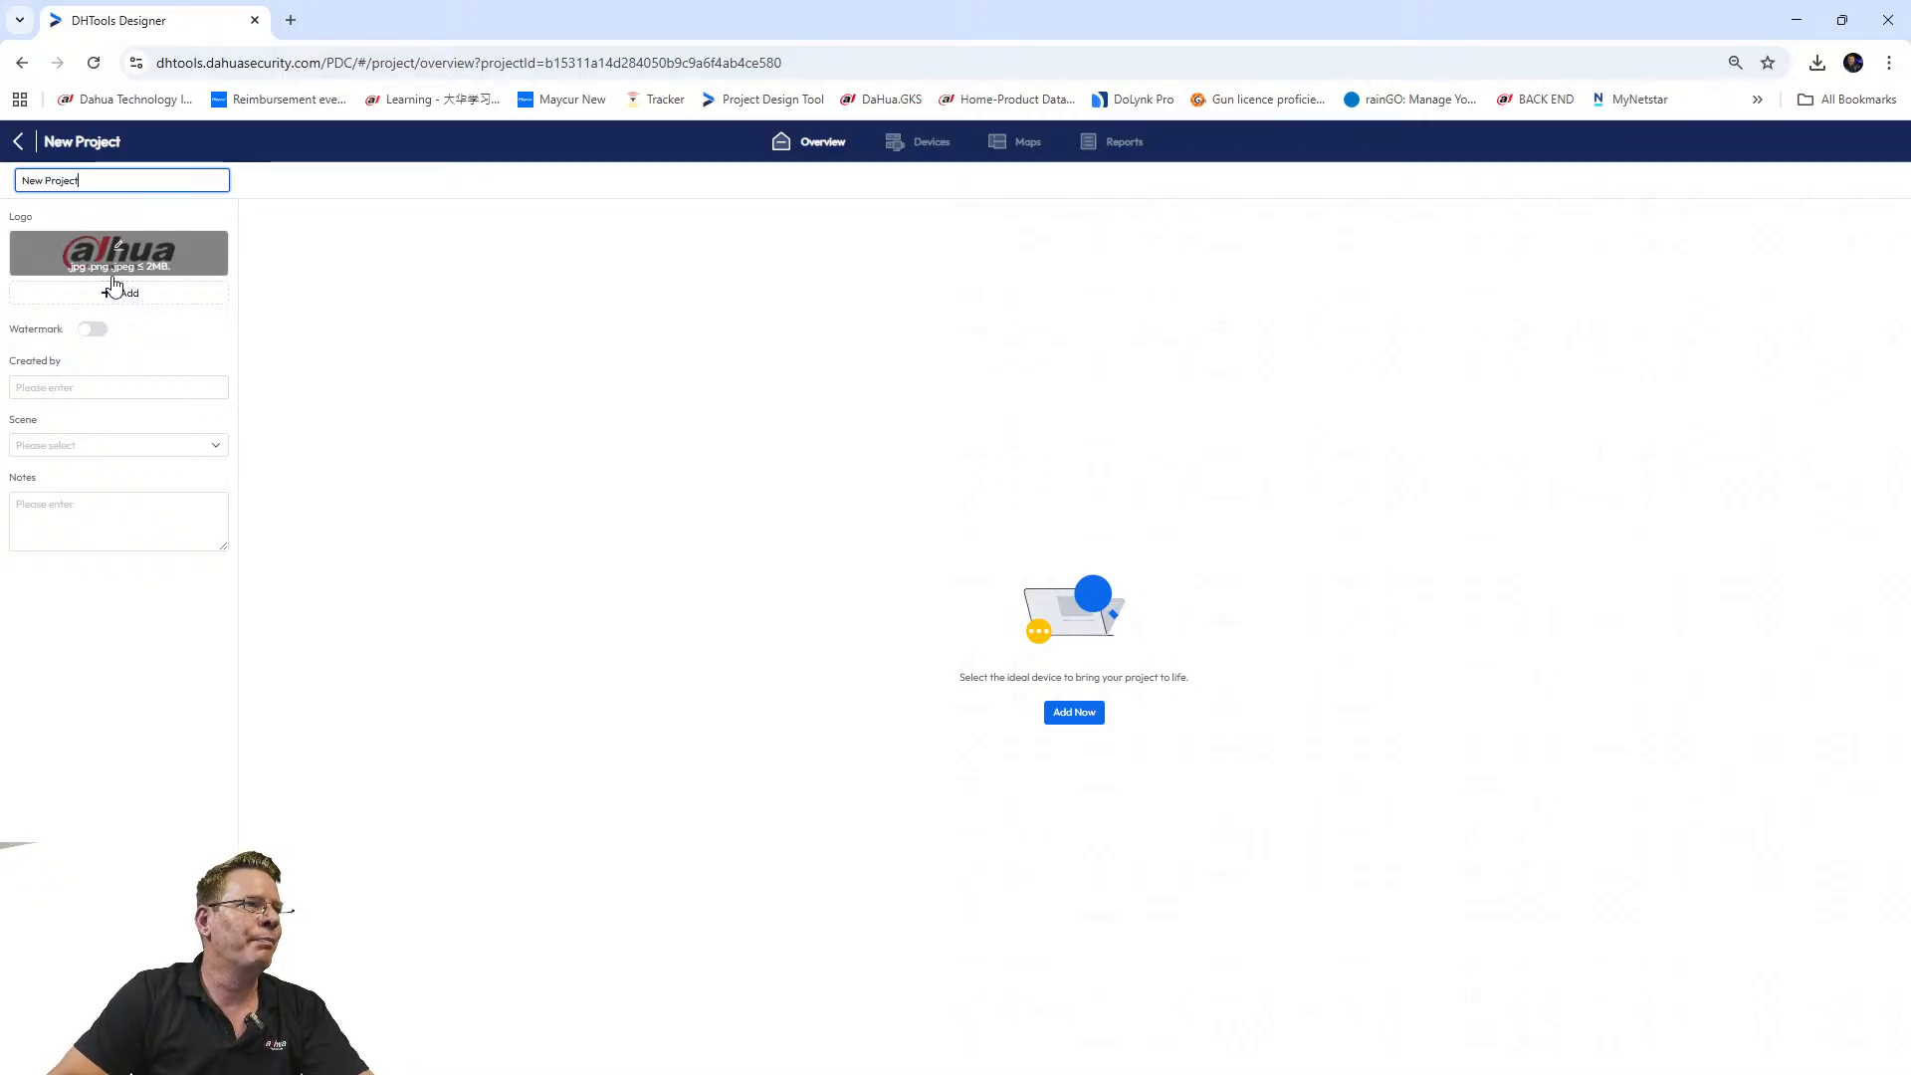
{"action": "mouse_move", "coordinate": [123, 260]}
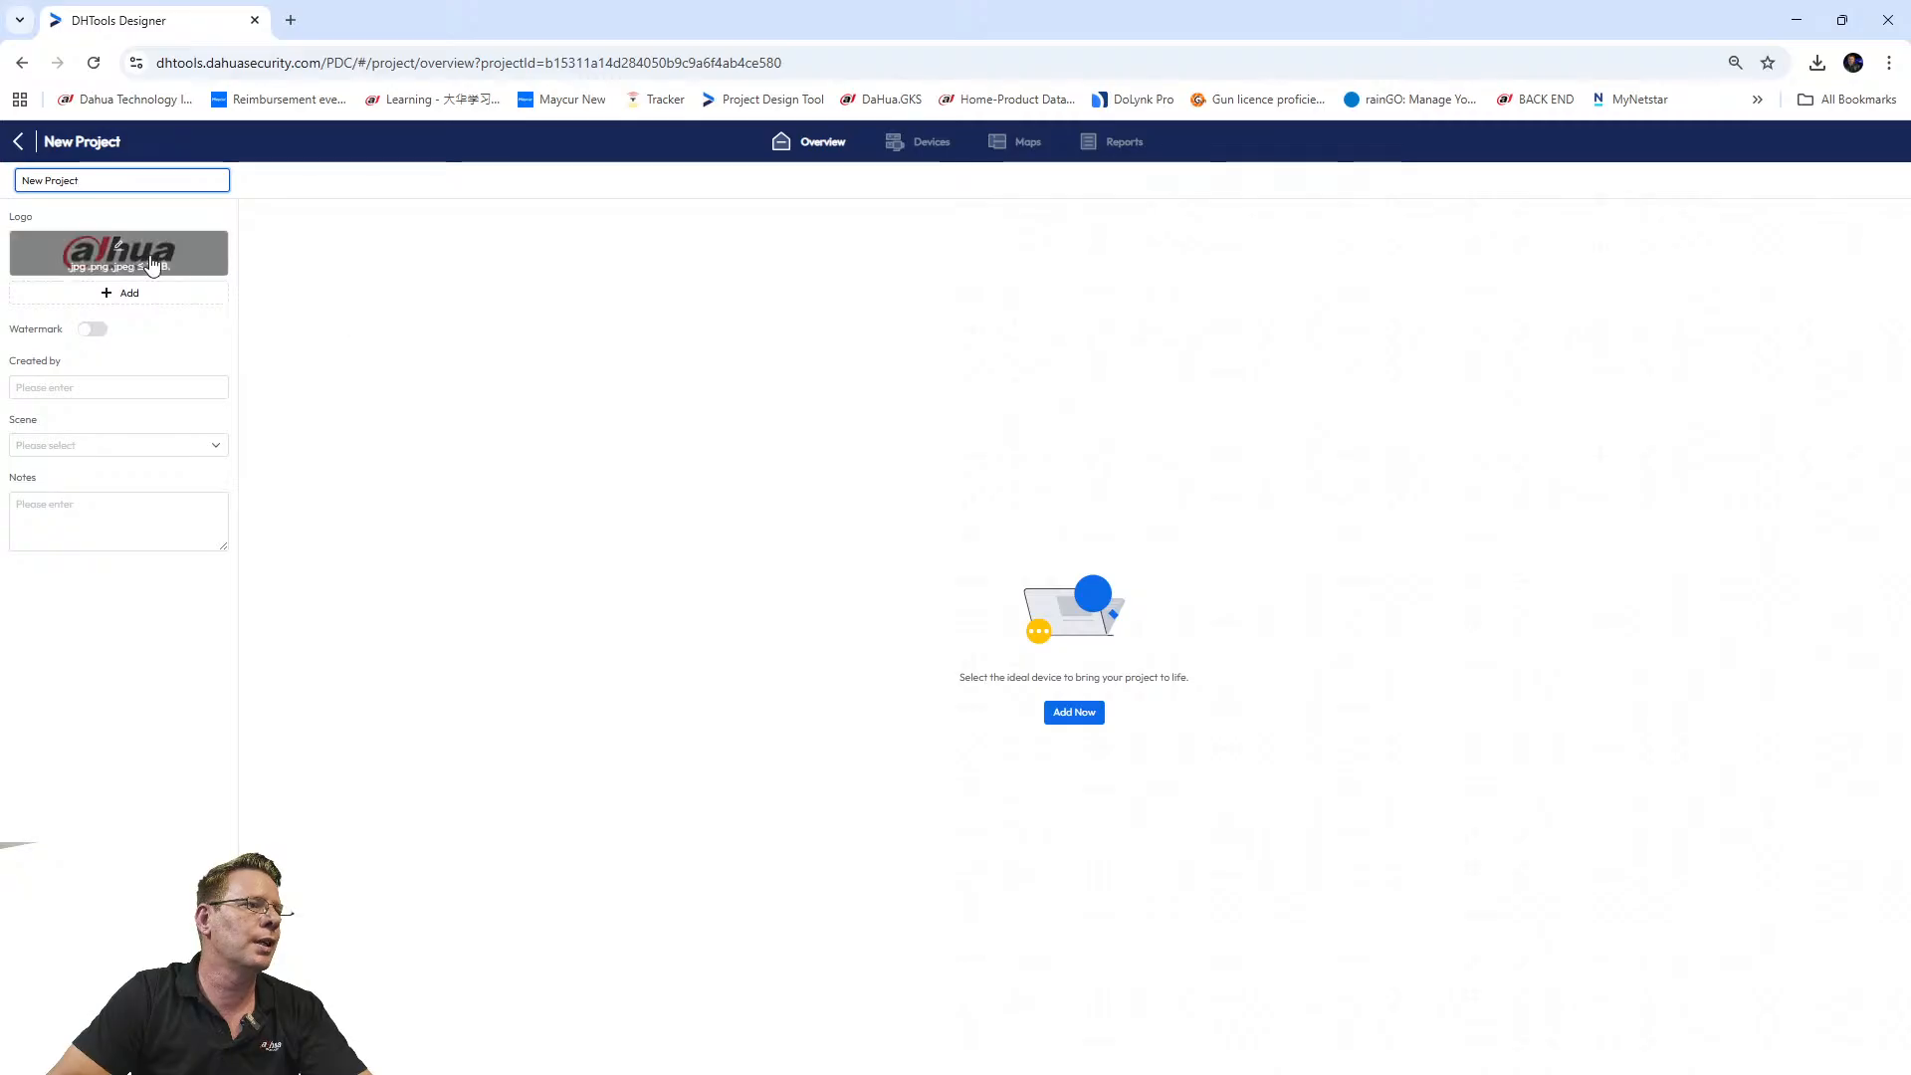
{"action": "left_click", "coordinate": [66, 388]}
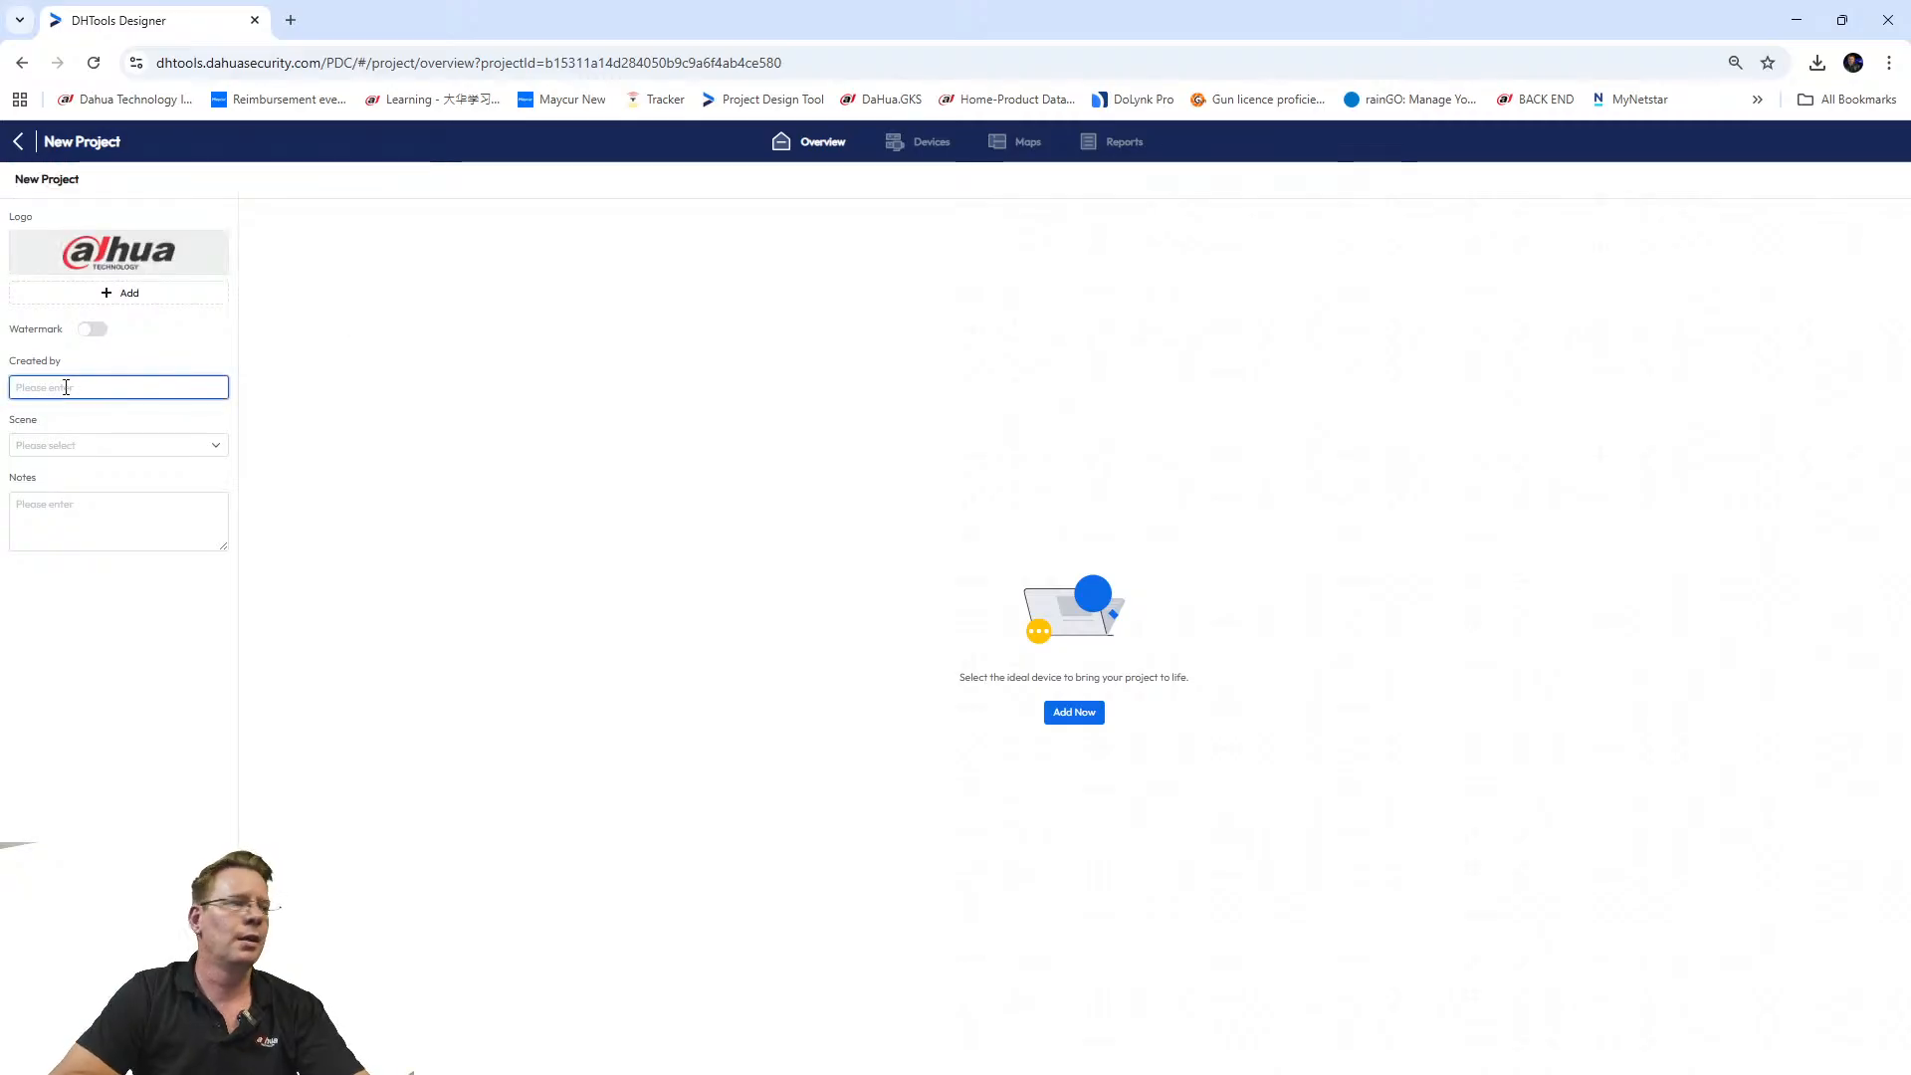
{"action": "type", "text": "Ge"}
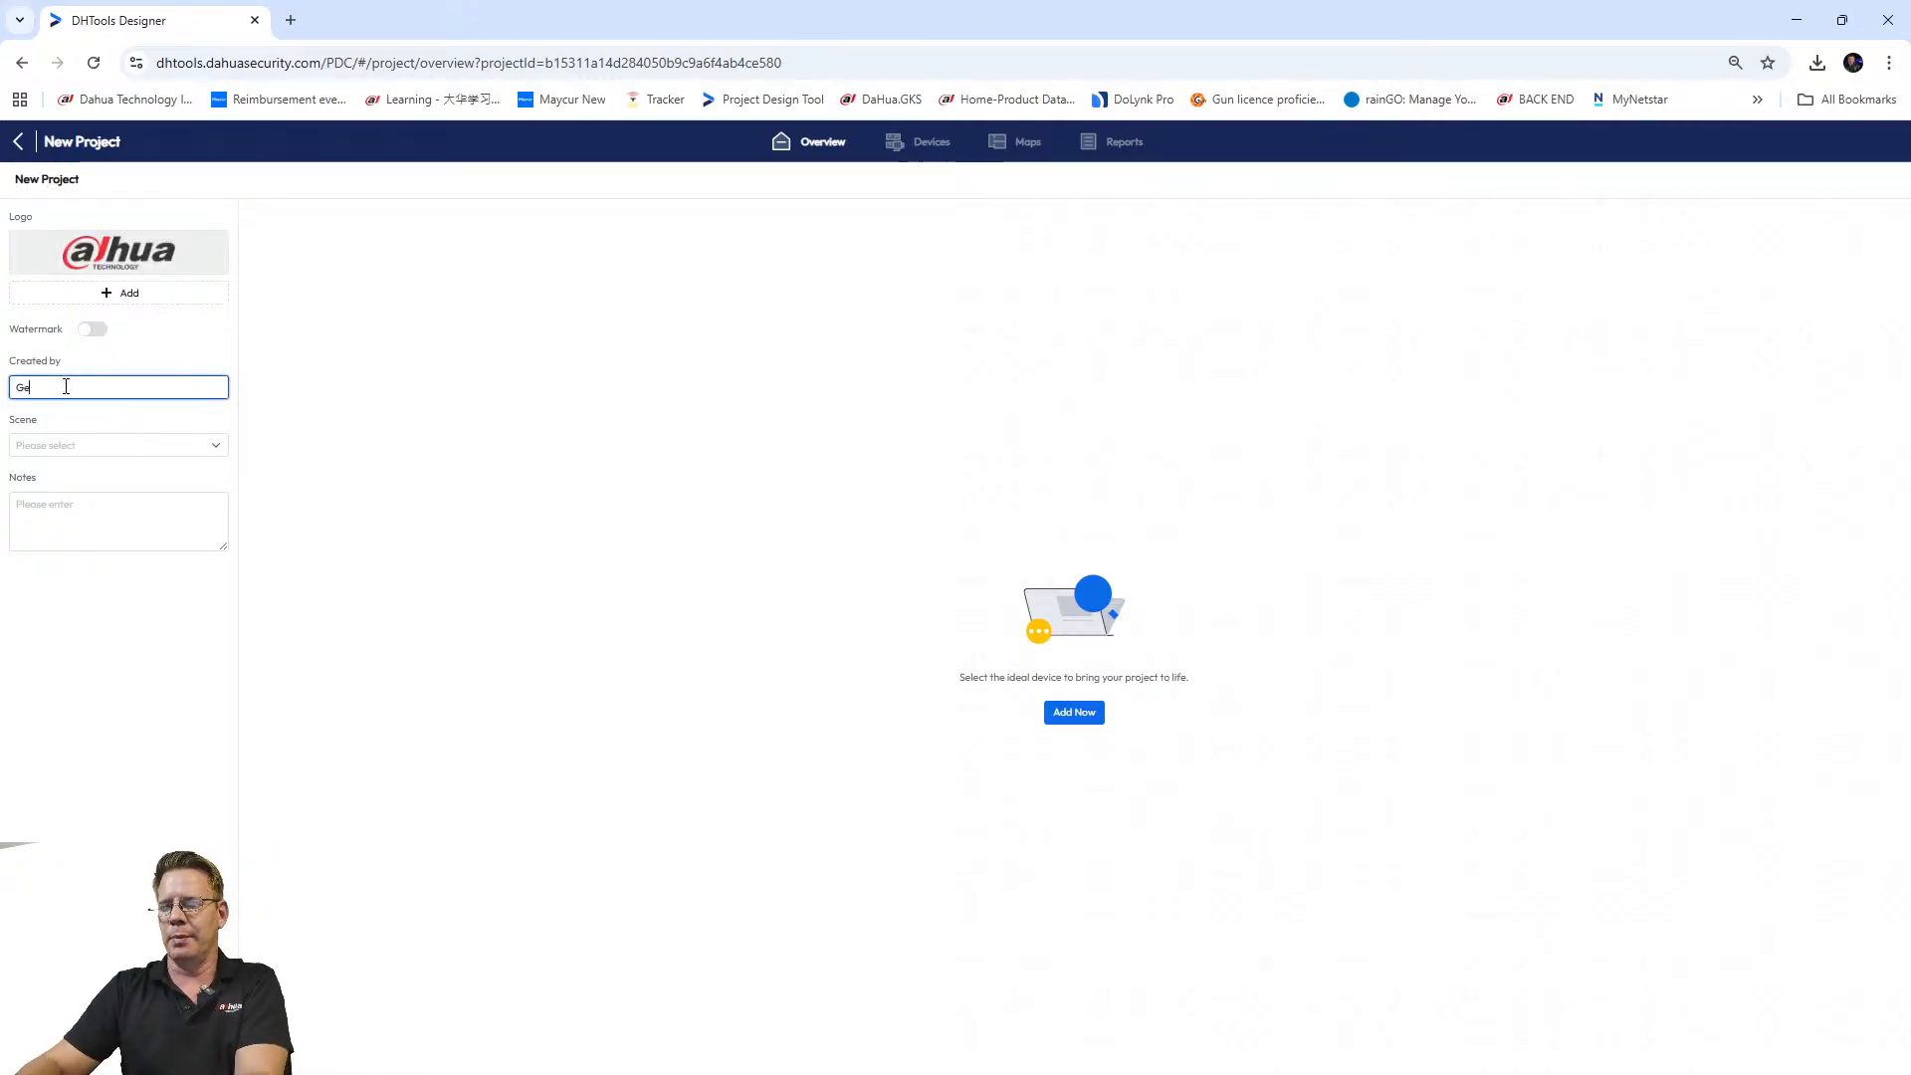
{"action": "type", "text": "orge"}
Set the project scene to Retail and proceed to adding devices.
{"action": "left_click", "coordinate": [90, 456]}
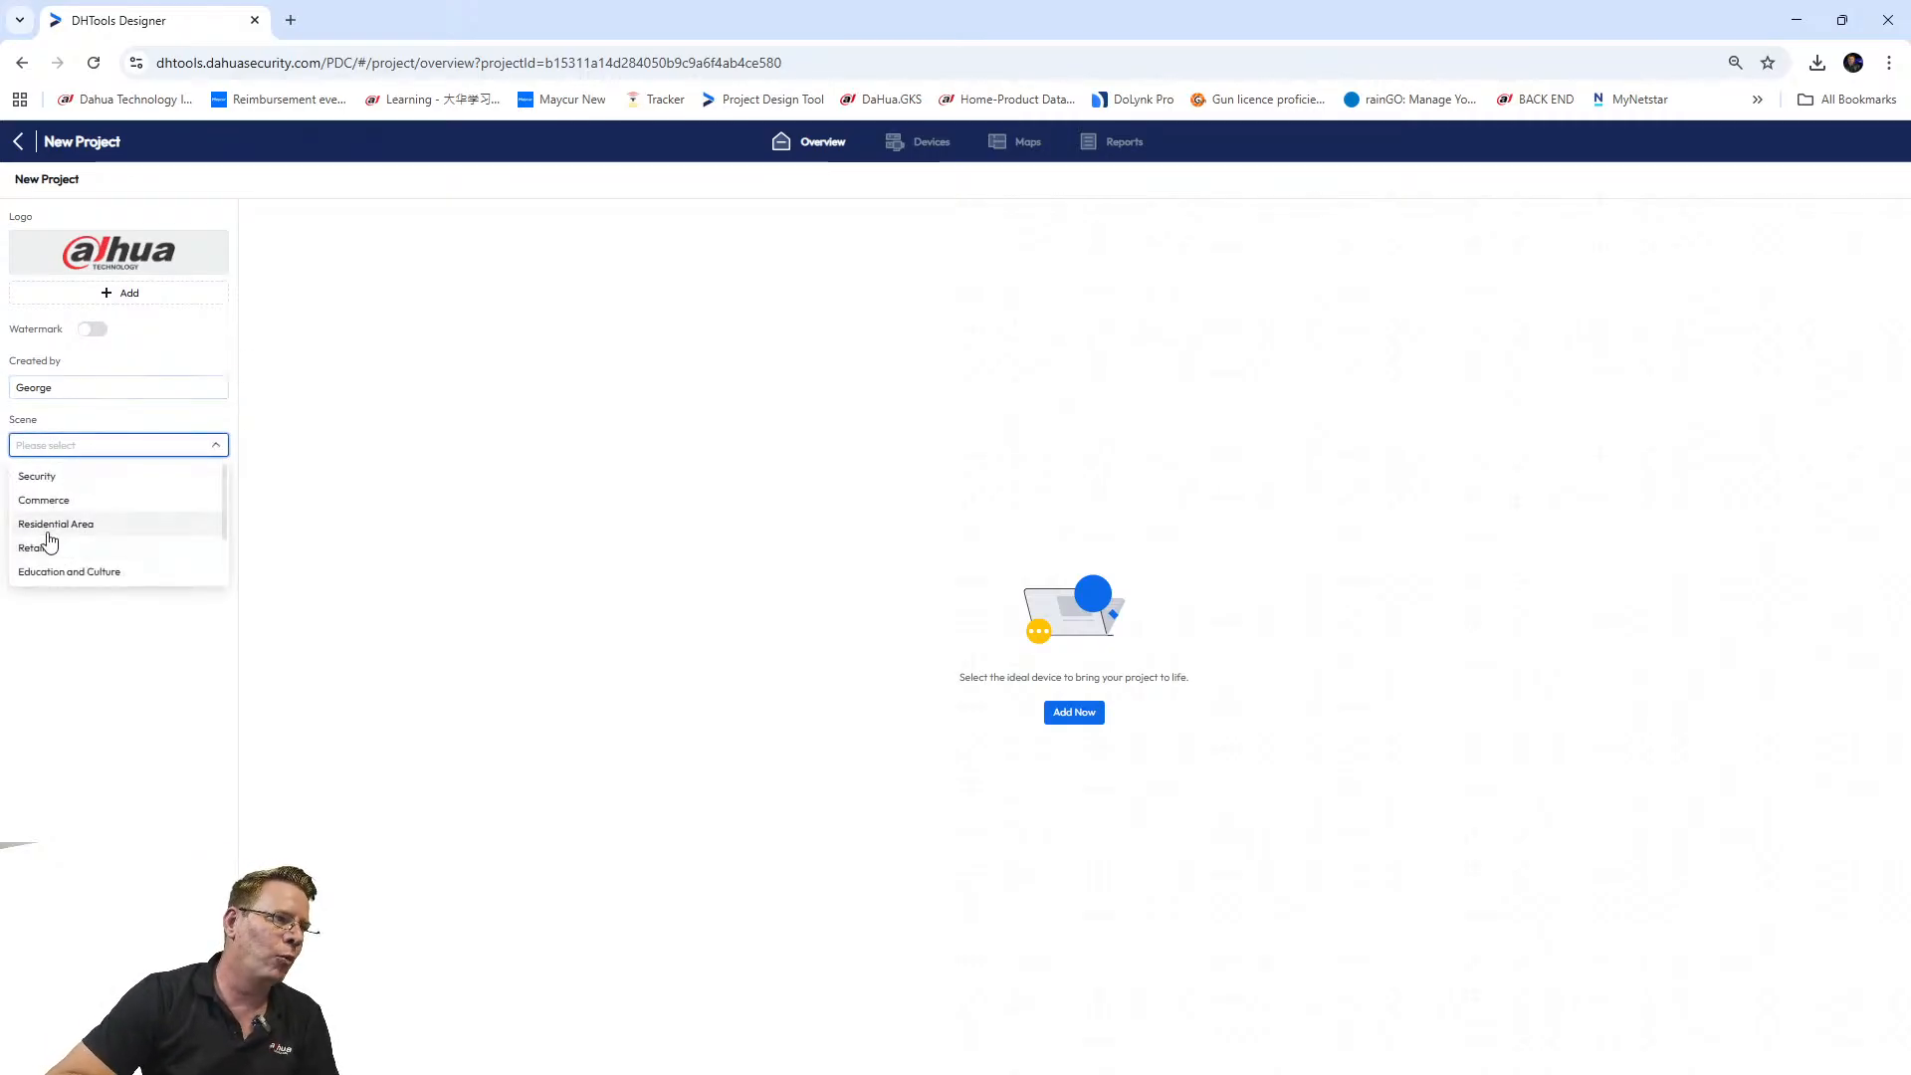
{"action": "left_click", "coordinate": [50, 525]}
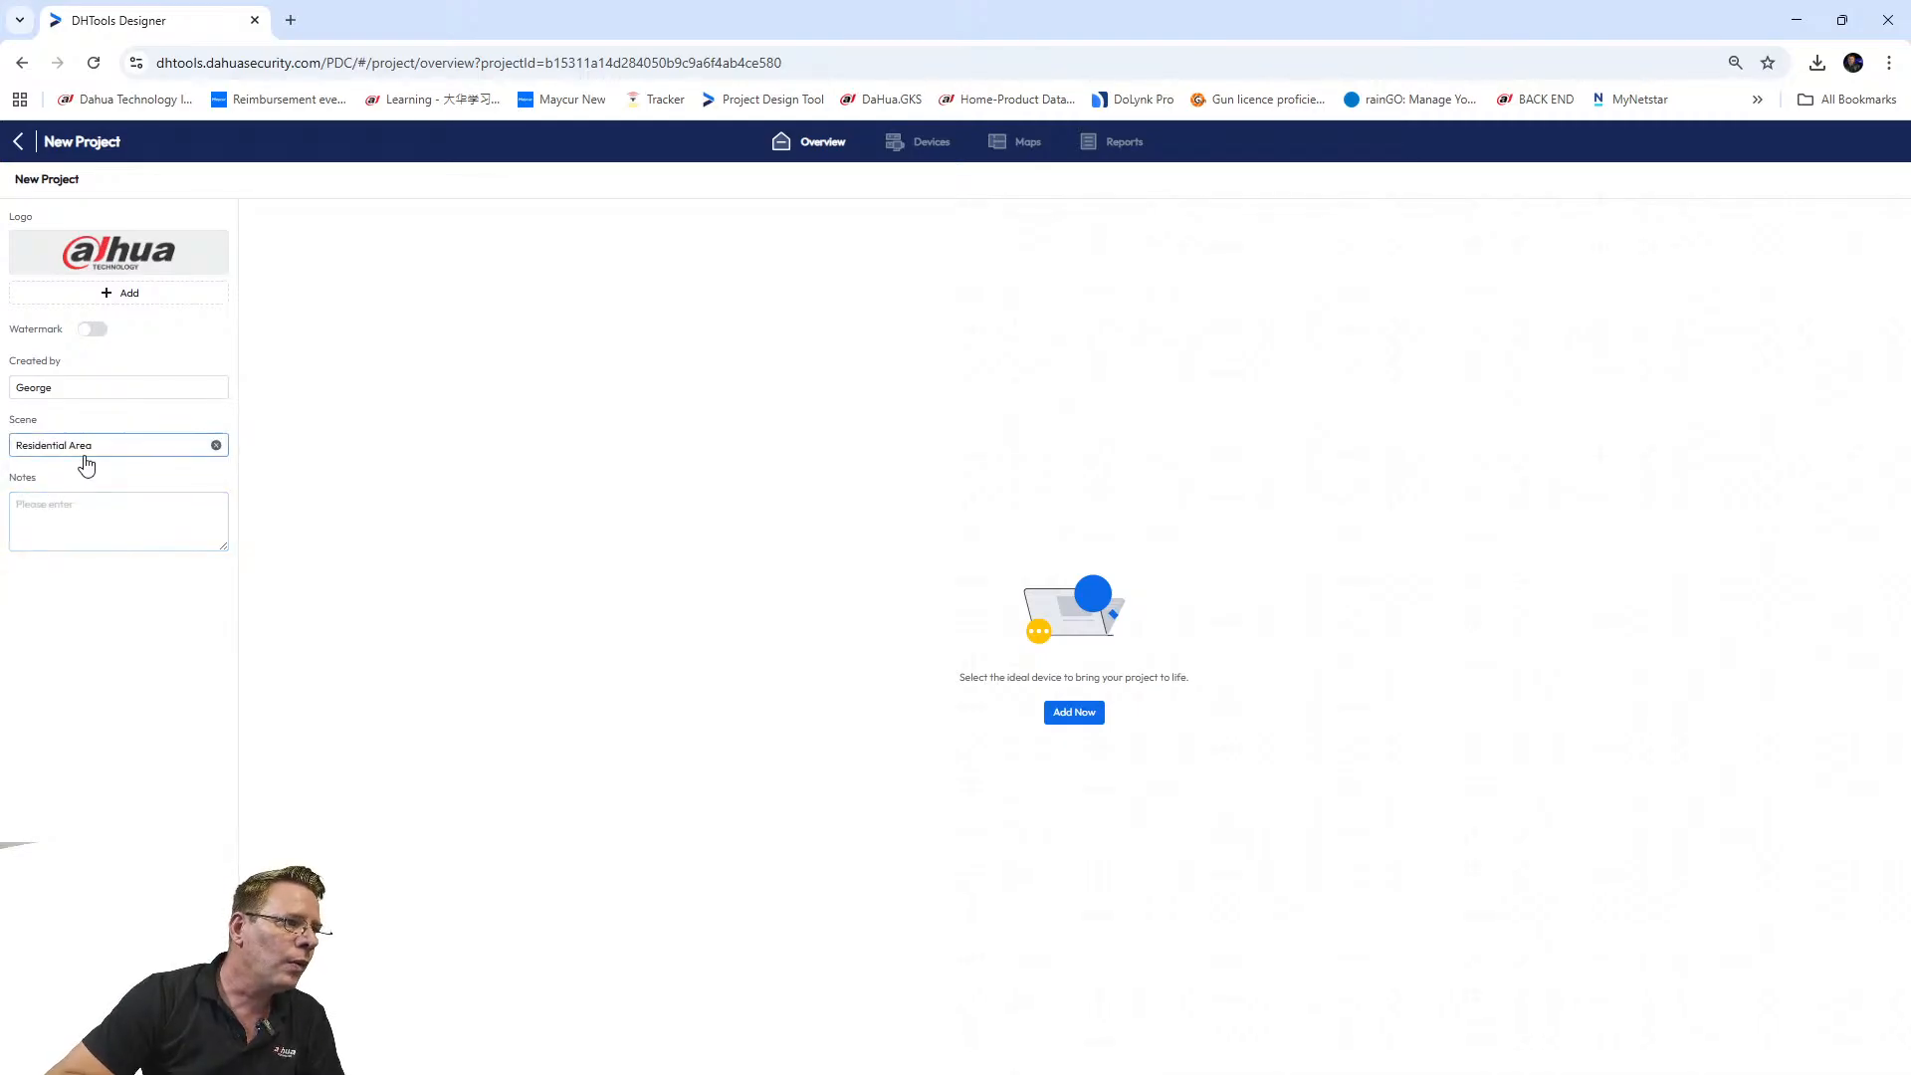
{"action": "left_click", "coordinate": [81, 450]}
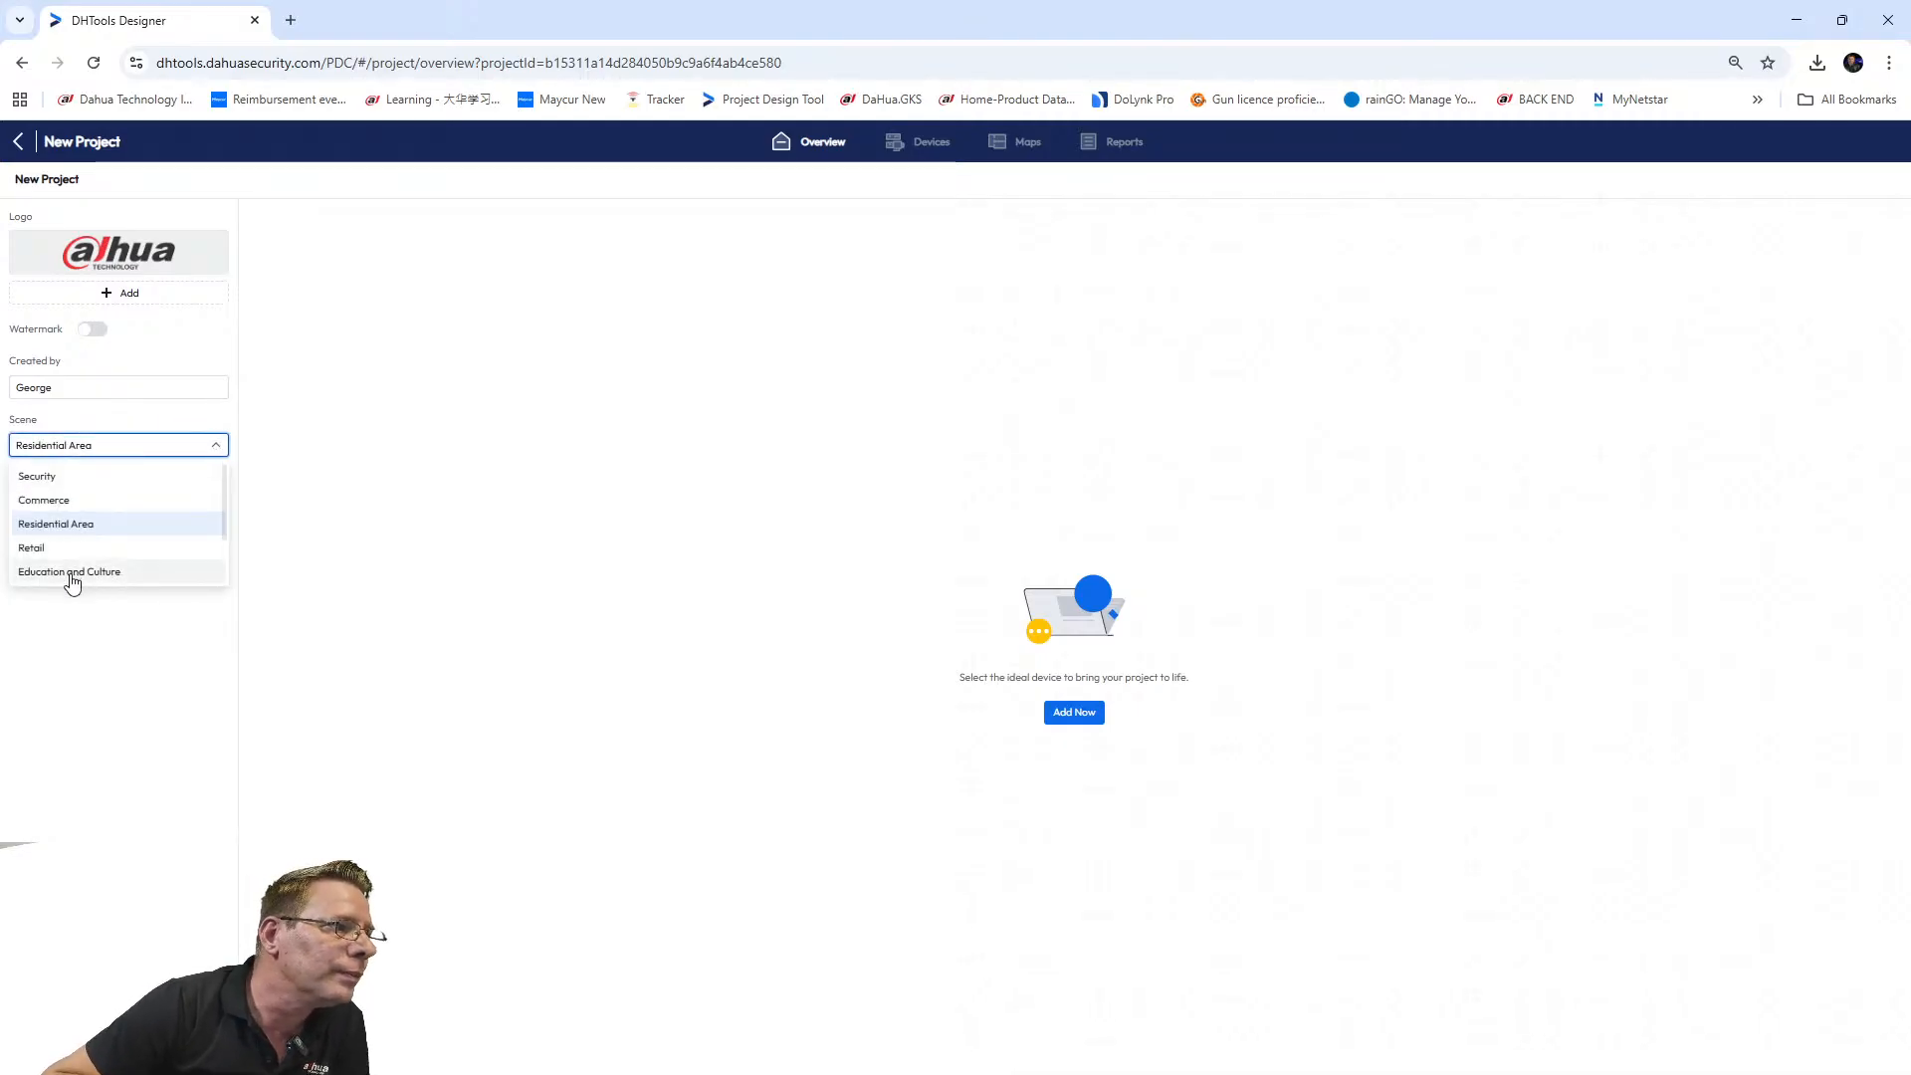
{"action": "left_click", "coordinate": [39, 546]}
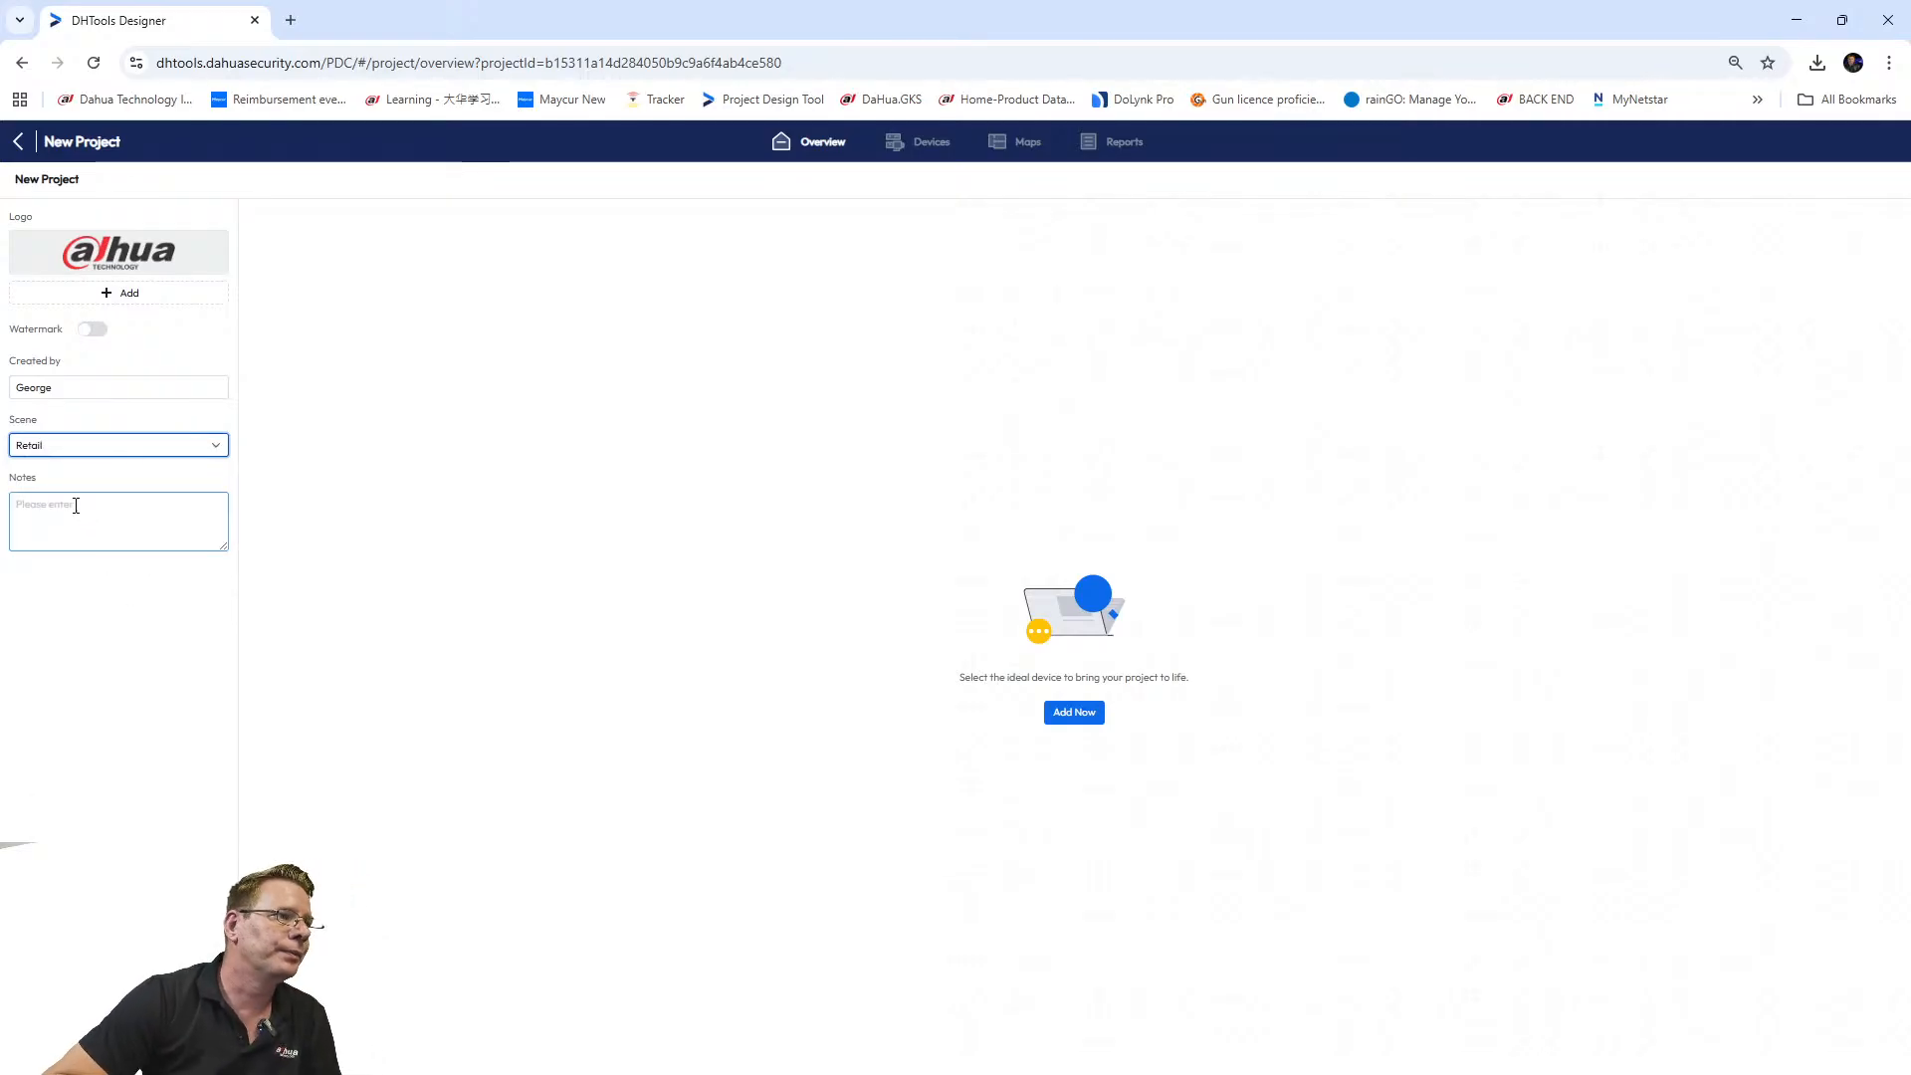
{"action": "left_click", "coordinate": [76, 505]}
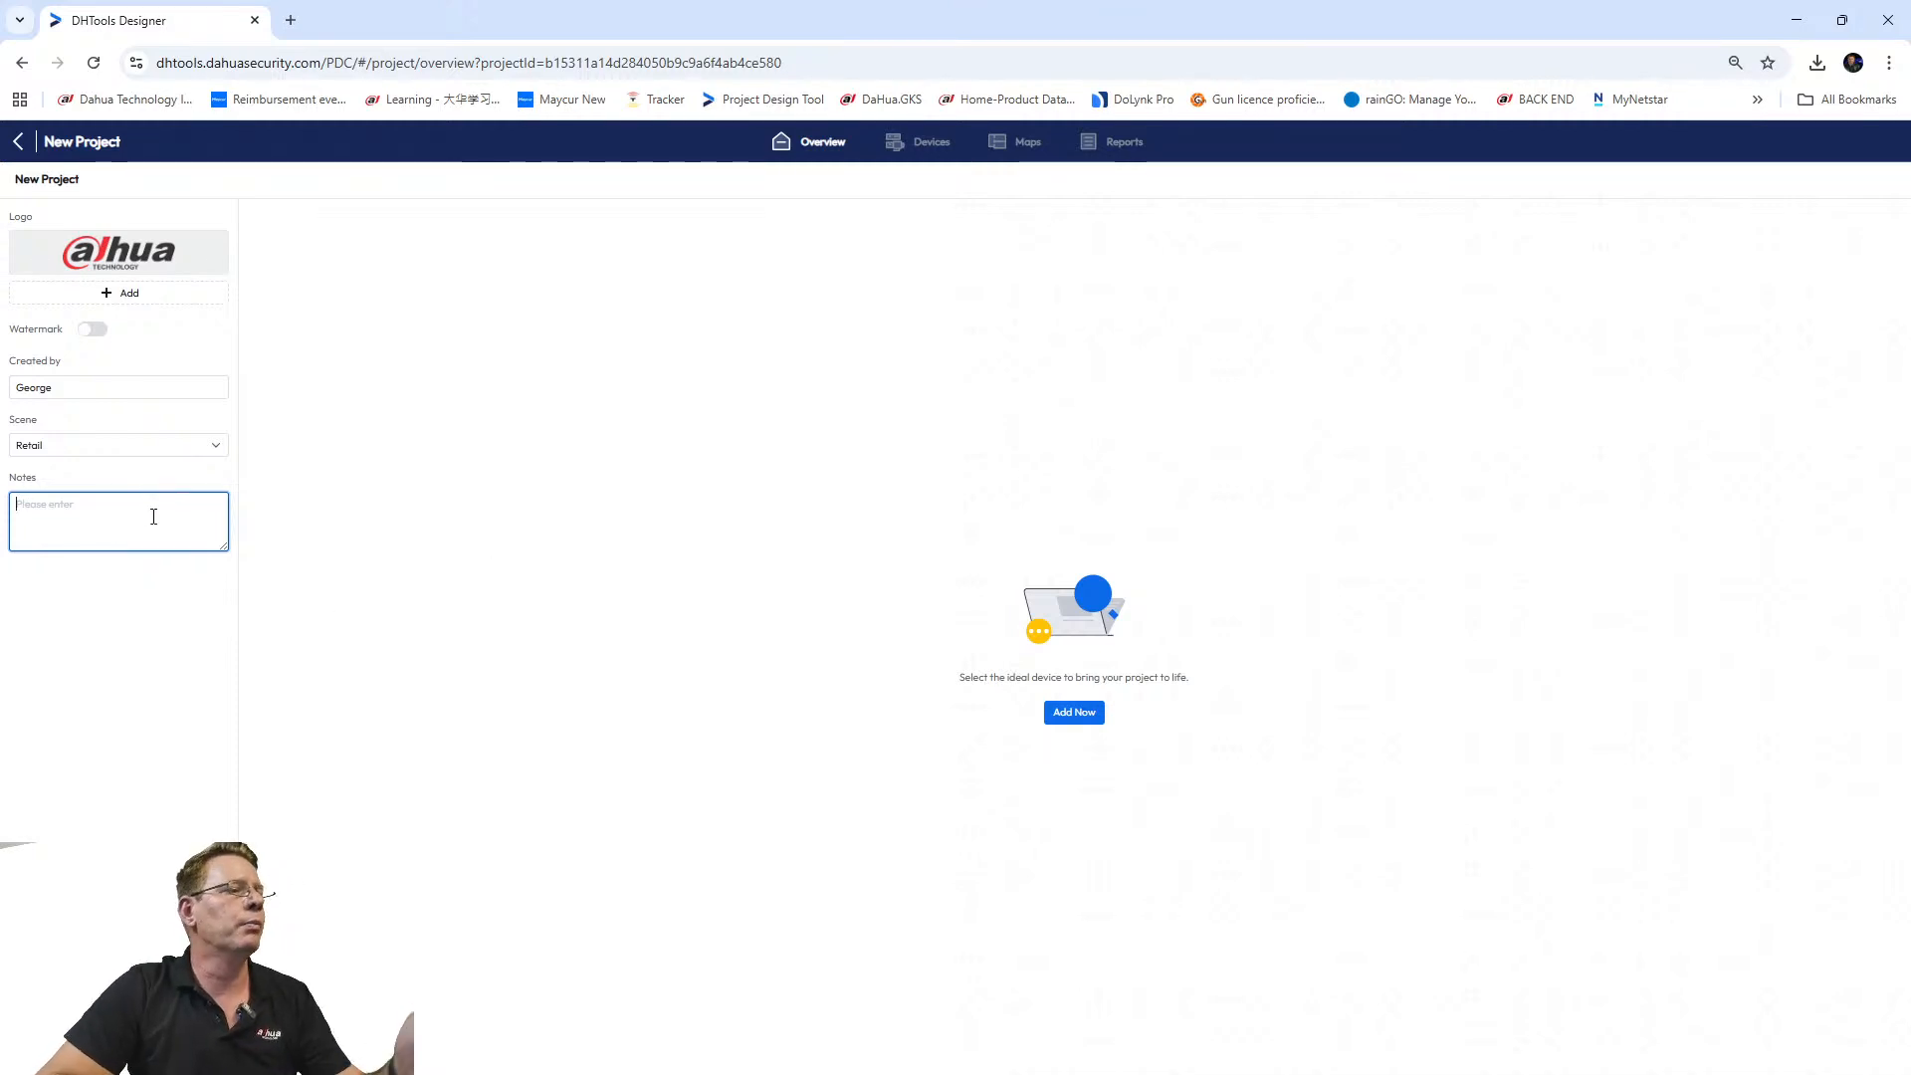
{"action": "left_click", "coordinate": [1067, 717]}
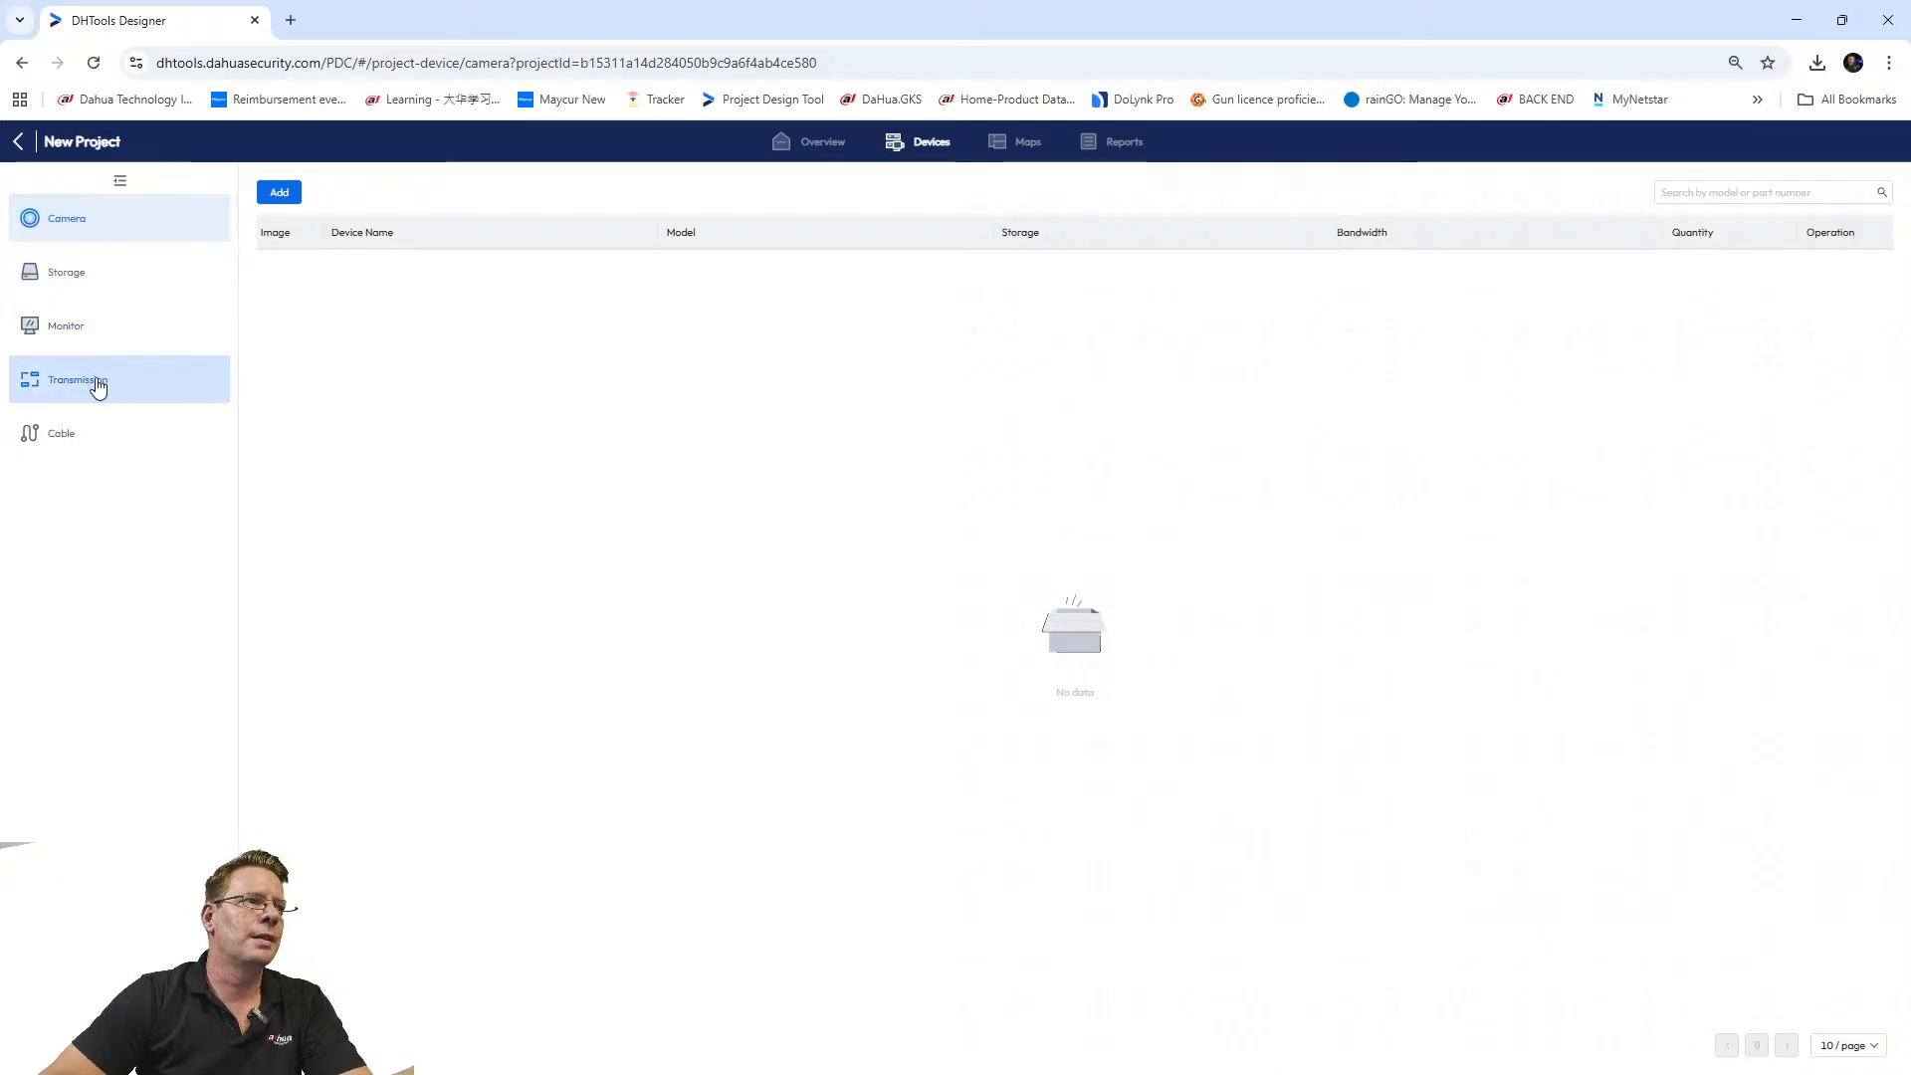
Open the camera catalogue at 100% zoom and browse the Appearance type options.
{"action": "left_click", "coordinate": [279, 195]}
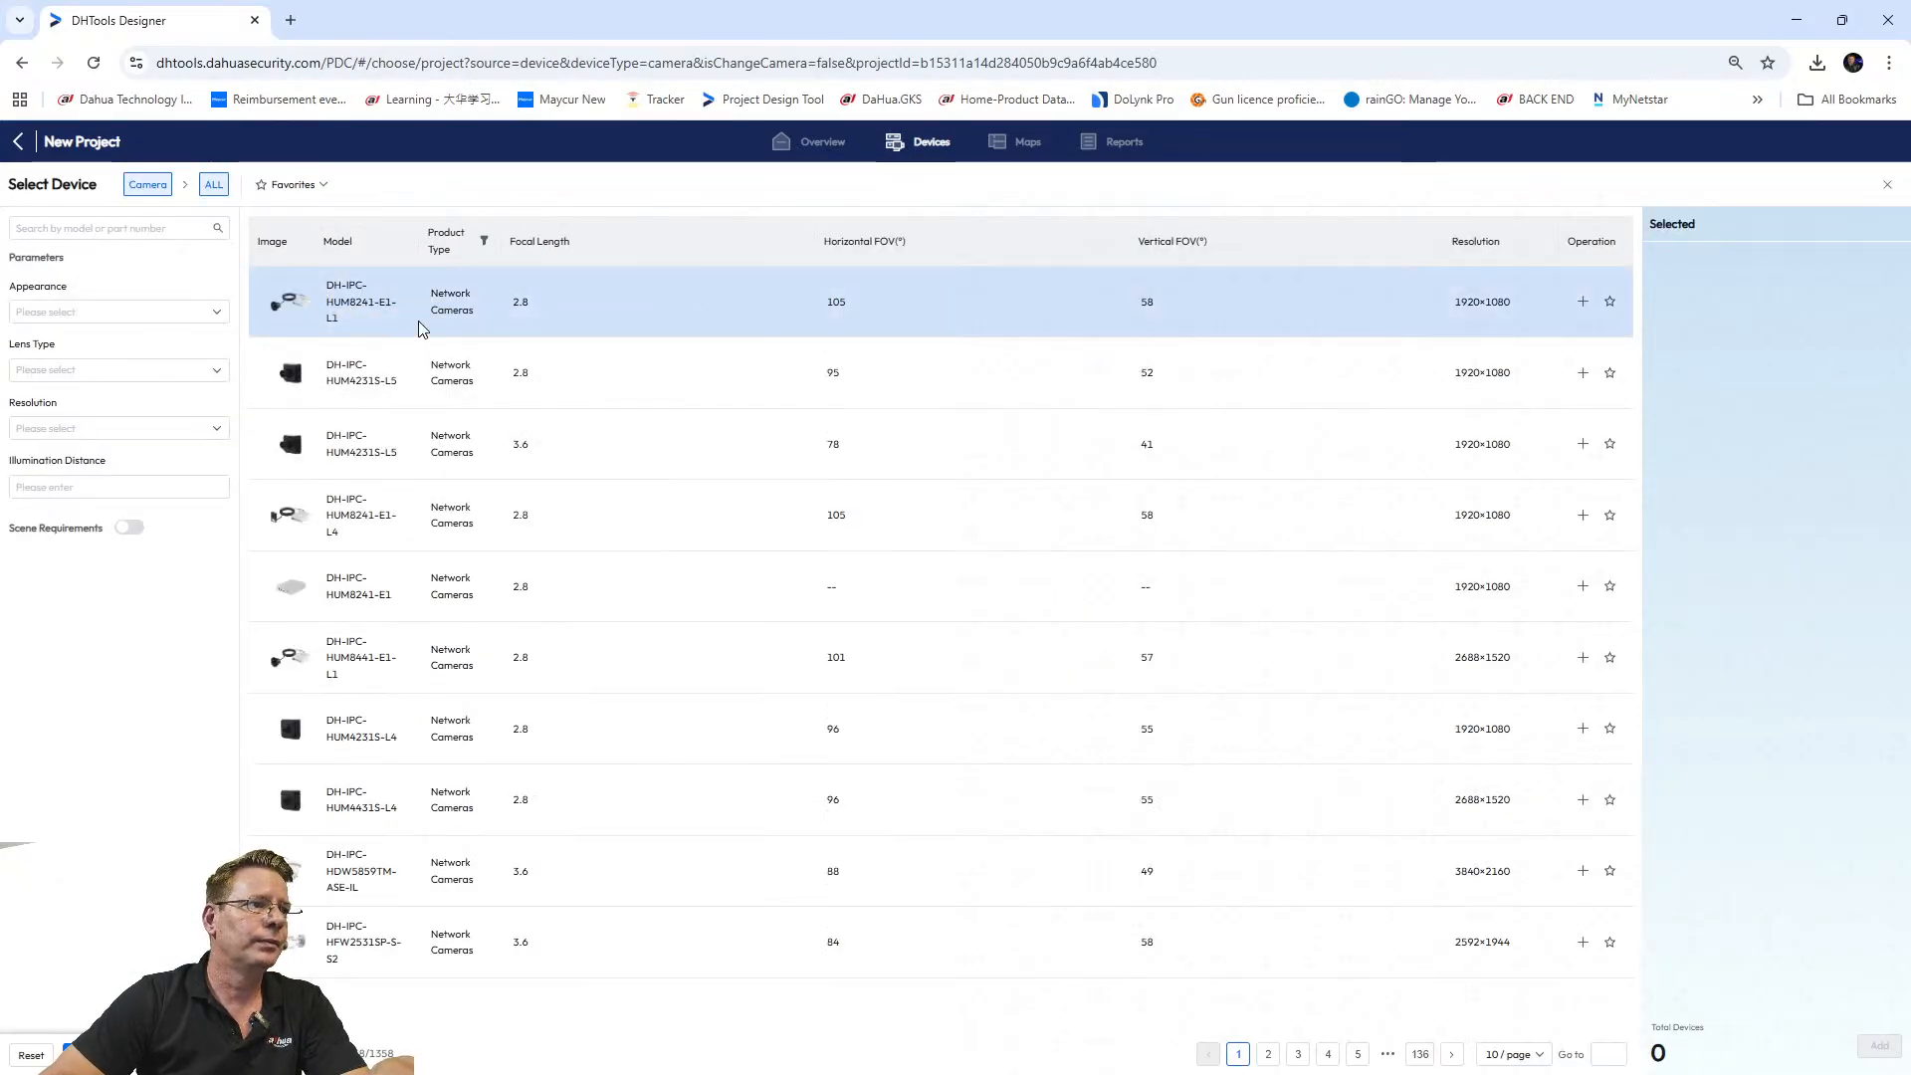
{"action": "key", "text": "ctrl+0"}
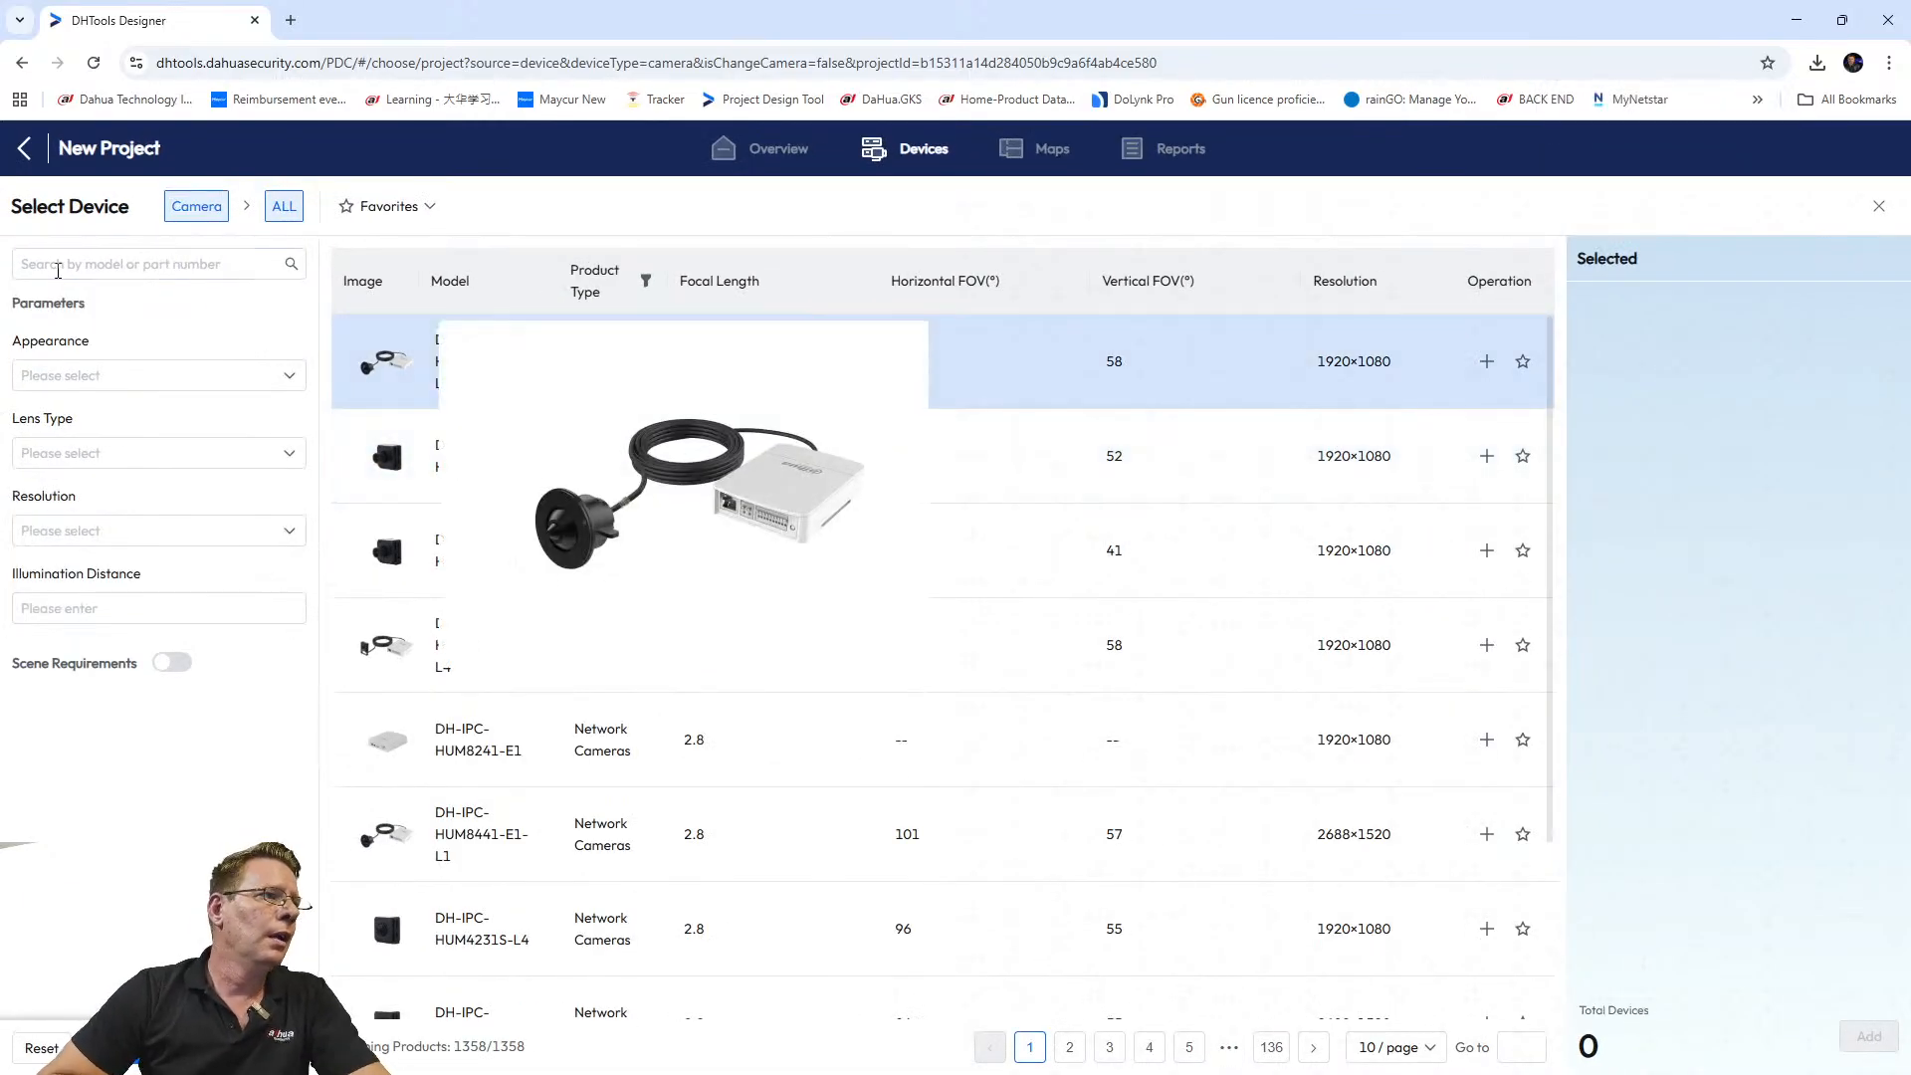
{"action": "left_click", "coordinate": [157, 263]}
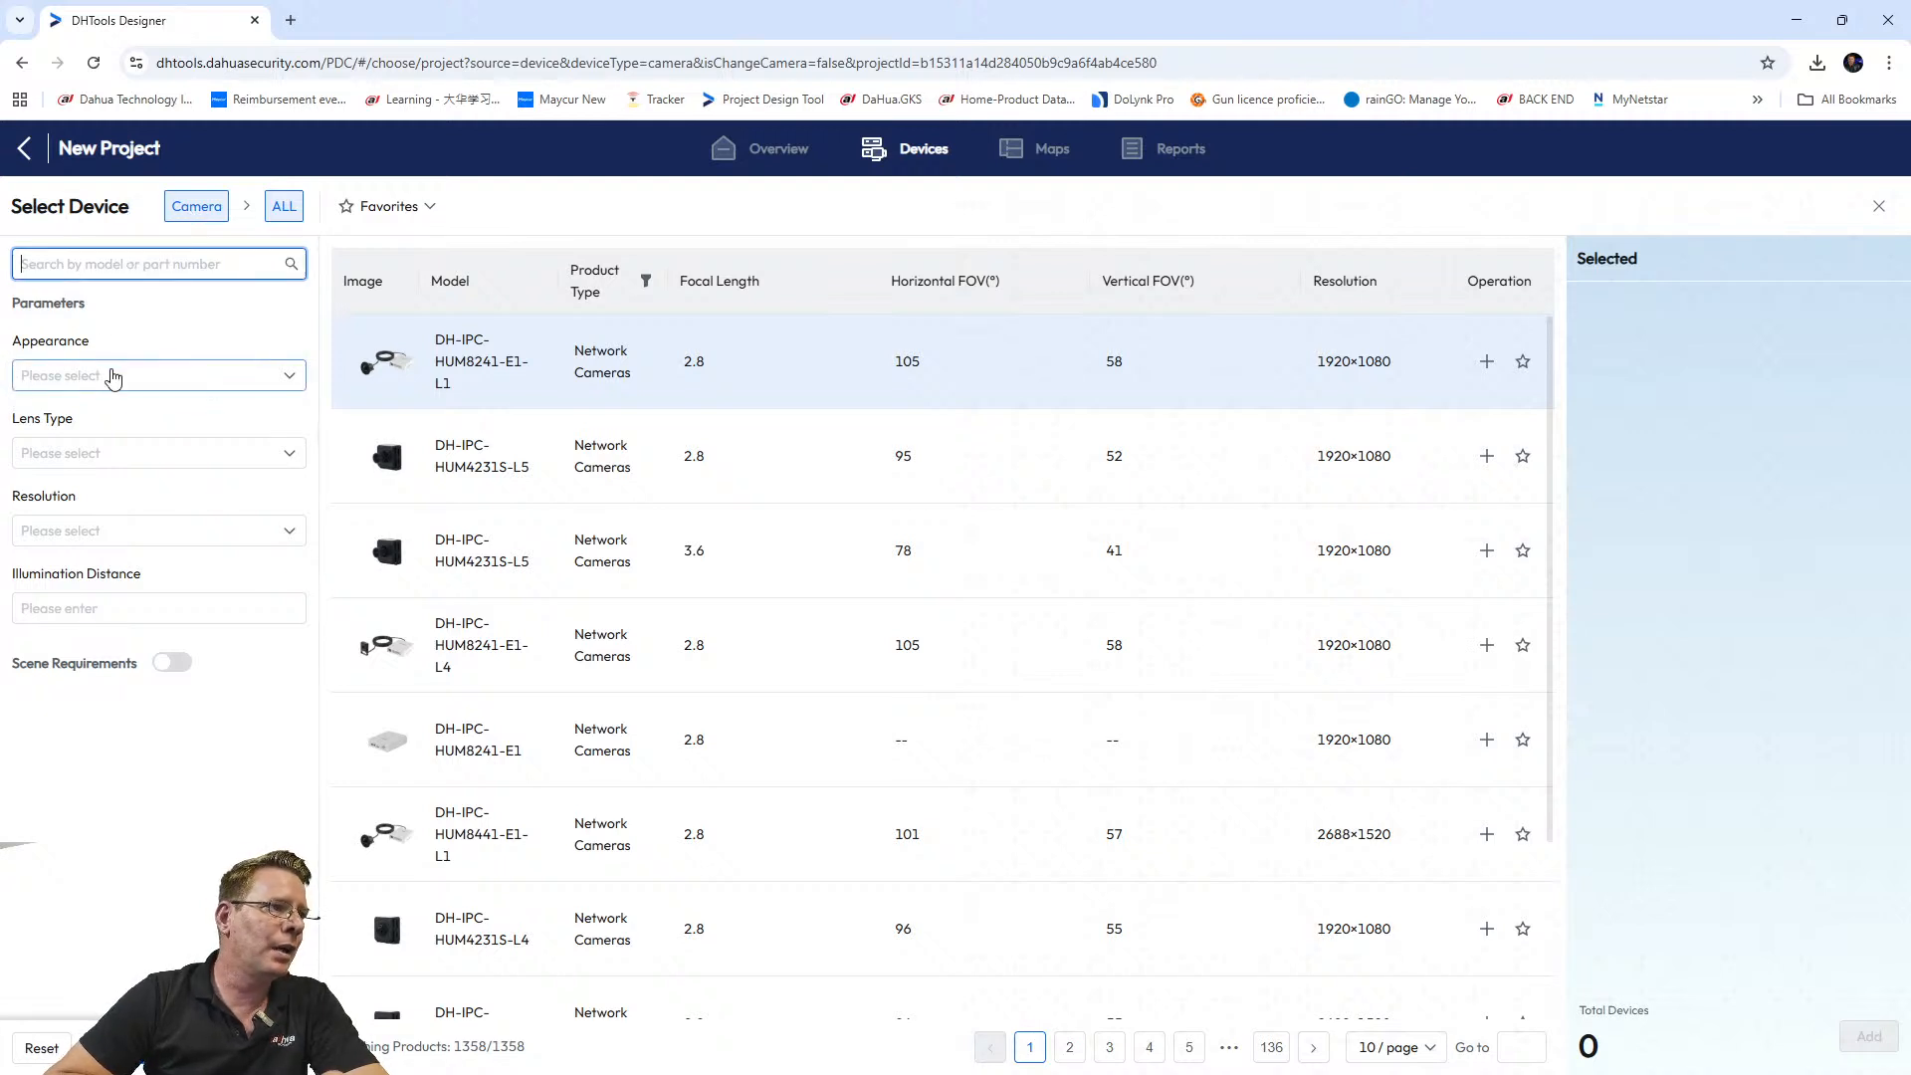
{"action": "left_click", "coordinate": [113, 373]}
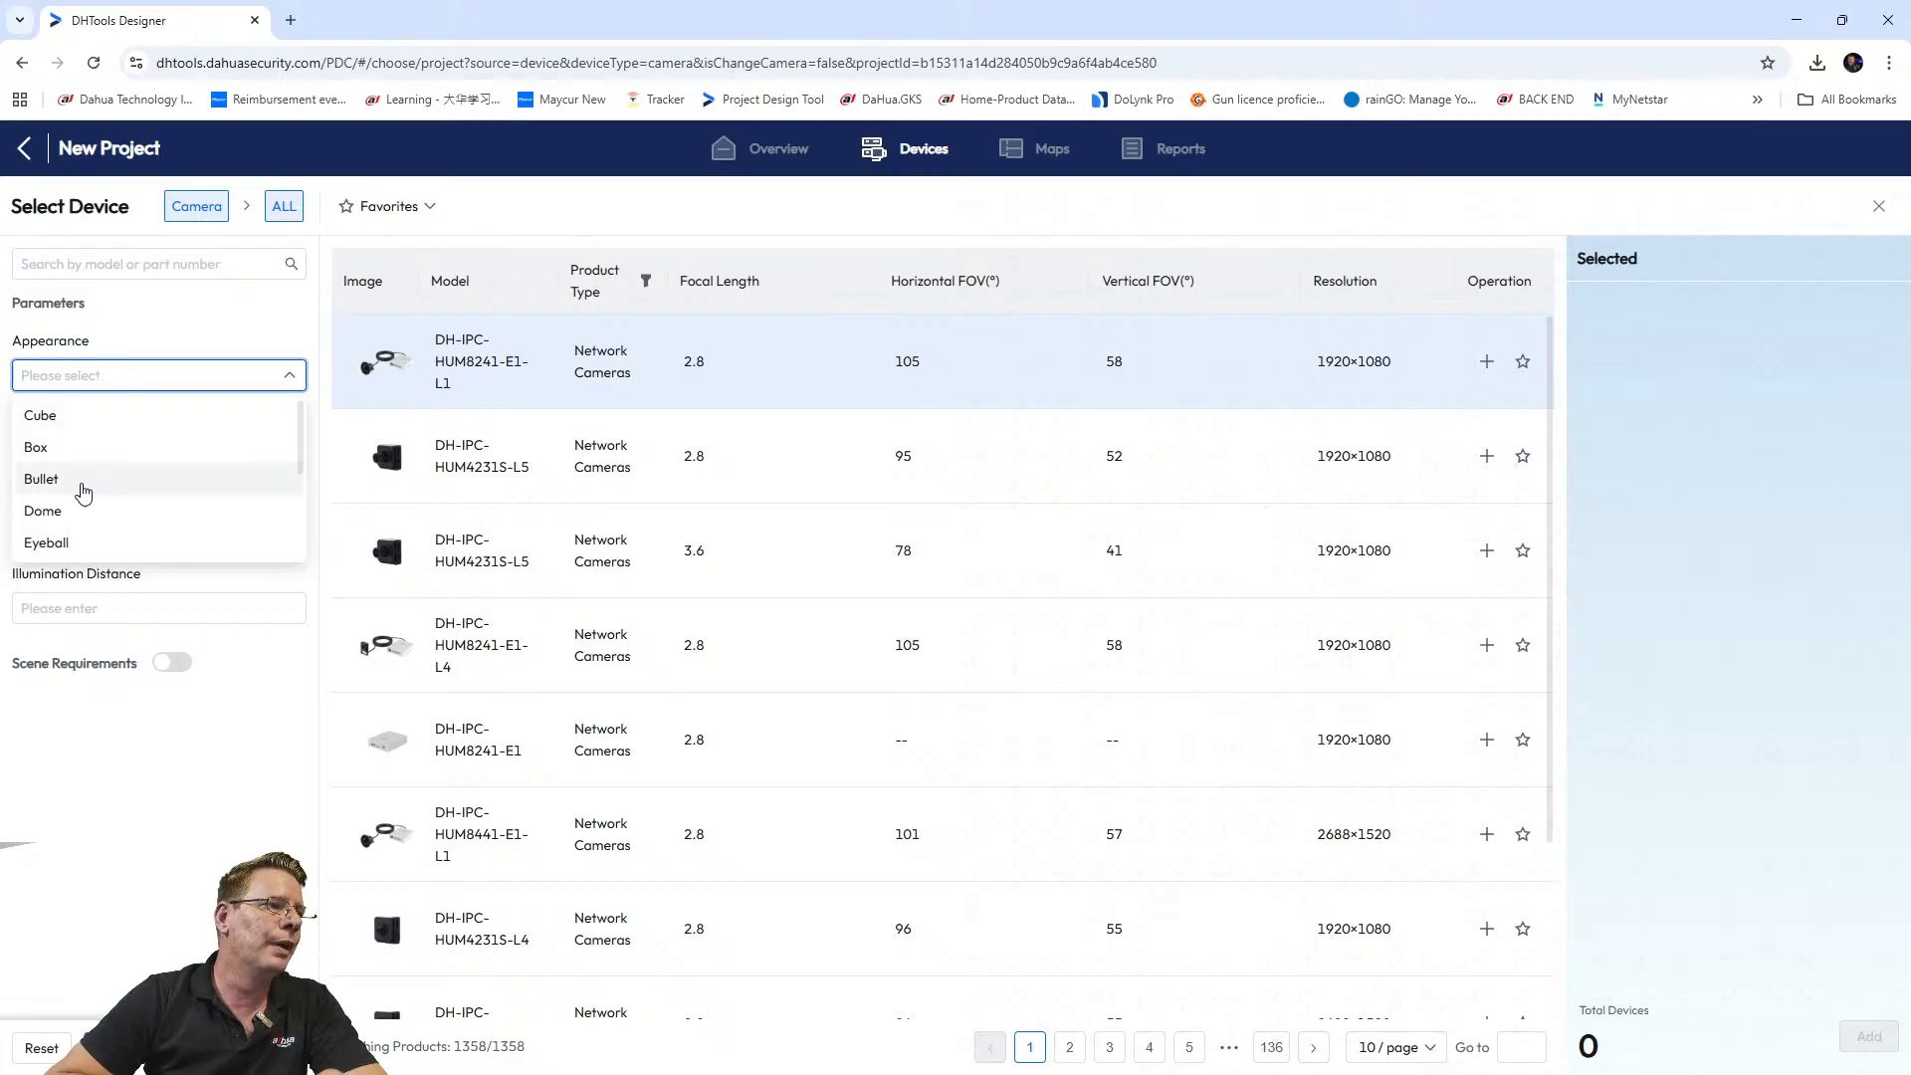
{"action": "scroll", "coordinate": [84, 491], "scroll_direction": "down", "scroll_amount": 4}
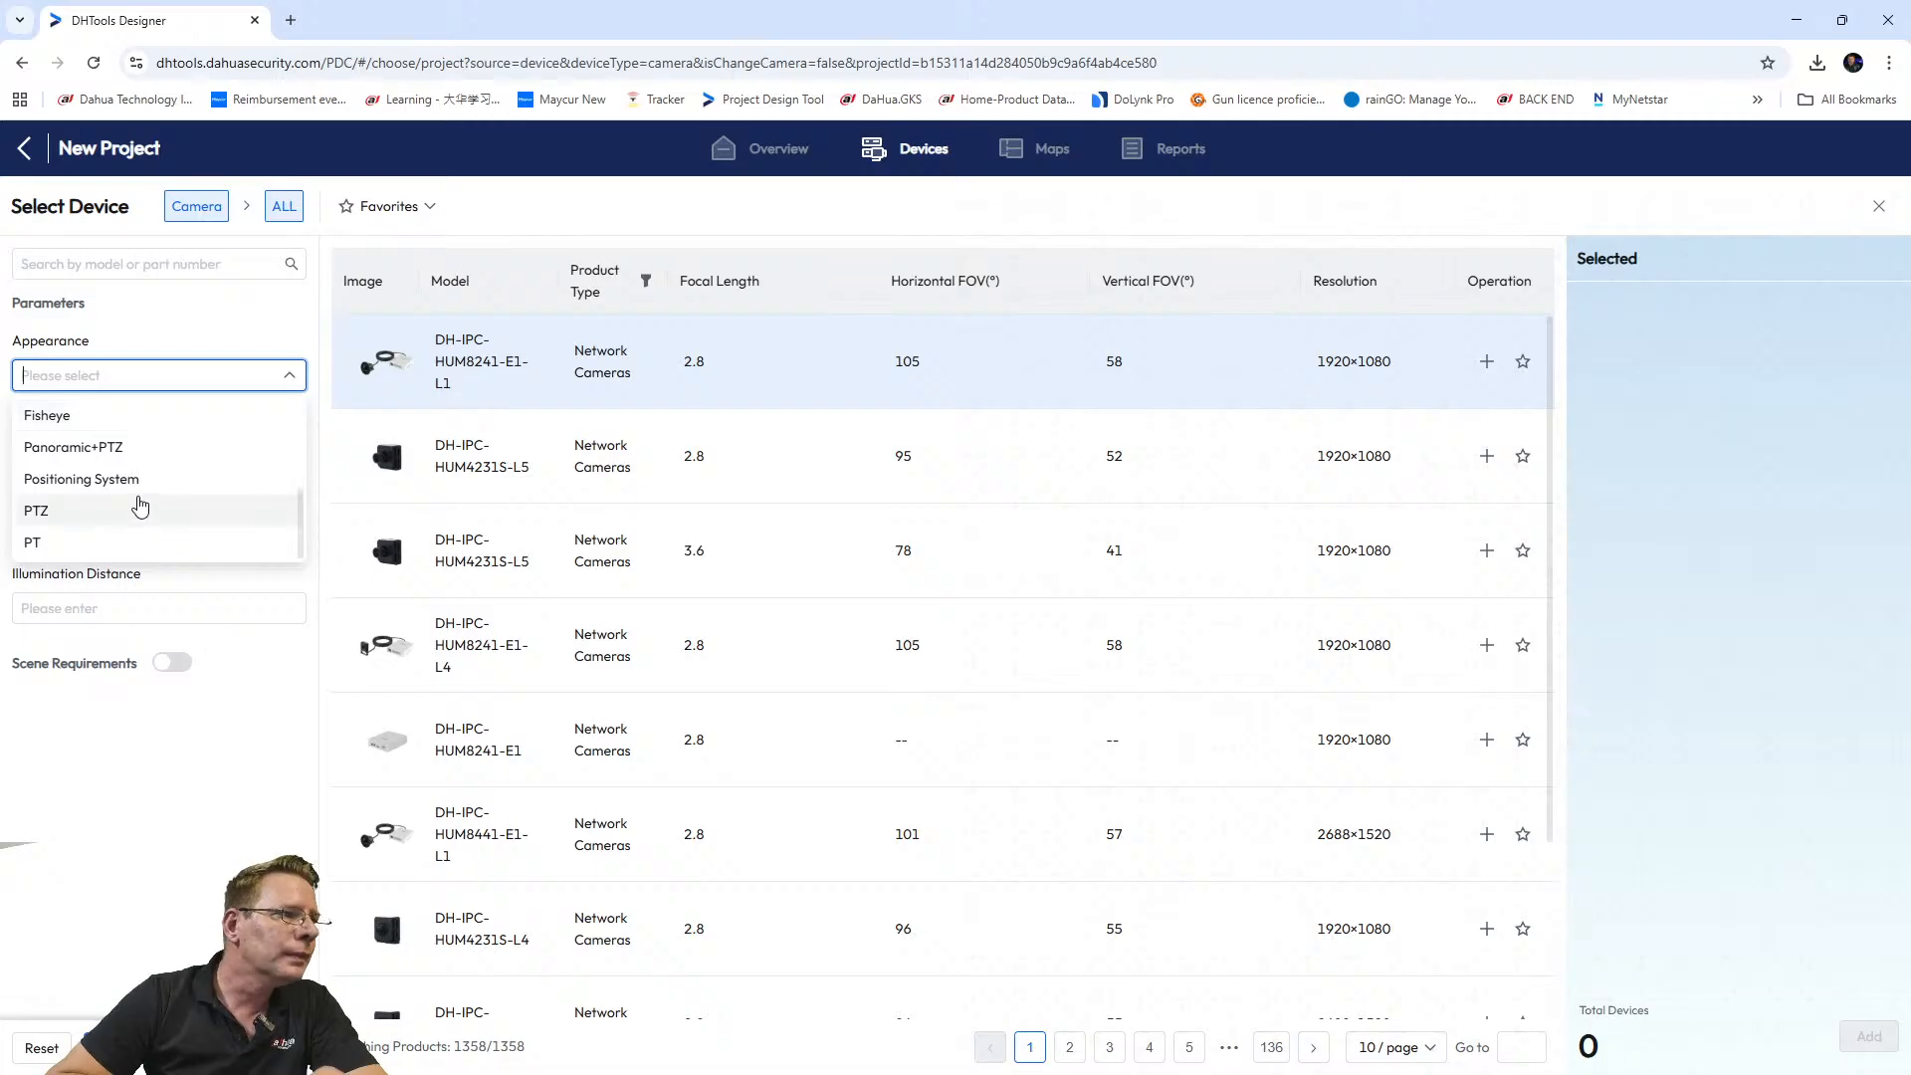
{"action": "scroll", "coordinate": [138, 514], "scroll_direction": "up", "scroll_amount": 4}
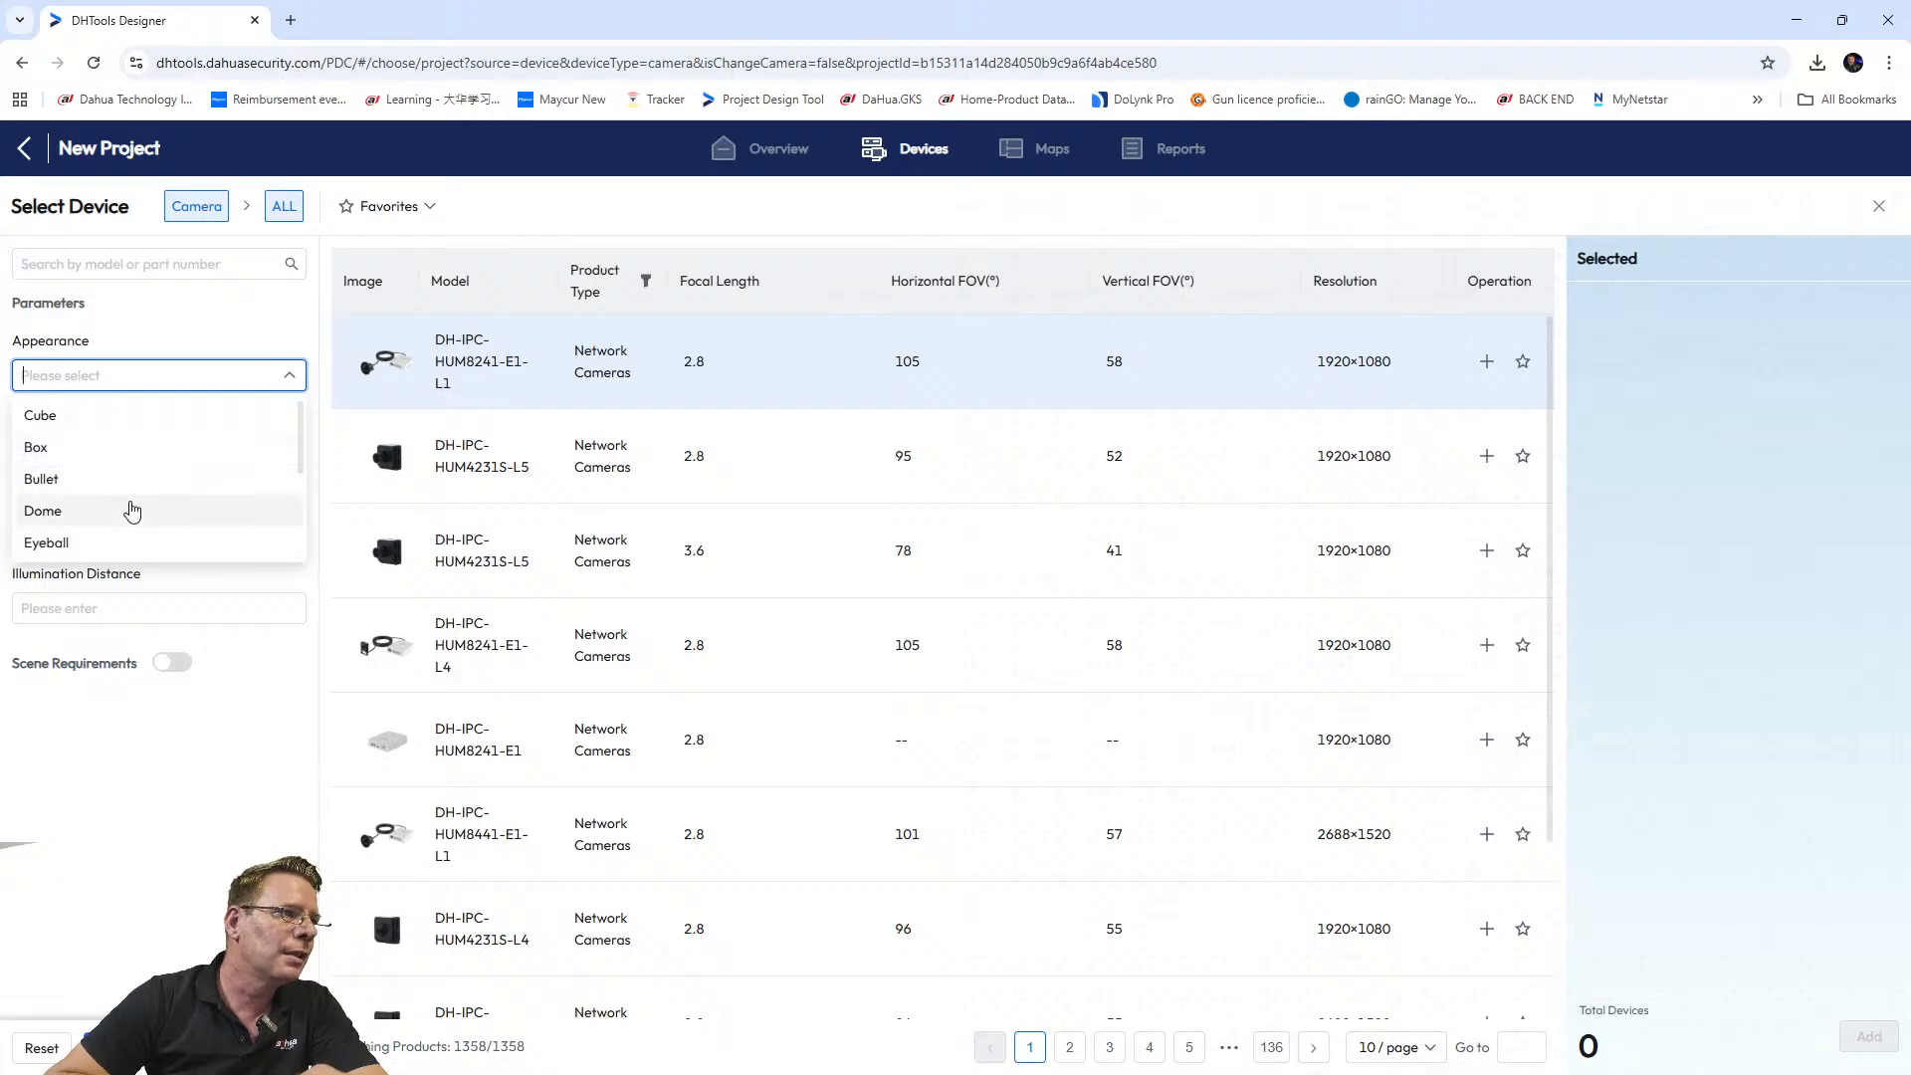
Filter cameras to Bullet appearance and Motorized Vari-Focal lens, leaving resolution and illumination distance blank.
{"action": "left_click", "coordinate": [111, 479]}
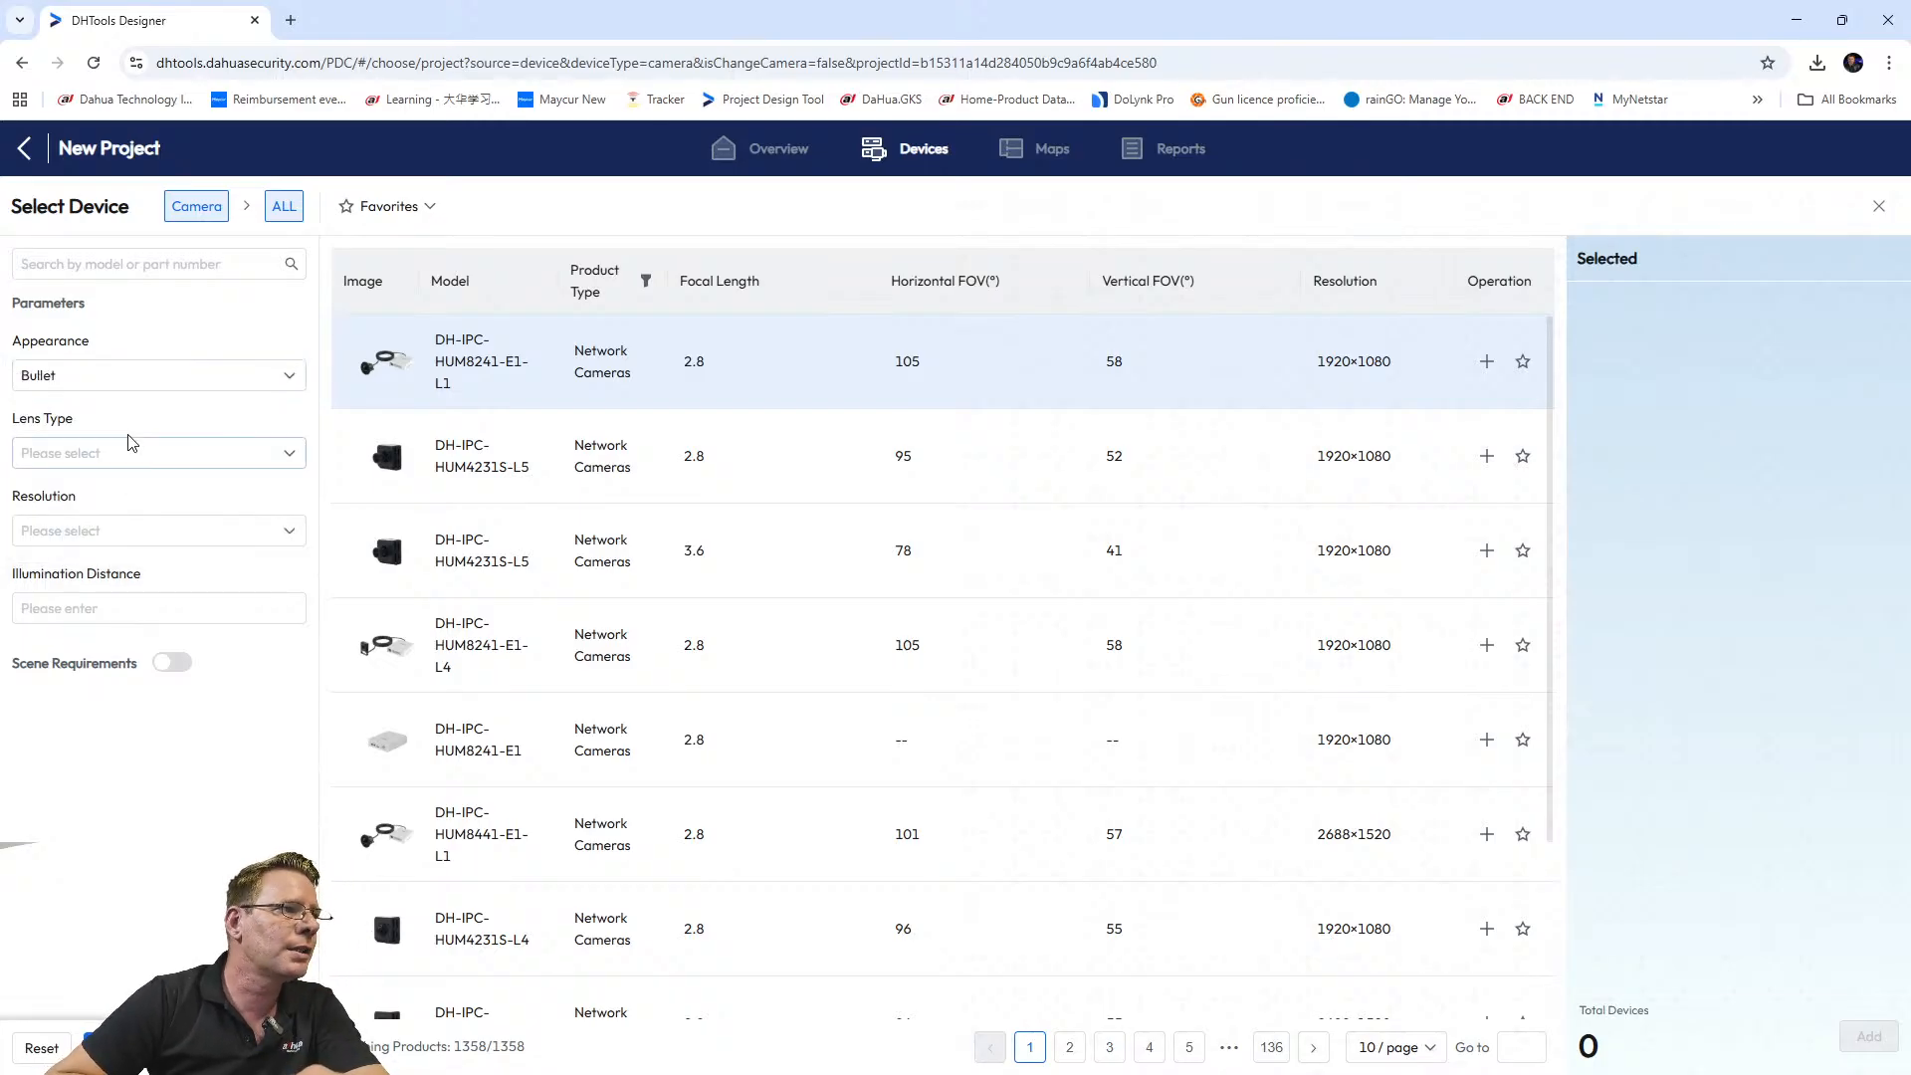
{"action": "left_click", "coordinate": [132, 452]}
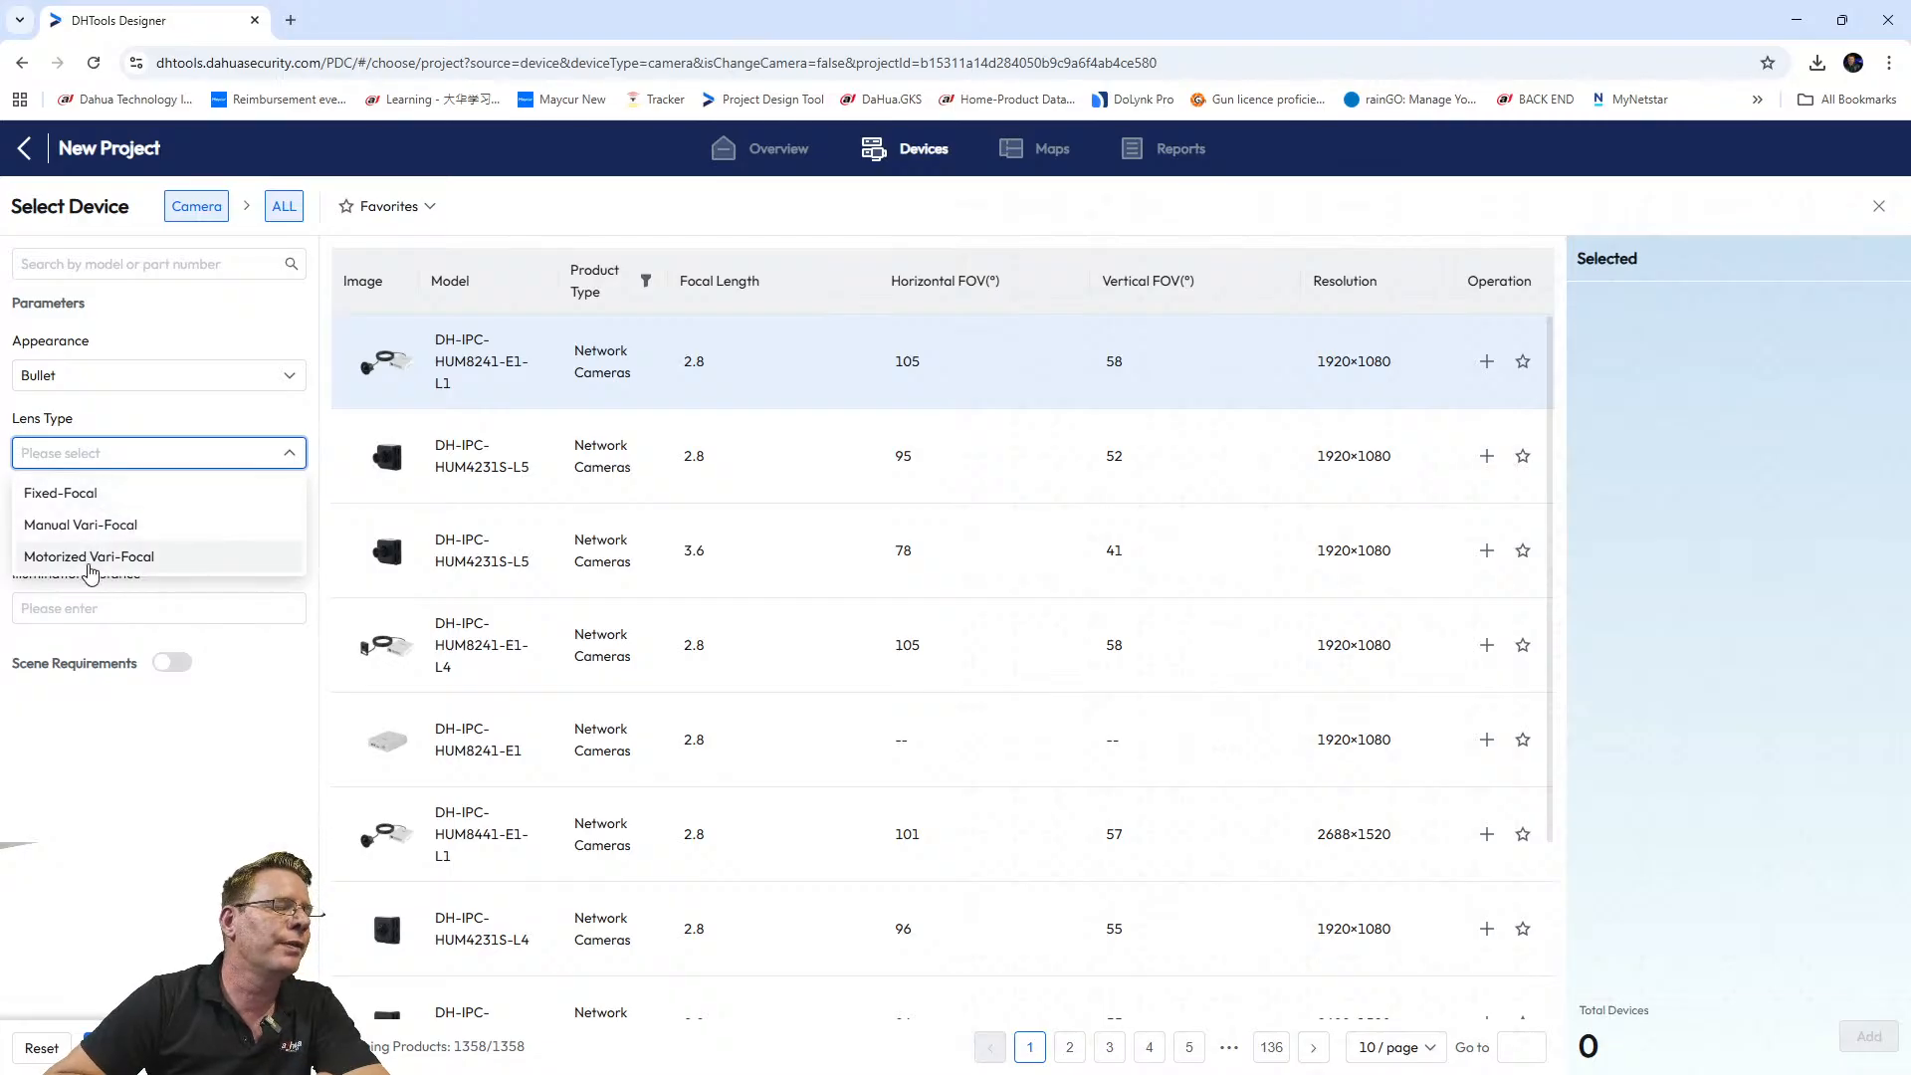
{"action": "left_click", "coordinate": [87, 557]}
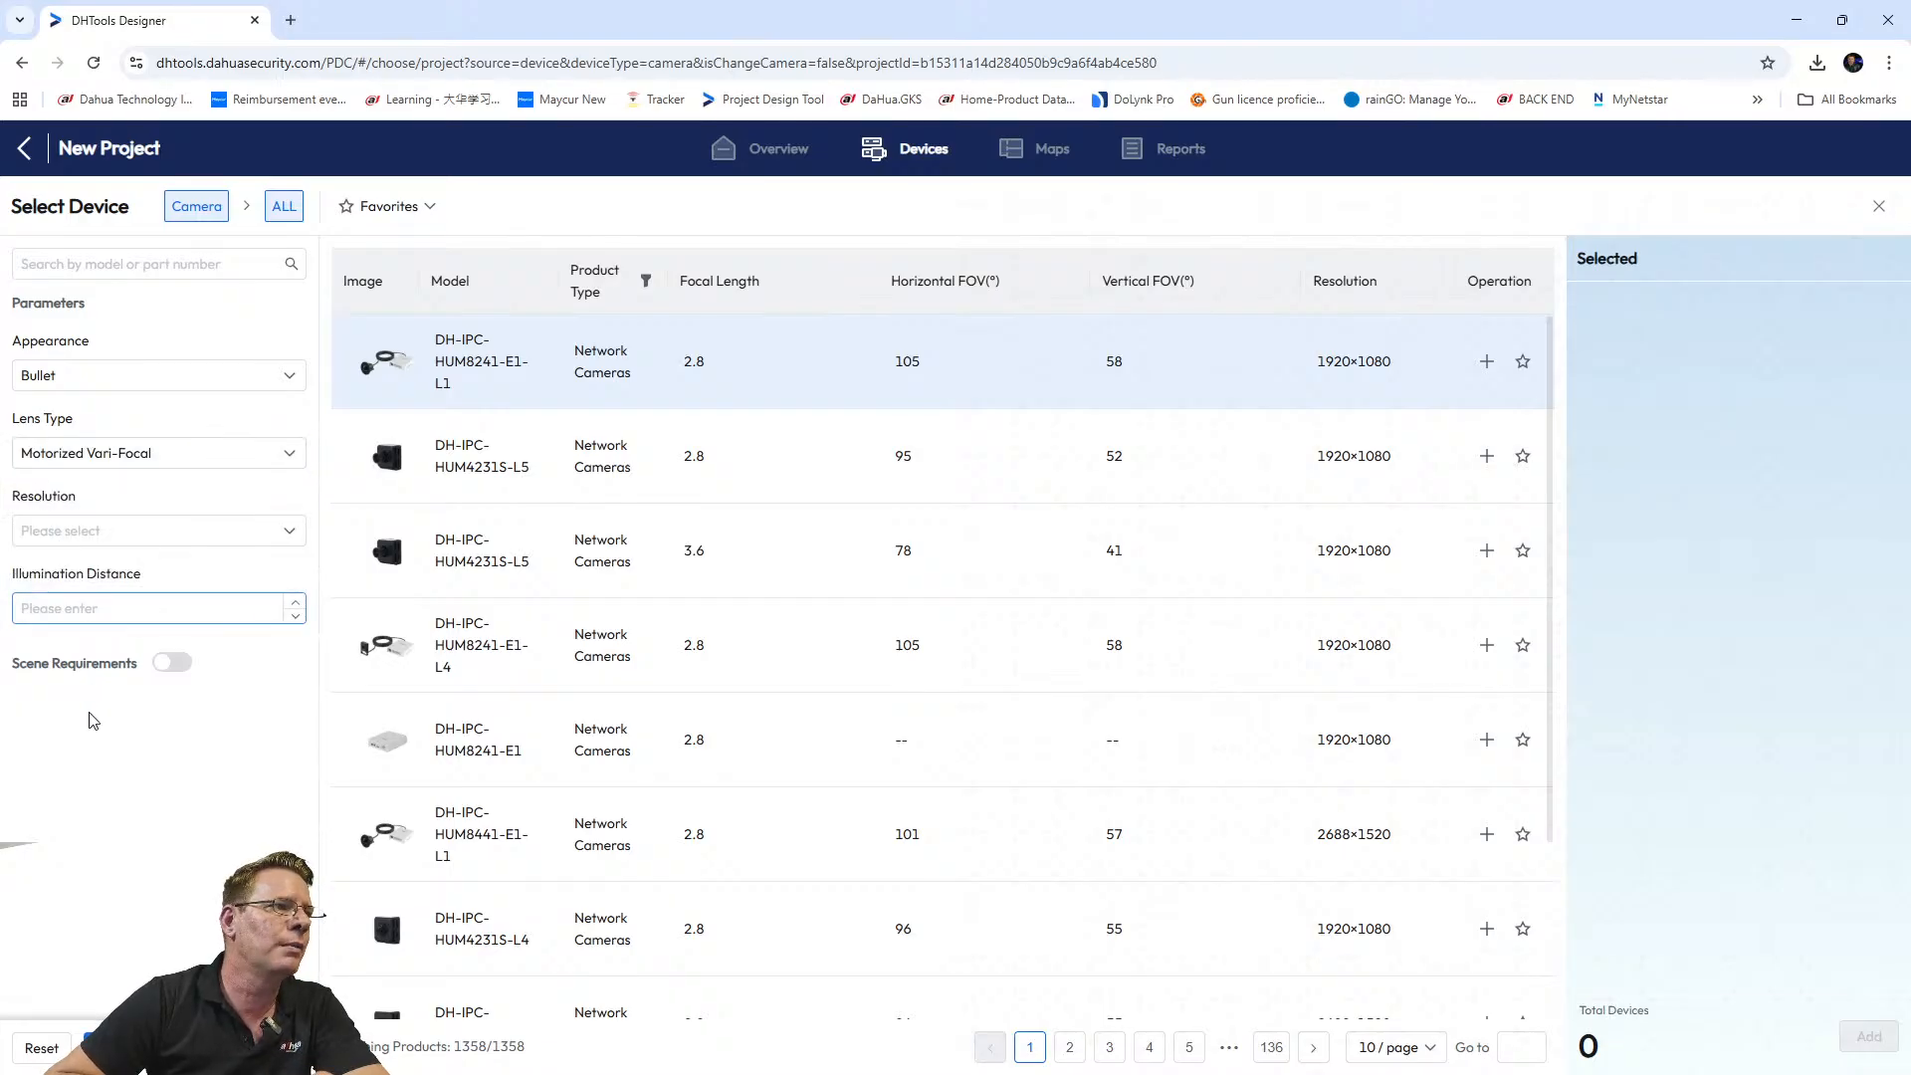
{"action": "left_click", "coordinate": [85, 531]}
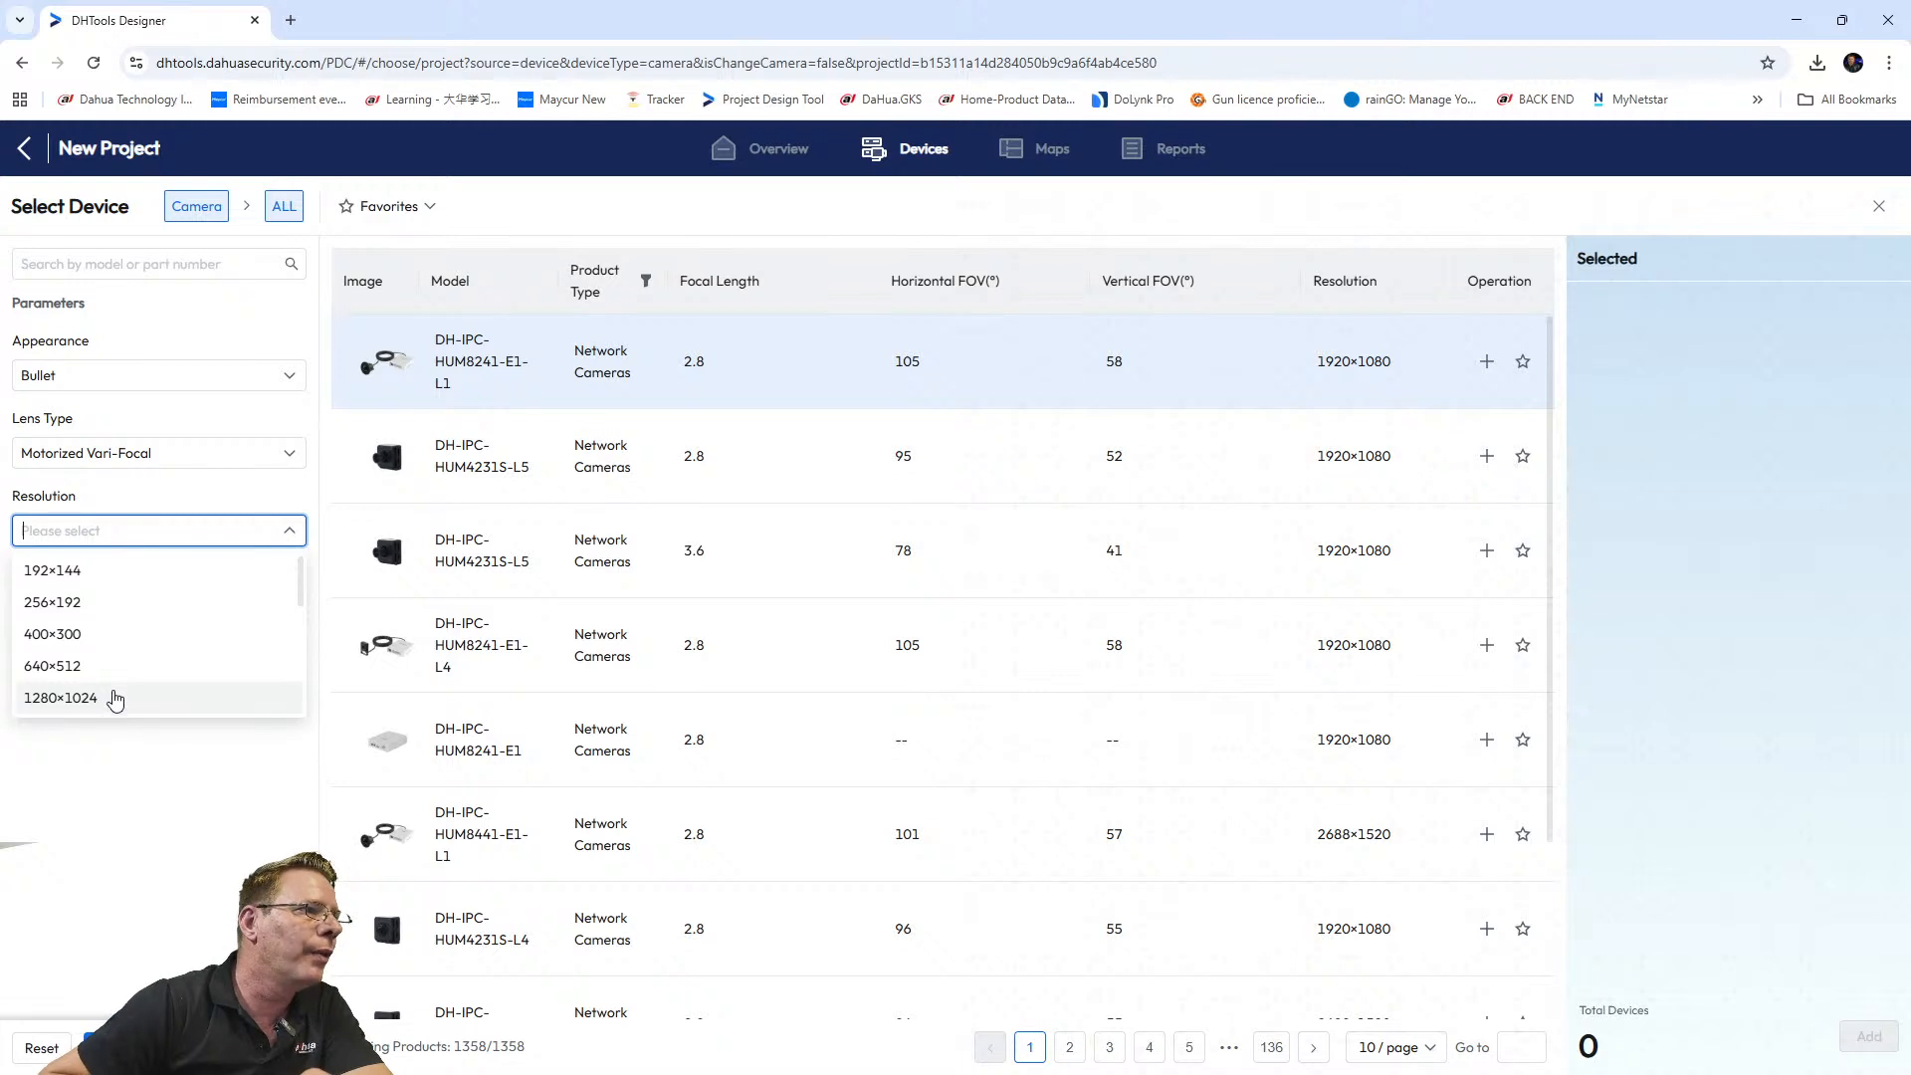
{"action": "left_click", "coordinate": [120, 804]}
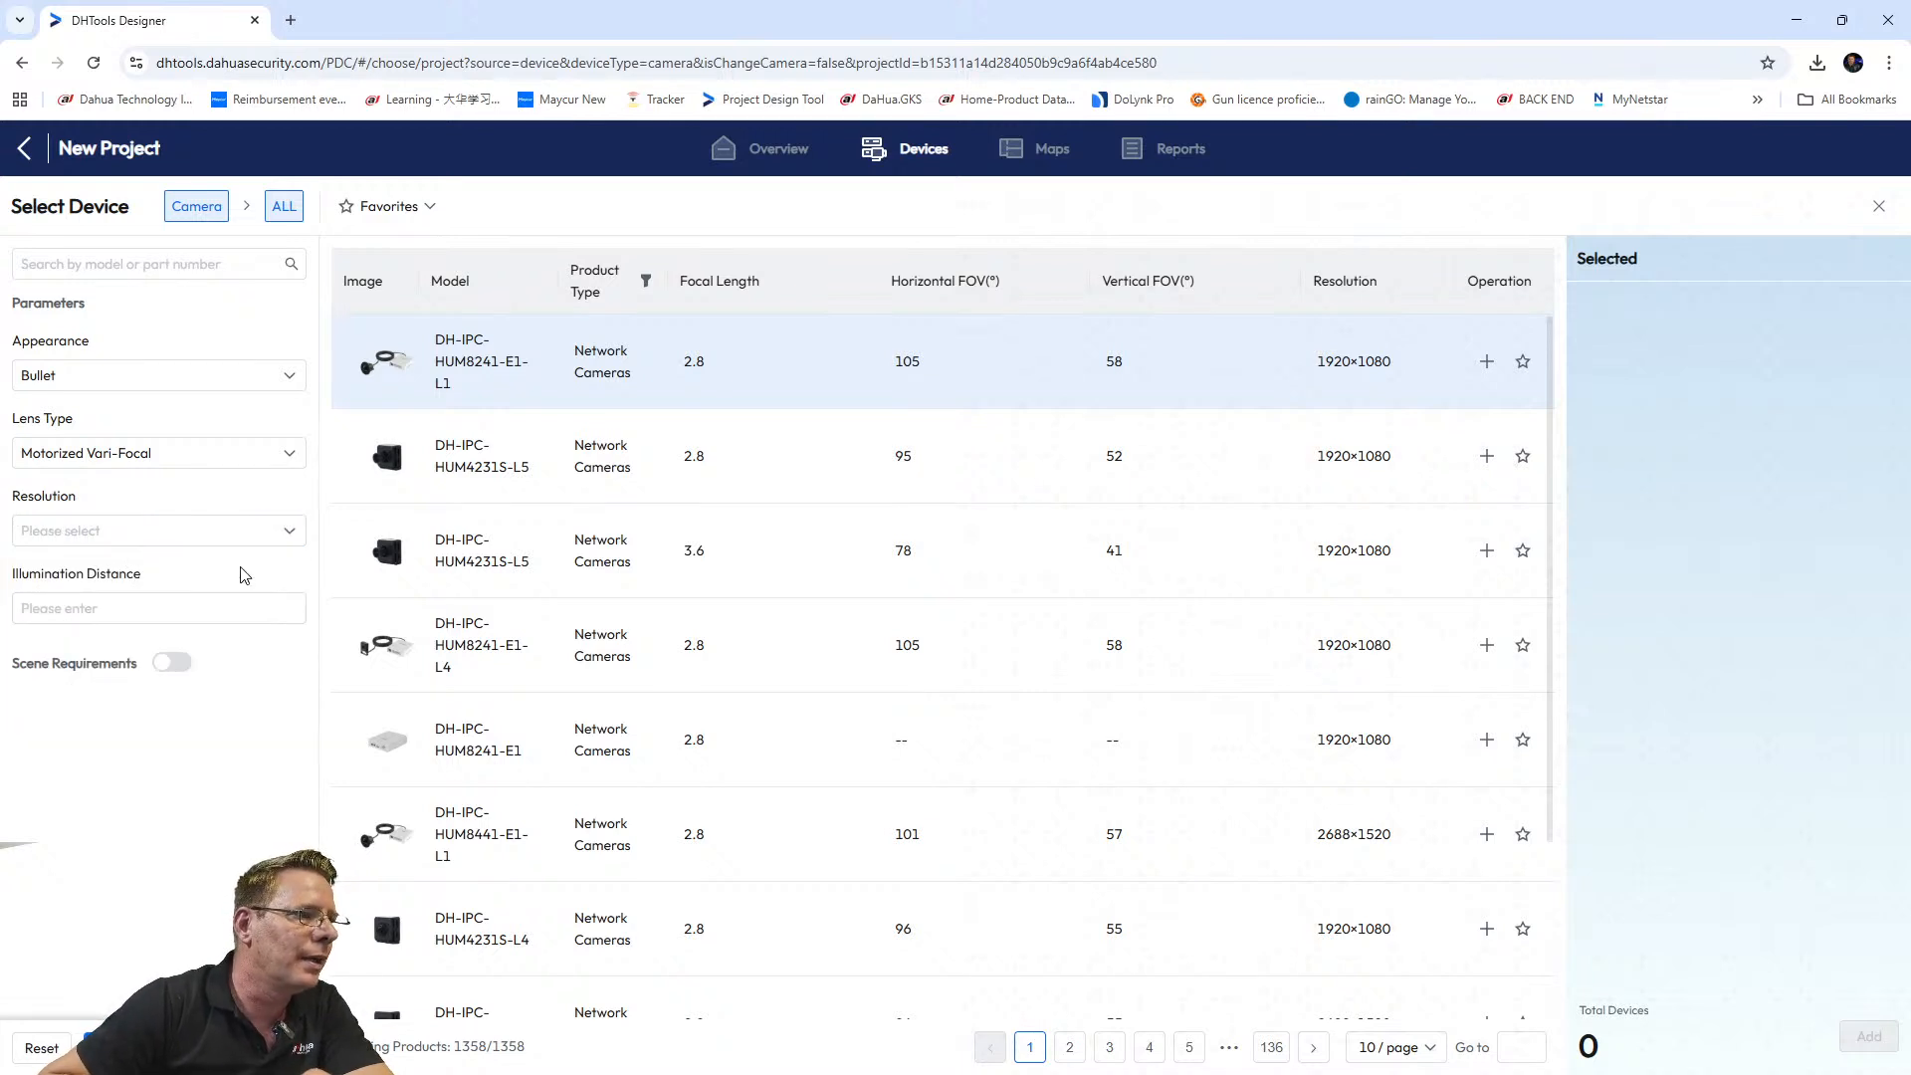
{"action": "left_click", "coordinate": [139, 608]}
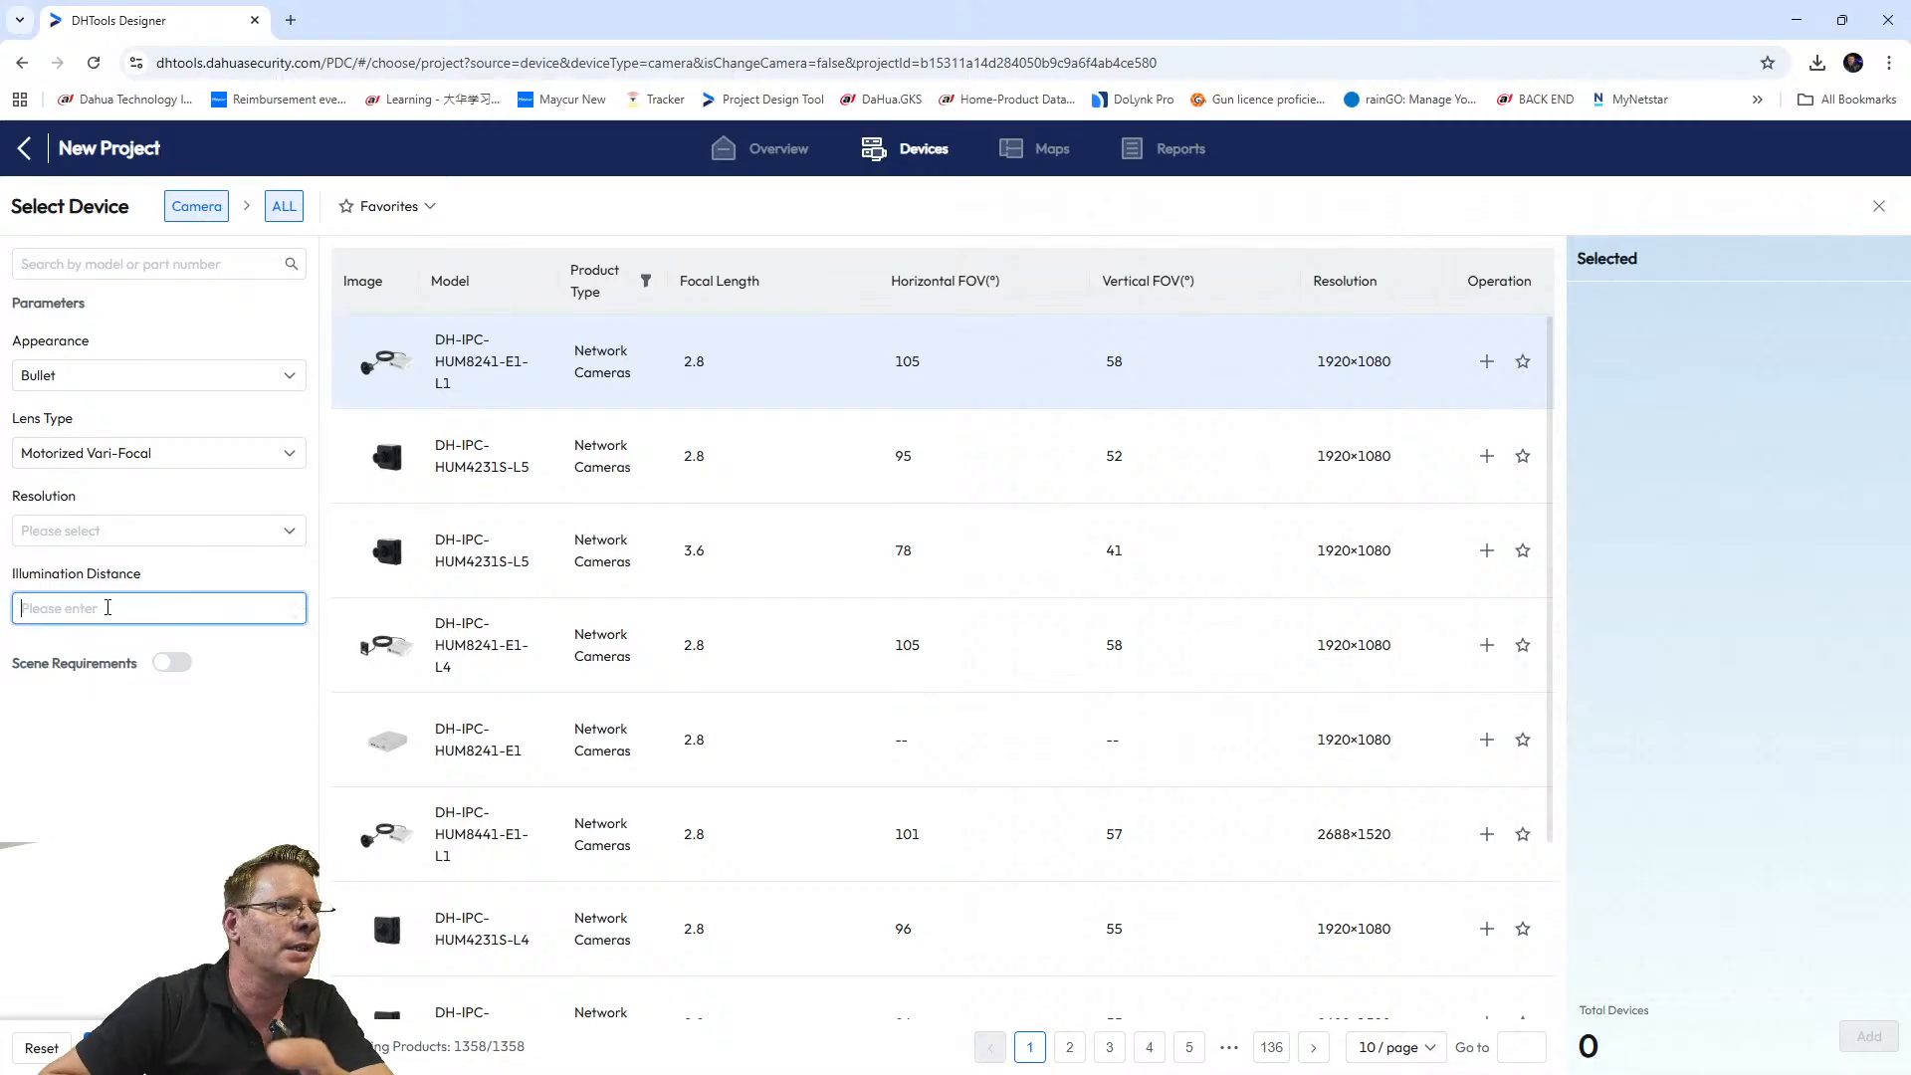
{"action": "left_click", "coordinate": [181, 841]}
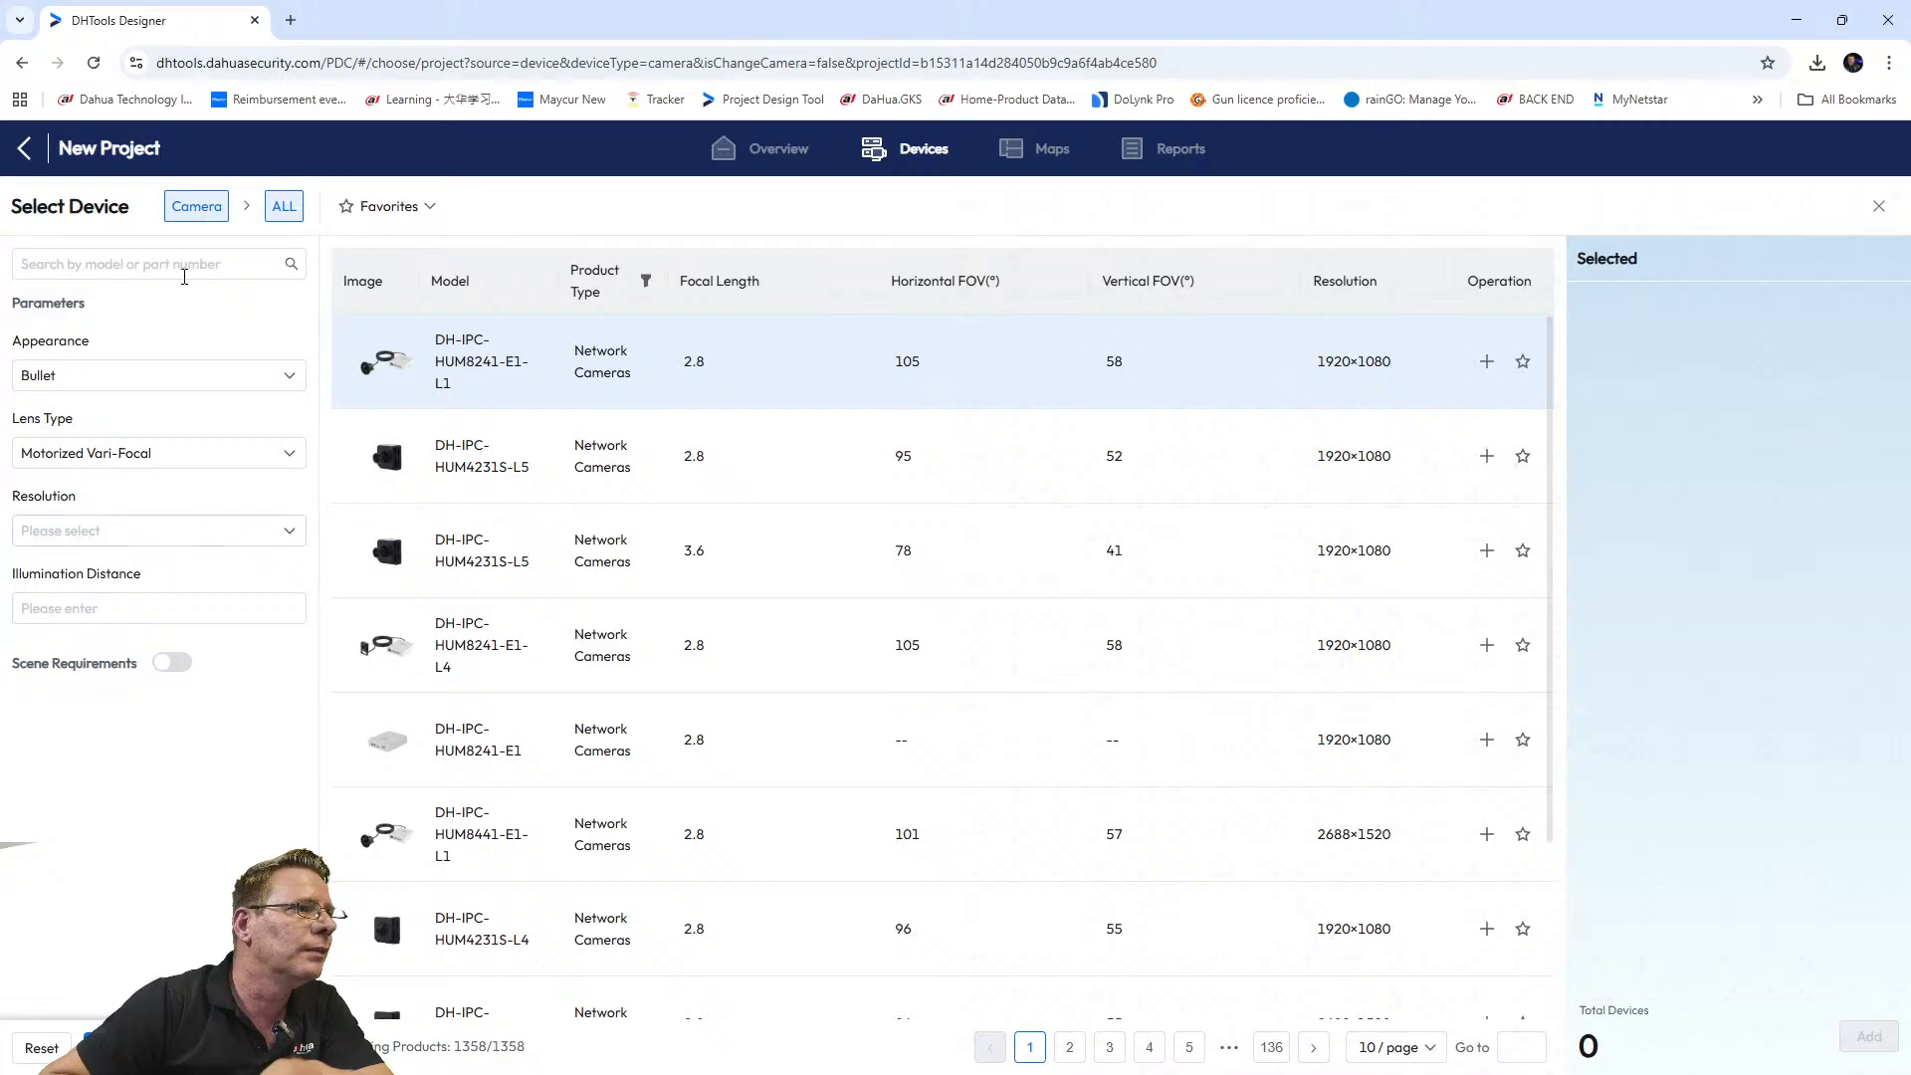
{"action": "left_click", "coordinate": [168, 259]}
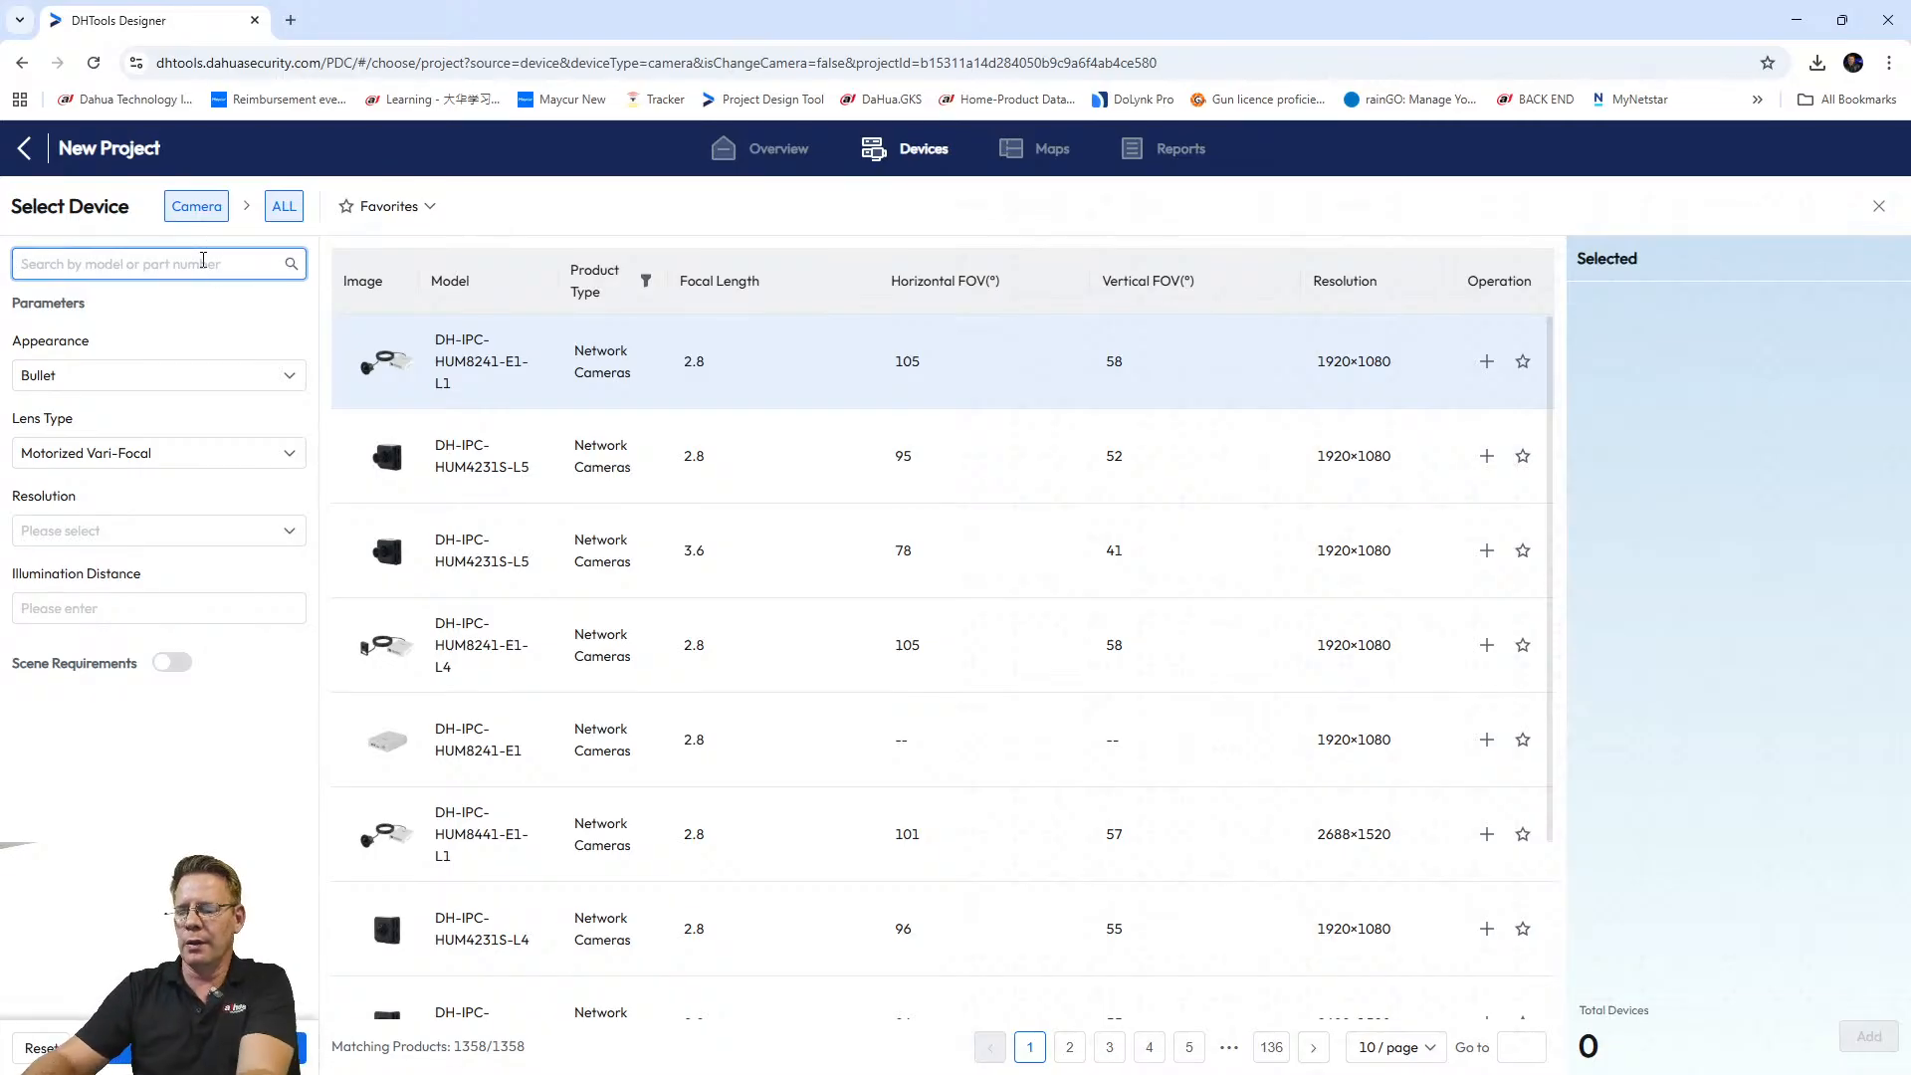
Search the camera catalogue for model HFW3449.
{"action": "type", "text": "hf"}
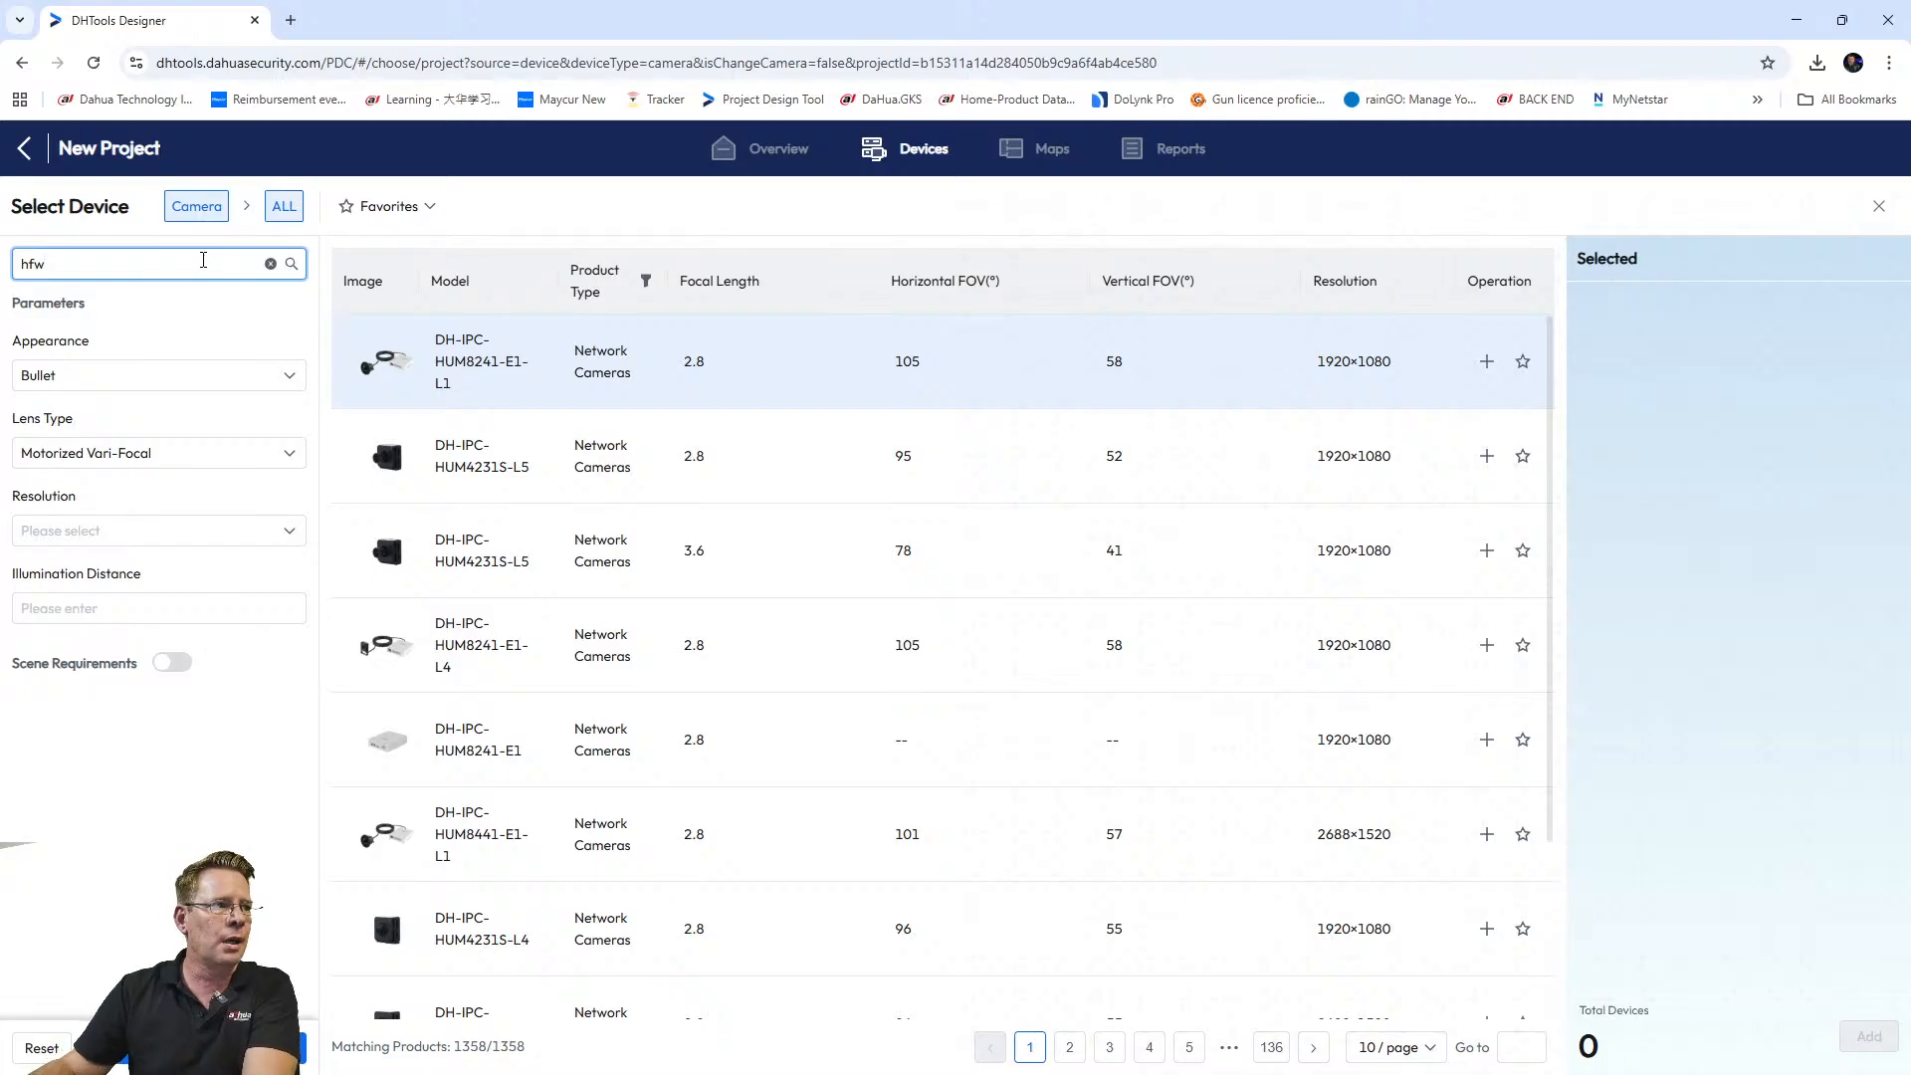
{"action": "type", "text": "w"}
{"action": "key", "text": "BackSpace"}
{"action": "key", "text": "BackSpace"}
{"action": "key", "text": "BackSpace"}
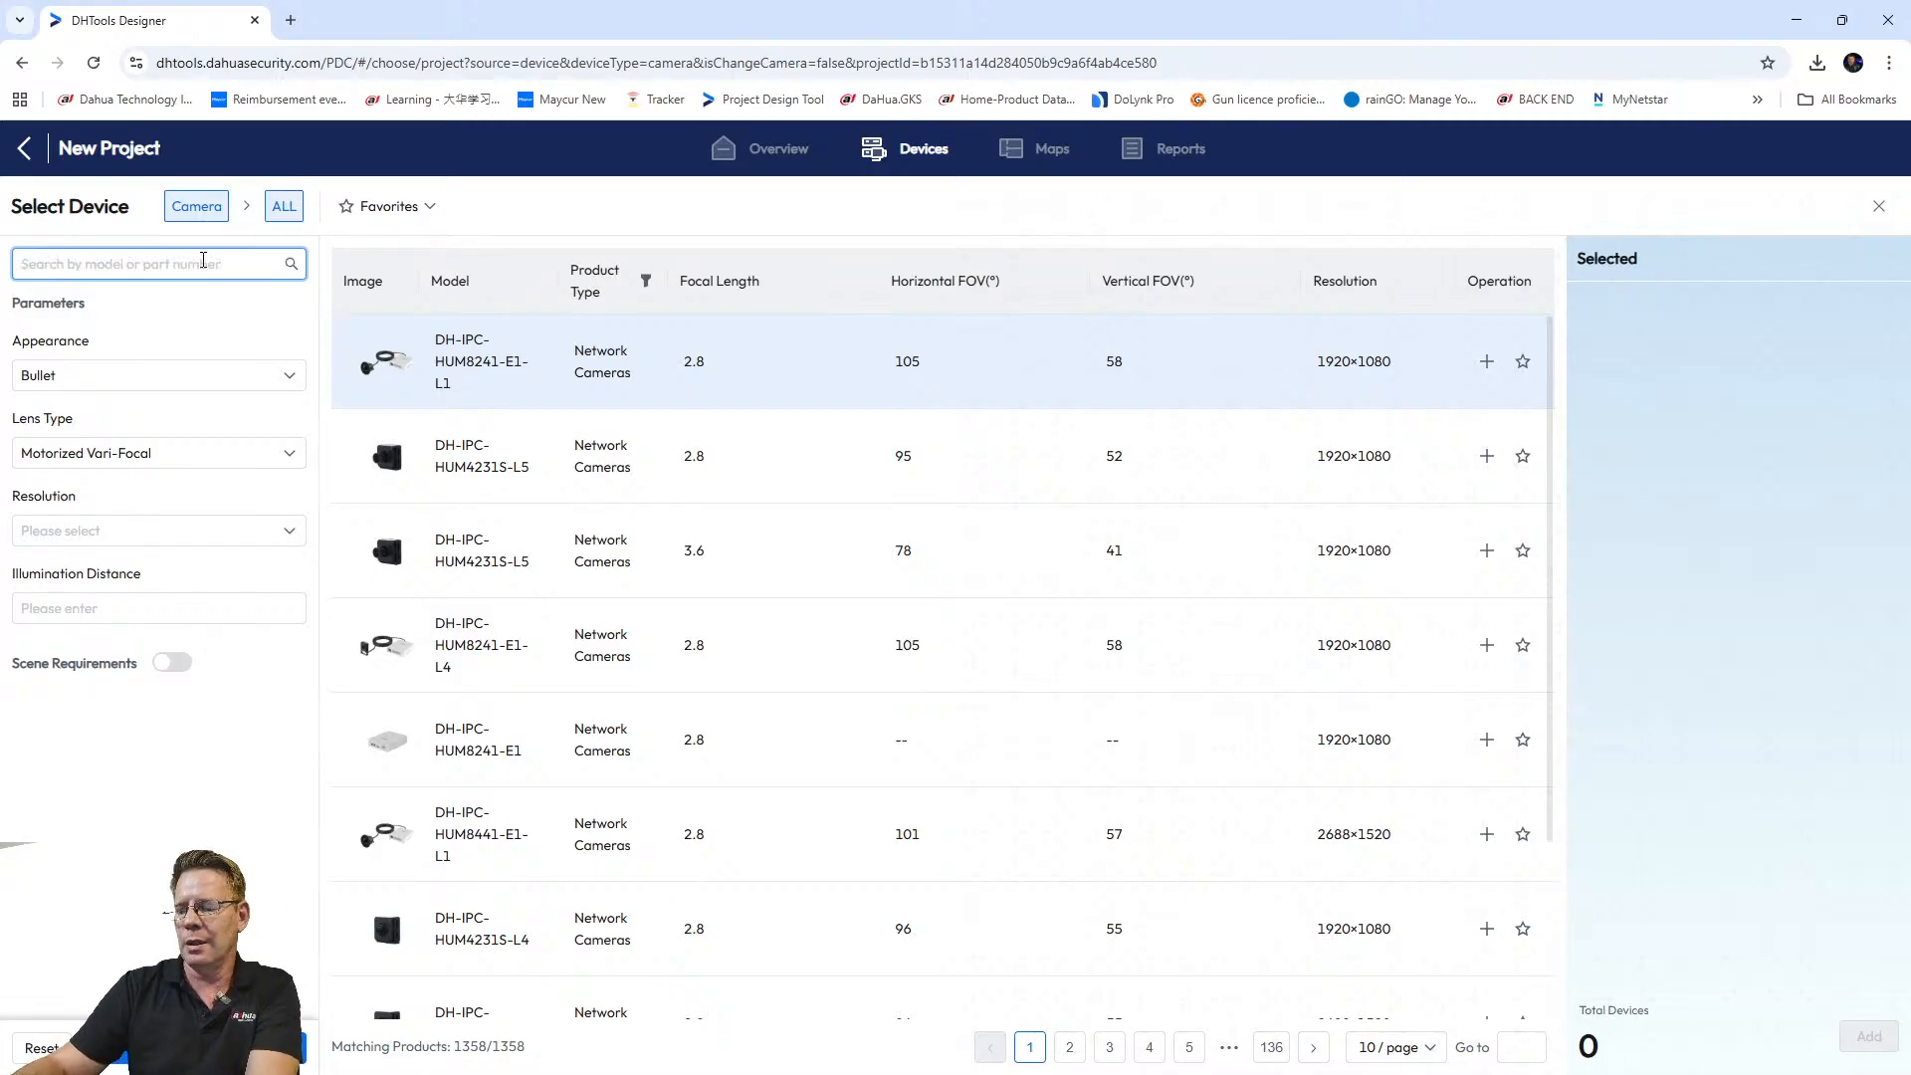
{"action": "type", "text": "HFW"}
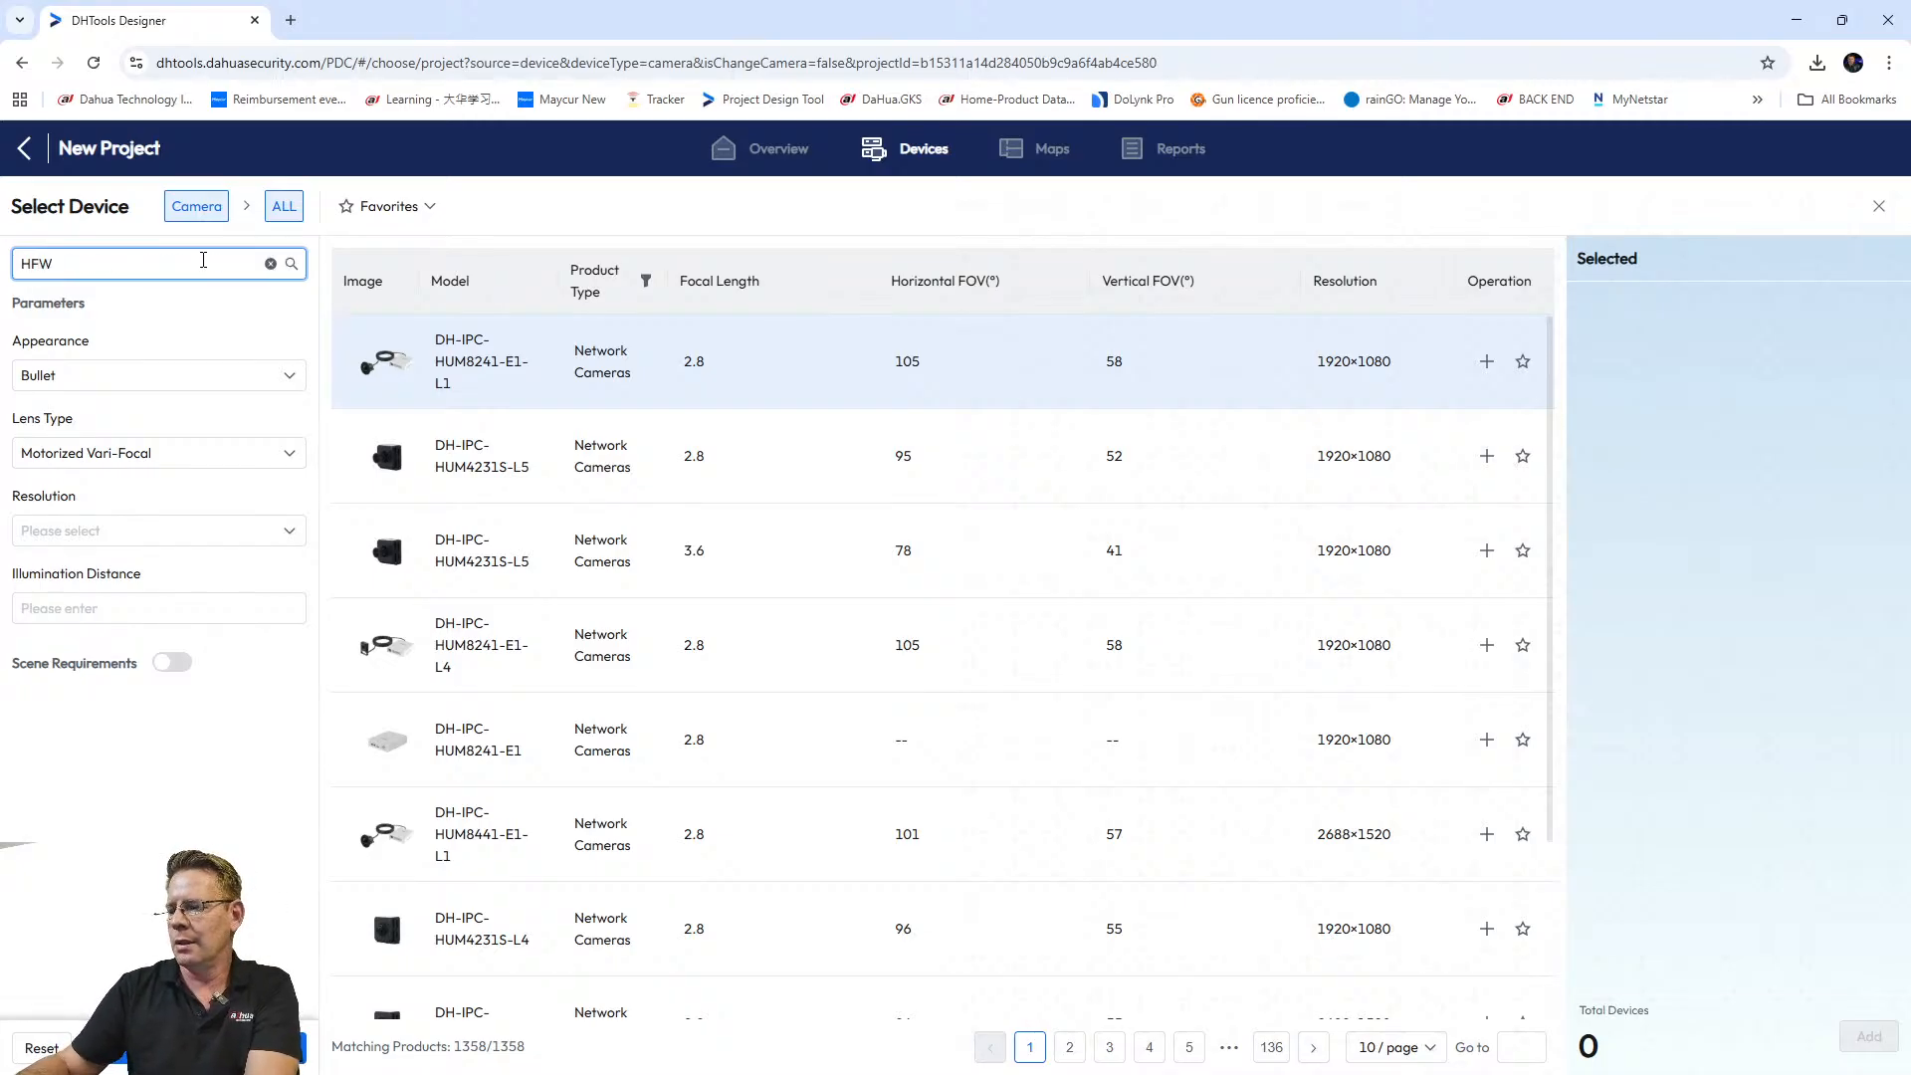
{"action": "type", "text": "3449"}
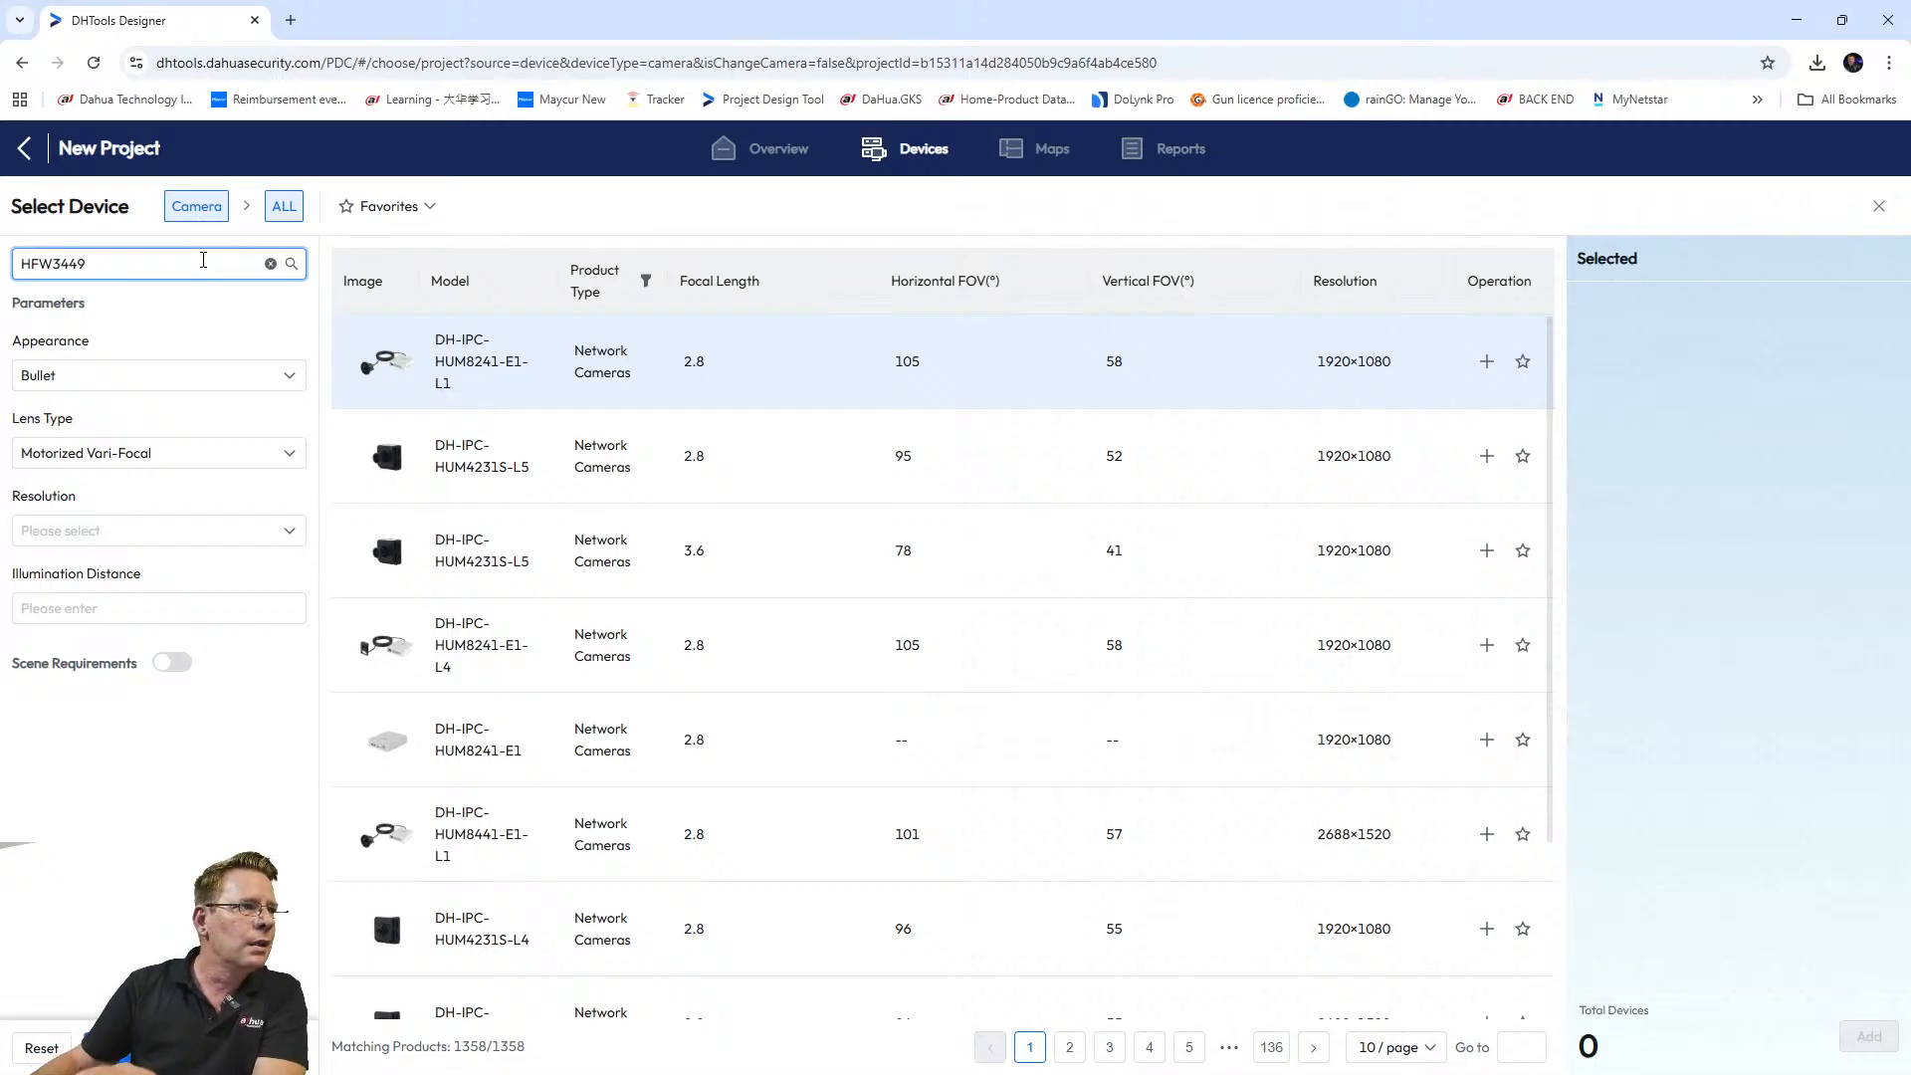
{"action": "key", "text": "Return"}
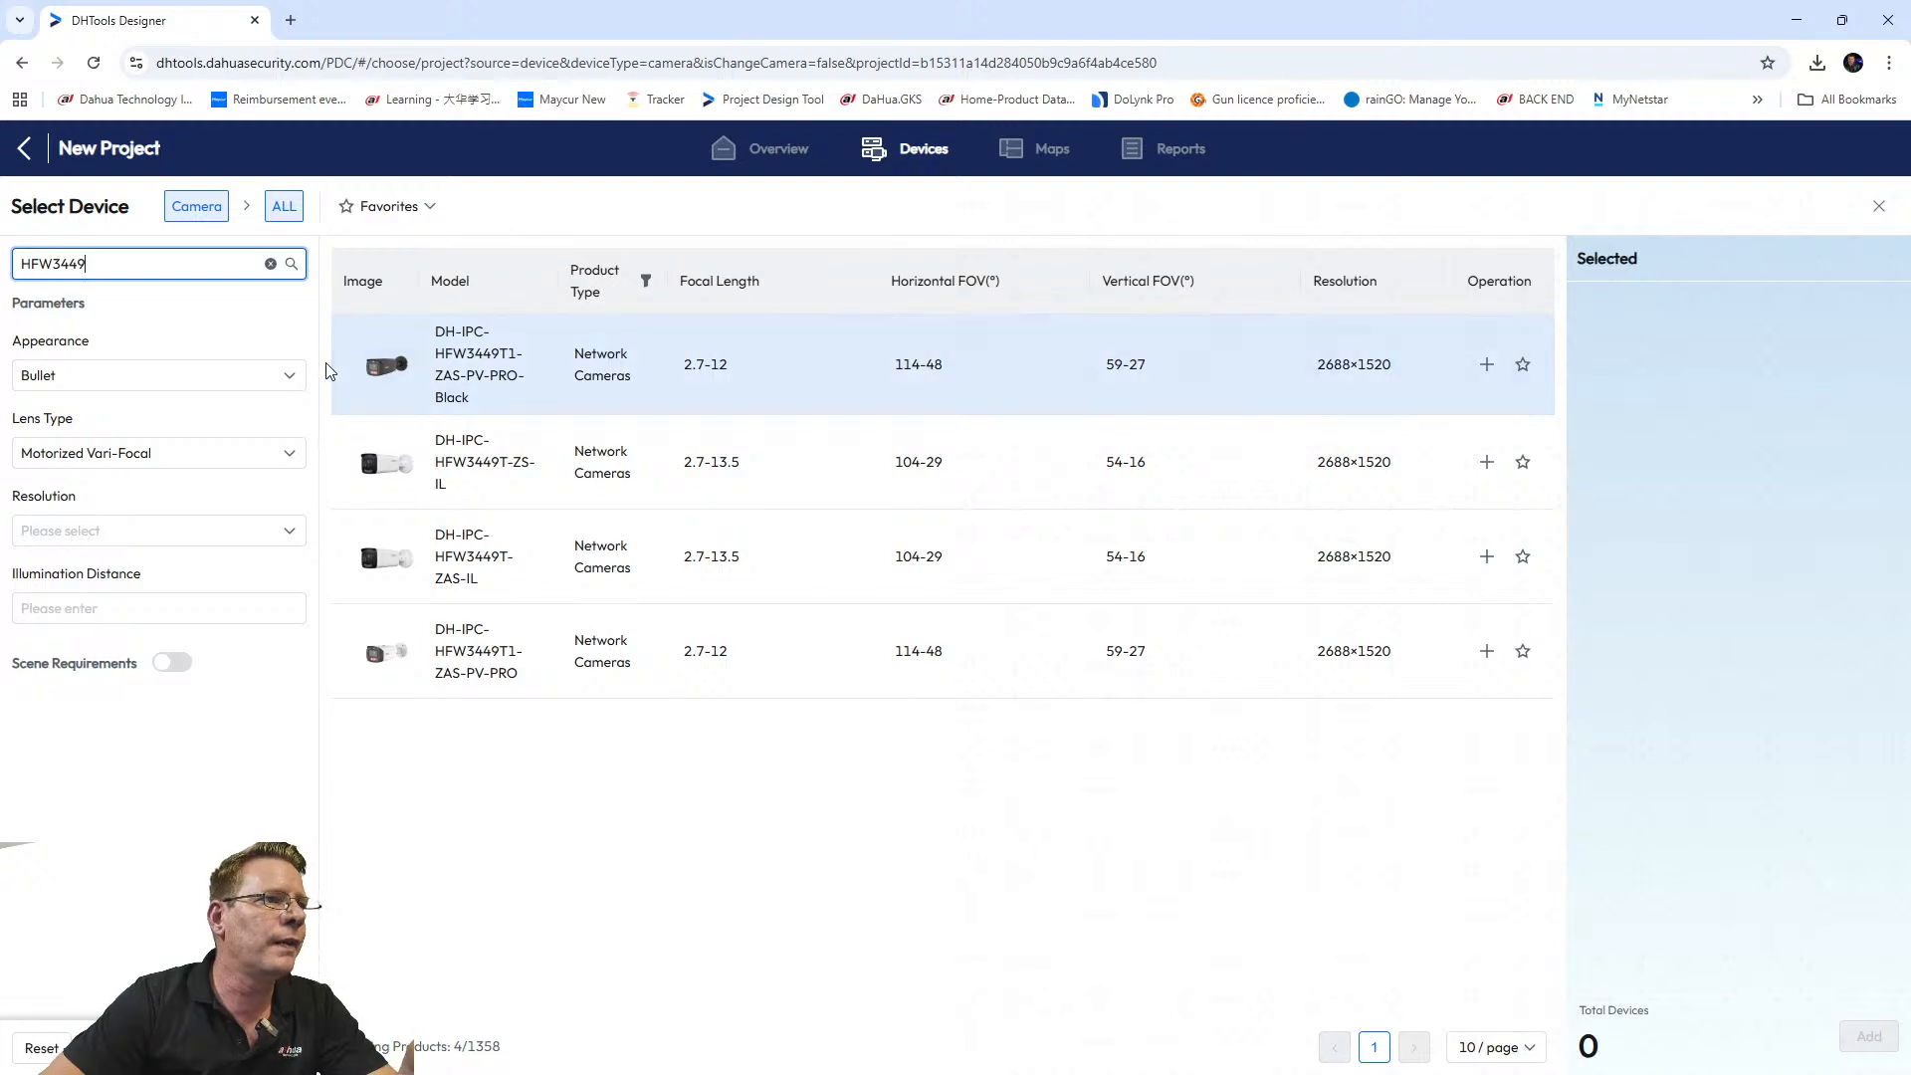
{"action": "mouse_move", "coordinate": [386, 366]}
{"action": "mouse_move", "coordinate": [403, 465]}
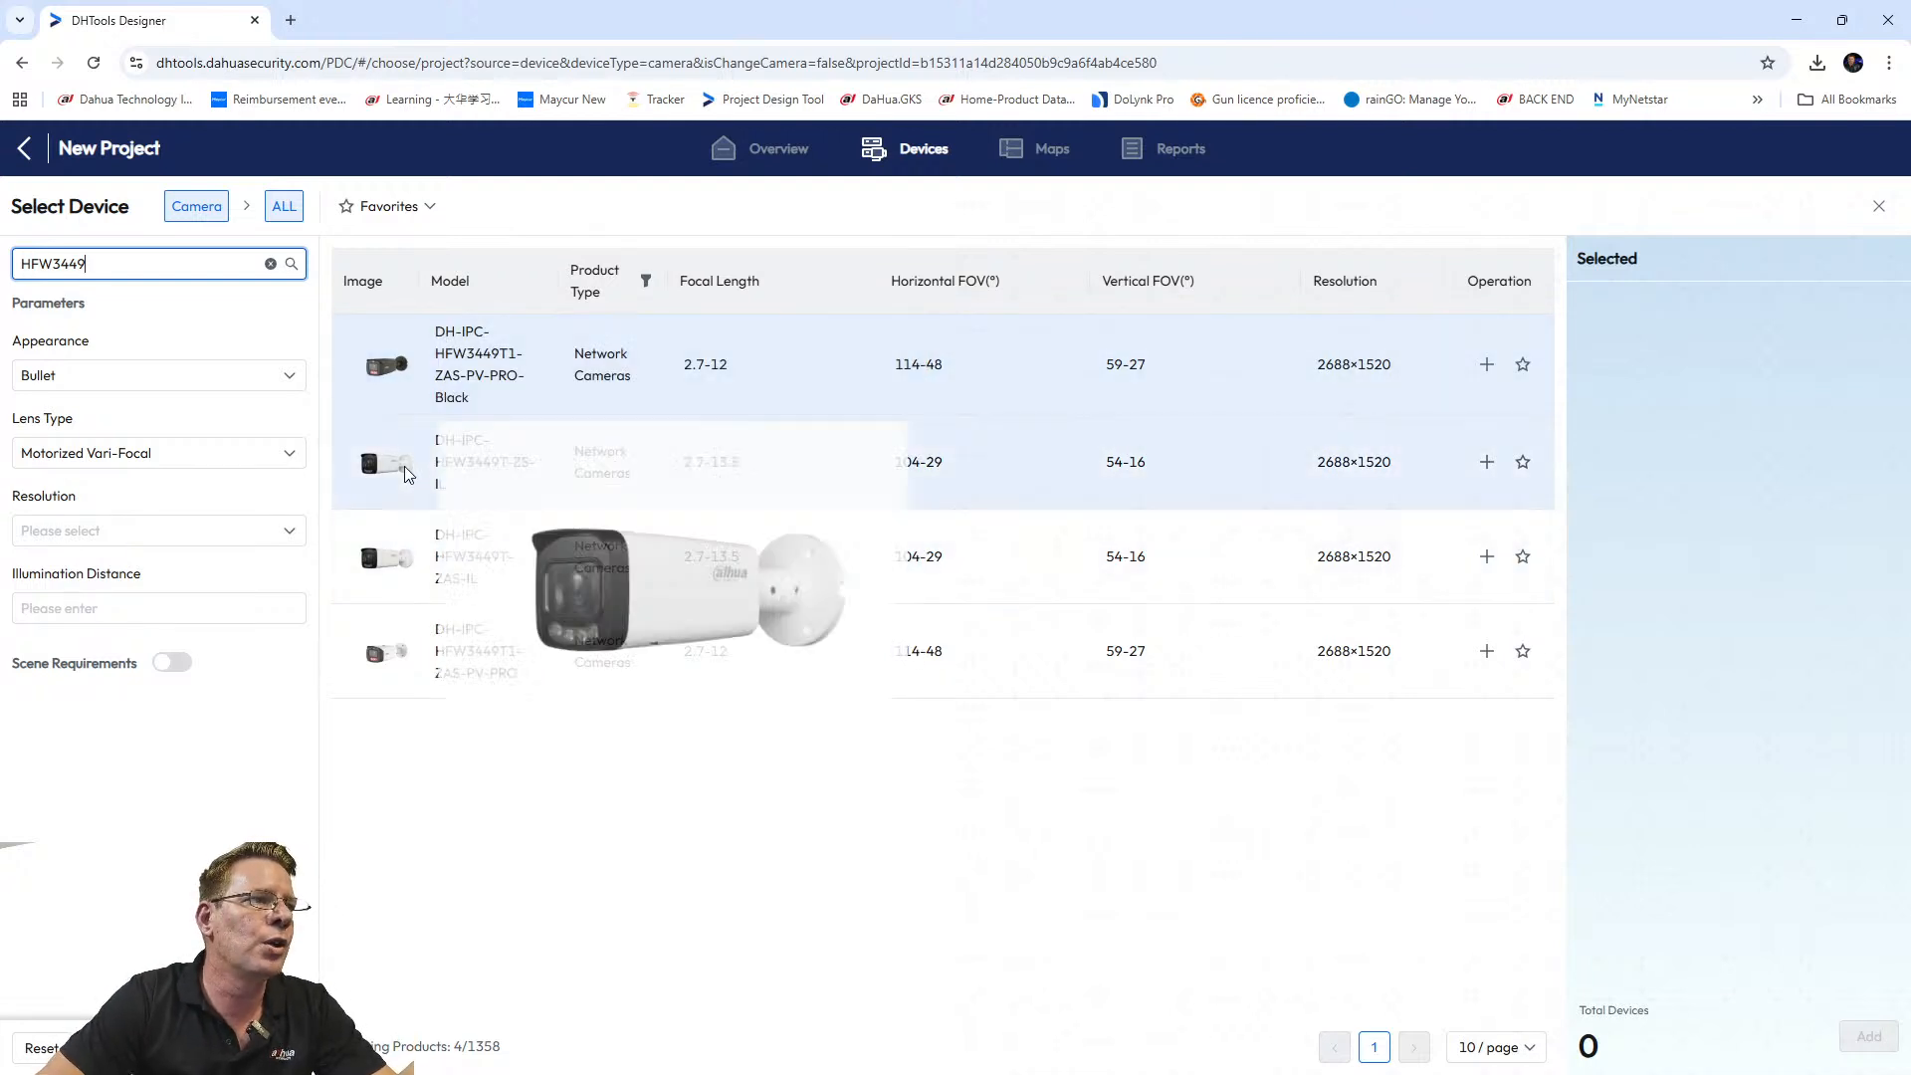
{"action": "left_click", "coordinate": [510, 833]}
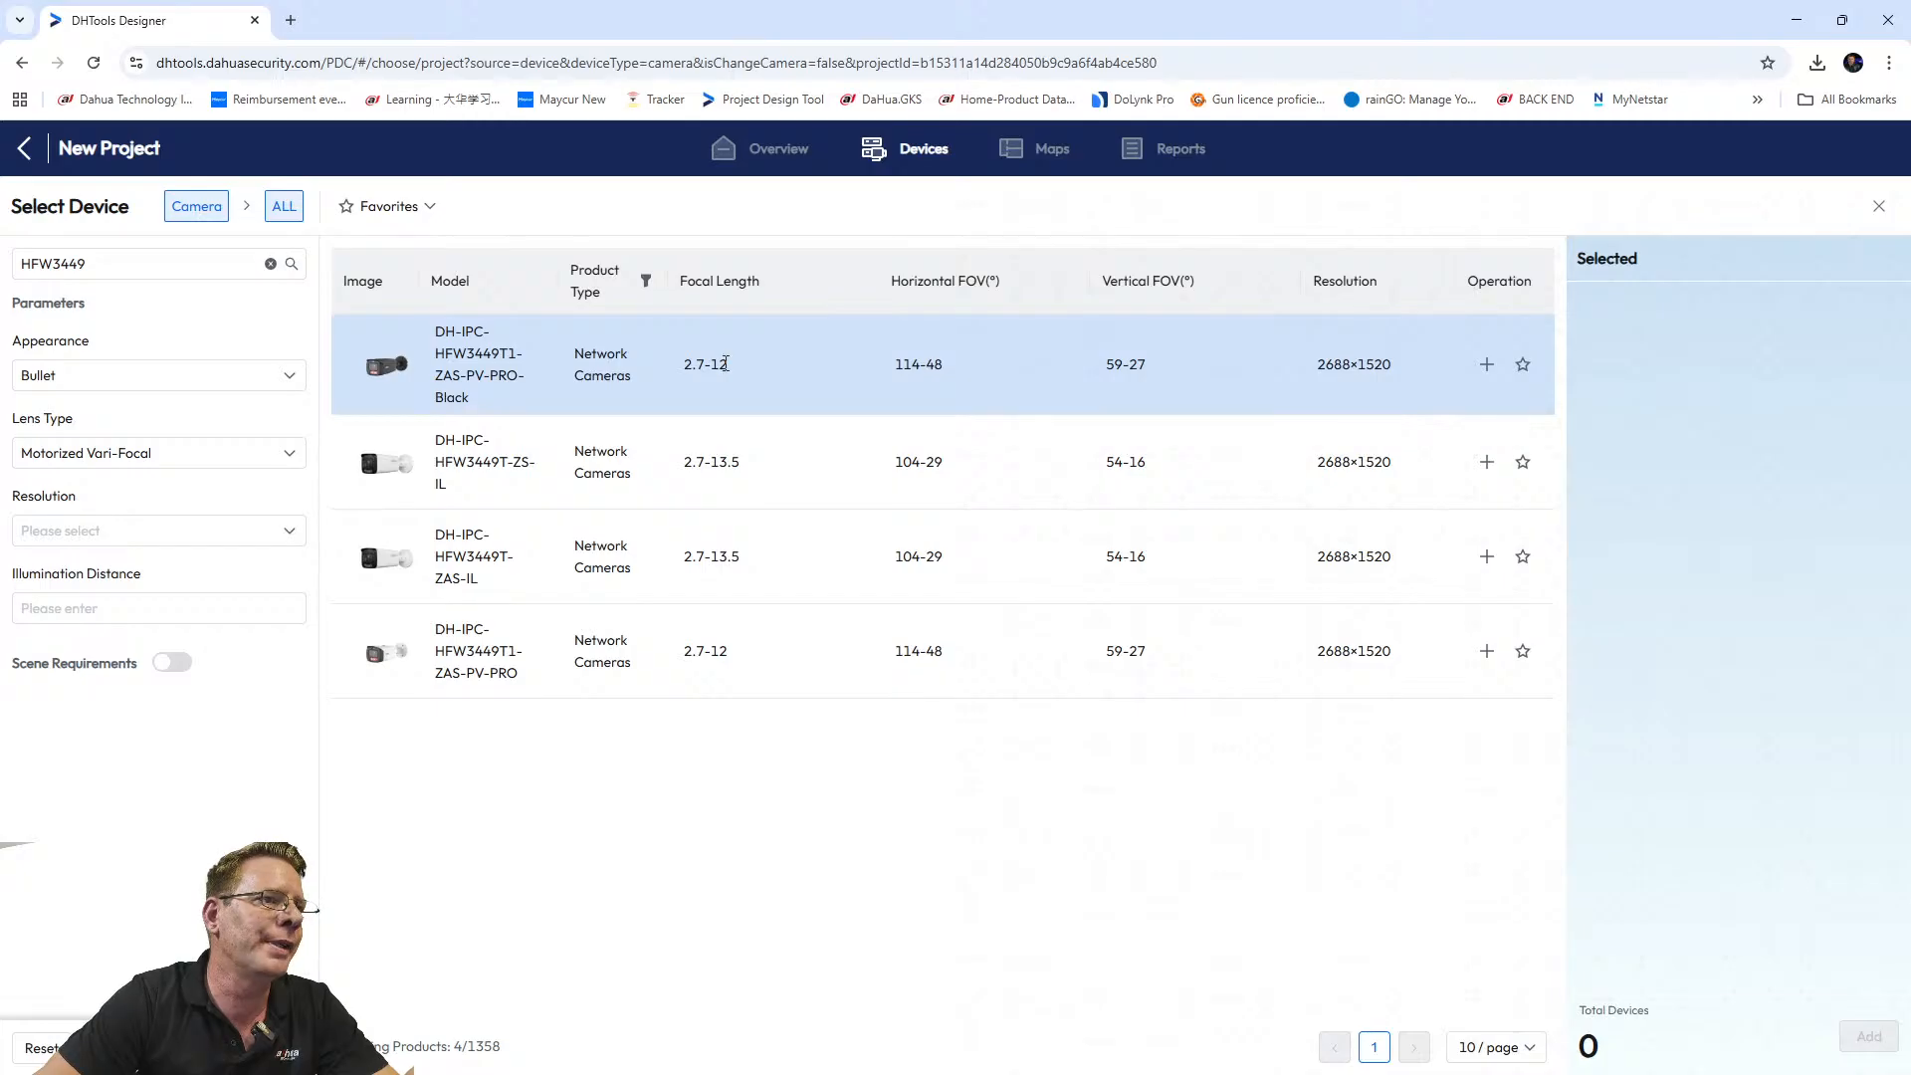
{"action": "mouse_move", "coordinate": [348, 368]}
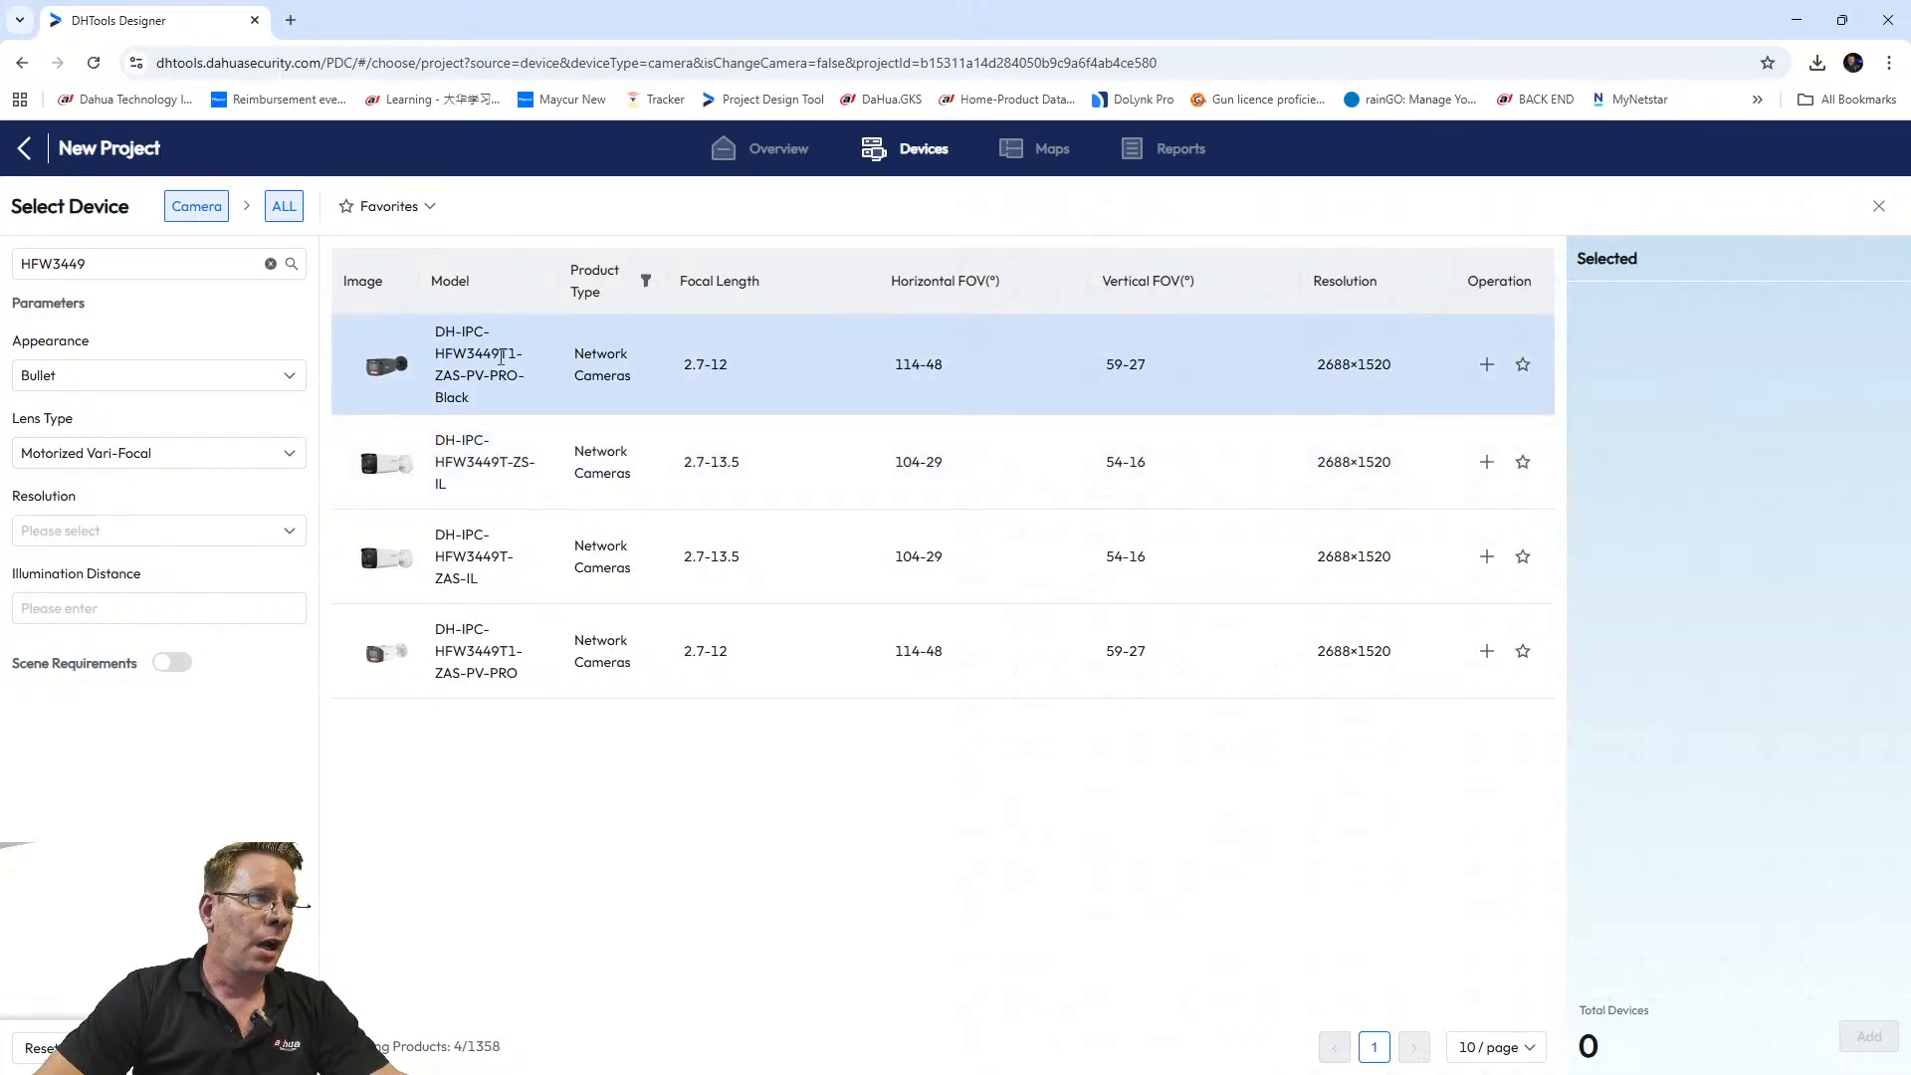
Select DH-IPC-HFW3449T1-ZAS-PV-PRO-Black with quantity 5 and add it to the project.
{"action": "left_click", "coordinate": [1487, 365]}
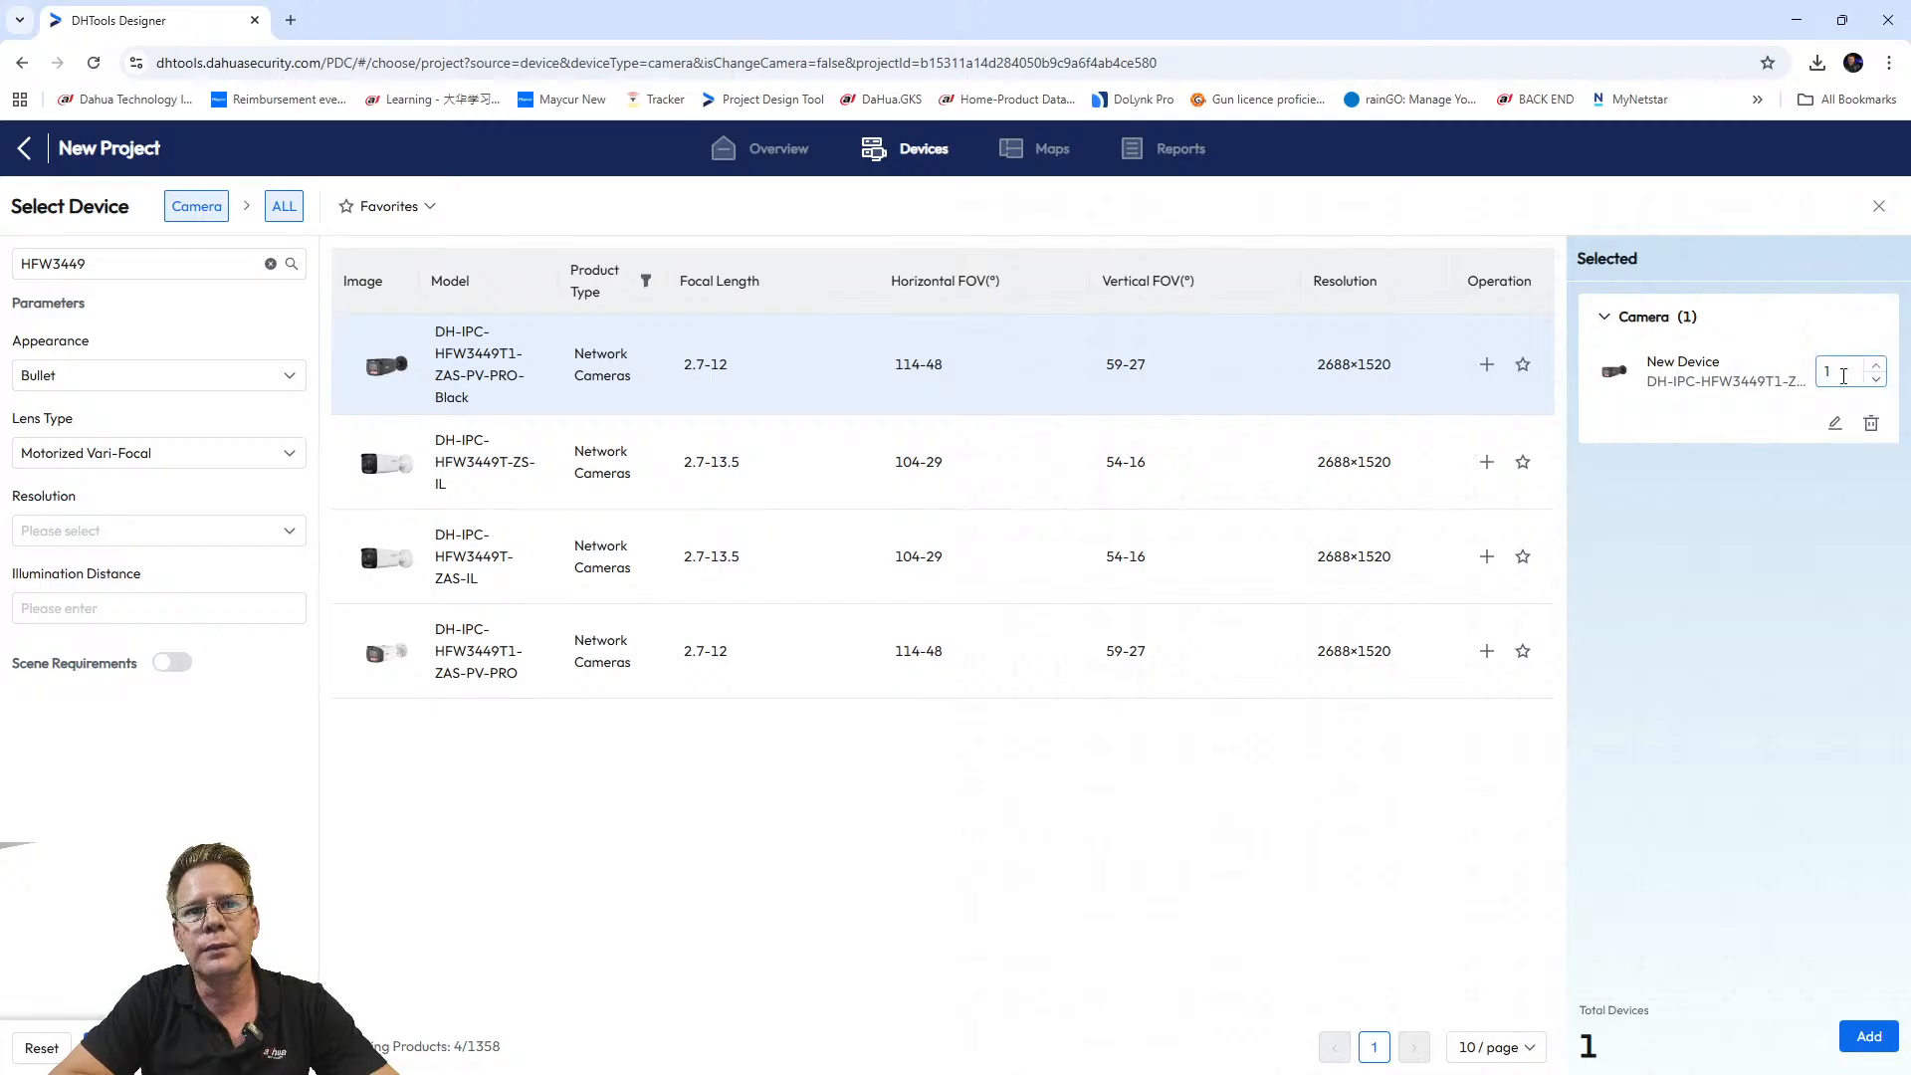
{"action": "left_click", "coordinate": [1843, 376]}
{"action": "left_click_drag", "start_coordinate": [1832, 371], "coordinate": [1823, 371]}
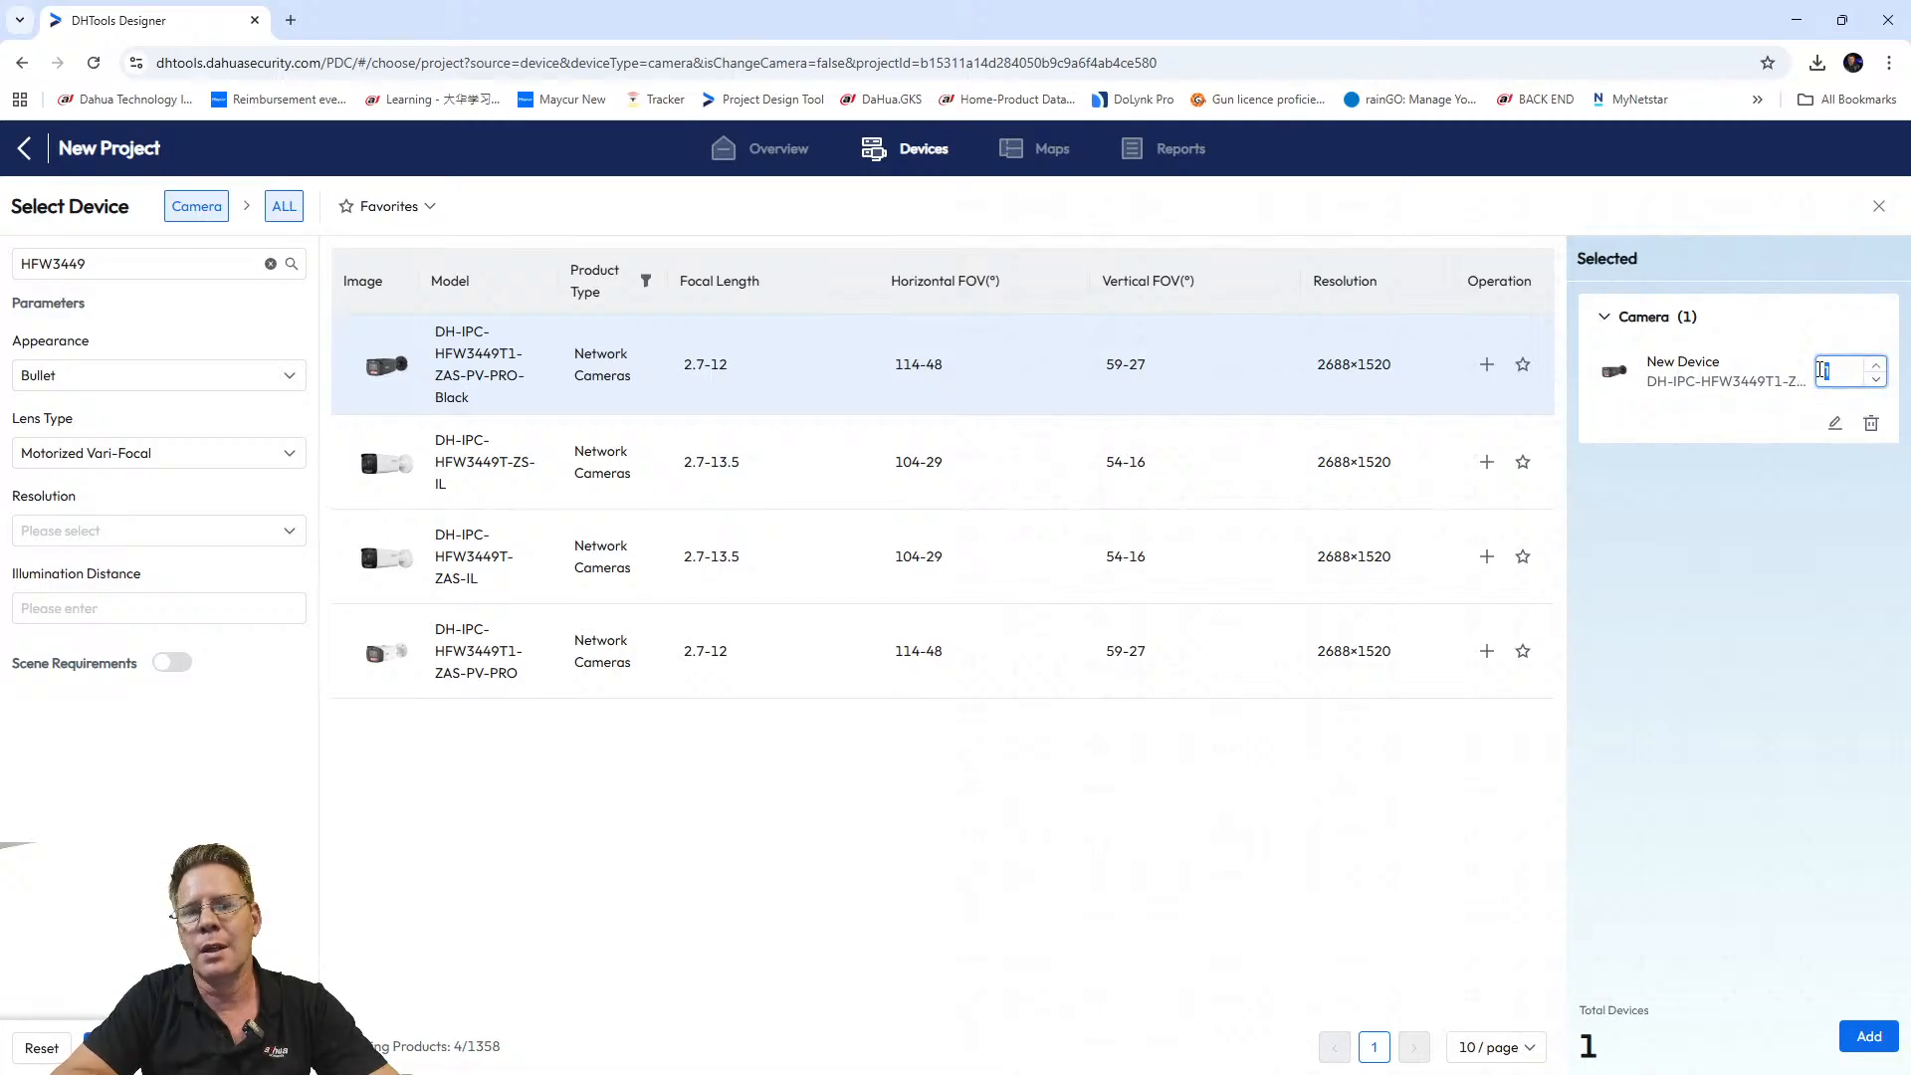
{"action": "type", "text": "5"}
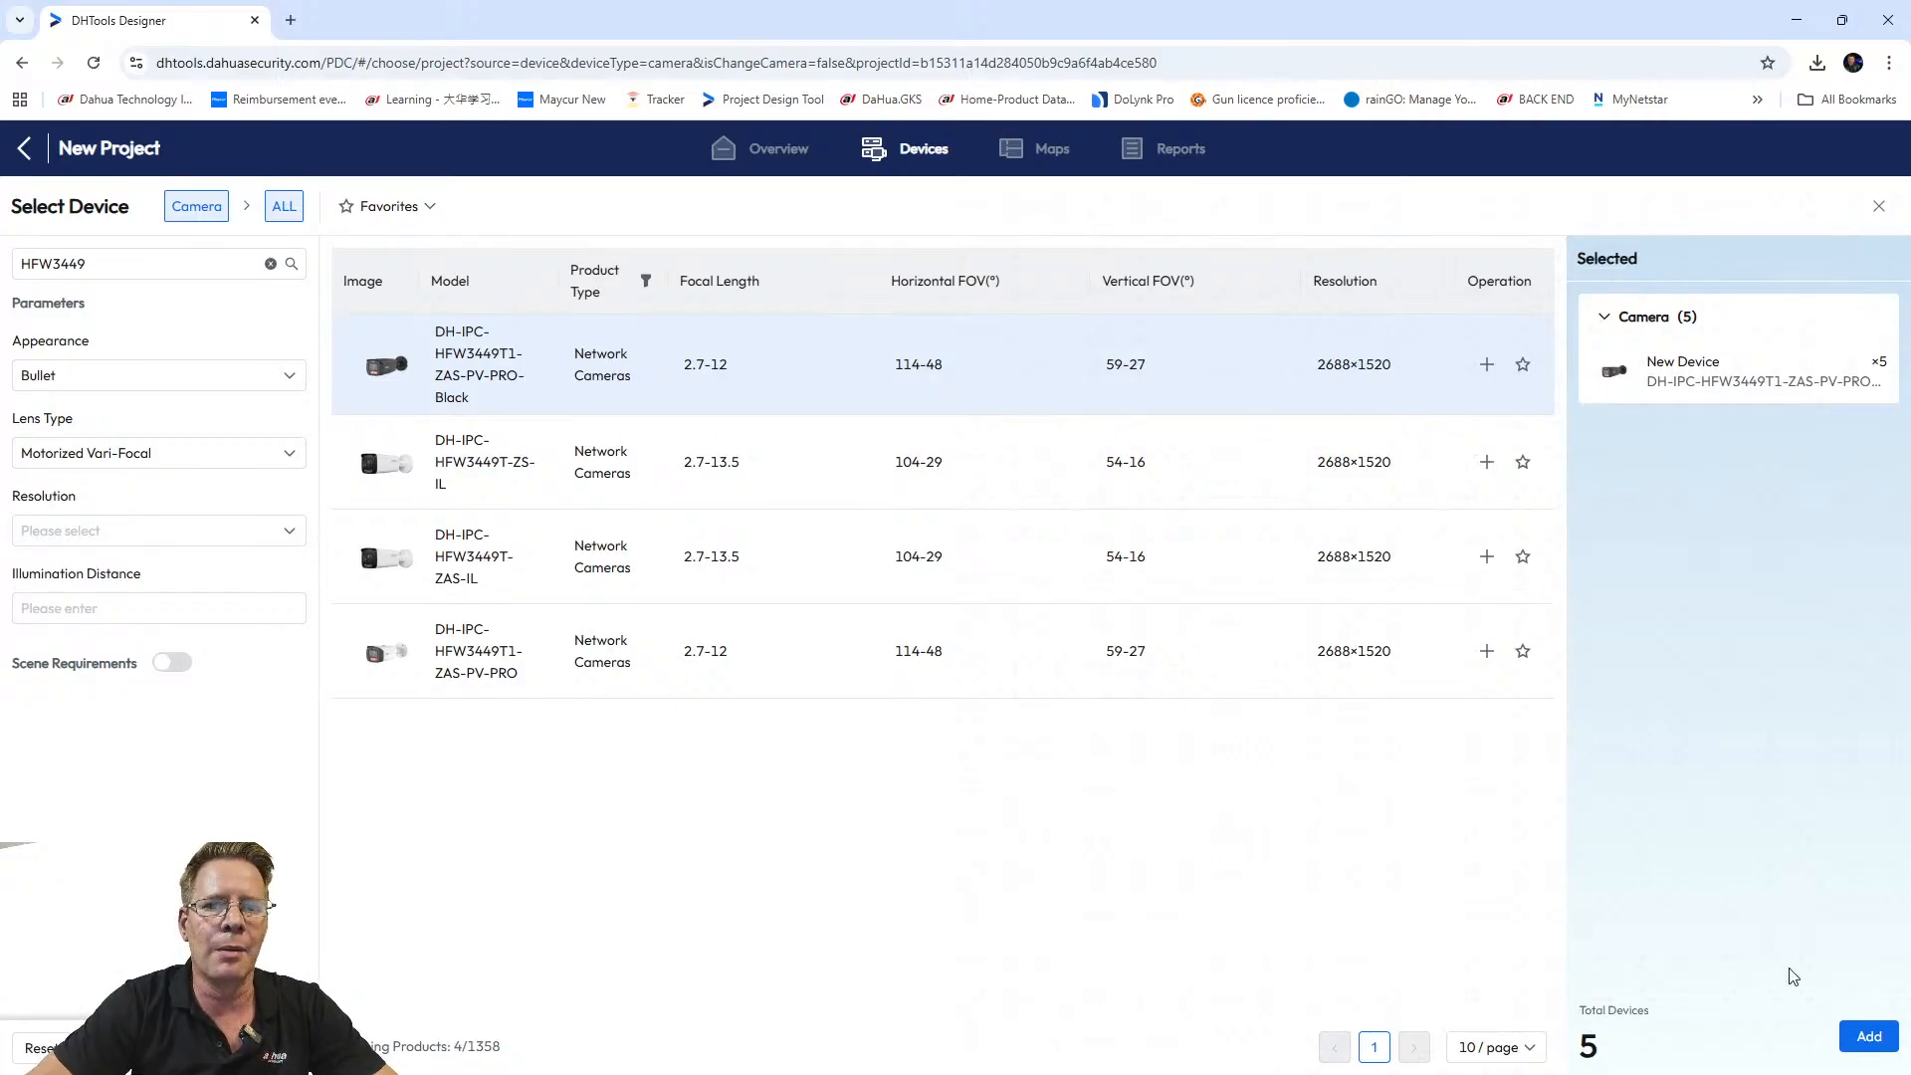
{"action": "left_click", "coordinate": [1870, 1036]}
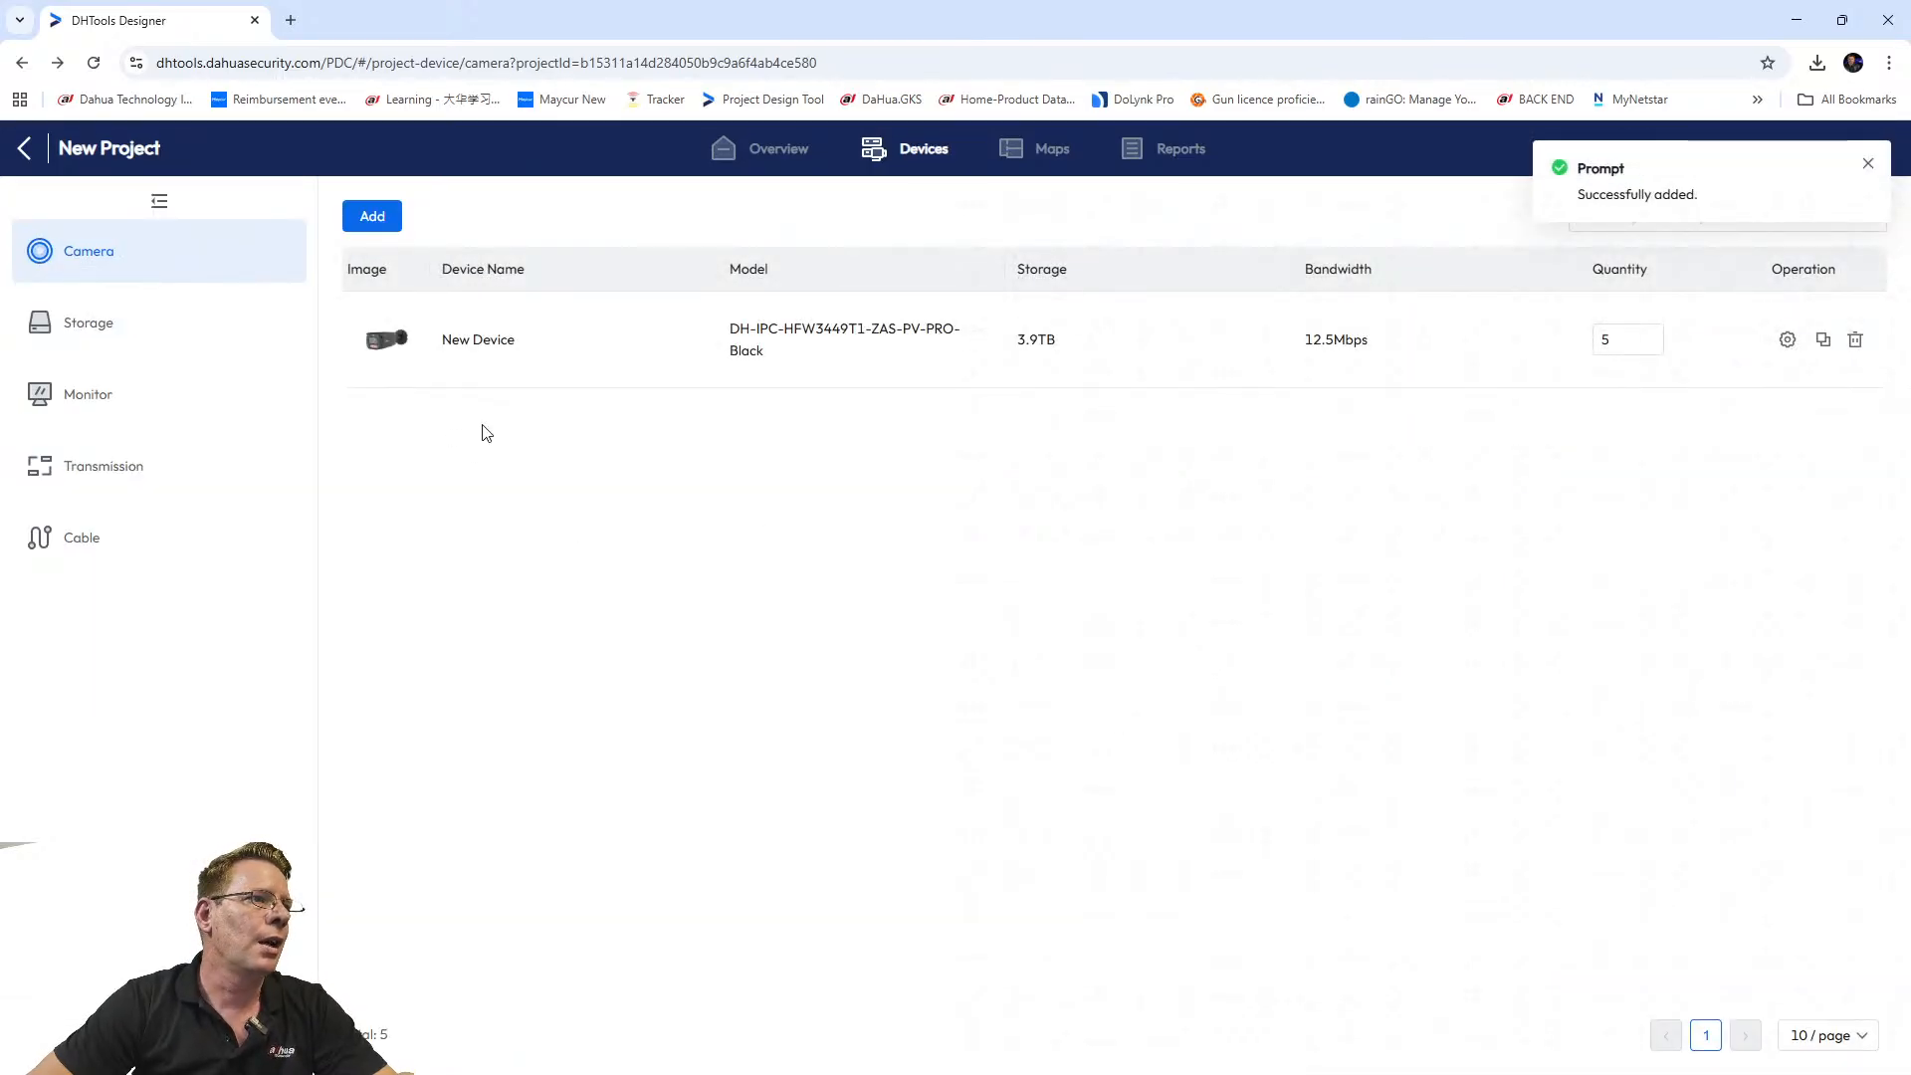
Go to the project's Storage section and open its recorder catalogue.
{"action": "left_click", "coordinate": [140, 316]}
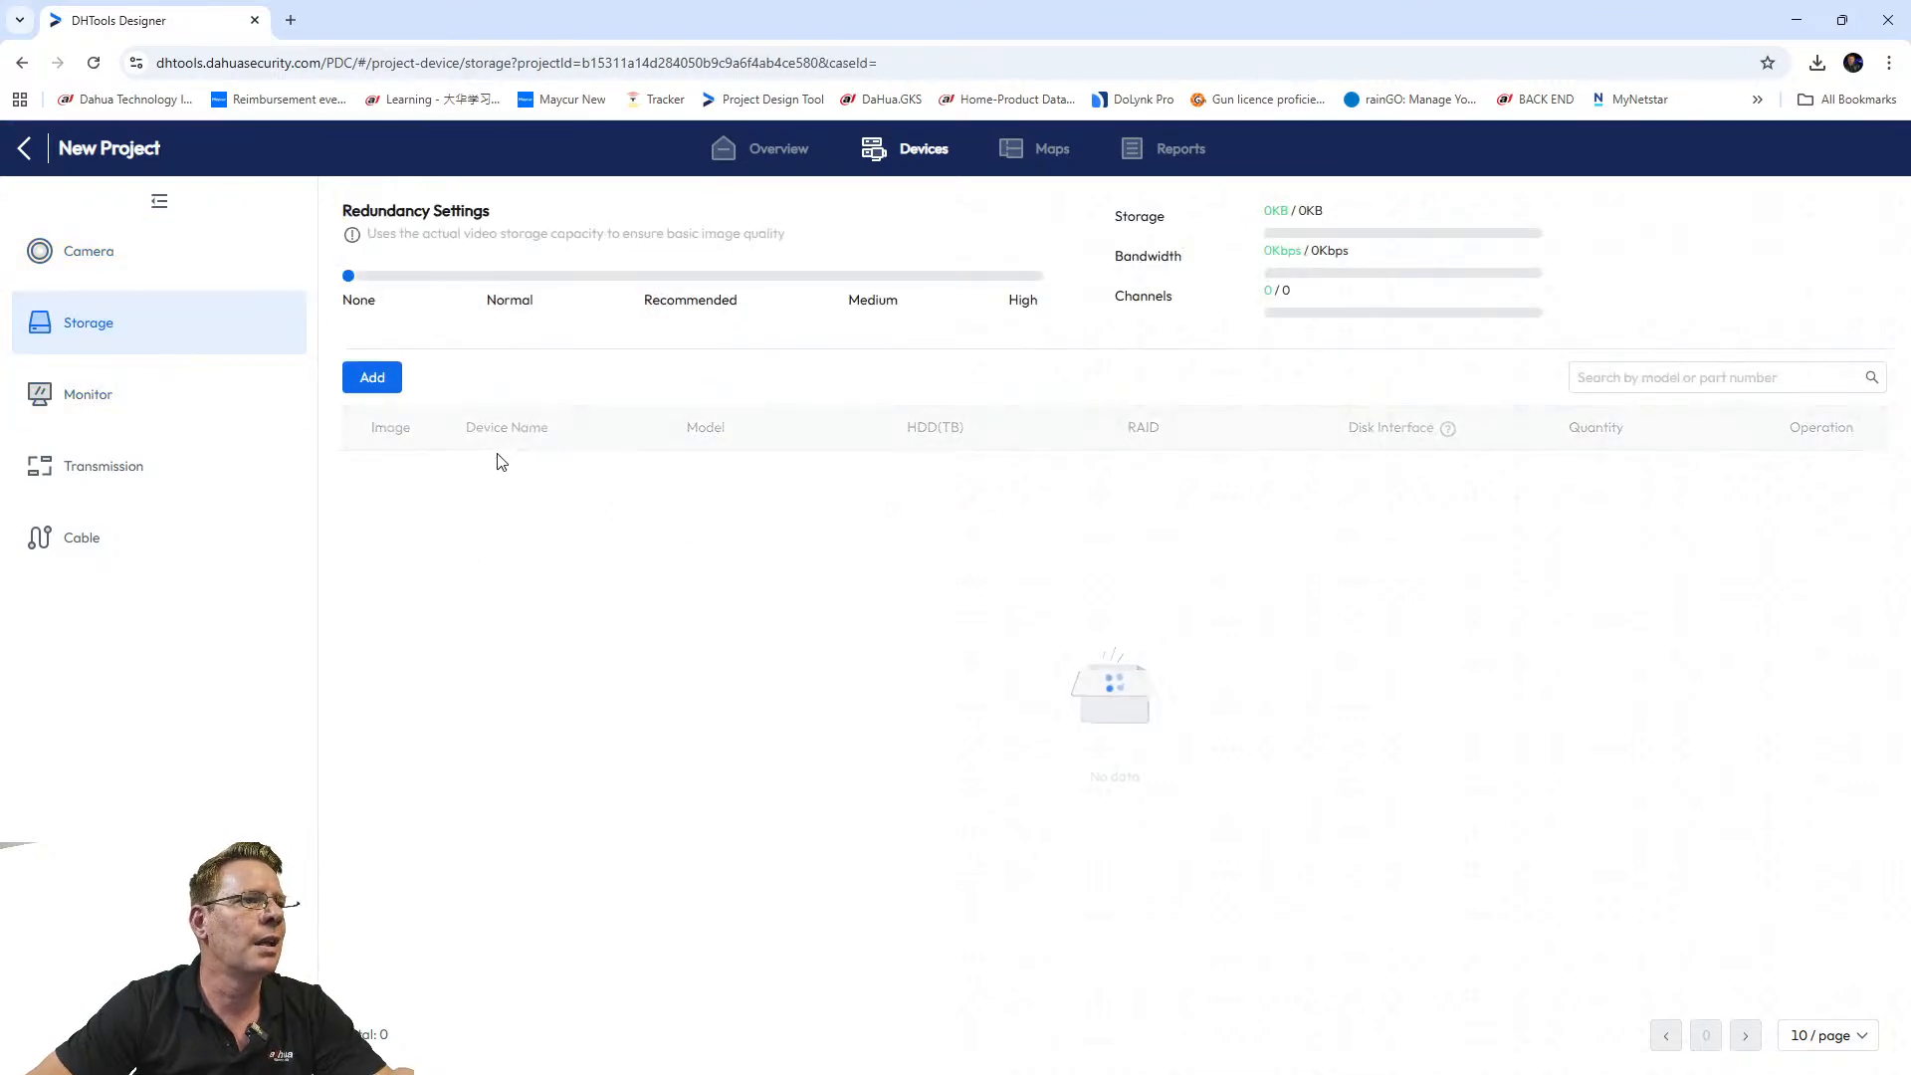
{"action": "left_click", "coordinate": [397, 377]}
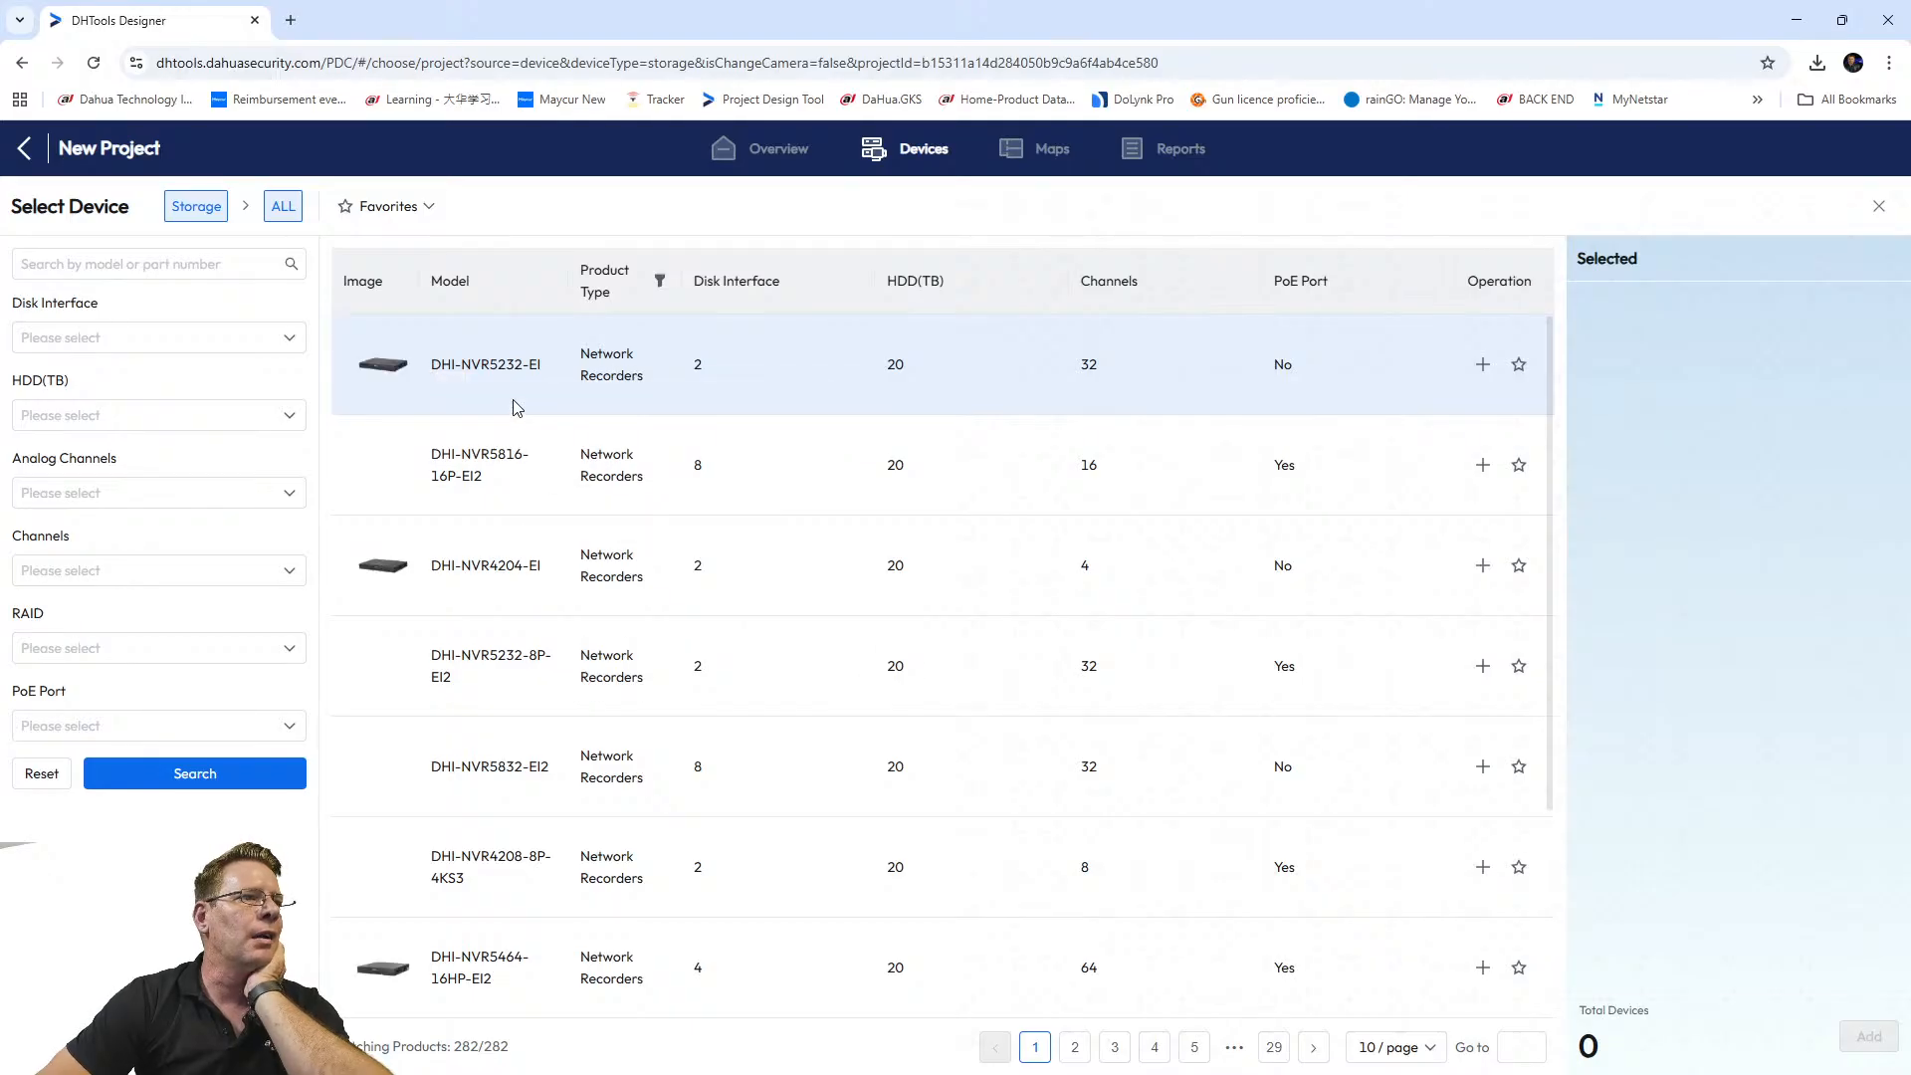
Run a model search for NVR5216, narrowing the recorder catalogue to 14 results.
{"action": "left_click", "coordinate": [102, 261]}
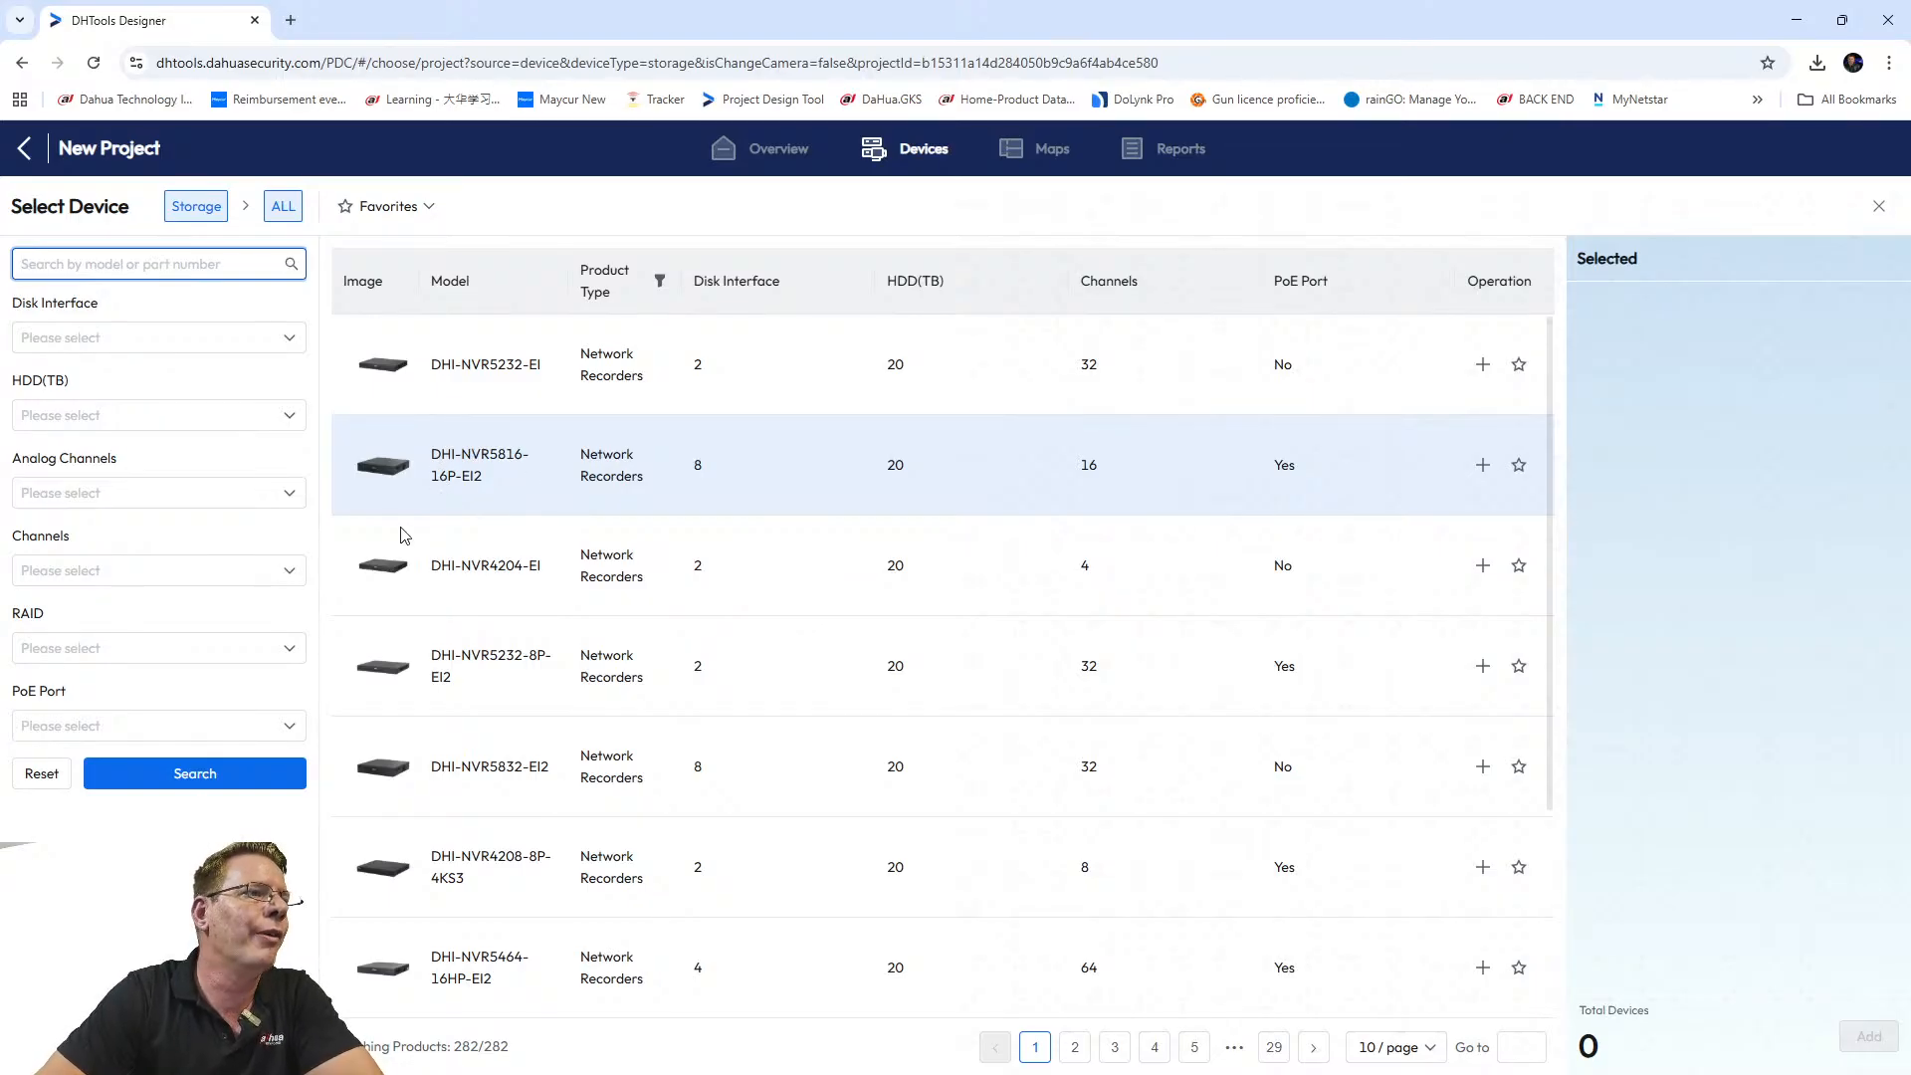
{"action": "mouse_move", "coordinate": [442, 471]}
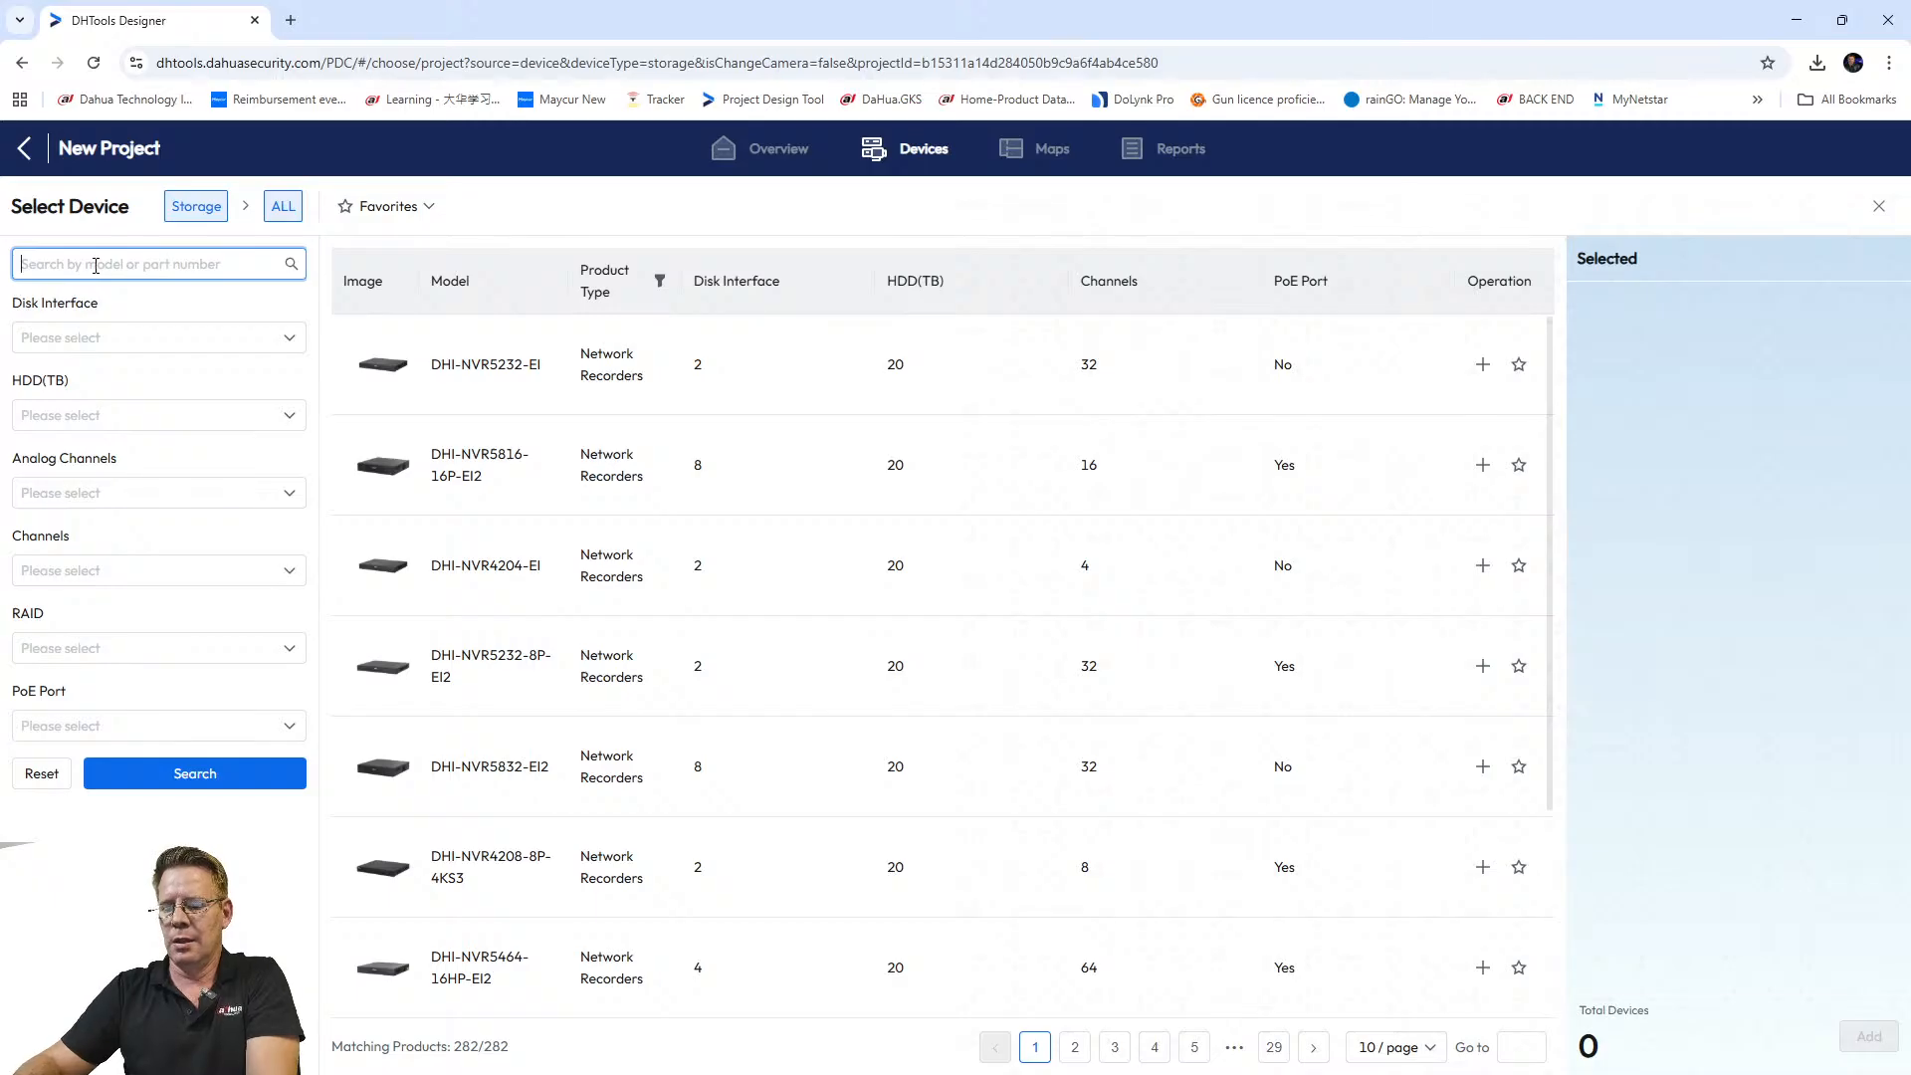
{"action": "type", "text": "NVR5216"}
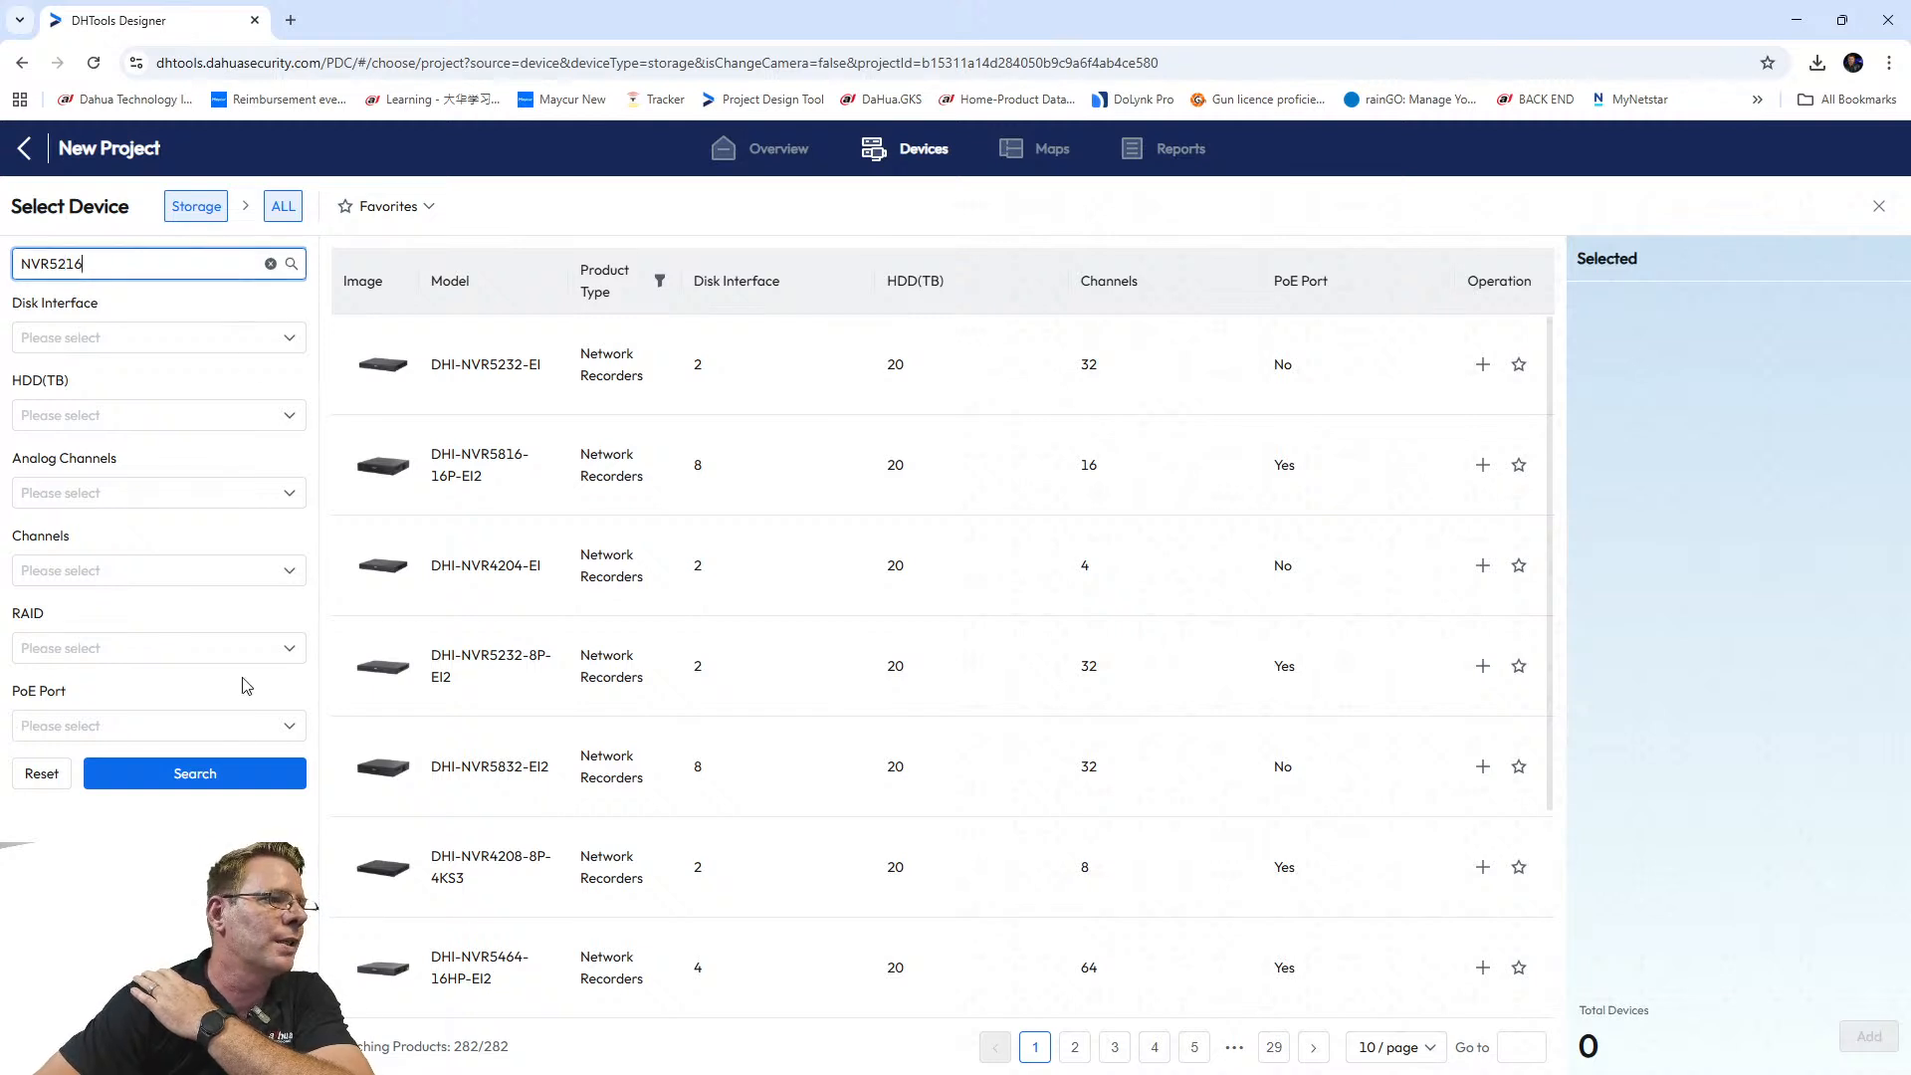
{"action": "key", "text": "Return"}
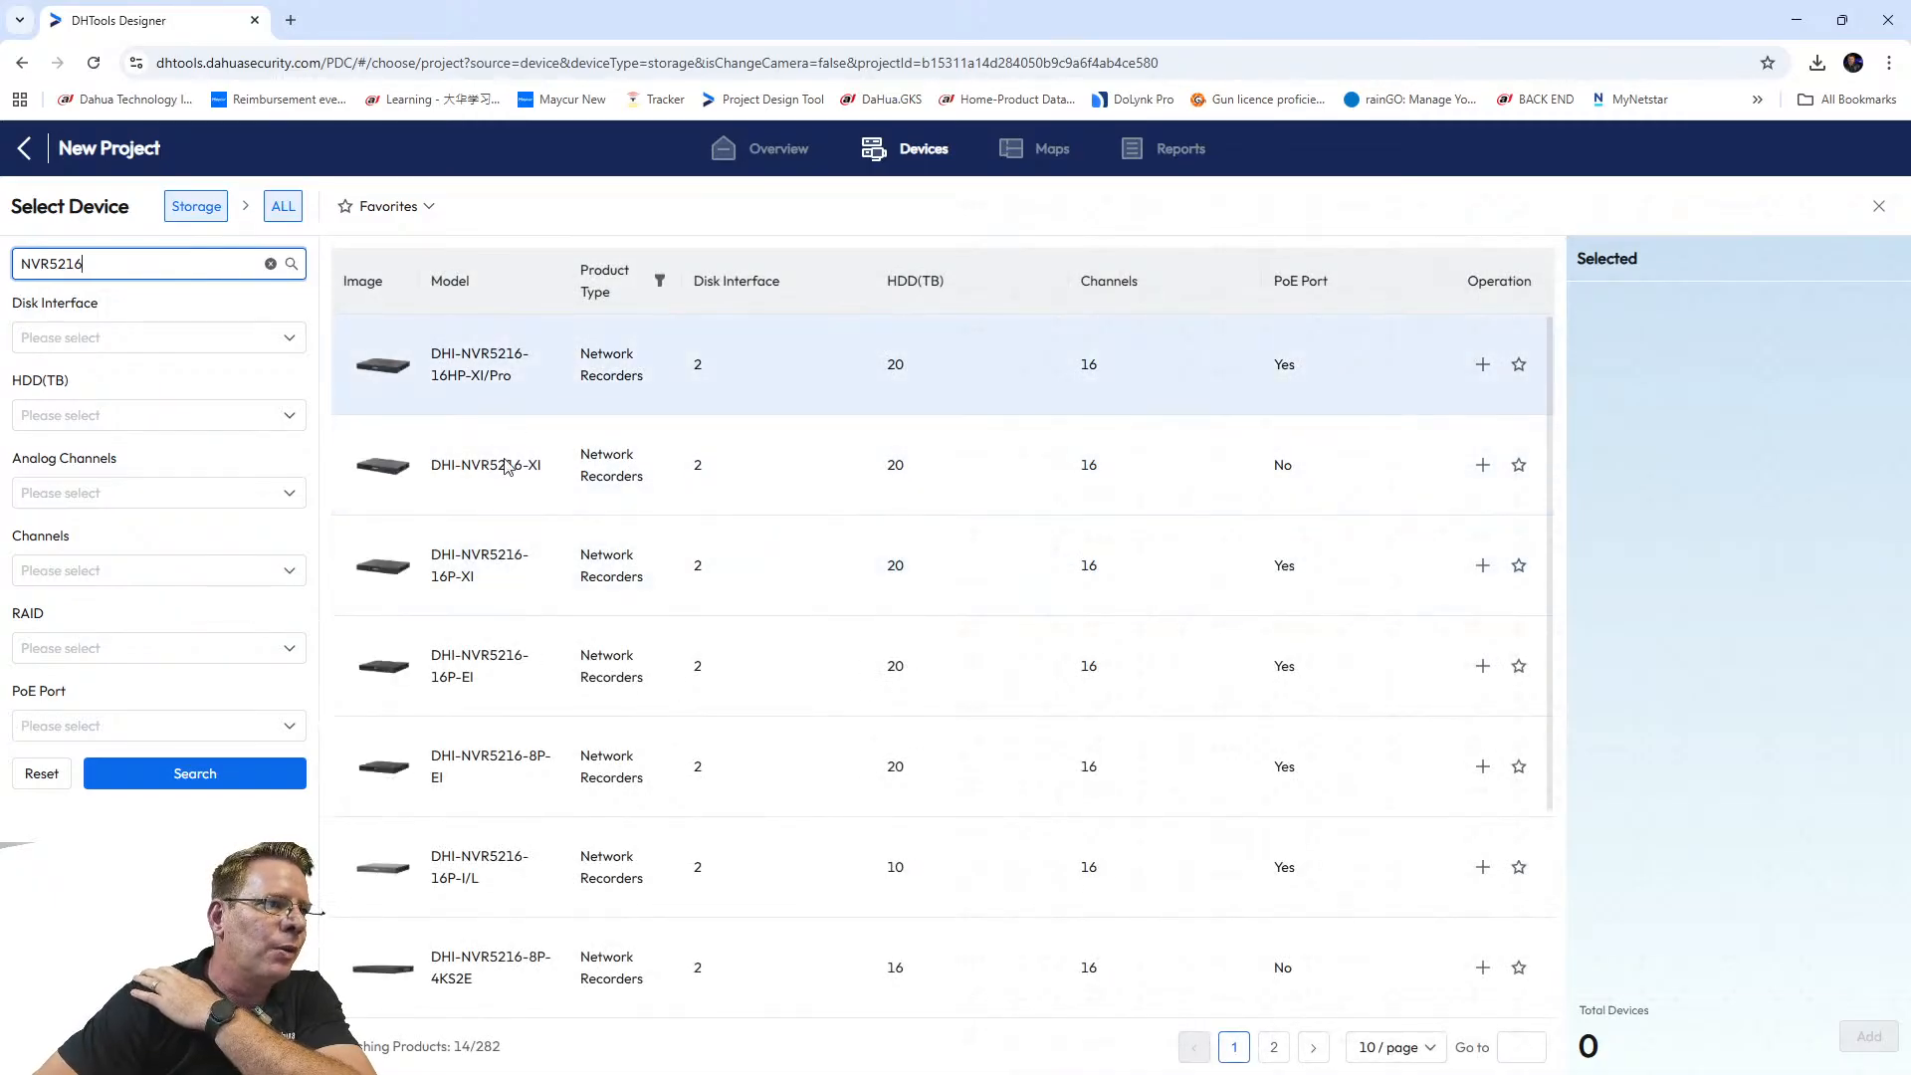
Pick DHI-NVR5216-EI2 from the second results page and add one to the storage list.
{"action": "left_click", "coordinate": [439, 461]}
{"action": "left_click_drag", "start_coordinate": [438, 461], "coordinate": [553, 478]}
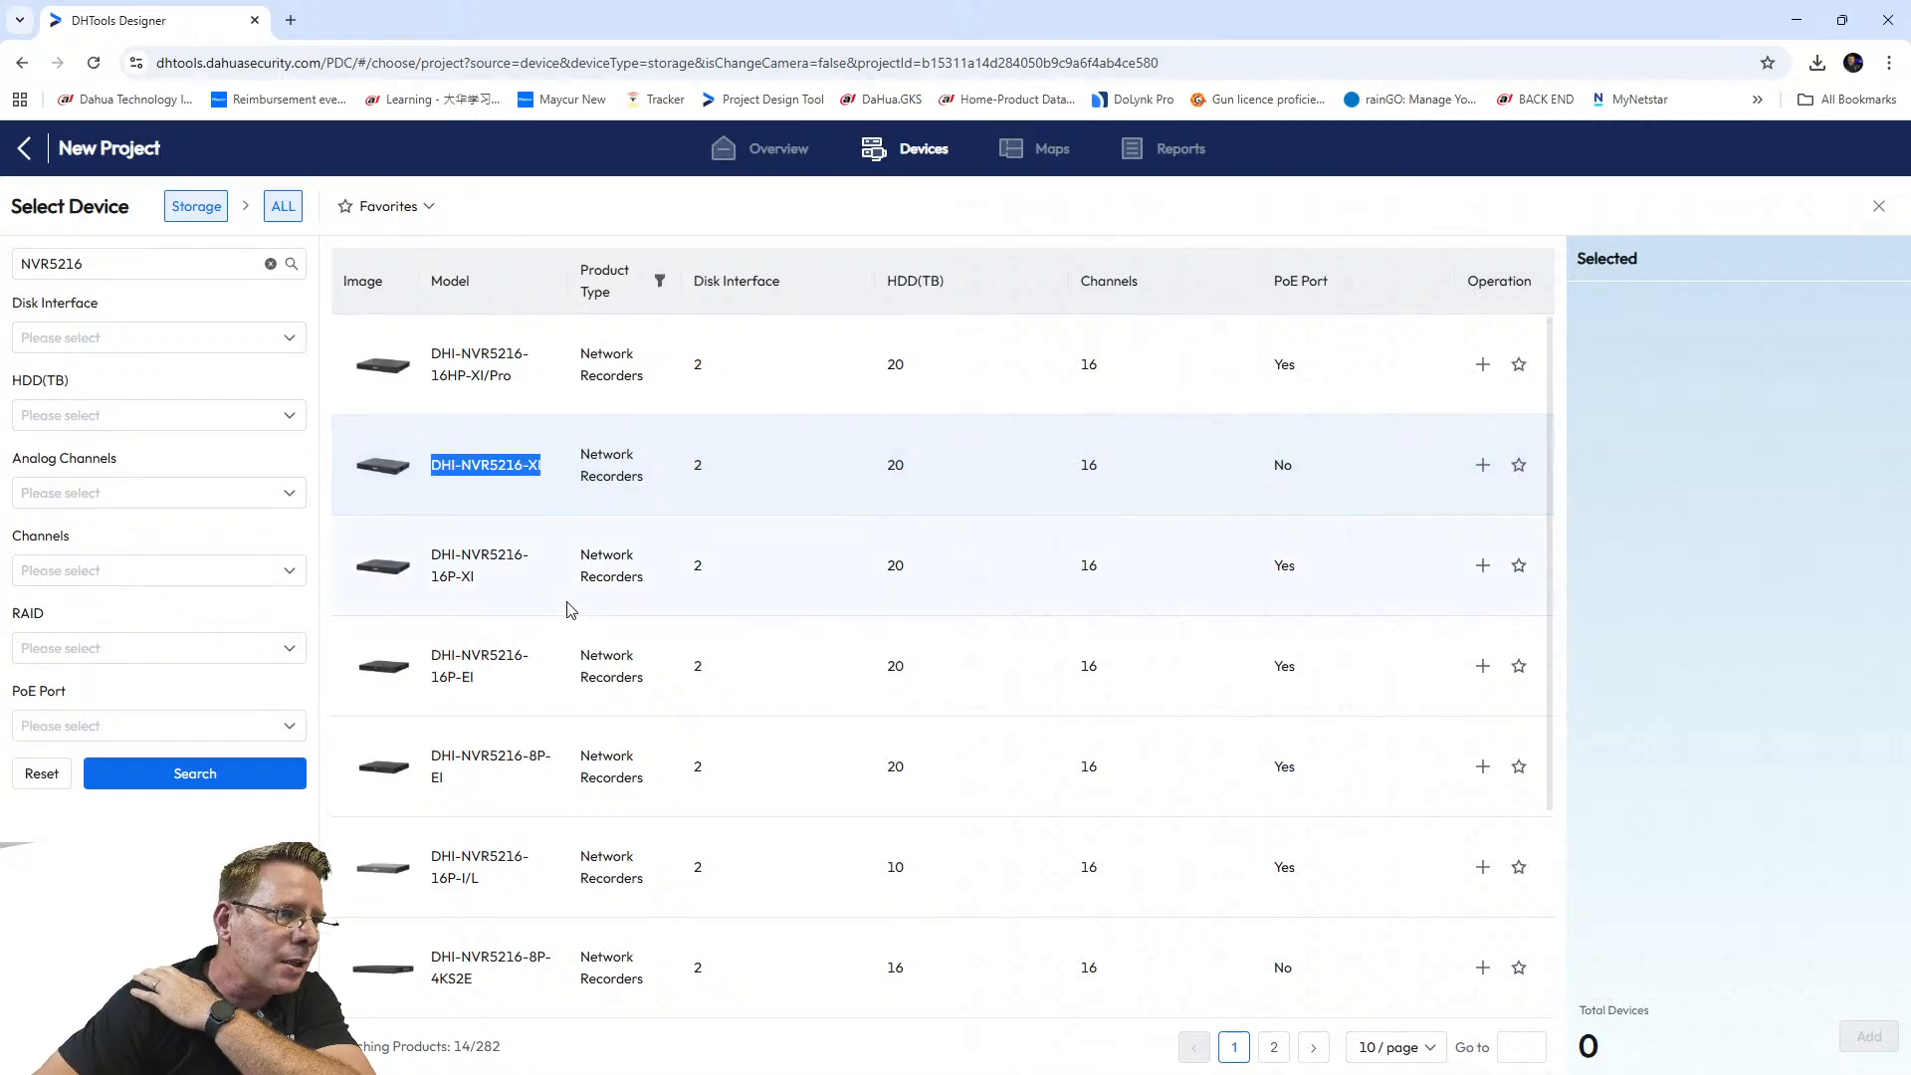
{"action": "scroll", "coordinate": [513, 593], "scroll_direction": "down", "scroll_amount": 1}
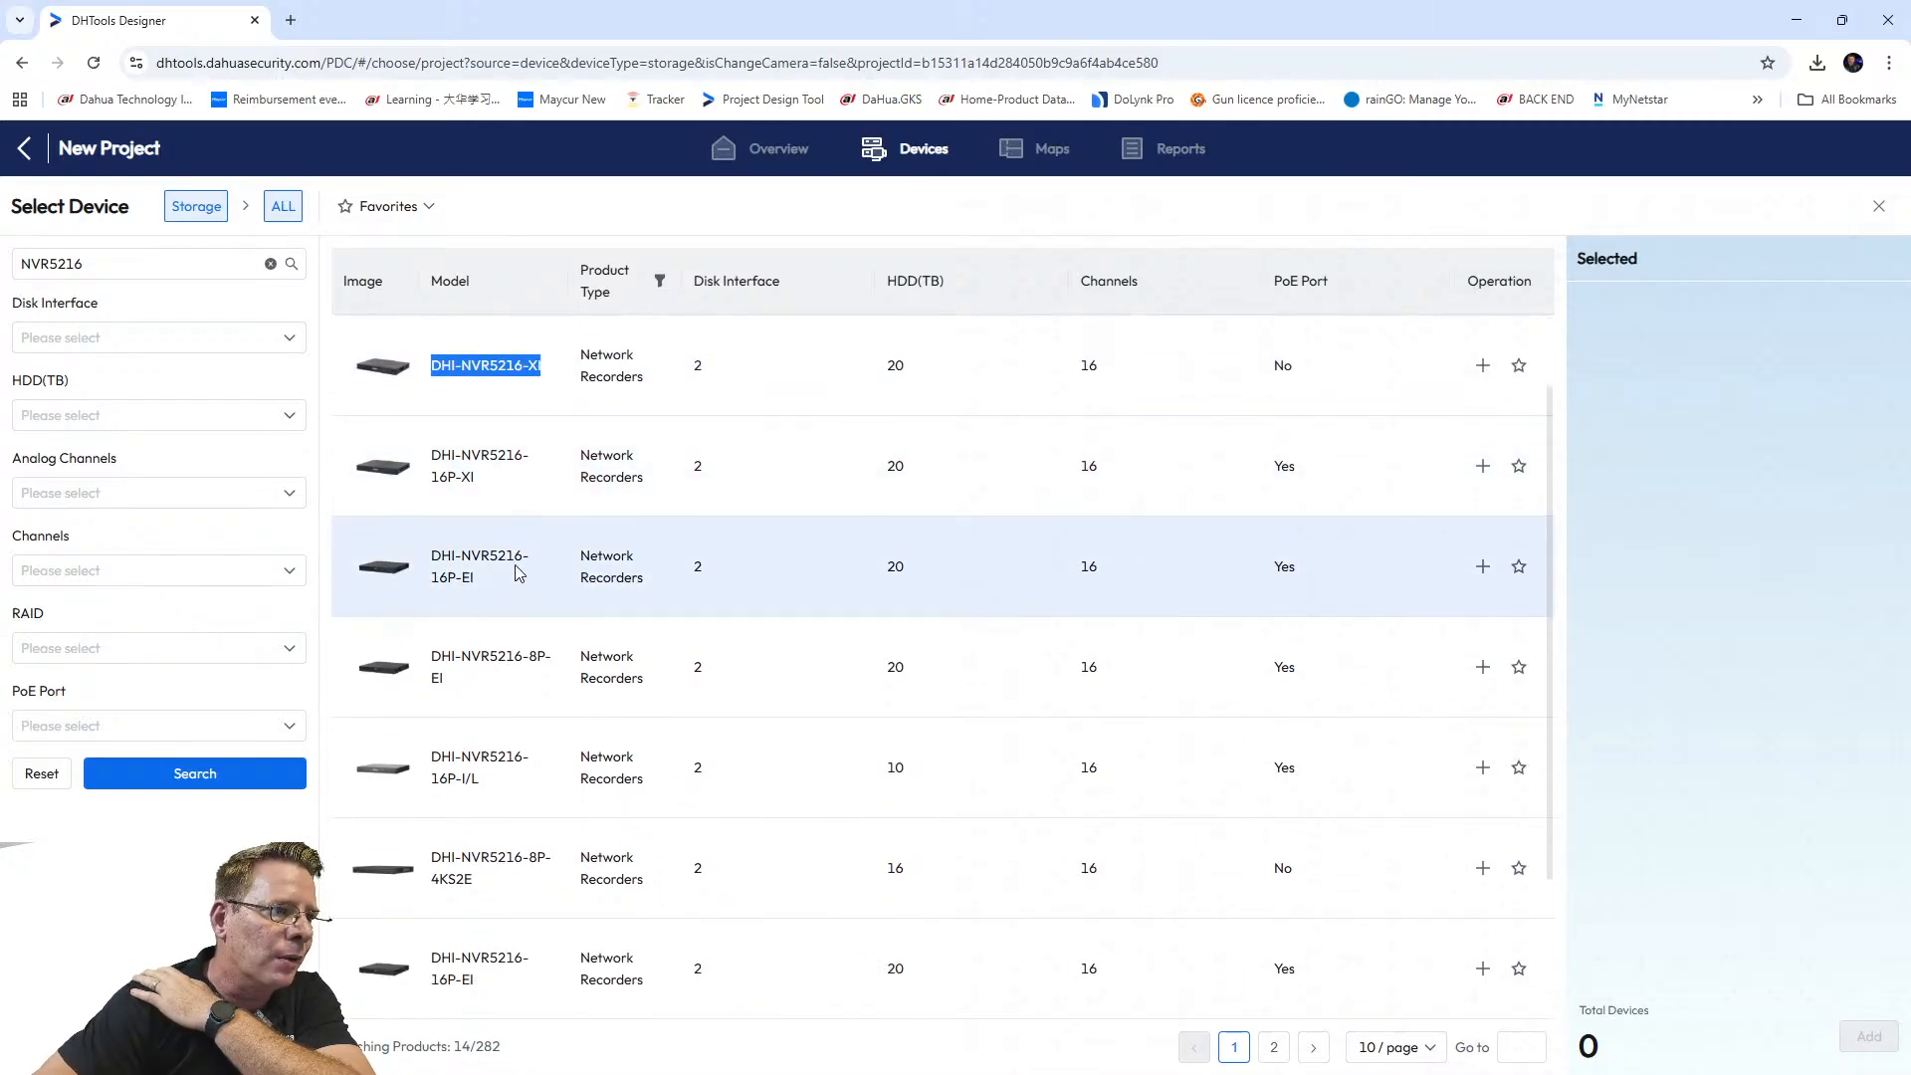
{"action": "scroll", "coordinate": [515, 591], "scroll_direction": "down", "scroll_amount": 2}
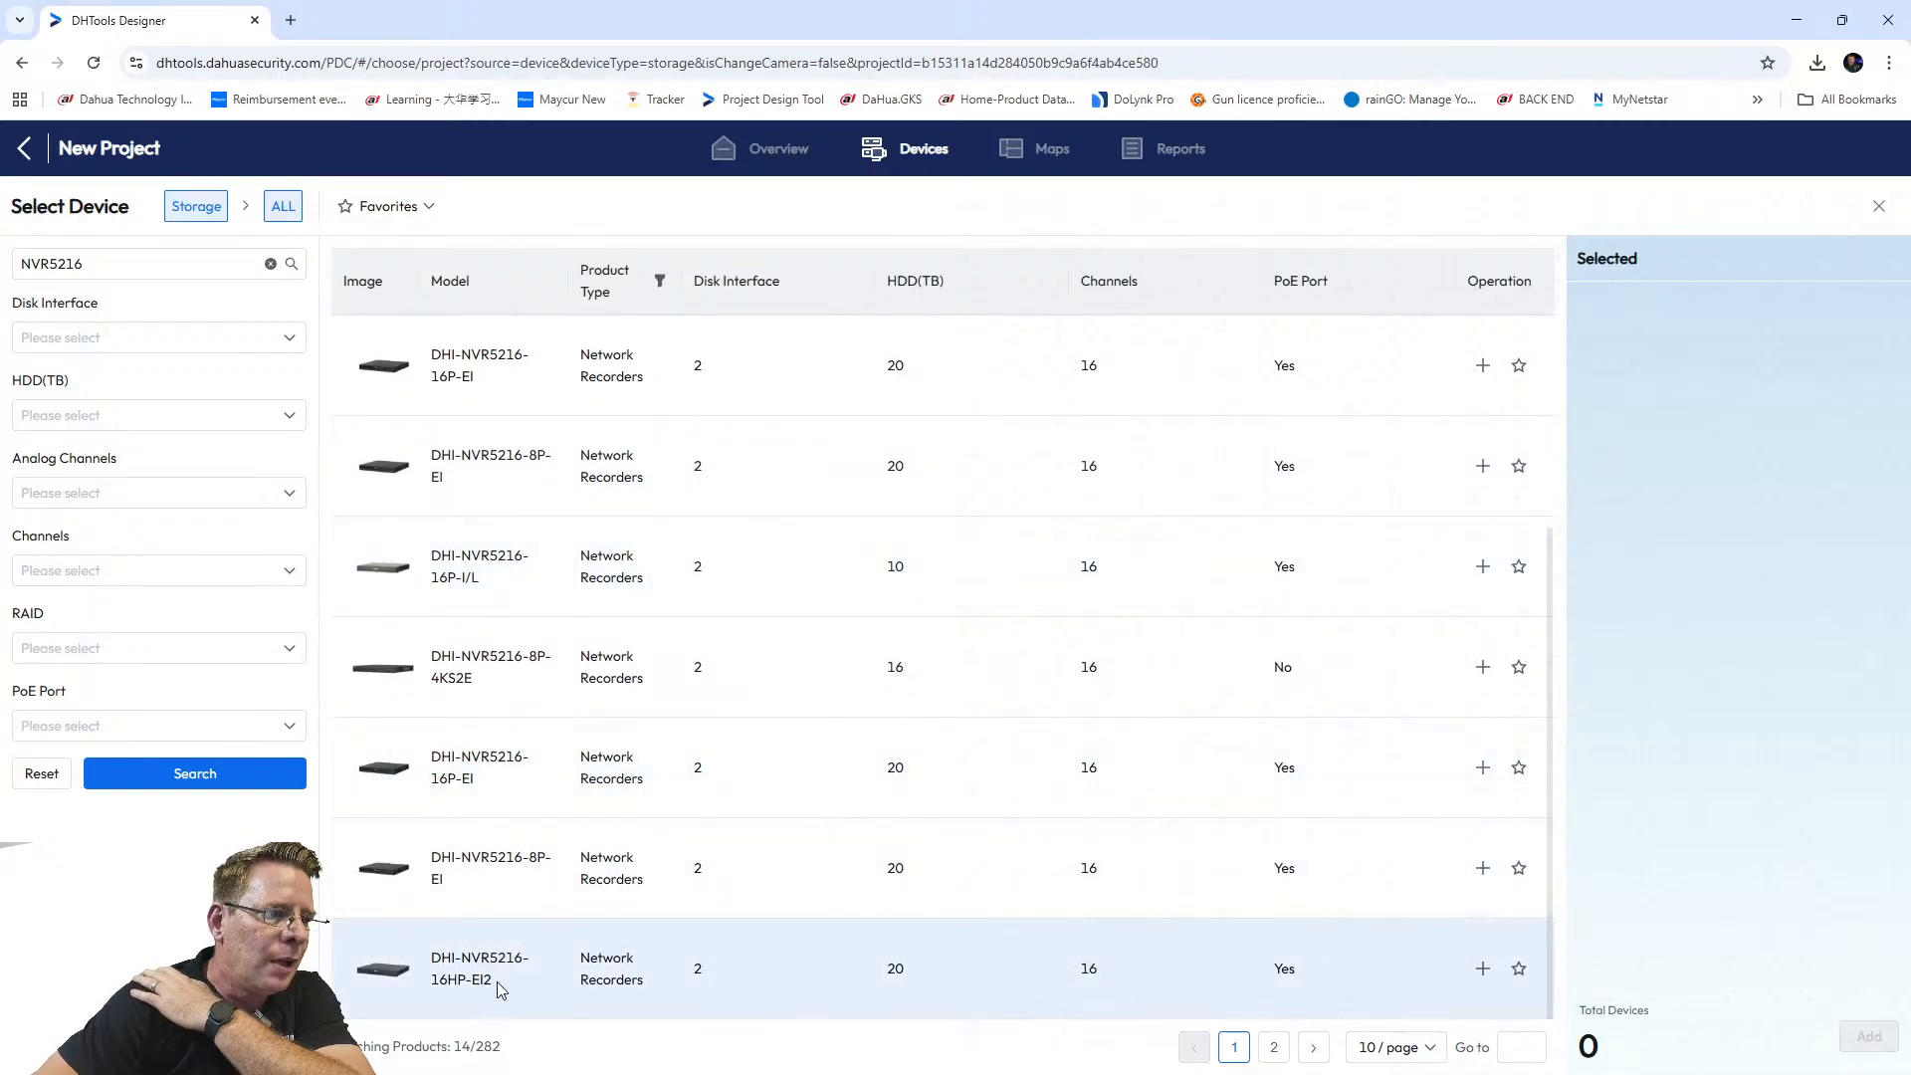
{"action": "left_click", "coordinate": [1273, 1047]}
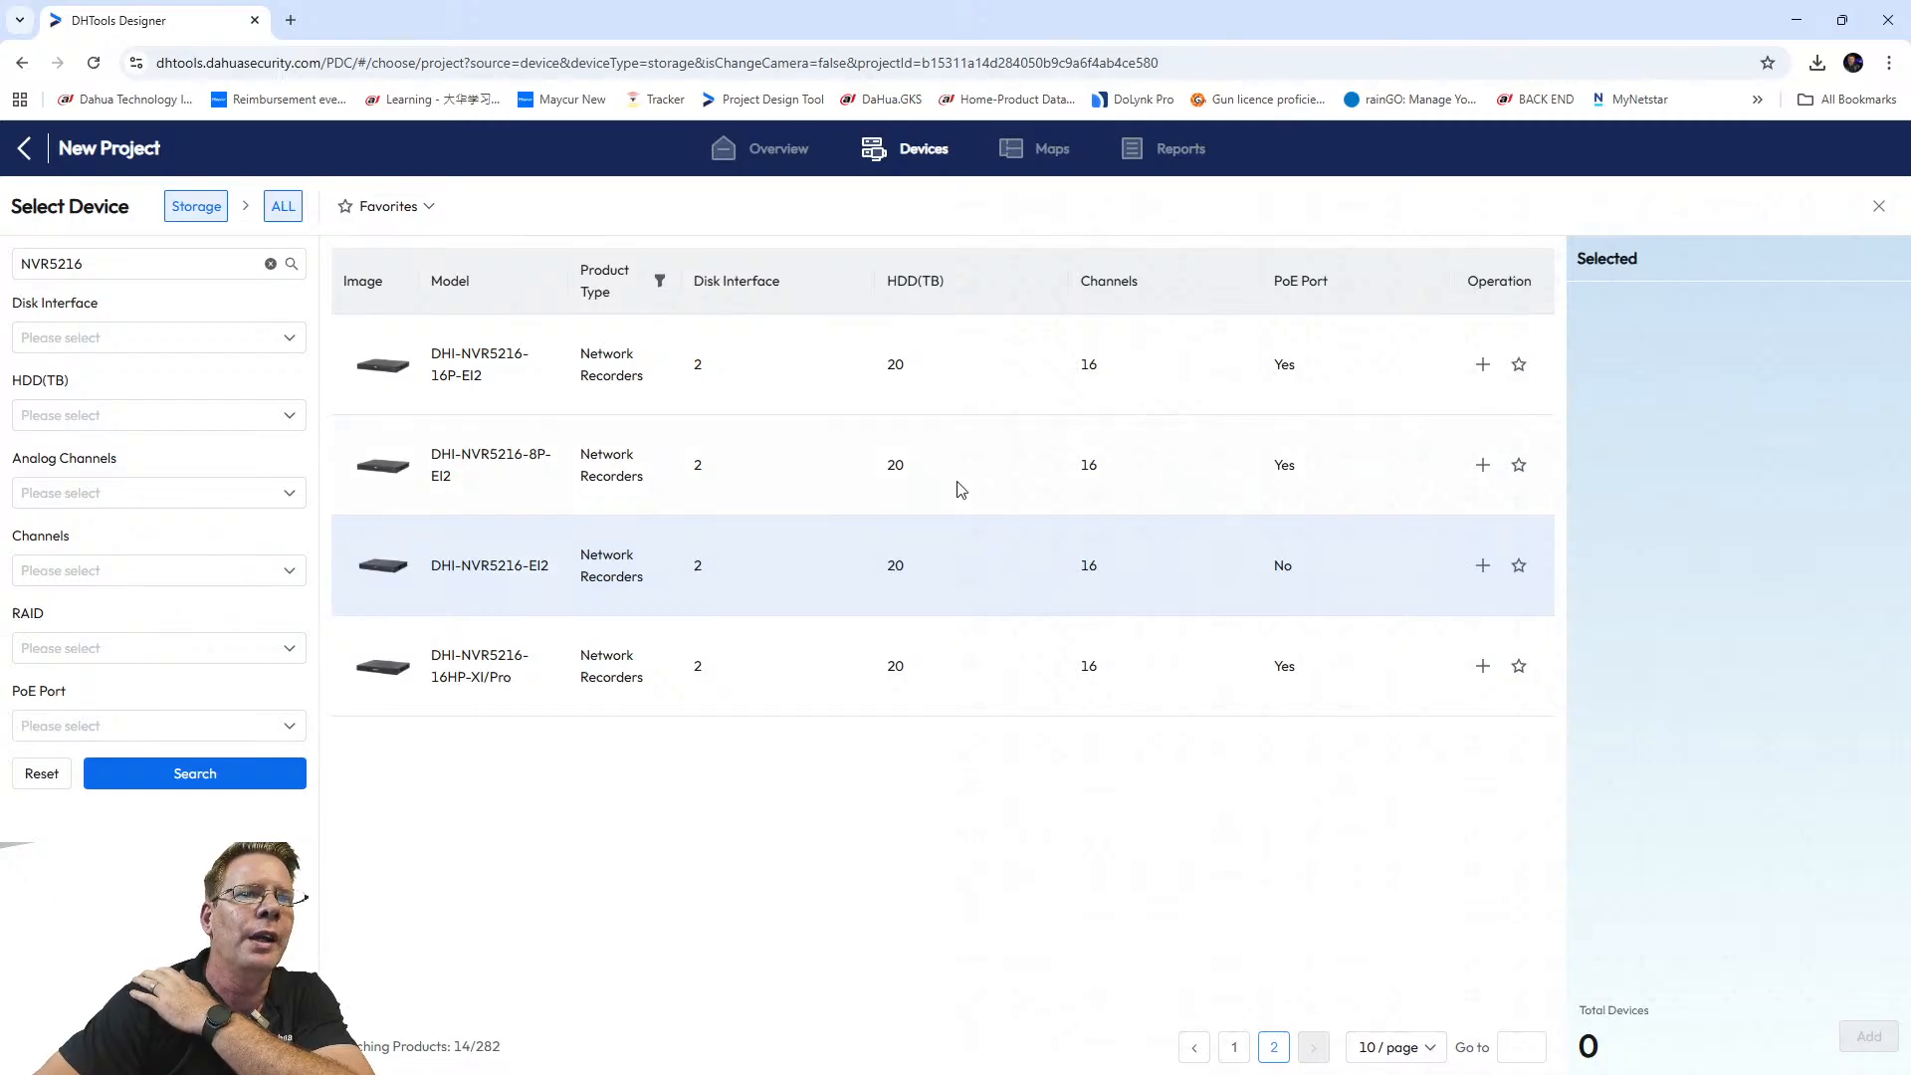
{"action": "left_click", "coordinate": [1483, 565]}
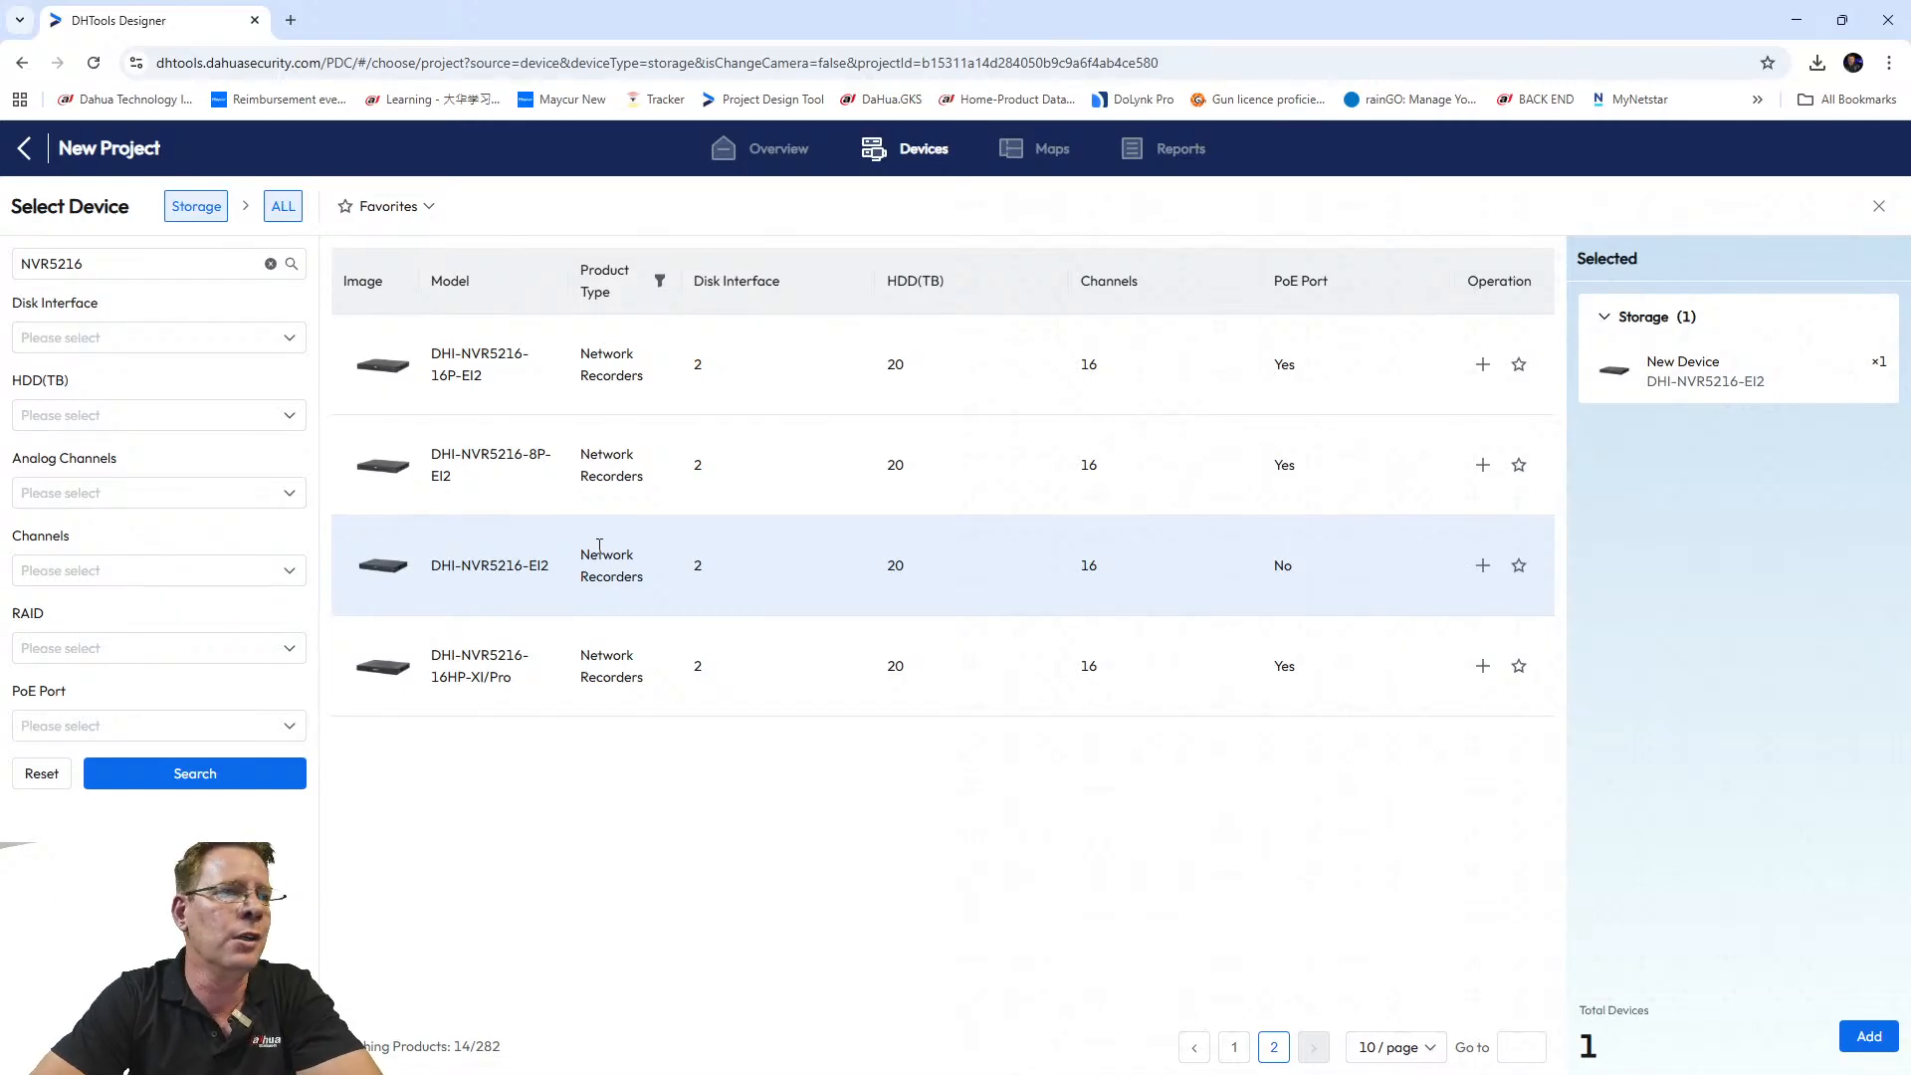
{"action": "left_click_drag", "start_coordinate": [550, 574], "coordinate": [430, 568]}
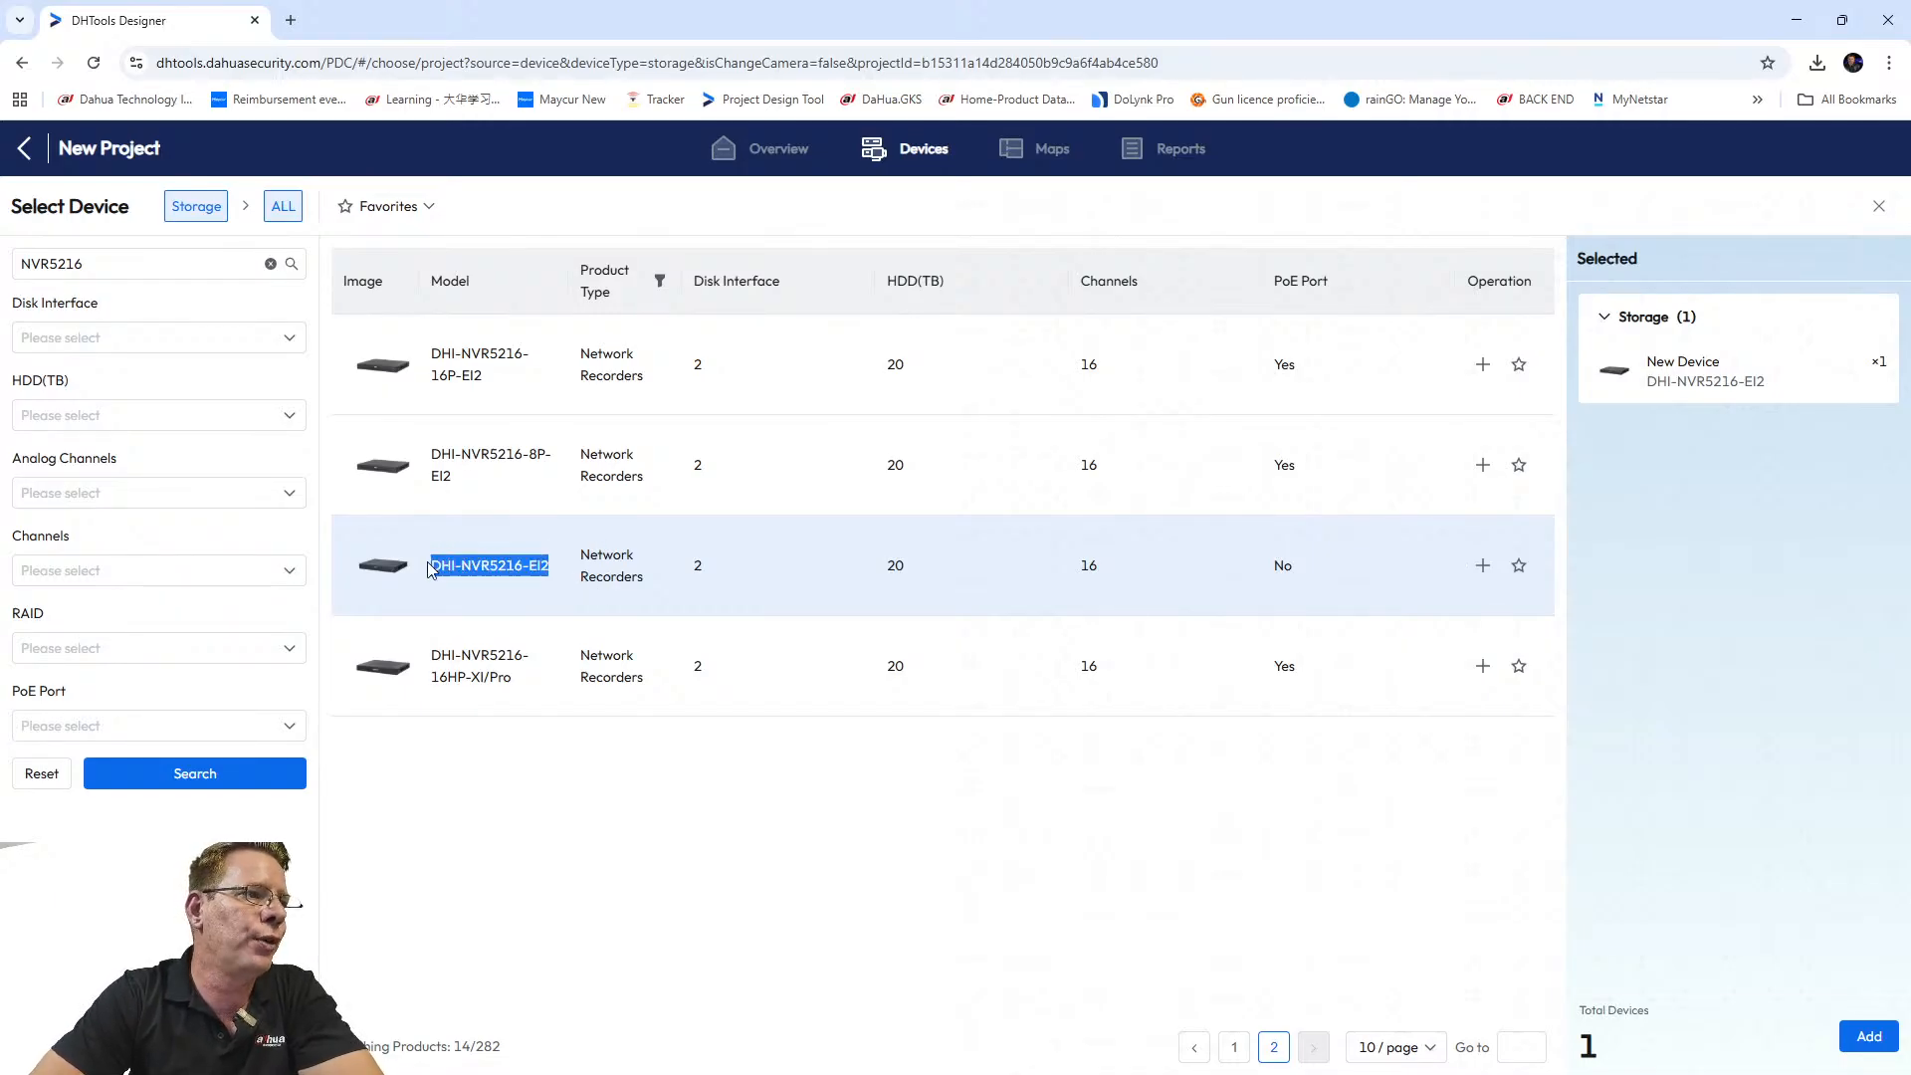
{"action": "left_click", "coordinate": [549, 575]}
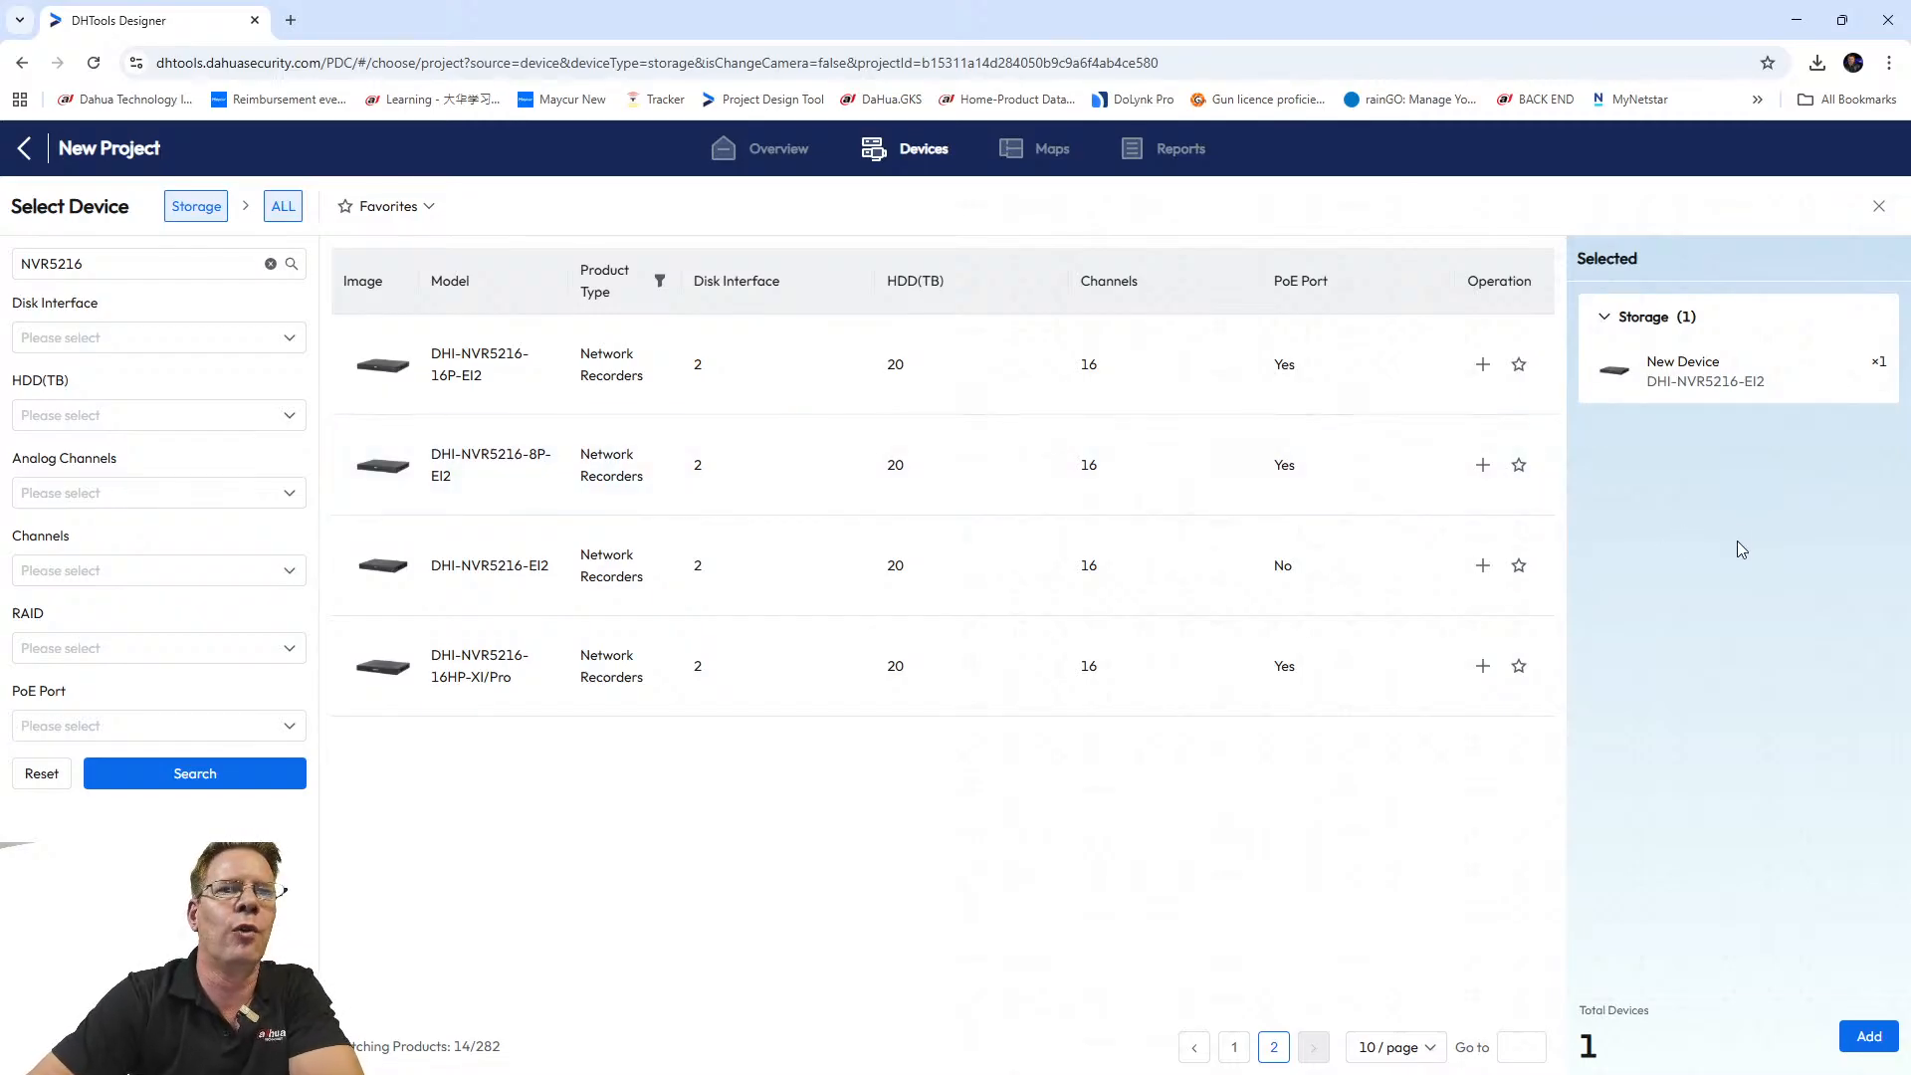
{"action": "mouse_move", "coordinate": [1672, 360]}
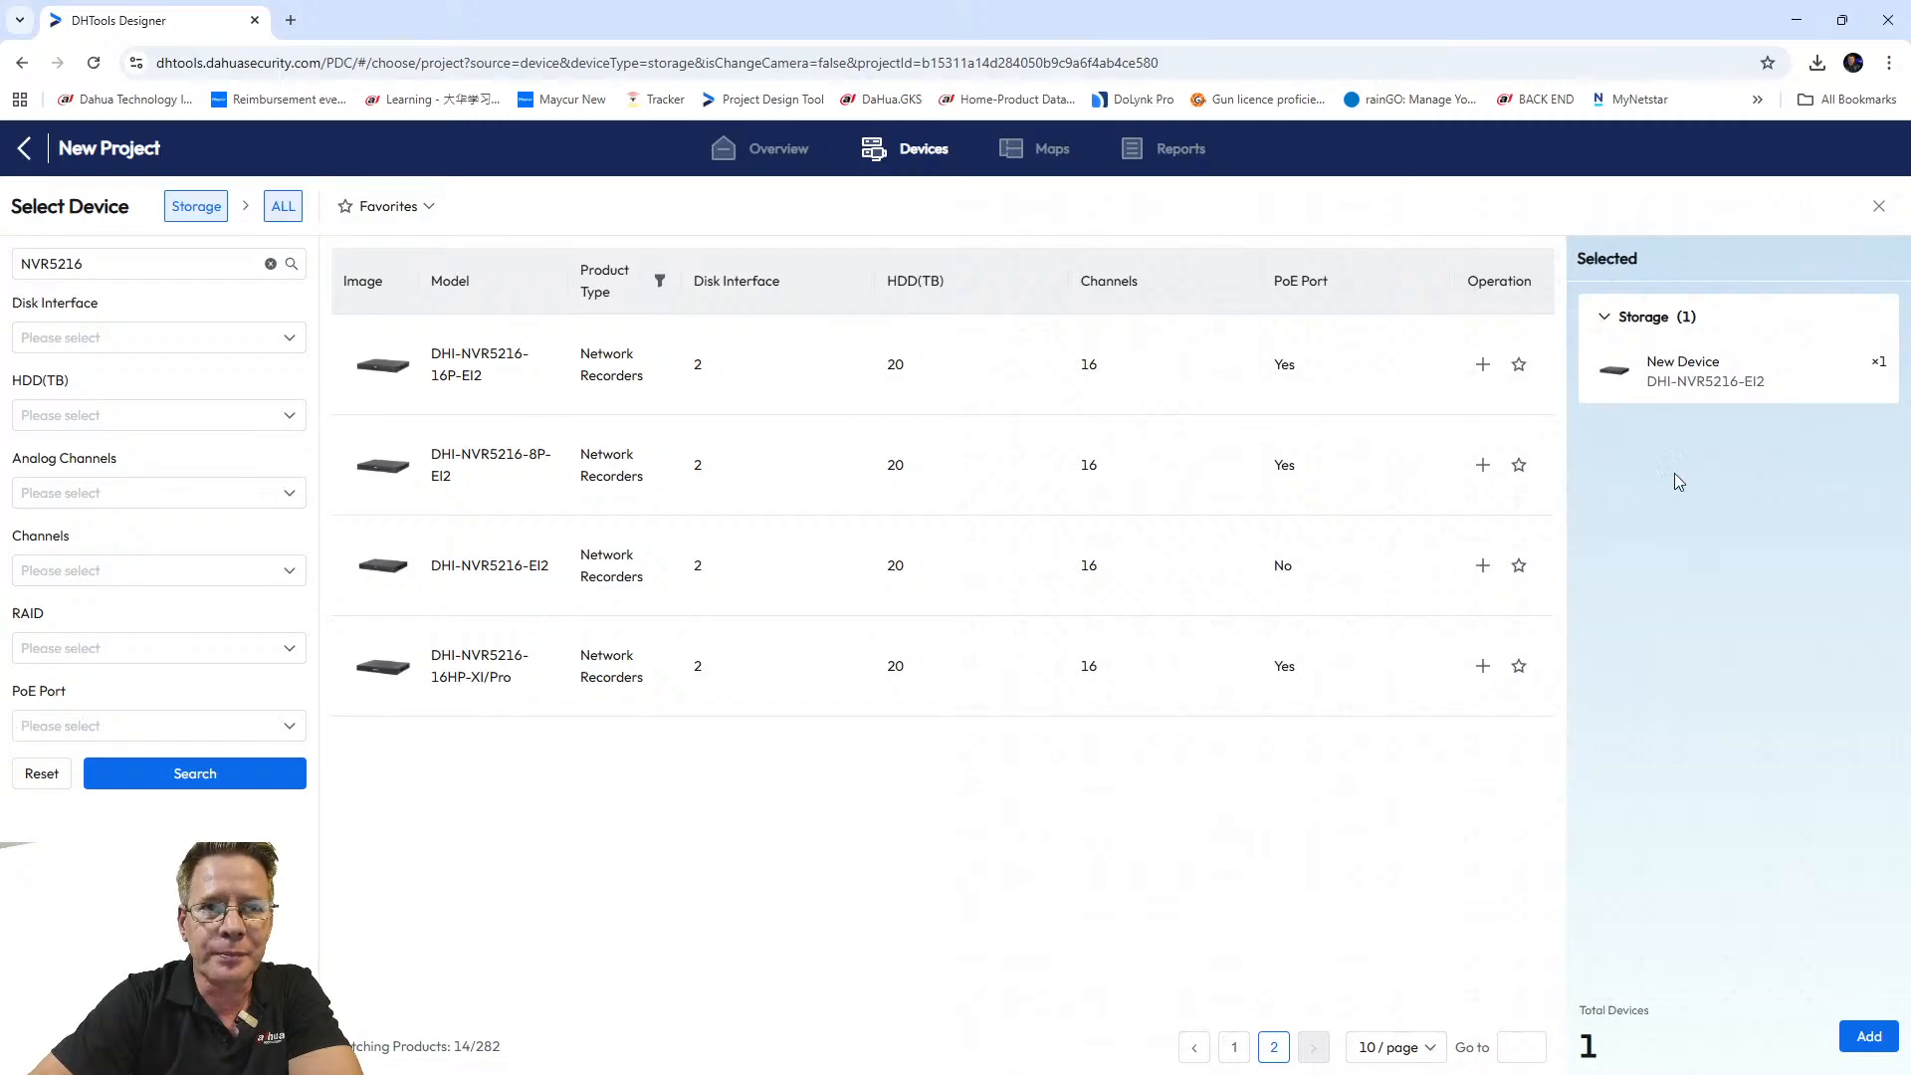
{"action": "left_click", "coordinate": [1850, 1033]}
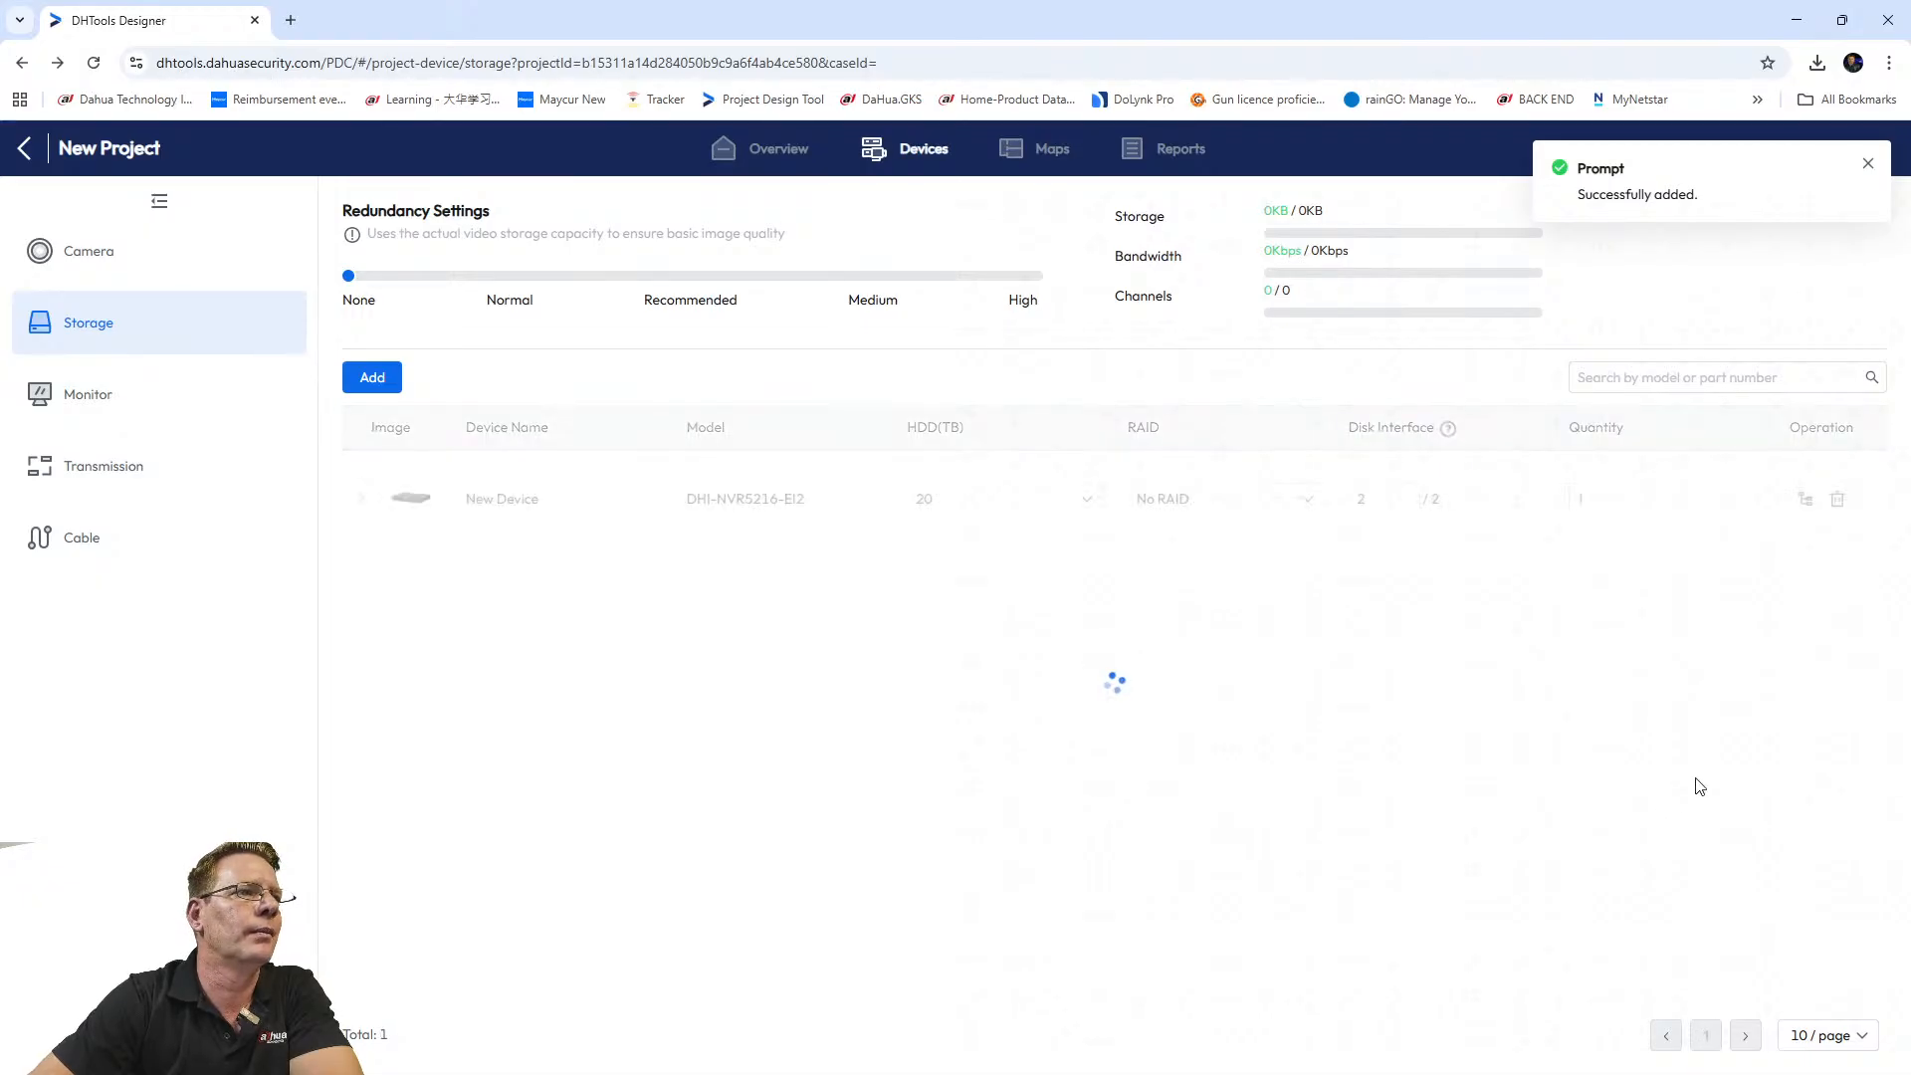
Switch to the project's Monitor section, which has no monitors yet.
{"action": "mouse_move", "coordinate": [529, 570]}
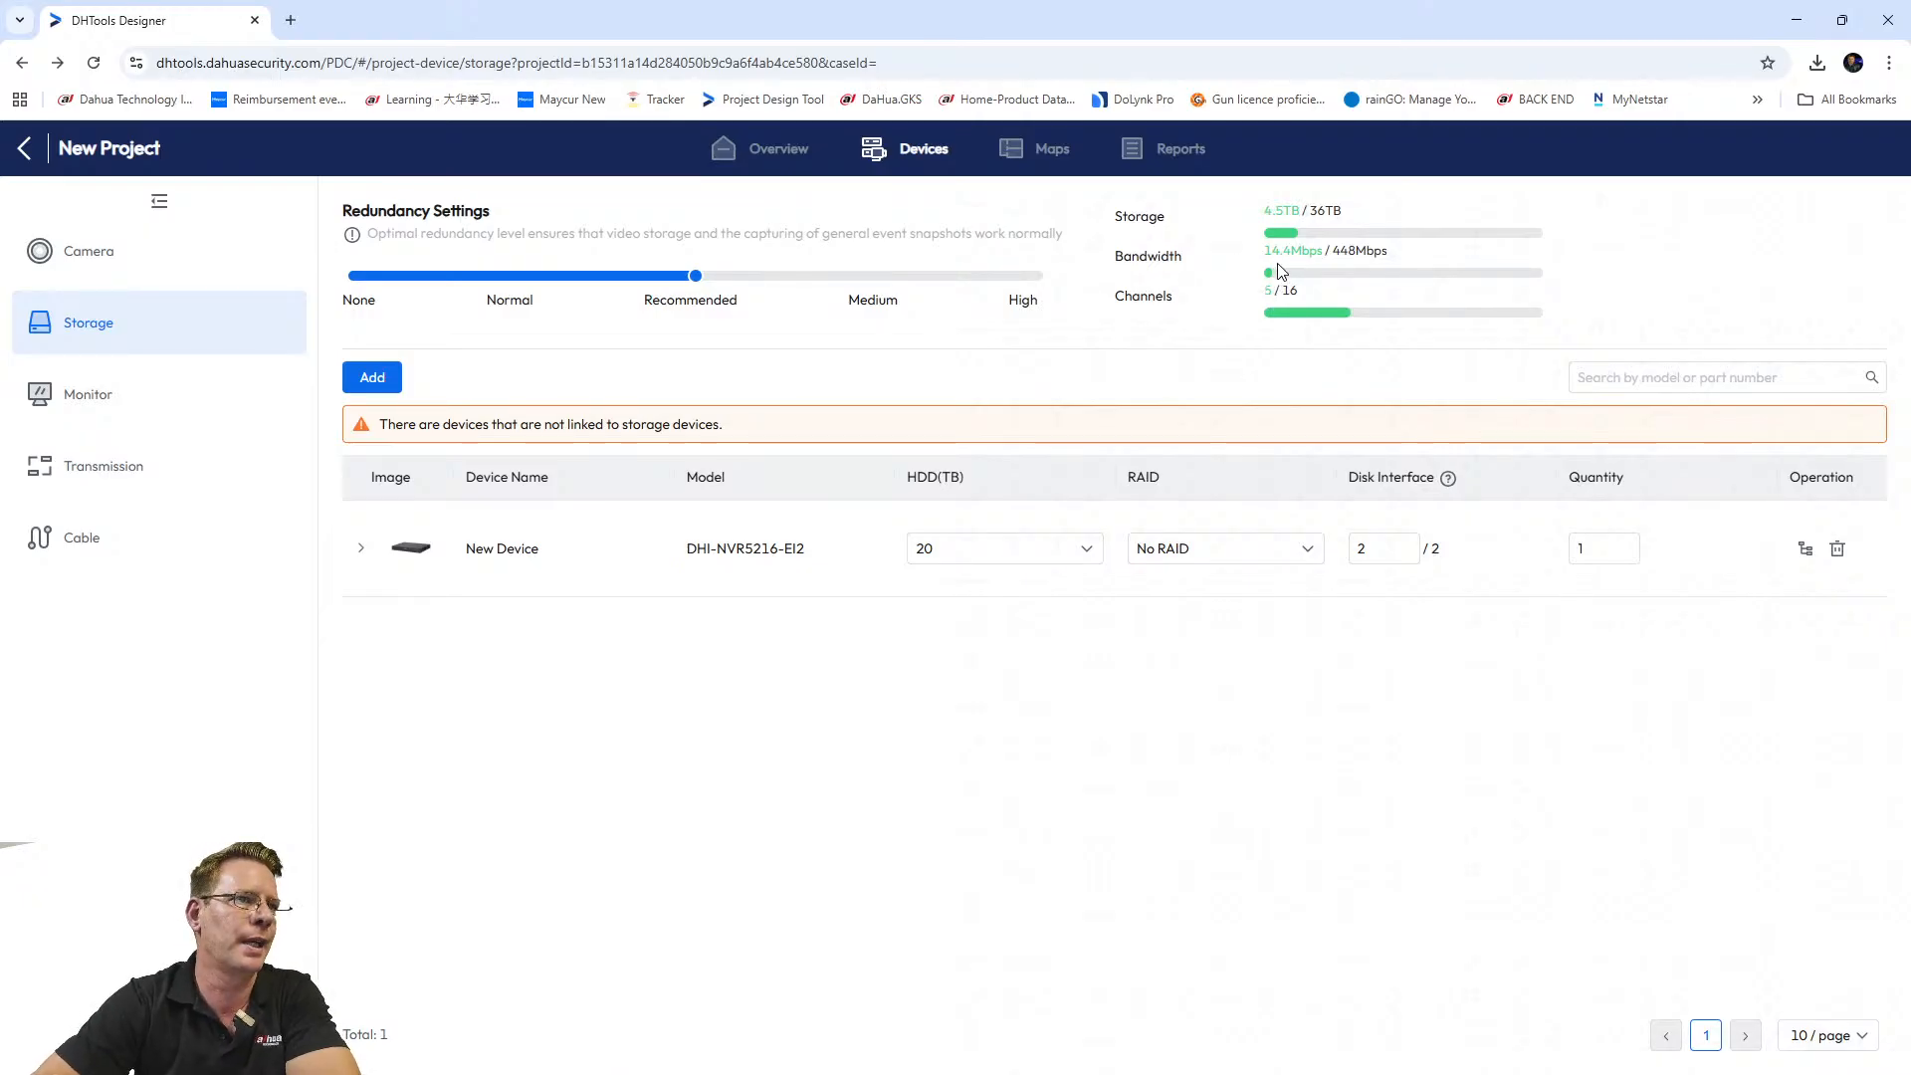
{"action": "left_click", "coordinate": [124, 396]}
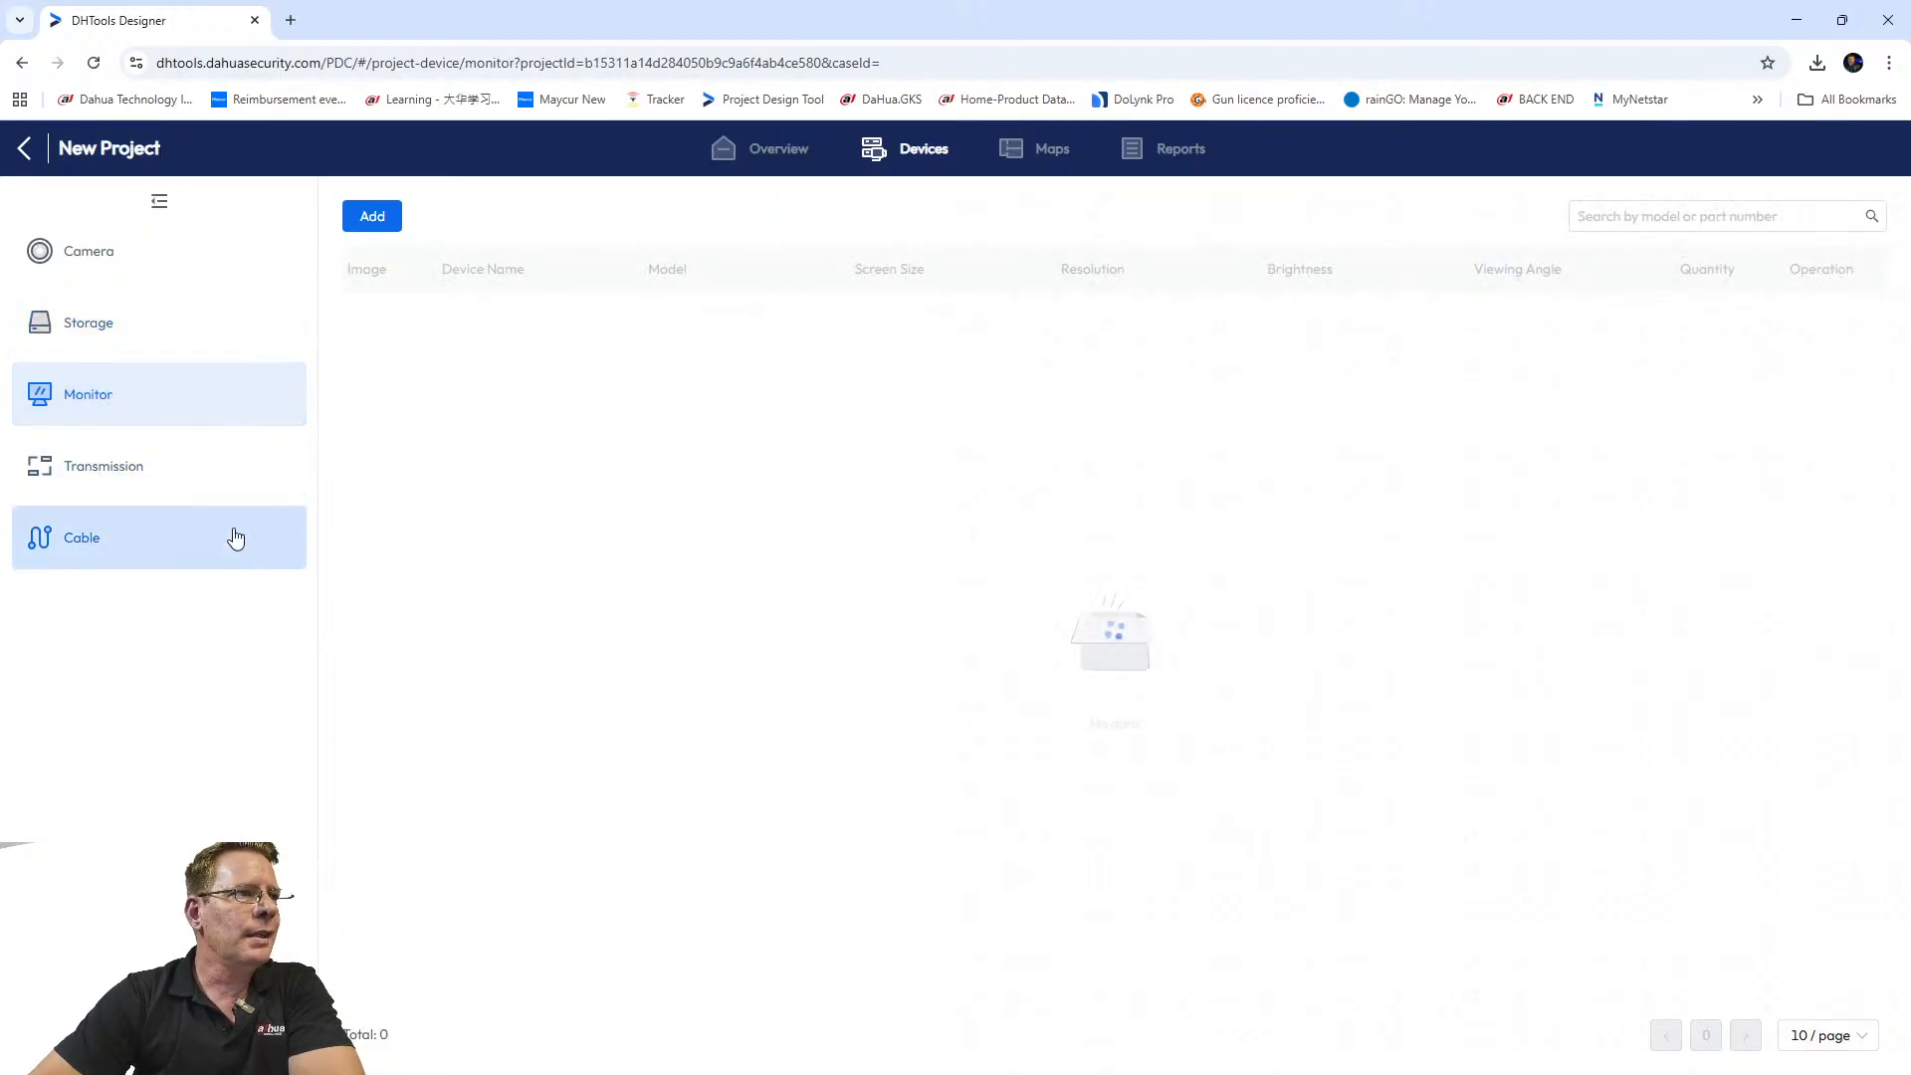
Add one DHI-LM55-S400 55" monitor to the project, then show the empty transmission device list.
{"action": "left_click", "coordinate": [374, 221]}
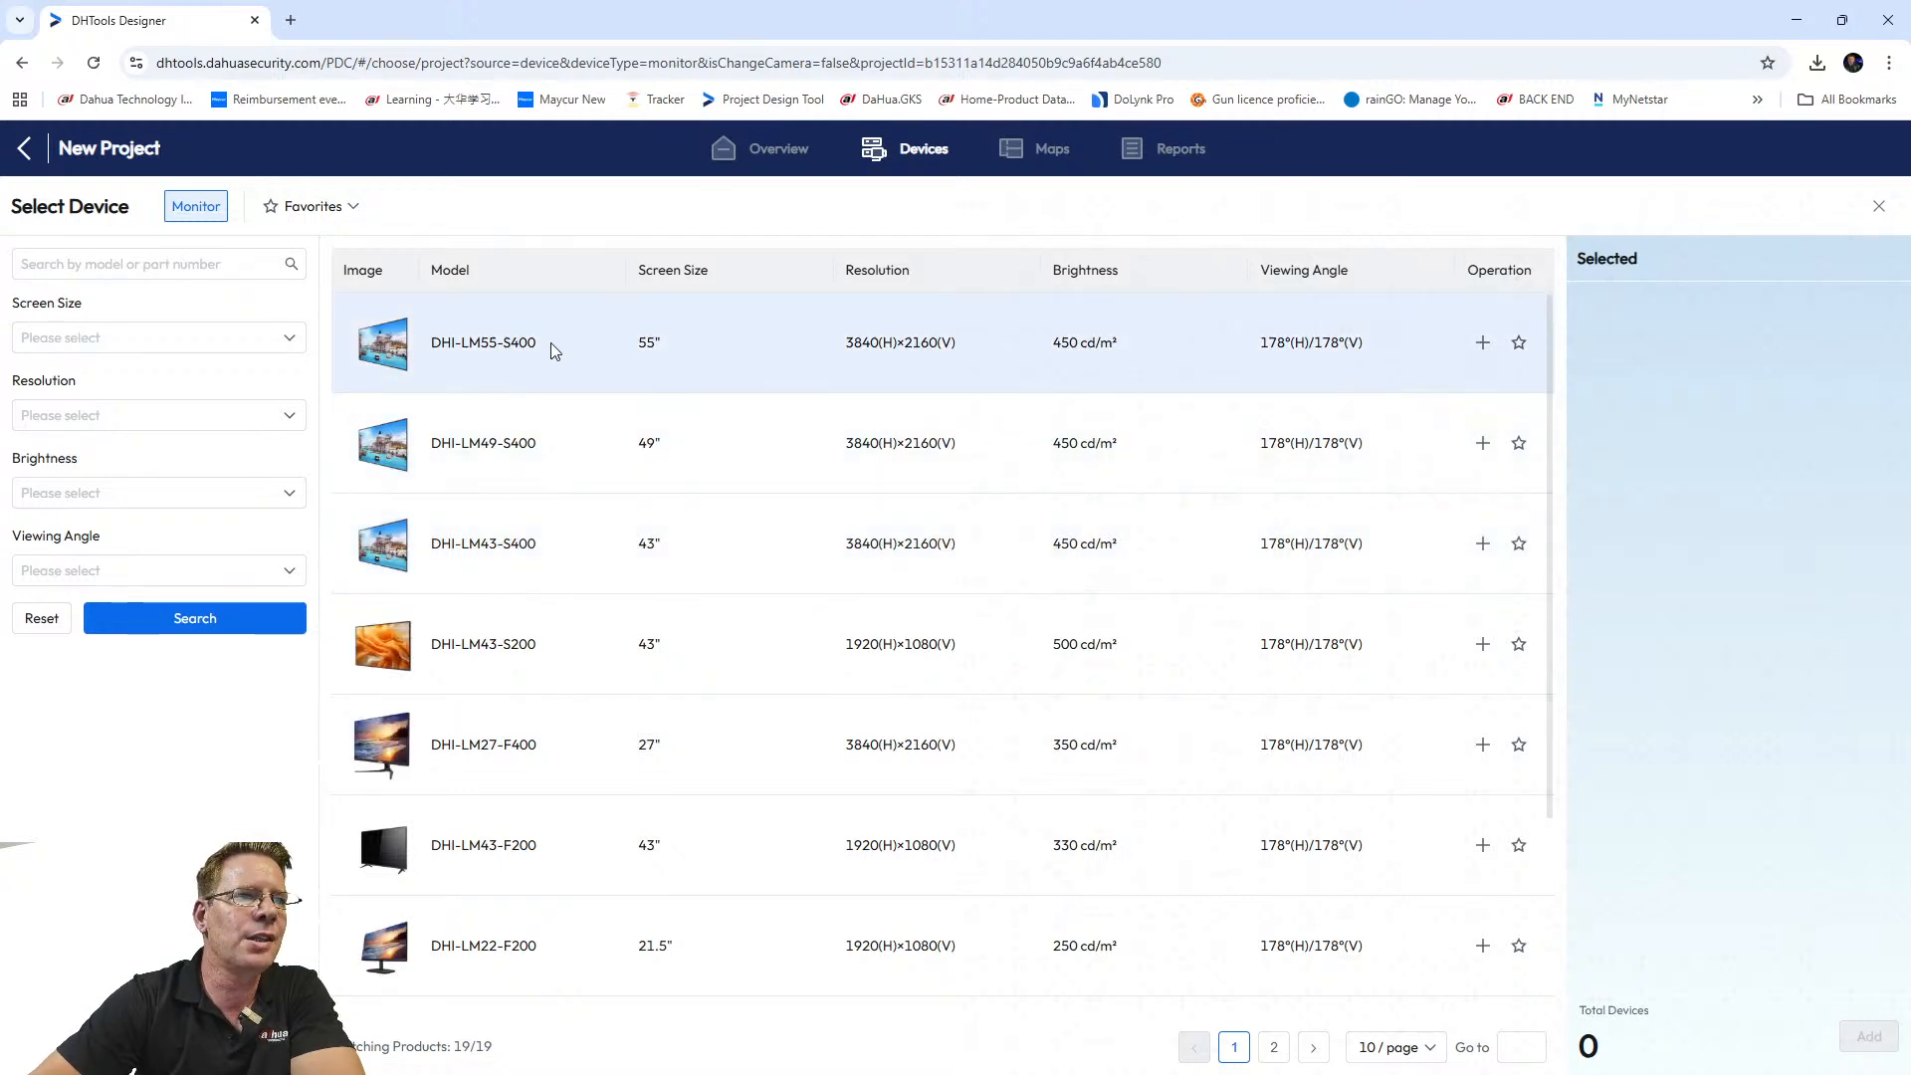
{"action": "left_click", "coordinate": [1483, 342]}
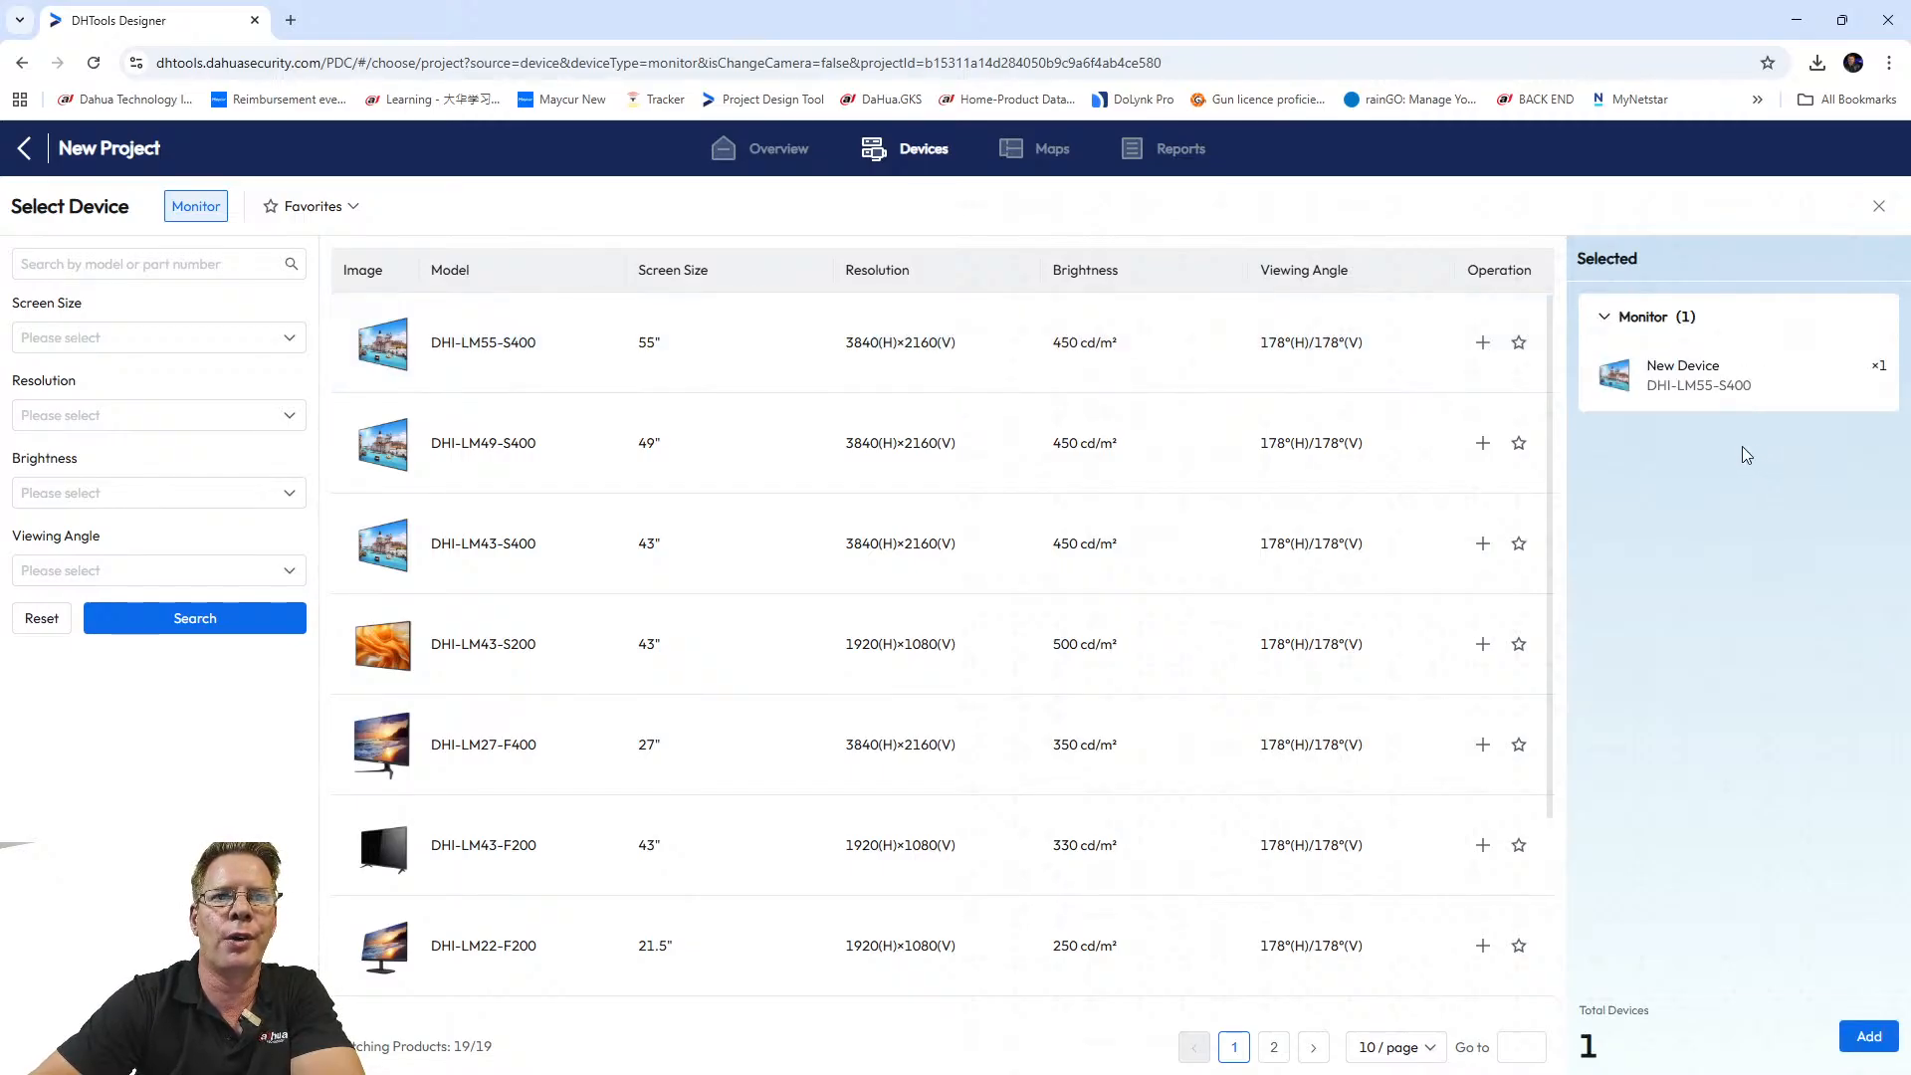
{"action": "left_click", "coordinate": [1867, 1036]}
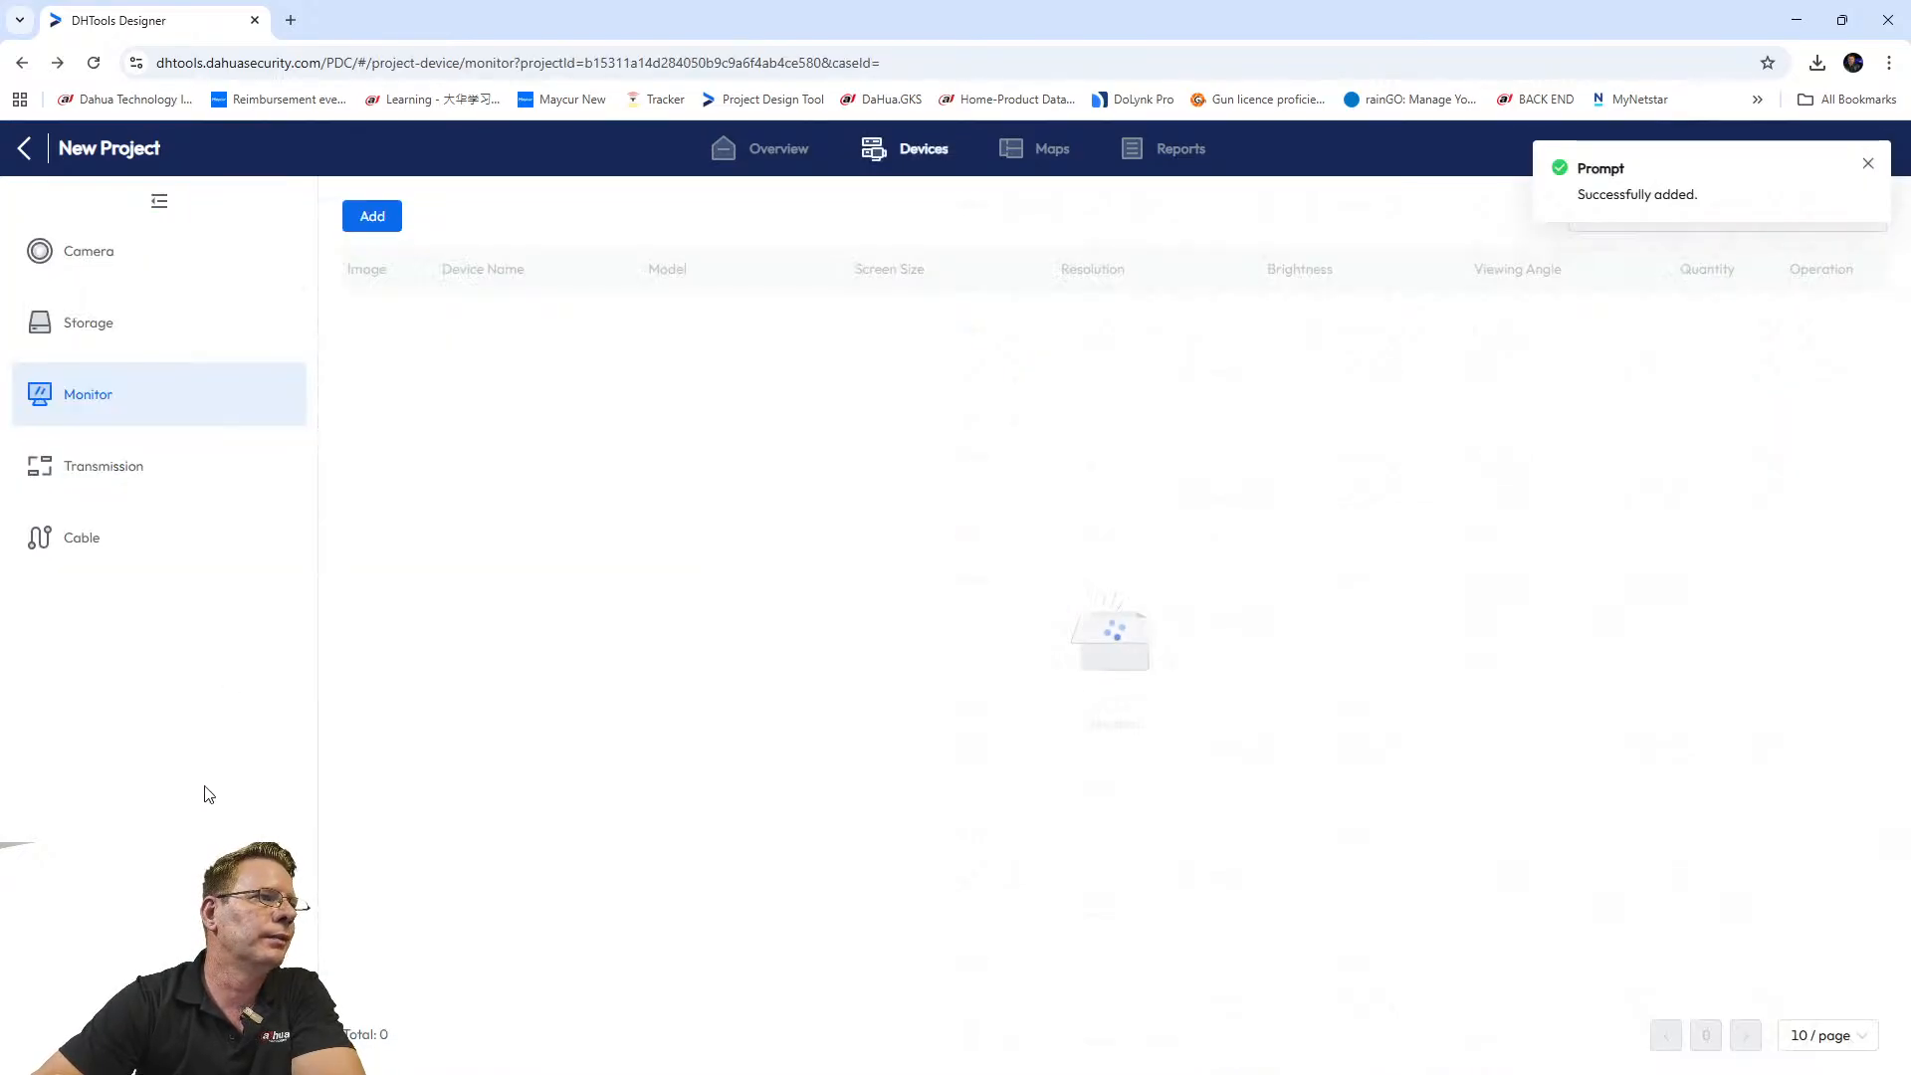
{"action": "left_click", "coordinate": [128, 482]}
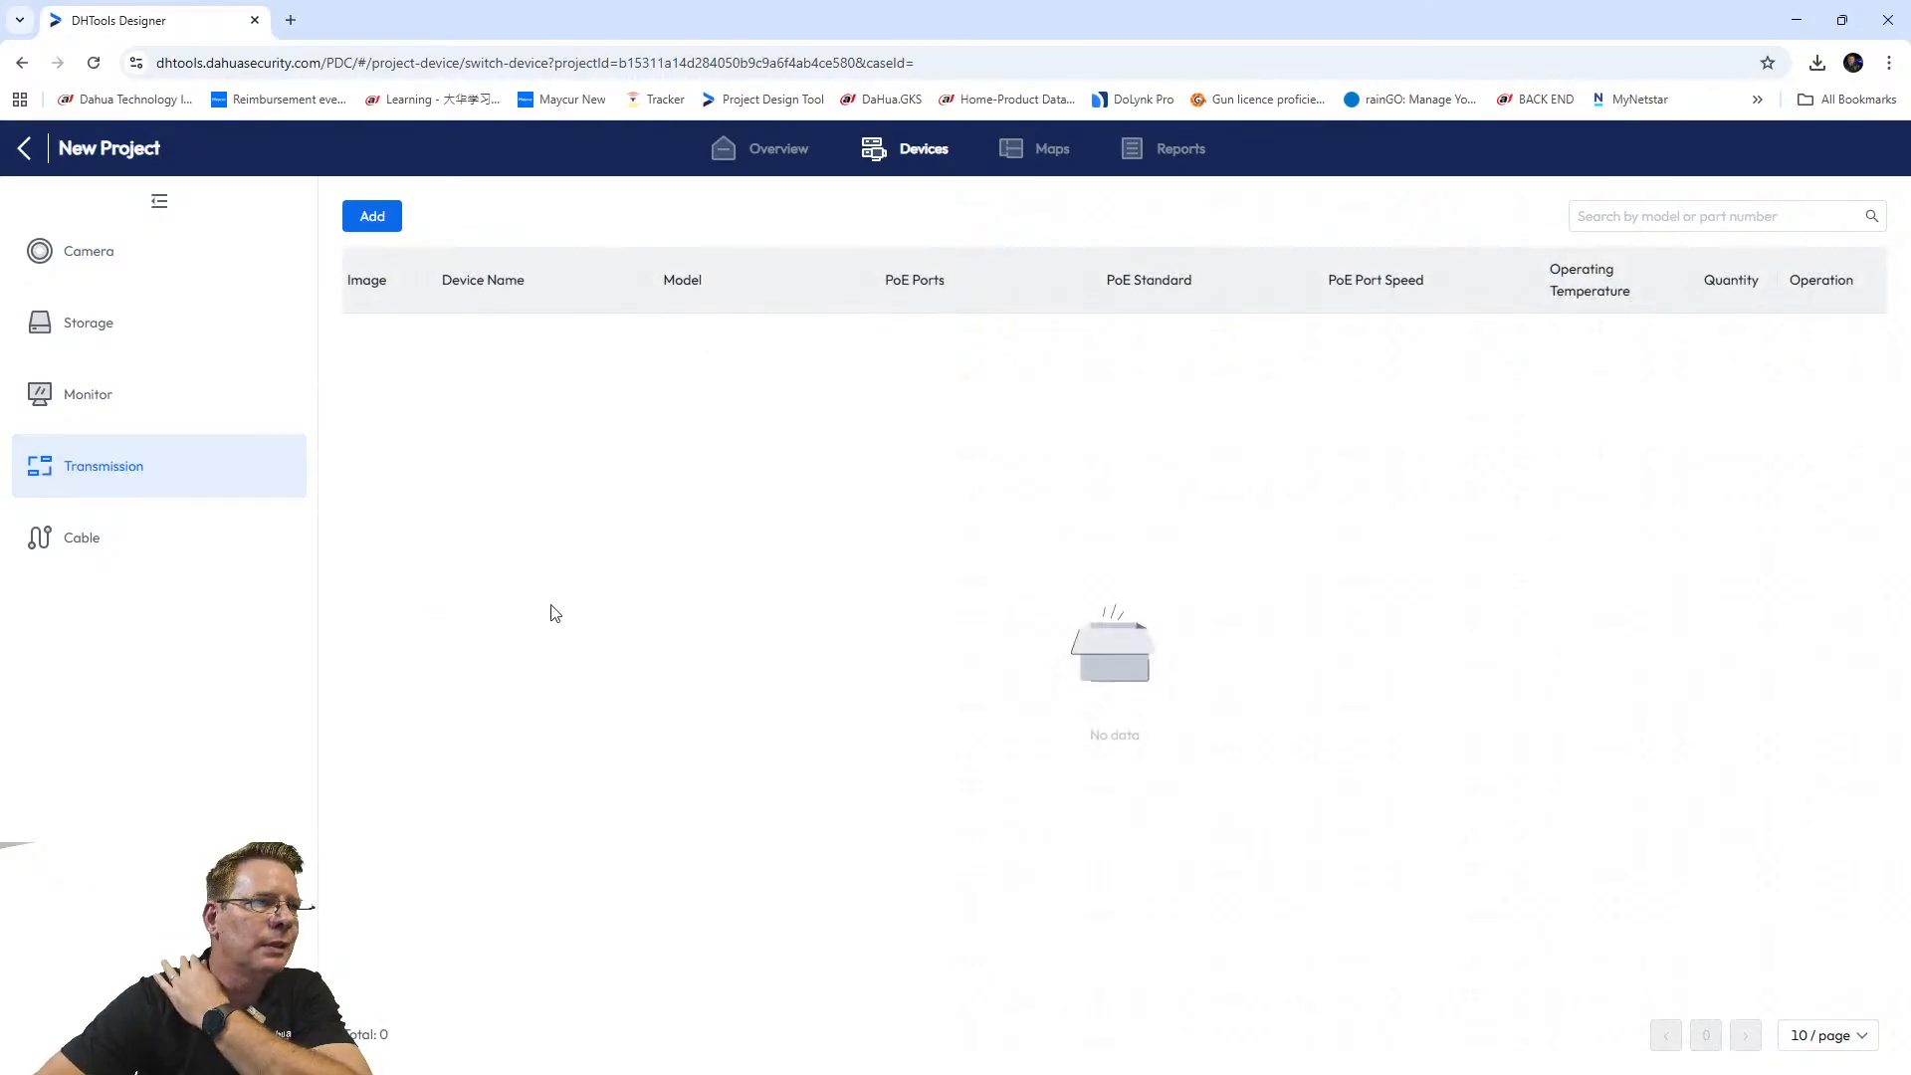
Stage one DH-PFS3008-8GT-L switch from the transmission catalogue and browse its second page.
{"action": "left_click", "coordinate": [376, 219]}
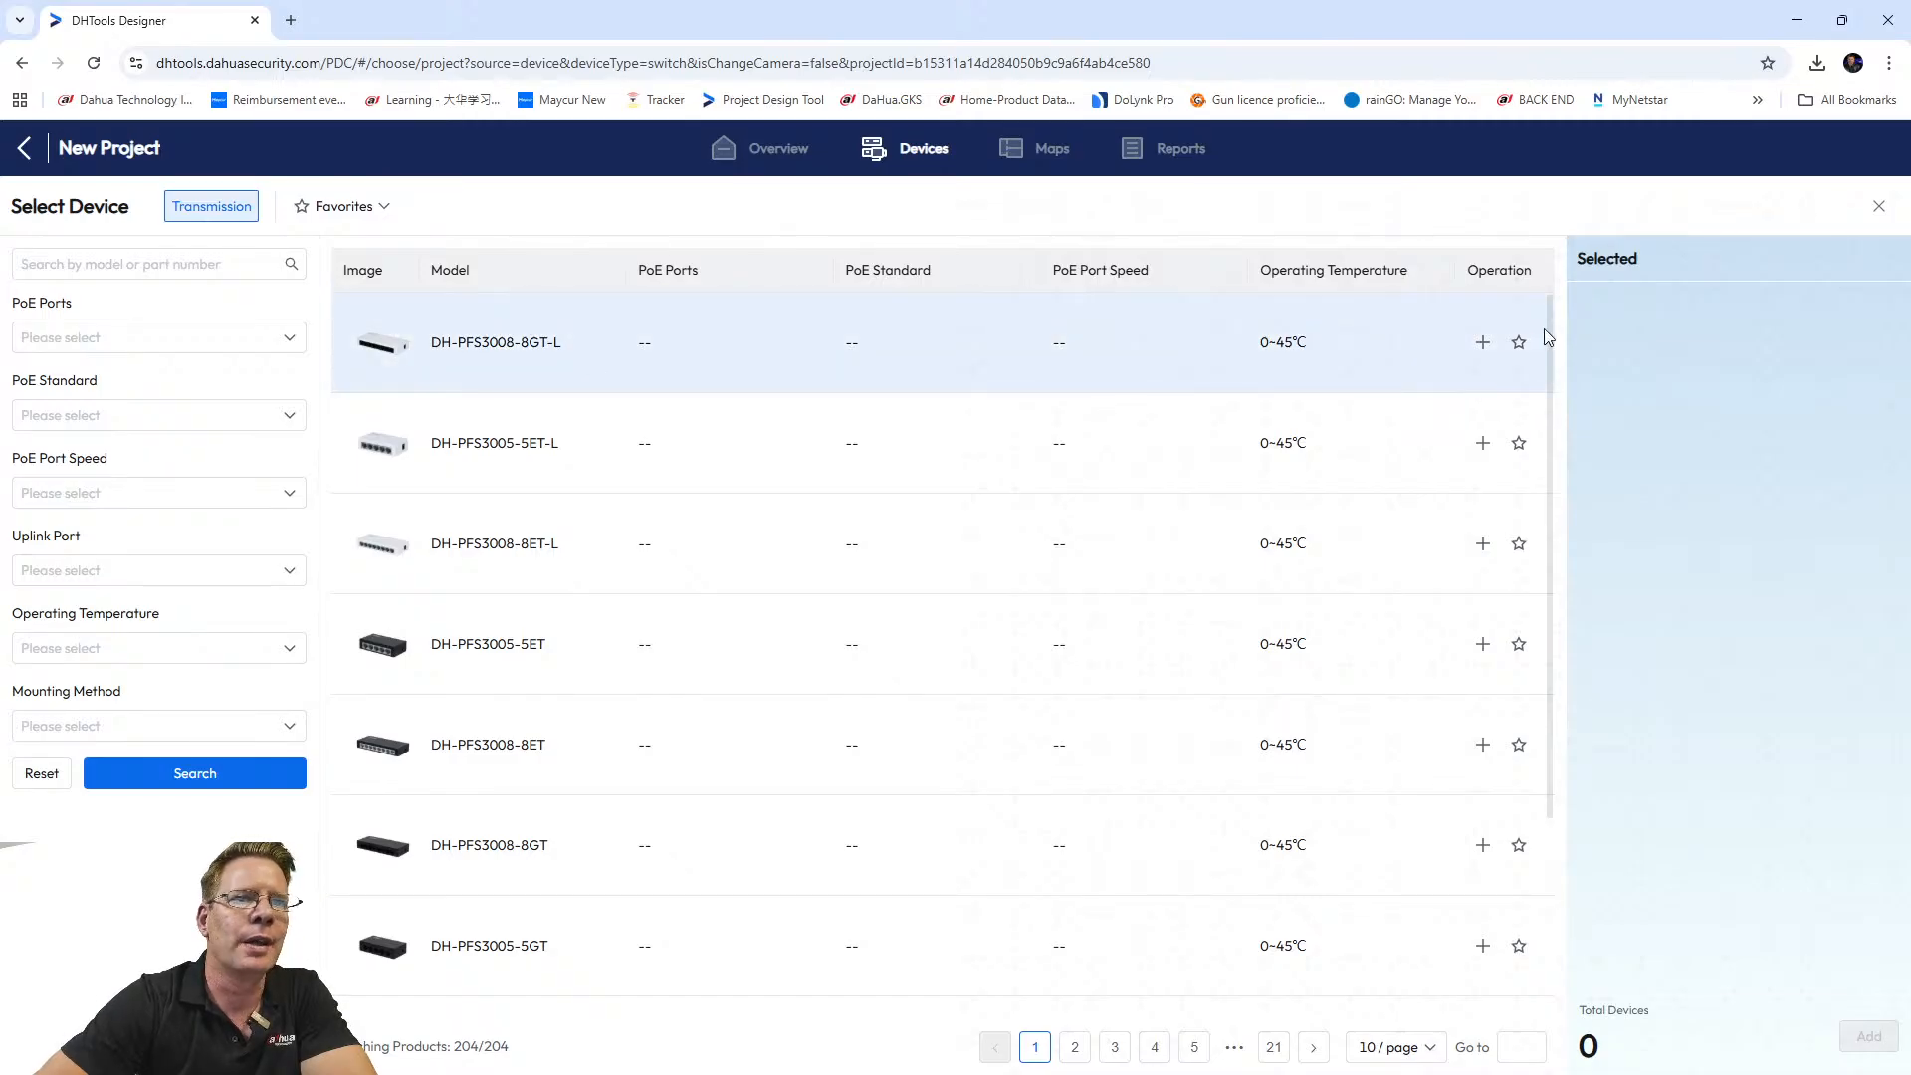
{"action": "left_click", "coordinate": [1482, 342]}
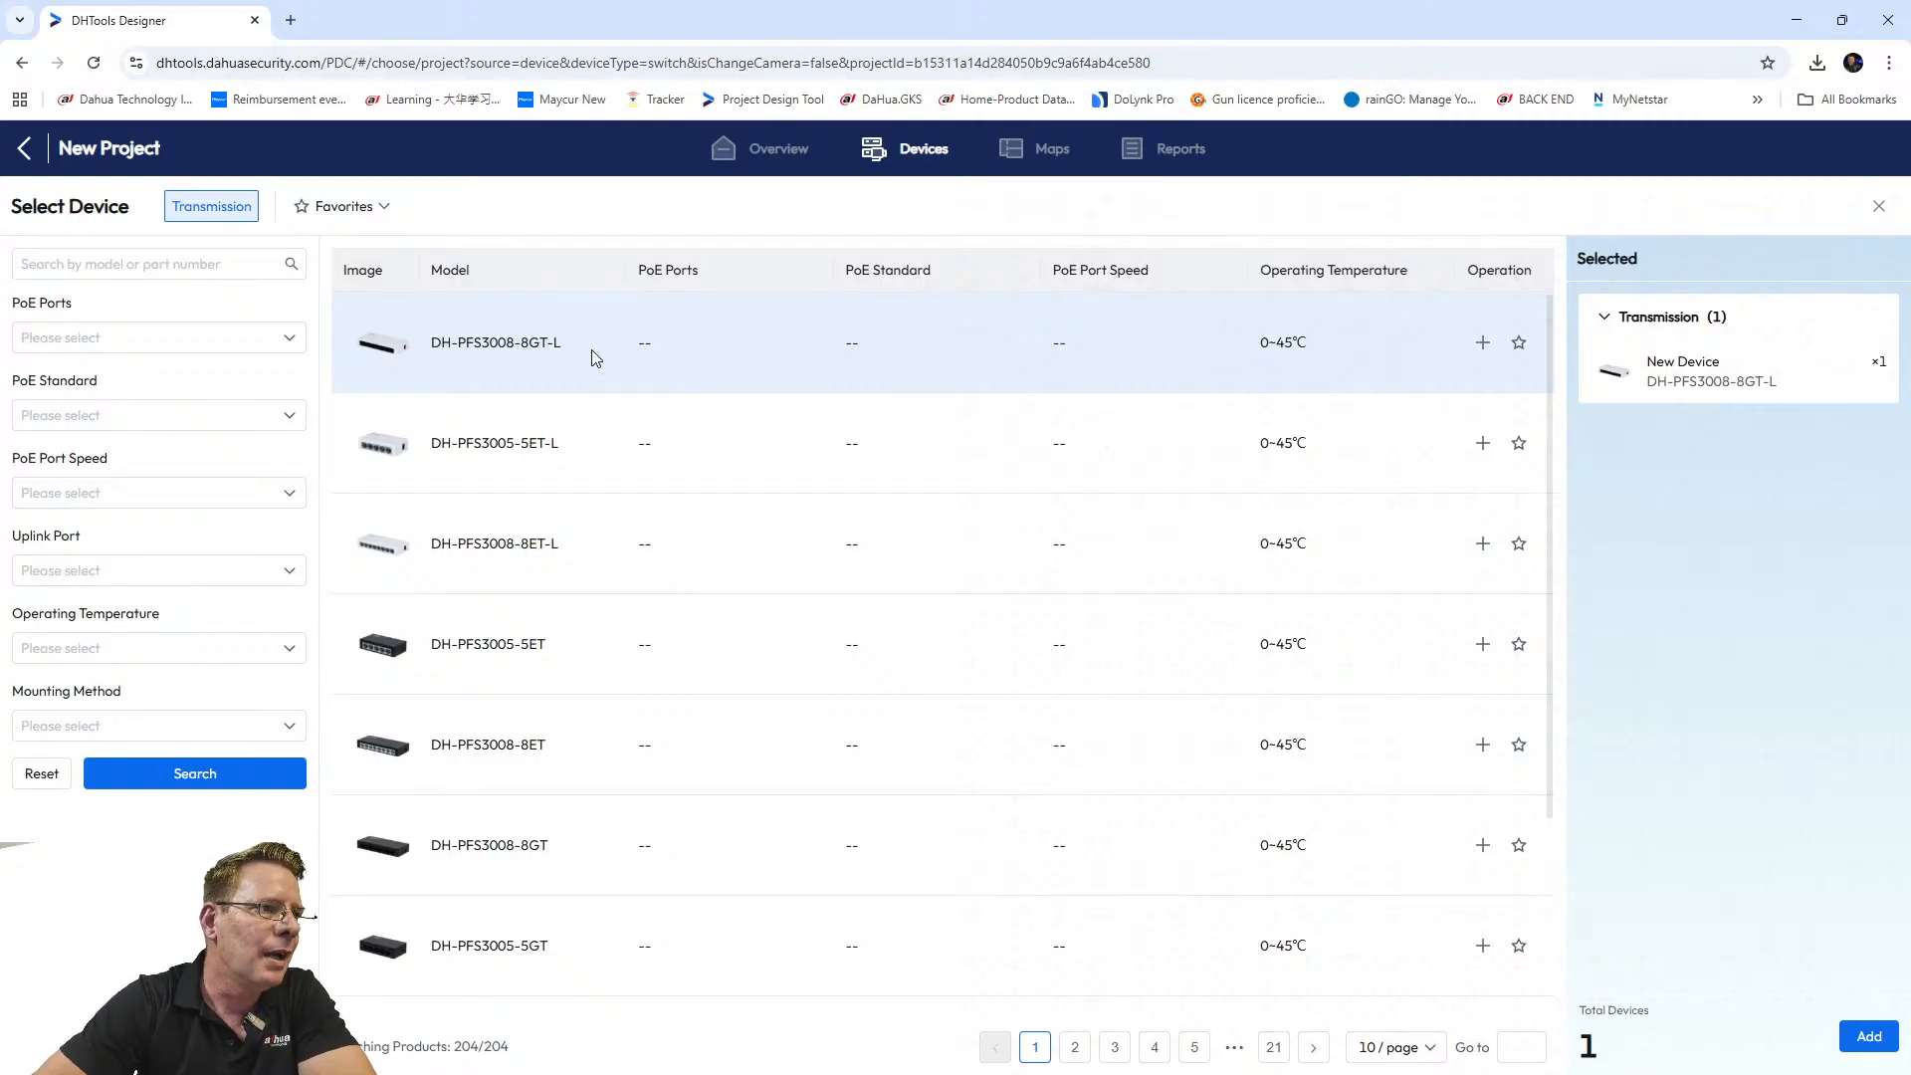
{"action": "scroll", "coordinate": [588, 487], "scroll_direction": "down", "scroll_amount": 2}
{"action": "scroll", "coordinate": [588, 493], "scroll_direction": "down", "scroll_amount": 1}
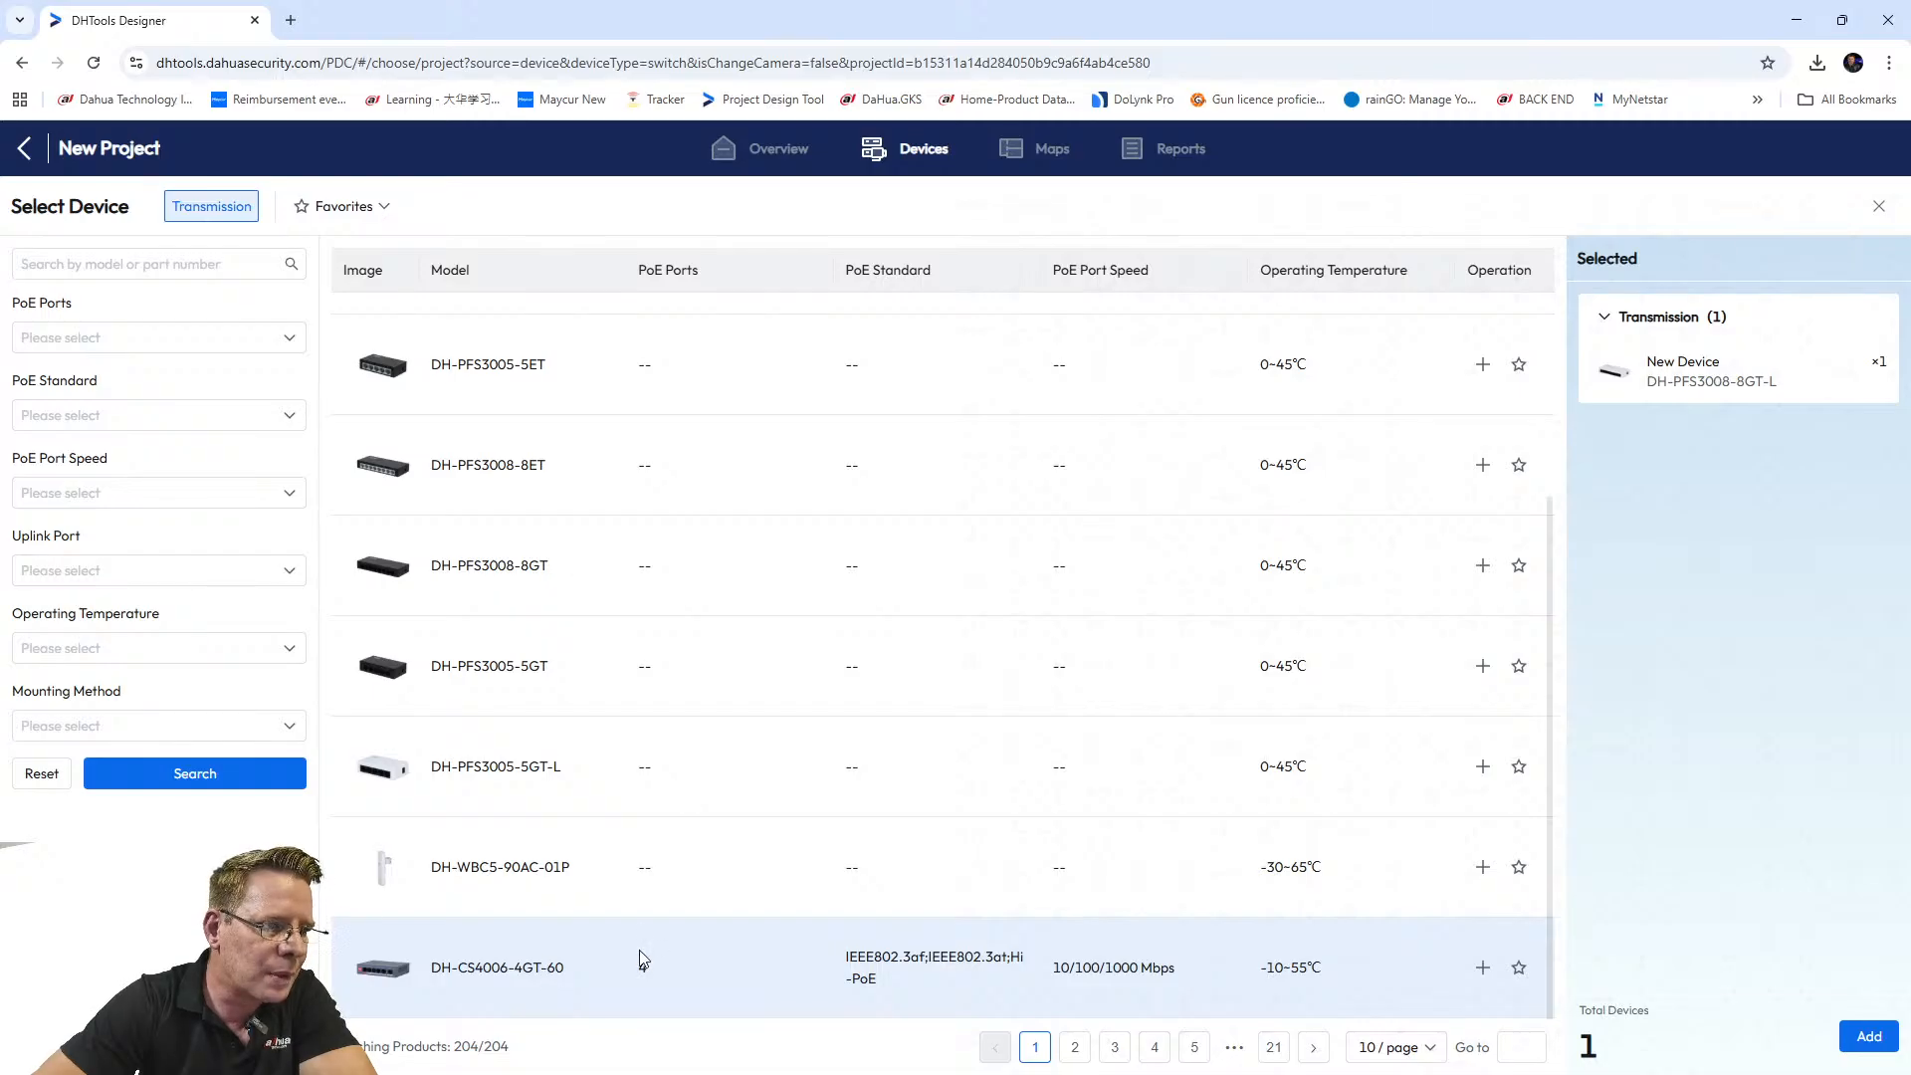
{"action": "left_click", "coordinate": [1076, 1046]}
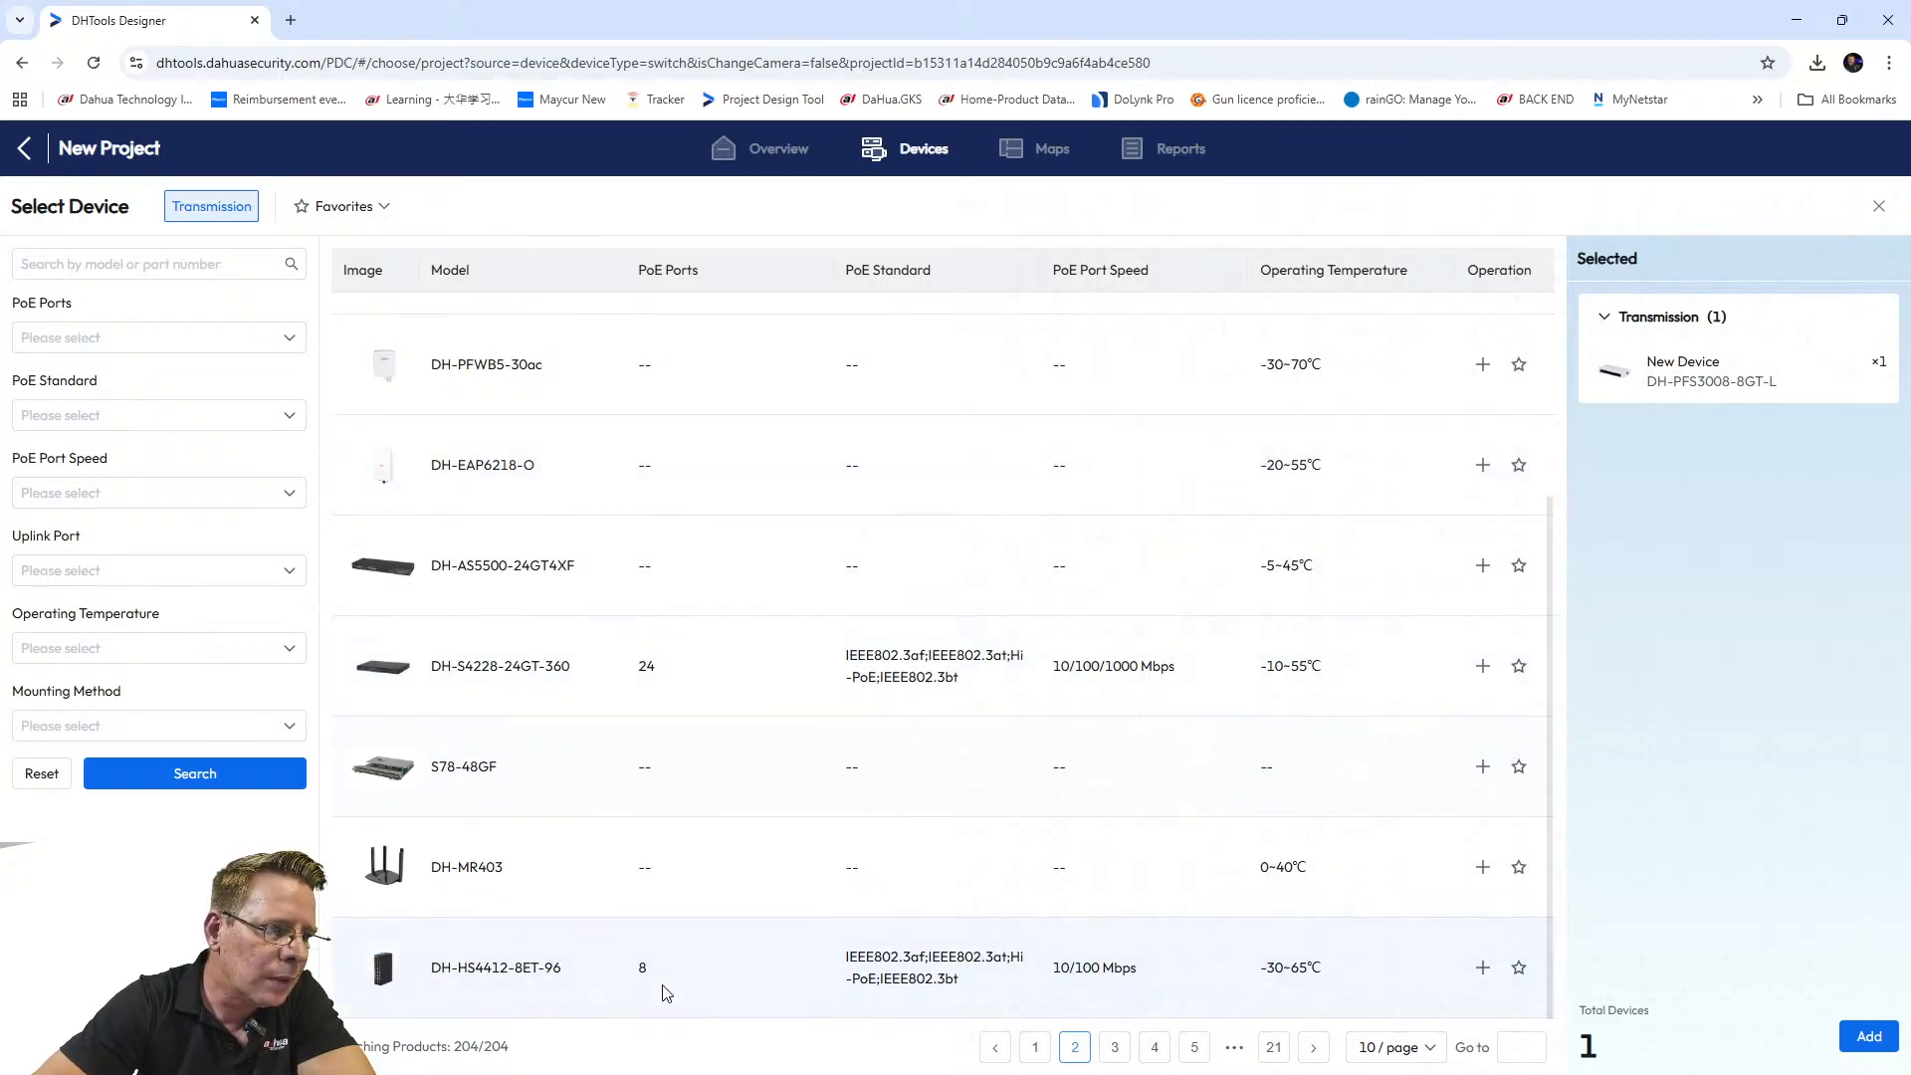
{"action": "mouse_move", "coordinate": [390, 987]}
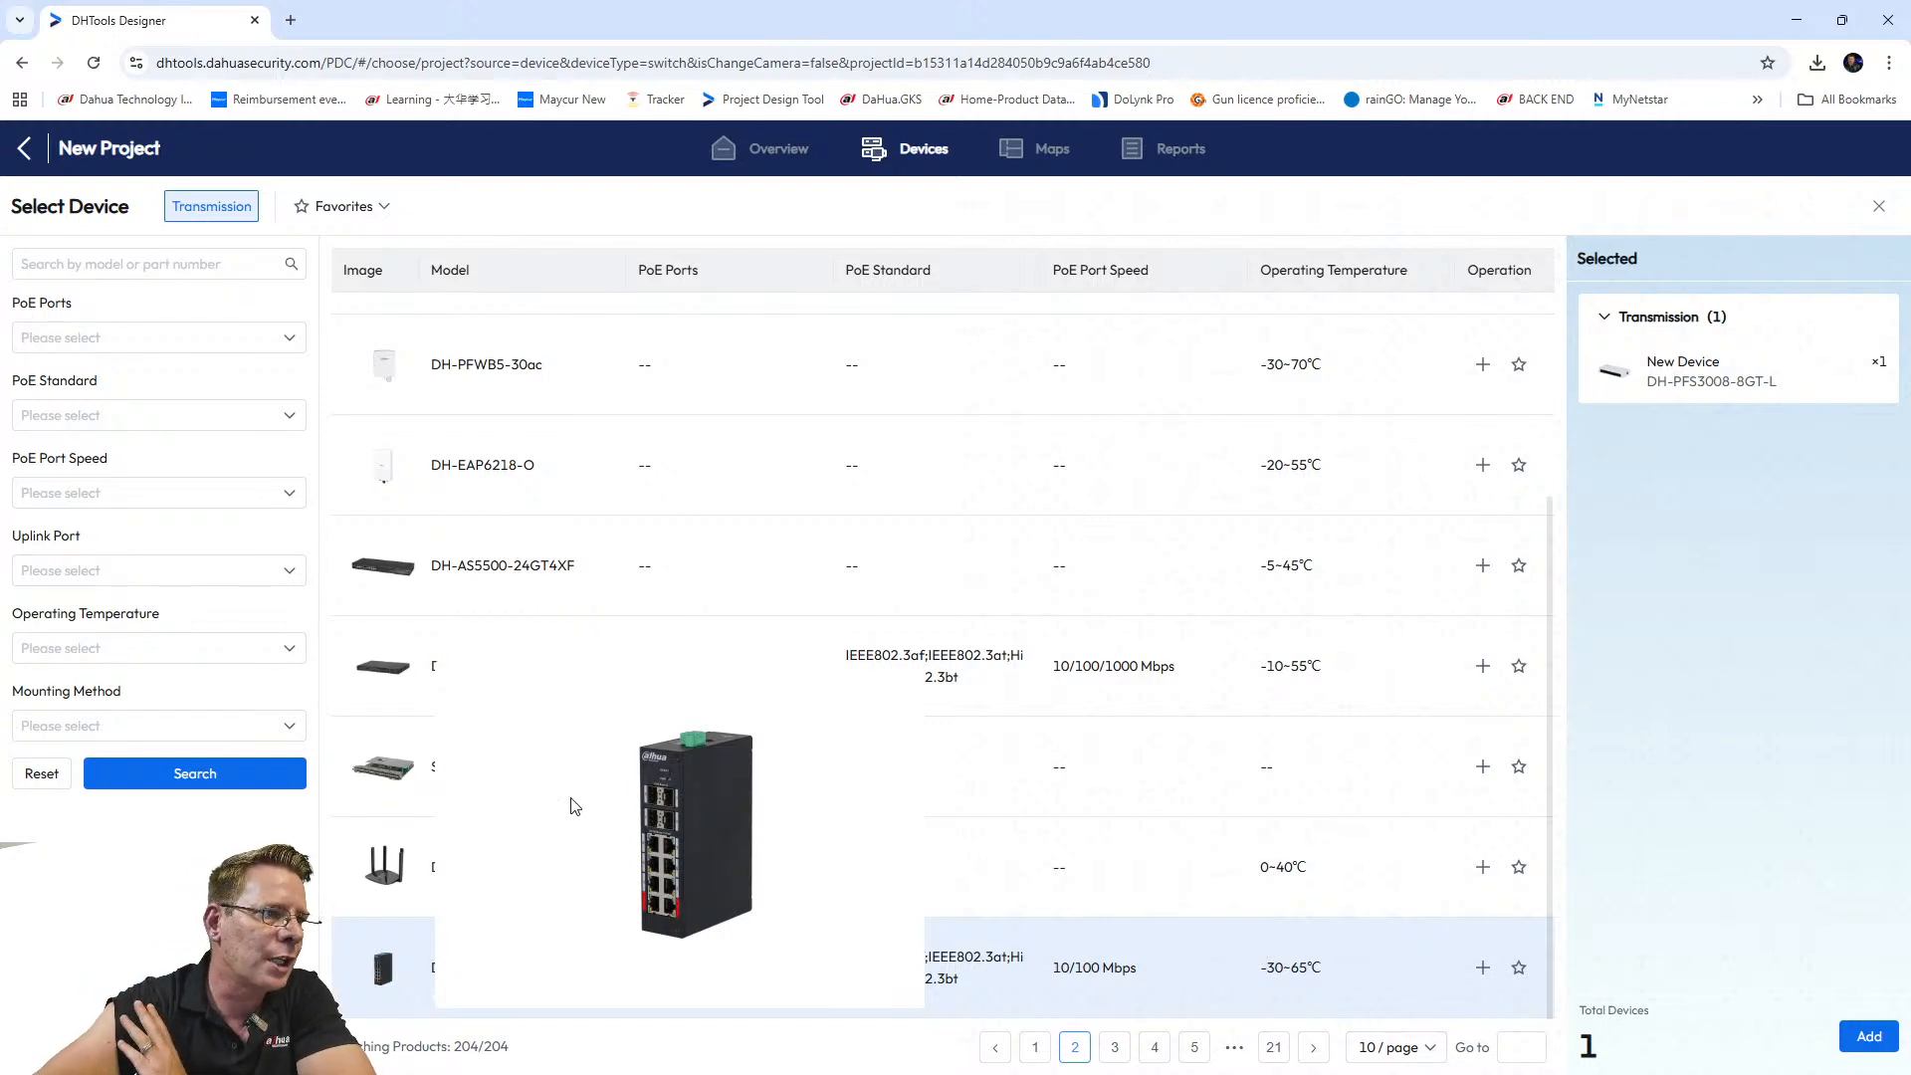
{"action": "scroll", "coordinate": [487, 689], "scroll_direction": "up", "scroll_amount": 3}
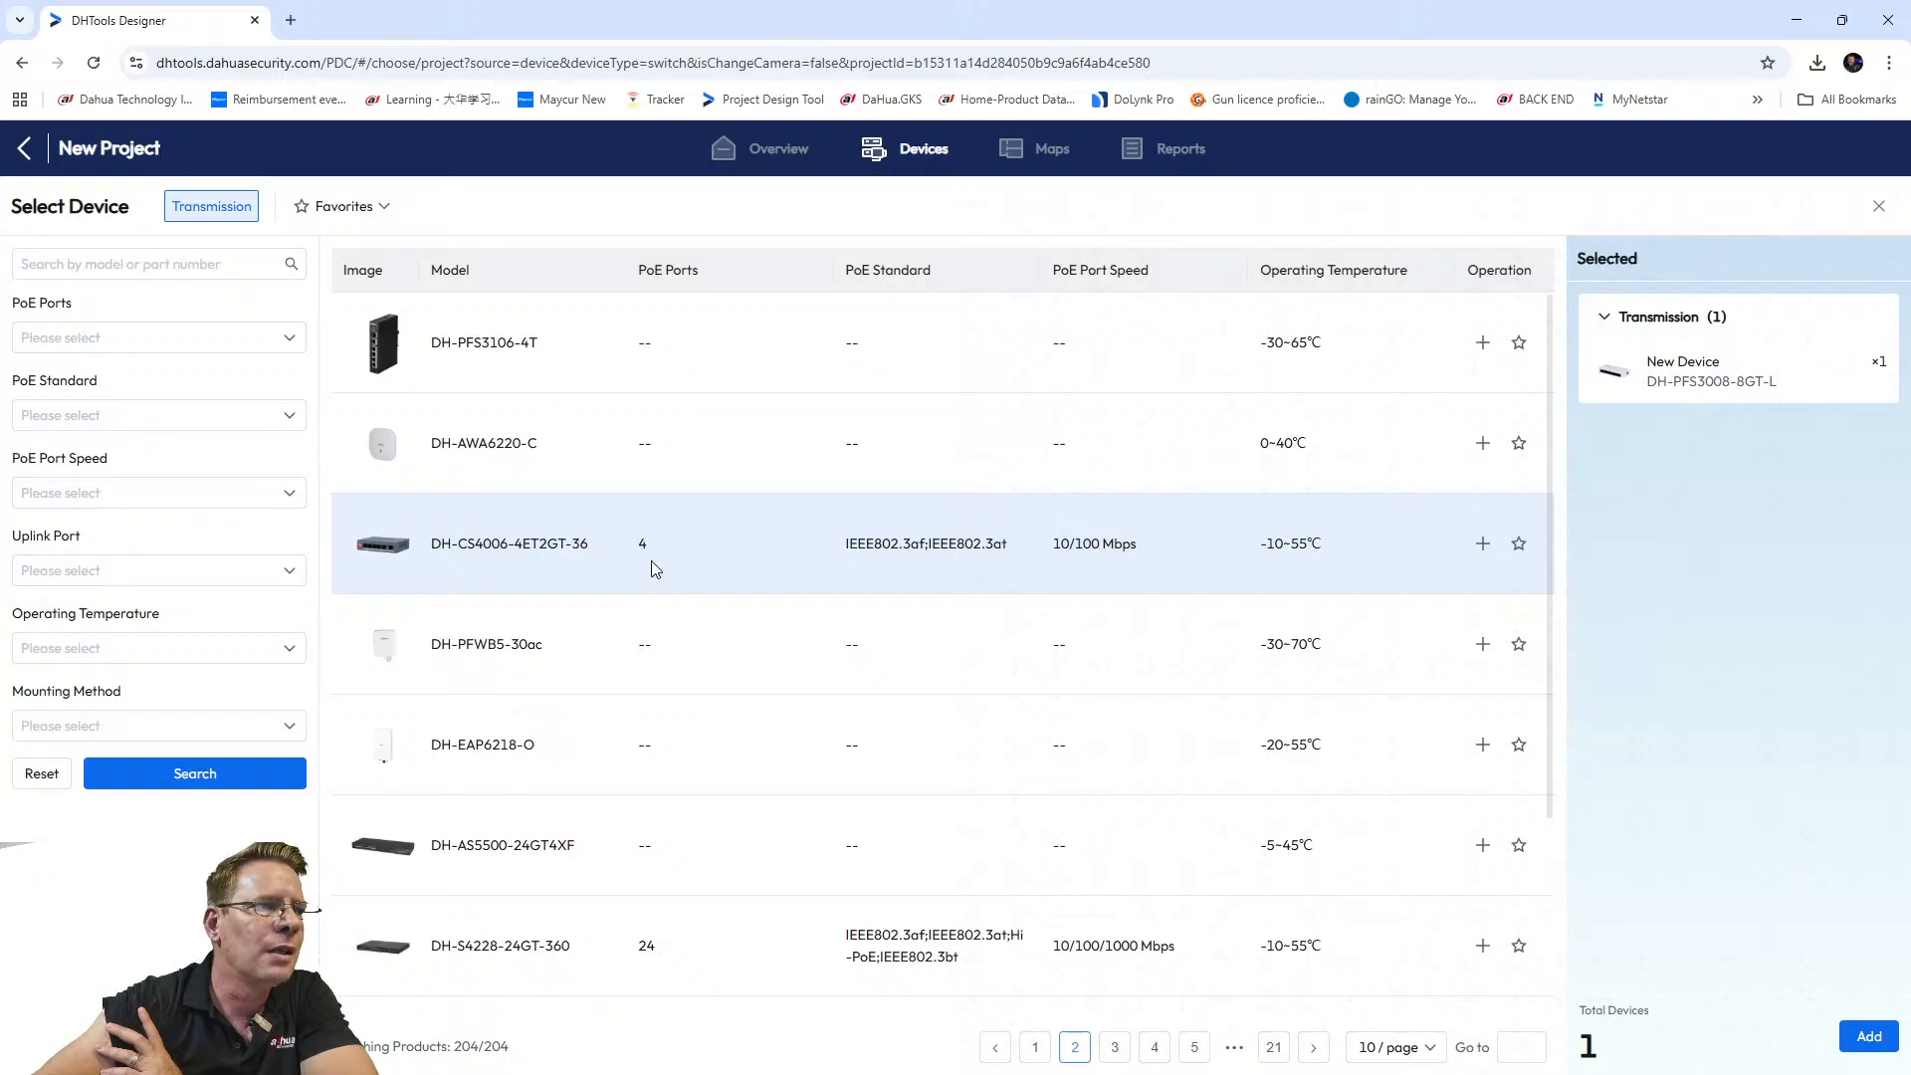
Stage DH-CS4006-4ET2GT-36 with quantity 2 and add it with the DH-PFS3008-8GT-L.
{"action": "left_click", "coordinate": [1482, 543]}
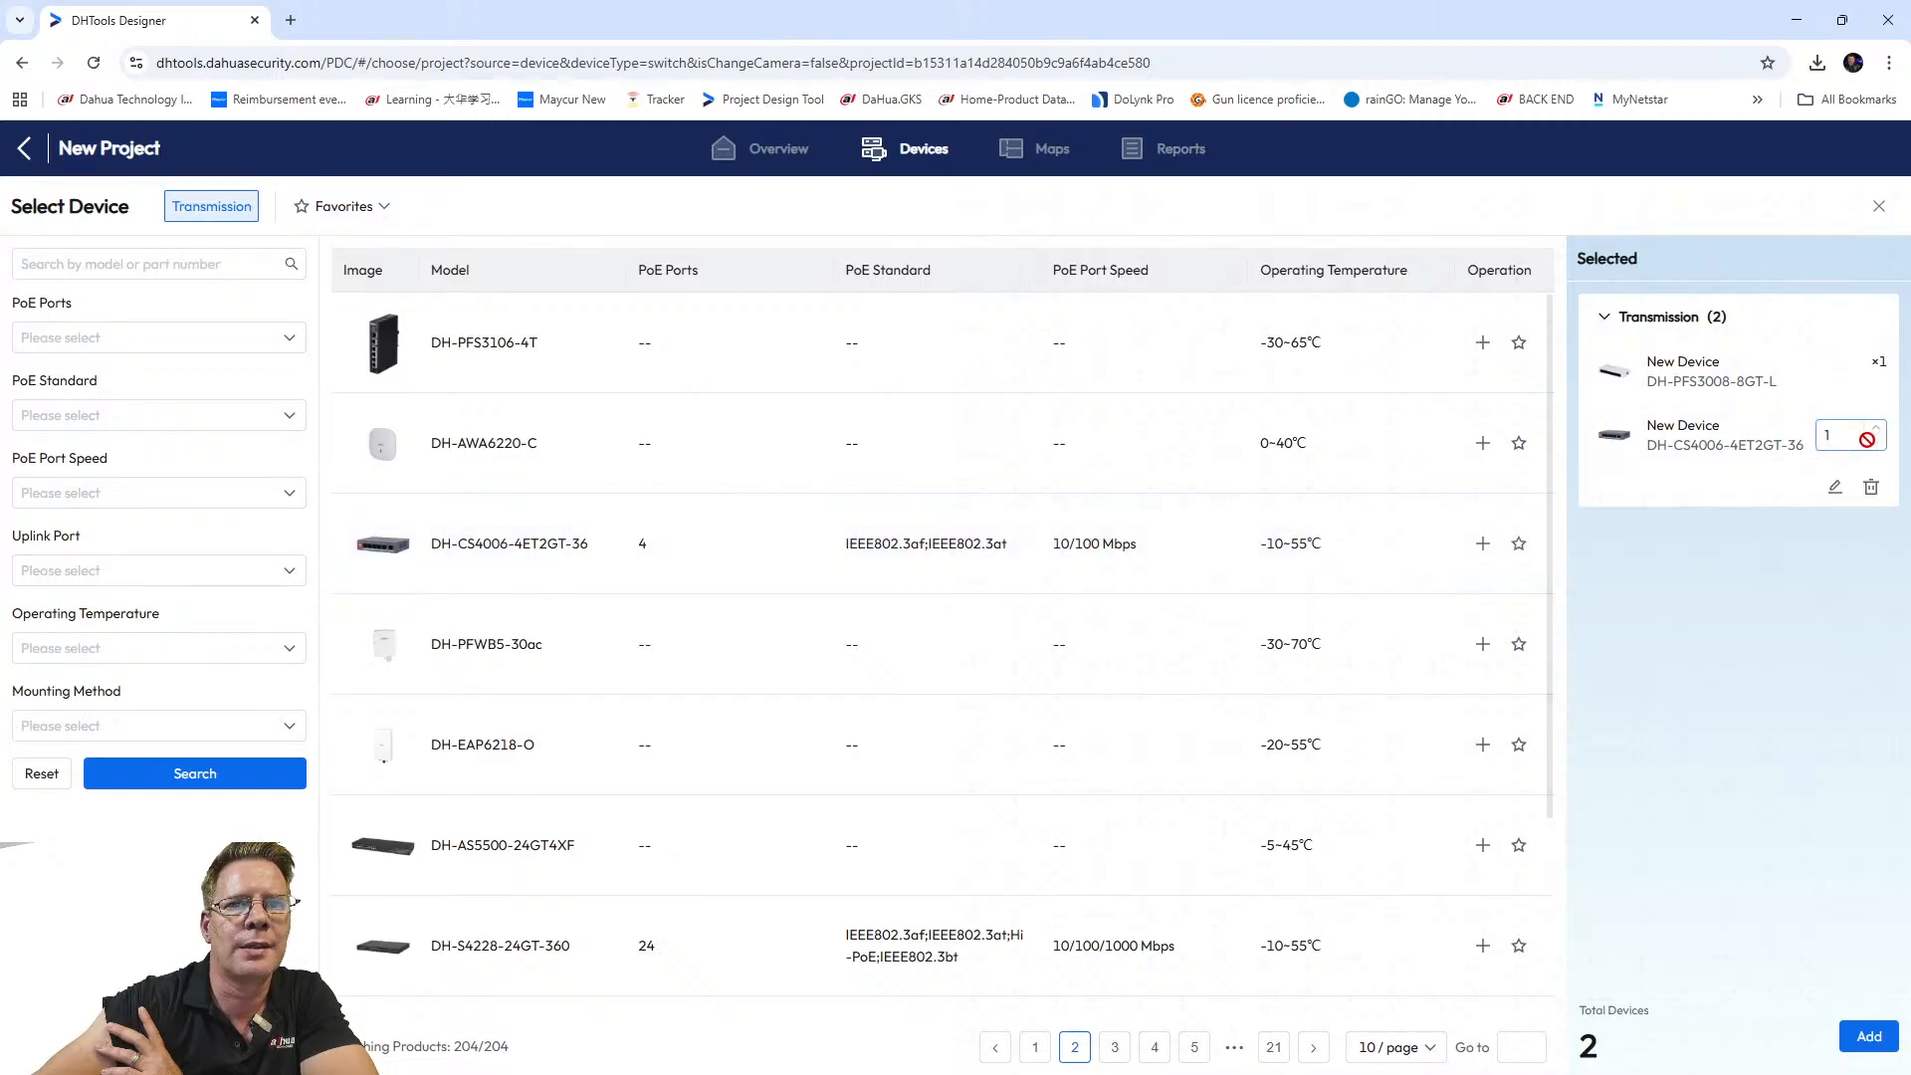
{"action": "left_click", "coordinate": [1827, 434]}
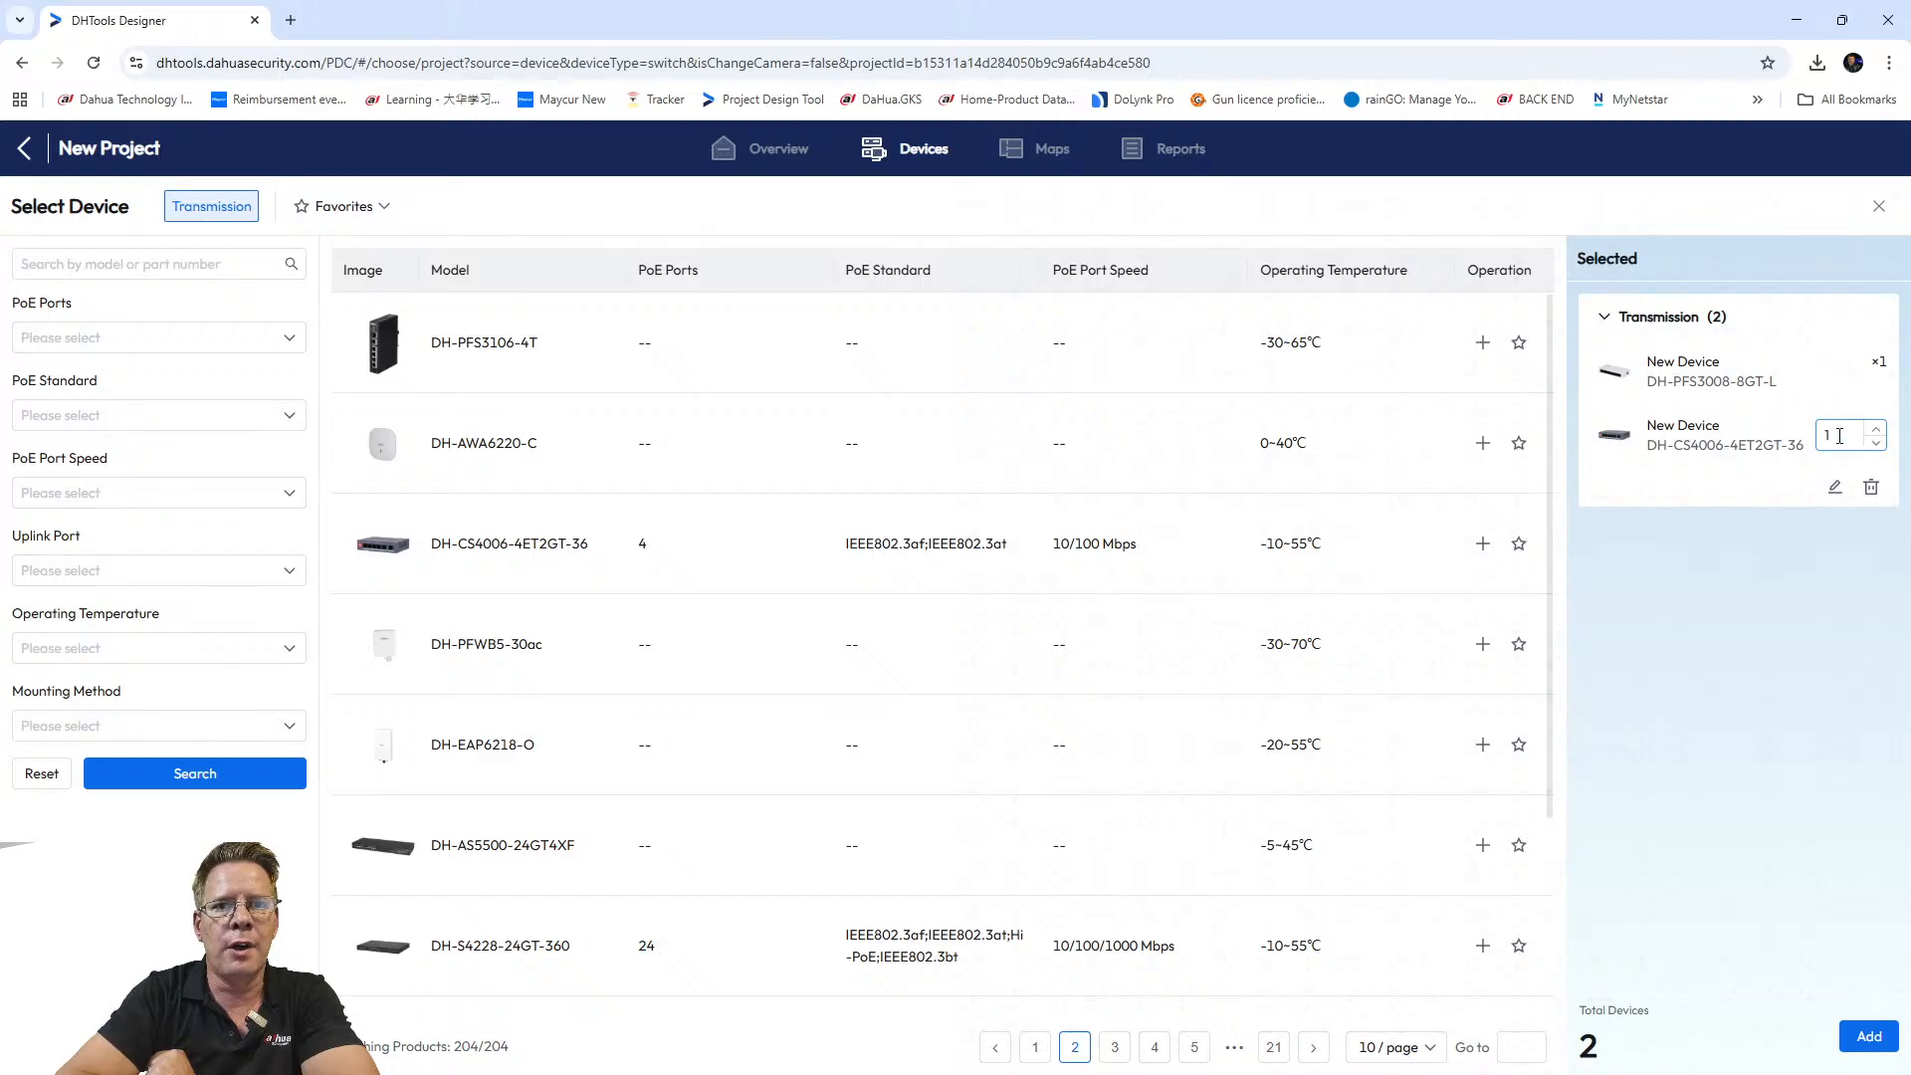
{"action": "double_click", "coordinate": [1837, 435]}
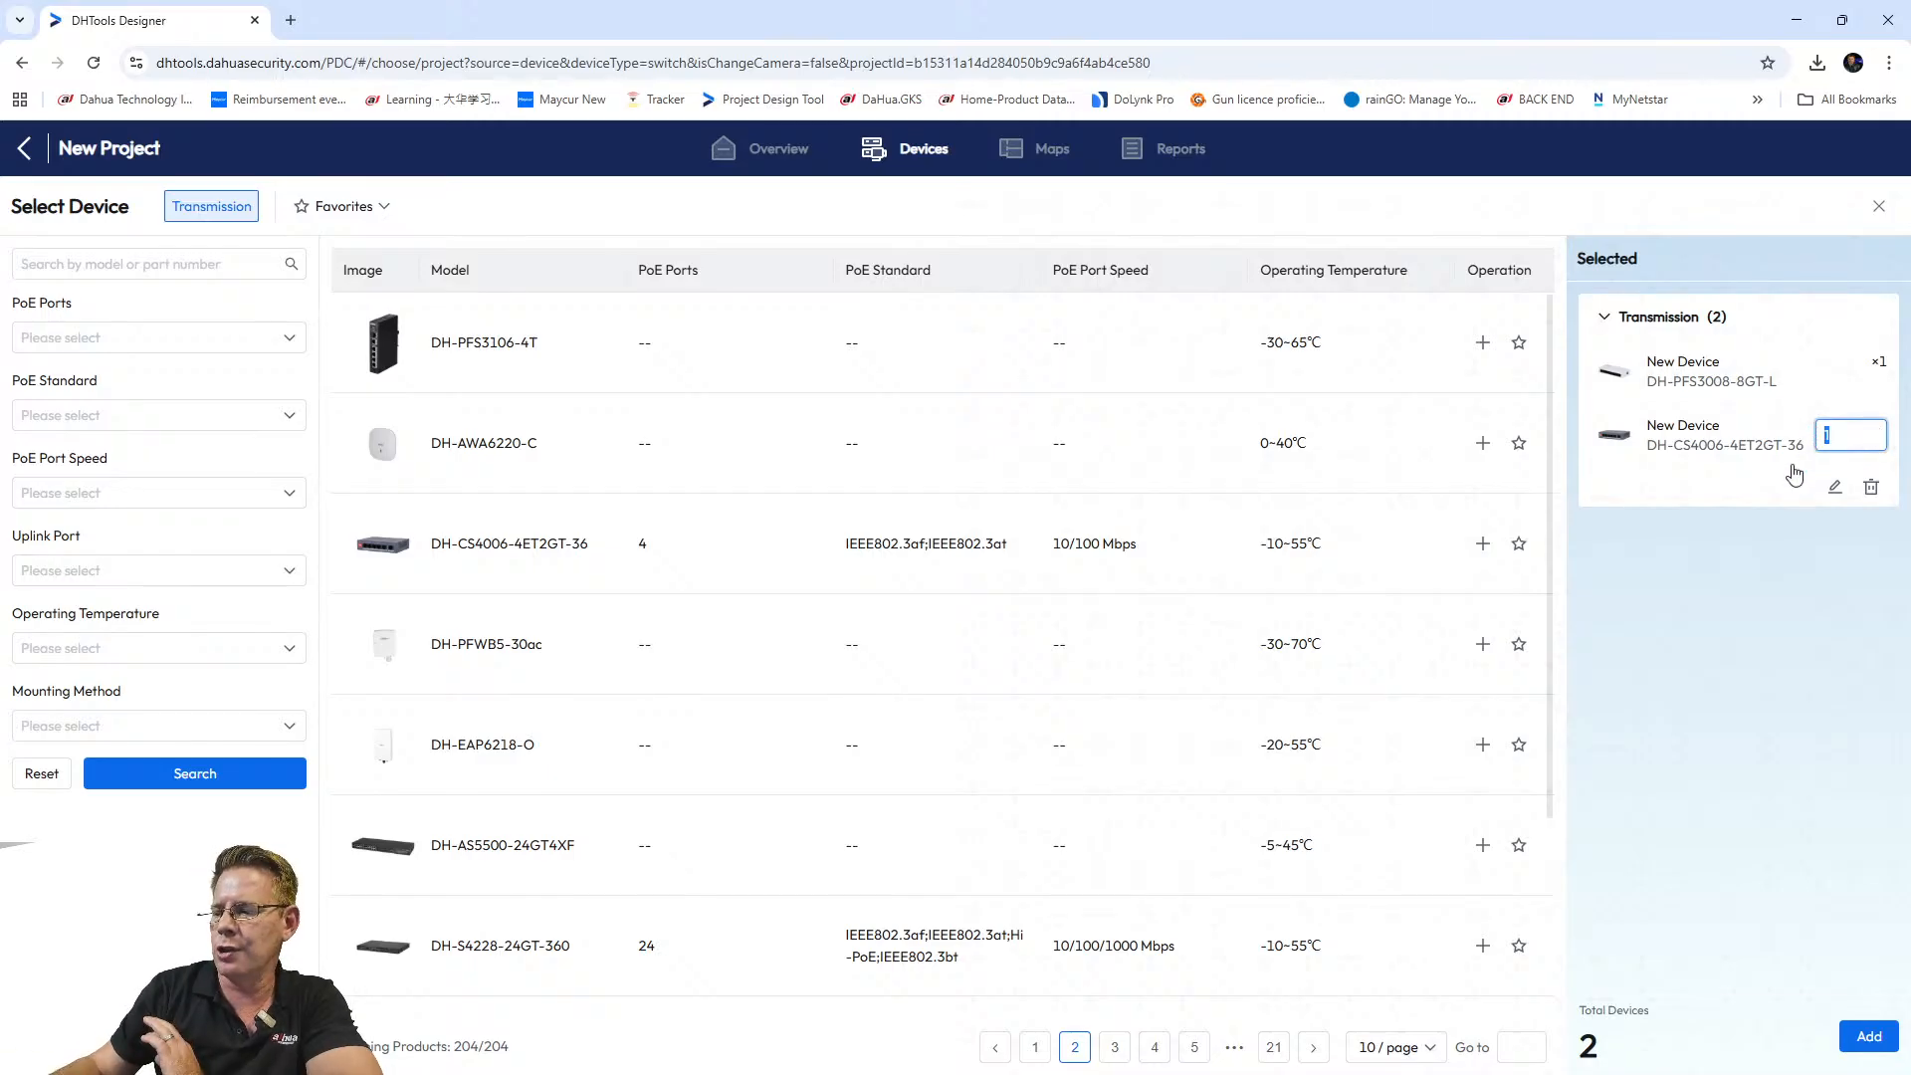
{"action": "type", "text": "2"}
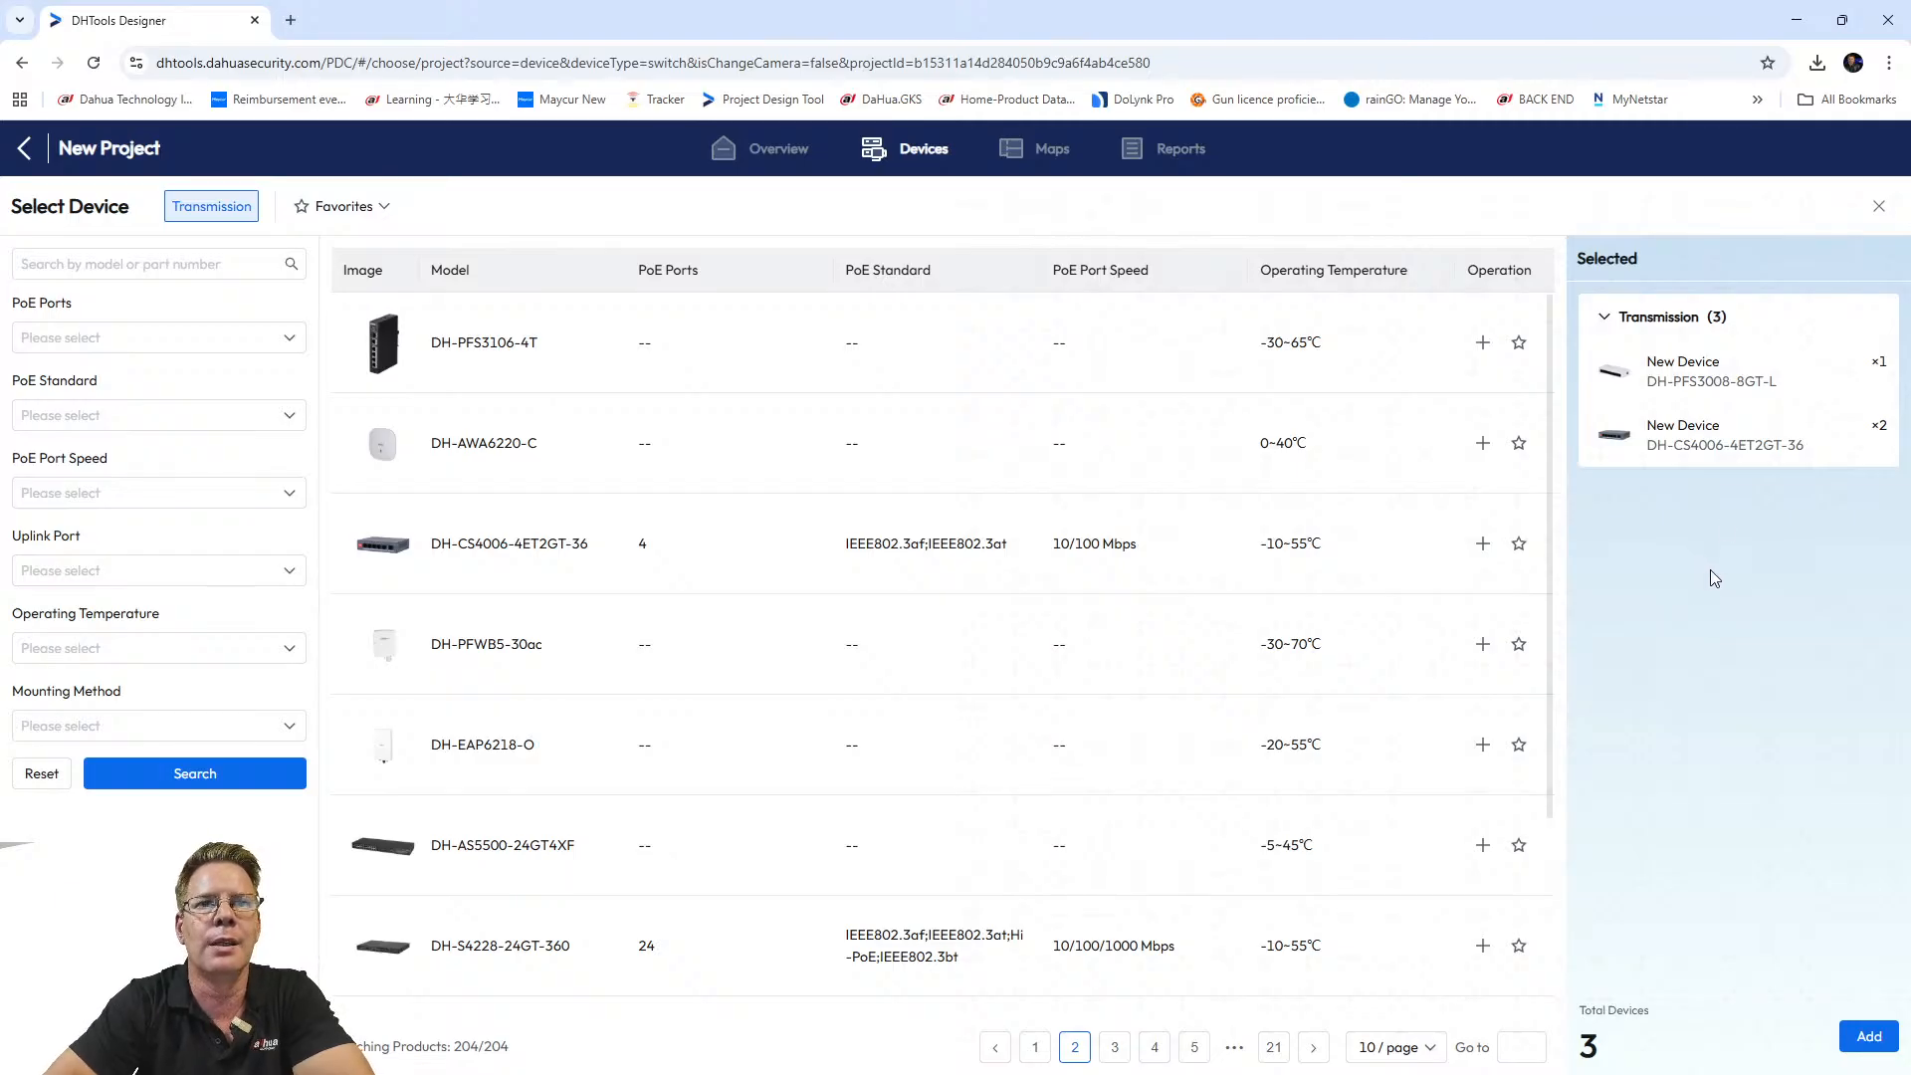
{"action": "mouse_move", "coordinate": [1736, 435]}
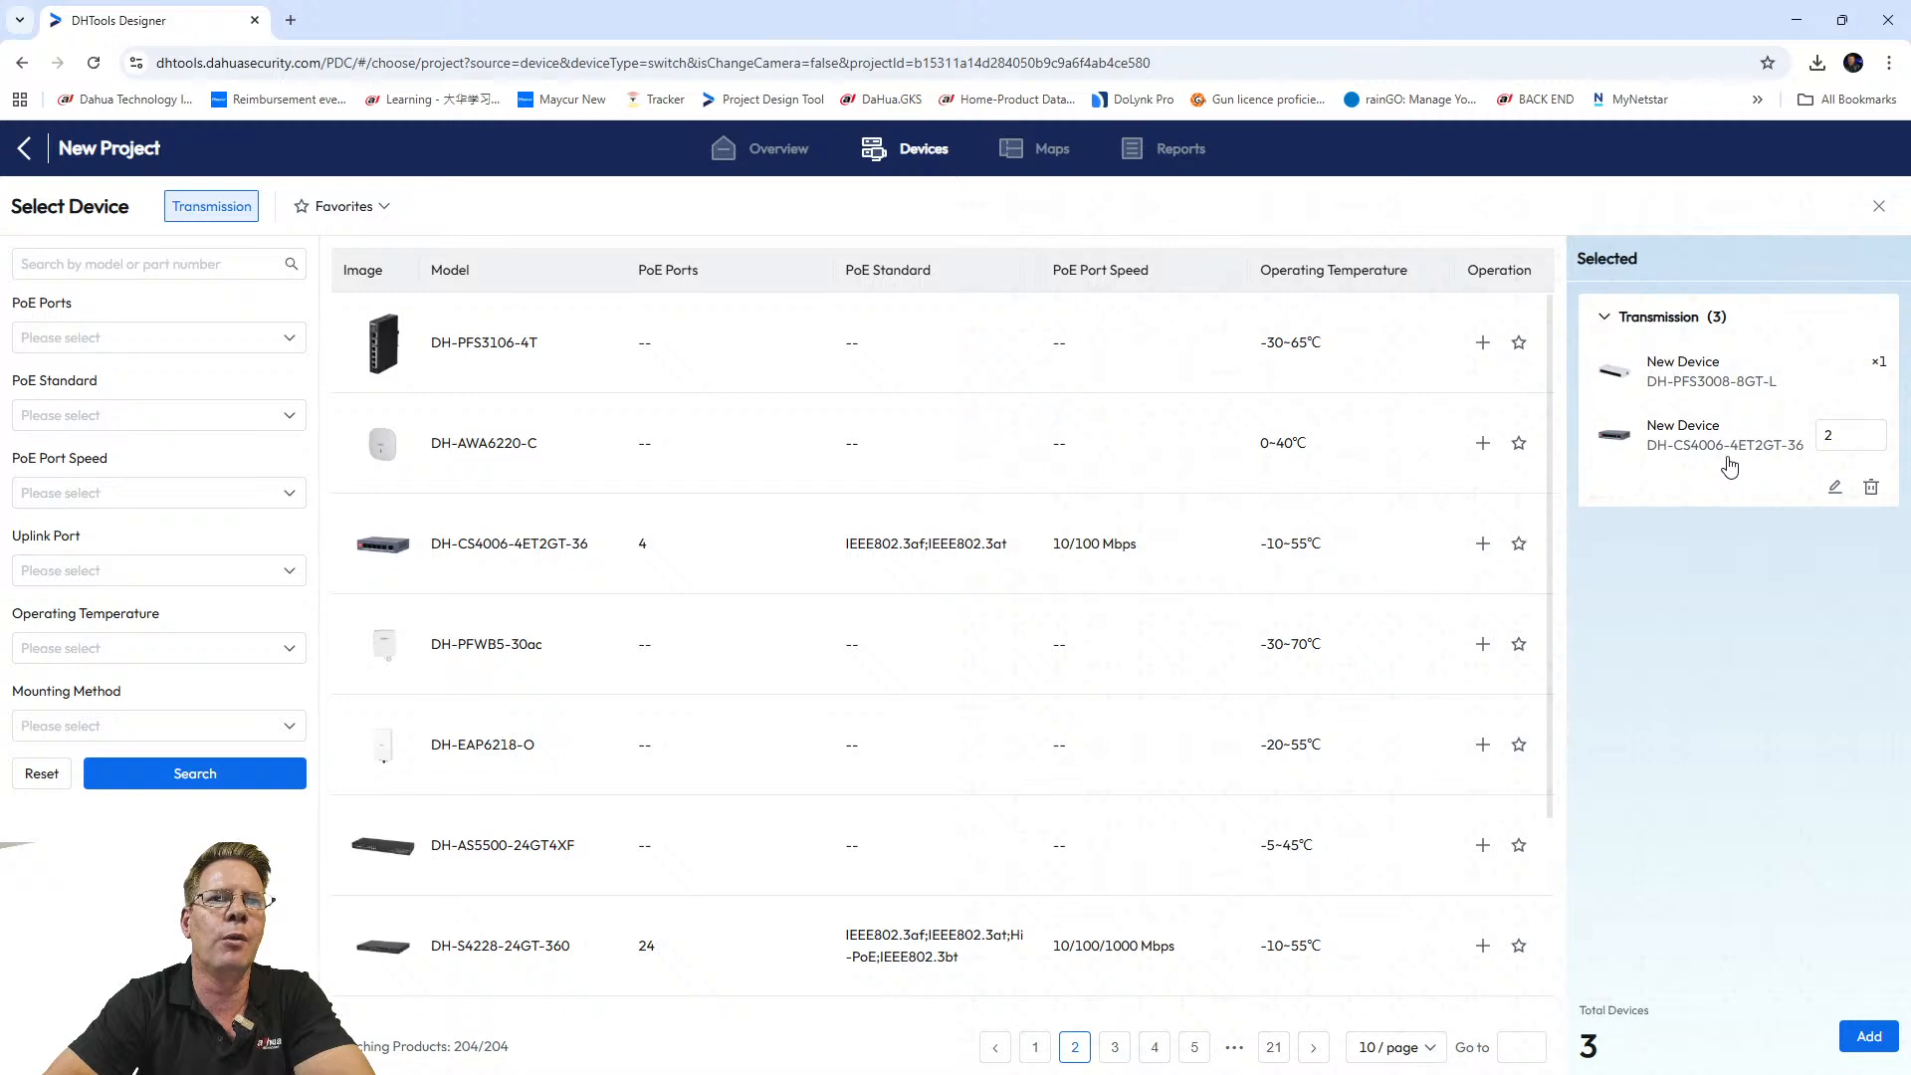
{"action": "mouse_move", "coordinate": [1775, 372]}
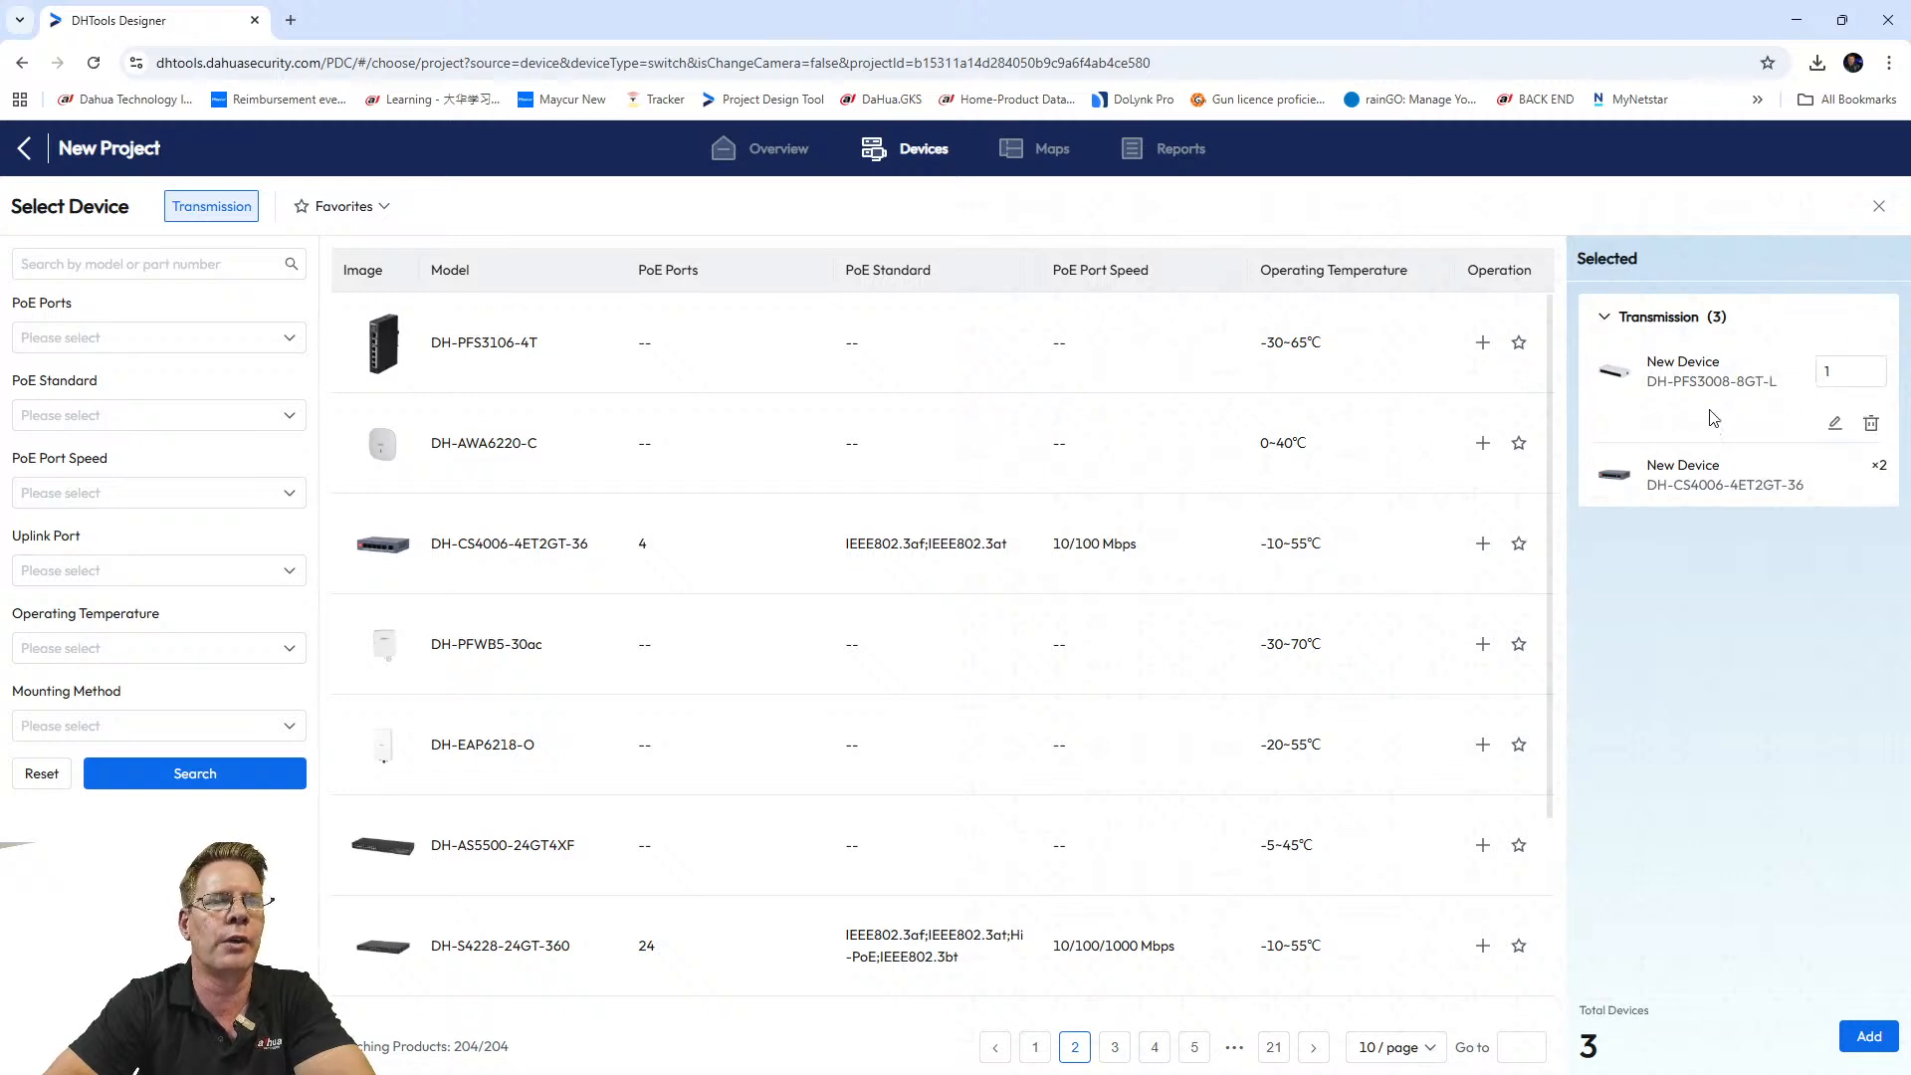
{"action": "mouse_move", "coordinate": [1714, 468]}
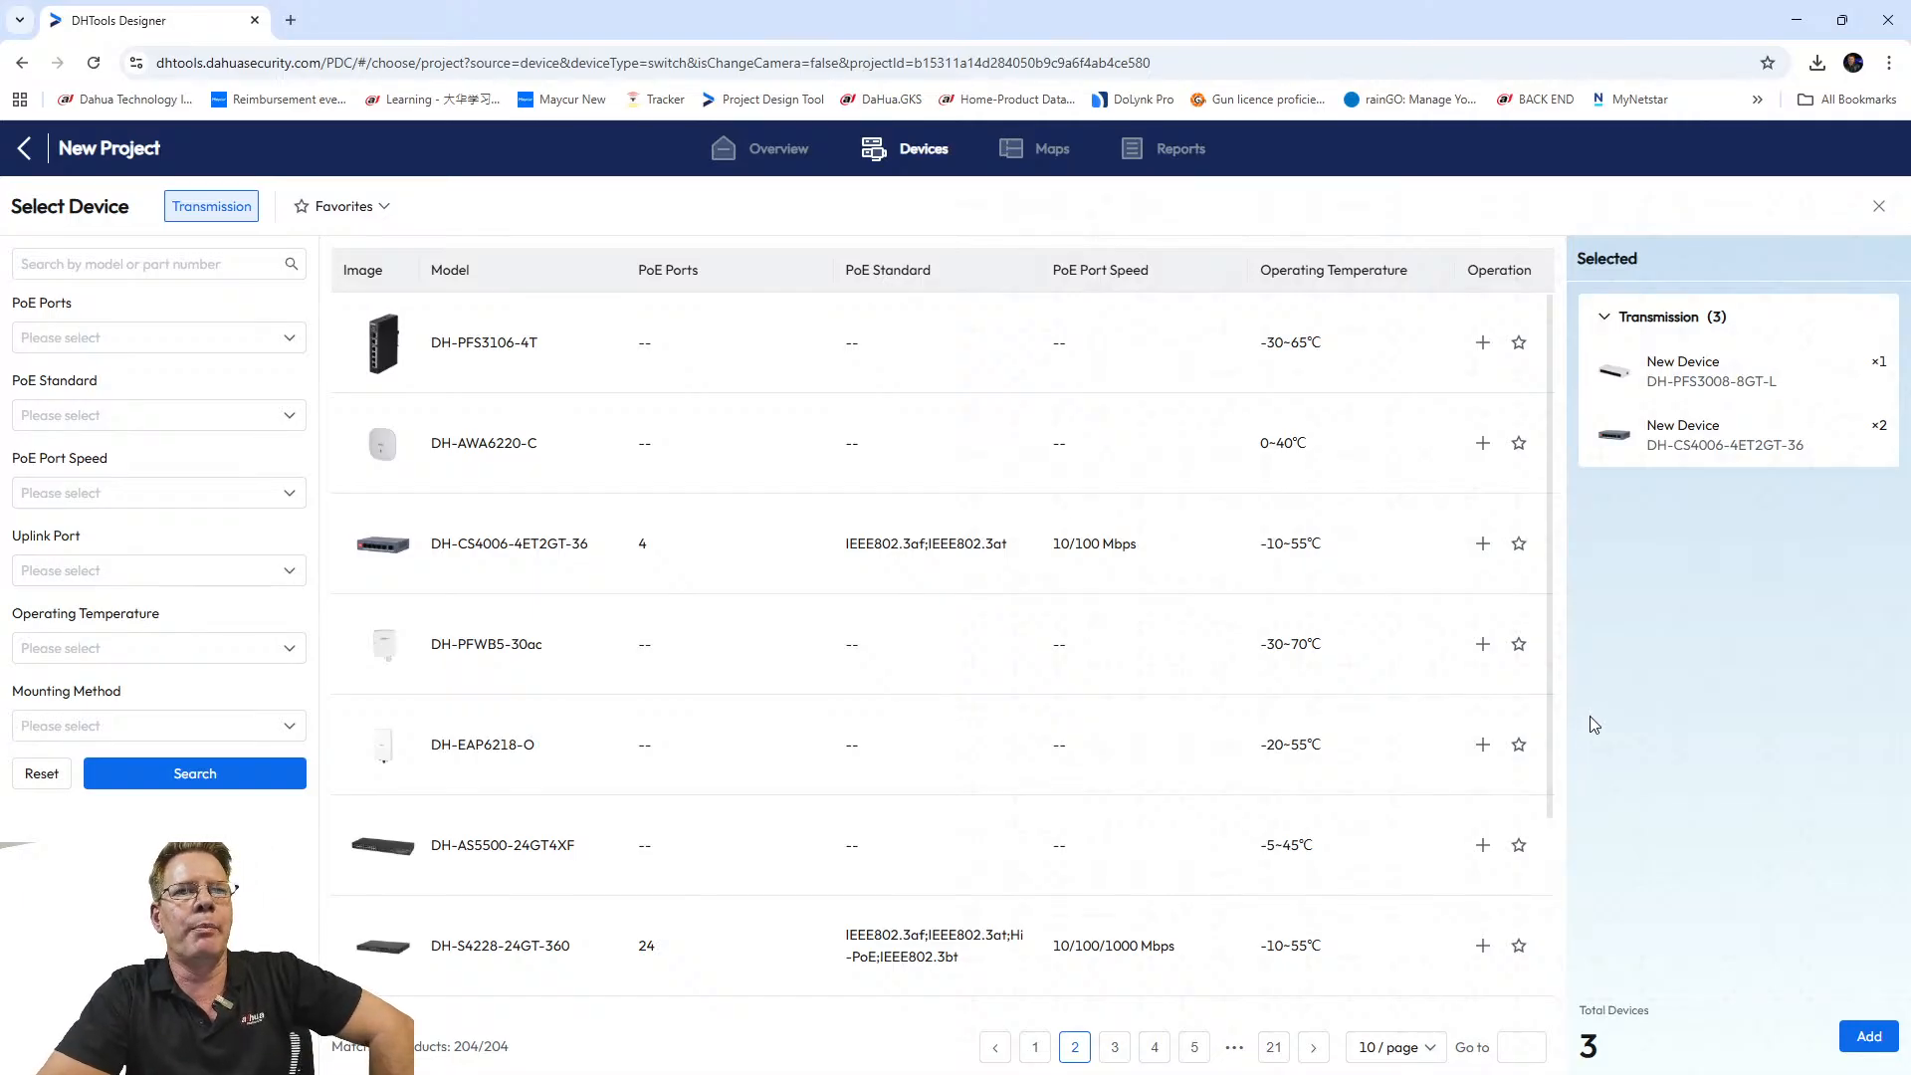
{"action": "mouse_move", "coordinate": [1622, 438]}
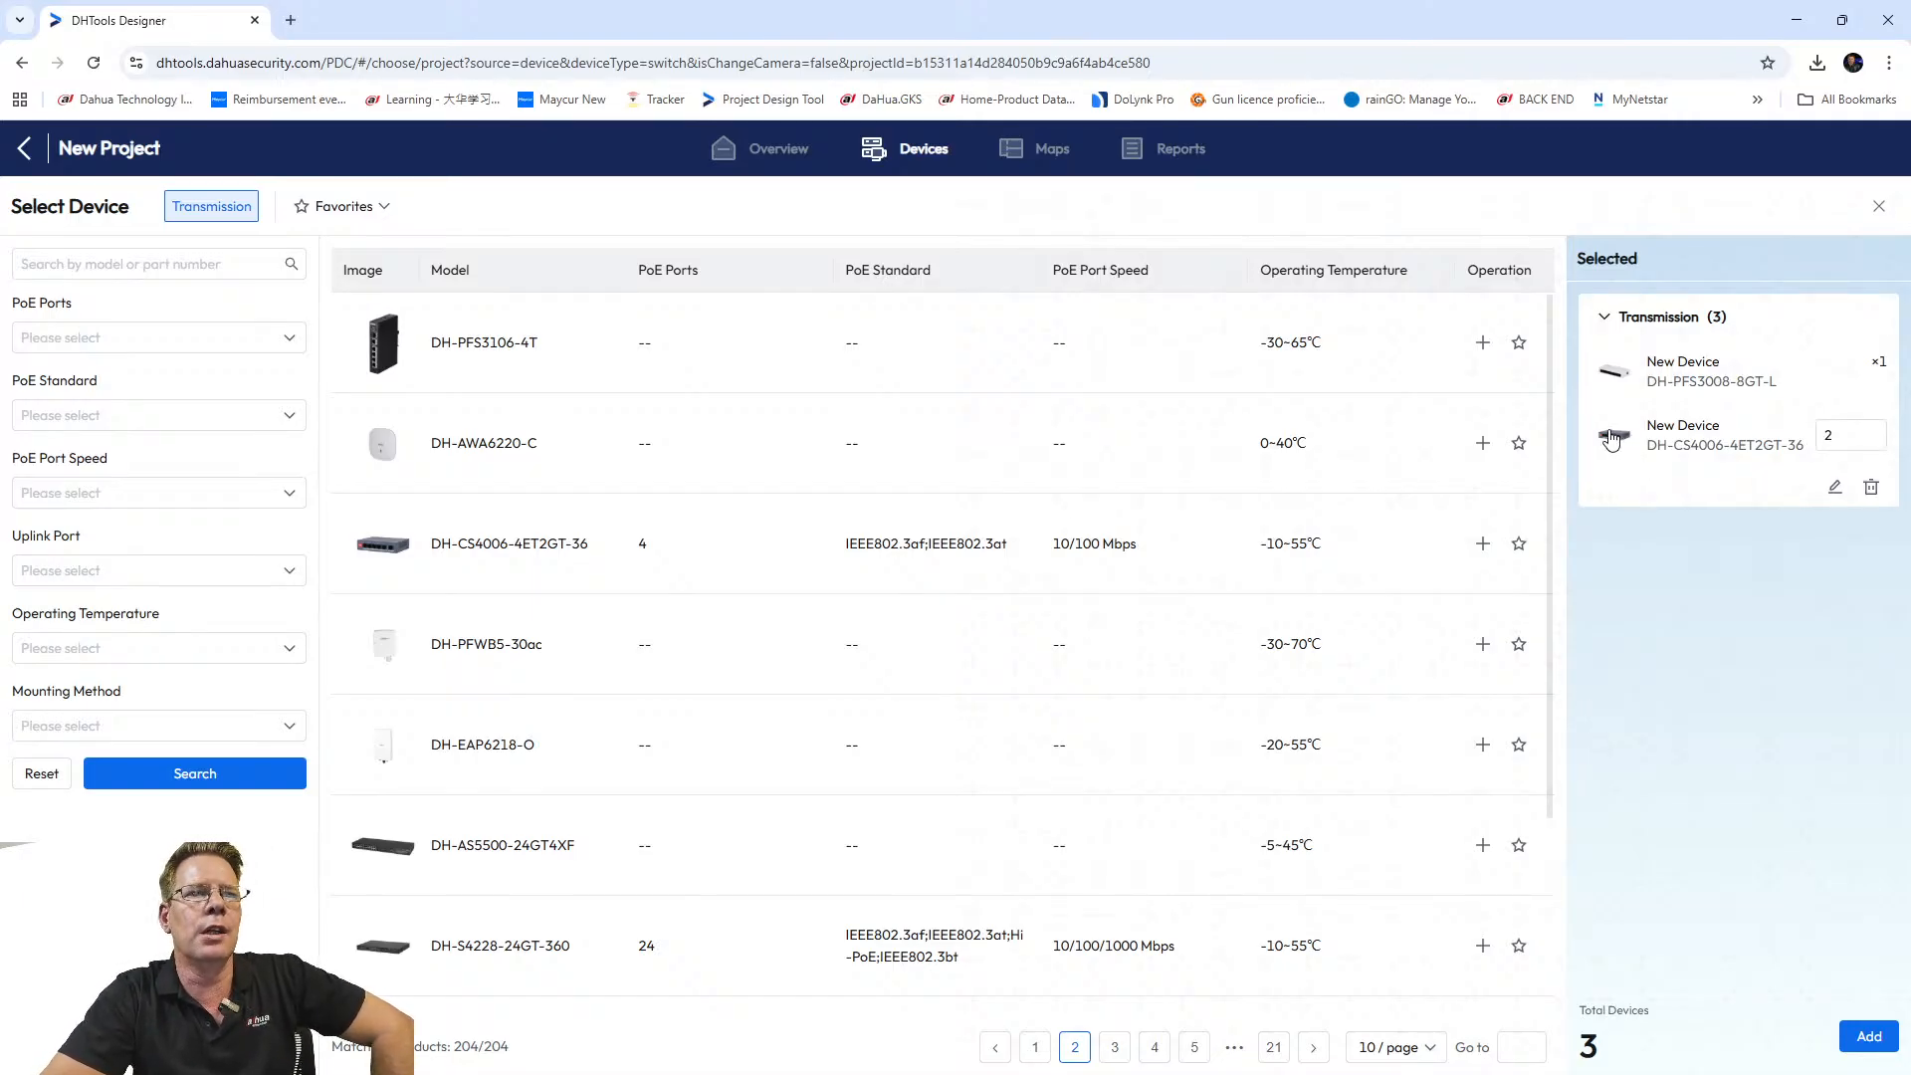
{"action": "mouse_move", "coordinate": [1681, 383]}
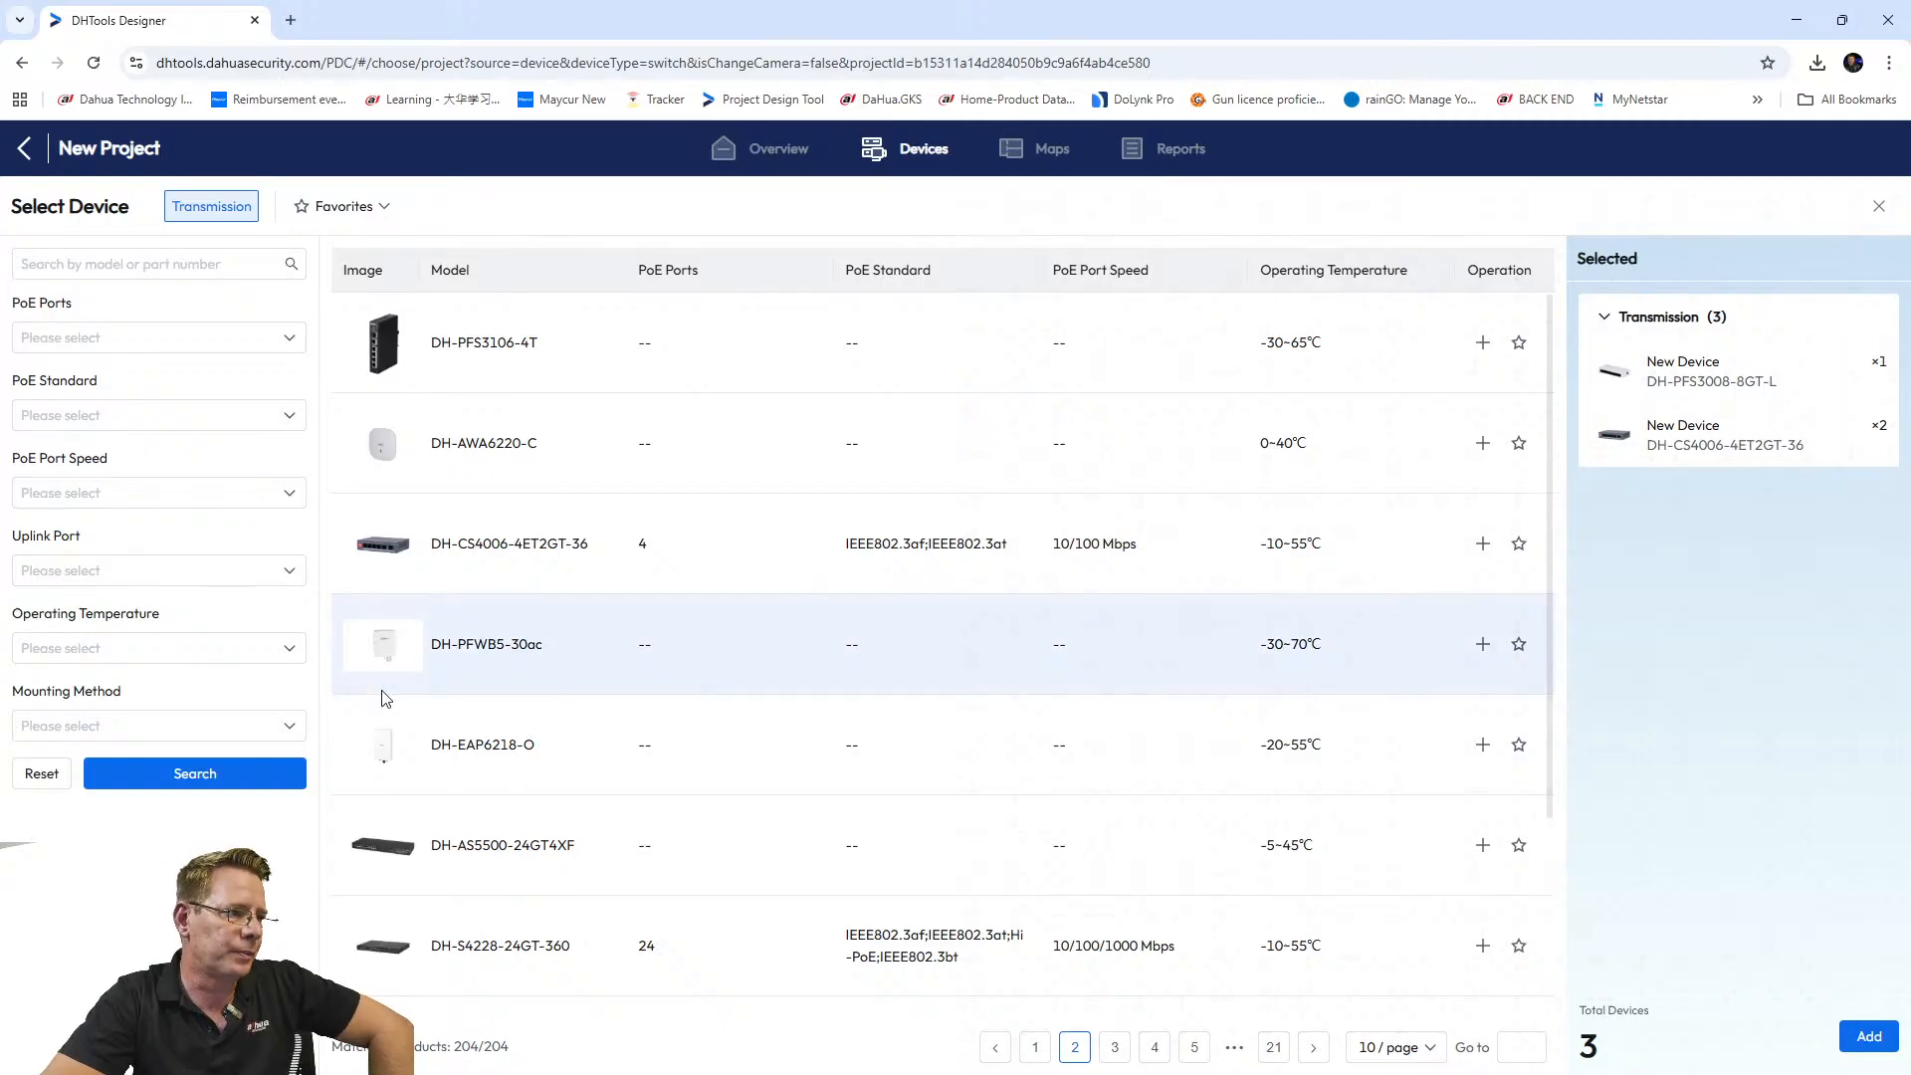
{"action": "left_click", "coordinate": [1871, 1041]}
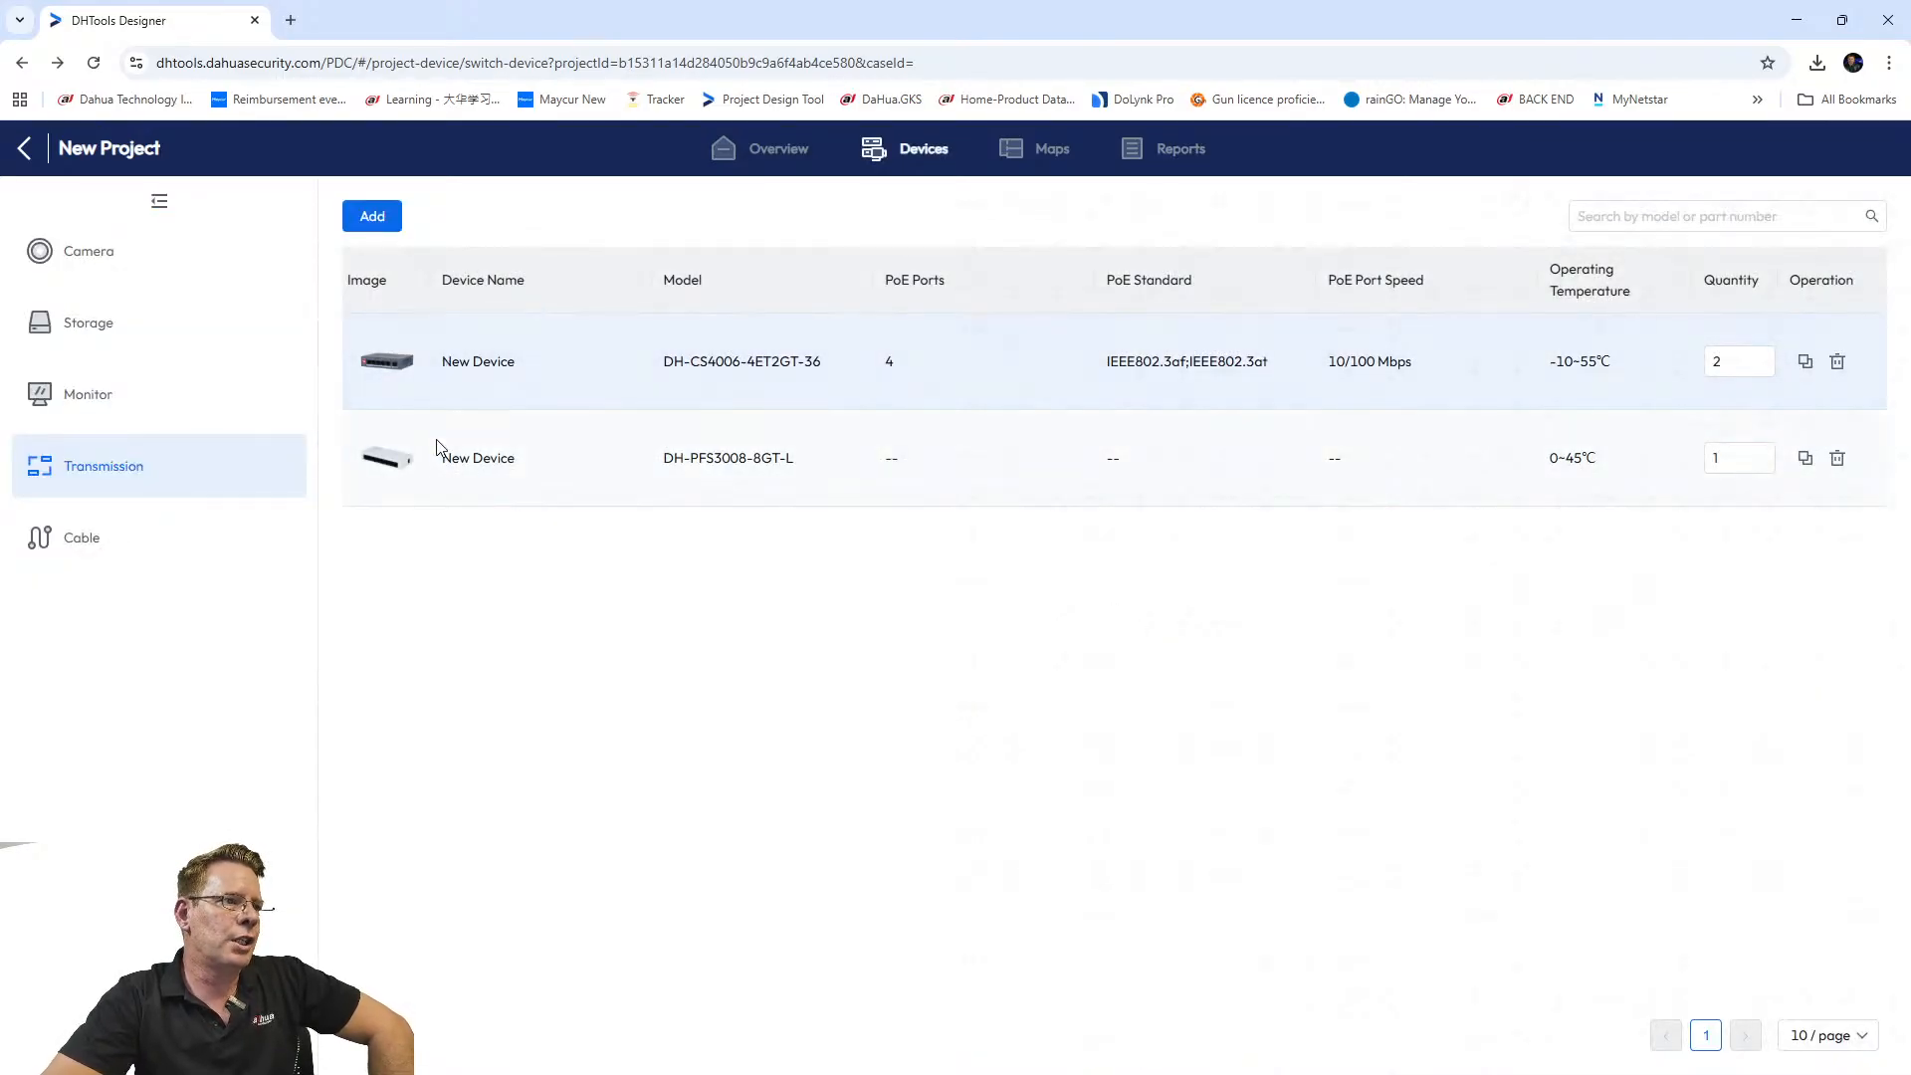
Review the project's monitor, storage and camera lists, ending on the empty cable list.
{"action": "left_click", "coordinate": [177, 395]}
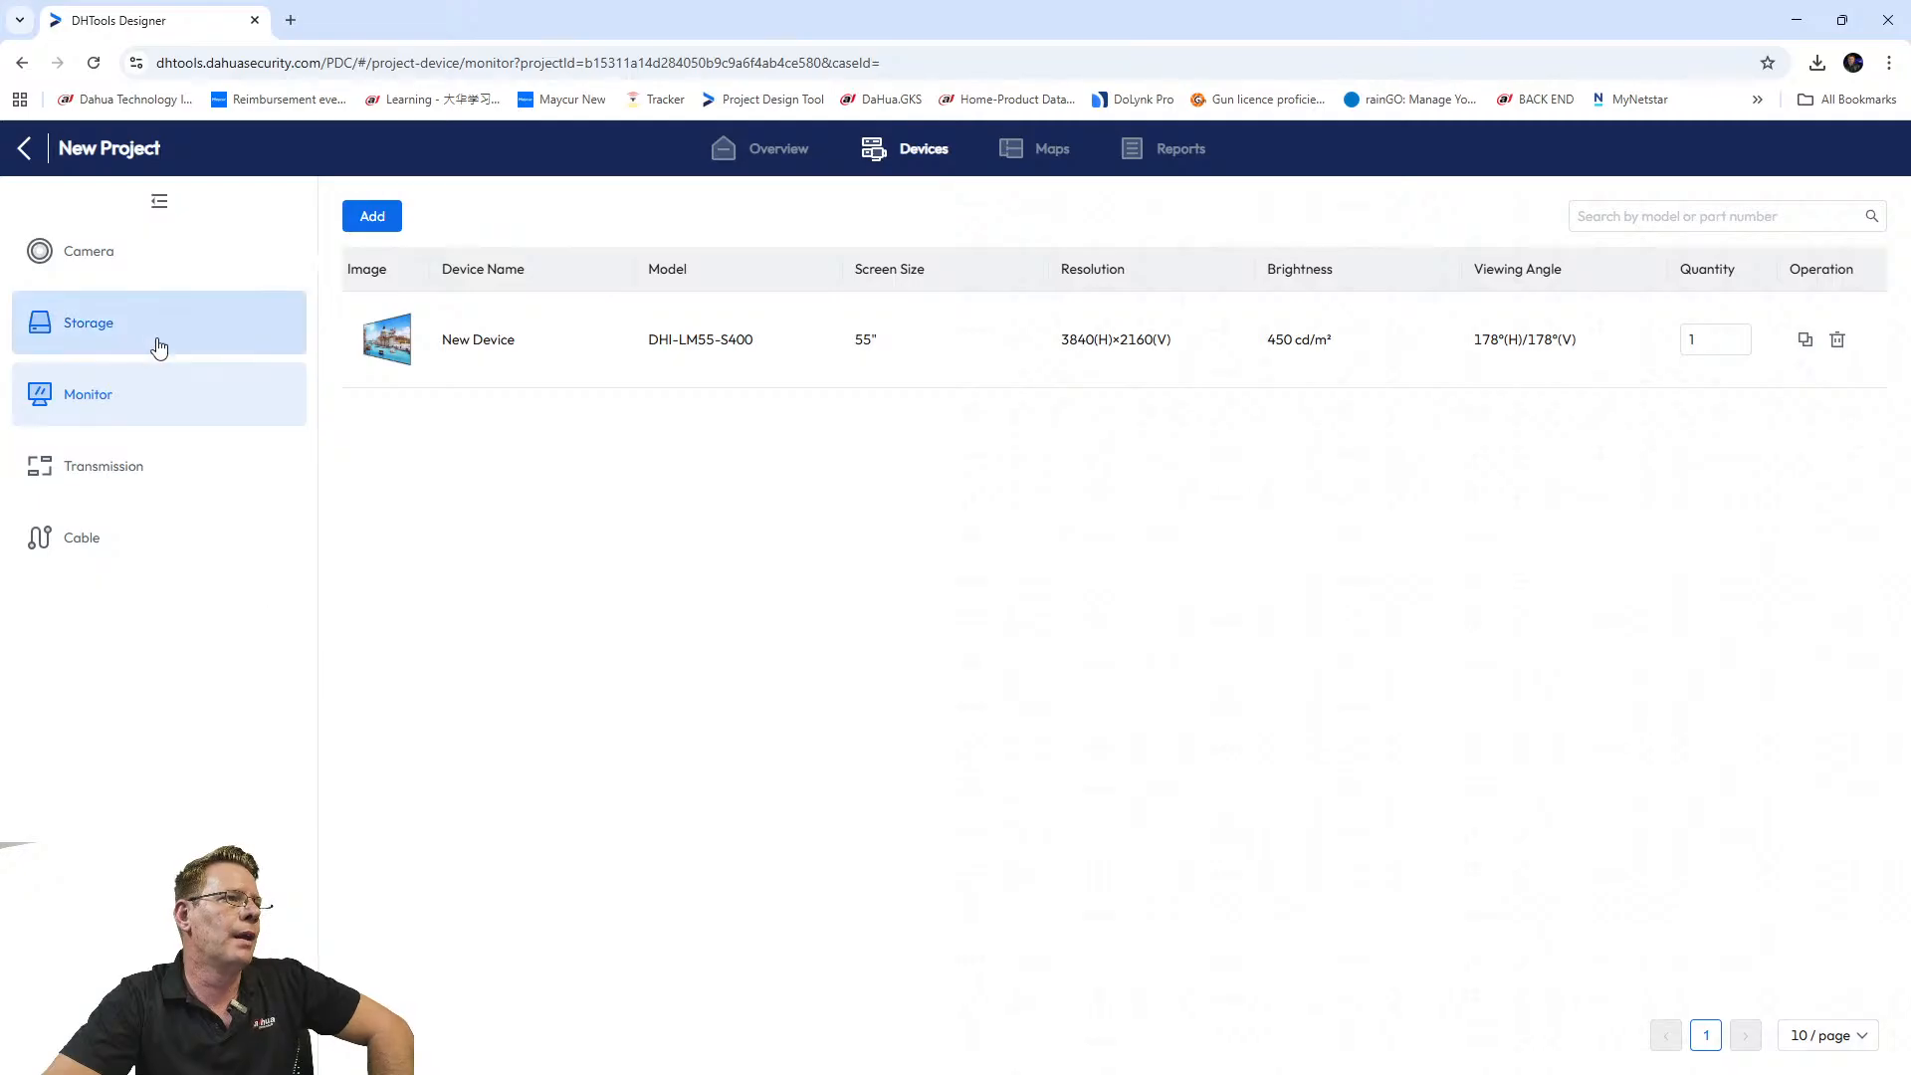
{"action": "left_click", "coordinate": [144, 339]}
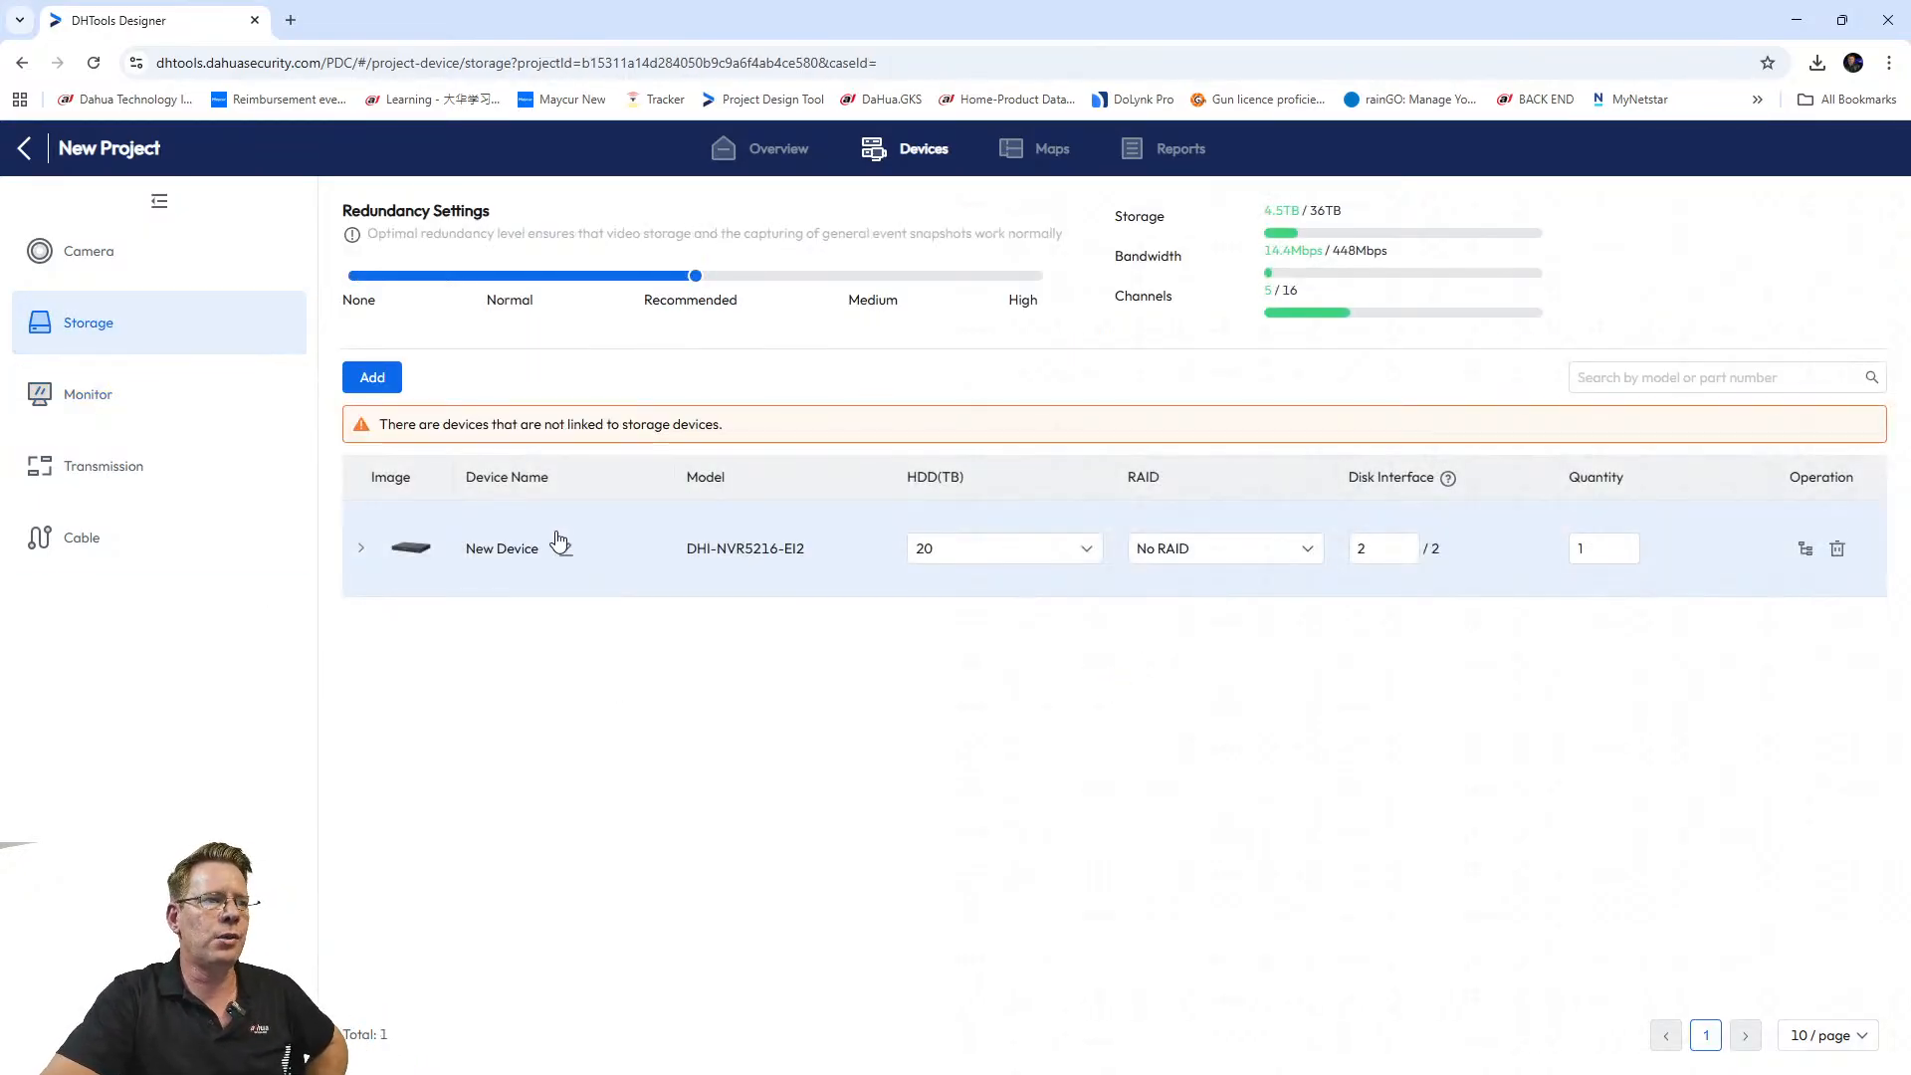
{"action": "left_click", "coordinate": [107, 247]}
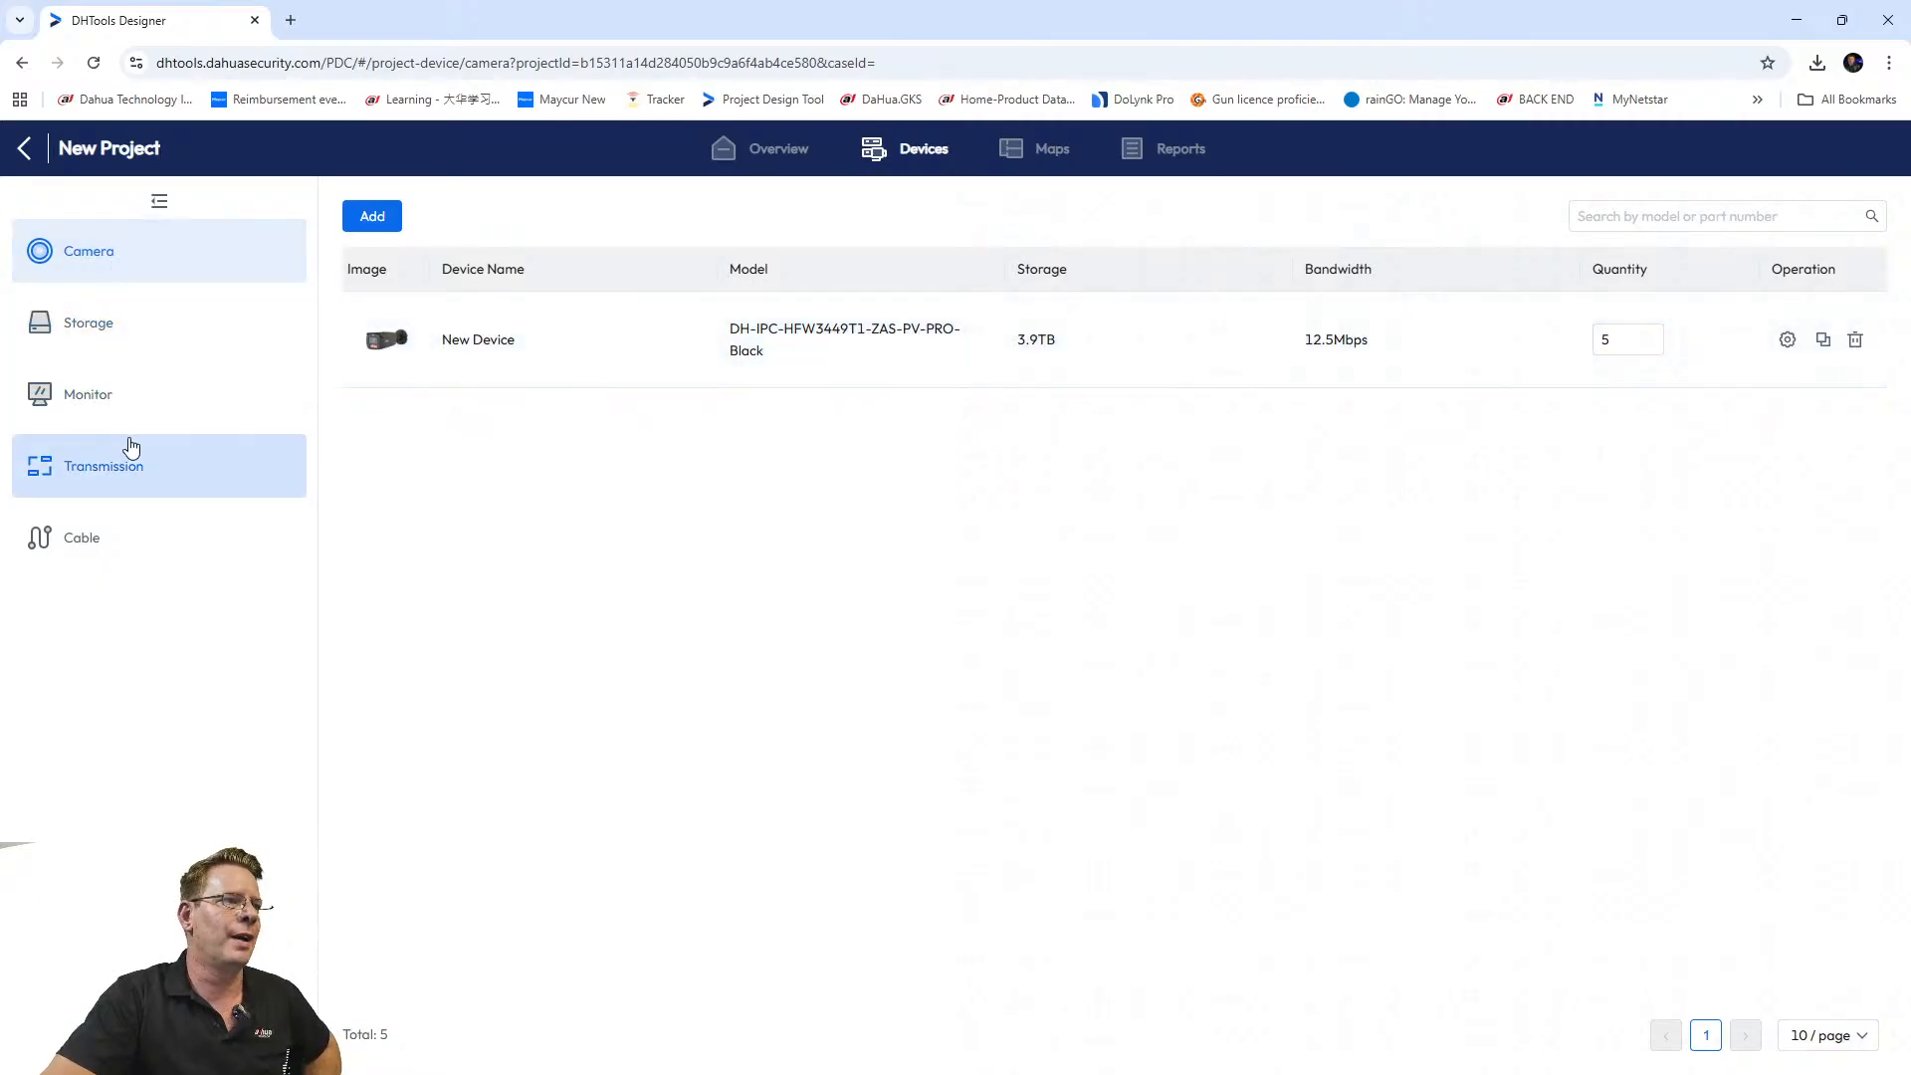
{"action": "left_click", "coordinate": [90, 540]}
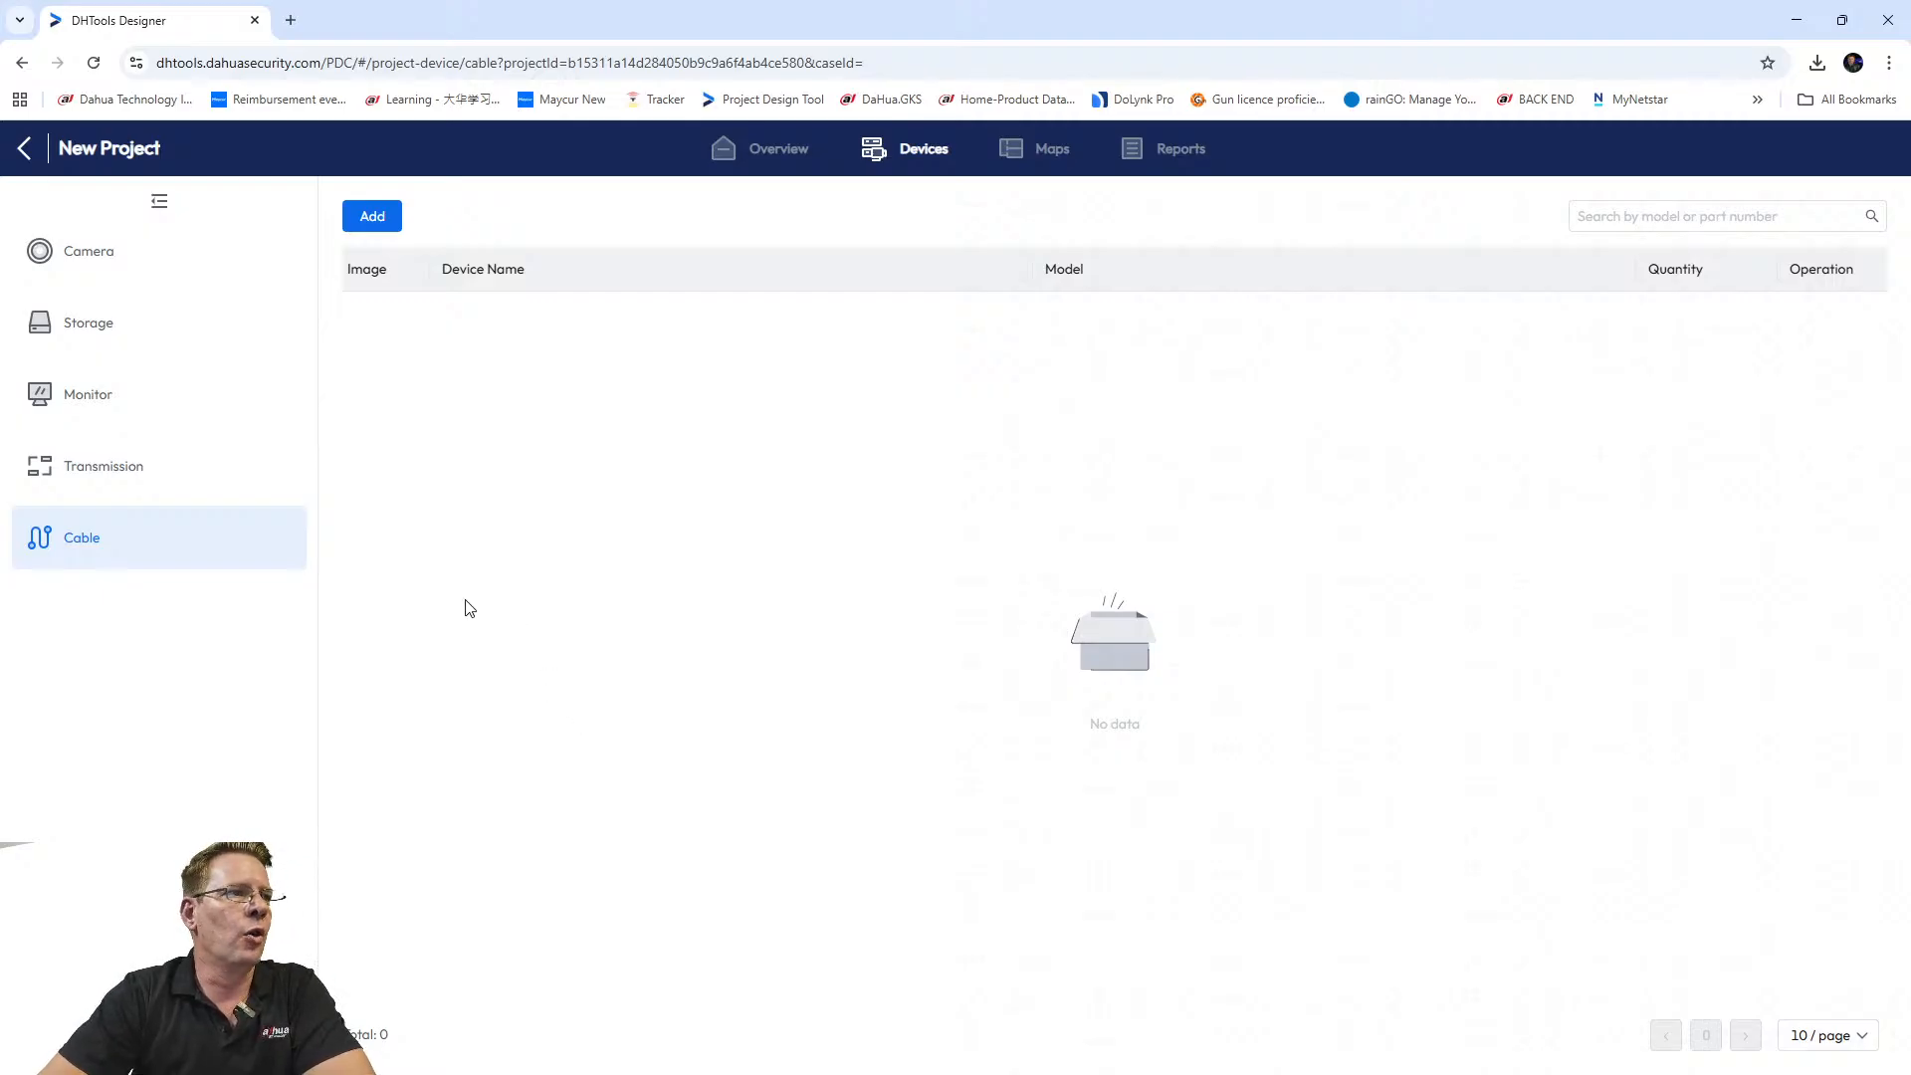
Pick DH-PFM923I-5EUN-C from page 2 of the cable catalogue and add 2 to the project.
{"action": "left_click", "coordinate": [371, 215]}
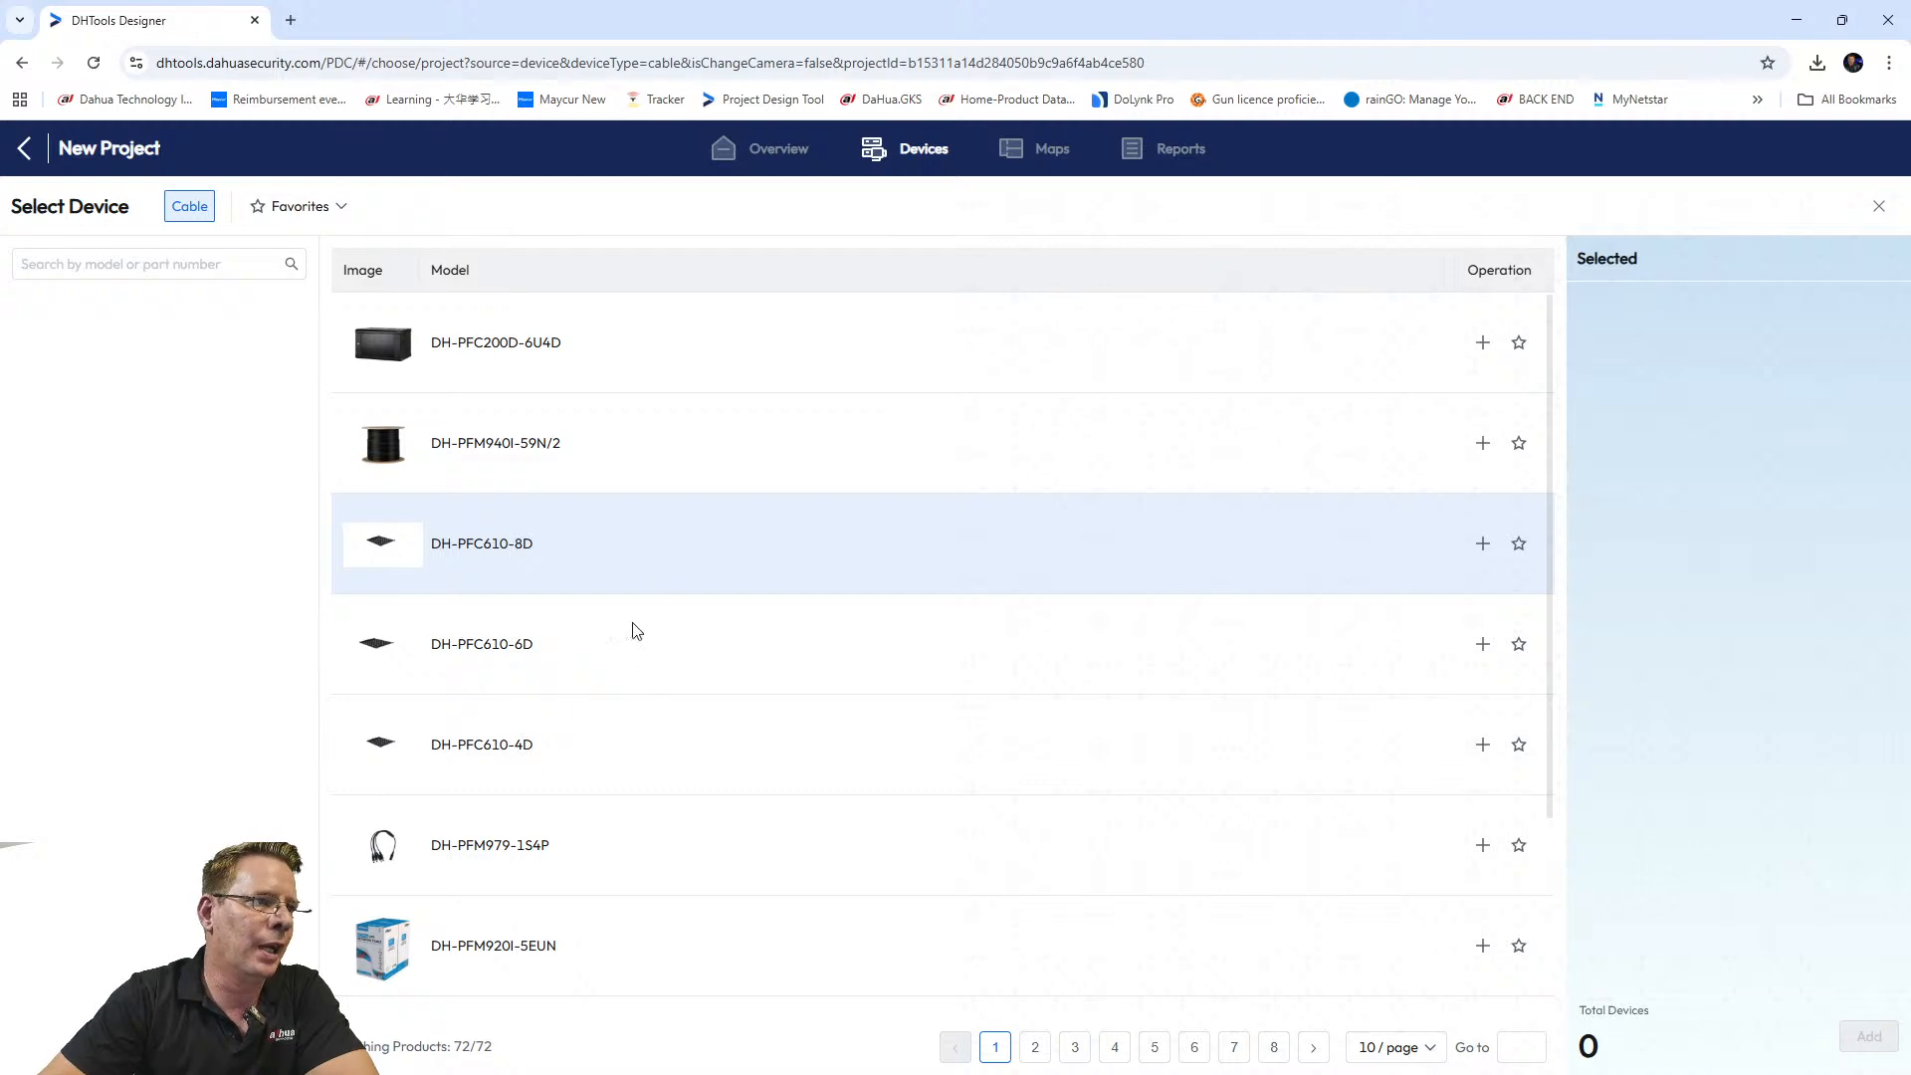
{"action": "scroll", "coordinate": [623, 697], "scroll_direction": "down", "scroll_amount": 3}
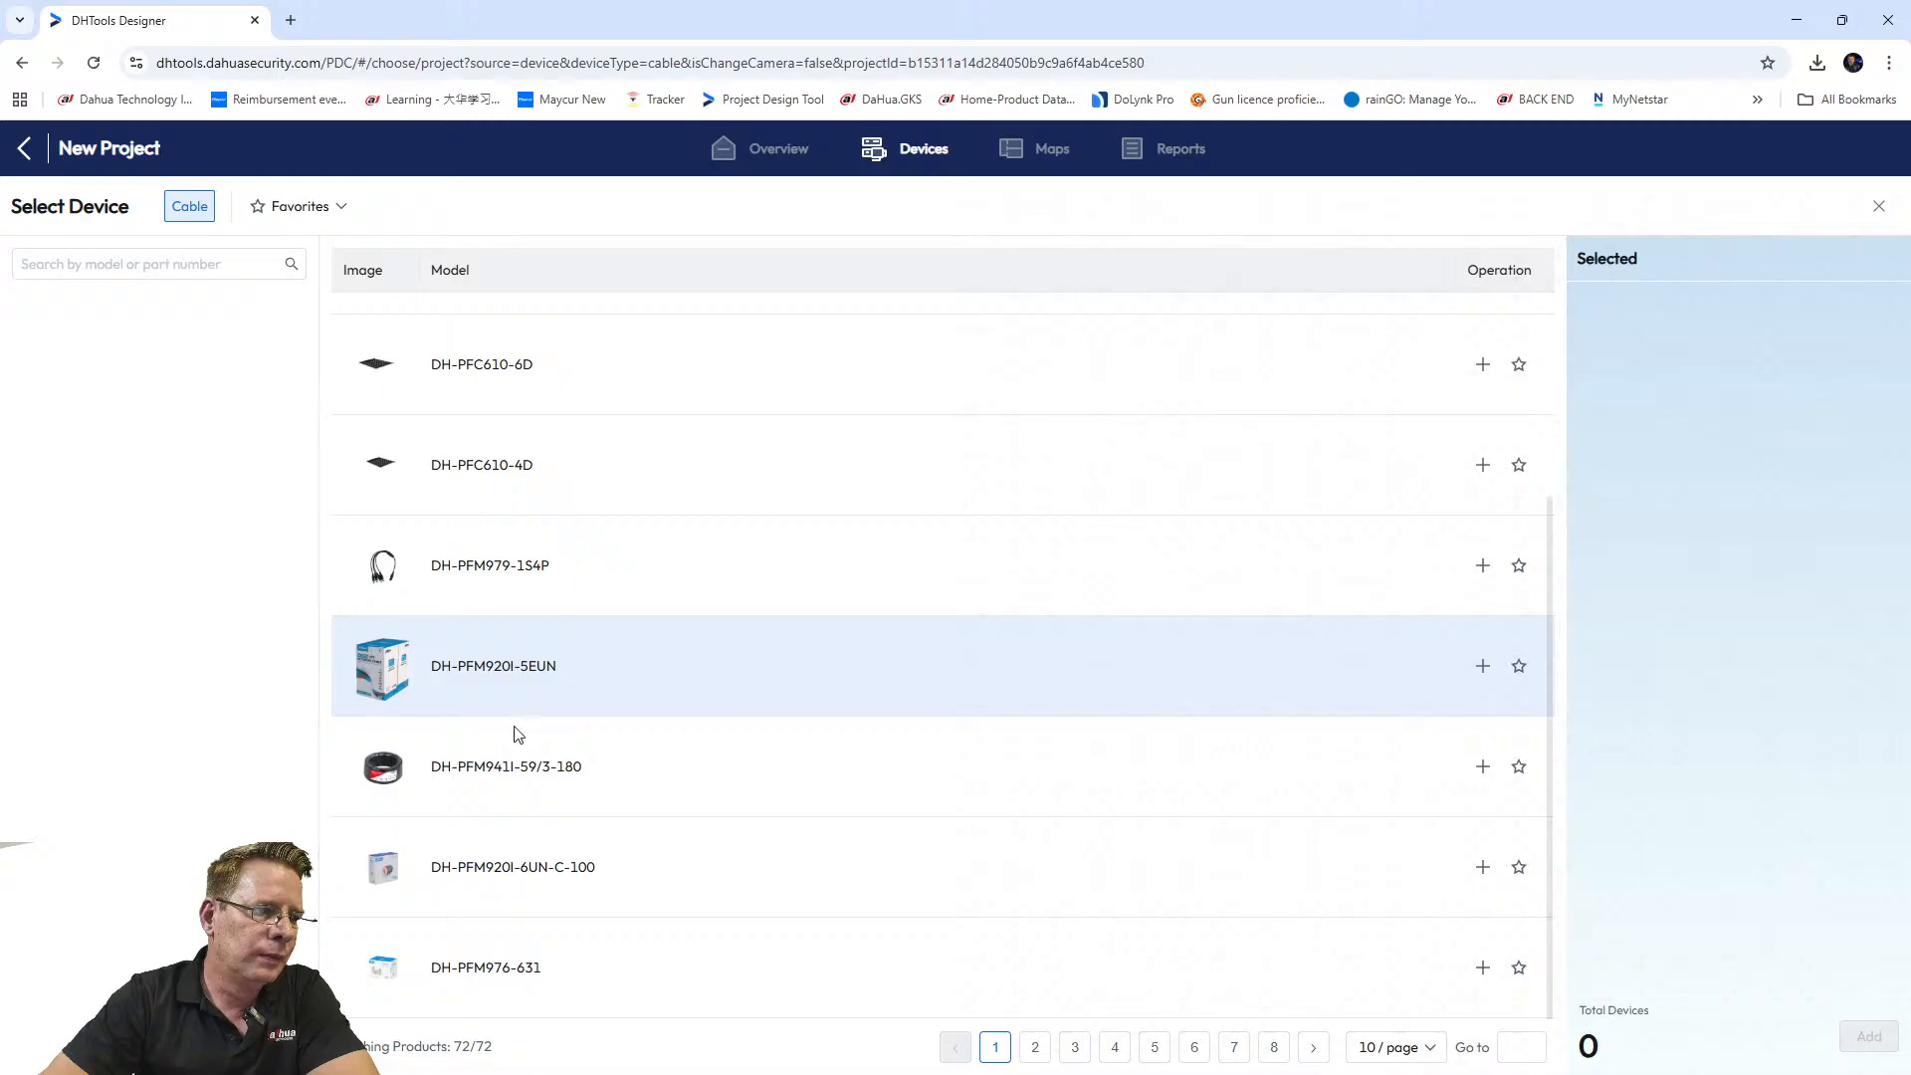
{"action": "left_click", "coordinate": [1035, 1047]}
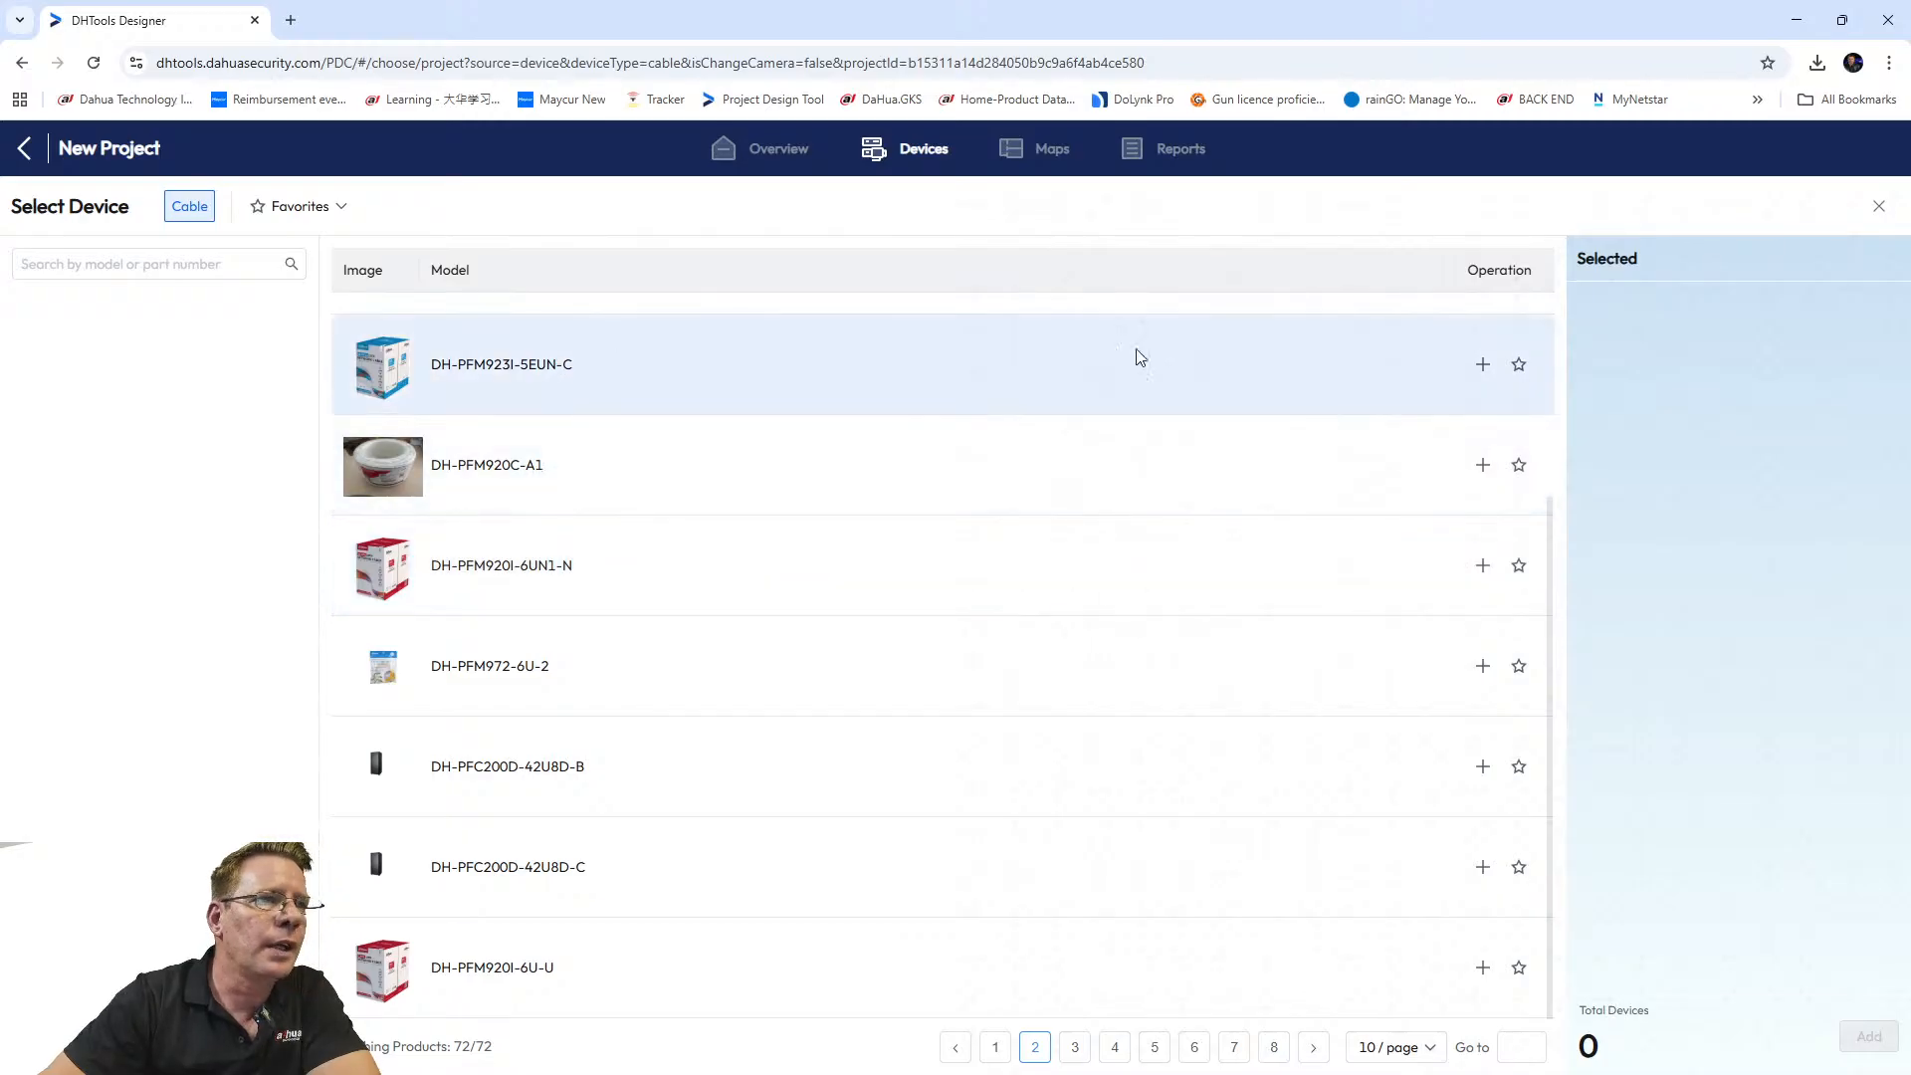
{"action": "left_click", "coordinate": [1478, 367]}
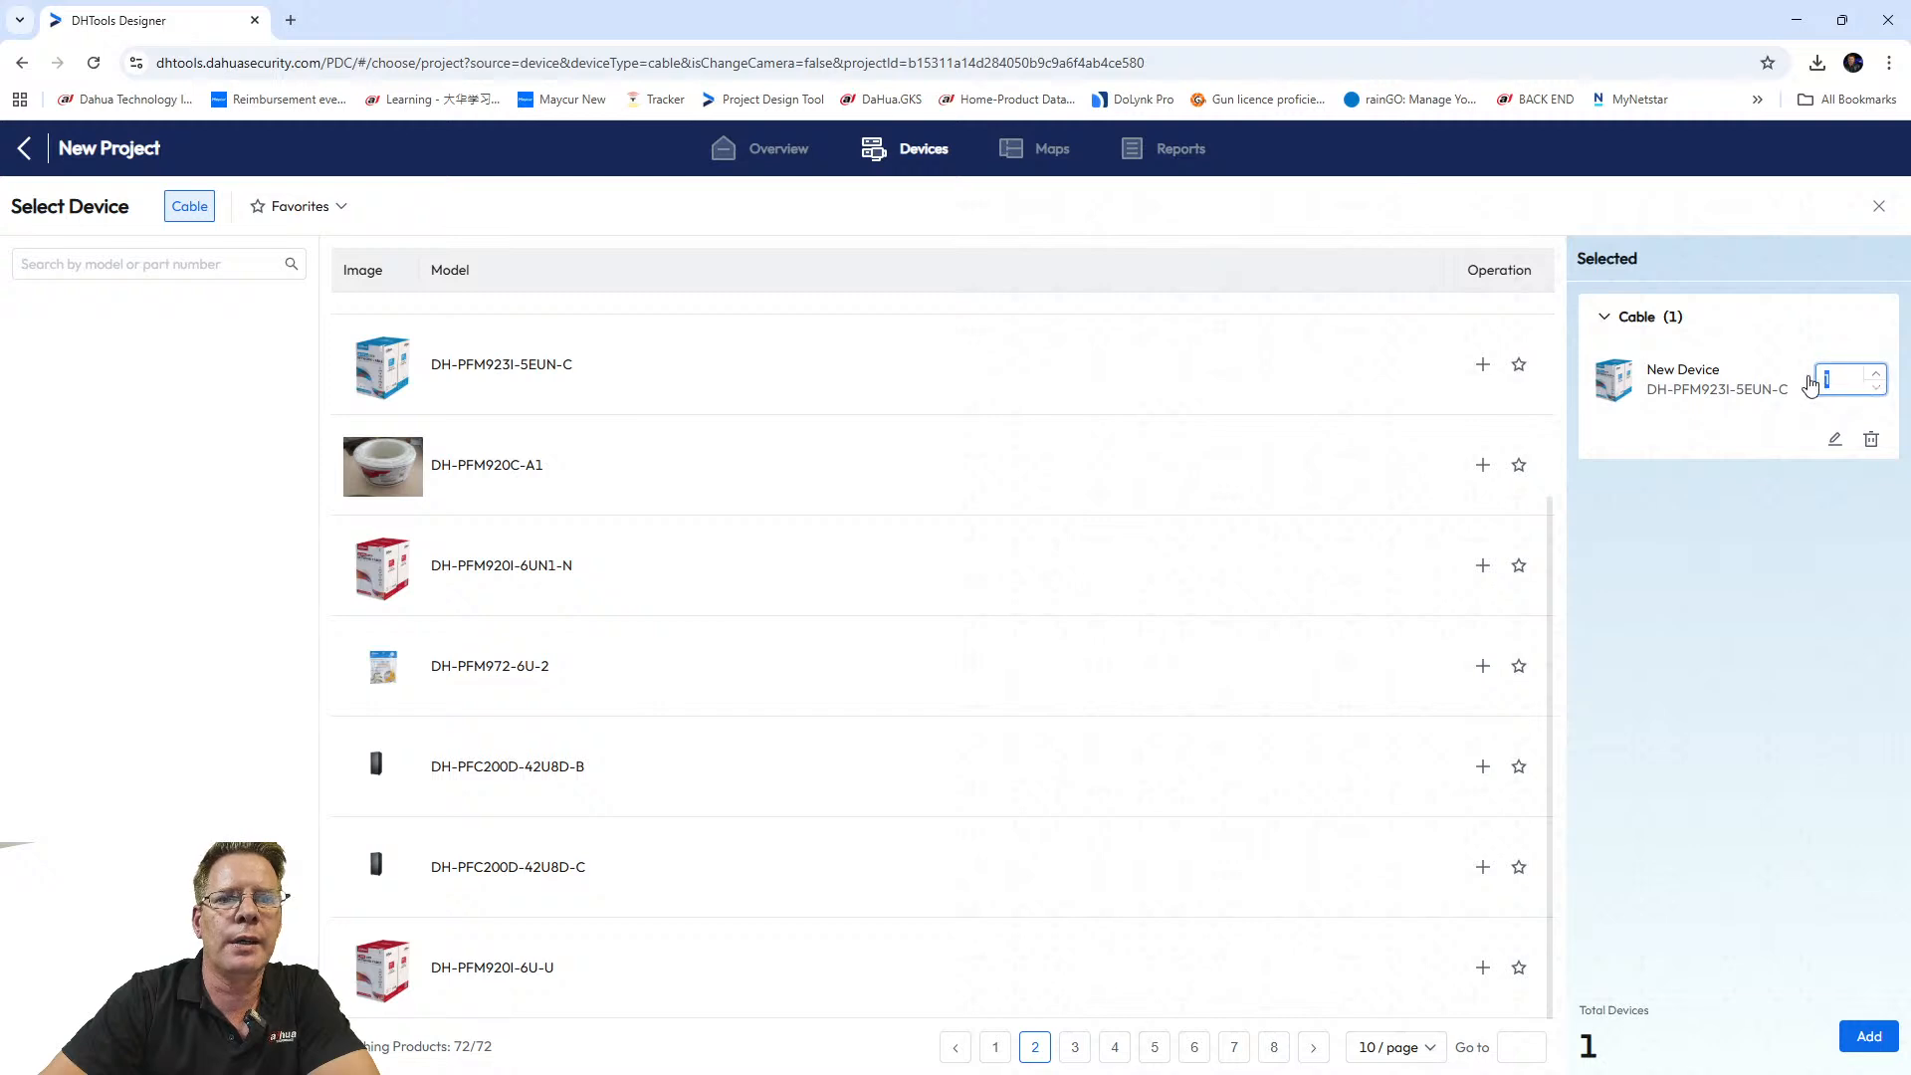
{"action": "mouse_move", "coordinate": [1849, 371]}
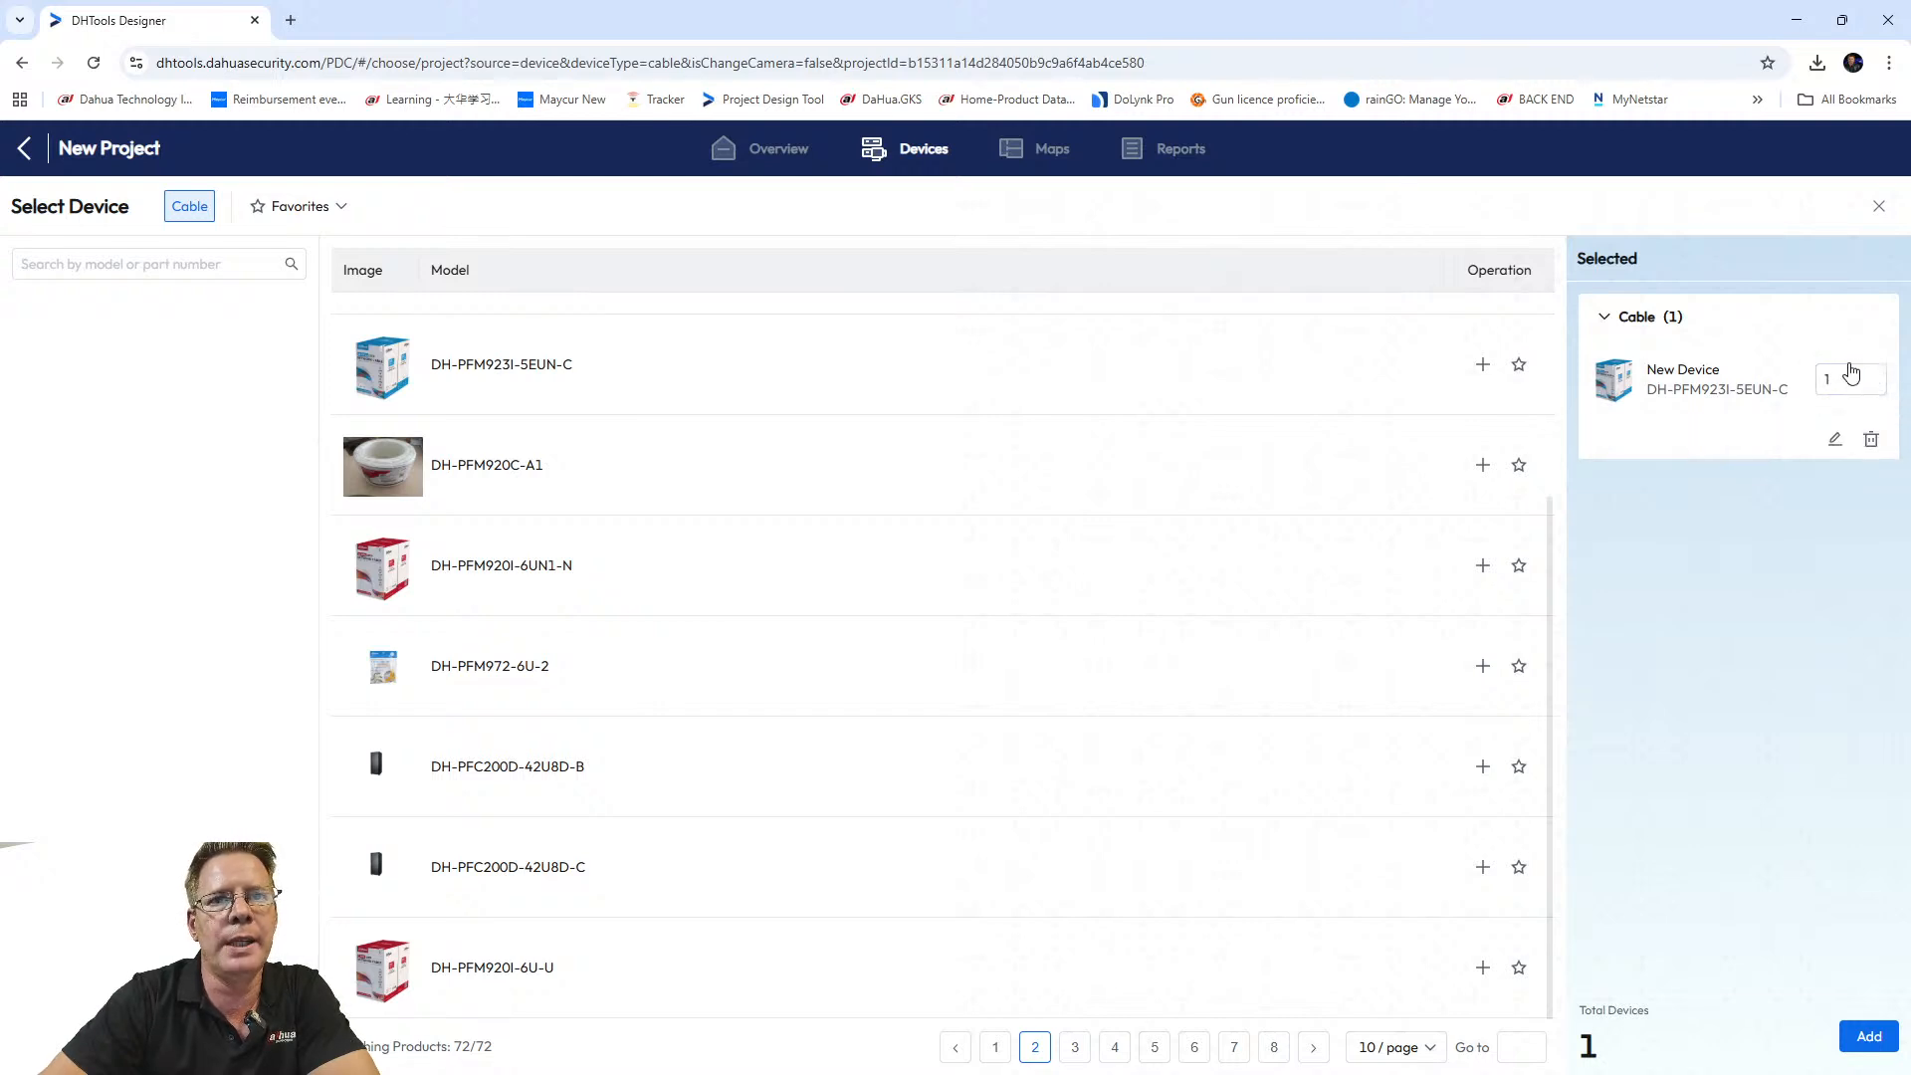
{"action": "left_click_drag", "start_coordinate": [1844, 379], "coordinate": [1803, 381]}
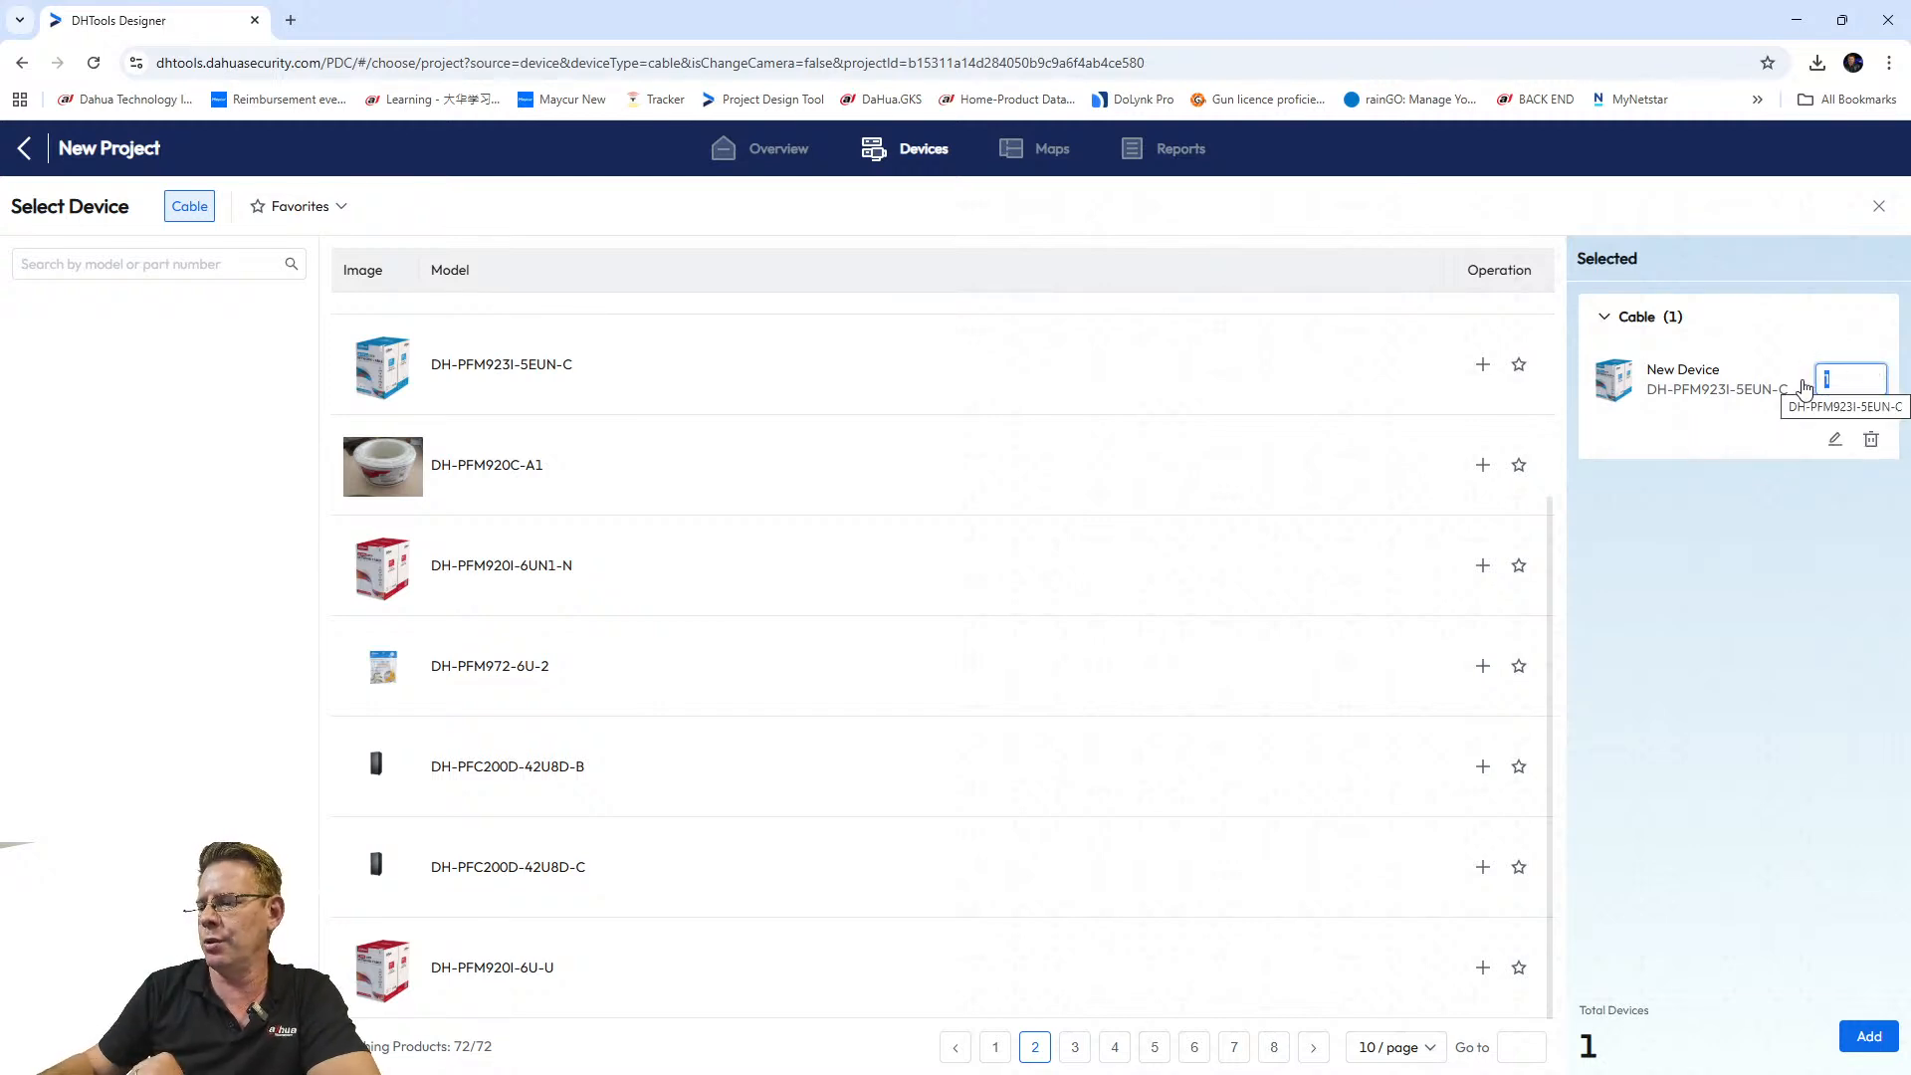
{"action": "type", "text": "2"}
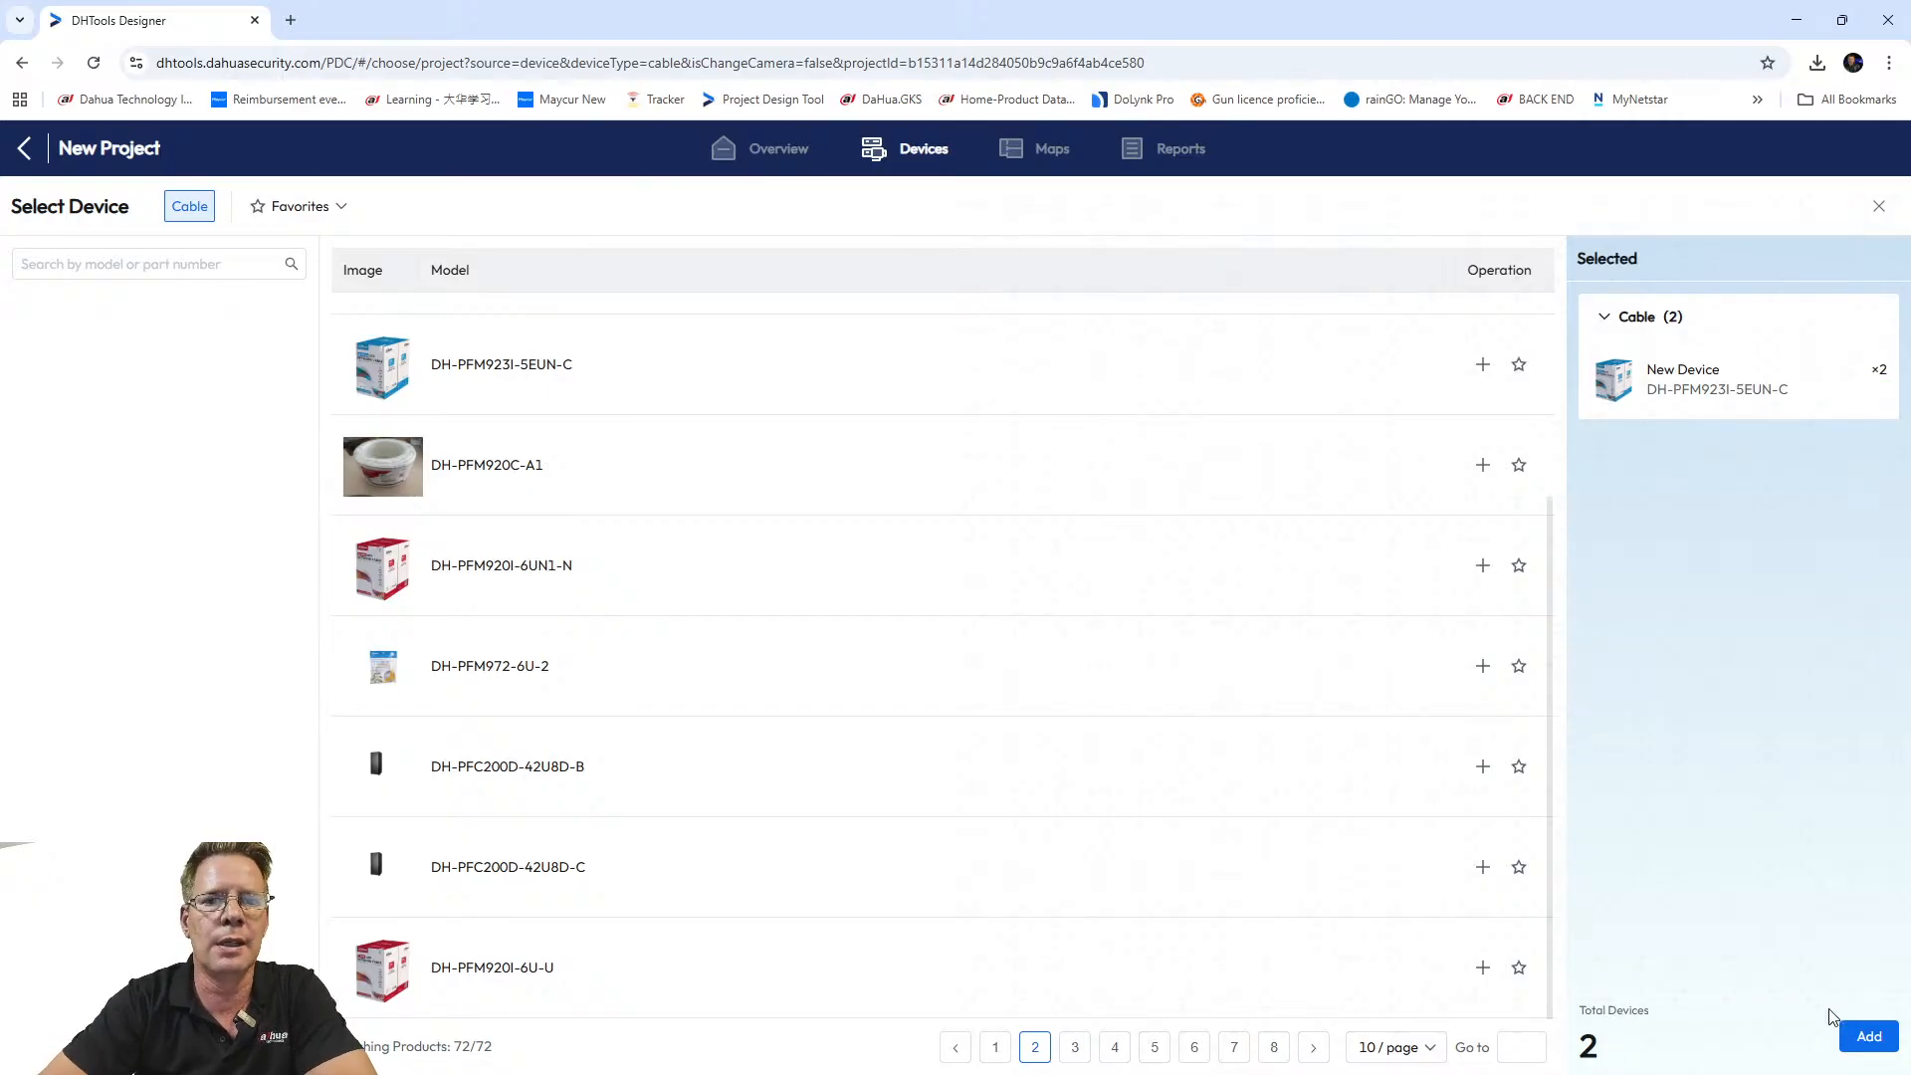
{"action": "left_click", "coordinate": [1863, 1036]}
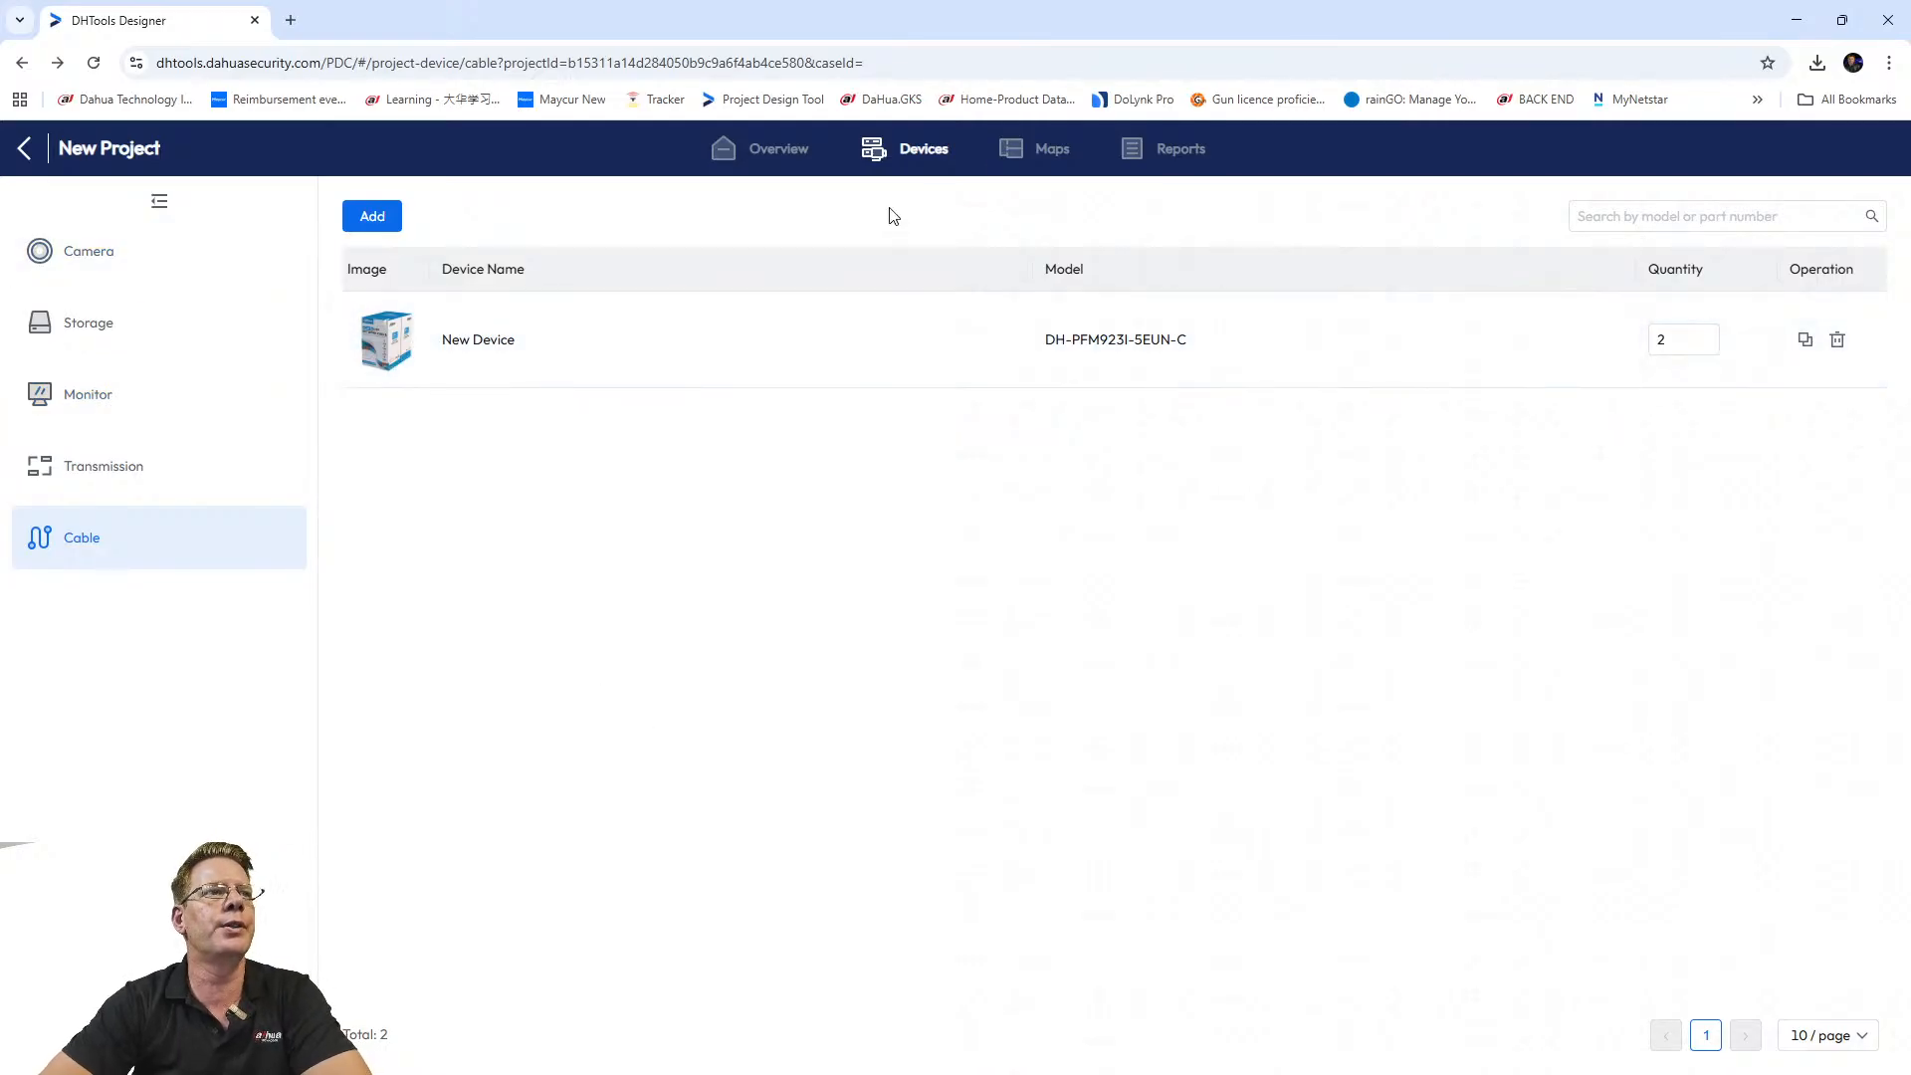
Open the project's Maps page, after a brief look at Reports.
{"action": "left_click", "coordinate": [1052, 152]}
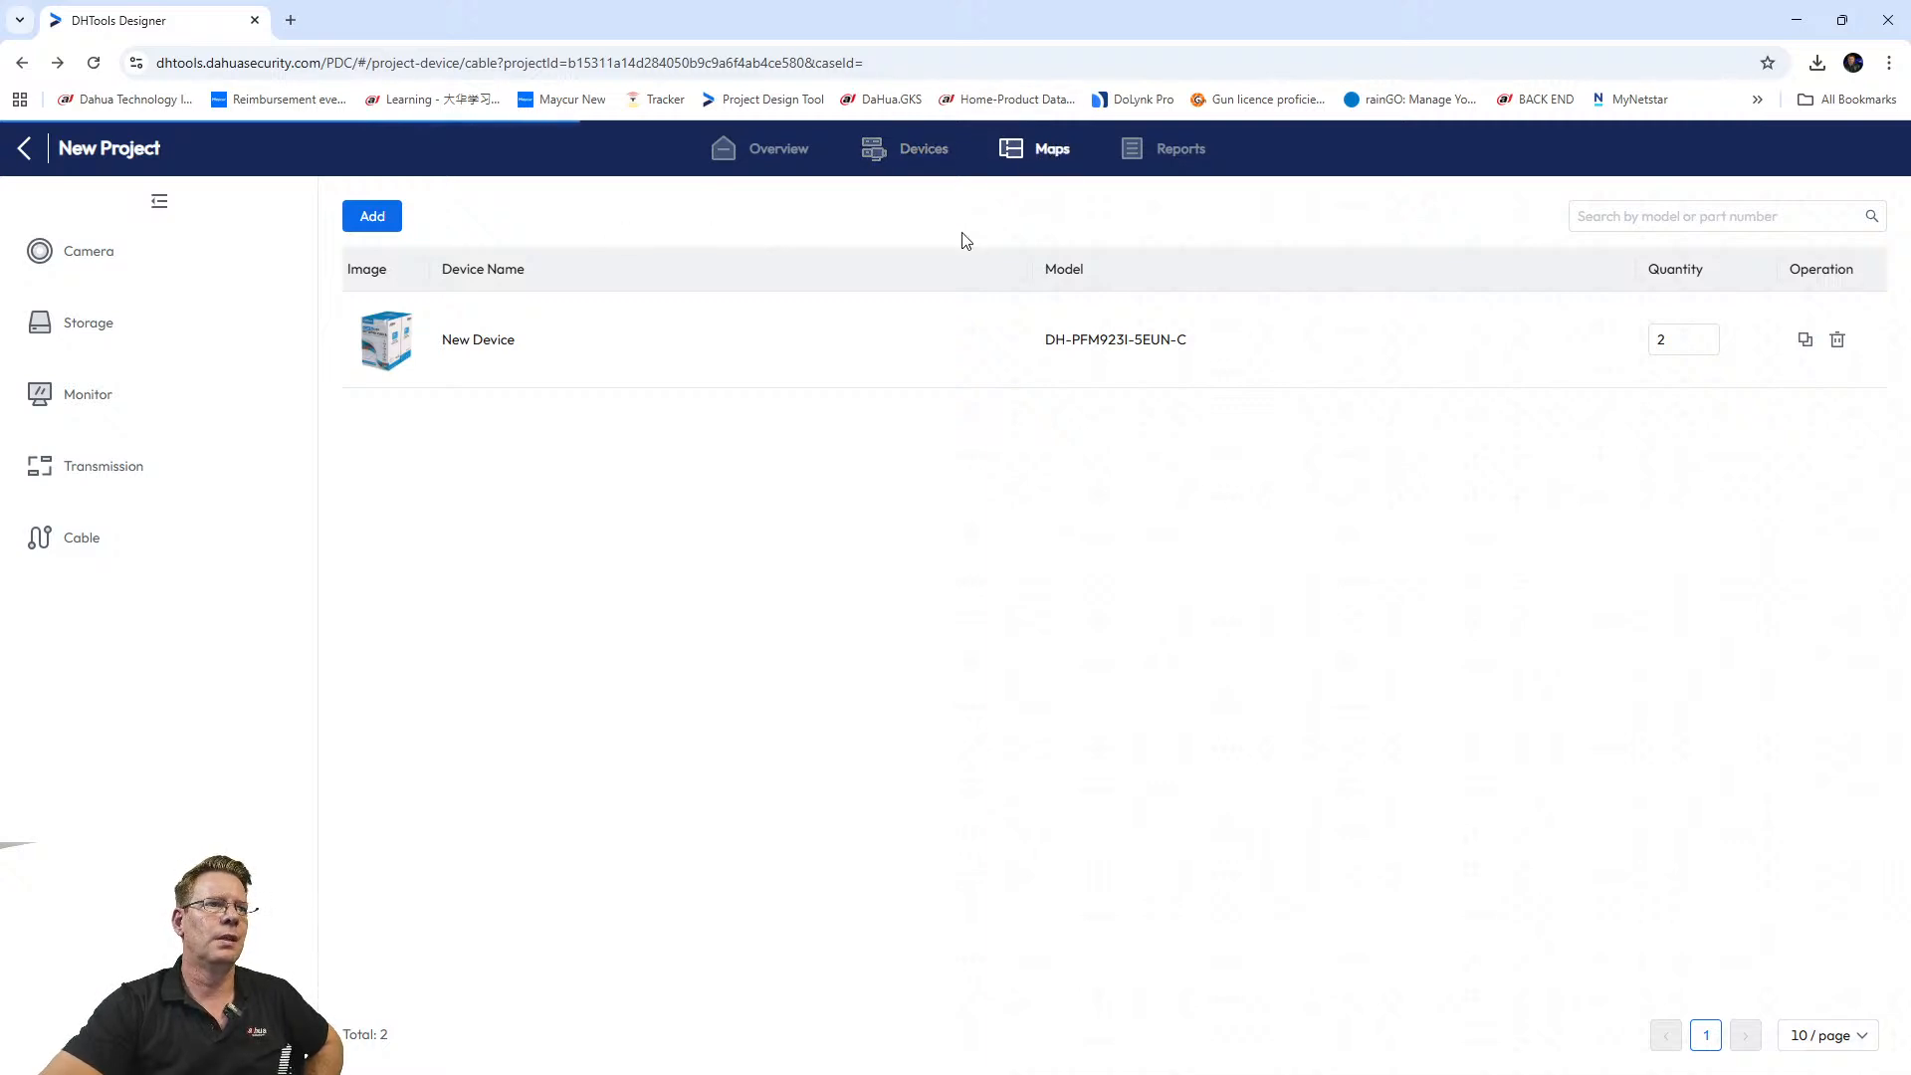
{"action": "left_click", "coordinate": [1058, 156]}
{"action": "left_click", "coordinate": [1173, 153]}
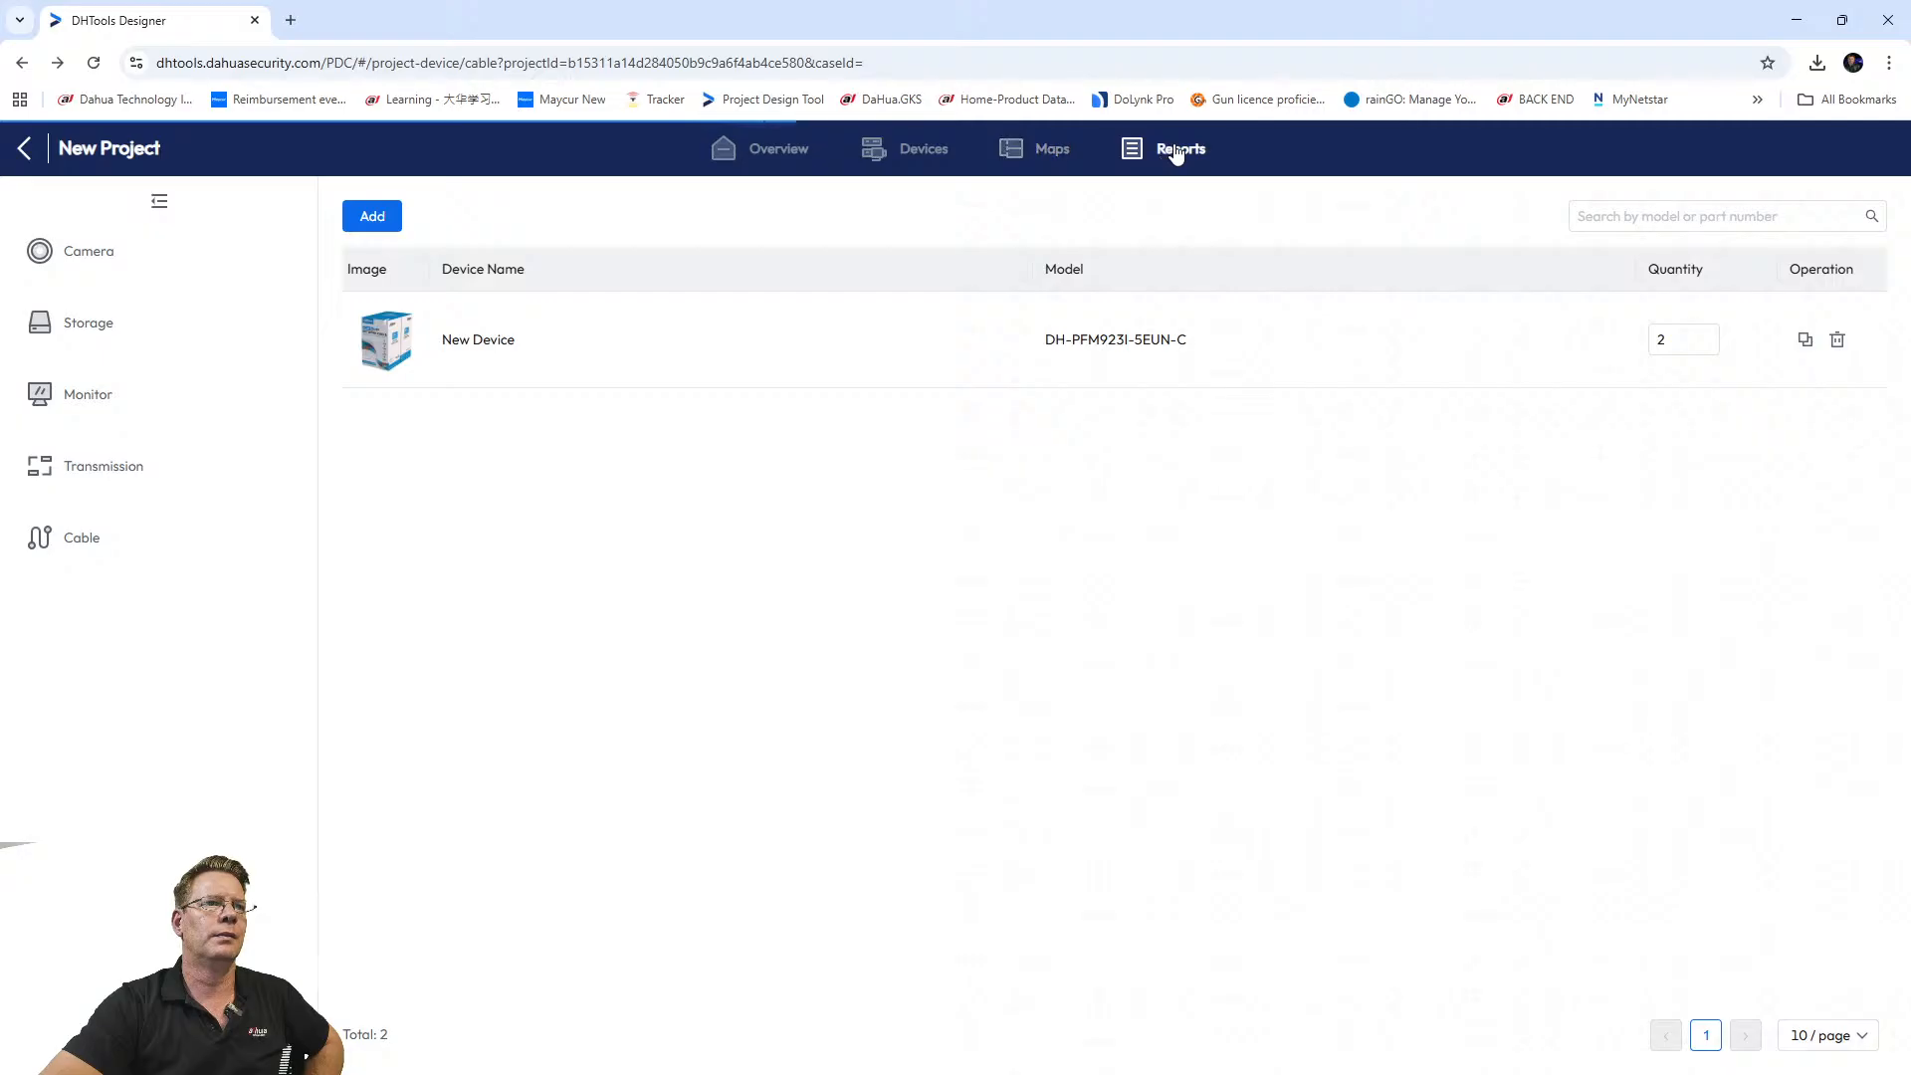
{"action": "left_click", "coordinate": [1044, 156]}
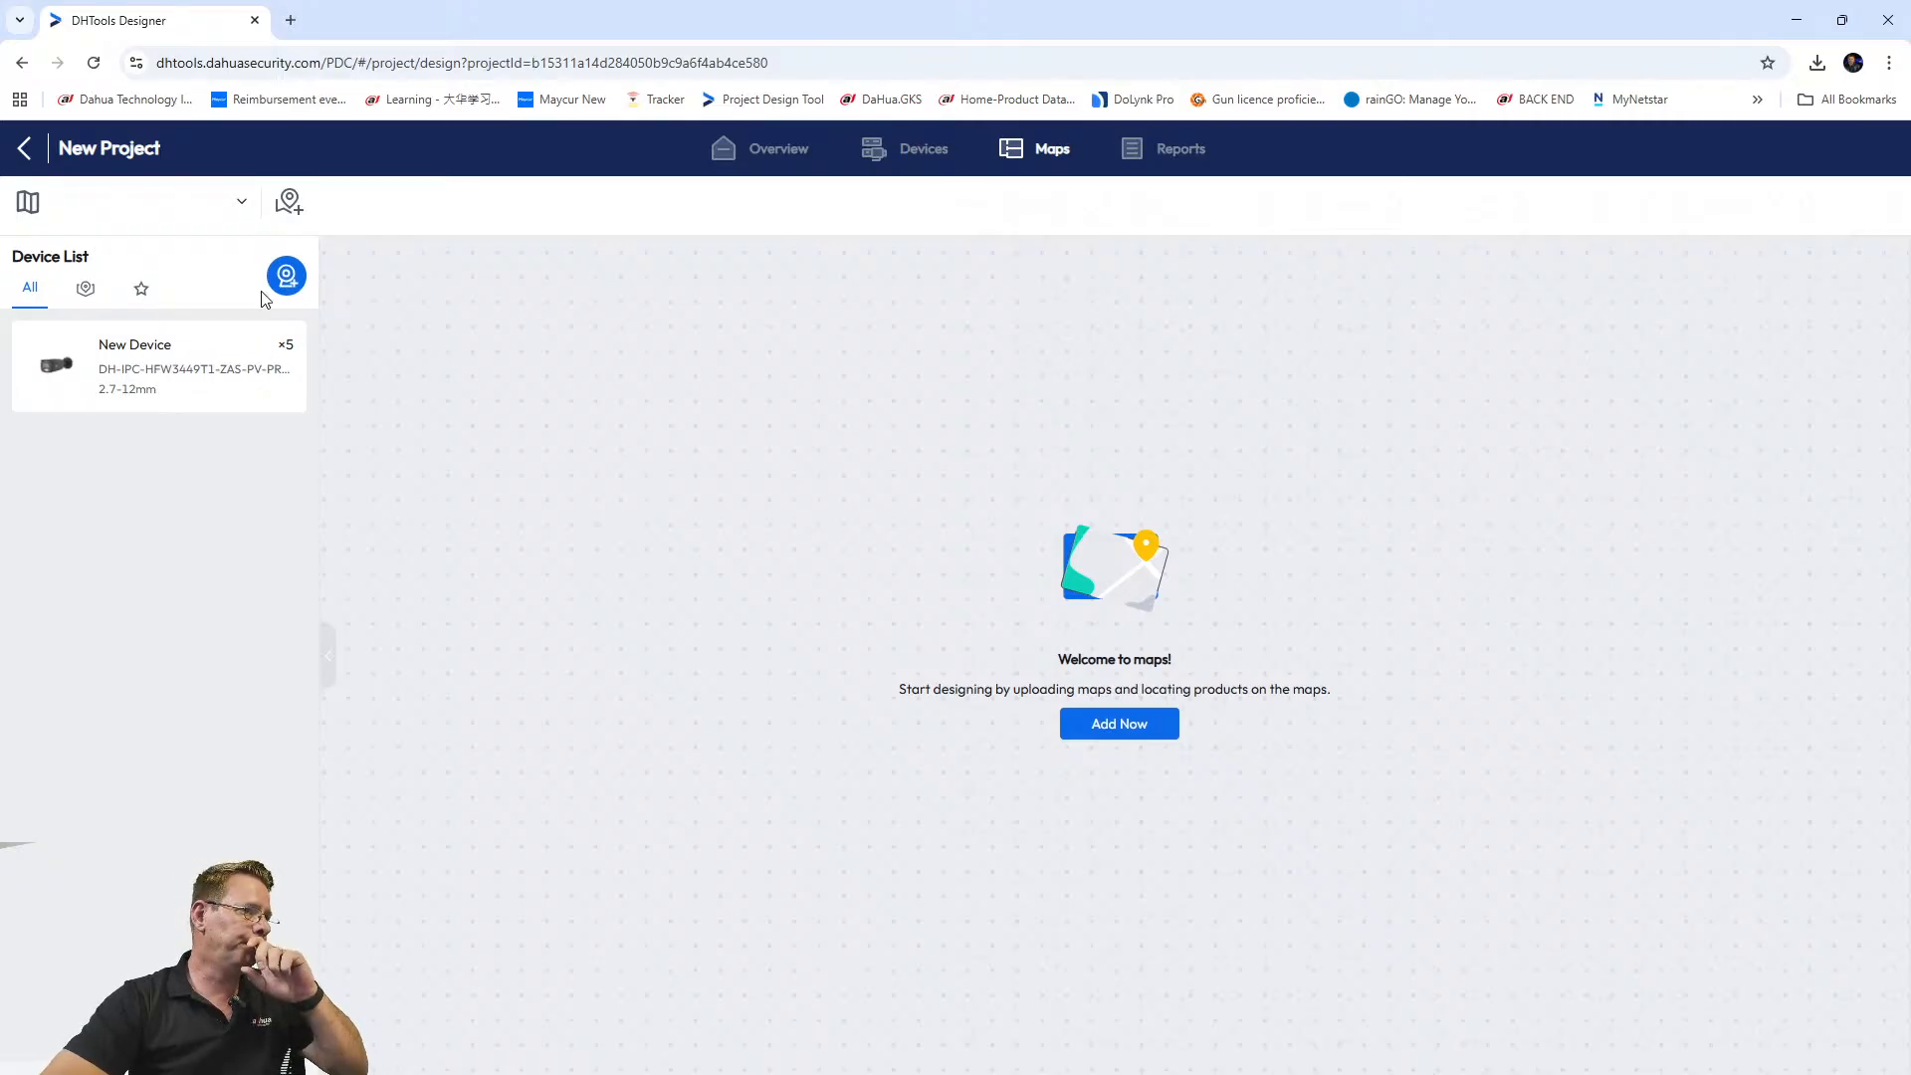
Start a new Google Satellite Map, allow location access, and name it Tex Elec.
{"action": "left_click", "coordinate": [242, 200]}
{"action": "left_click", "coordinate": [170, 559]}
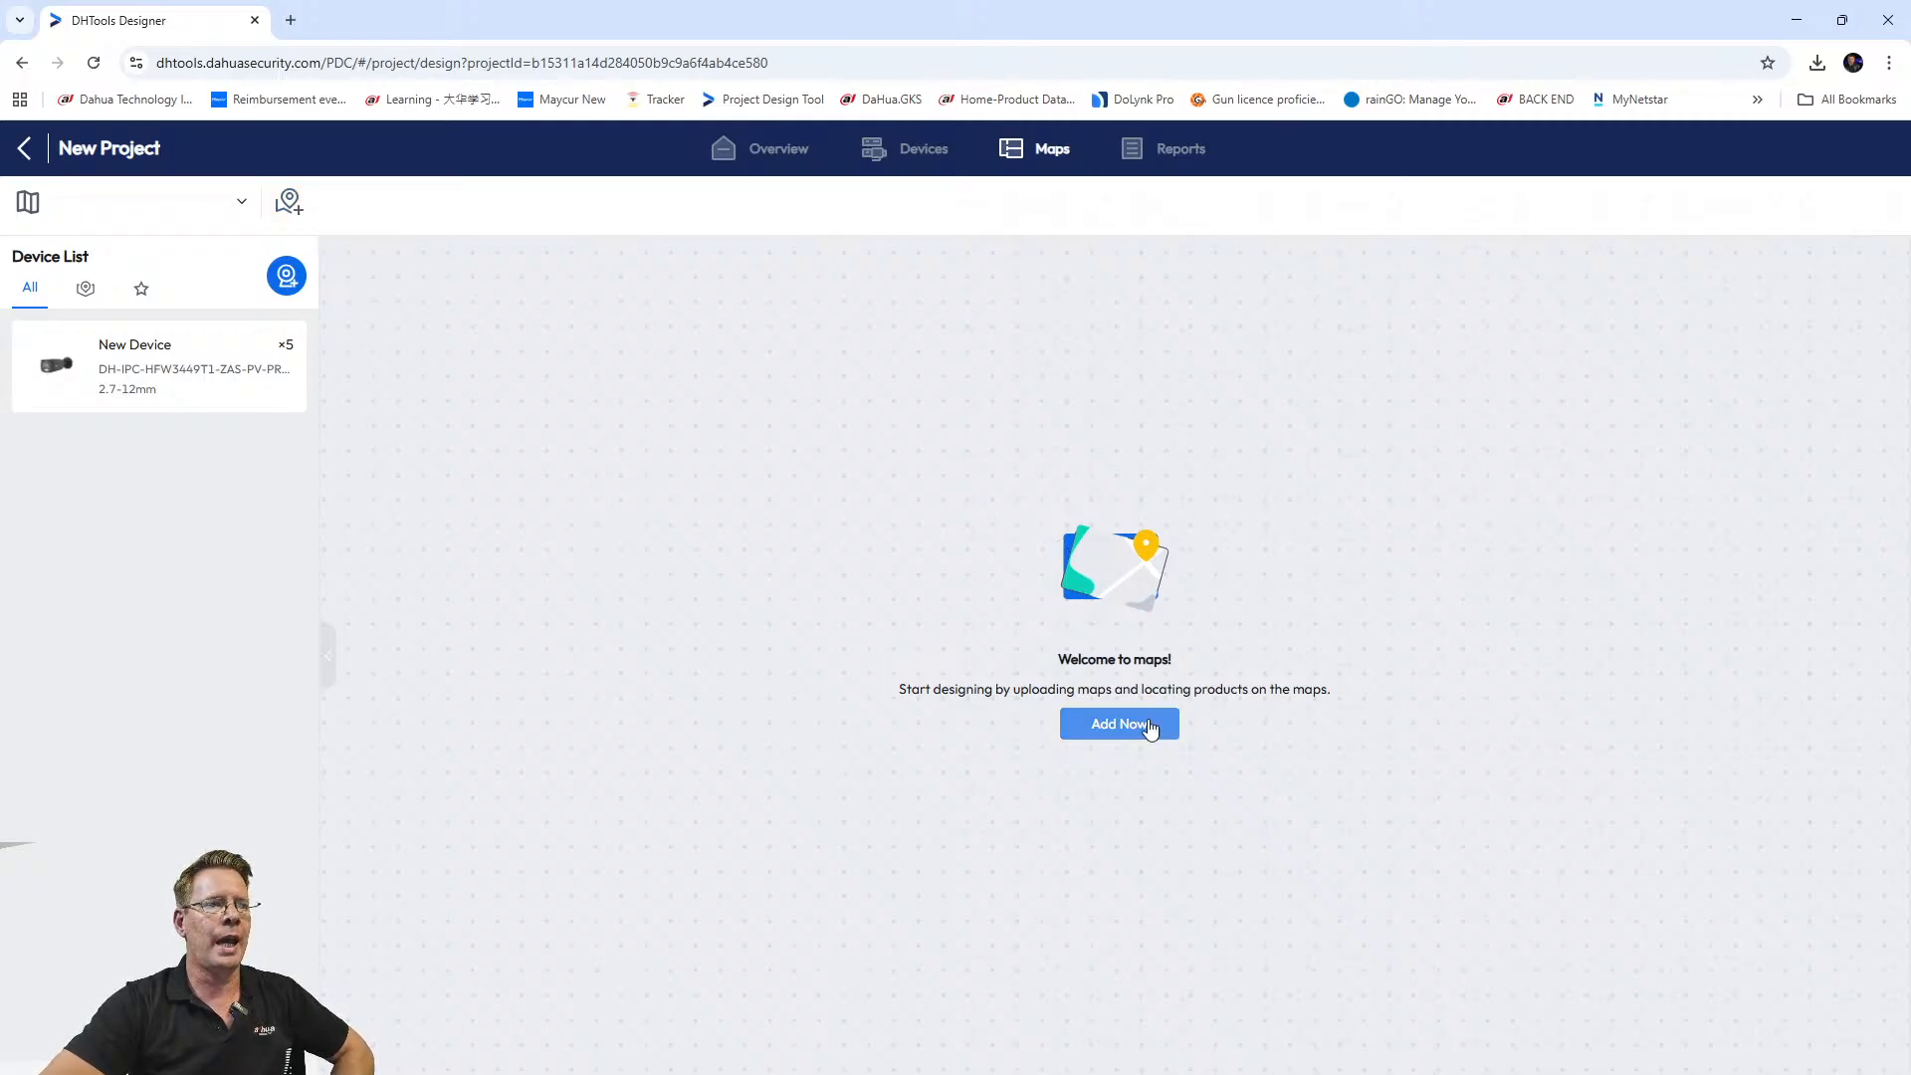
{"action": "left_click", "coordinate": [1118, 725]}
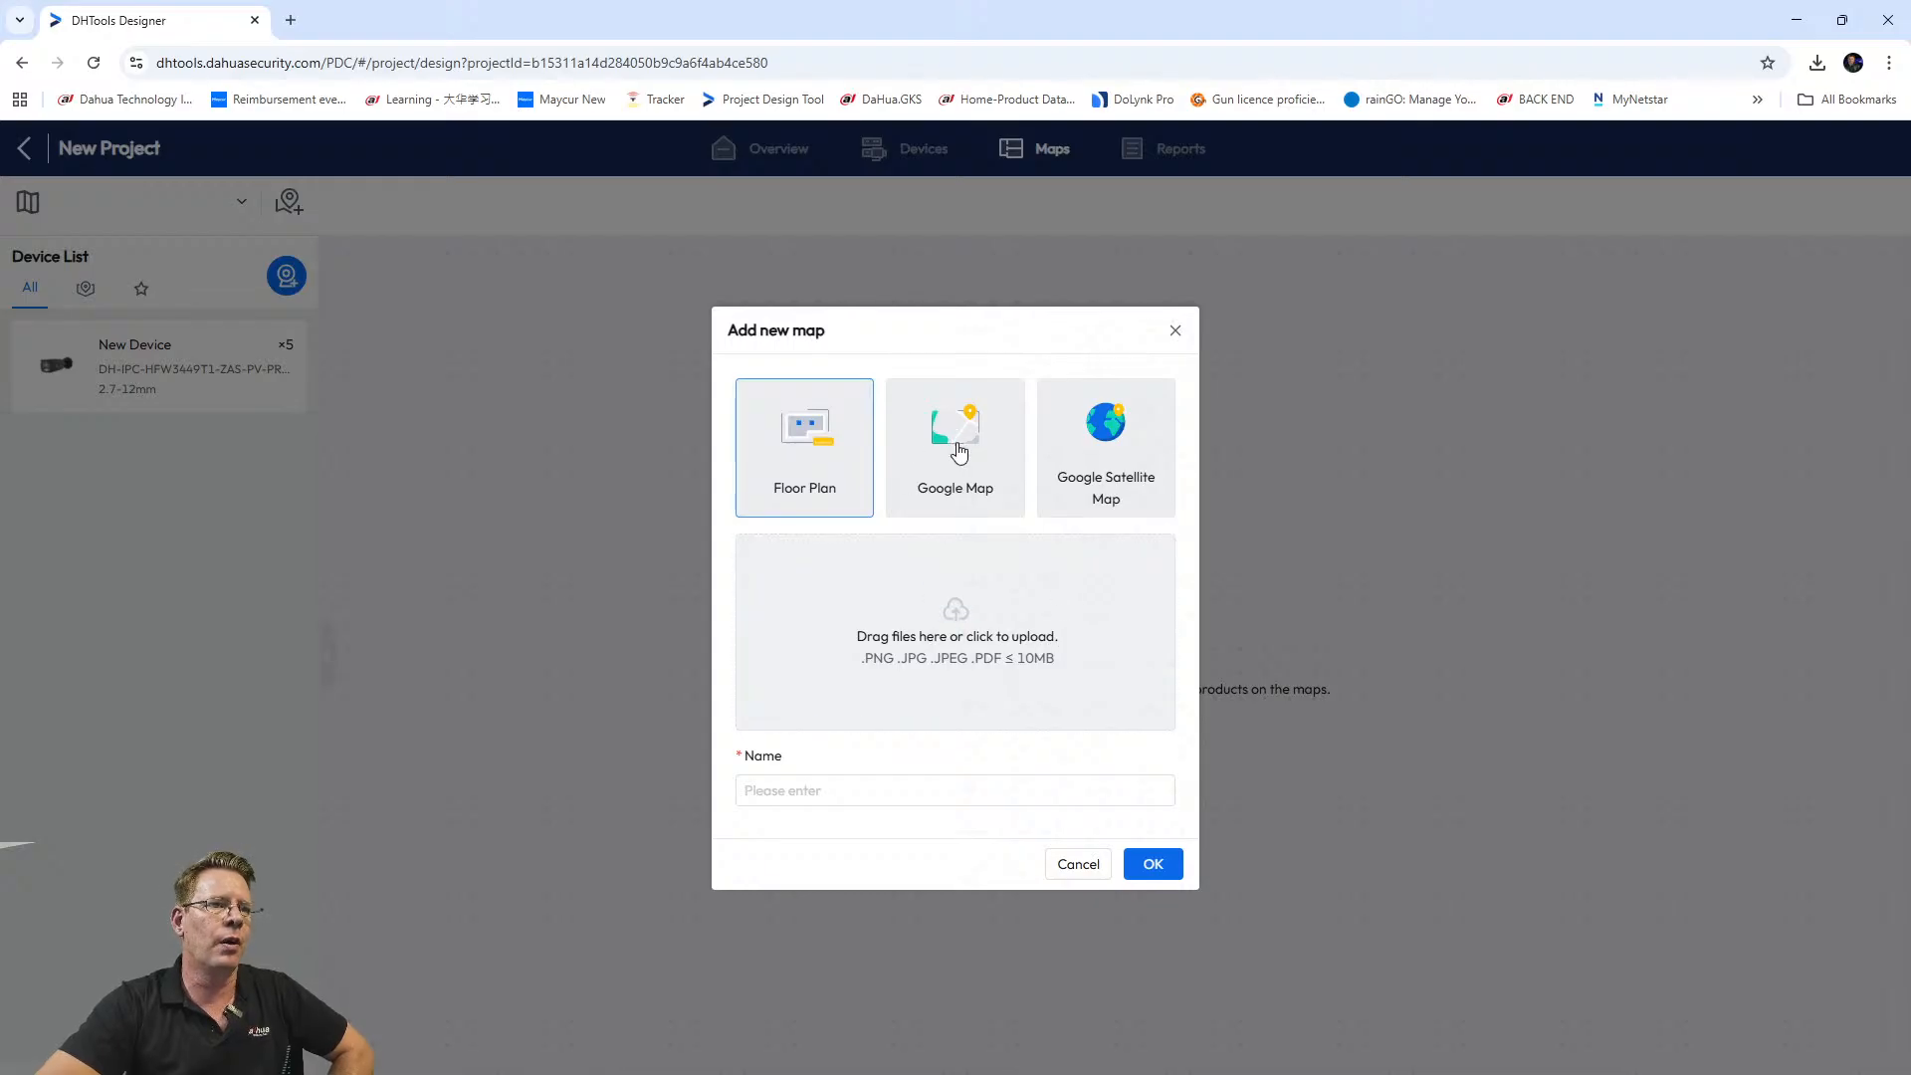
{"action": "left_click", "coordinate": [1109, 448]}
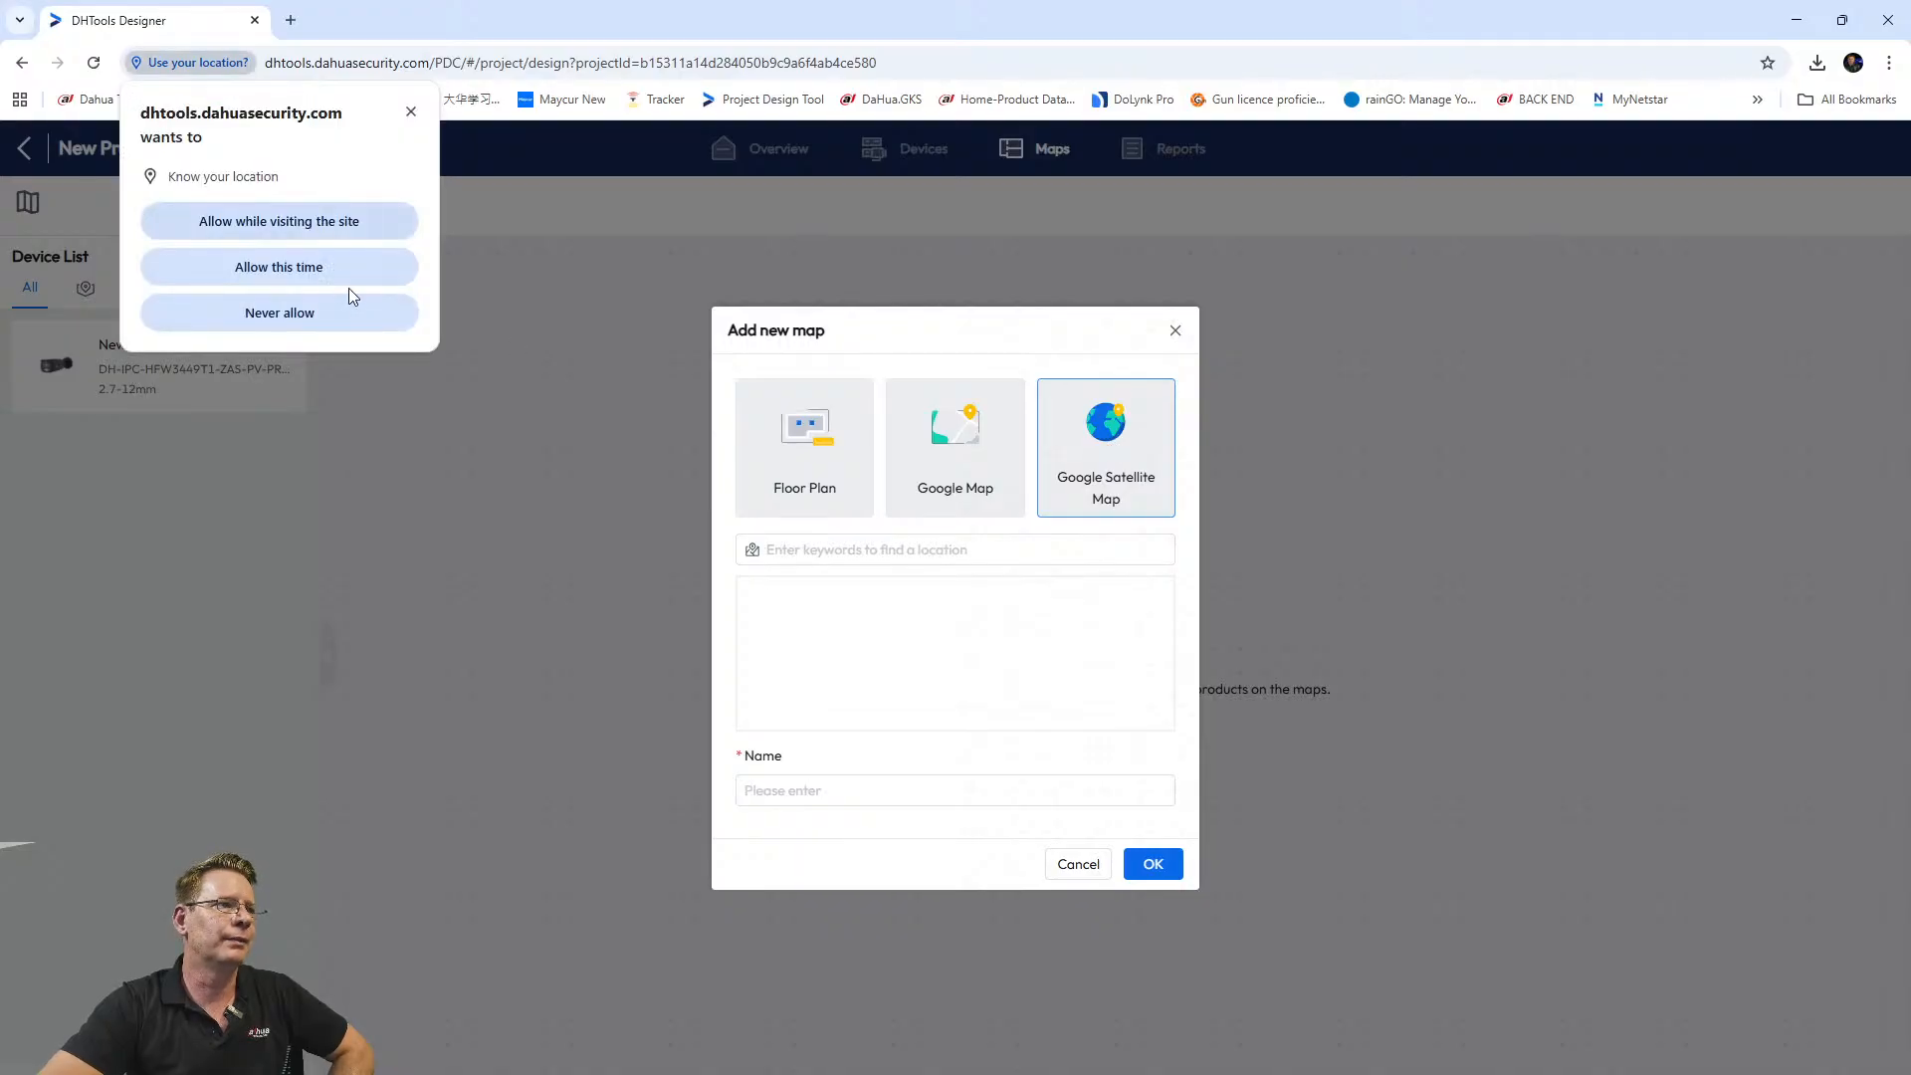
{"action": "left_click", "coordinate": [298, 266]}
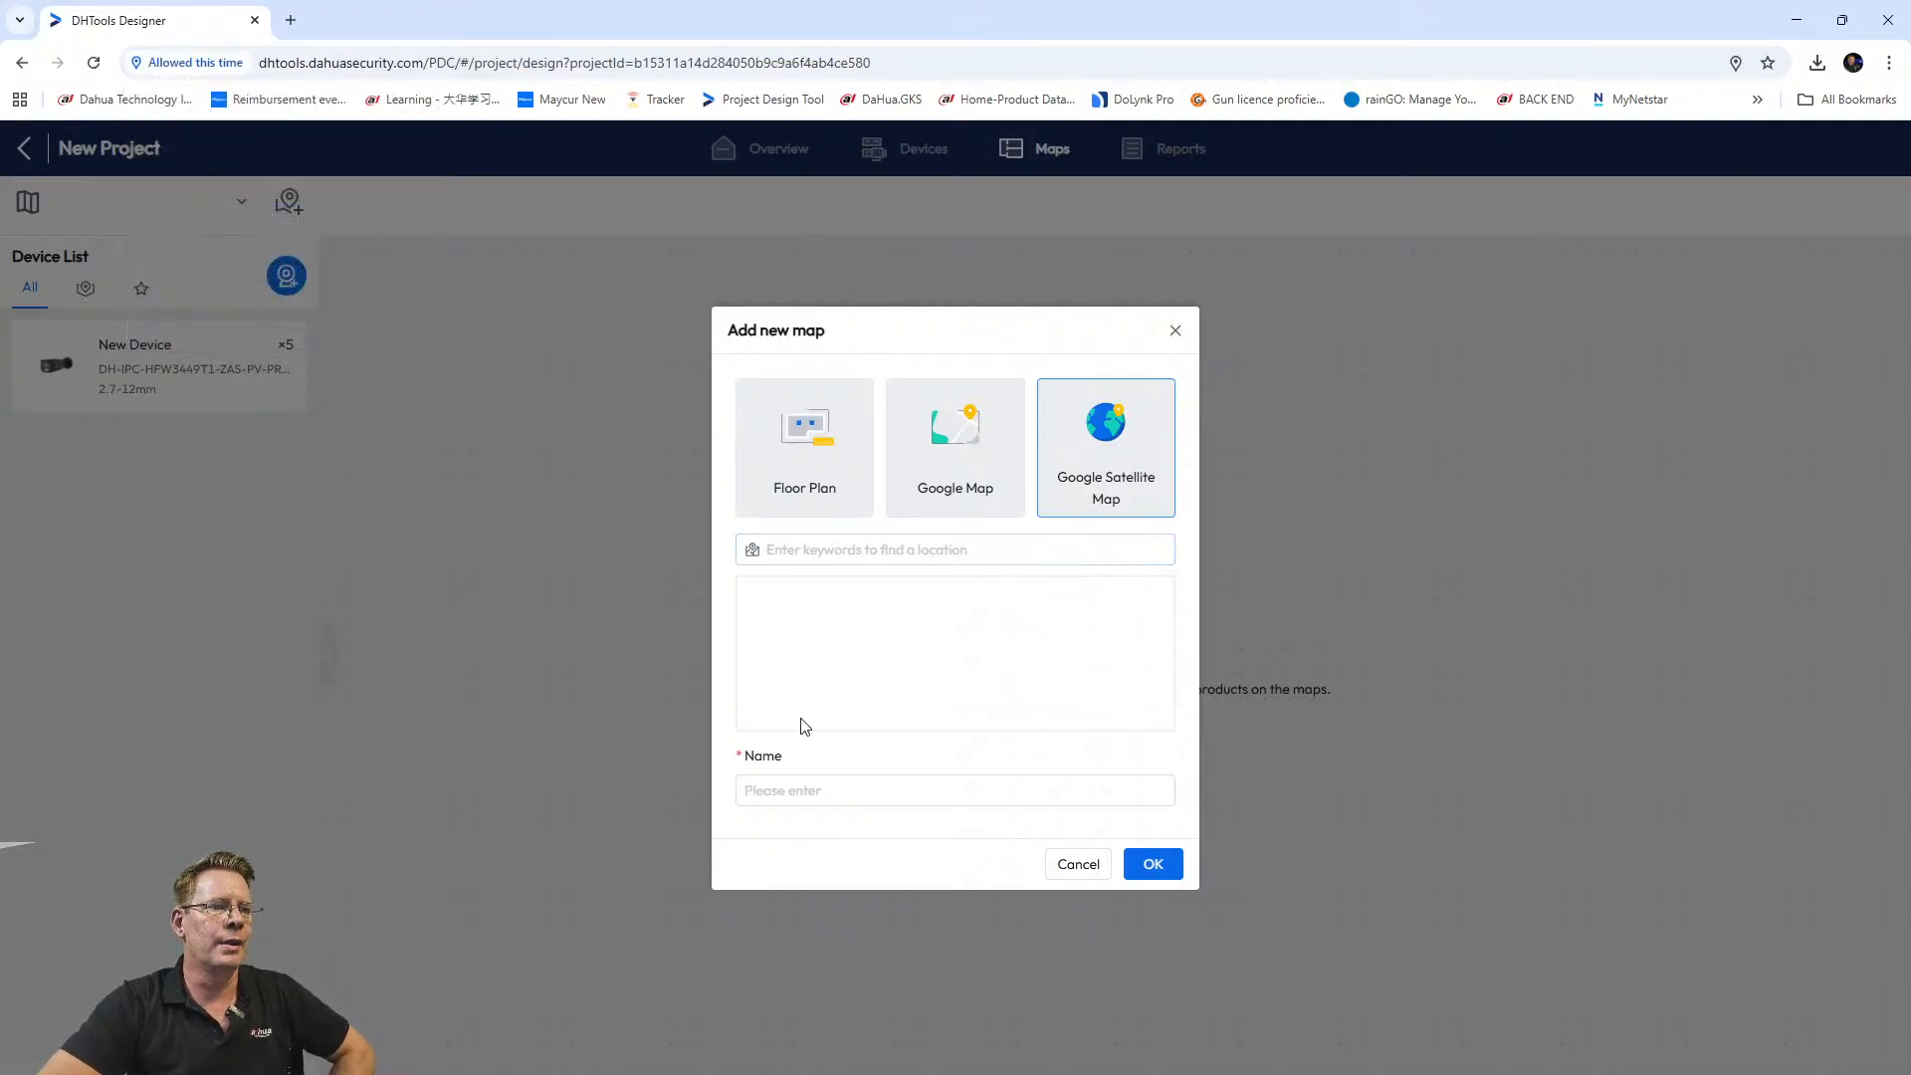
{"action": "left_click", "coordinate": [789, 791]}
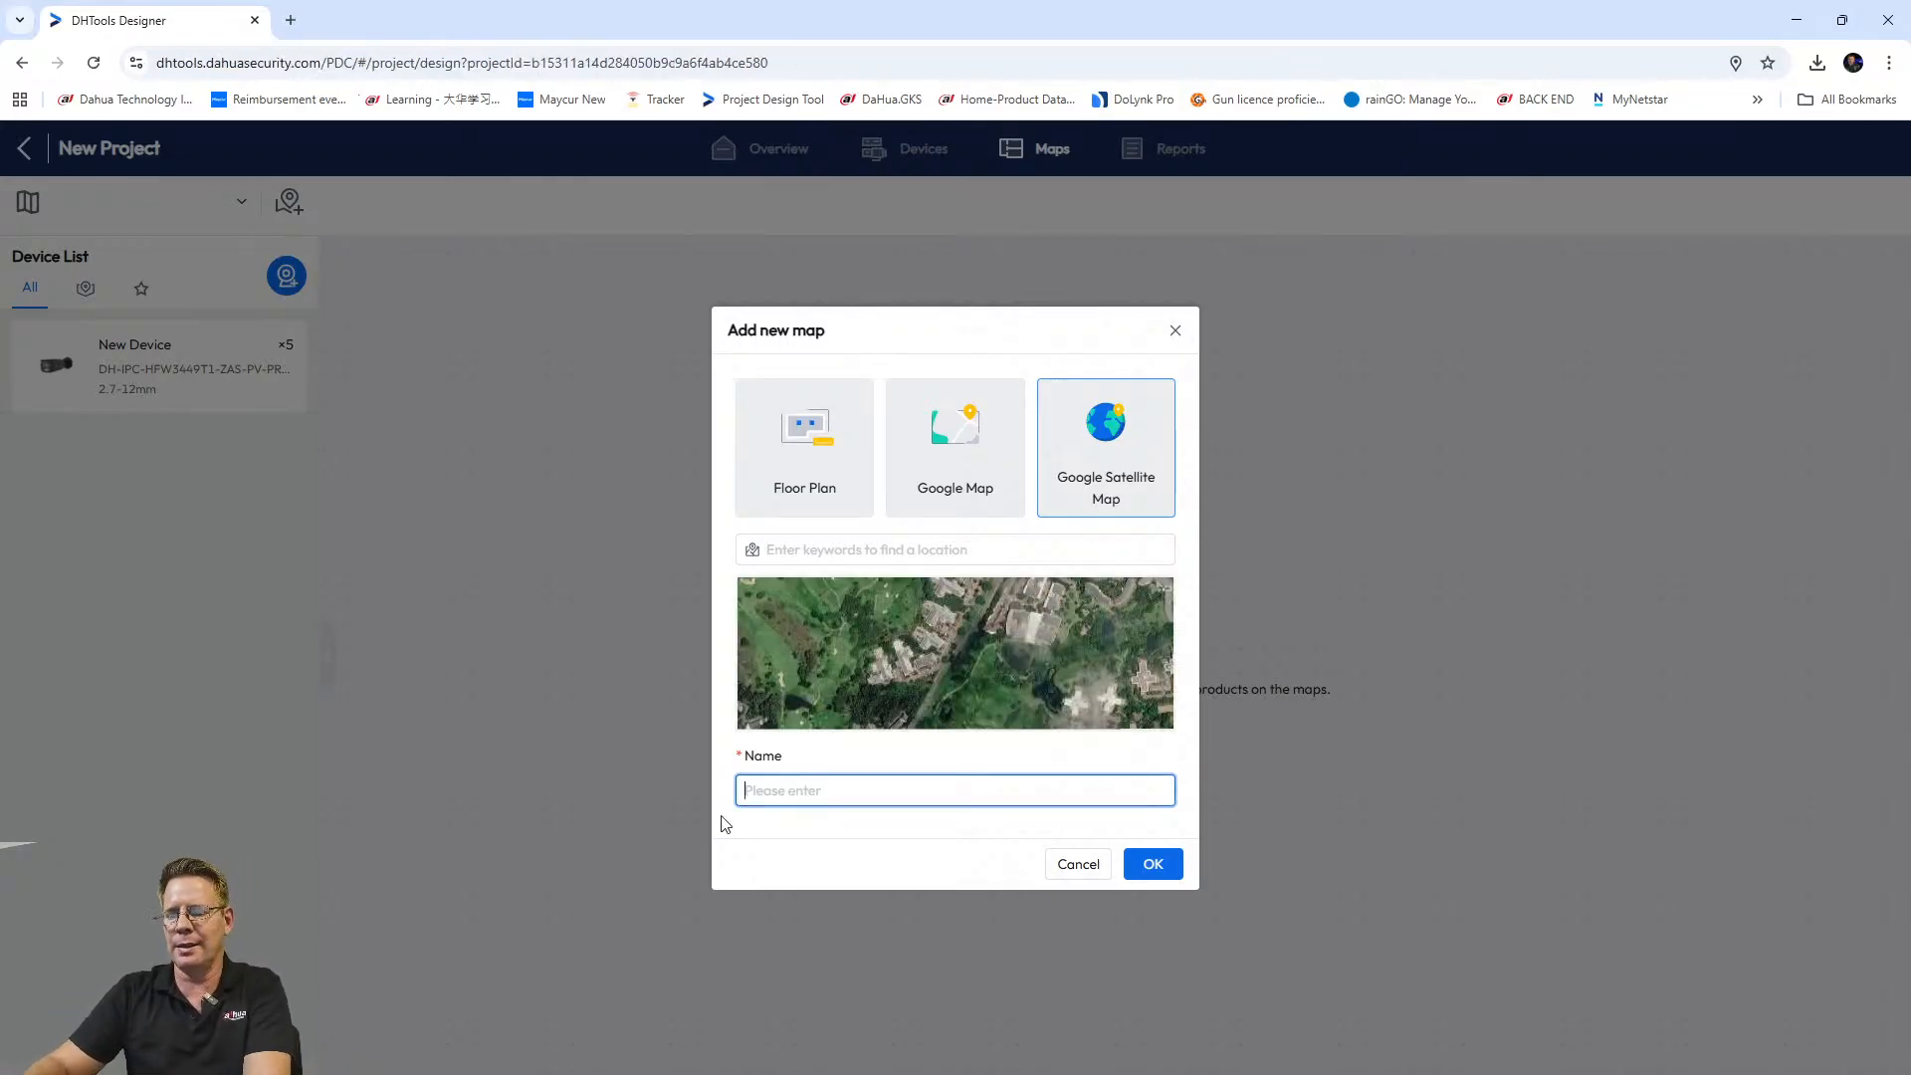
{"action": "type", "text": "T"}
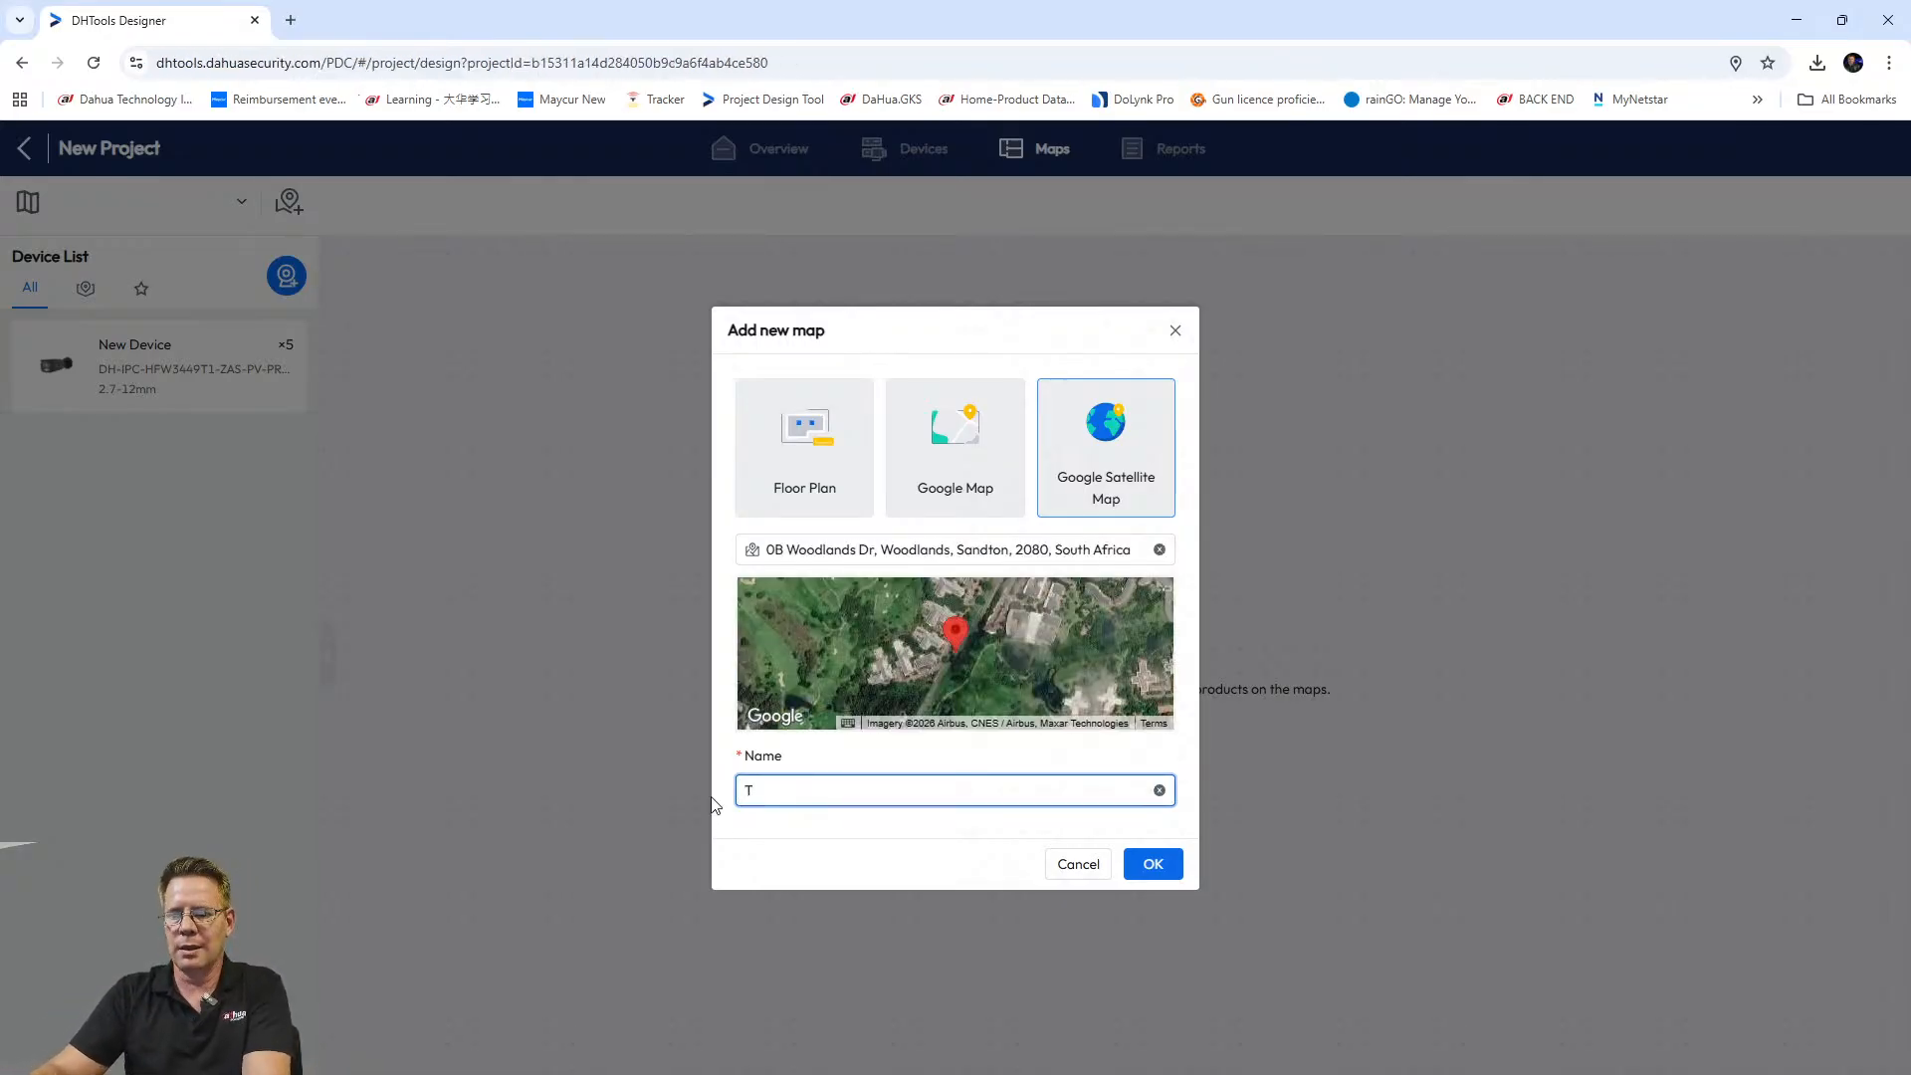
{"action": "type", "text": "ex Elec"}
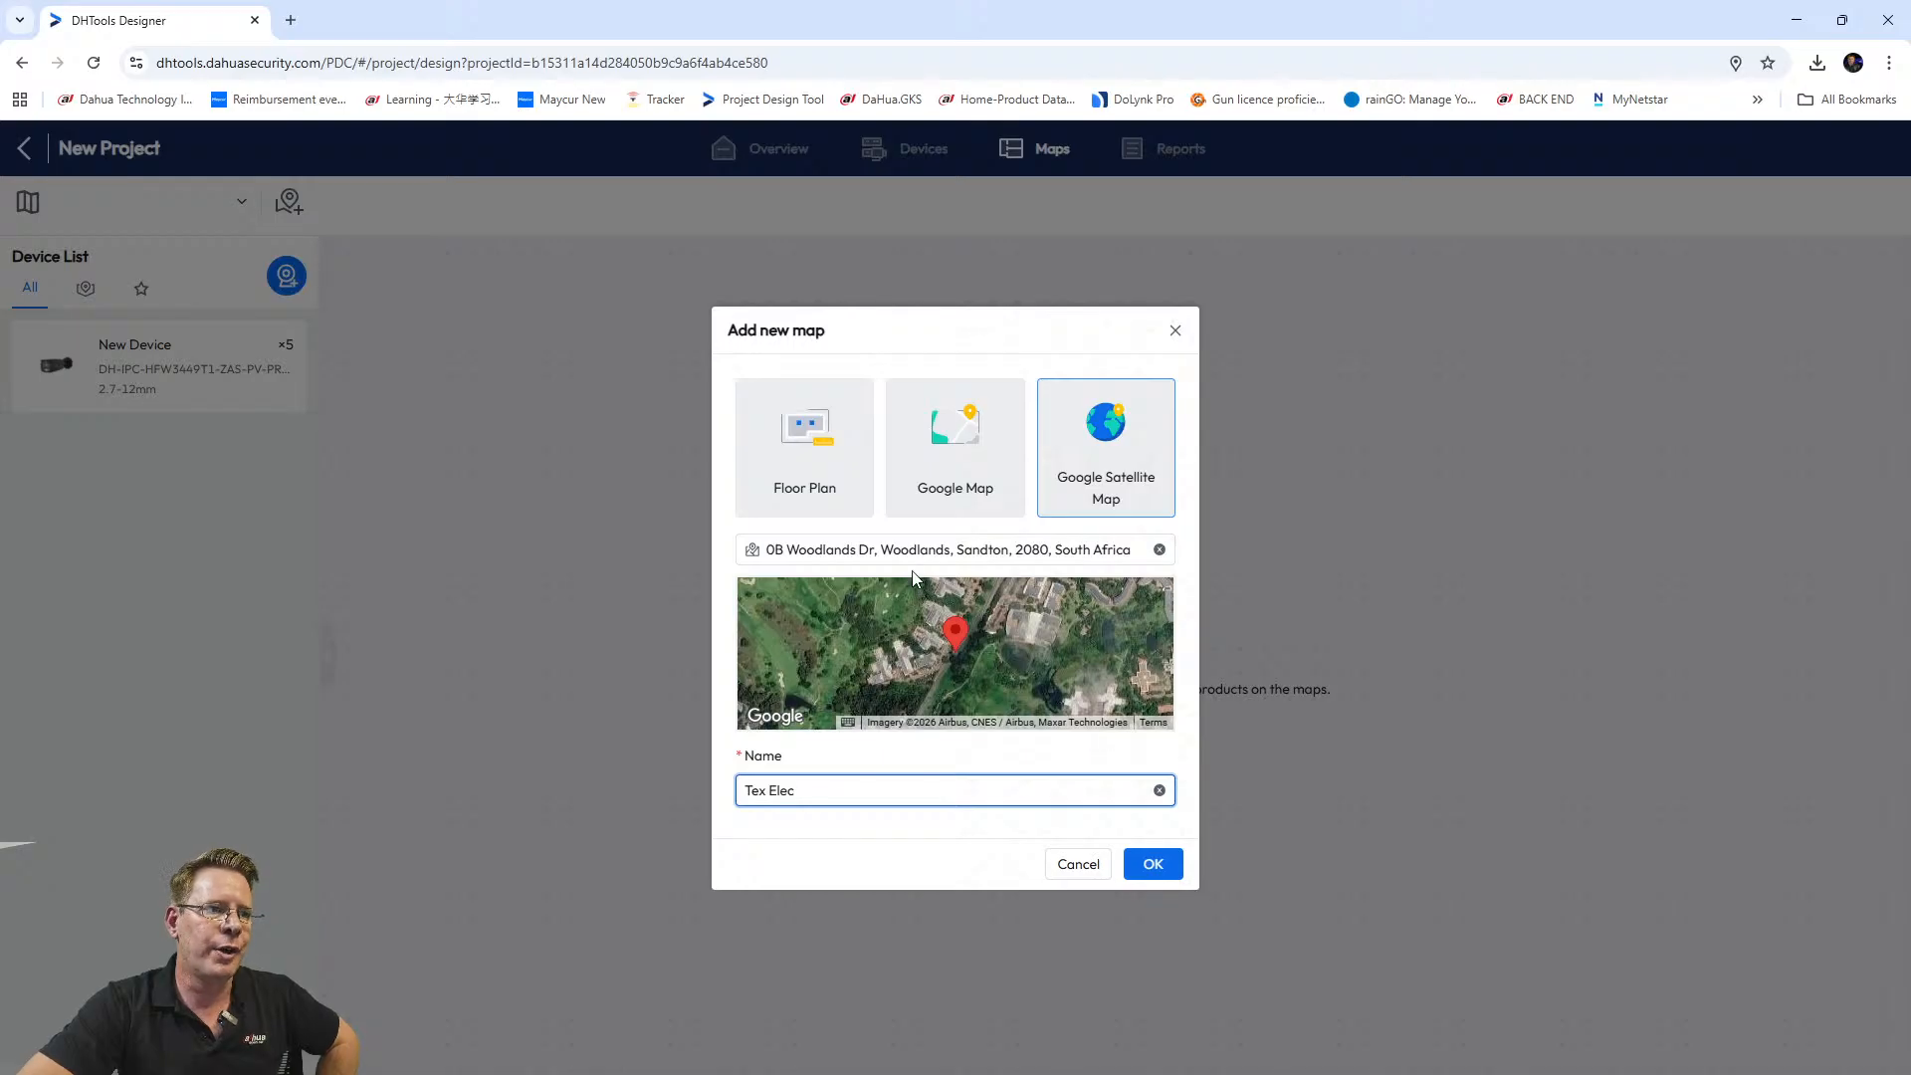
Replace the auto-filled location with the site's street address and centre the satellite preview.
{"action": "left_click", "coordinate": [893, 550]}
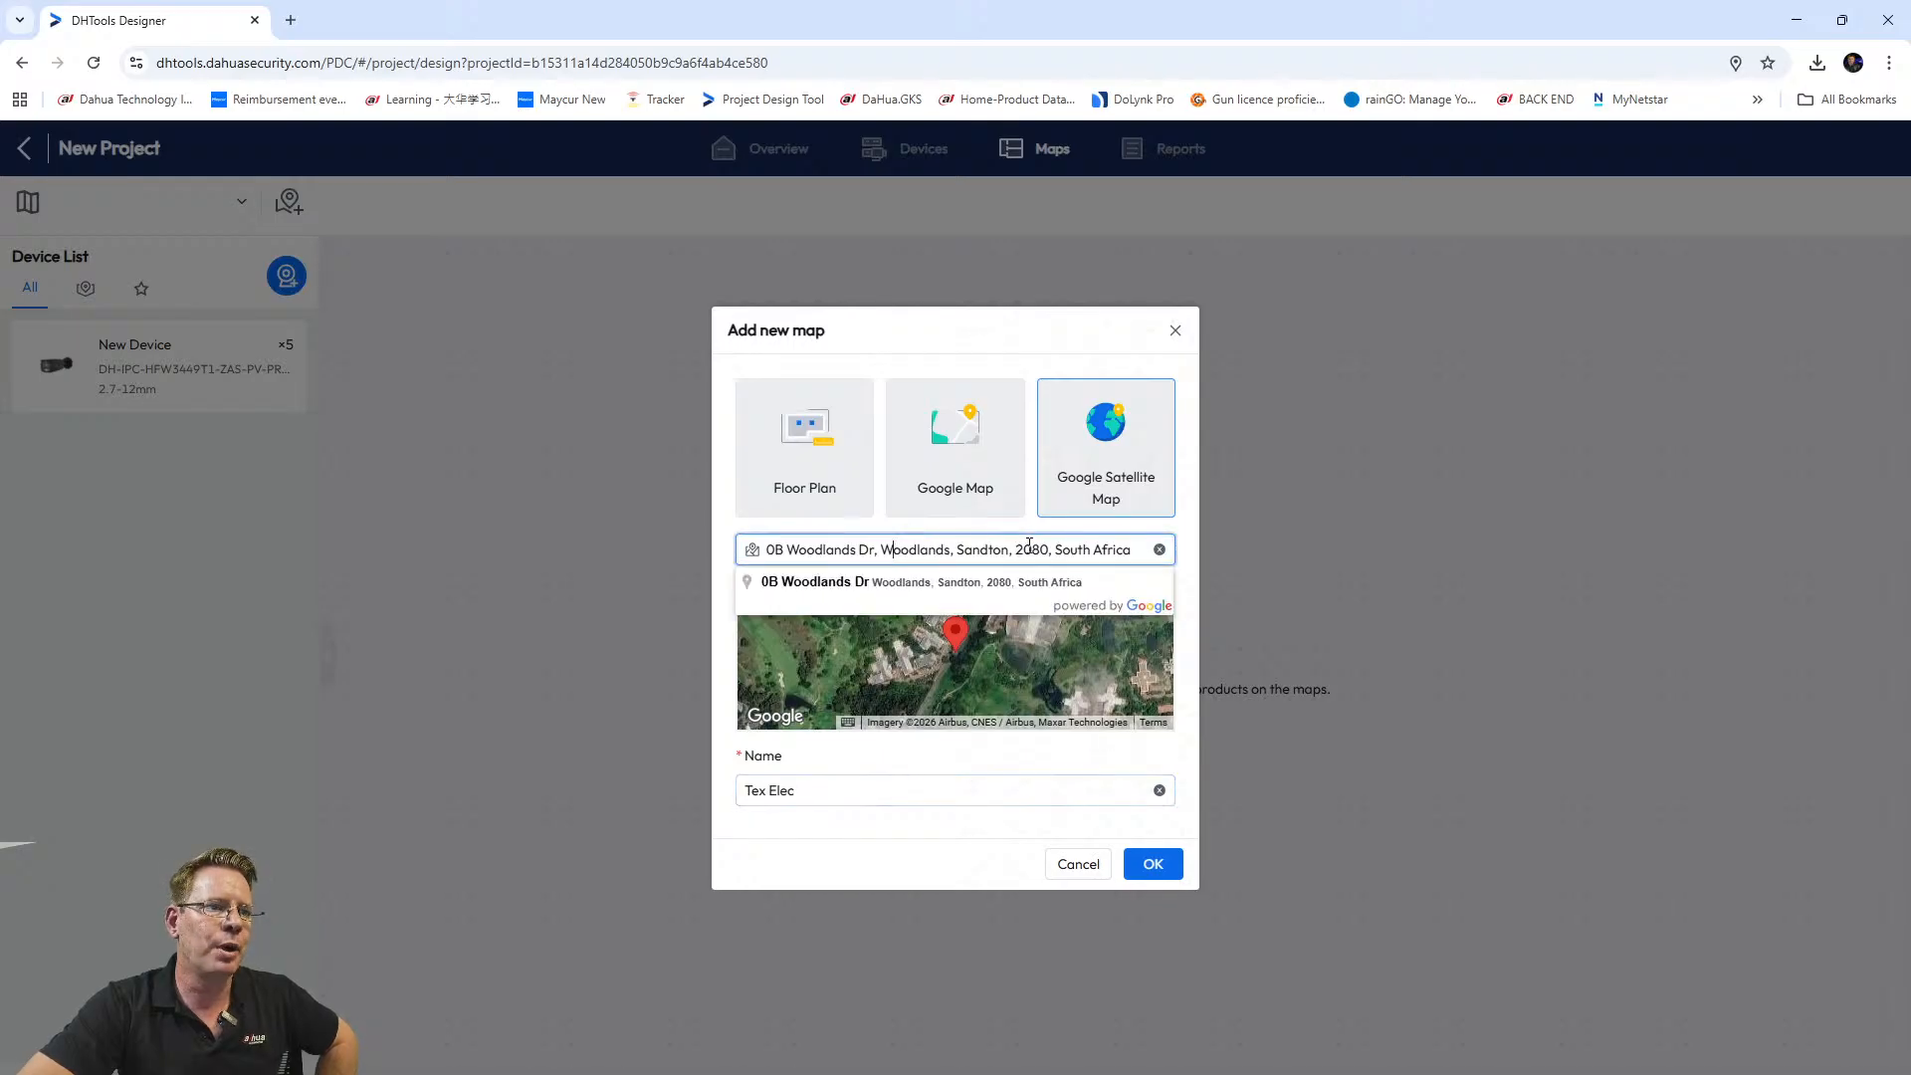
{"action": "left_click", "coordinate": [1159, 552]}
{"action": "left_click", "coordinate": [844, 550]}
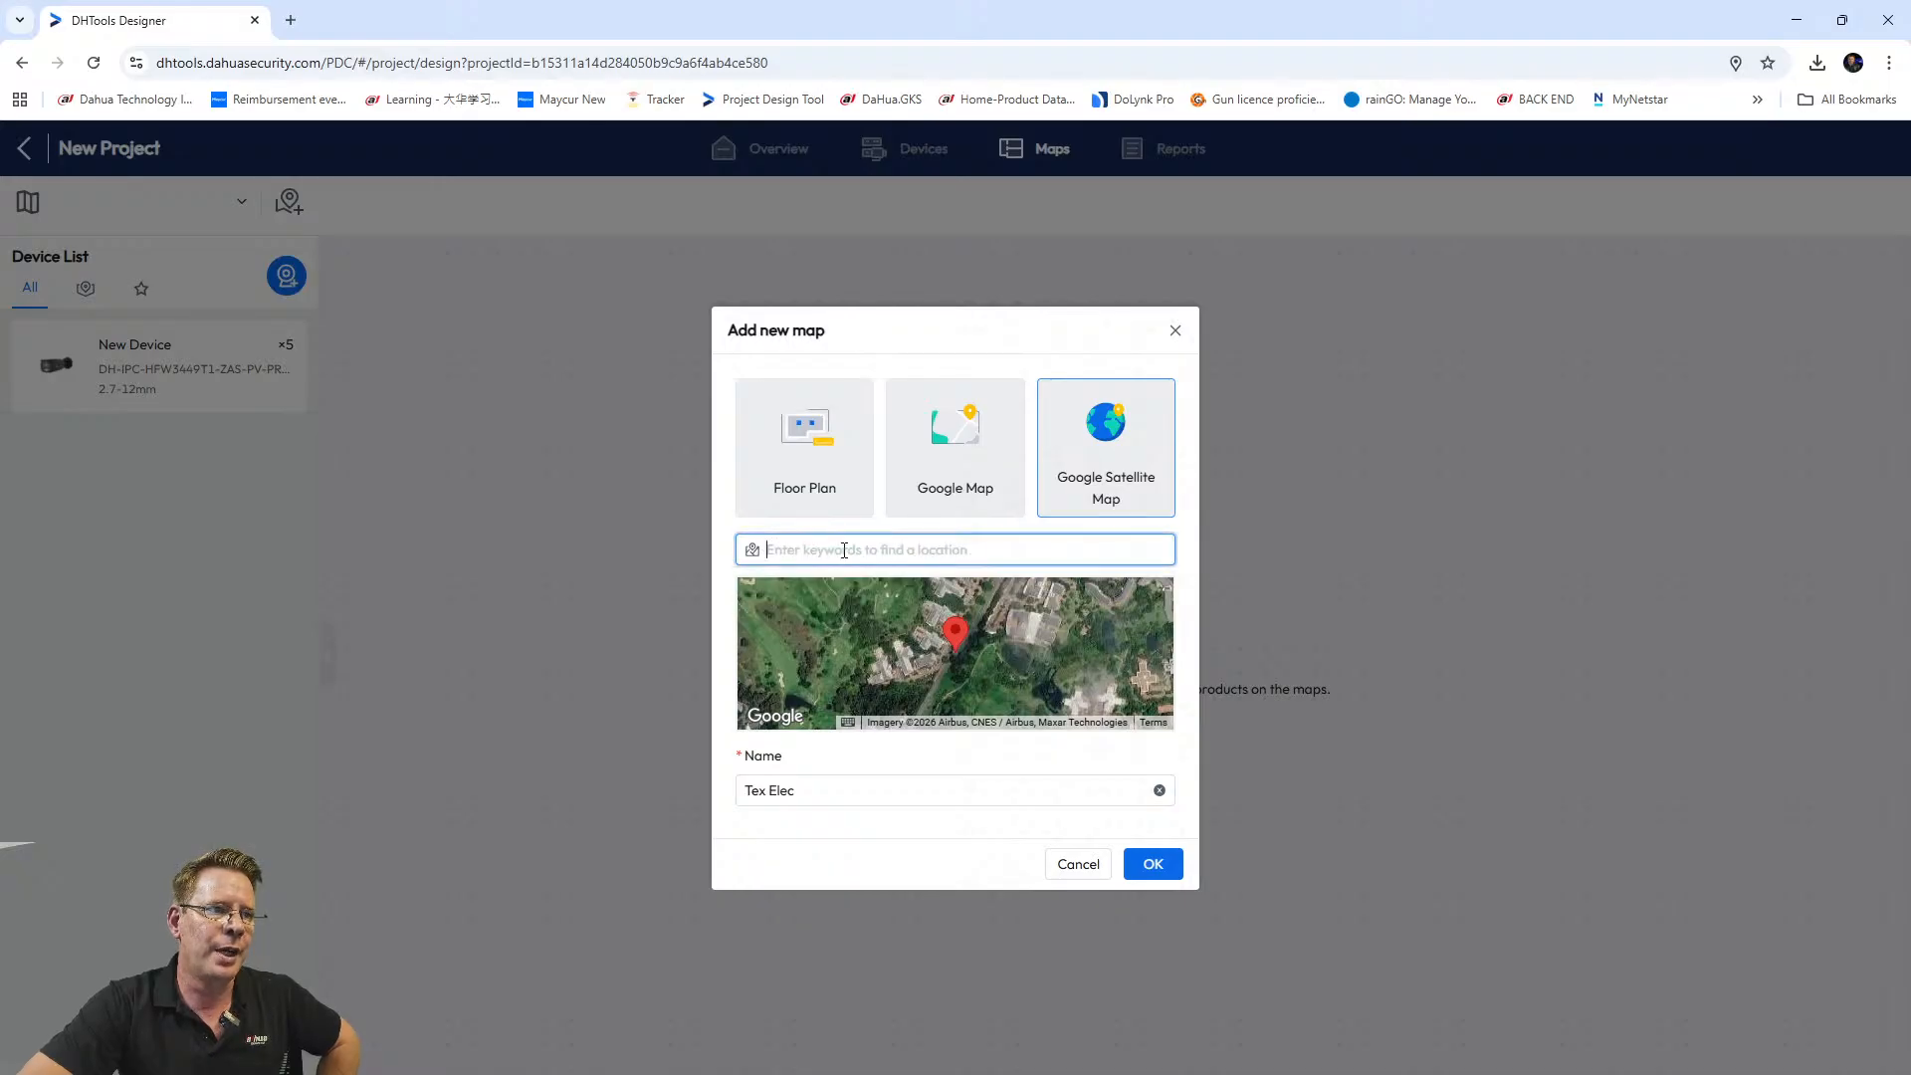
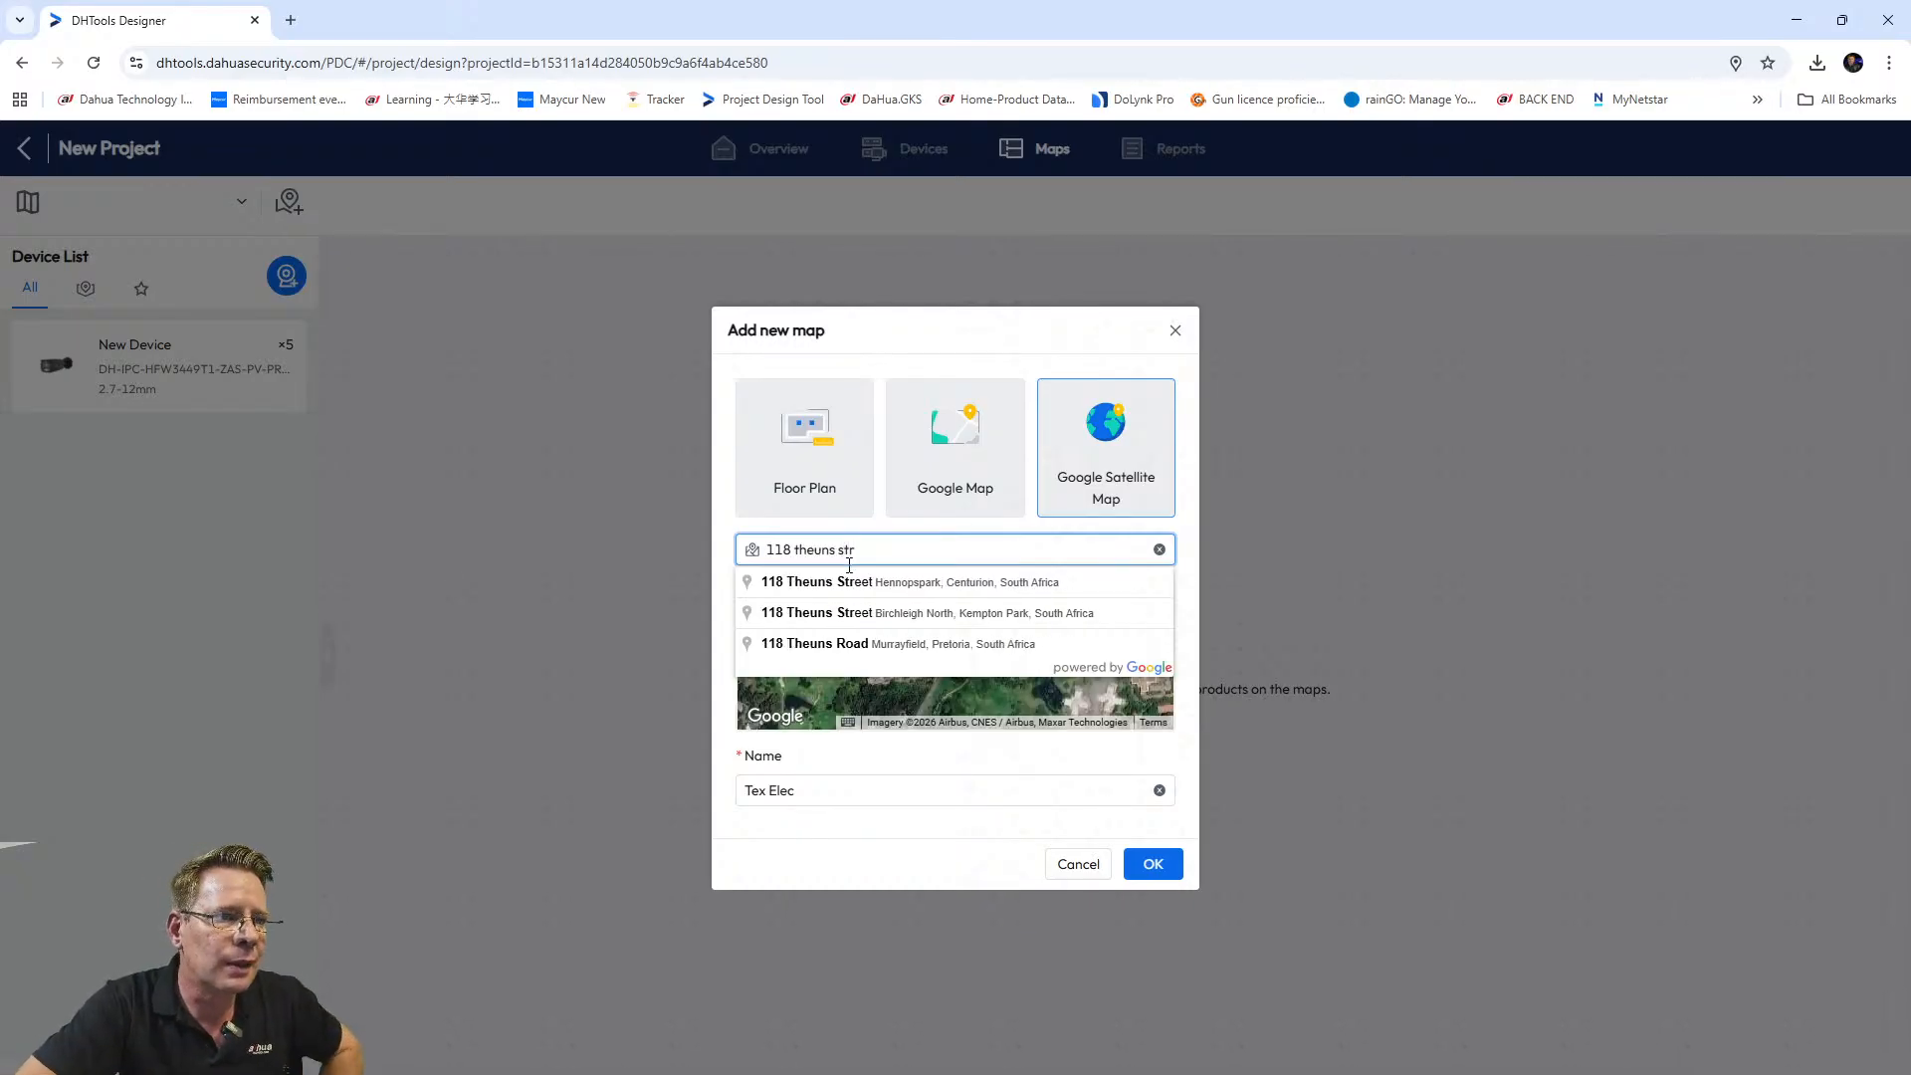
{"action": "left_click", "coordinate": [866, 583]}
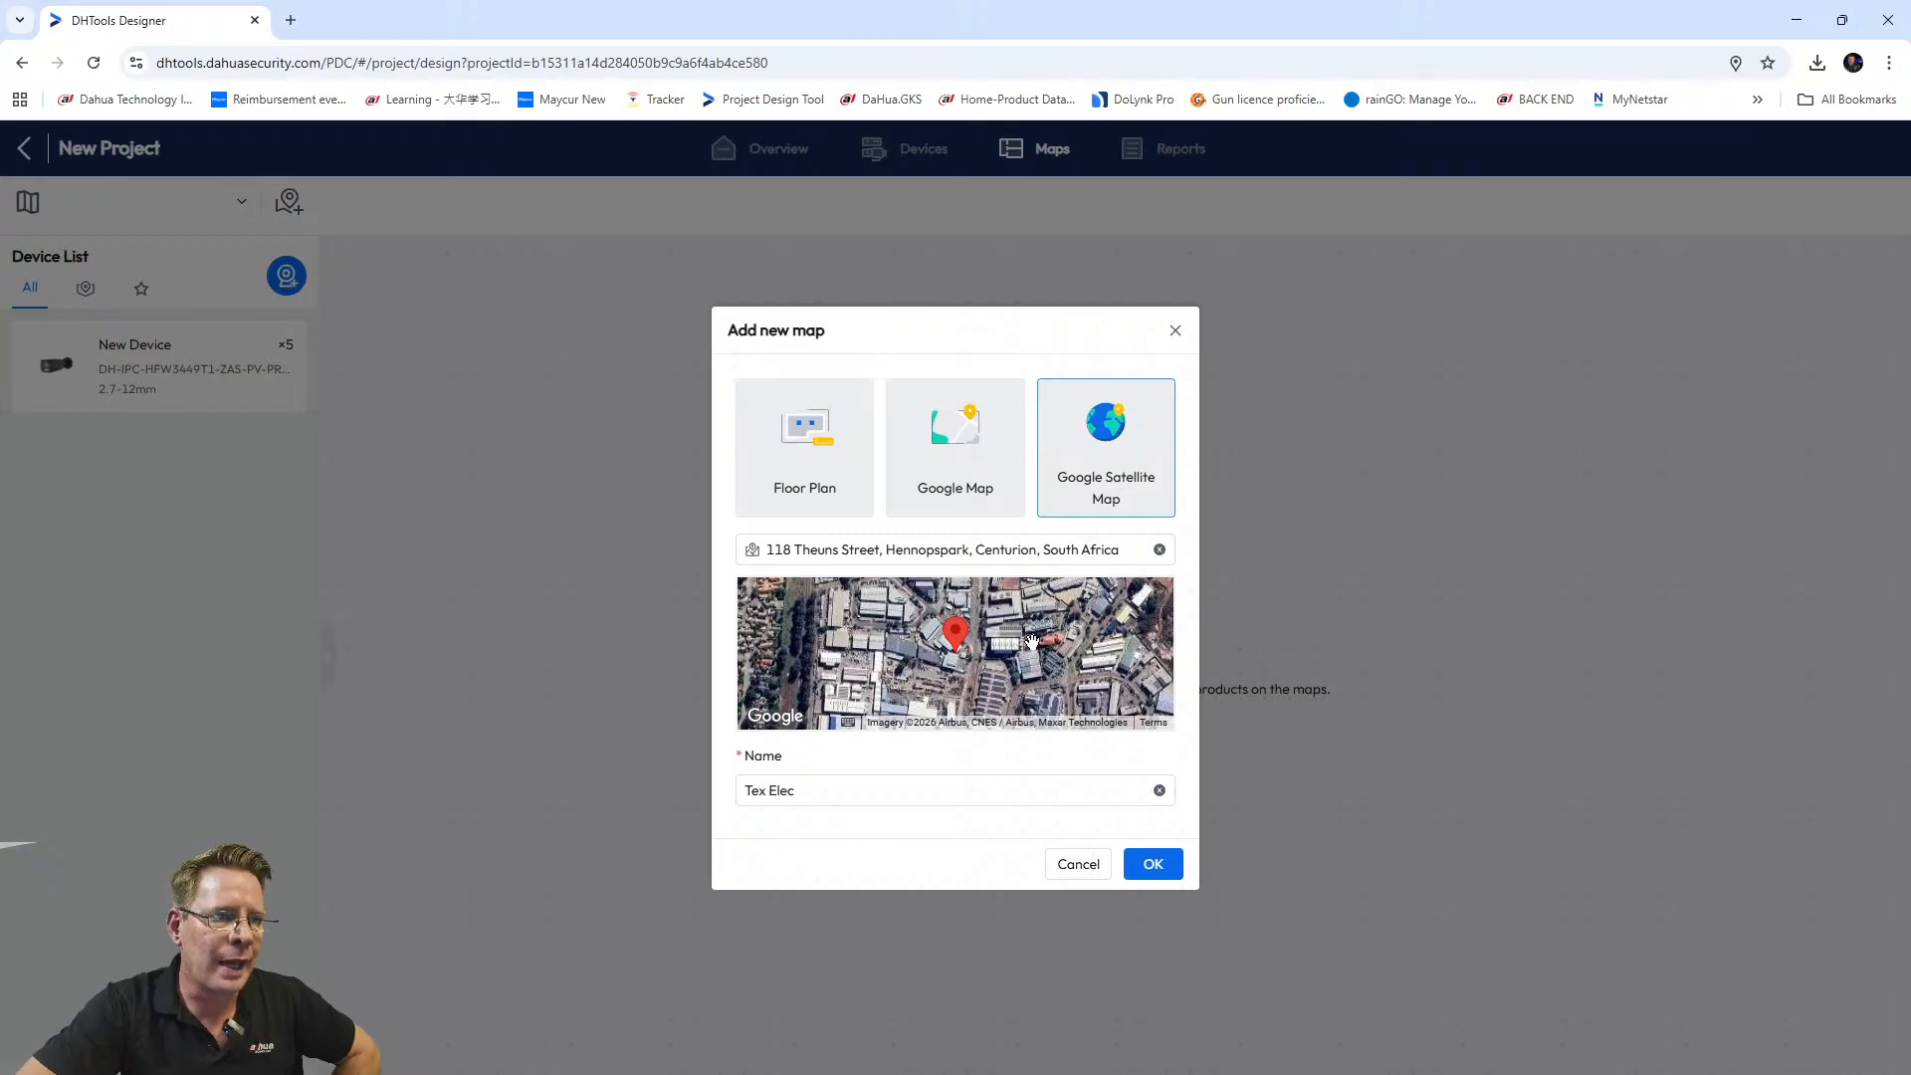
{"action": "scroll", "coordinate": [924, 637], "scroll_direction": "up", "scroll_amount": 2}
{"action": "scroll", "coordinate": [956, 676], "scroll_direction": "down", "scroll_amount": 1}
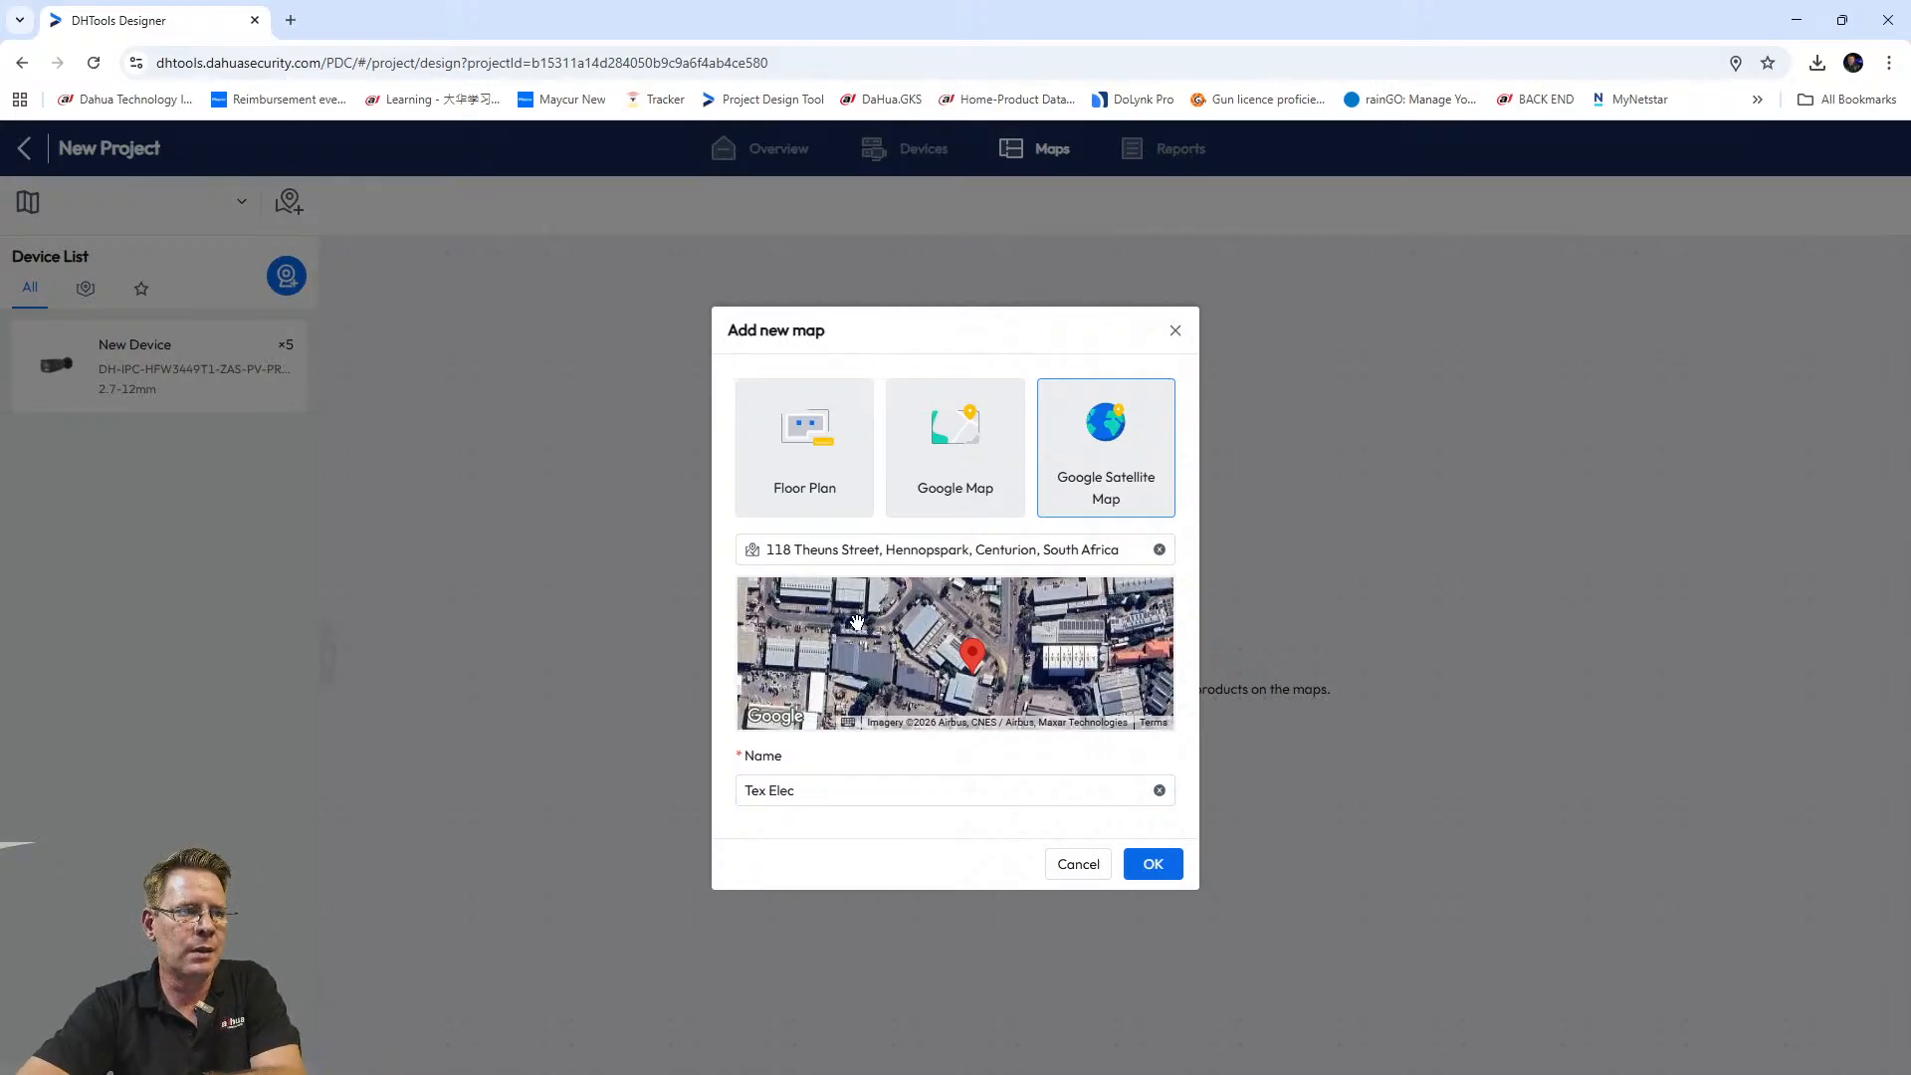
{"action": "left_click_drag", "start_coordinate": [857, 622], "coordinate": [838, 602]}
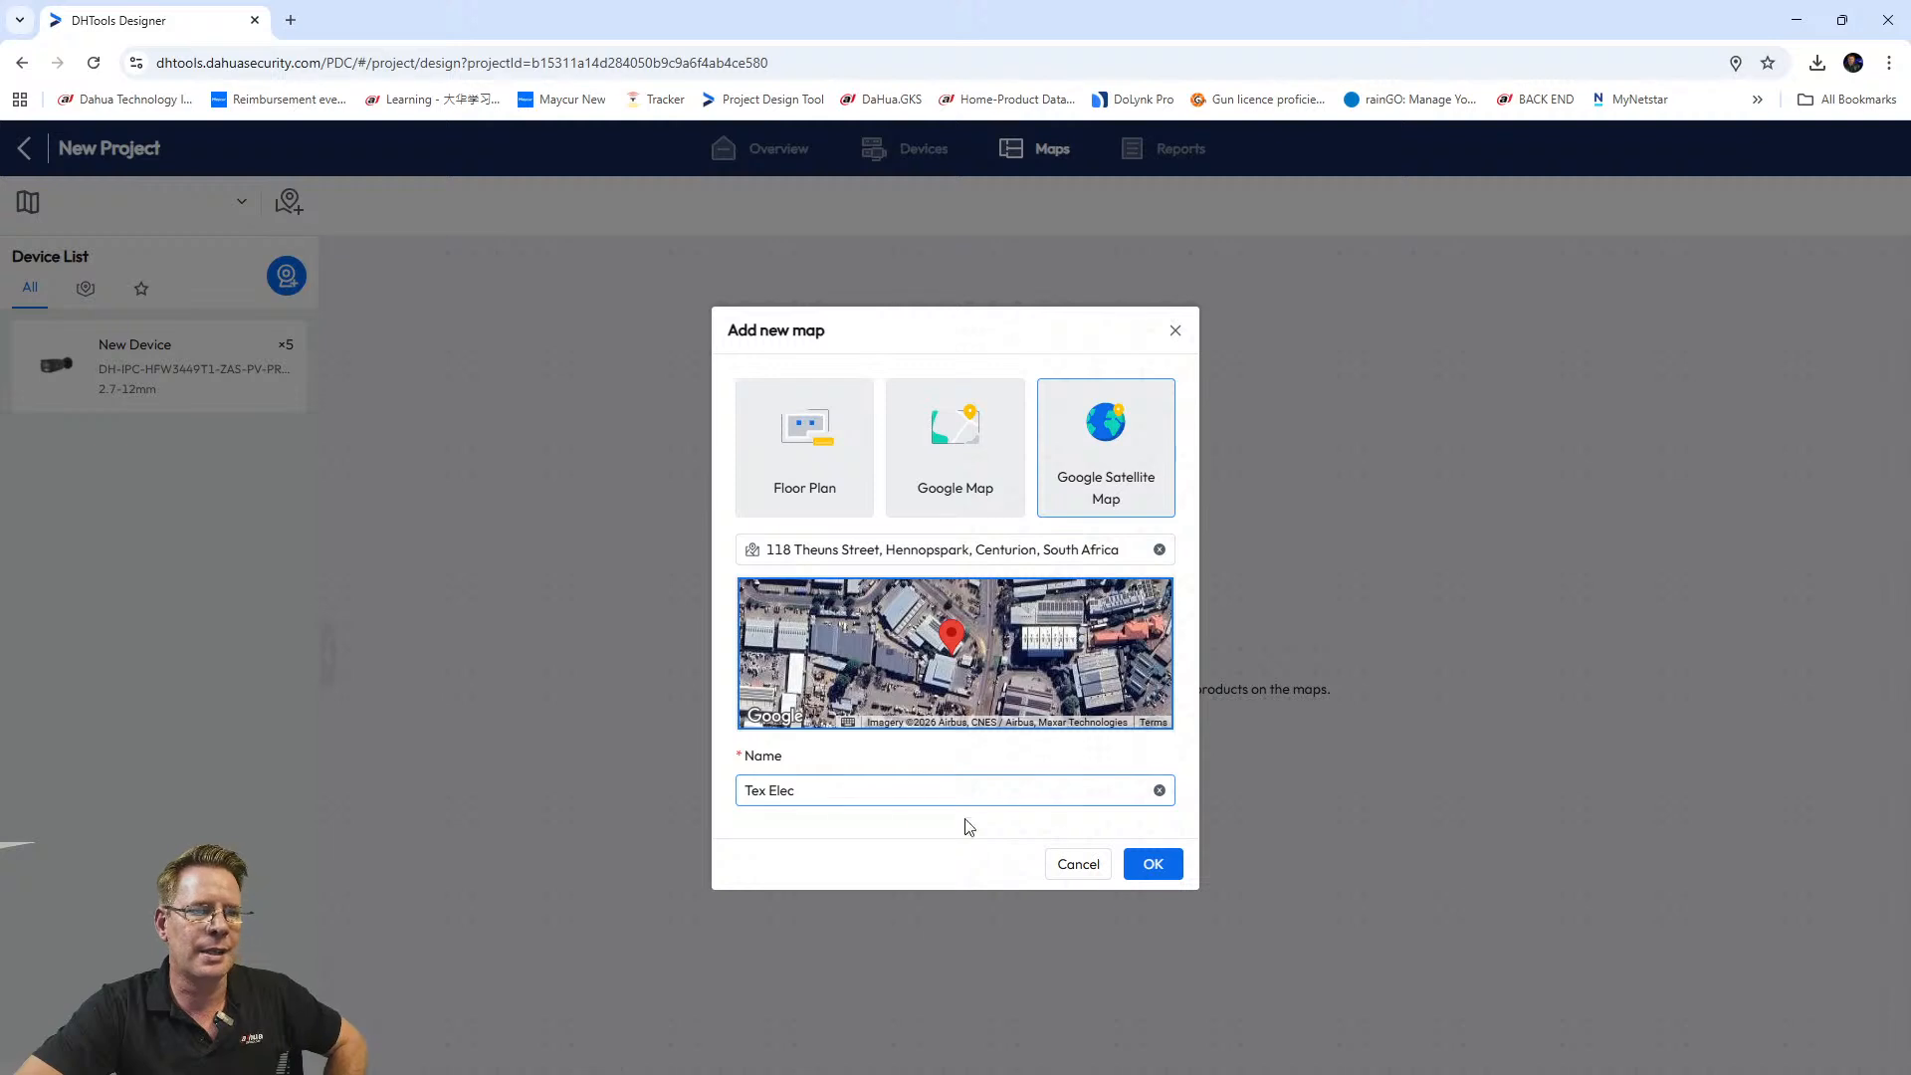
Confirm the Tex Elec map and zoom around the satellite imagery to inspect the site.
{"action": "left_click", "coordinate": [1161, 867]}
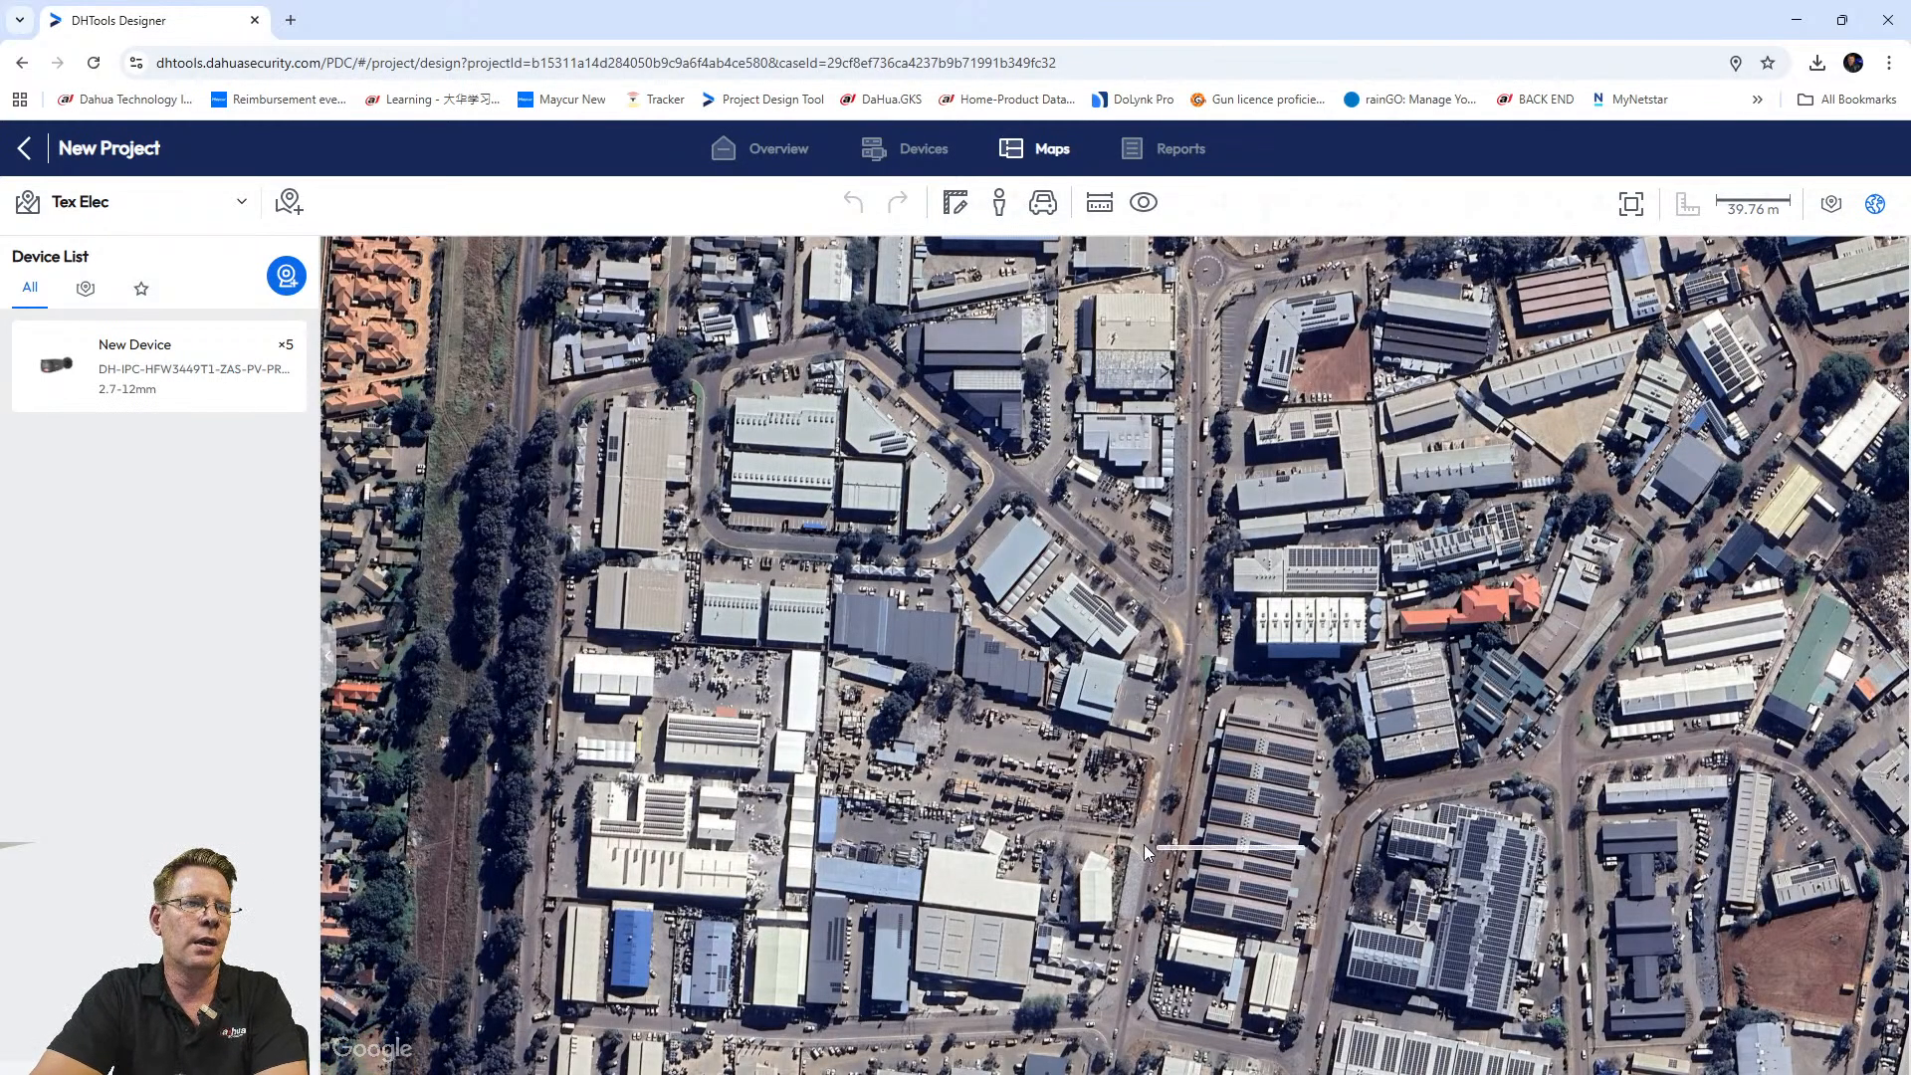
{"action": "scroll", "coordinate": [1144, 841], "scroll_direction": "down", "scroll_amount": 5}
{"action": "scroll", "coordinate": [1030, 714], "scroll_direction": "down", "scroll_amount": 4}
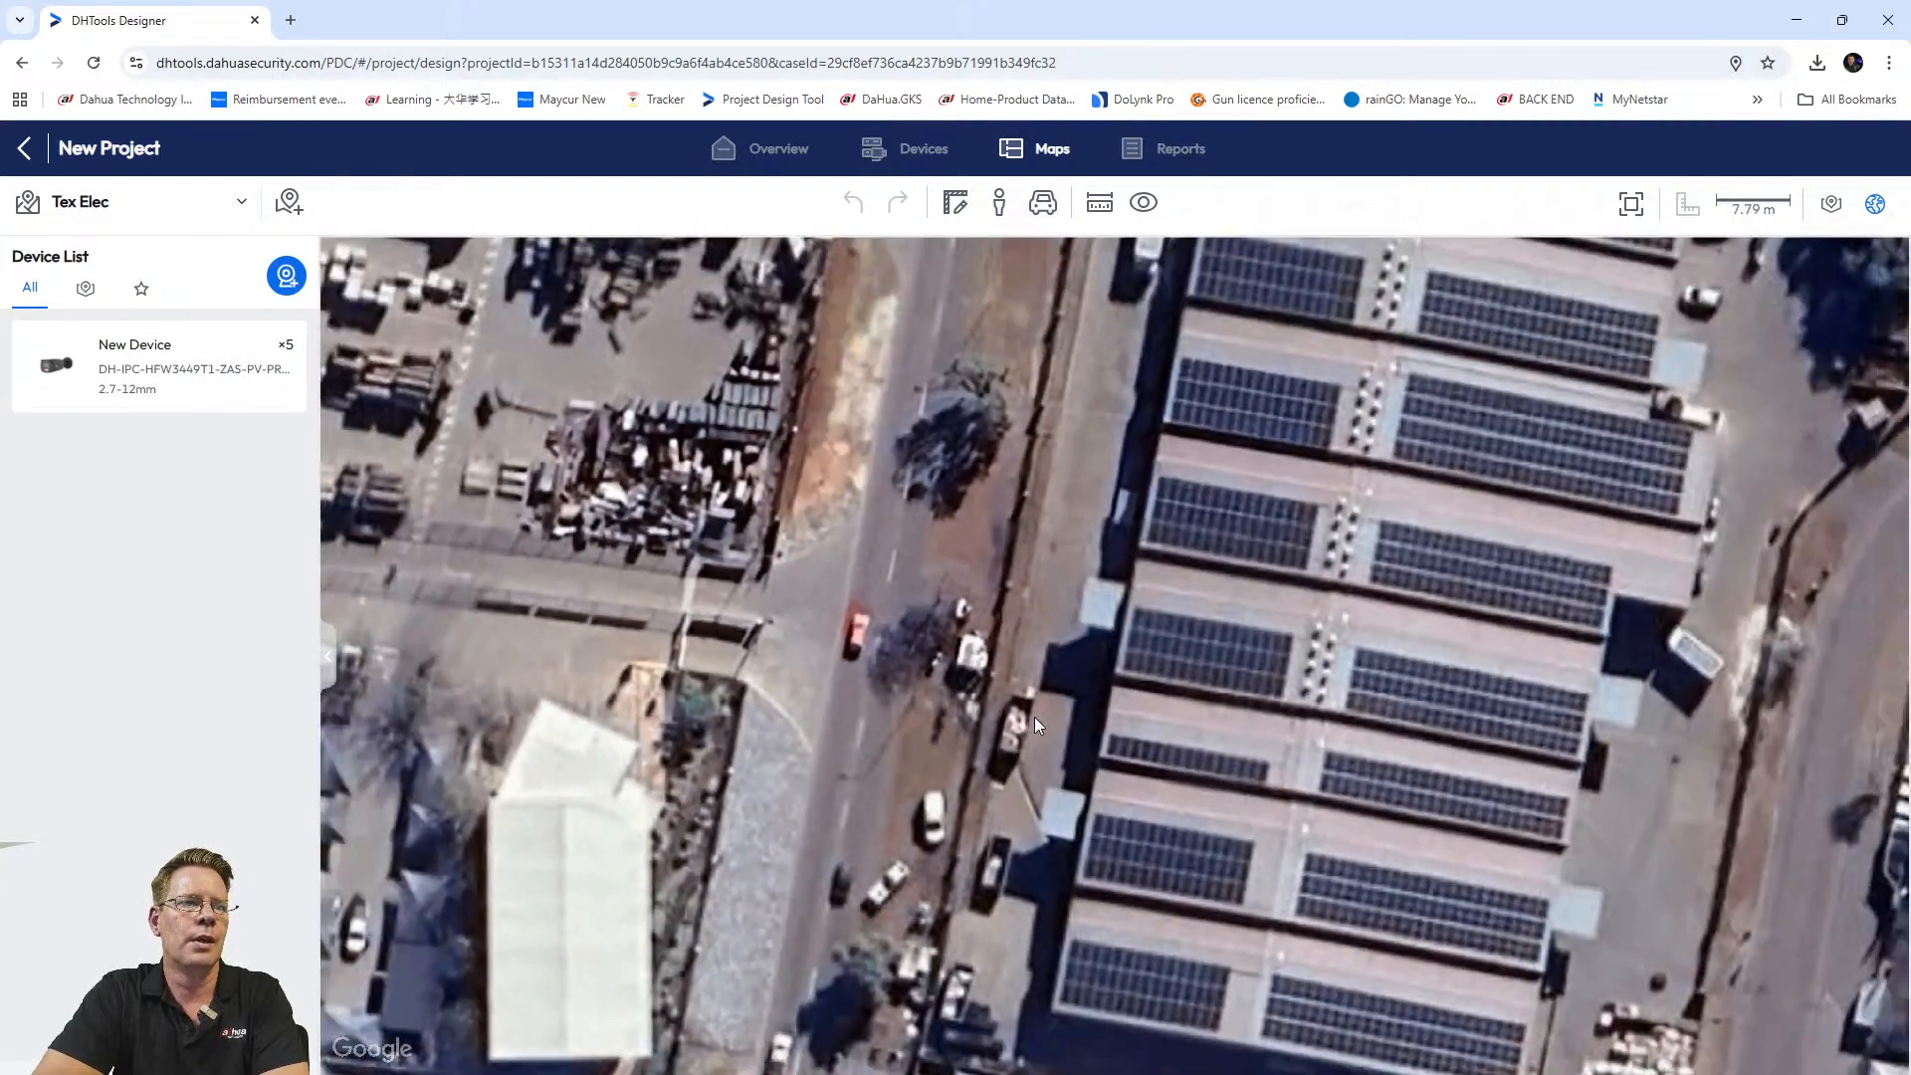
{"action": "scroll", "coordinate": [1049, 740], "scroll_direction": "down", "scroll_amount": 2}
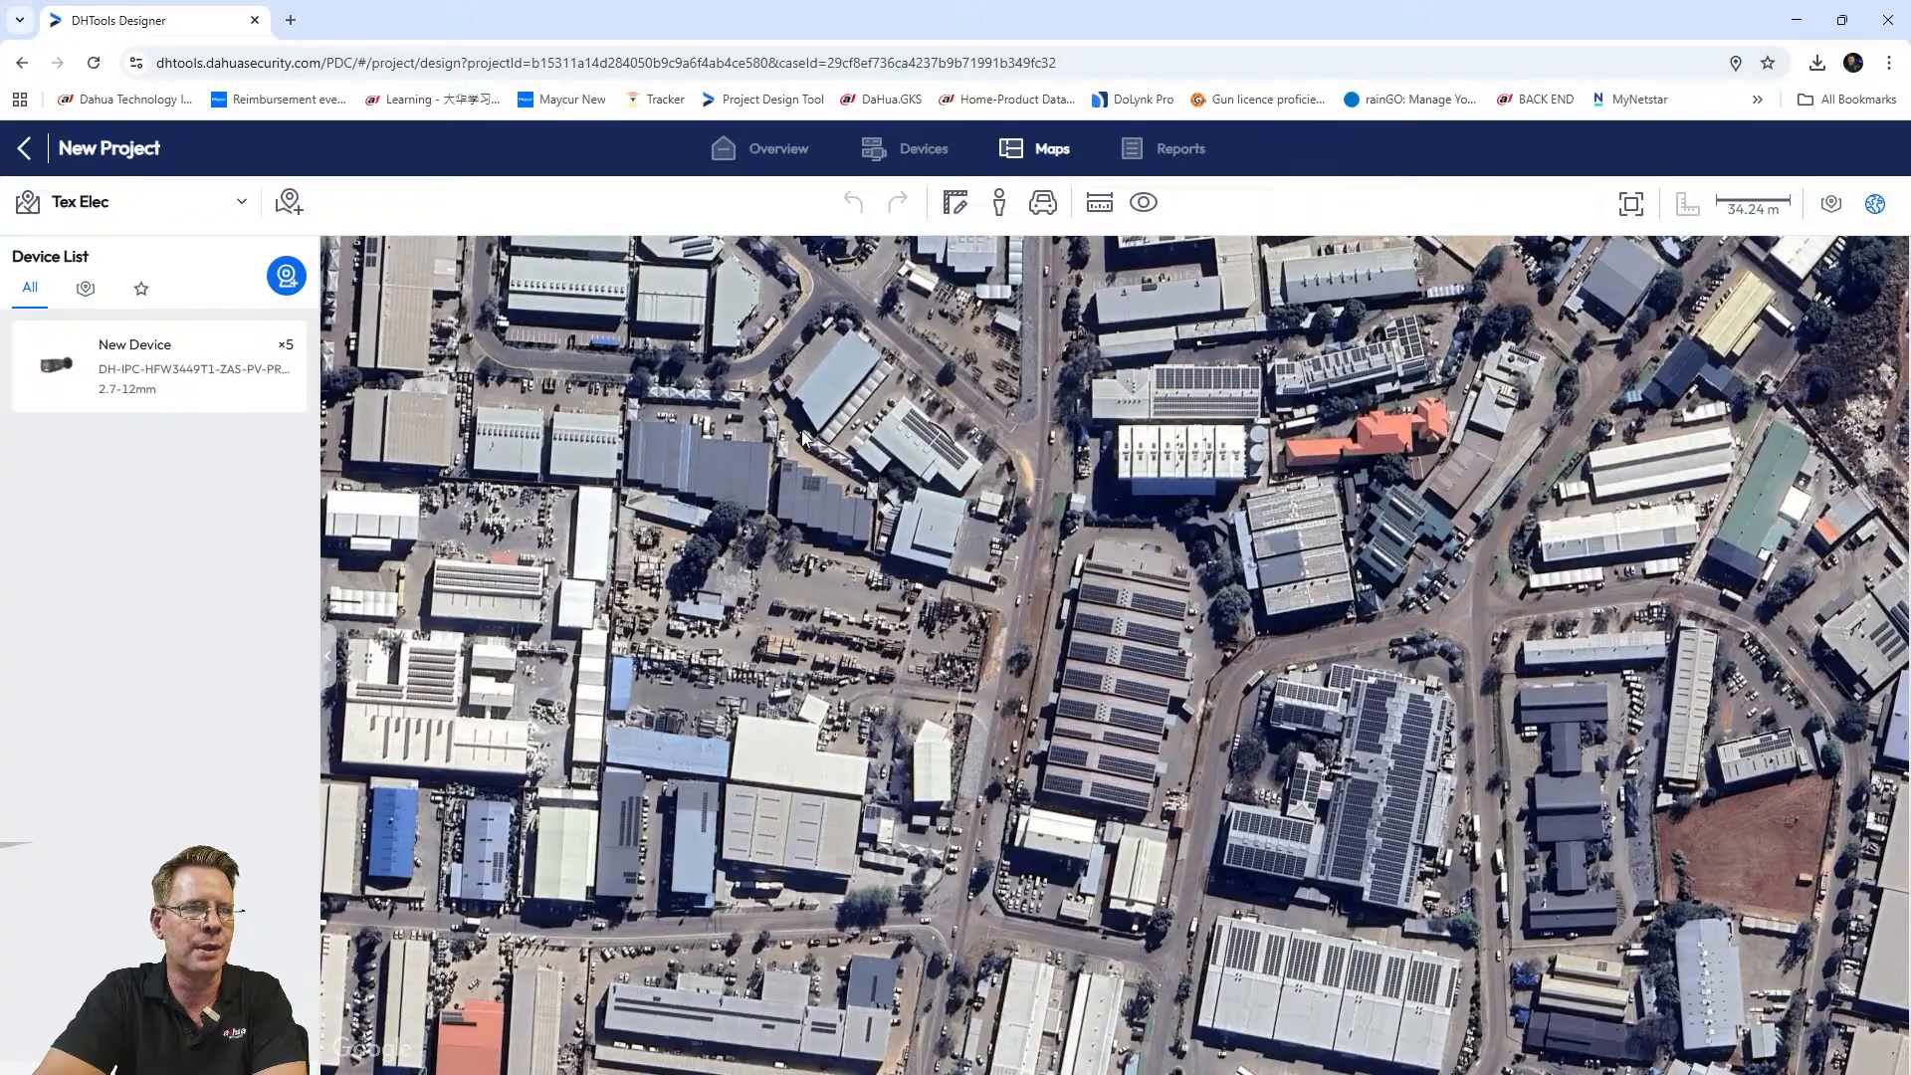
{"action": "scroll", "coordinate": [1232, 625], "scroll_direction": "up", "scroll_amount": 5}
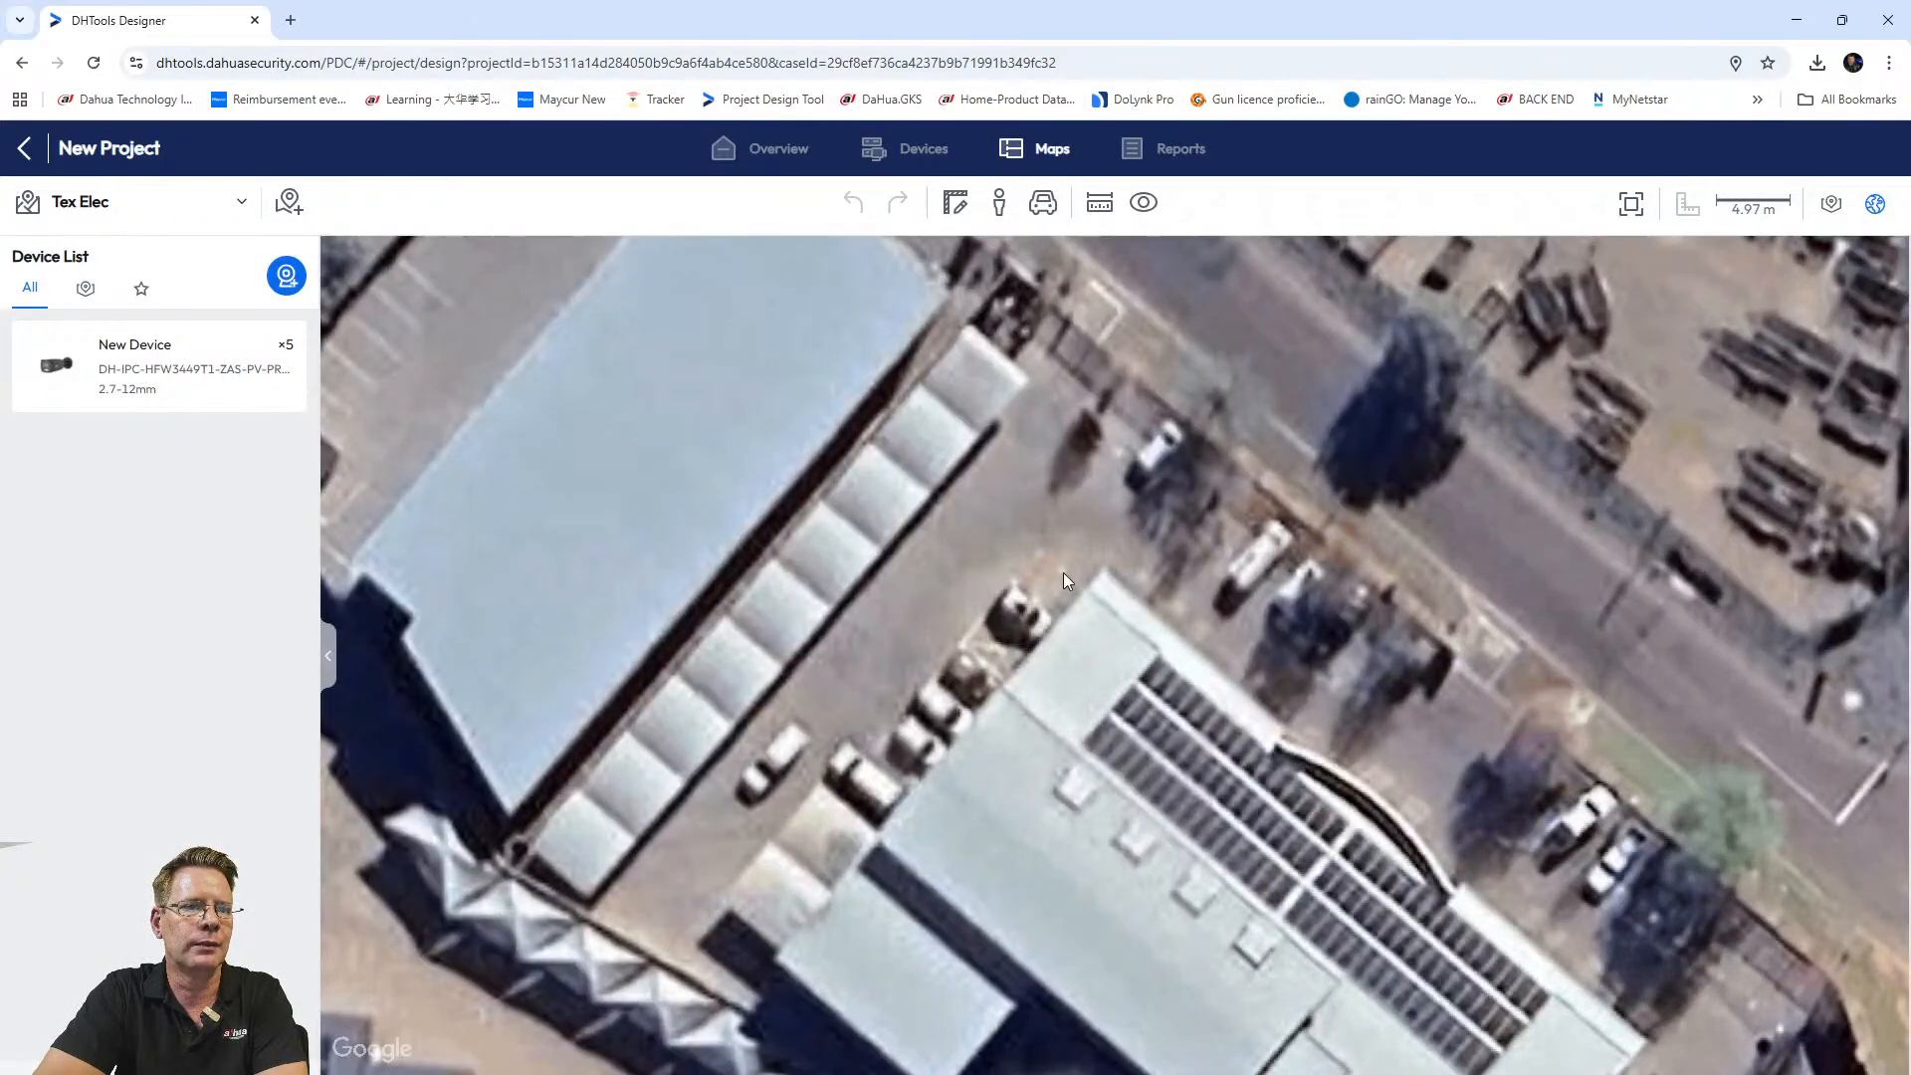
{"action": "scroll", "coordinate": [1063, 581], "scroll_direction": "down", "scroll_amount": 3}
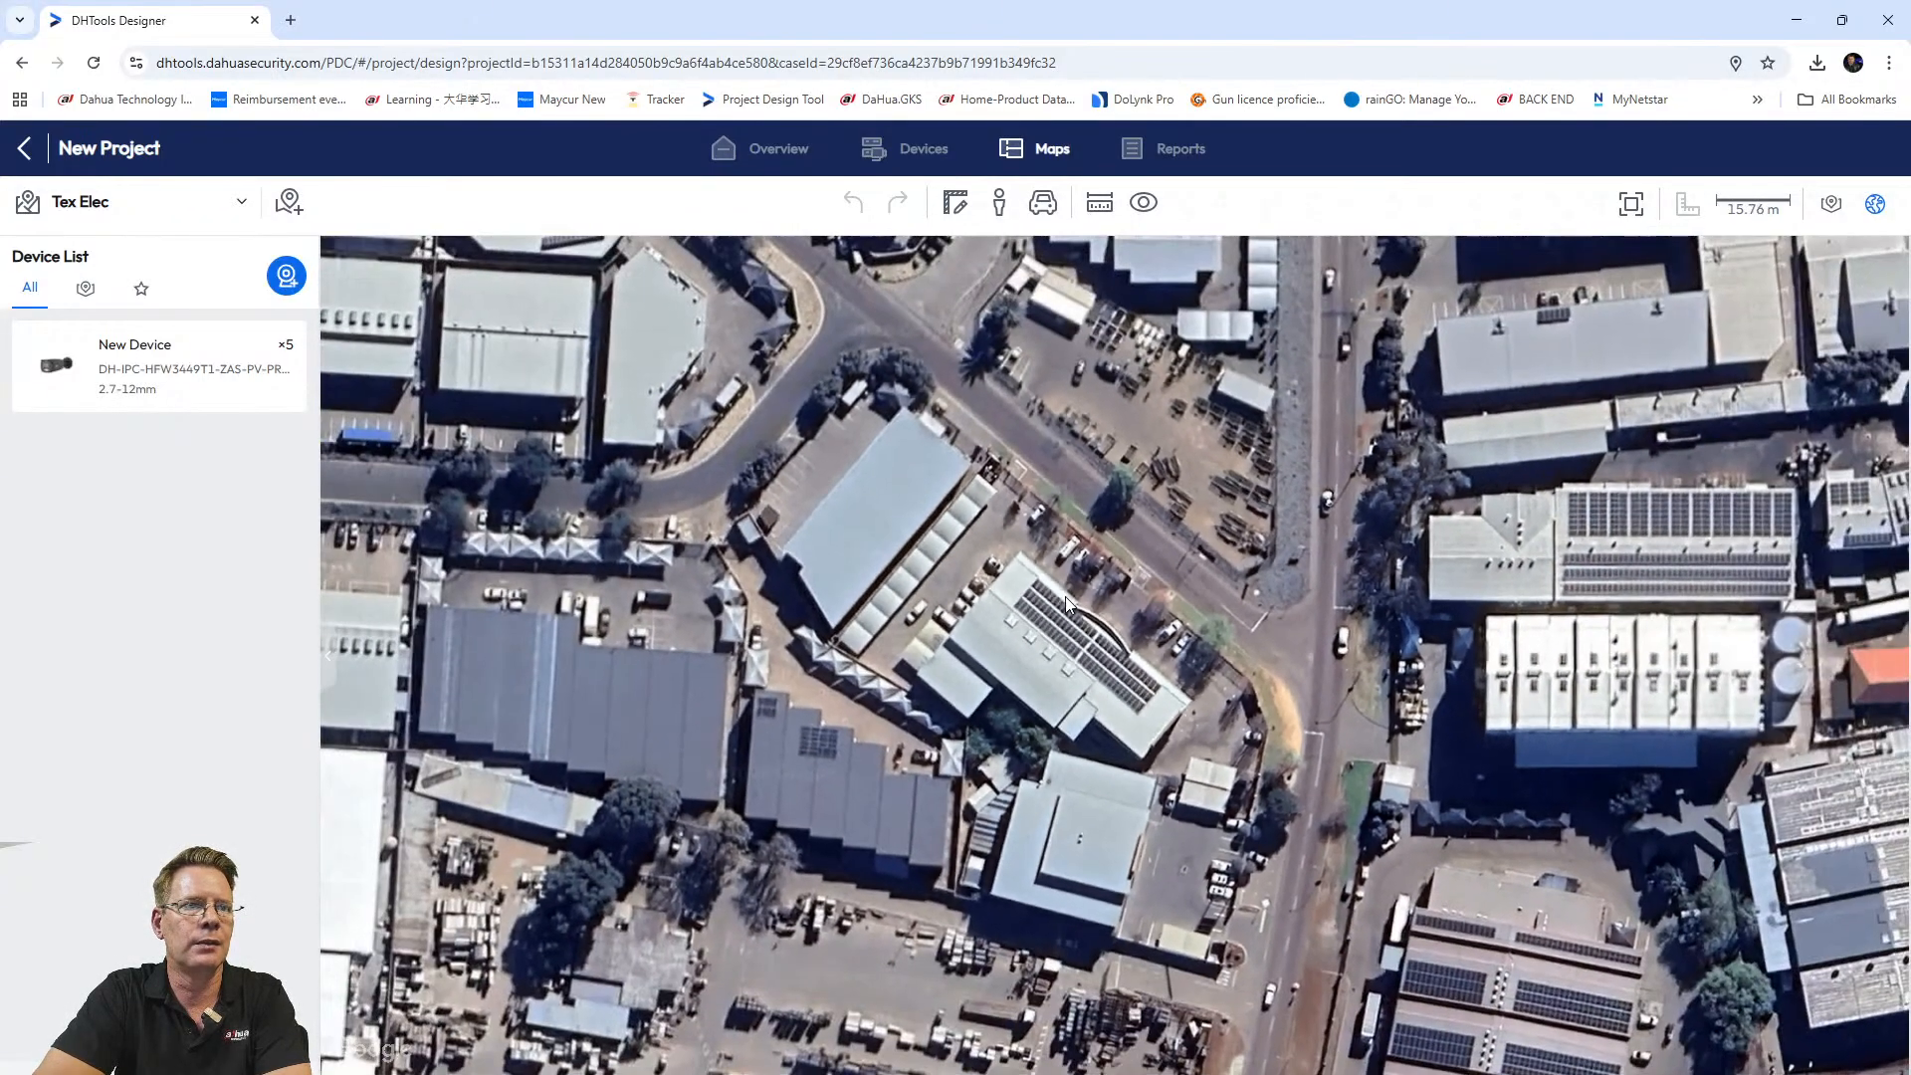
{"action": "scroll", "coordinate": [1066, 599], "scroll_direction": "down", "scroll_amount": 1}
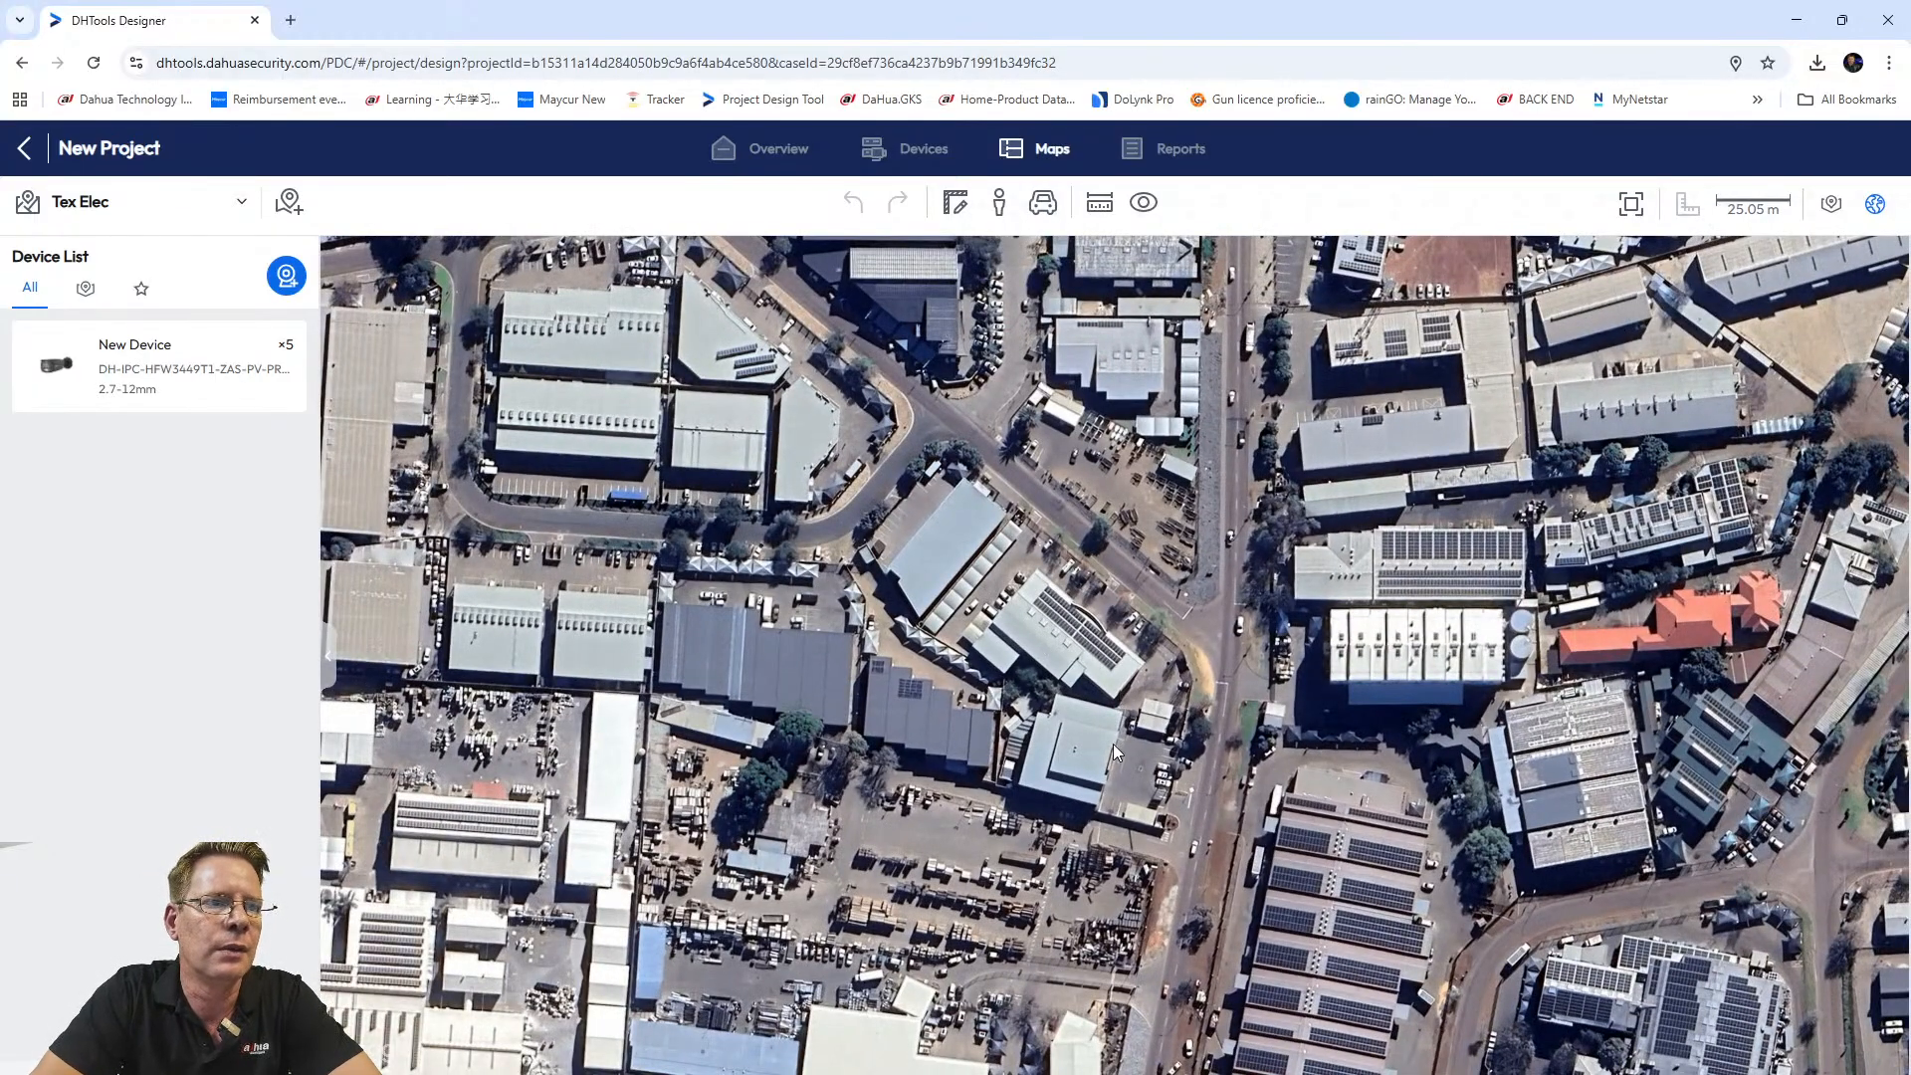
{"action": "scroll", "coordinate": [1116, 635], "scroll_direction": "up", "scroll_amount": 1}
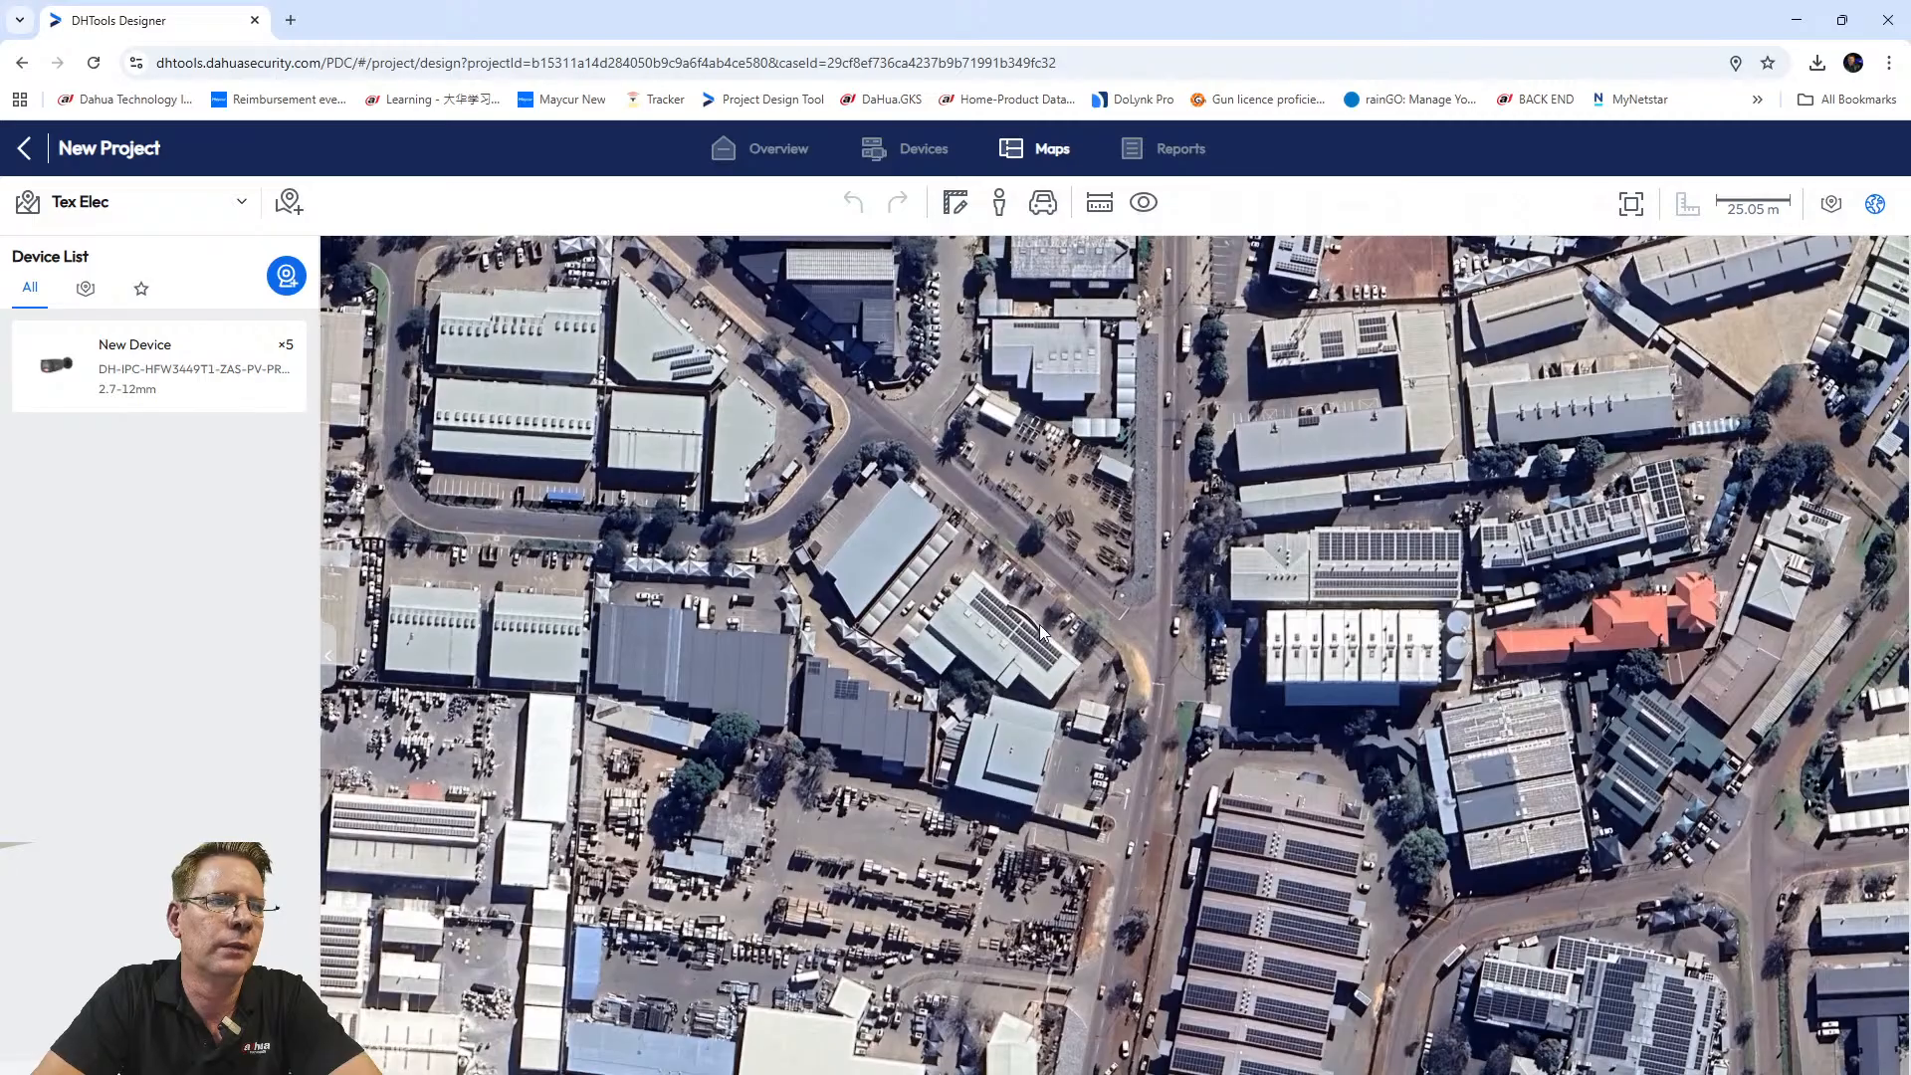
{"action": "scroll", "coordinate": [1005, 687], "scroll_direction": "up", "scroll_amount": 1}
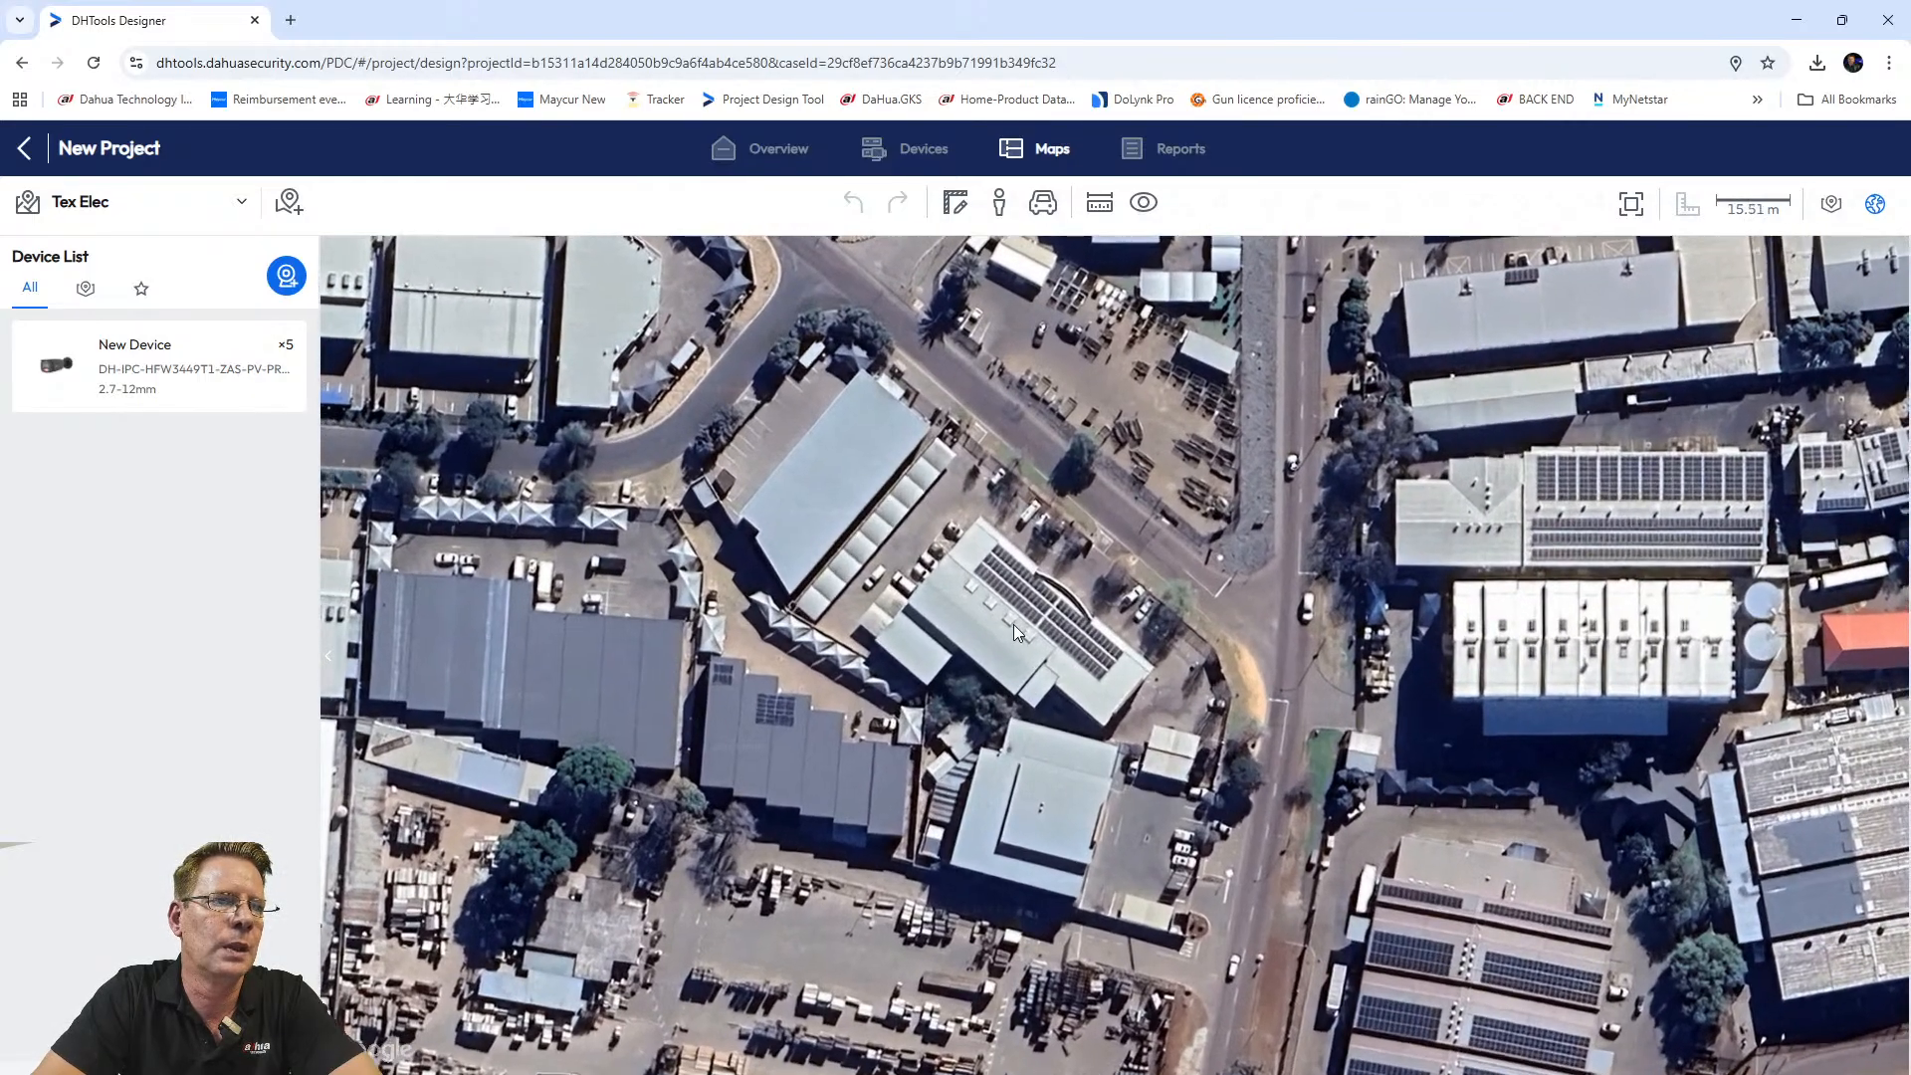
{"action": "scroll", "coordinate": [1021, 595], "scroll_direction": "down", "scroll_amount": 1}
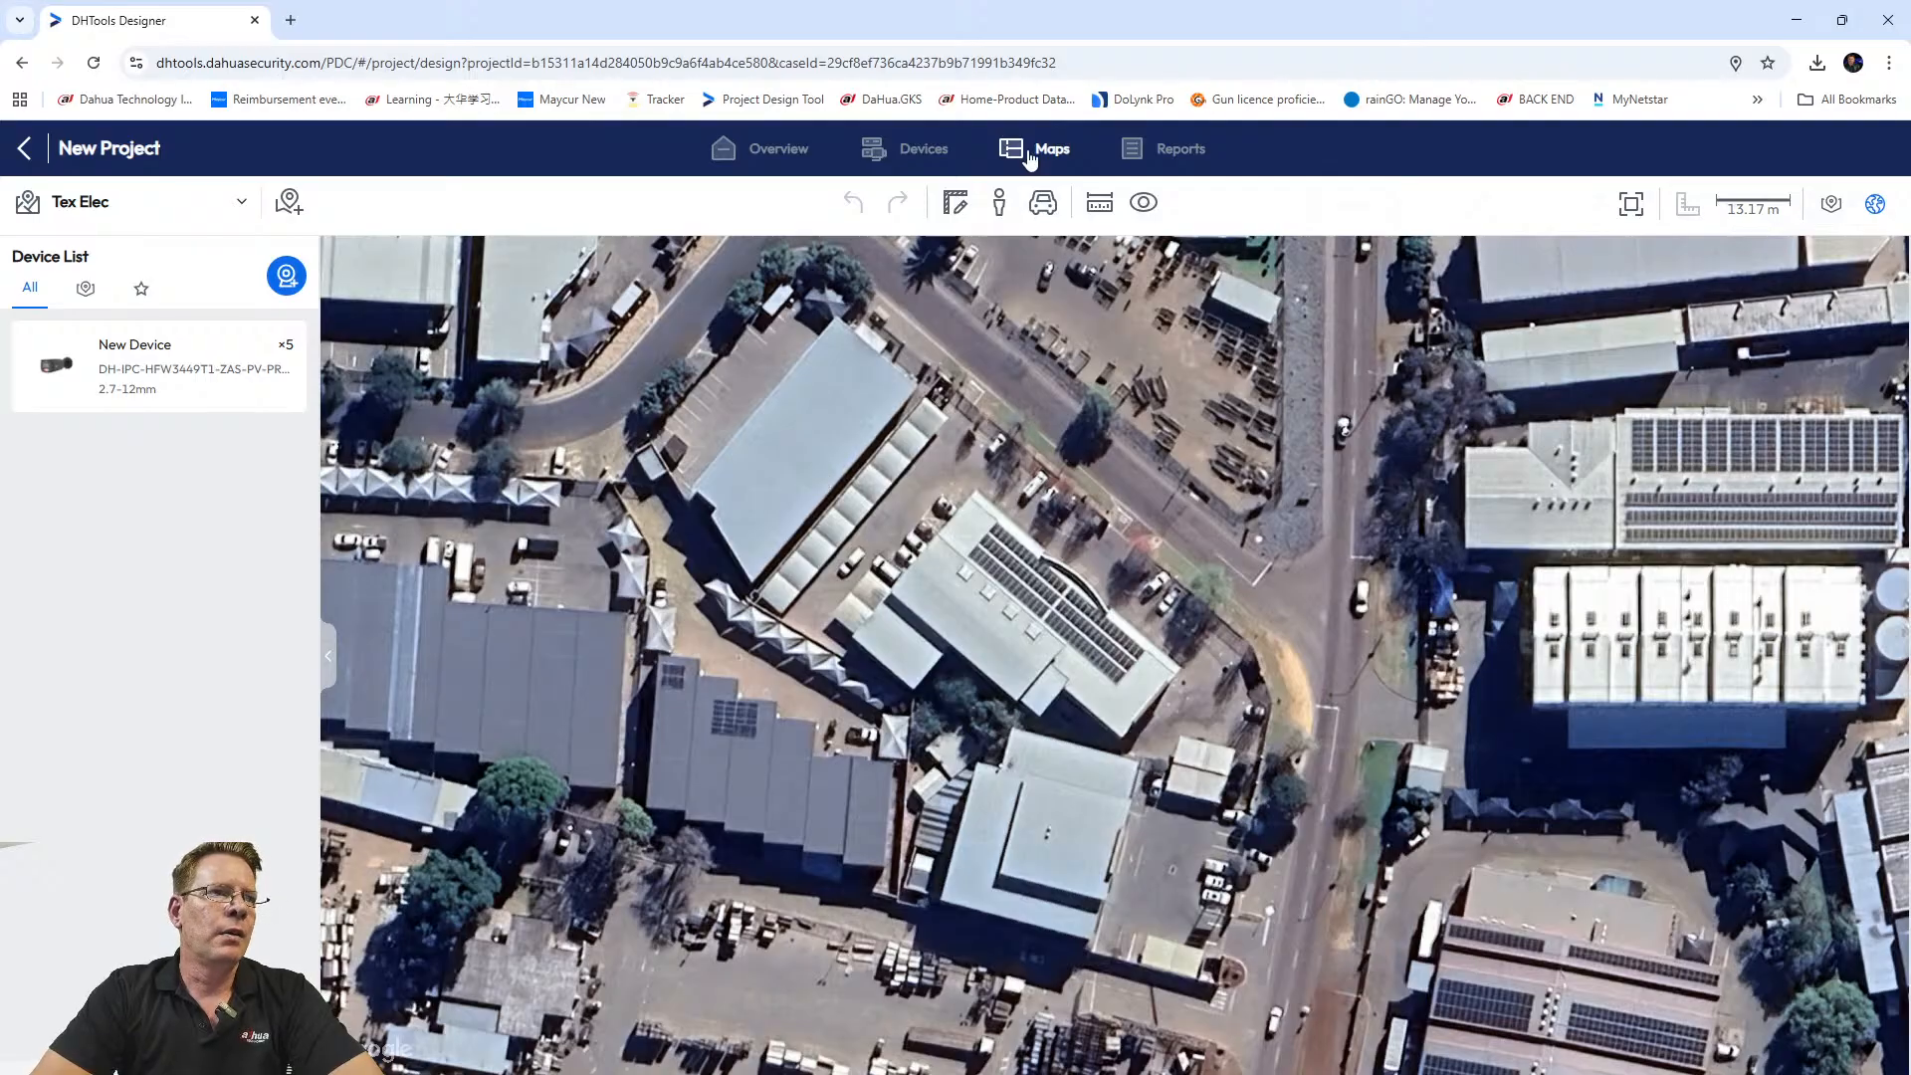
Start a Floor Plan map and upload Desktop > FLOOR PLAN > buerogrundriss as its image.
{"action": "left_click", "coordinate": [289, 202]}
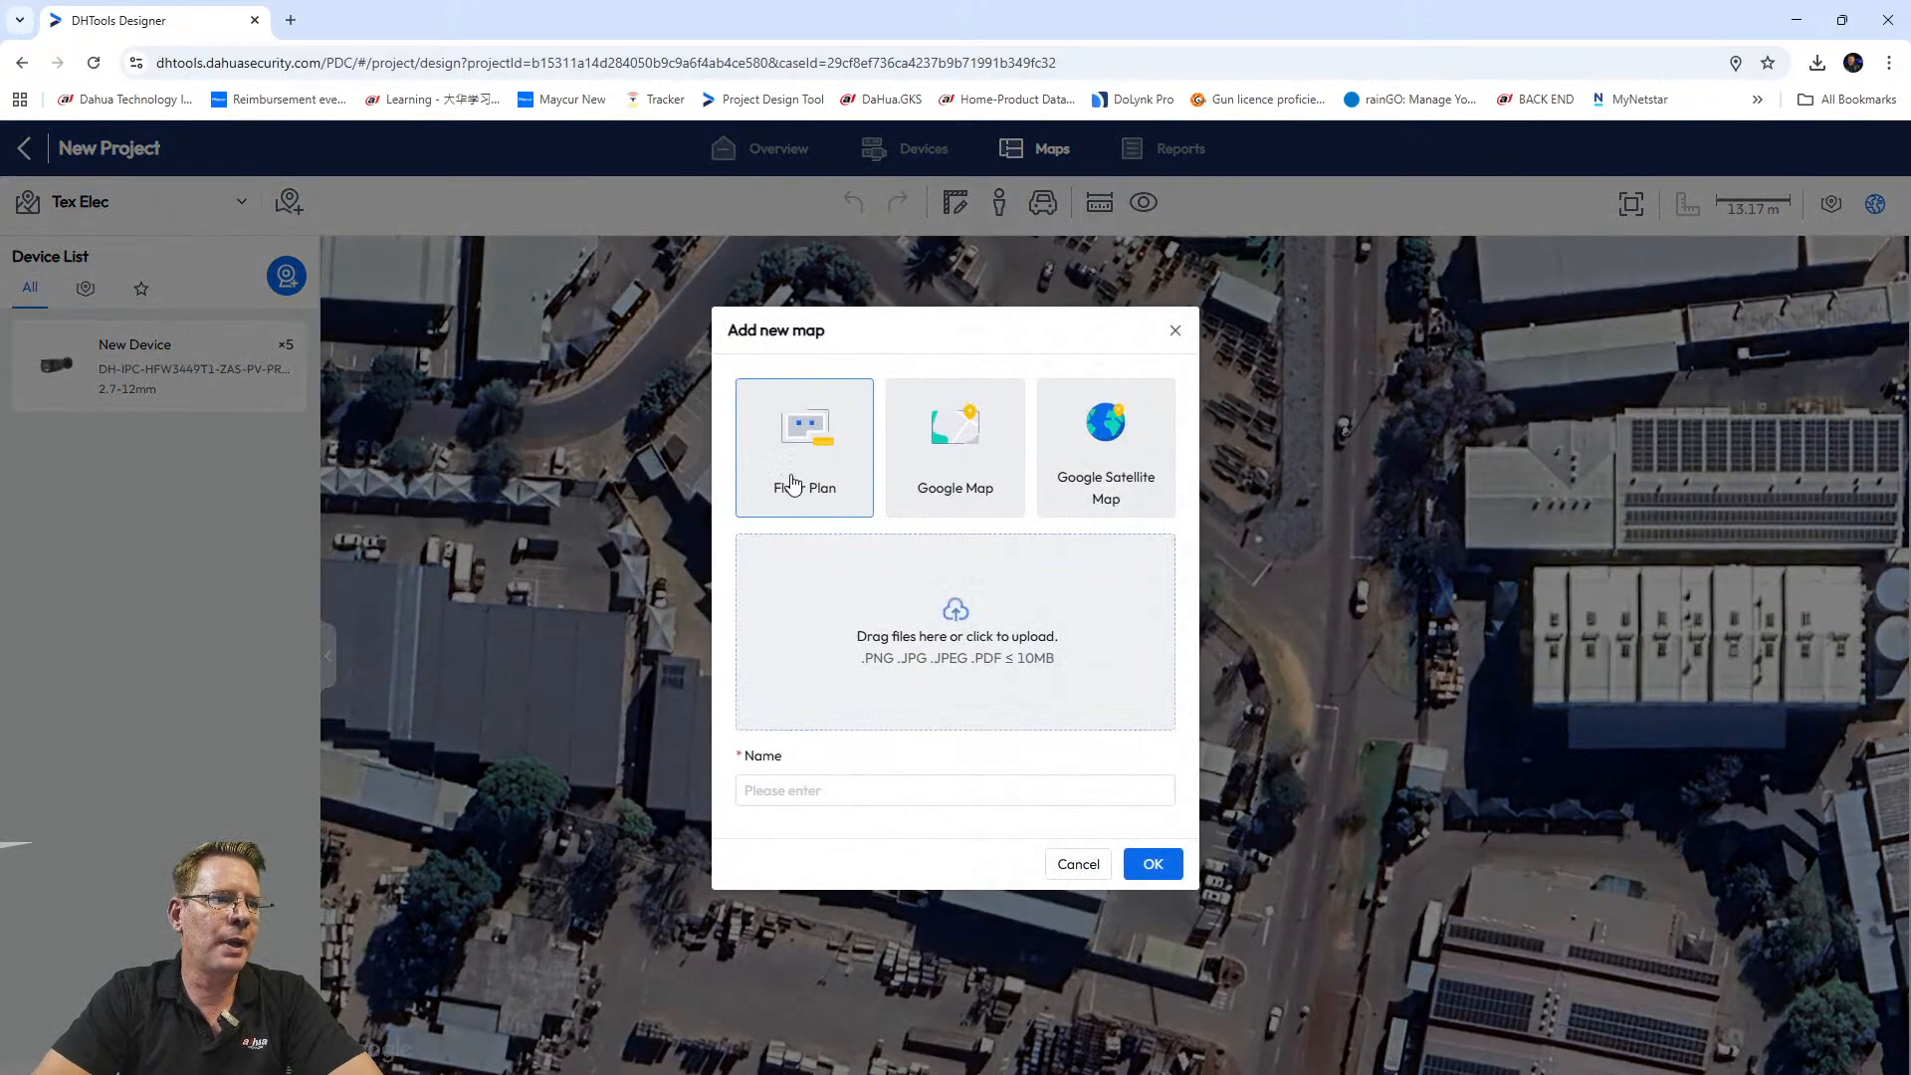
{"action": "left_click", "coordinate": [761, 790]}
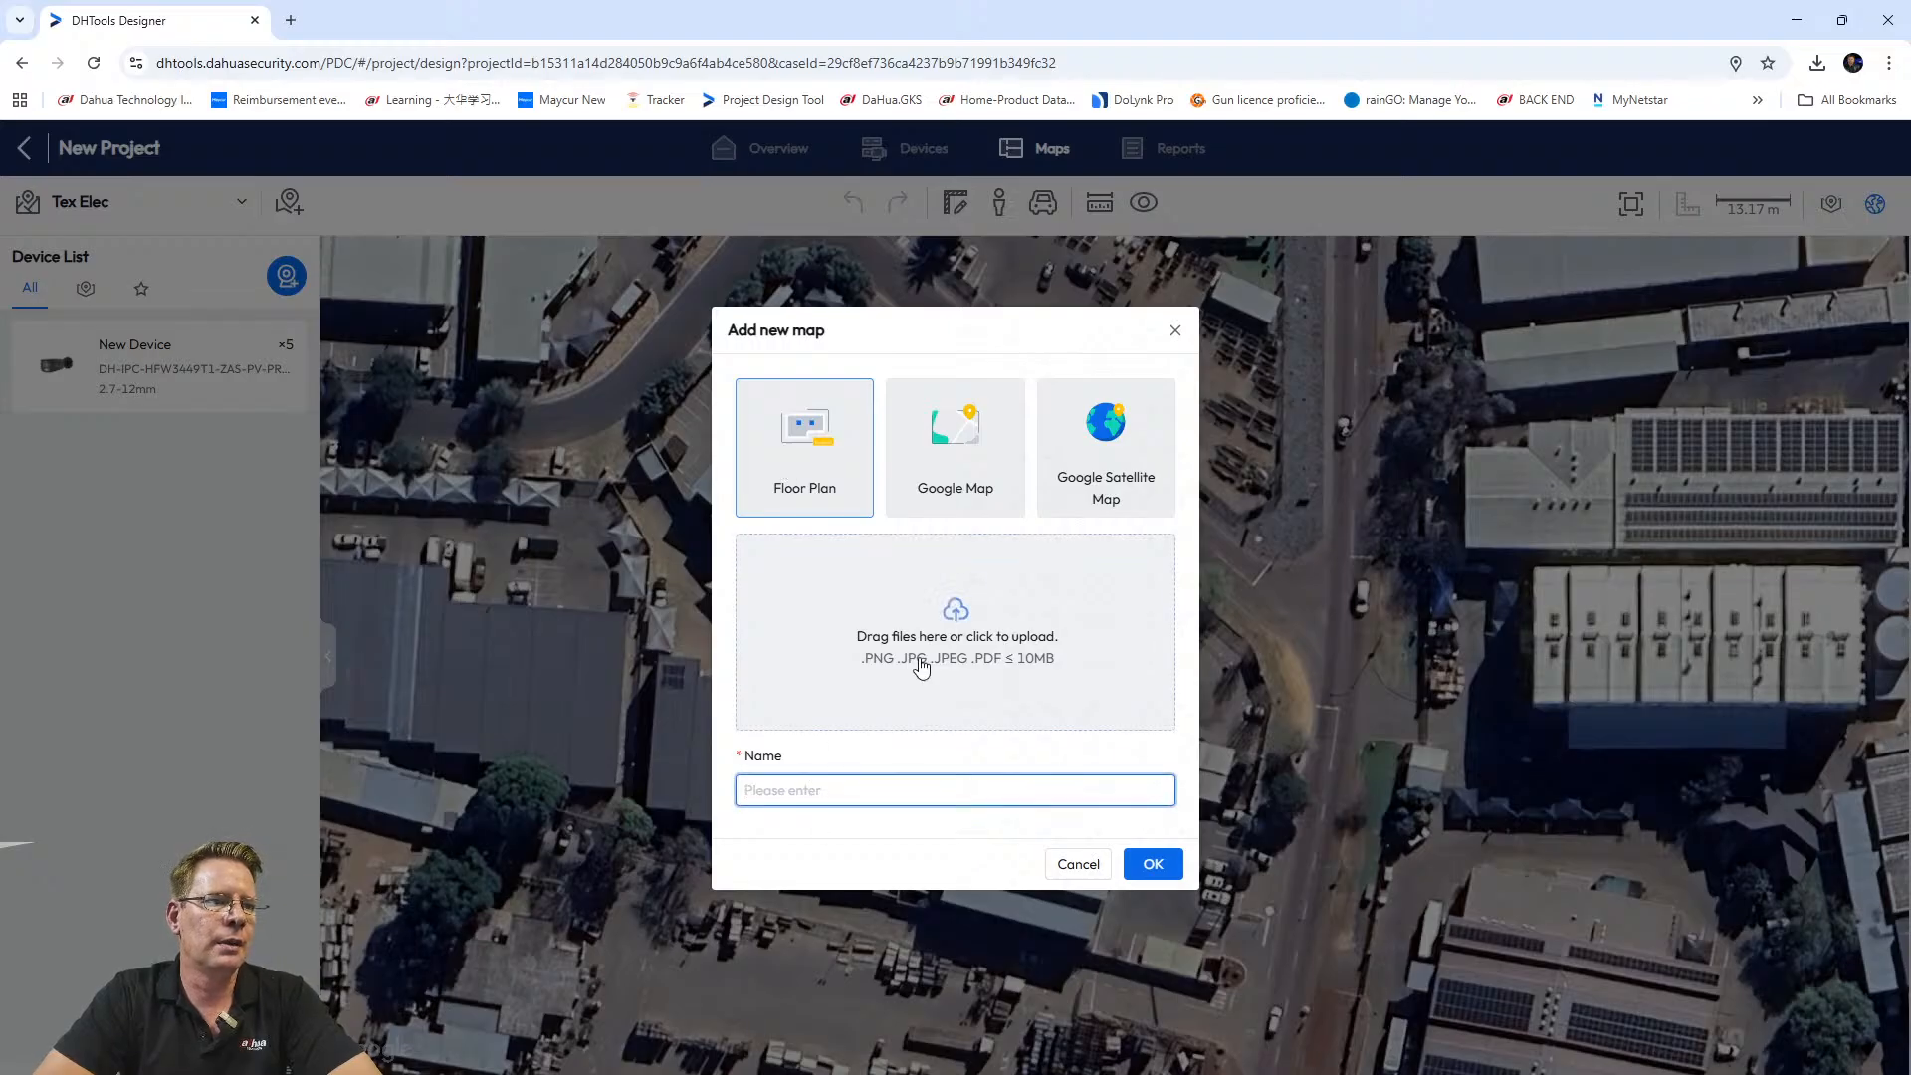
{"action": "left_click", "coordinate": [955, 615]}
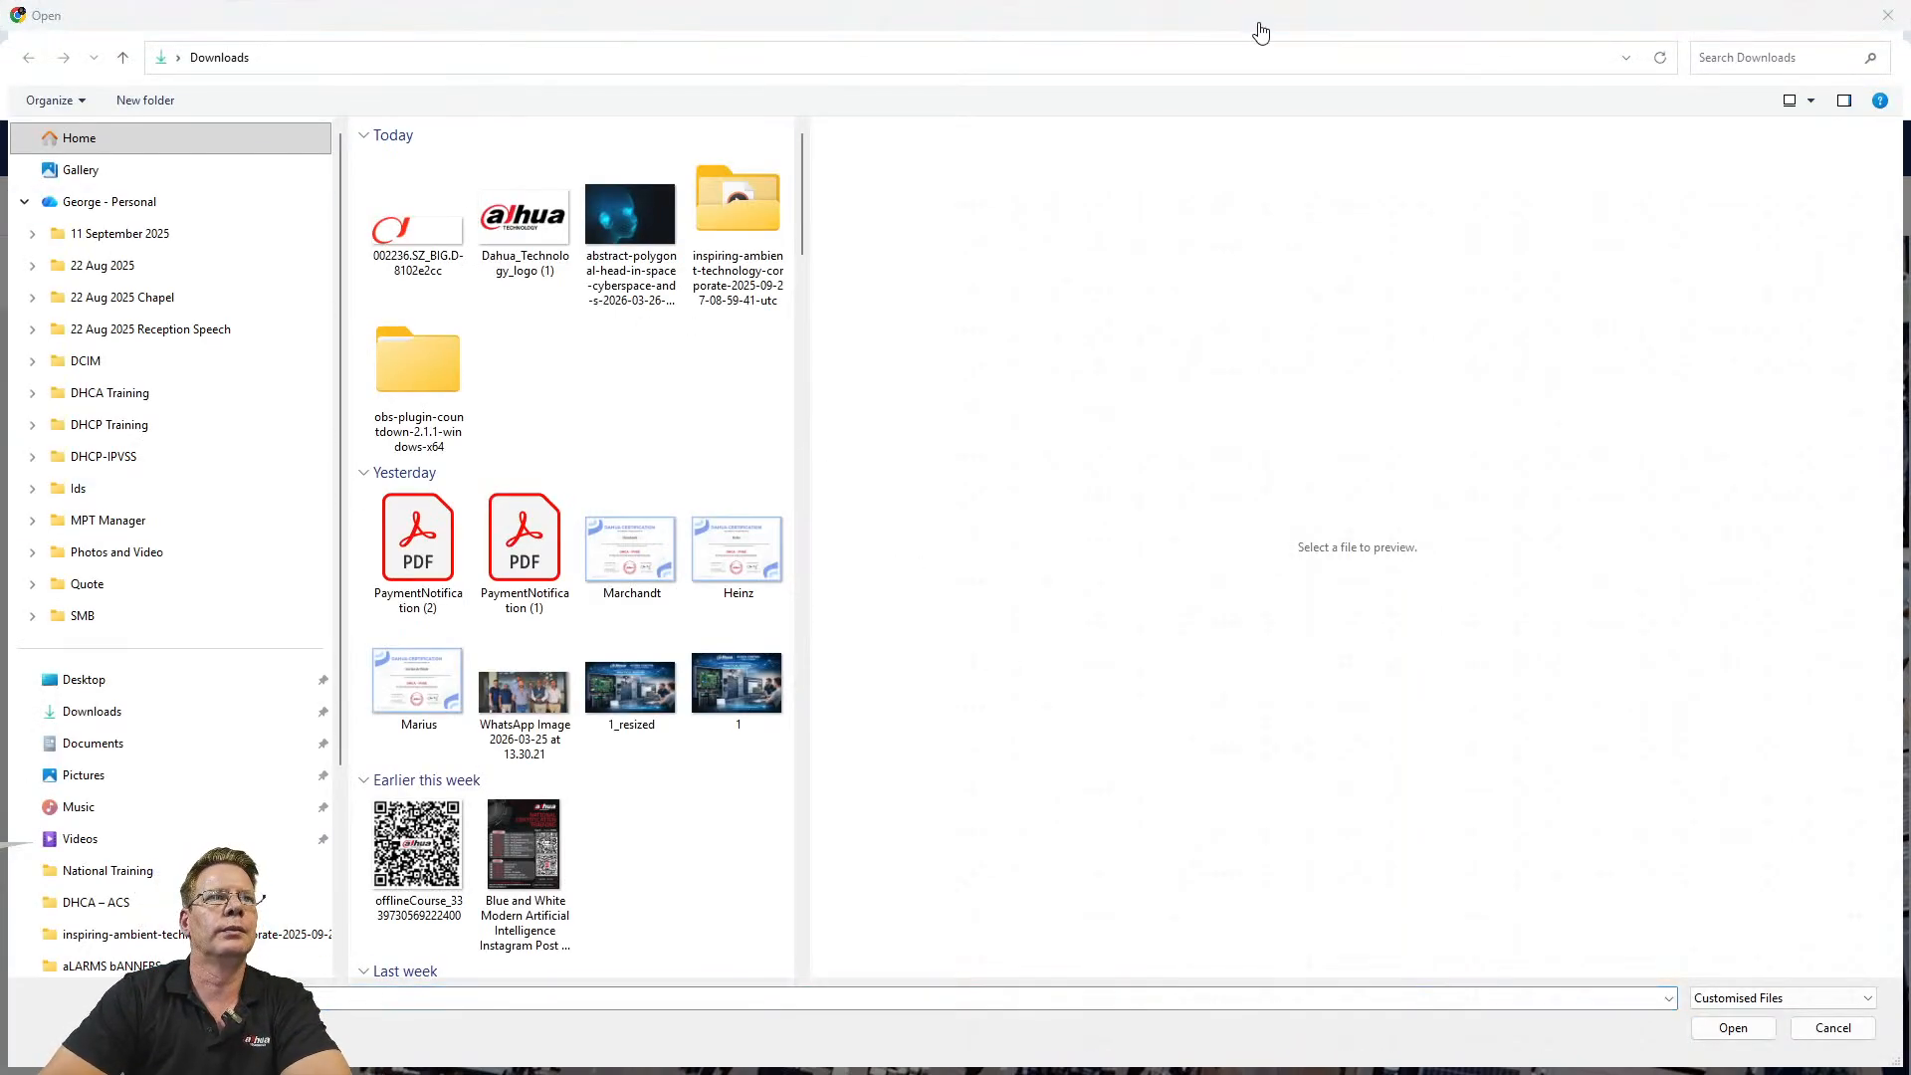
{"action": "left_click", "coordinate": [1373, 24]}
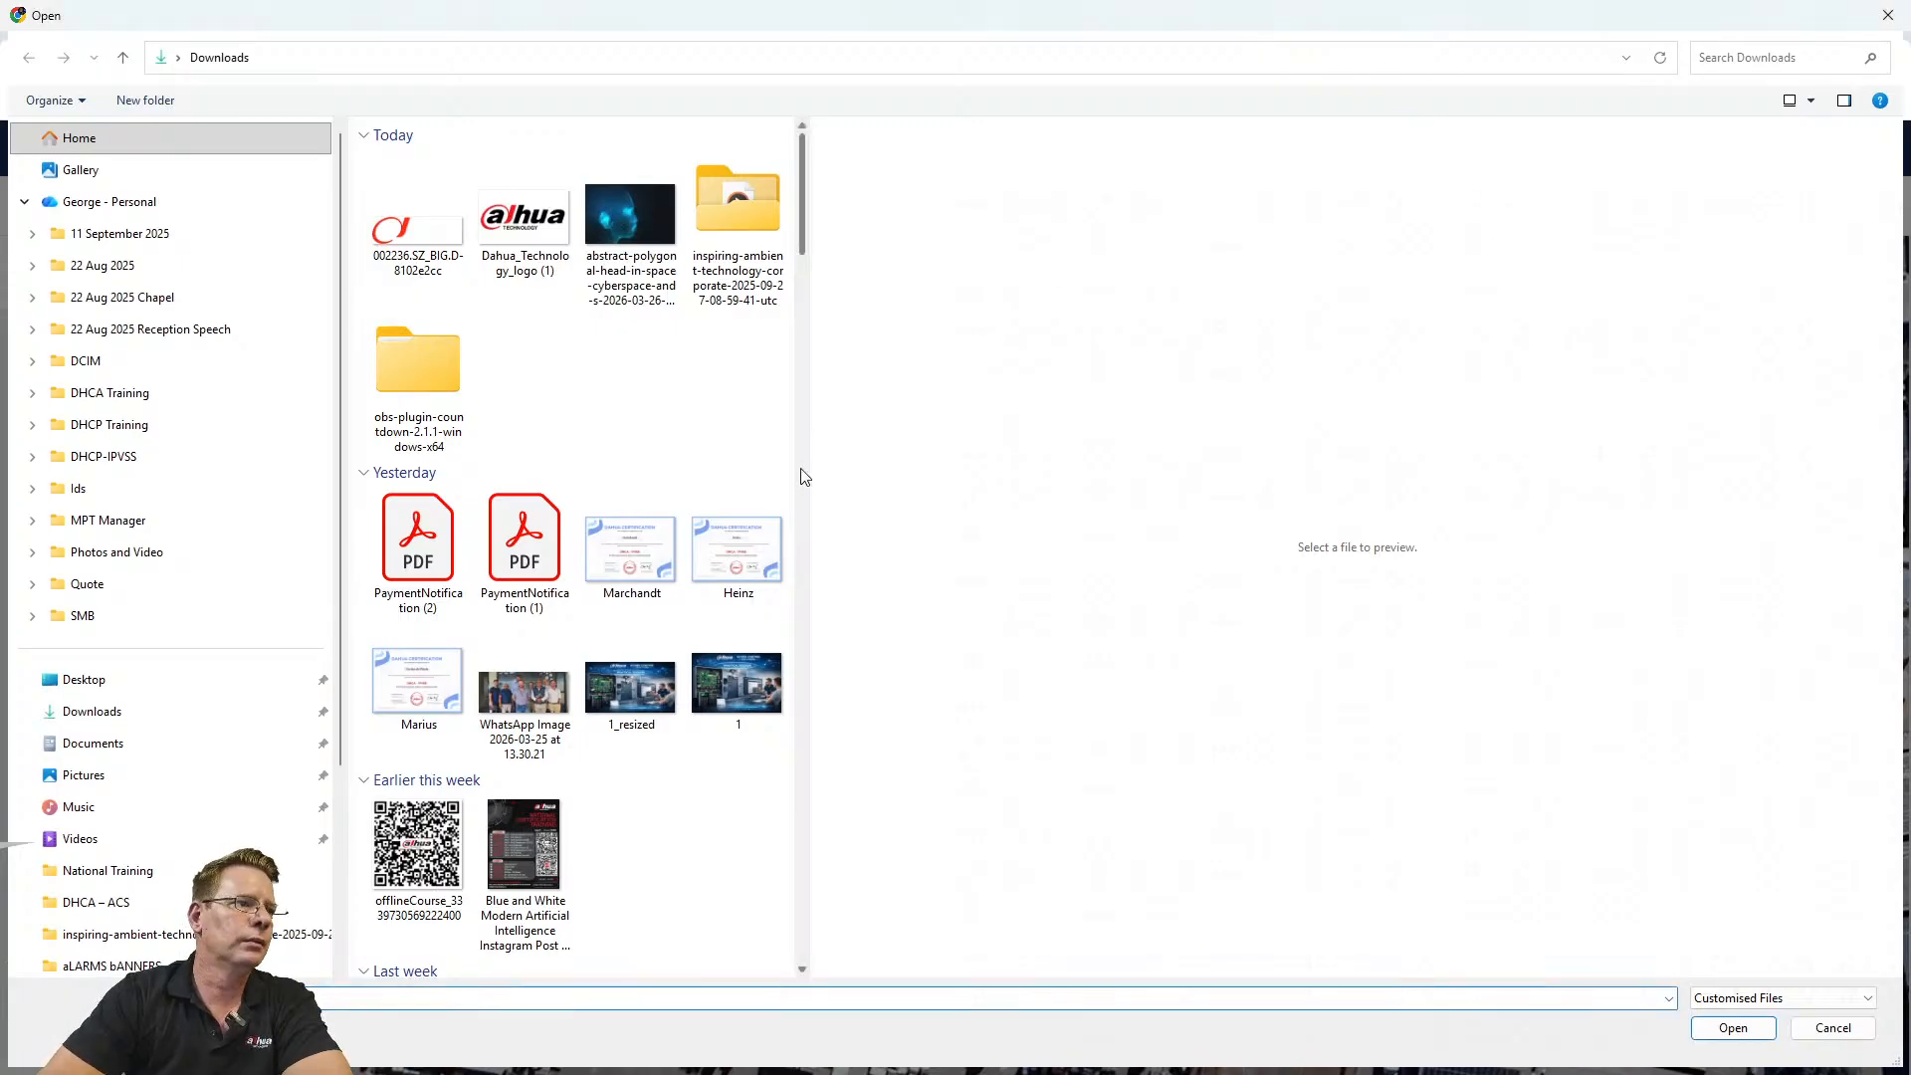
{"action": "left_click", "coordinate": [104, 683]}
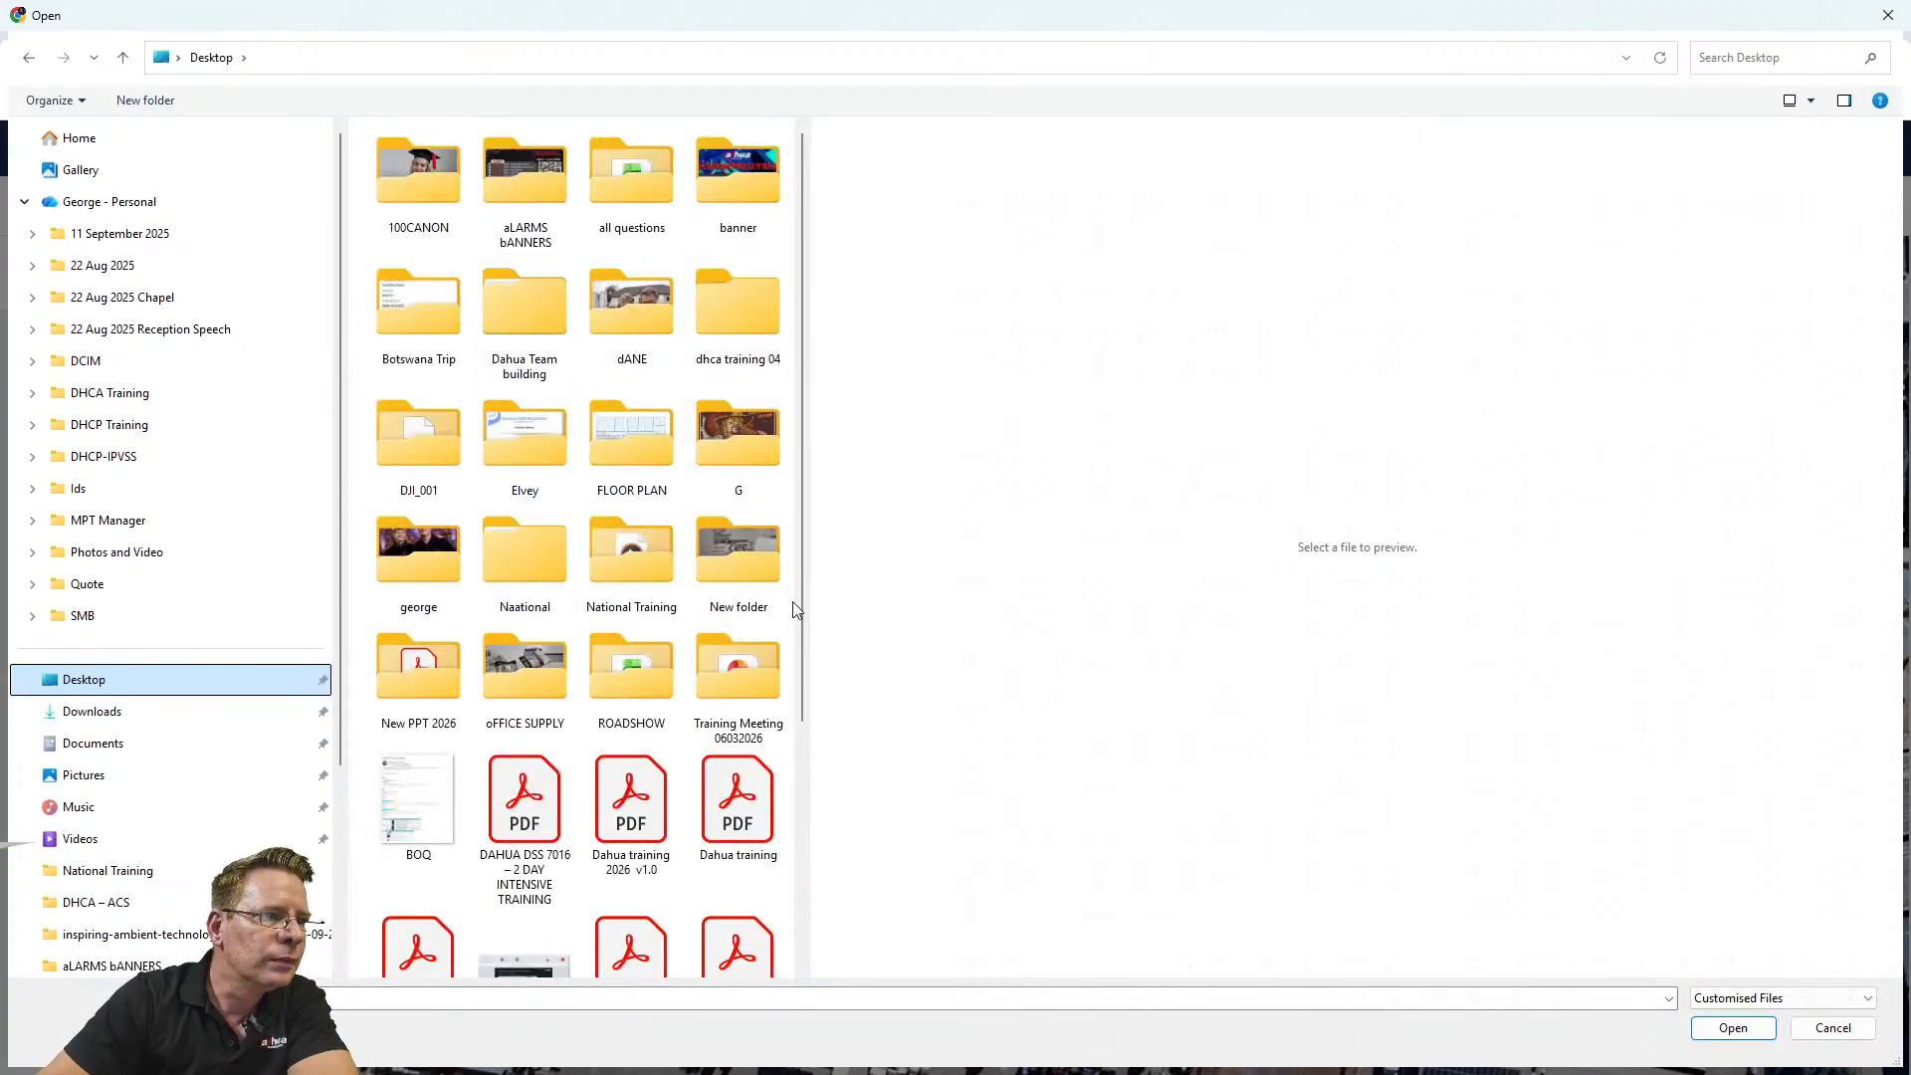
{"action": "double_click", "coordinate": [636, 426]}
{"action": "left_click", "coordinate": [416, 159]}
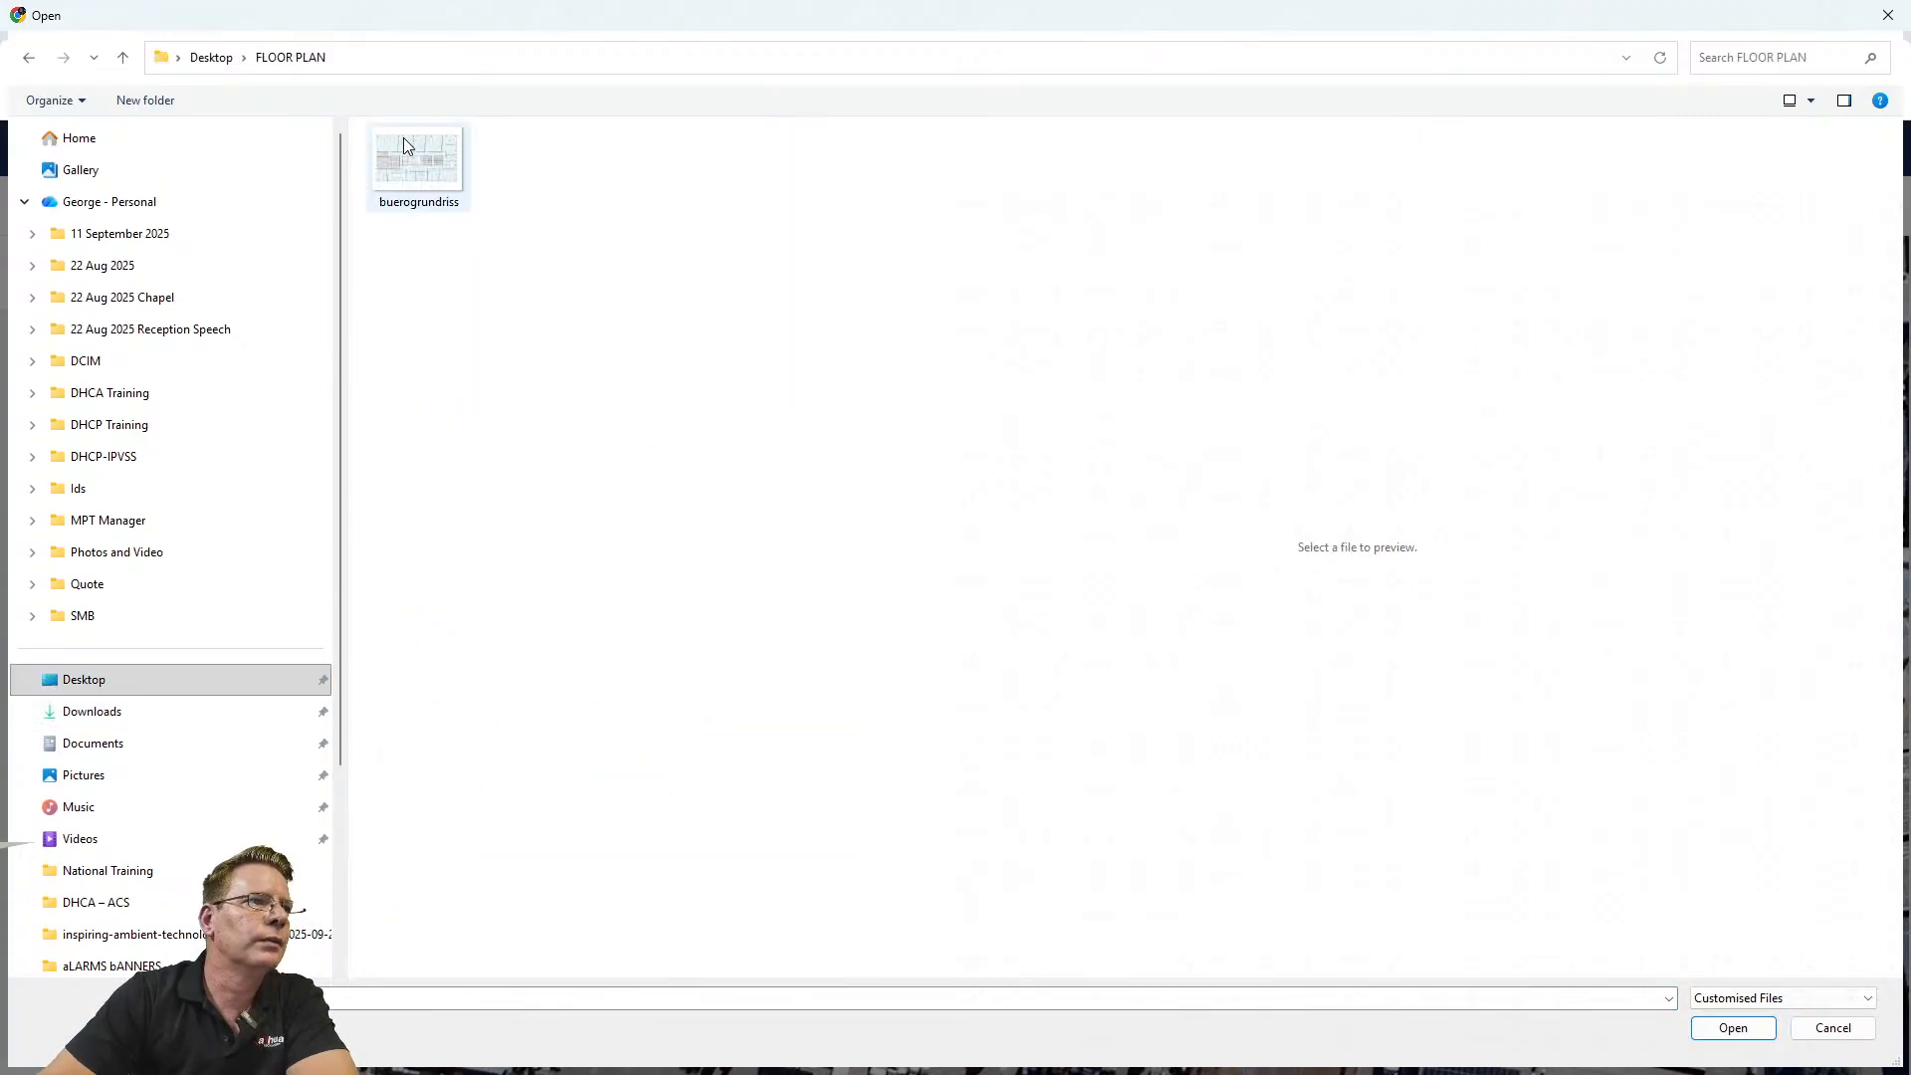
{"action": "left_click", "coordinate": [1733, 1028]}
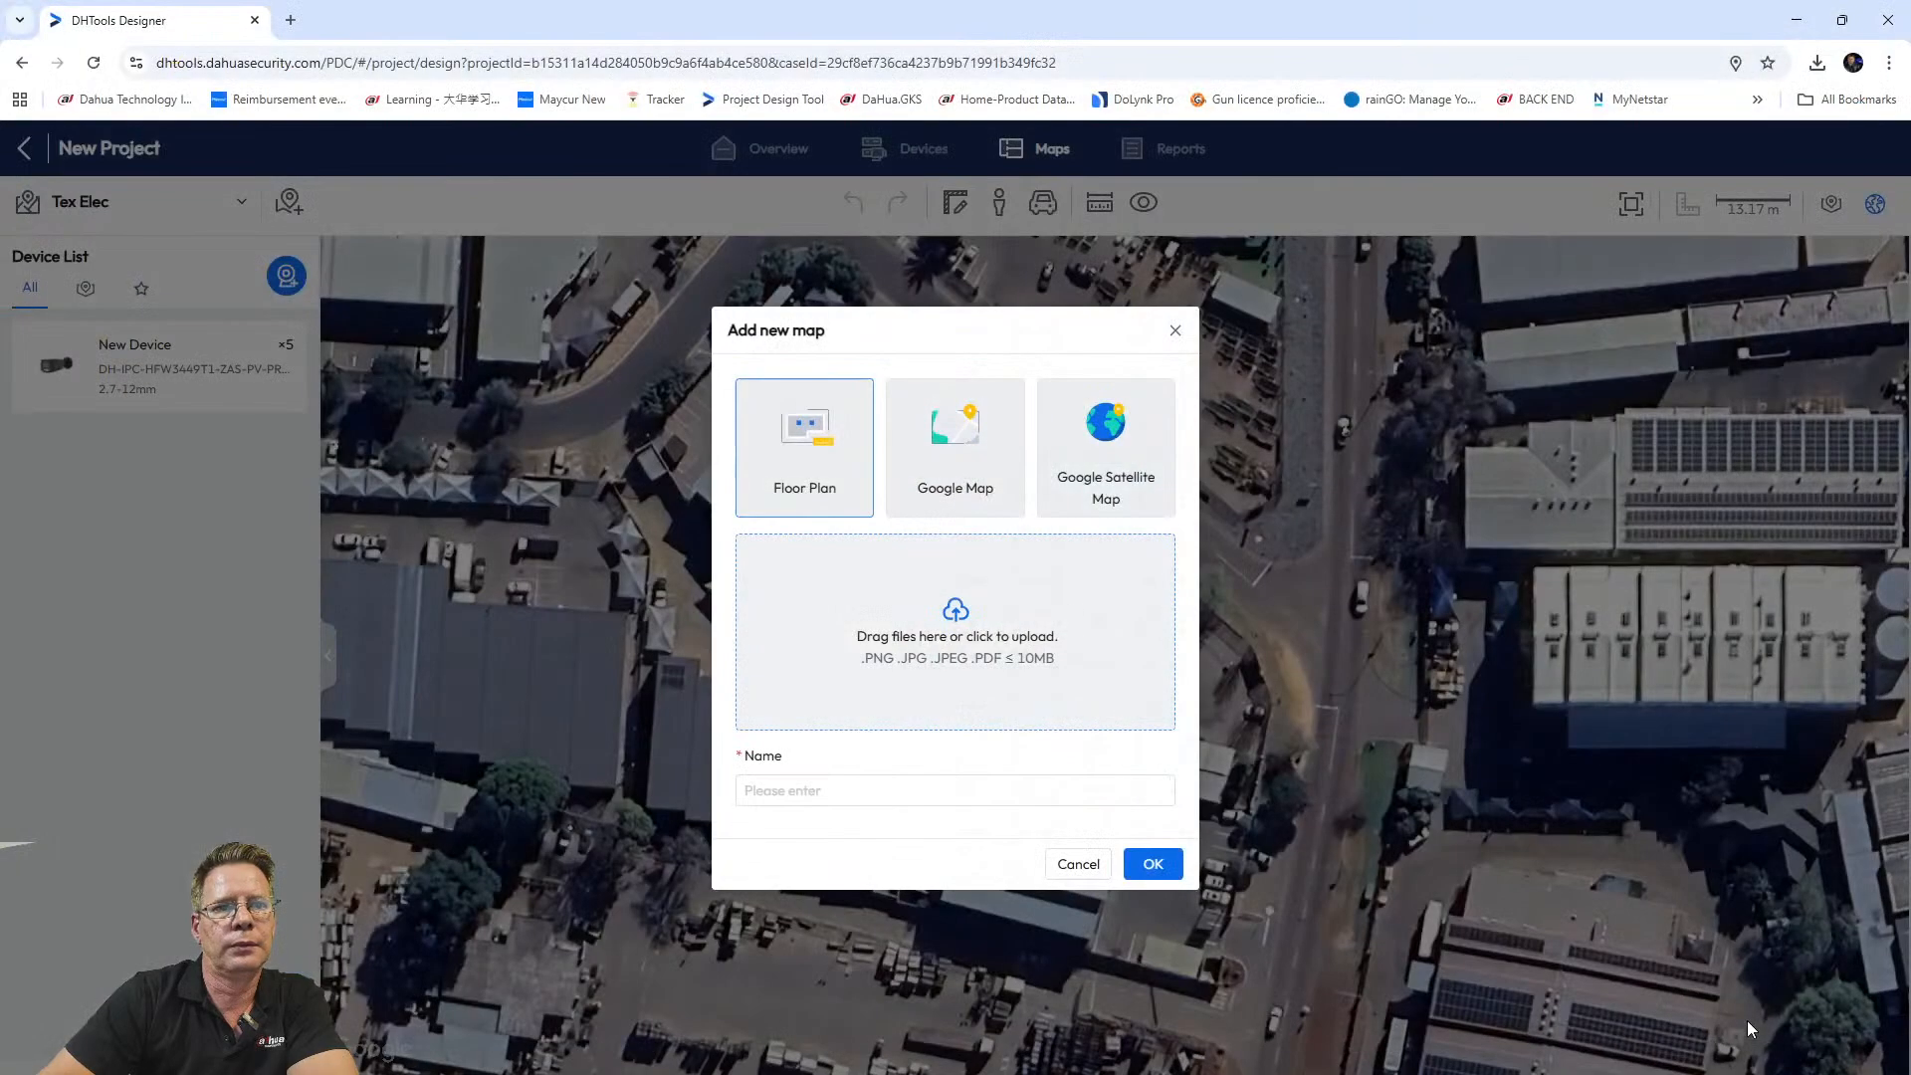
Name the map 'Tex Elec Floor plan' and create it.
{"action": "left_click", "coordinate": [800, 797]}
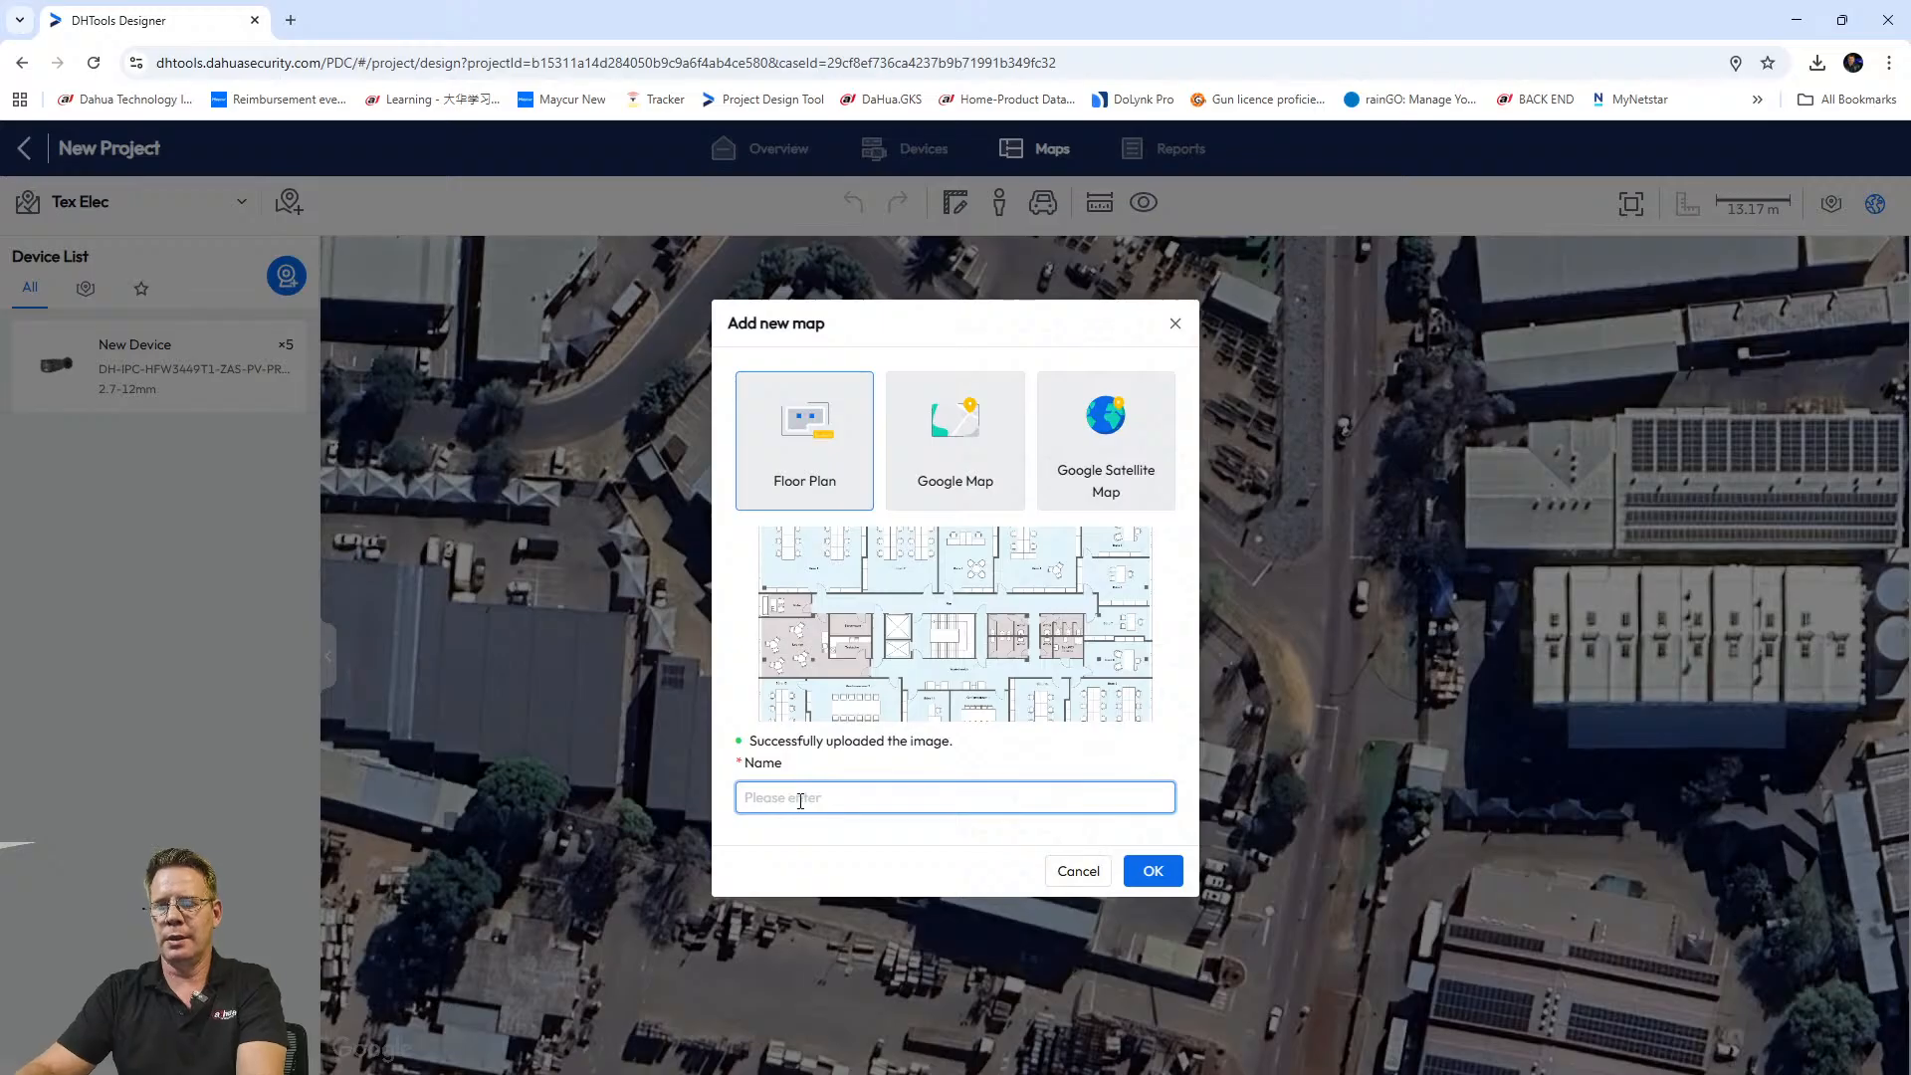
{"action": "type", "text": "Tex Elec Floor plan"}
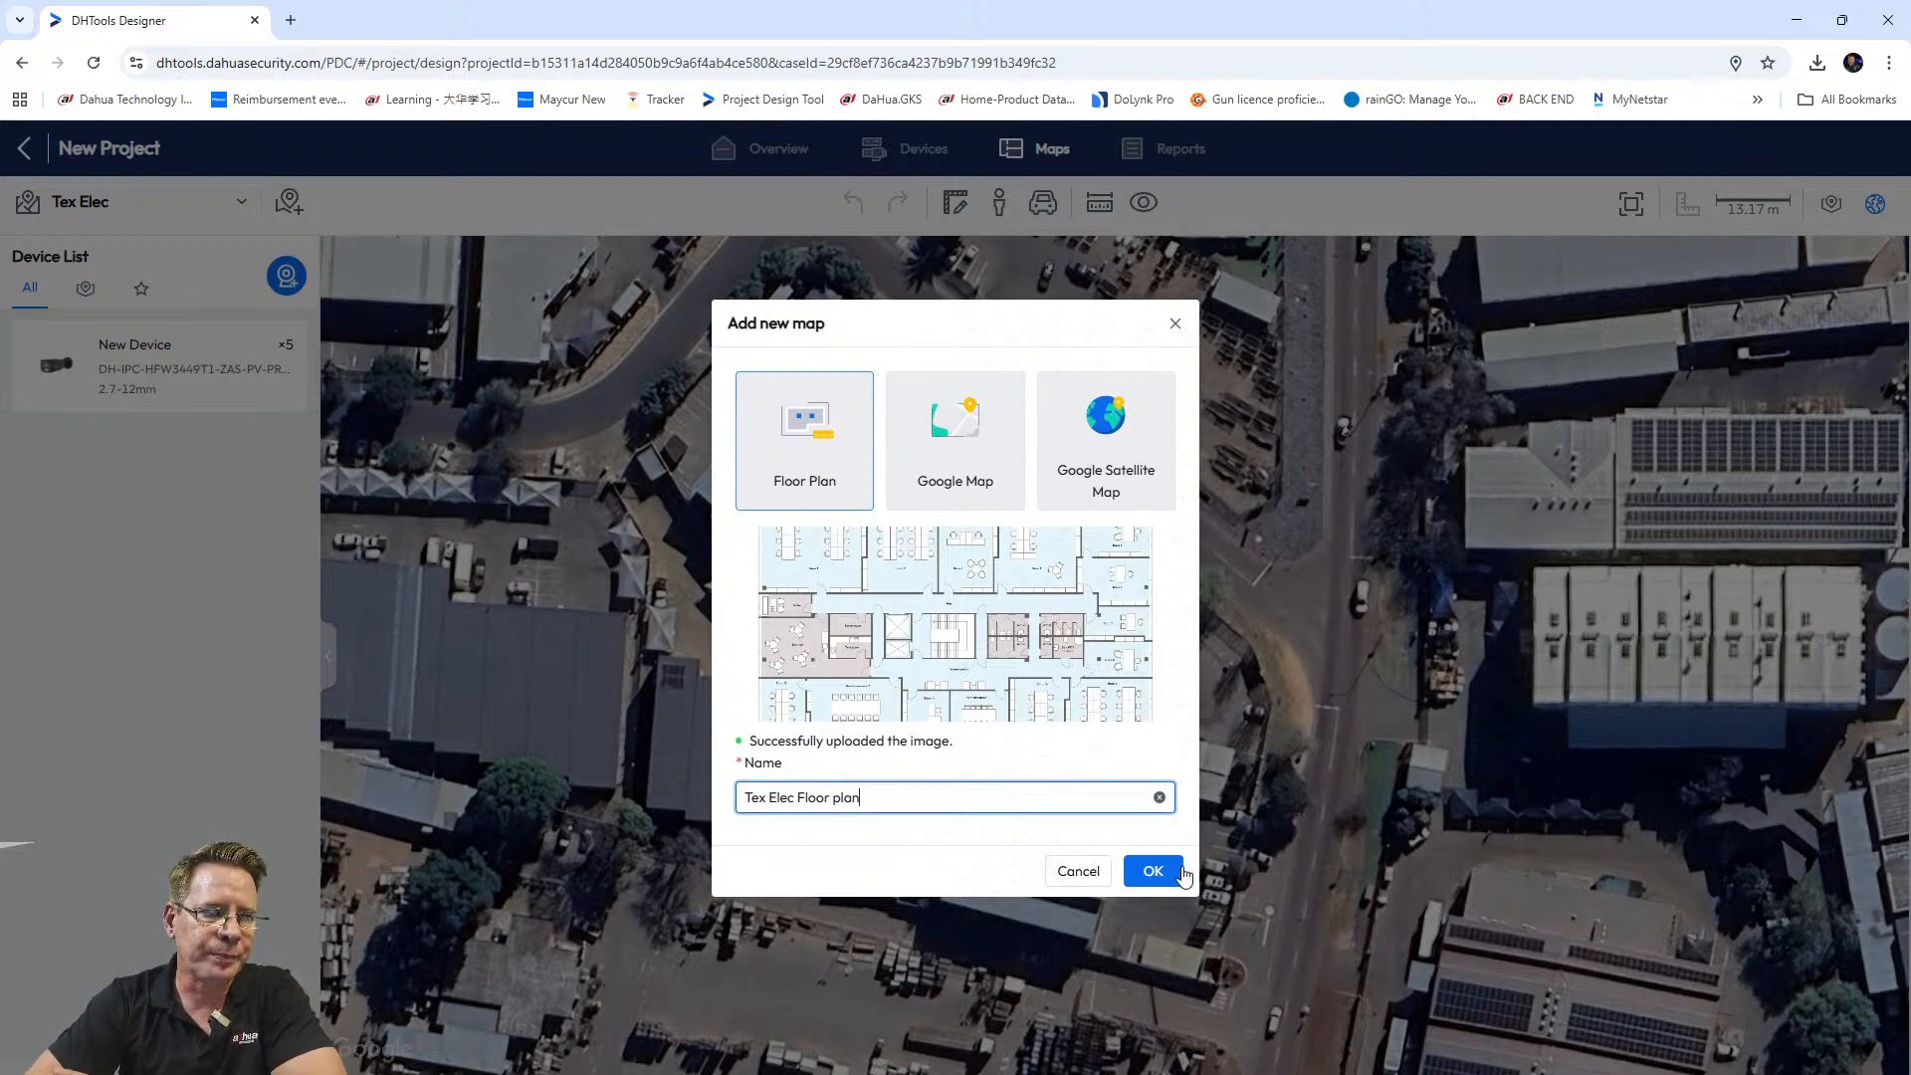
{"action": "left_click", "coordinate": [1152, 872]}
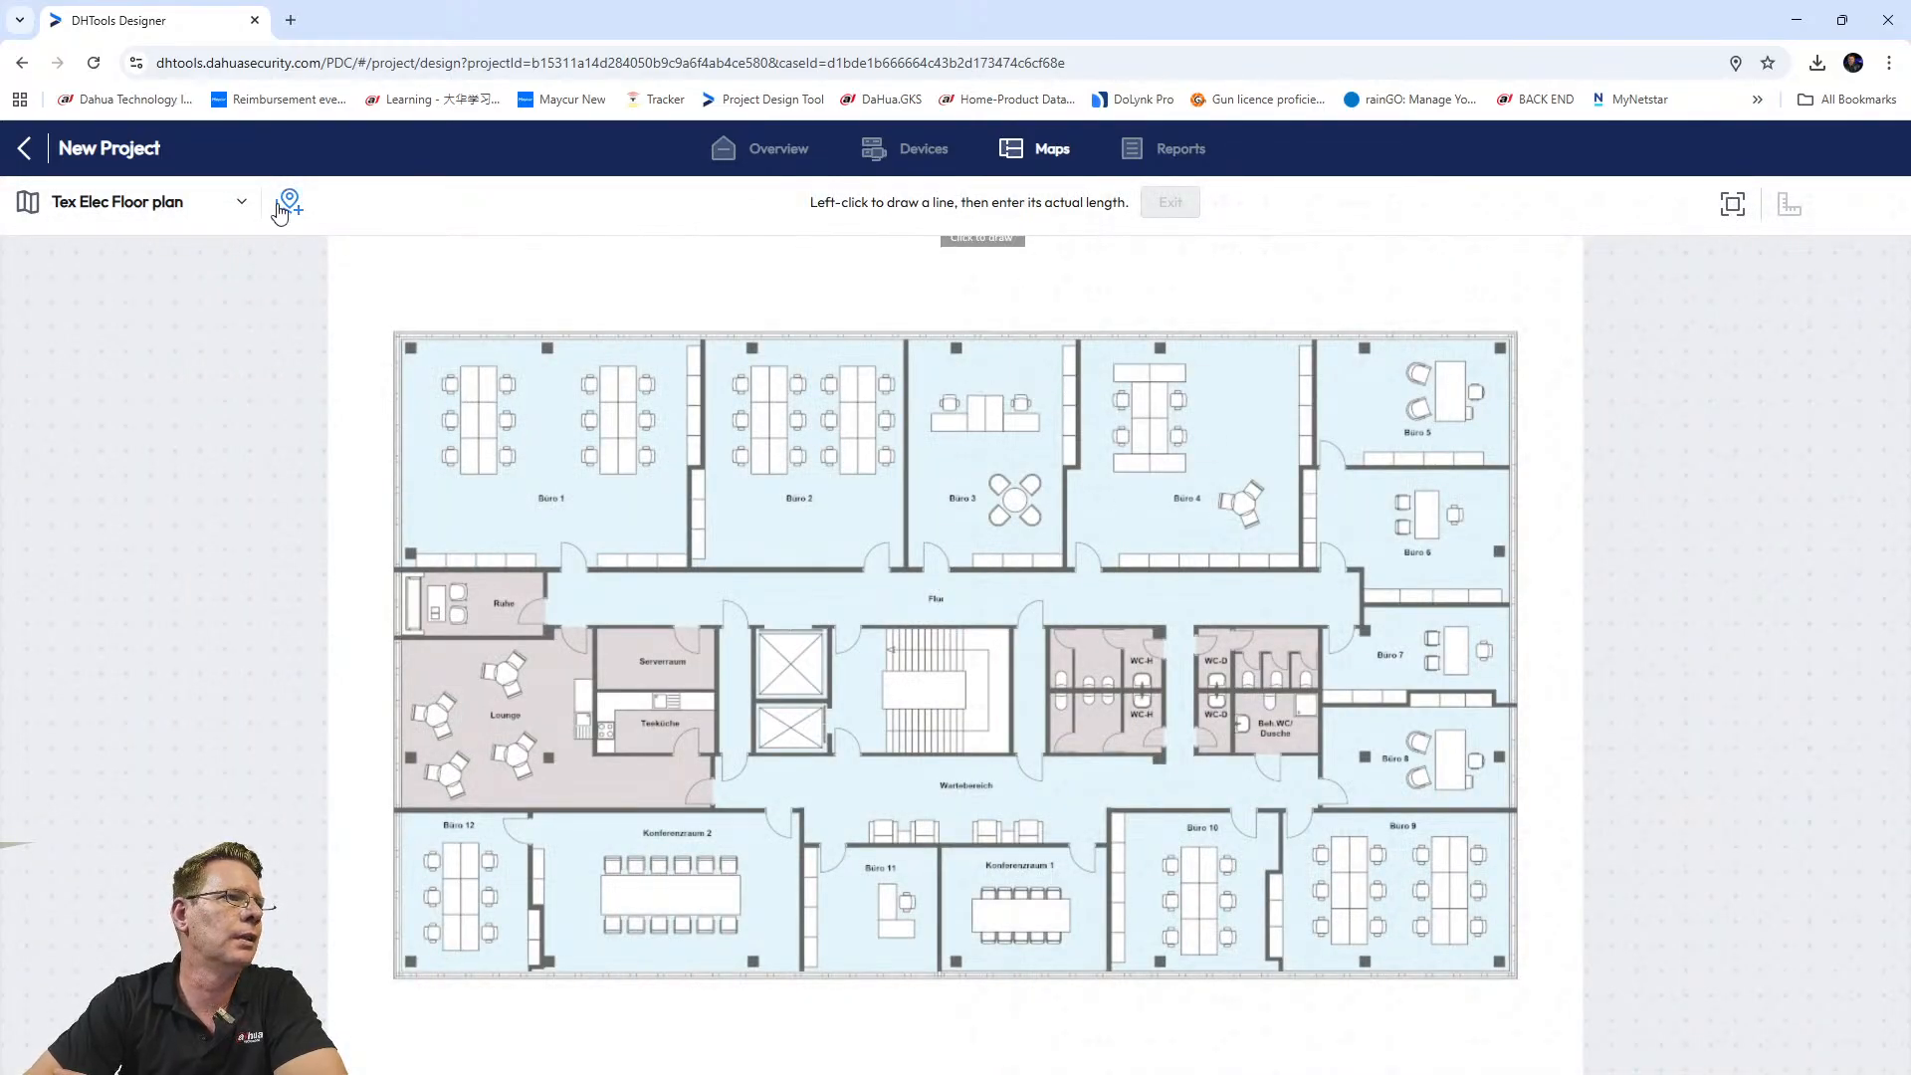
Pick the Tex Elec satellite map from the project's map list.
{"action": "left_click", "coordinate": [240, 204]}
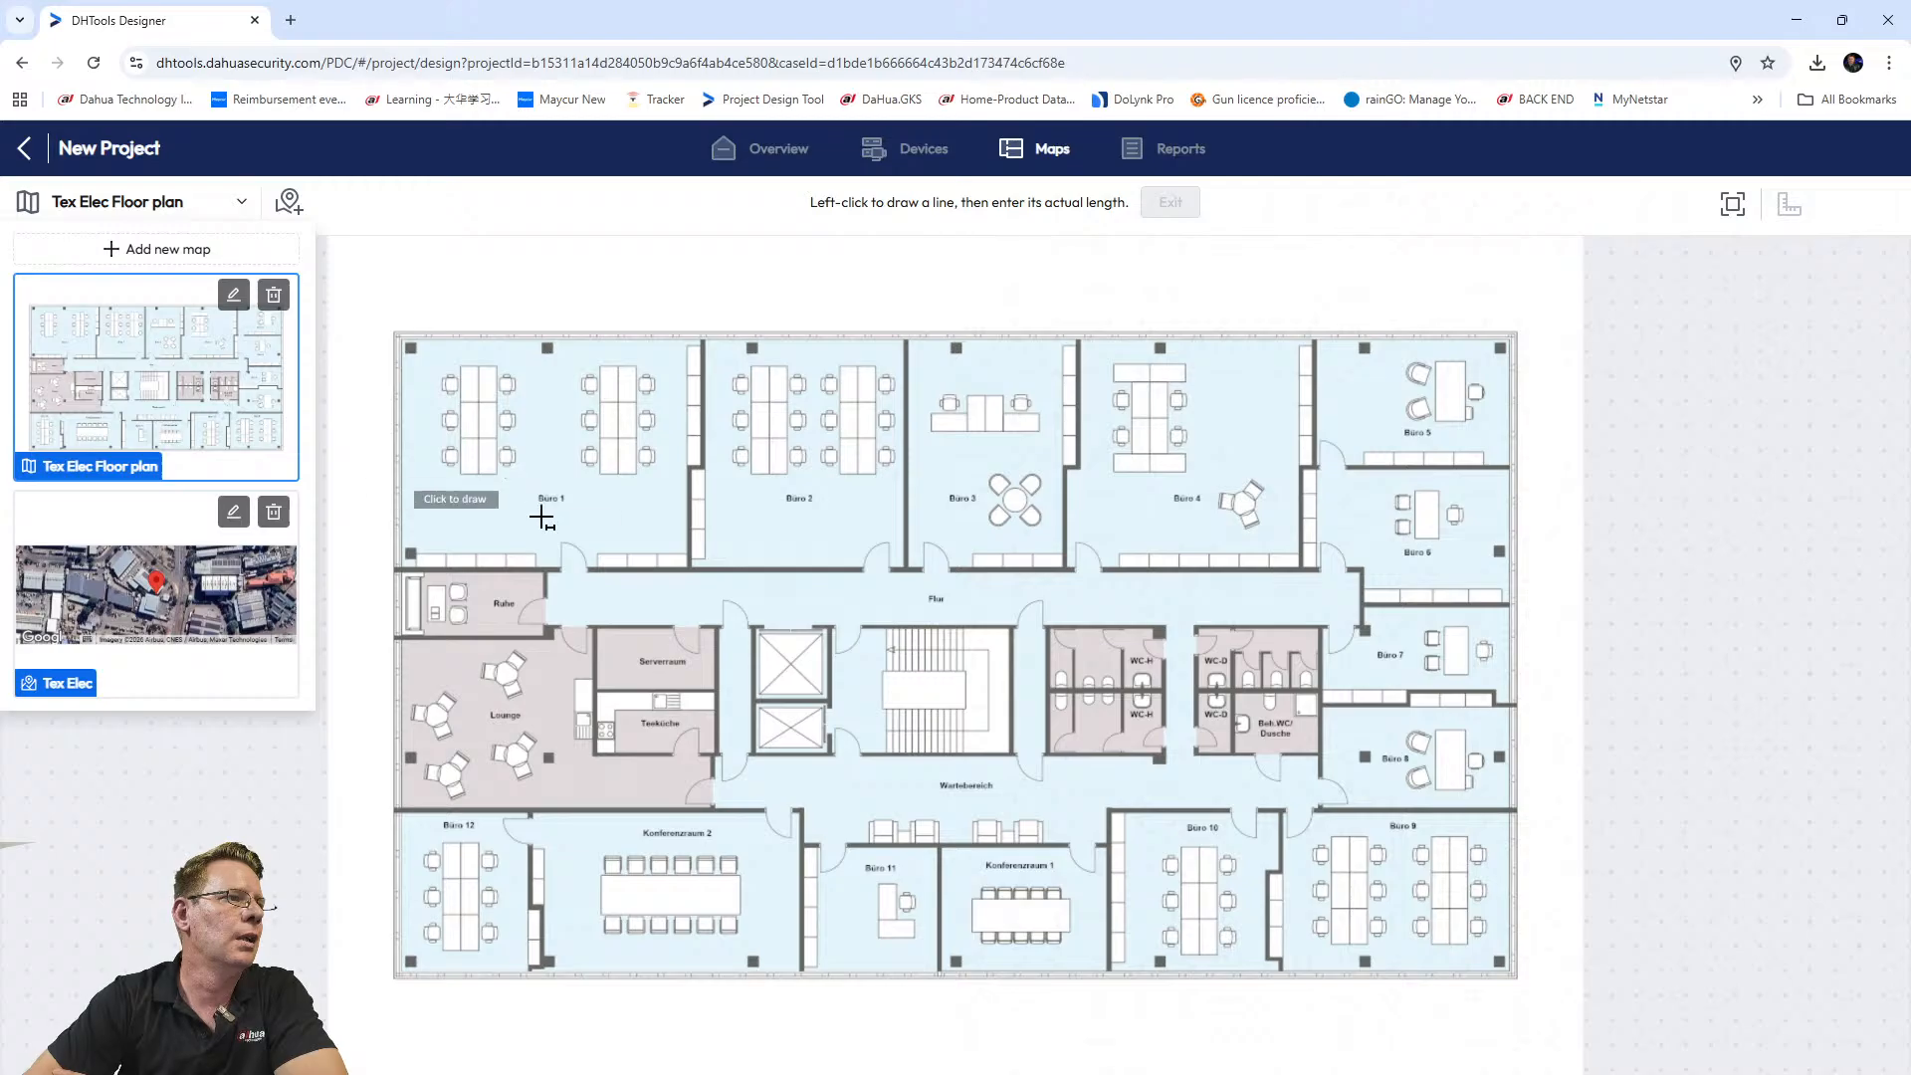
{"action": "left_click", "coordinate": [129, 589]}
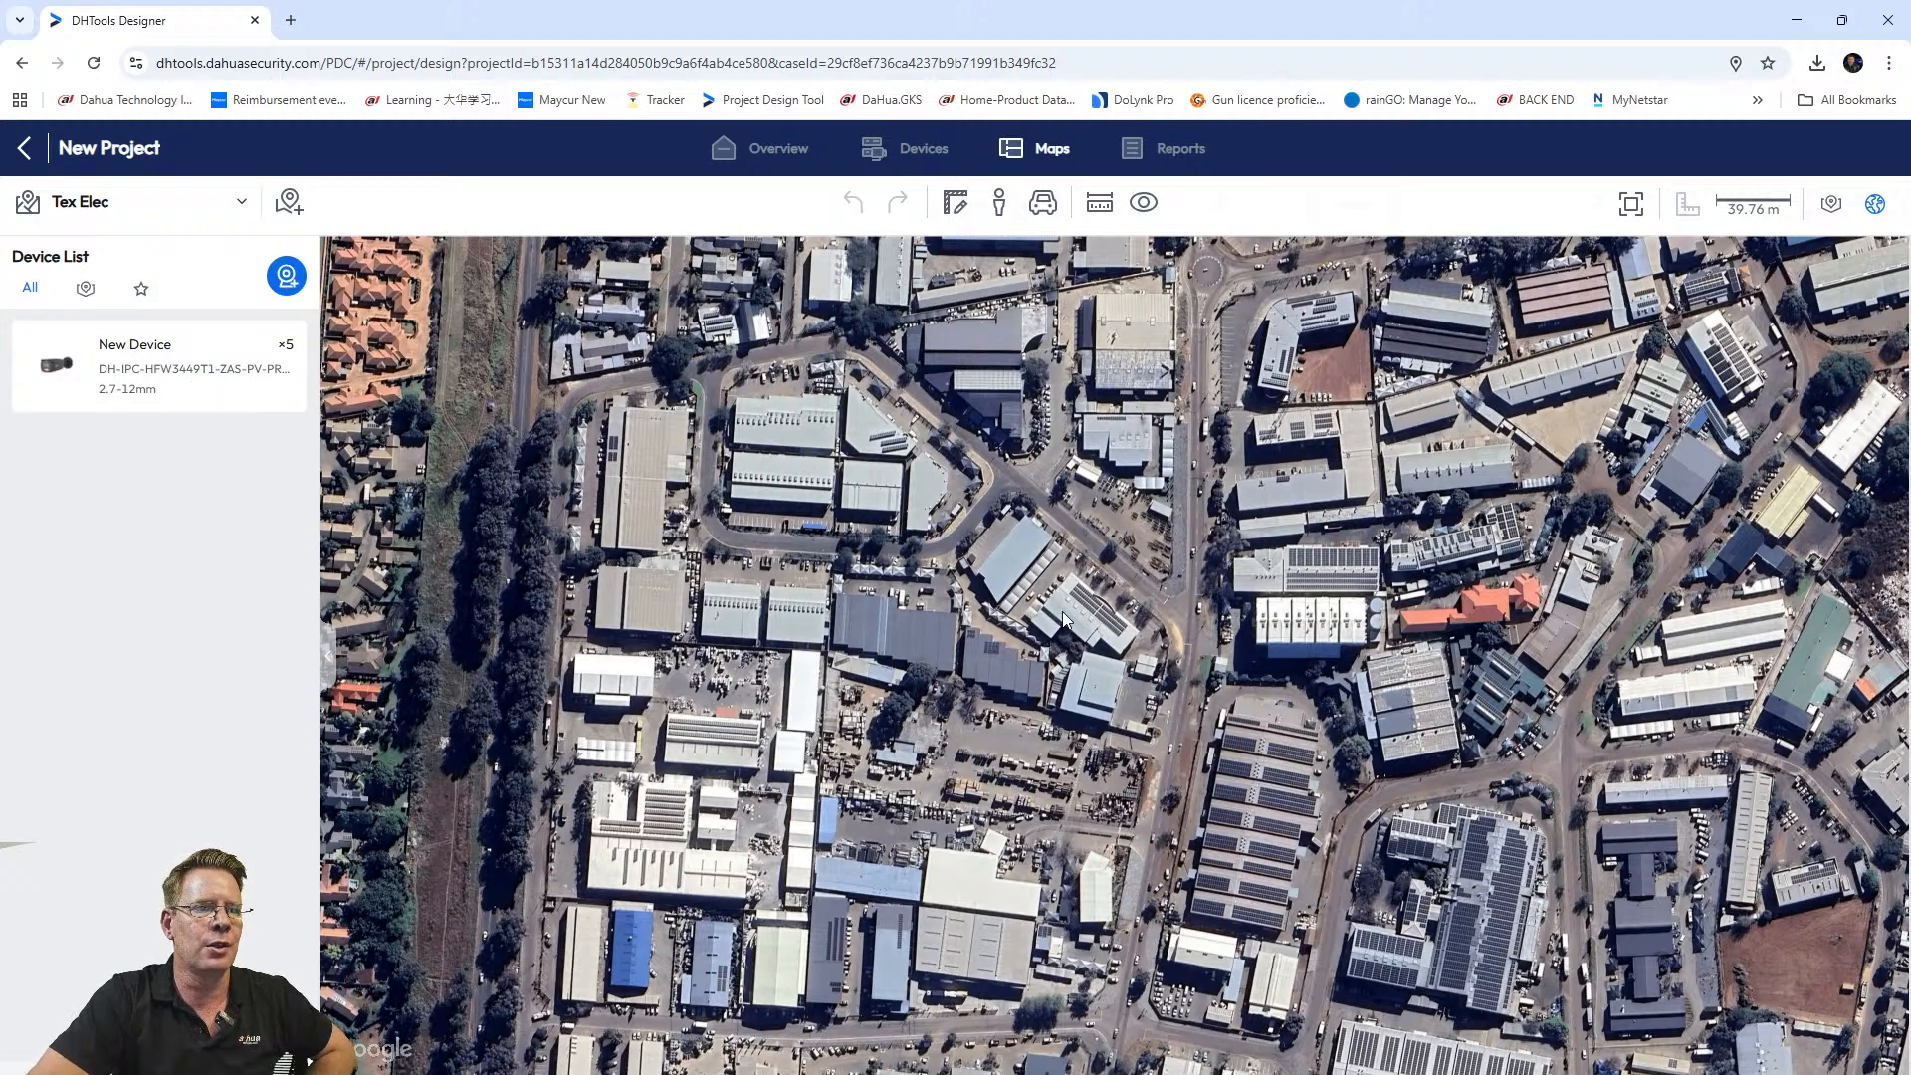
Drop an HFW3449 camera beside the building by the road and rotate its 5.3 m cone upward.
{"action": "scroll", "coordinate": [1063, 619], "scroll_direction": "up", "scroll_amount": 5}
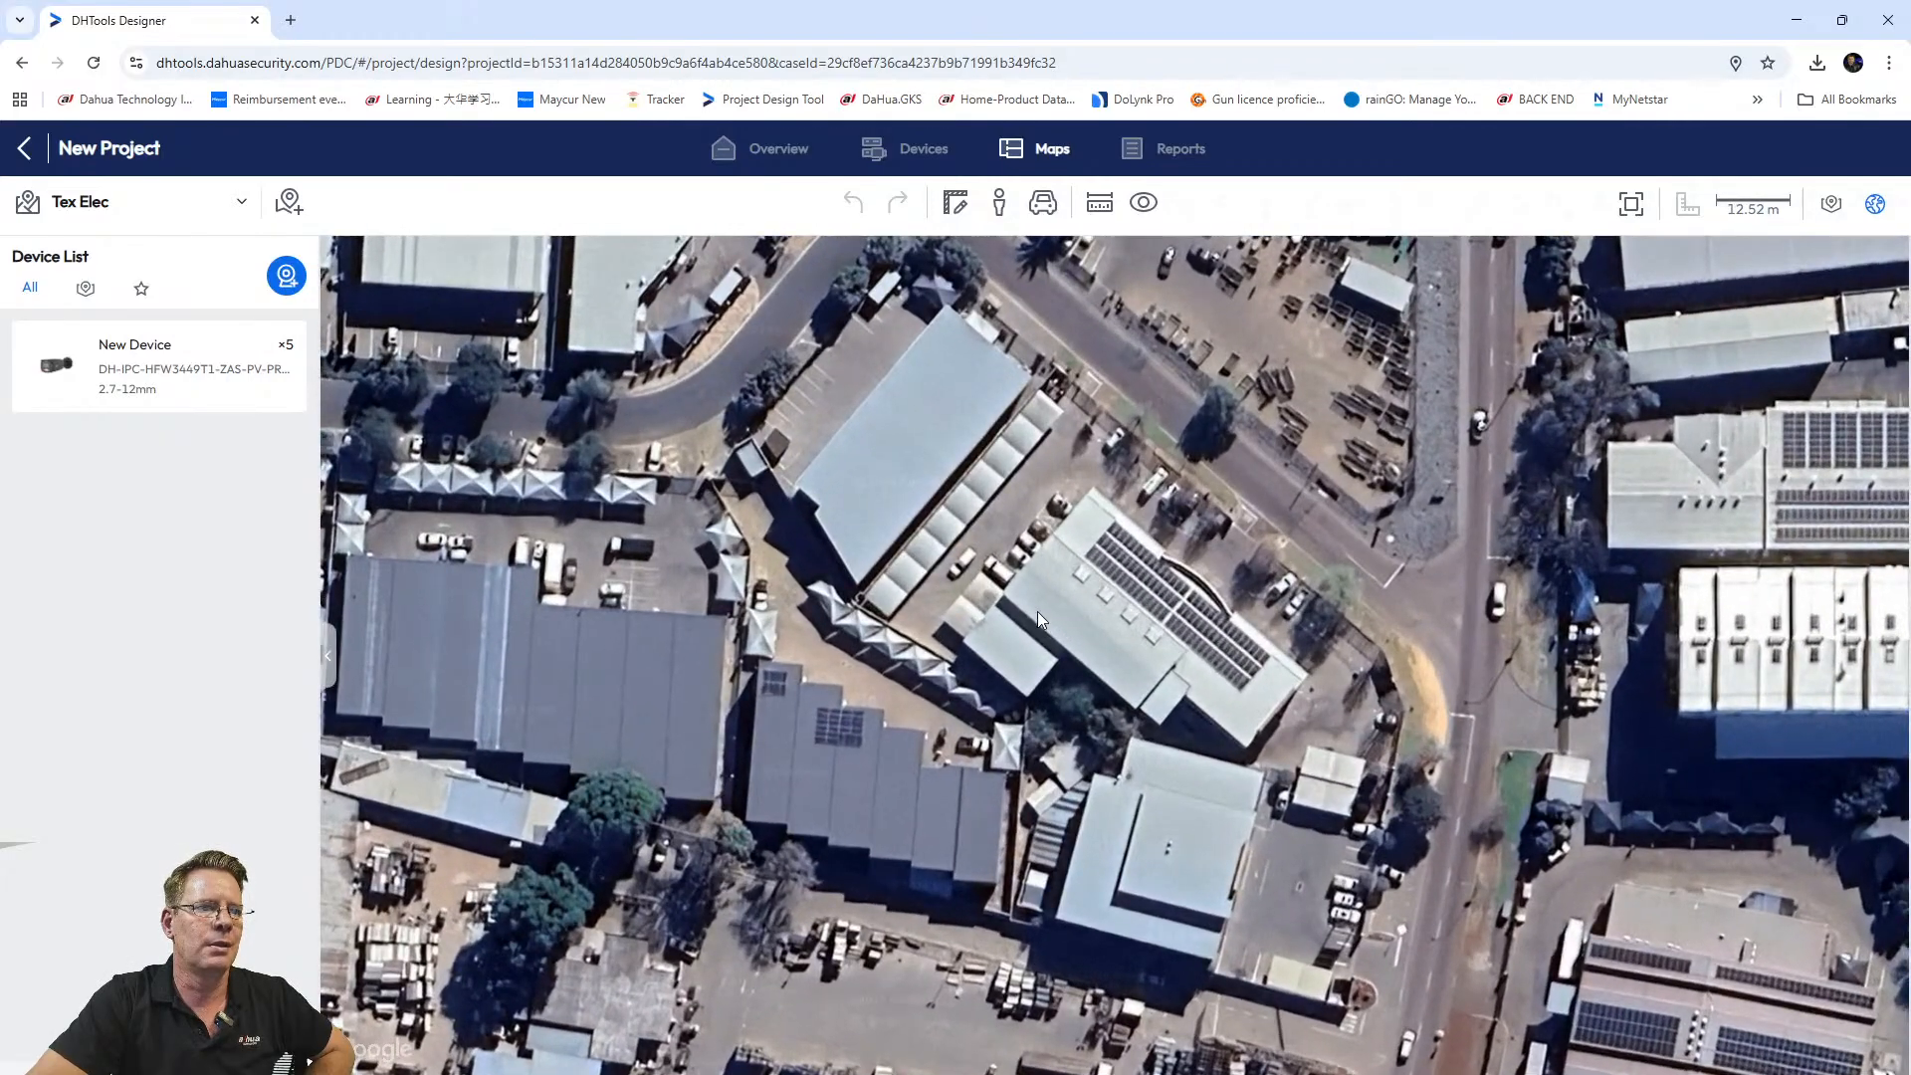
{"action": "left_click_drag", "start_coordinate": [1037, 611], "coordinate": [1029, 659]}
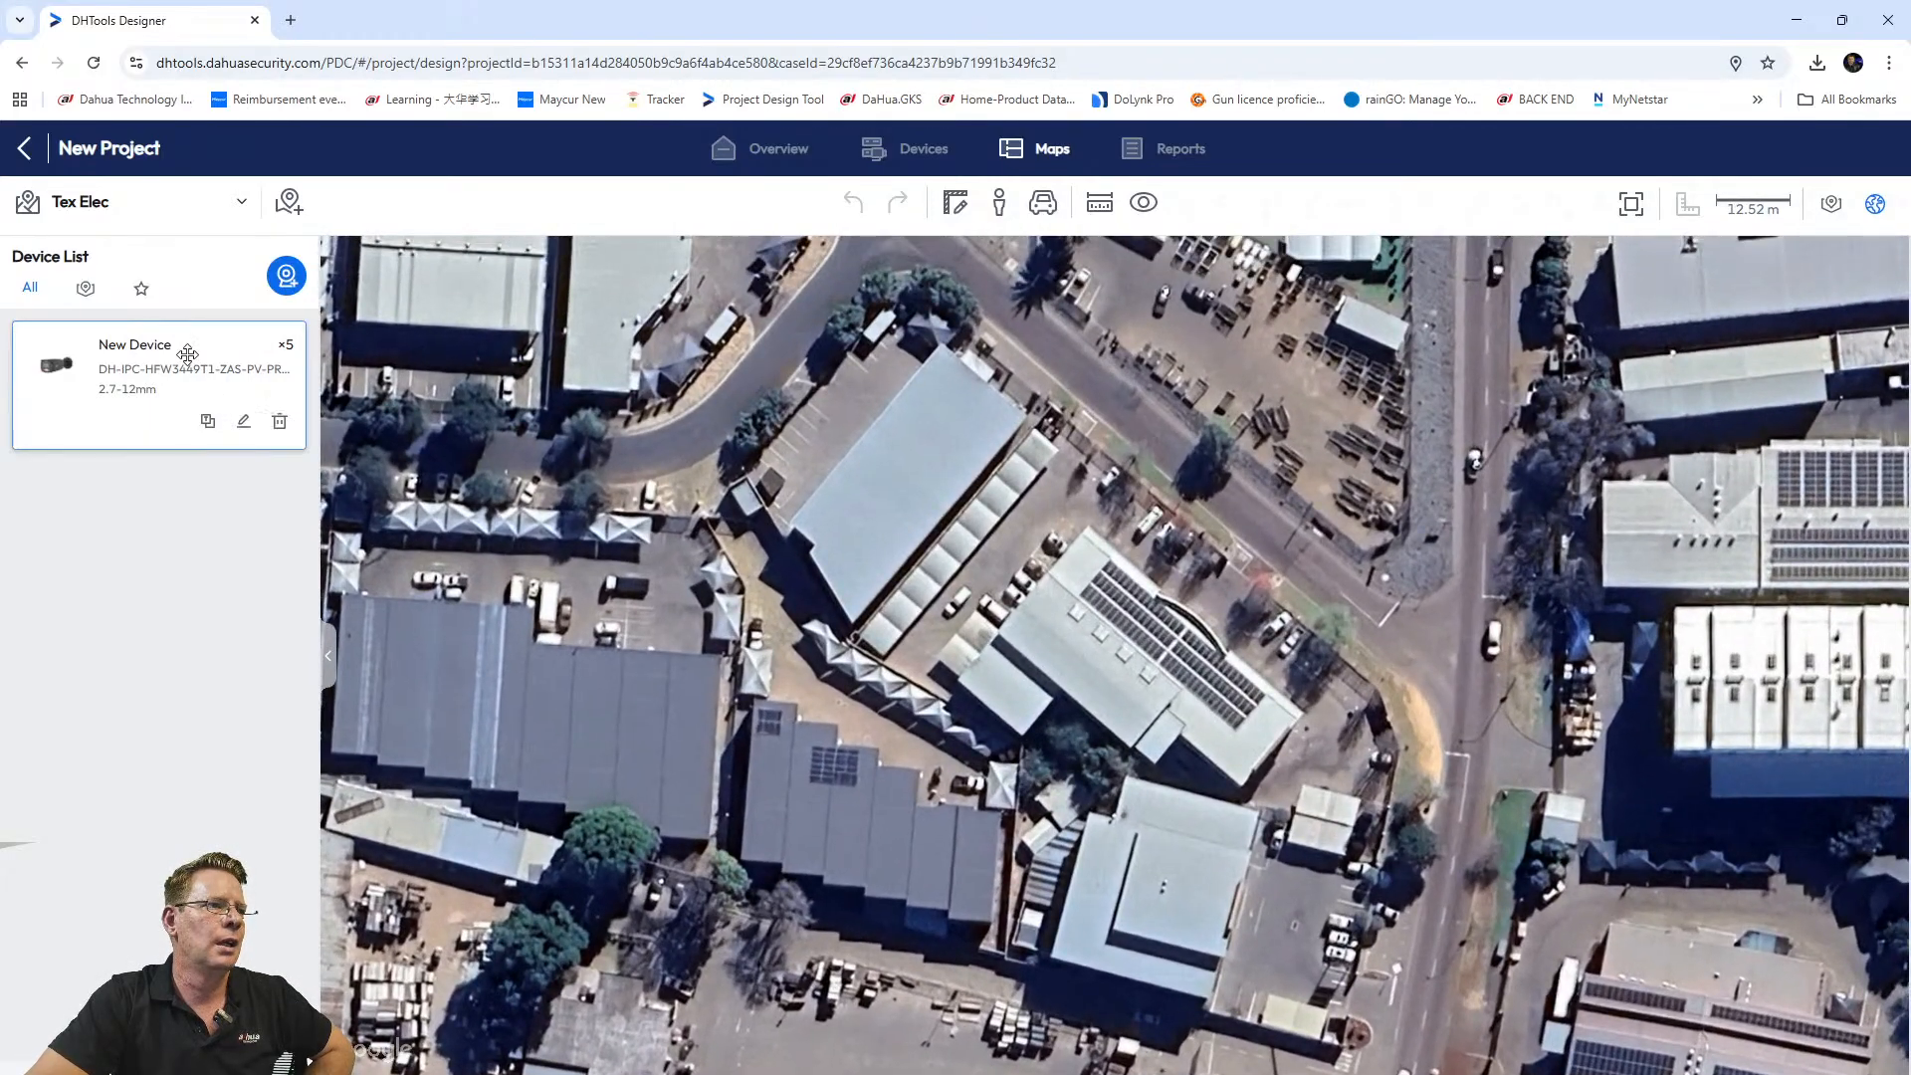
{"action": "left_click_drag", "start_coordinate": [159, 359], "coordinate": [1123, 493]}
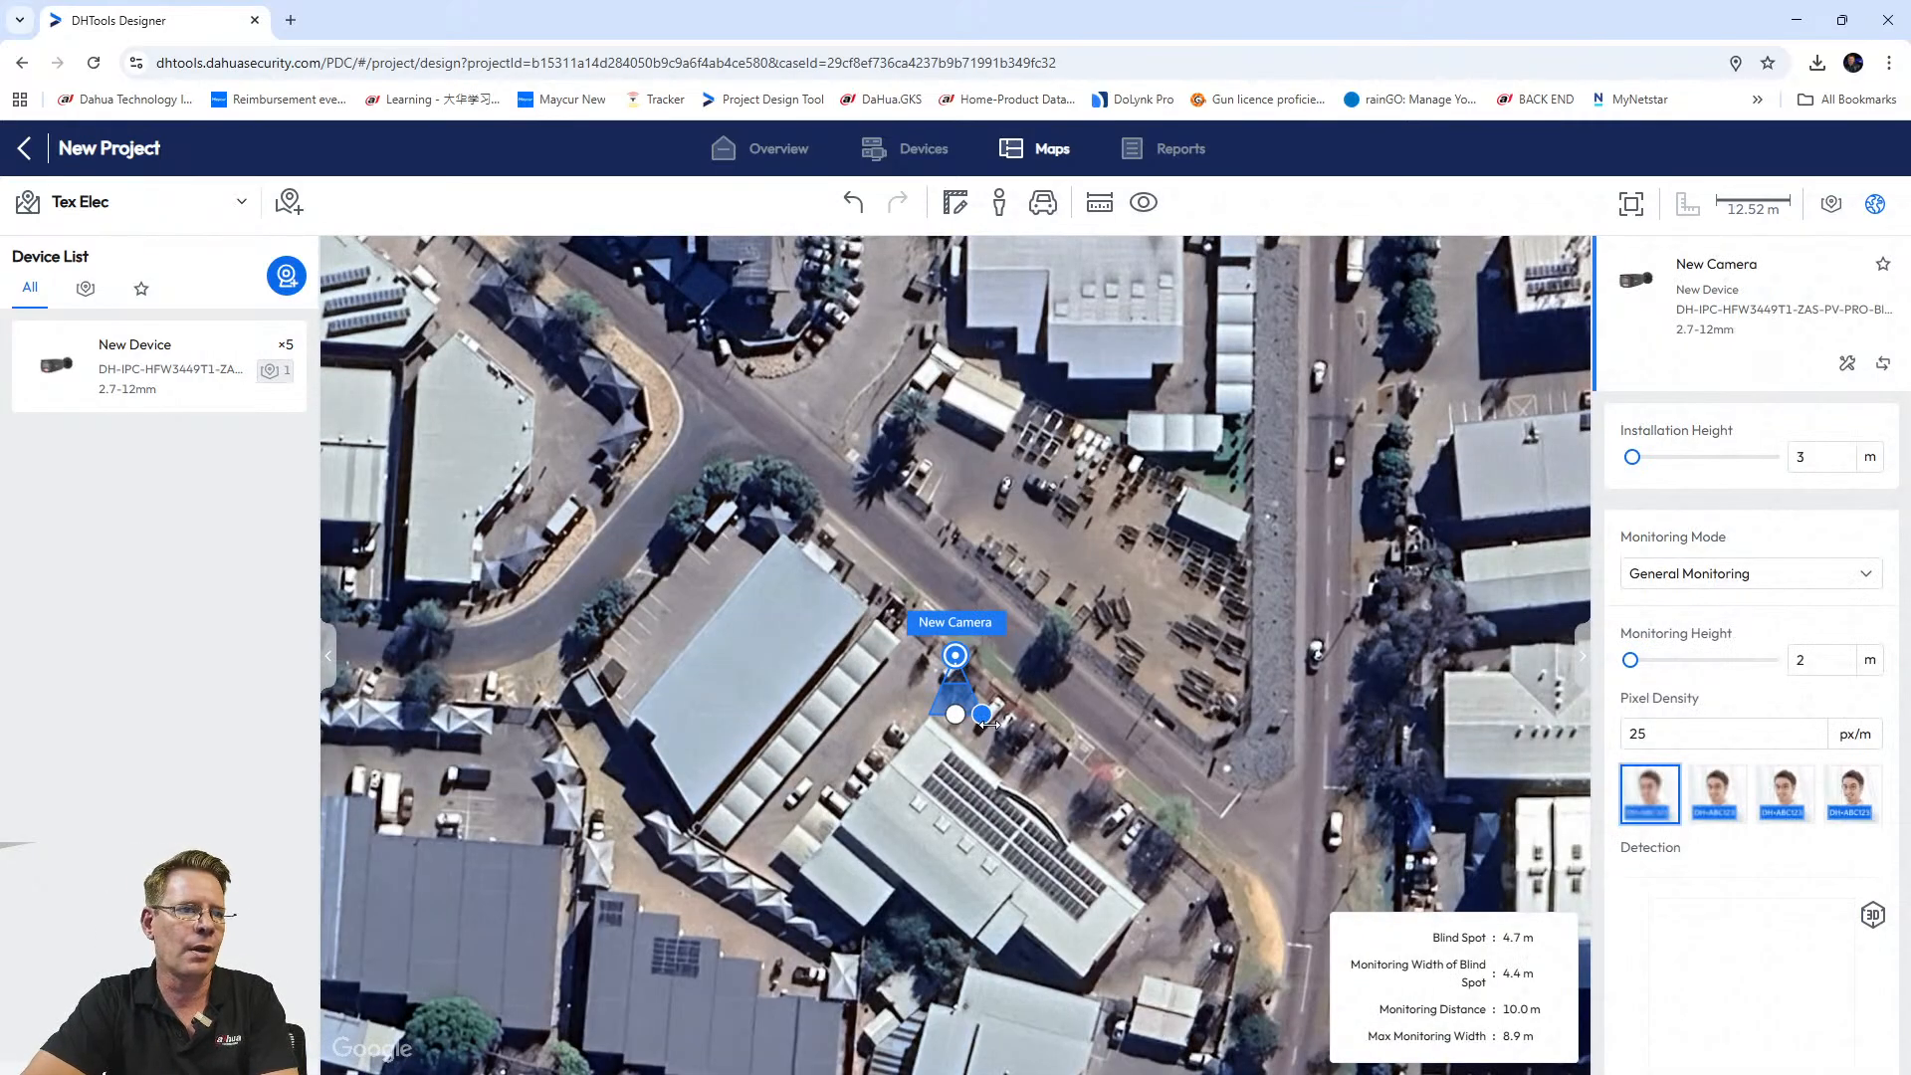
{"action": "scroll", "coordinate": [989, 731], "scroll_direction": "up", "scroll_amount": 3}
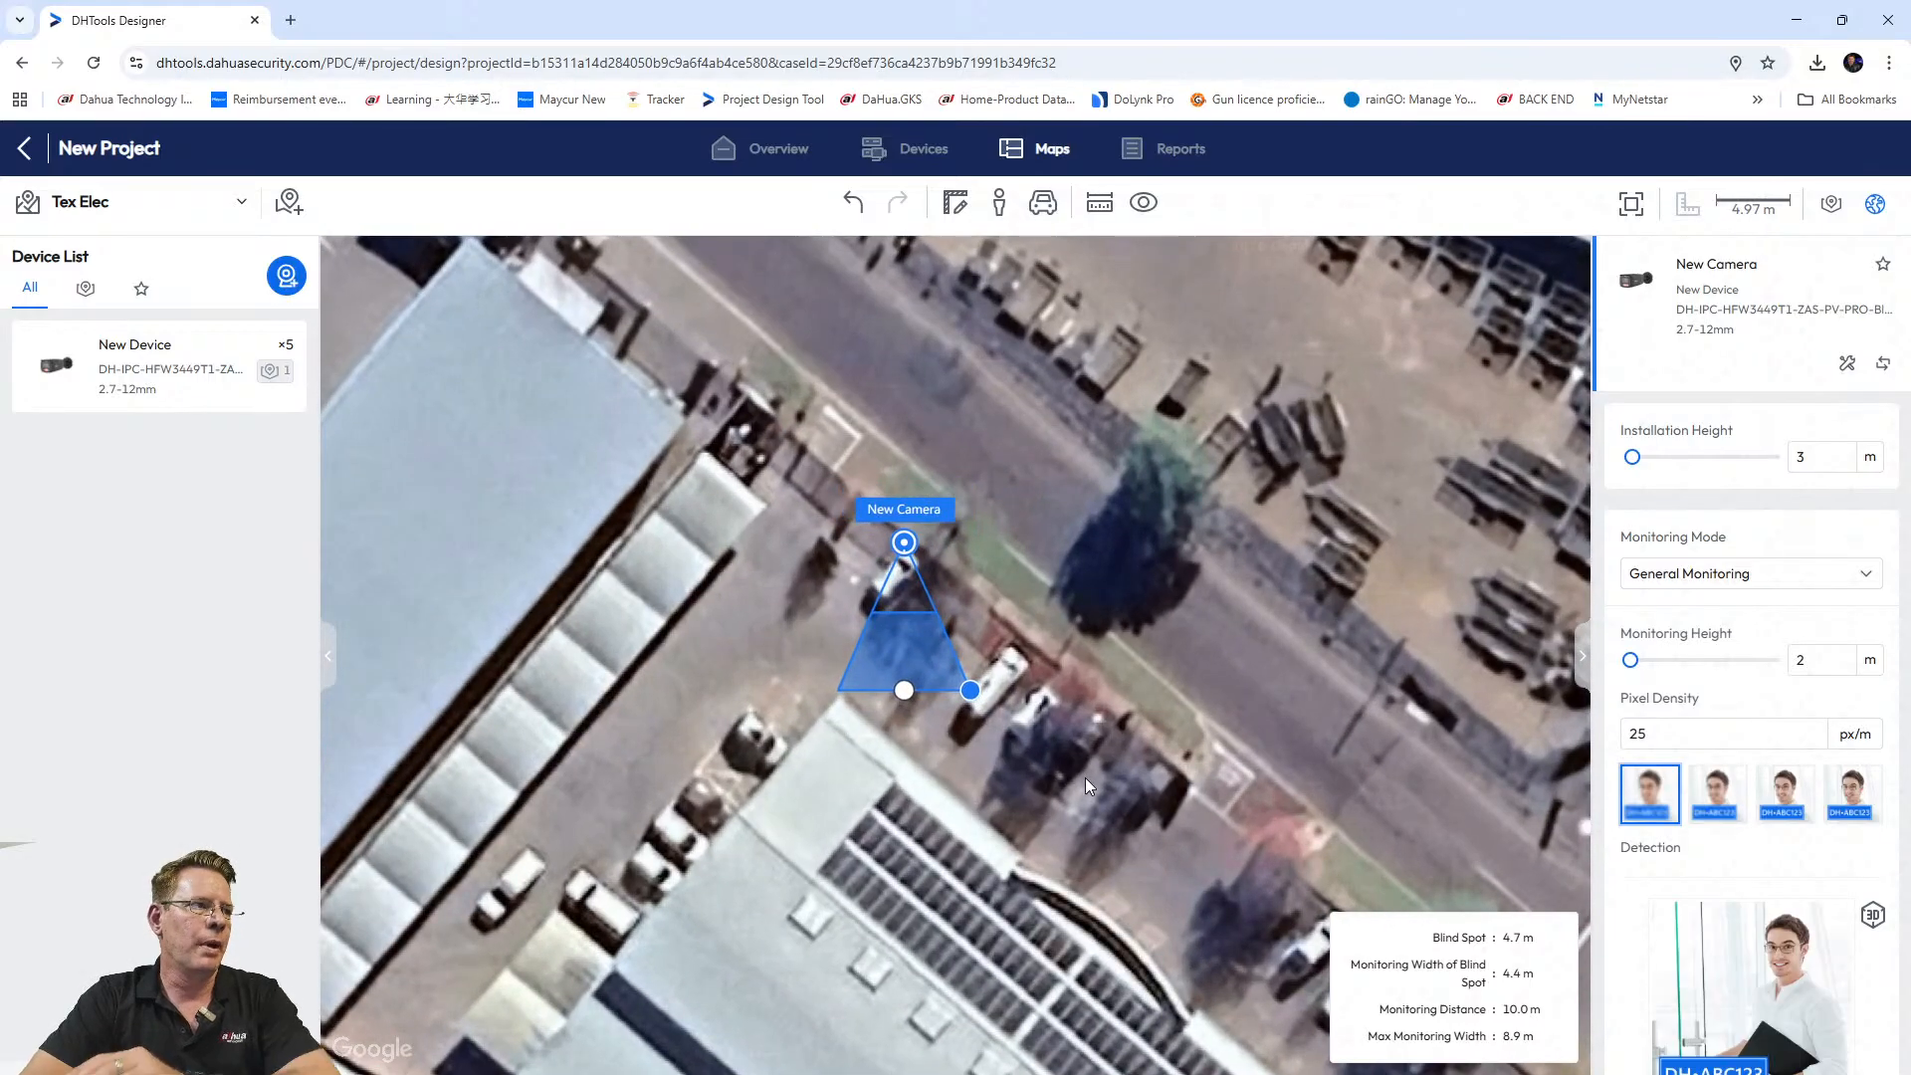
{"action": "left_click_drag", "start_coordinate": [904, 542], "coordinate": [845, 694]}
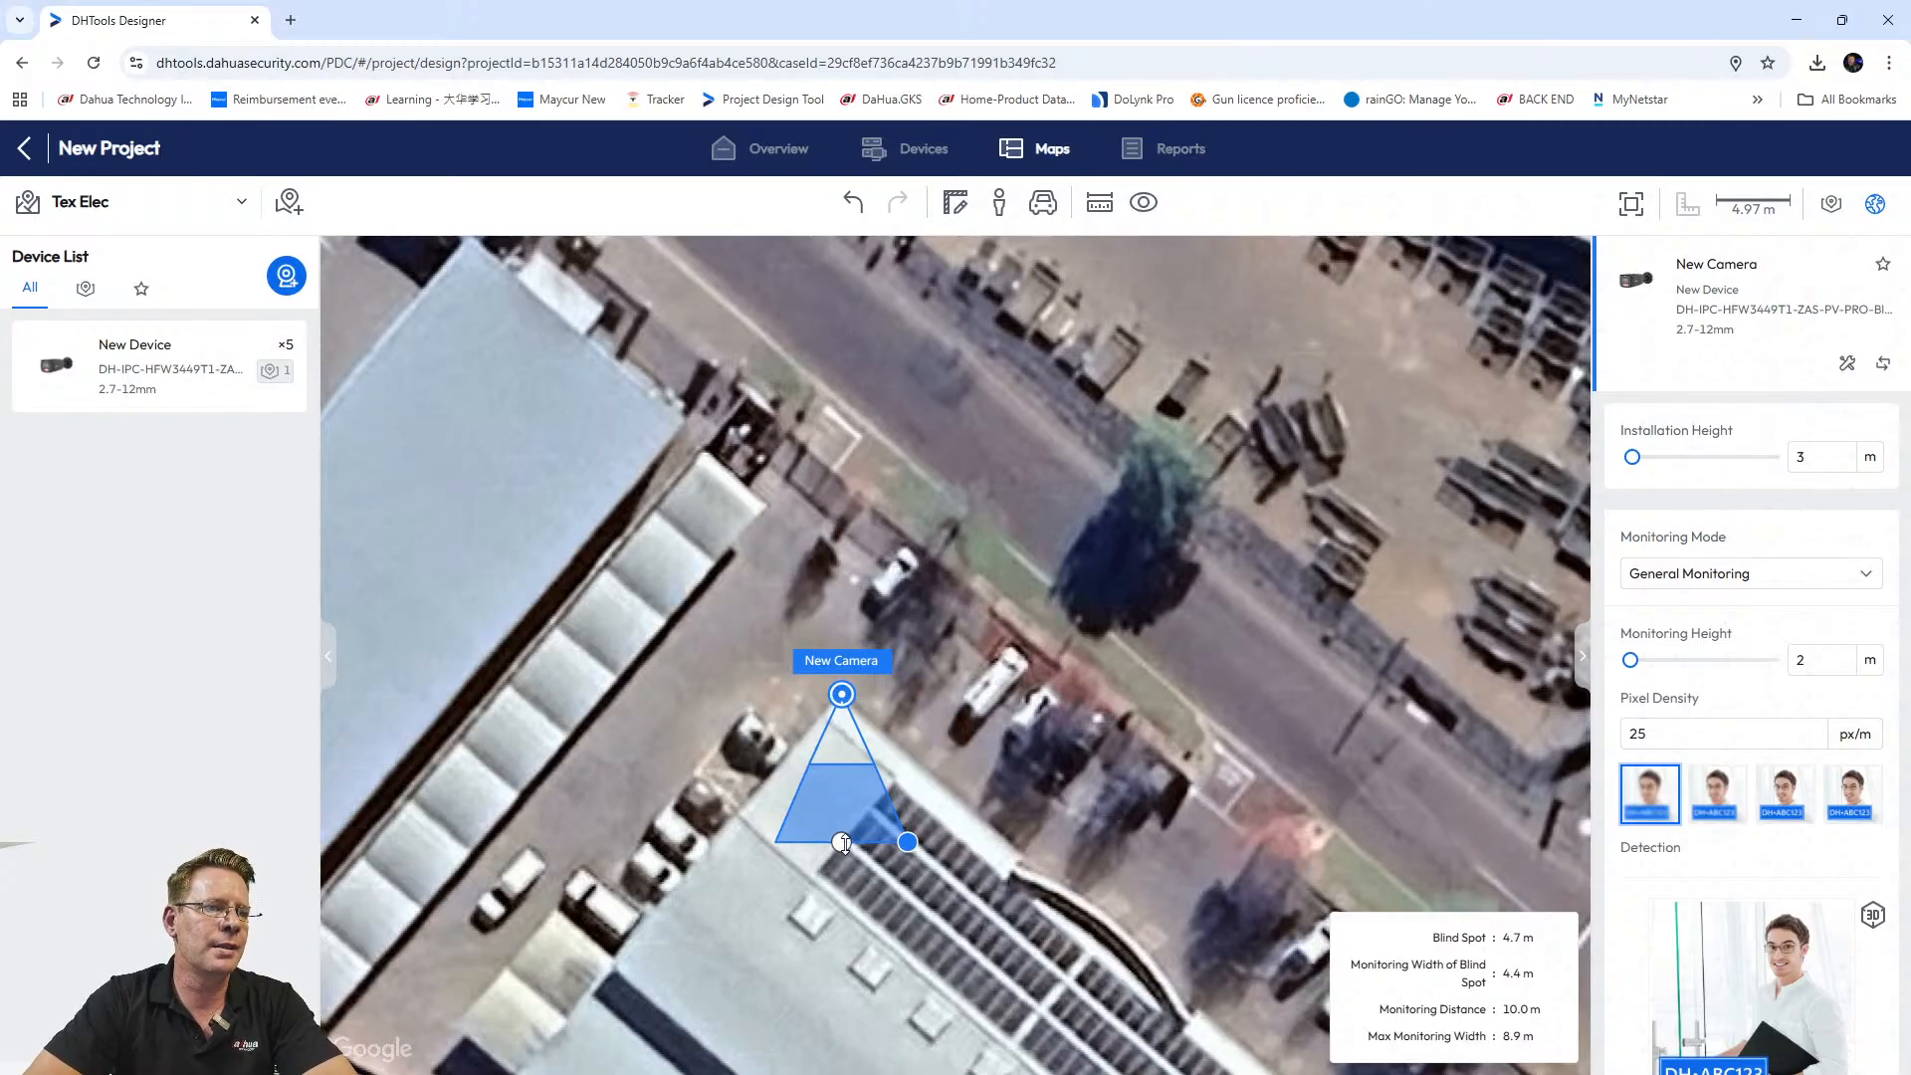
{"action": "left_click_drag", "start_coordinate": [841, 842], "coordinate": [812, 621]}
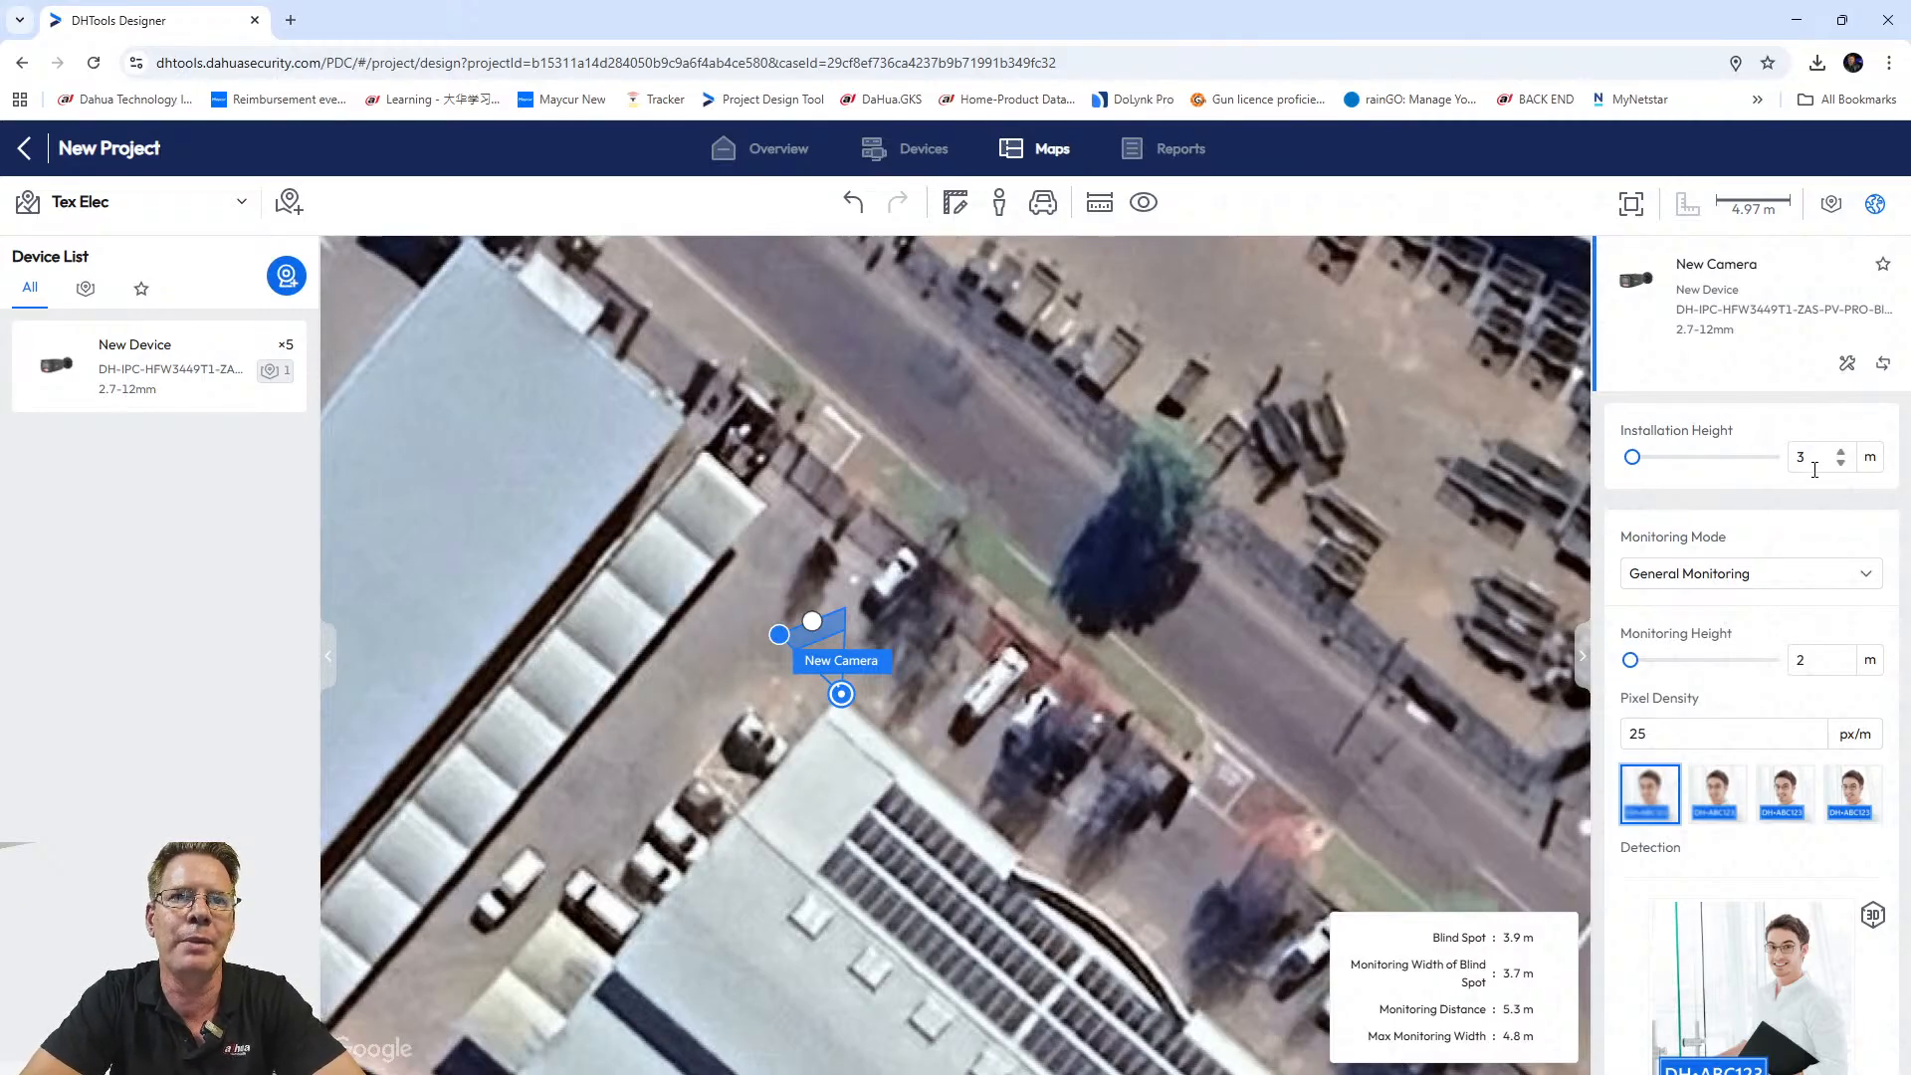
Switch the new camera's monitoring mode to IVS(Perimeter Protection).
{"action": "left_click", "coordinate": [1741, 578]}
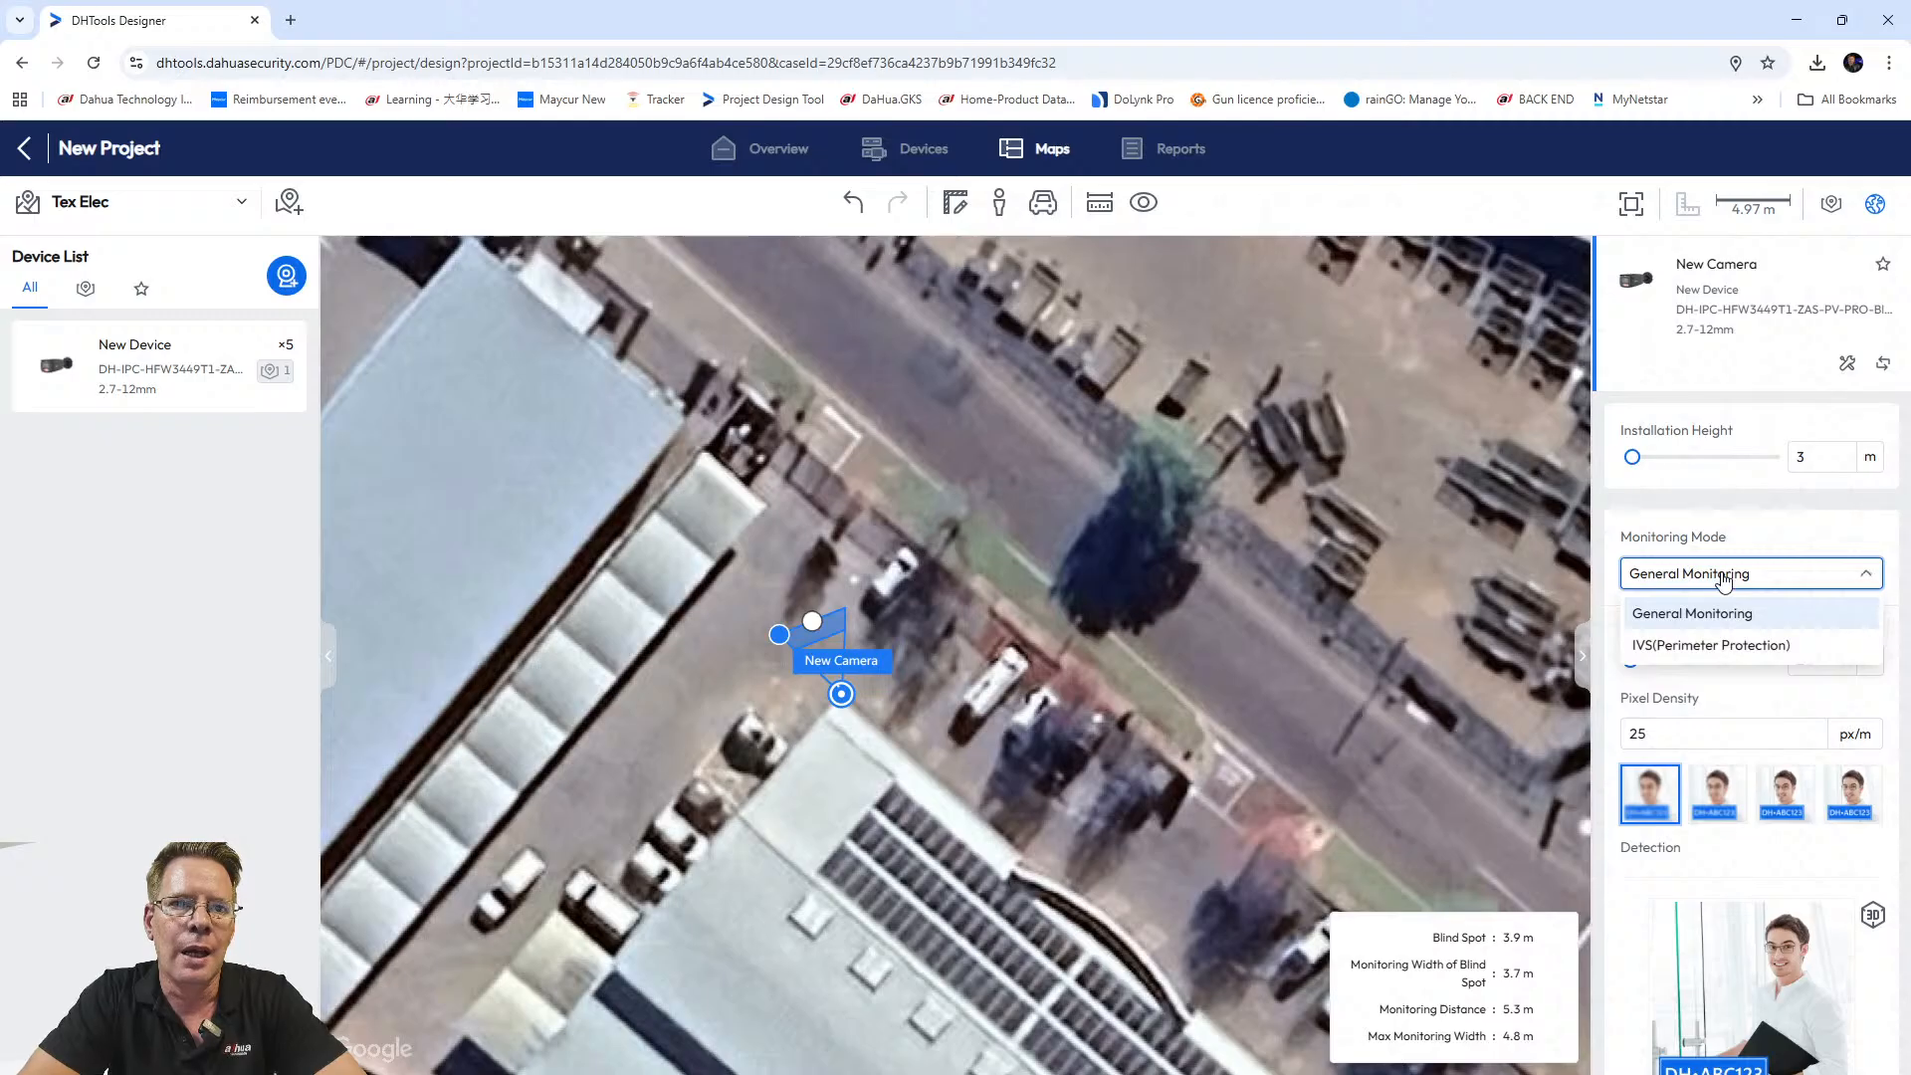
{"action": "left_click", "coordinate": [1685, 647]}
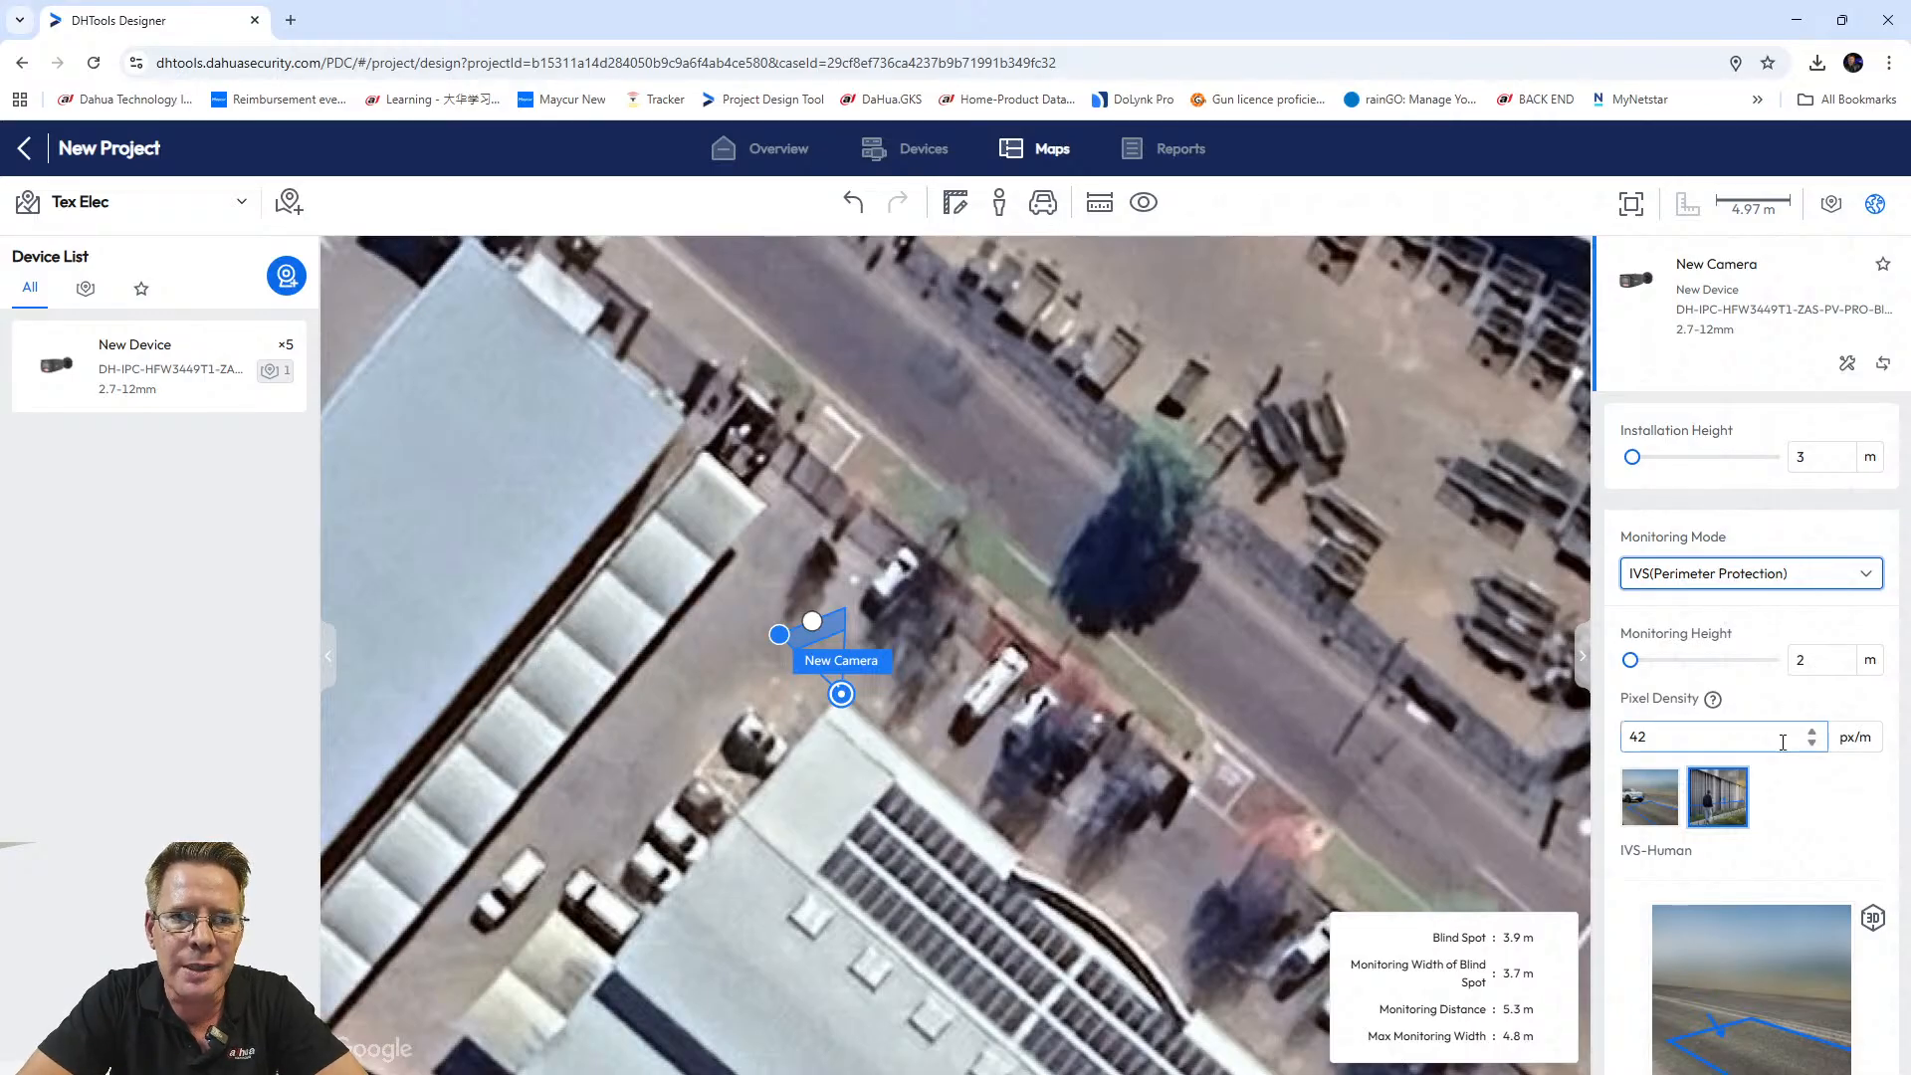
{"action": "scroll", "coordinate": [1794, 736], "scroll_direction": "down", "scroll_amount": 3}
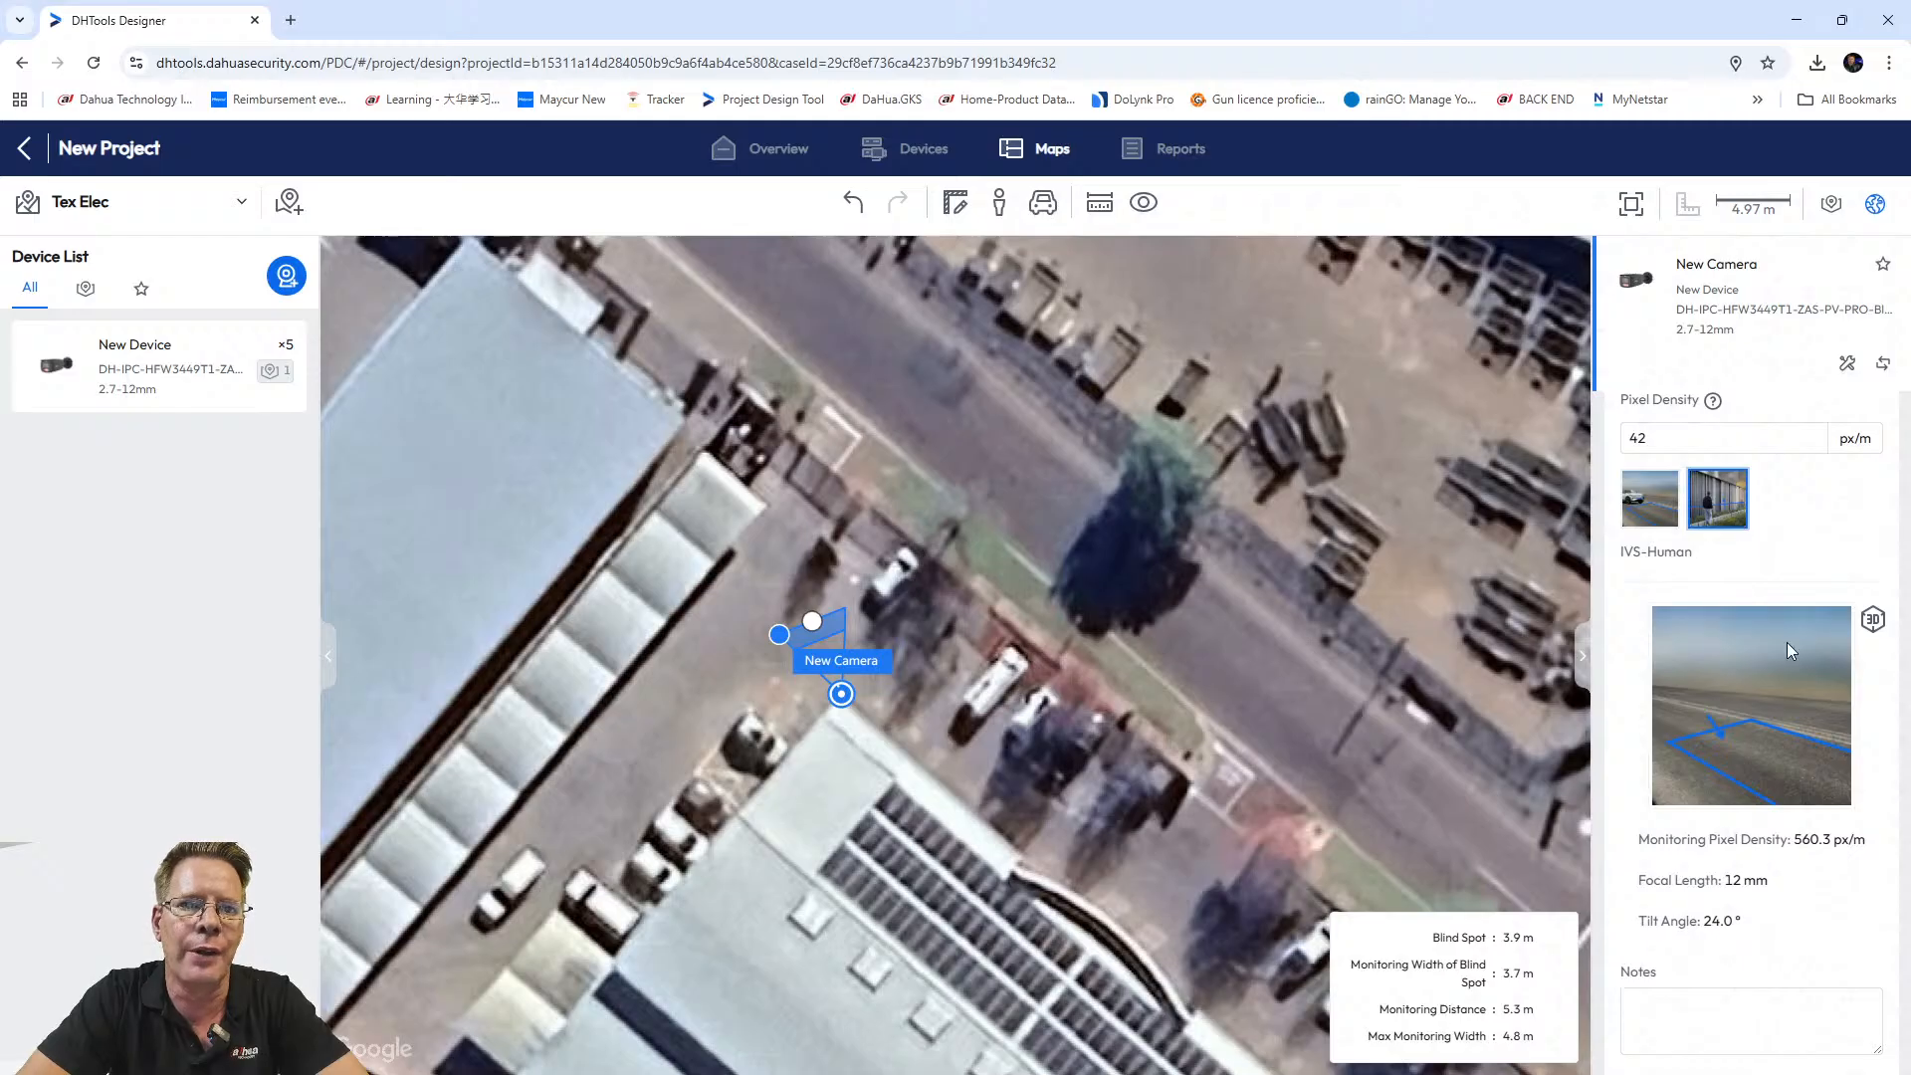
{"action": "scroll", "coordinate": [1781, 647], "scroll_direction": "up", "scroll_amount": 2}
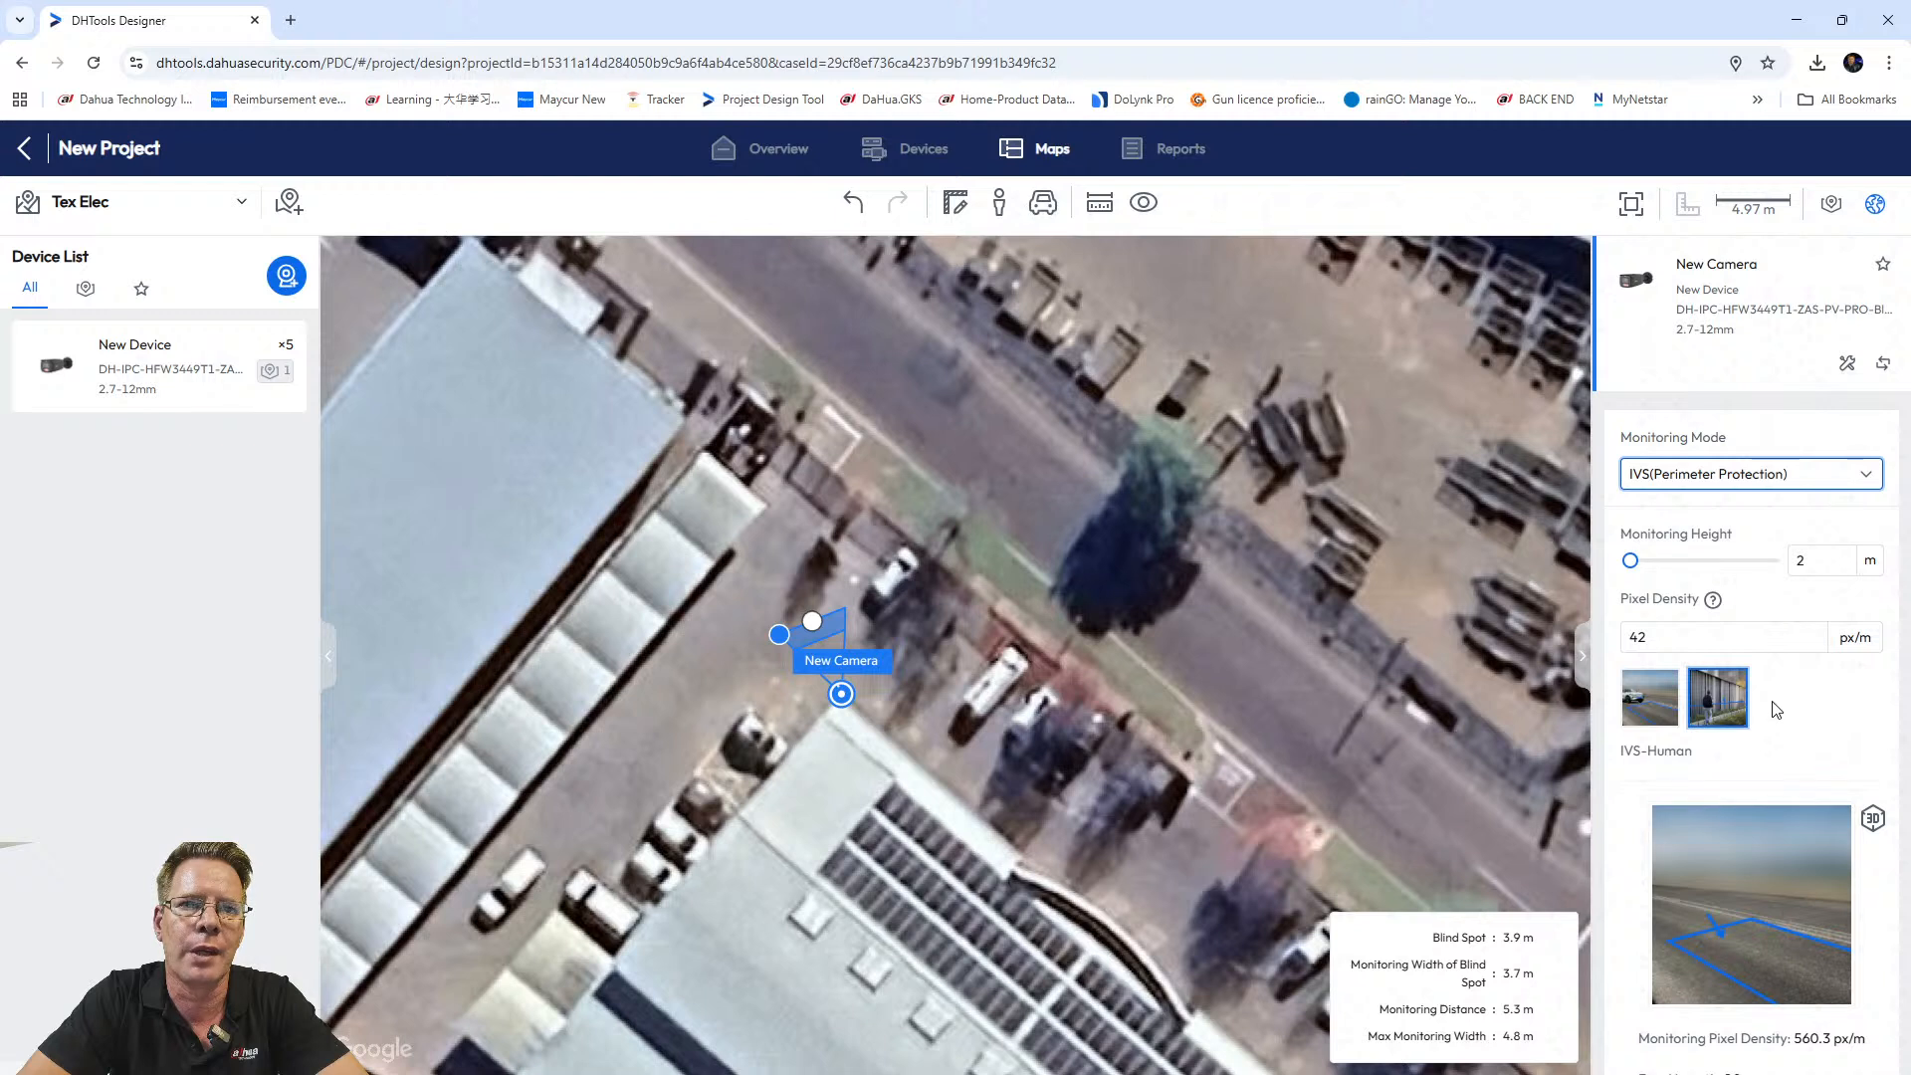
Lengthen the camera's coverage cone to 10.5 m at 18.7° tilt.
{"action": "scroll", "coordinate": [1776, 737], "scroll_direction": "down", "scroll_amount": 1}
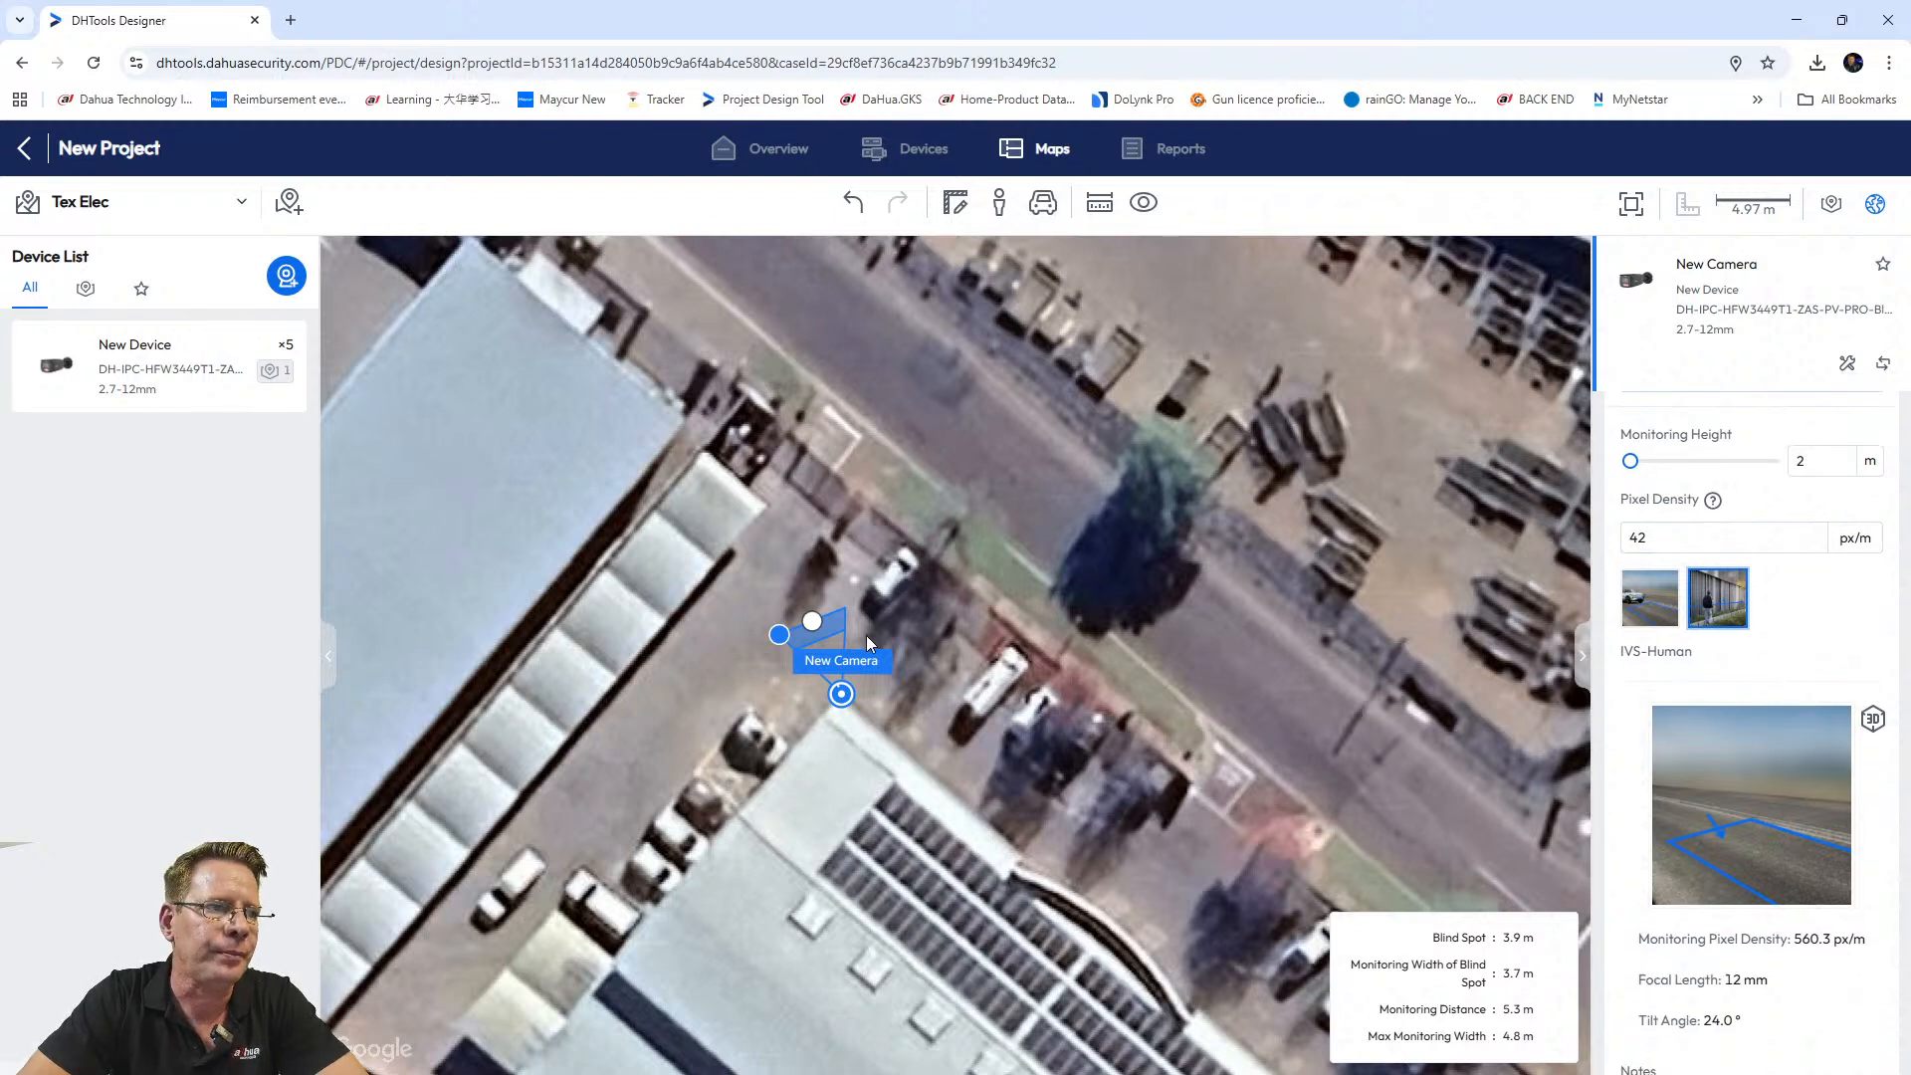
{"action": "mouse_move", "coordinate": [836, 634]}
{"action": "left_click_drag", "start_coordinate": [812, 621], "coordinate": [830, 538]}
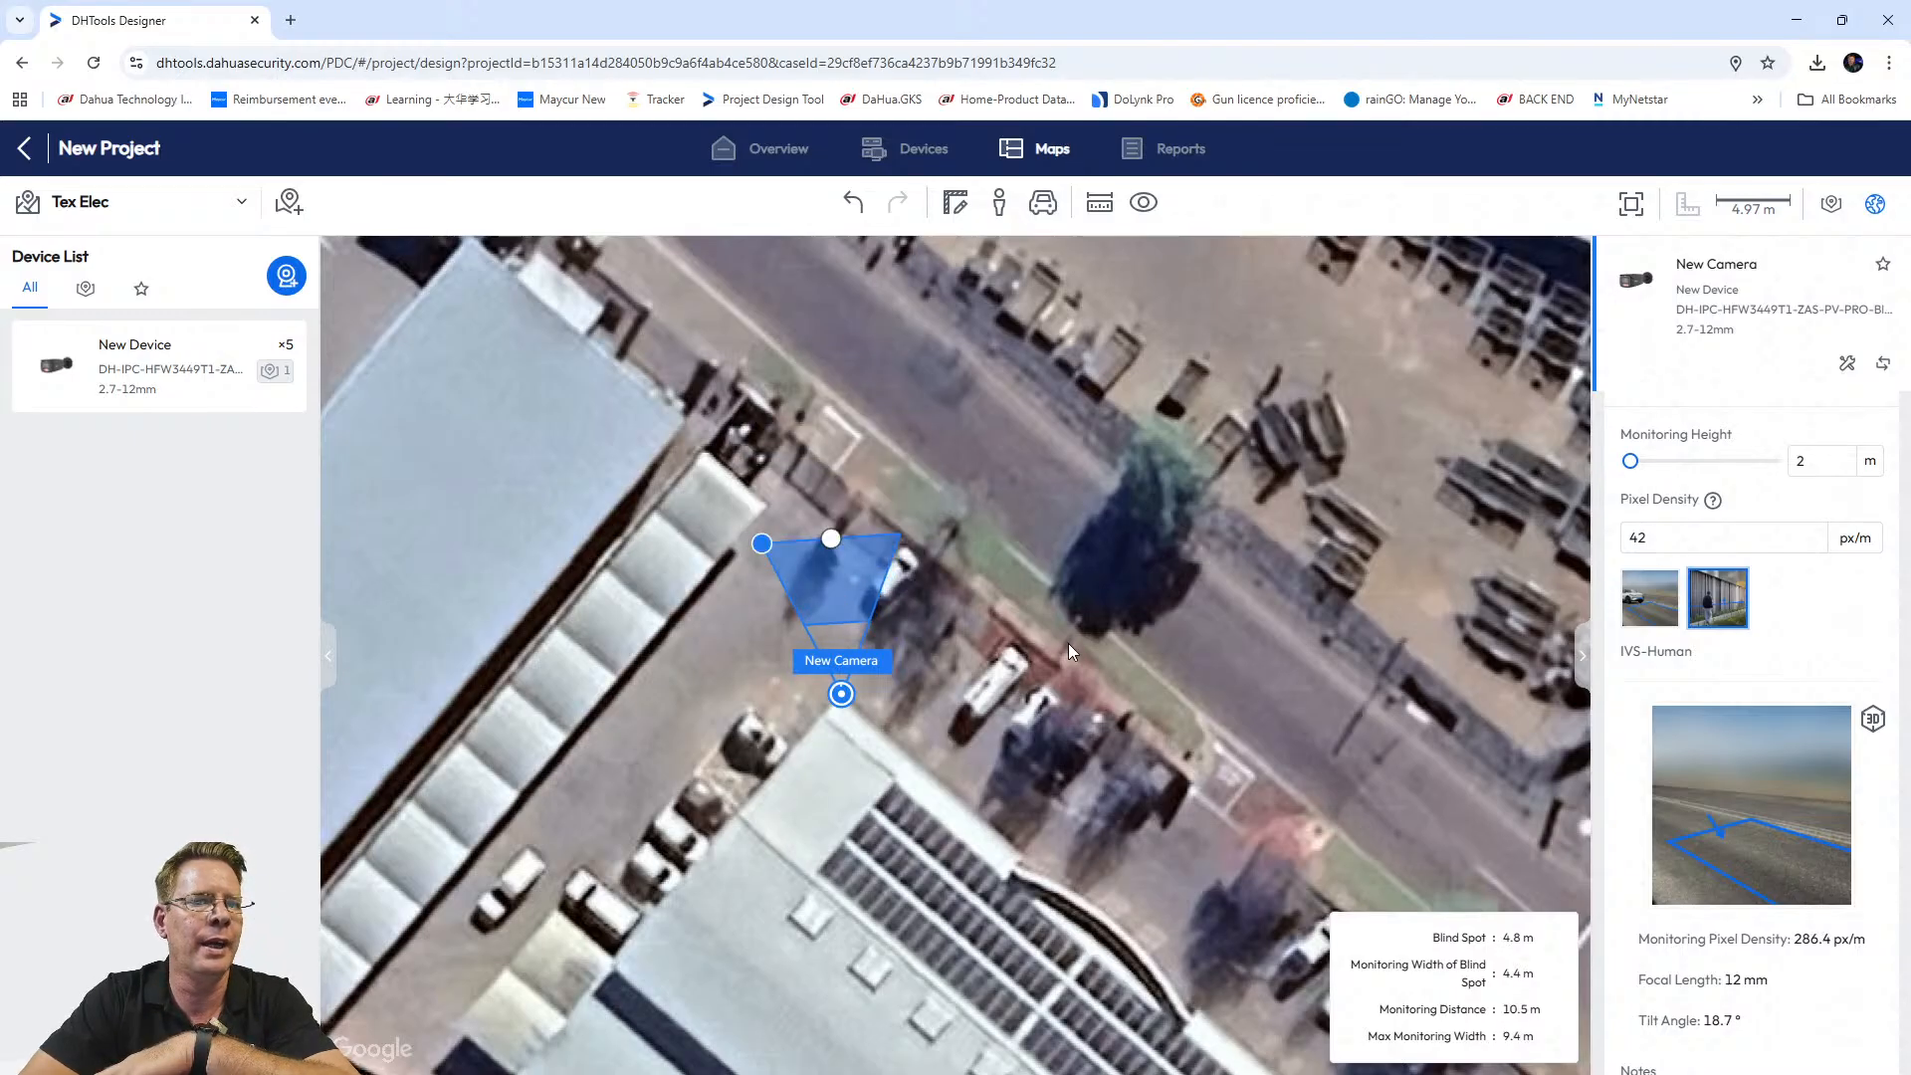
{"action": "left_click", "coordinate": [1067, 643]}
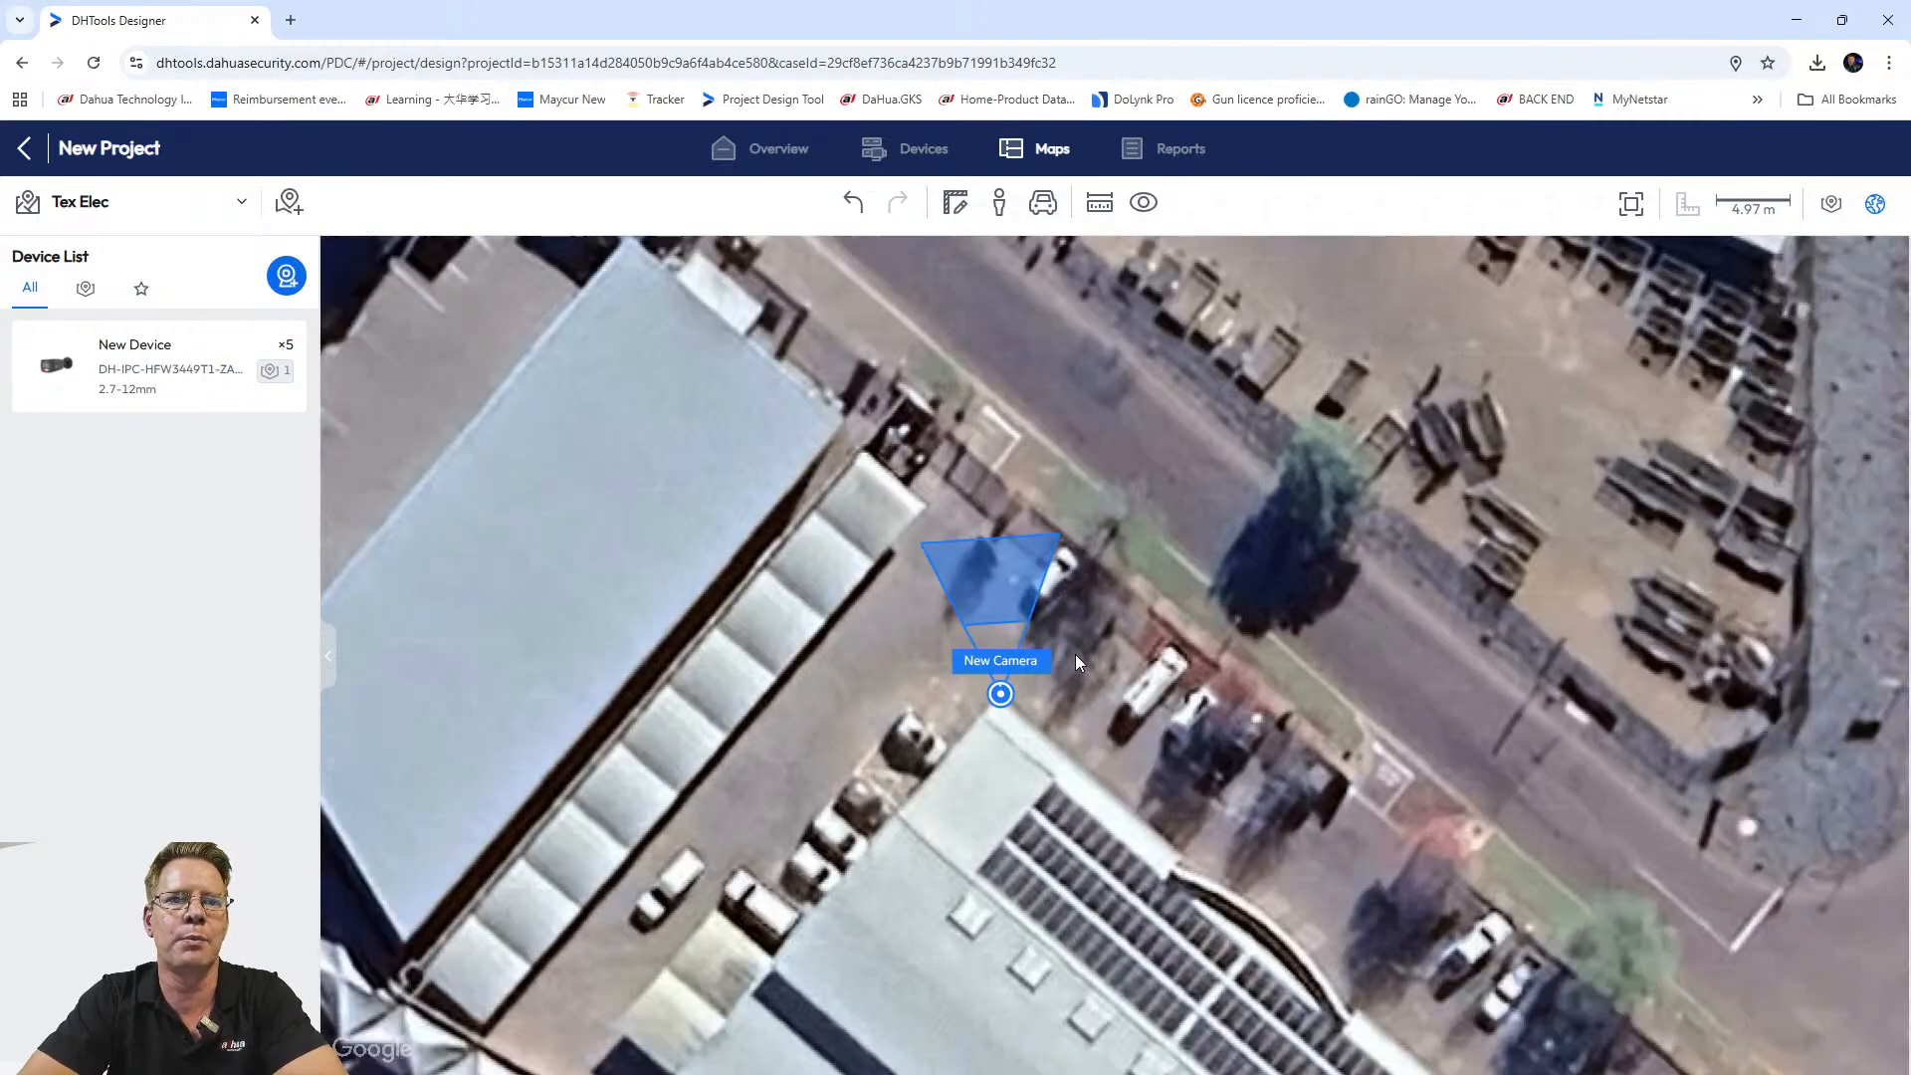
{"action": "left_click", "coordinate": [1052, 600]}
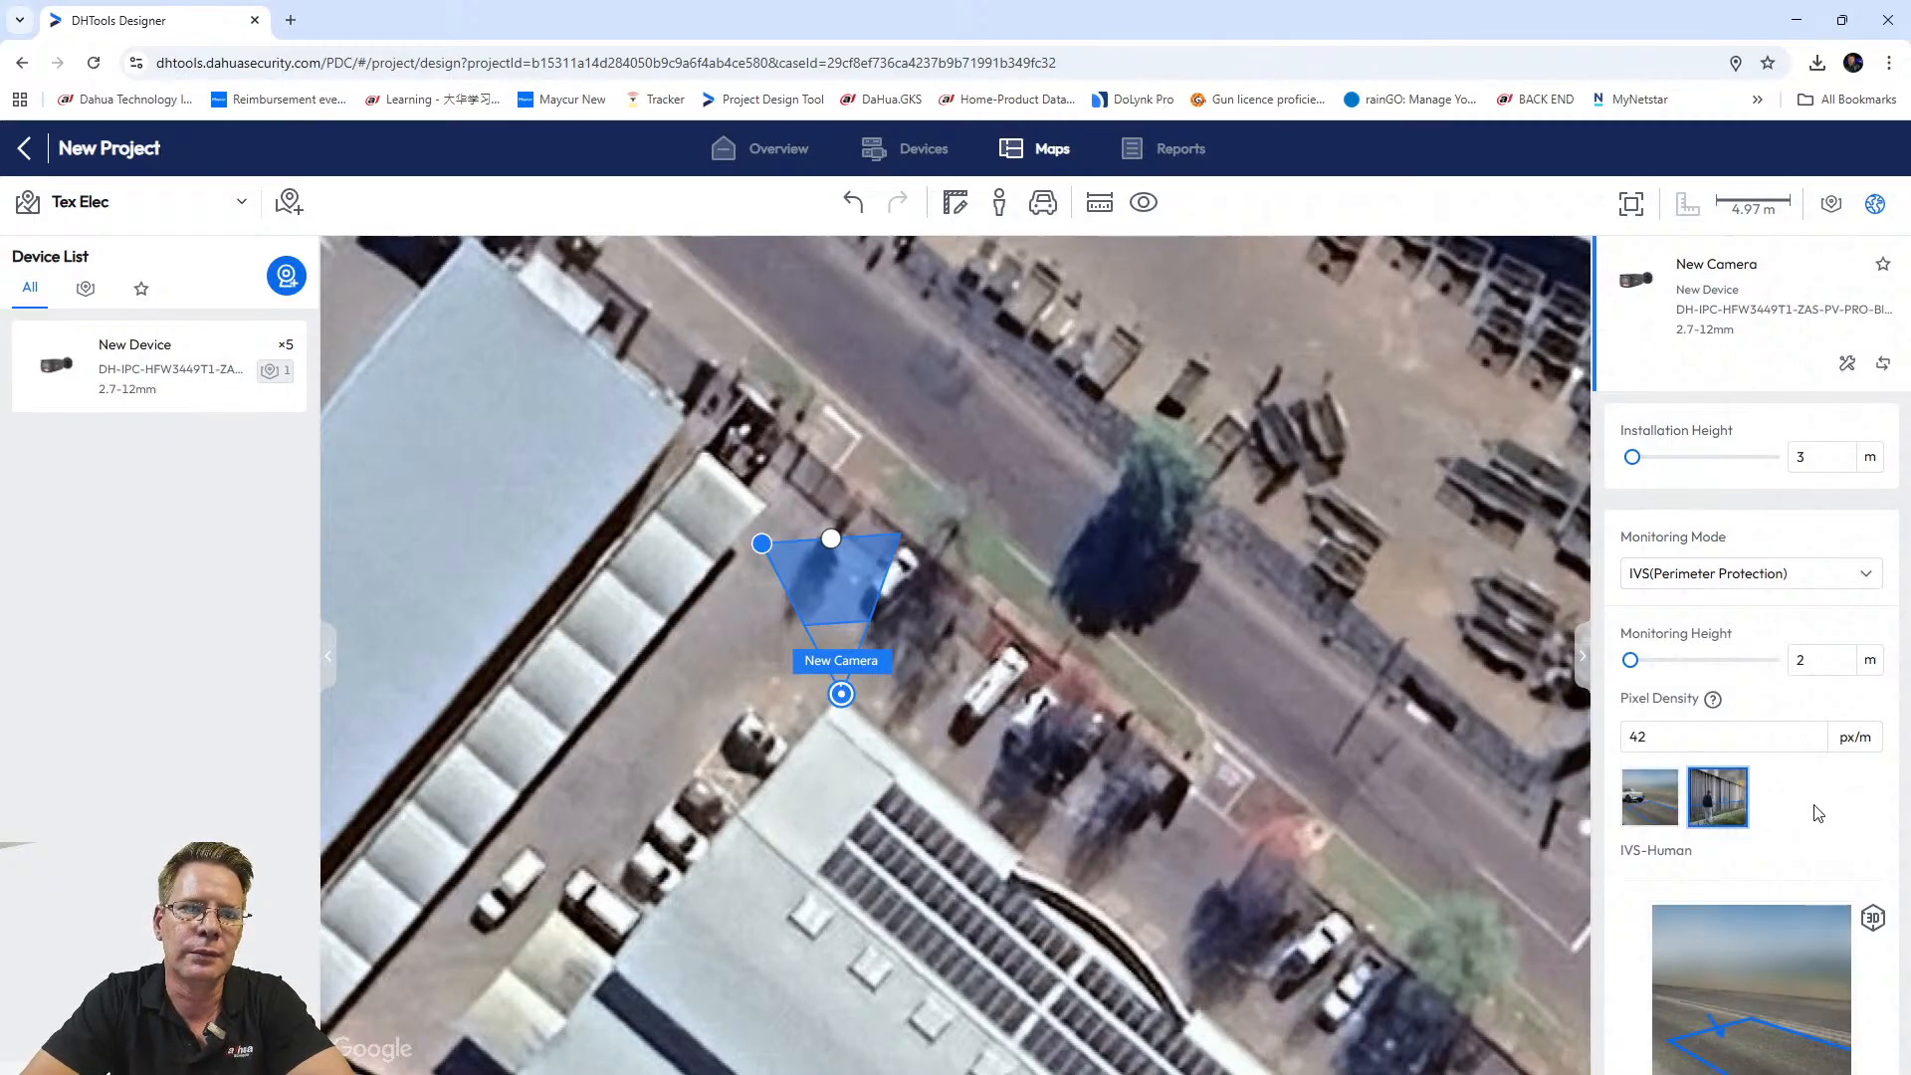
Stretch the camera's cone toward the road to 15.3 m at 17.0° tilt.
{"action": "scroll", "coordinate": [1818, 813], "scroll_direction": "down", "scroll_amount": 5}
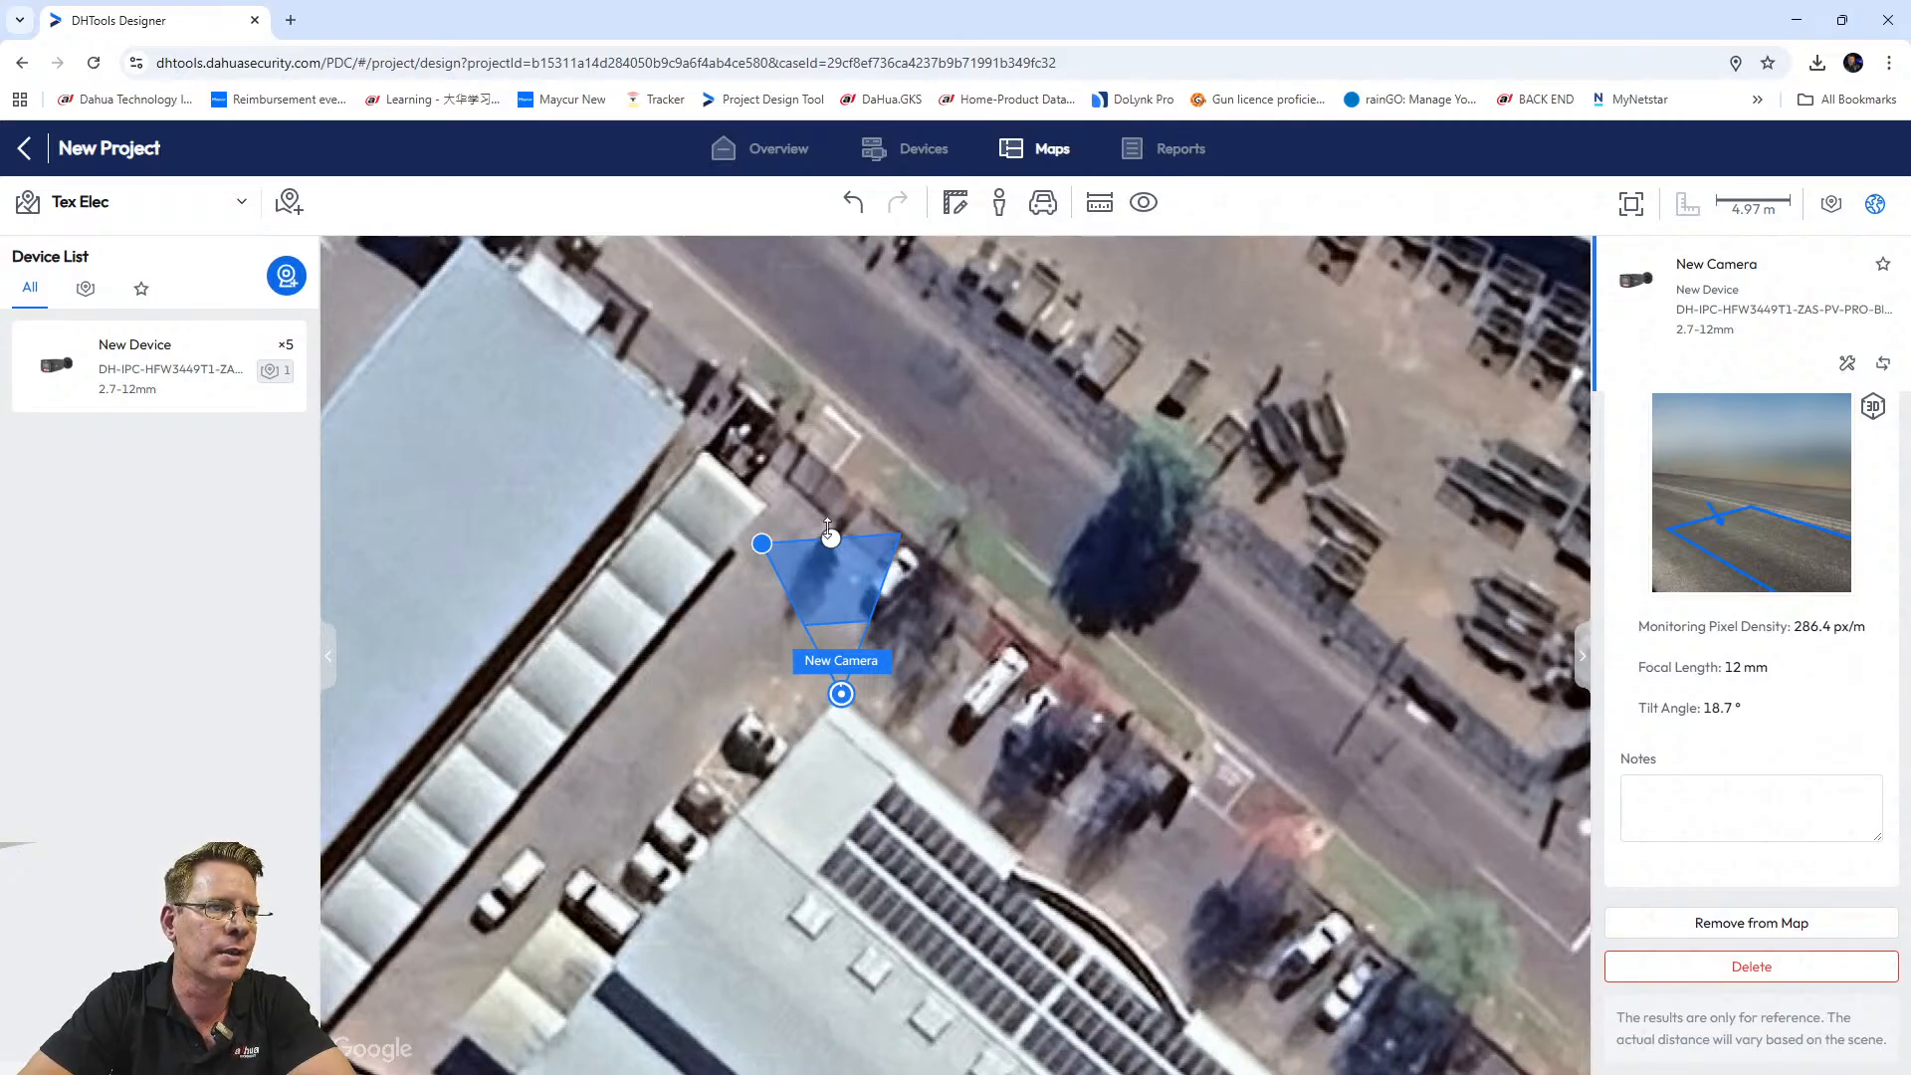
{"action": "left_click_drag", "start_coordinate": [830, 537], "coordinate": [842, 468]}
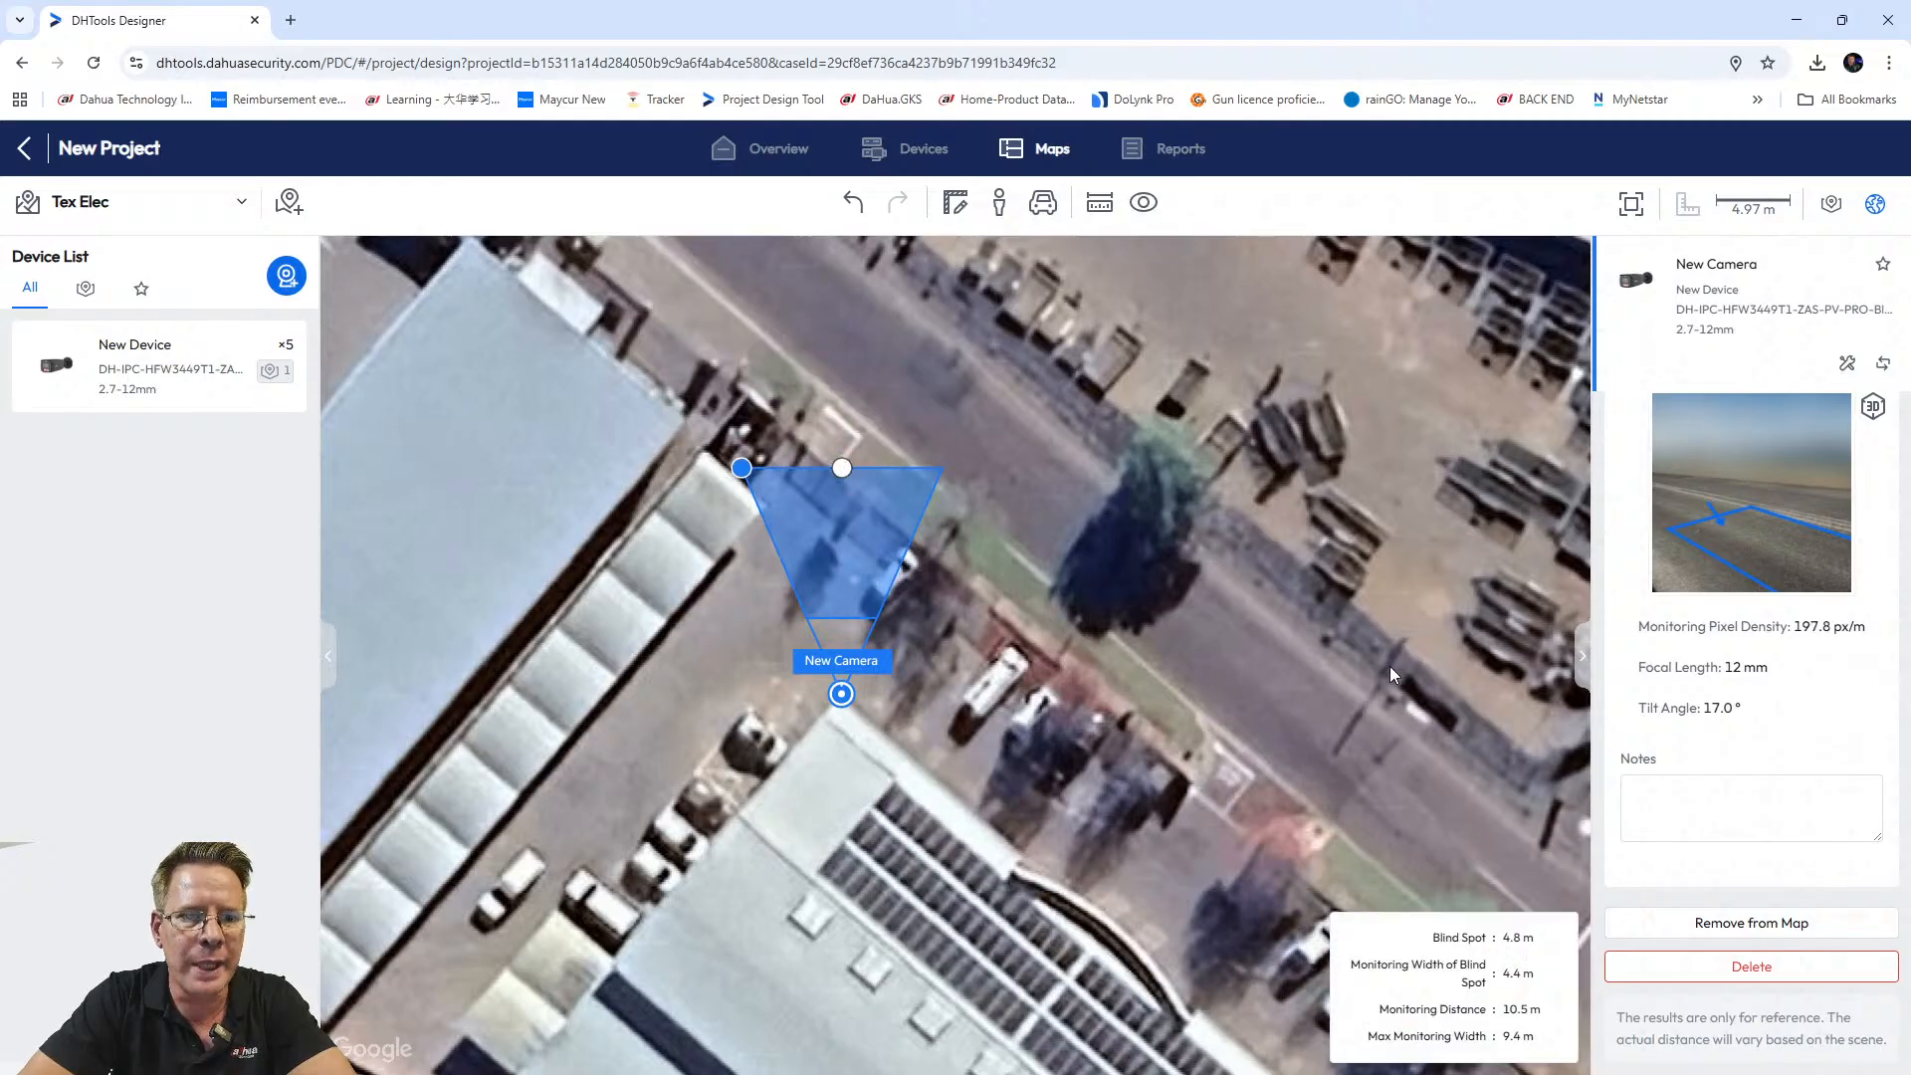
{"action": "scroll", "coordinate": [1771, 755], "scroll_direction": "up", "scroll_amount": 2}
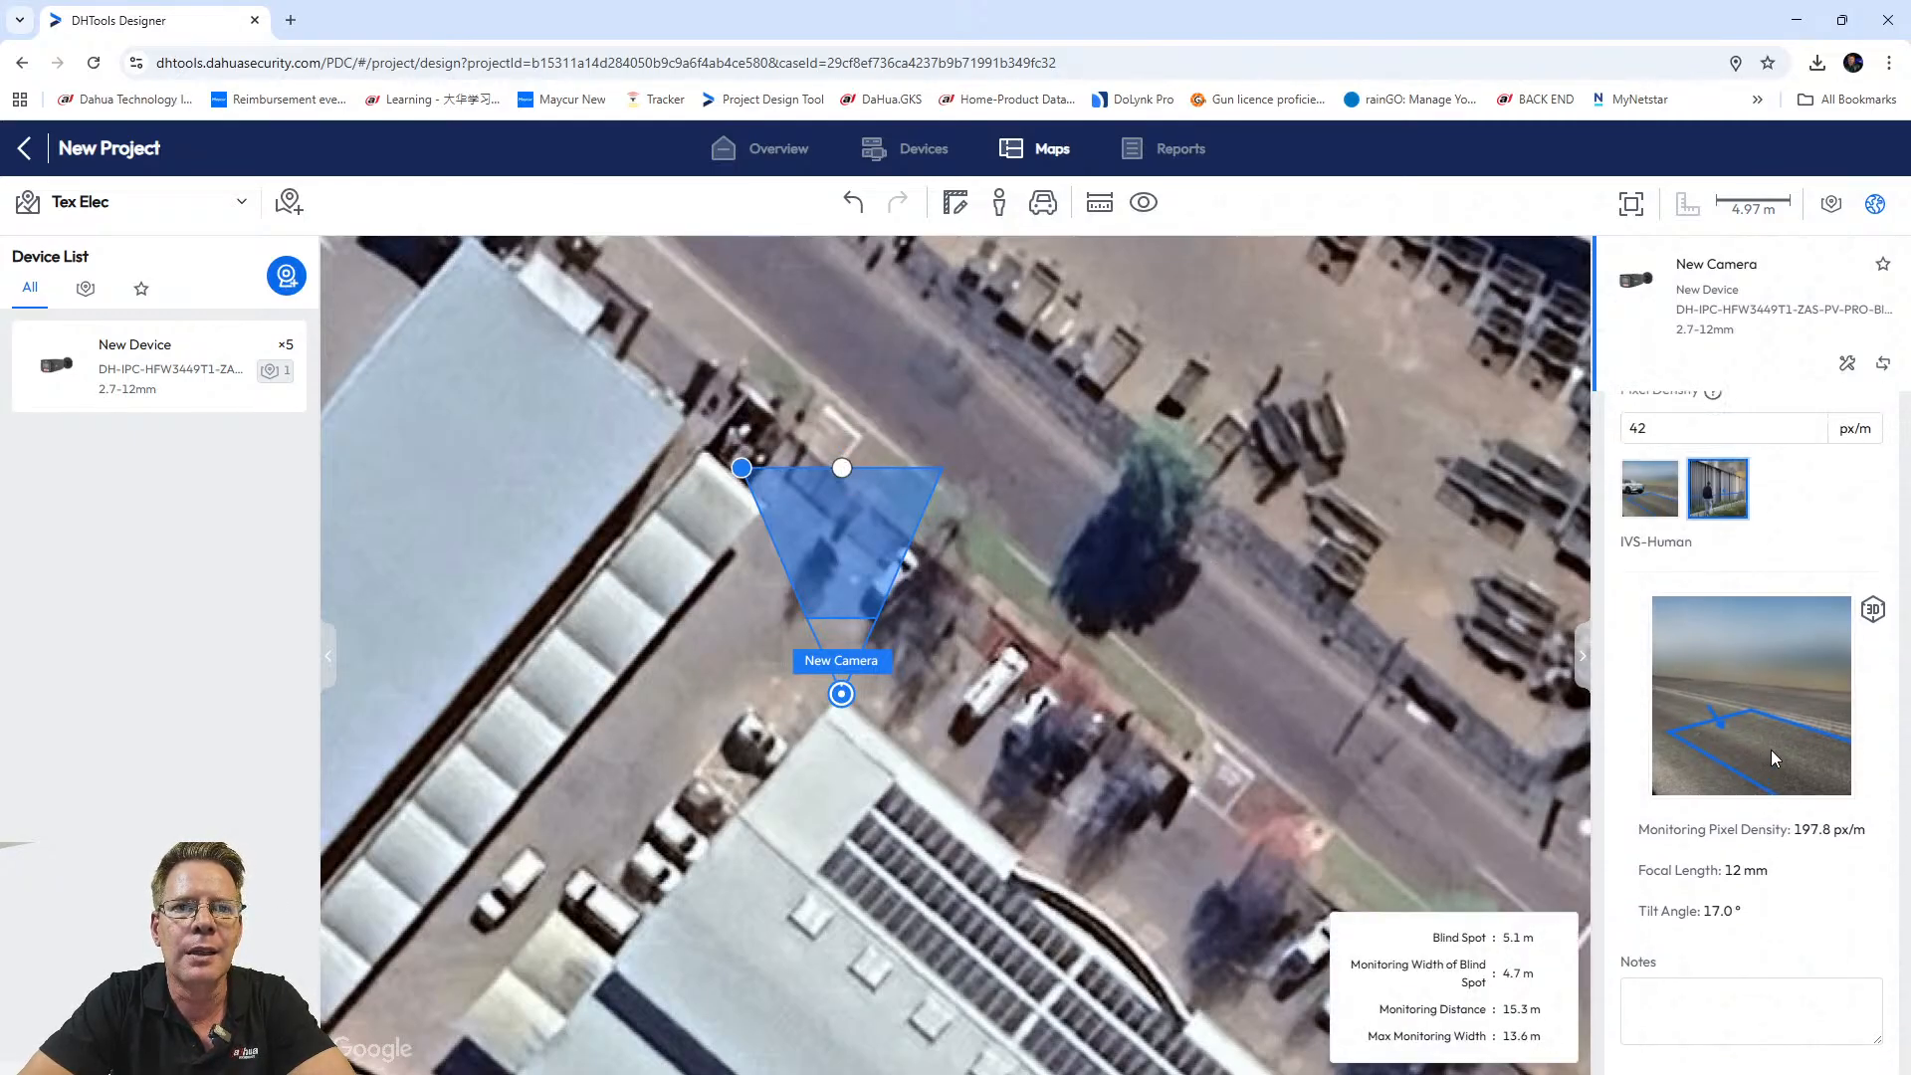
{"action": "scroll", "coordinate": [1770, 750], "scroll_direction": "up", "scroll_amount": 1}
Check the vehicle target's required density, then return to IVS-Human at 42 px/m.
{"action": "left_click", "coordinate": [1650, 584]}
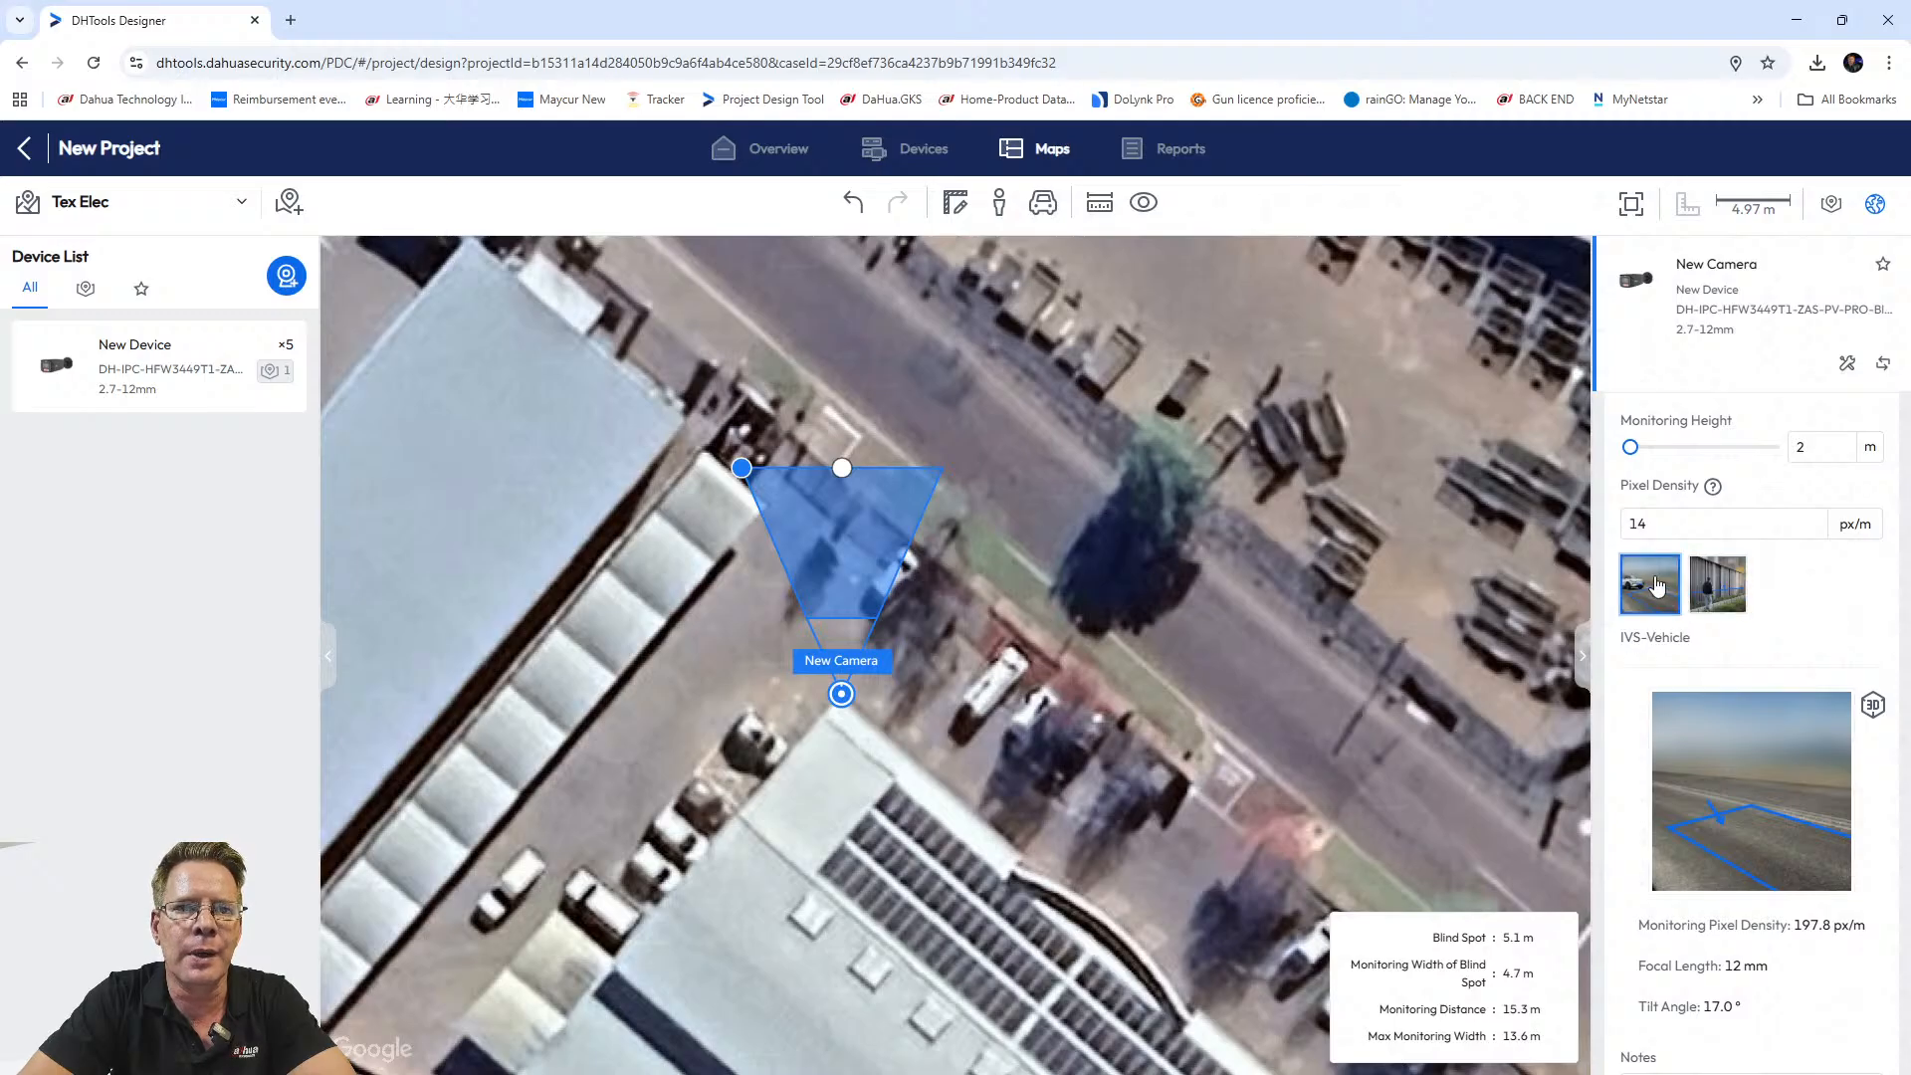
{"action": "left_click", "coordinate": [1712, 617]}
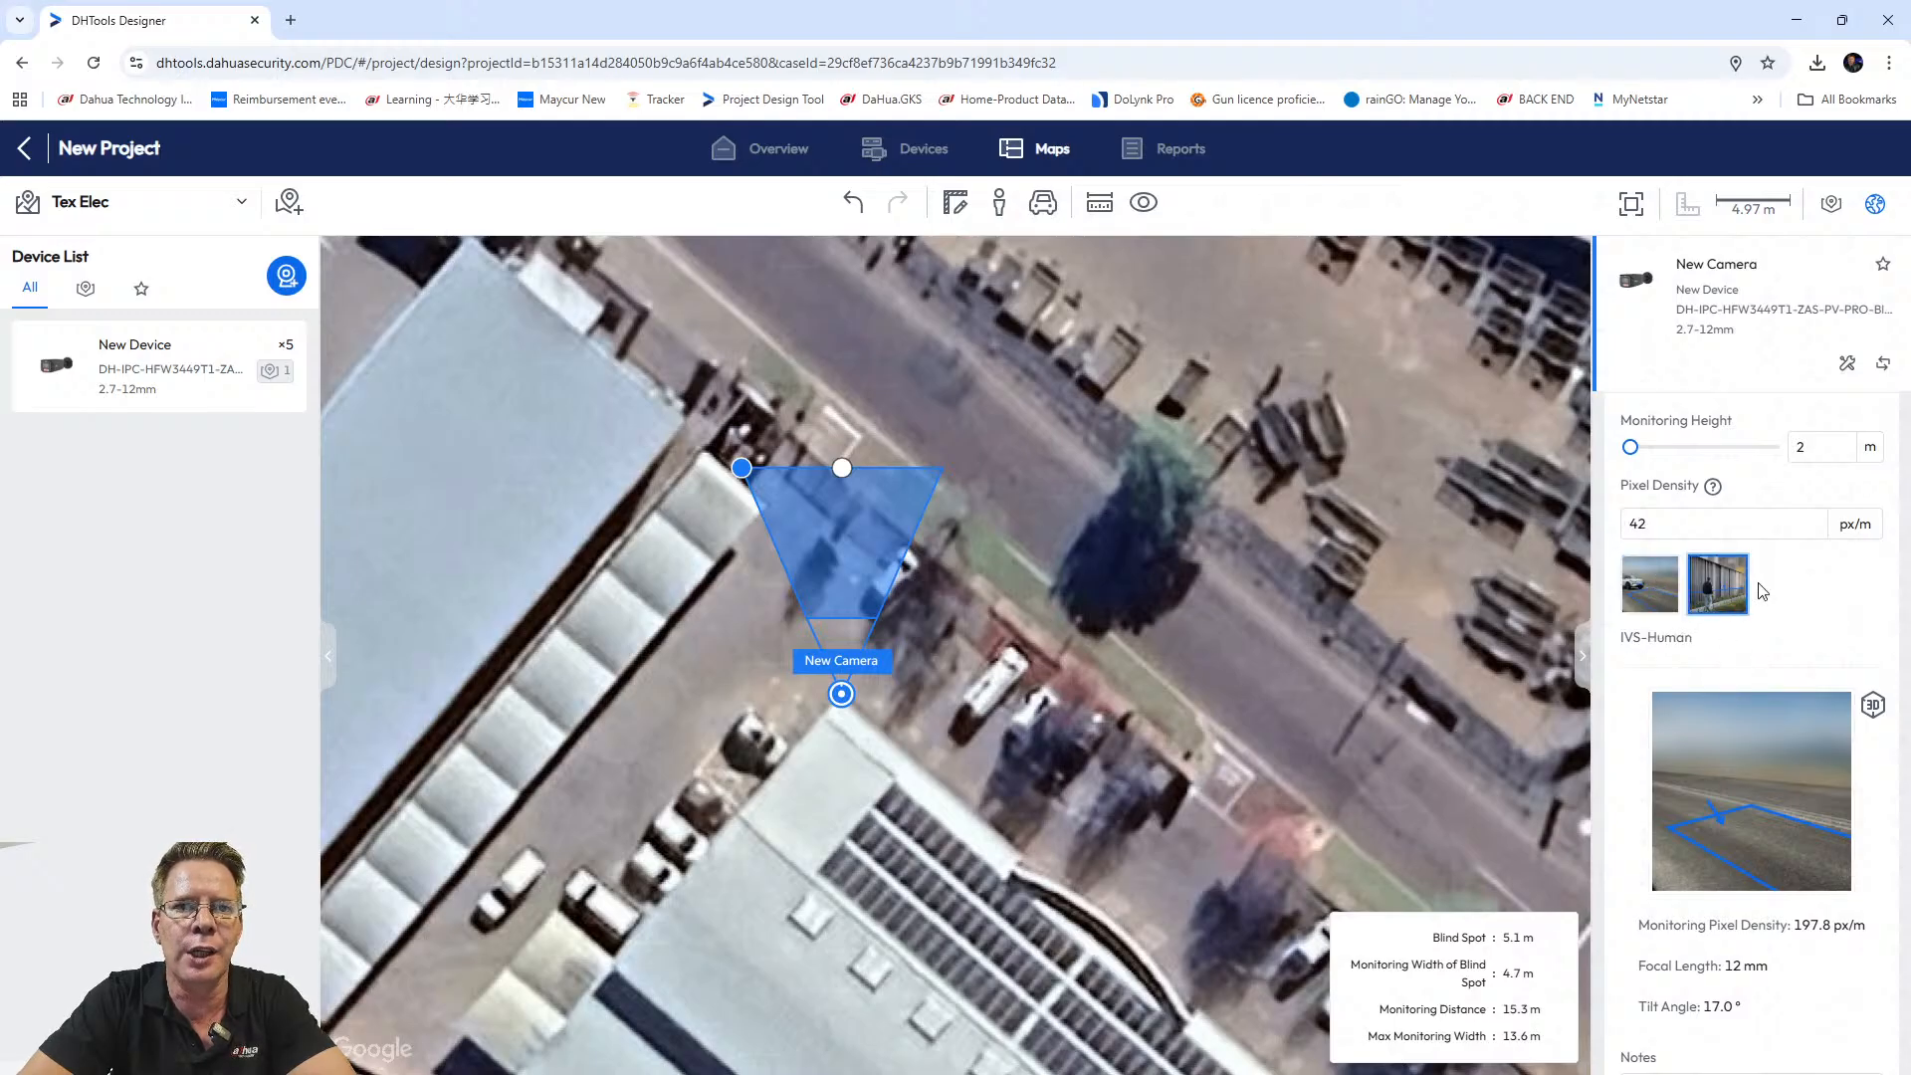
{"action": "mouse_move", "coordinate": [841, 493]}
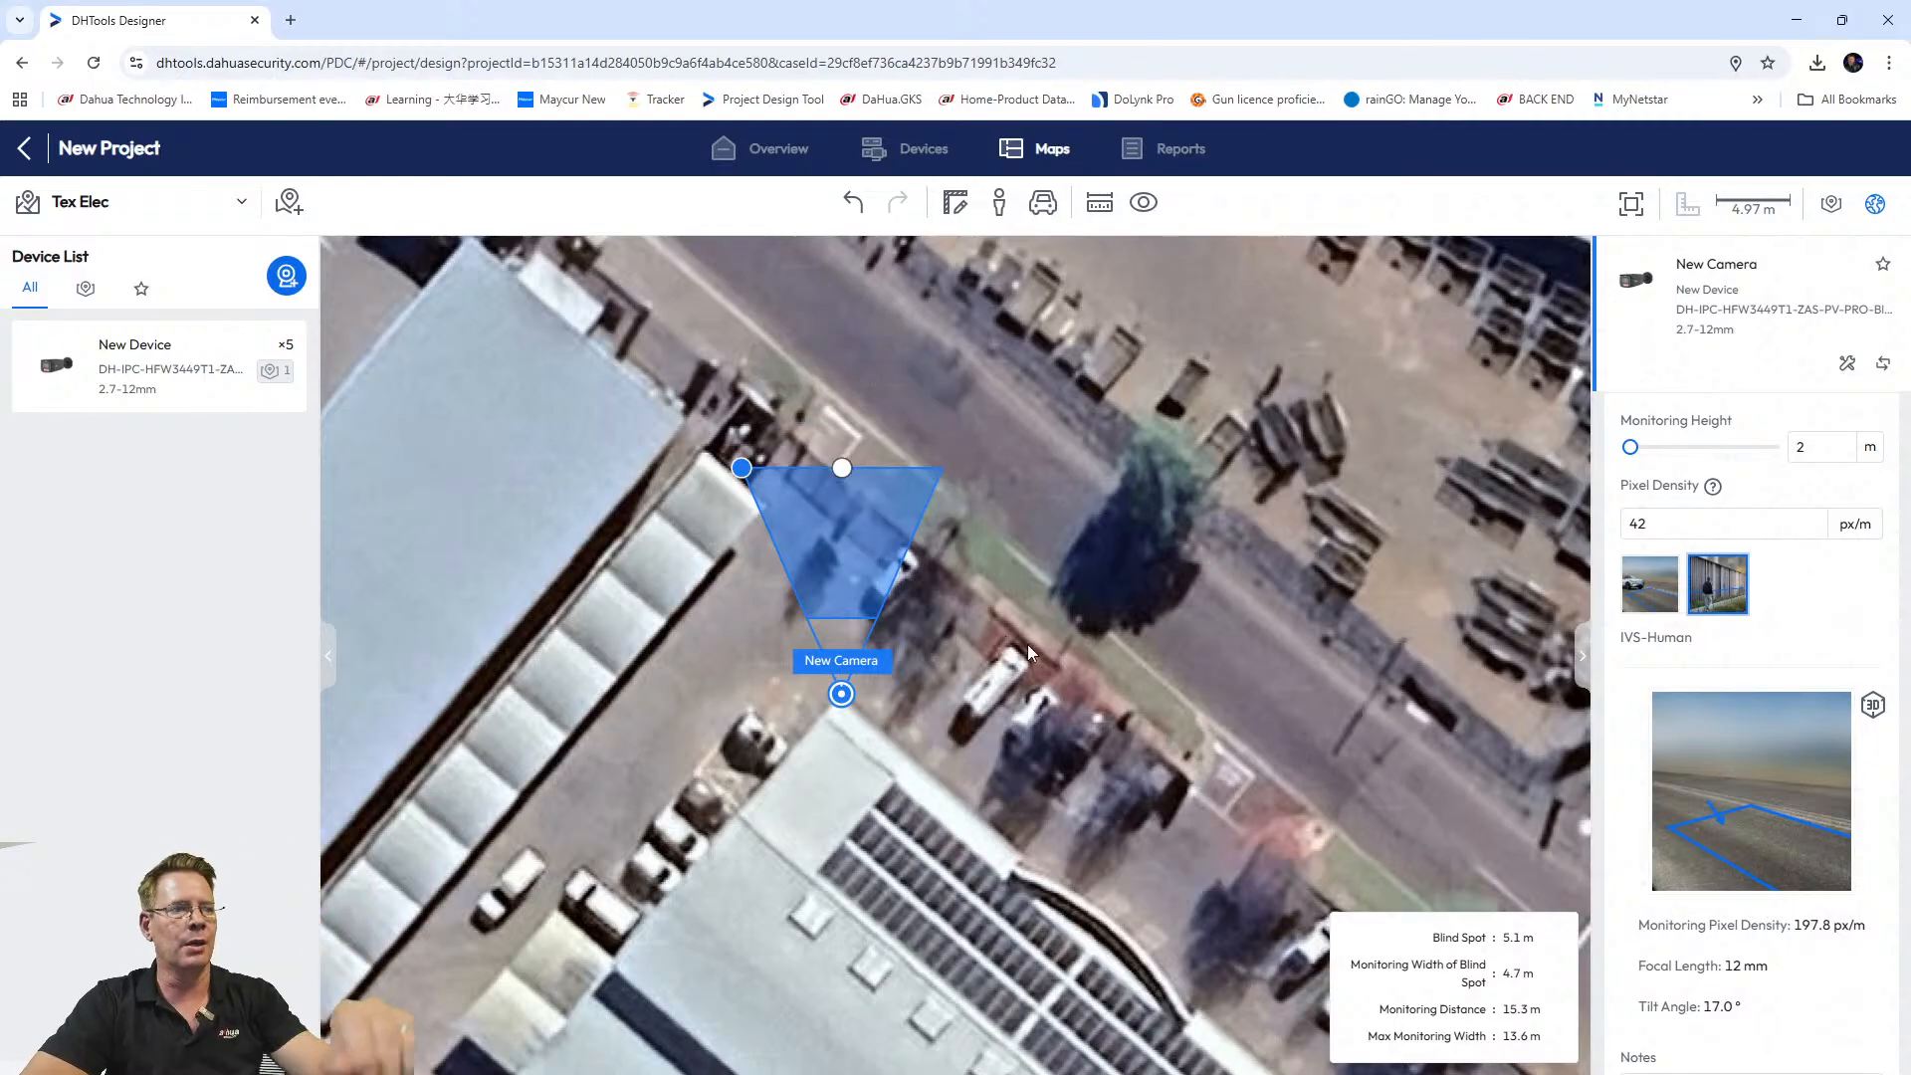
{"action": "scroll", "coordinate": [1029, 652], "scroll_direction": "down", "scroll_amount": 4}
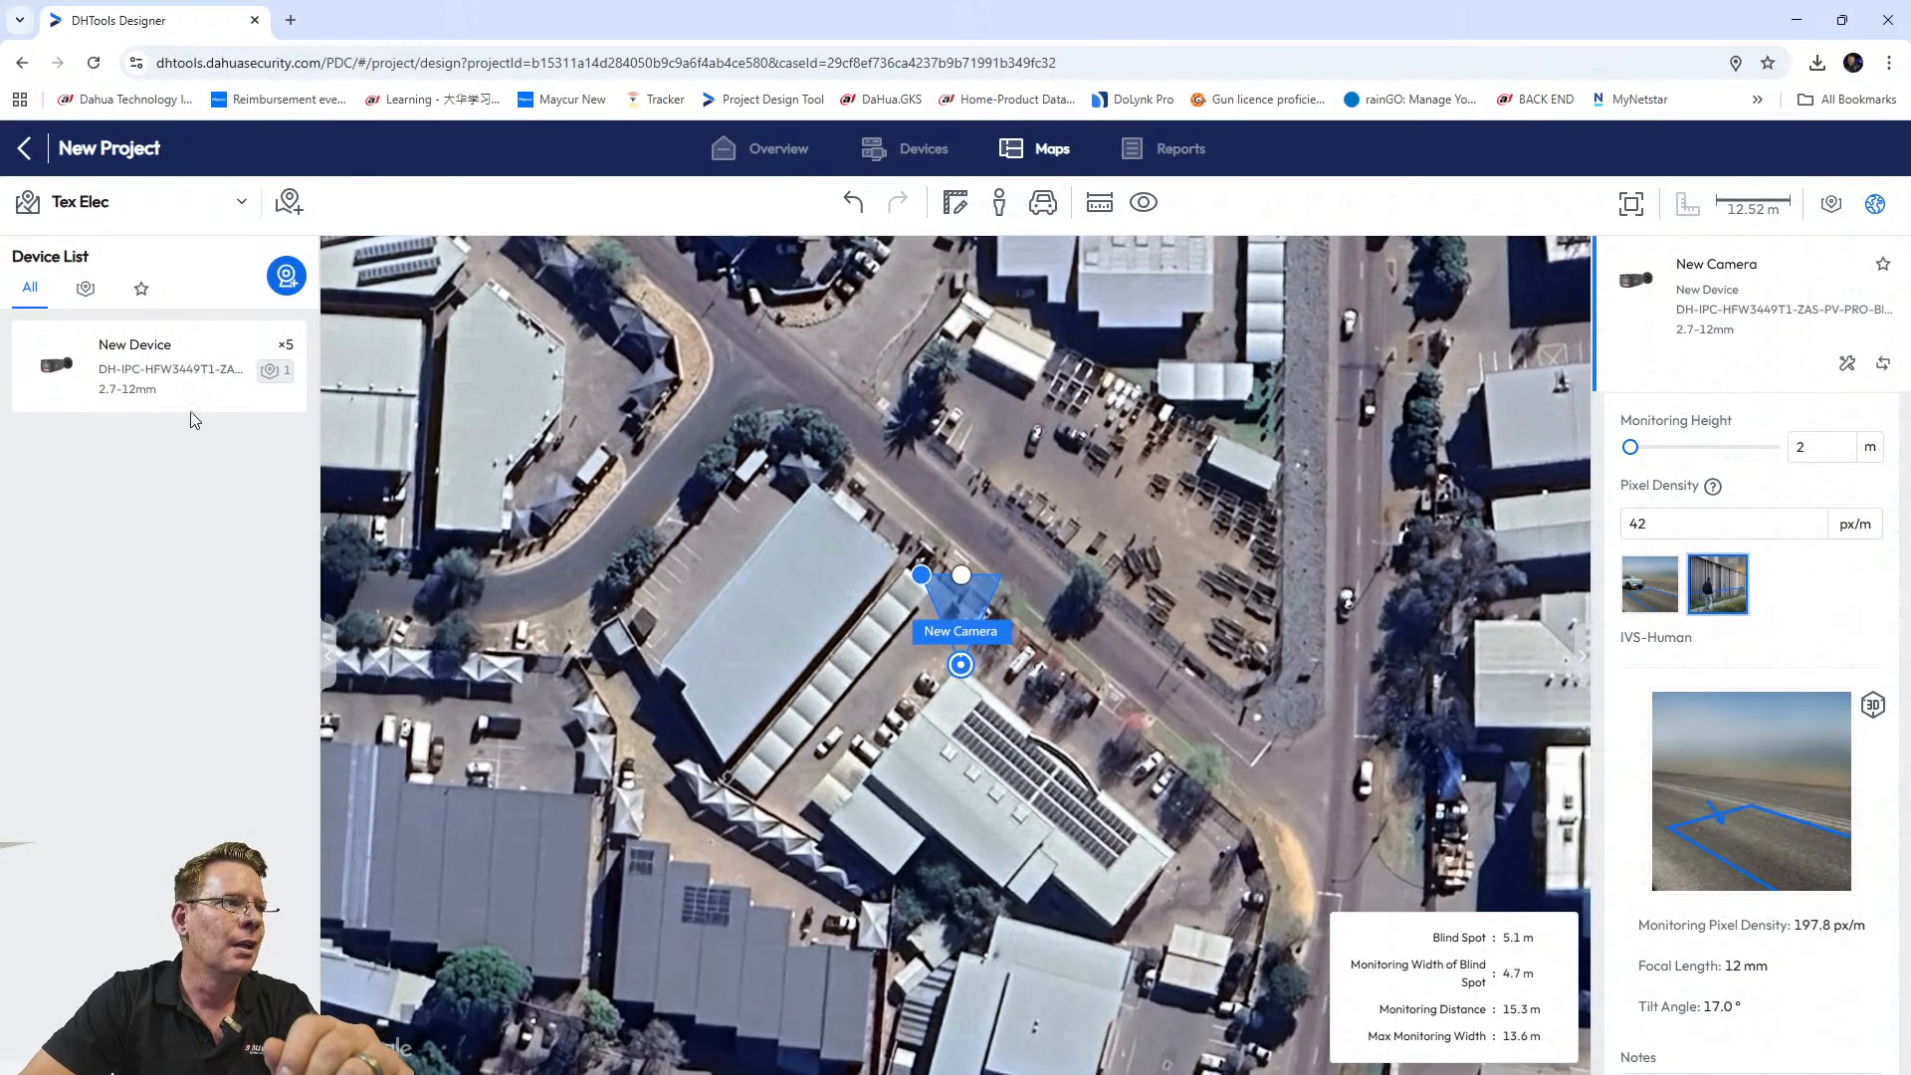
Place a second camera on the solar-panel roof edge with its cone aimed at the street.
{"action": "left_click_drag", "start_coordinate": [131, 368], "coordinate": [1063, 764]}
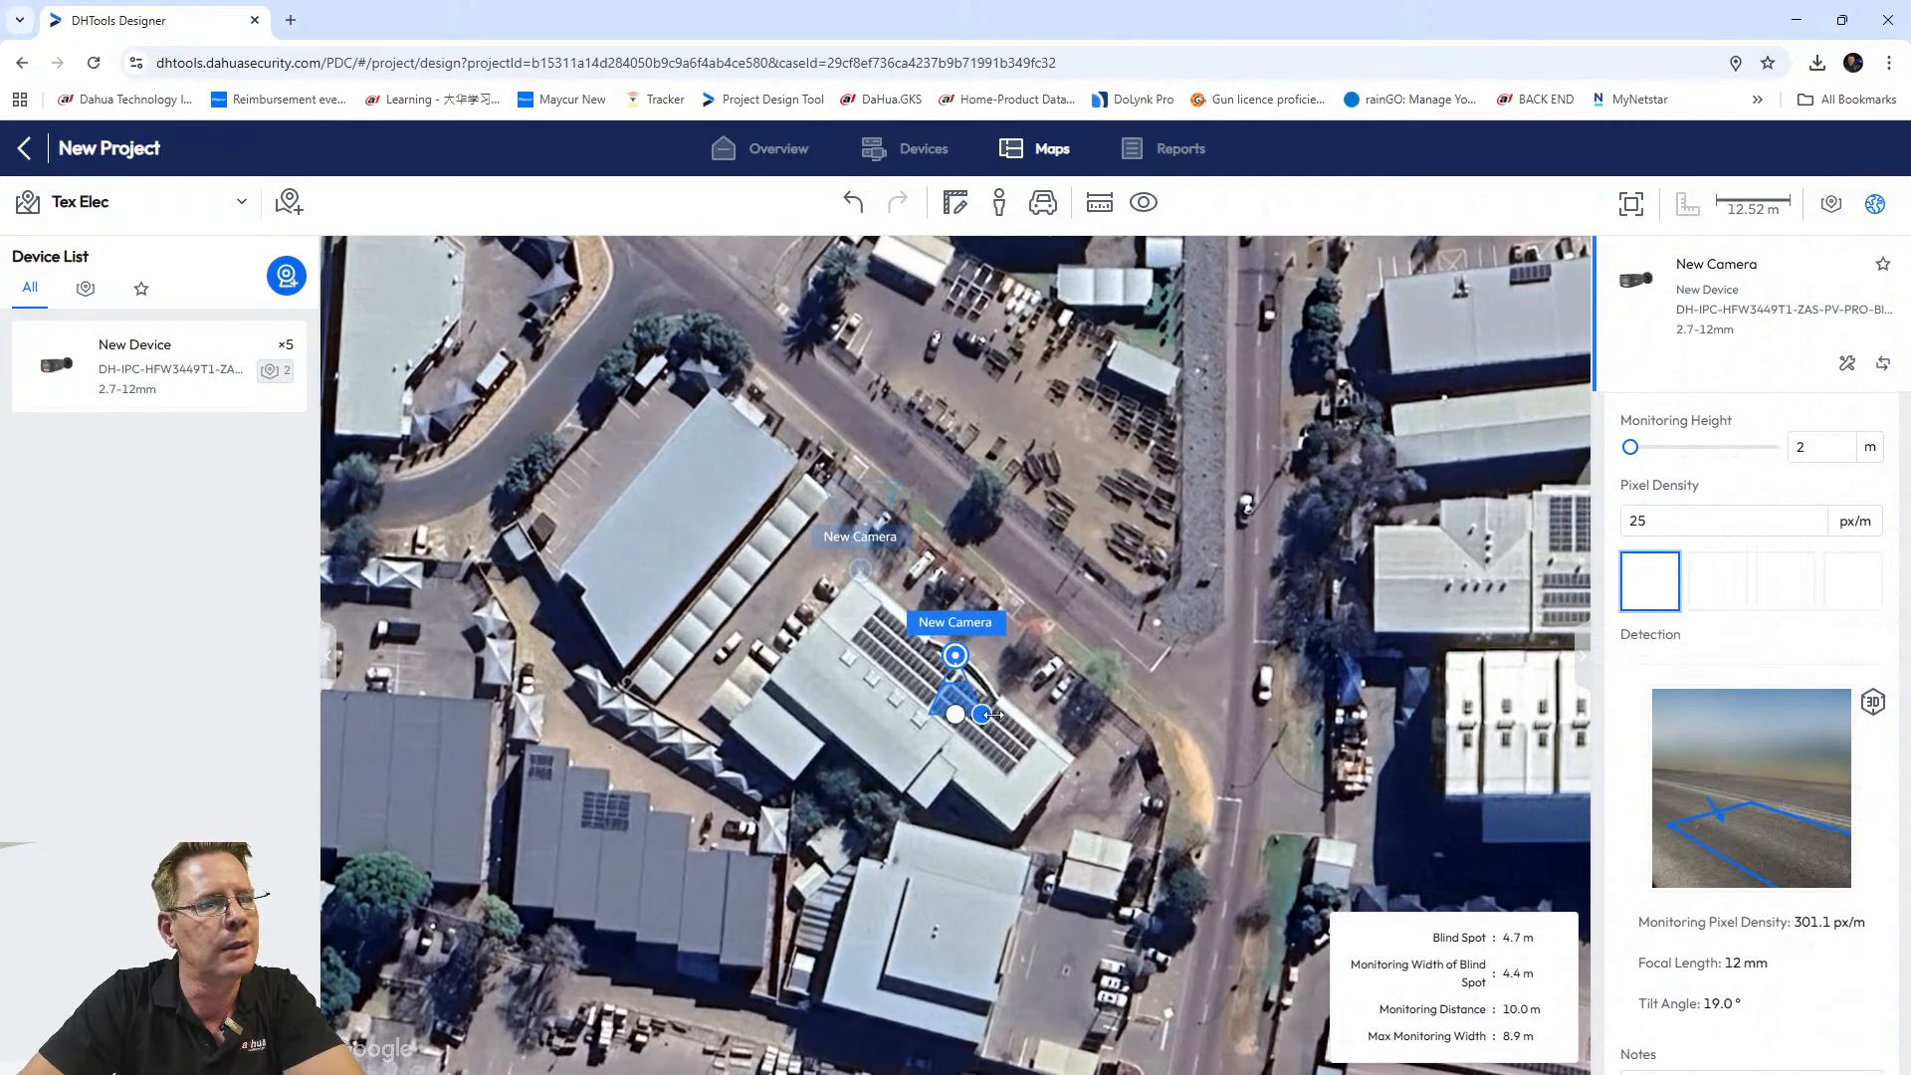
{"action": "scroll", "coordinate": [993, 715], "scroll_direction": "up", "scroll_amount": 3}
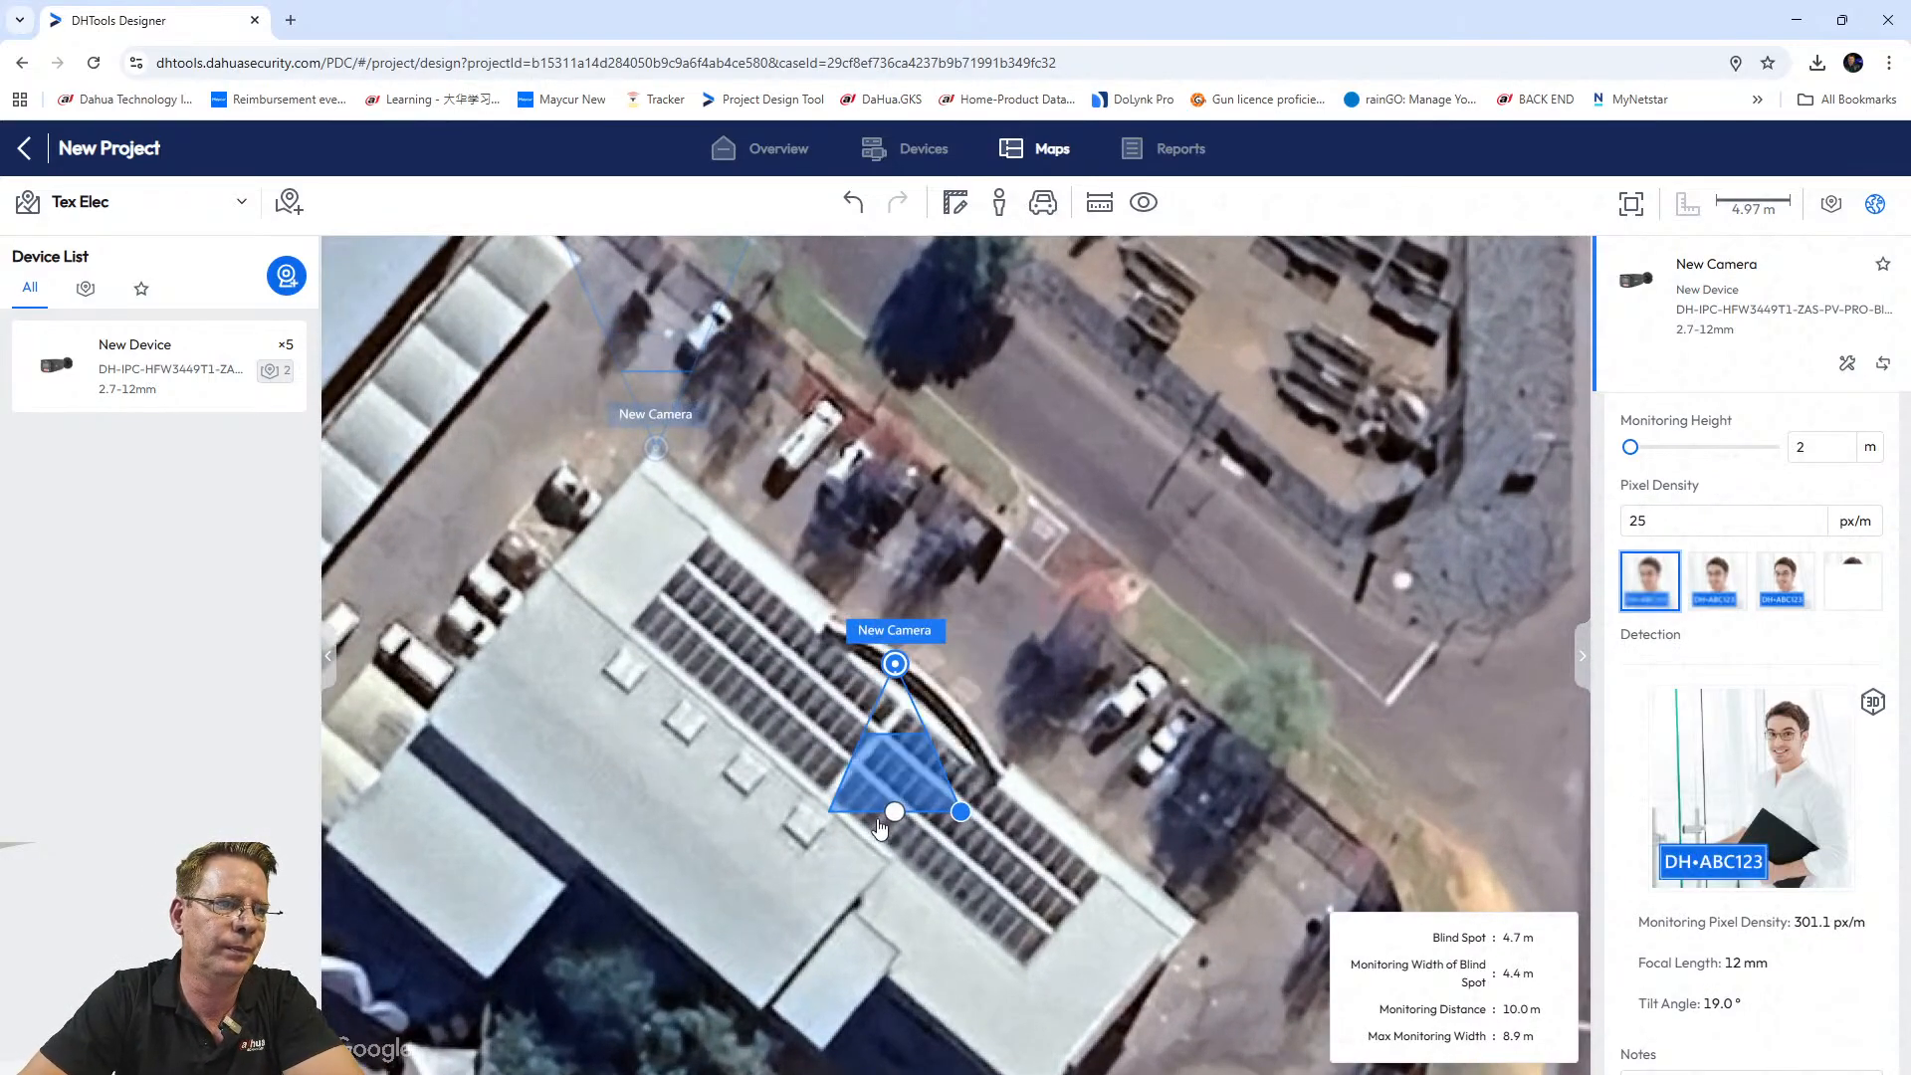
{"action": "left_click_drag", "start_coordinate": [880, 824], "coordinate": [1038, 578]}
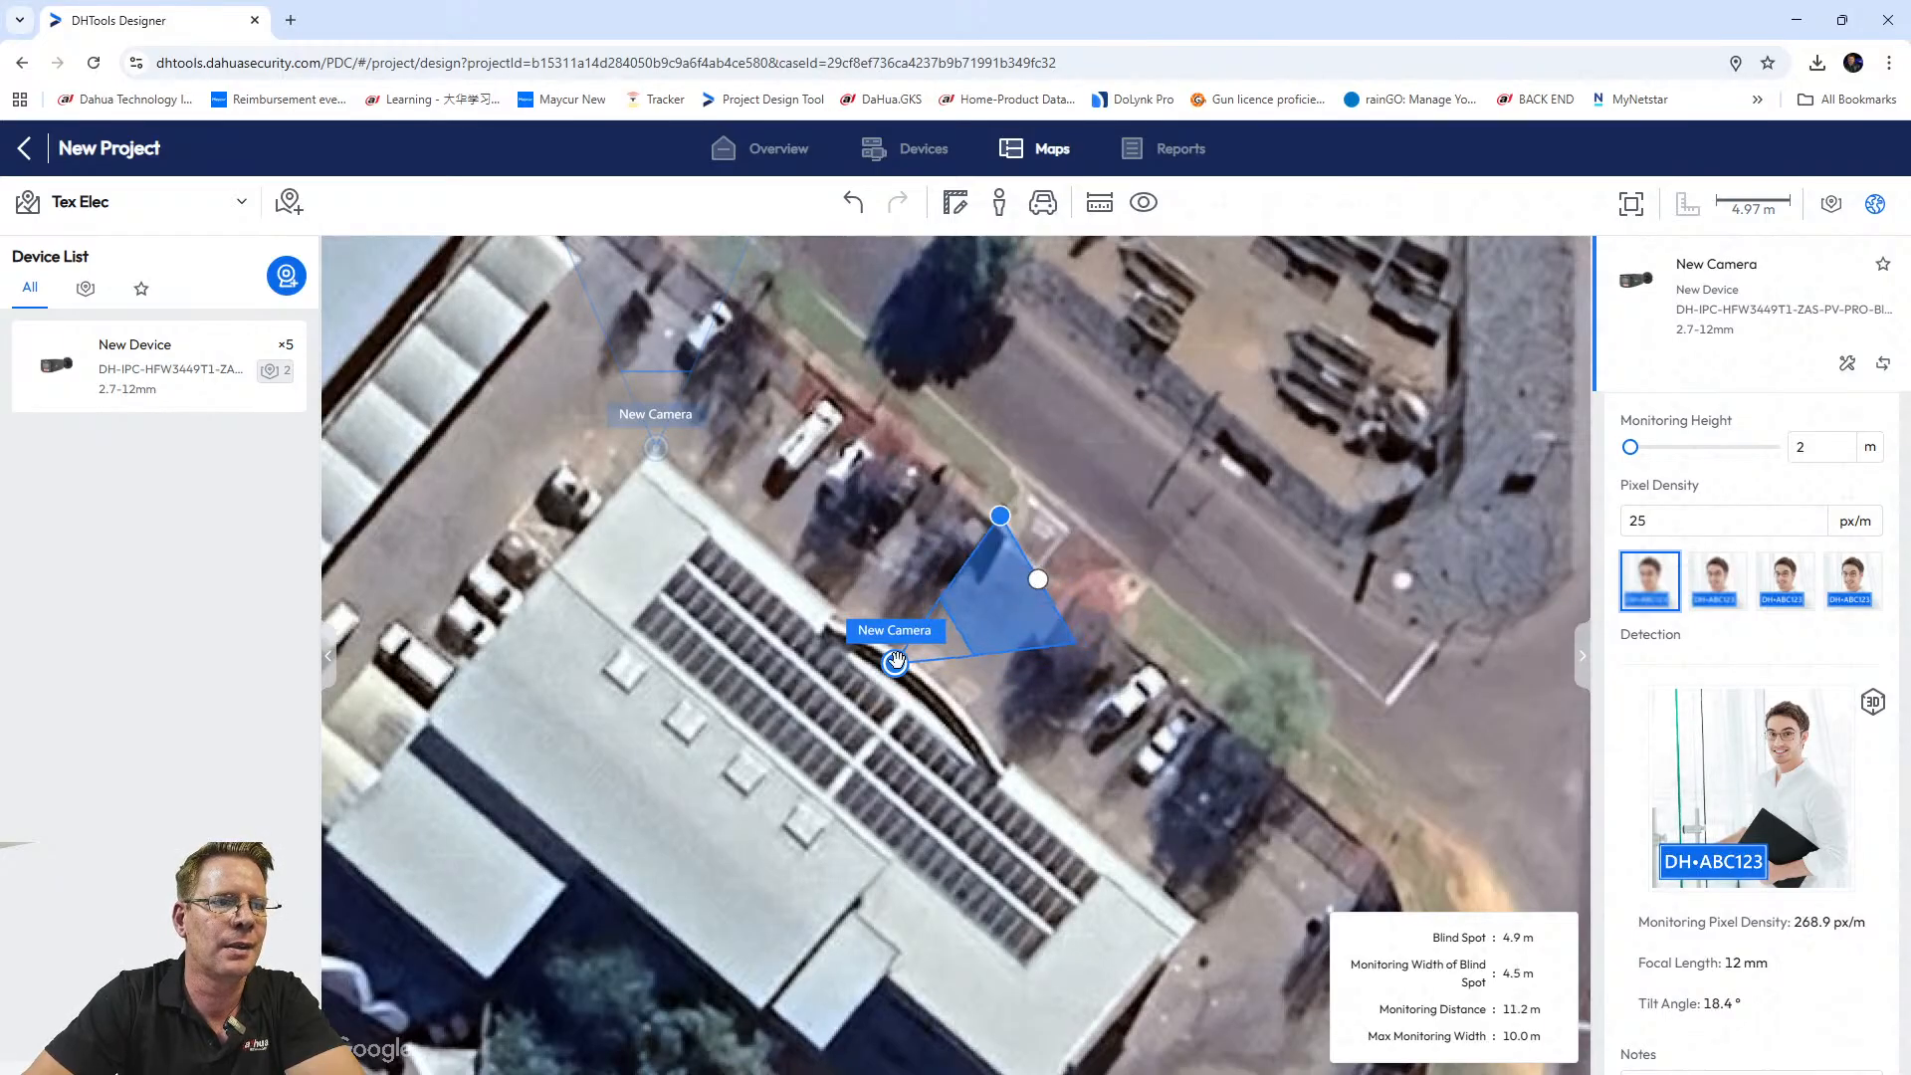
{"action": "left_click_drag", "start_coordinate": [895, 662], "coordinate": [922, 678]}
{"action": "left_click_drag", "start_coordinate": [1068, 595], "coordinate": [1034, 563]}
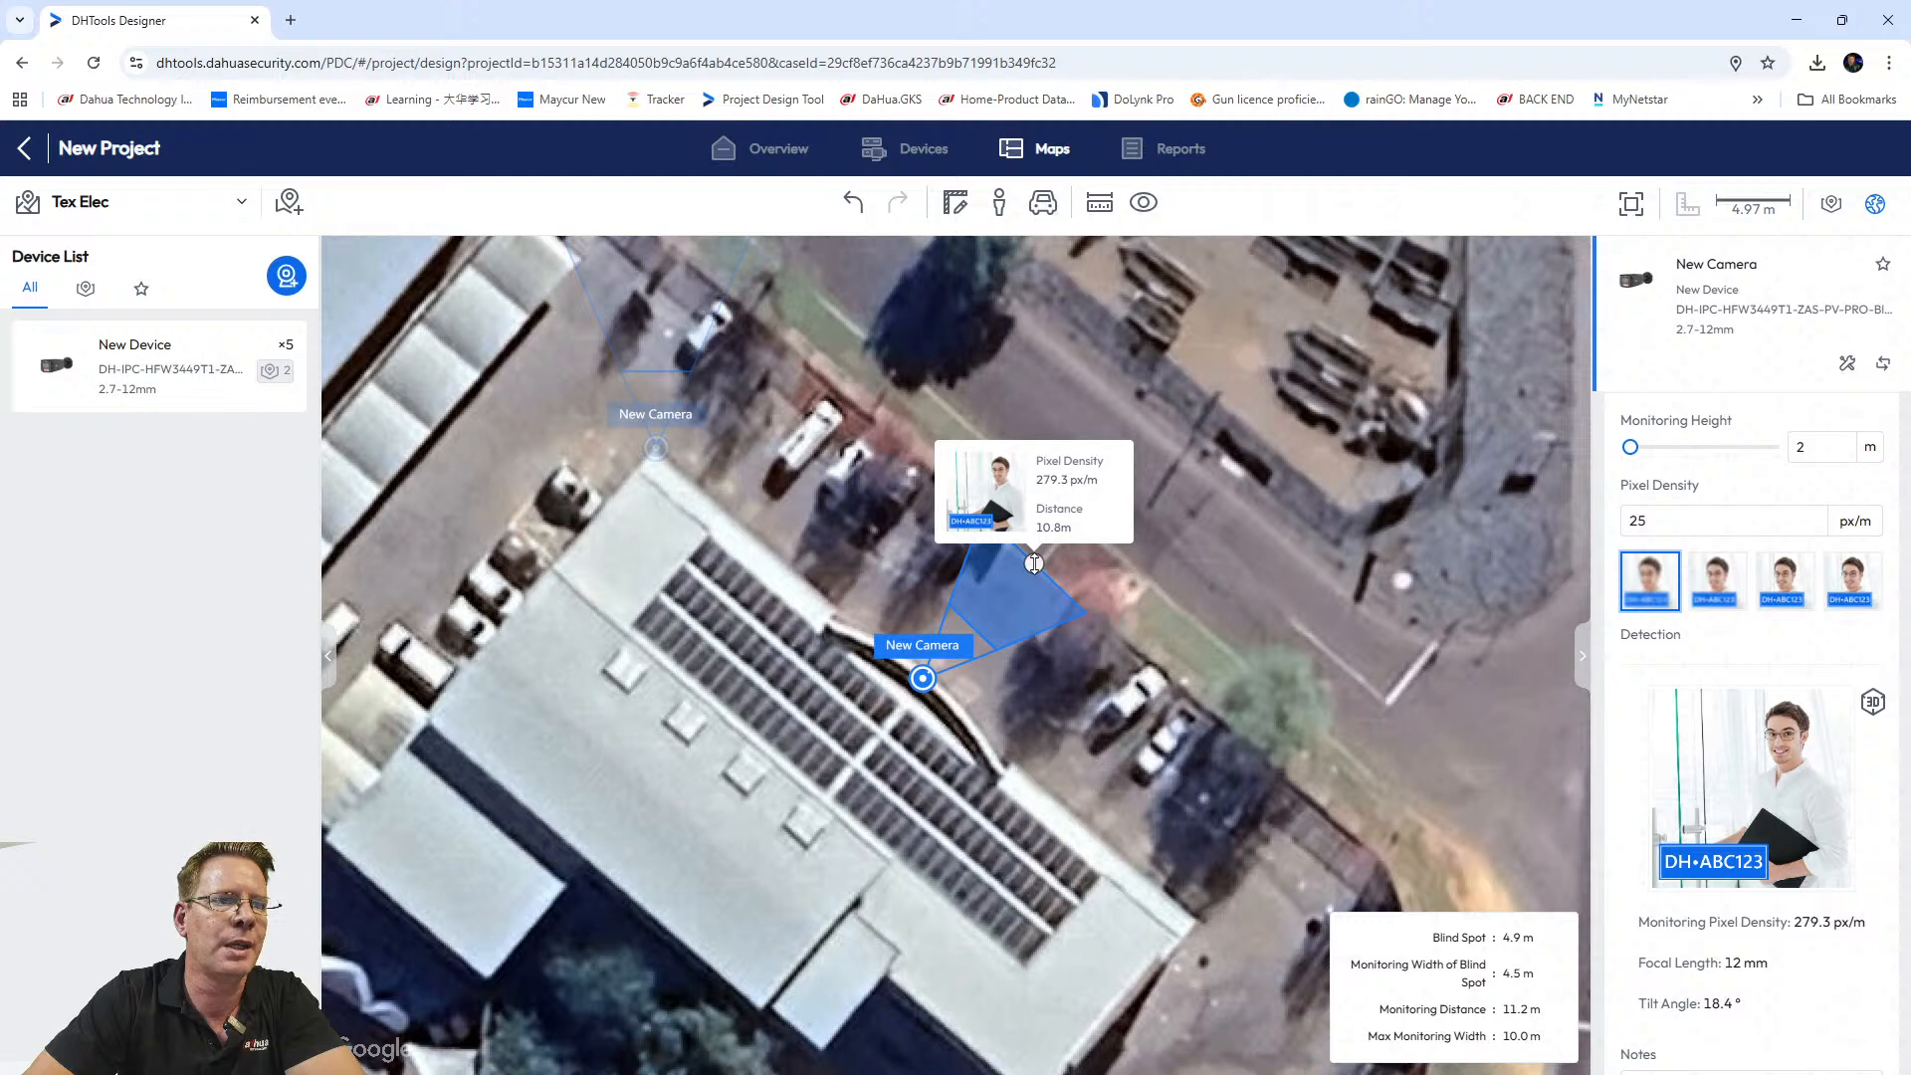
{"action": "left_click_drag", "start_coordinate": [1034, 563], "coordinate": [1035, 565]}
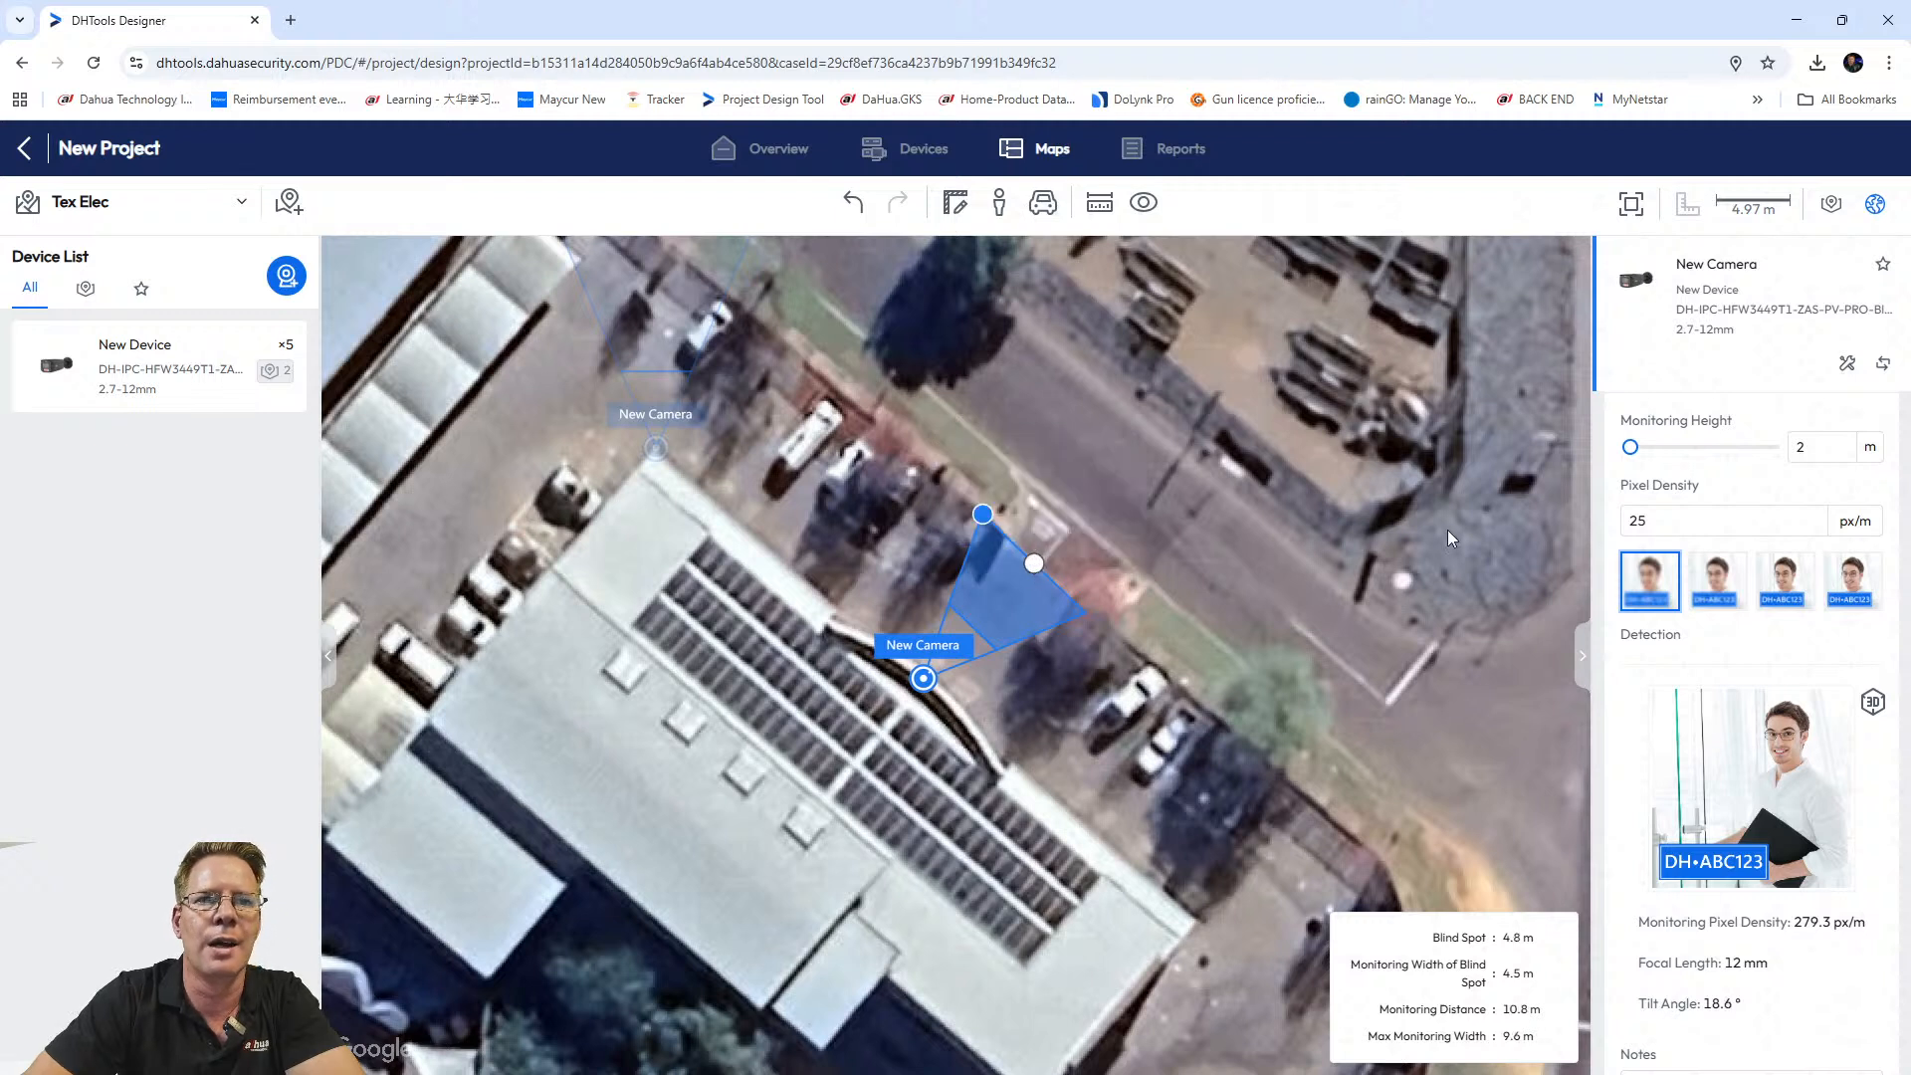
Set the camera's Monitoring Height to 3 m.
{"action": "double_click", "coordinate": [1800, 446]}
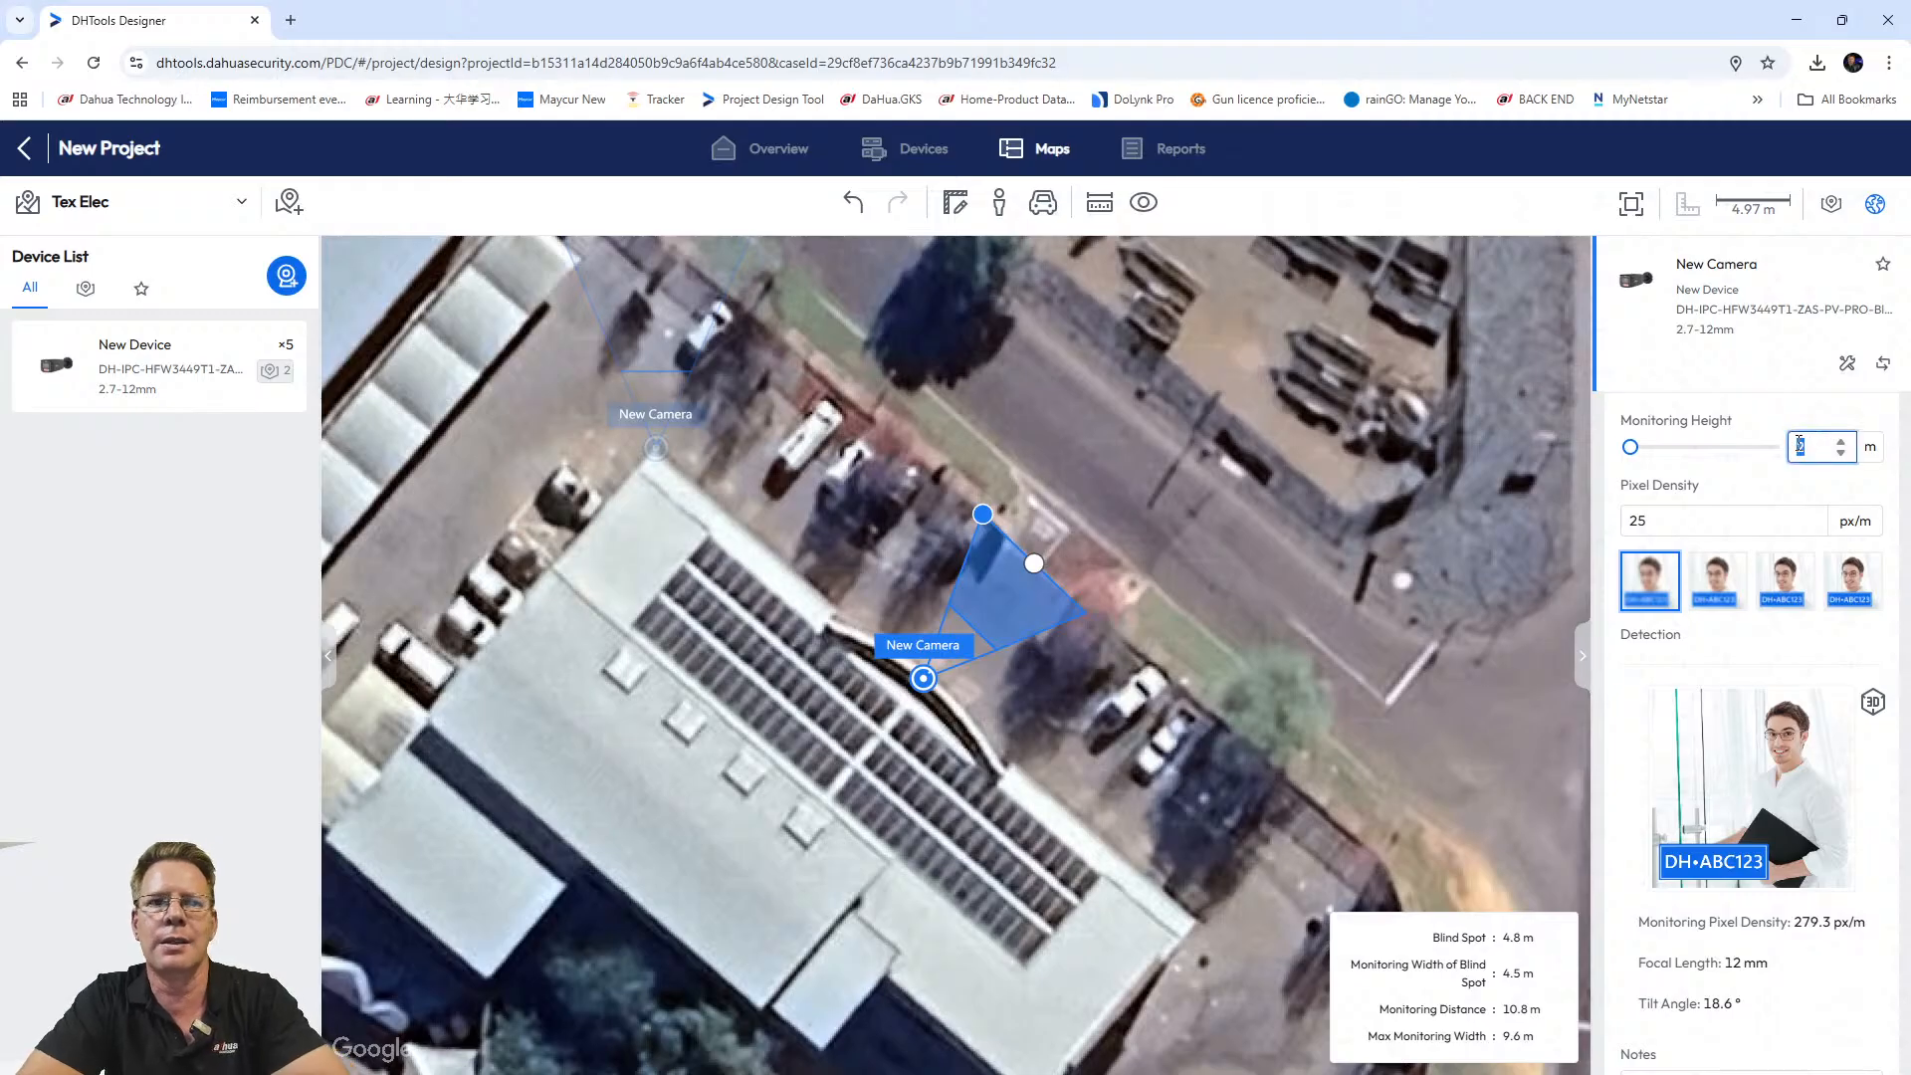
{"action": "type", "text": "3"}
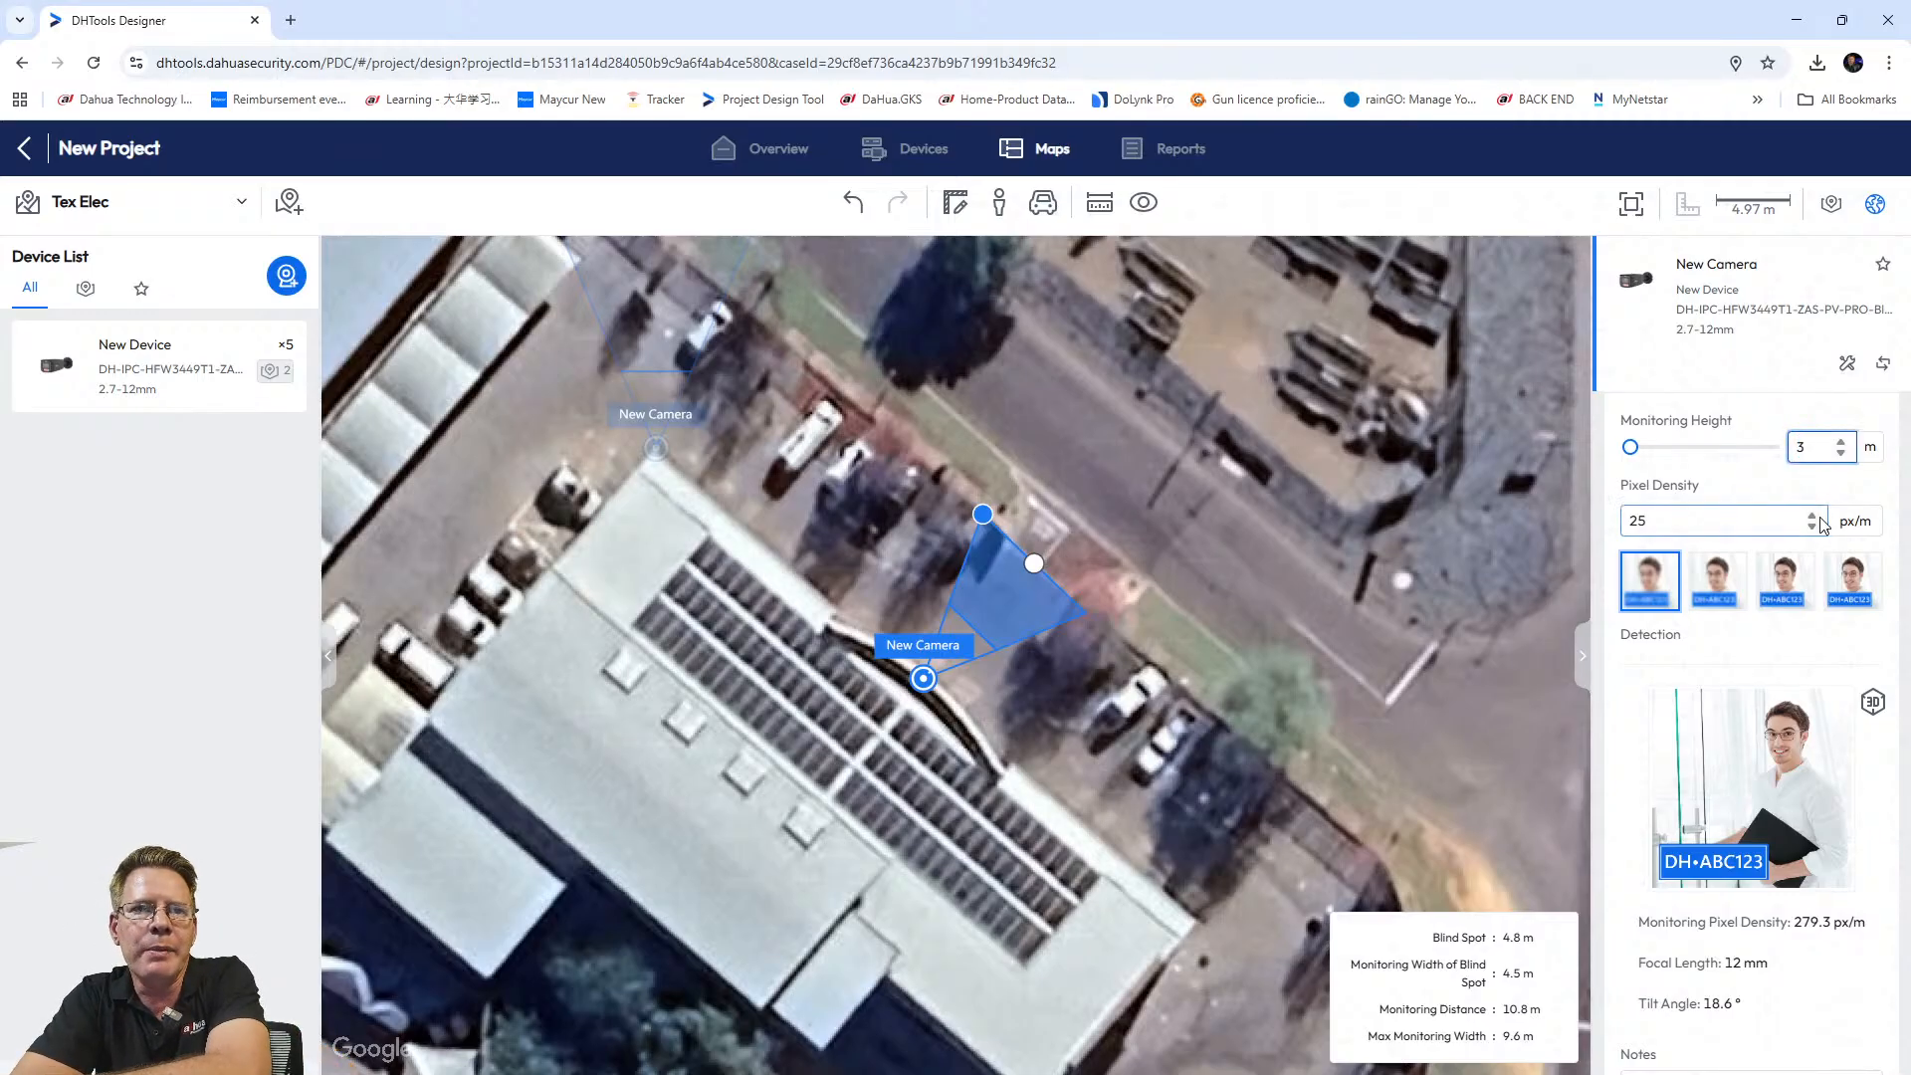
{"action": "scroll", "coordinate": [1787, 680], "scroll_direction": "down", "scroll_amount": 3}
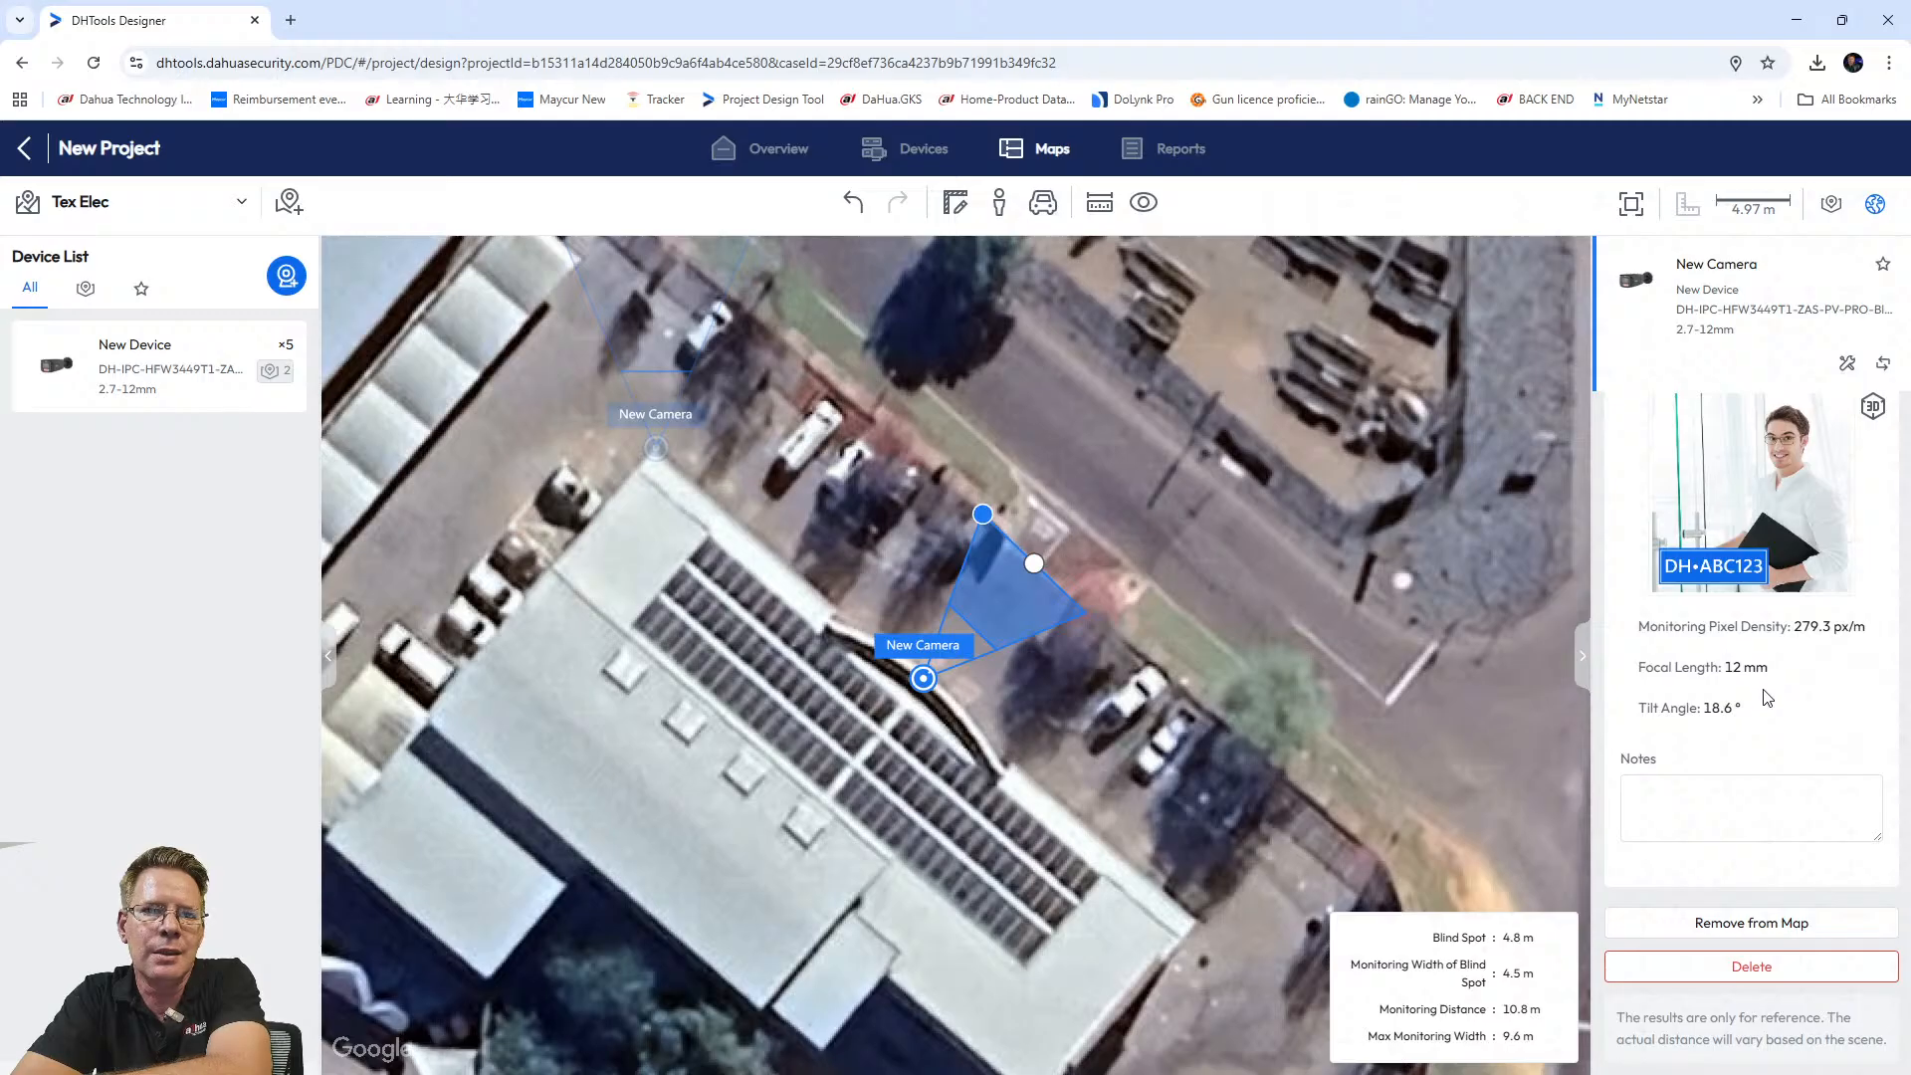
{"action": "scroll", "coordinate": [1786, 737], "scroll_direction": "up", "scroll_amount": 5}
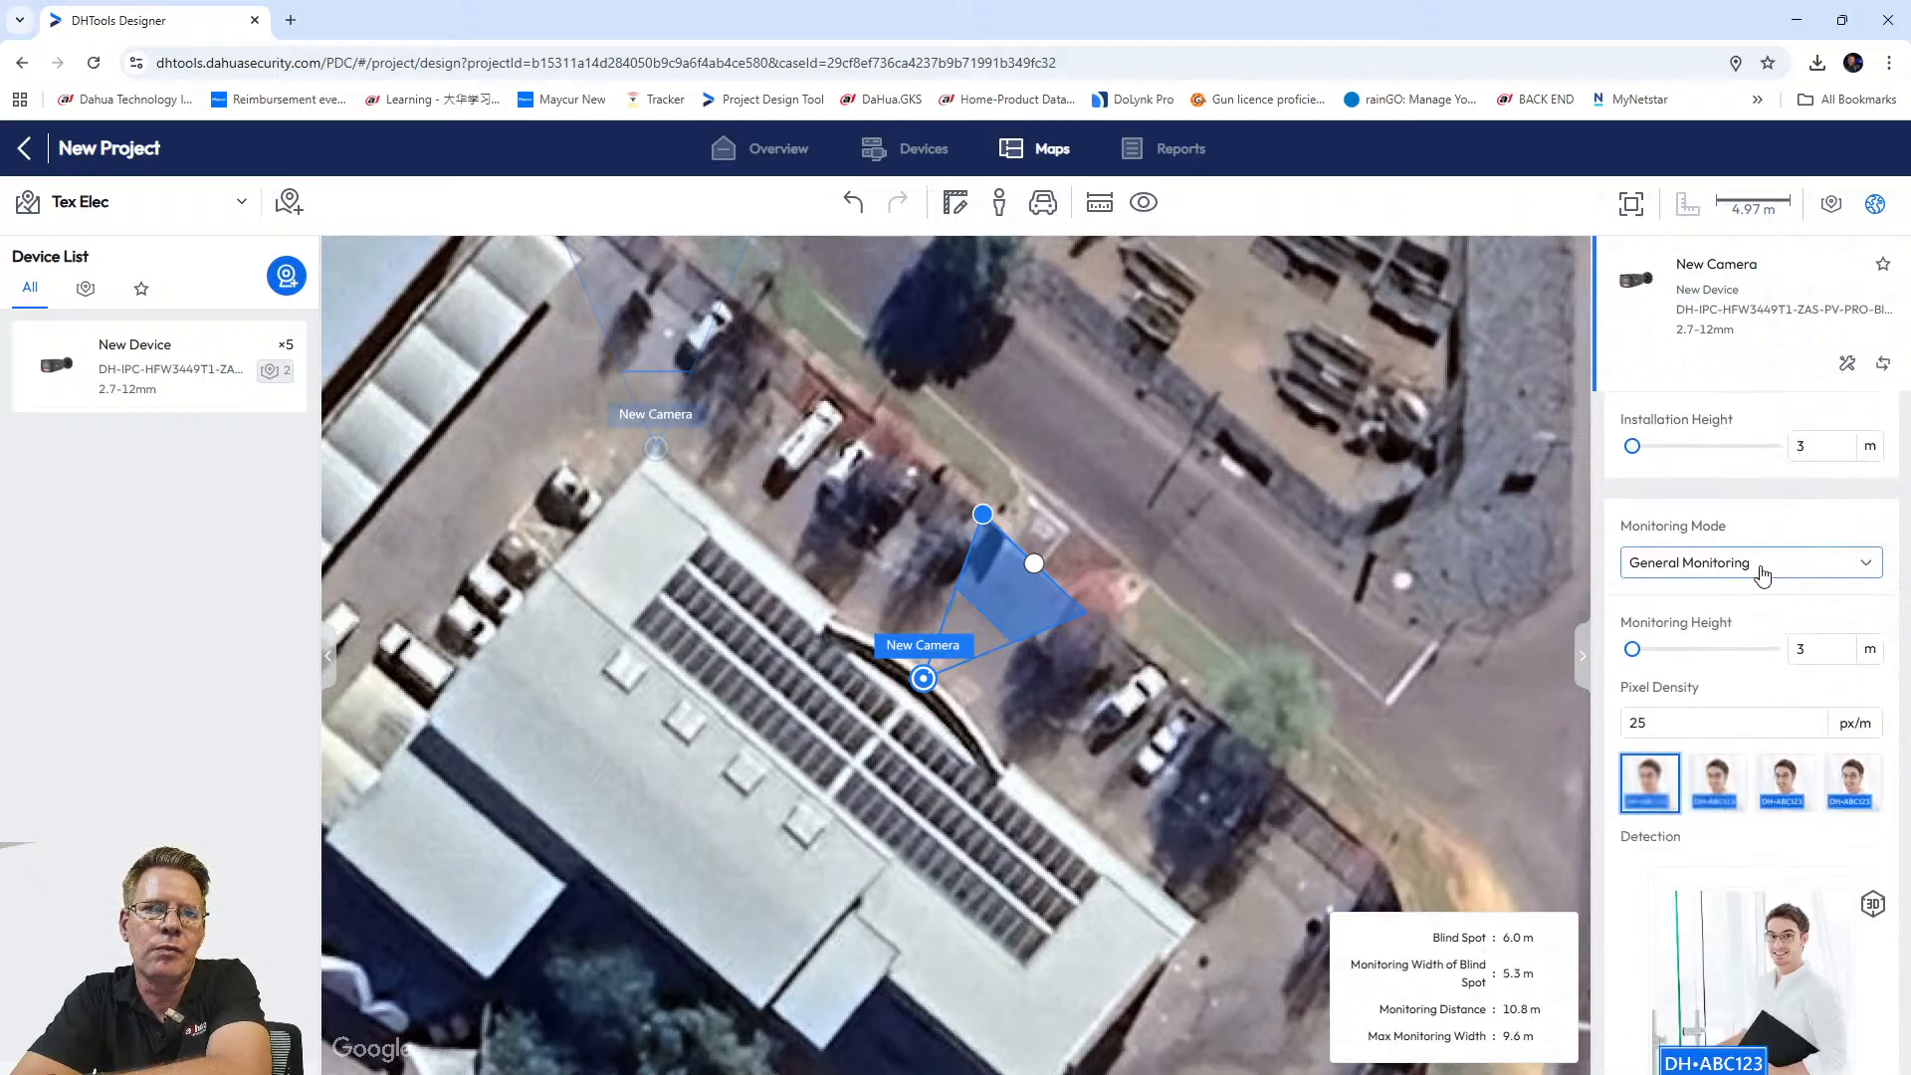
Set the camera to IVS(Perimeter Protection) with a 2 m monitoring height.
{"action": "left_click", "coordinate": [1757, 563]}
{"action": "left_click", "coordinate": [1669, 635]}
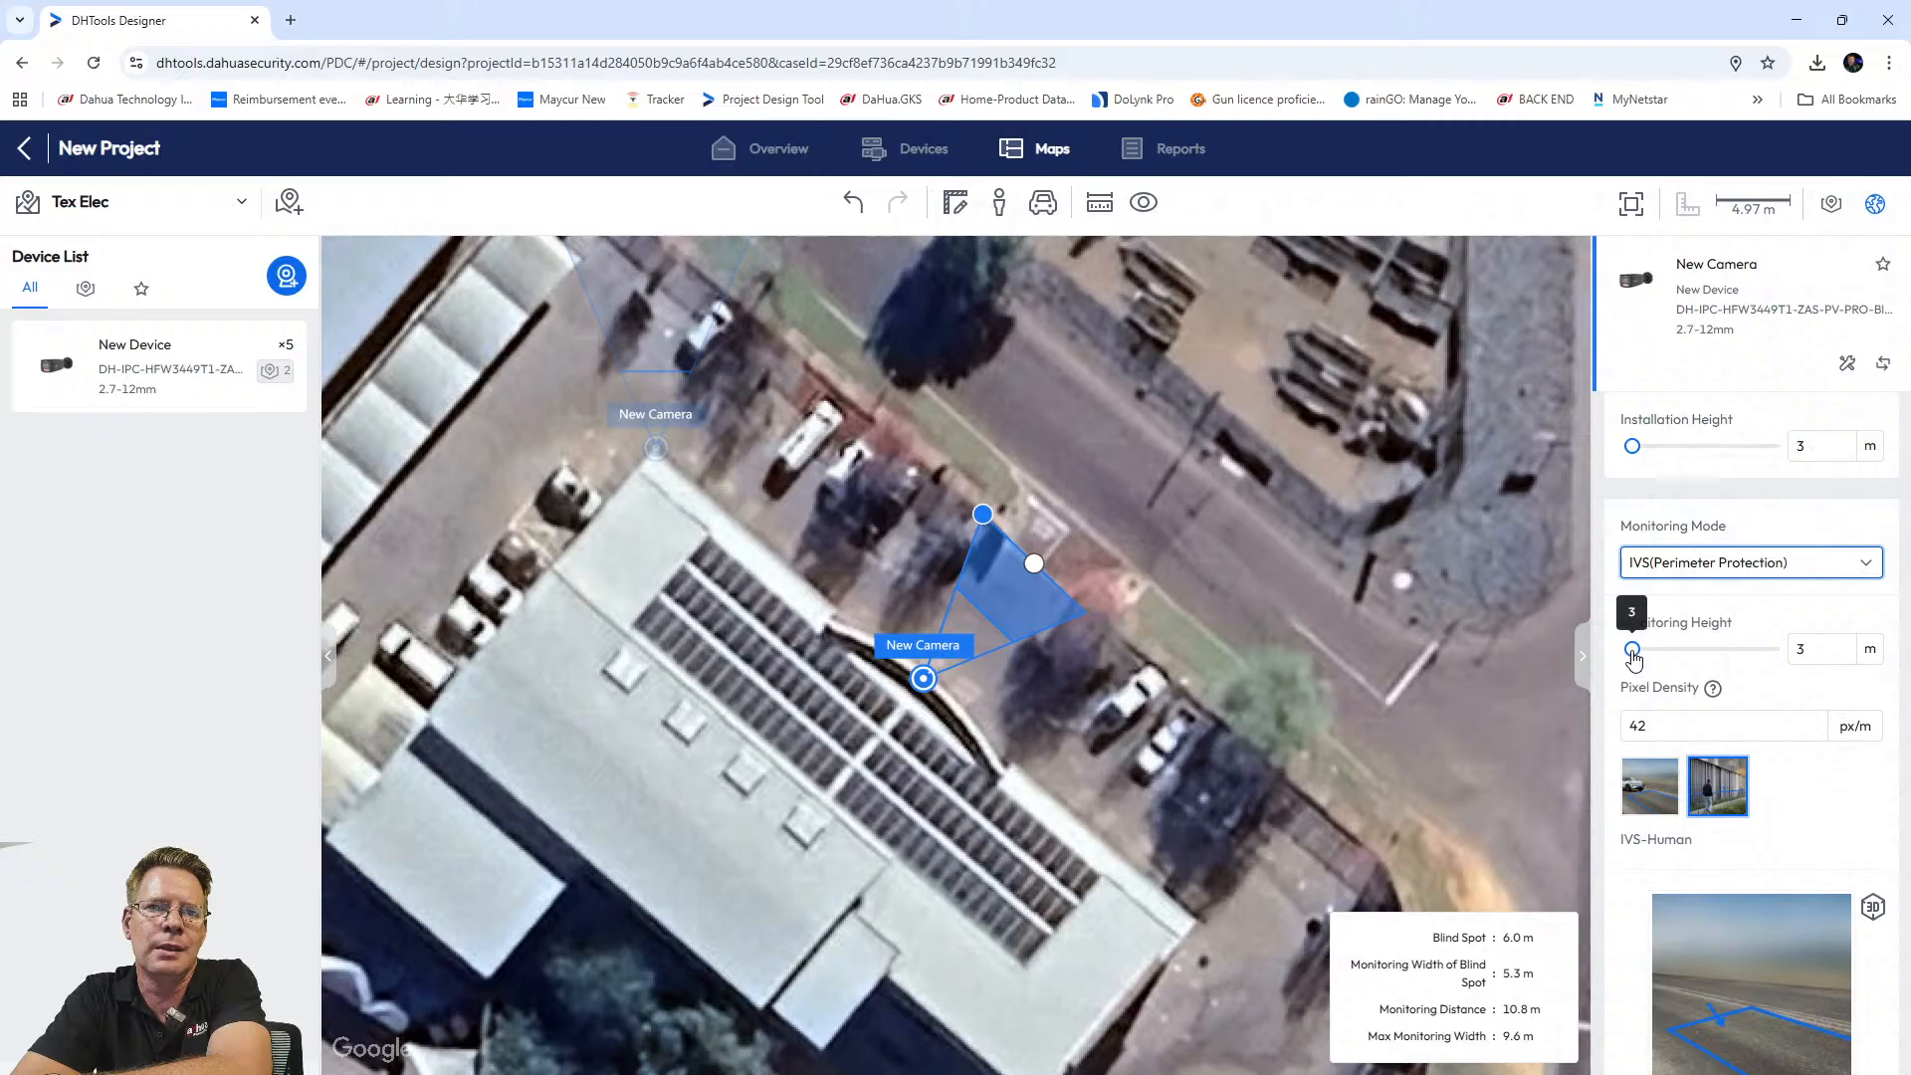
{"action": "mouse_move", "coordinate": [1633, 651]}
{"action": "left_click_drag", "start_coordinate": [1632, 650], "coordinate": [1622, 650]}
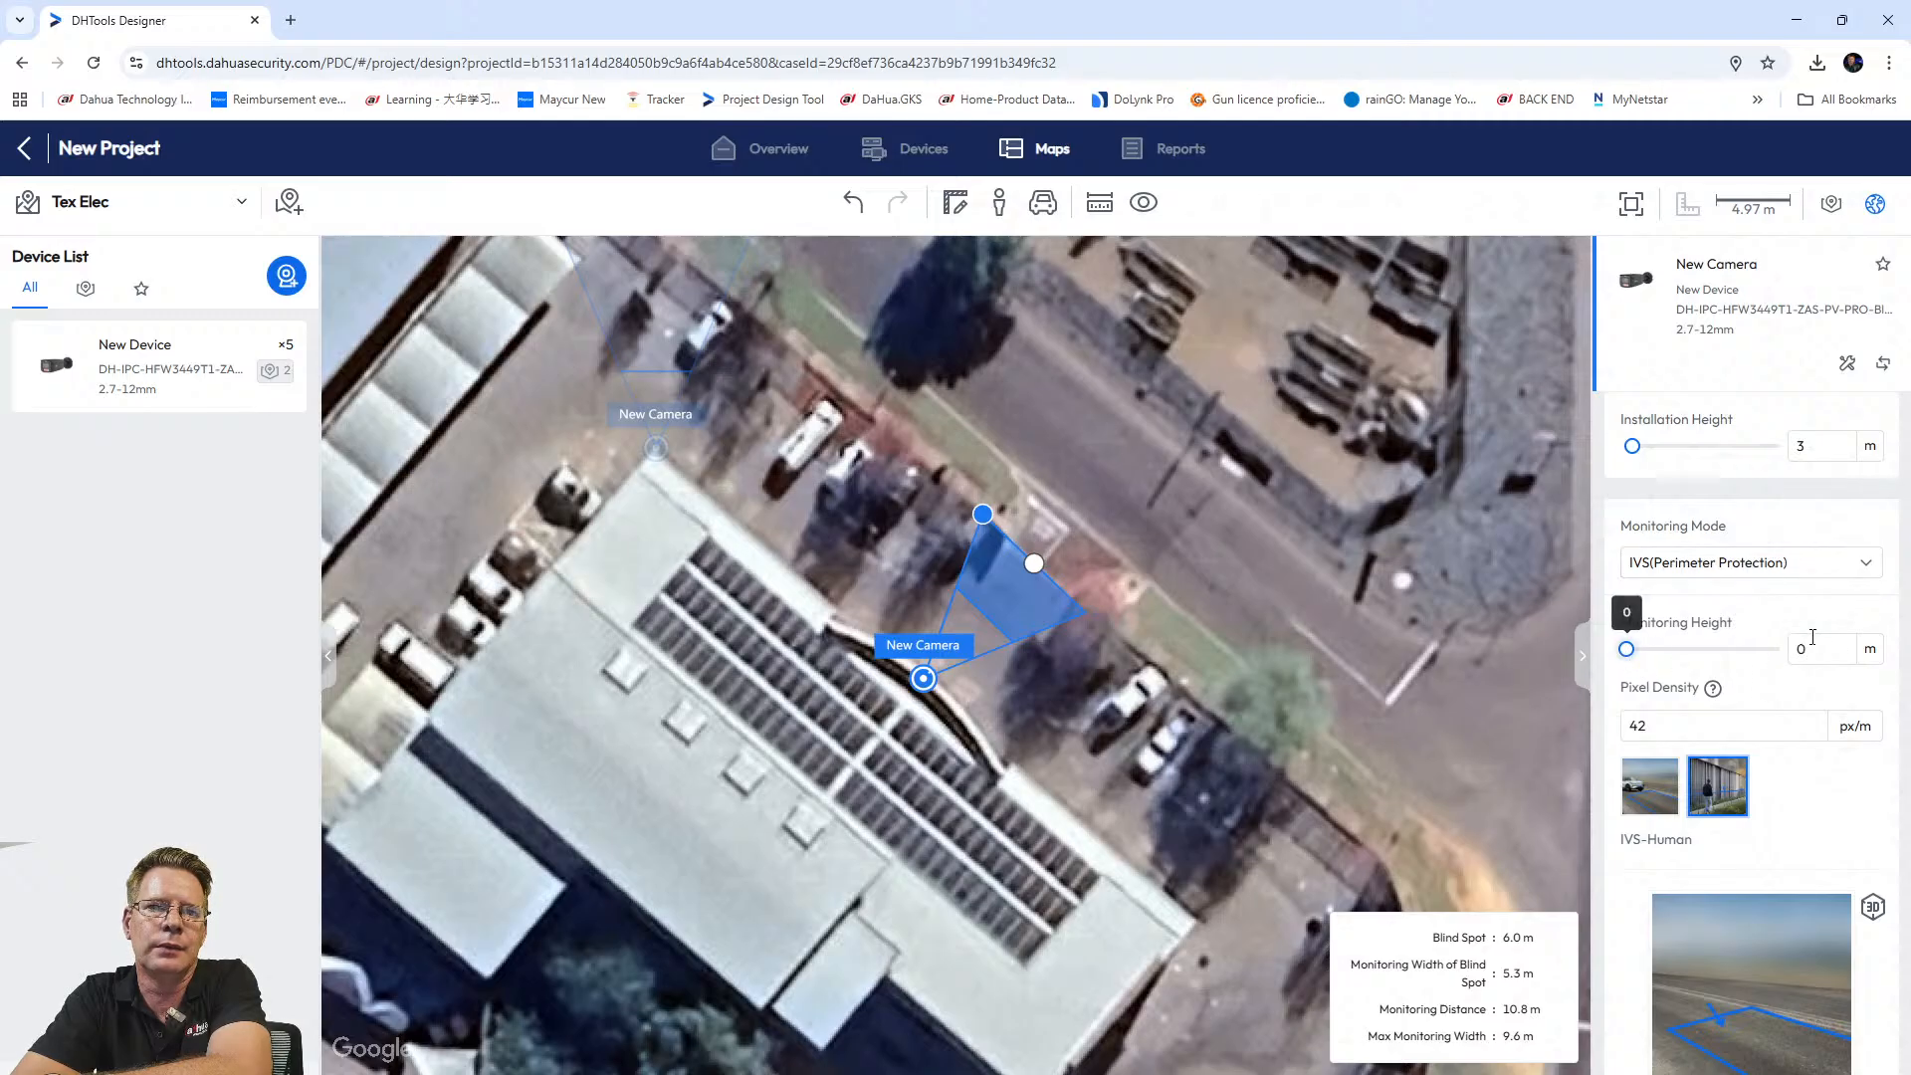
{"action": "left_click_drag", "start_coordinate": [1819, 650], "coordinate": [1794, 652]}
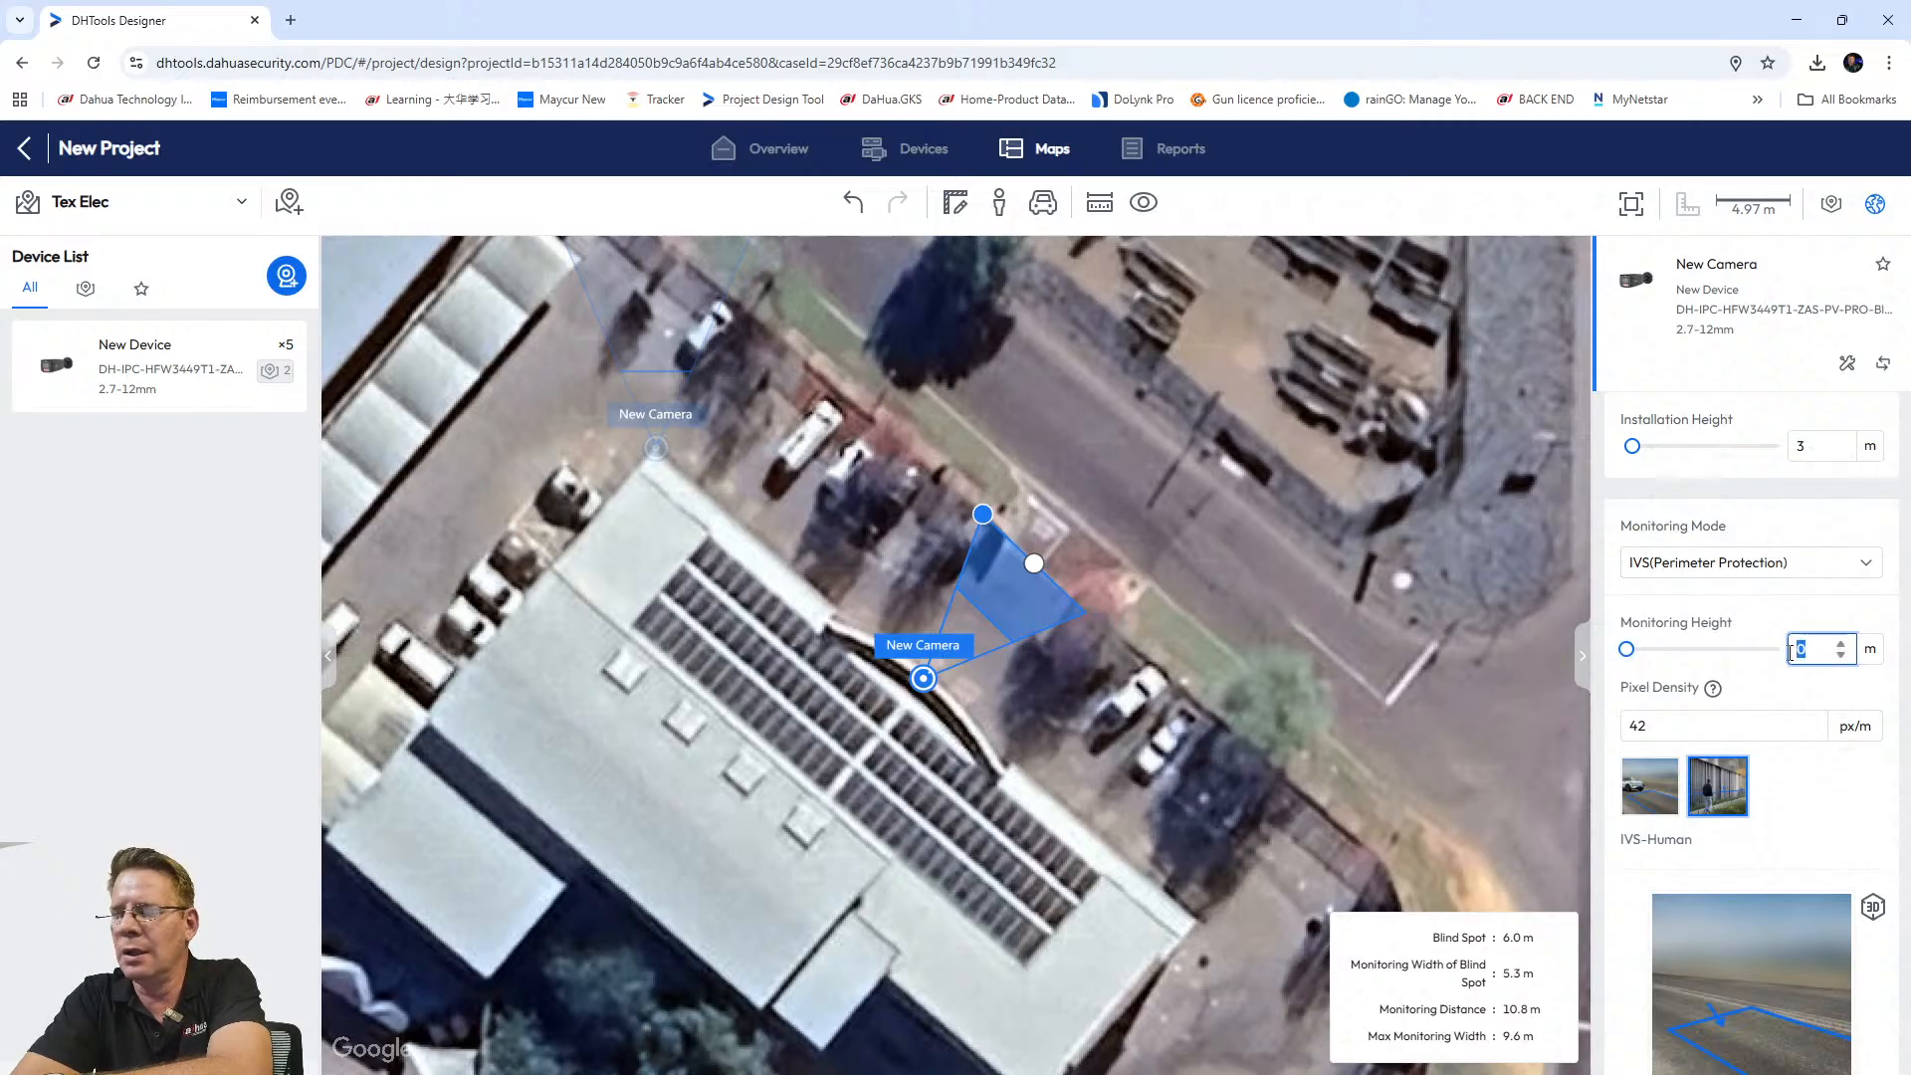
{"action": "type", "text": "2"}
{"action": "left_click", "coordinate": [1809, 789]}
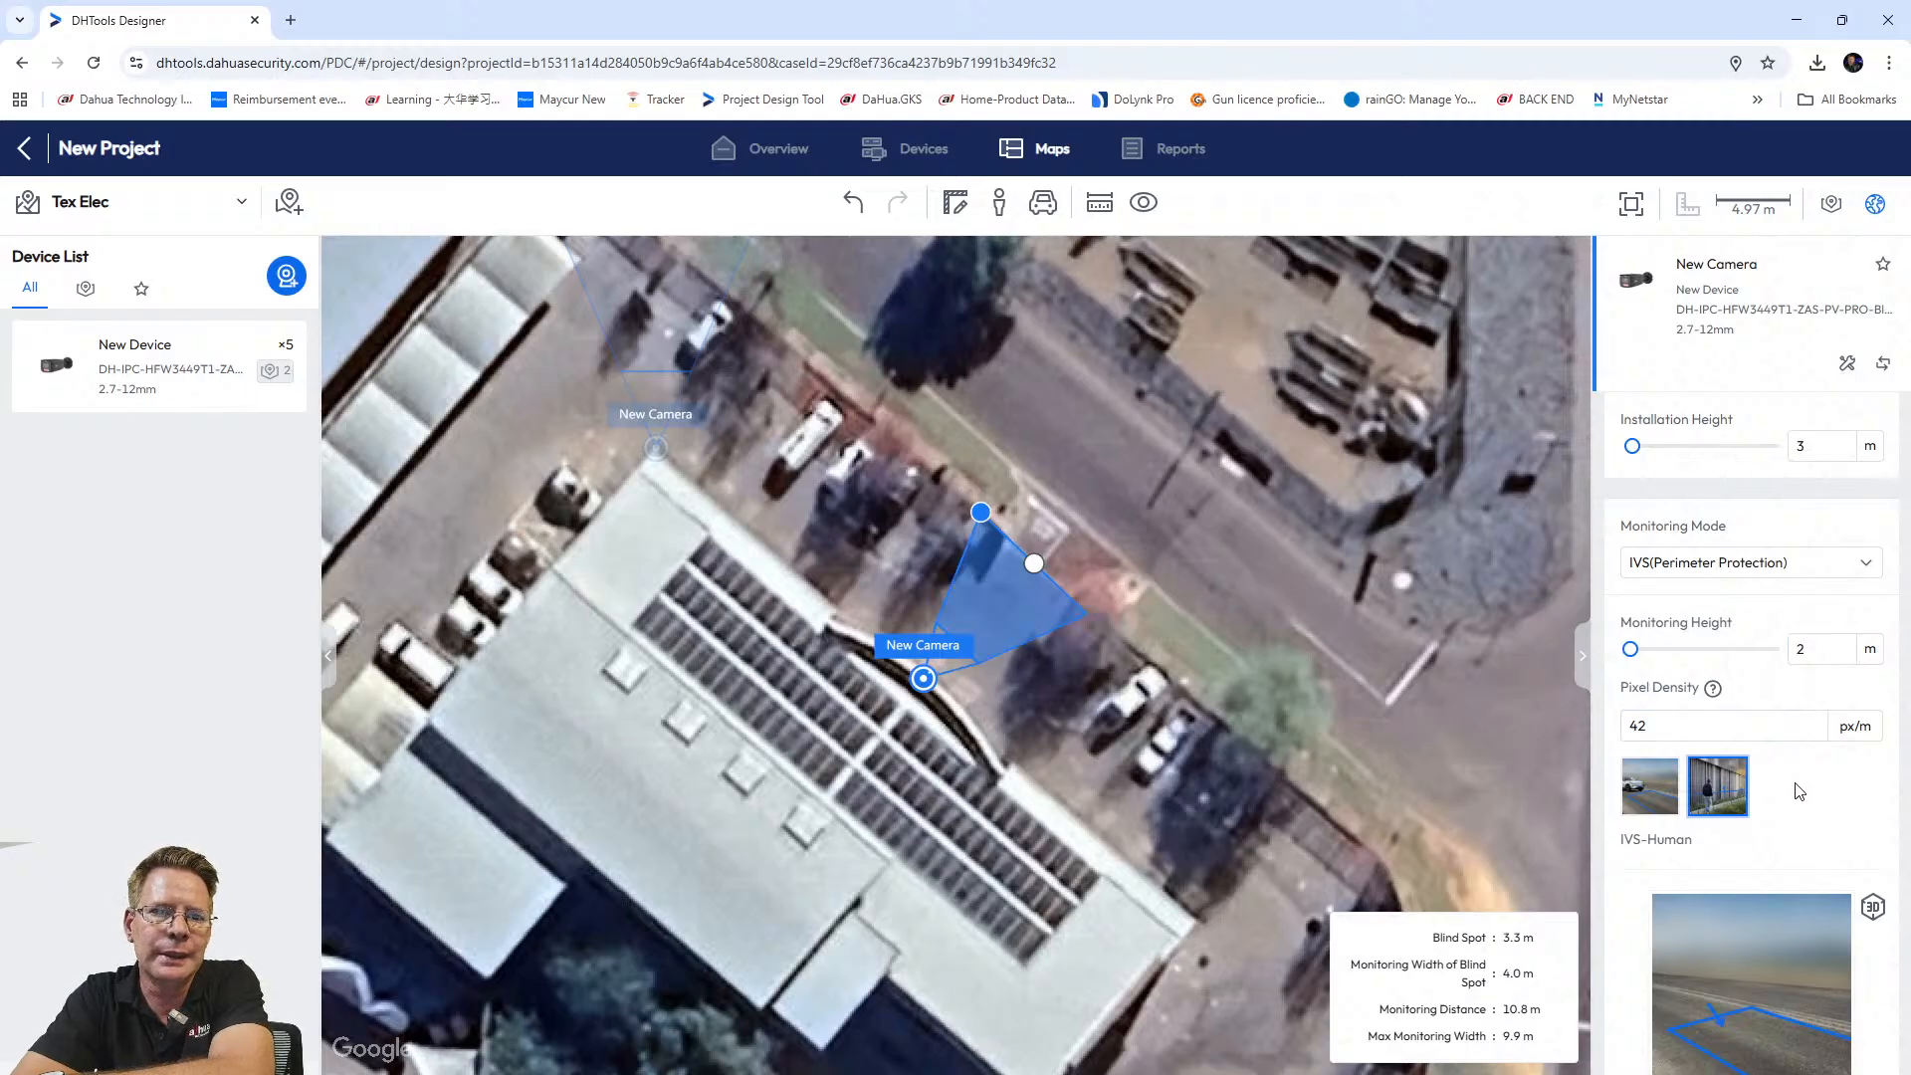
Deselect the camera and drop a third camera onto the map.
{"action": "scroll", "coordinate": [1781, 784], "scroll_direction": "down", "scroll_amount": 5}
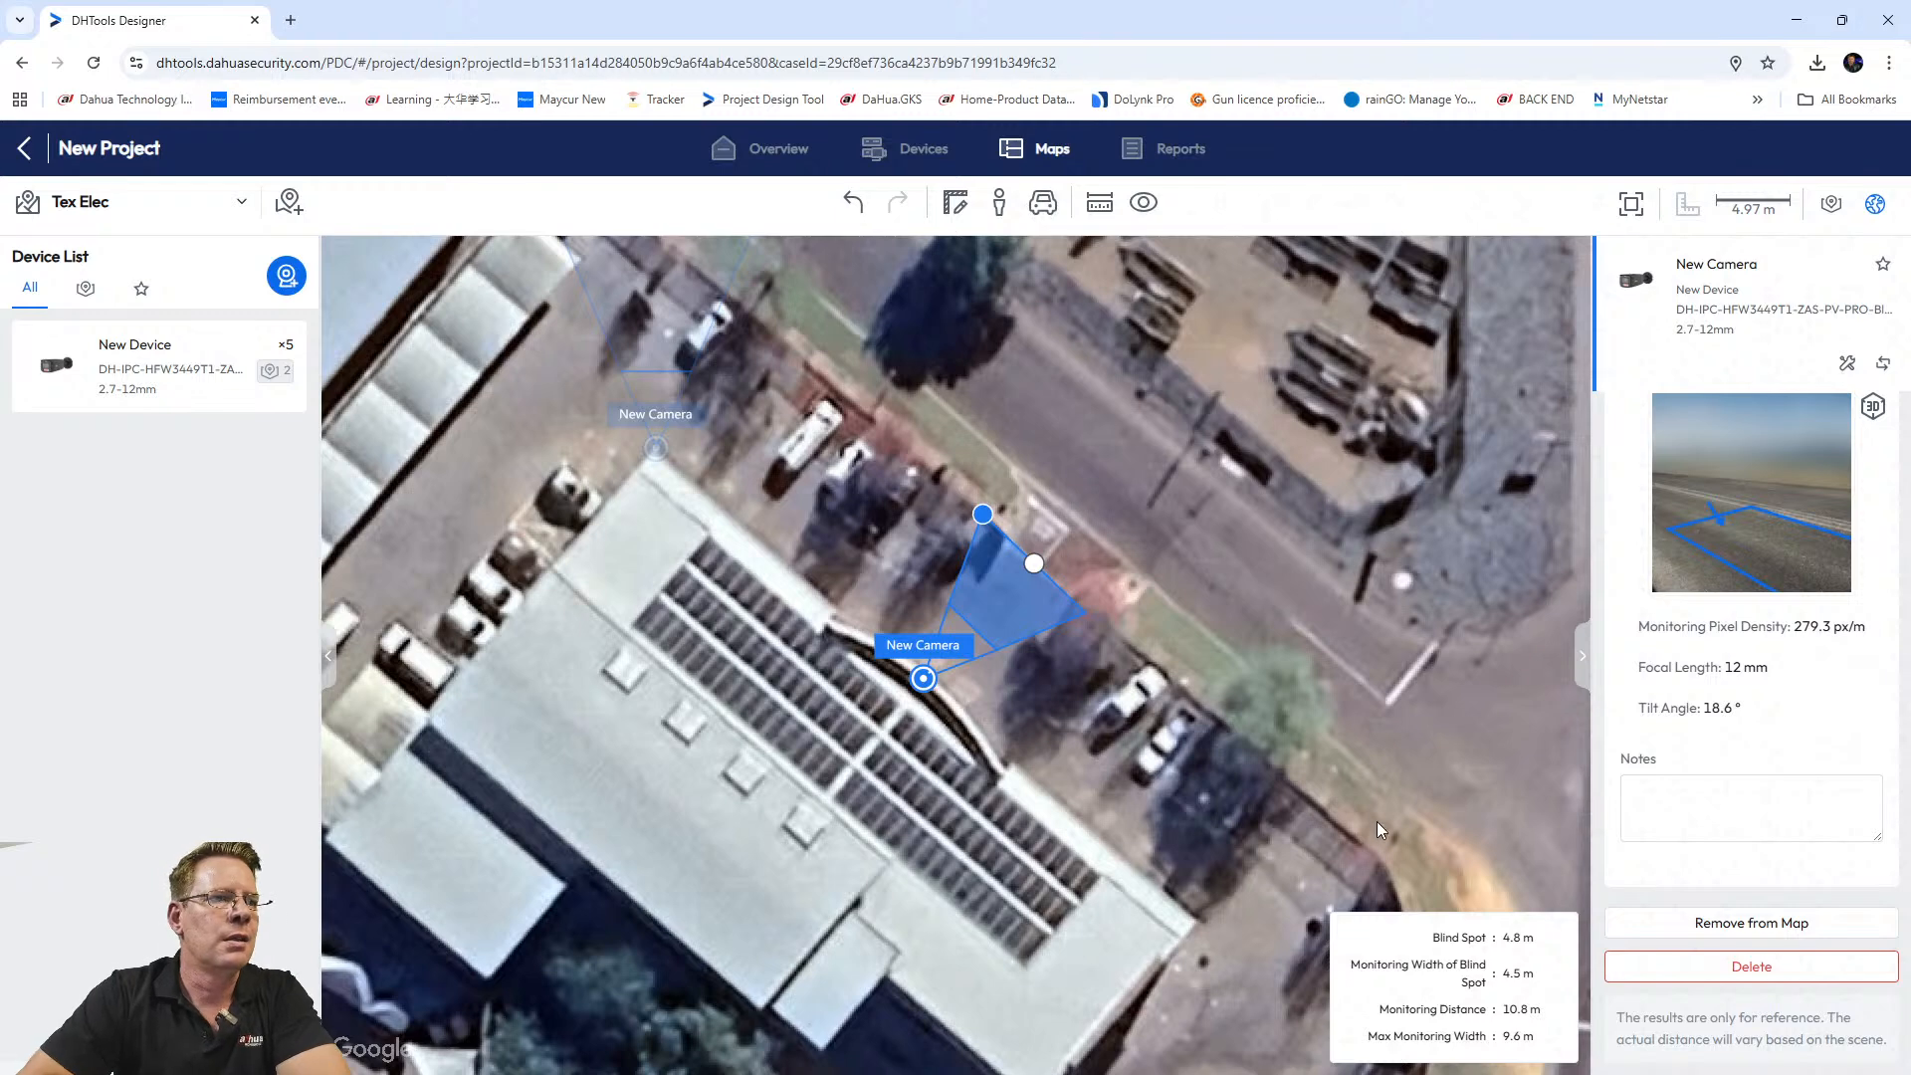
{"action": "left_click", "coordinate": [1120, 849]}
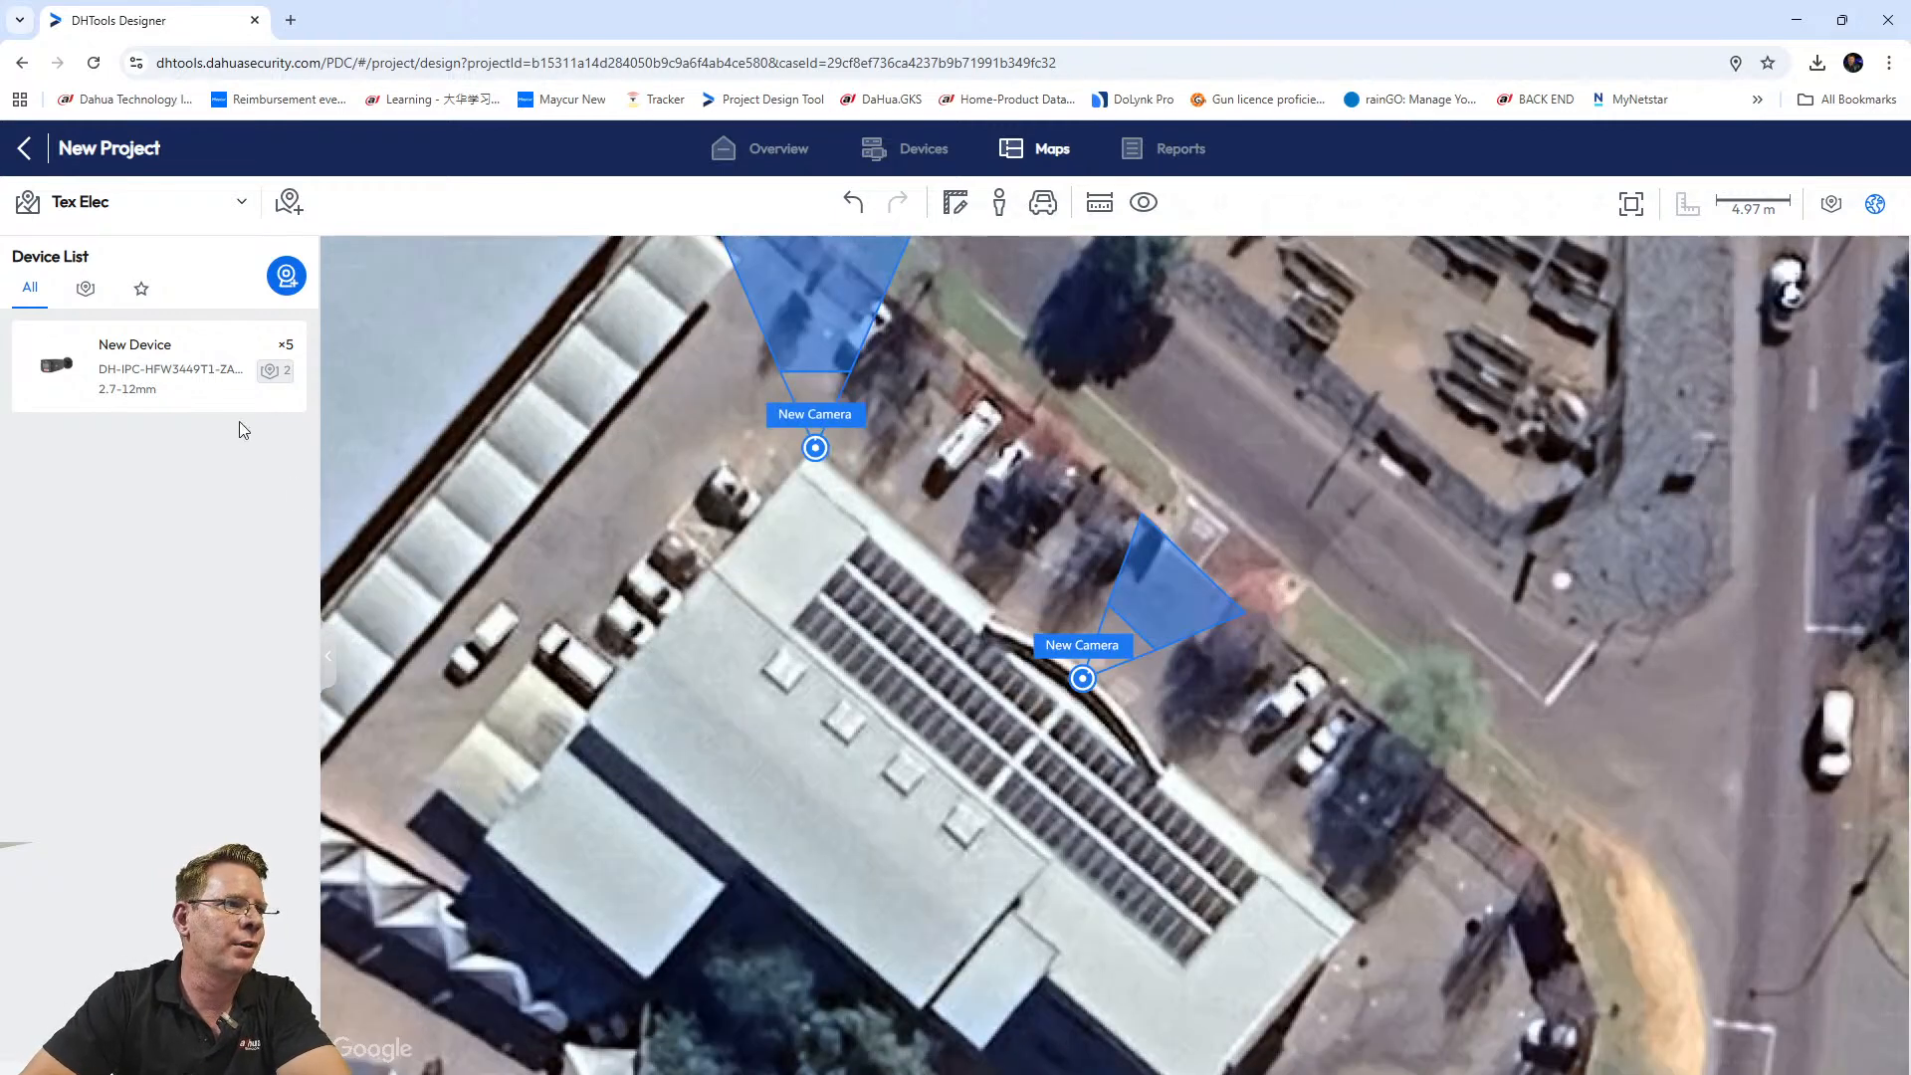
{"action": "left_click_drag", "start_coordinate": [105, 357], "coordinate": [1347, 953]}
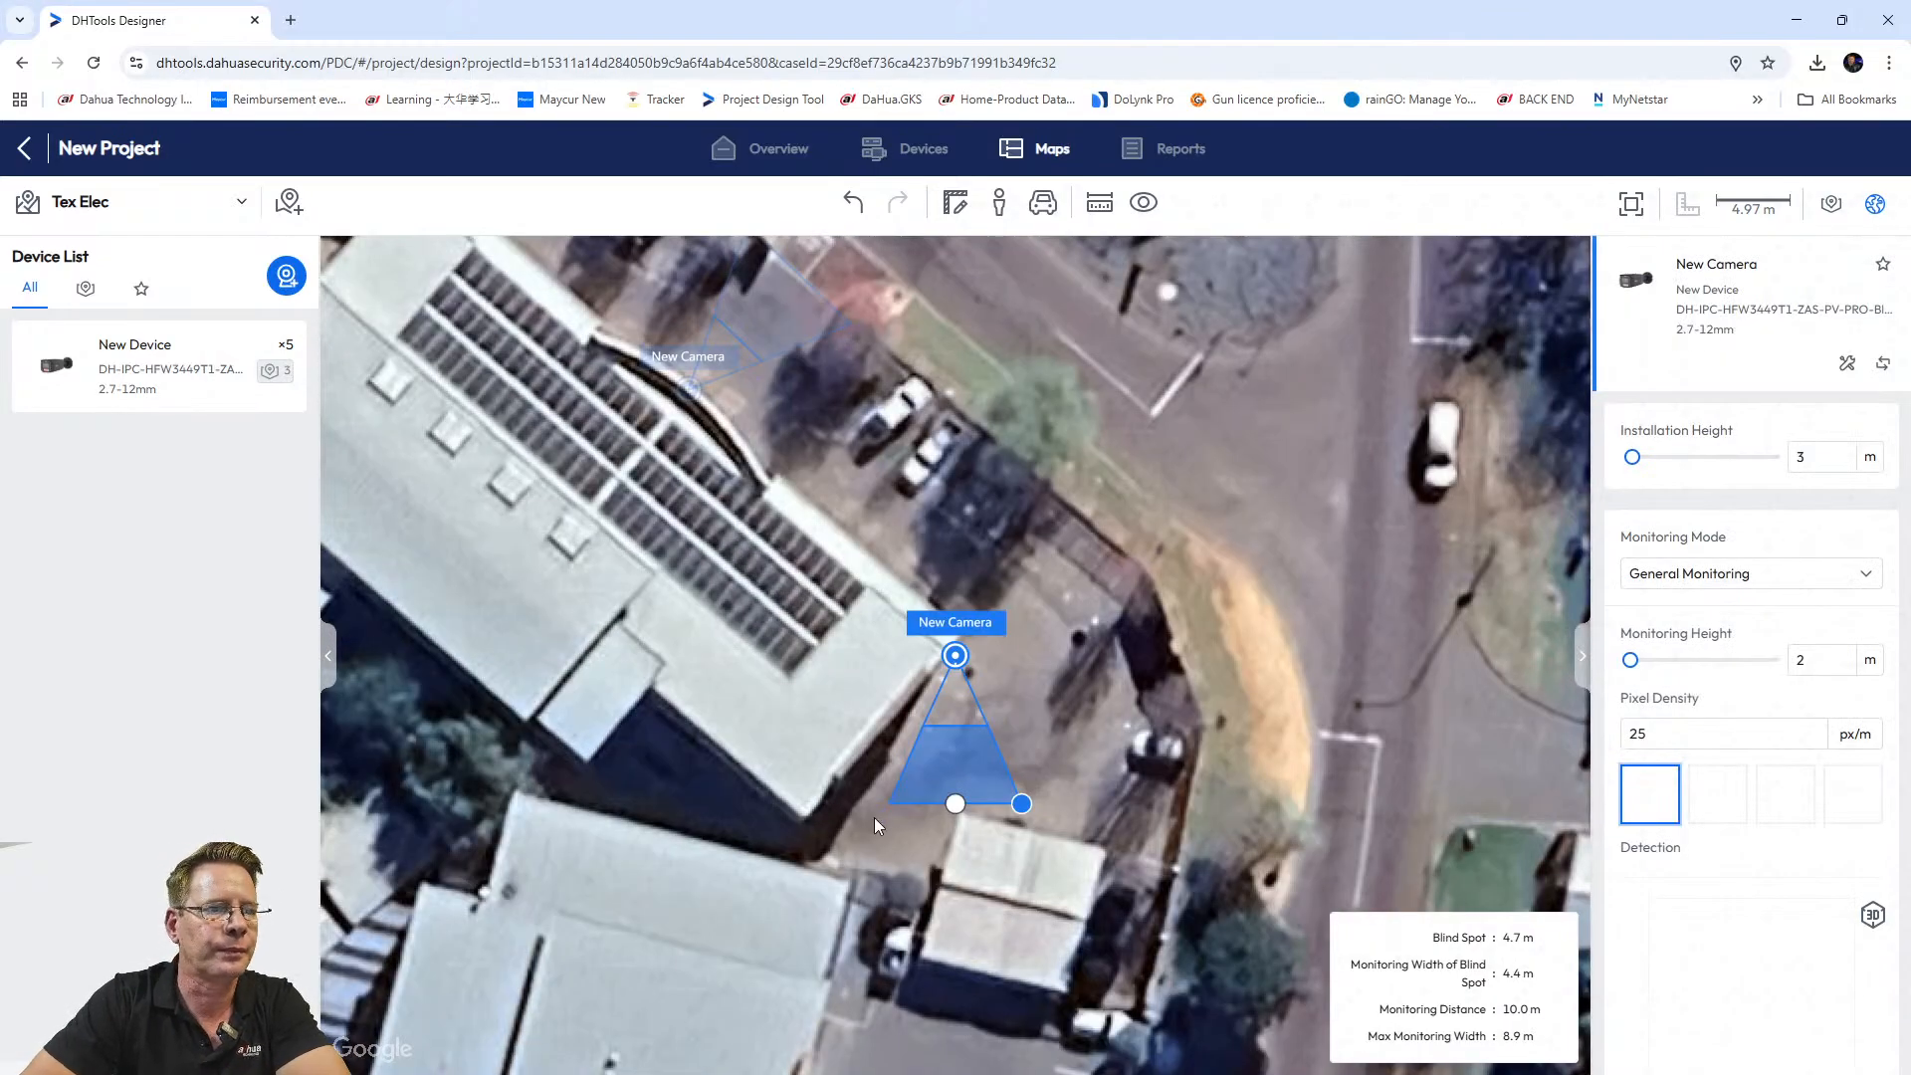
Aim the third camera's cone east toward the parked car at 11.6 m, then add a fourth camera.
{"action": "left_click_drag", "start_coordinate": [955, 804], "coordinate": [1122, 671]}
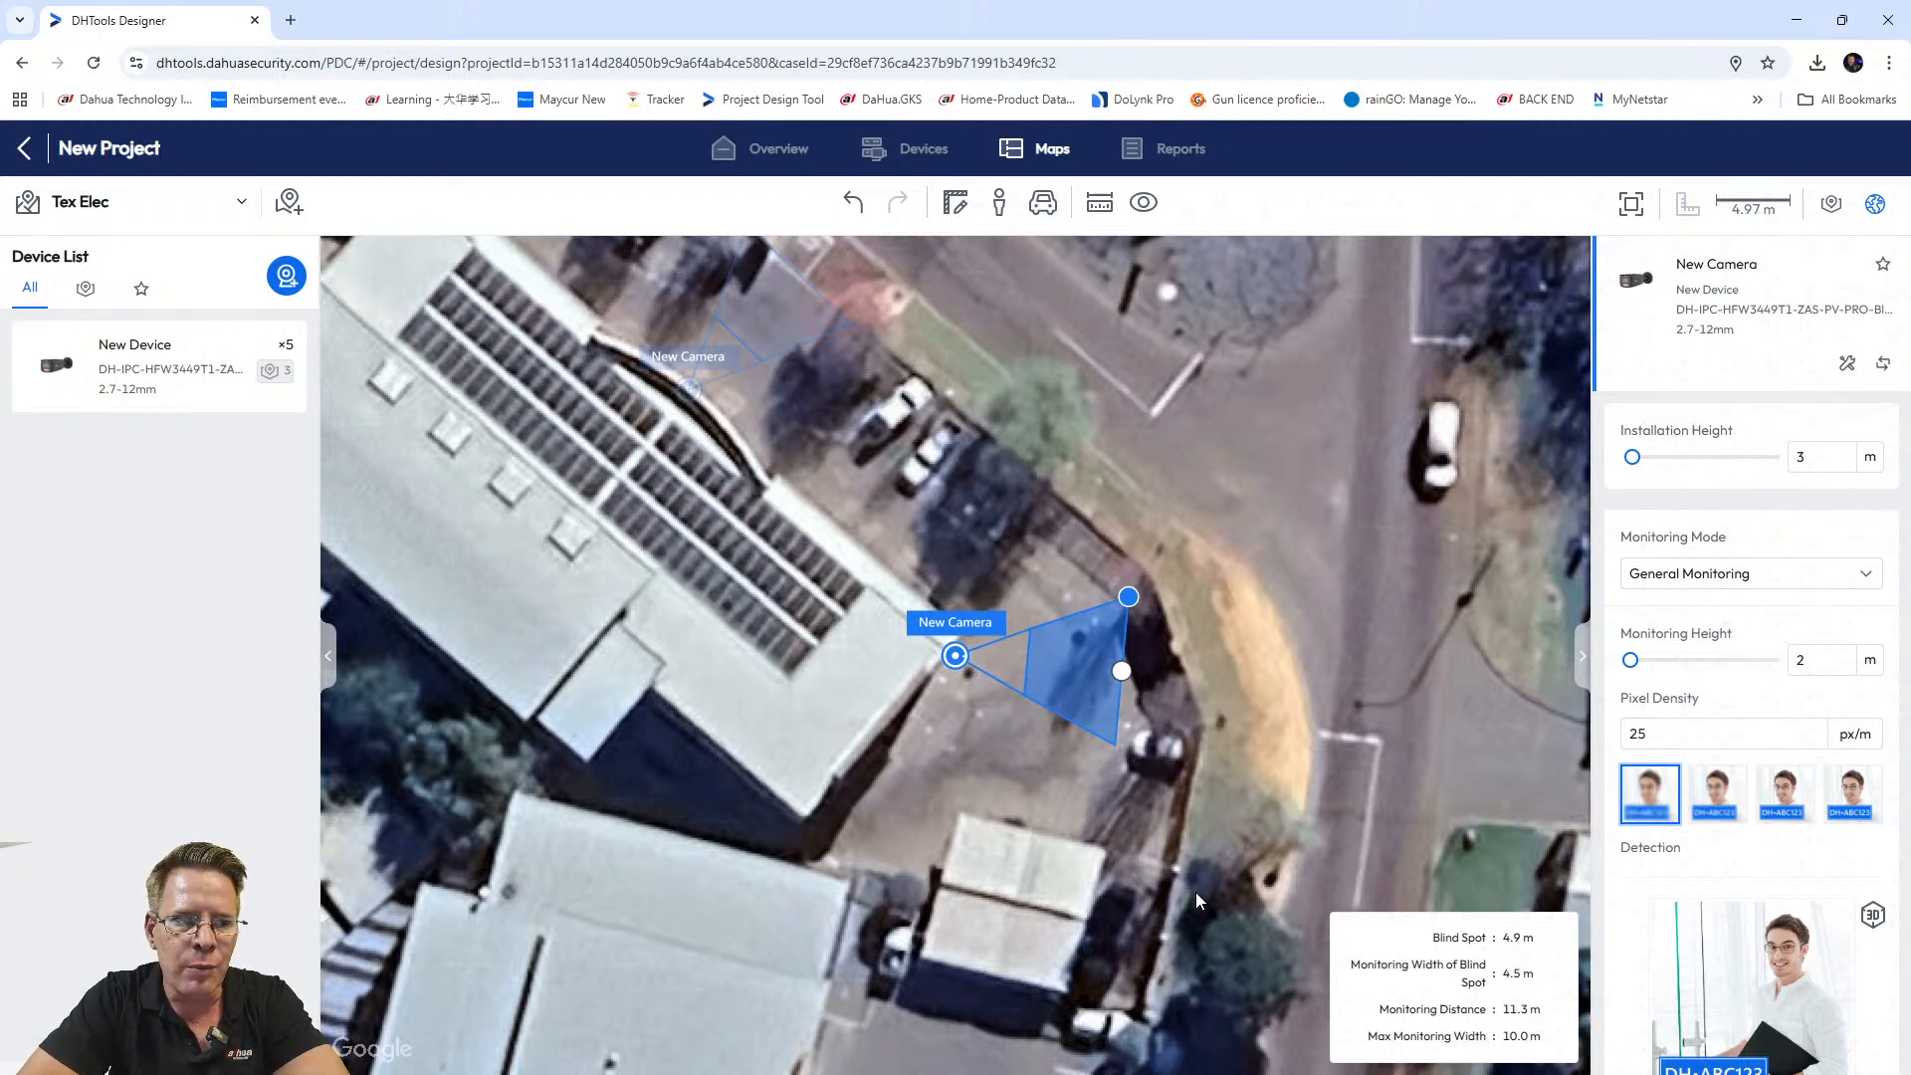
{"action": "mouse_move", "coordinate": [1122, 671]}
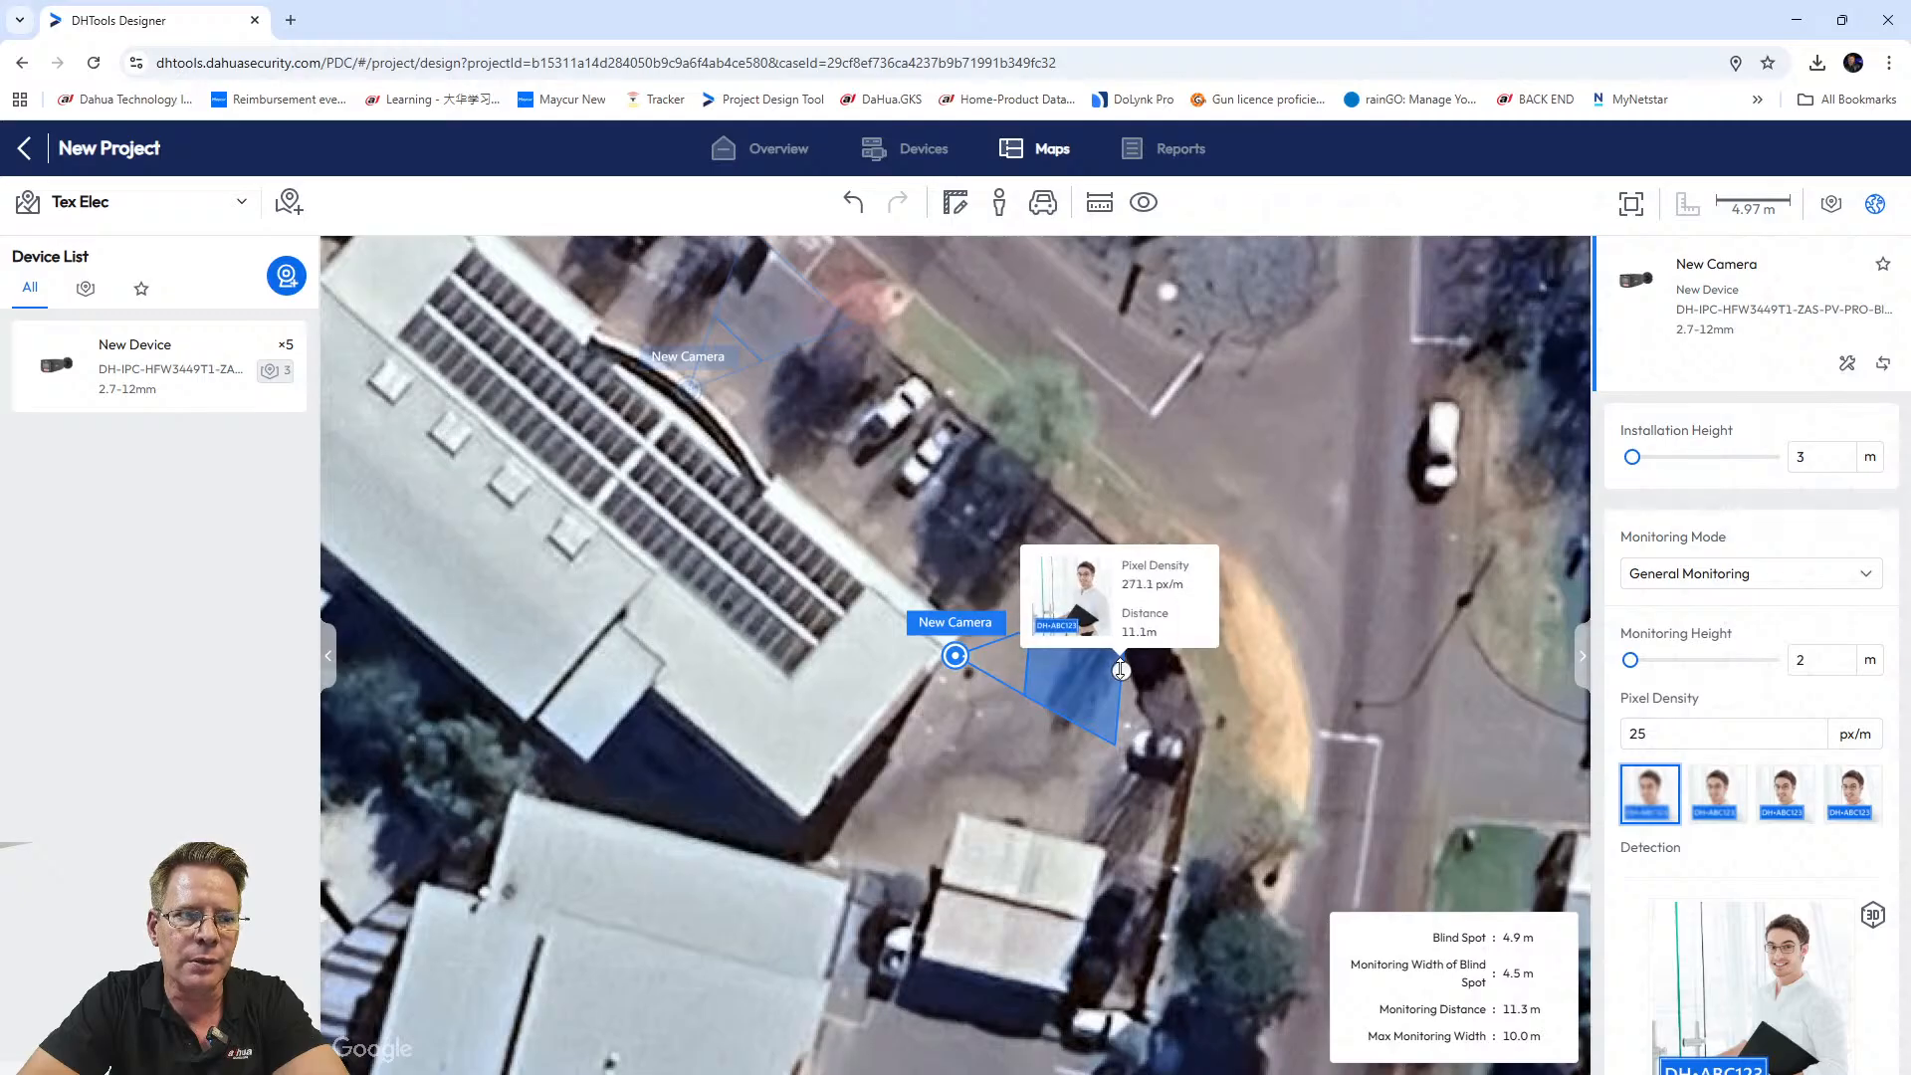
{"action": "left_click_drag", "start_coordinate": [1120, 670], "coordinate": [1094, 671]}
{"action": "left_click_drag", "start_coordinate": [1067, 674], "coordinate": [1126, 674]}
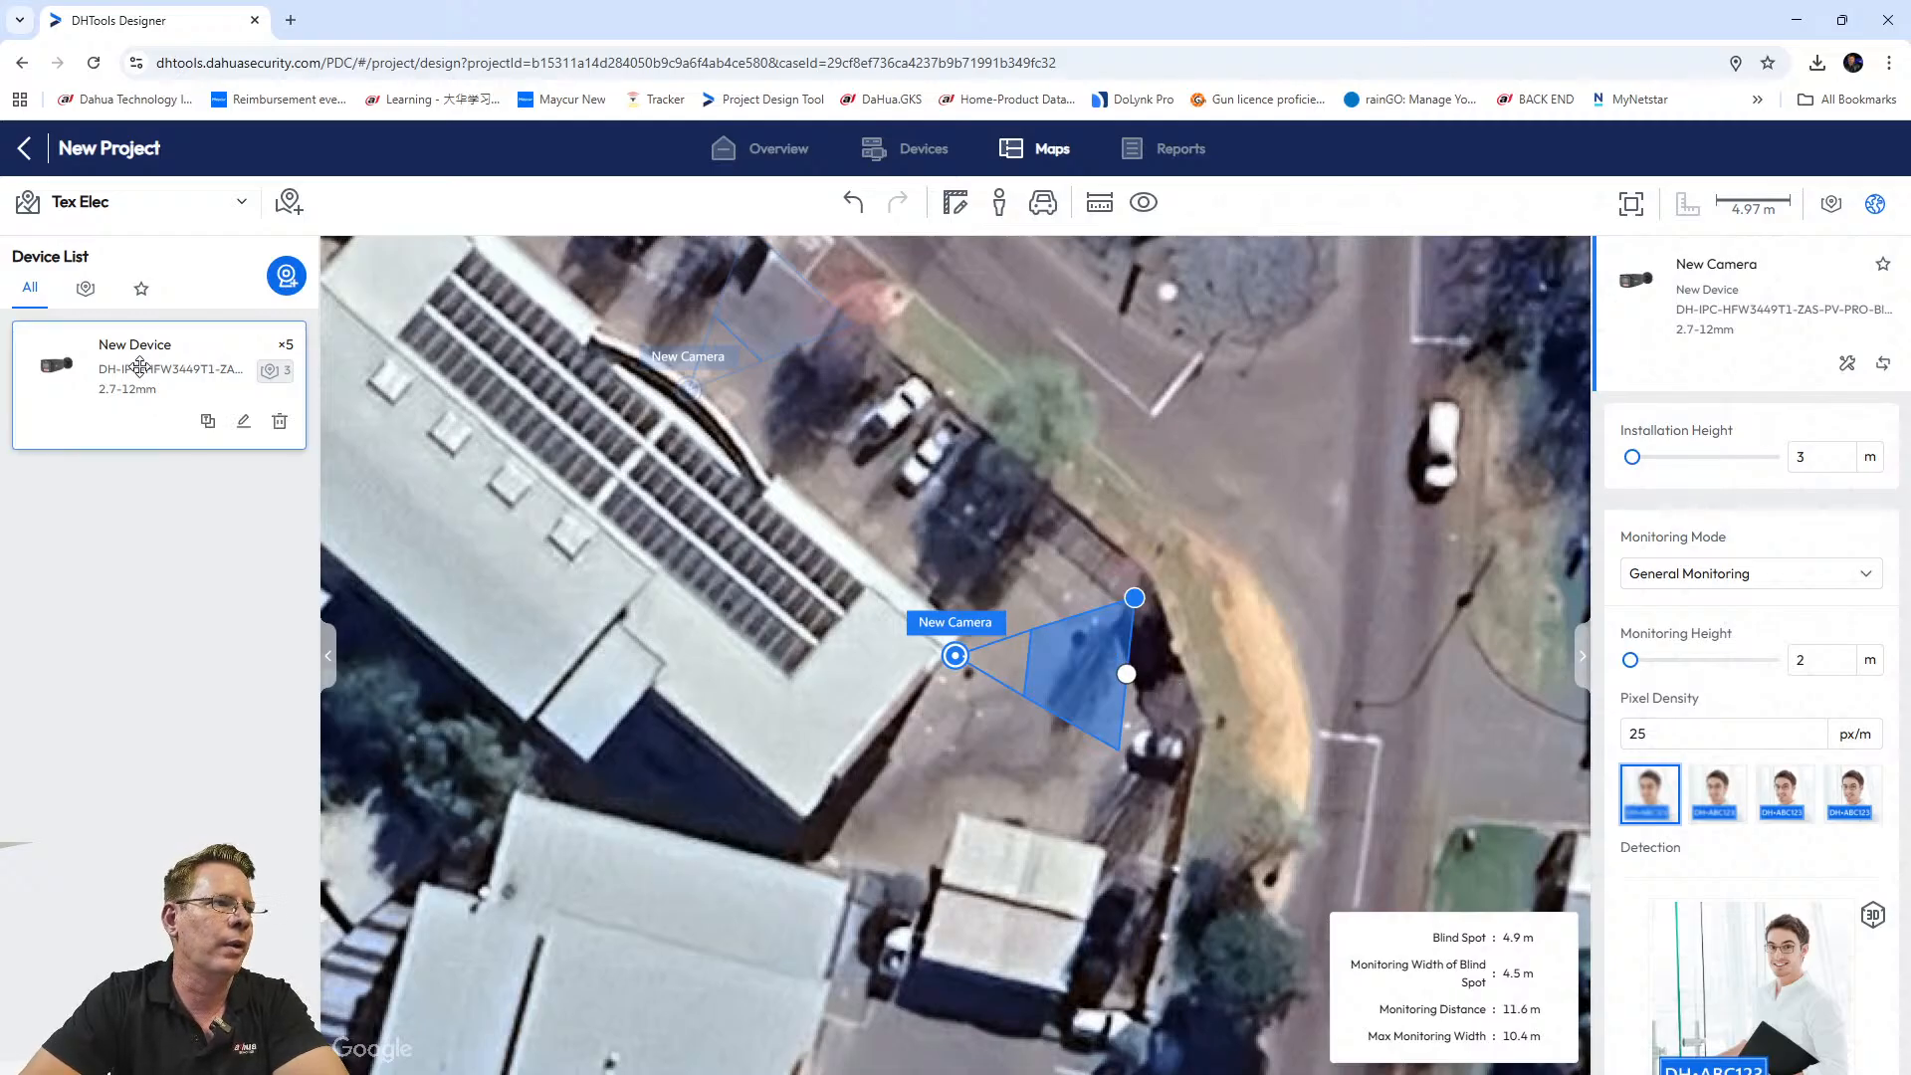
{"action": "left_click_drag", "start_coordinate": [129, 376], "coordinate": [812, 820]}
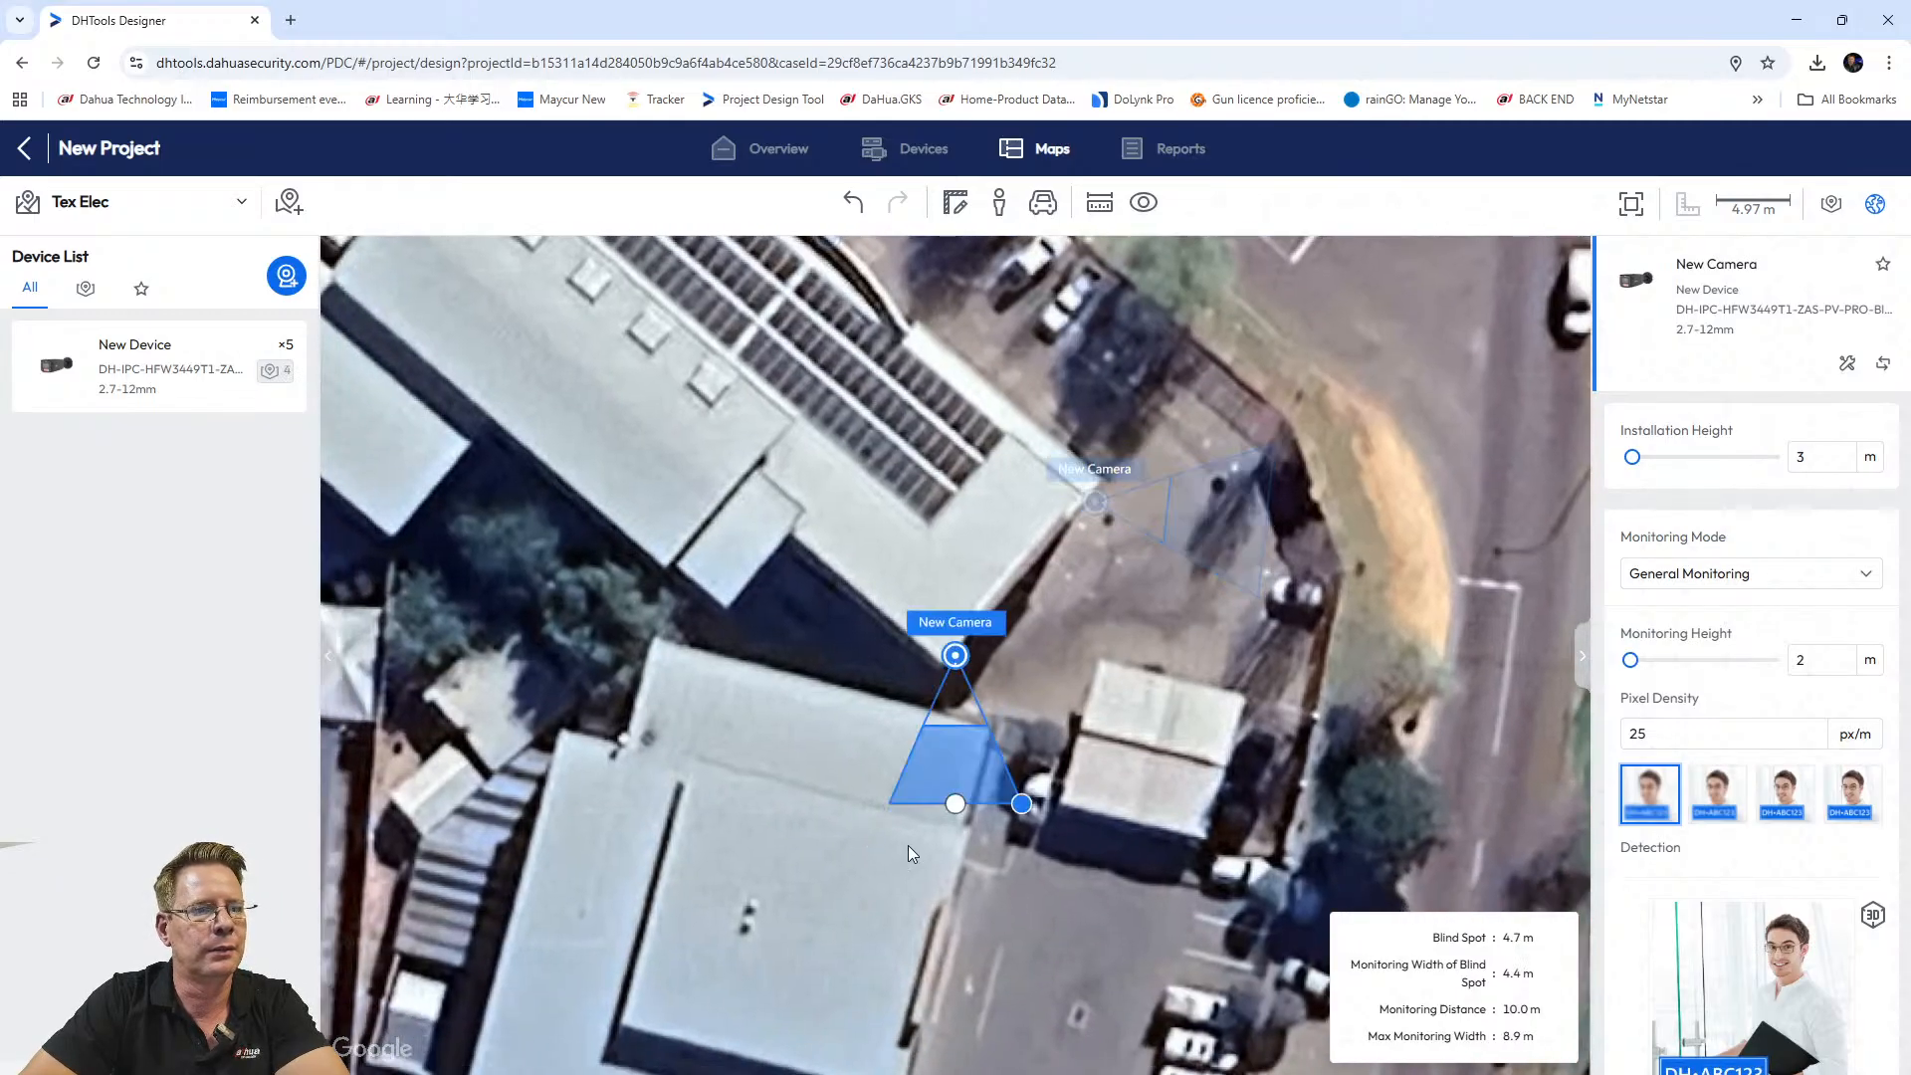
Settle the fourth camera beside the lower building and shorten and turn its cone.
{"action": "left_click_drag", "start_coordinate": [956, 653], "coordinate": [954, 670]}
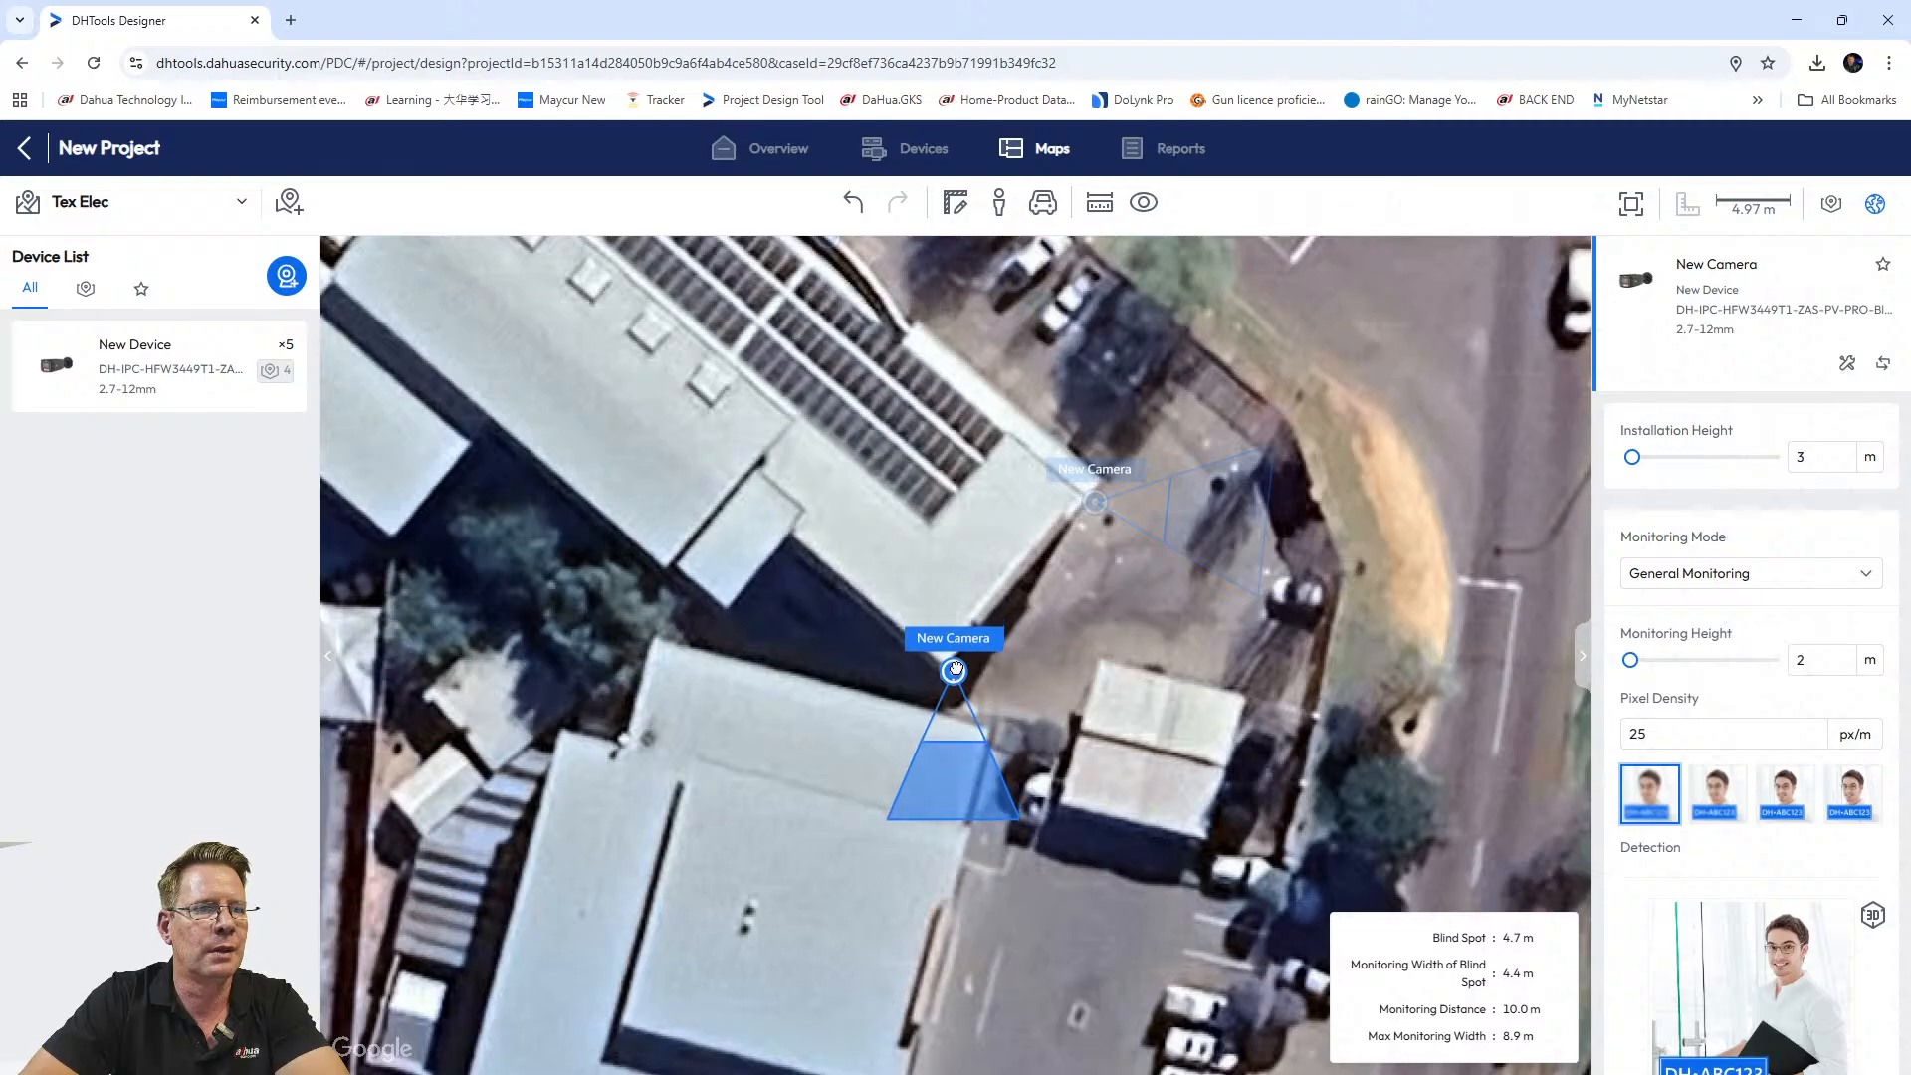
{"action": "mouse_move", "coordinate": [955, 819]}
{"action": "left_click_drag", "start_coordinate": [955, 819], "coordinate": [1056, 753]}
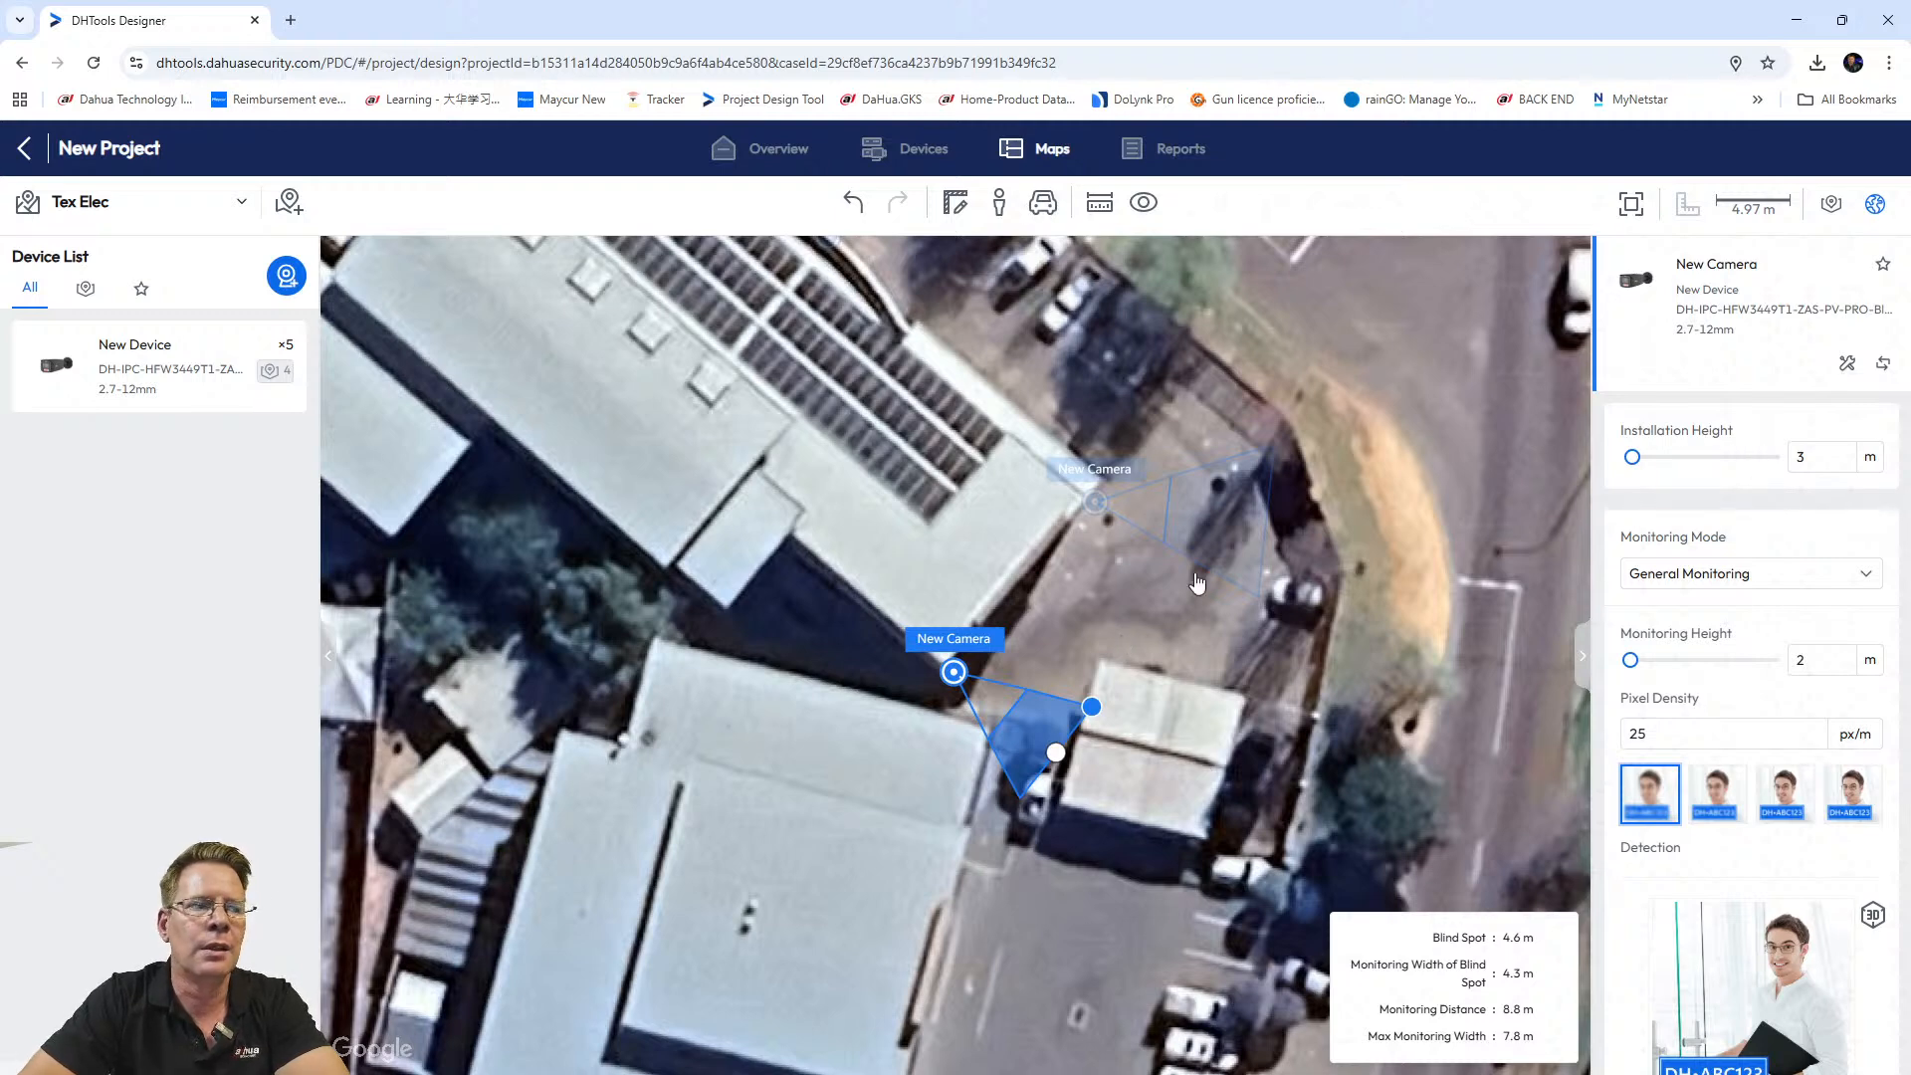
{"action": "scroll", "coordinate": [1157, 665], "scroll_direction": "down", "scroll_amount": 3}
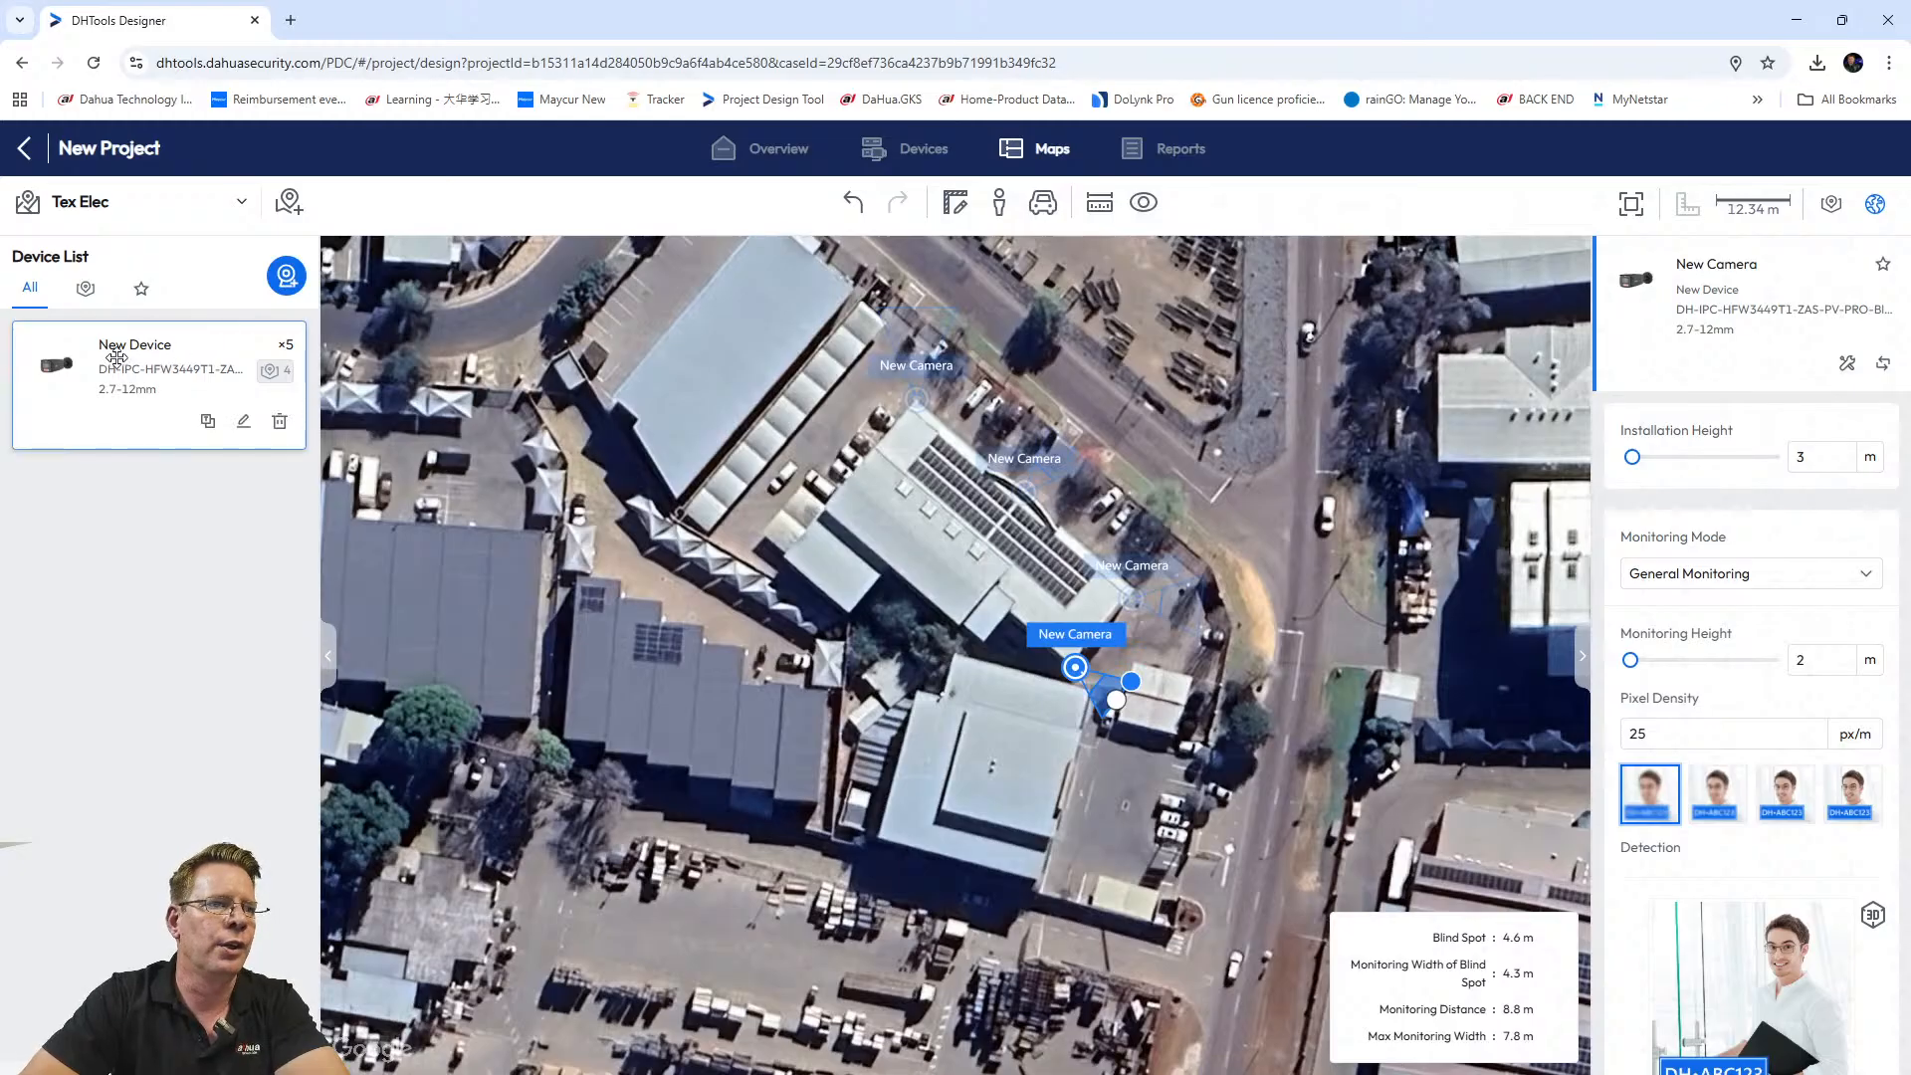
Place a fifth camera beside the top camera with its cone rotated down-left and lengthened.
{"action": "left_click_drag", "start_coordinate": [111, 356], "coordinate": [1073, 665]}
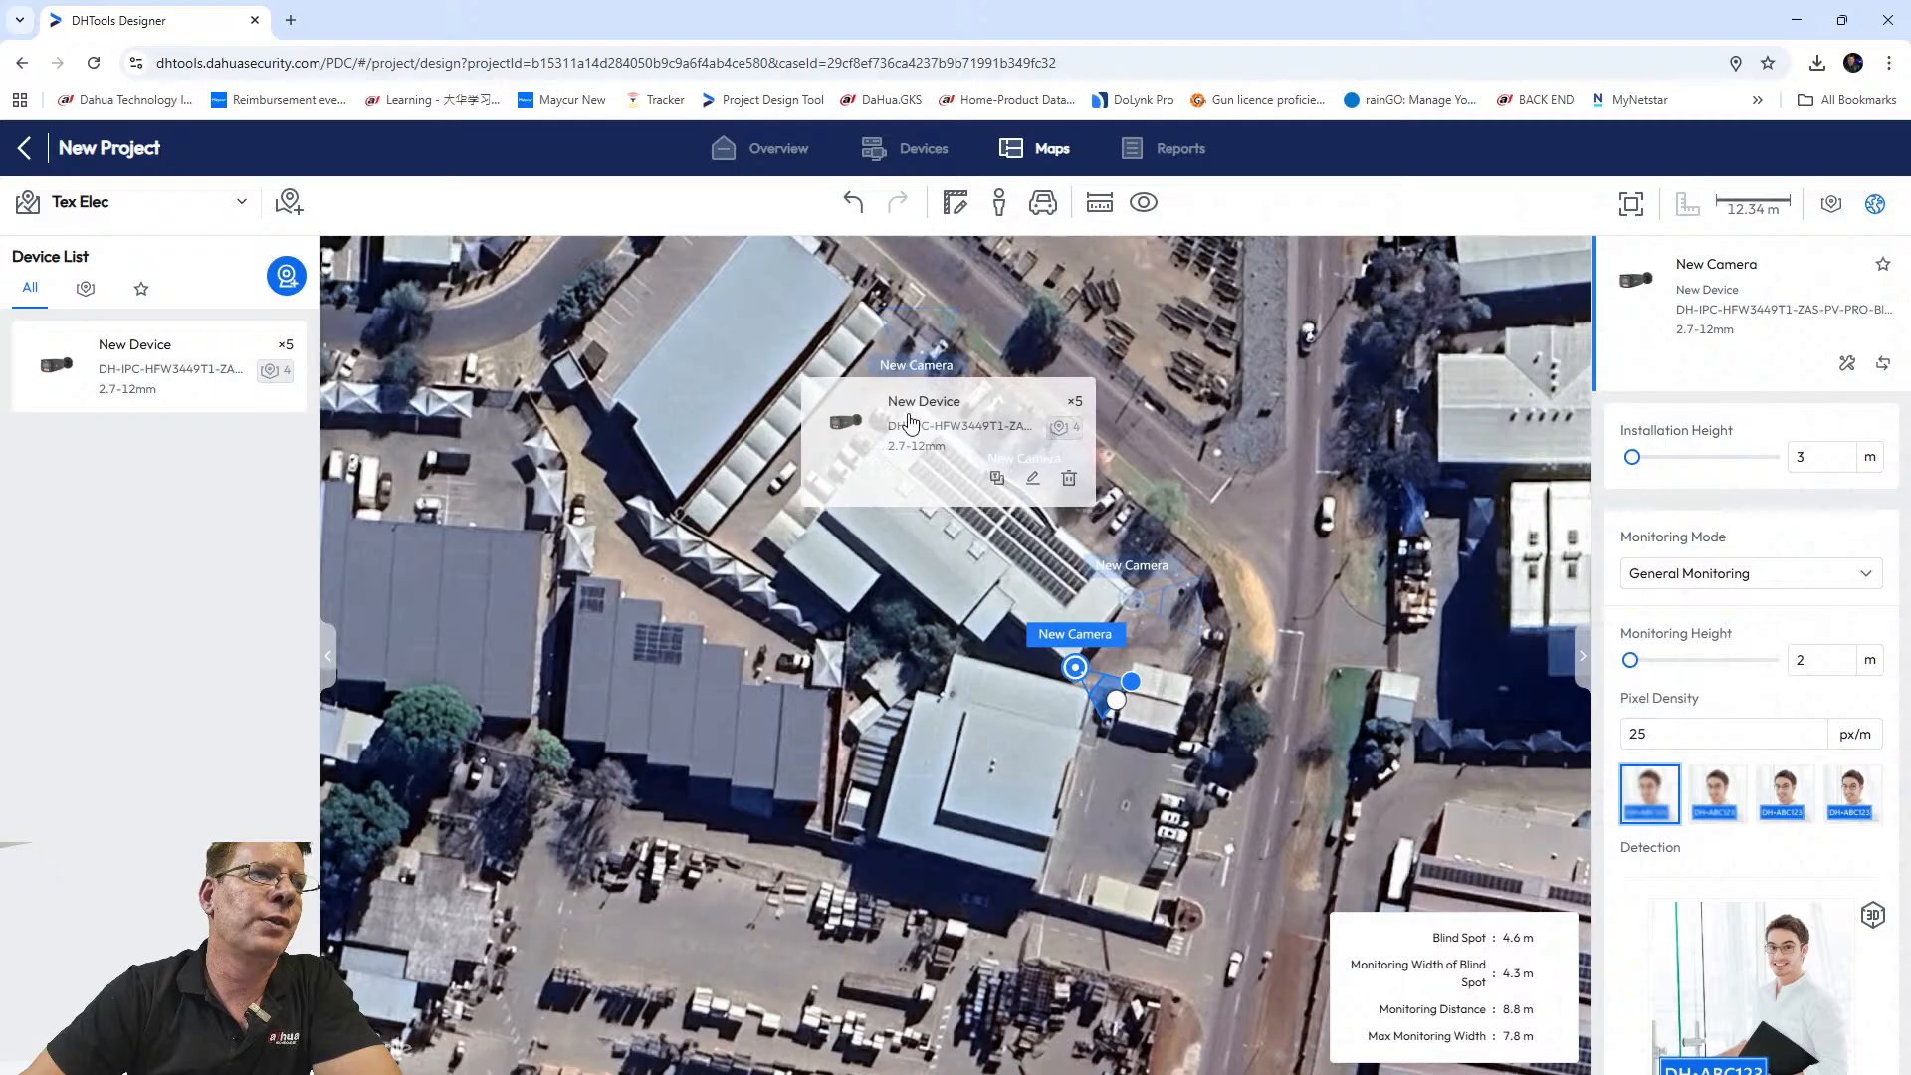
{"action": "left_click", "coordinate": [904, 408]}
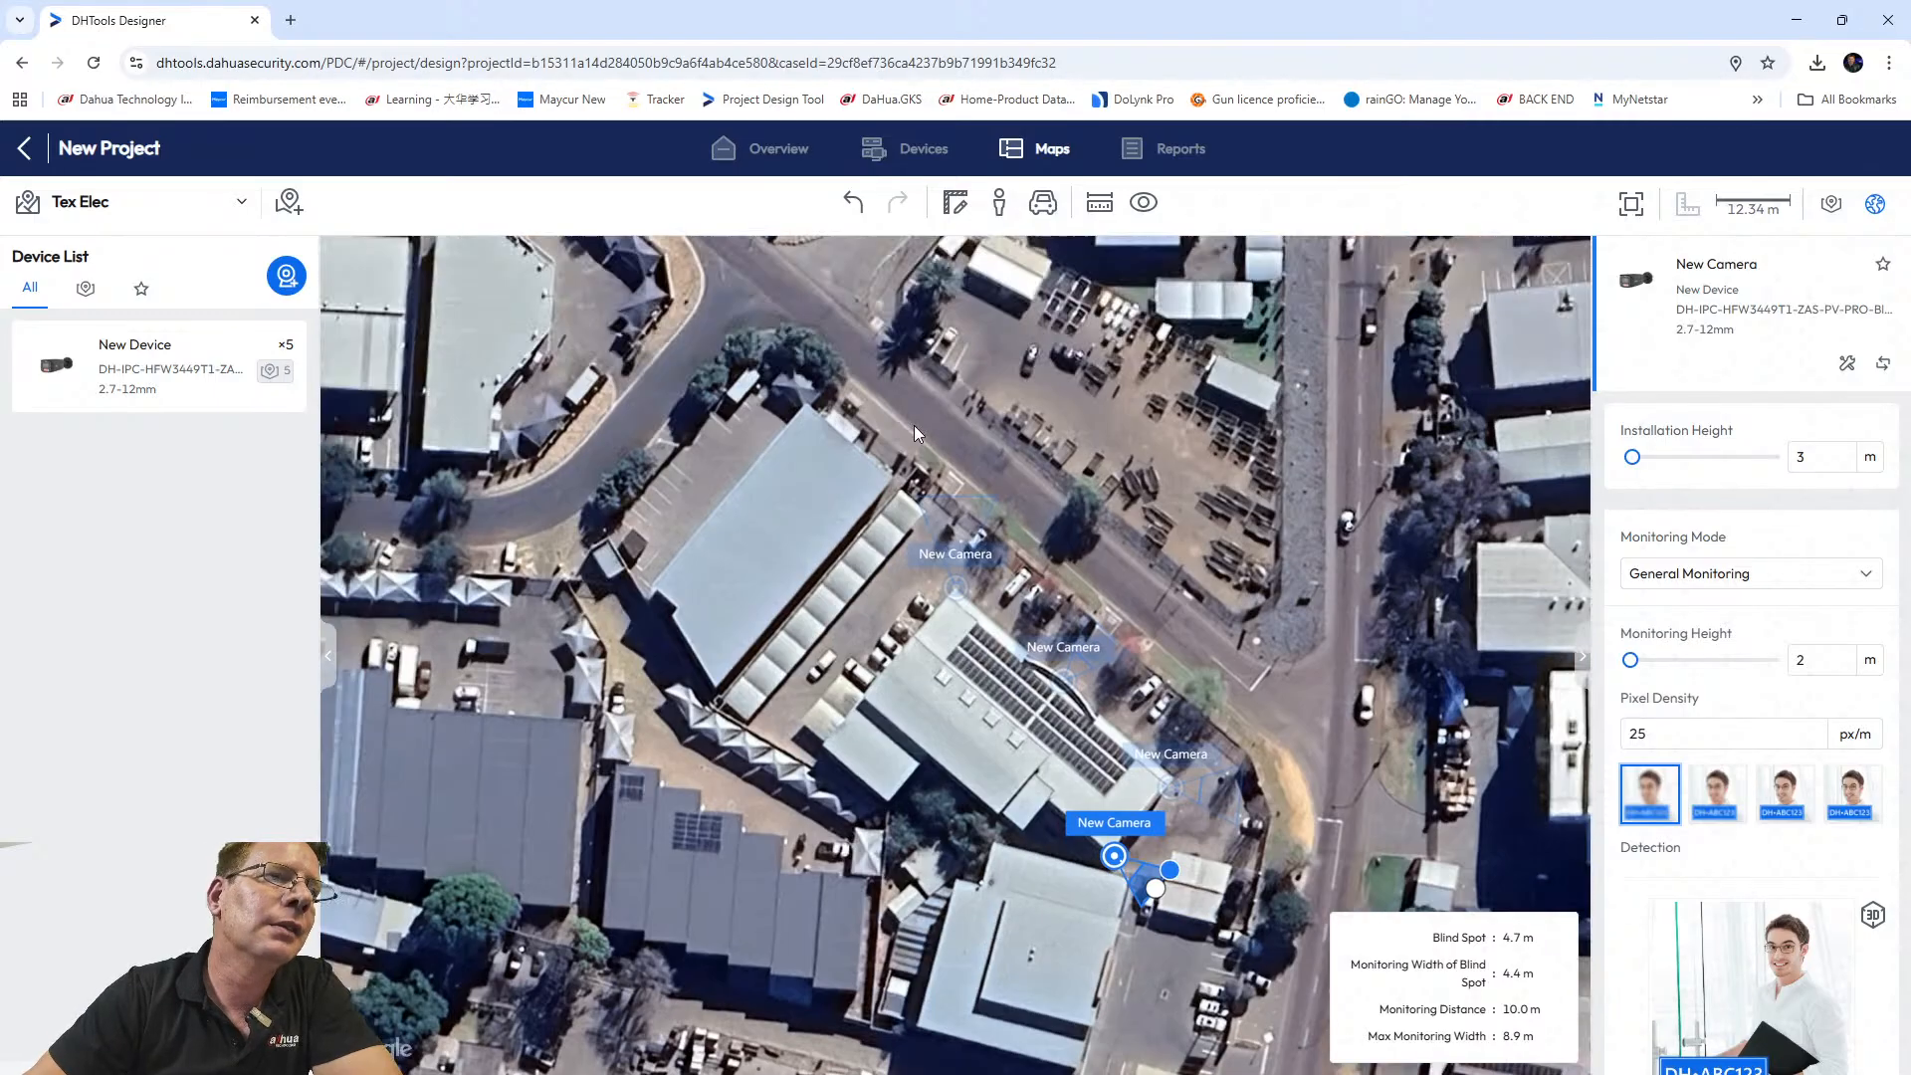
{"action": "scroll", "coordinate": [952, 642], "scroll_direction": "up", "scroll_amount": 2}
{"action": "scroll", "coordinate": [952, 645], "scroll_direction": "up", "scroll_amount": 2}
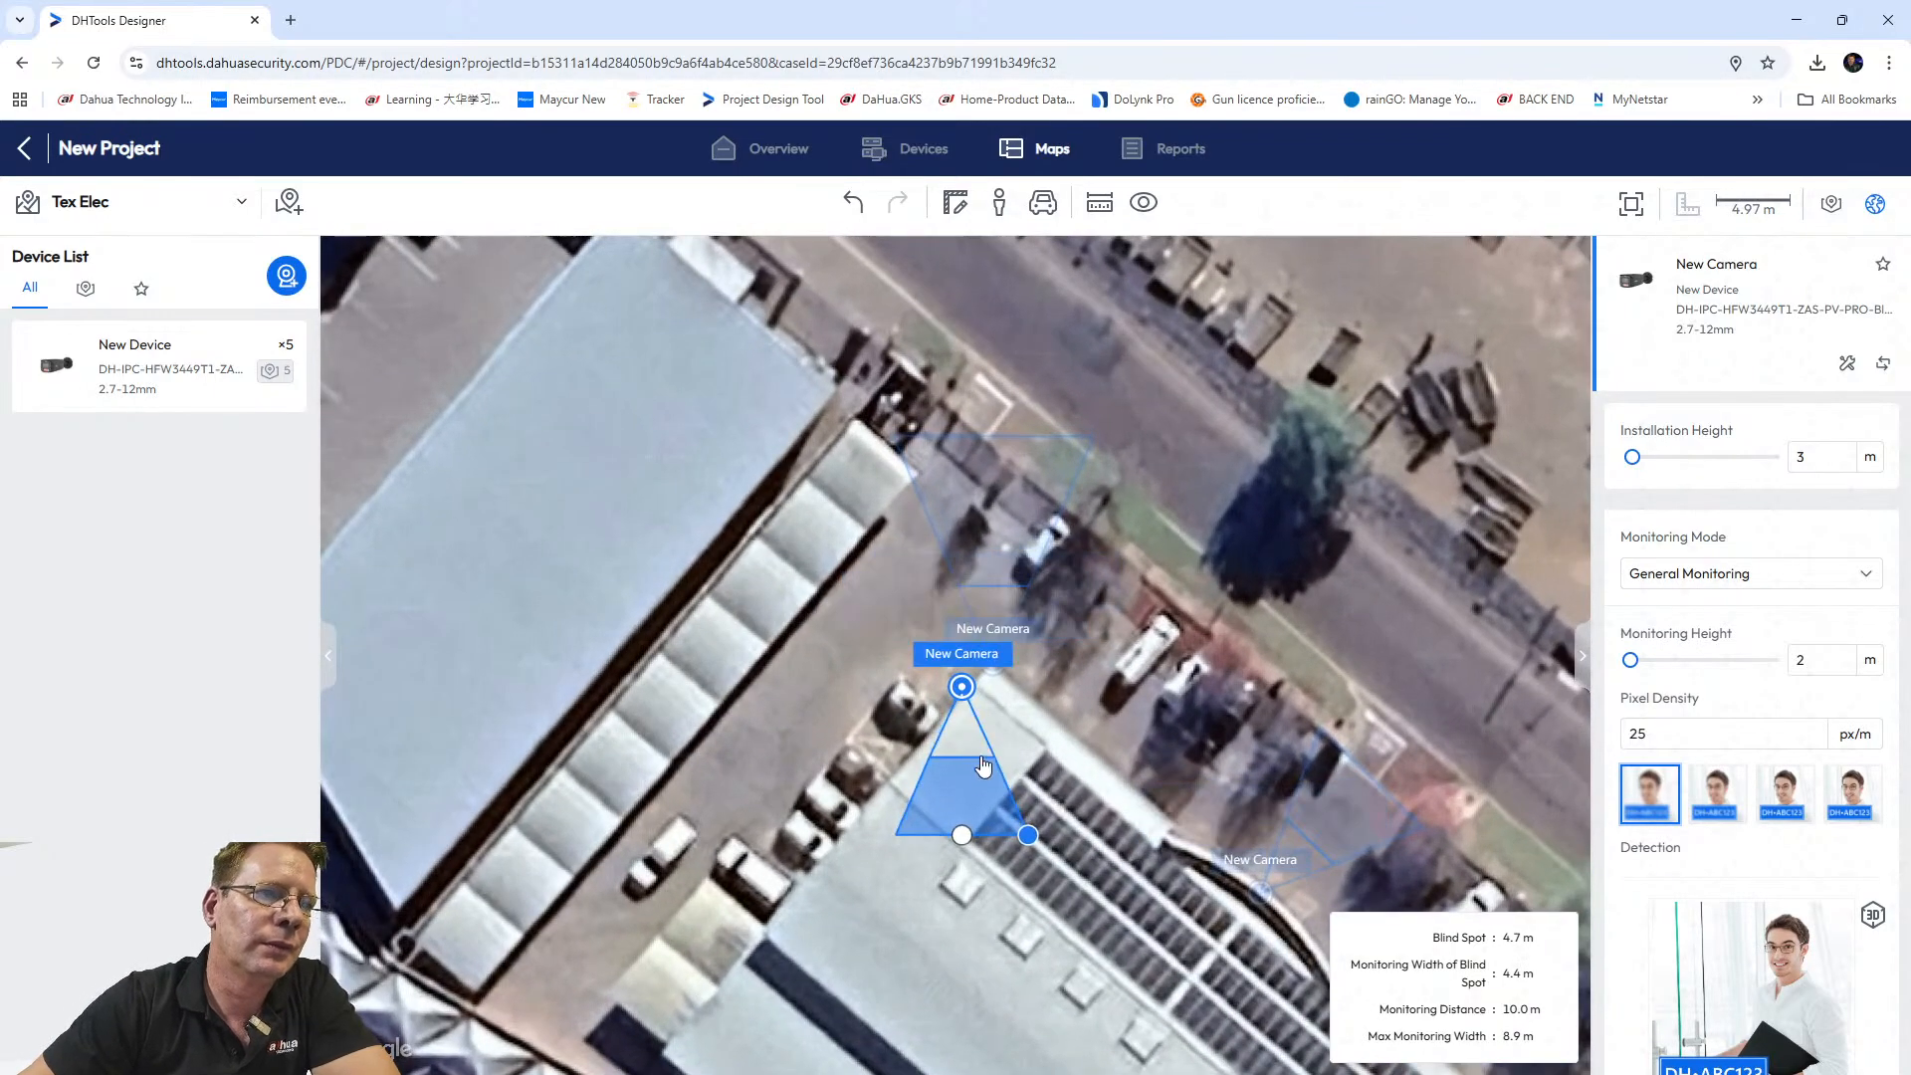
{"action": "left_click_drag", "start_coordinate": [985, 679], "coordinate": [979, 680]}
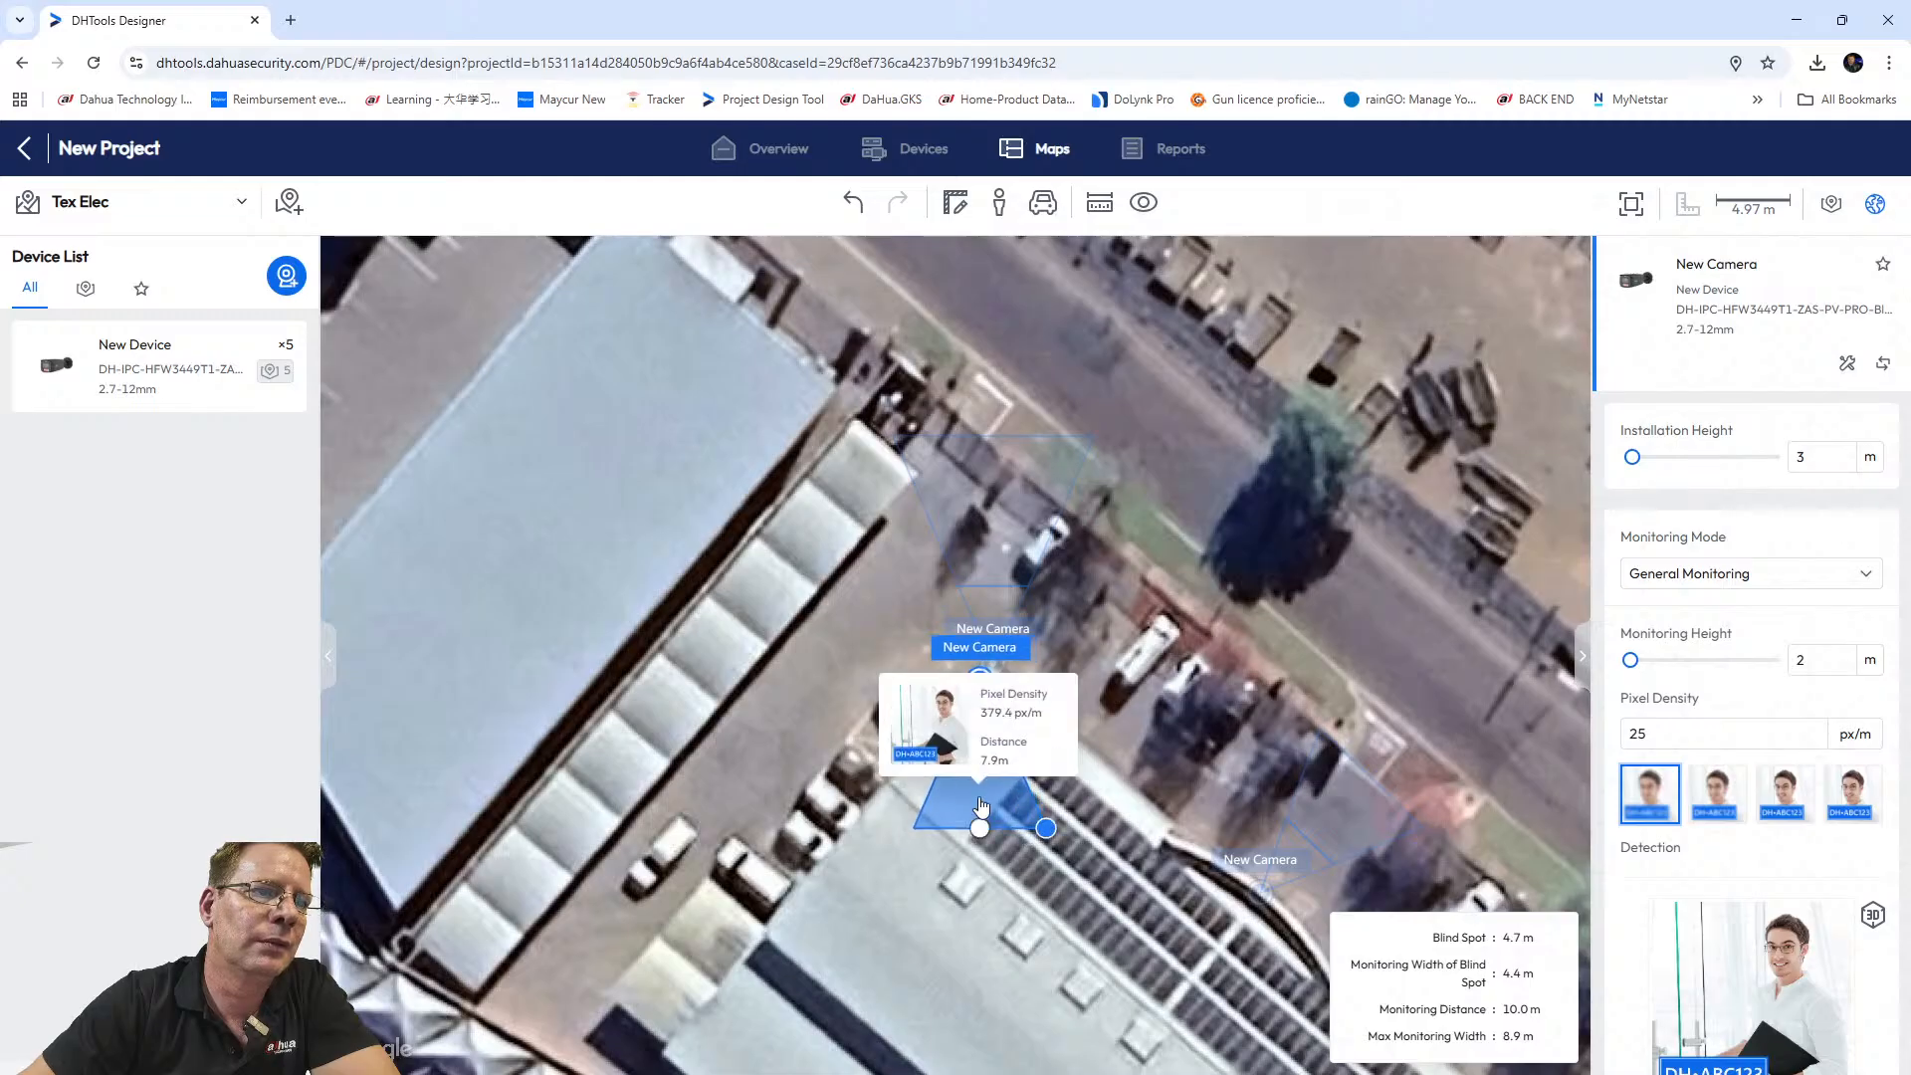
{"action": "left_click_drag", "start_coordinate": [977, 830], "coordinate": [1180, 623]}
{"action": "scroll", "coordinate": [1286, 720], "scroll_direction": "down", "scroll_amount": 3}
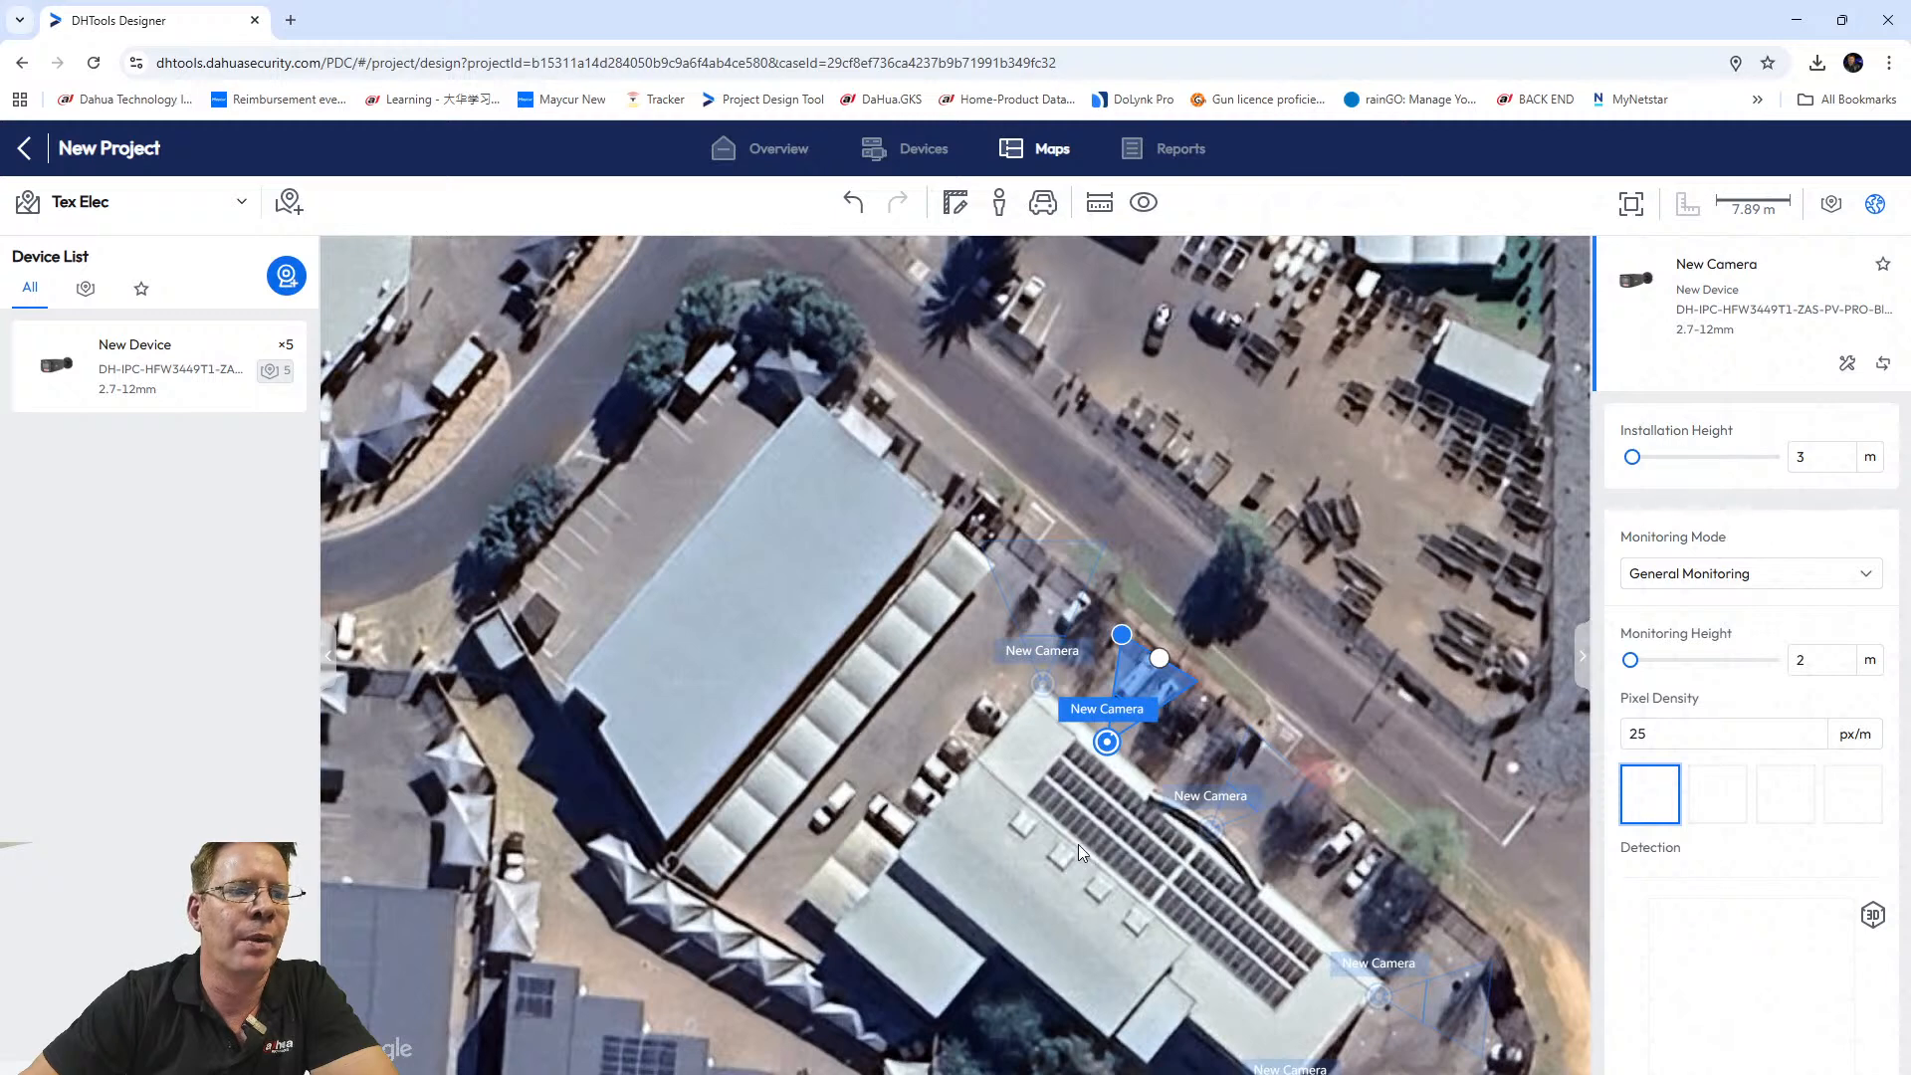
{"action": "scroll", "coordinate": [1036, 839], "scroll_direction": "down", "scroll_amount": 1}
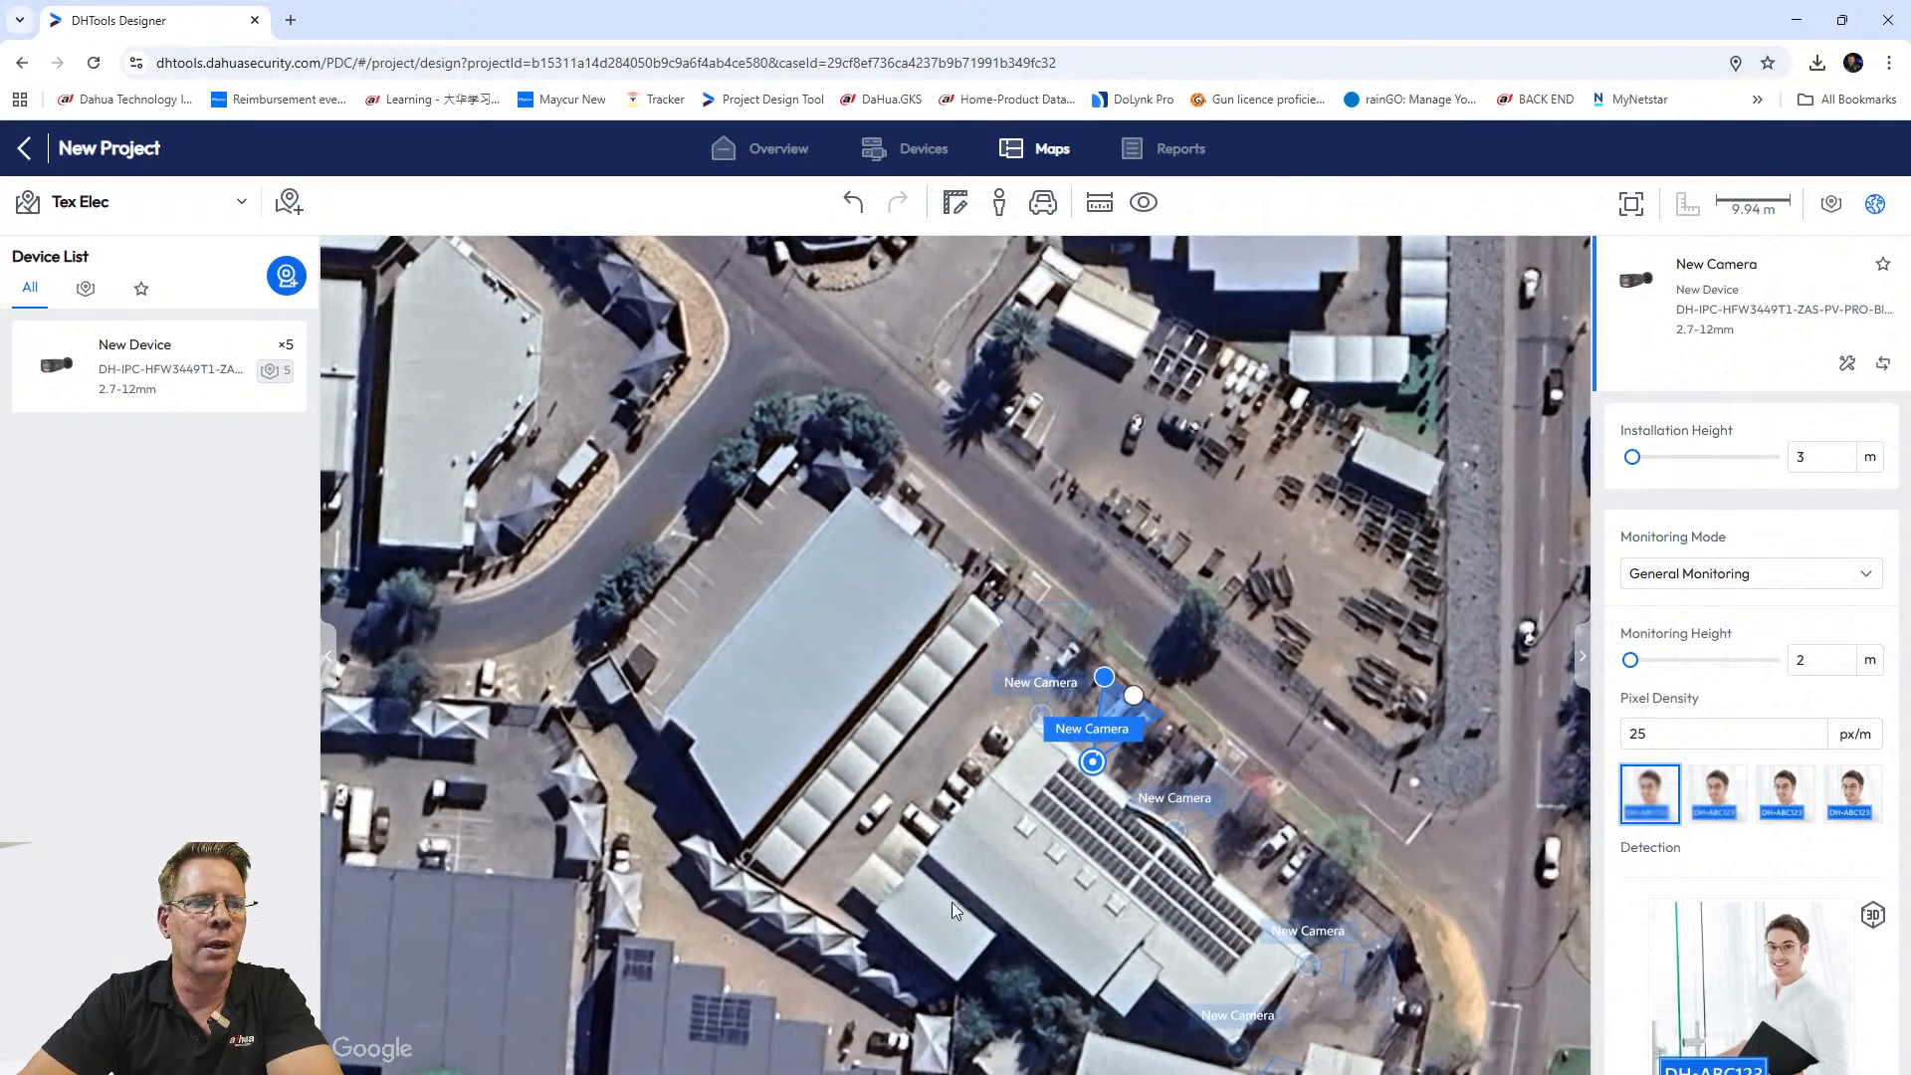
Extend the building-corner camera's coverage to 13.0 m.
{"action": "left_click_drag", "start_coordinate": [1006, 891], "coordinate": [912, 796]}
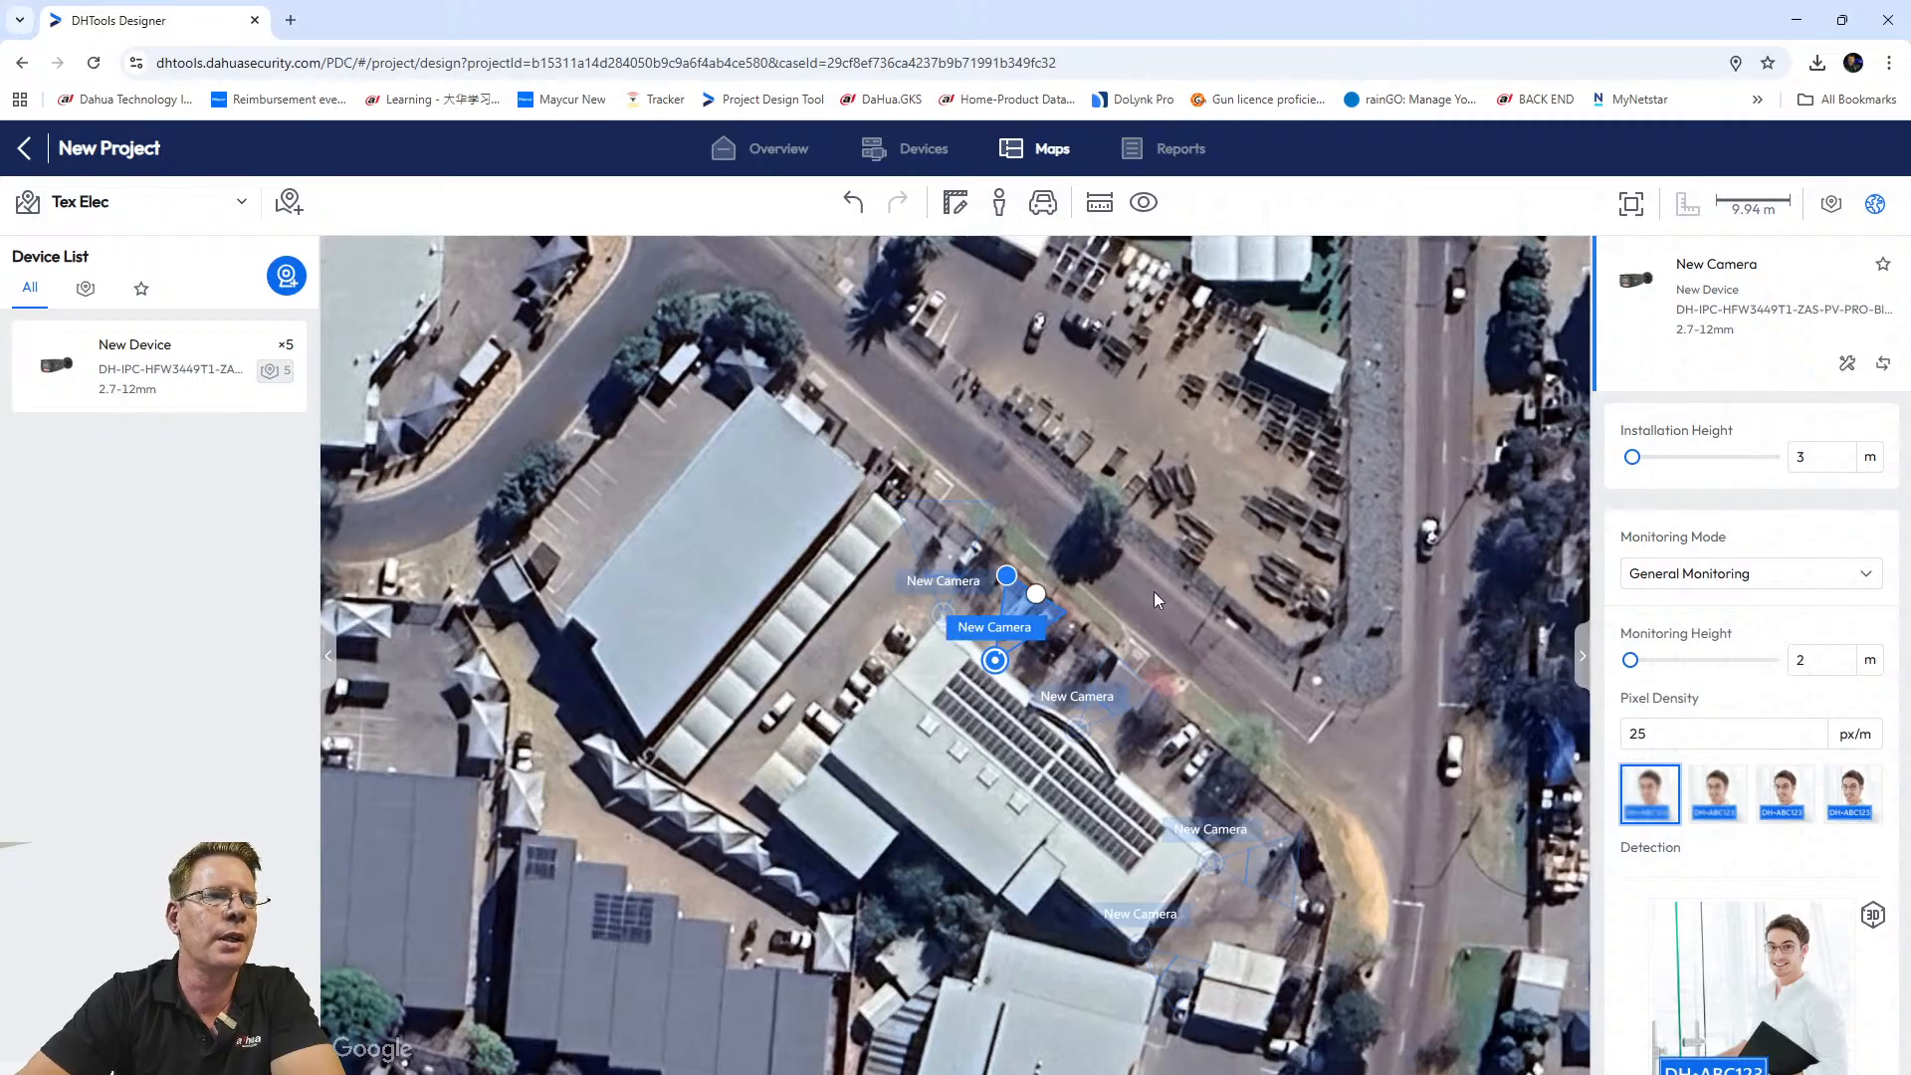
{"action": "scroll", "coordinate": [1075, 597], "scroll_direction": "up", "scroll_amount": 1}
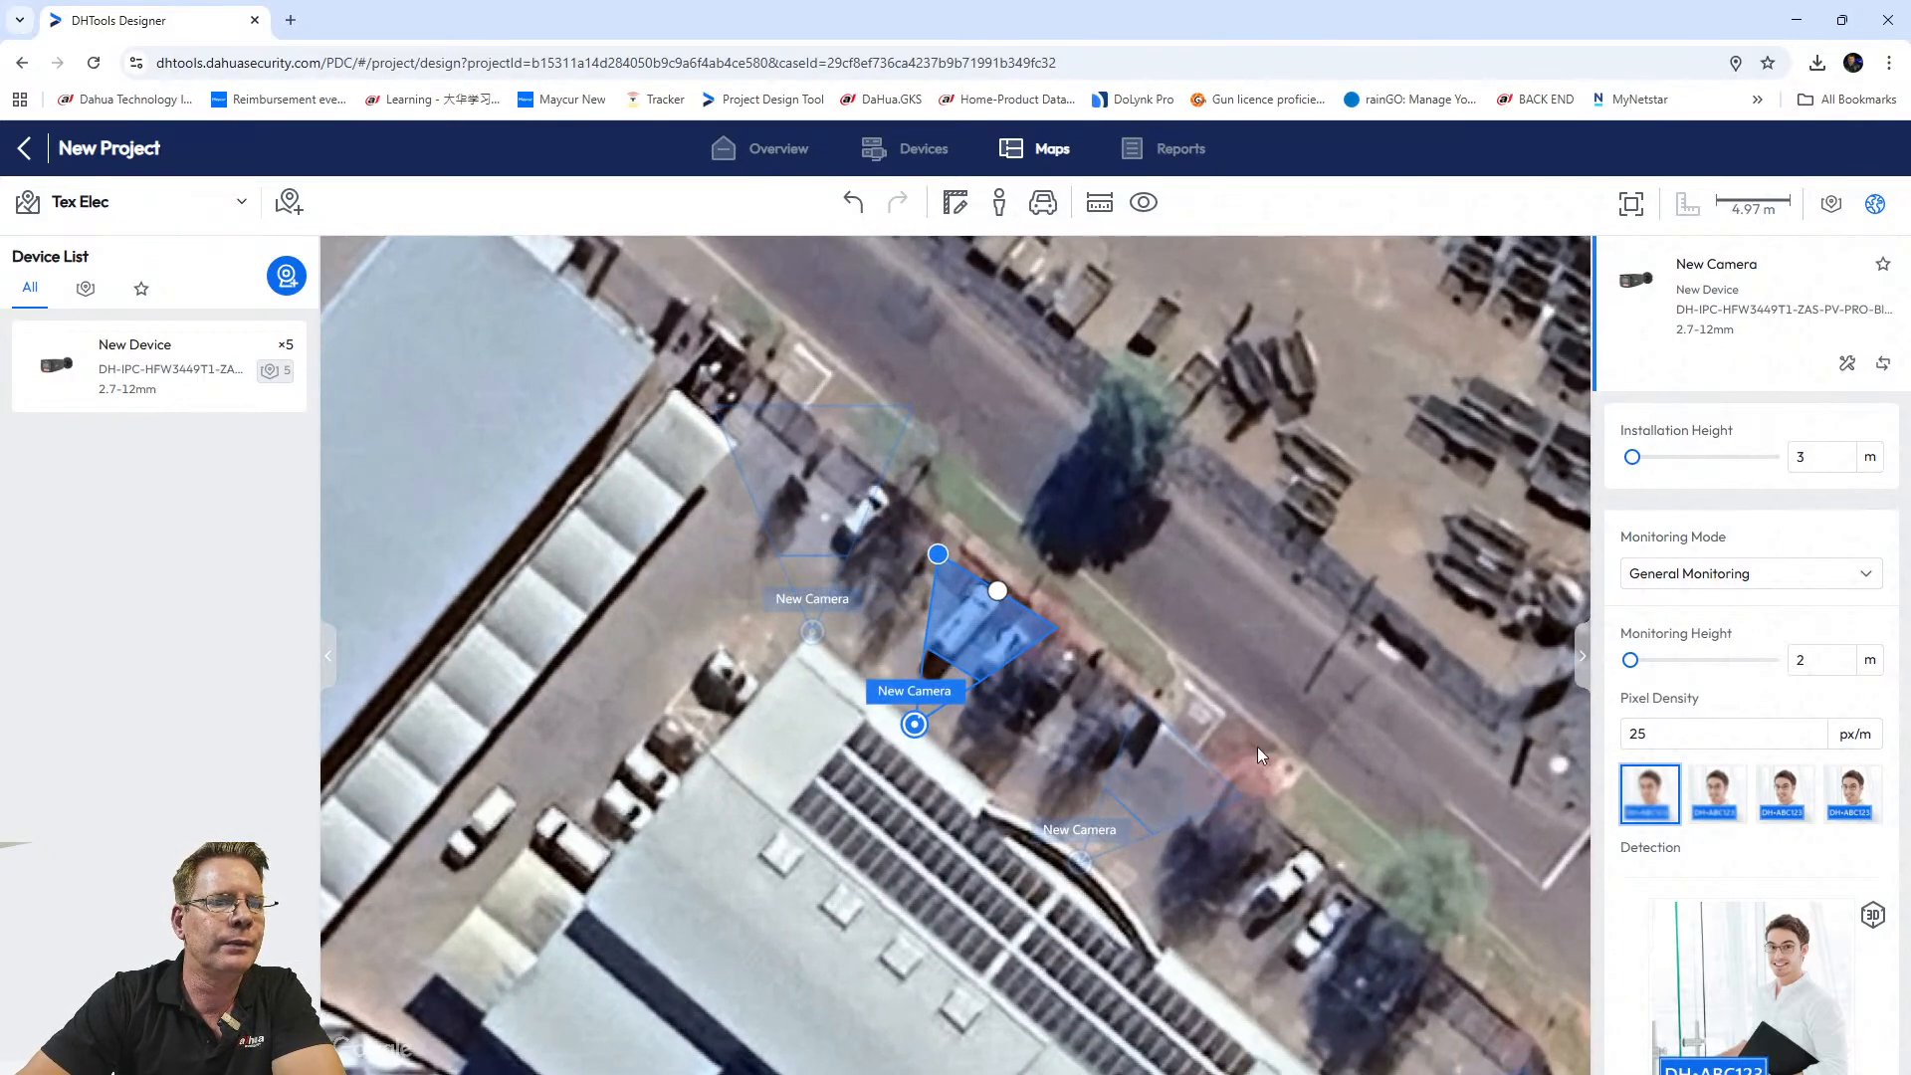
{"action": "left_click_drag", "start_coordinate": [1280, 651], "coordinate": [1043, 446]}
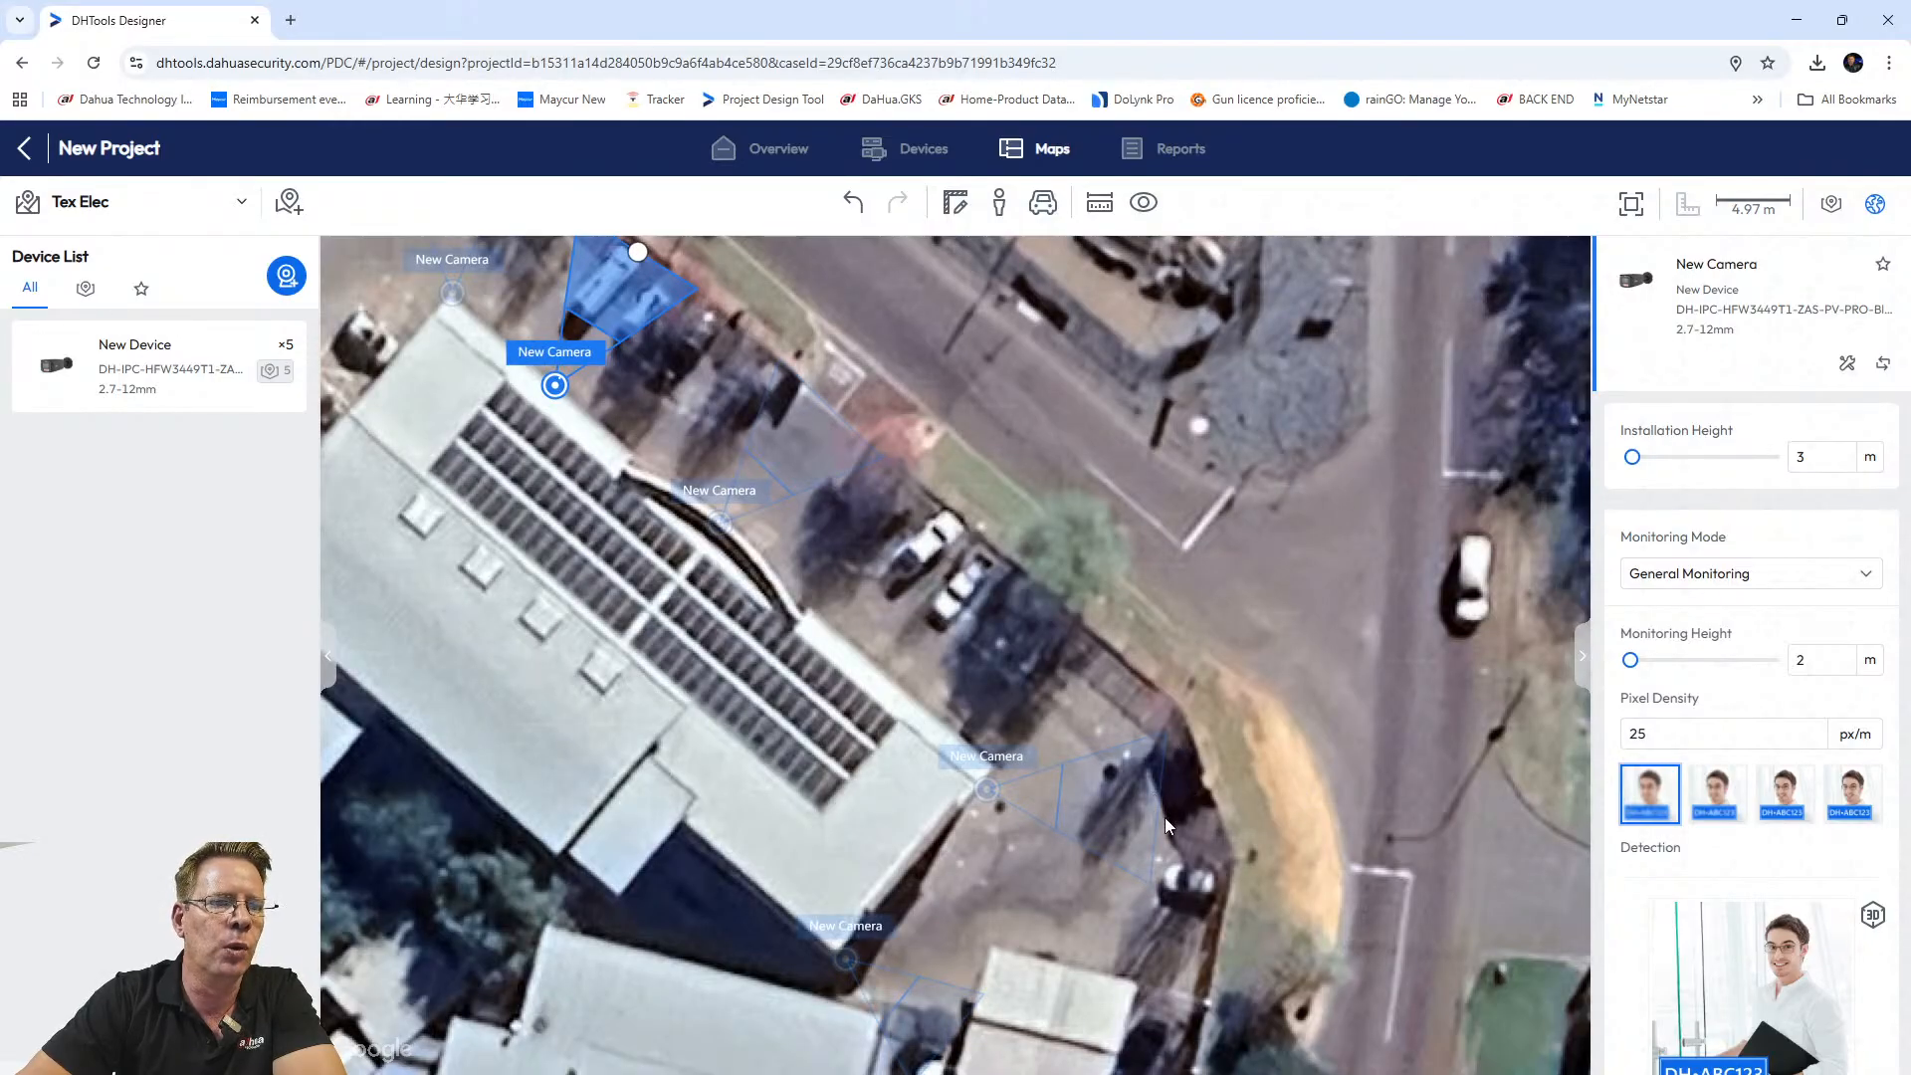
{"action": "left_click", "coordinate": [1144, 801]}
{"action": "left_click_drag", "start_coordinate": [1157, 809], "coordinate": [1179, 810]}
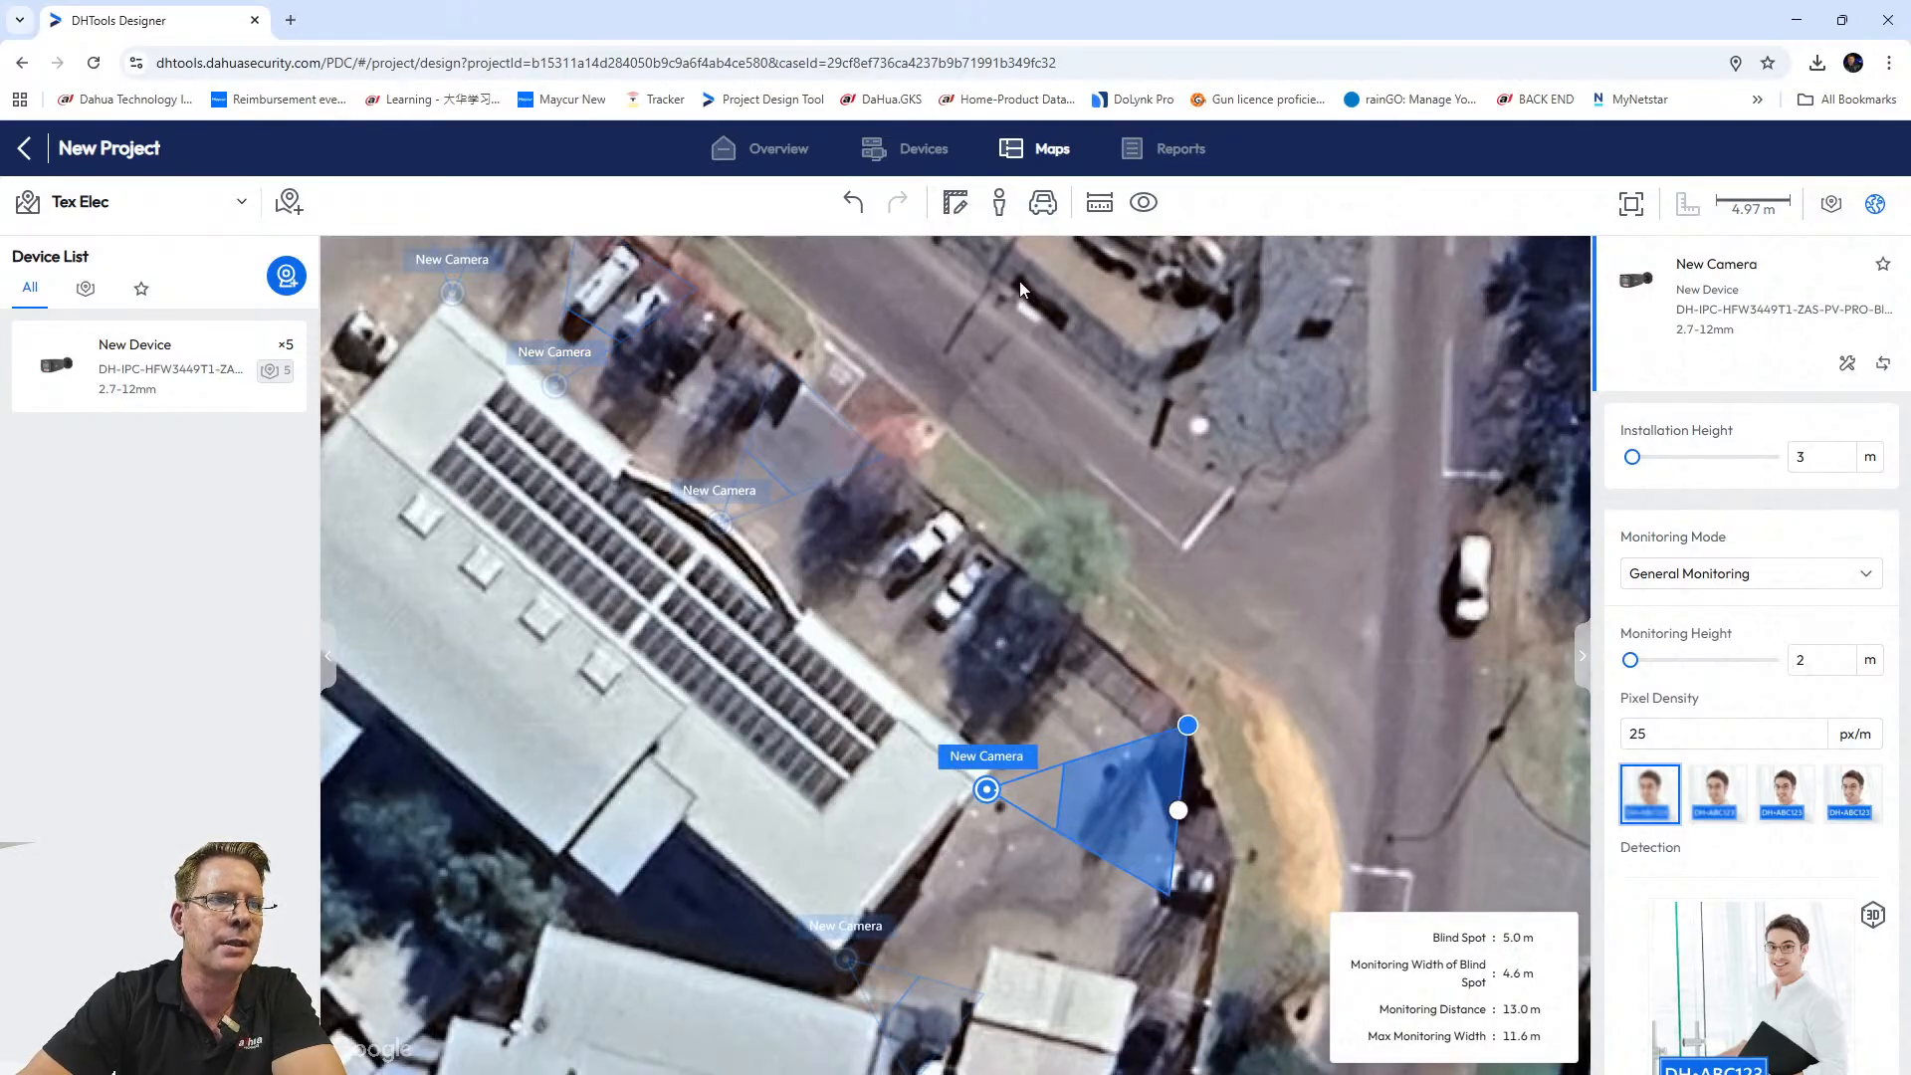
Draw a 3.0 m high wall down the driveway edge from the cone's outer corner.
{"action": "left_click", "coordinate": [957, 207]}
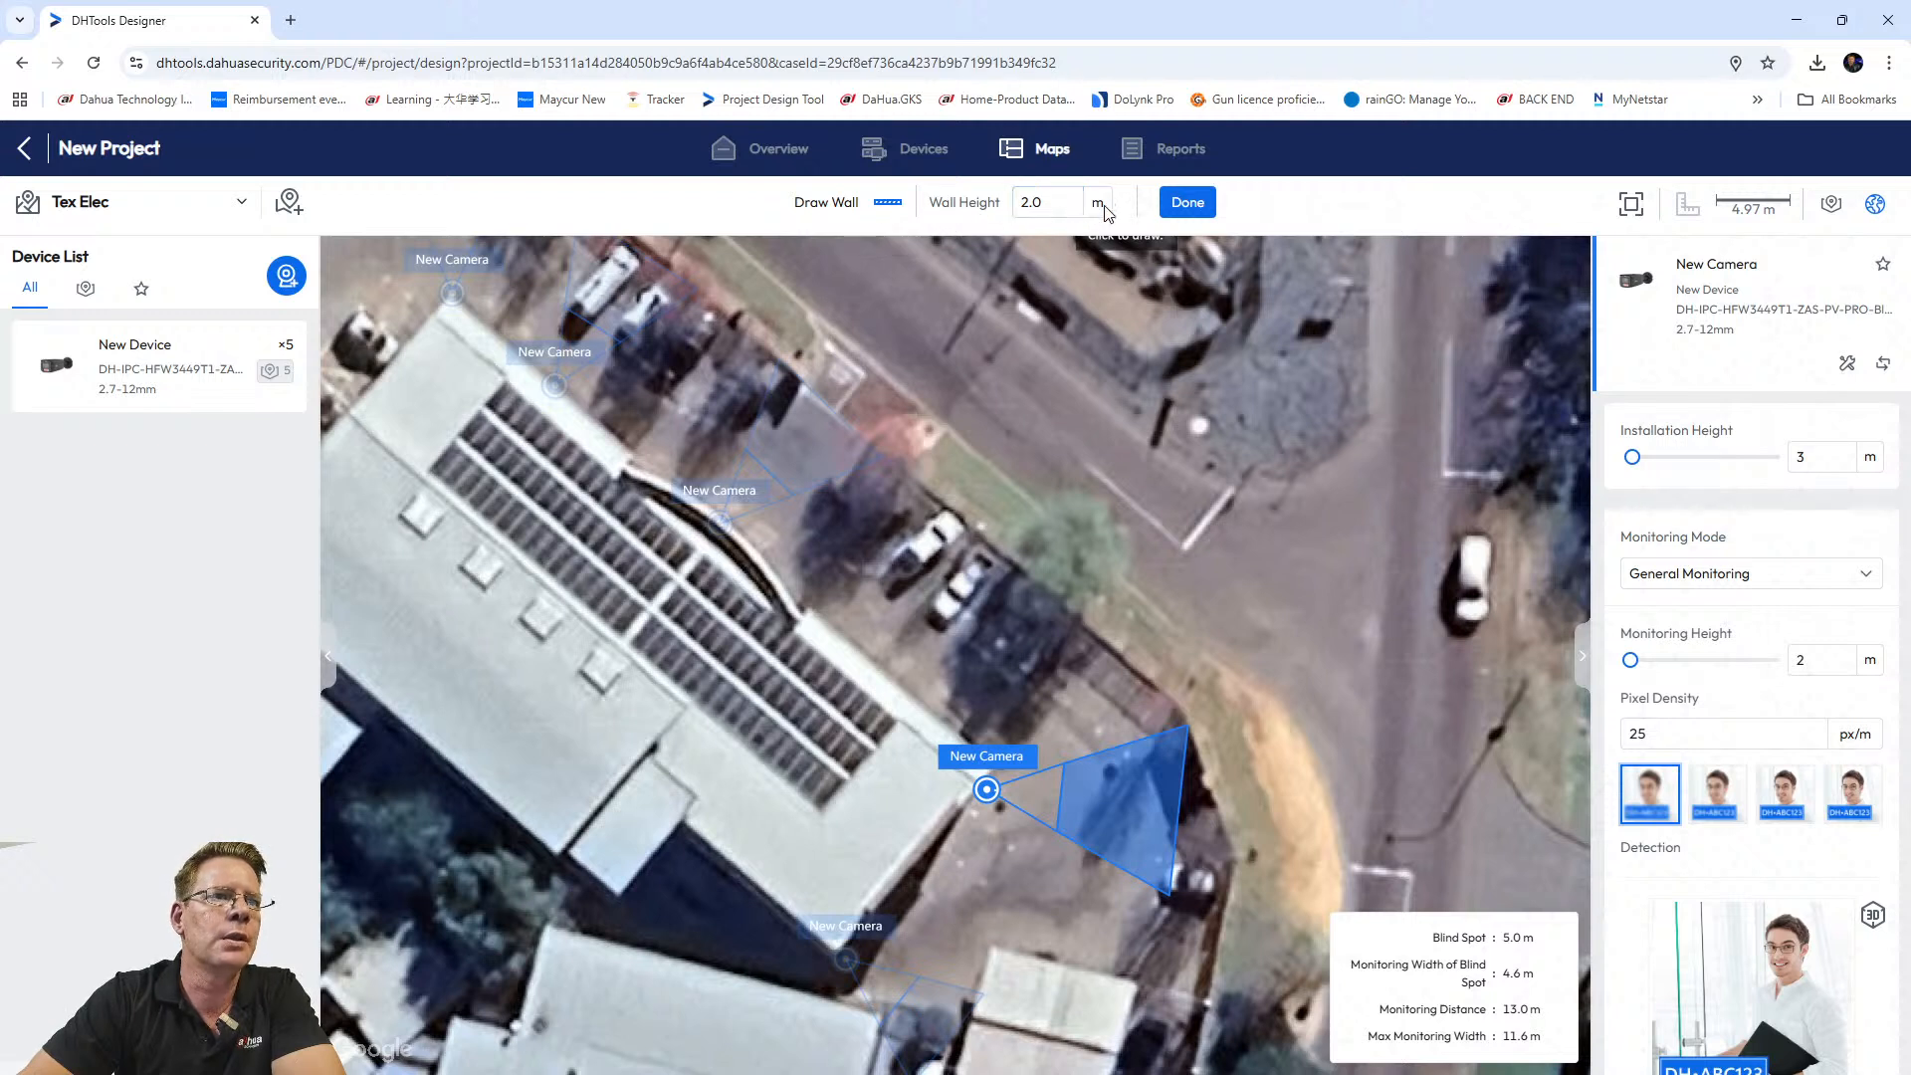
{"action": "left_click", "coordinate": [1019, 202]}
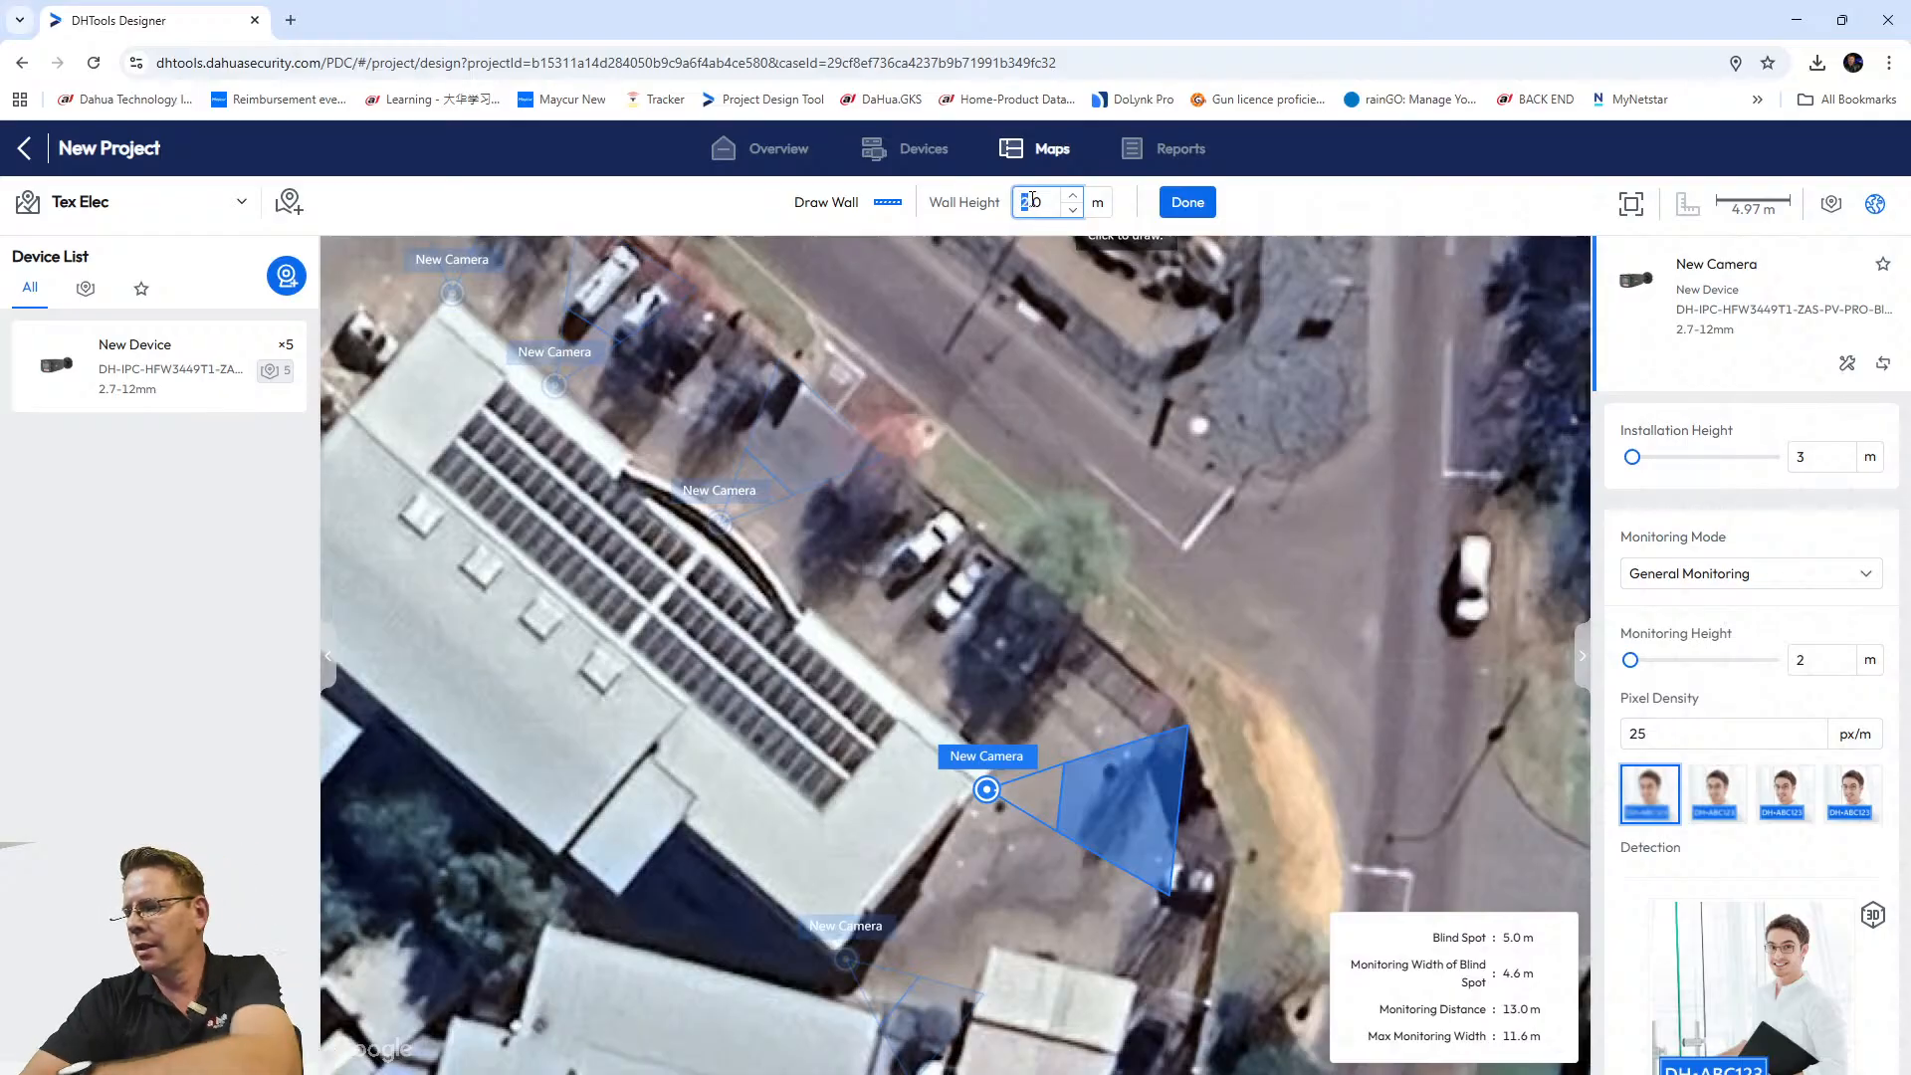
{"action": "left_click", "coordinate": [1038, 298]}
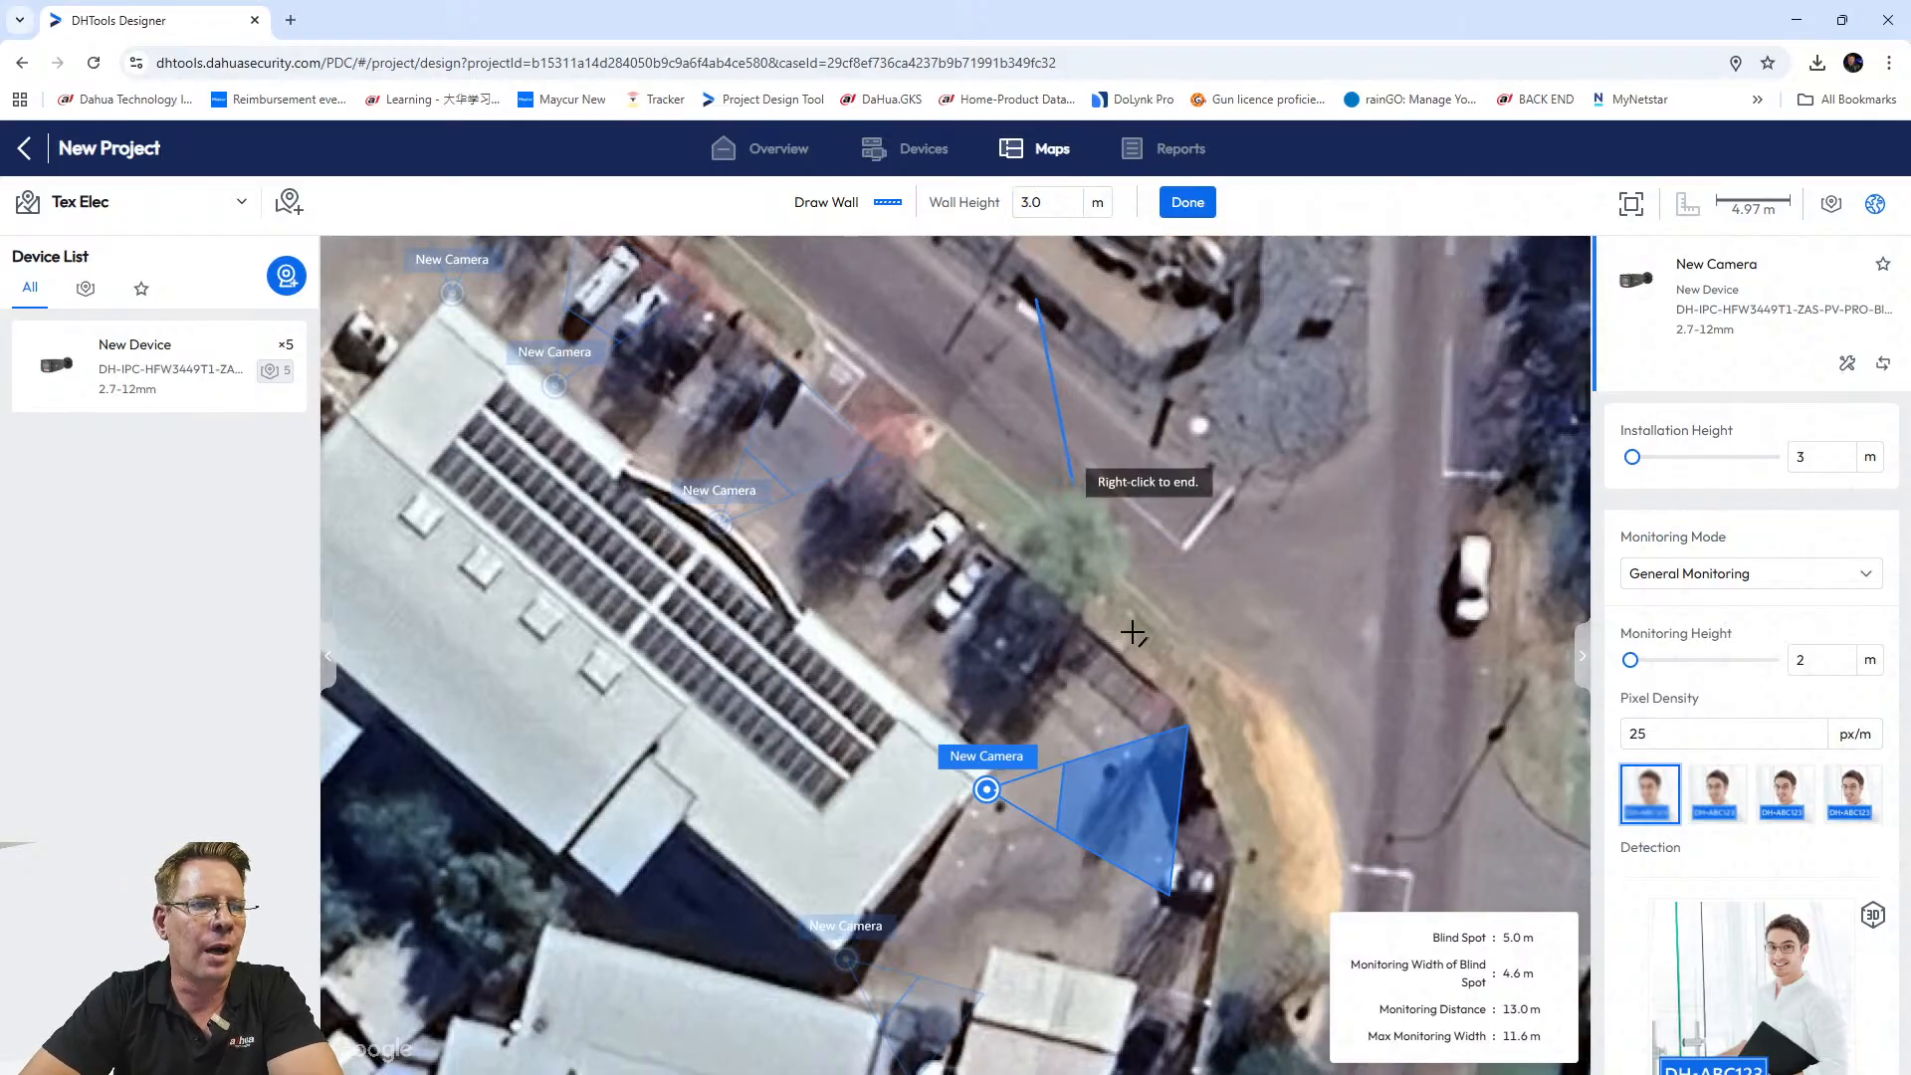
{"action": "right_click", "coordinate": [1054, 296]}
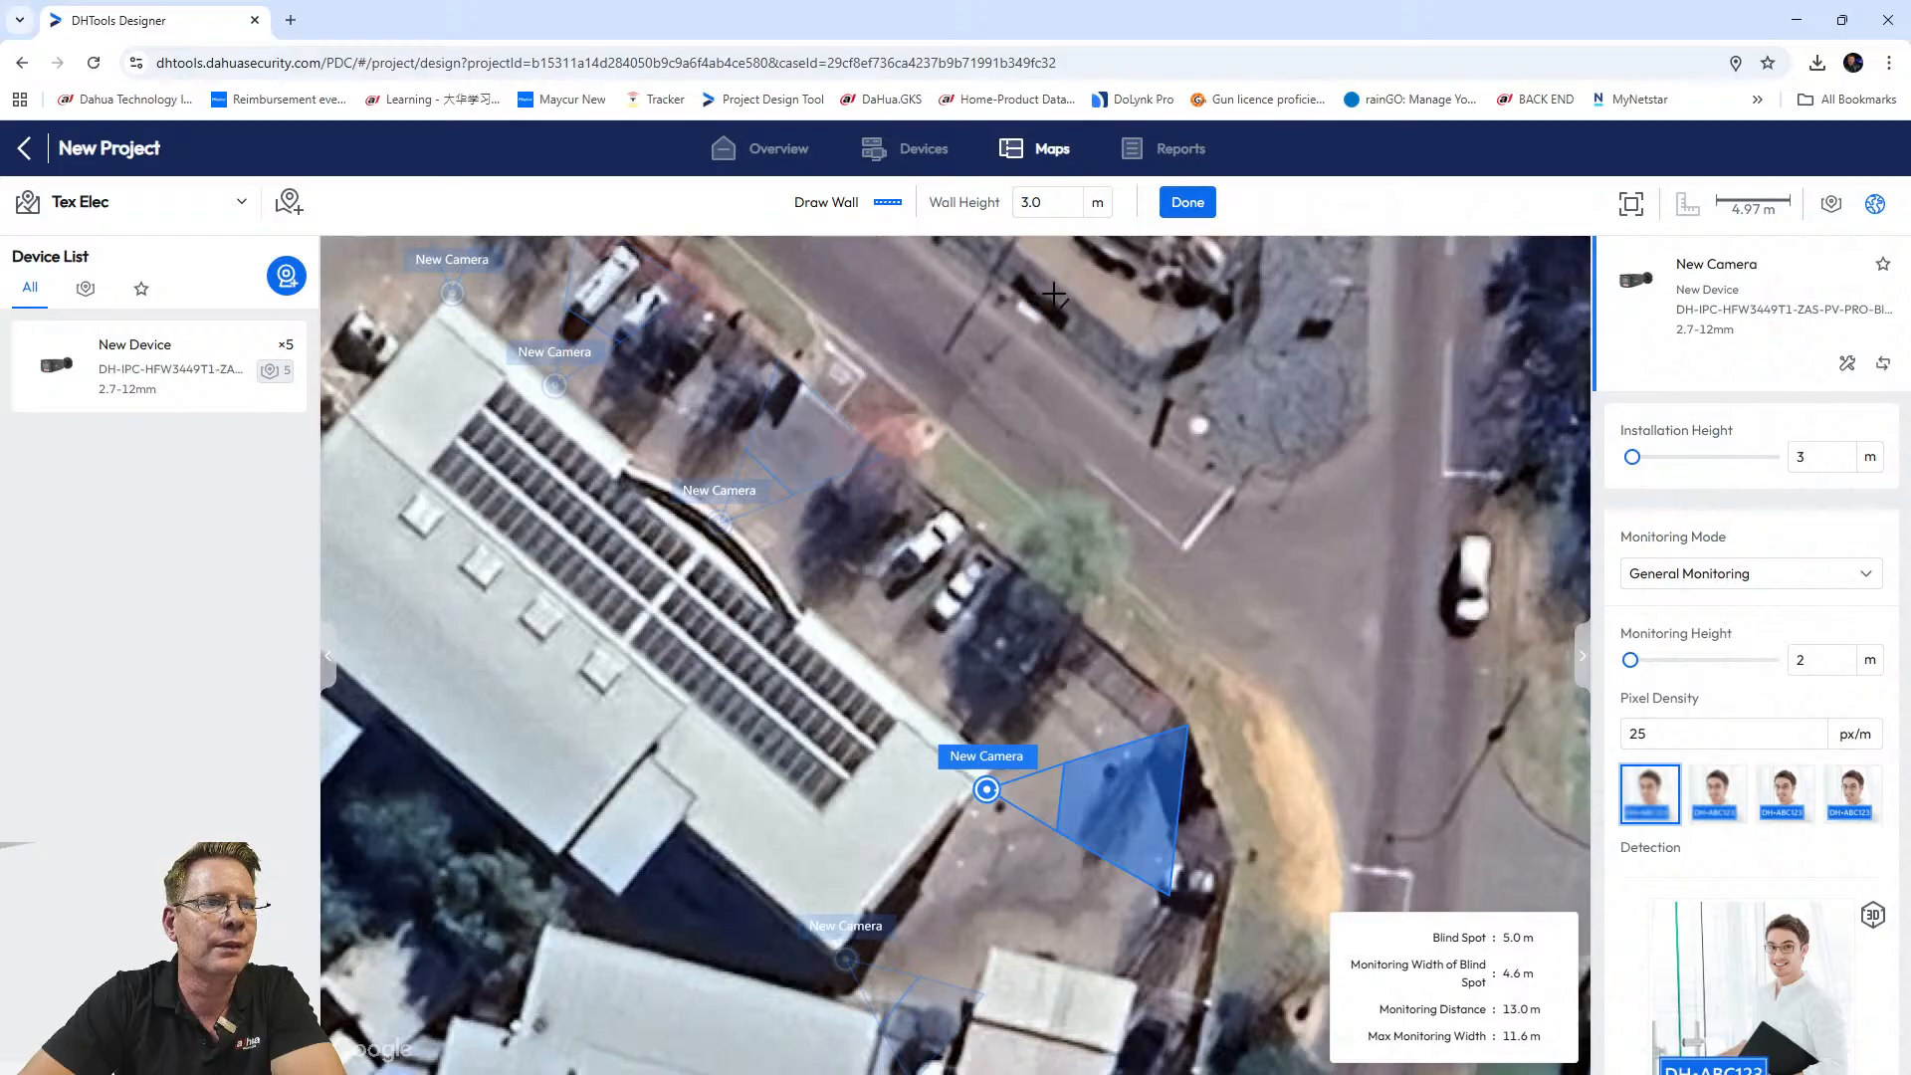
{"action": "left_click", "coordinate": [1179, 710]}
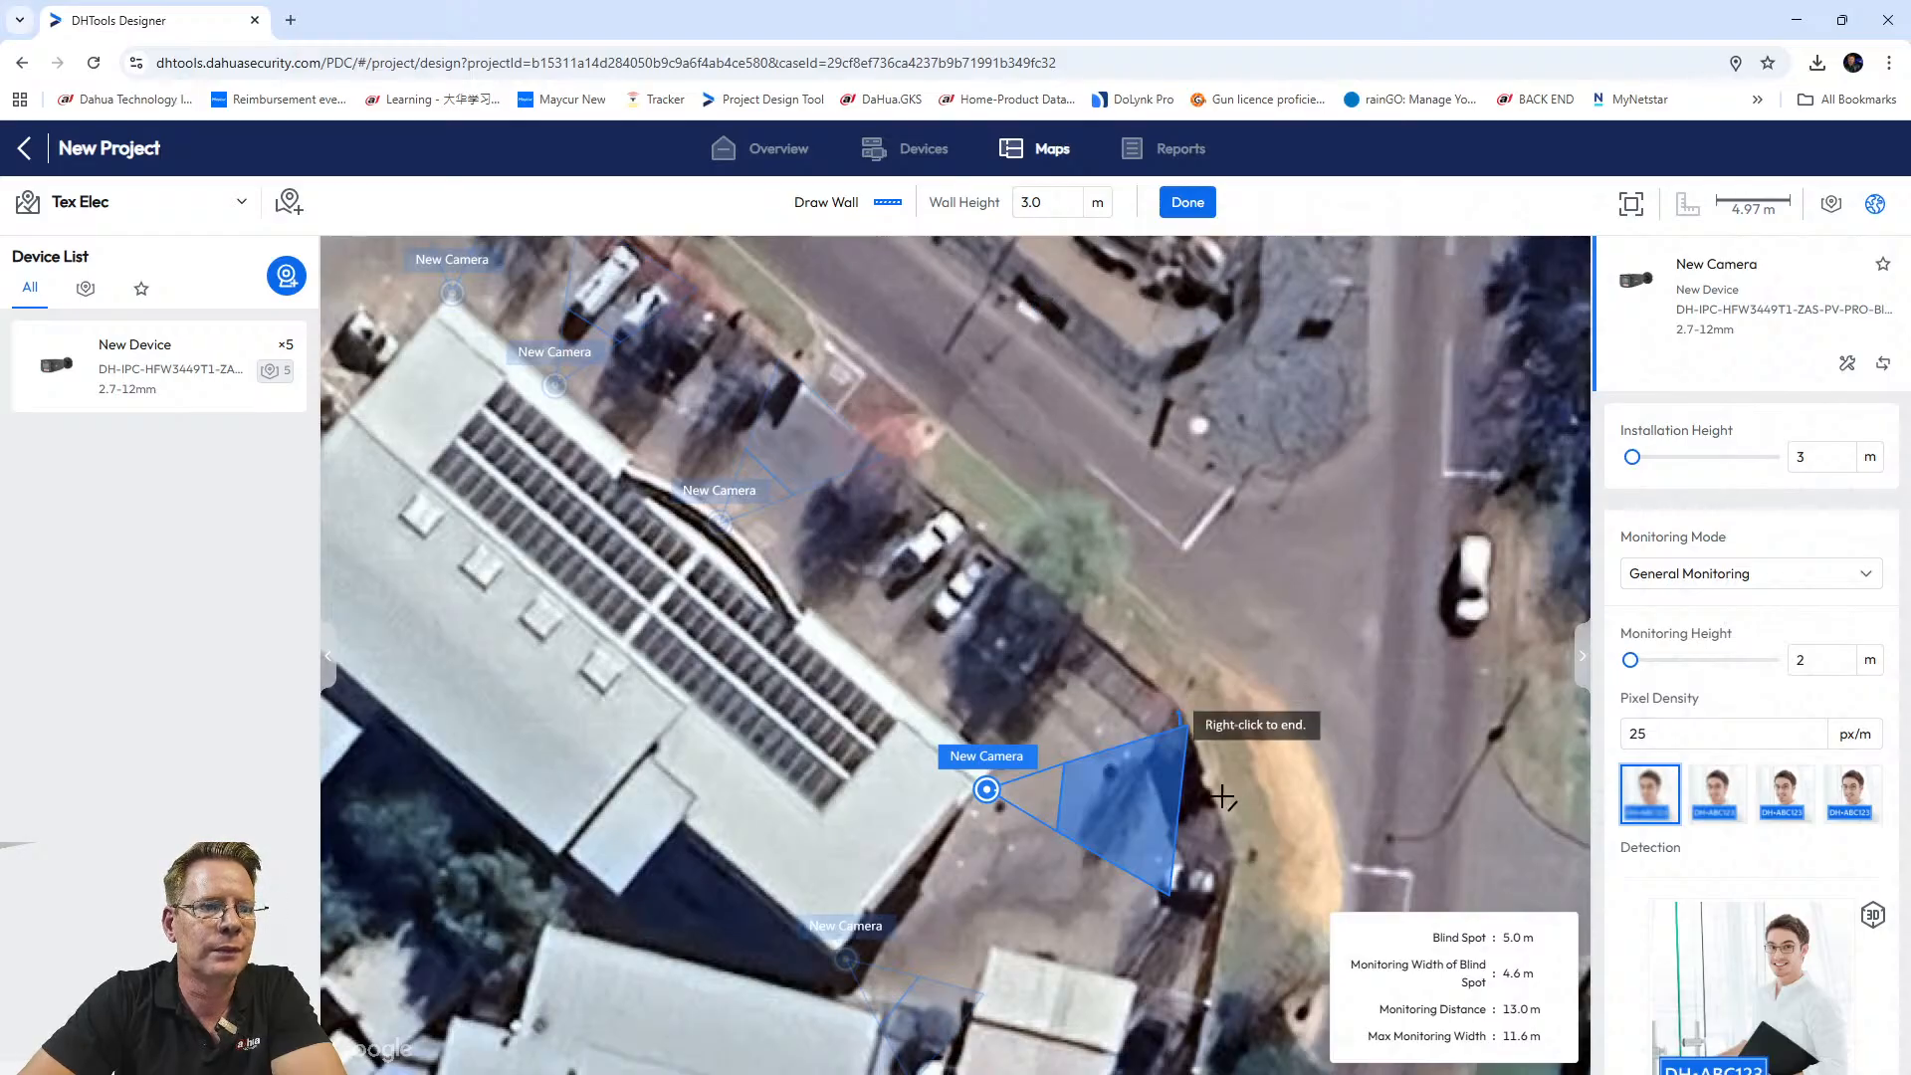
{"action": "left_click", "coordinate": [1236, 868]}
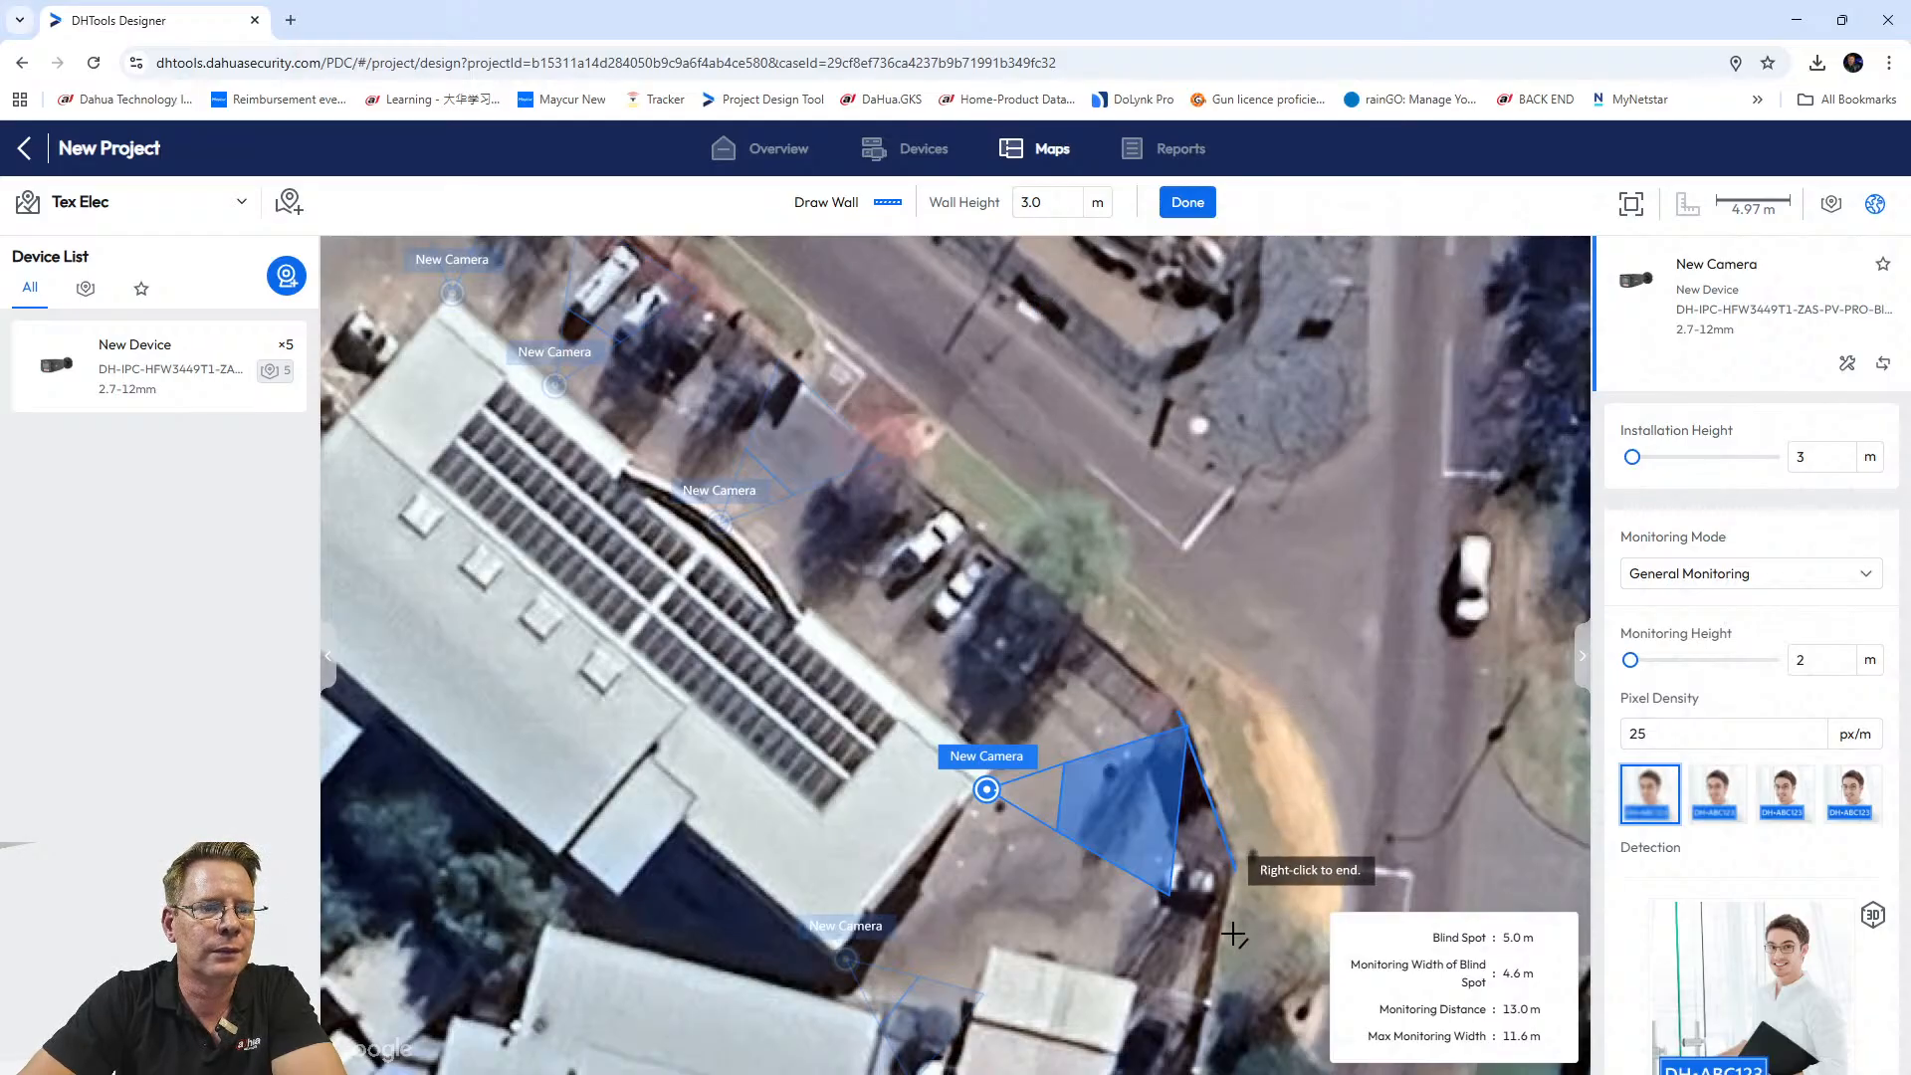
{"action": "right_click", "coordinate": [1201, 1005]}
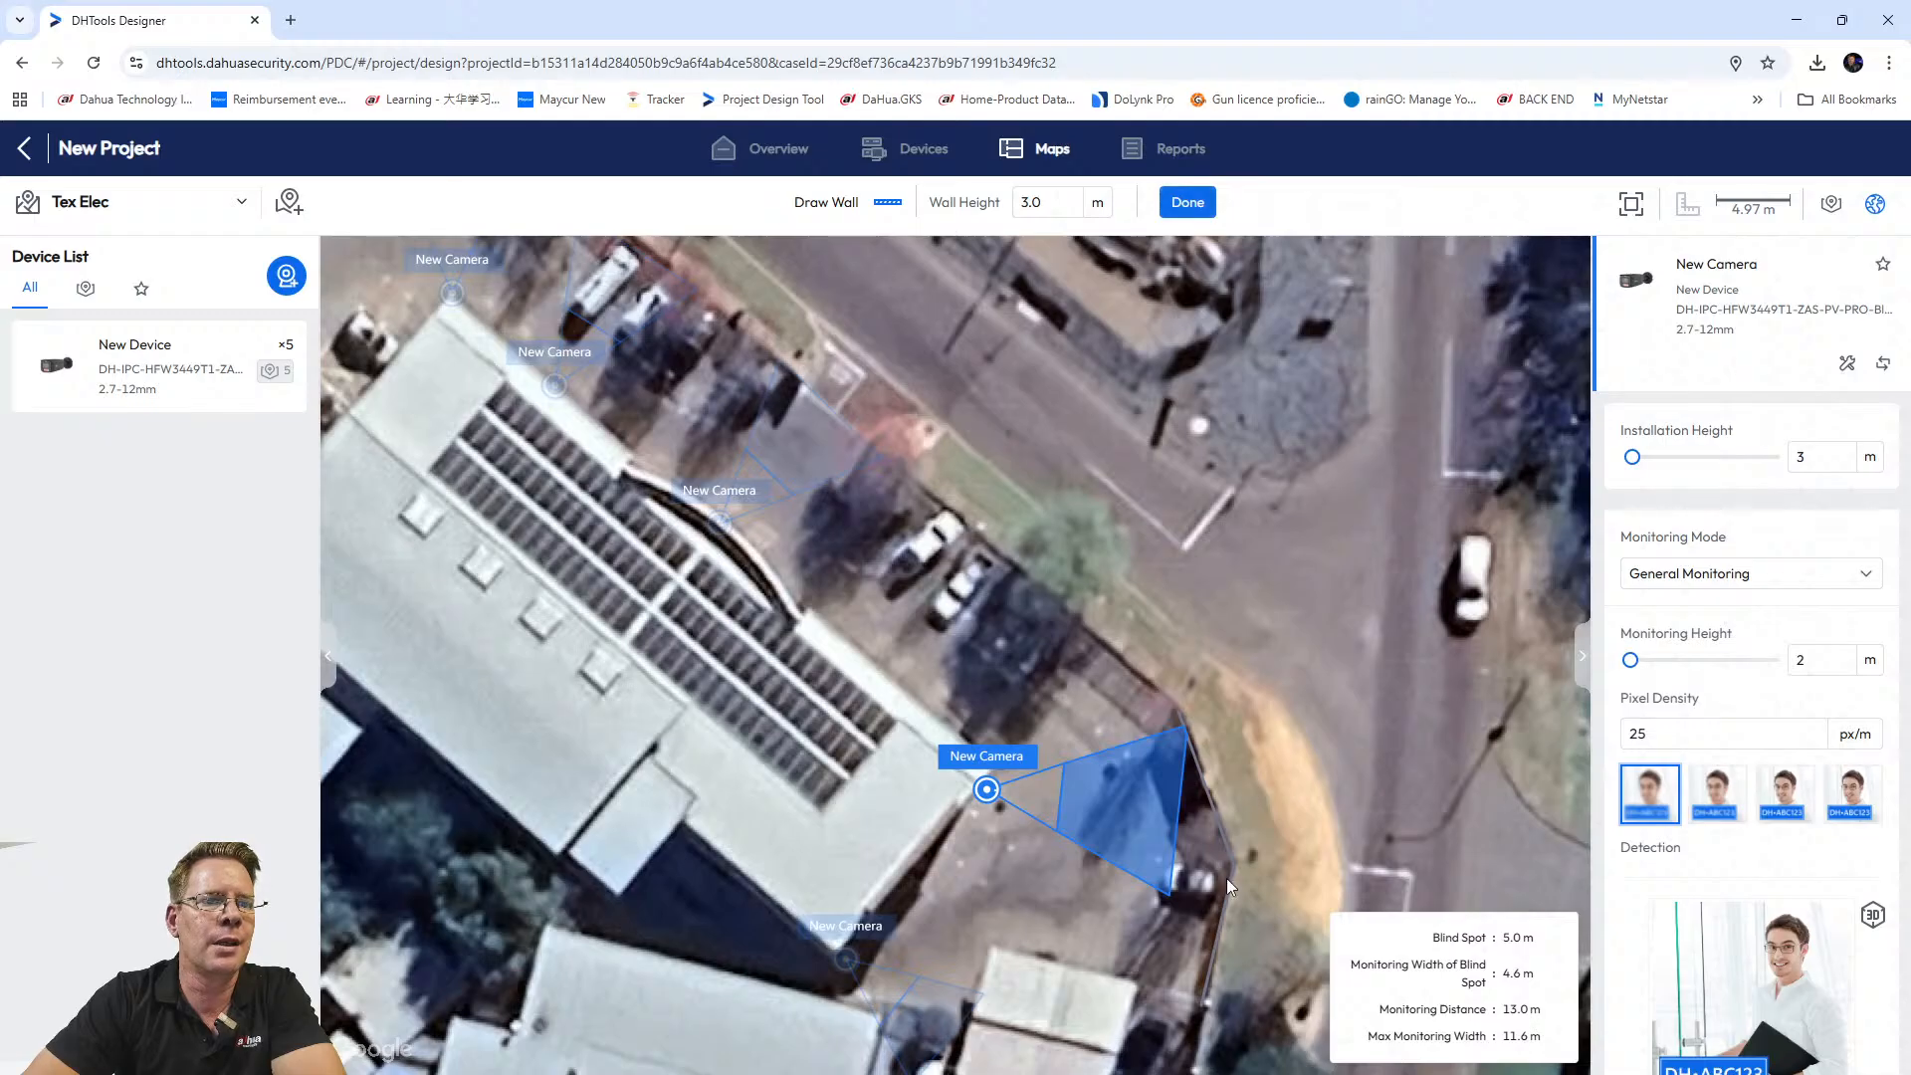
Extend the corner camera's coverage to 21.0 m.
{"action": "right_click", "coordinate": [1202, 862]}
{"action": "left_click_drag", "start_coordinate": [1336, 816], "coordinate": [1298, 548]}
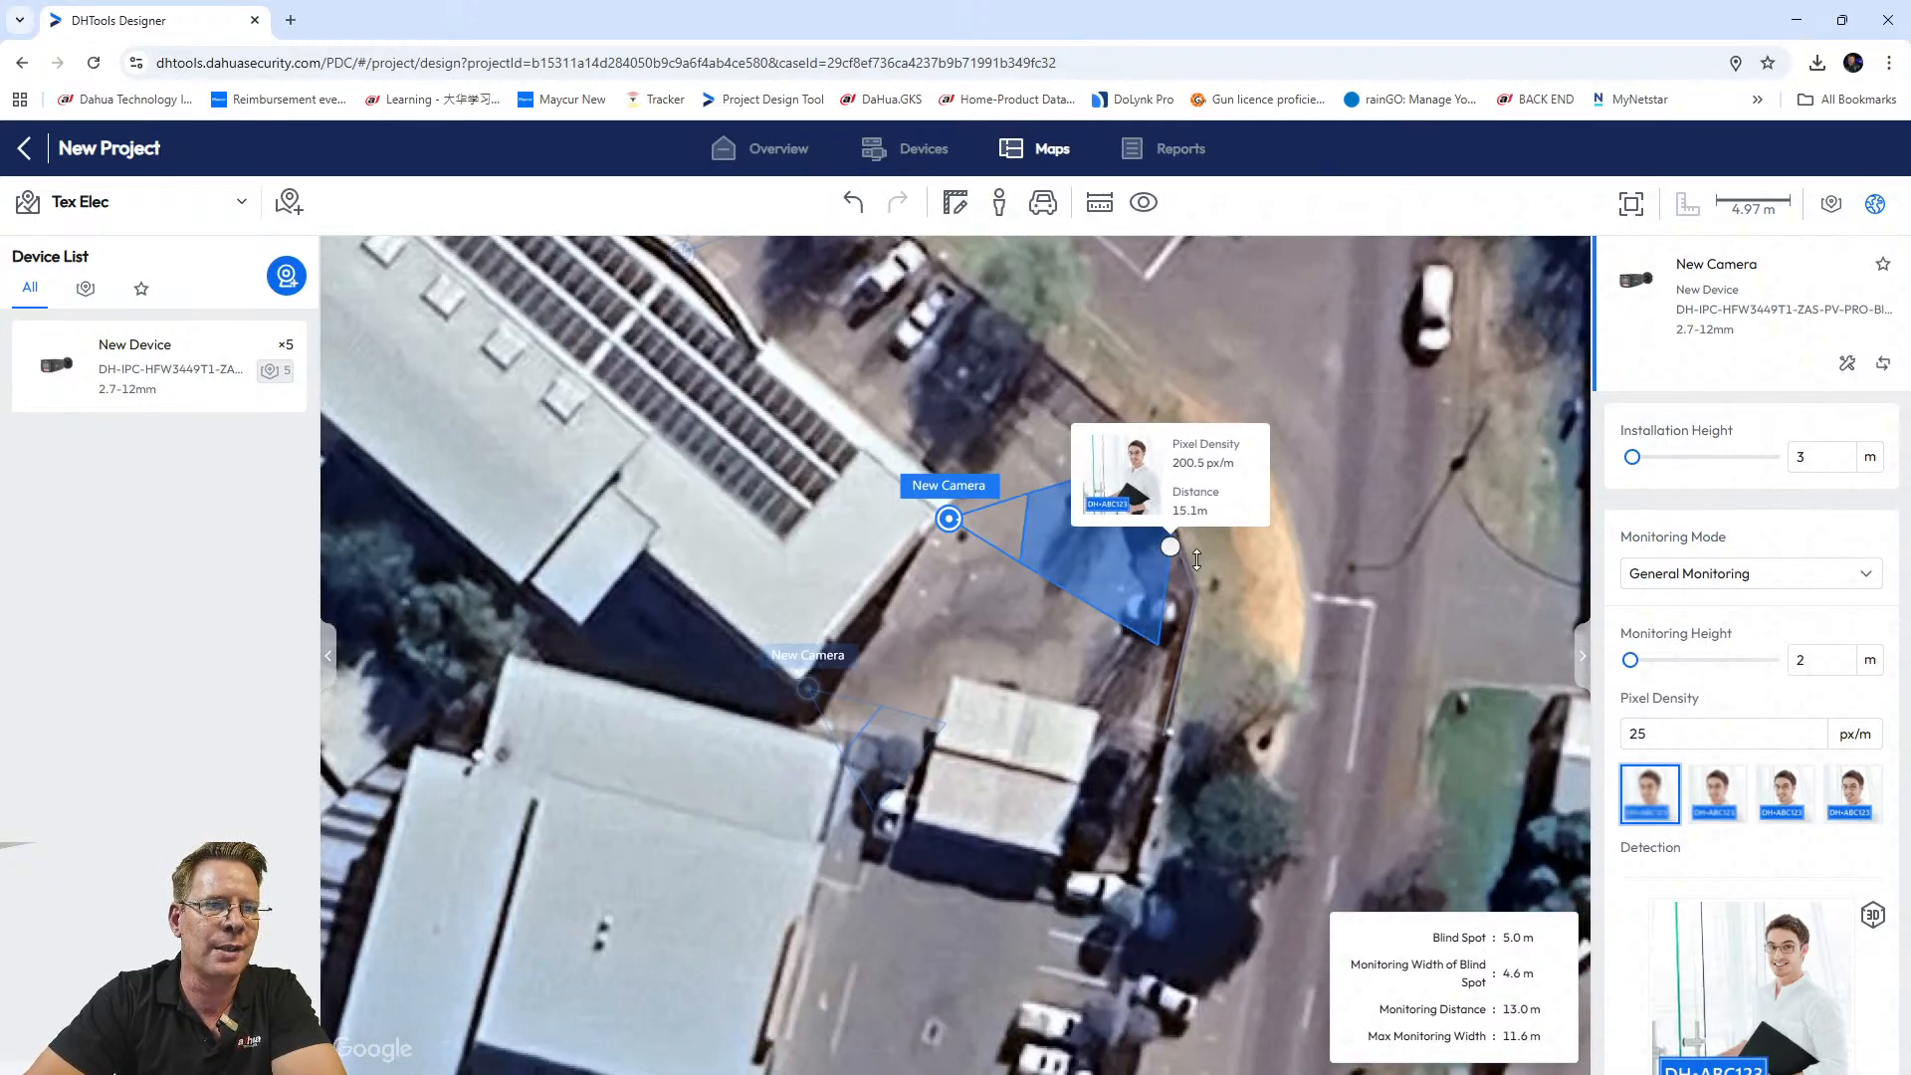
{"action": "left_click_drag", "start_coordinate": [1246, 579], "coordinate": [1254, 582]}
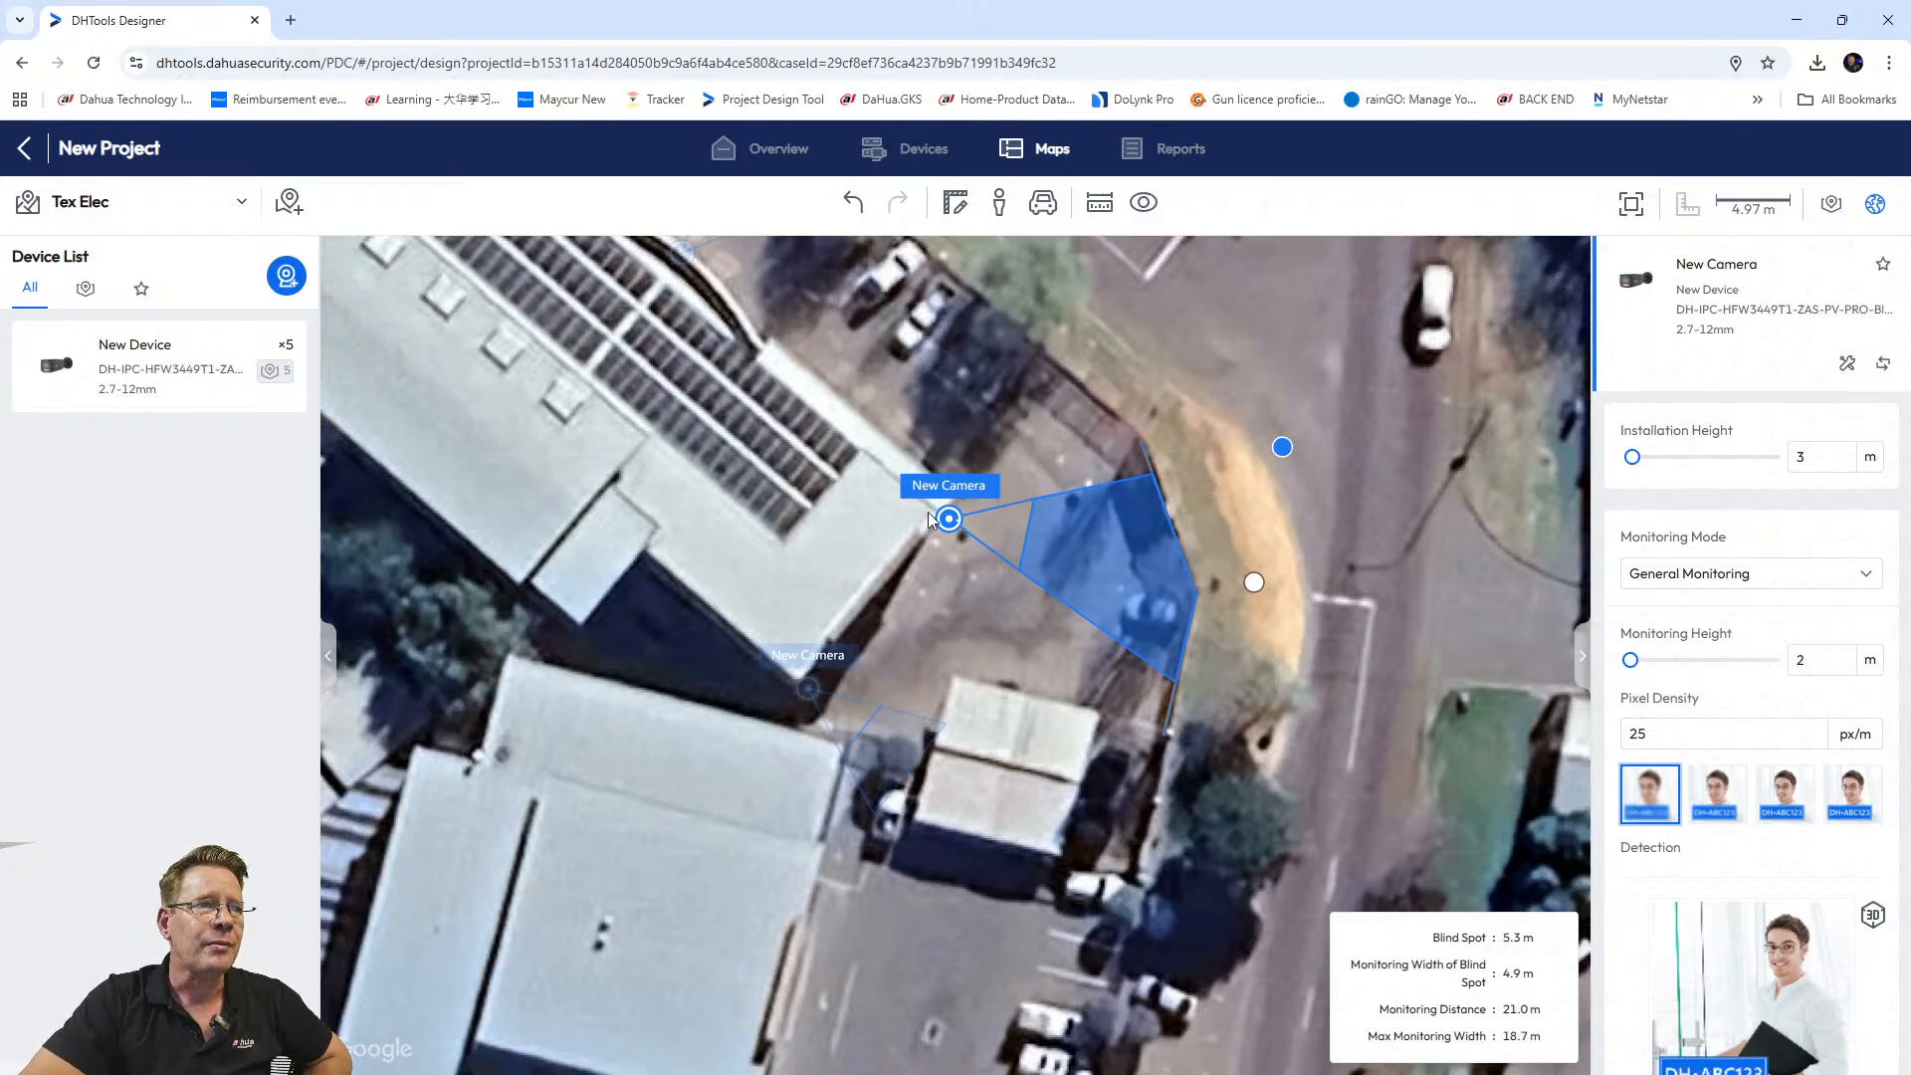
Place vehicle markers inside the street-facing cameras' cones.
{"action": "scroll", "coordinate": [1014, 434], "scroll_direction": "down", "scroll_amount": 5}
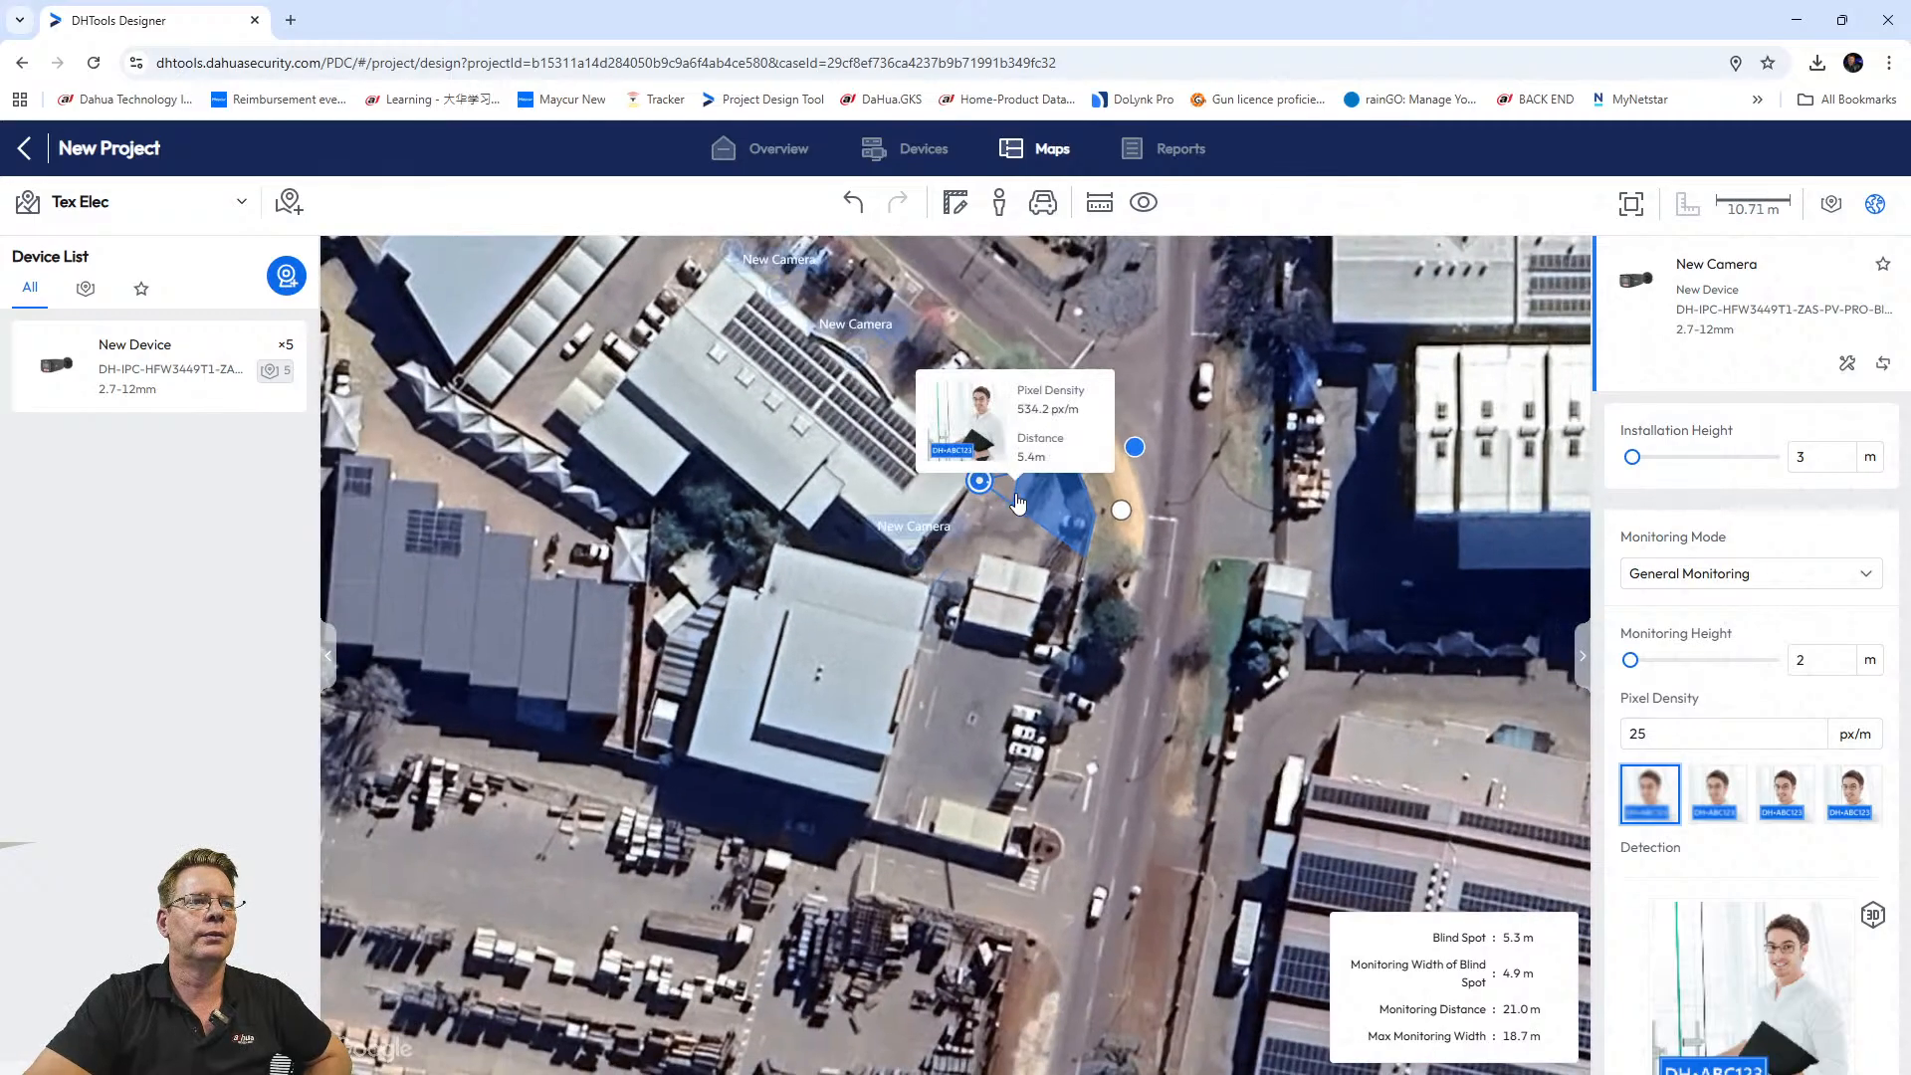
{"action": "scroll", "coordinate": [1025, 509], "scroll_direction": "up", "scroll_amount": 5}
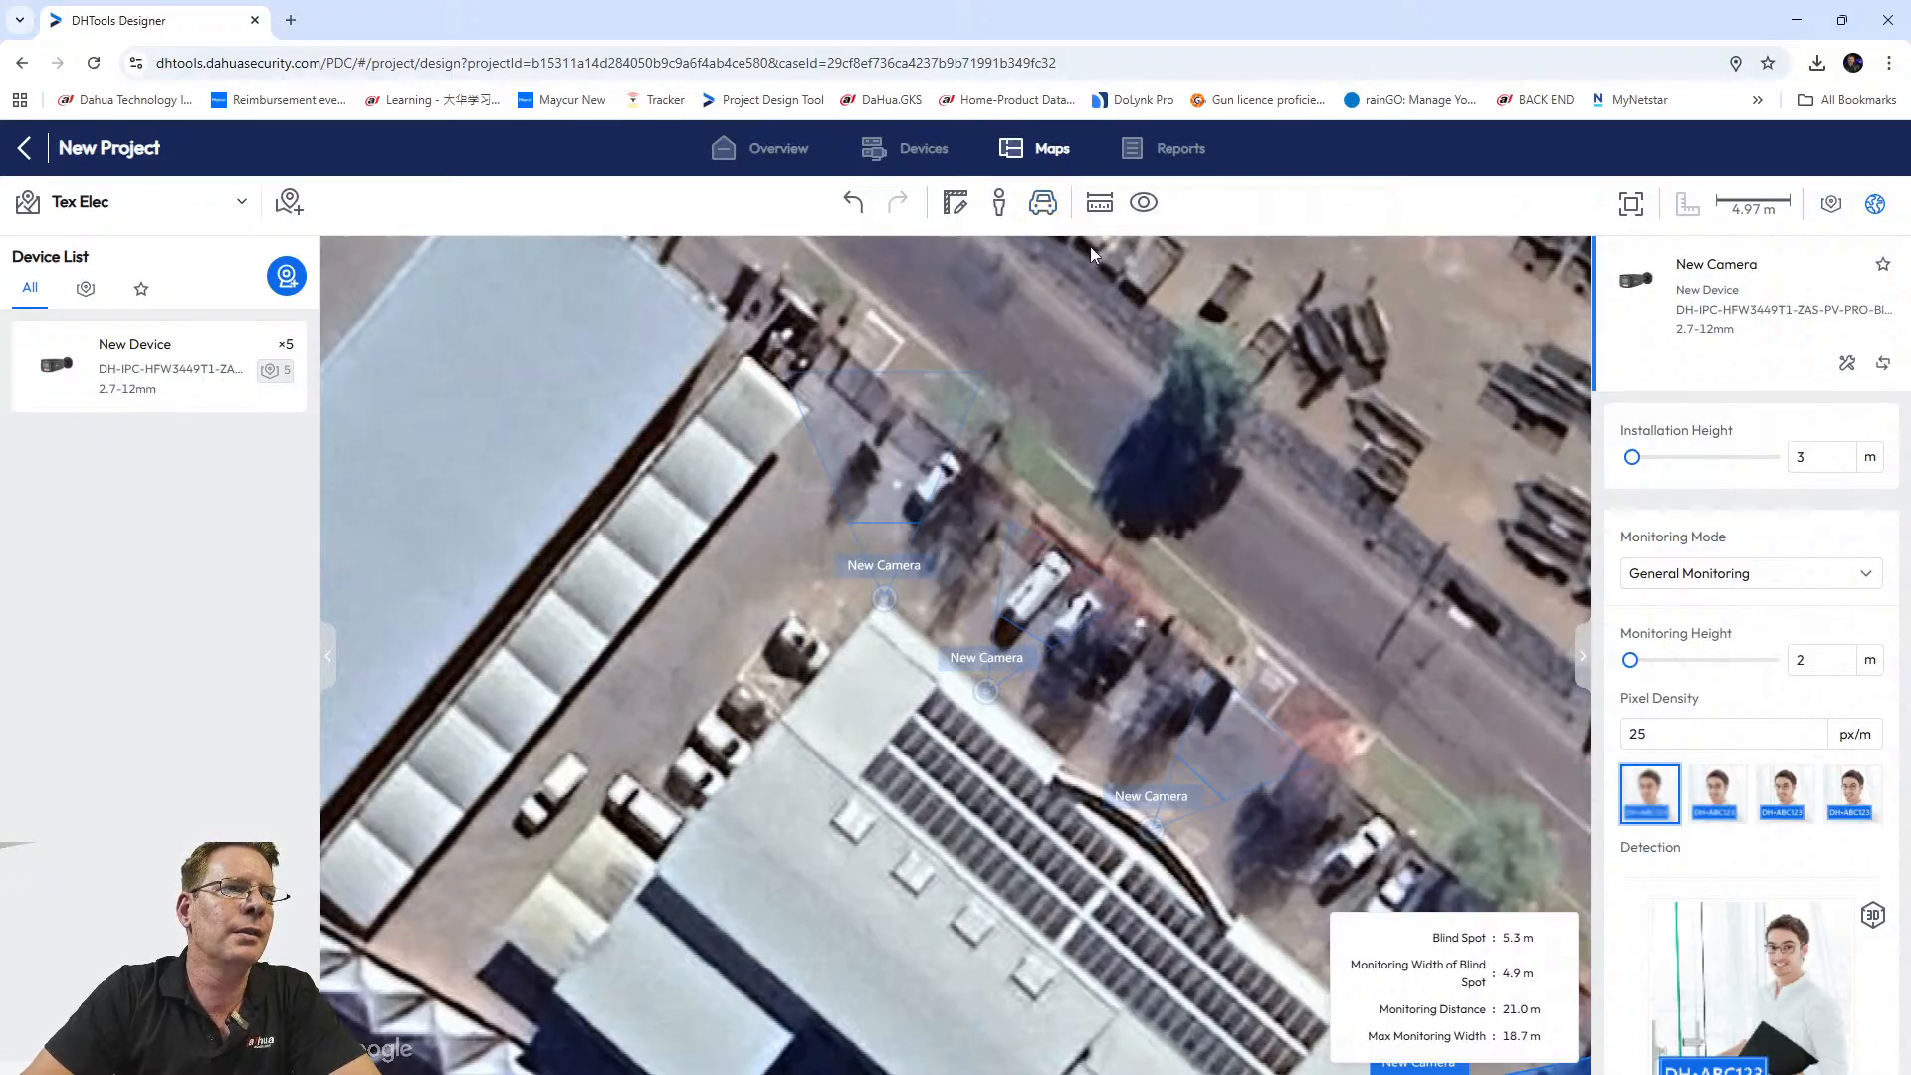
{"action": "left_click", "coordinate": [1043, 202]}
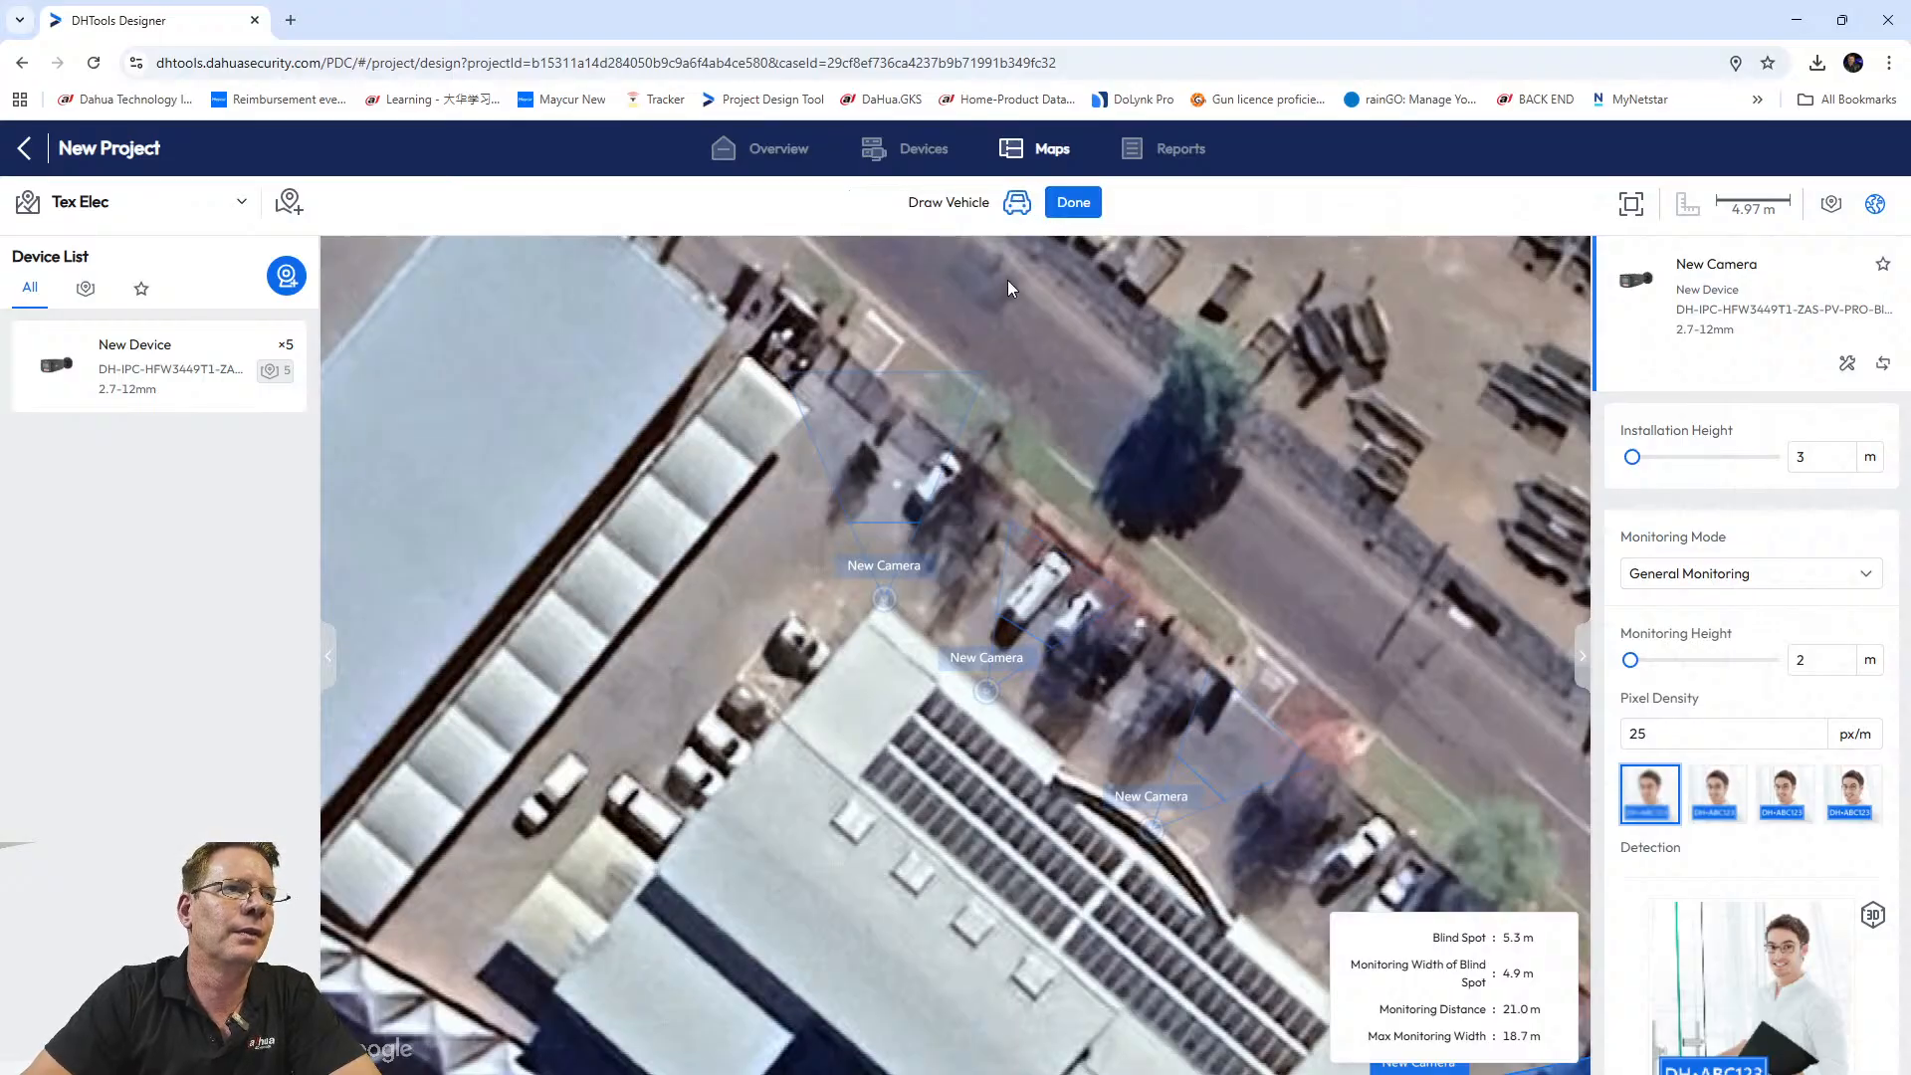
{"action": "left_click", "coordinate": [933, 487]}
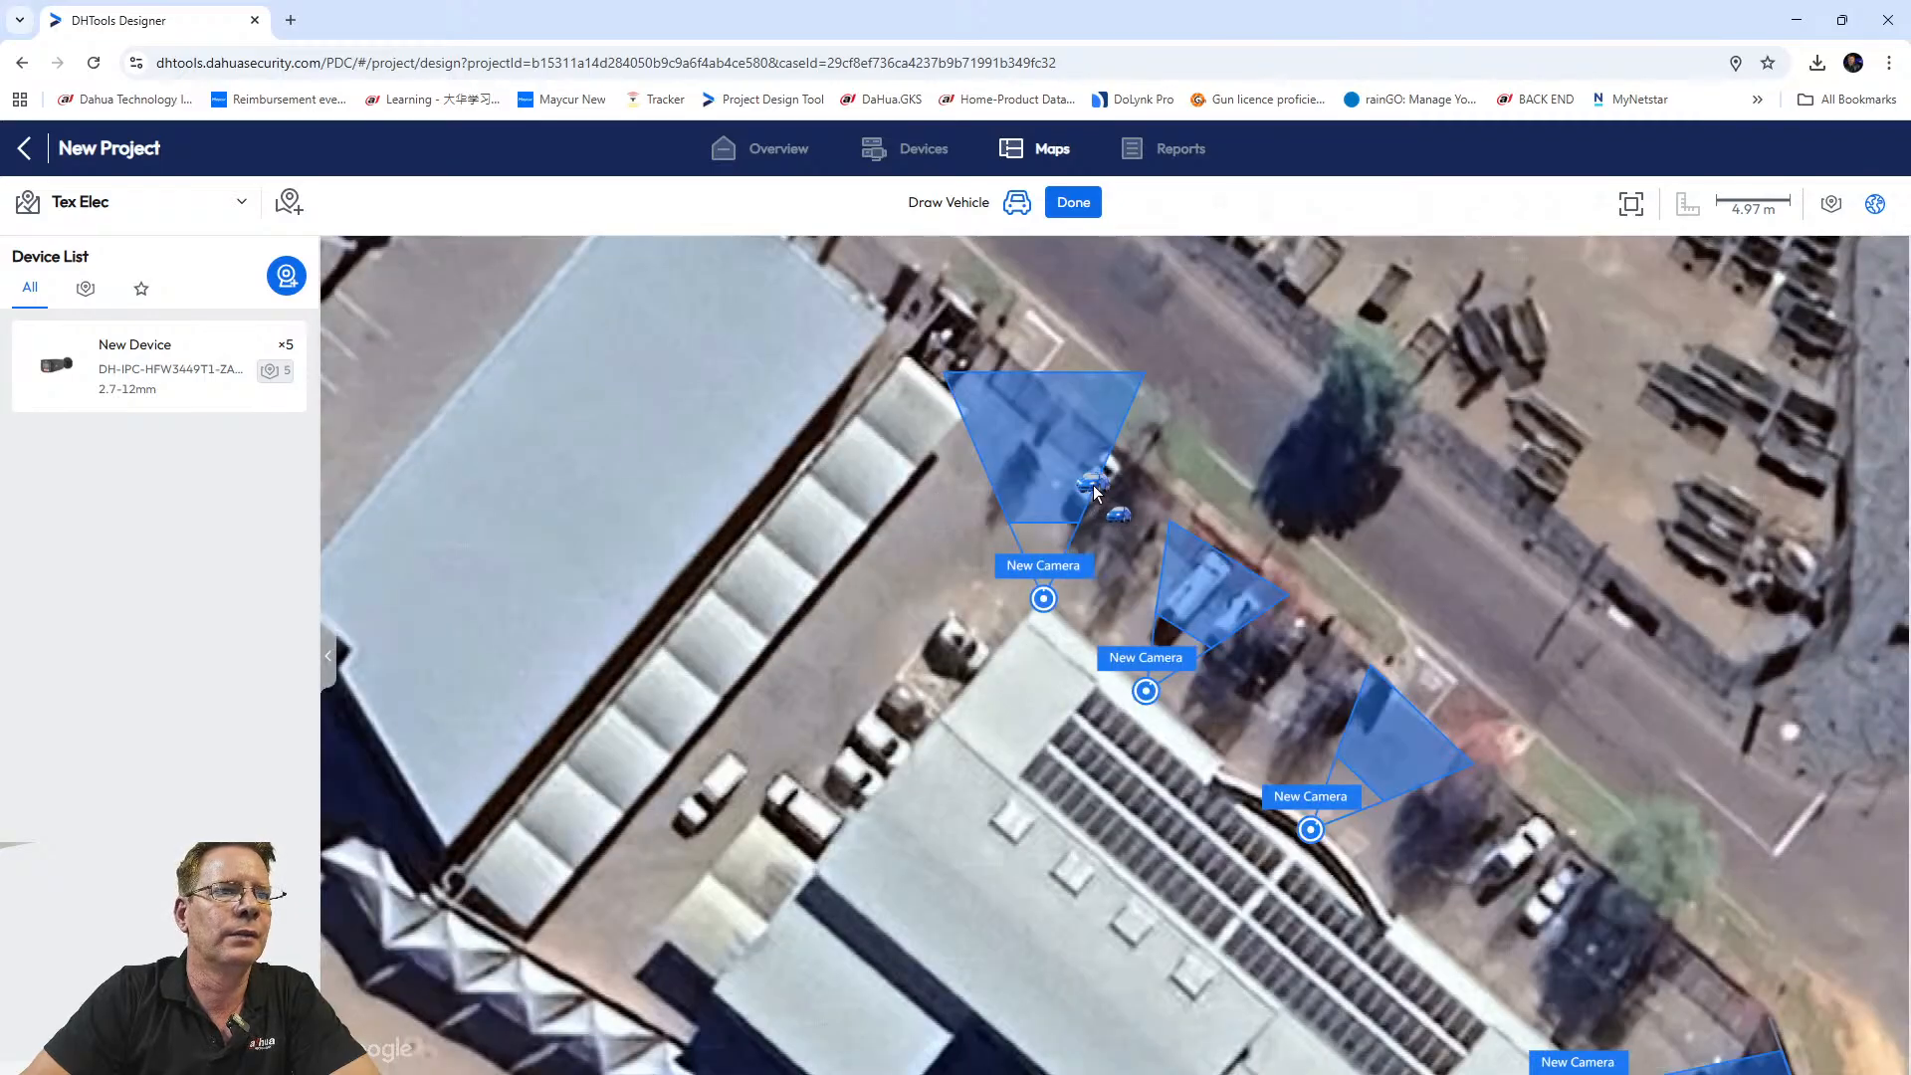
{"action": "left_click_drag", "start_coordinate": [1090, 481], "coordinate": [1067, 511]}
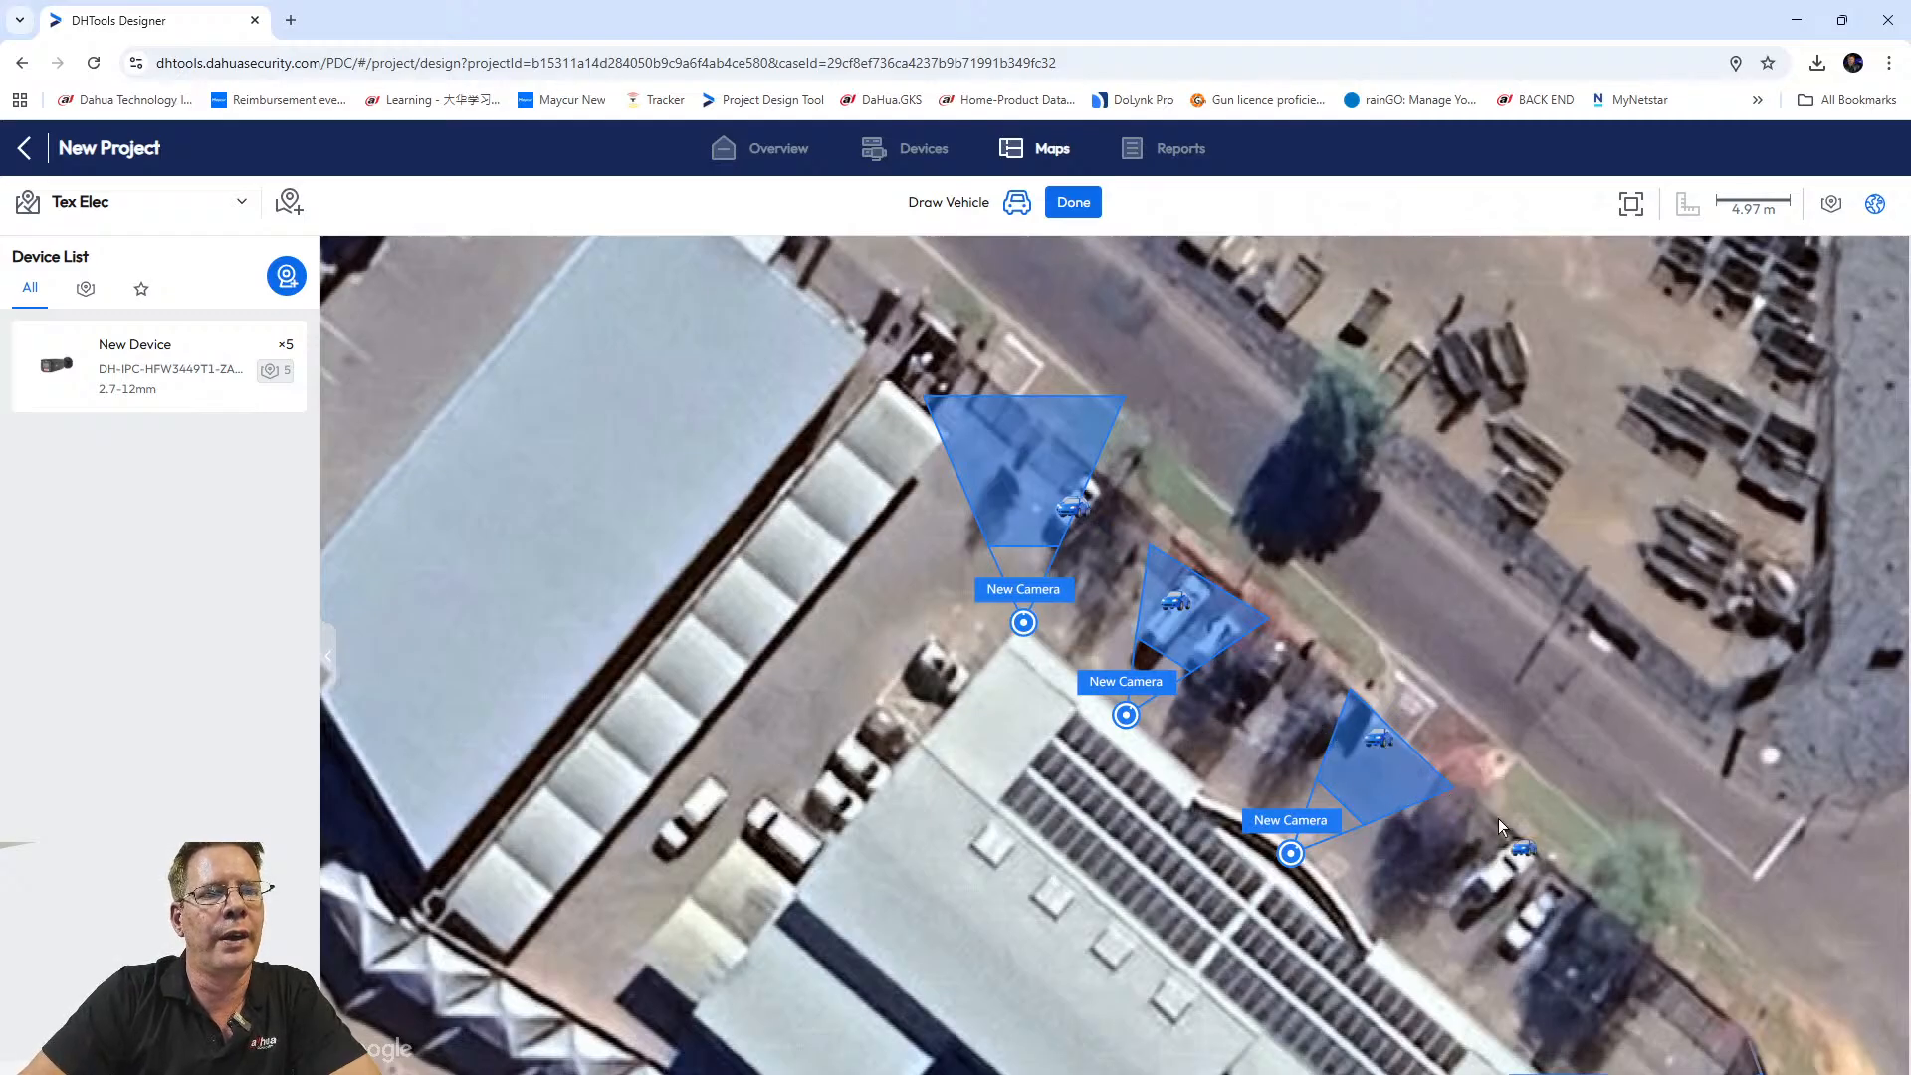
{"action": "left_click", "coordinate": [1074, 202]}
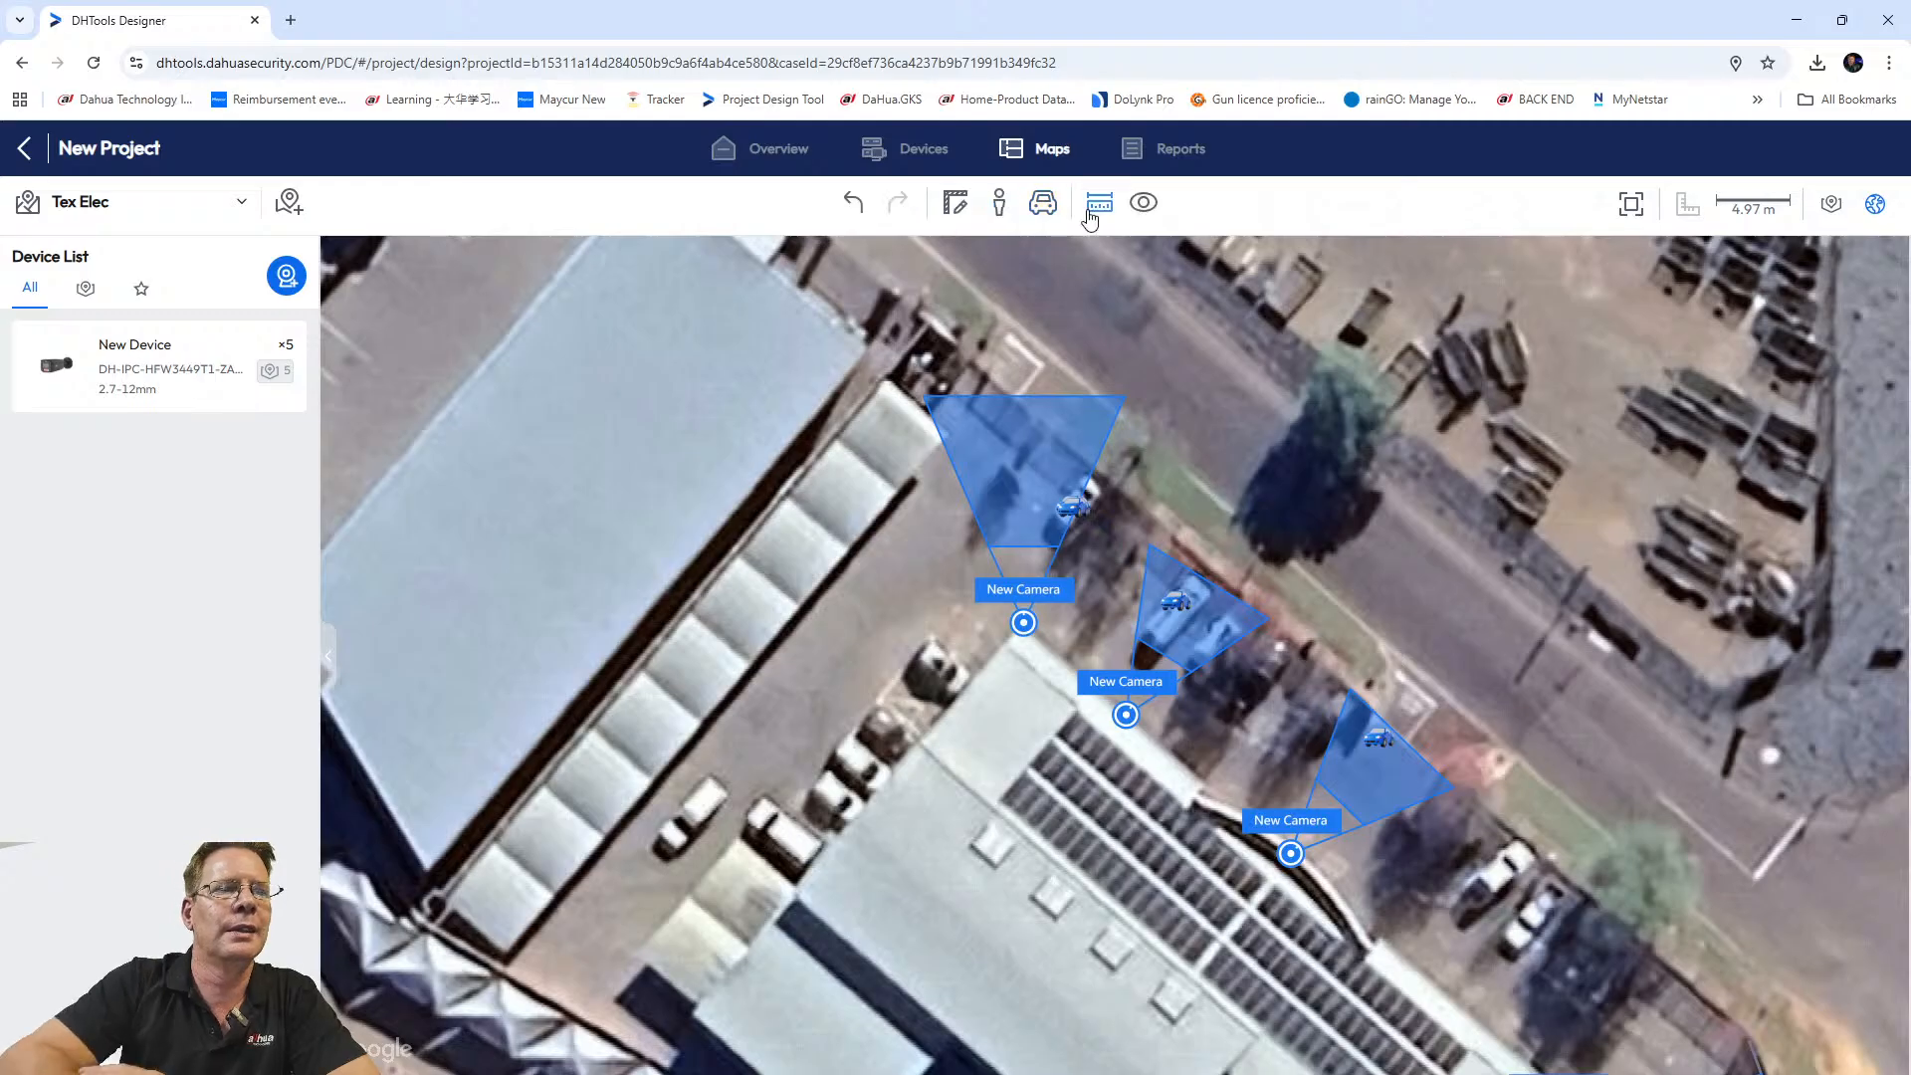
Add a human figure inside the third camera's field of view.
{"action": "left_click", "coordinate": [999, 205]}
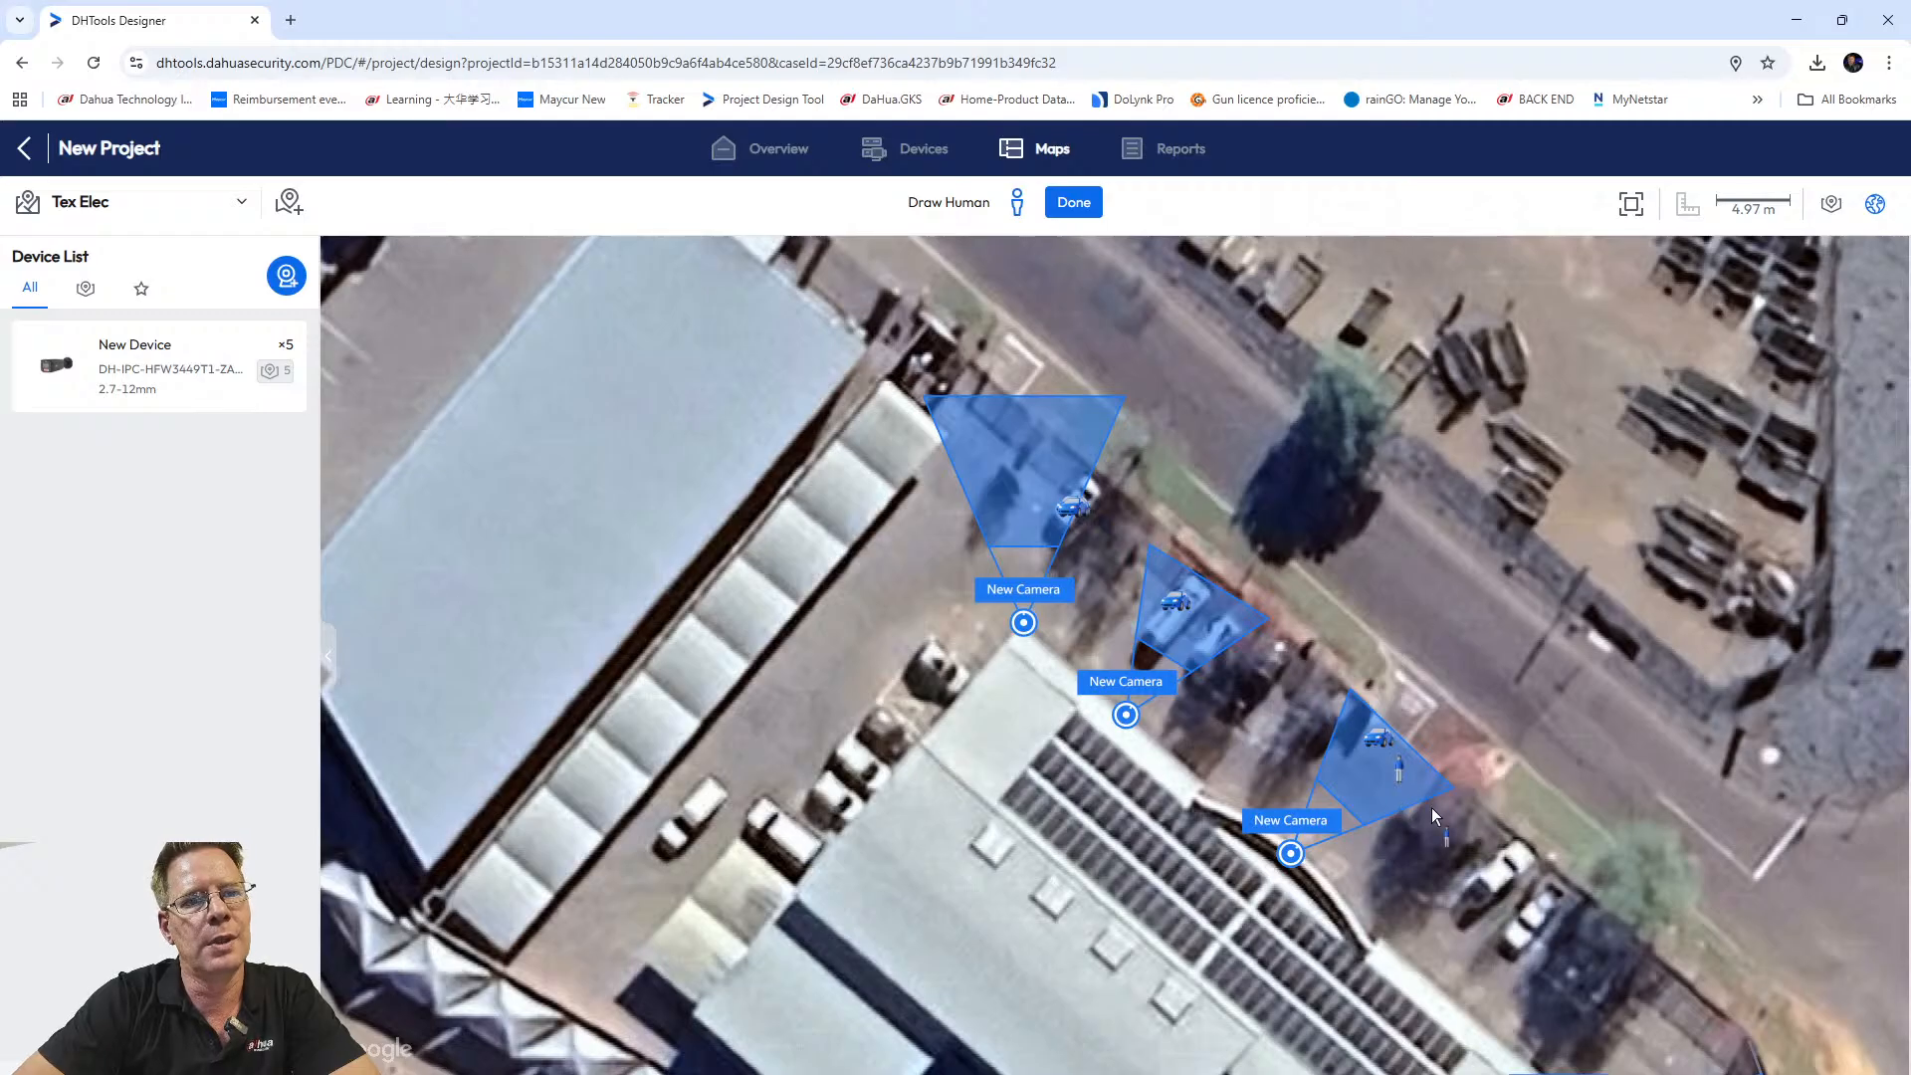
{"action": "left_click", "coordinate": [1399, 766]}
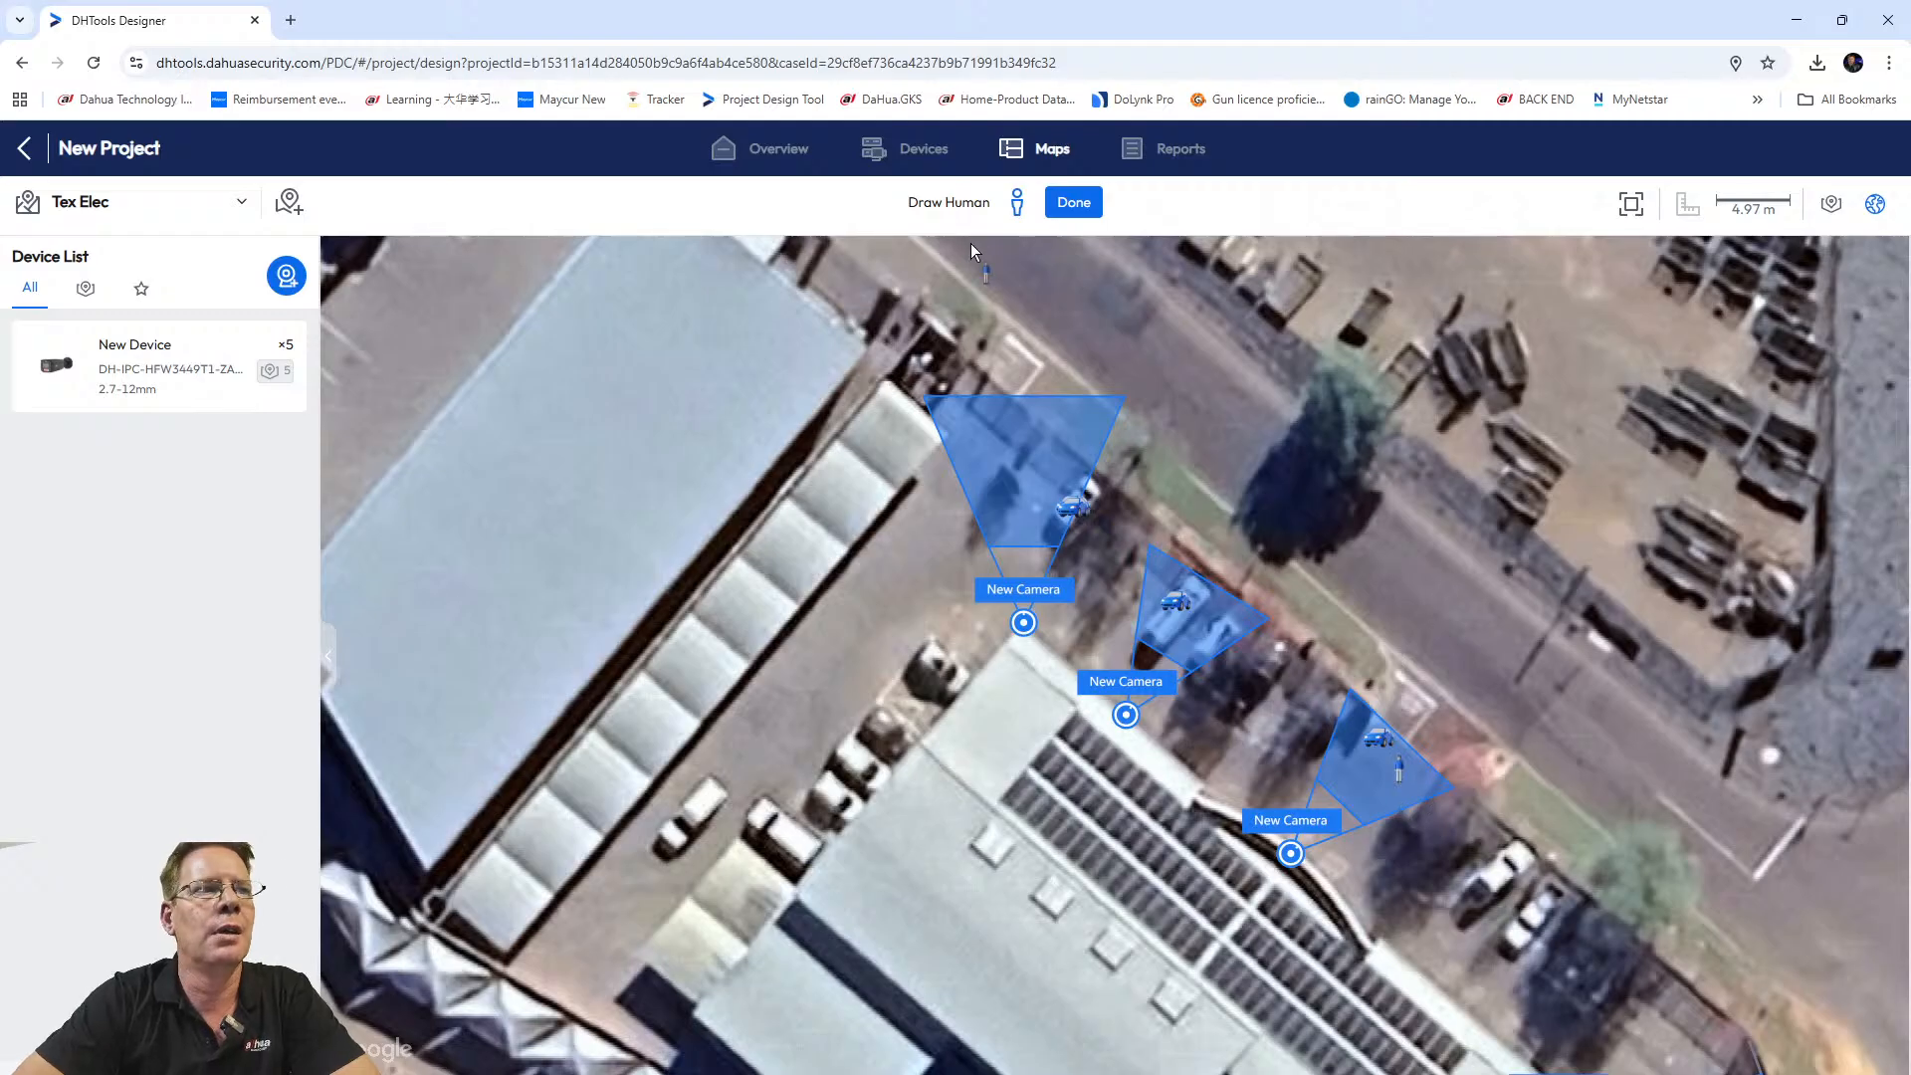
{"action": "left_click", "coordinate": [1073, 204]}
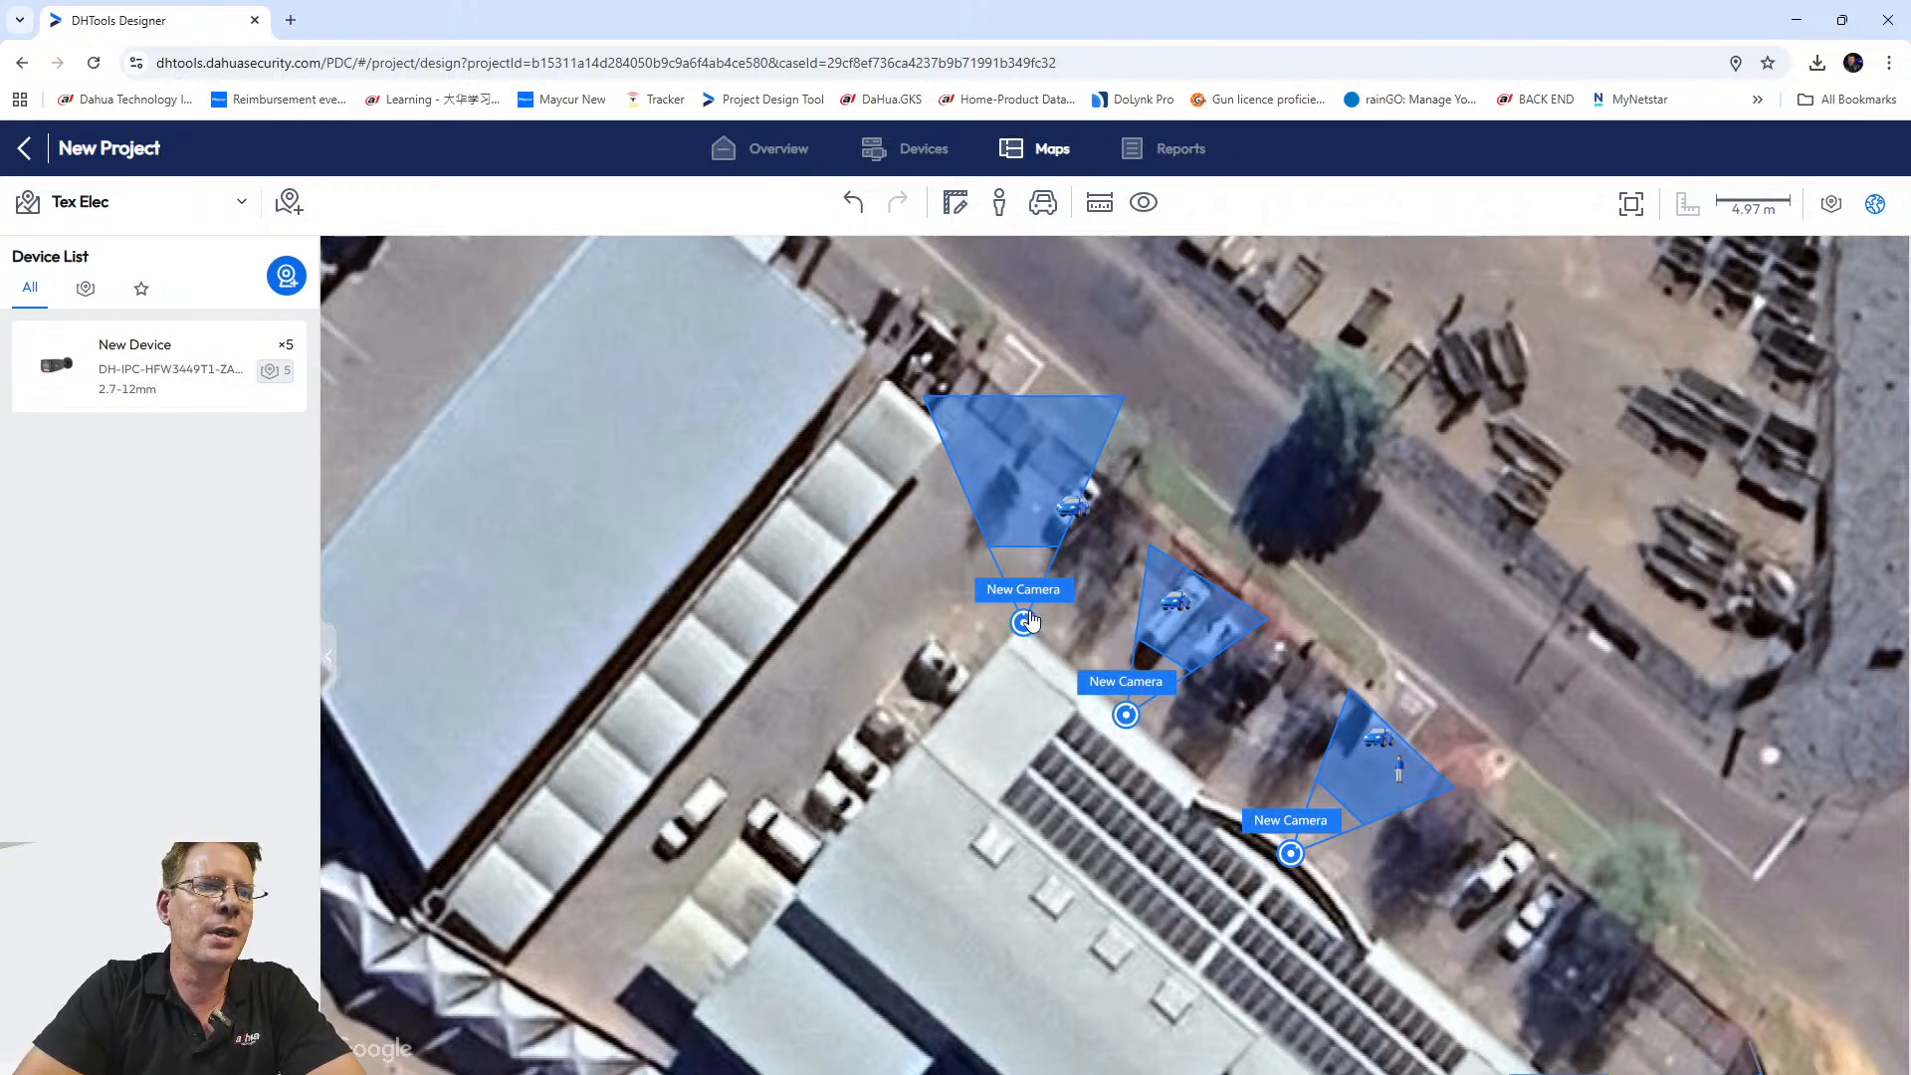
Open the camera catalogue from the Device List and search models for 'BF'.
{"action": "scroll", "coordinate": [1030, 621], "scroll_direction": "down", "scroll_amount": 5}
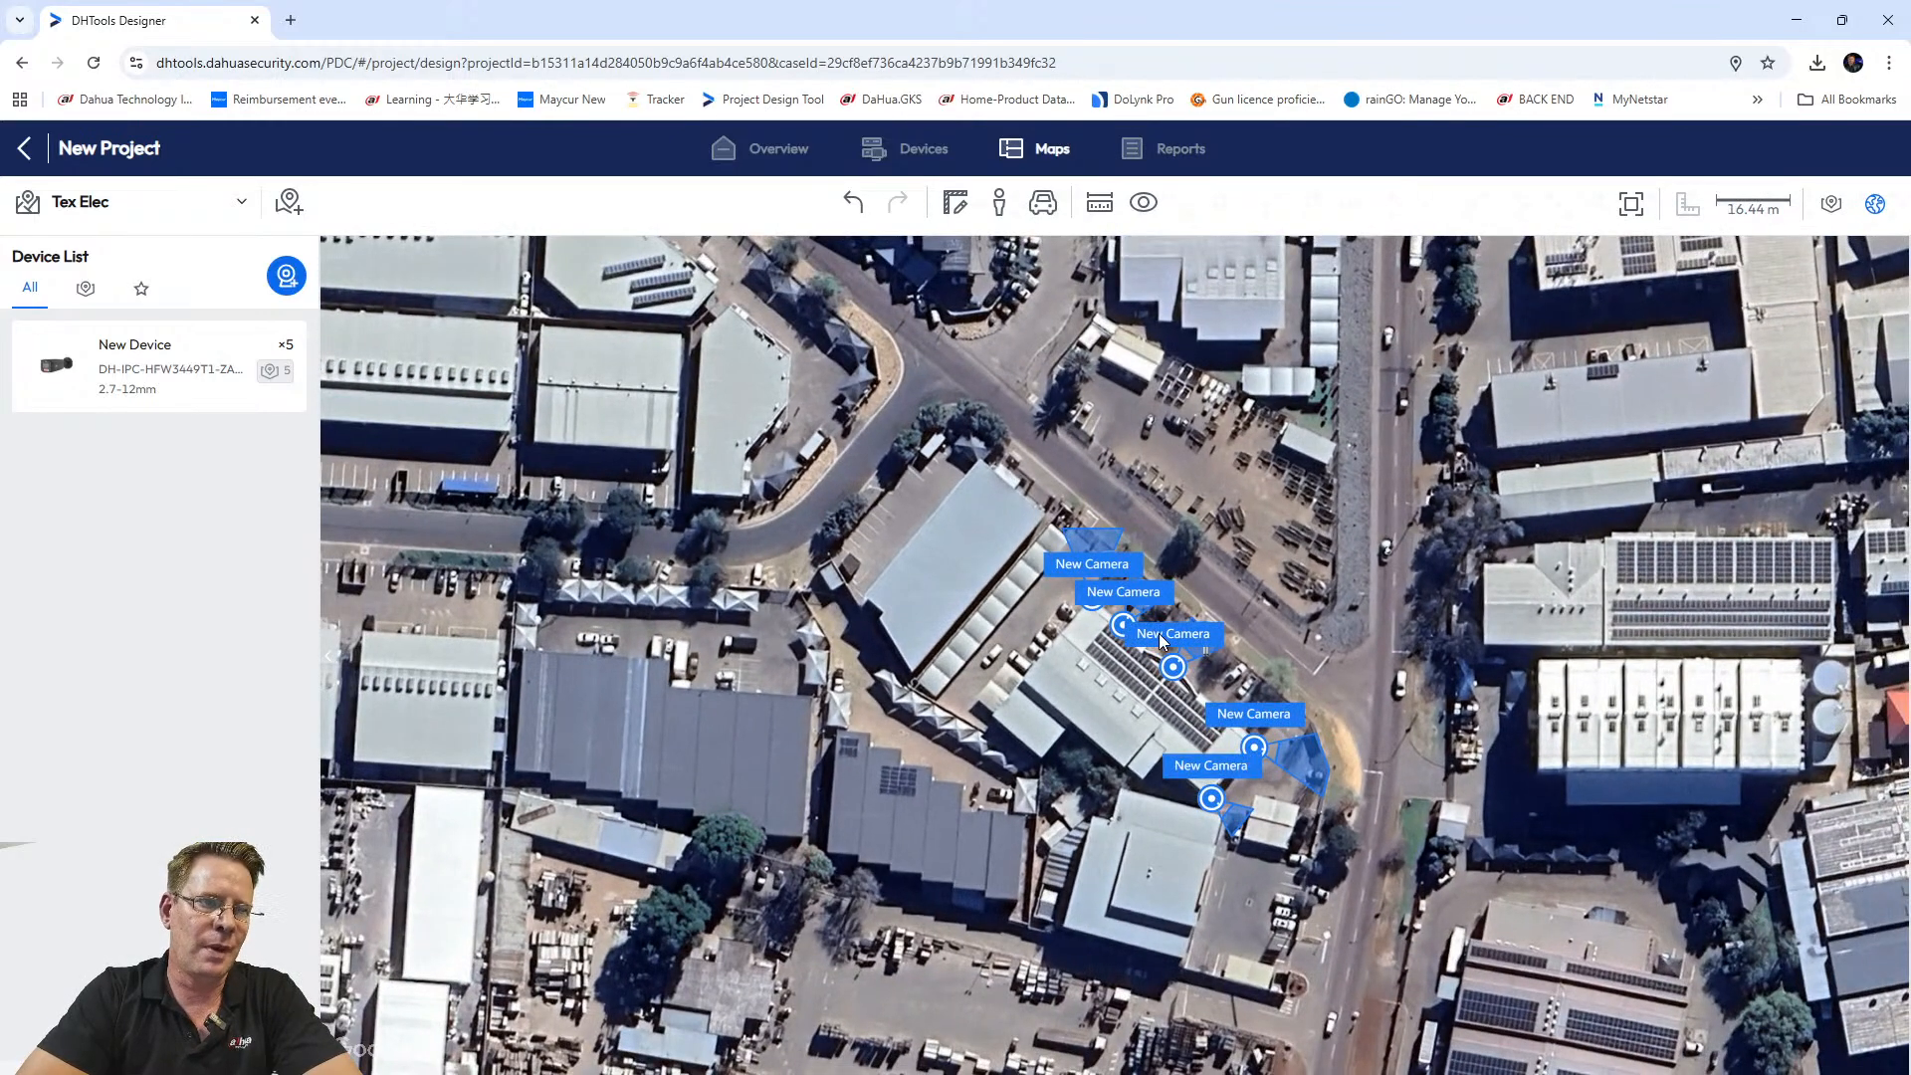
{"action": "scroll", "coordinate": [1118, 633], "scroll_direction": "up", "scroll_amount": 2}
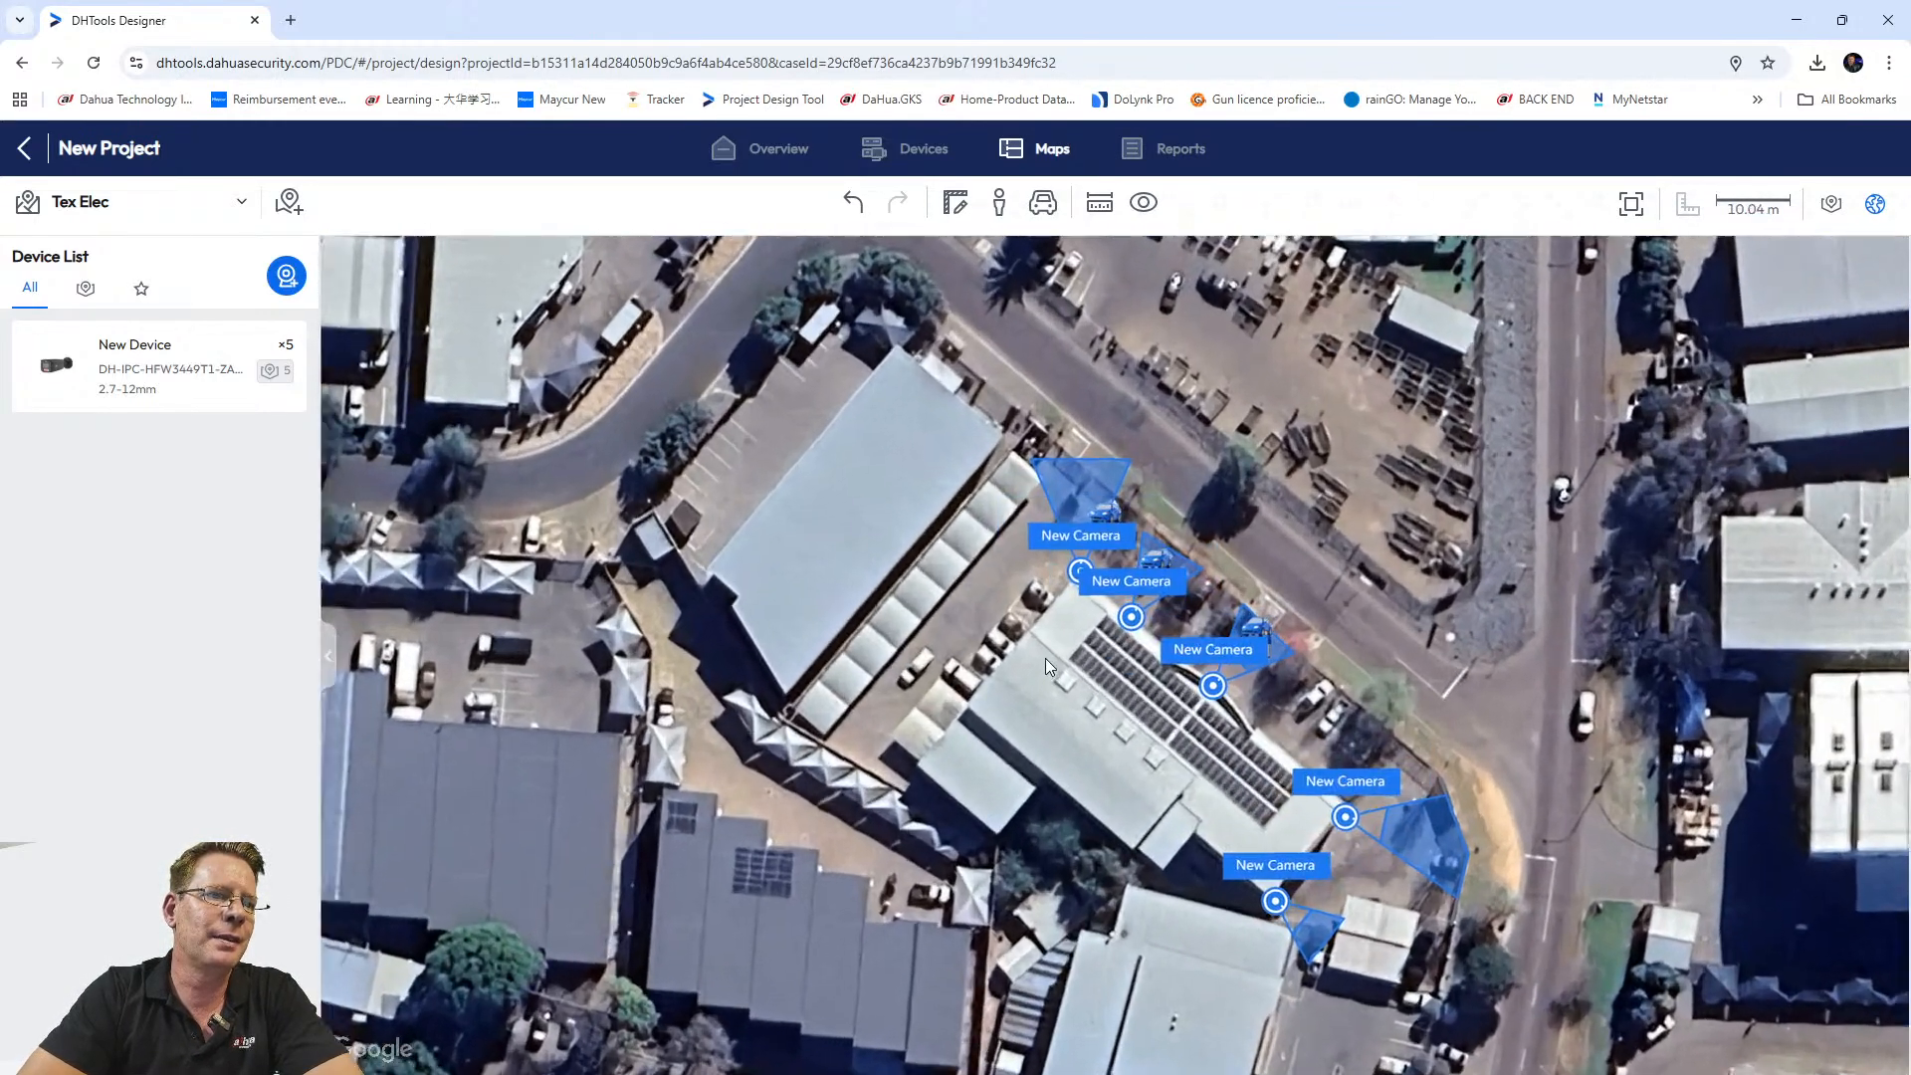
{"action": "scroll", "coordinate": [1045, 659], "scroll_direction": "up", "scroll_amount": 1}
{"action": "scroll", "coordinate": [1070, 767], "scroll_direction": "down", "scroll_amount": 1}
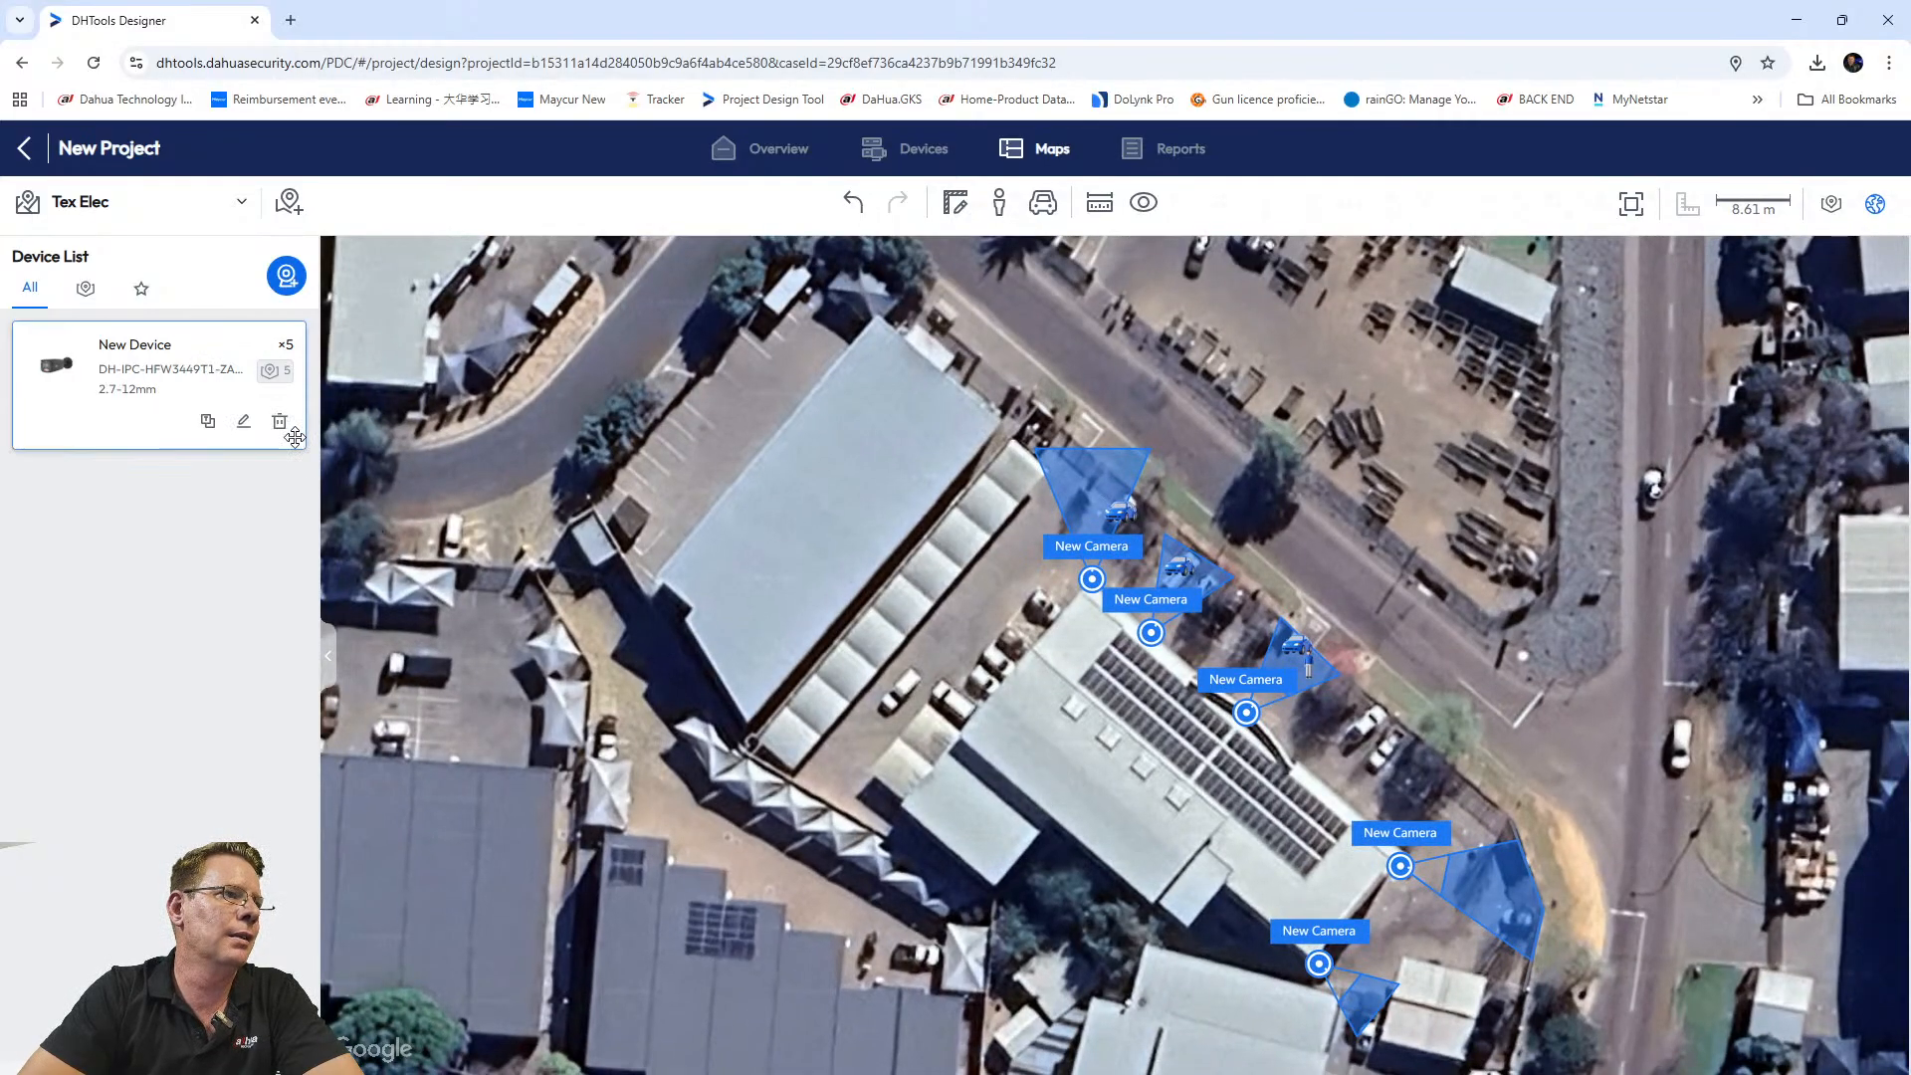
{"action": "left_click", "coordinate": [287, 276]}
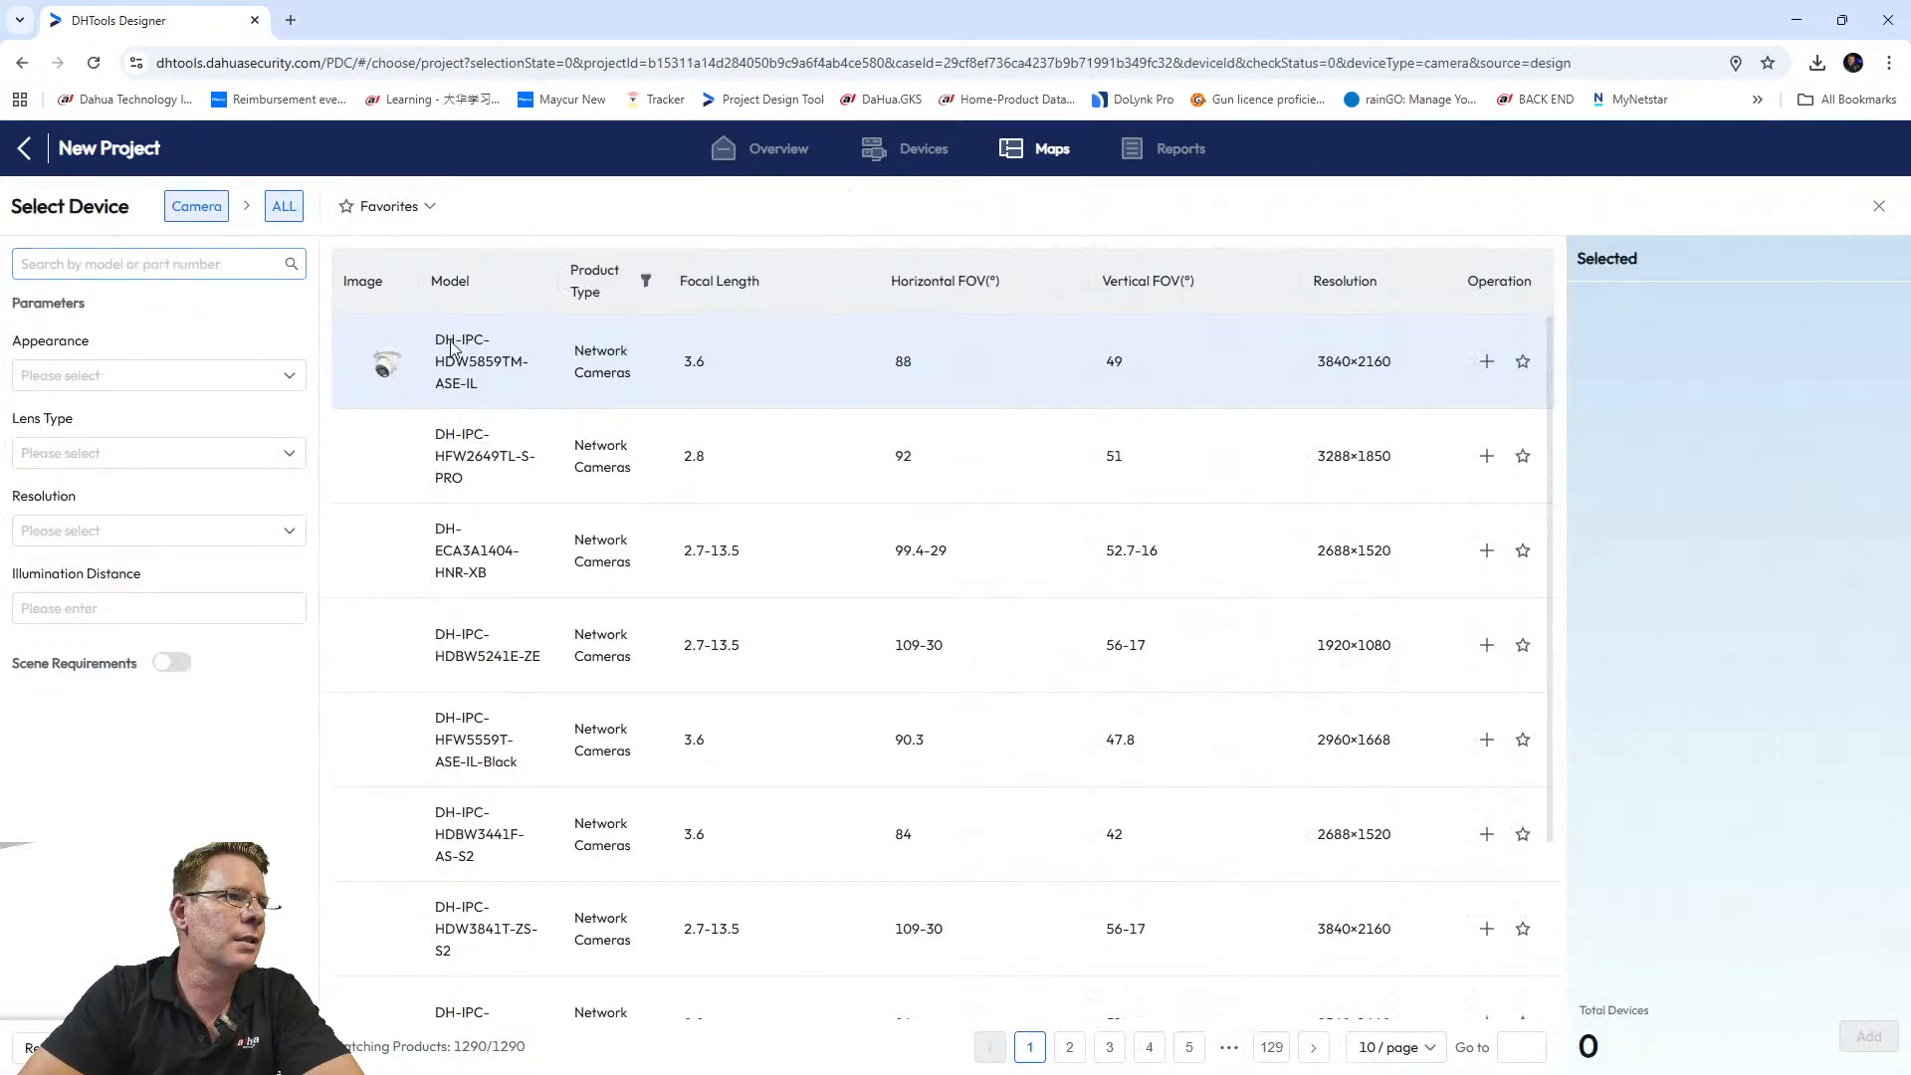
{"action": "left_click", "coordinate": [148, 261]}
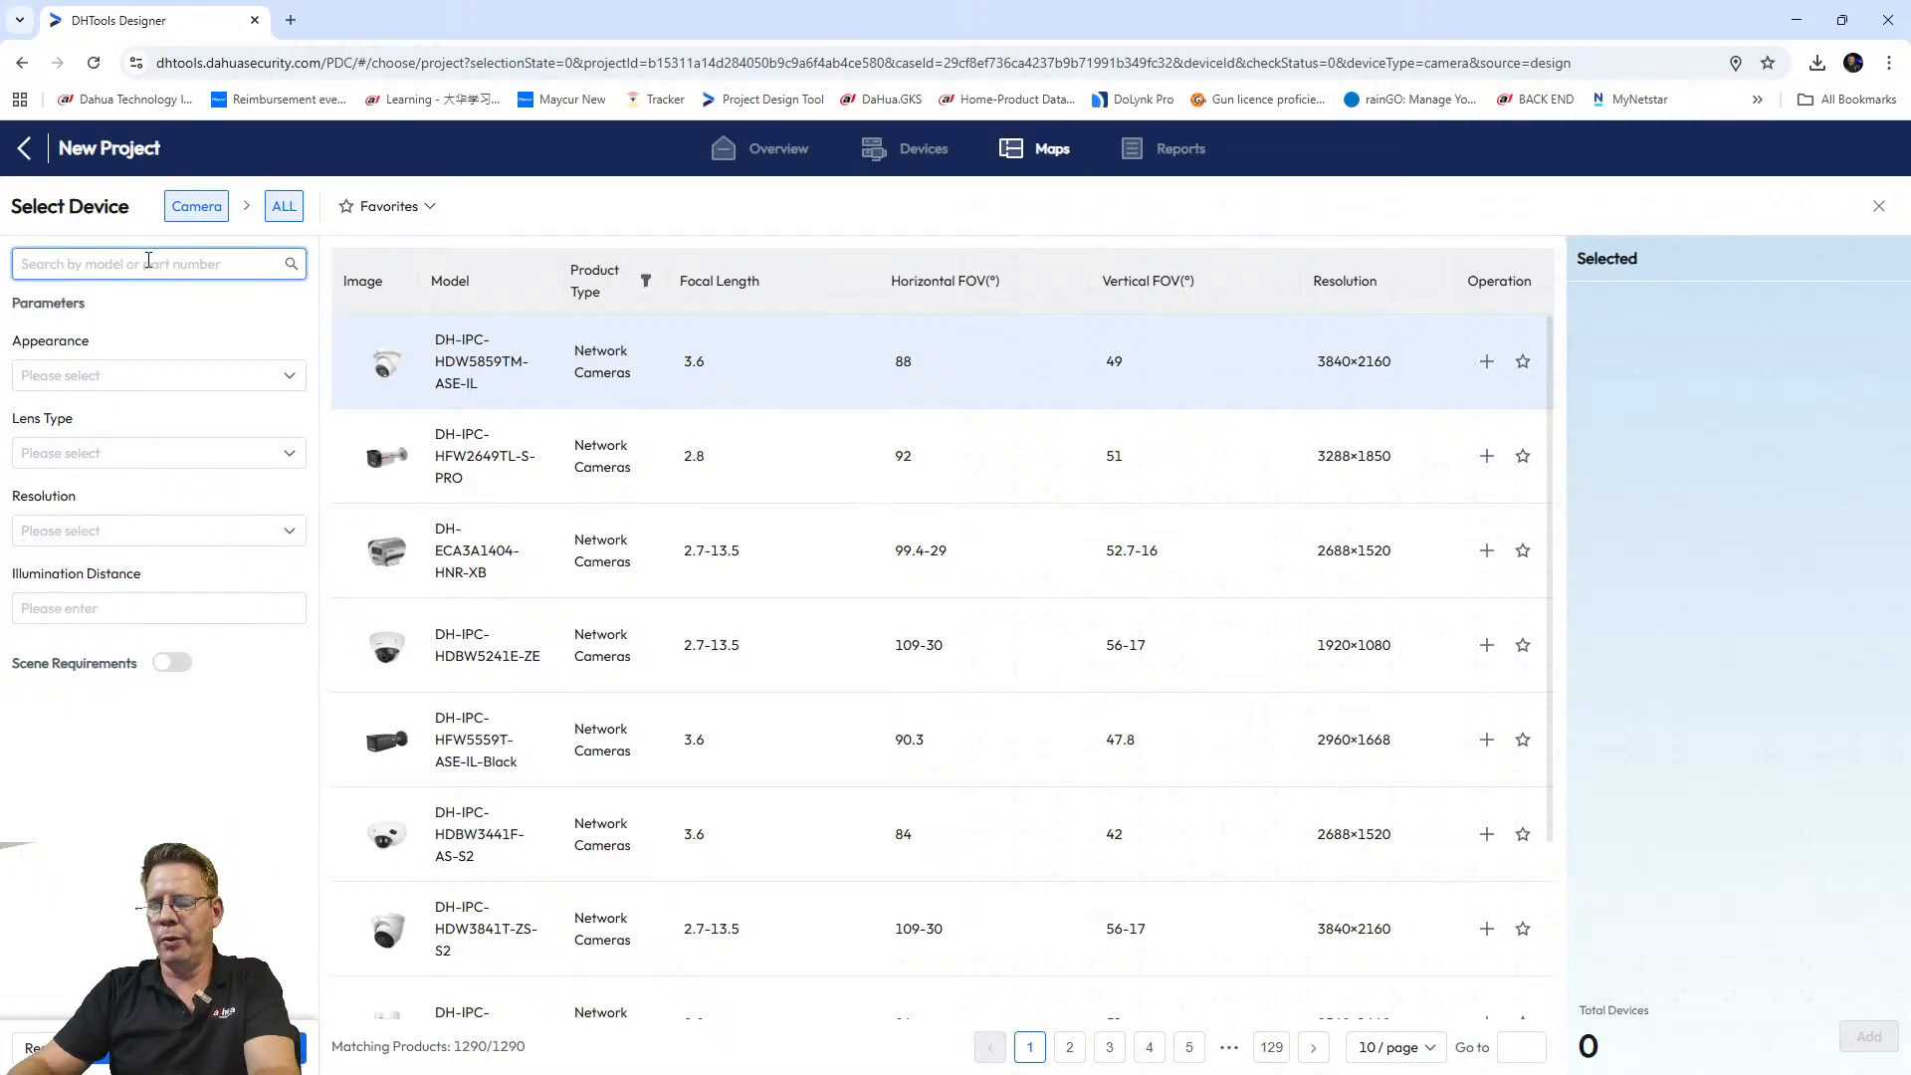
{"action": "type", "text": "BF1241"}
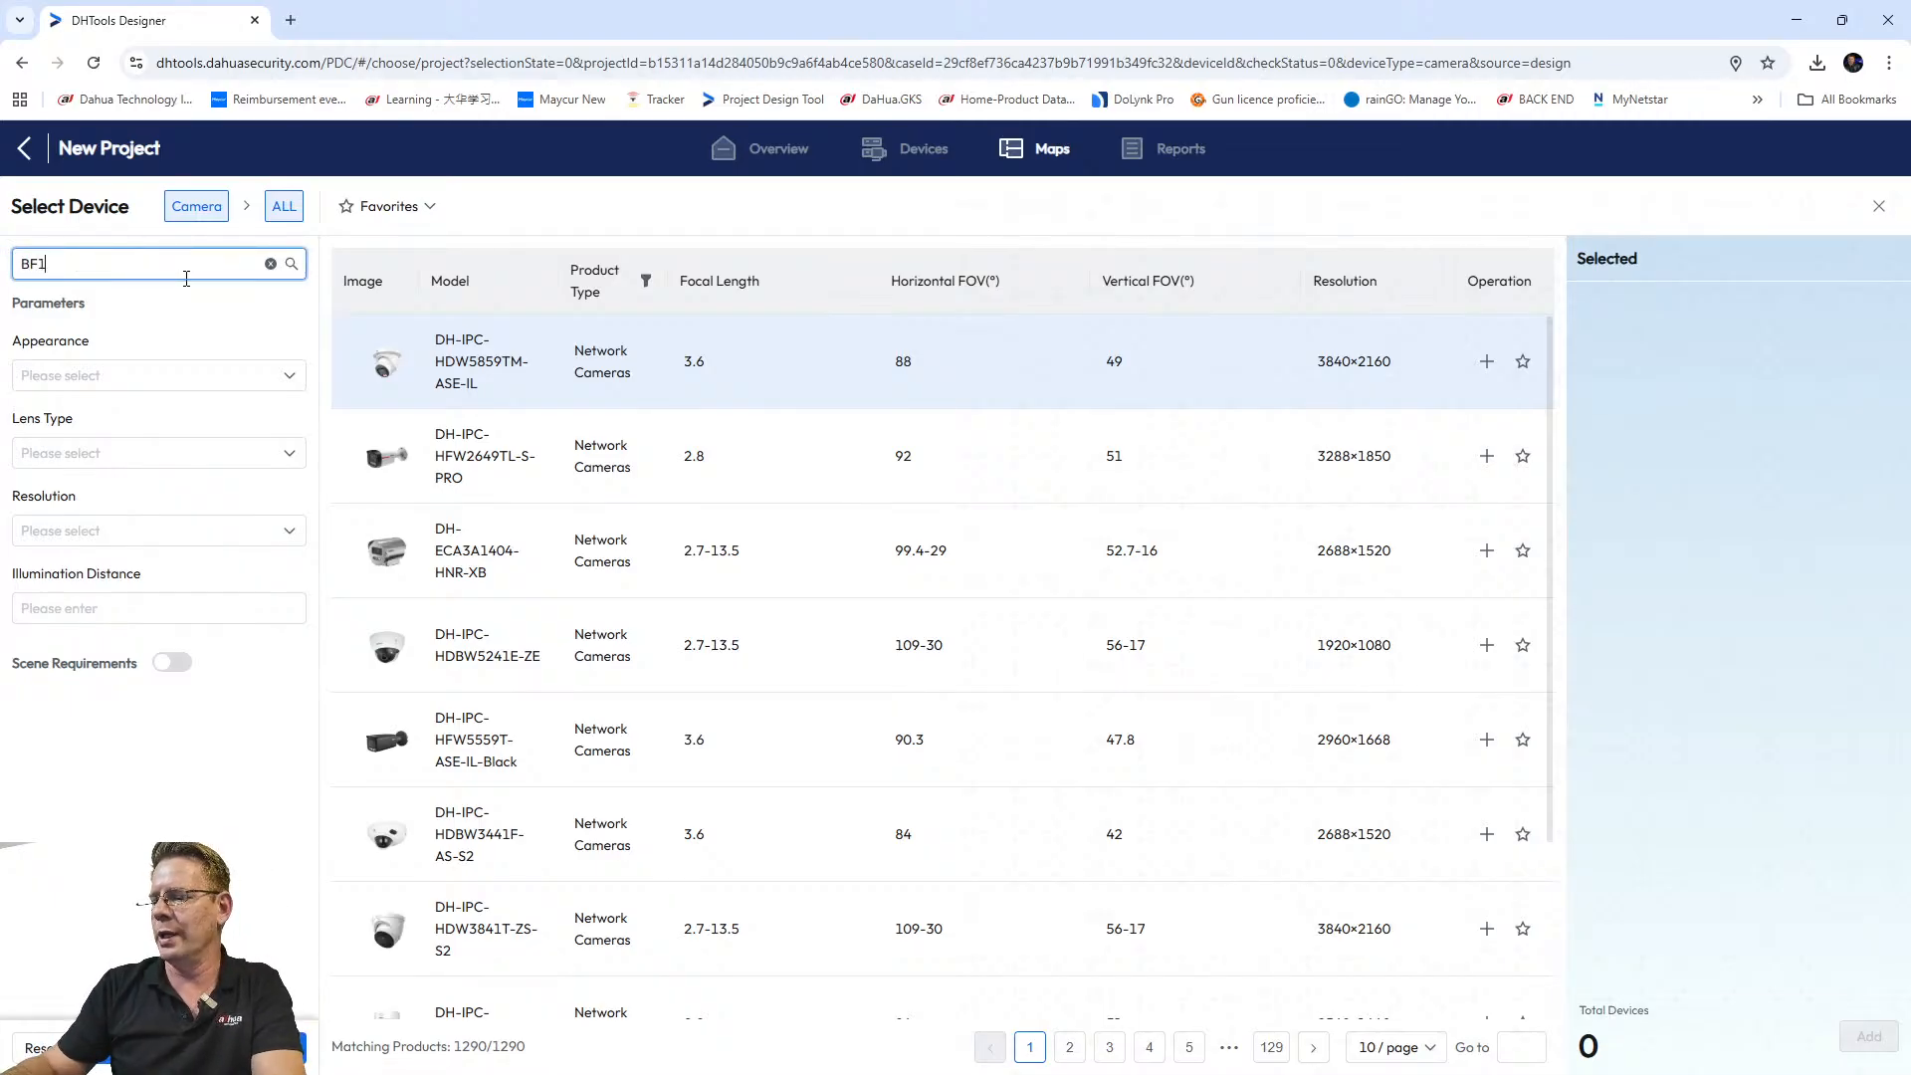
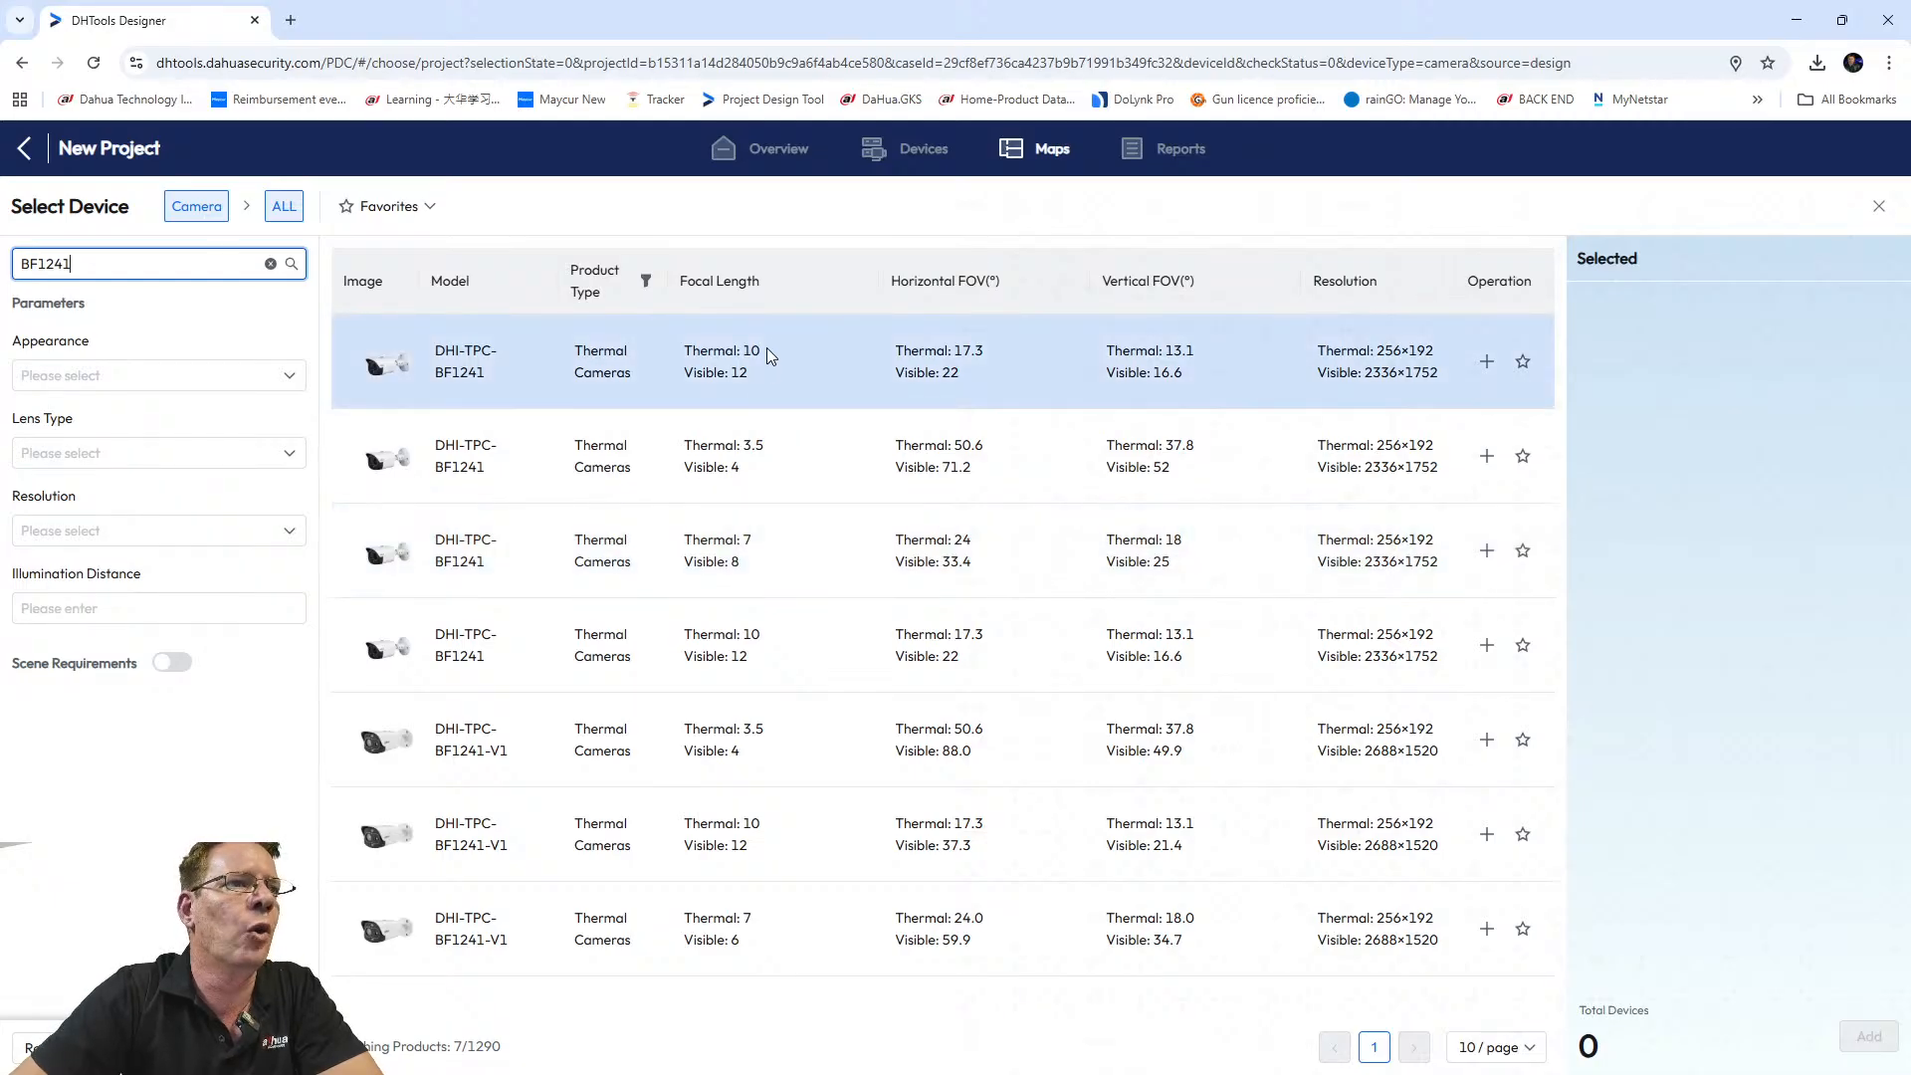
Add the DHI-TPC-BF1241 thermal camera with quantity 2 and confirm it into the project.
{"action": "left_click", "coordinate": [1486, 362]}
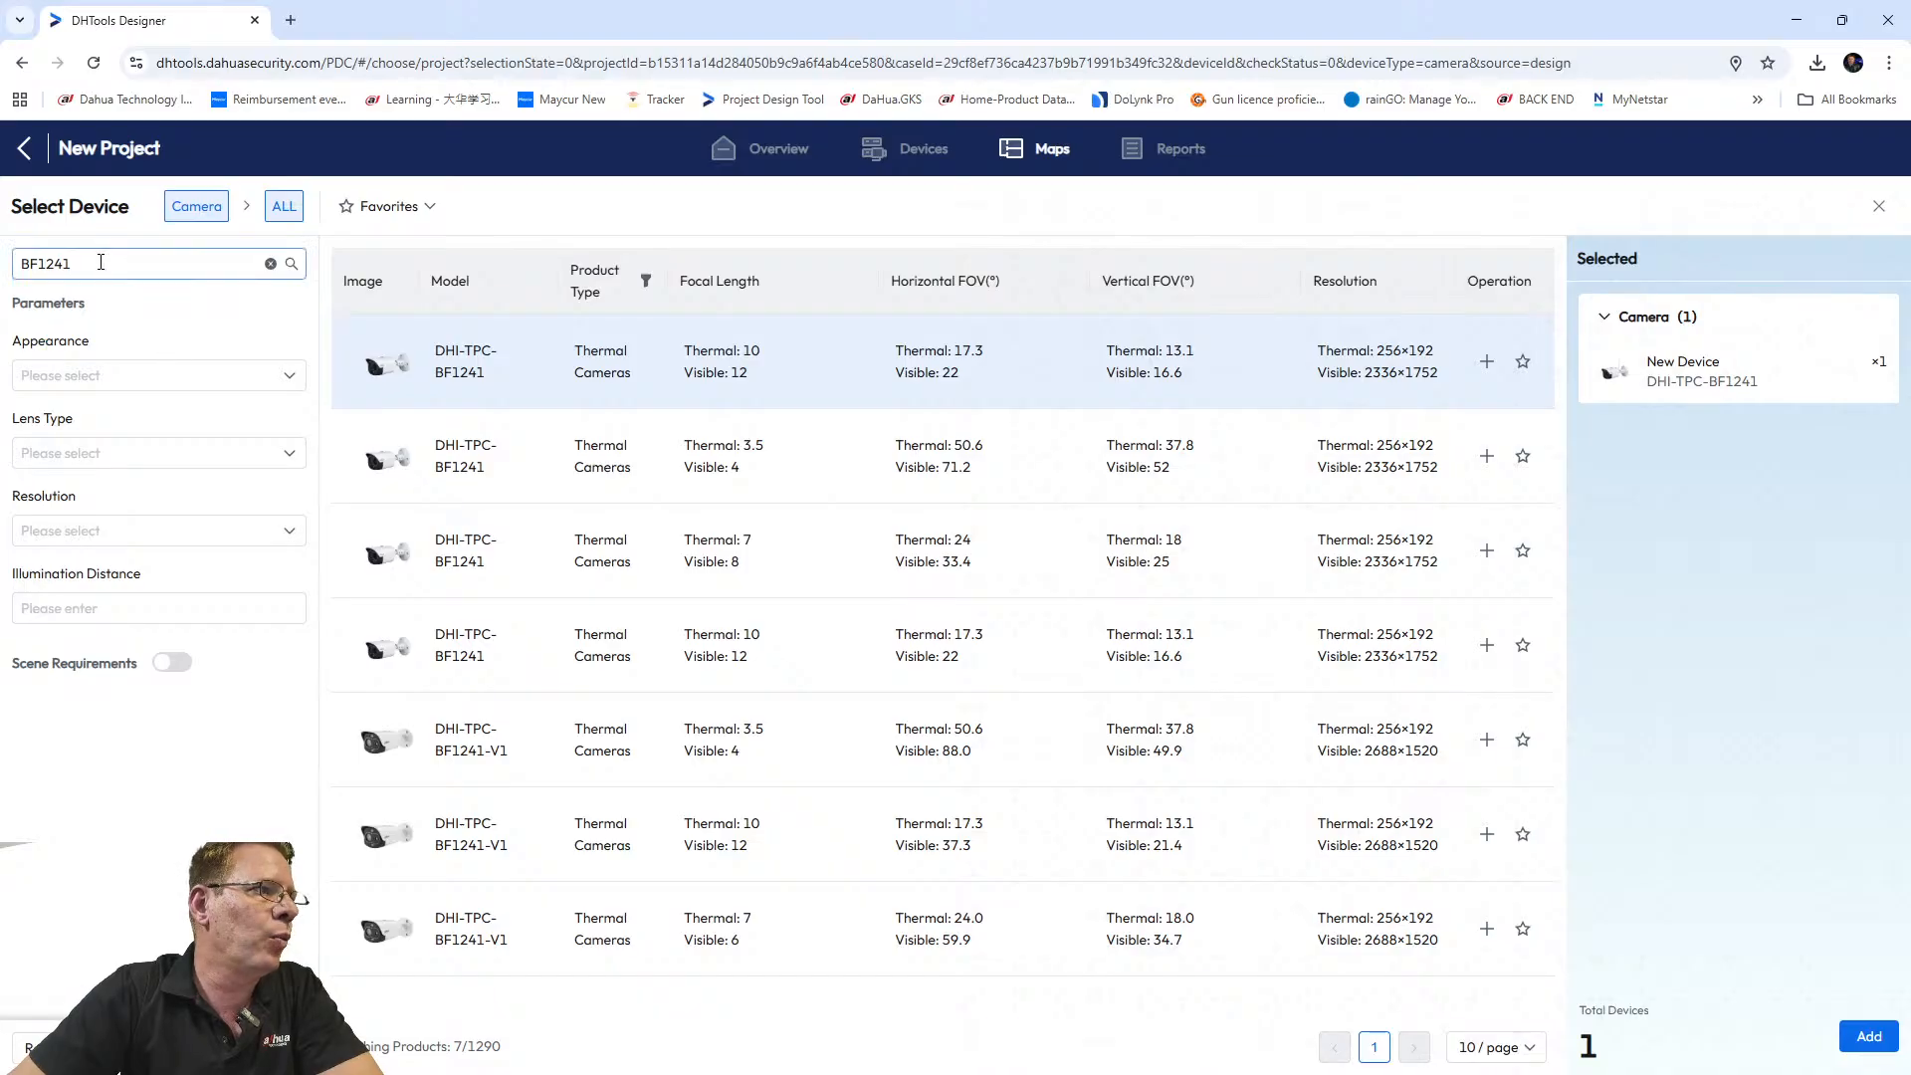
{"action": "mouse_move", "coordinate": [383, 362]}
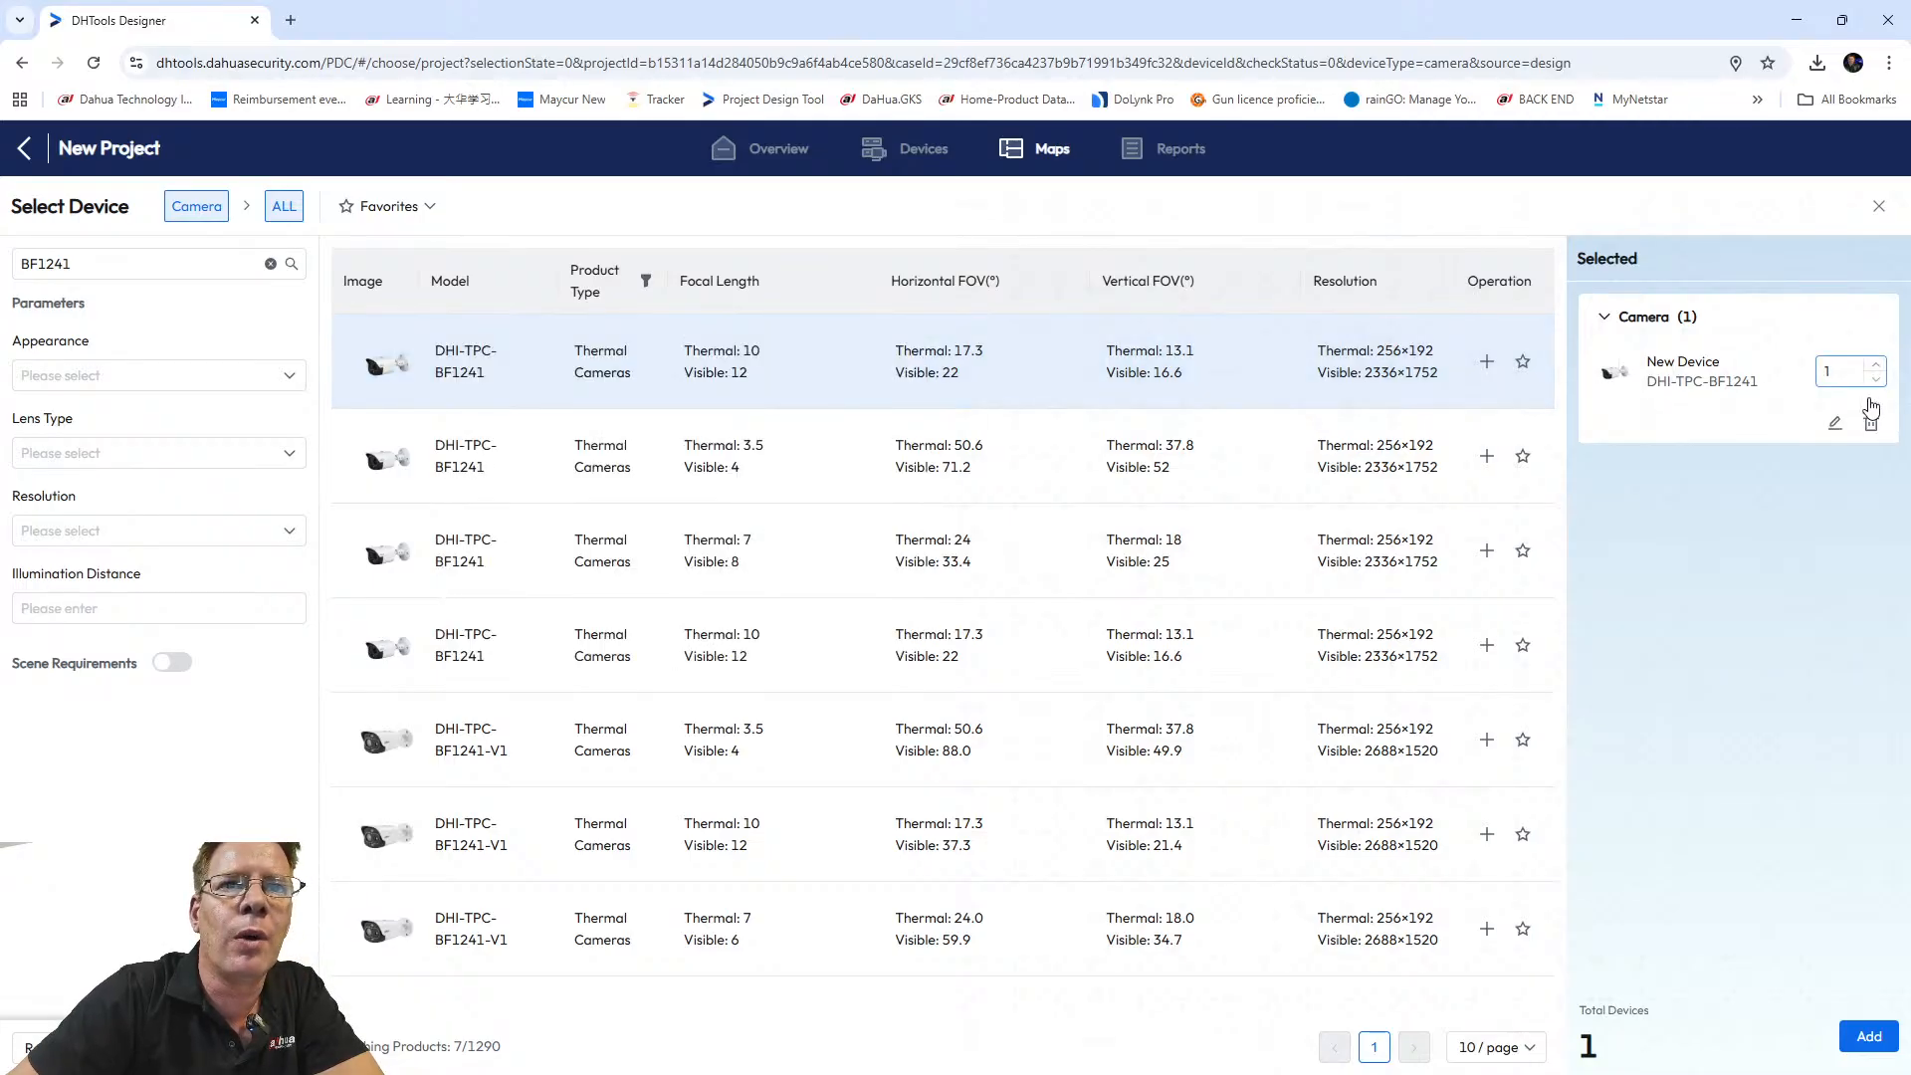
{"action": "left_click", "coordinate": [1871, 426]}
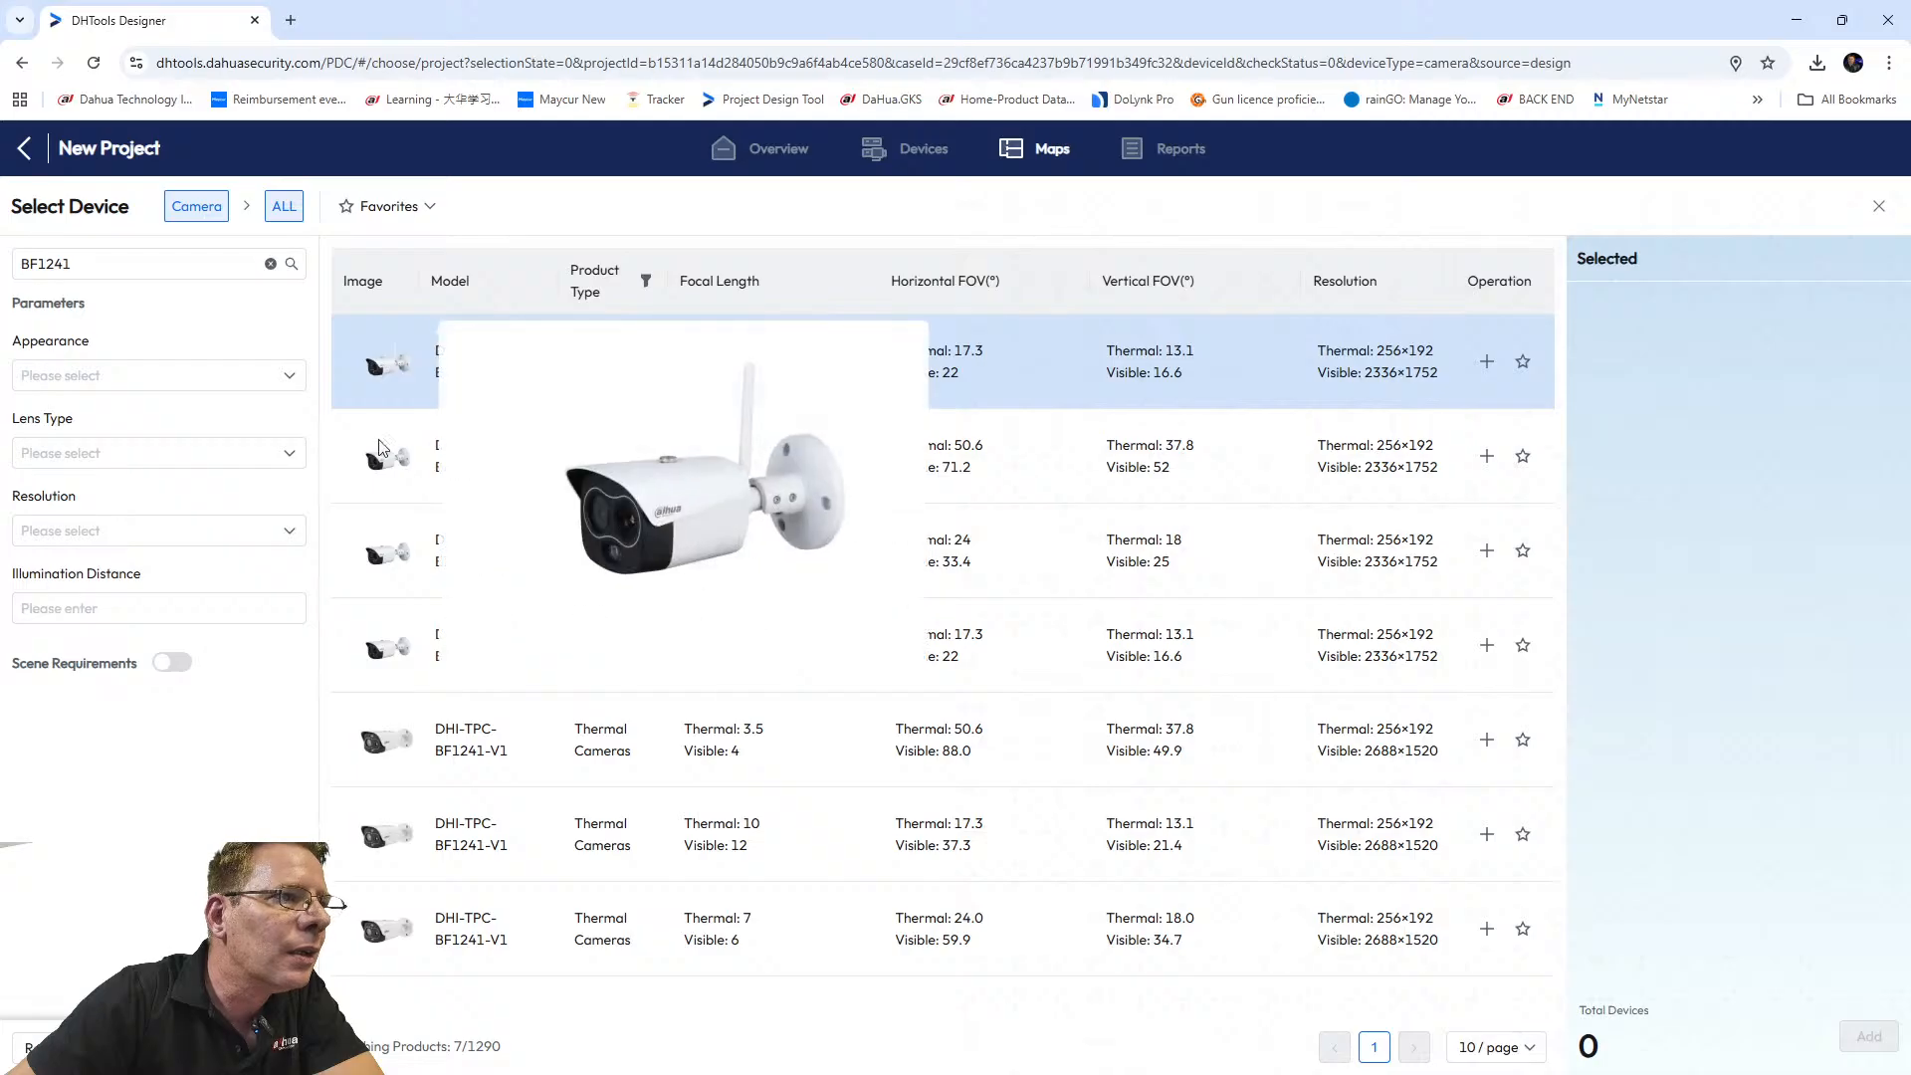
{"action": "mouse_move", "coordinate": [369, 467]}
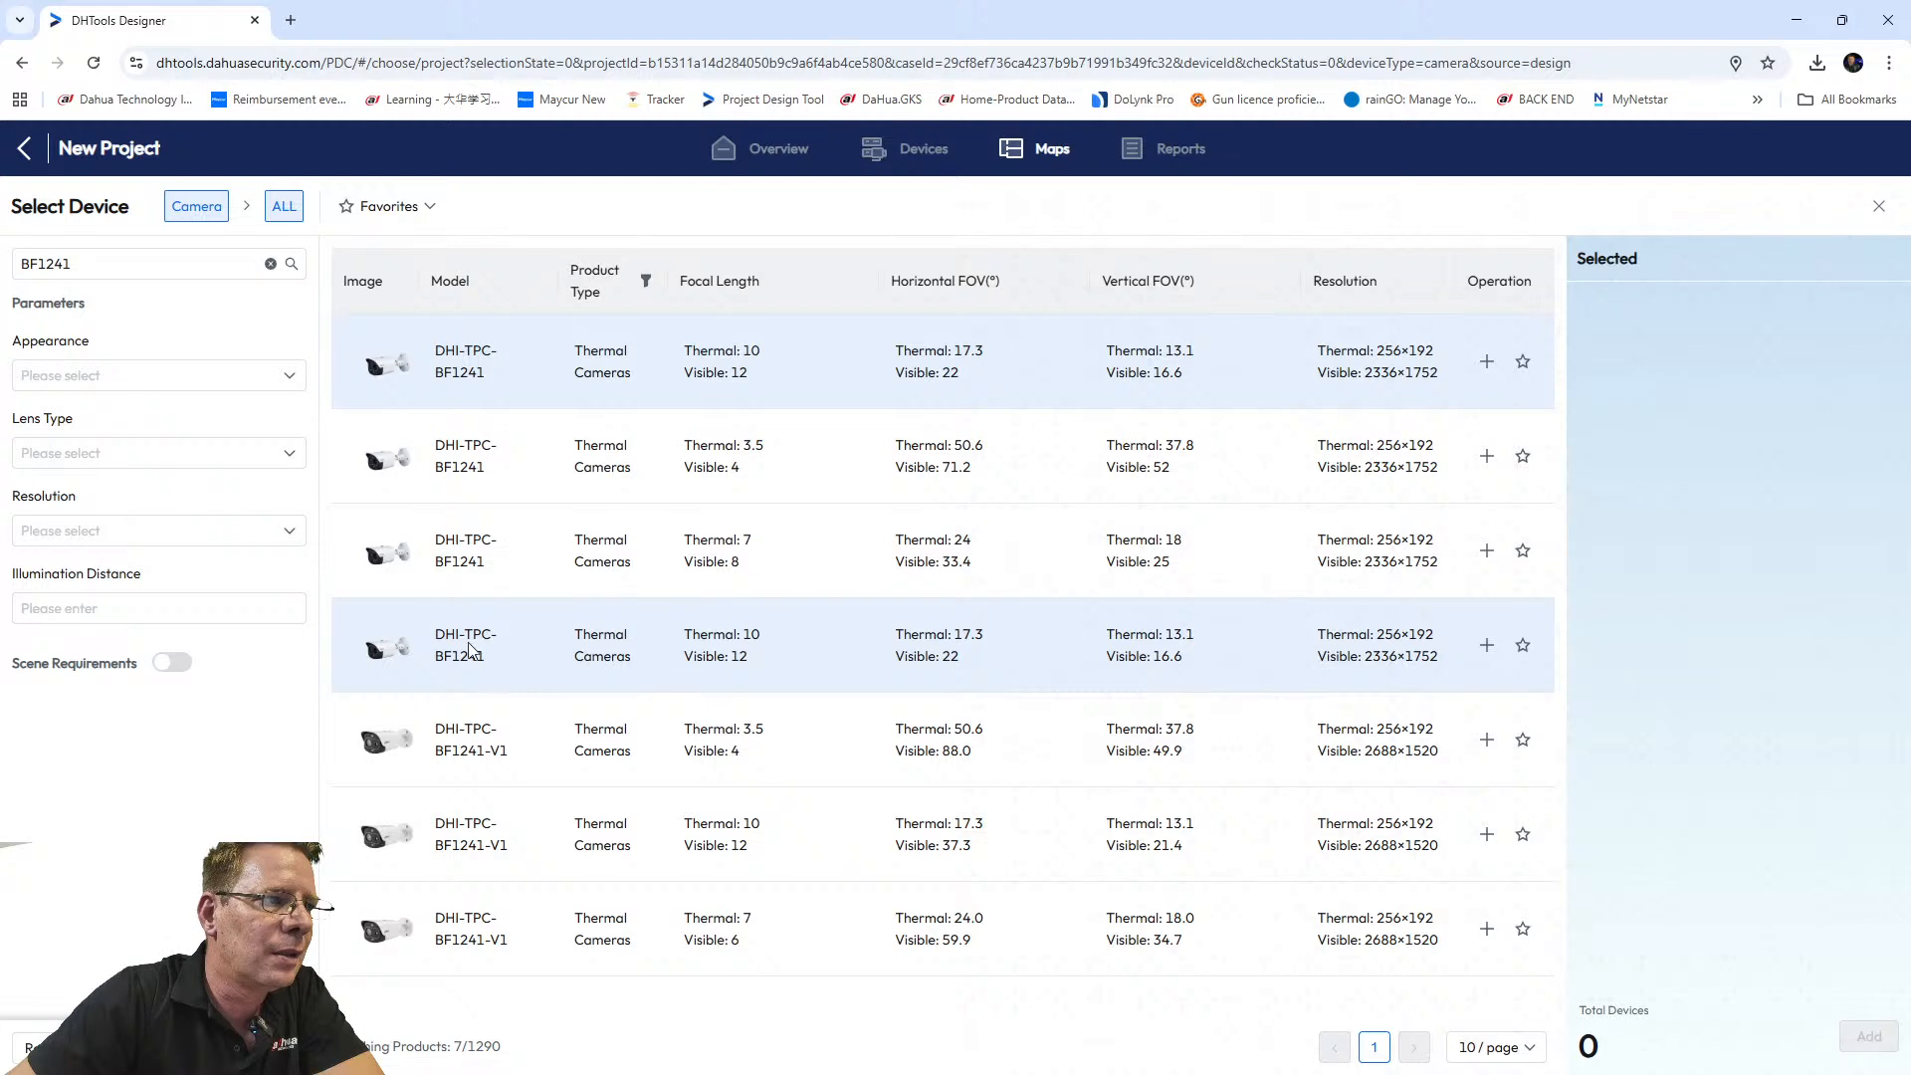
{"action": "left_click", "coordinate": [1486, 645]}
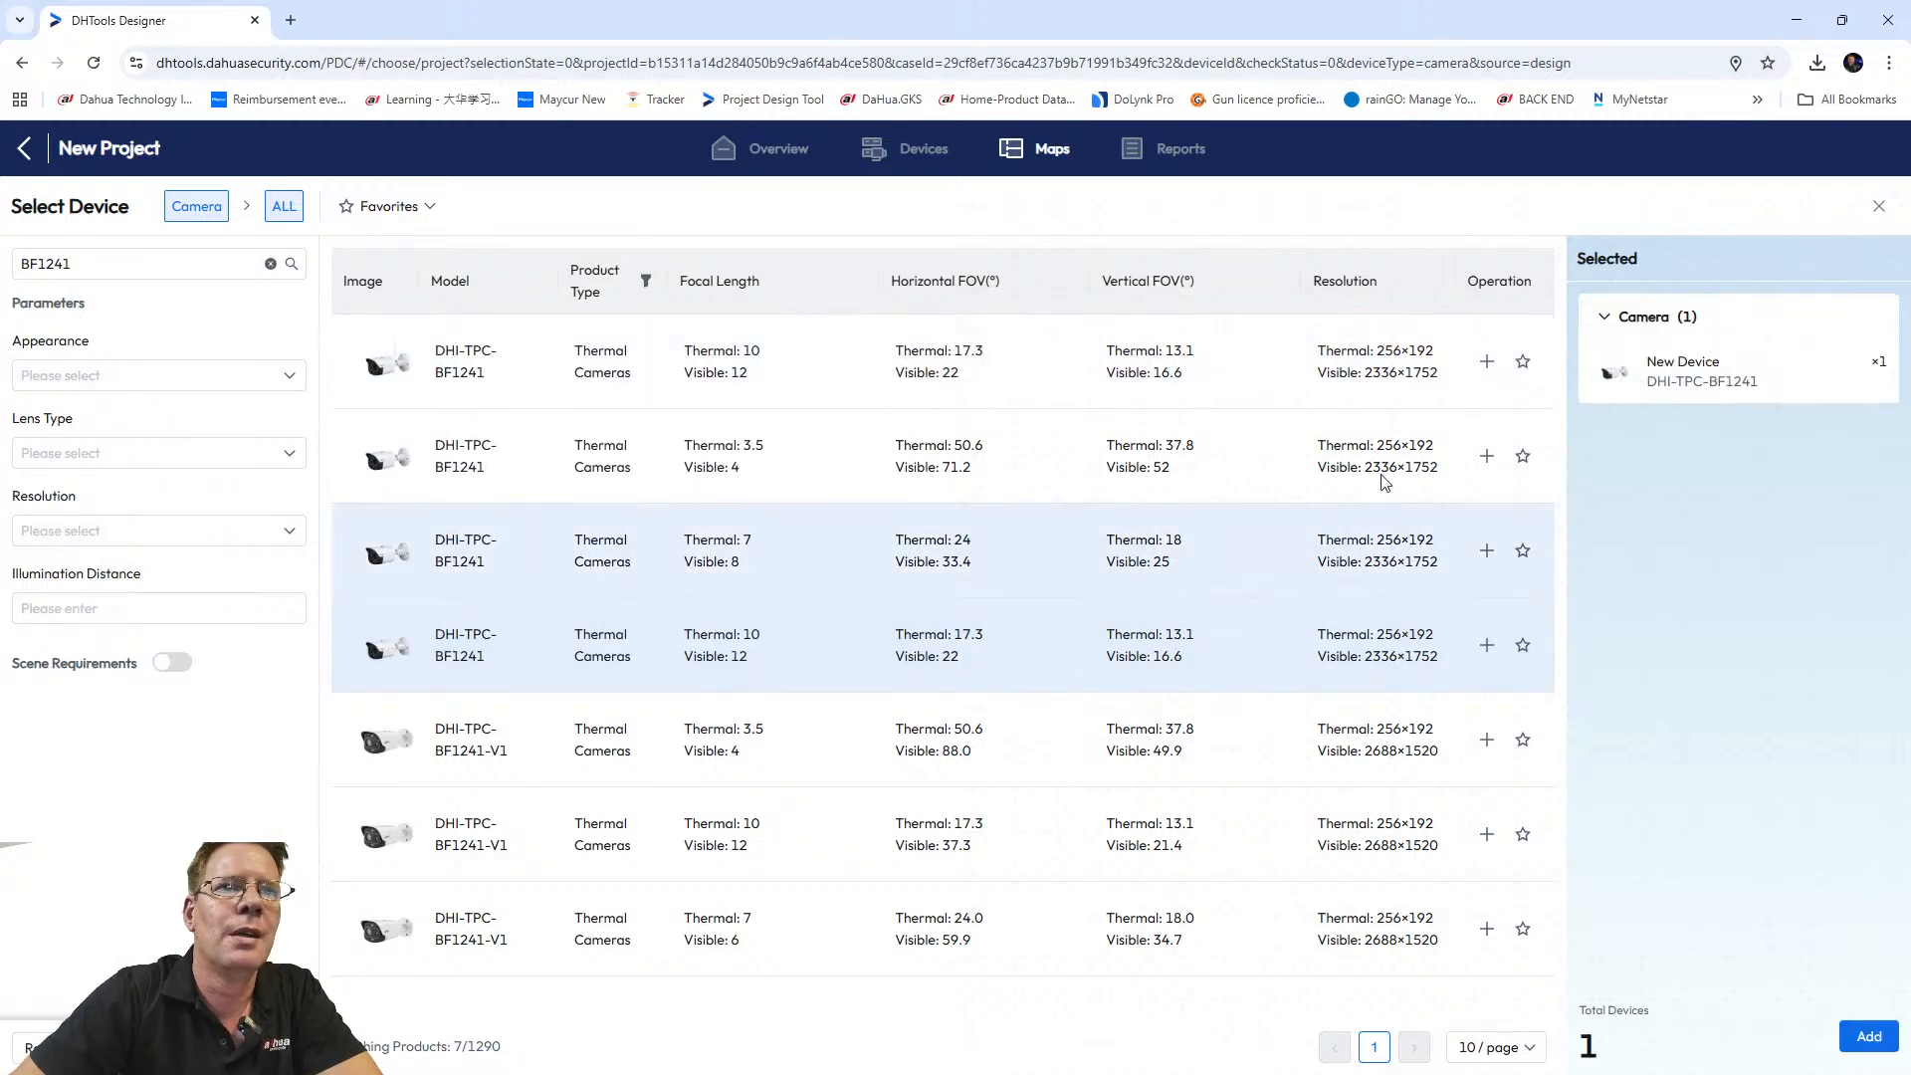
{"action": "mouse_move", "coordinate": [1881, 366]}
{"action": "left_click_drag", "start_coordinate": [1839, 374], "coordinate": [1817, 376]}
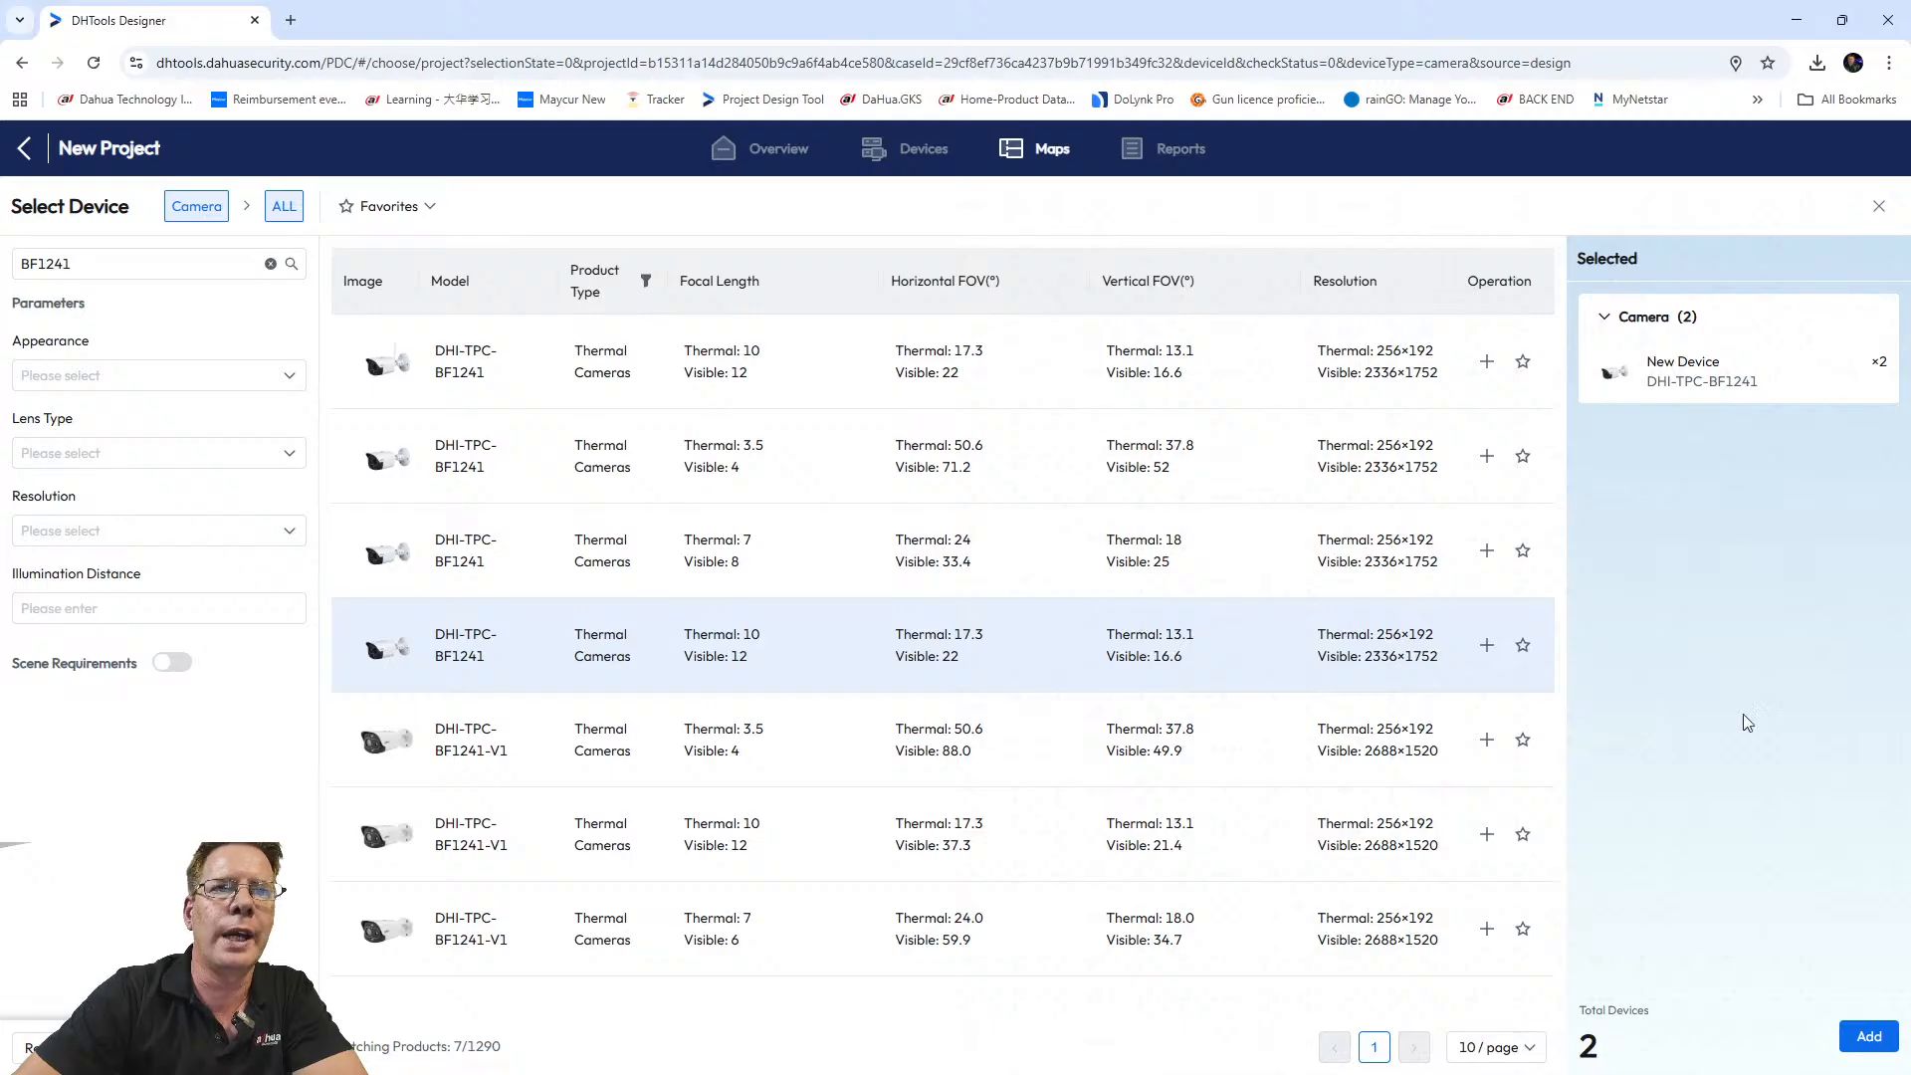
{"action": "left_click", "coordinate": [1862, 1036]}
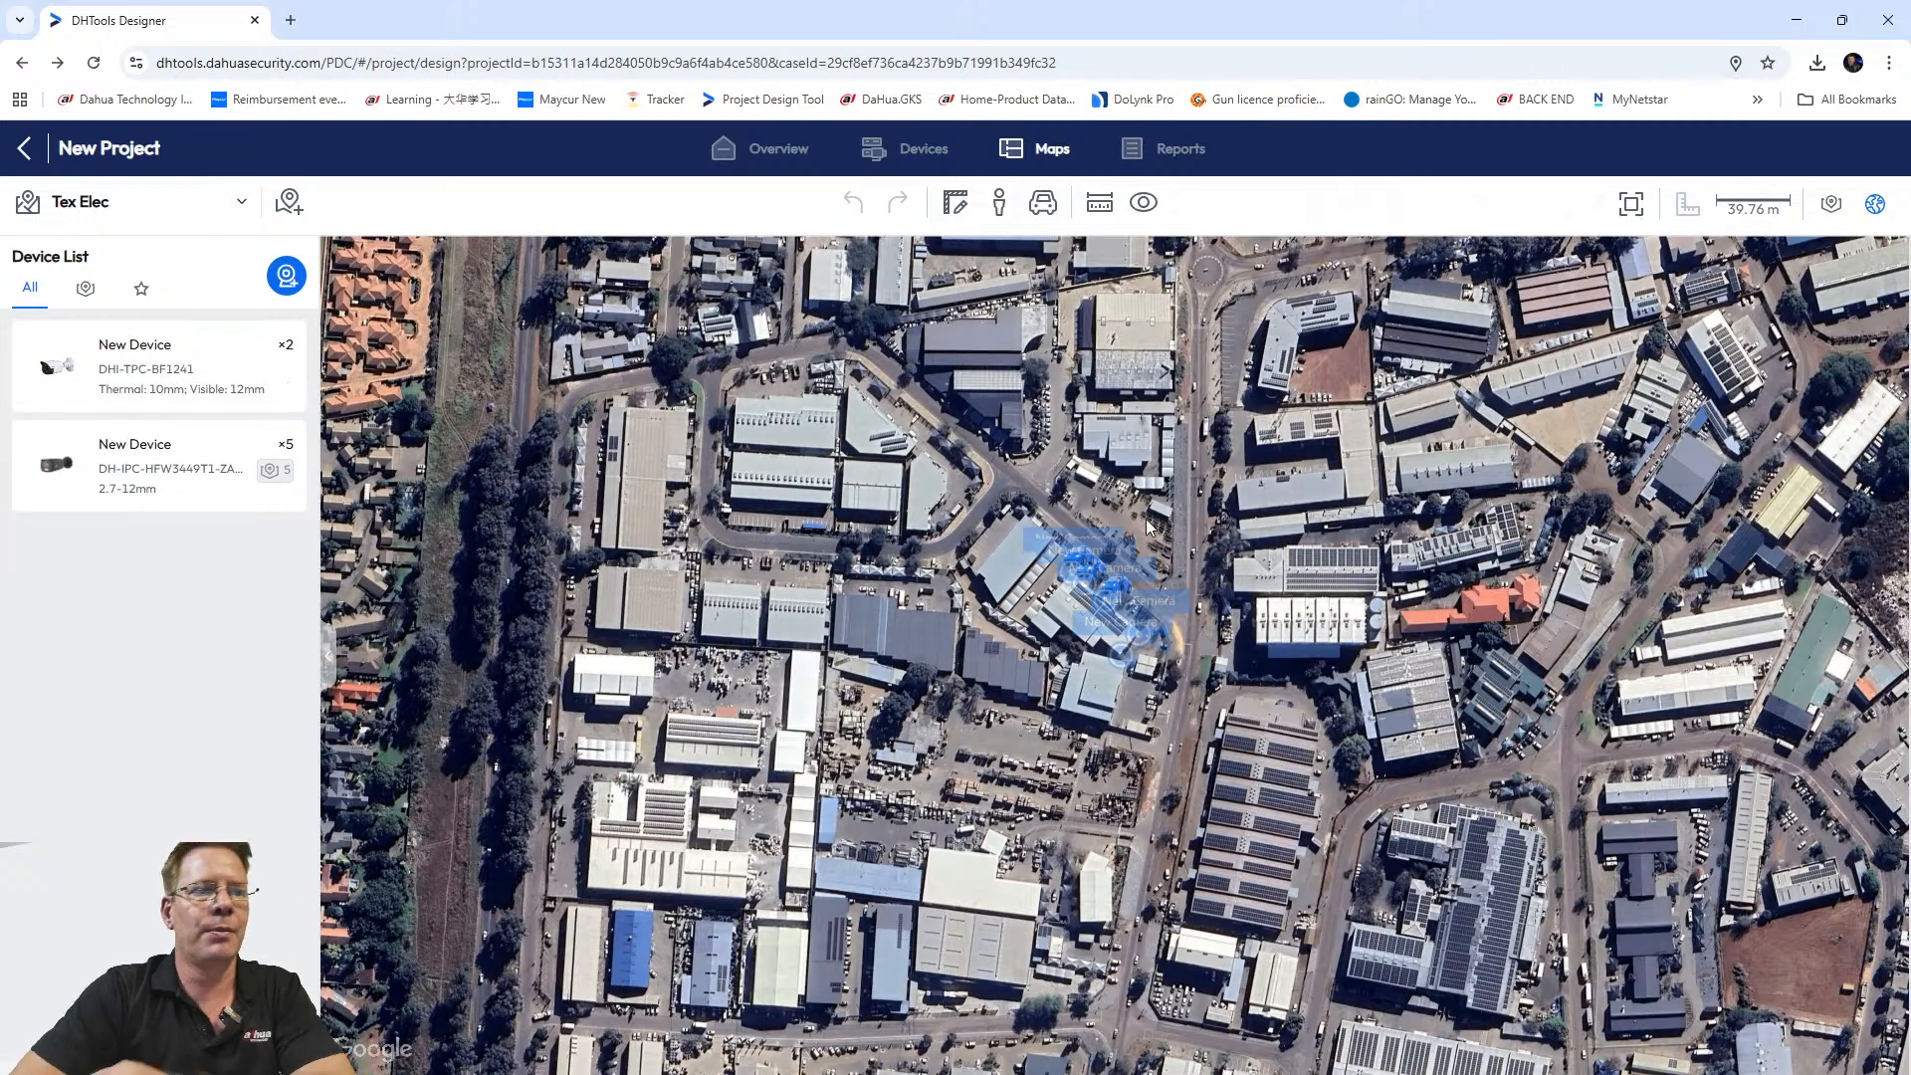
Drop a DHI-TPC-BF1241 thermal camera onto the map beside the road east of the building.
{"action": "scroll", "coordinate": [1112, 611], "scroll_direction": "up", "scroll_amount": 5}
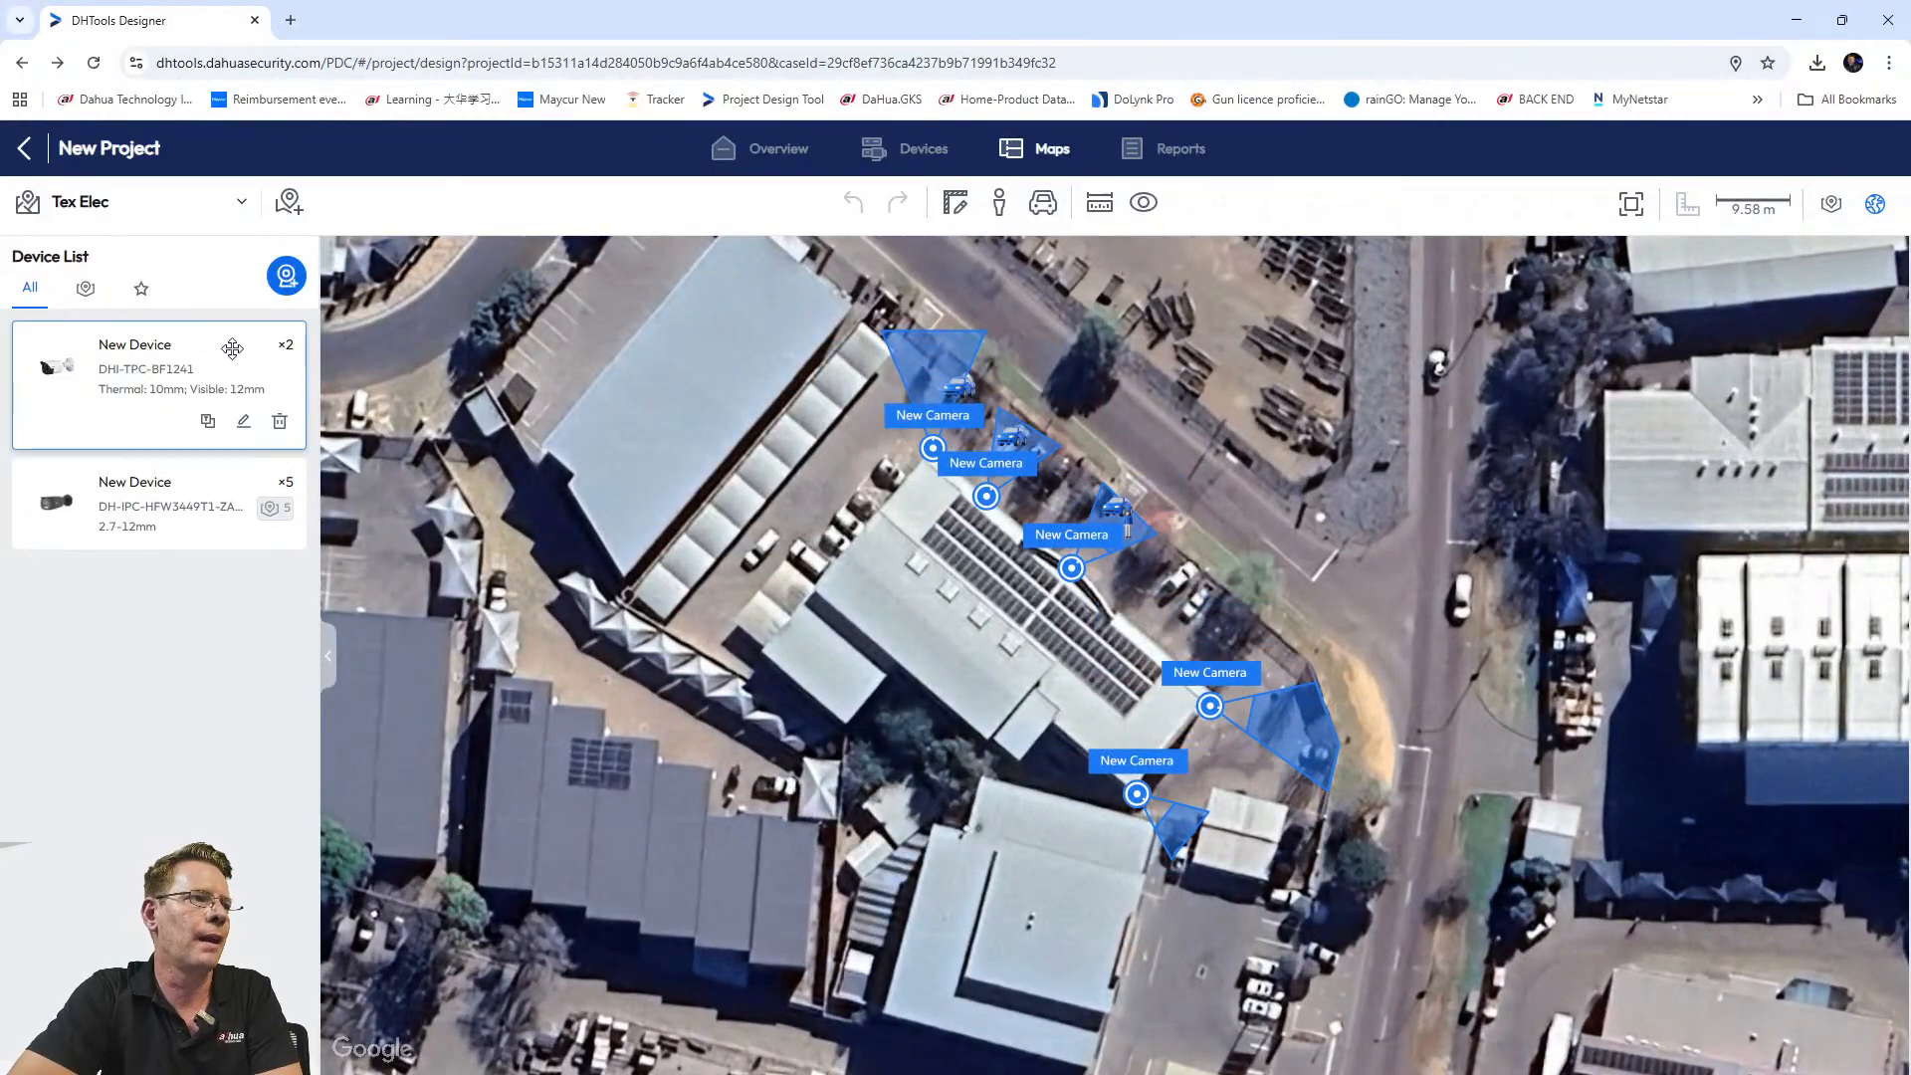
{"action": "left_click_drag", "start_coordinate": [145, 363], "coordinate": [1290, 668]}
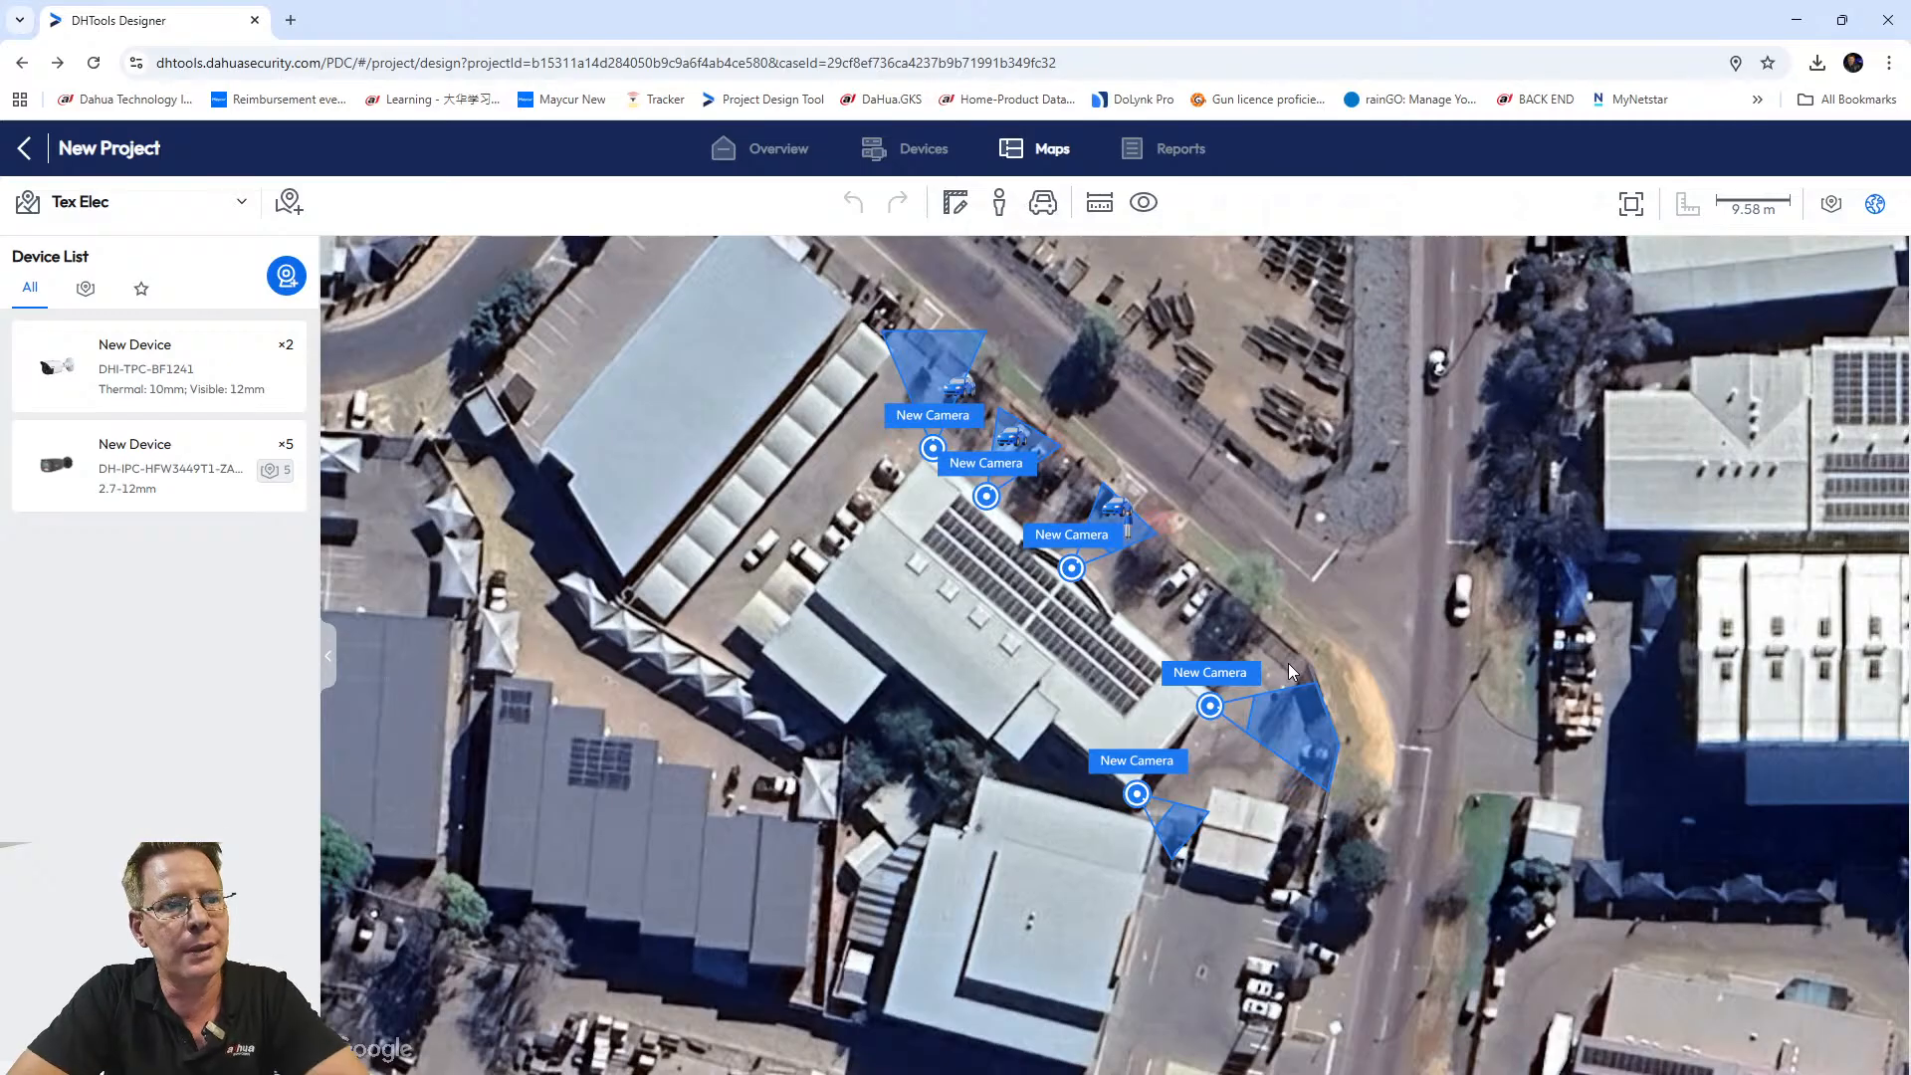
{"action": "left_click", "coordinate": [1312, 665]}
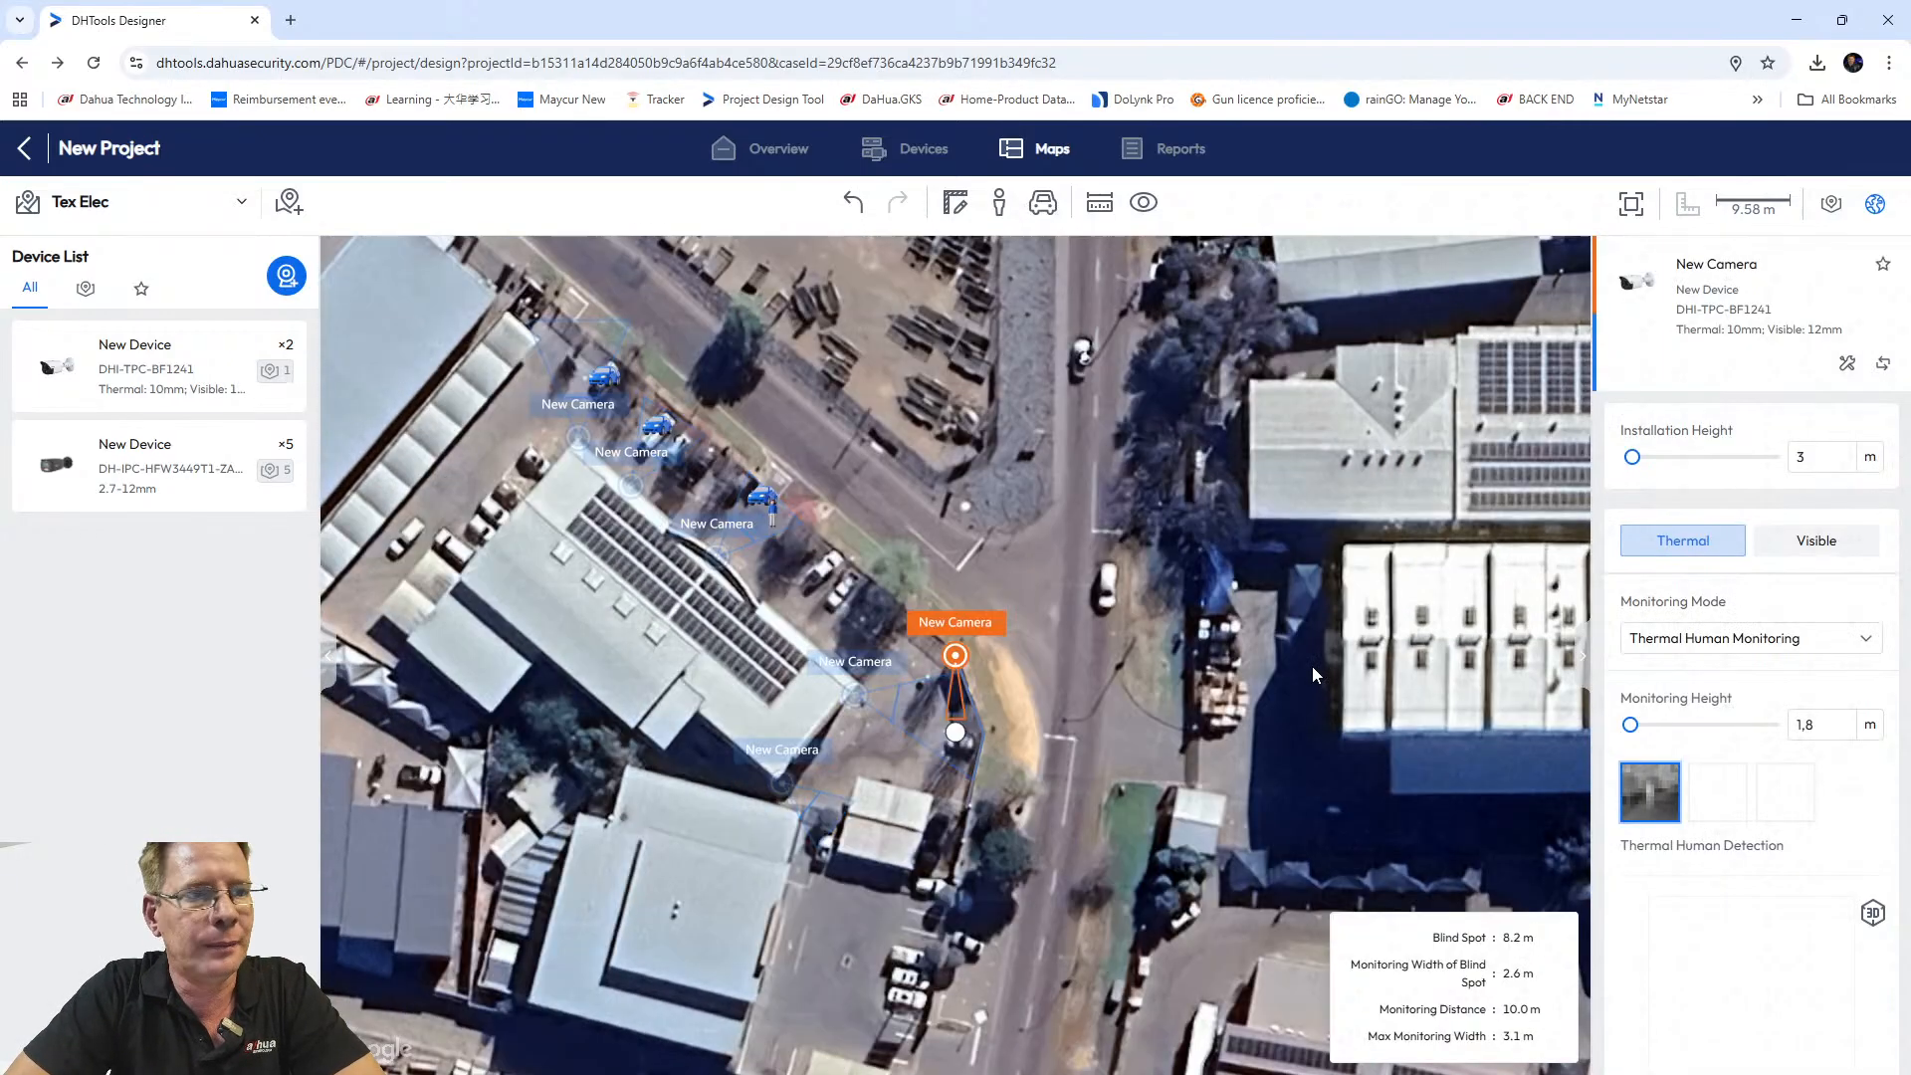
Aim the new thermal camera's view northwest up the road.
{"action": "left_click_drag", "start_coordinate": [951, 735], "coordinate": [647, 385]}
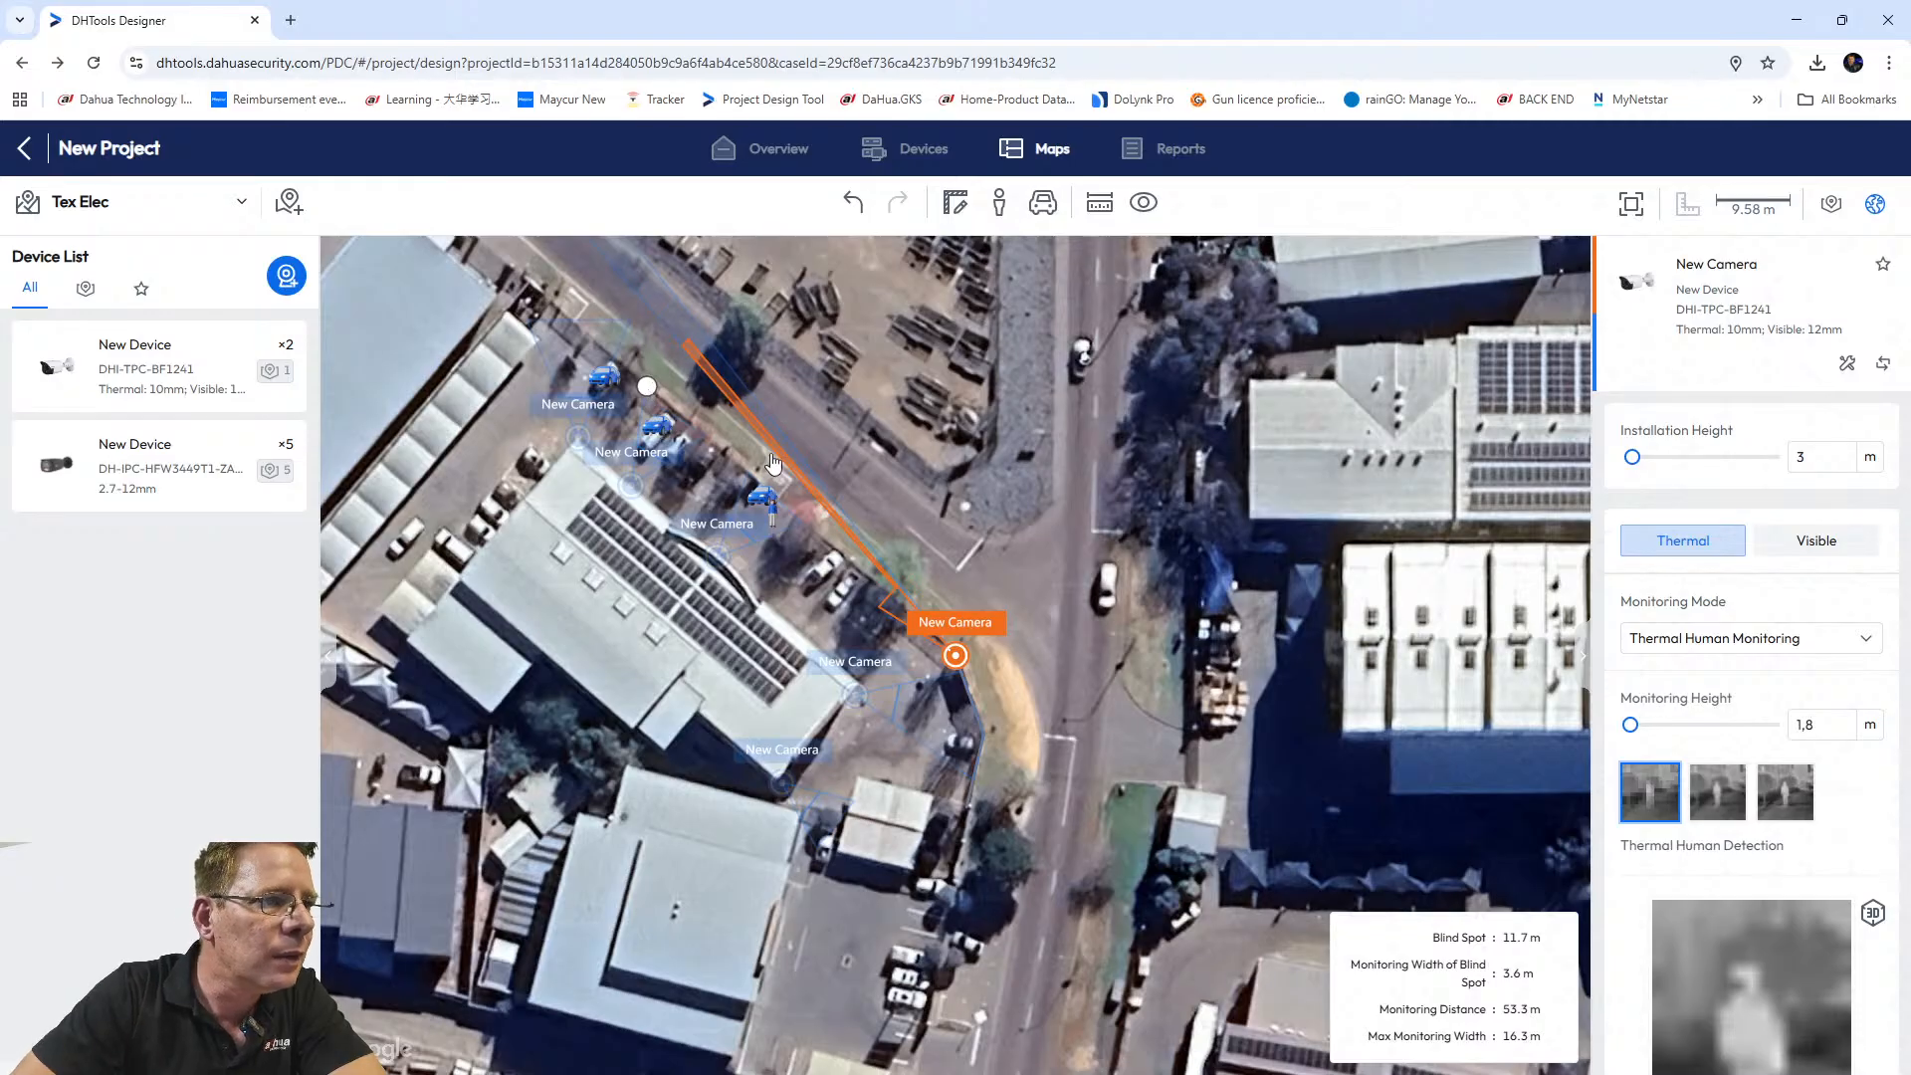
{"action": "scroll", "coordinate": [794, 483], "scroll_direction": "up", "scroll_amount": 2}
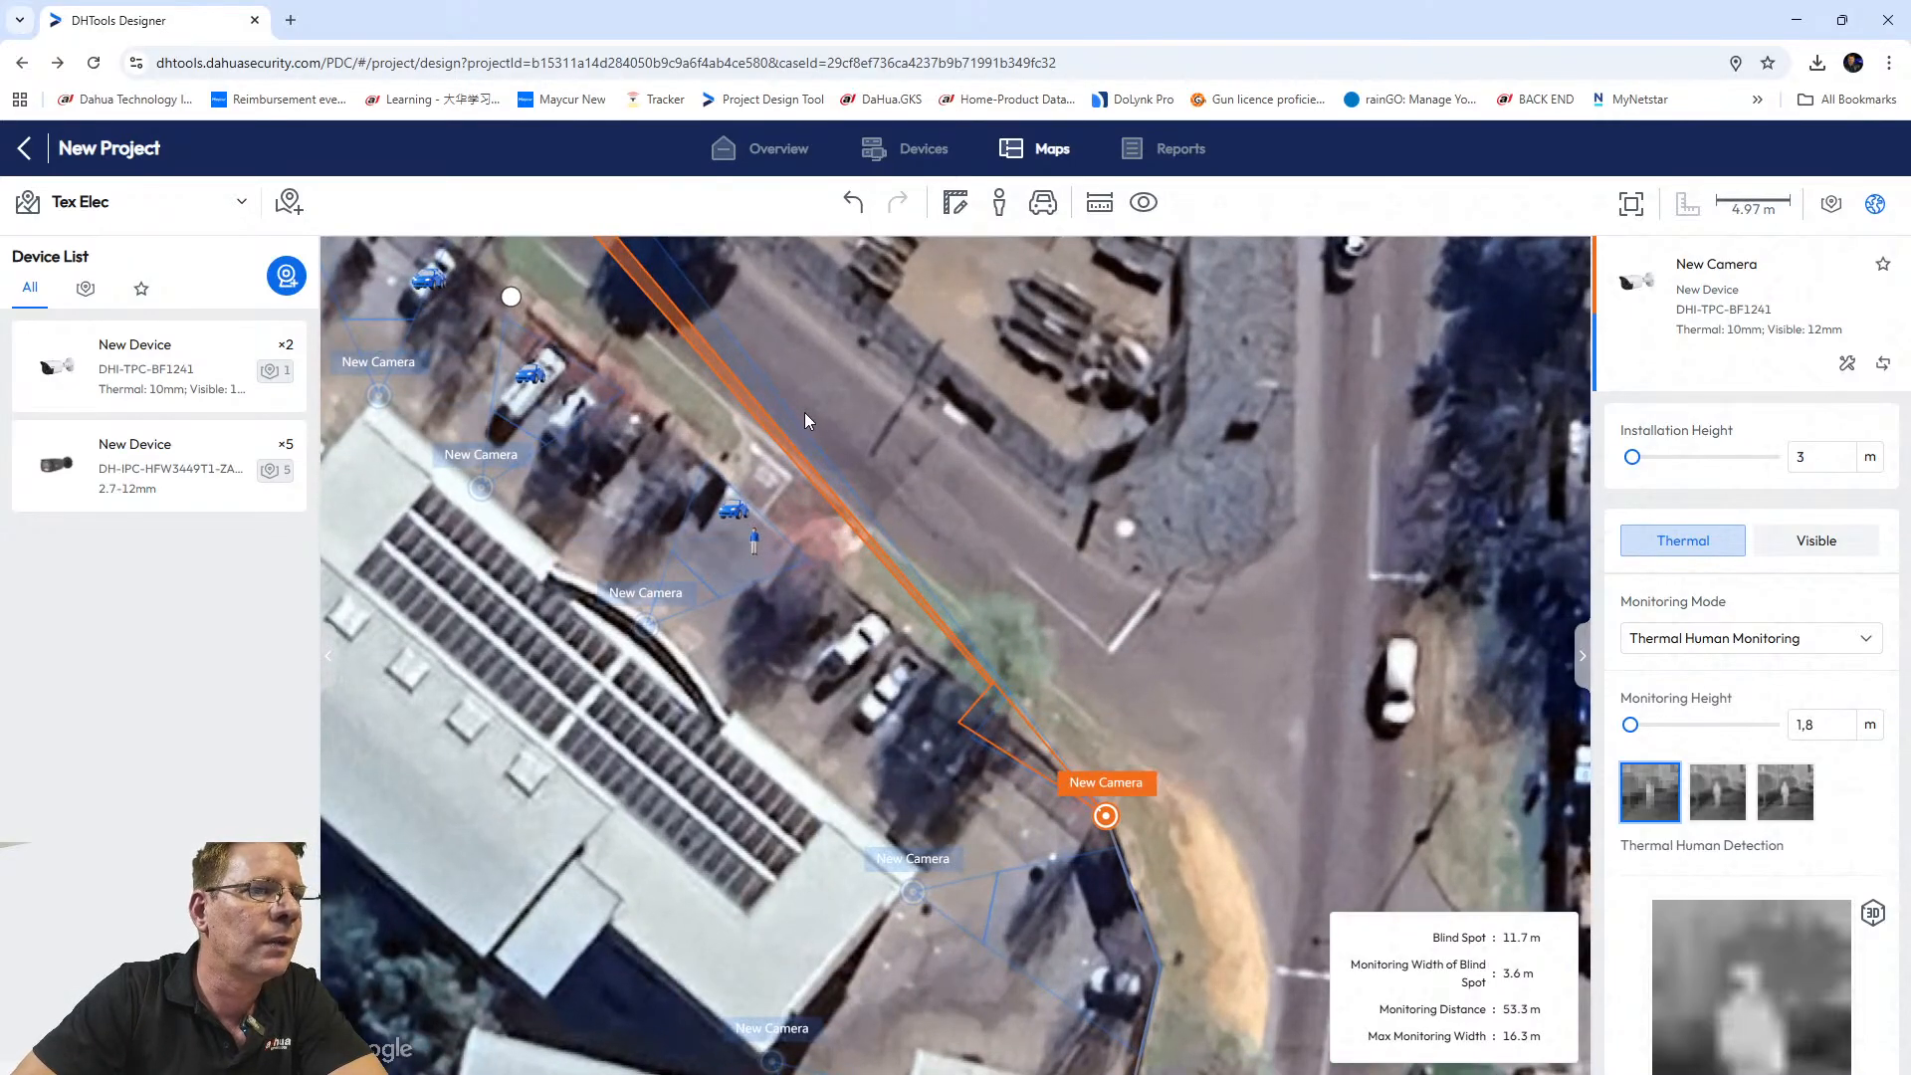
{"action": "scroll", "coordinate": [816, 421], "scroll_direction": "down", "scroll_amount": 1}
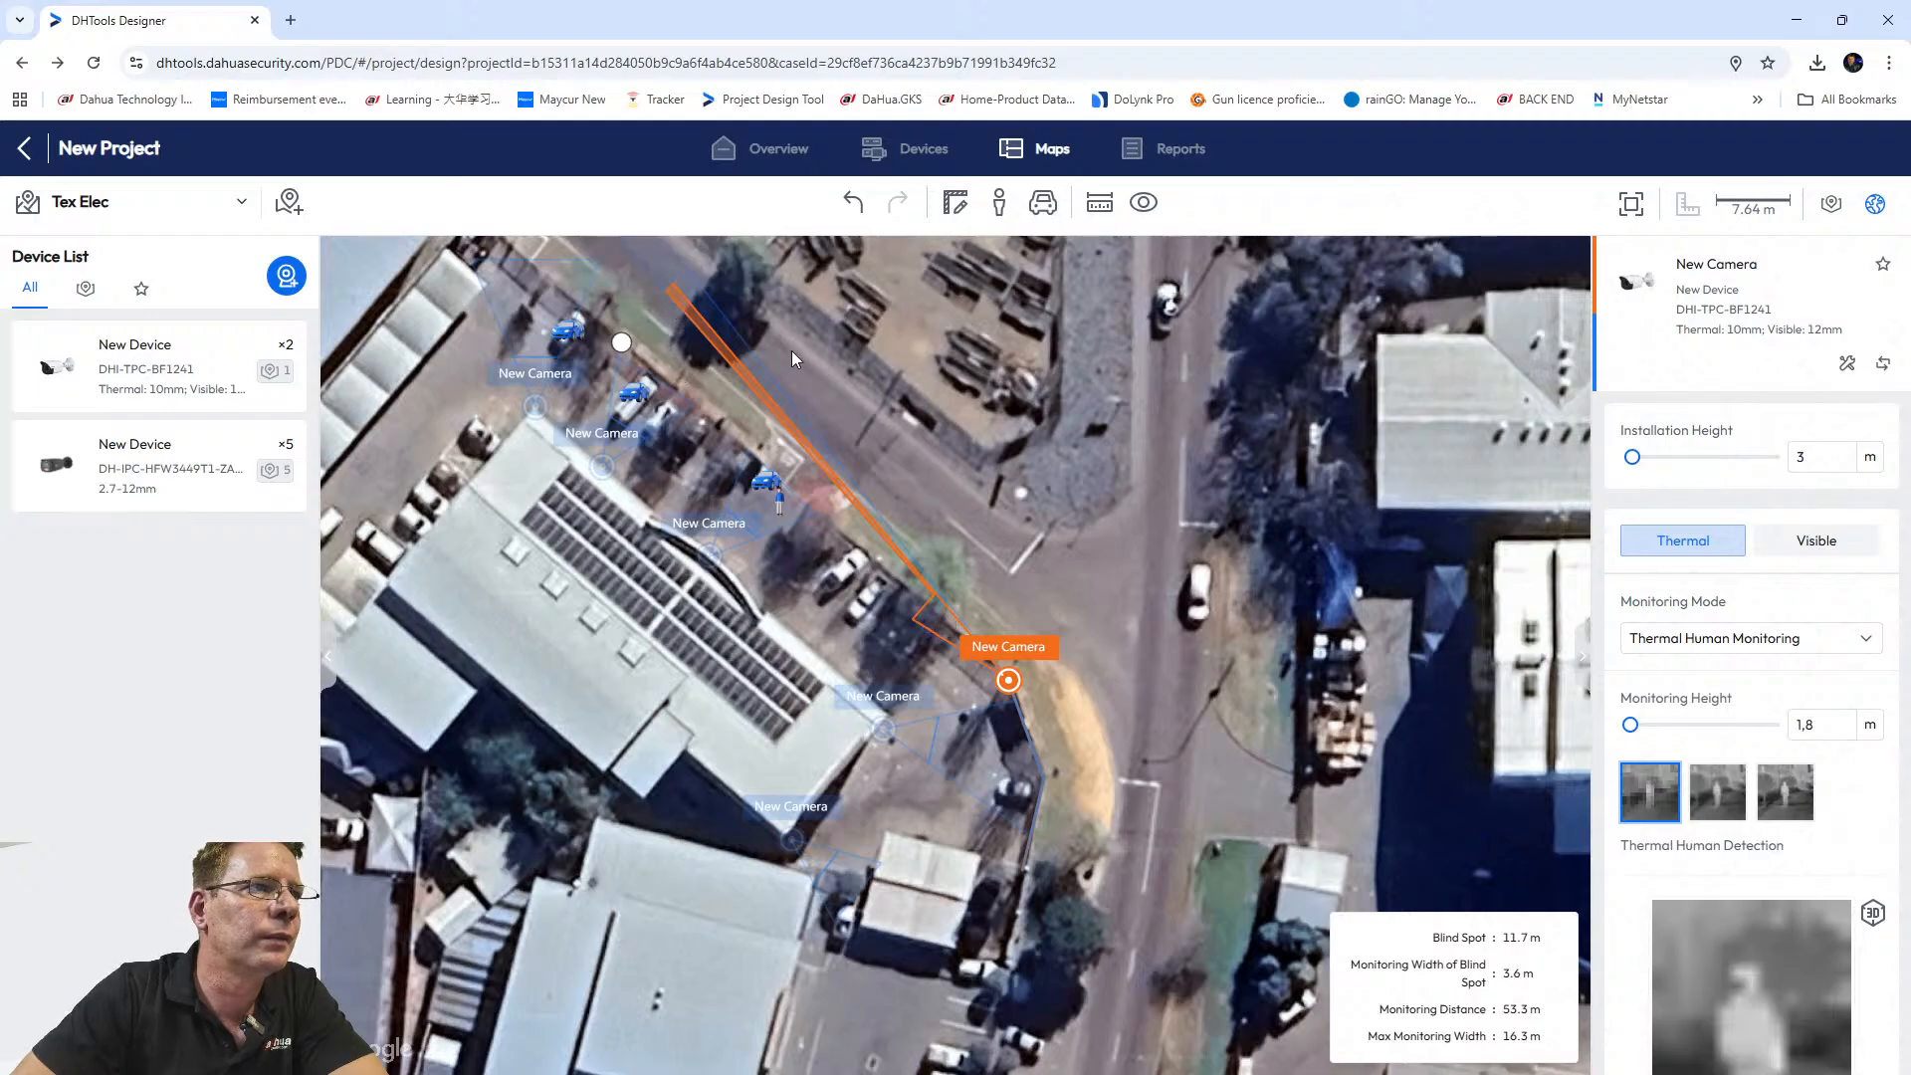
Follow the camera's visible-light cone along the road, then return to the thermal coverage.
{"action": "left_click", "coordinate": [692, 328]}
{"action": "scroll", "coordinate": [734, 428], "scroll_direction": "down", "scroll_amount": 5}
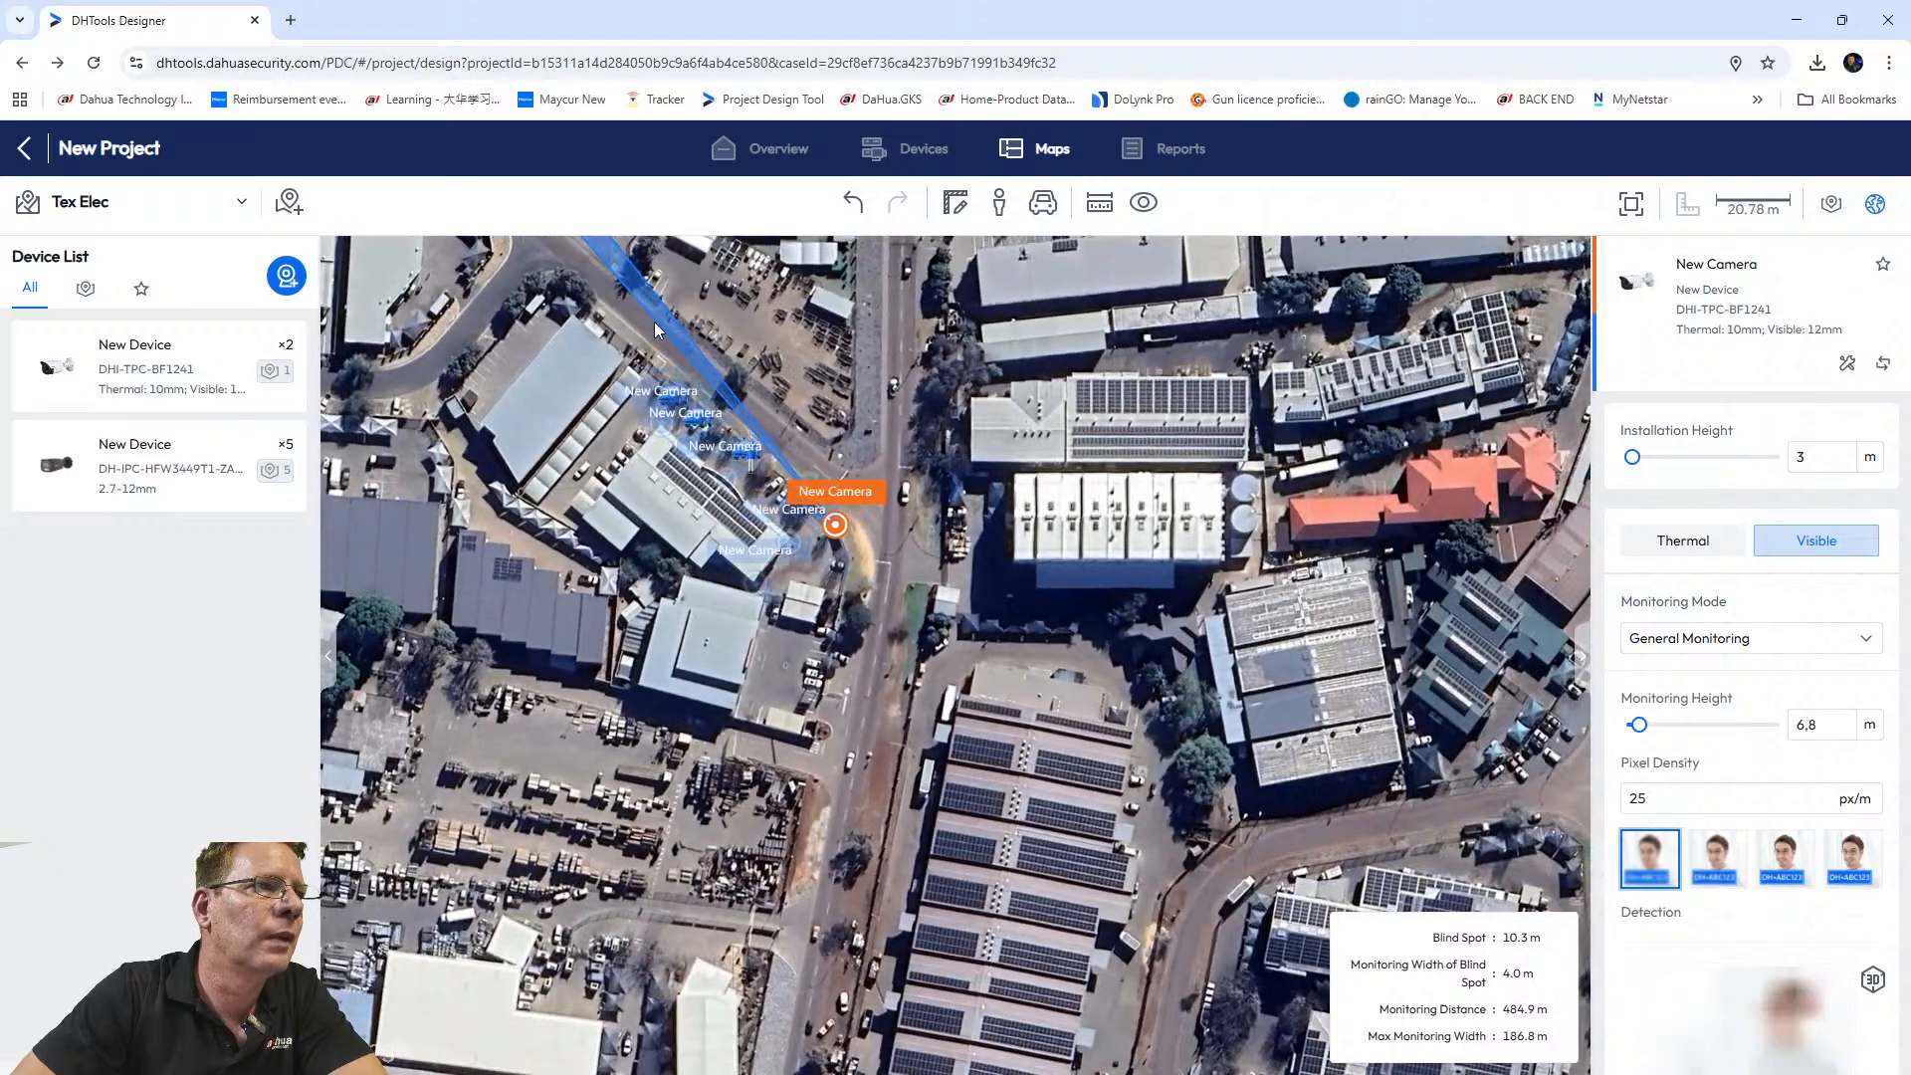
{"action": "scroll", "coordinate": [656, 328], "scroll_direction": "down", "scroll_amount": 3}
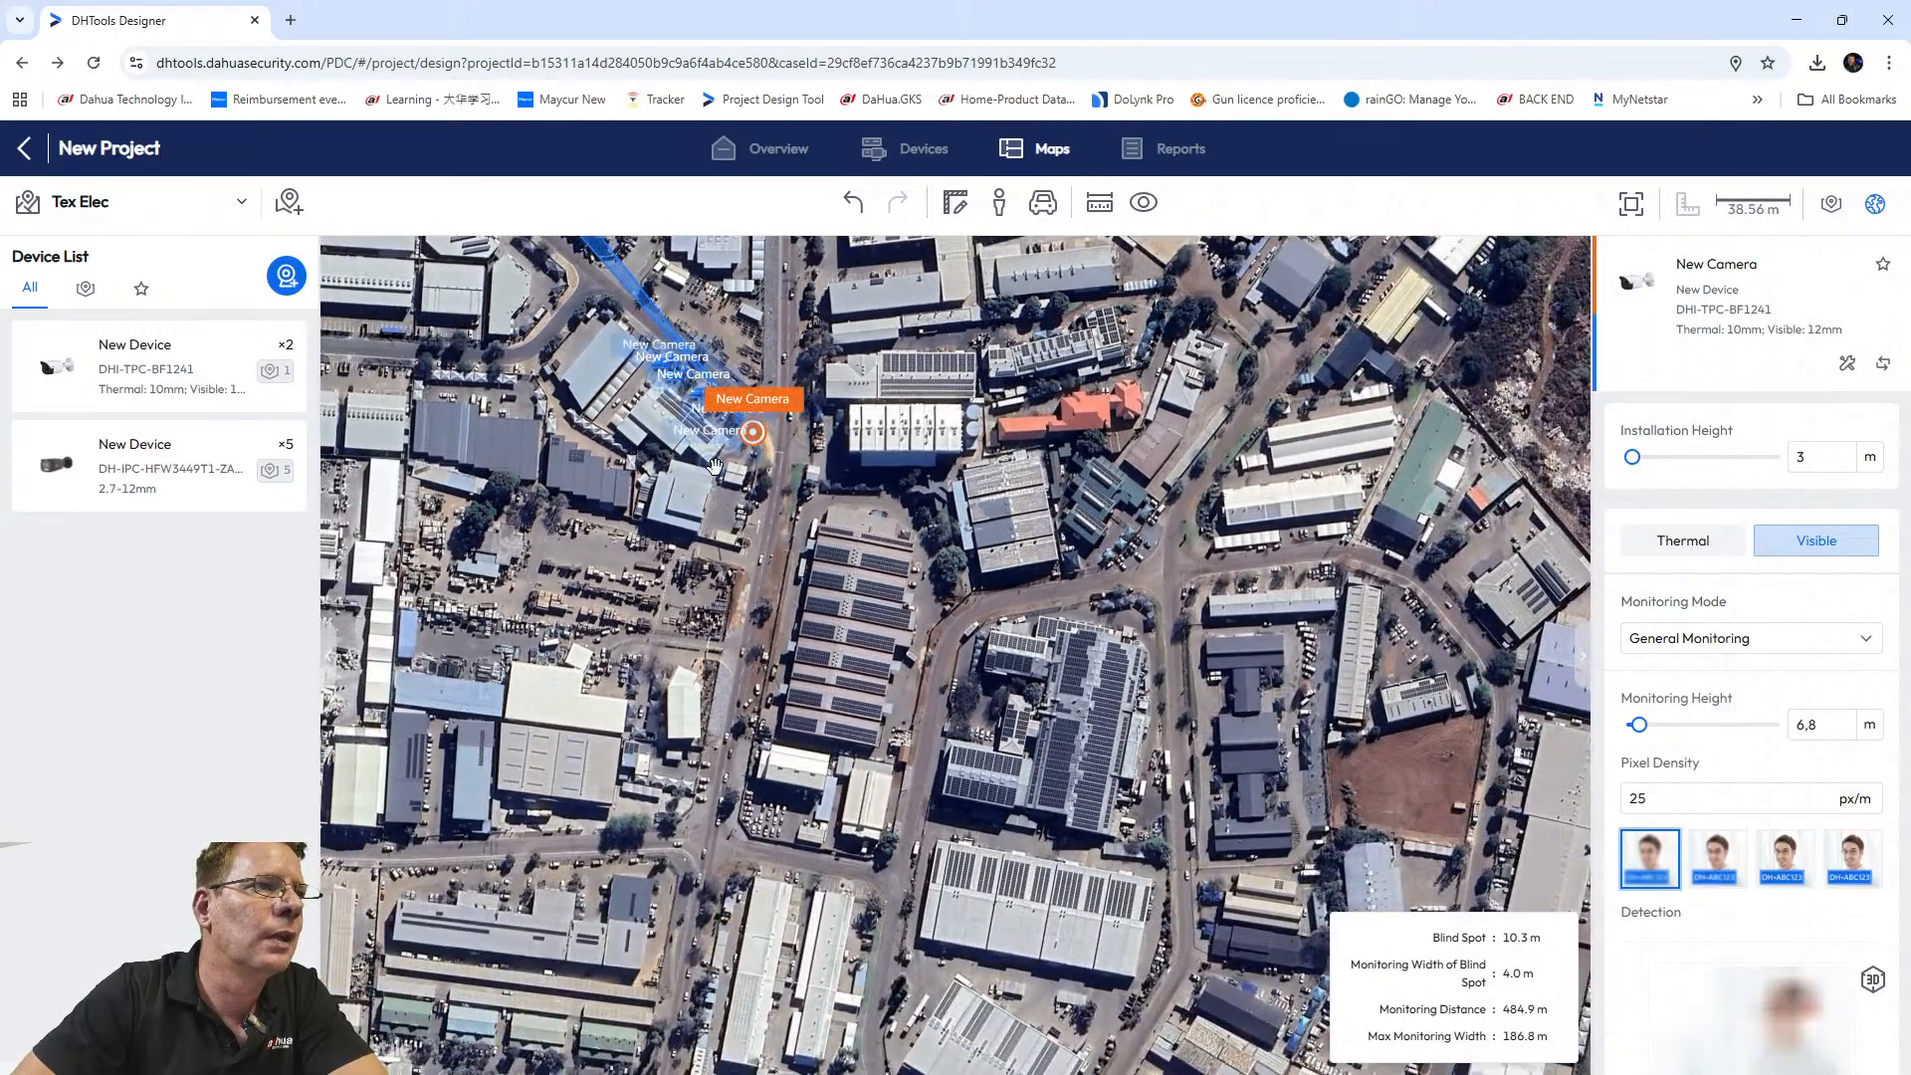
{"action": "scroll", "coordinate": [824, 360], "scroll_direction": "down", "scroll_amount": 3}
{"action": "left_click_drag", "start_coordinate": [824, 360], "coordinate": [1004, 677]}
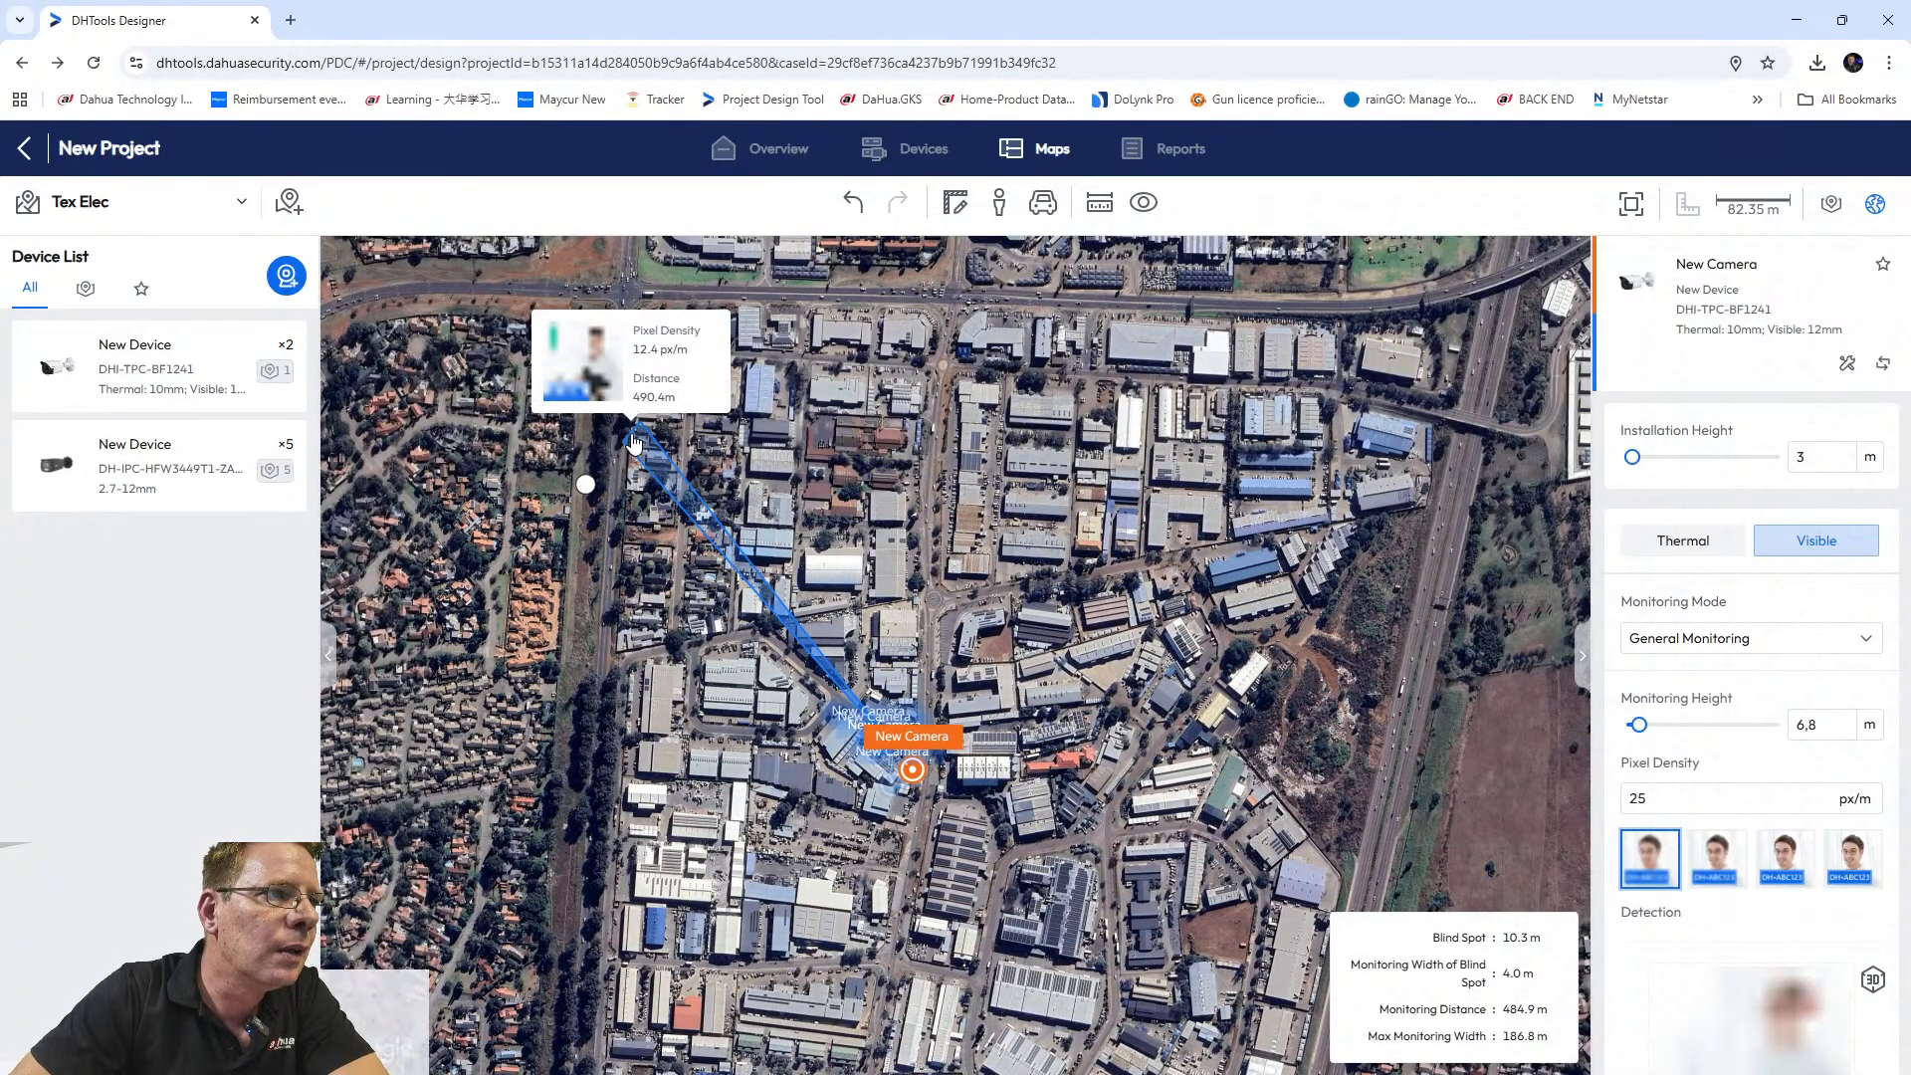
{"action": "left_click_drag", "start_coordinate": [656, 471], "coordinate": [709, 554]}
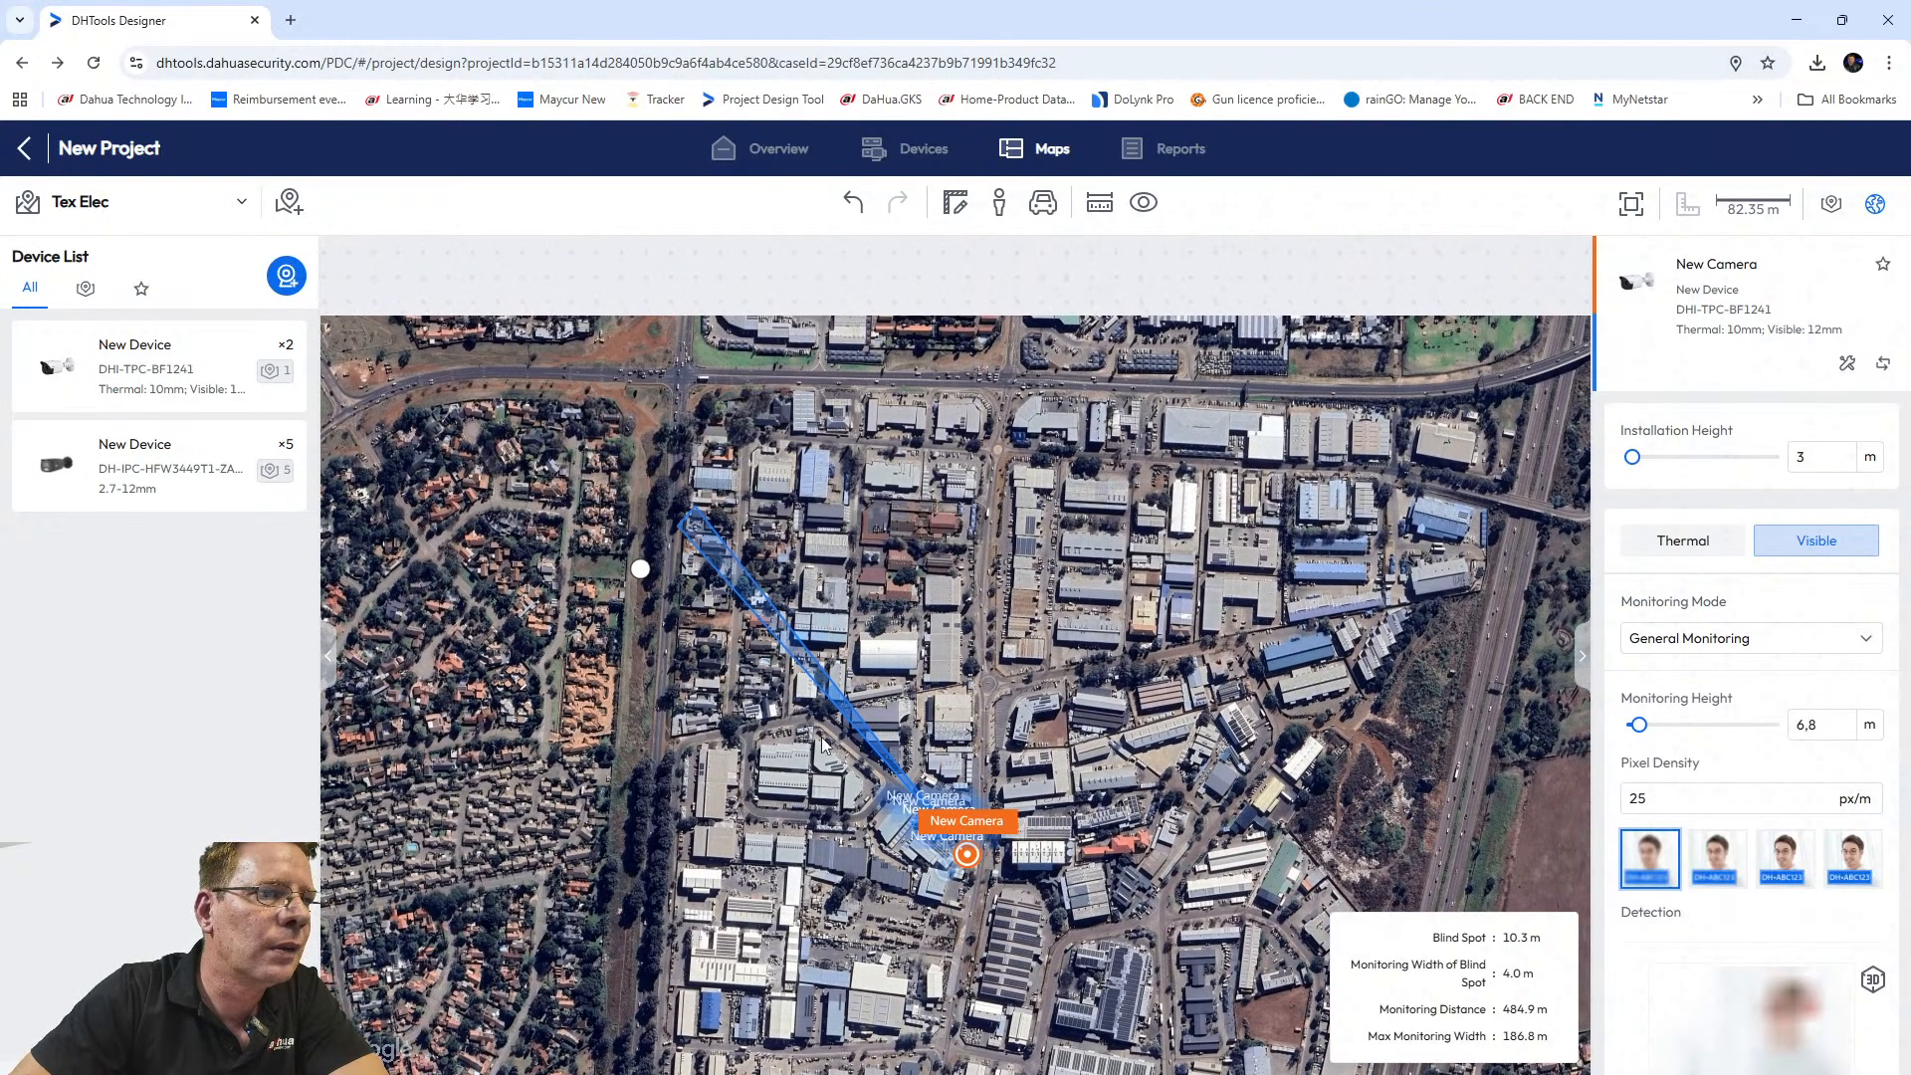
{"action": "scroll", "coordinate": [855, 738], "scroll_direction": "up", "scroll_amount": 3}
{"action": "scroll", "coordinate": [869, 742], "scroll_direction": "up", "scroll_amount": 1}
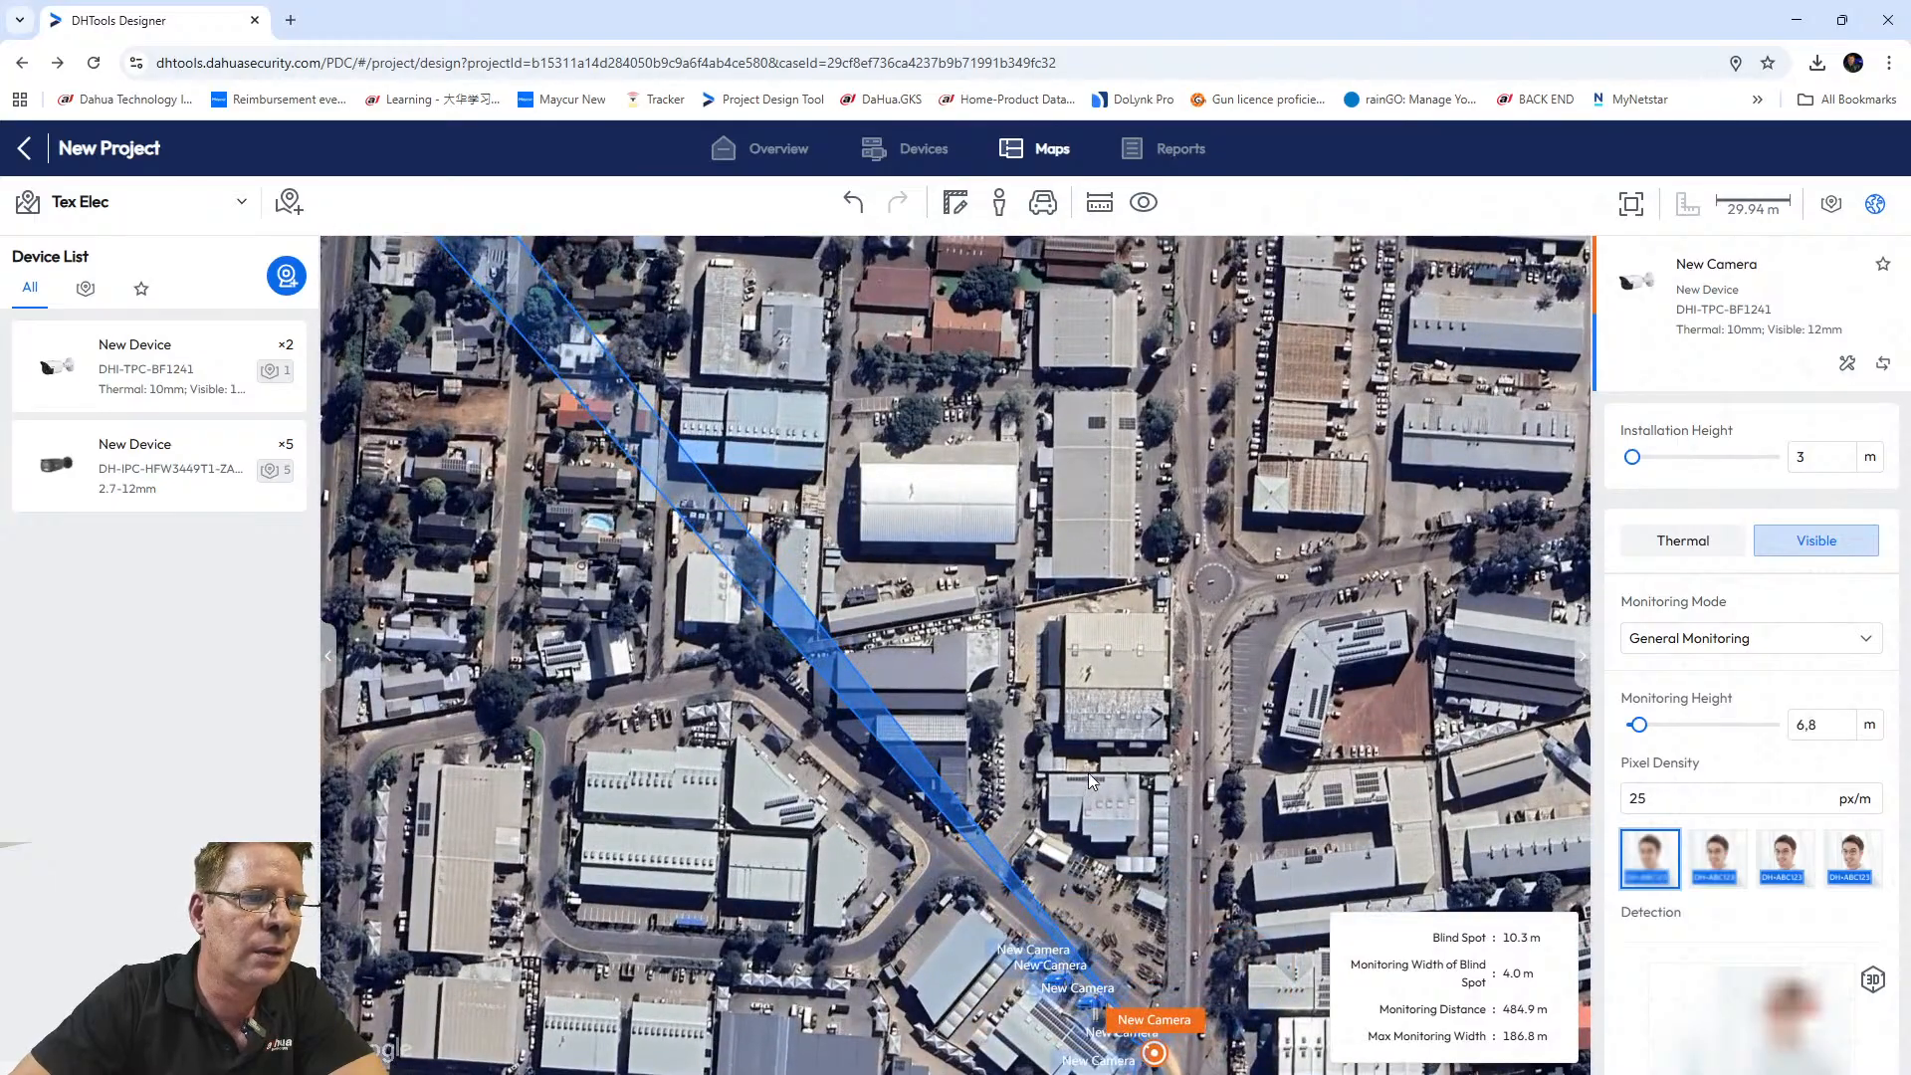
{"action": "scroll", "coordinate": [1089, 772], "scroll_direction": "down", "scroll_amount": 2}
{"action": "left_click_drag", "start_coordinate": [1114, 915], "coordinate": [996, 746]}
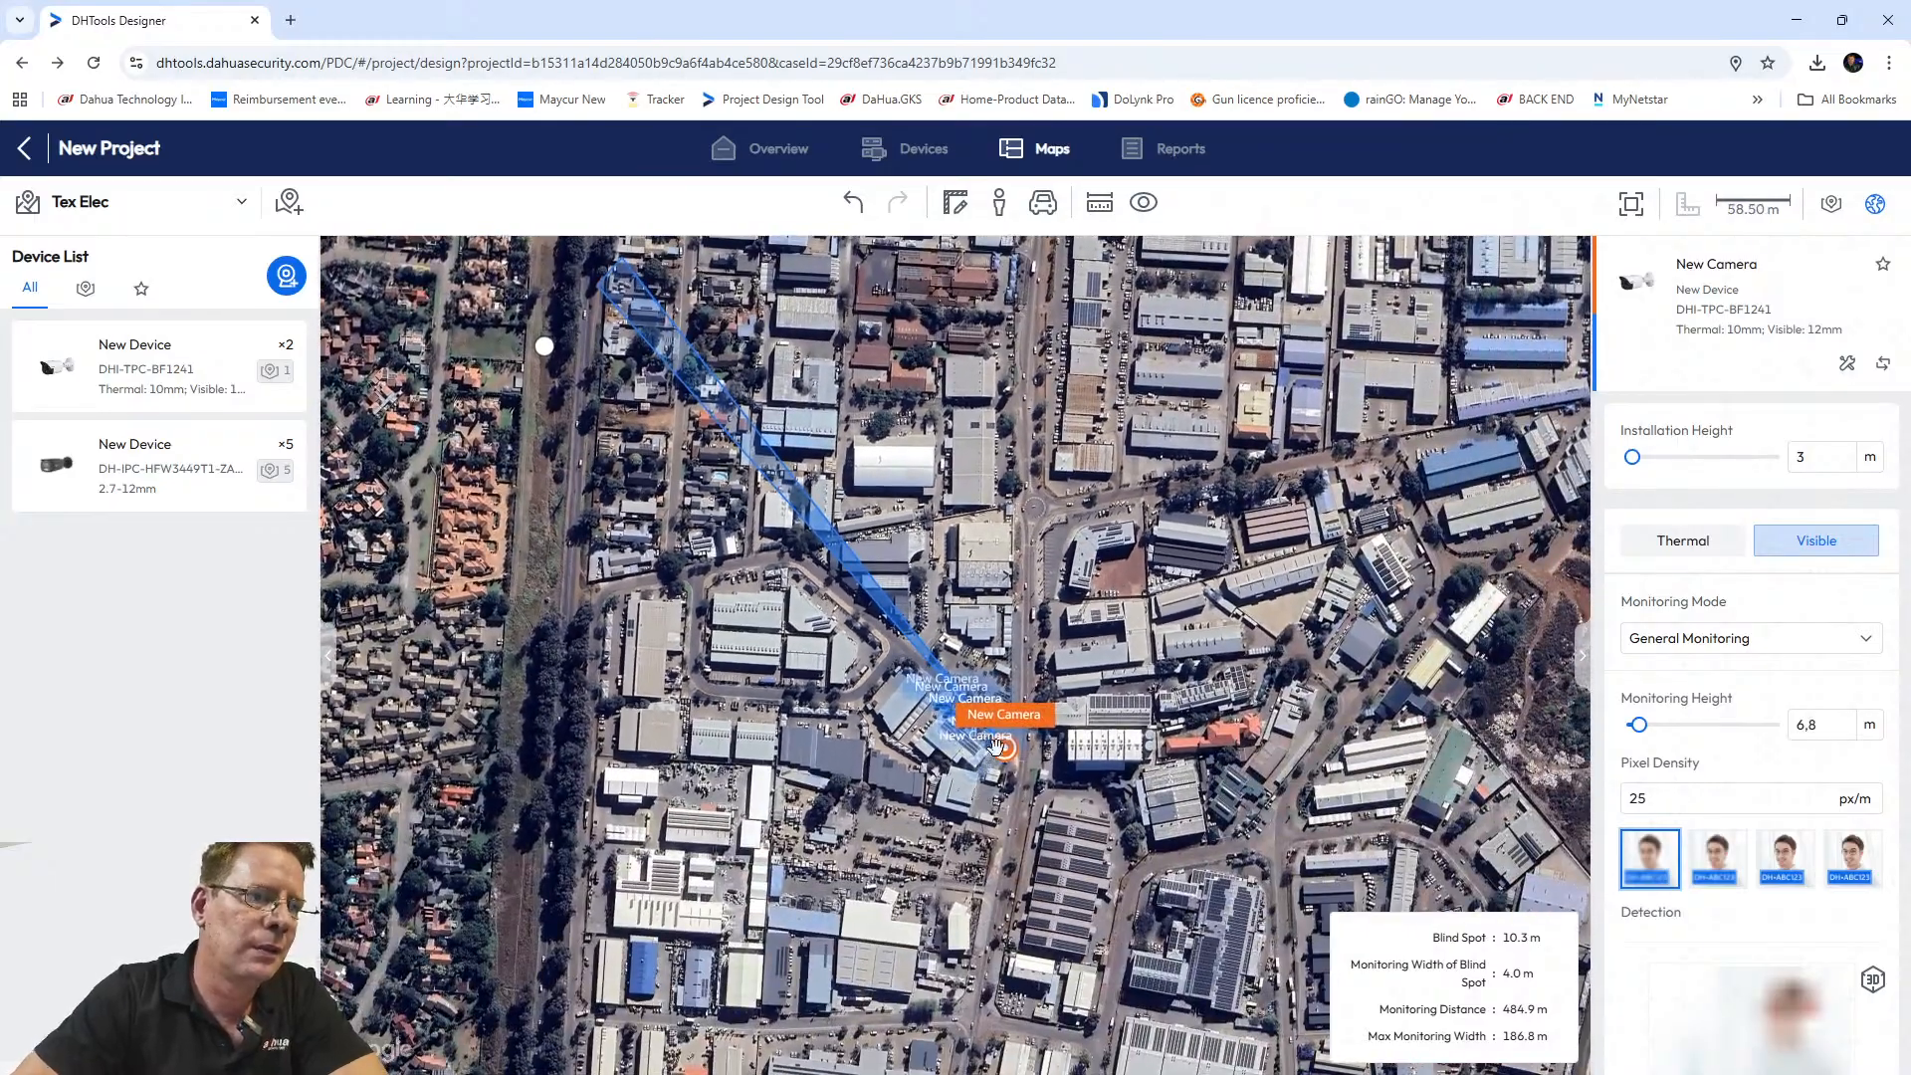
{"action": "scroll", "coordinate": [999, 745], "scroll_direction": "up", "scroll_amount": 5}
{"action": "left_click", "coordinate": [1100, 626]}
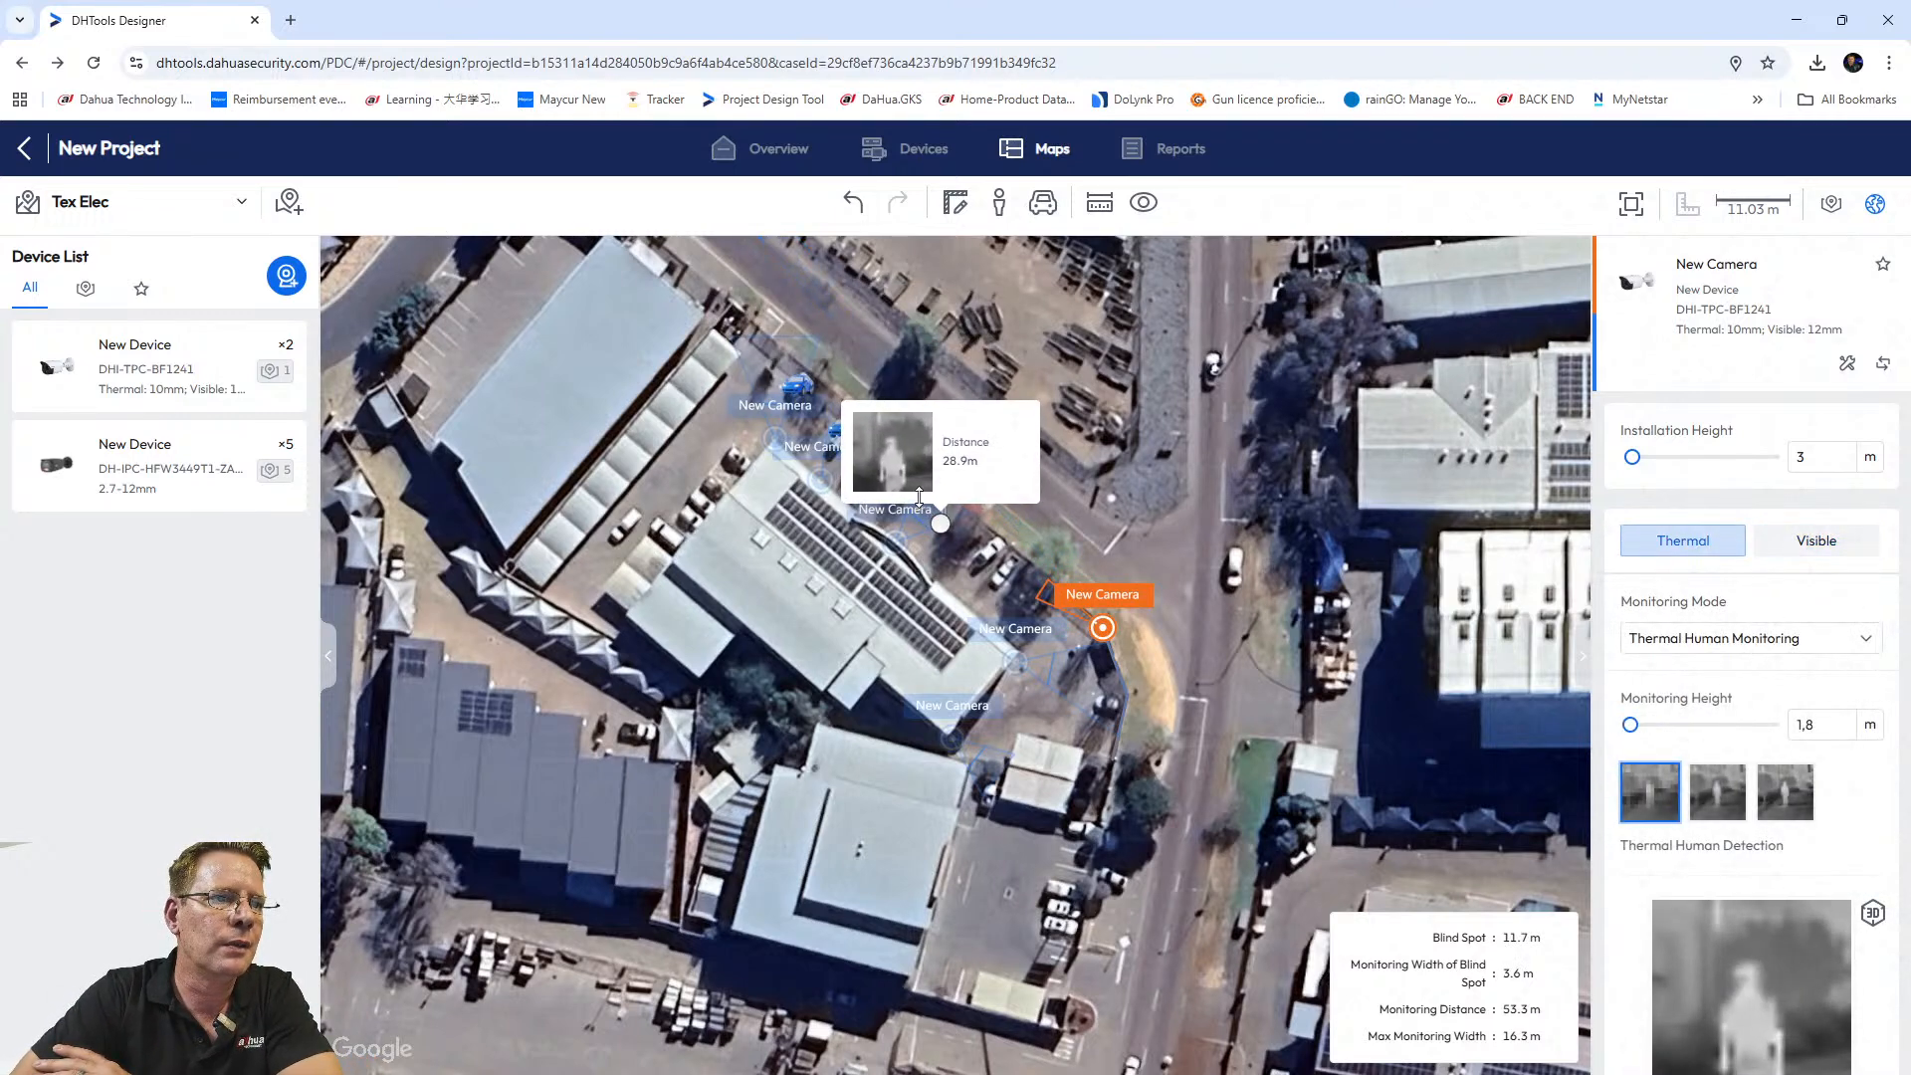
Set the thermal target point at 37.2 m and compare it with visible-light coverage.
{"action": "left_click", "coordinate": [909, 472]}
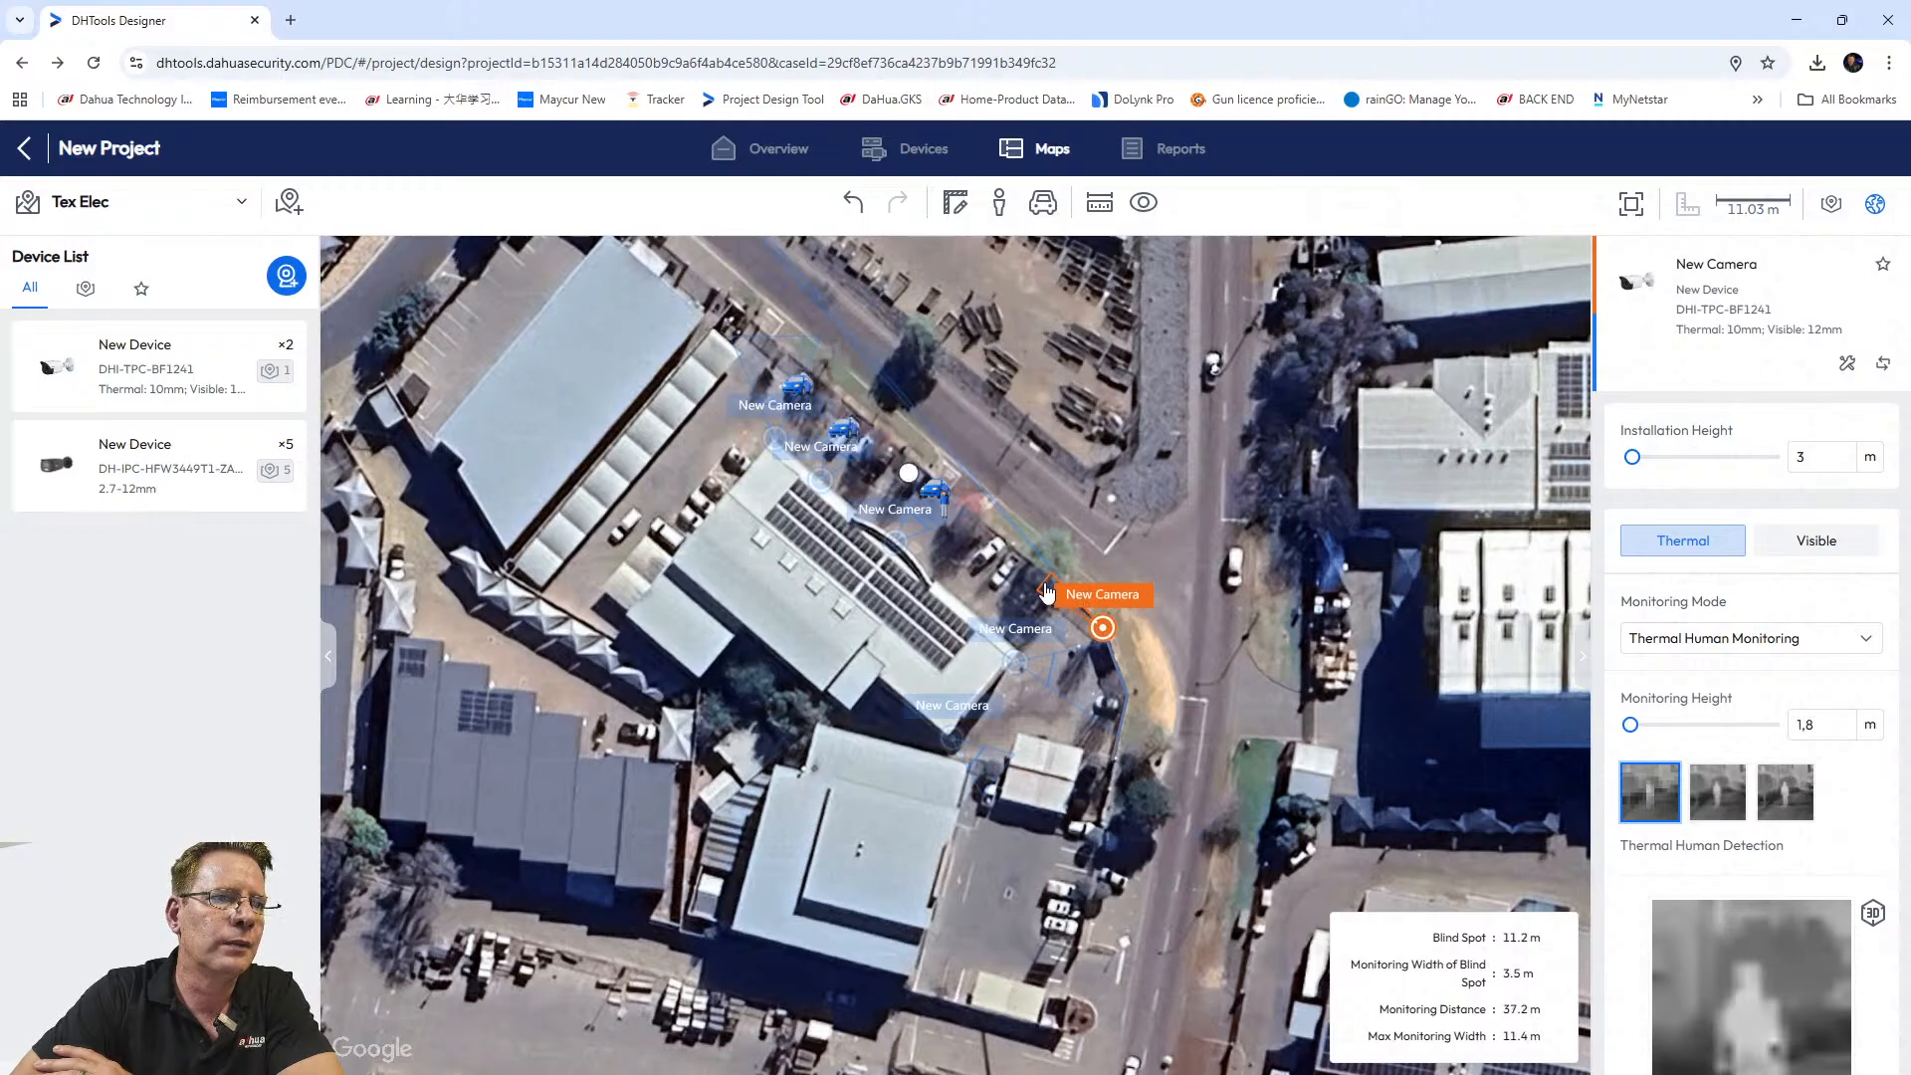
{"action": "left_click", "coordinate": [1026, 547]}
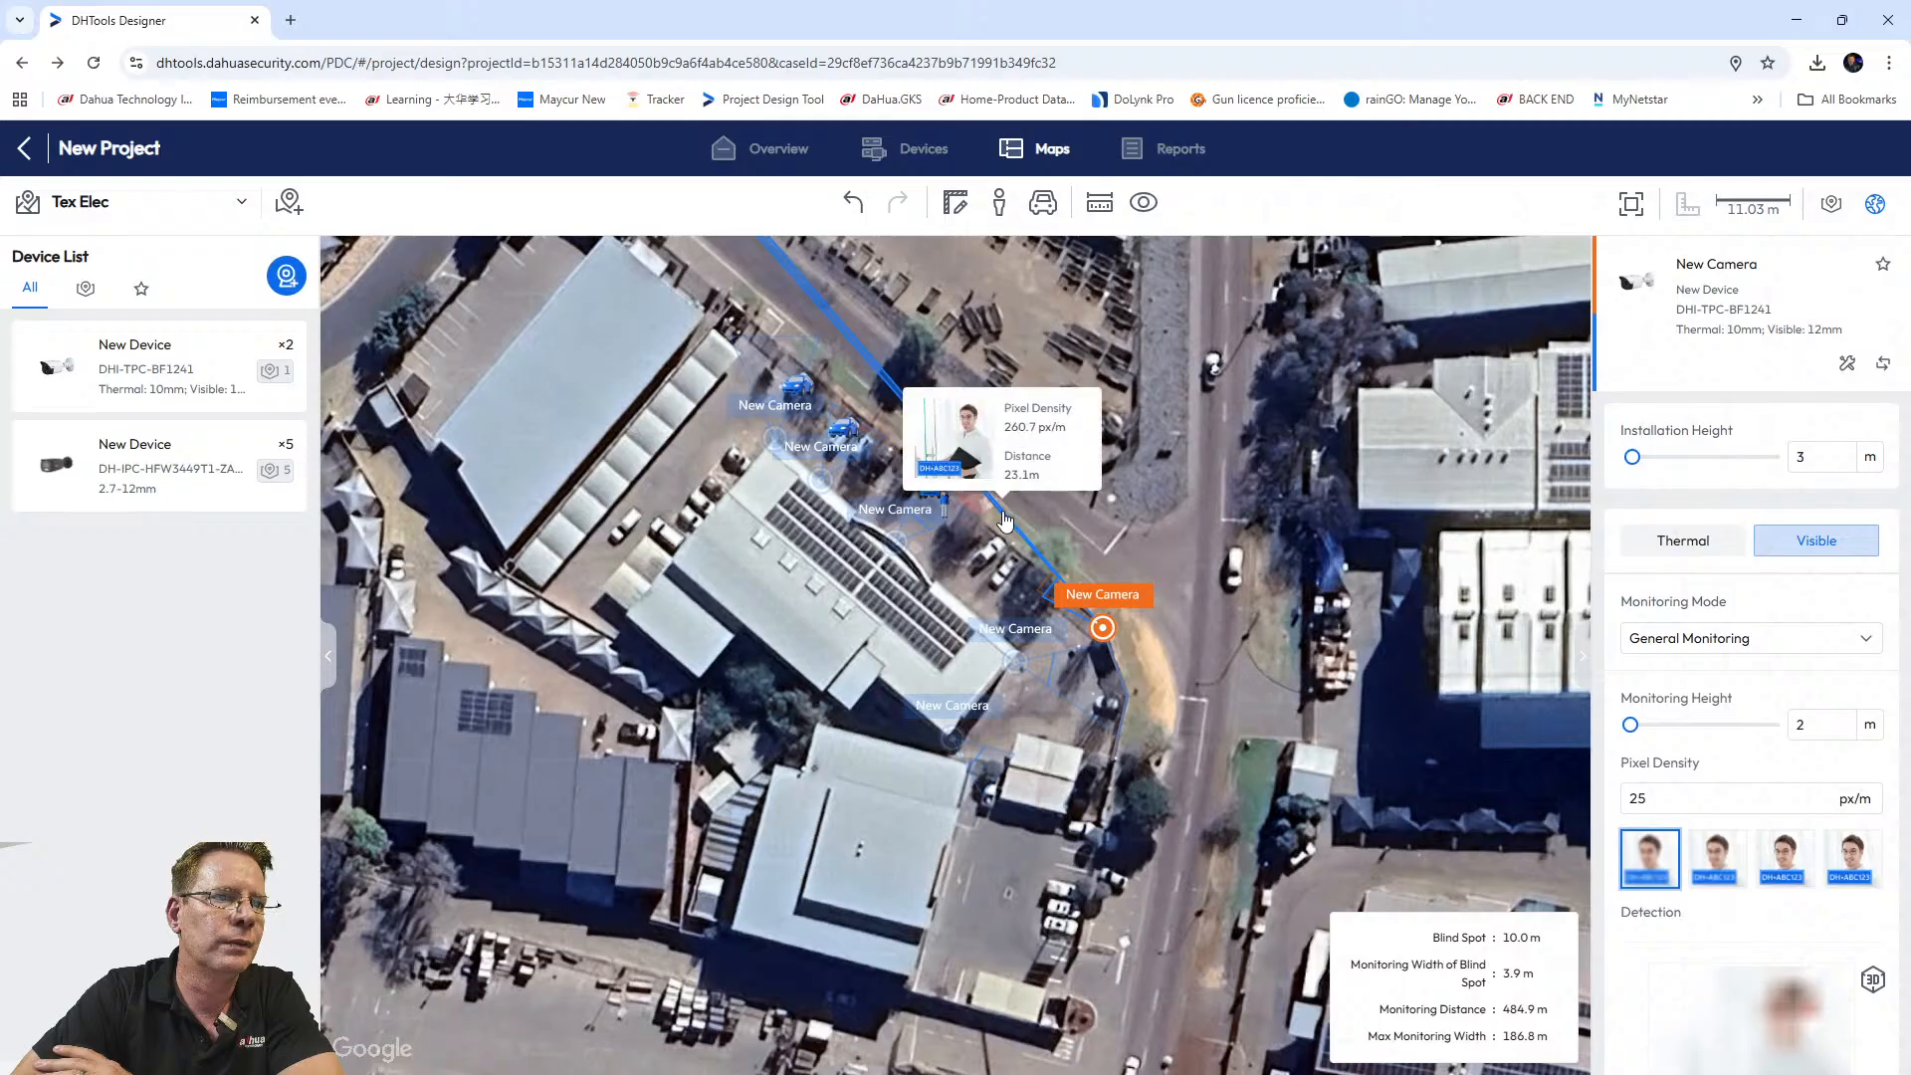
{"action": "left_click_drag", "start_coordinate": [1004, 522], "coordinate": [1003, 544]}
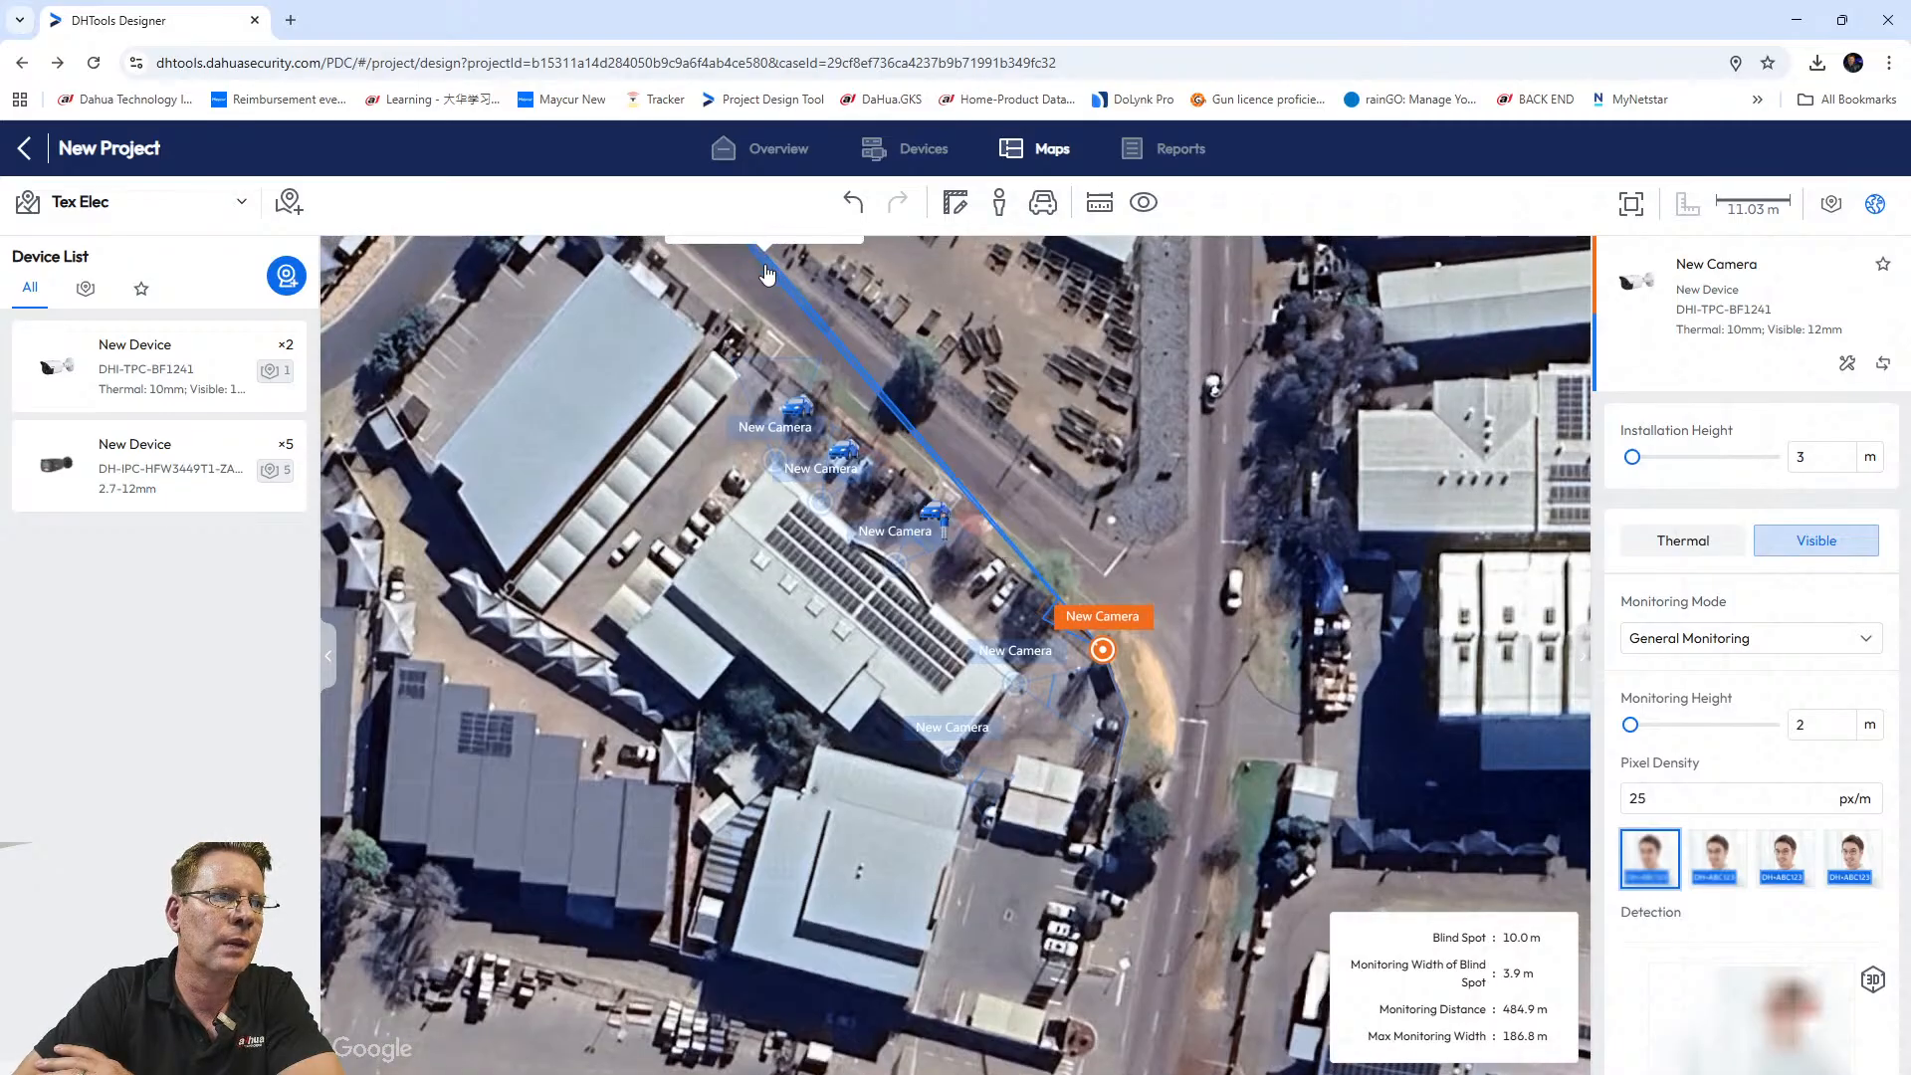
{"action": "left_click_drag", "start_coordinate": [760, 282], "coordinate": [739, 315]}
Place the DHI-TPC-BF1241 camera beside the road again and aim it north.
{"action": "left_click", "coordinate": [1086, 689]}
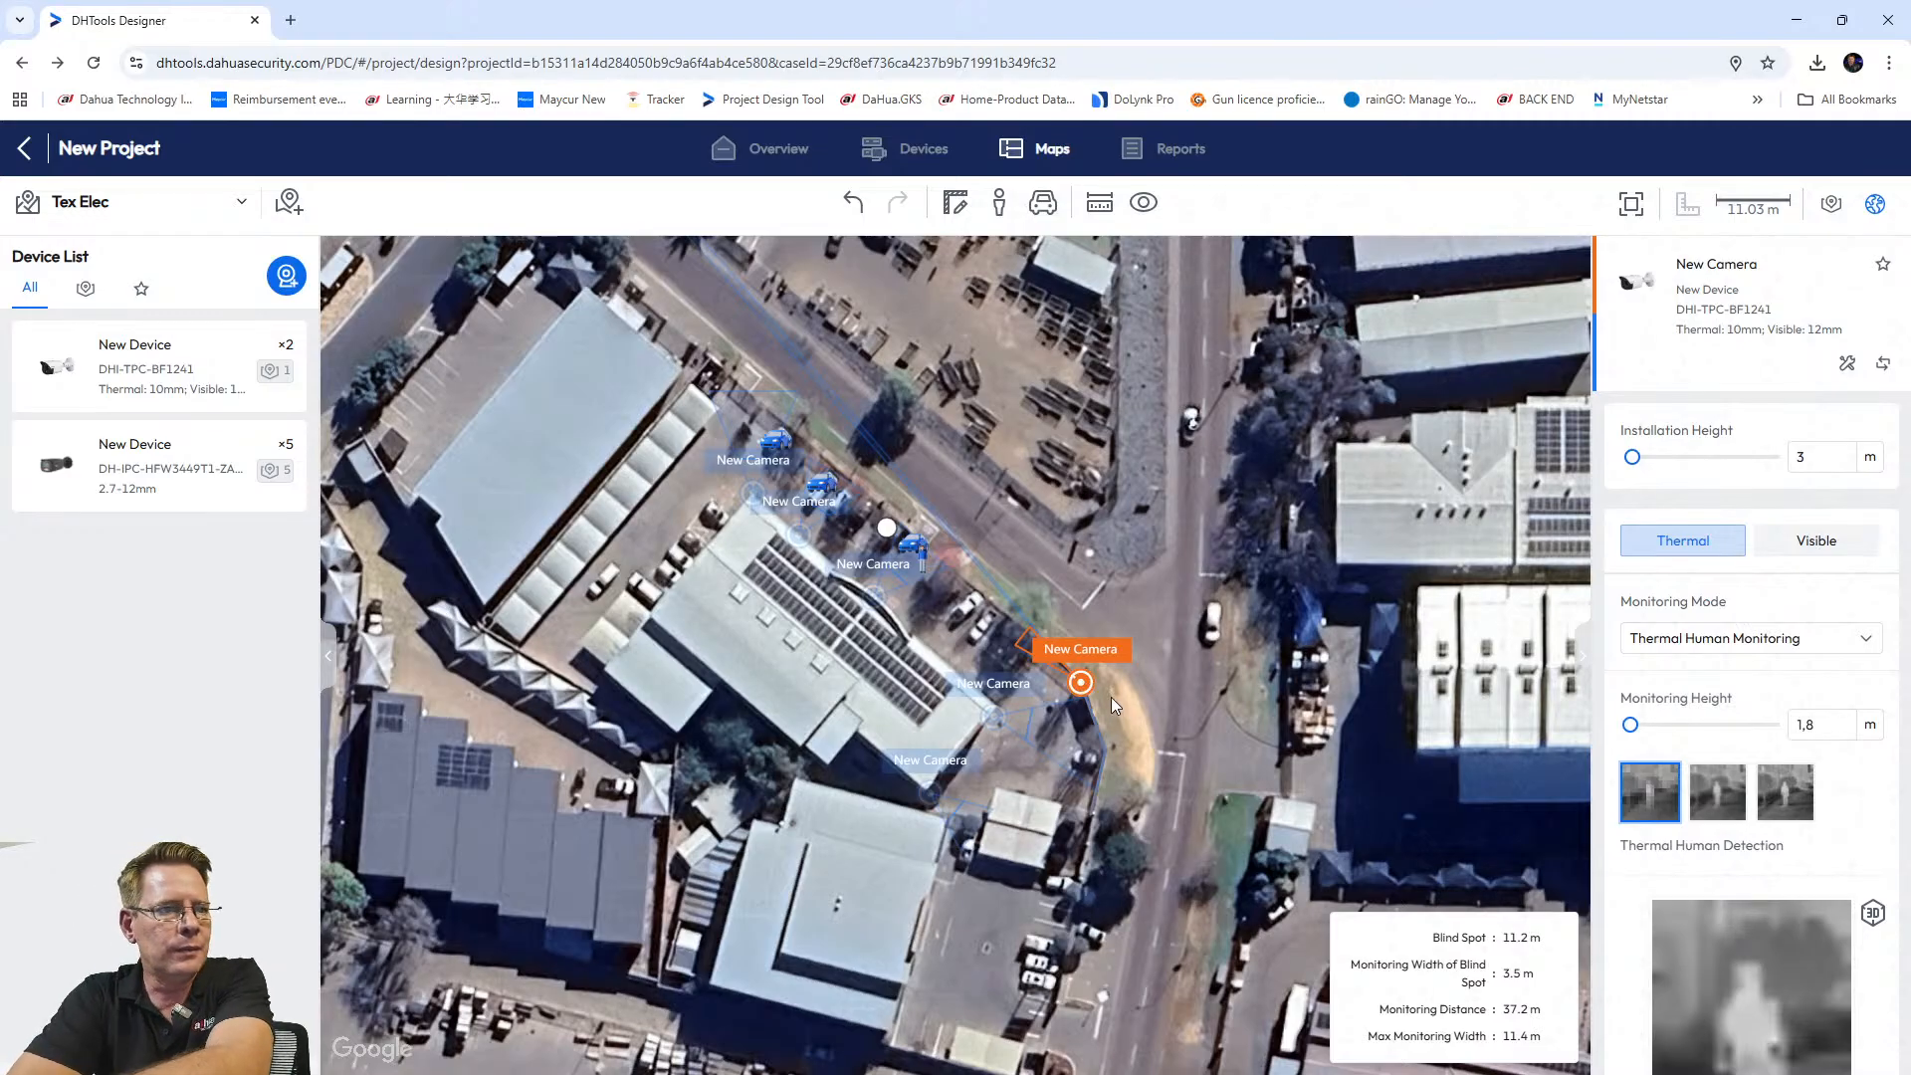
{"action": "left_click", "coordinate": [1112, 697]}
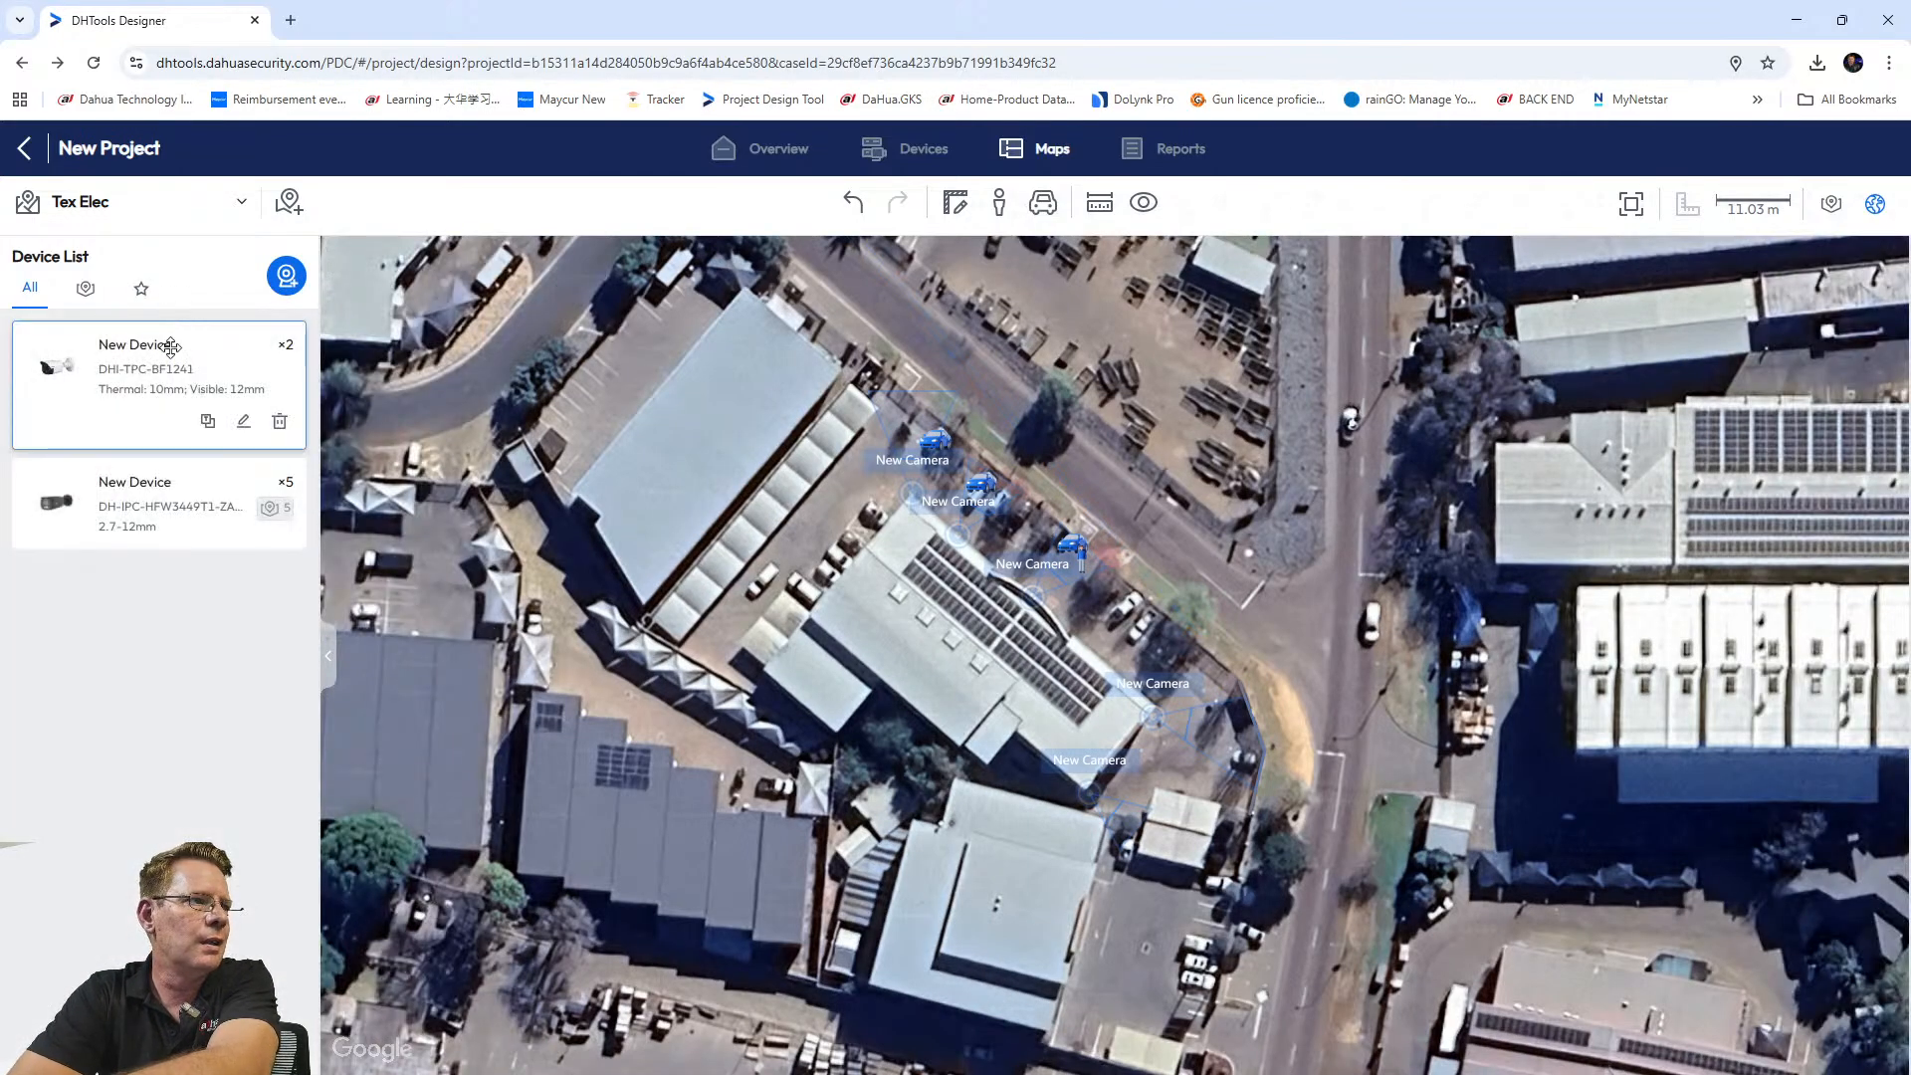
{"action": "mouse_move", "coordinate": [157, 356]}
{"action": "left_mouse_down"}
{"action": "mouse_move", "coordinate": [762, 587]}
{"action": "mouse_move", "coordinate": [1409, 761]}
{"action": "mouse_move", "coordinate": [1245, 700]}
{"action": "left_mouse_up"}
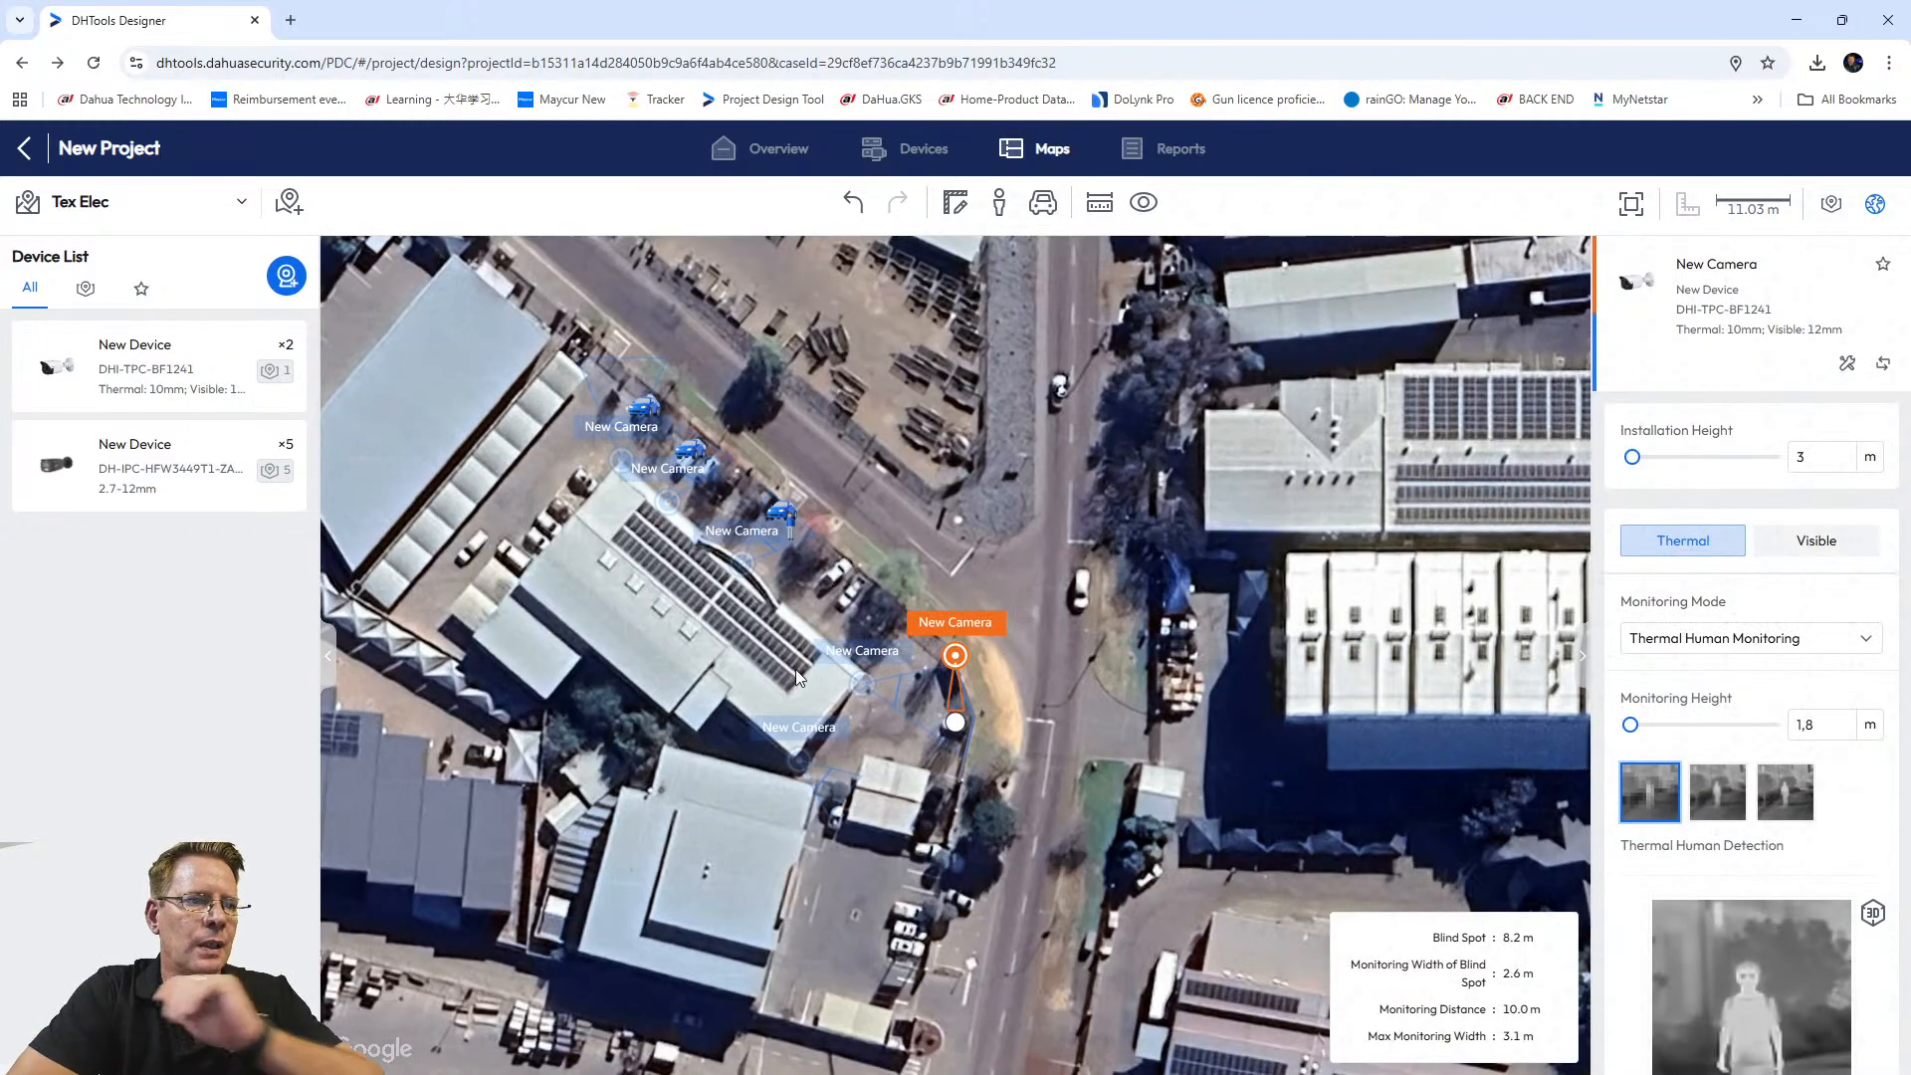
{"action": "left_click_drag", "start_coordinate": [954, 725], "coordinate": [894, 605]}
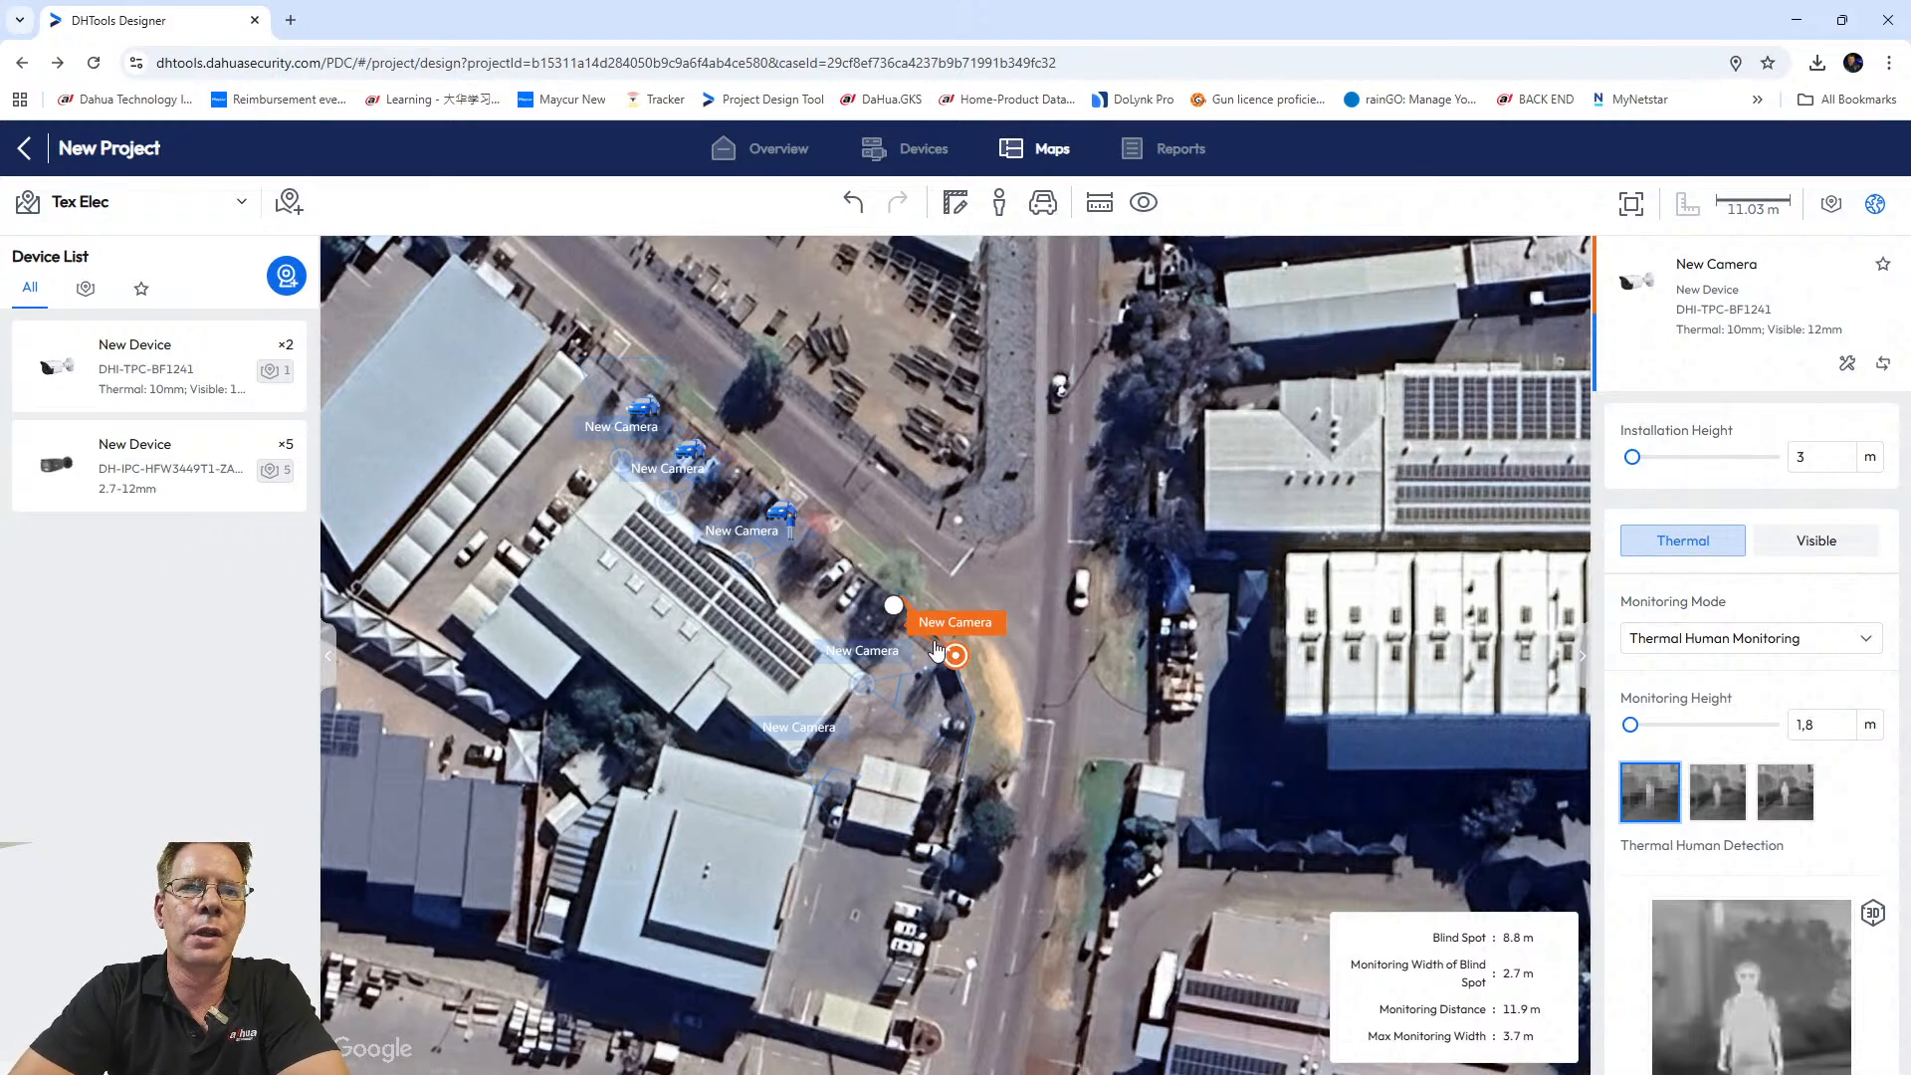
On the Thermal tab, choose Thermal IVS (Perimeter Protection) mode and 2 m monitoring height.
{"action": "left_click", "coordinate": [1695, 559]}
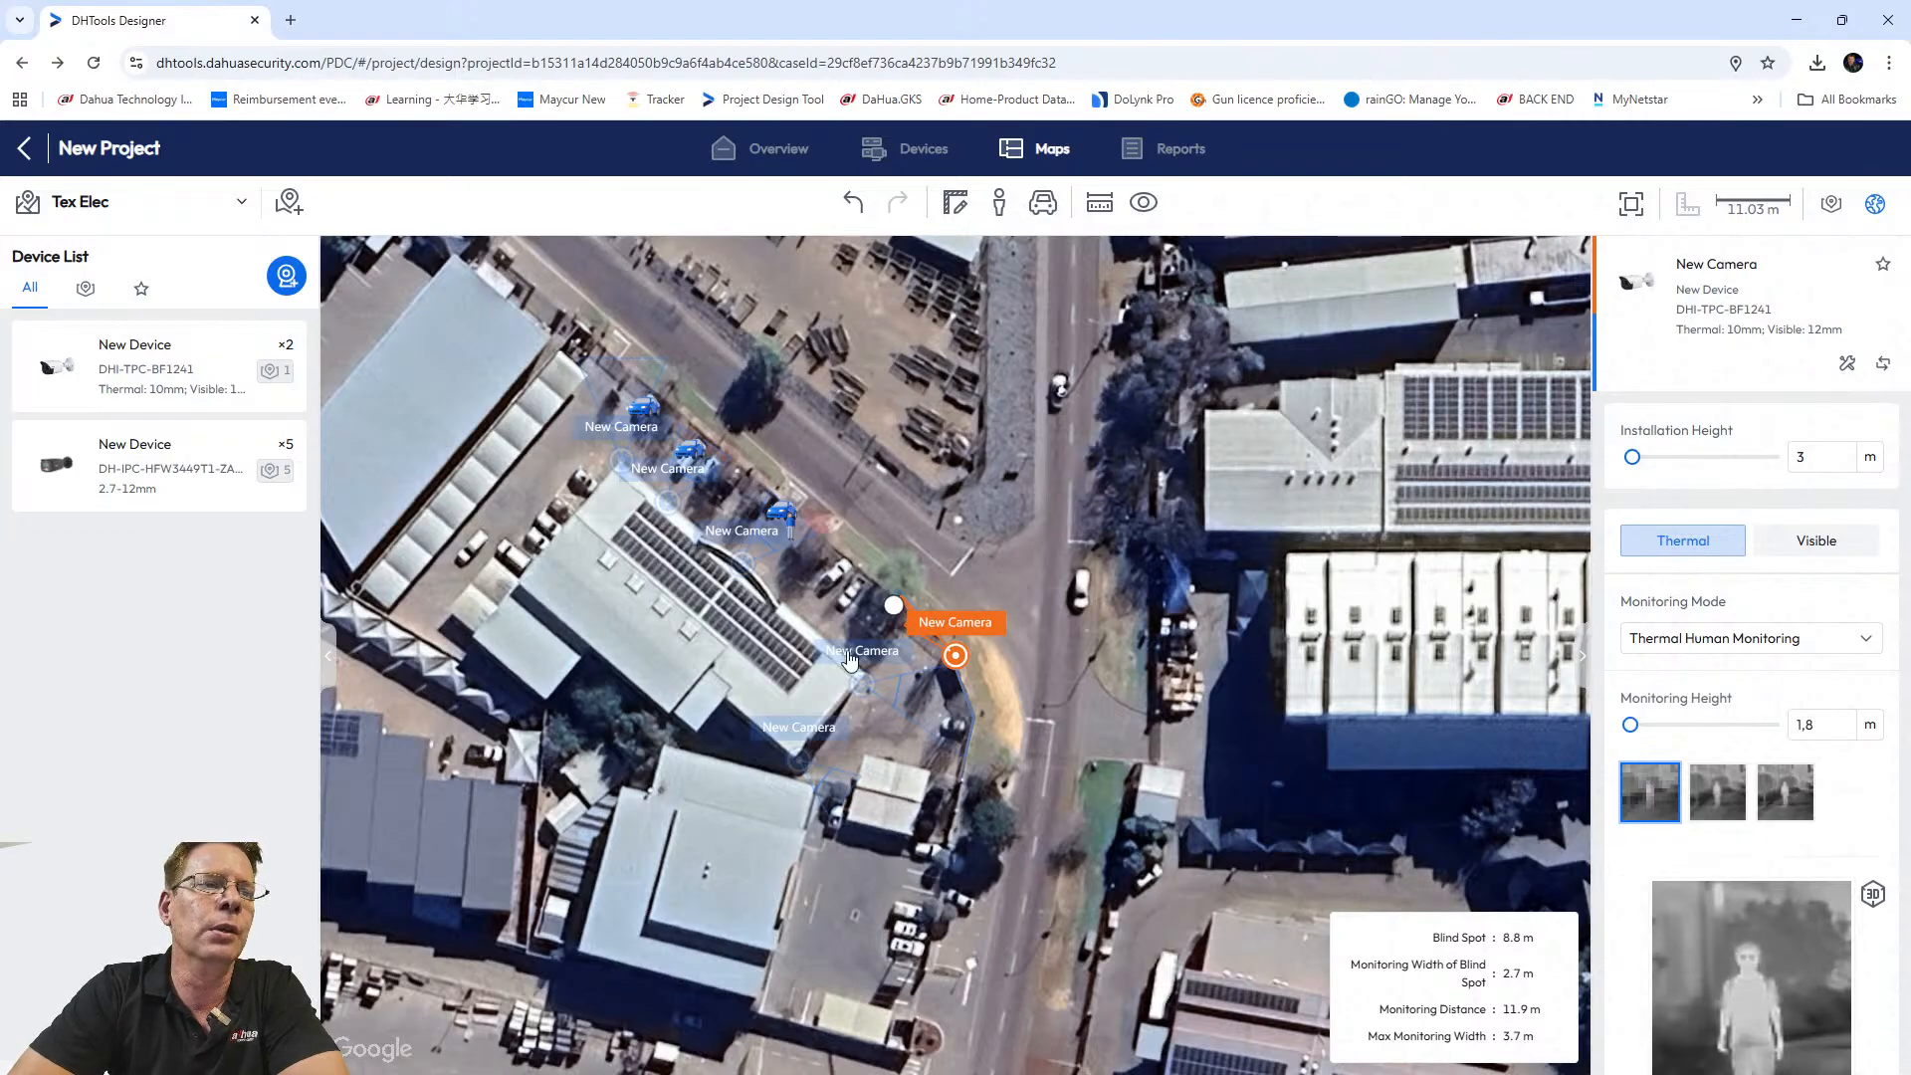
{"action": "left_click", "coordinate": [1851, 548]}
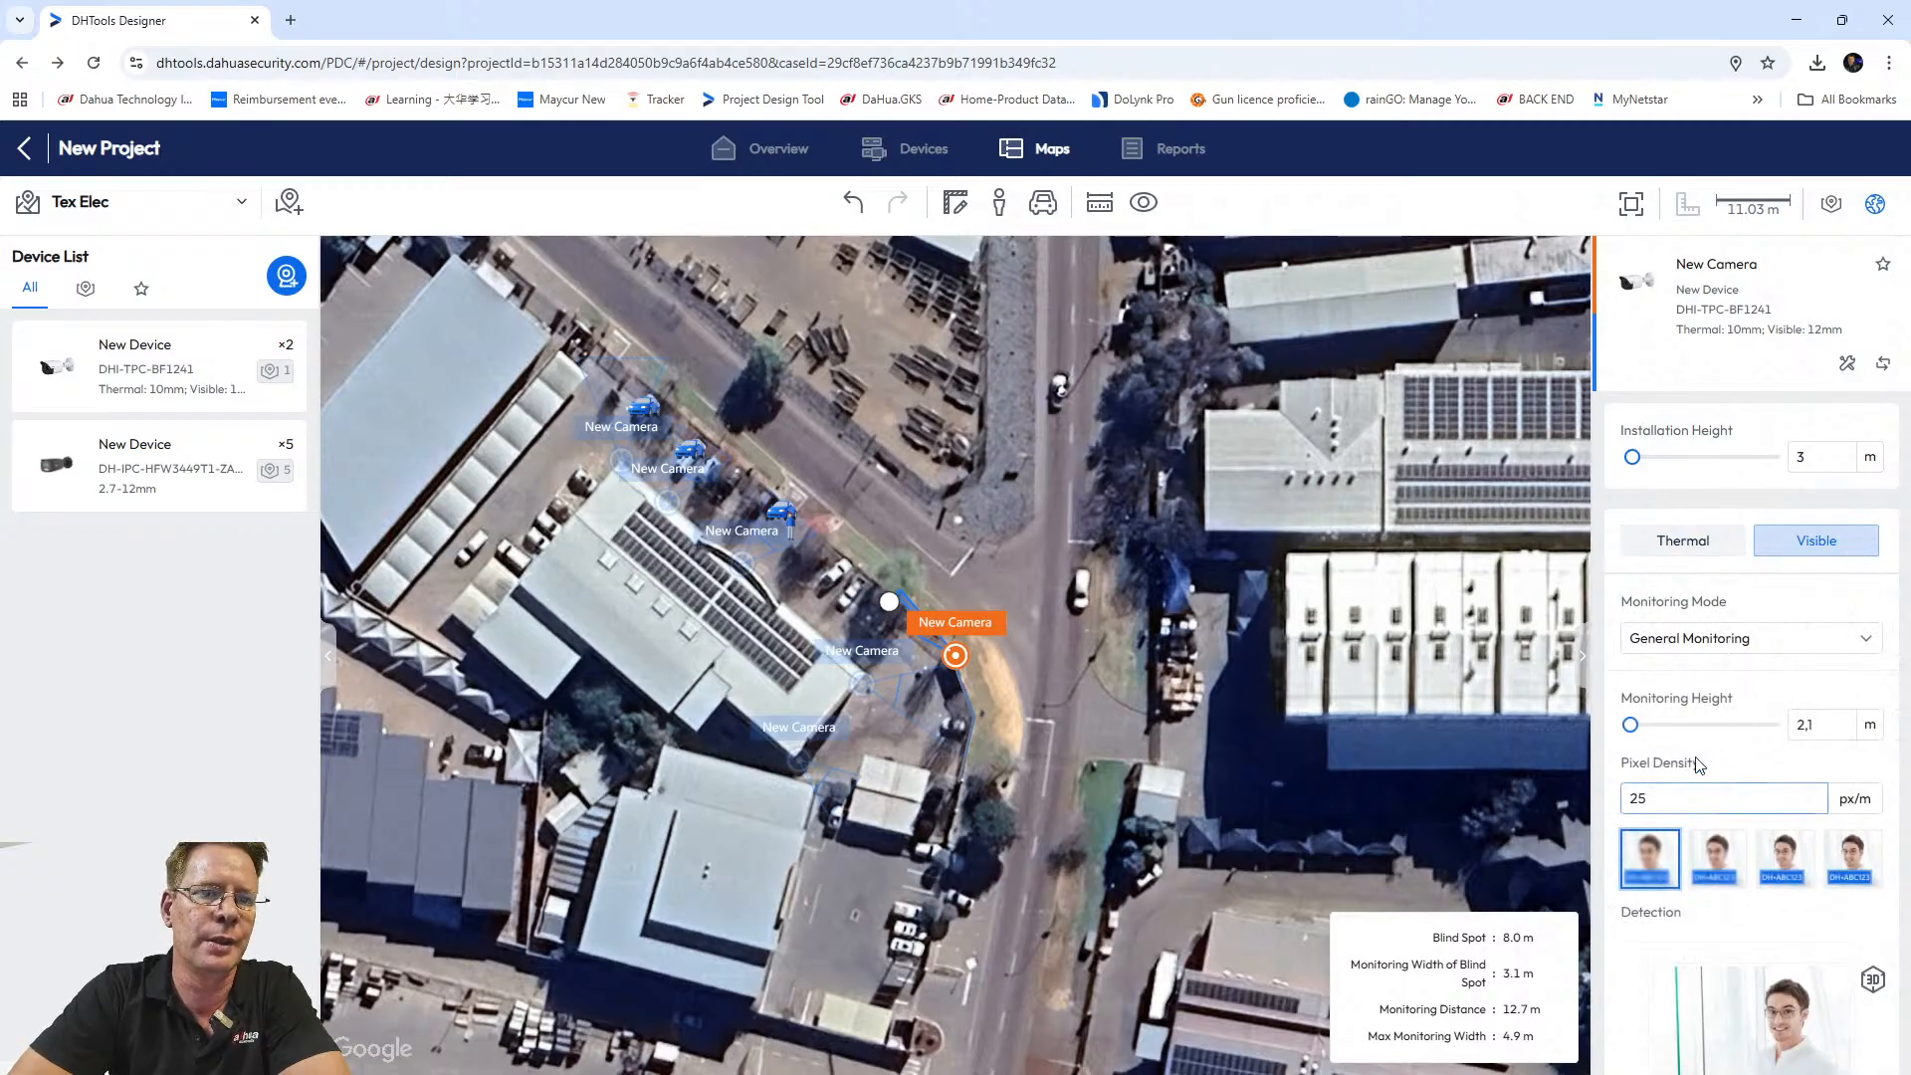
{"action": "left_click", "coordinate": [1678, 546]}
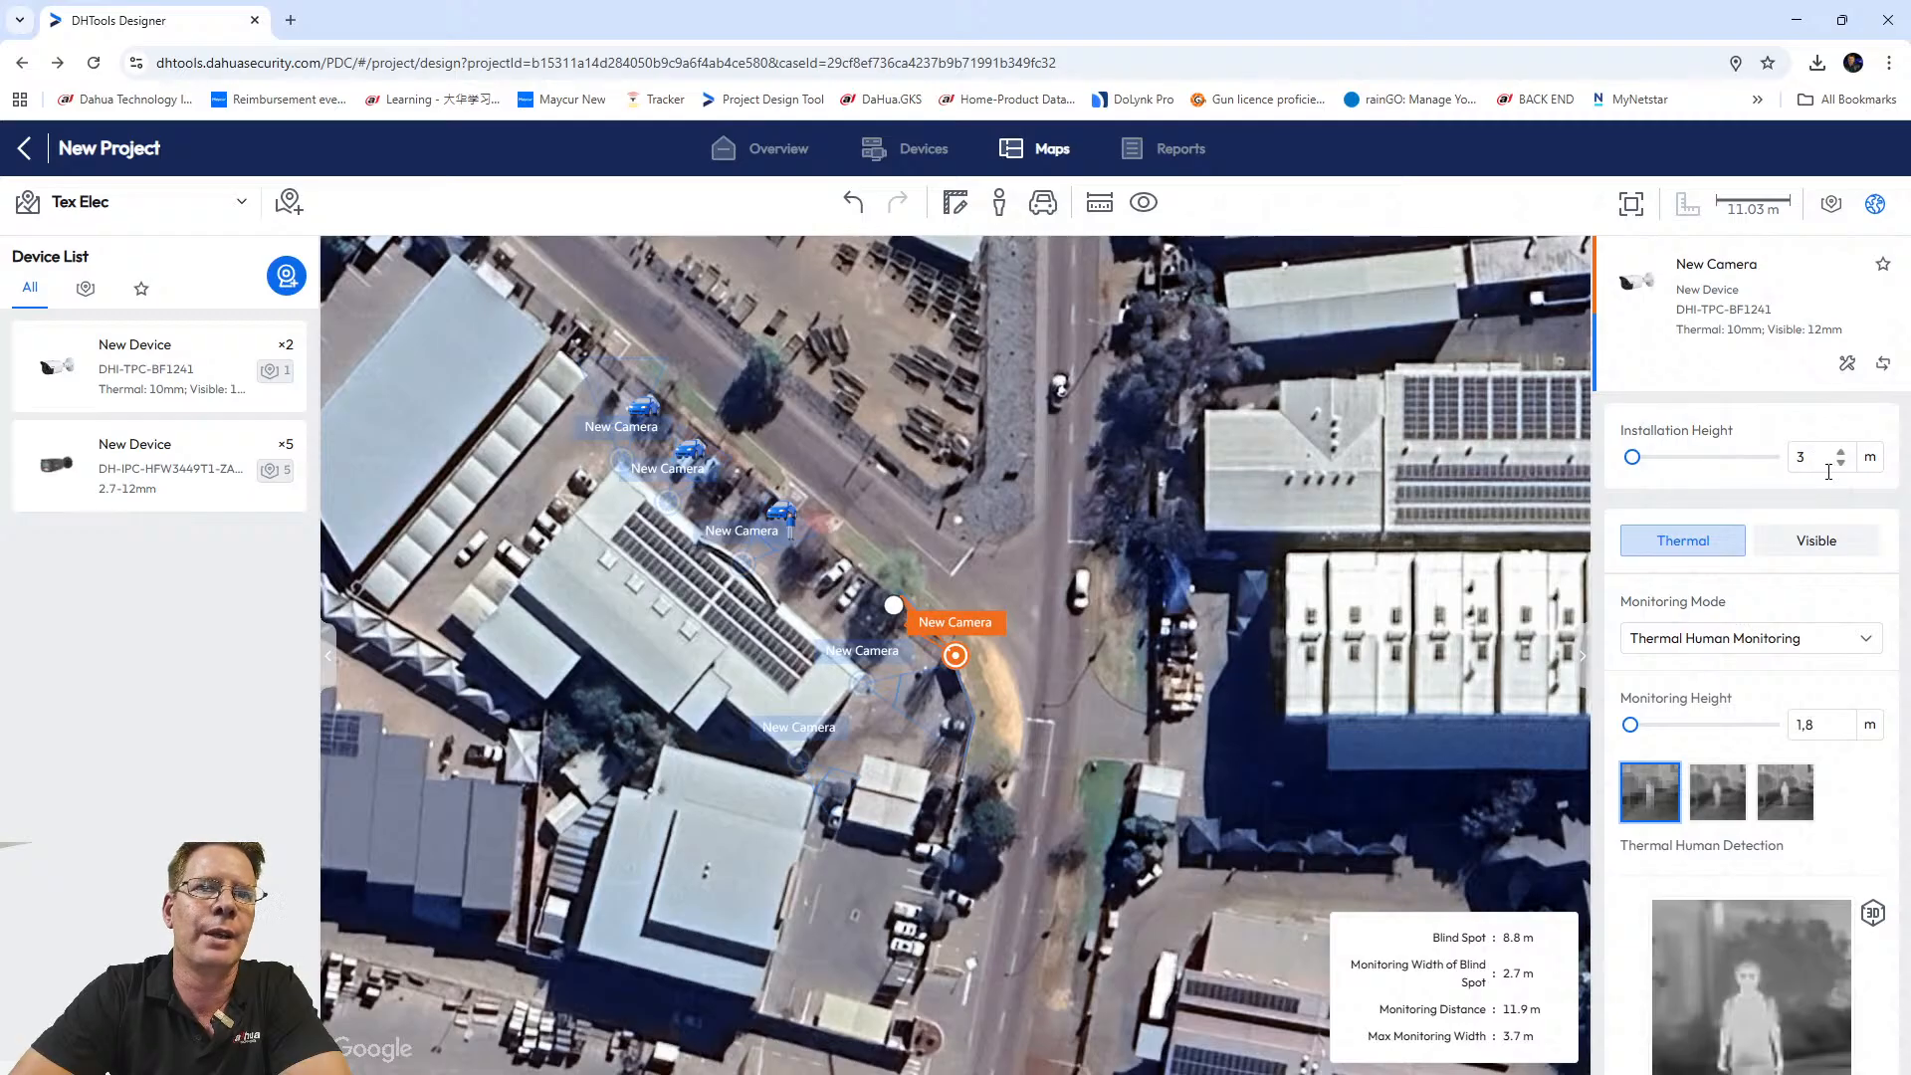
{"action": "left_click", "coordinate": [1695, 648]}
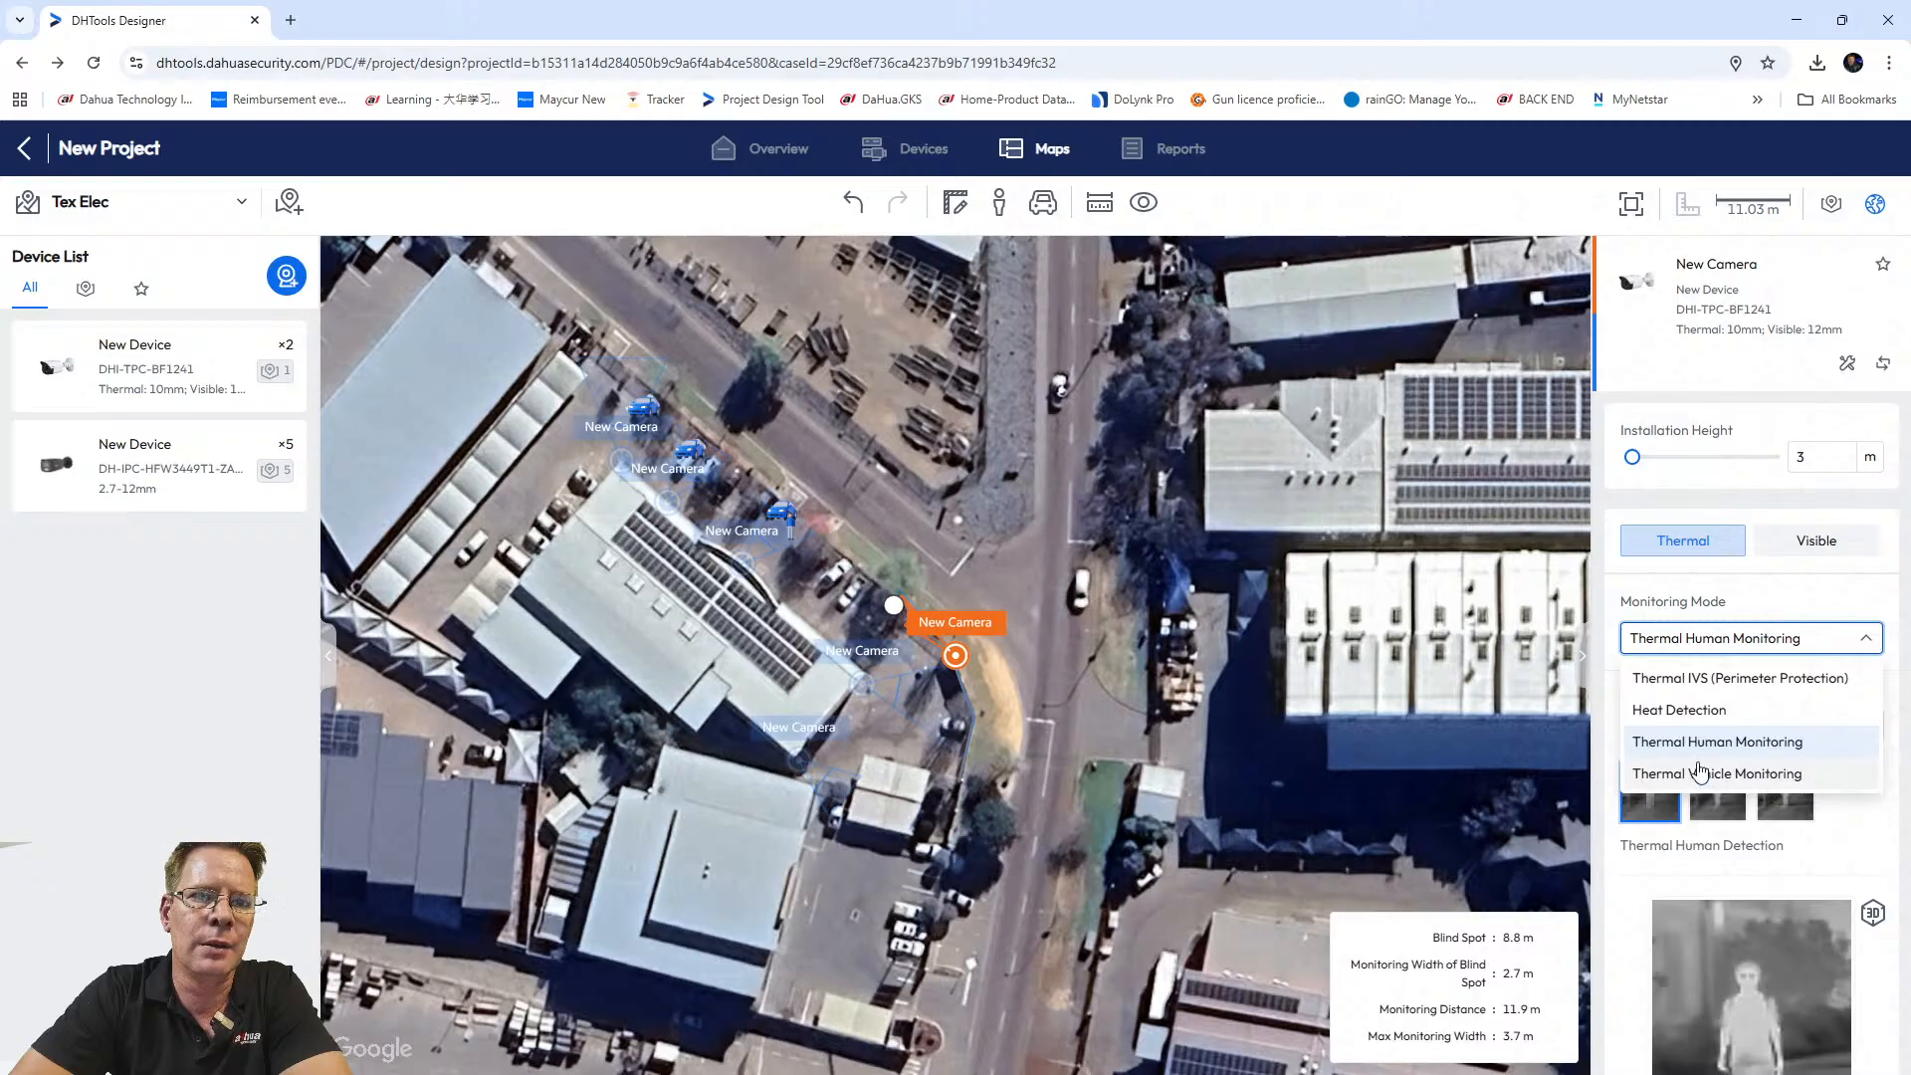
{"action": "left_click", "coordinate": [1676, 684]}
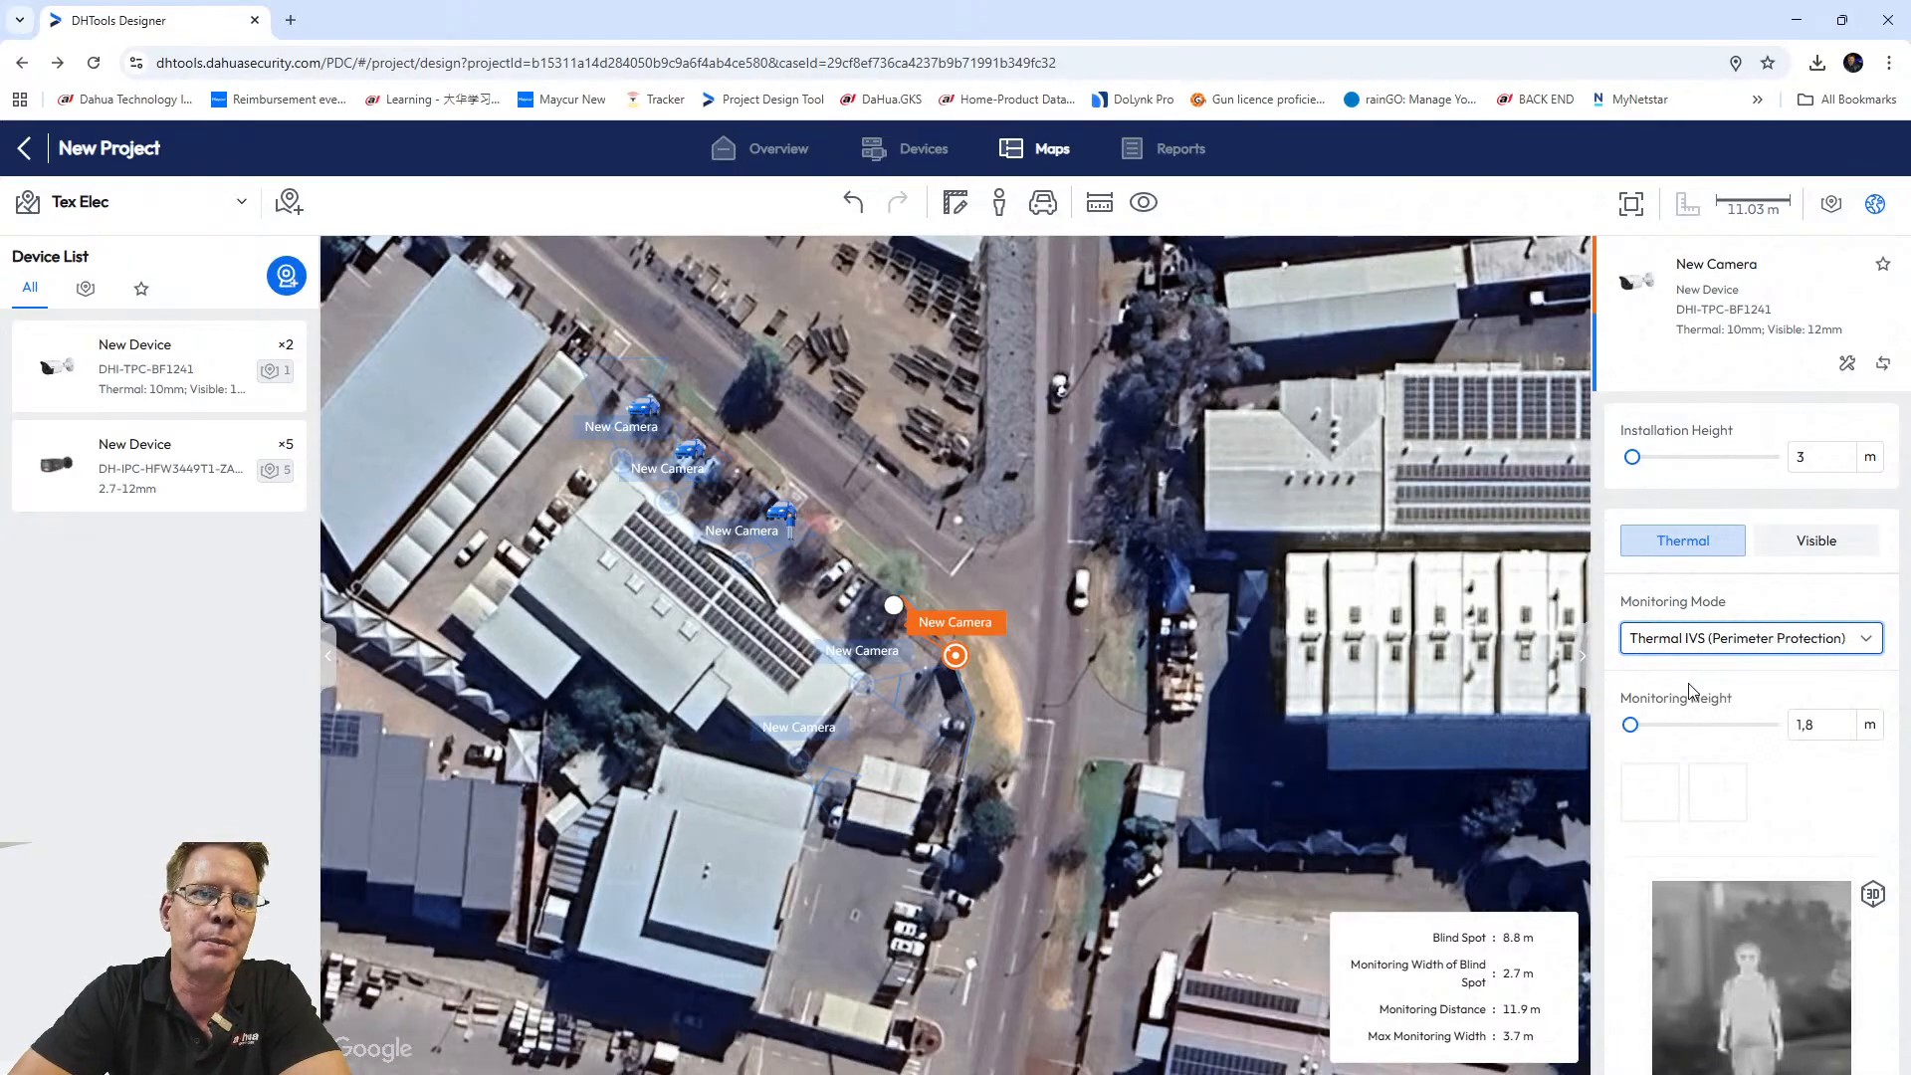
{"action": "double_click", "coordinate": [1802, 723]}
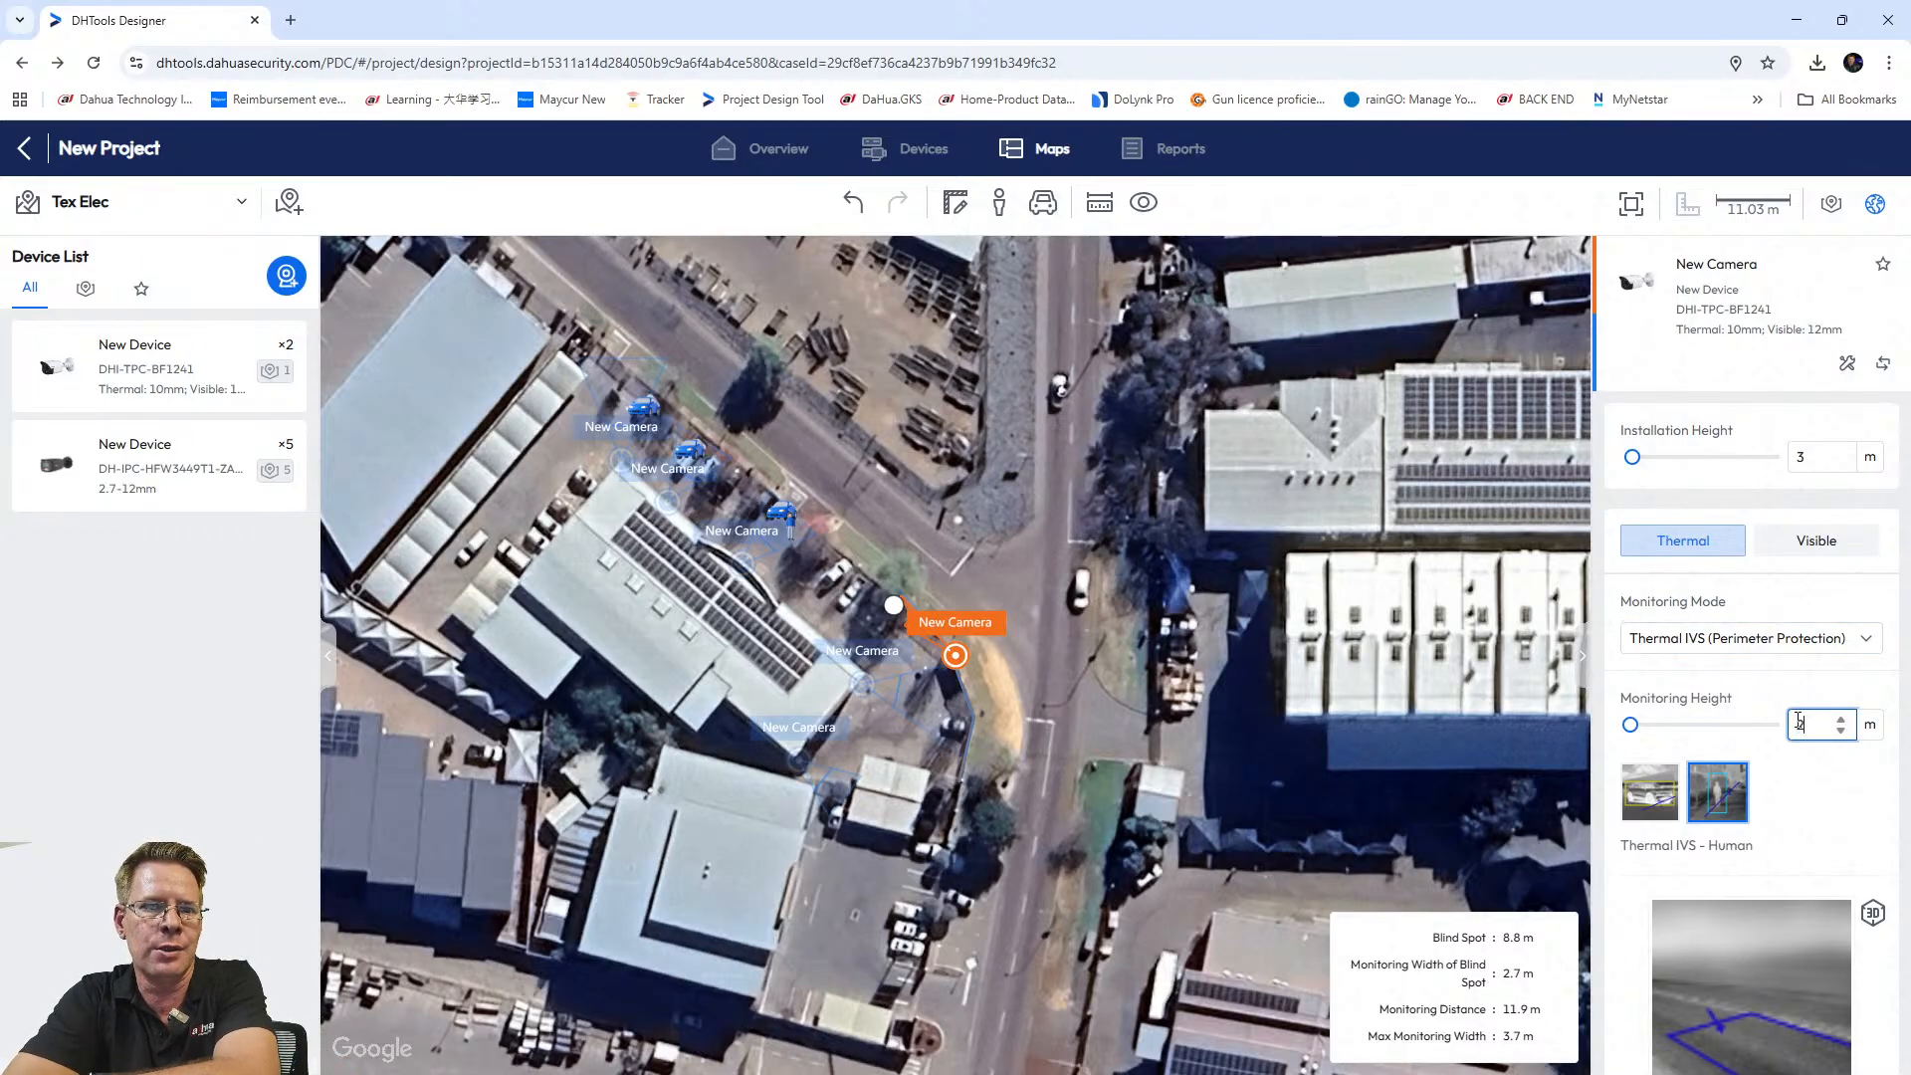
{"action": "left_click", "coordinate": [1821, 833]}
{"action": "scroll", "coordinate": [1791, 820], "scroll_direction": "down", "scroll_amount": 1}
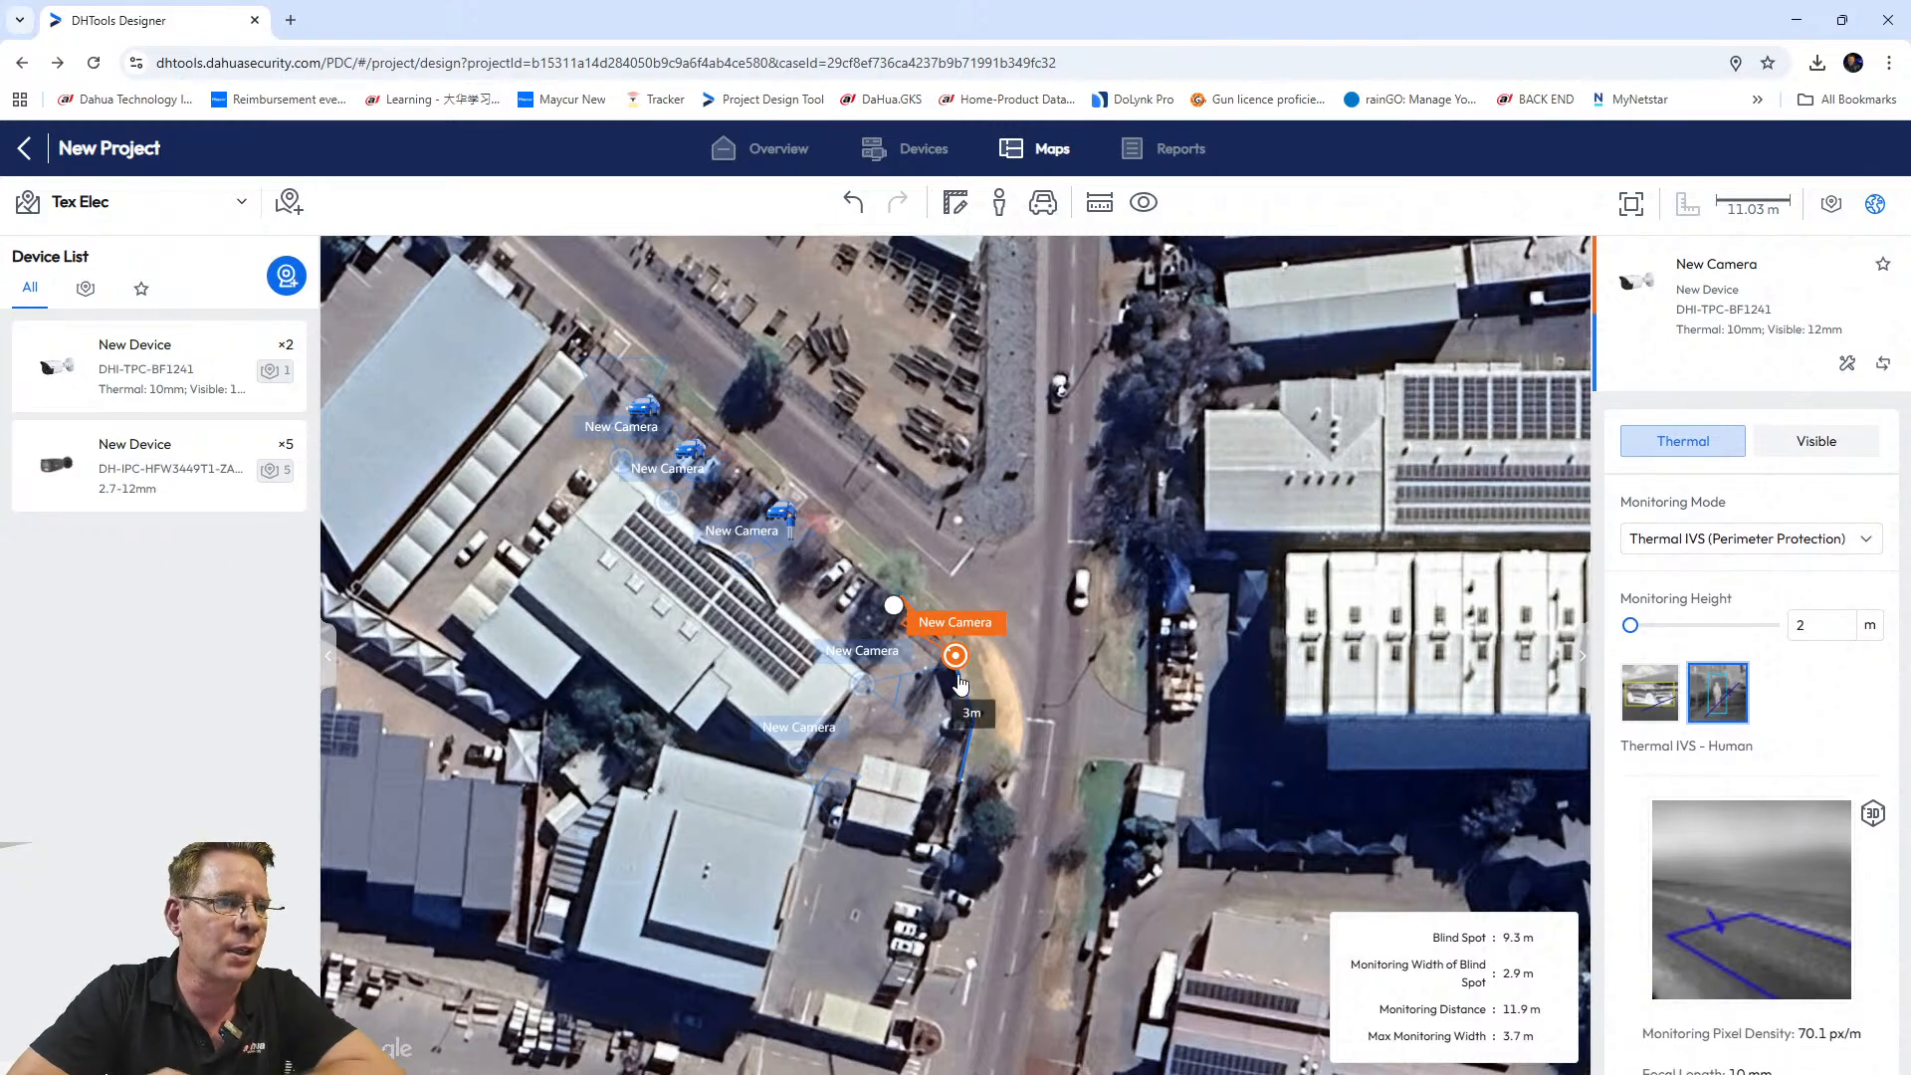
Stretch the thermal camera's coverage farther up the road.
{"action": "left_click_drag", "start_coordinate": [894, 605], "coordinate": [818, 555]}
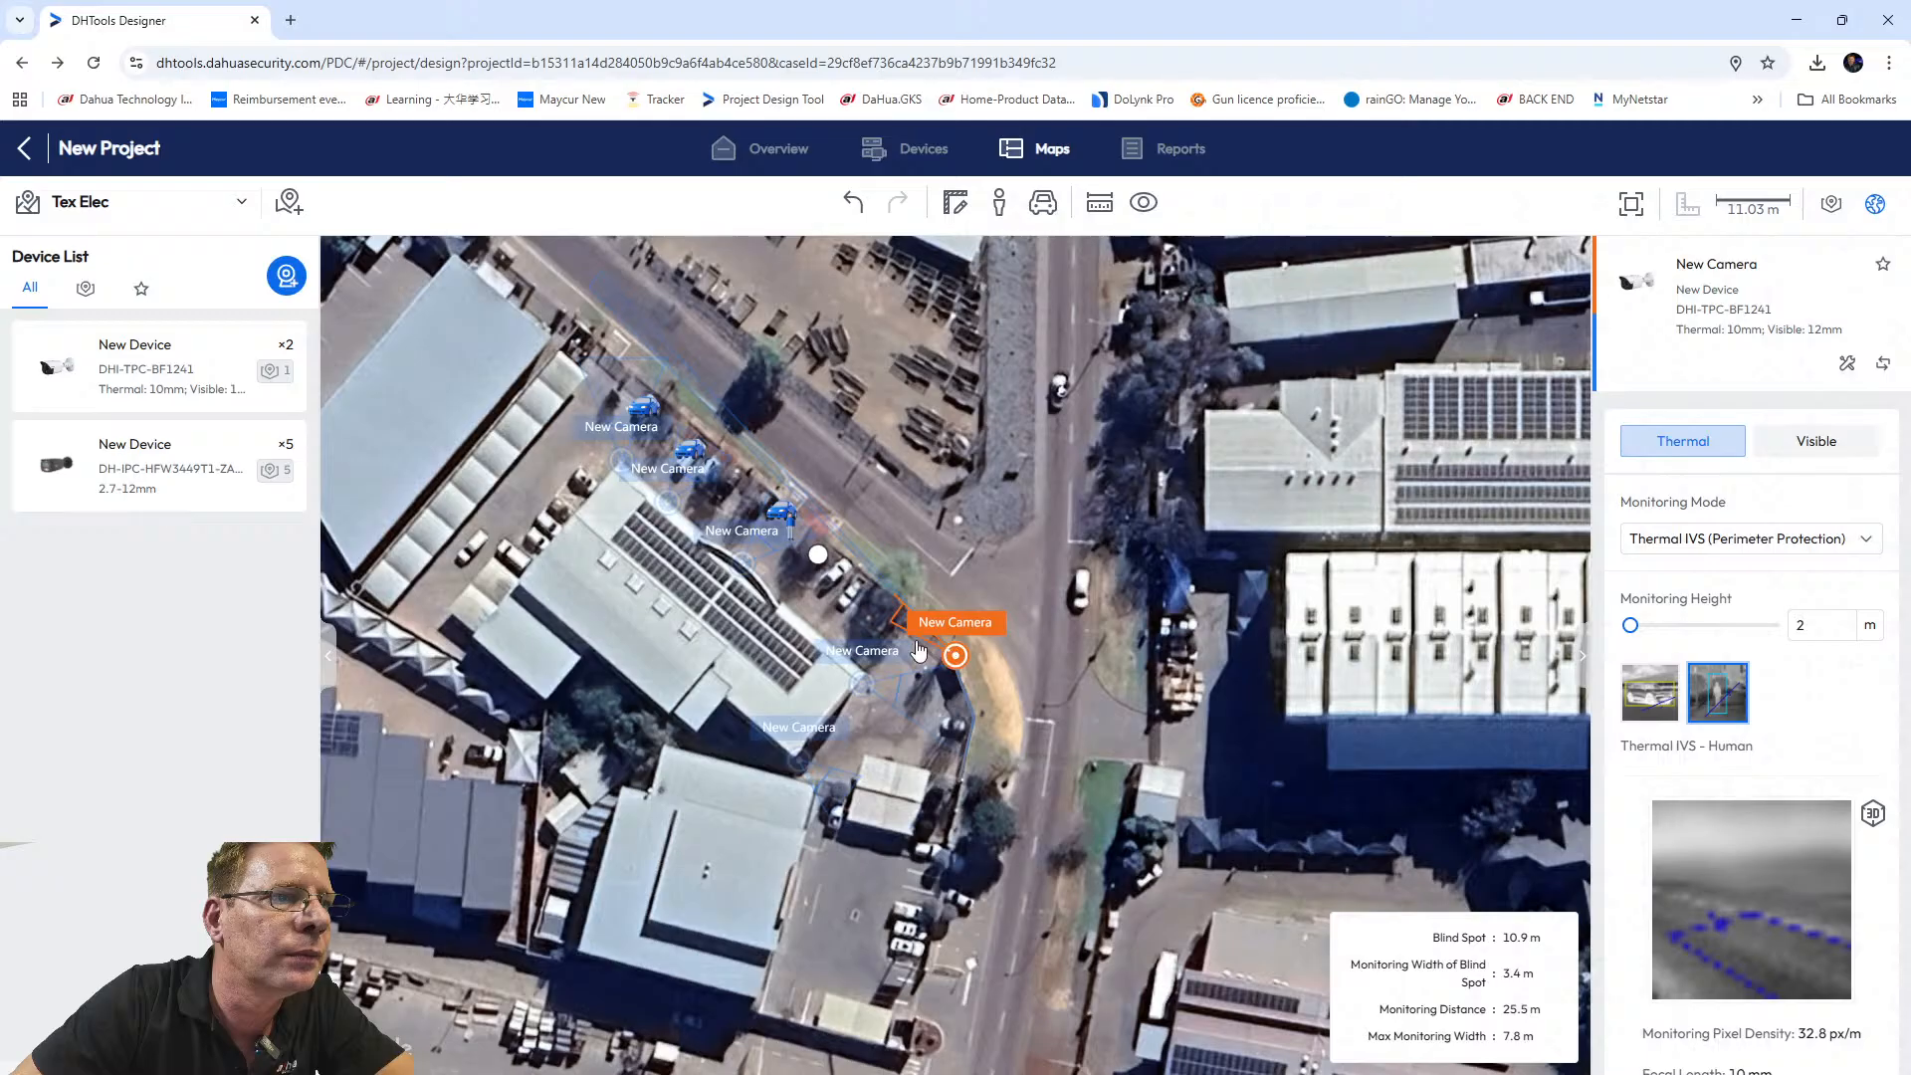
{"action": "scroll", "coordinate": [923, 641], "scroll_direction": "up", "scroll_amount": 2}
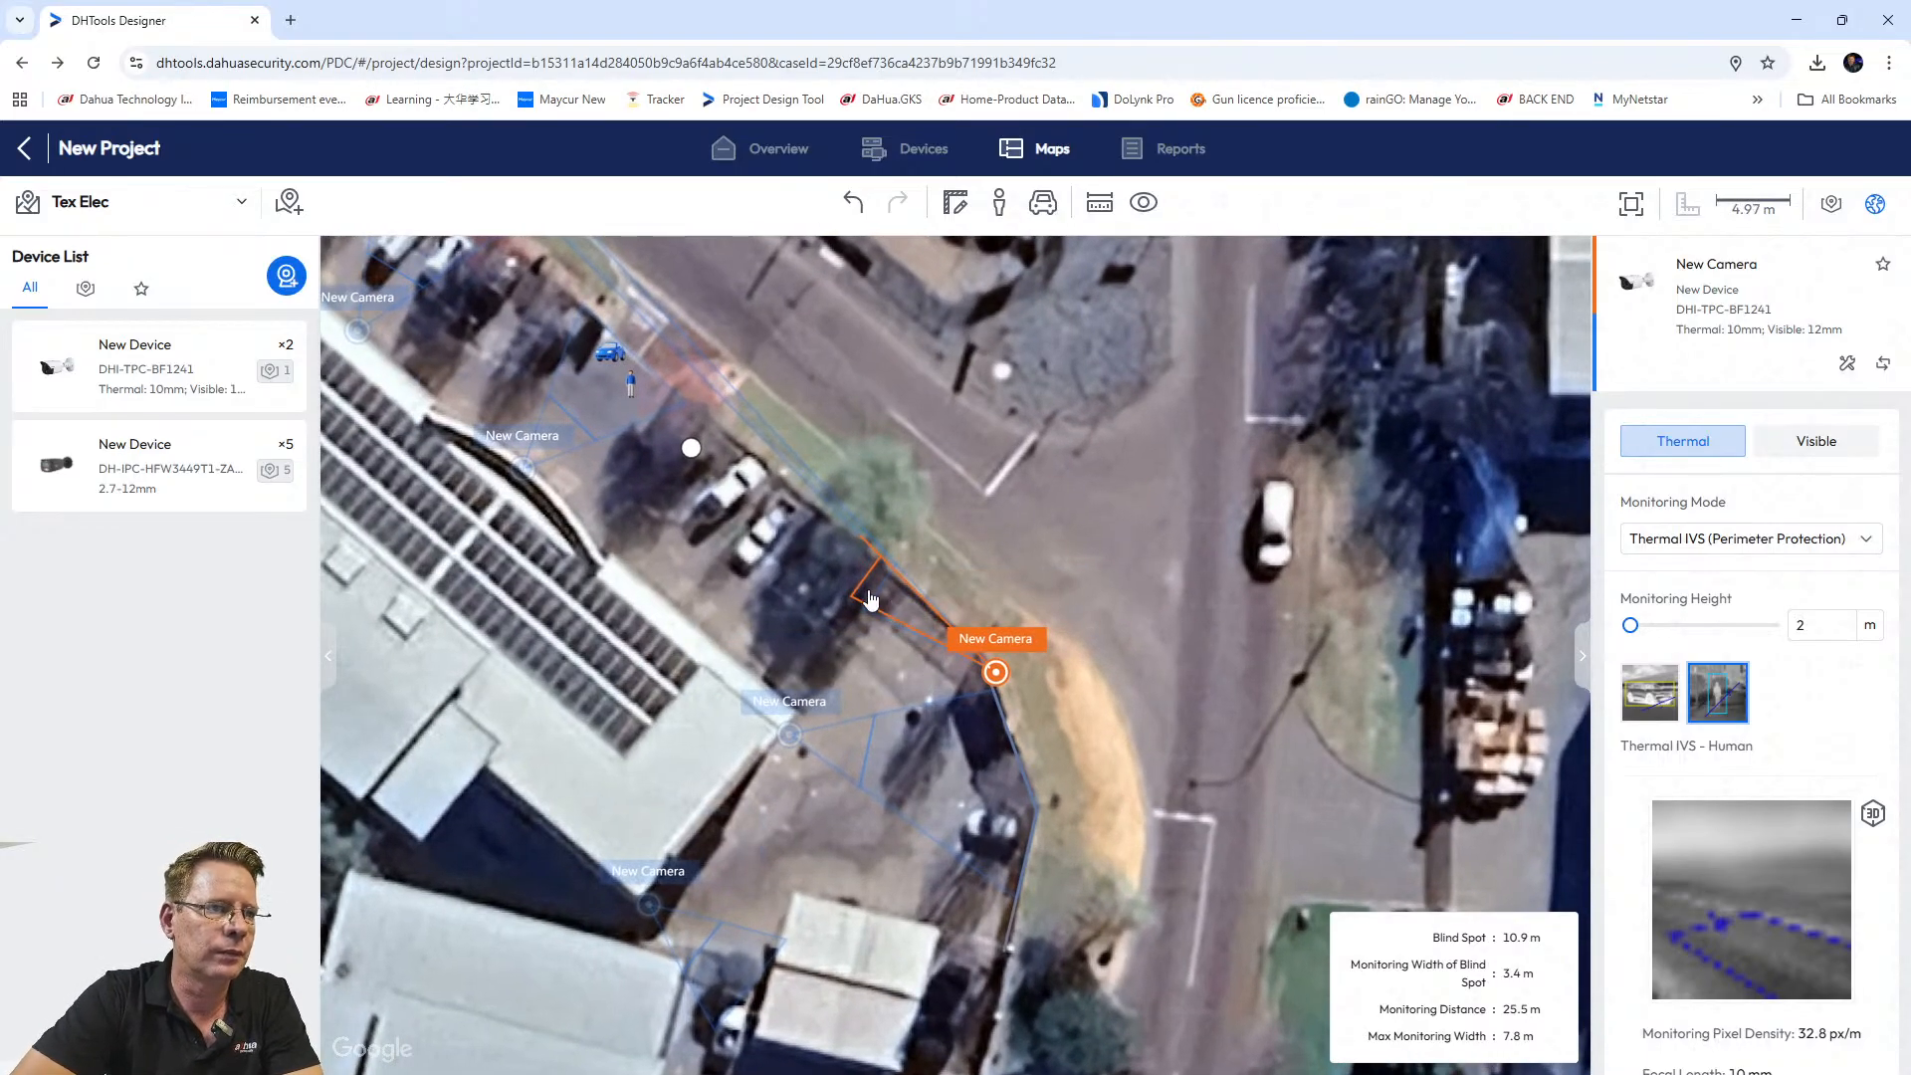
{"action": "left_click_drag", "start_coordinate": [877, 597], "coordinate": [930, 663]}
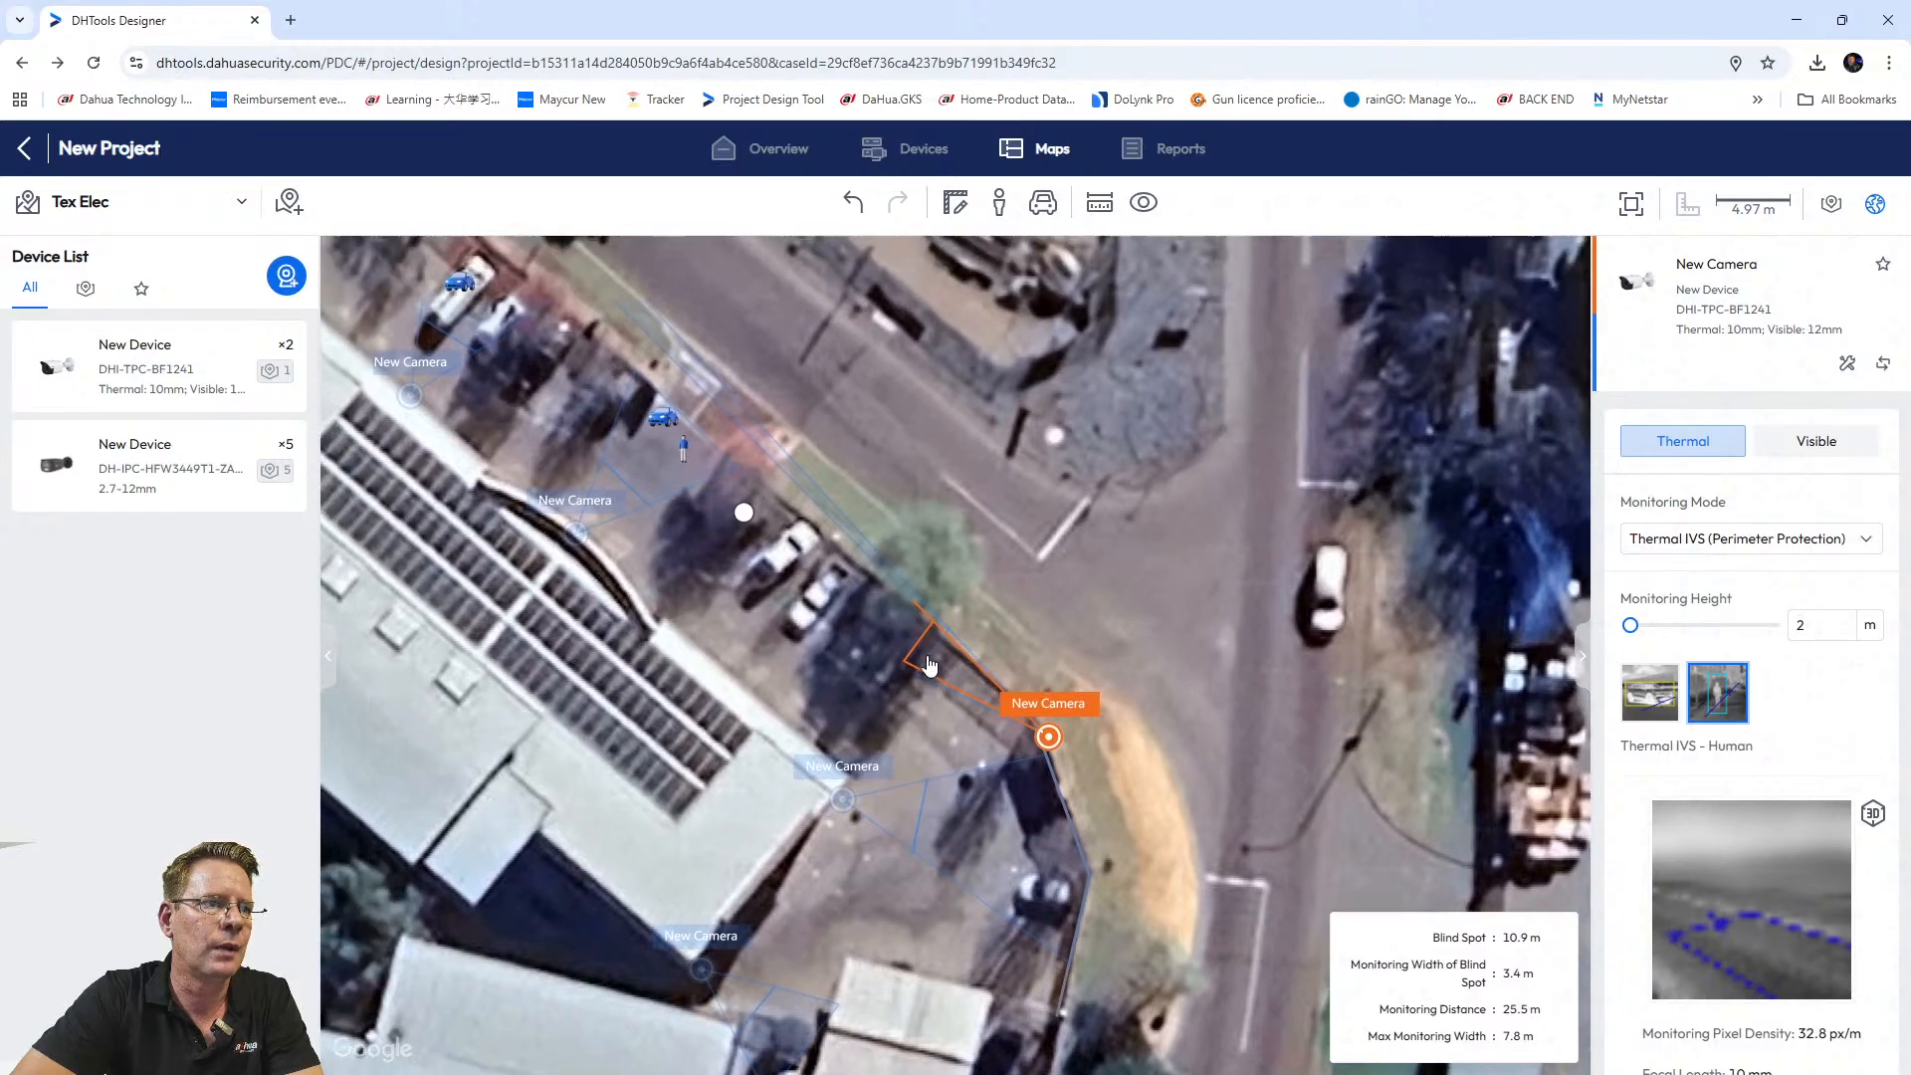
Check the visible-light settings, then drag a second DHI-TPC-BF1241 onto the map.
{"action": "left_click", "coordinate": [1818, 443]}
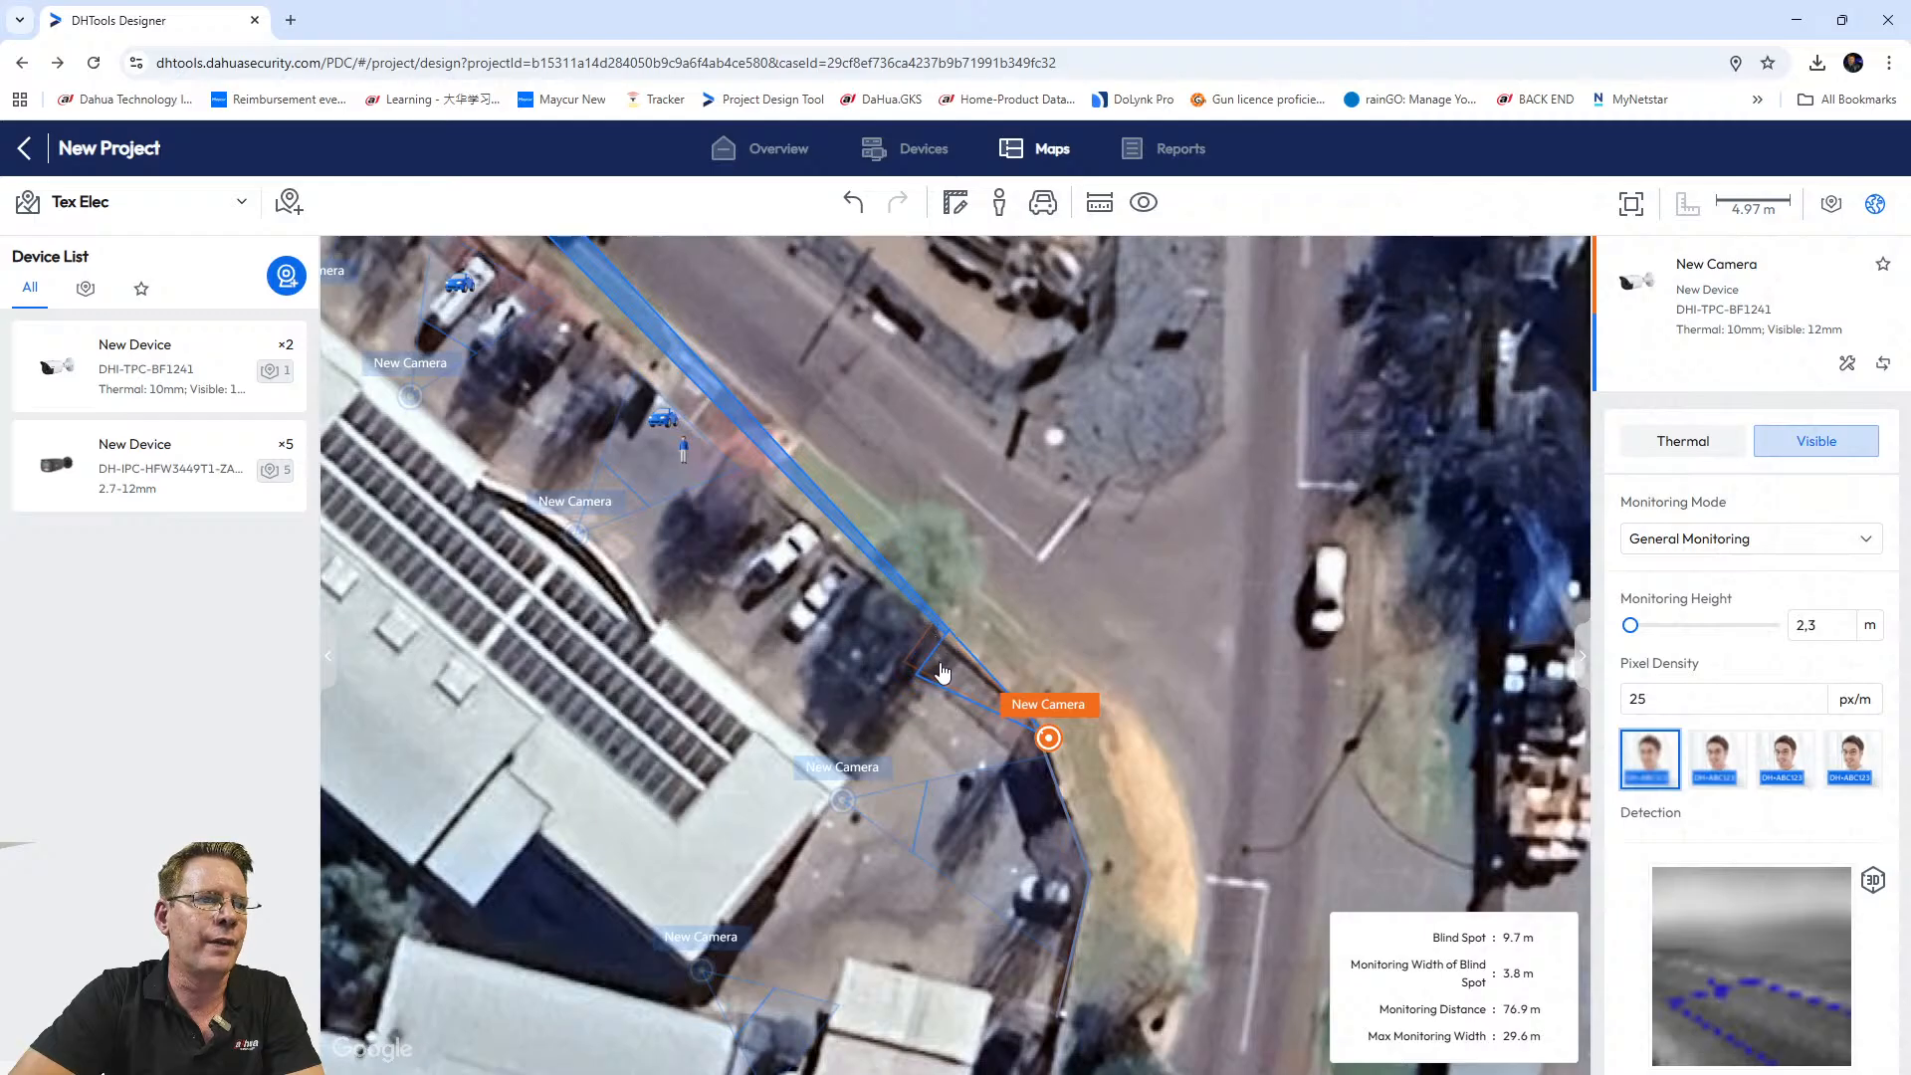
{"action": "mouse_move", "coordinate": [839, 524]}
{"action": "scroll", "coordinate": [929, 554], "scroll_direction": "down", "scroll_amount": 3}
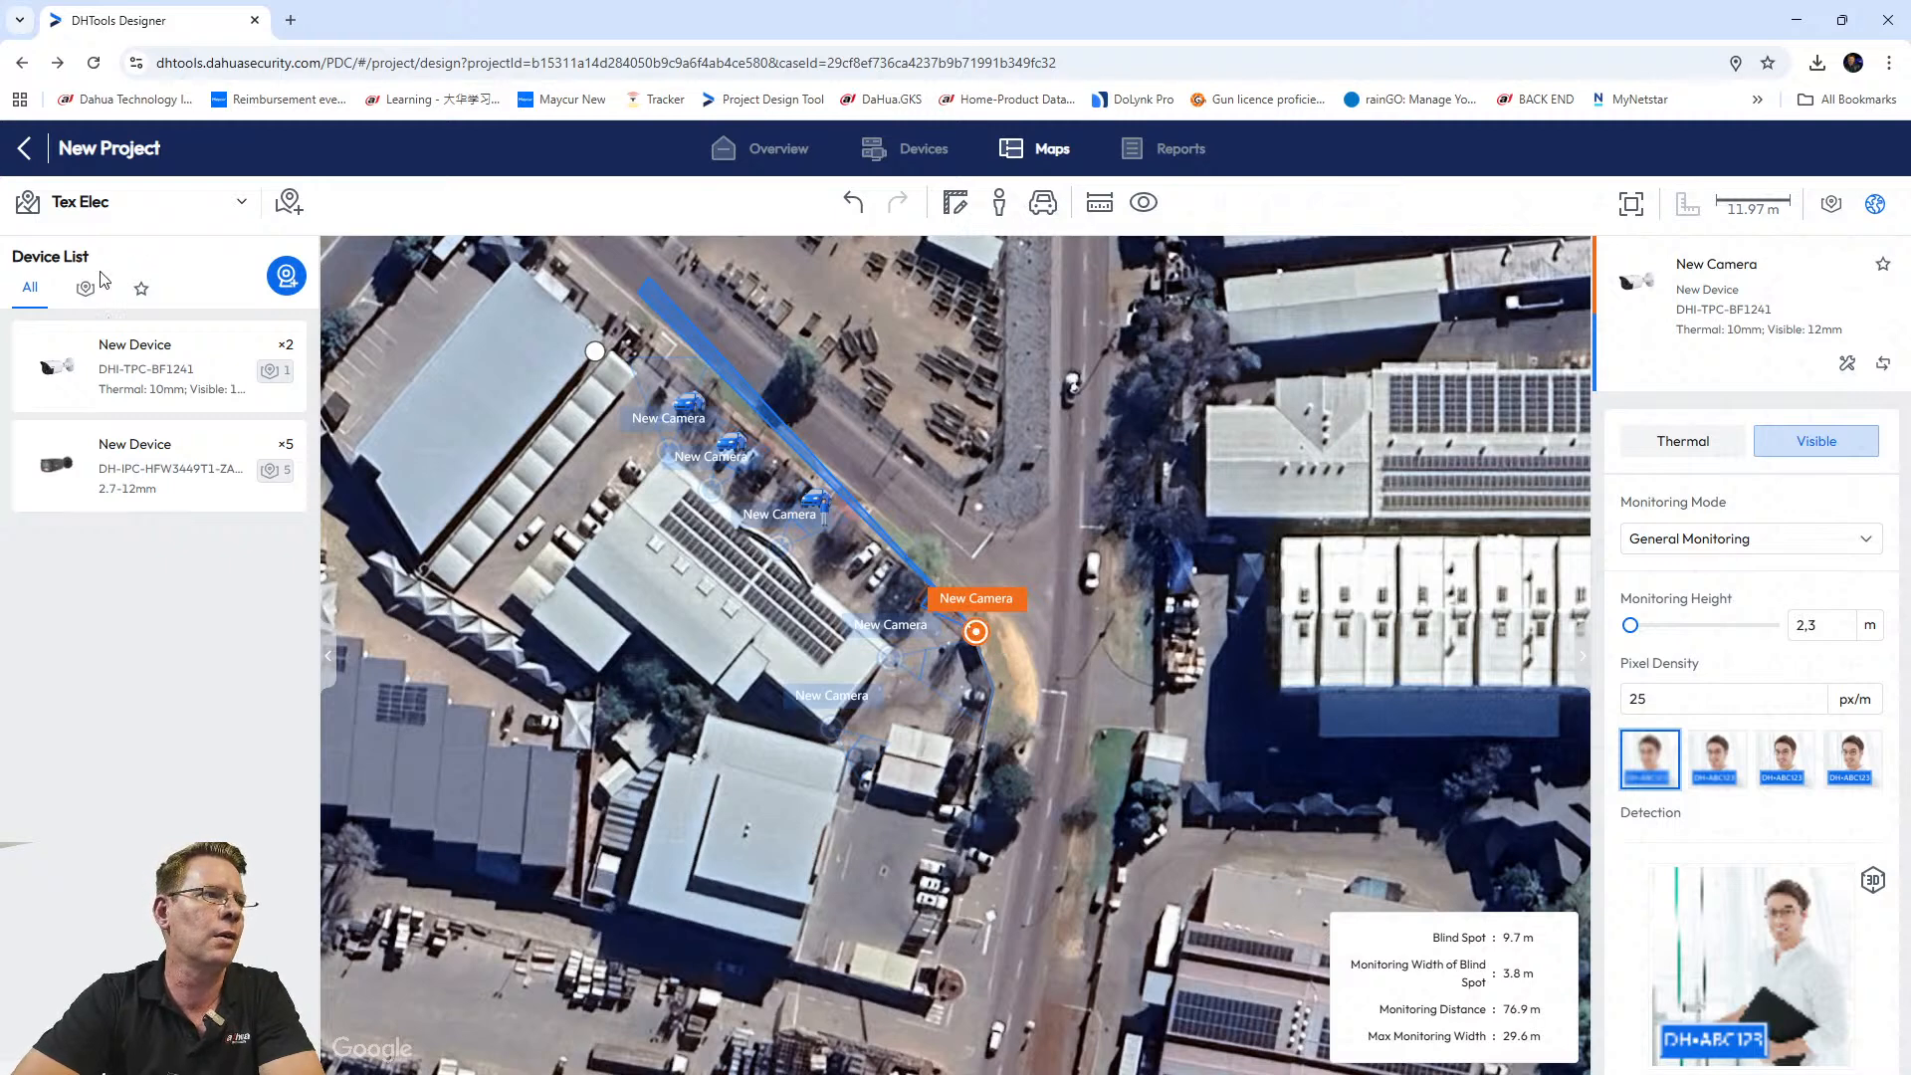
{"action": "left_click_drag", "start_coordinate": [141, 363], "coordinate": [991, 702]}
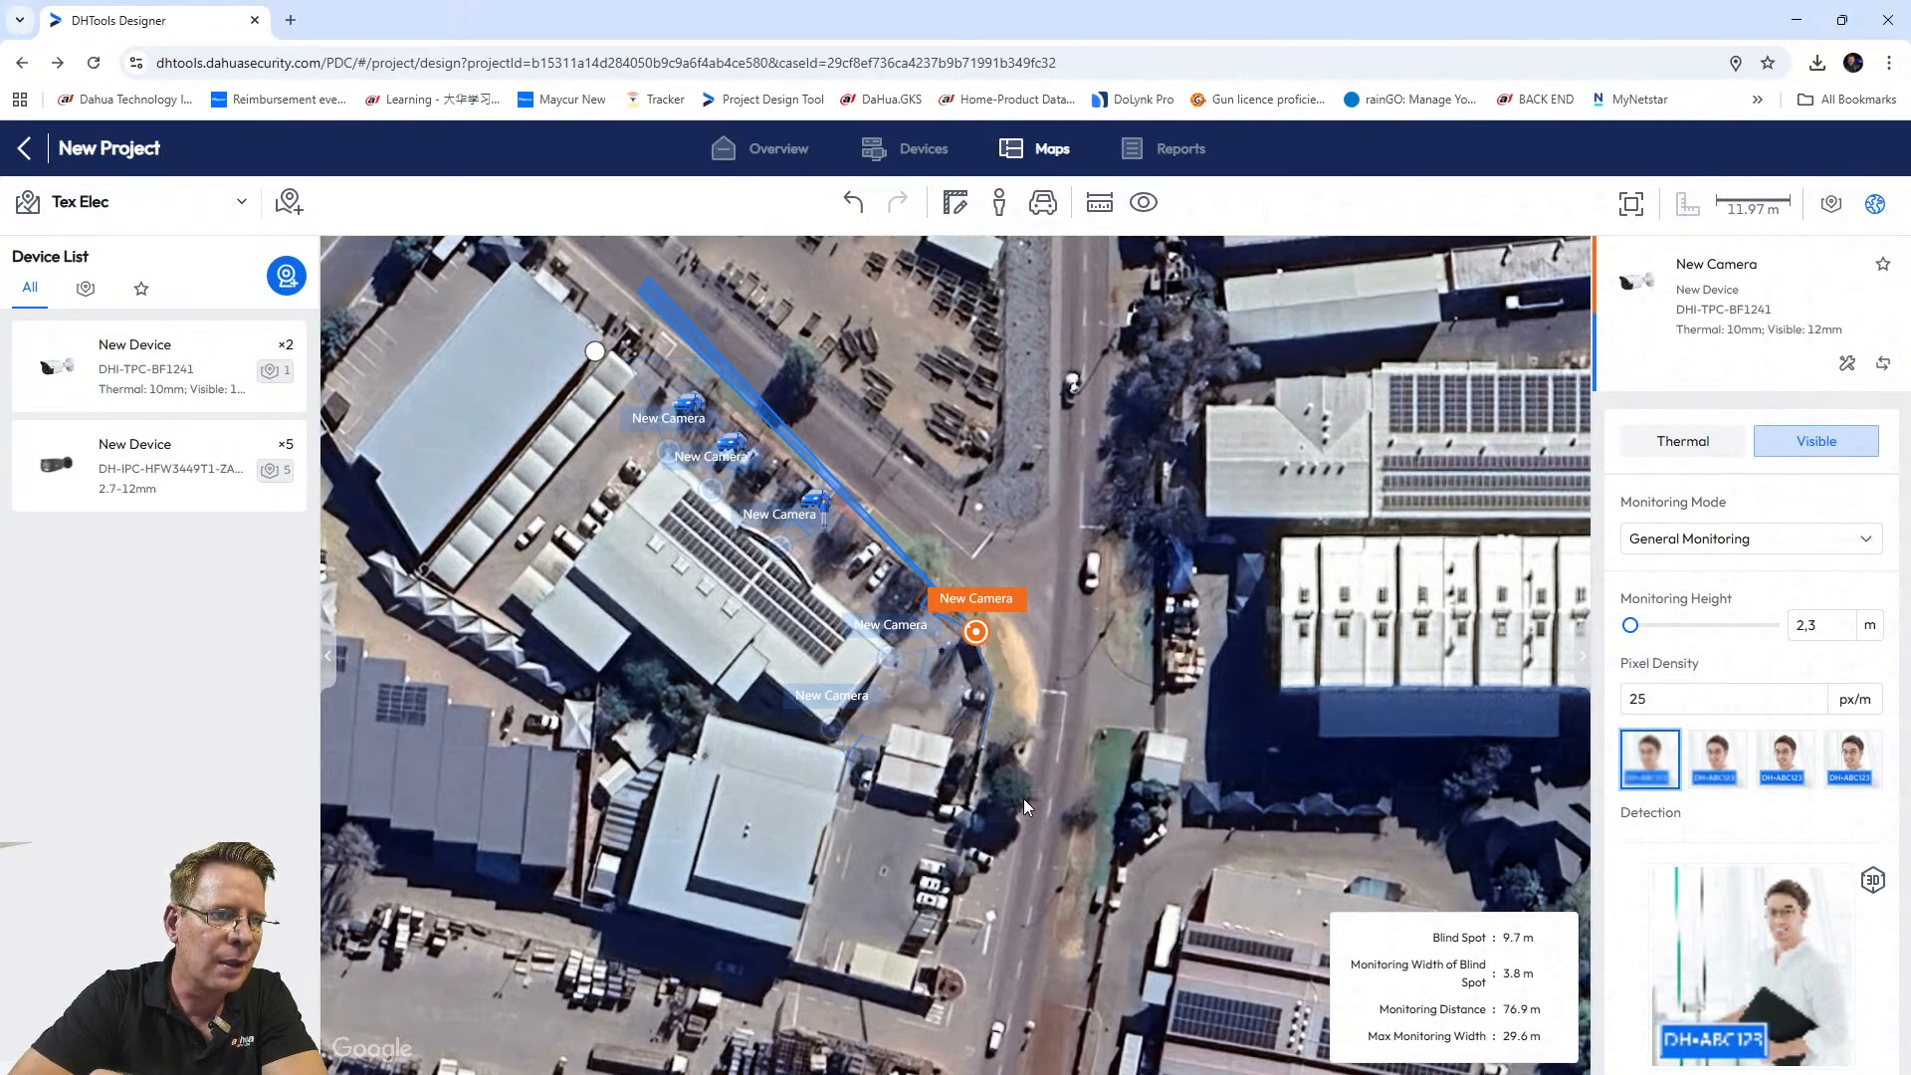
{"action": "scroll", "coordinate": [1043, 738], "scroll_direction": "down", "scroll_amount": 1}
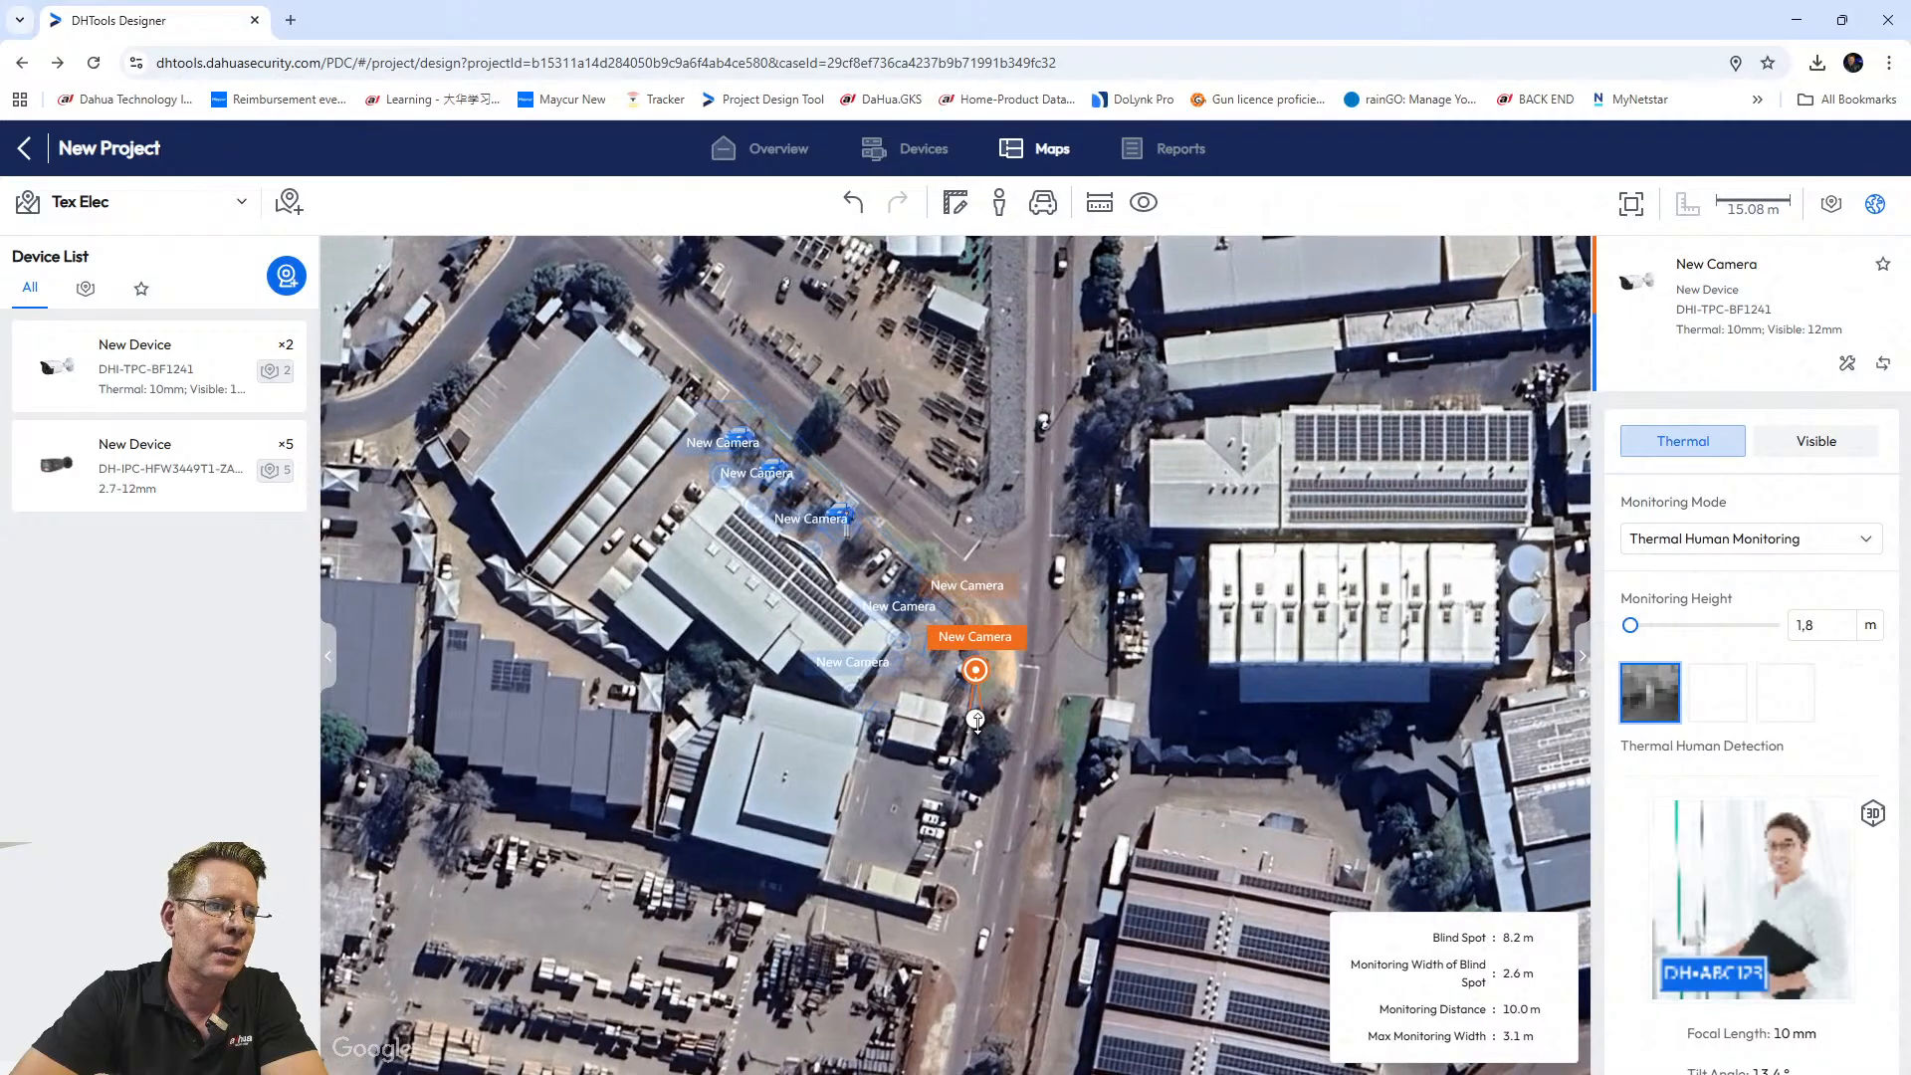
Drop the second camera by the road with 3 m installation and 2 m monitoring height.
{"action": "left_click_drag", "start_coordinate": [975, 718], "coordinate": [938, 883]}
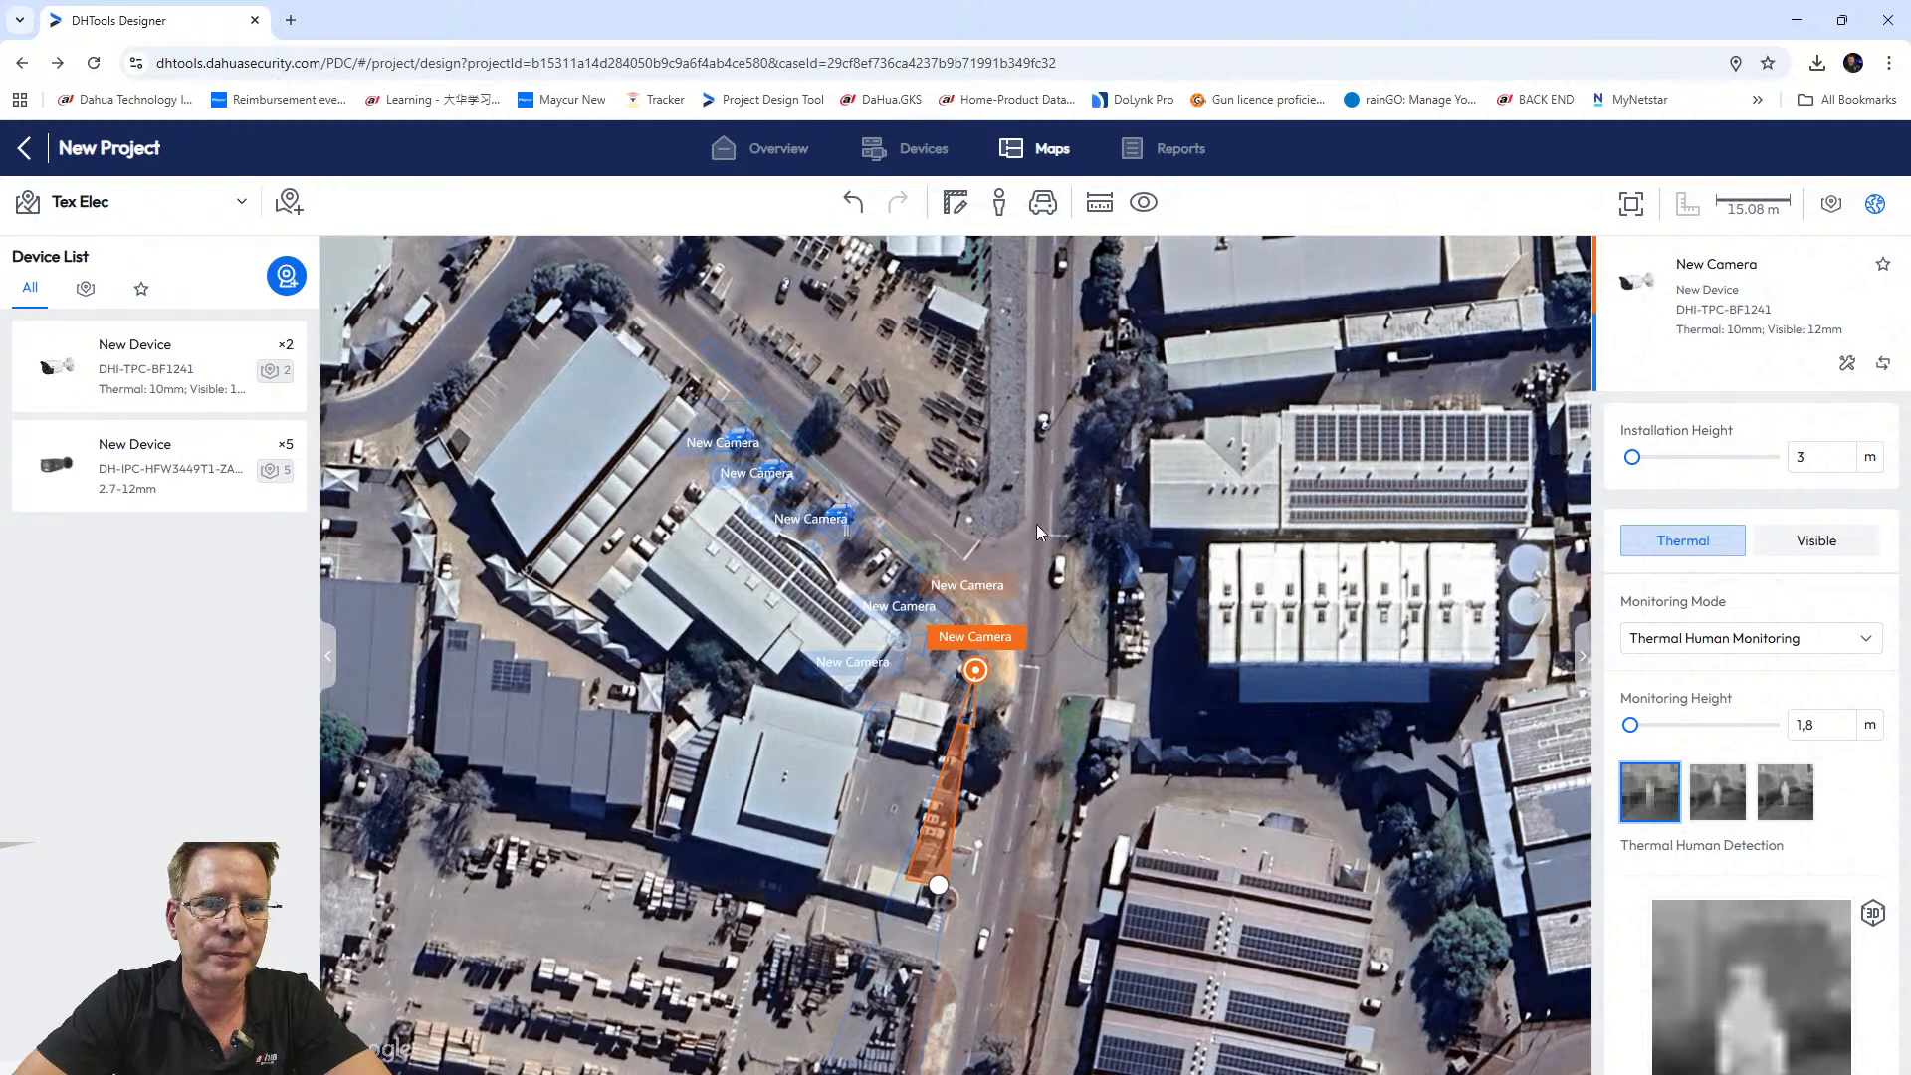
{"action": "left_click", "coordinate": [1828, 722]}
{"action": "double_click", "coordinate": [1828, 722]}
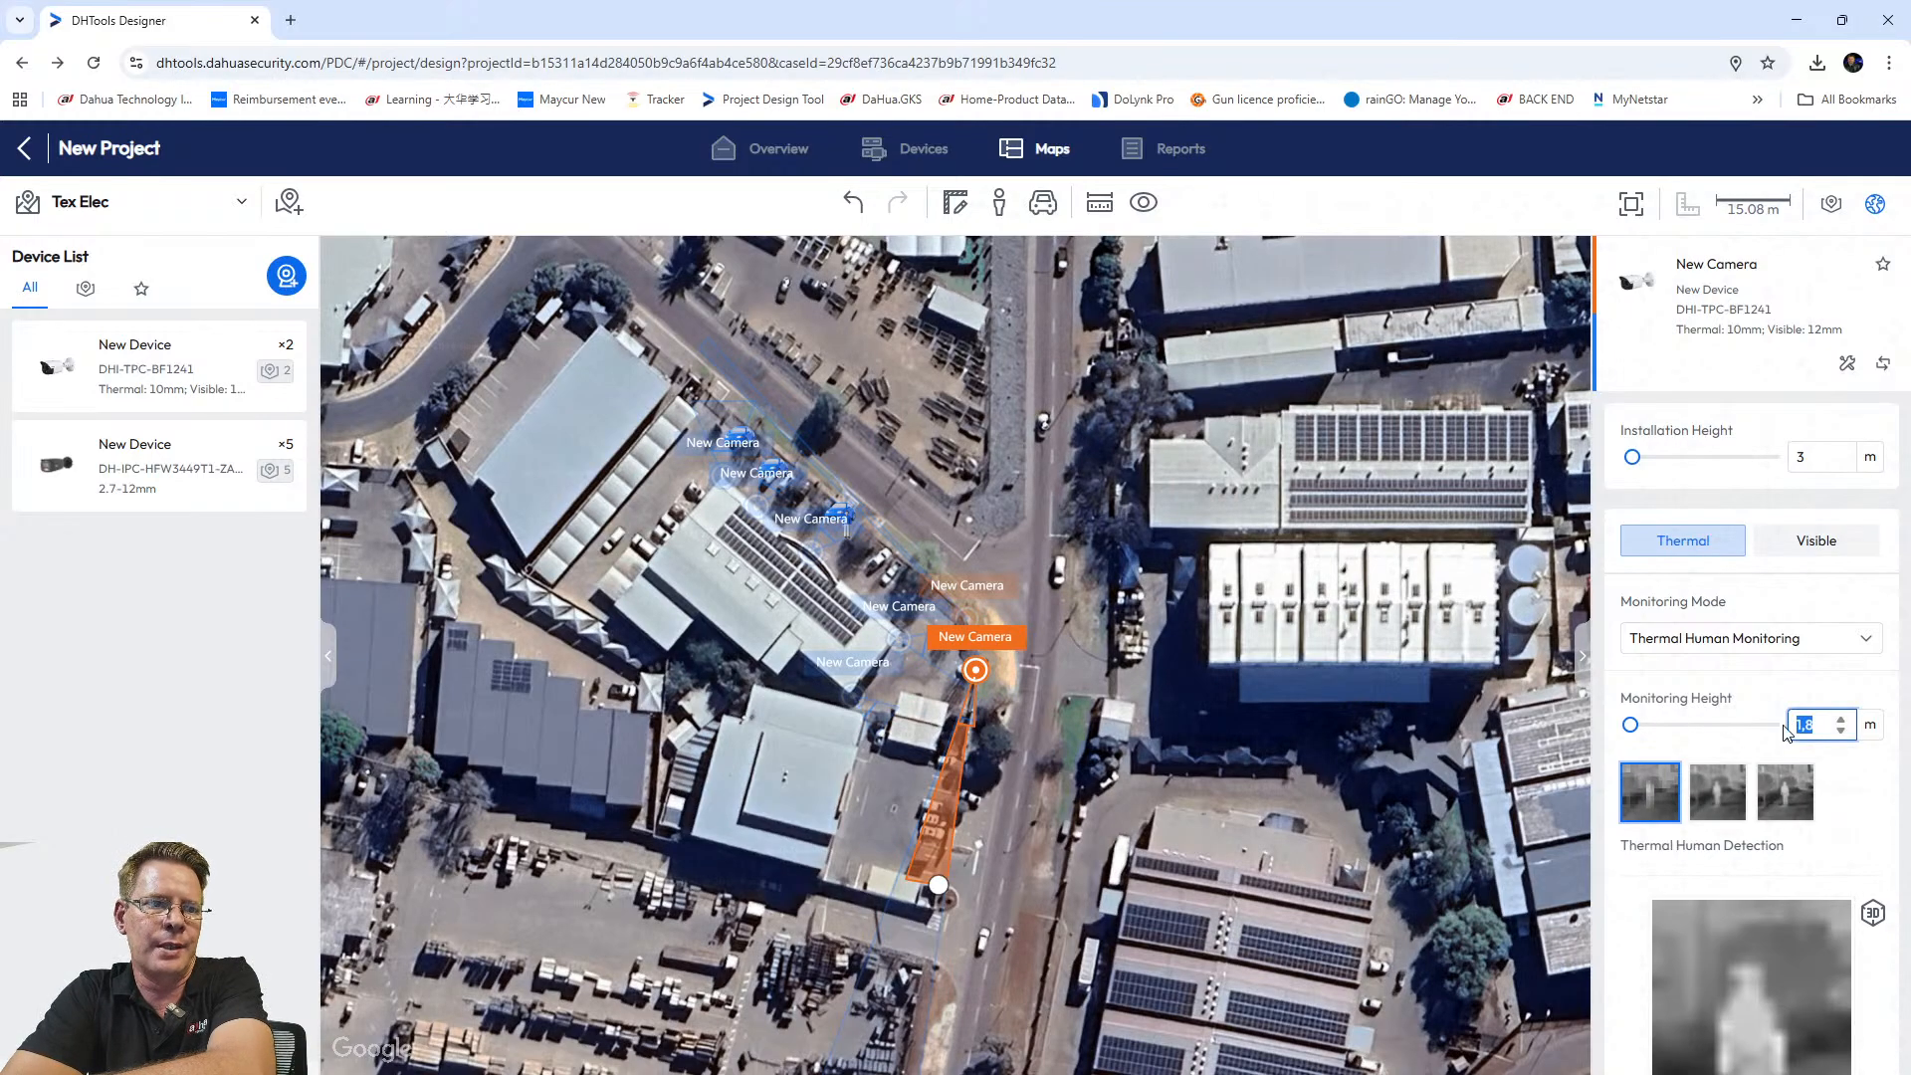
{"action": "type", "text": "3"}
{"action": "left_click", "coordinate": [1851, 802]}
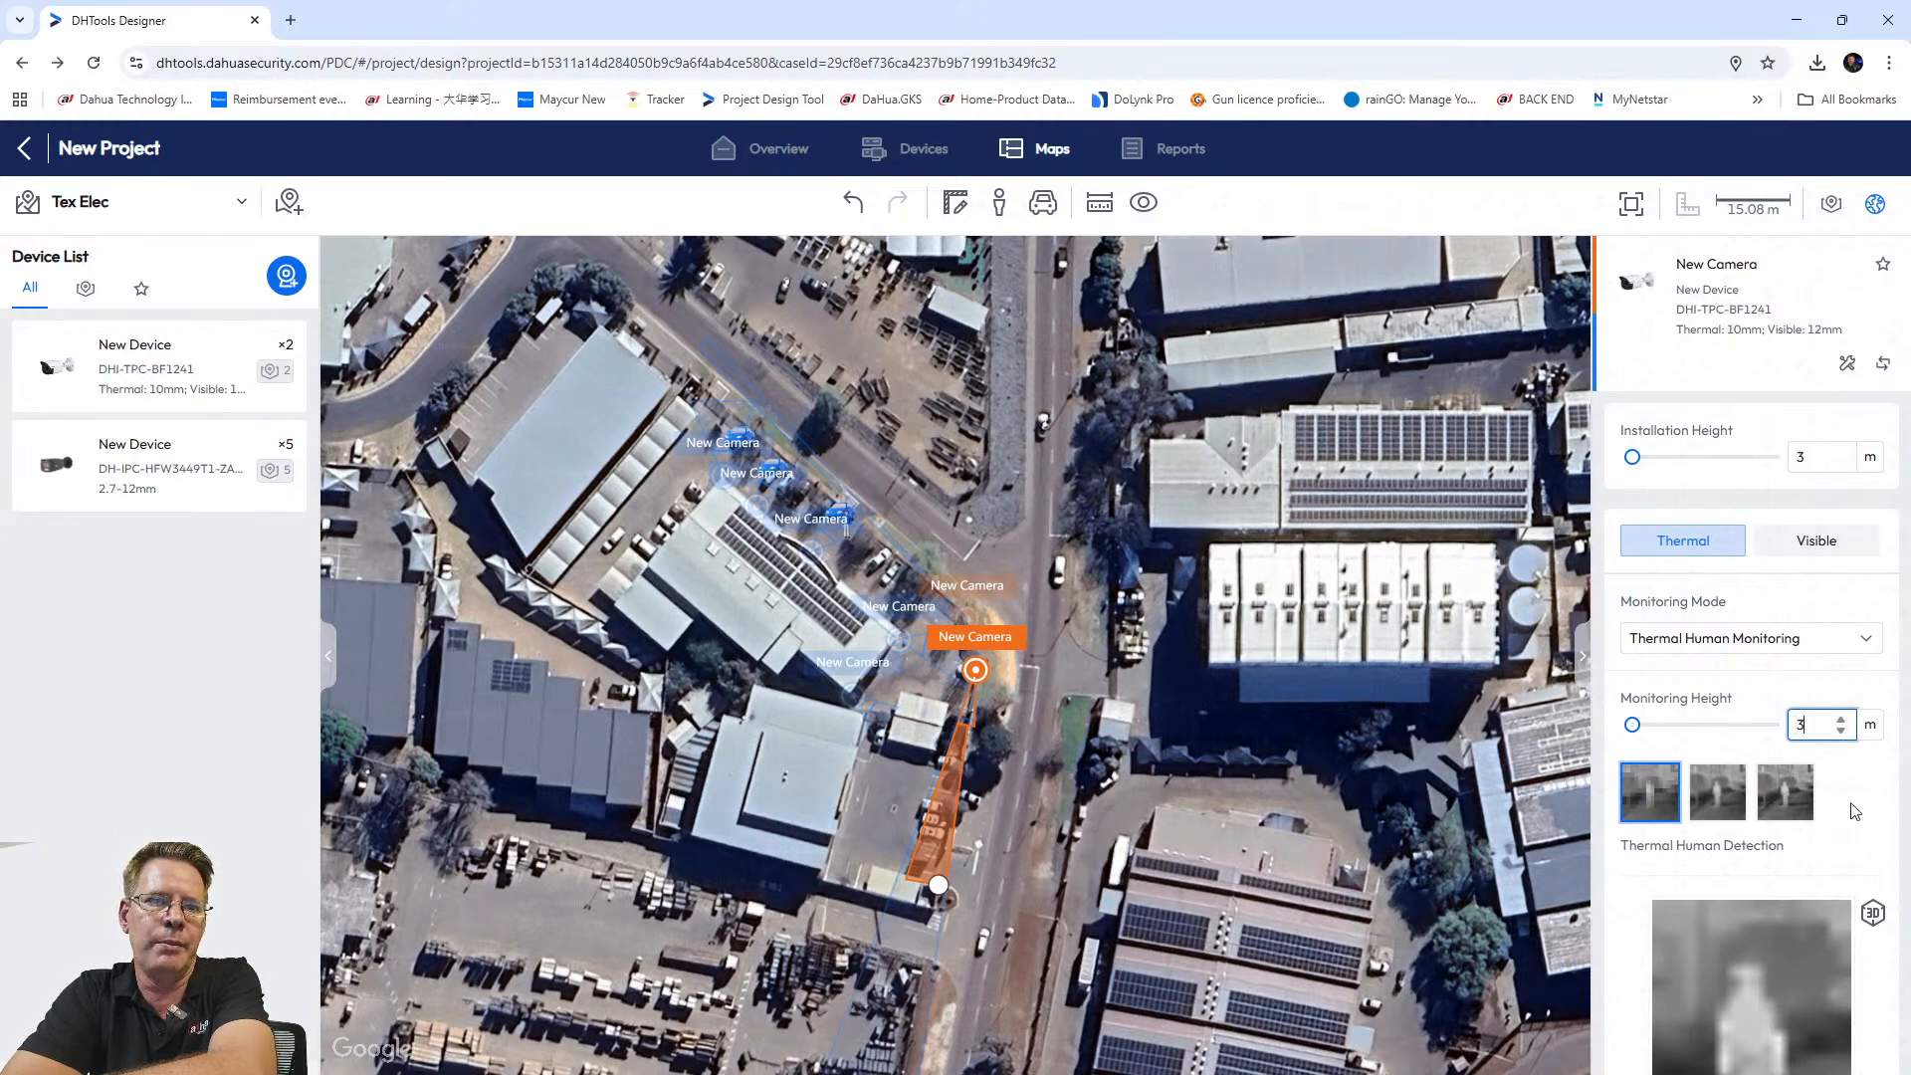
{"action": "left_click", "coordinate": [1822, 457]}
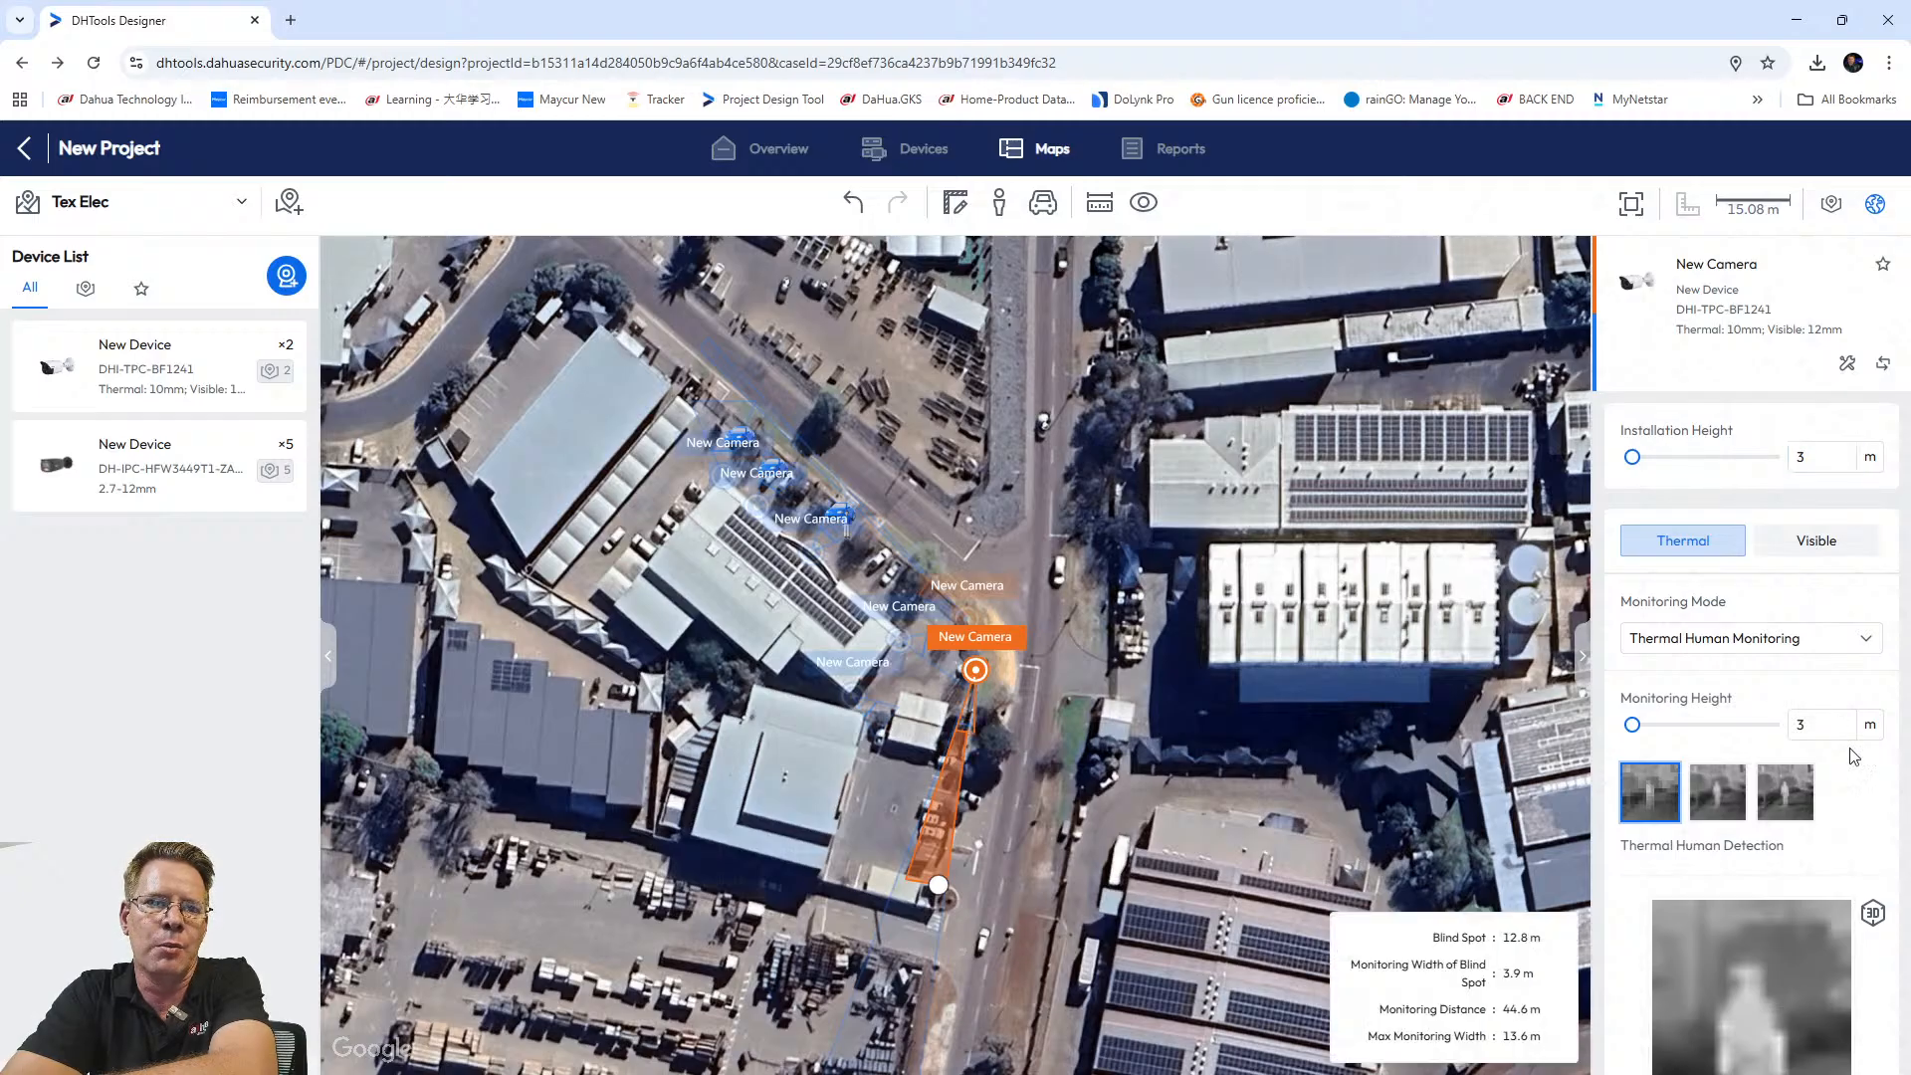
{"action": "left_click", "coordinate": [1800, 725]}
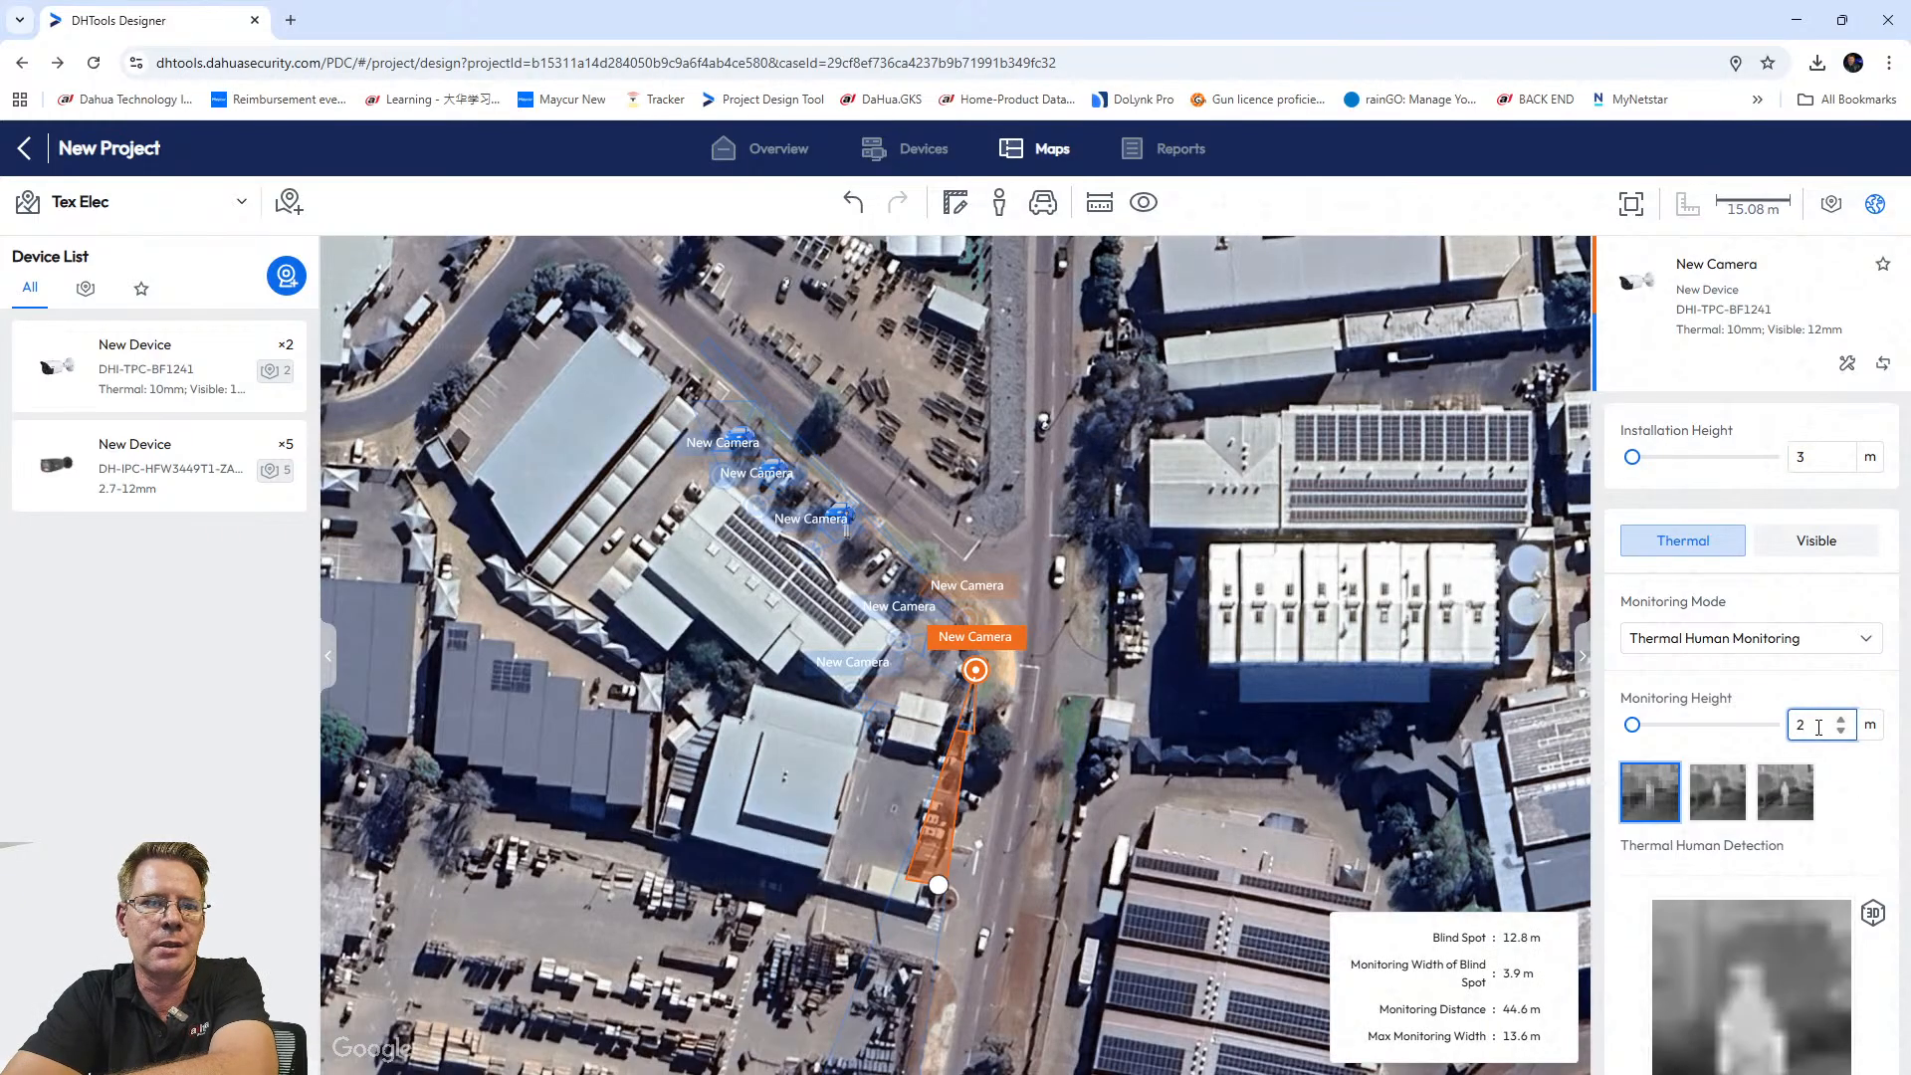
{"action": "left_click", "coordinate": [1864, 795]}
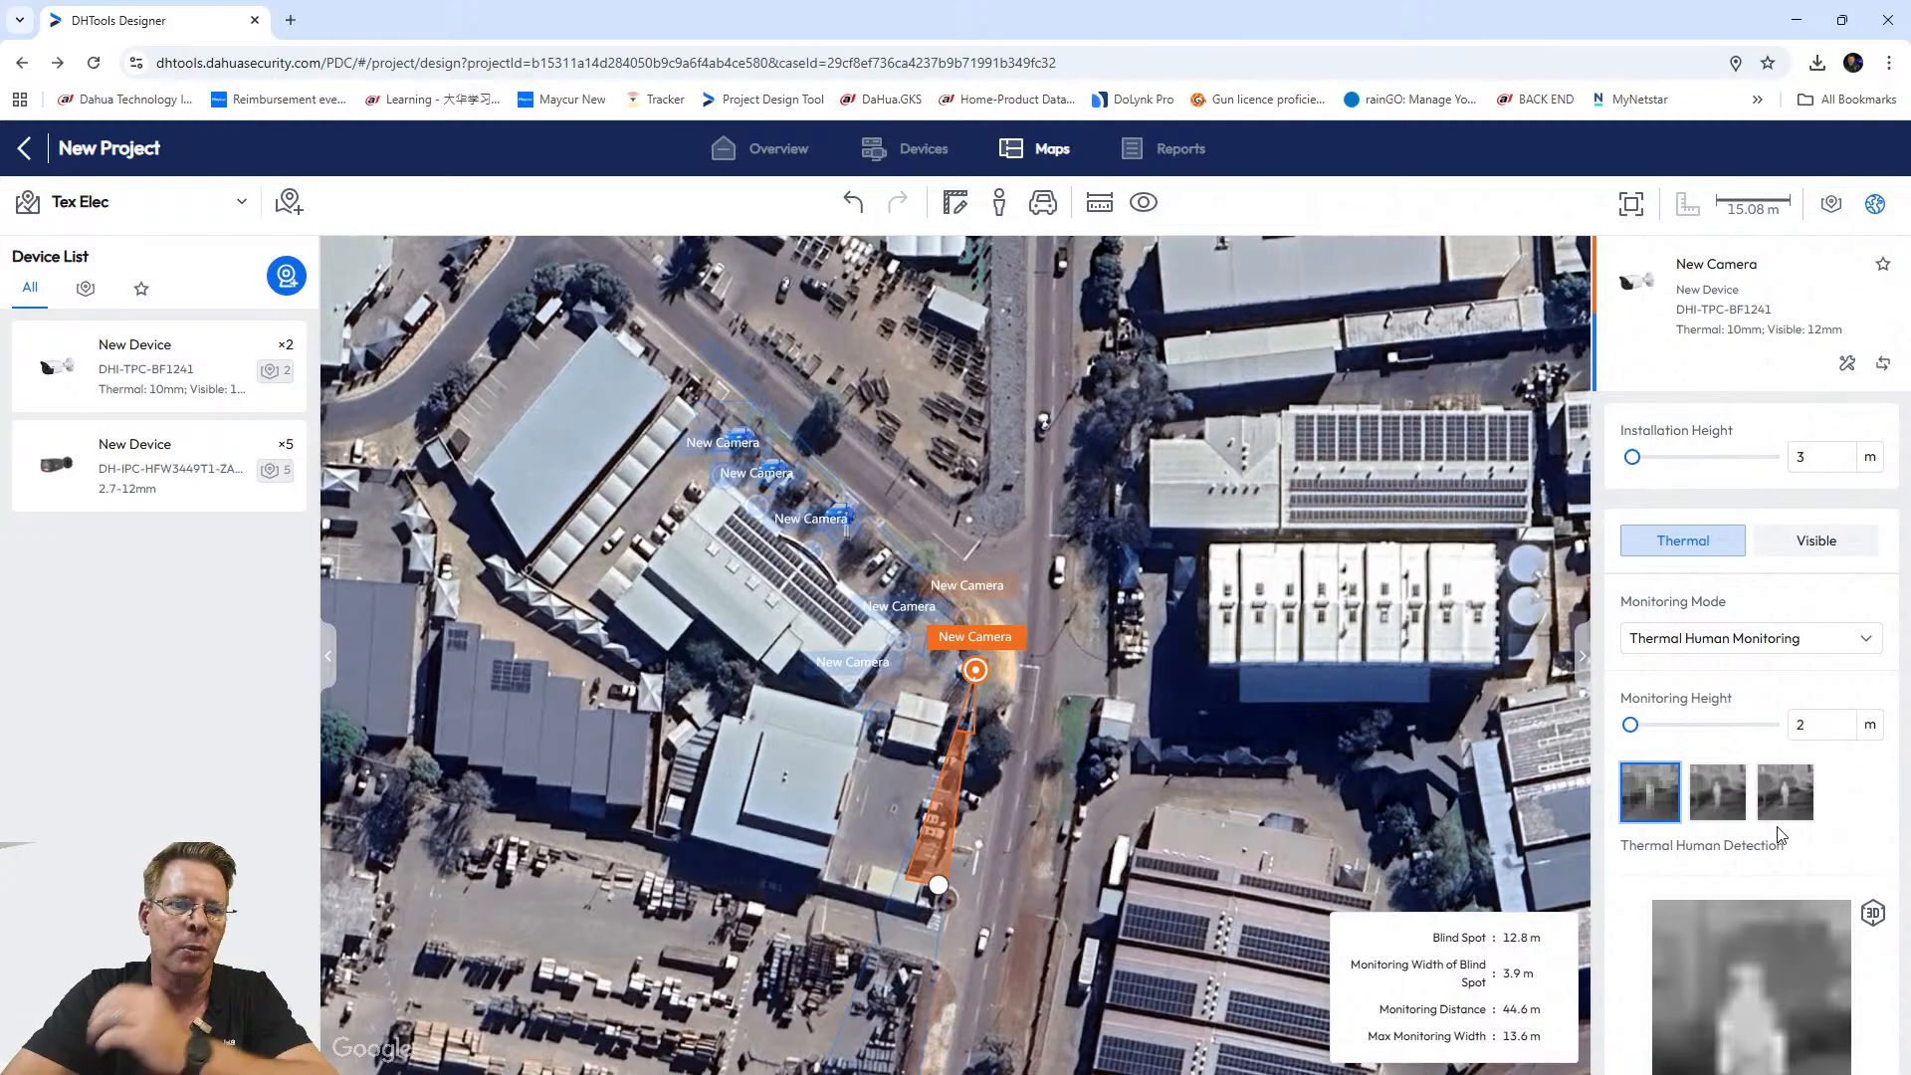
{"action": "scroll", "coordinate": [1781, 834], "scroll_direction": "down", "scroll_amount": 5}
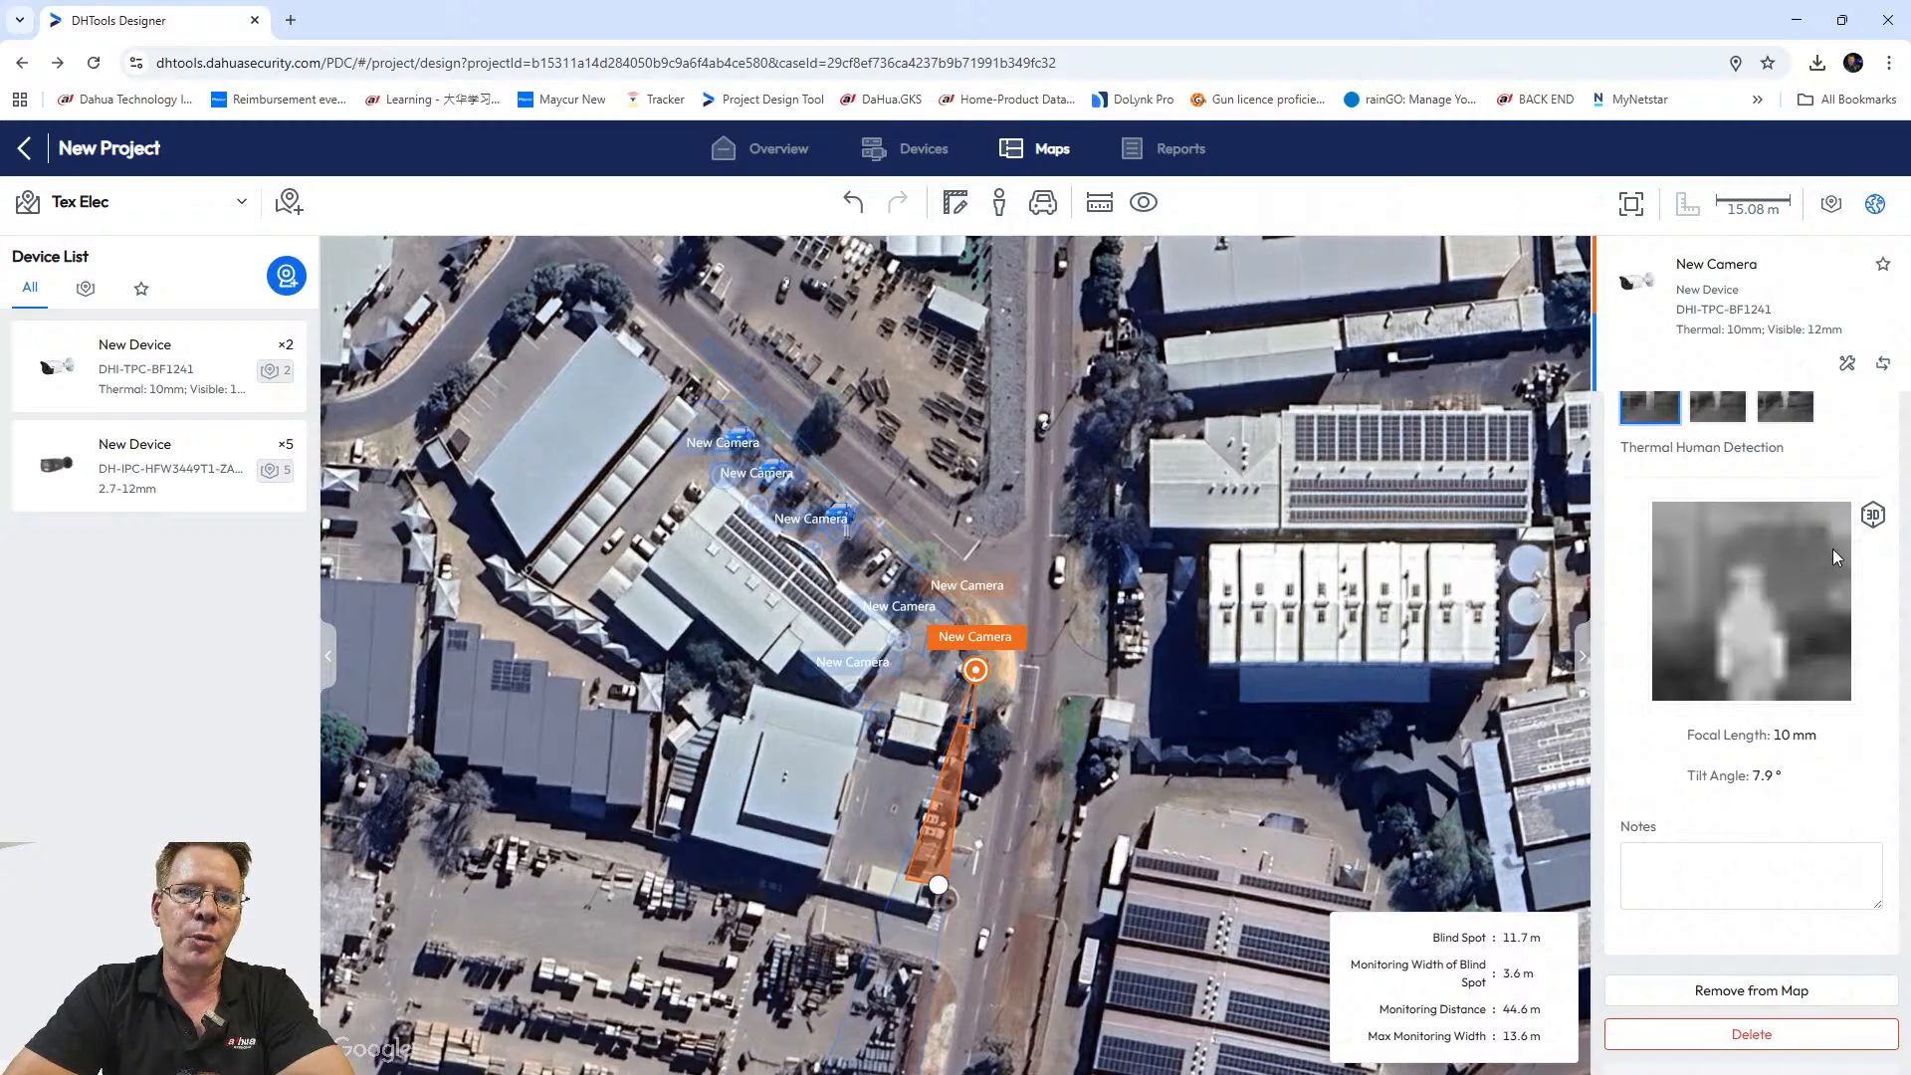
{"action": "left_click", "coordinate": [1872, 515]}
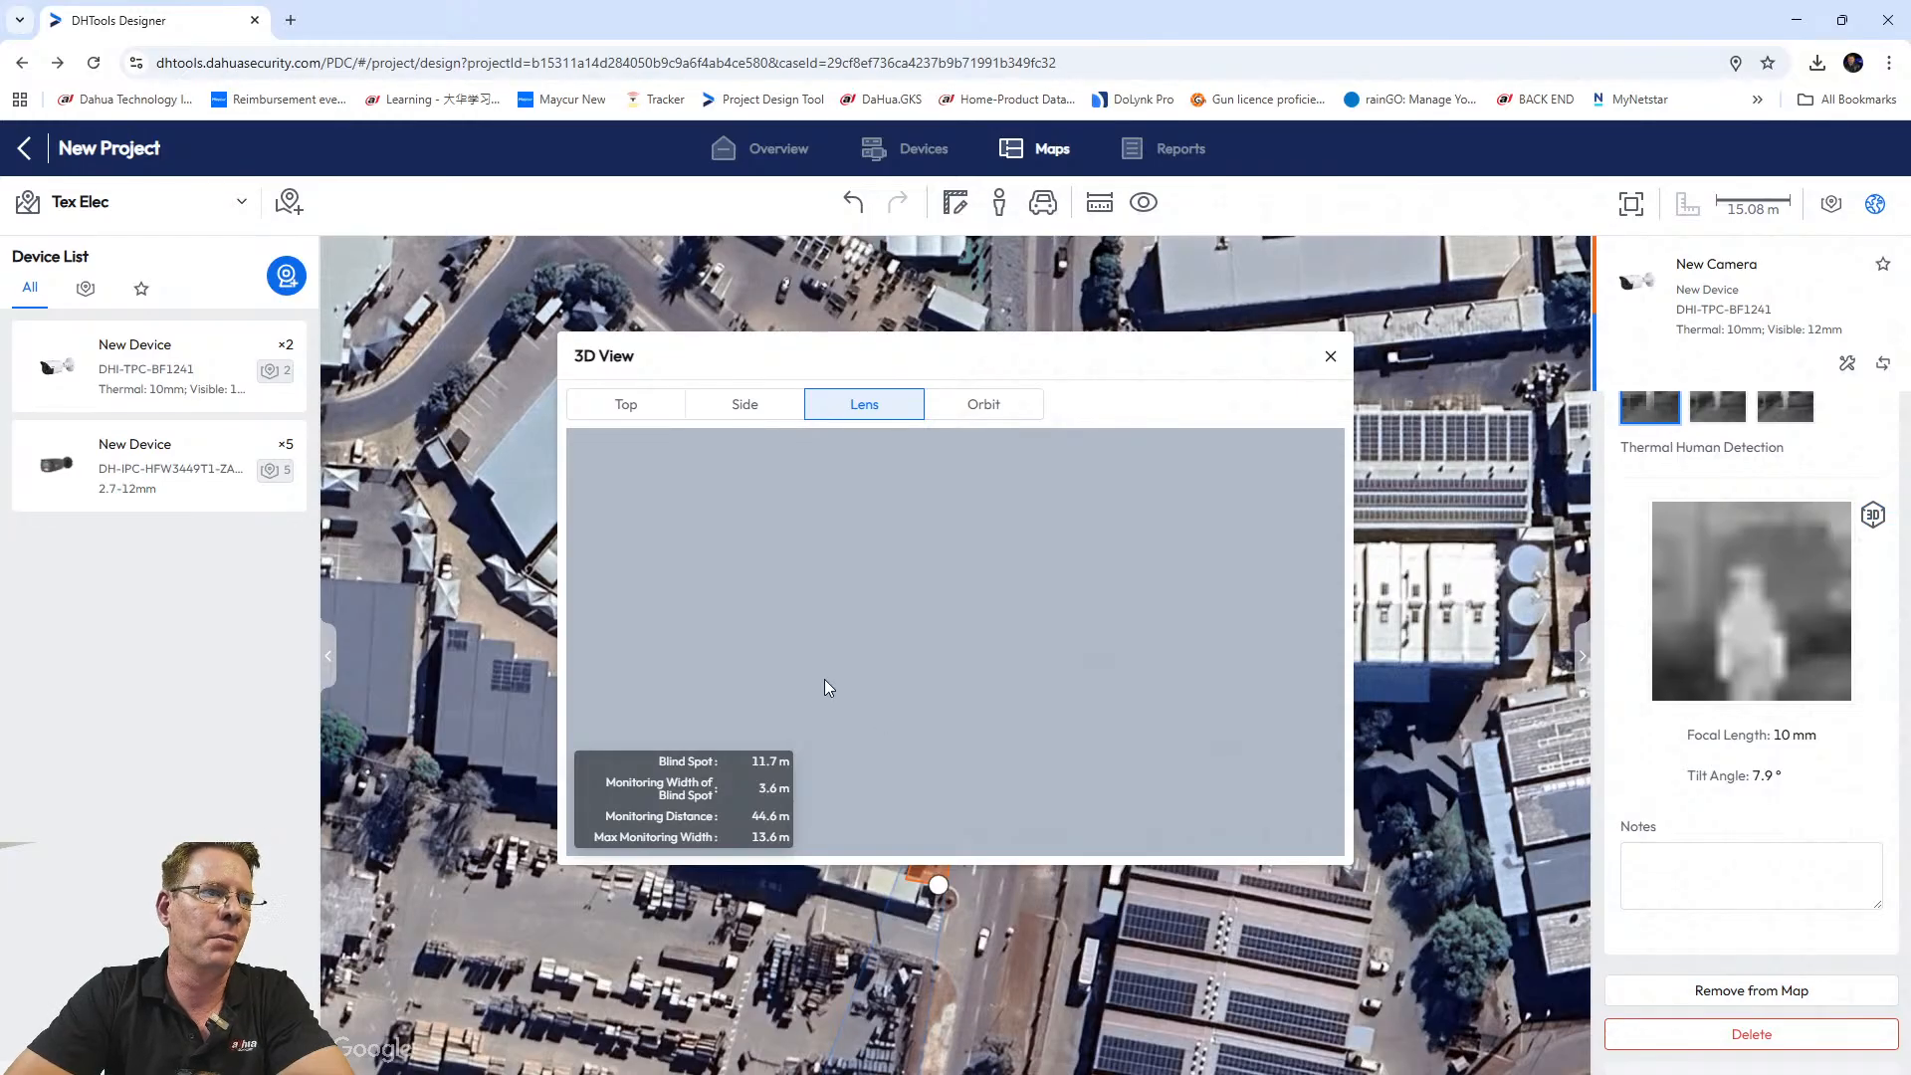
{"action": "left_click", "coordinate": [625, 406]}
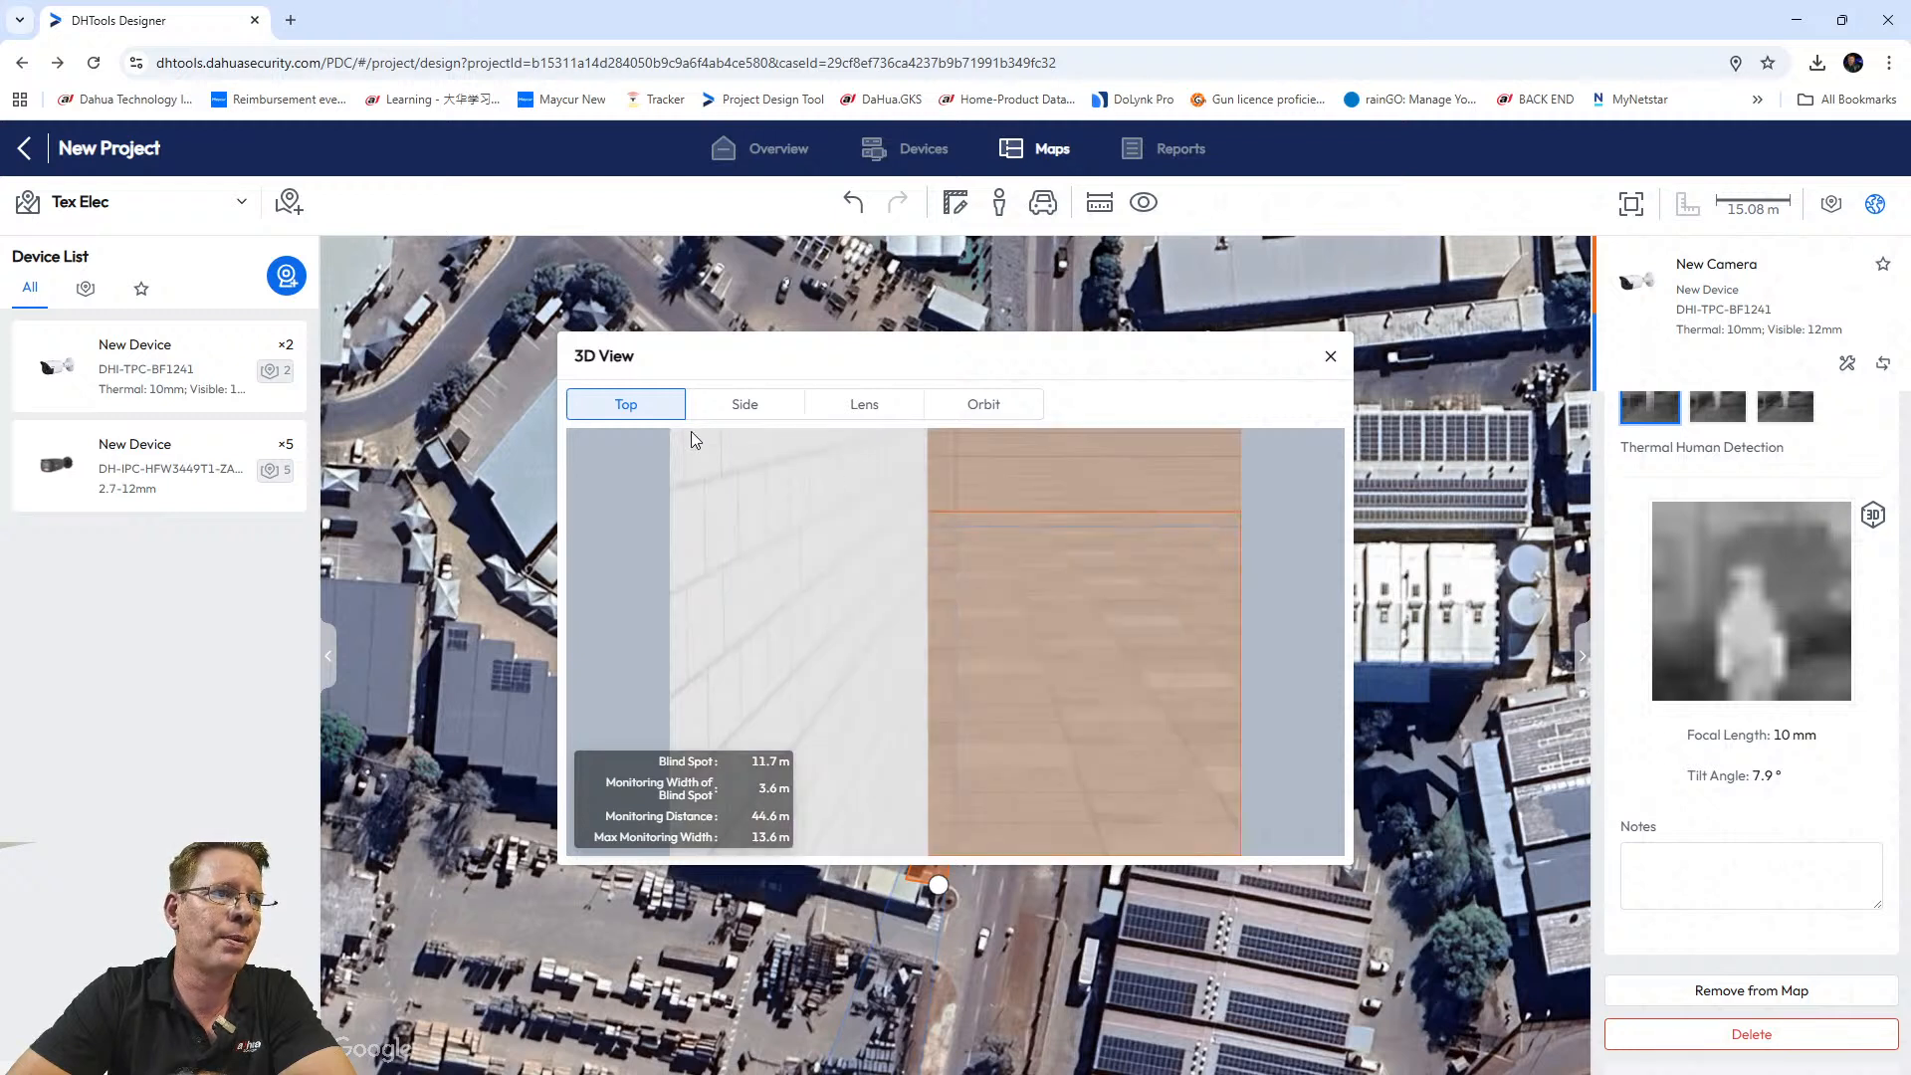
{"action": "left_click", "coordinate": [746, 410]}
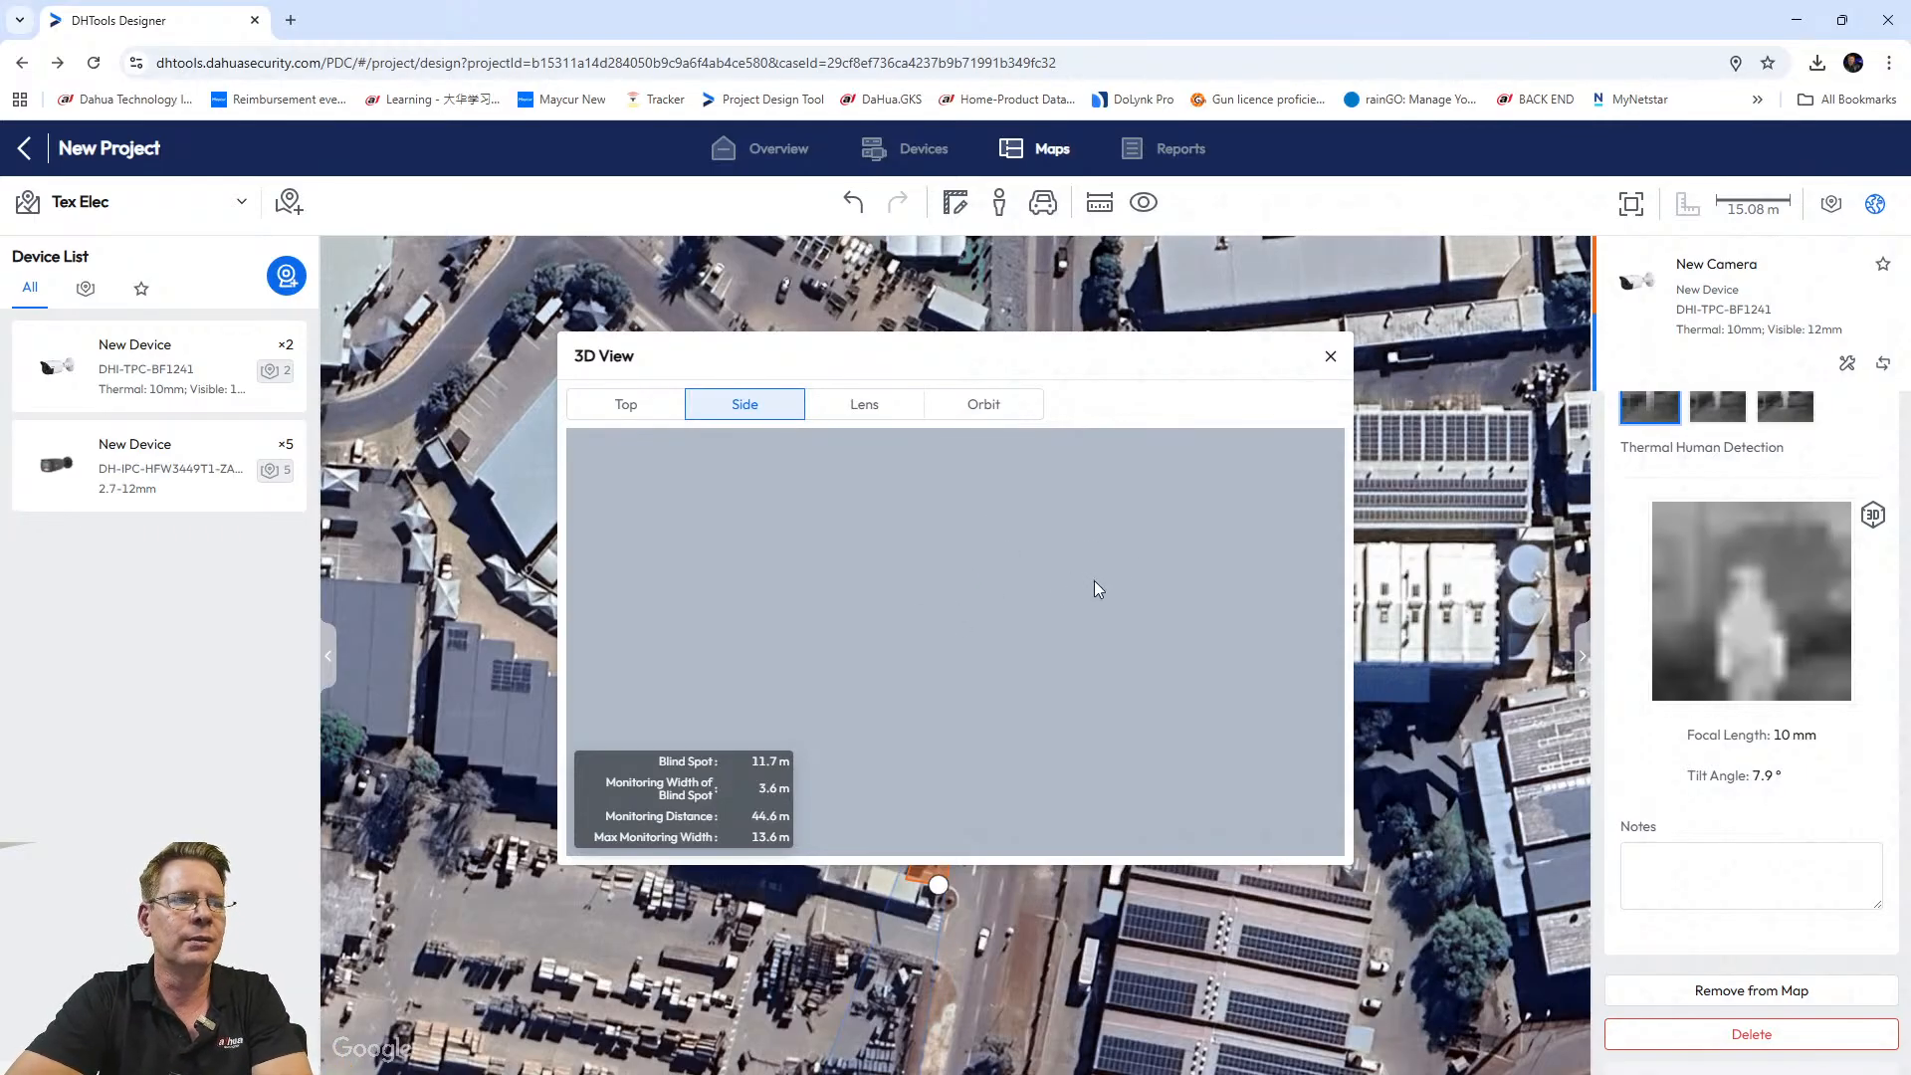
{"action": "left_click", "coordinate": [862, 406]}
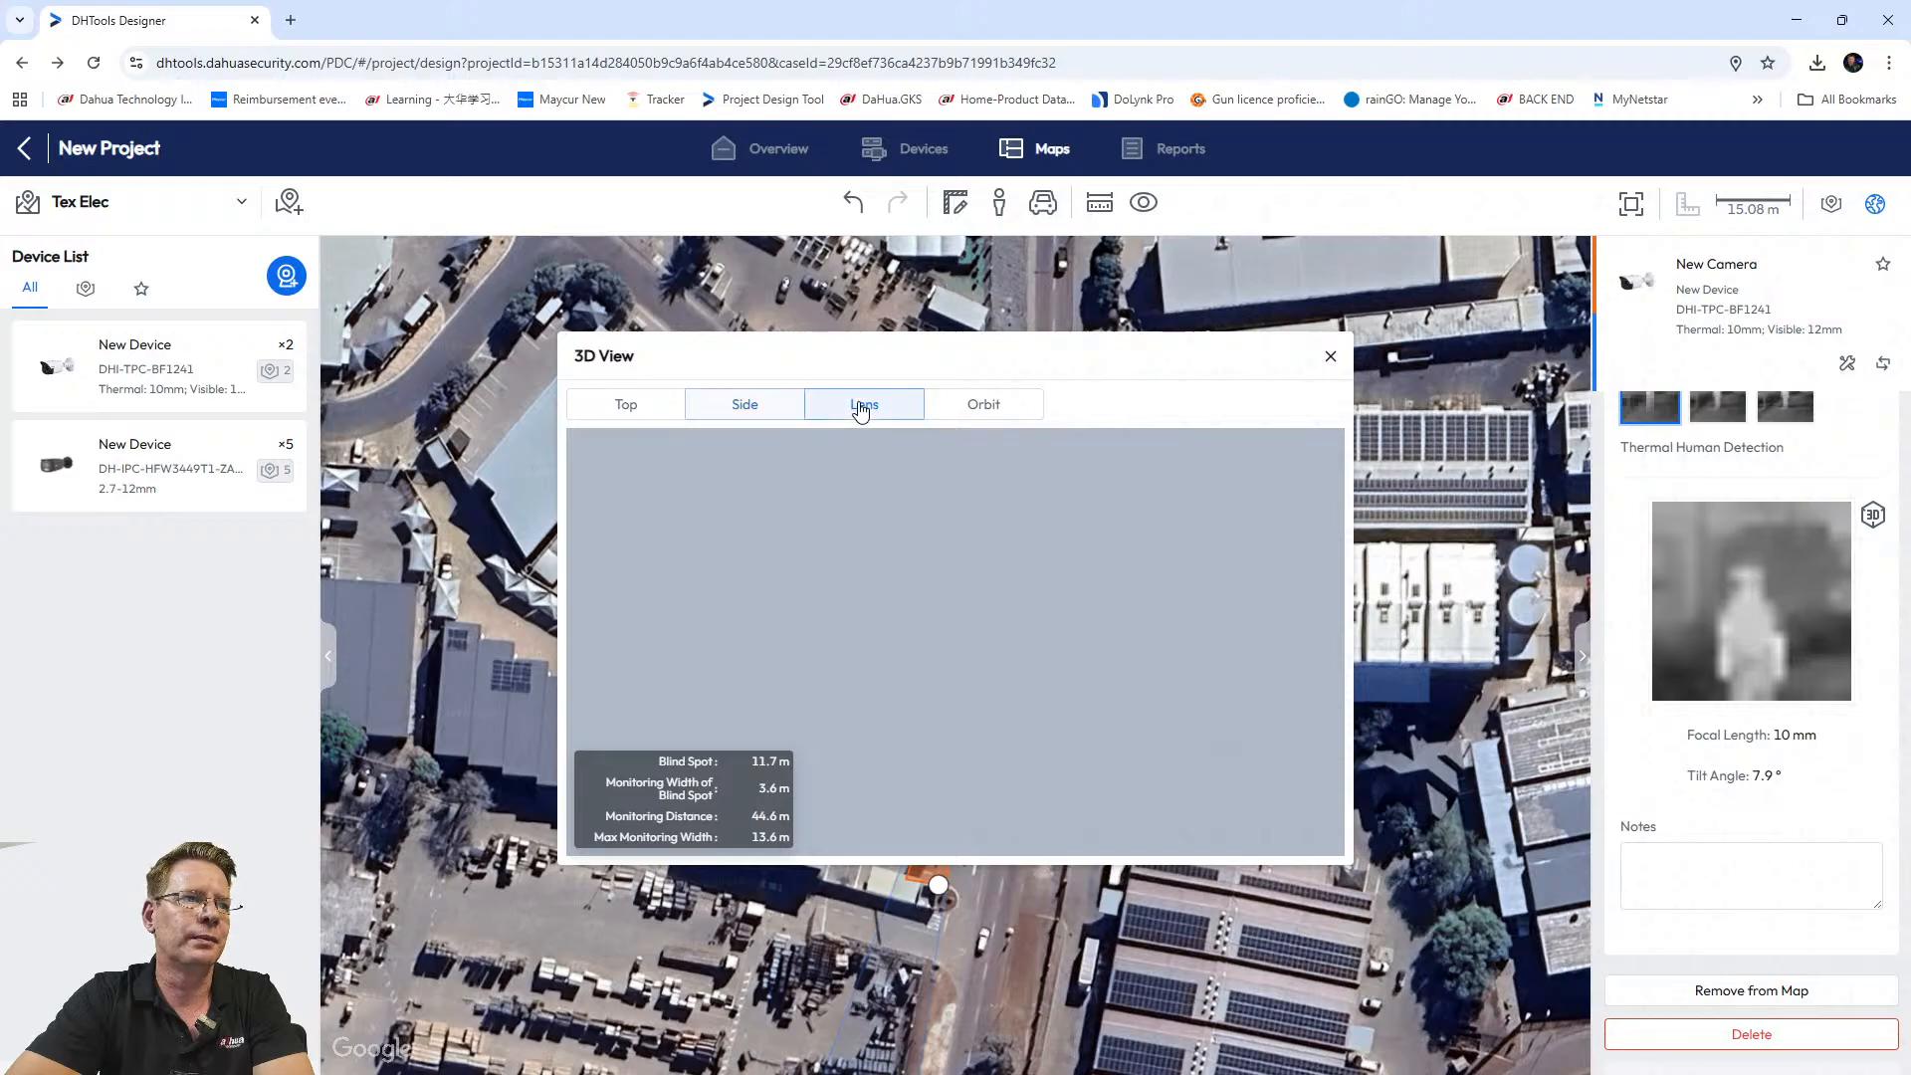
{"action": "left_click", "coordinate": [737, 408]}
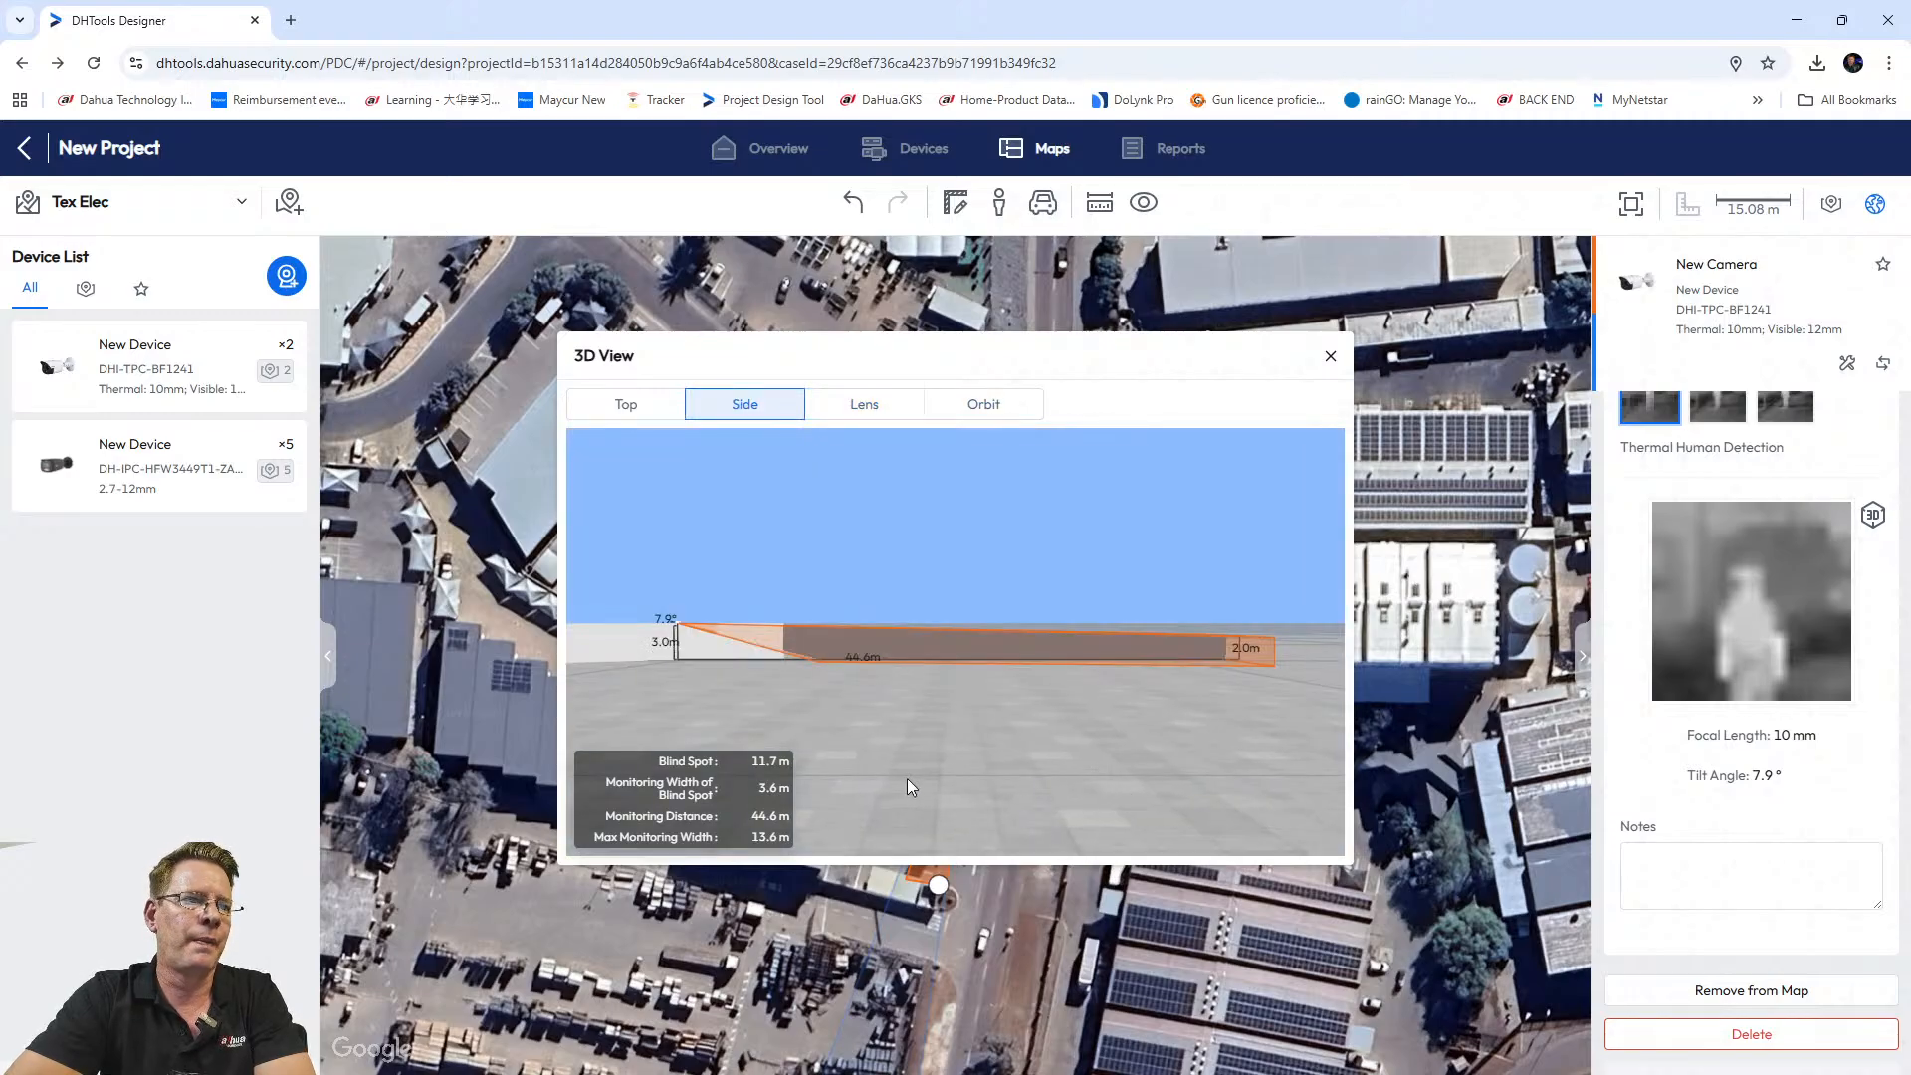
{"action": "scroll", "coordinate": [780, 653], "scroll_direction": "up", "scroll_amount": 1}
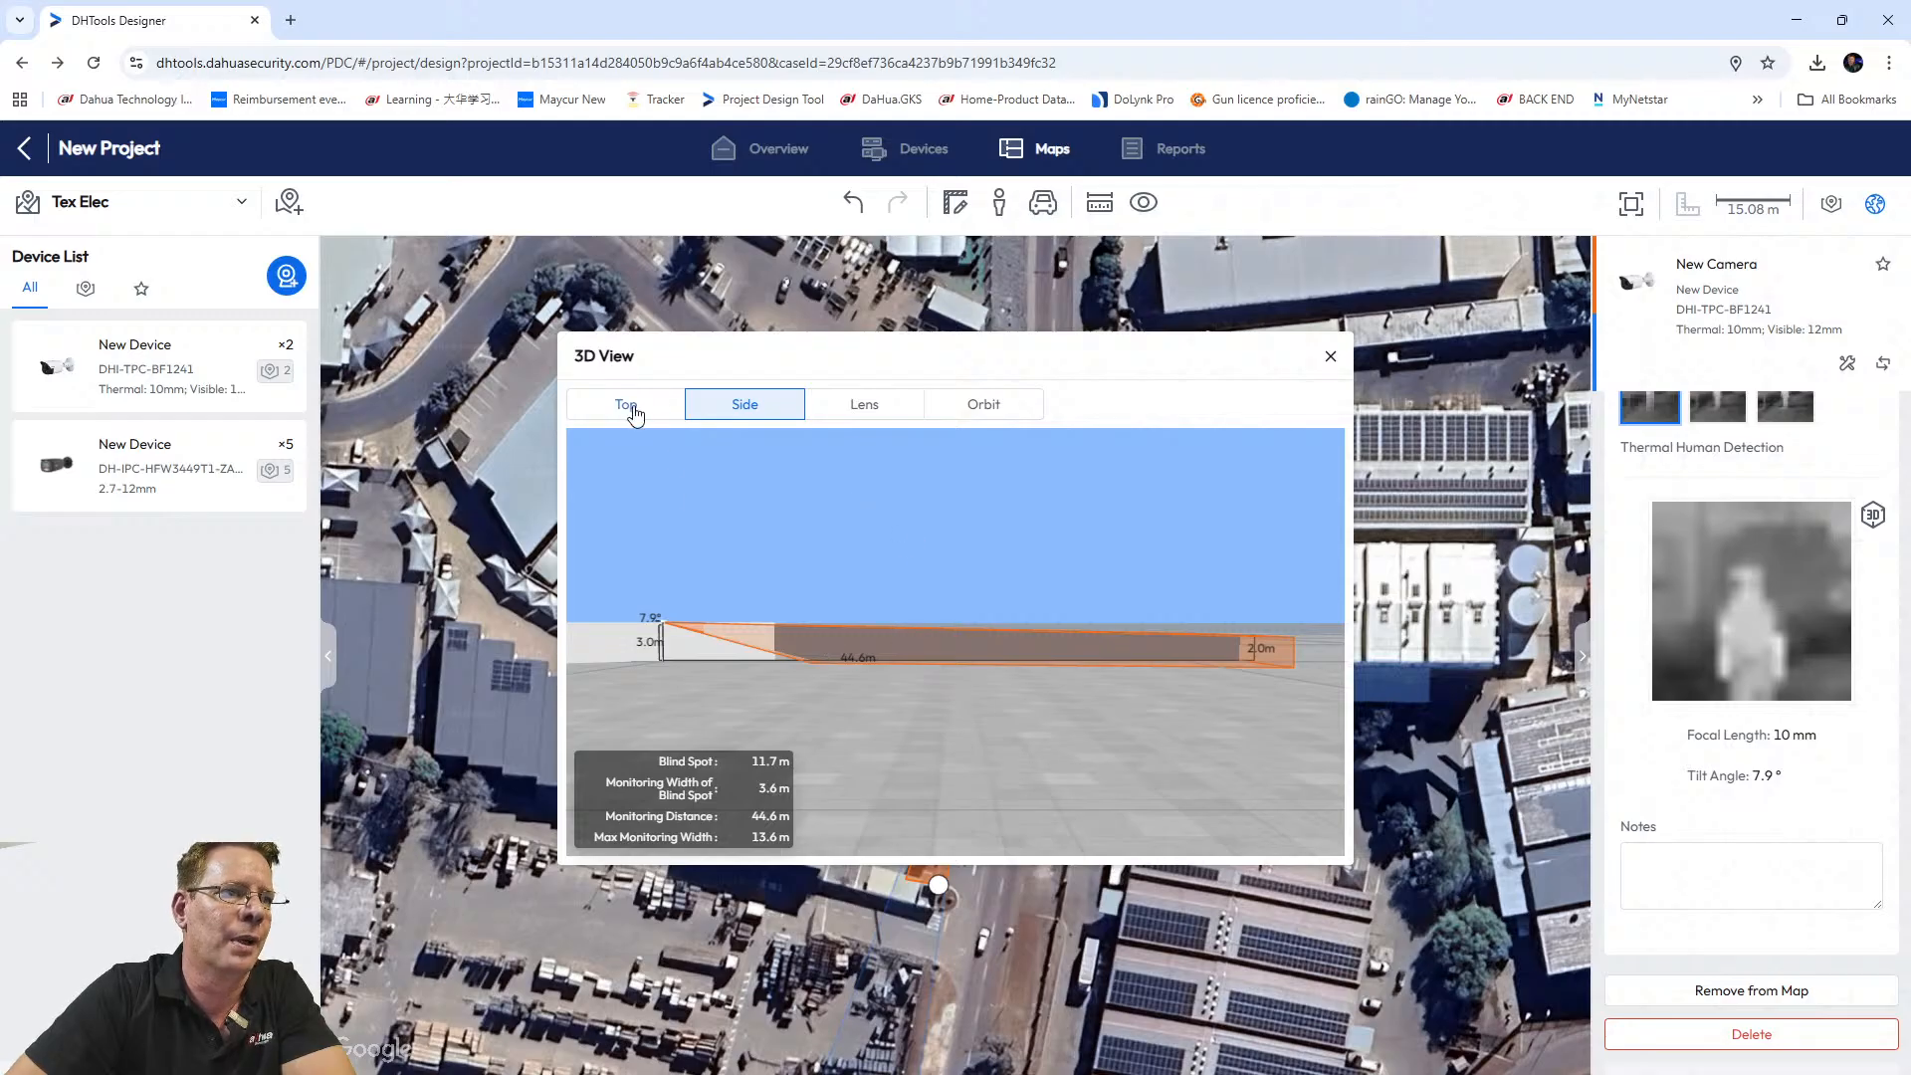
{"action": "left_click", "coordinate": [950, 416]}
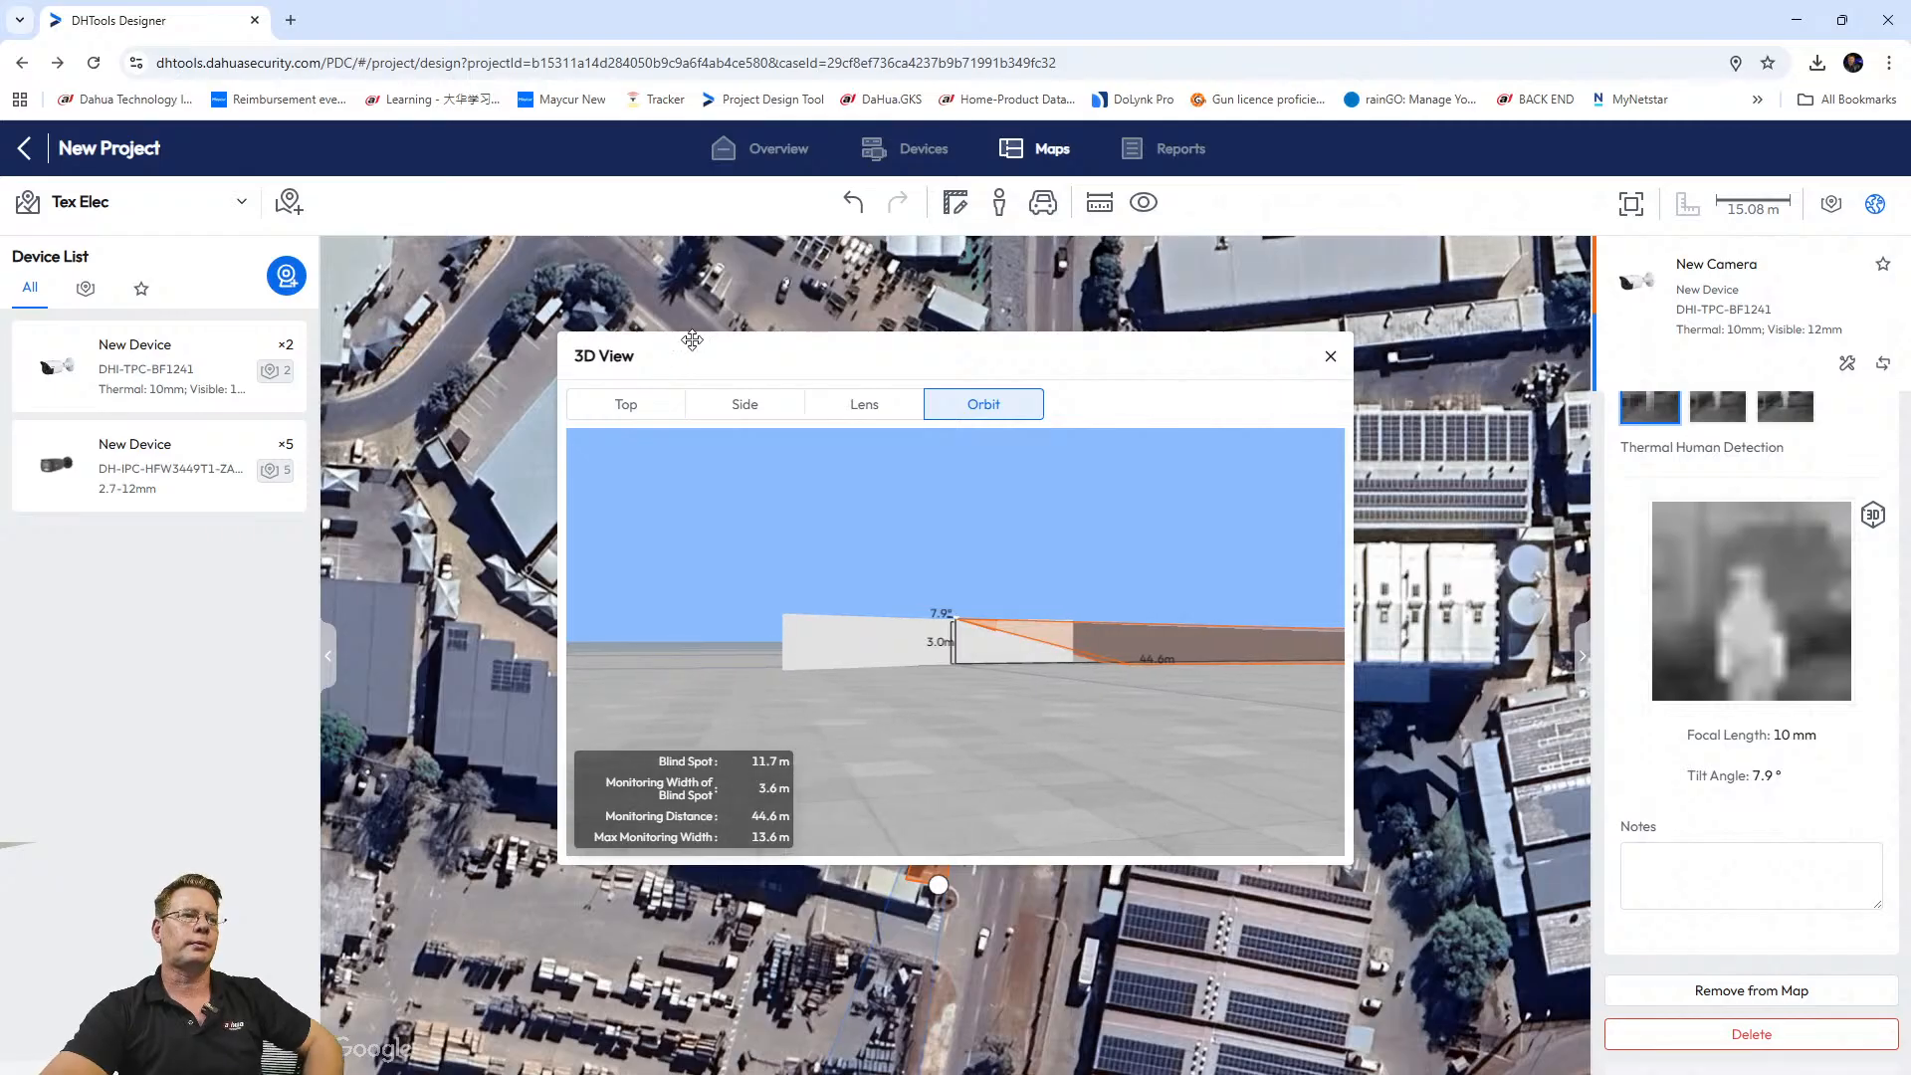
{"action": "left_click", "coordinate": [1331, 357]}
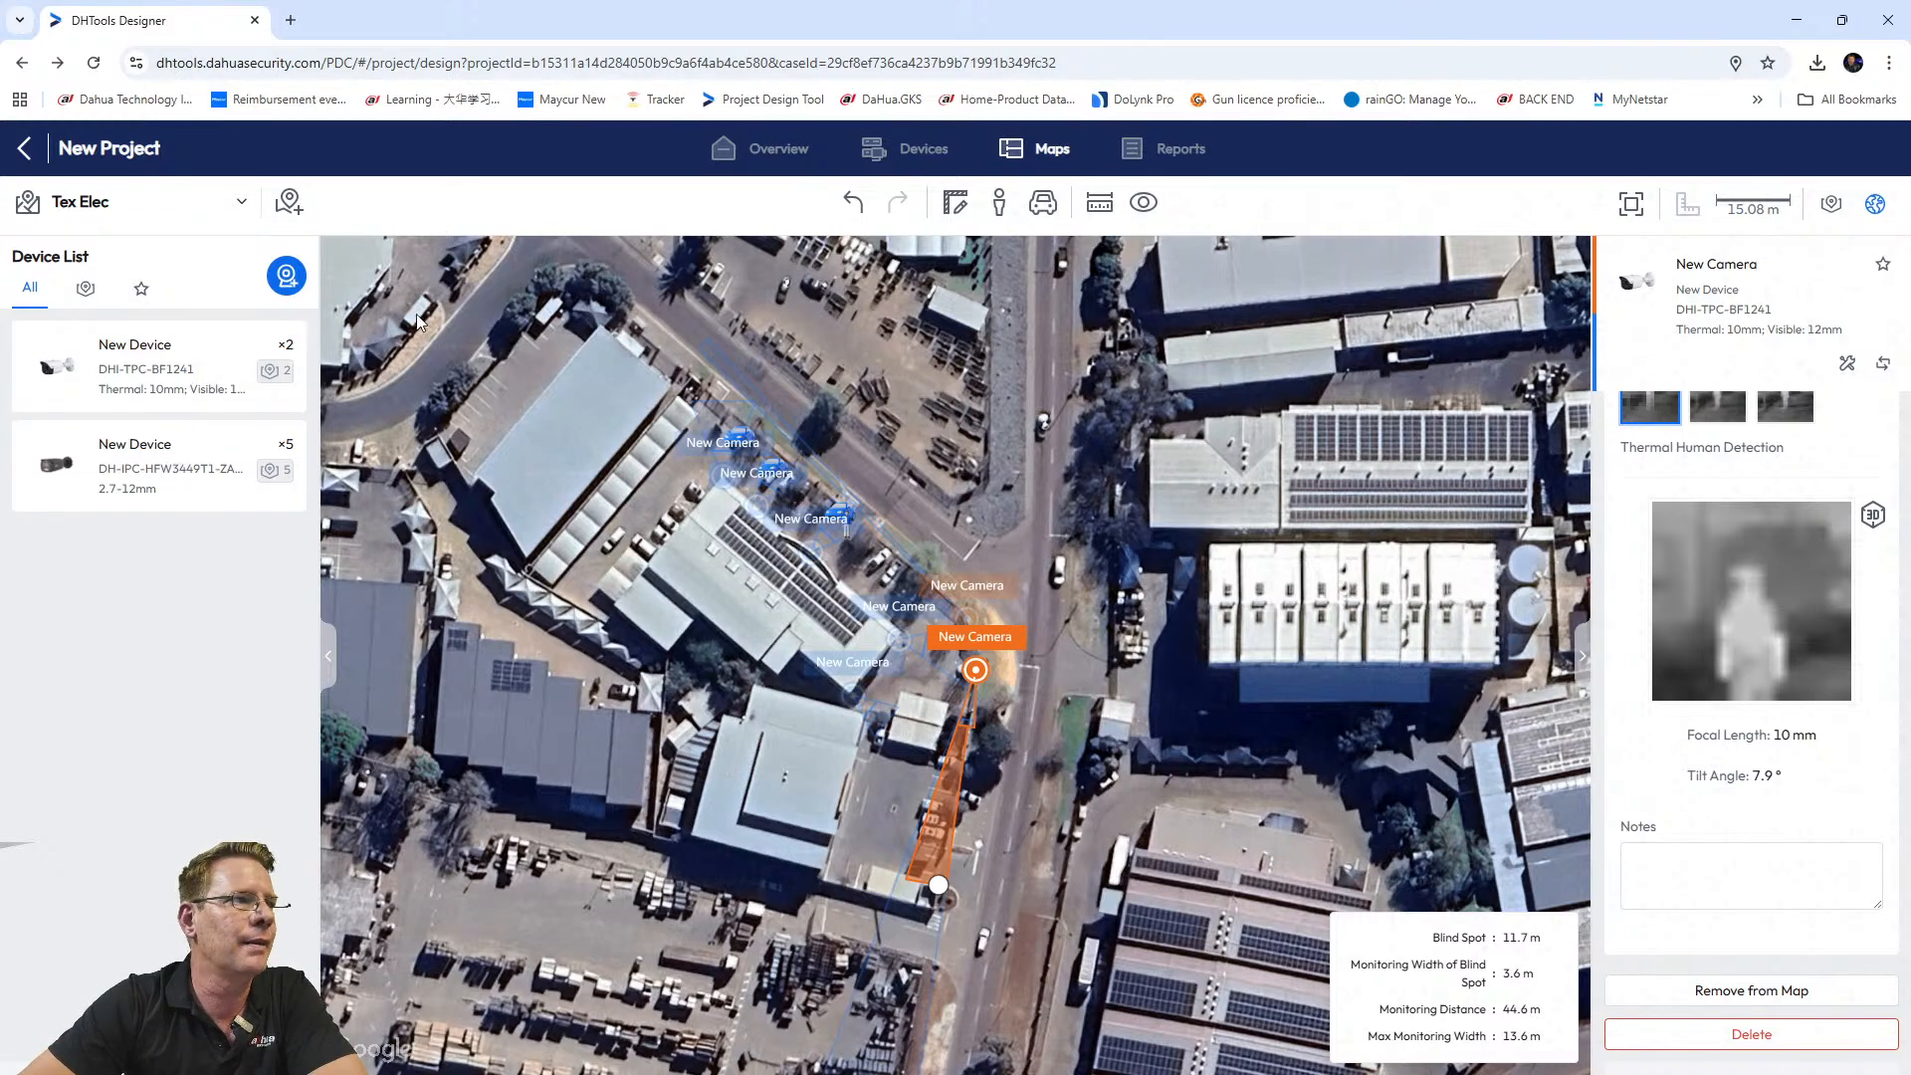
Switch to the Tex Elec Floor plan map and draw a trial scale reference line.
{"action": "left_click", "coordinate": [242, 206]}
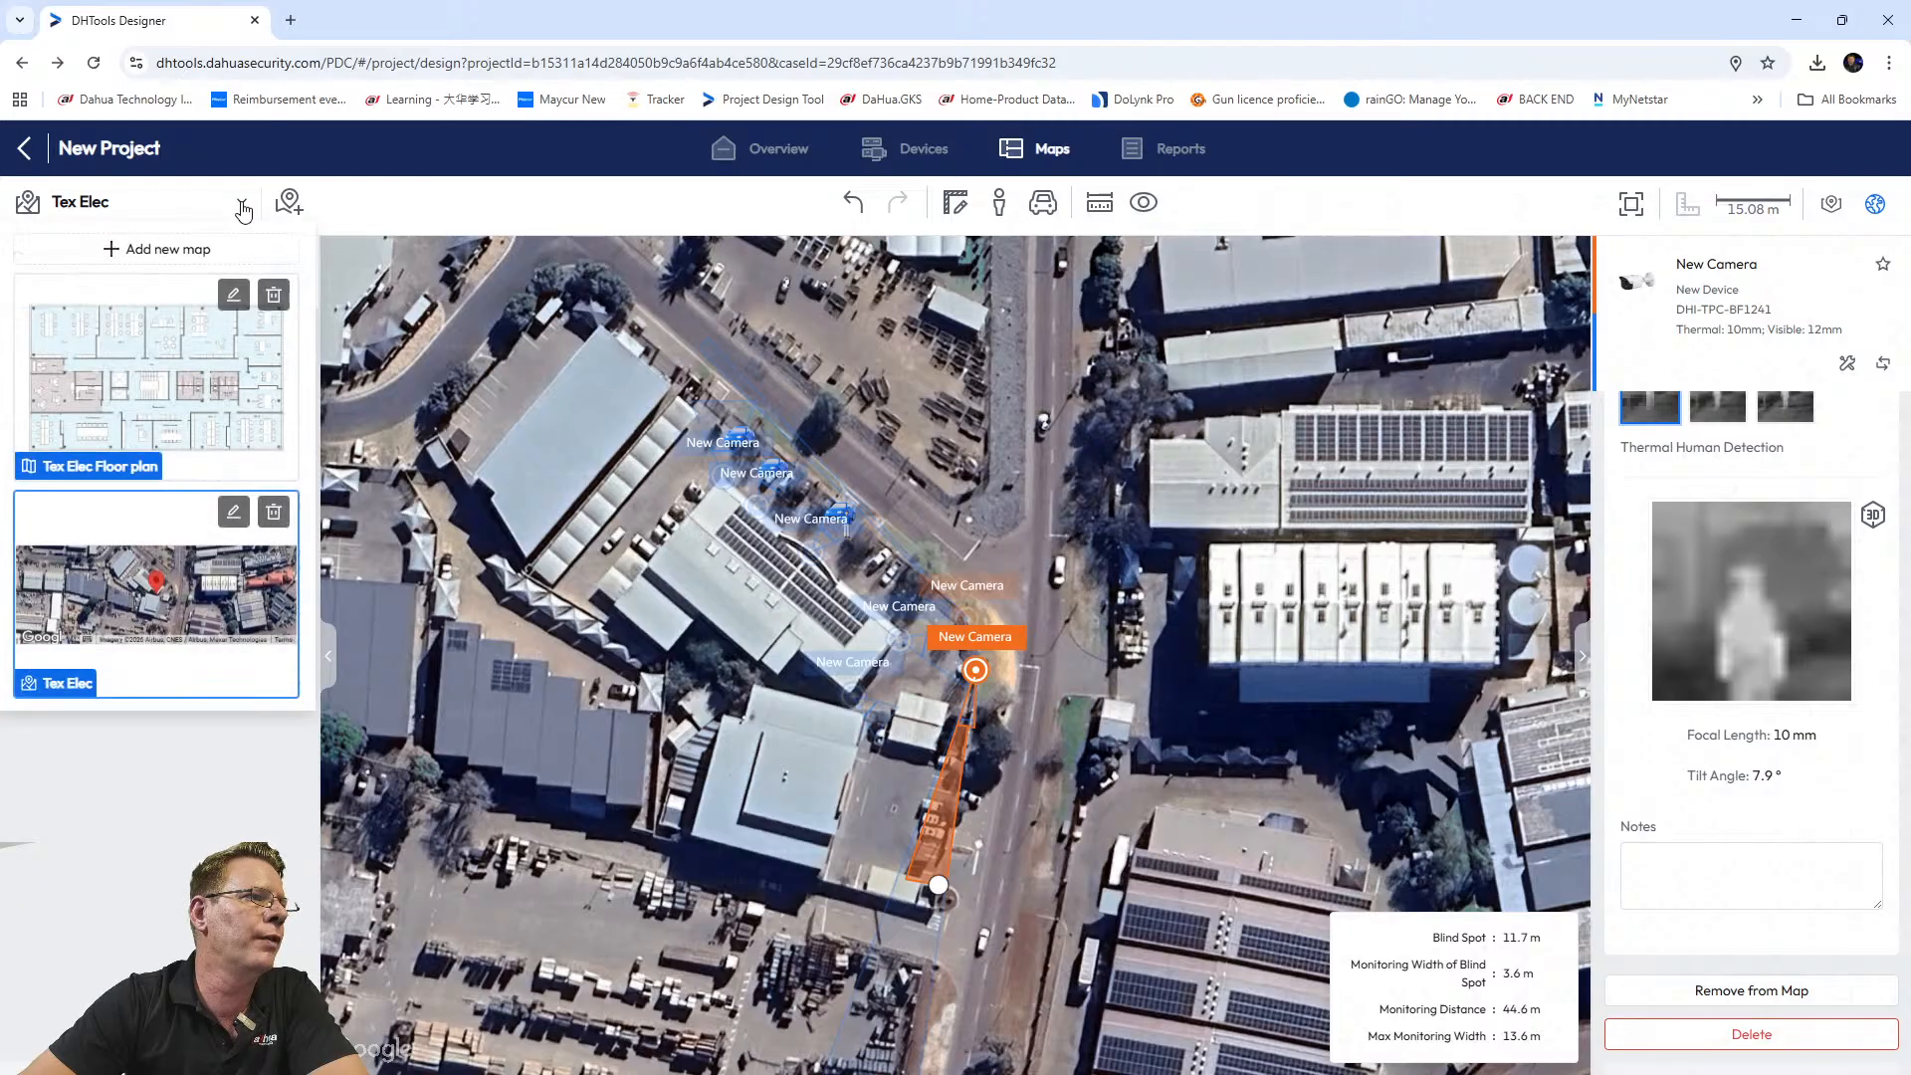
{"action": "left_click", "coordinate": [147, 383]}
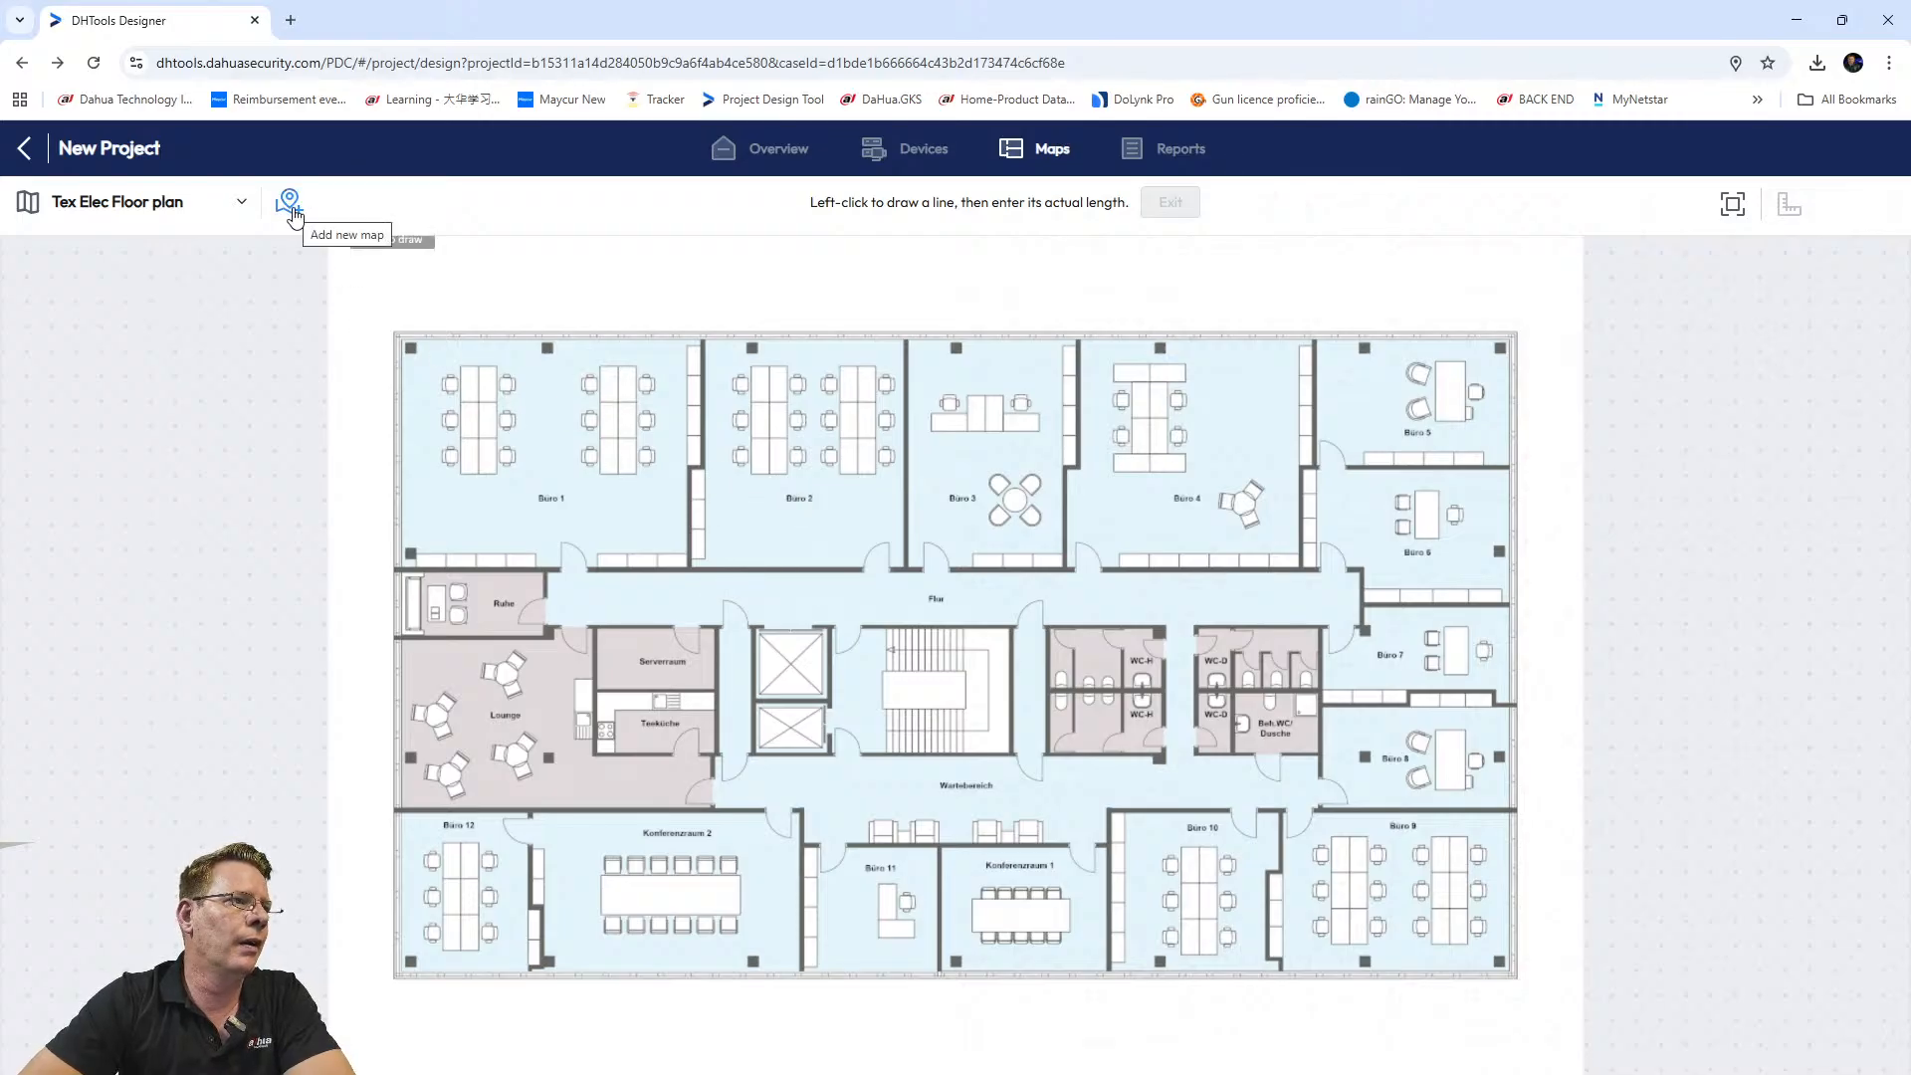
{"action": "left_click", "coordinate": [244, 206]}
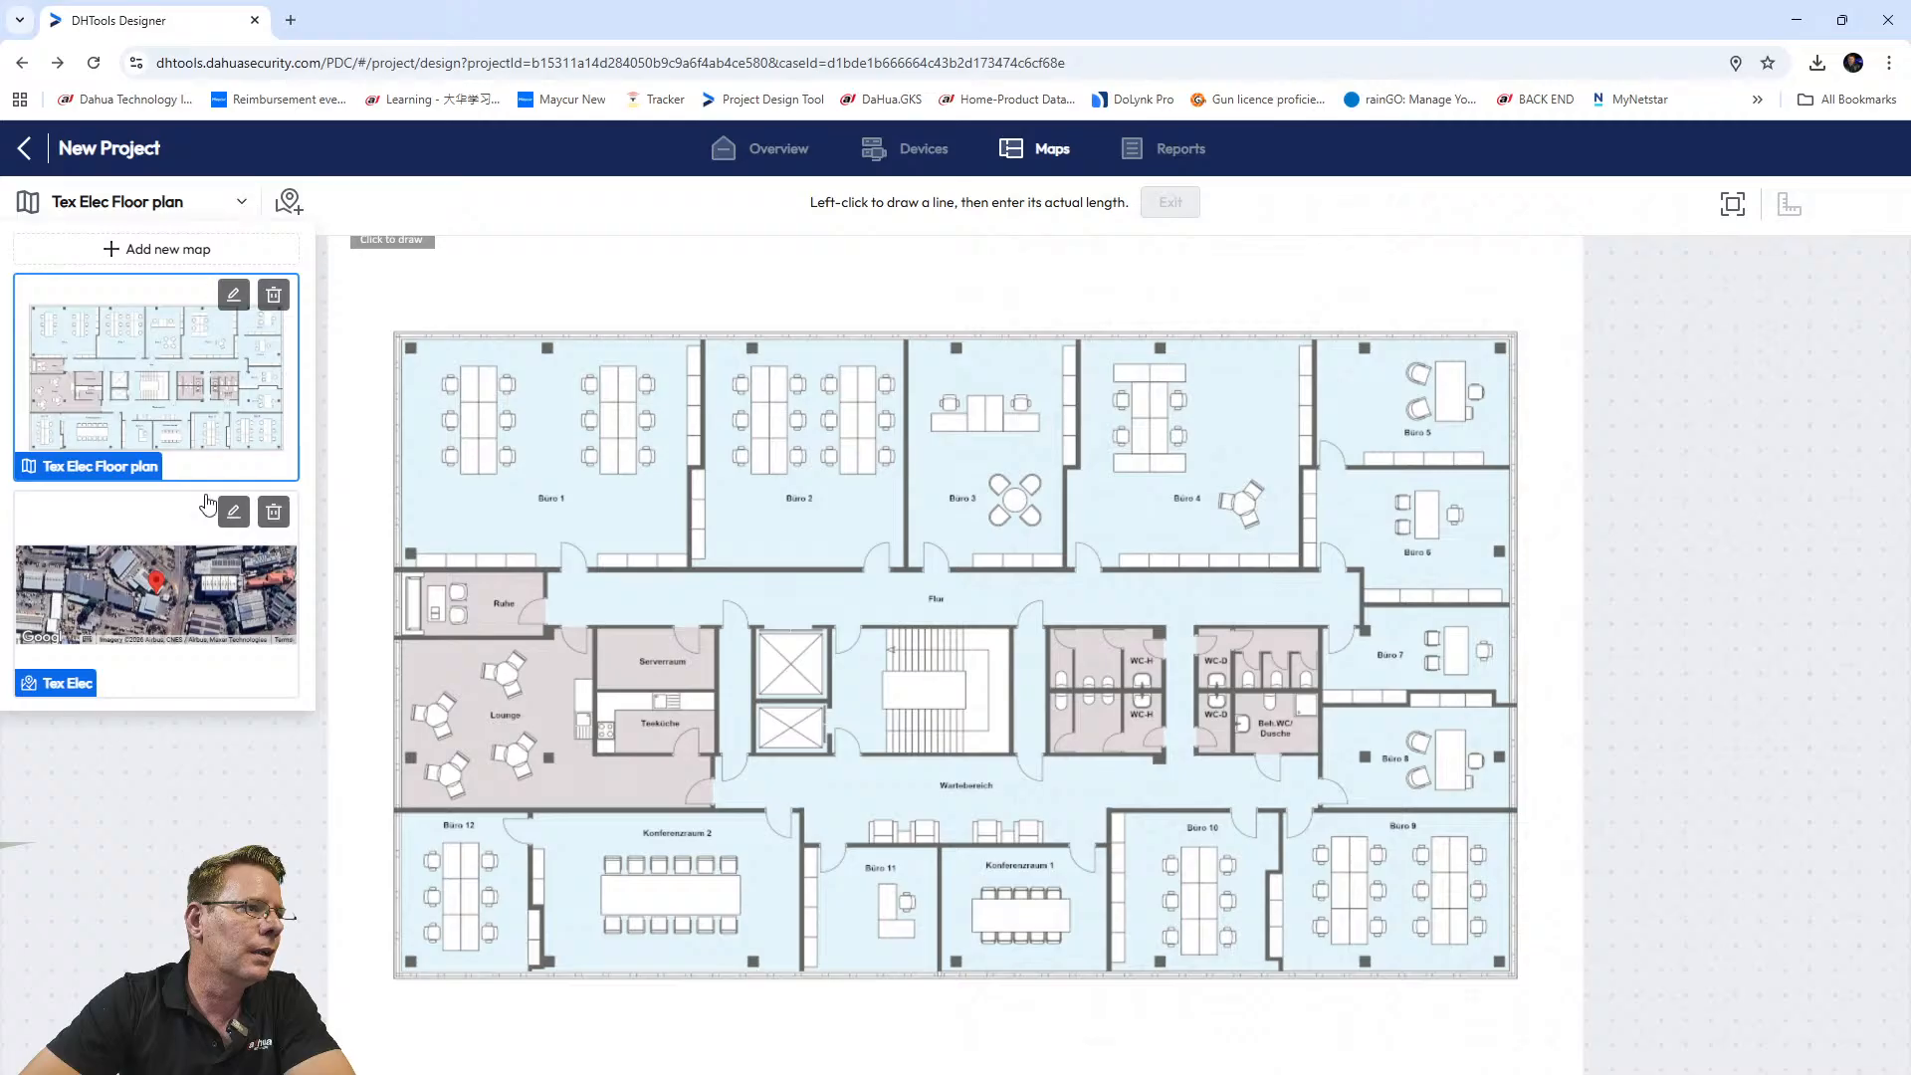
{"action": "left_click", "coordinate": [200, 778]}
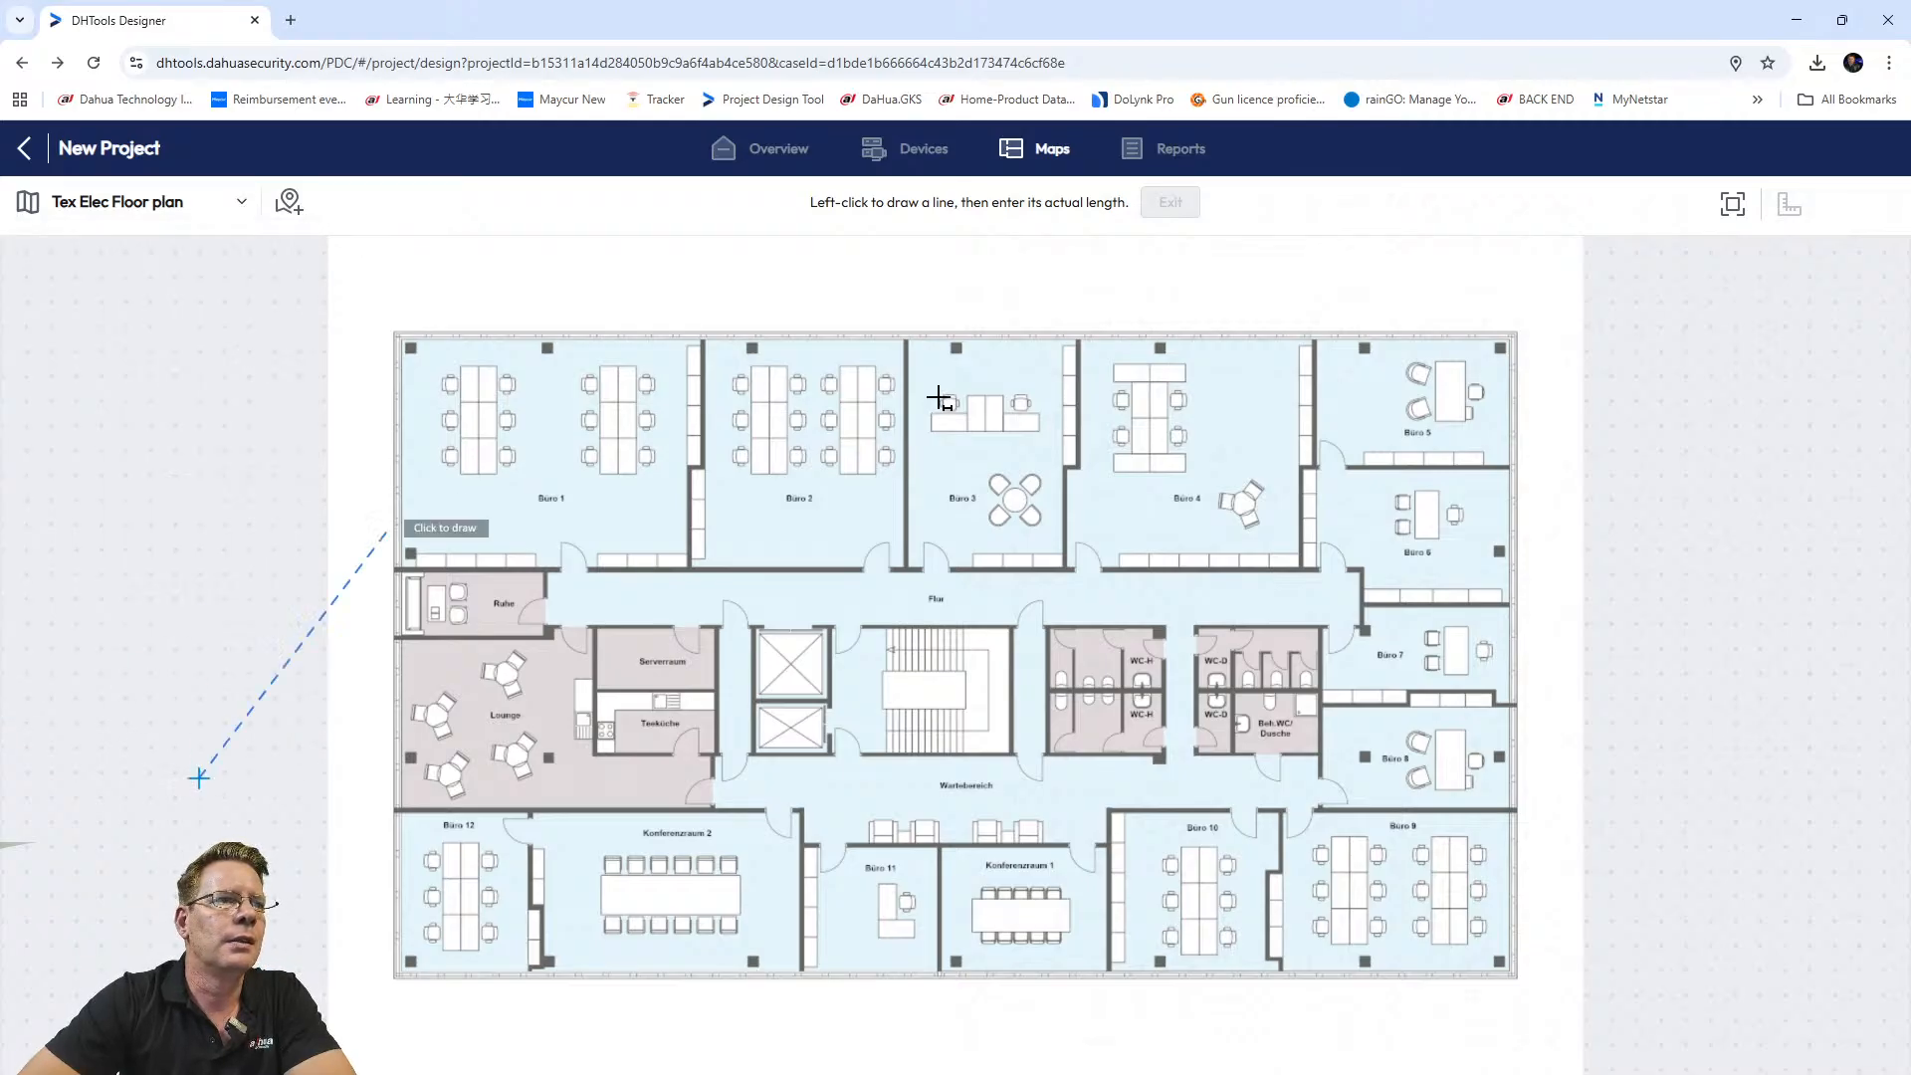
{"action": "left_click", "coordinate": [870, 505]}
Discard the trial scale lines and close the Set Scale dialog without a distance.
{"action": "left_click", "coordinate": [1048, 692]}
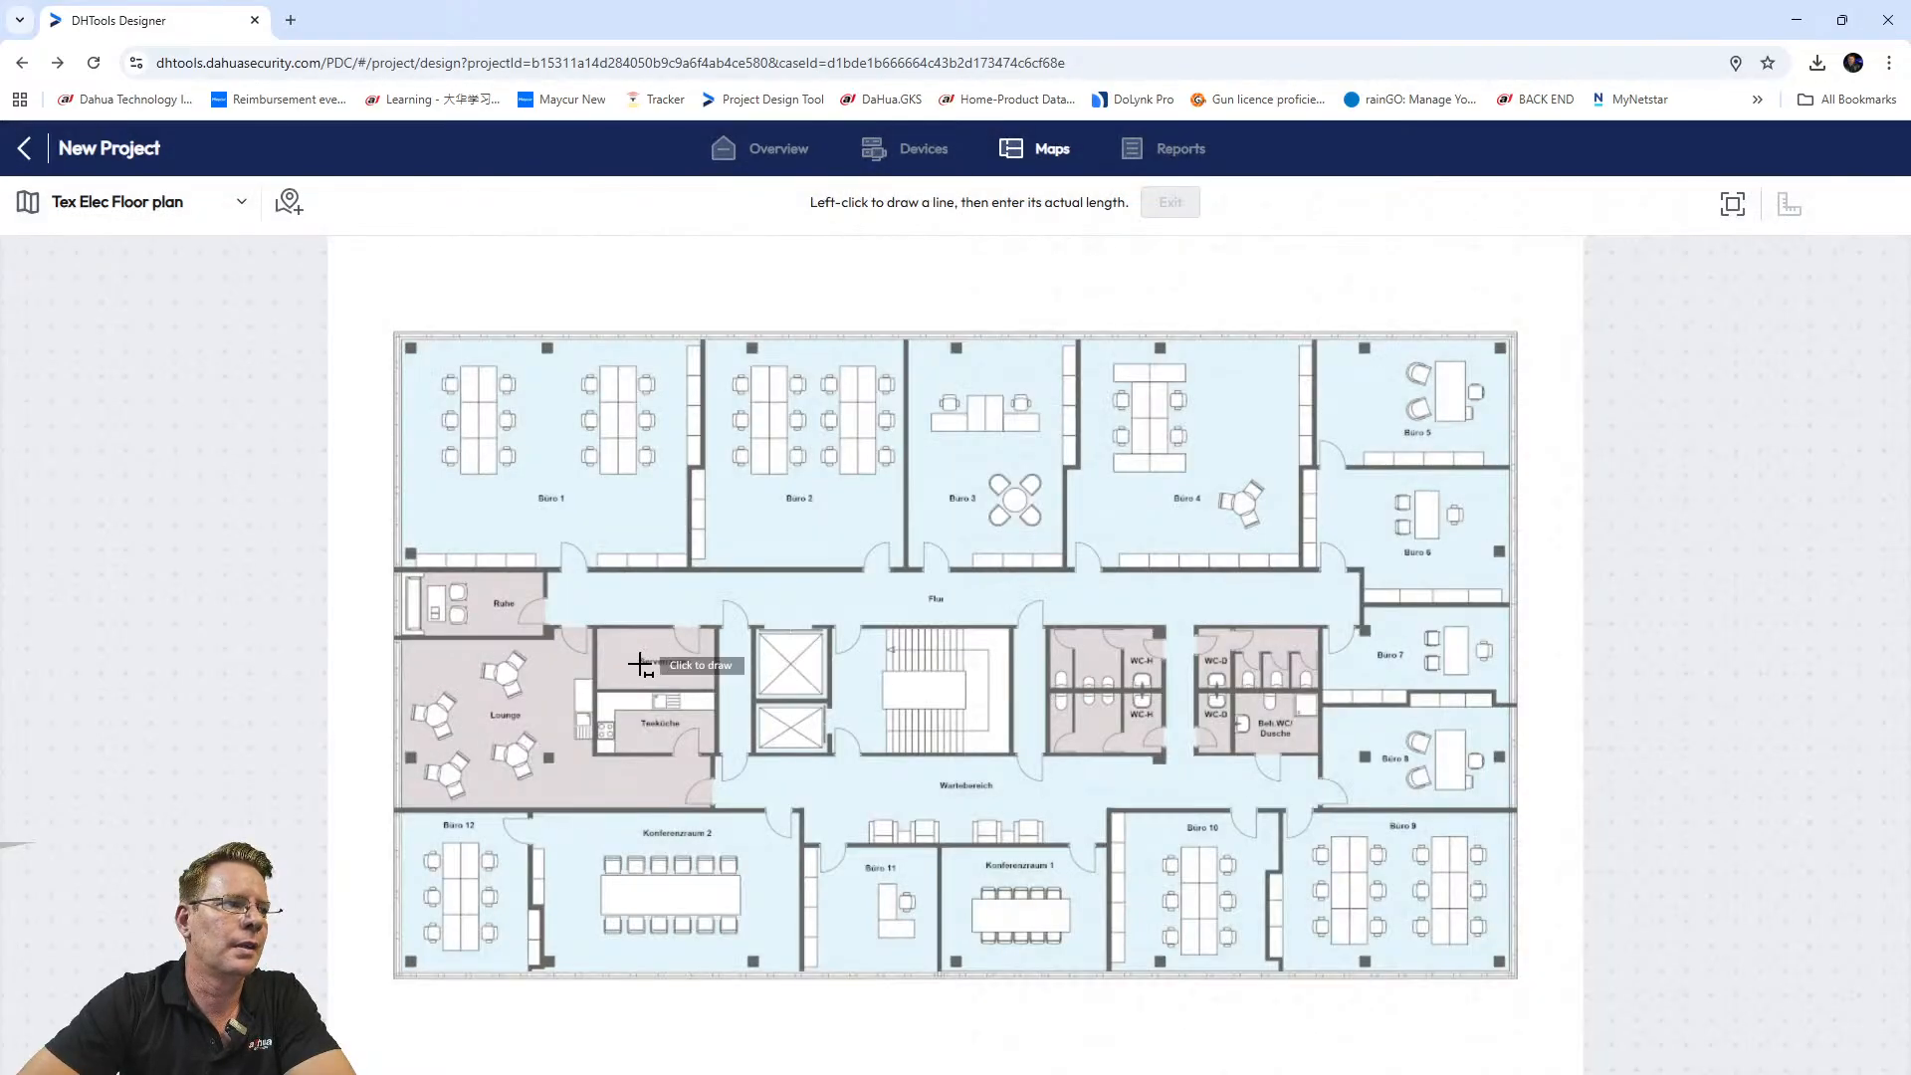
{"action": "left_click", "coordinate": [799, 282]}
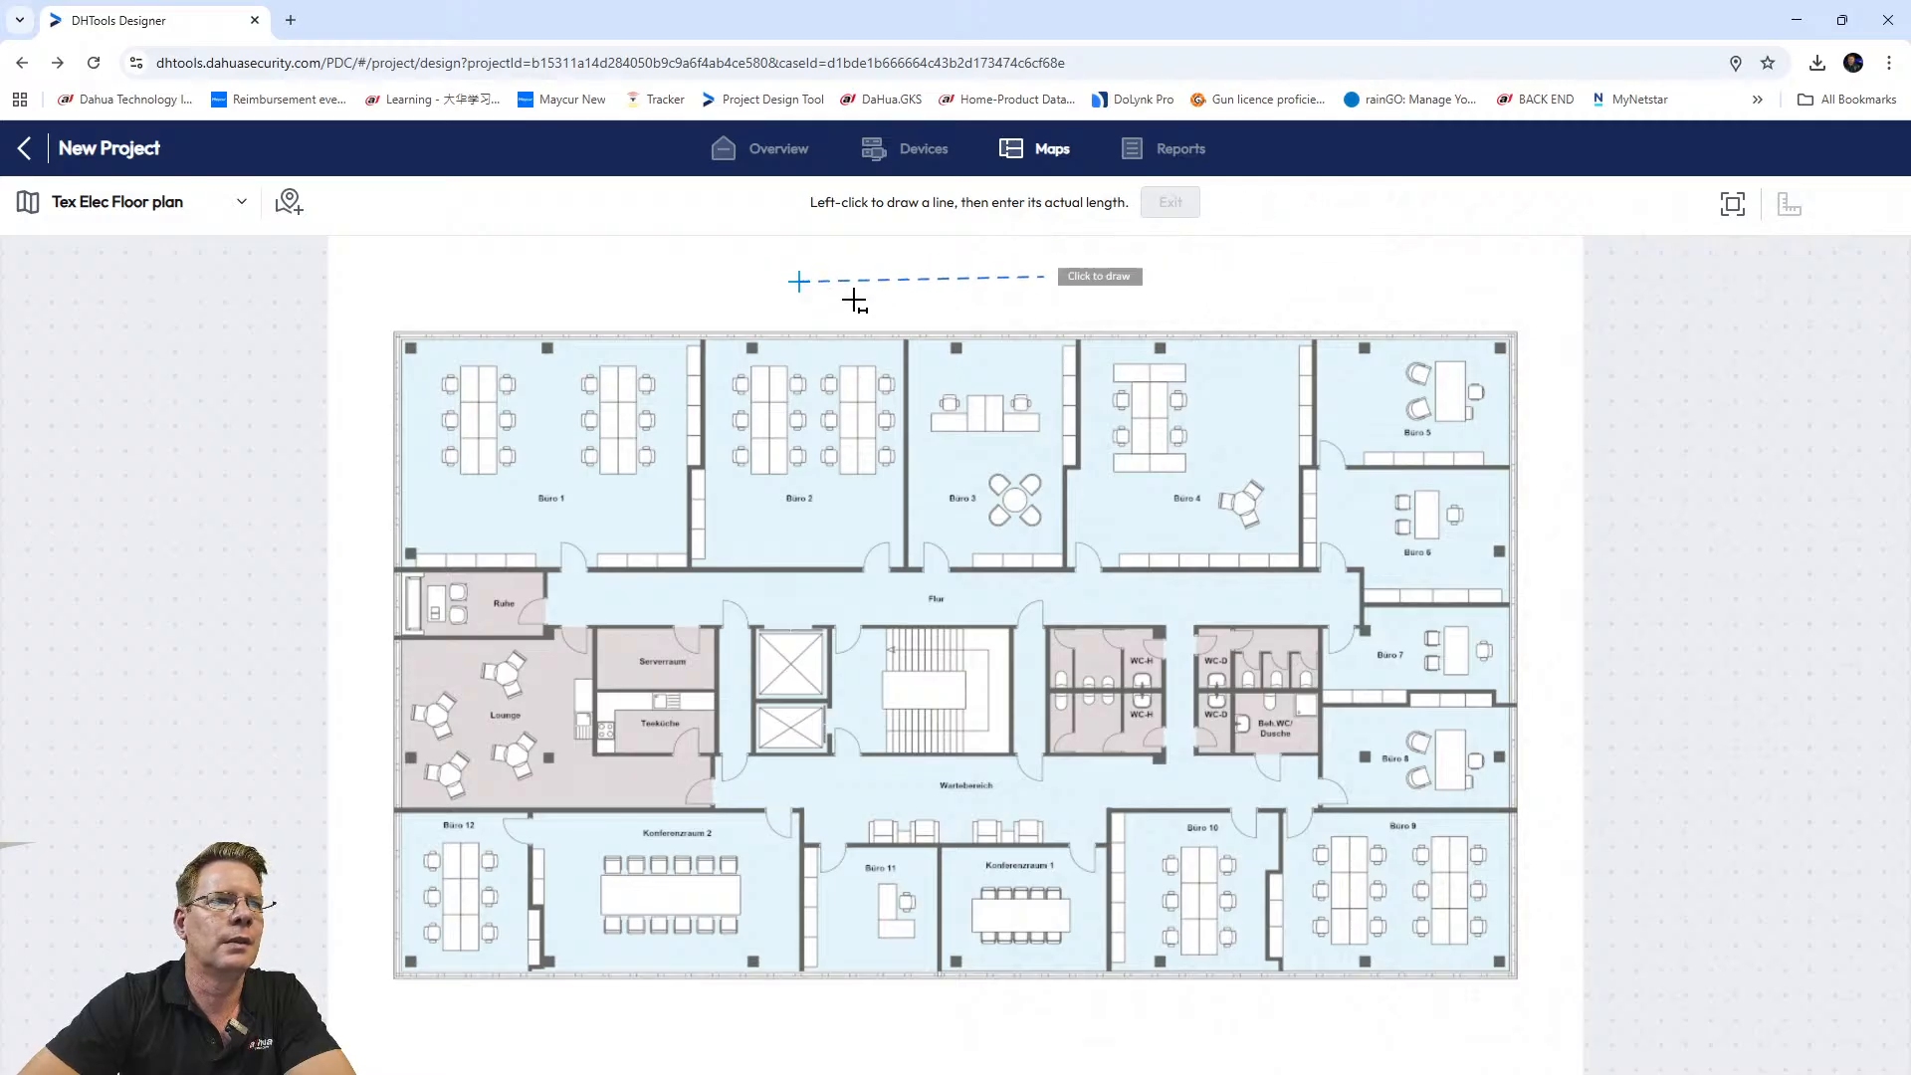
{"action": "right_click", "coordinate": [793, 288]}
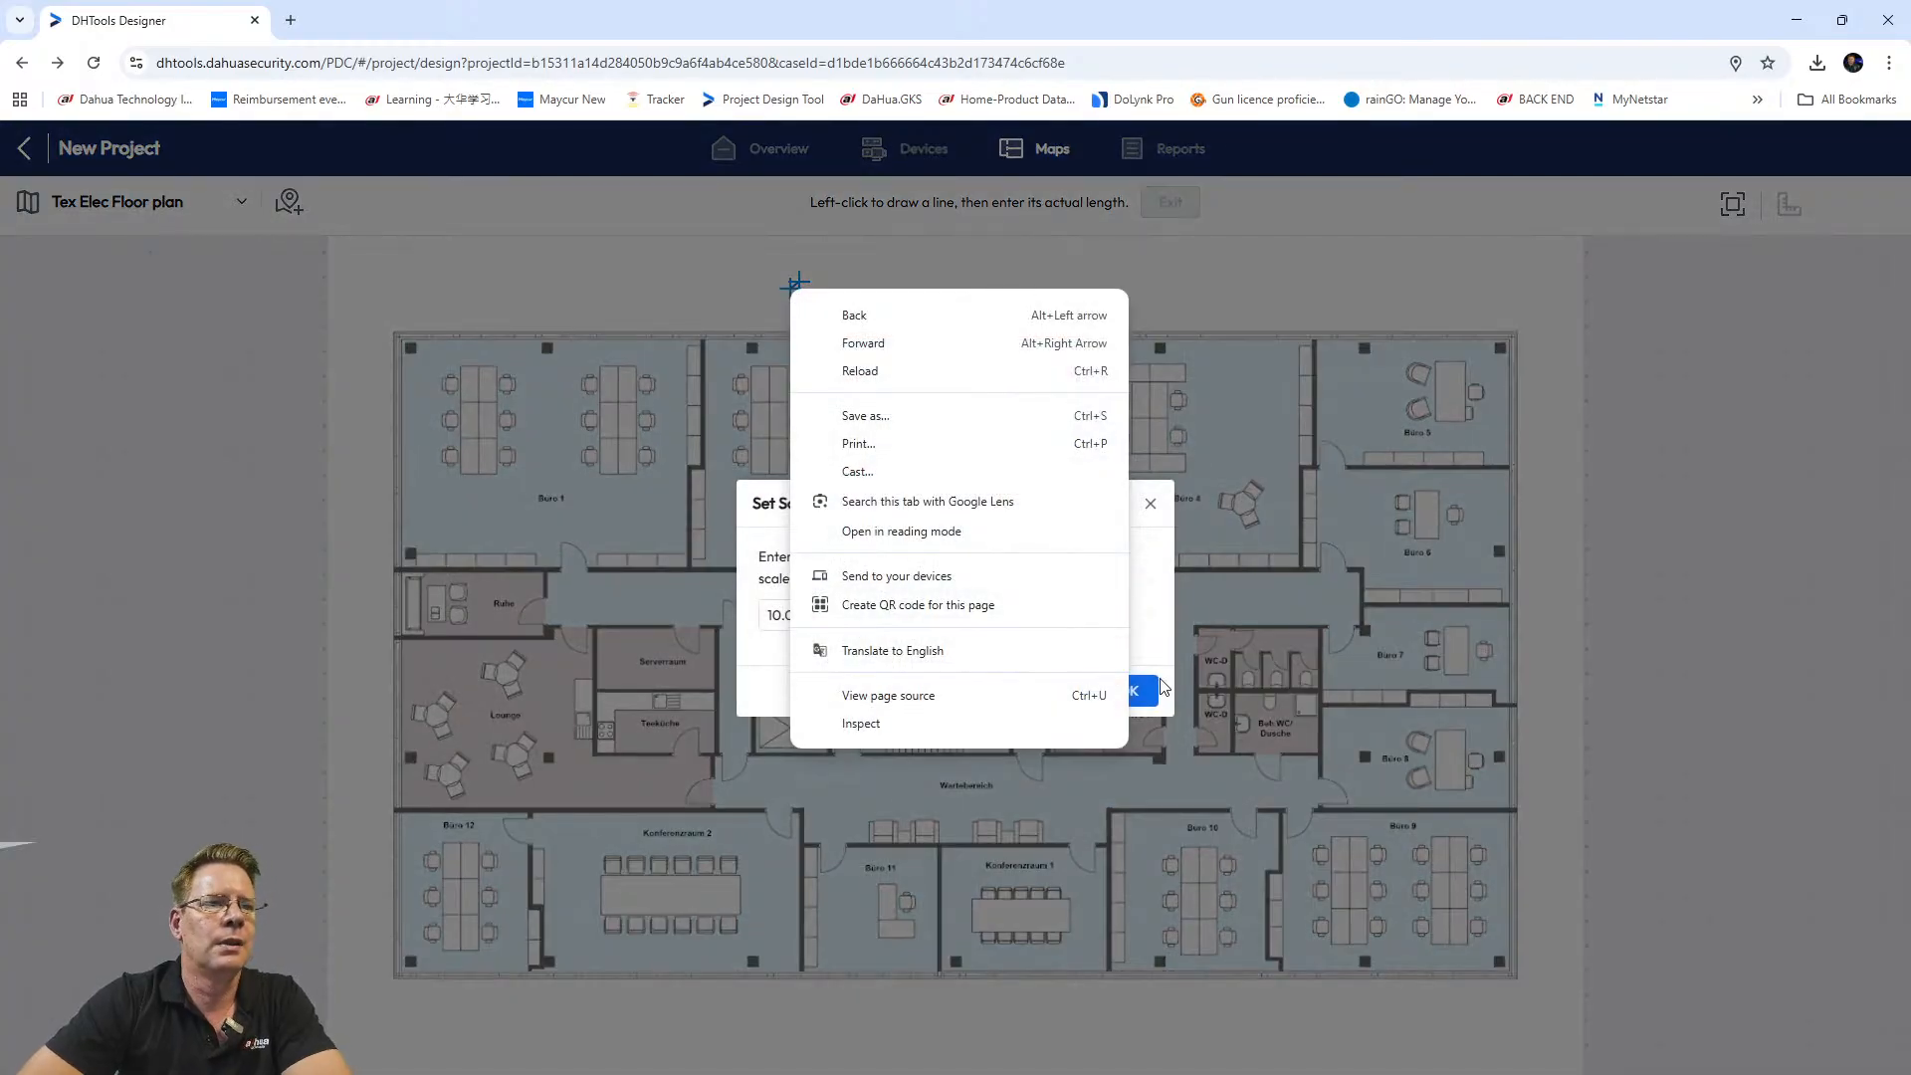
{"action": "left_click", "coordinate": [1151, 504]}
{"action": "left_click", "coordinate": [1152, 504]}
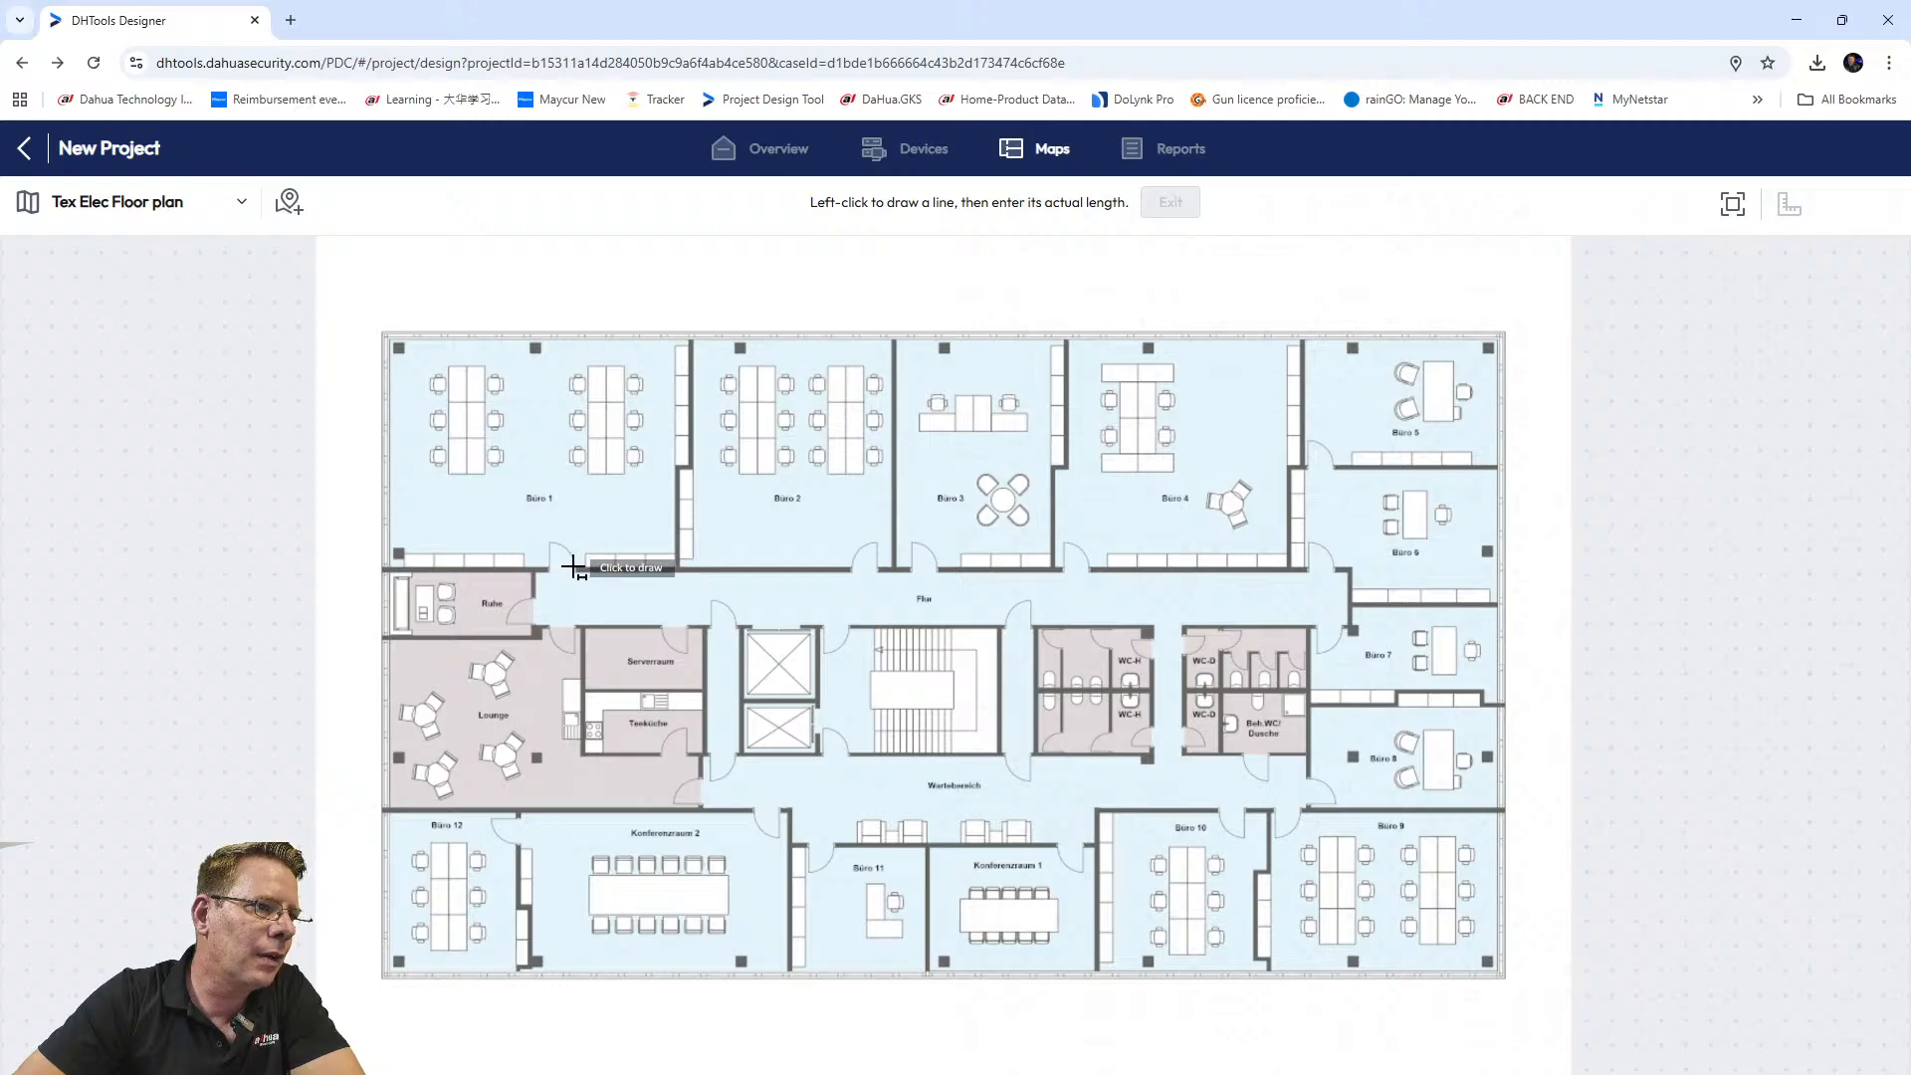
Draw a reference line across the Büro 1 doorway and set its length to 1.3 m.
{"action": "left_click", "coordinate": [546, 568]}
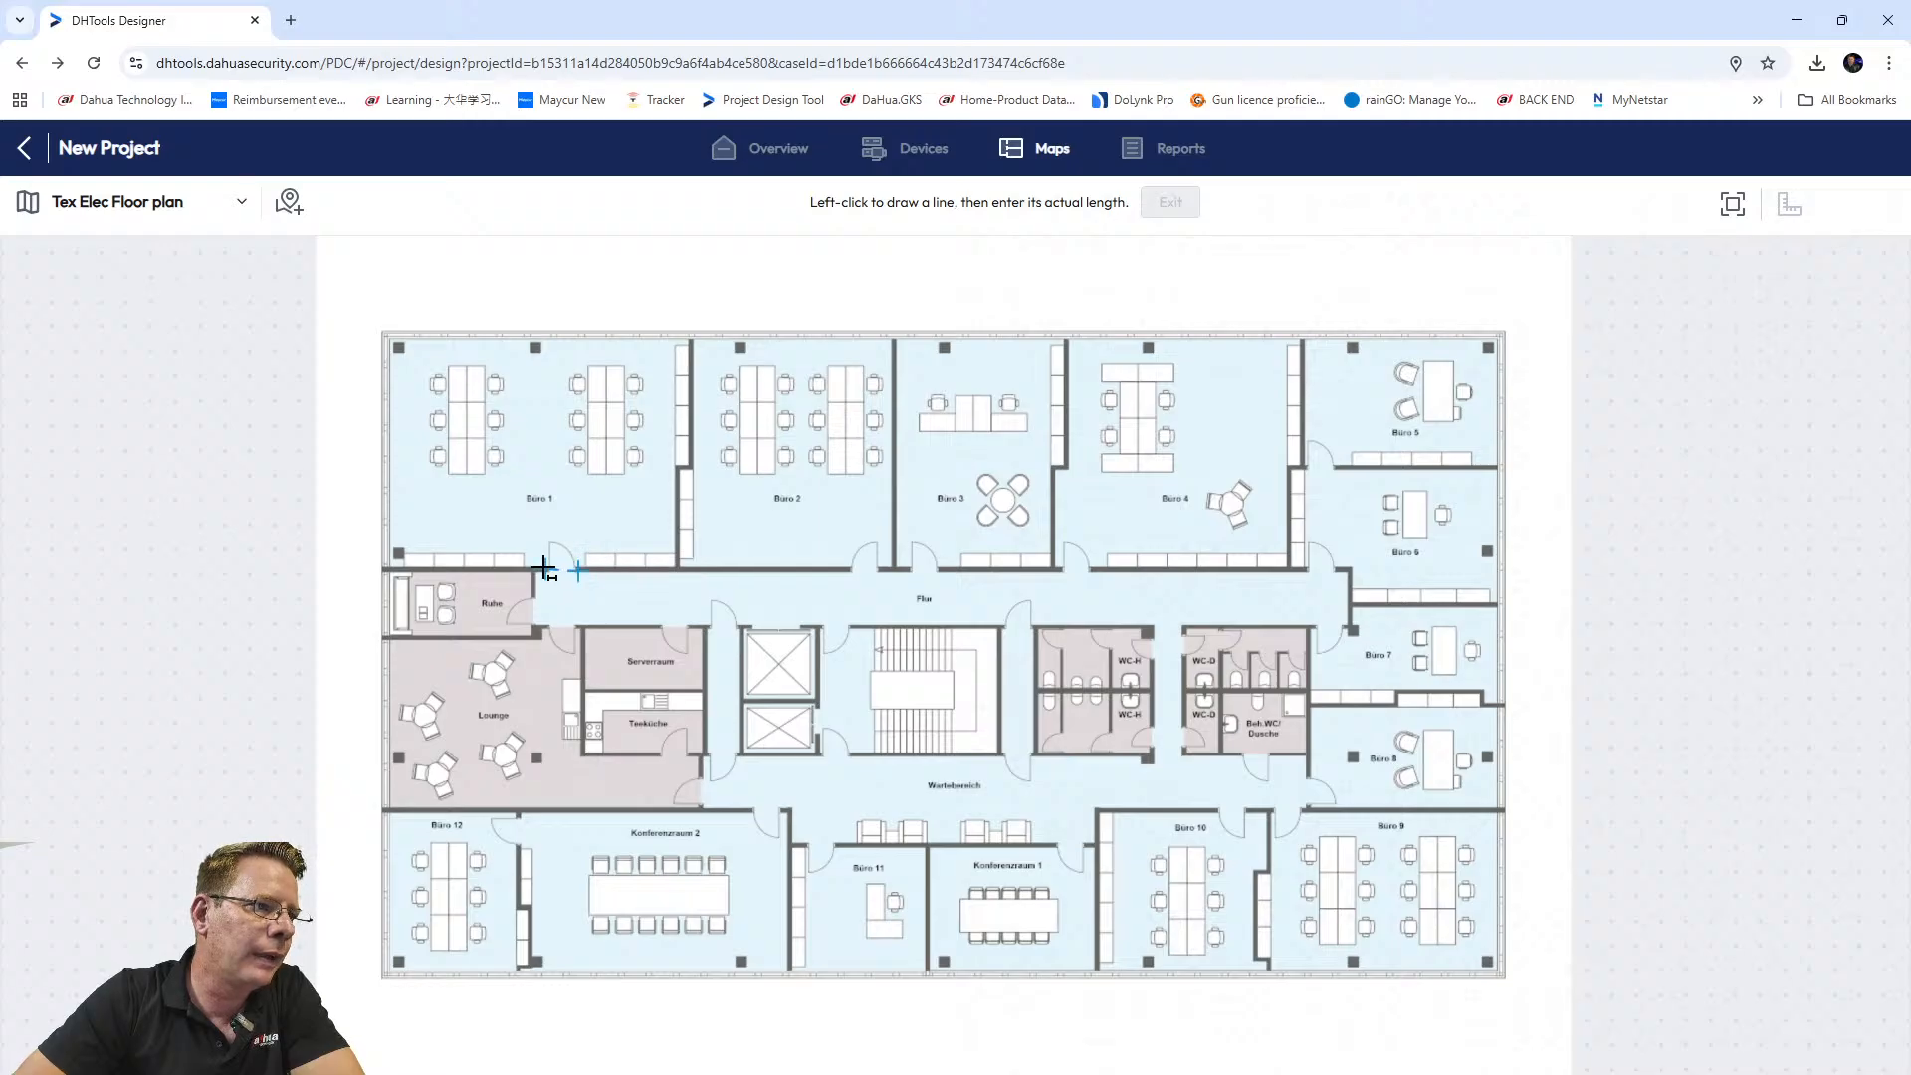
{"action": "left_click", "coordinate": [578, 571]}
{"action": "left_click", "coordinate": [836, 616]}
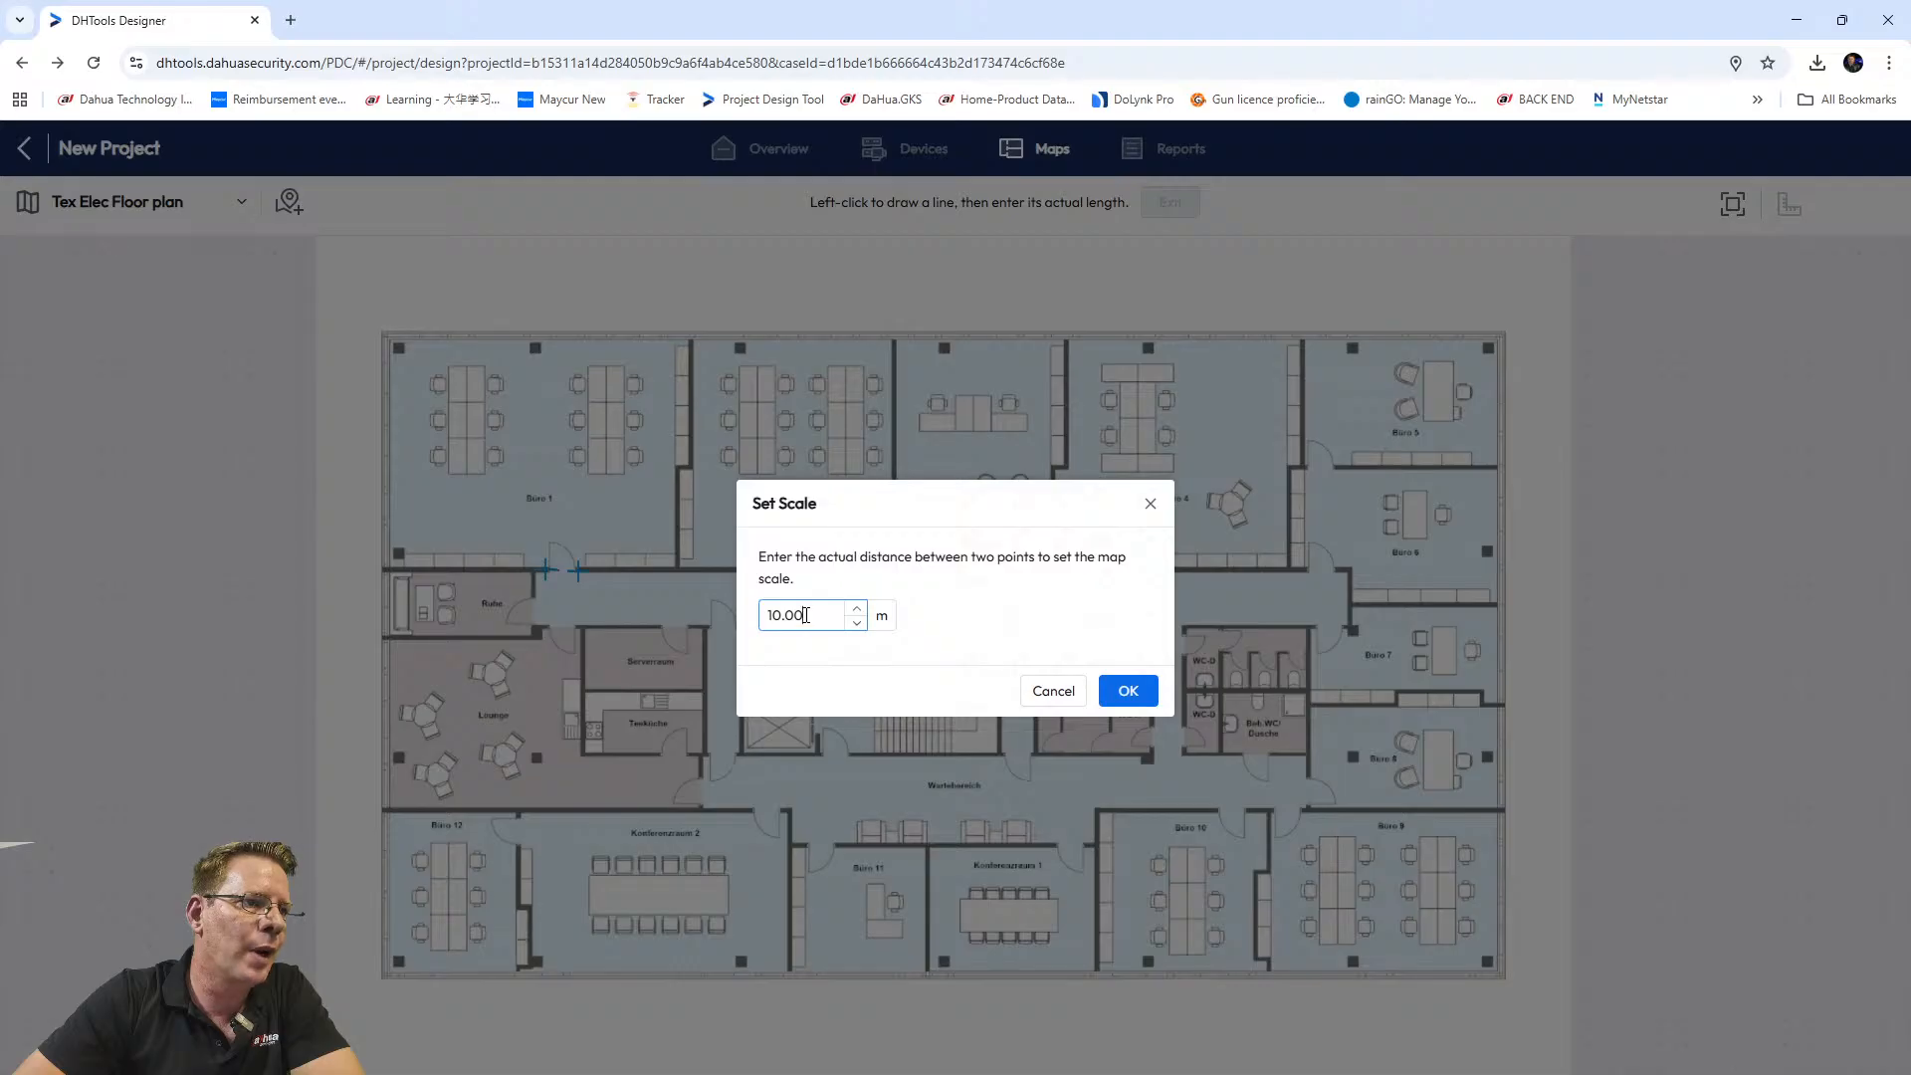
{"action": "left_click_drag", "start_coordinate": [806, 615], "coordinate": [762, 617]}
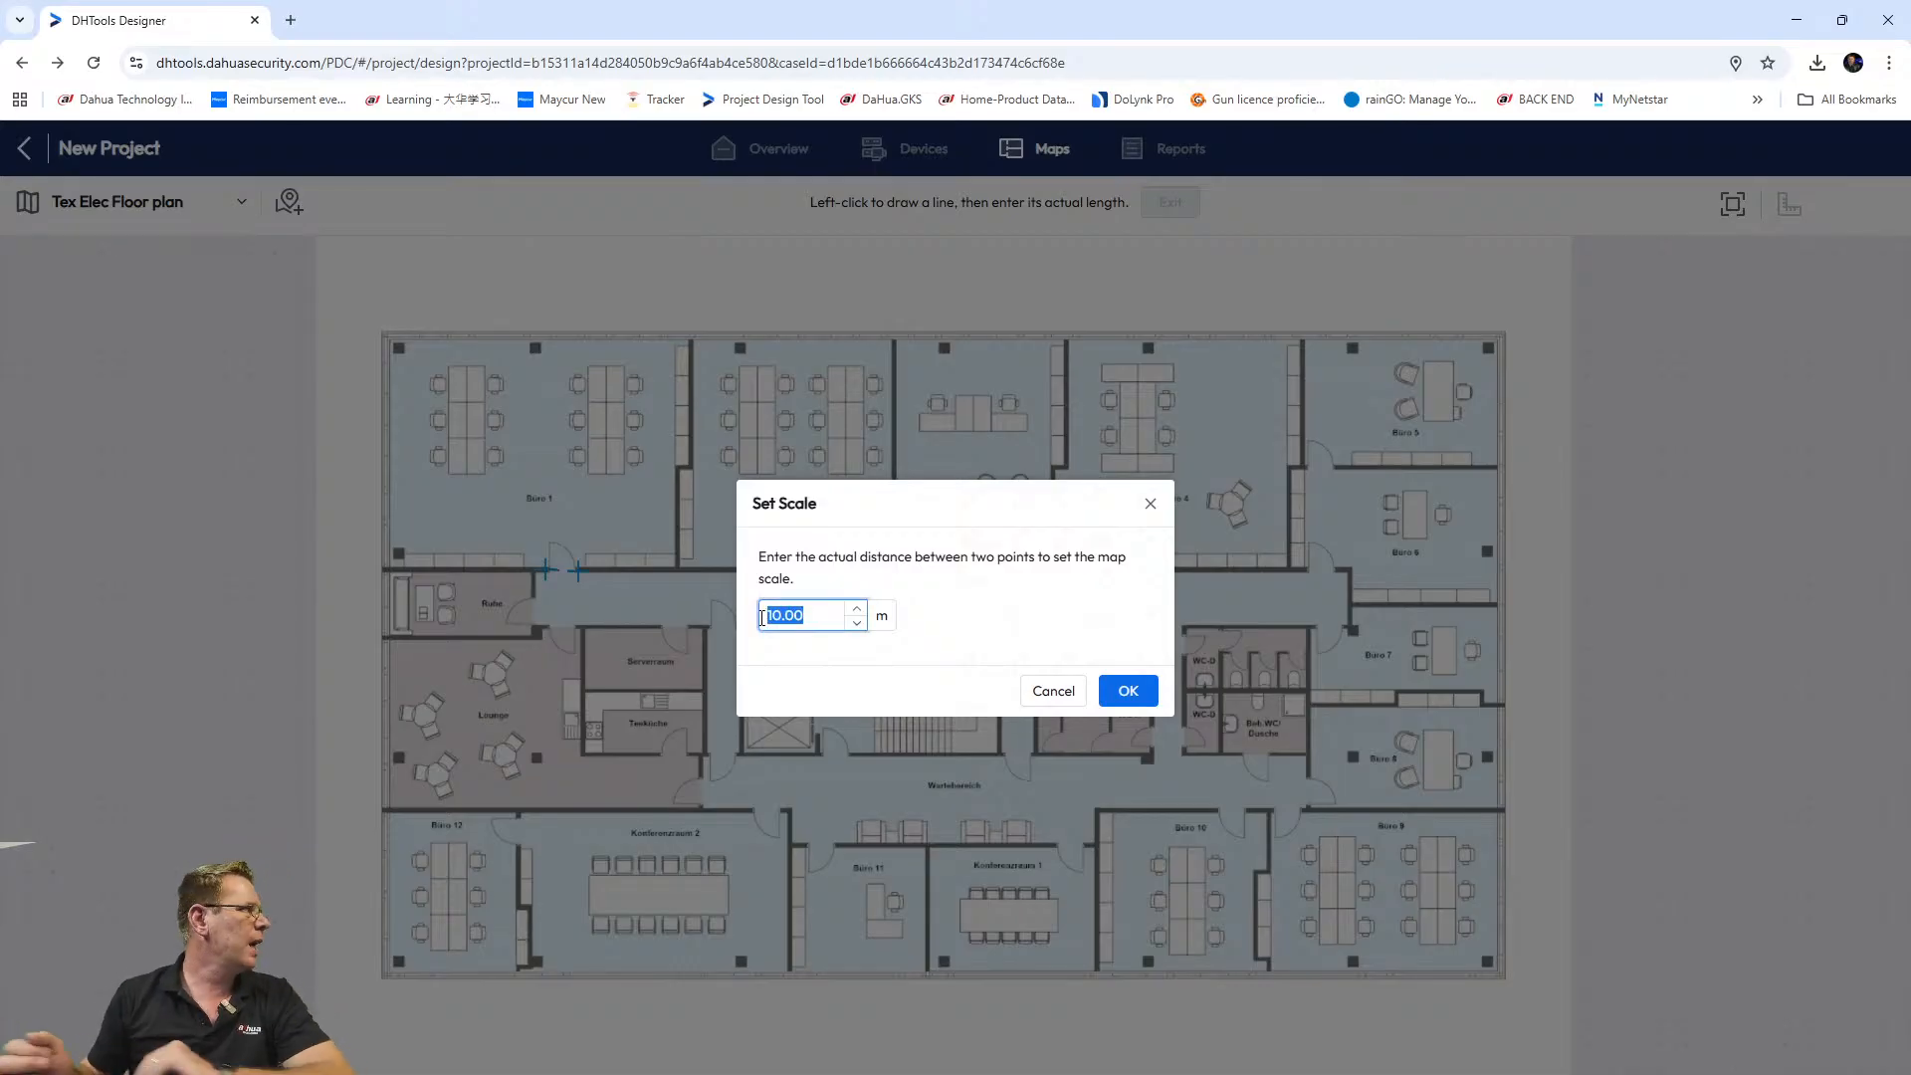
{"action": "type", "text": "120"}
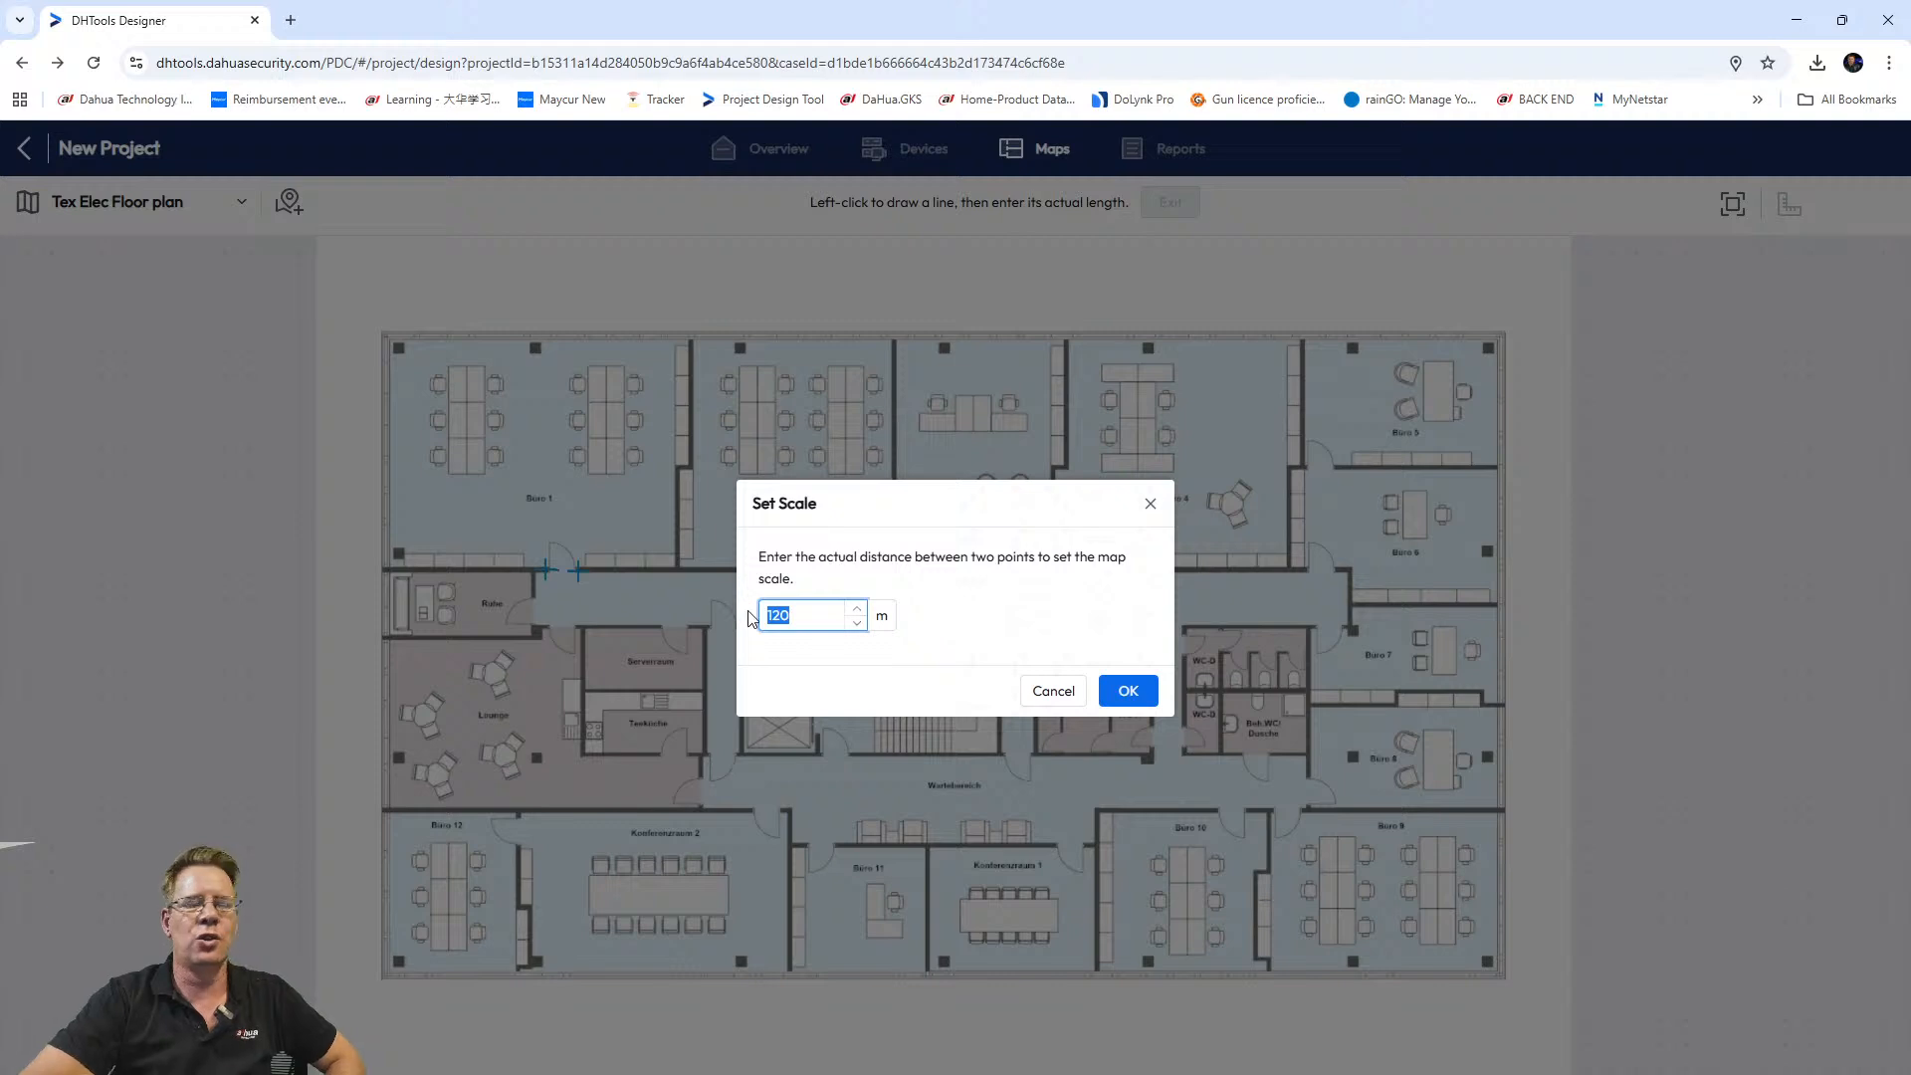
{"action": "type", "text": "1.3"}
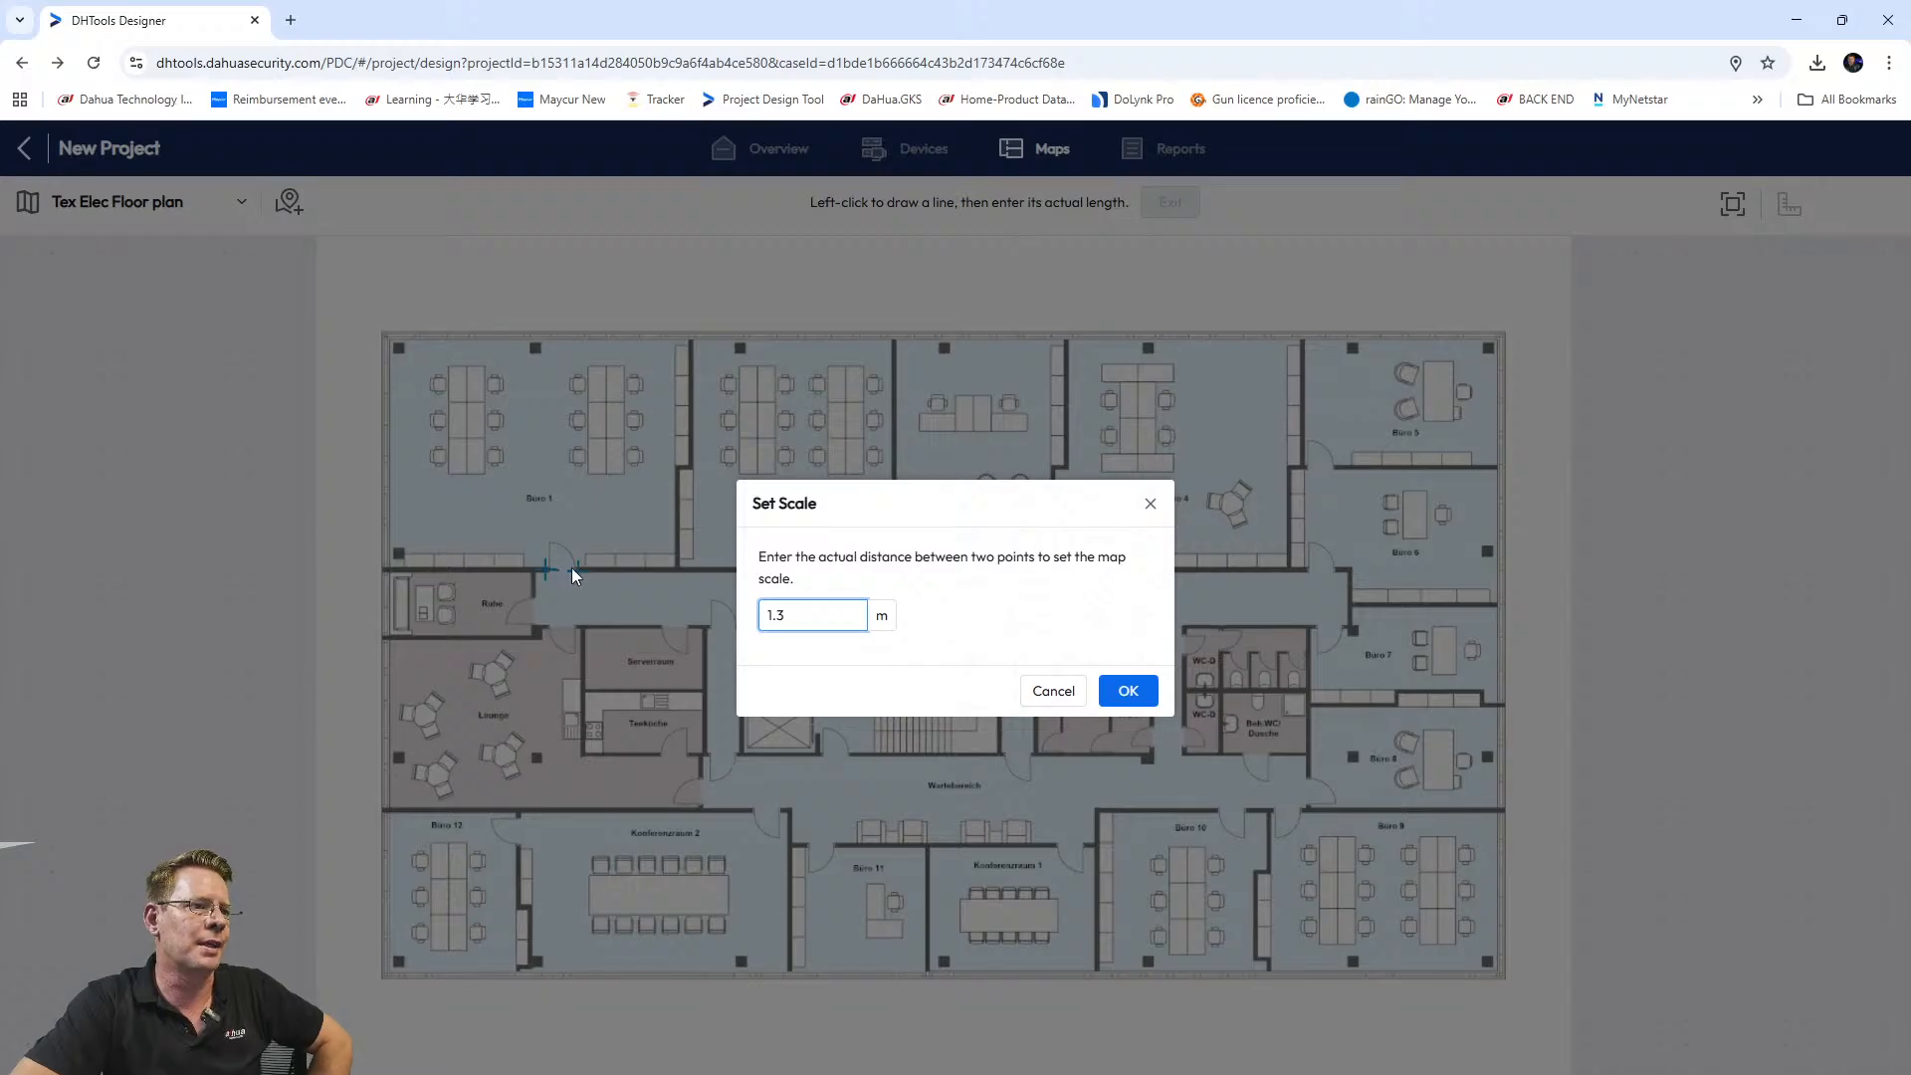
{"action": "left_click", "coordinate": [1125, 690]}
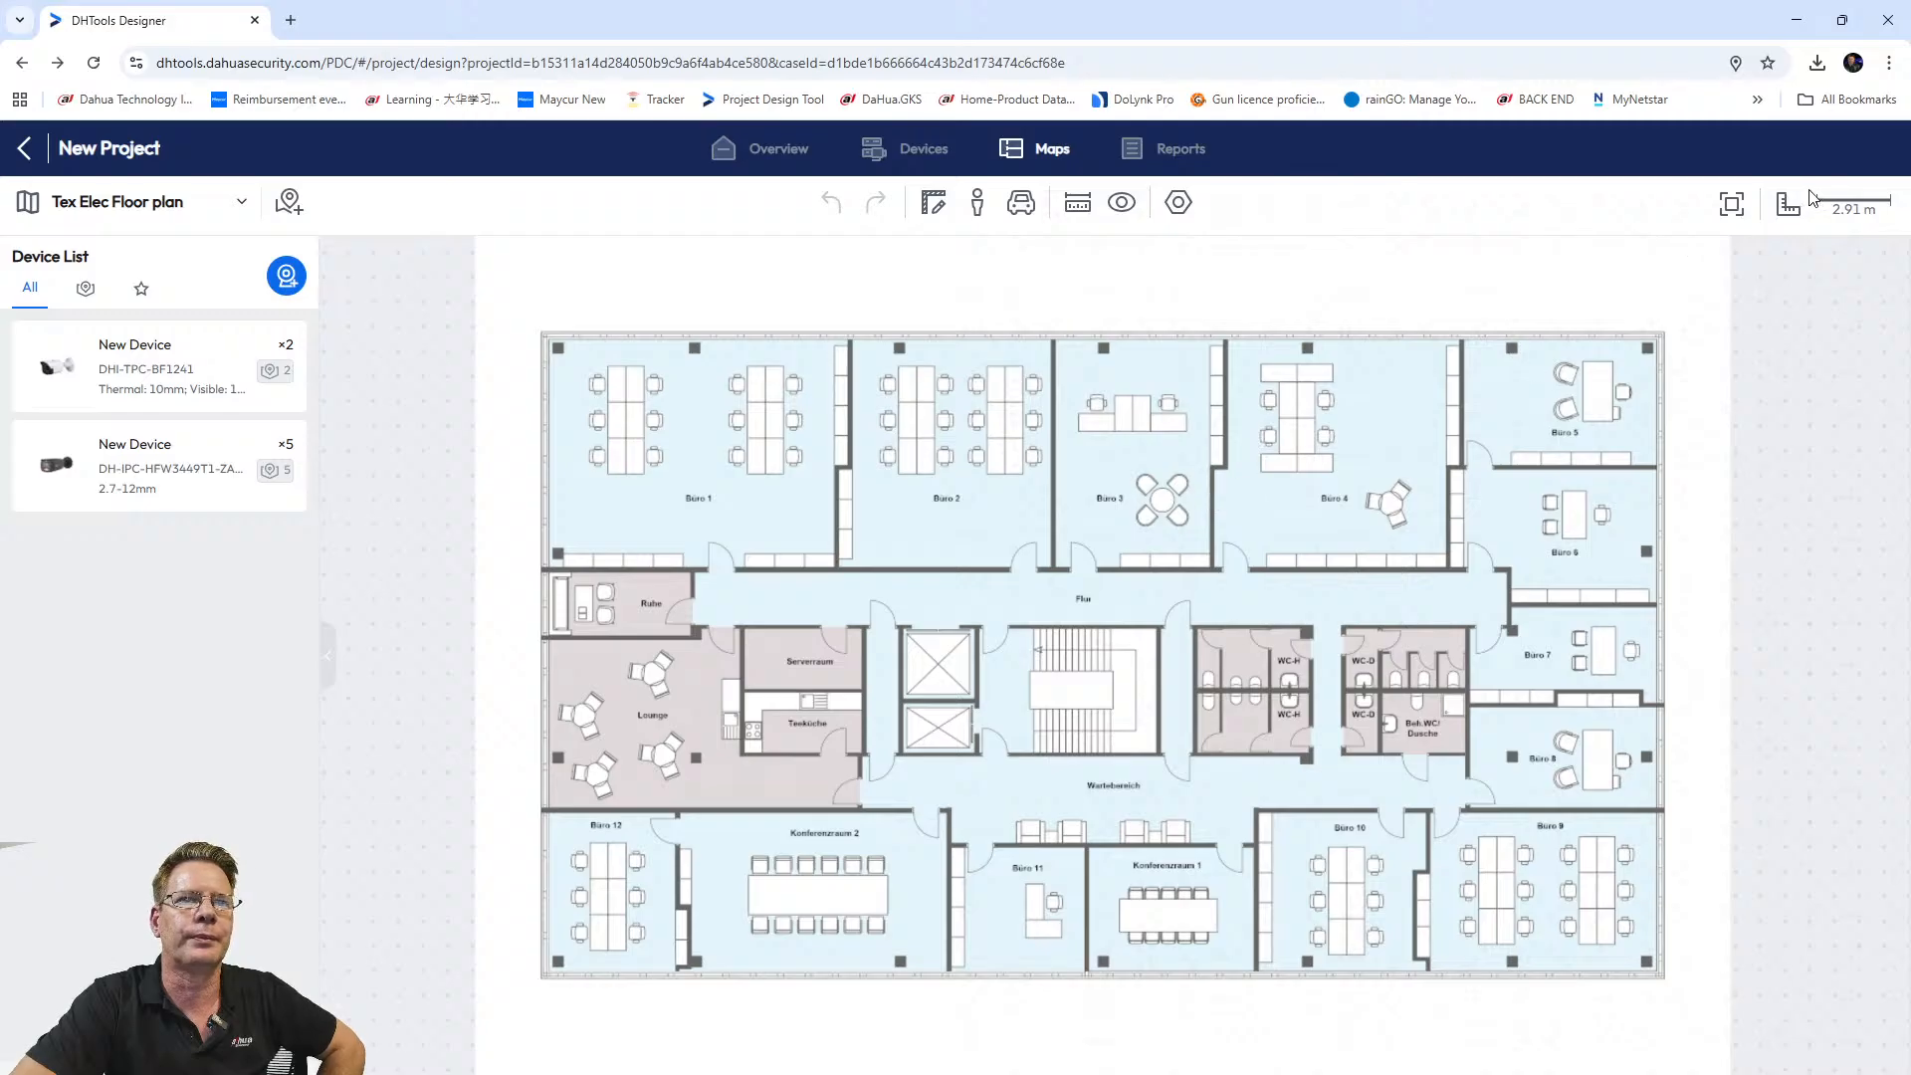
{"action": "left_click", "coordinate": [1731, 207]}
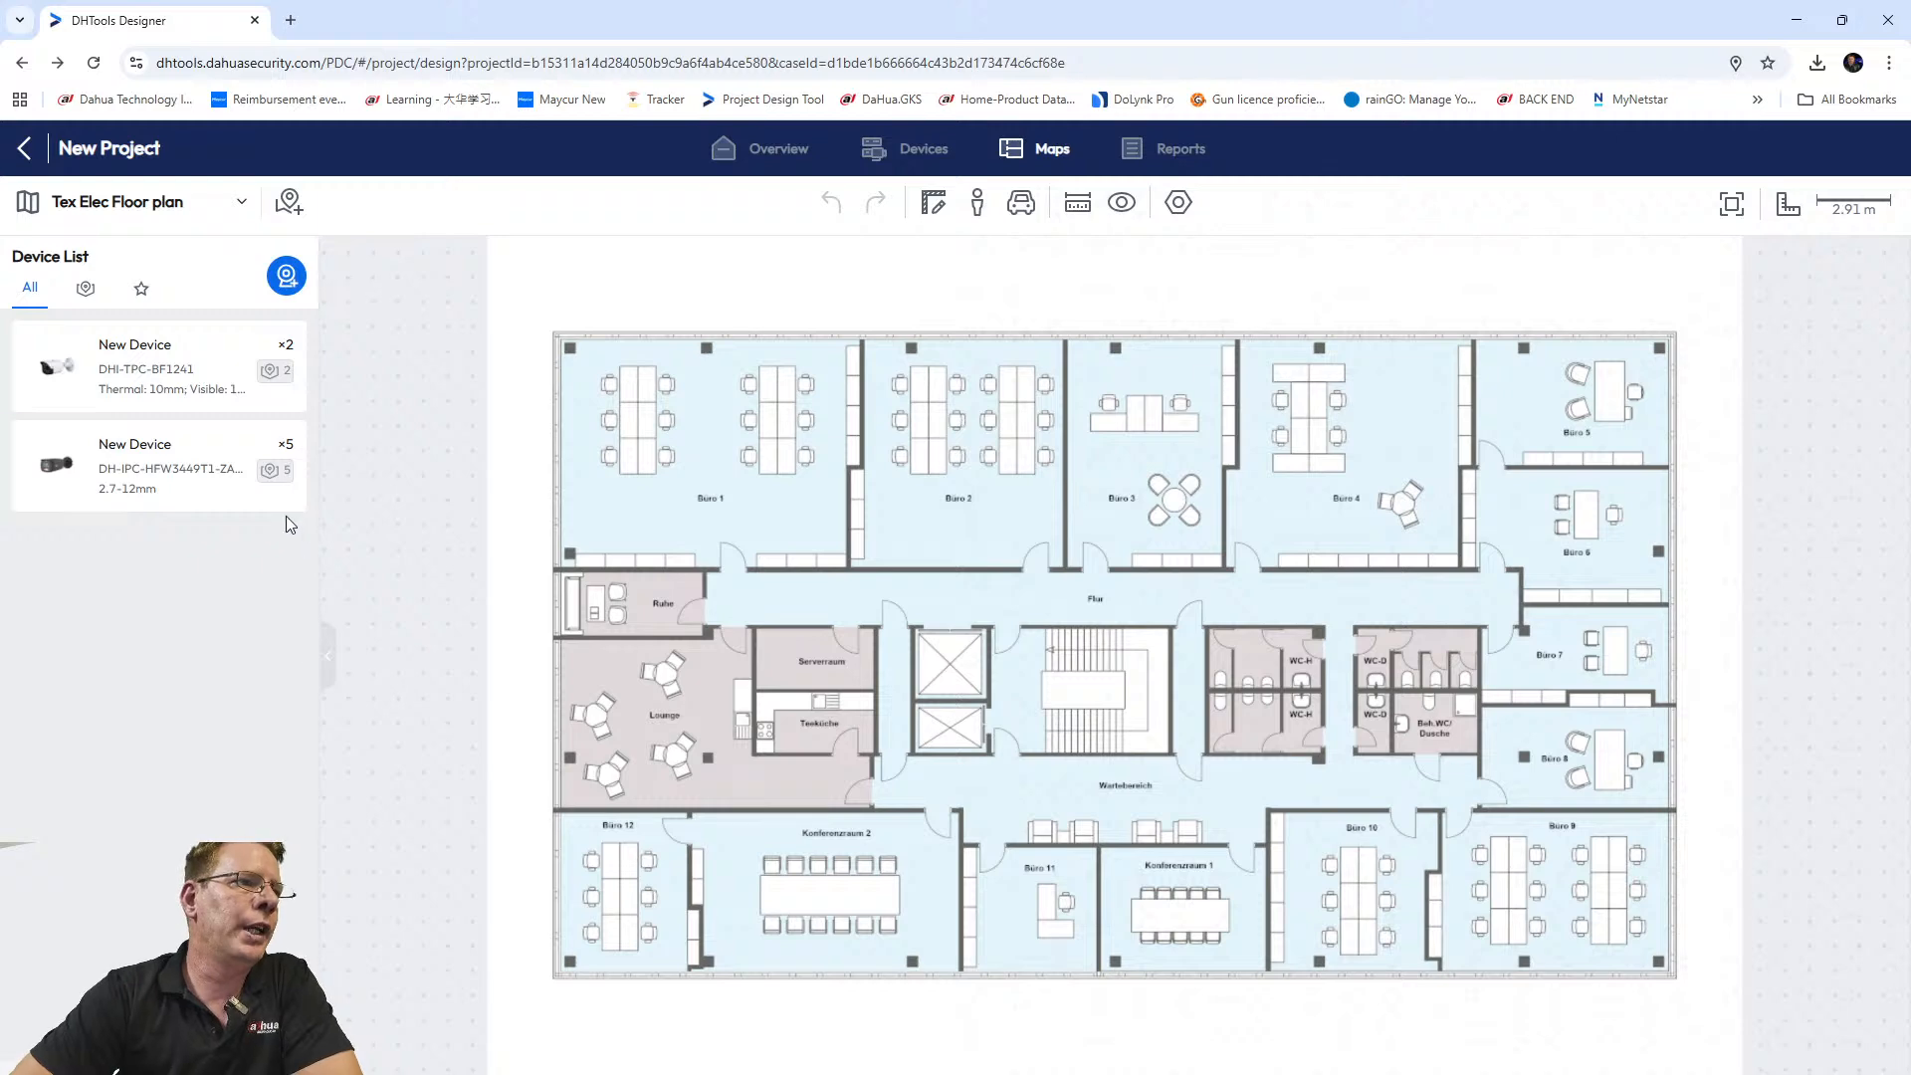
{"action": "mouse_move", "coordinate": [242, 530]}
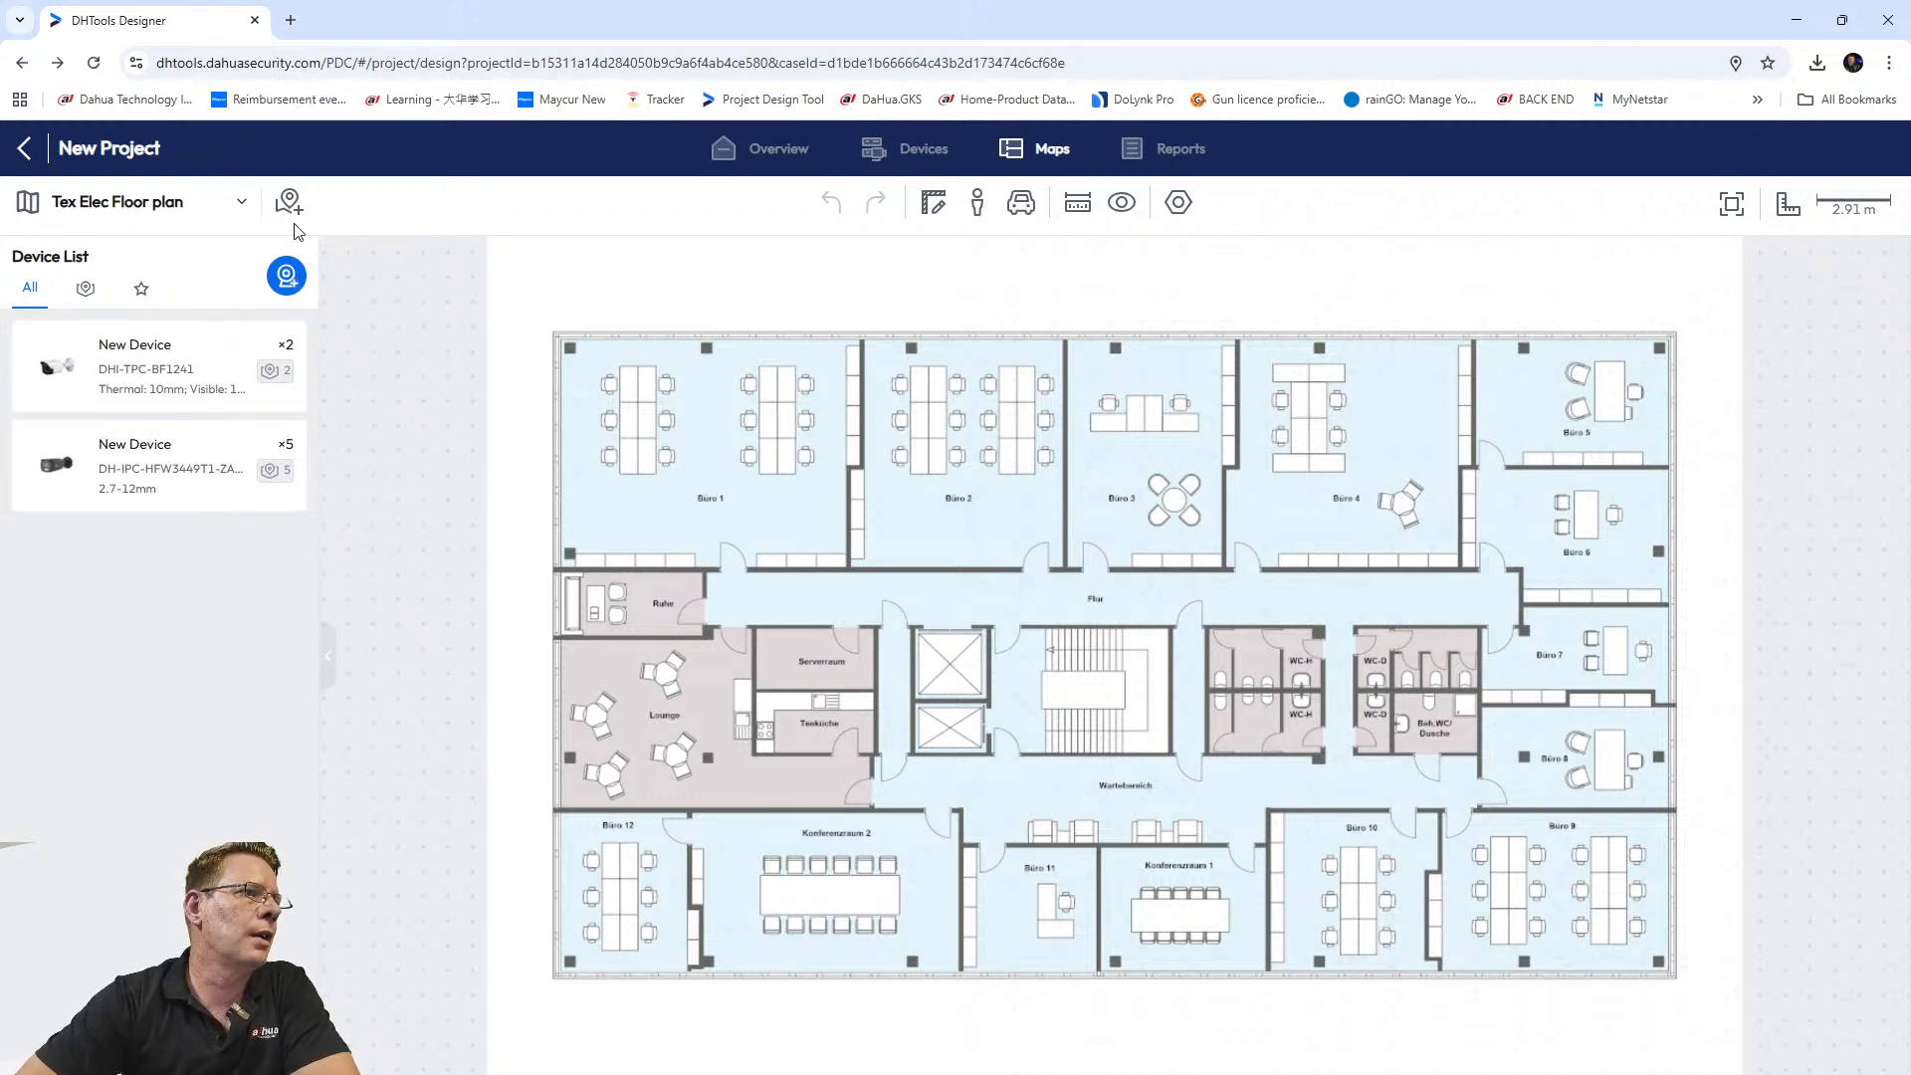
{"action": "left_click", "coordinate": [286, 278]}
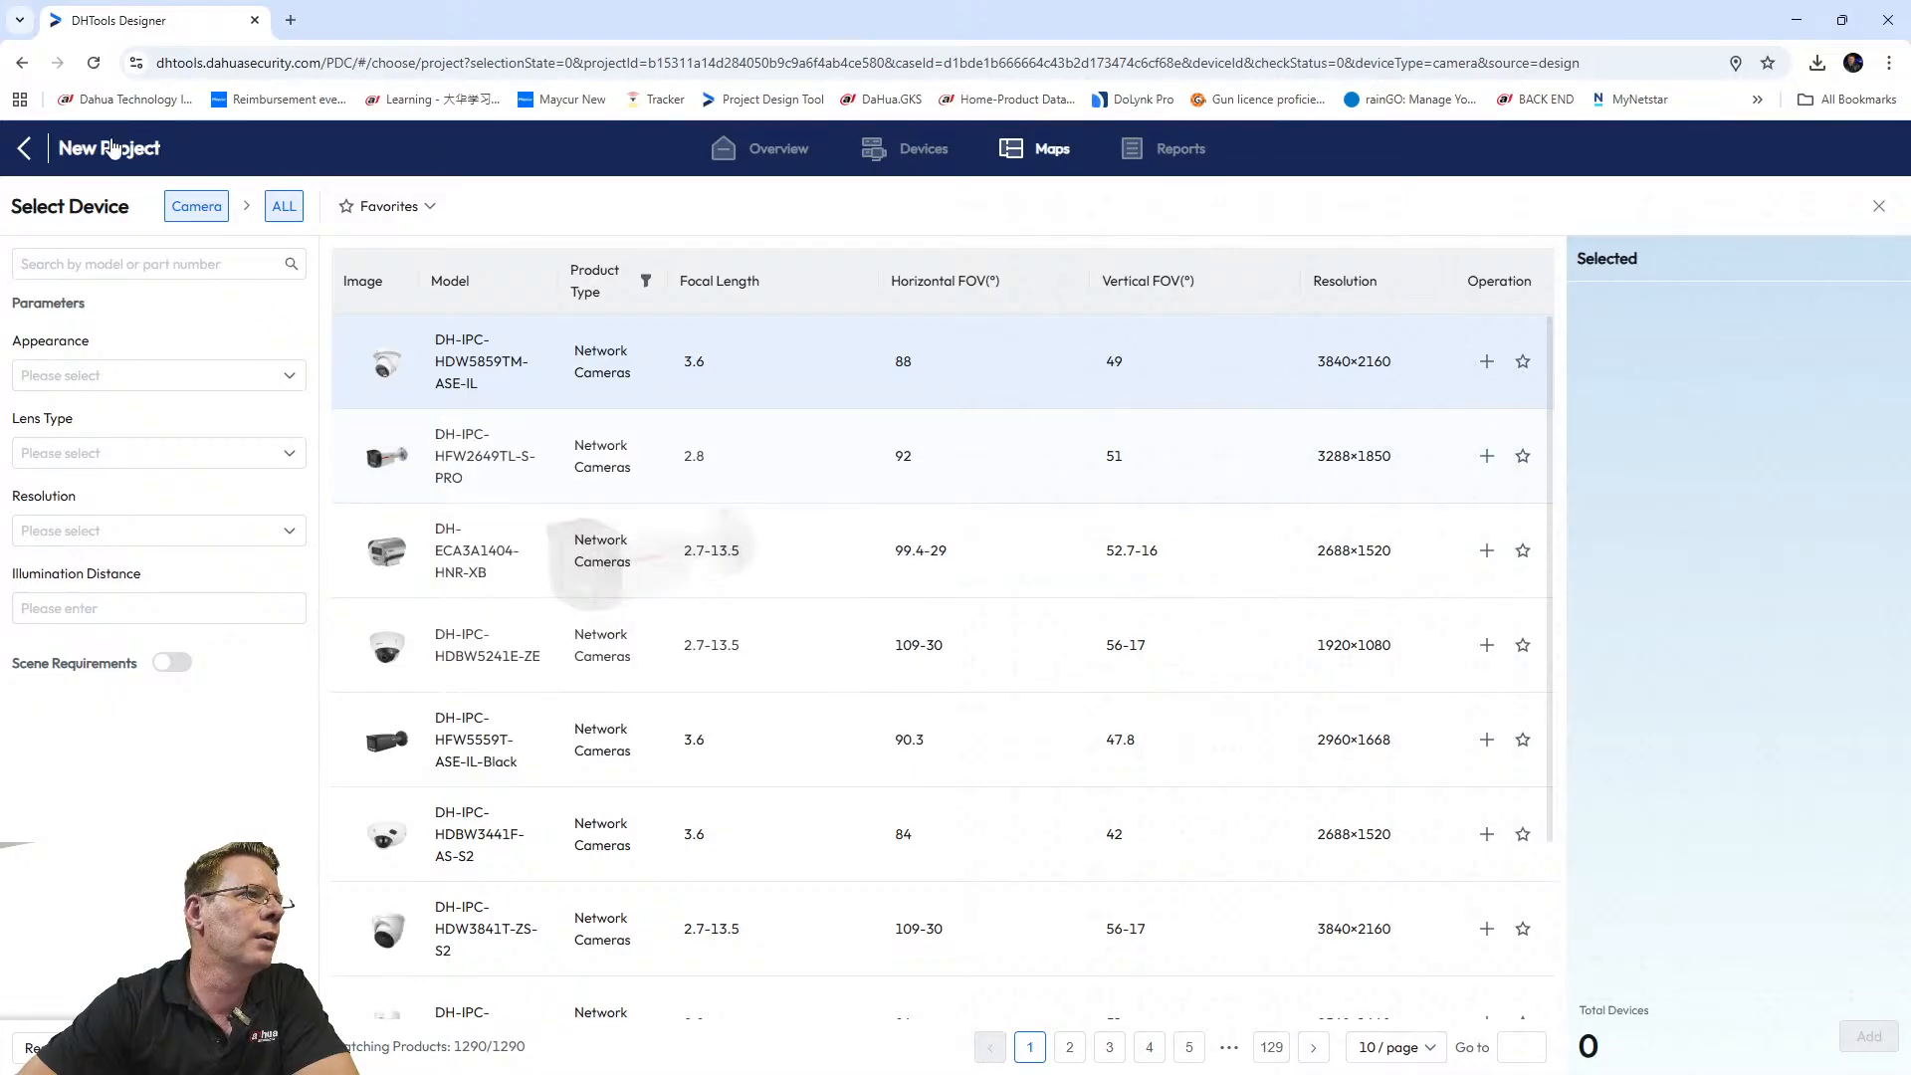
{"action": "left_click", "coordinate": [25, 149]}
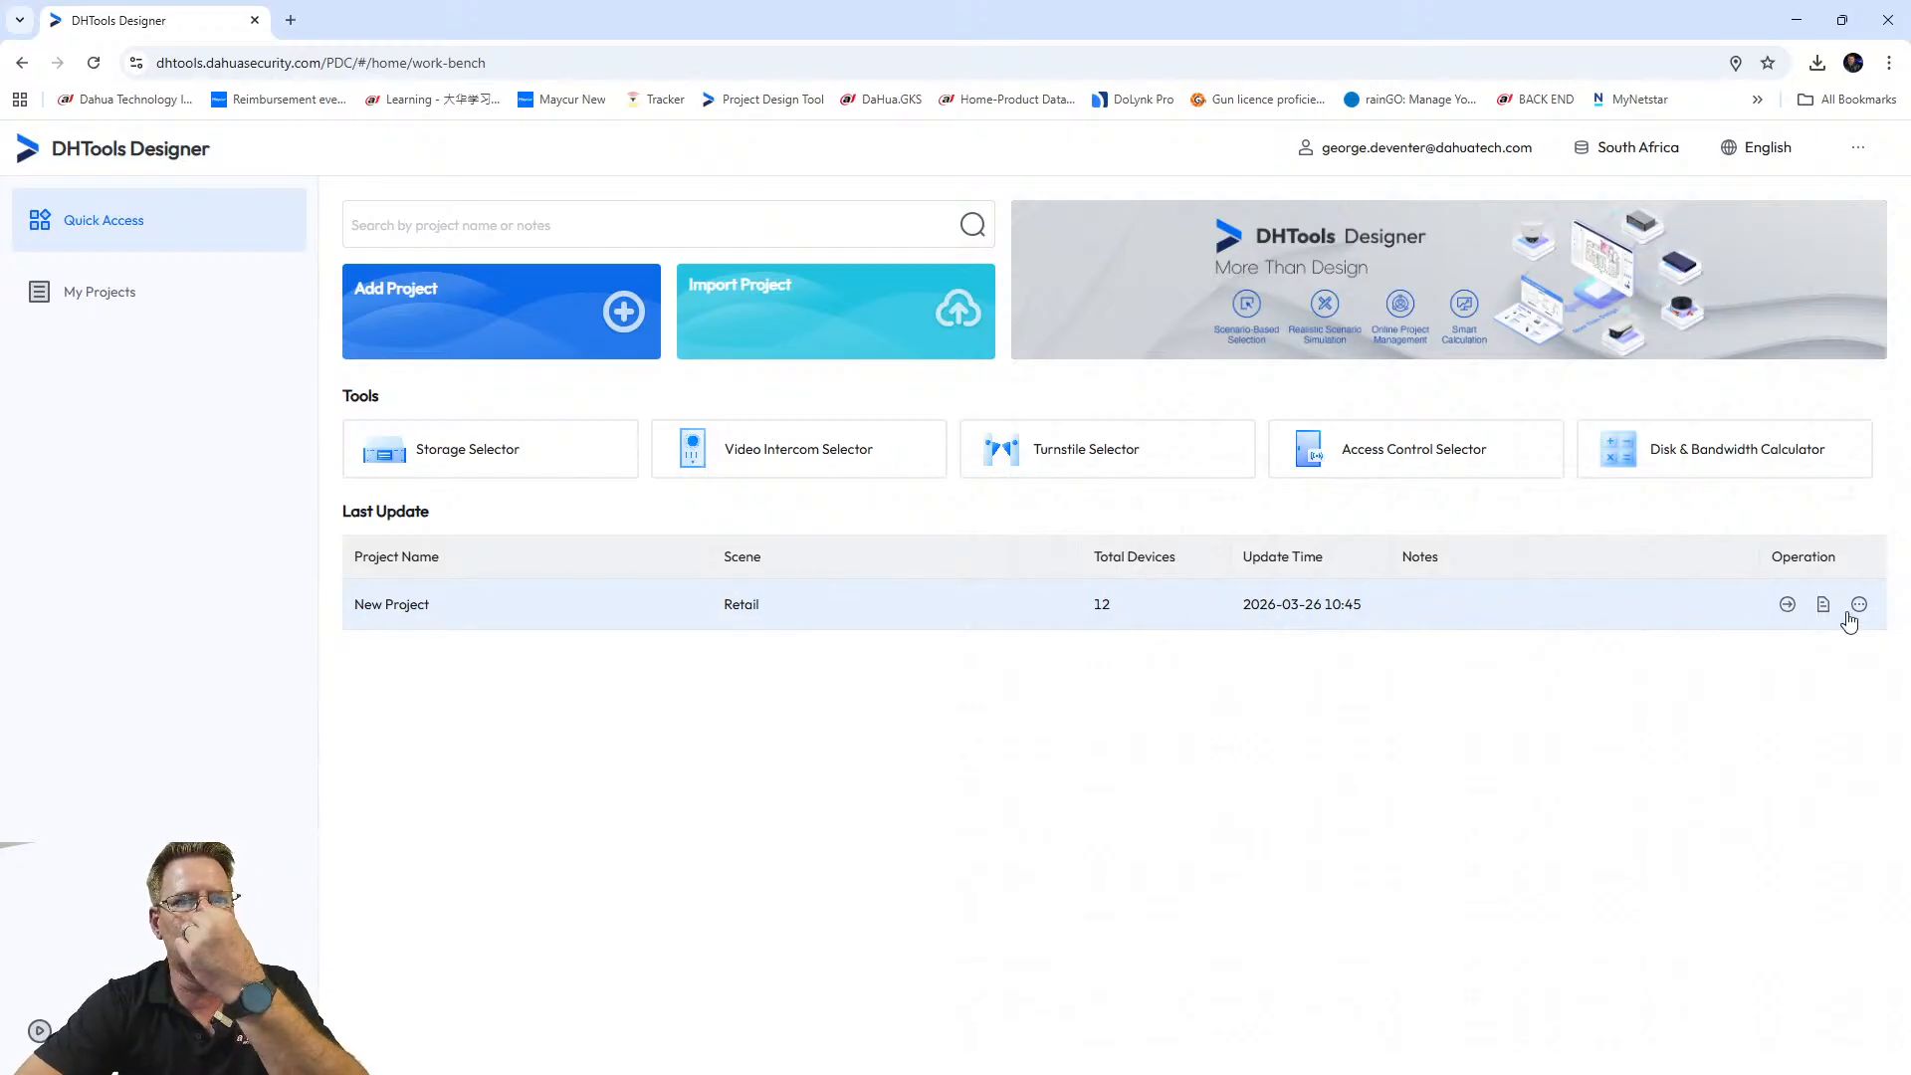
{"action": "left_click", "coordinate": [1858, 604]}
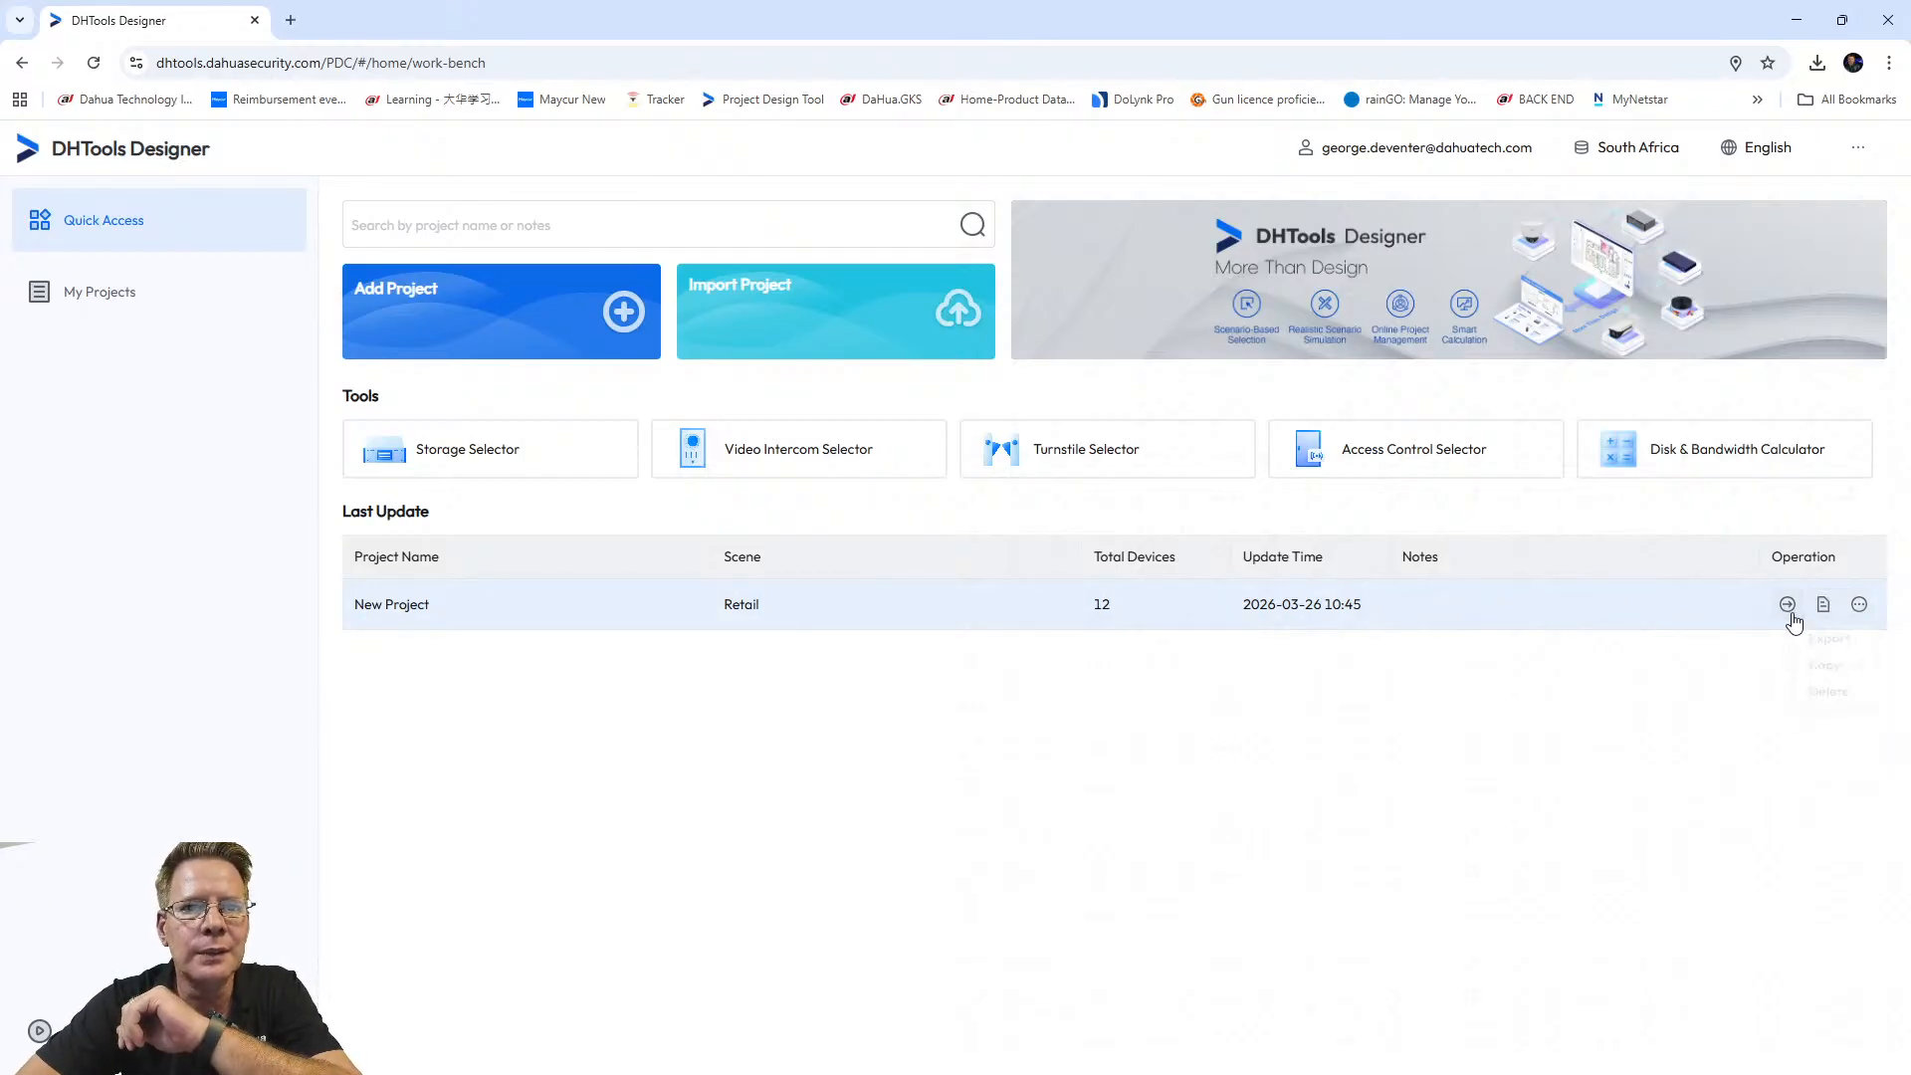
{"action": "left_click", "coordinate": [1788, 605]}
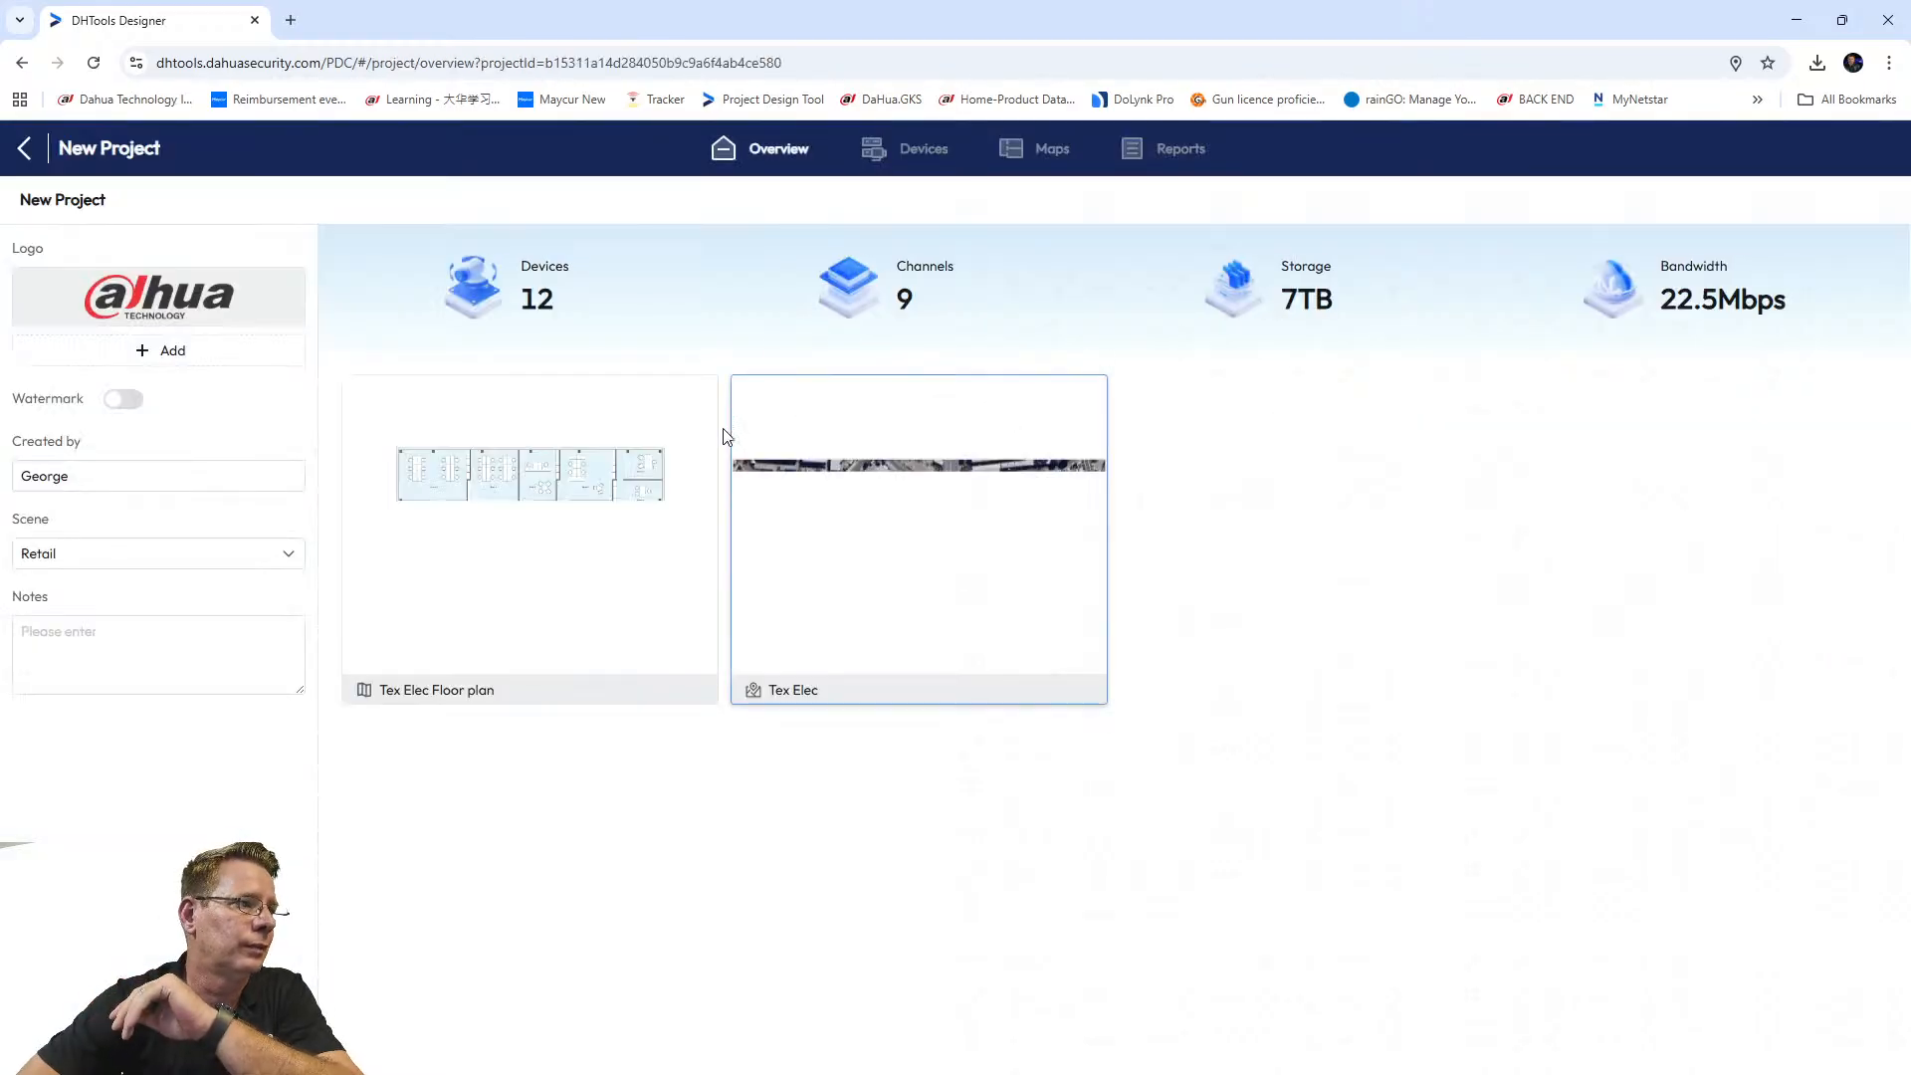
{"action": "left_click", "coordinate": [516, 537]}
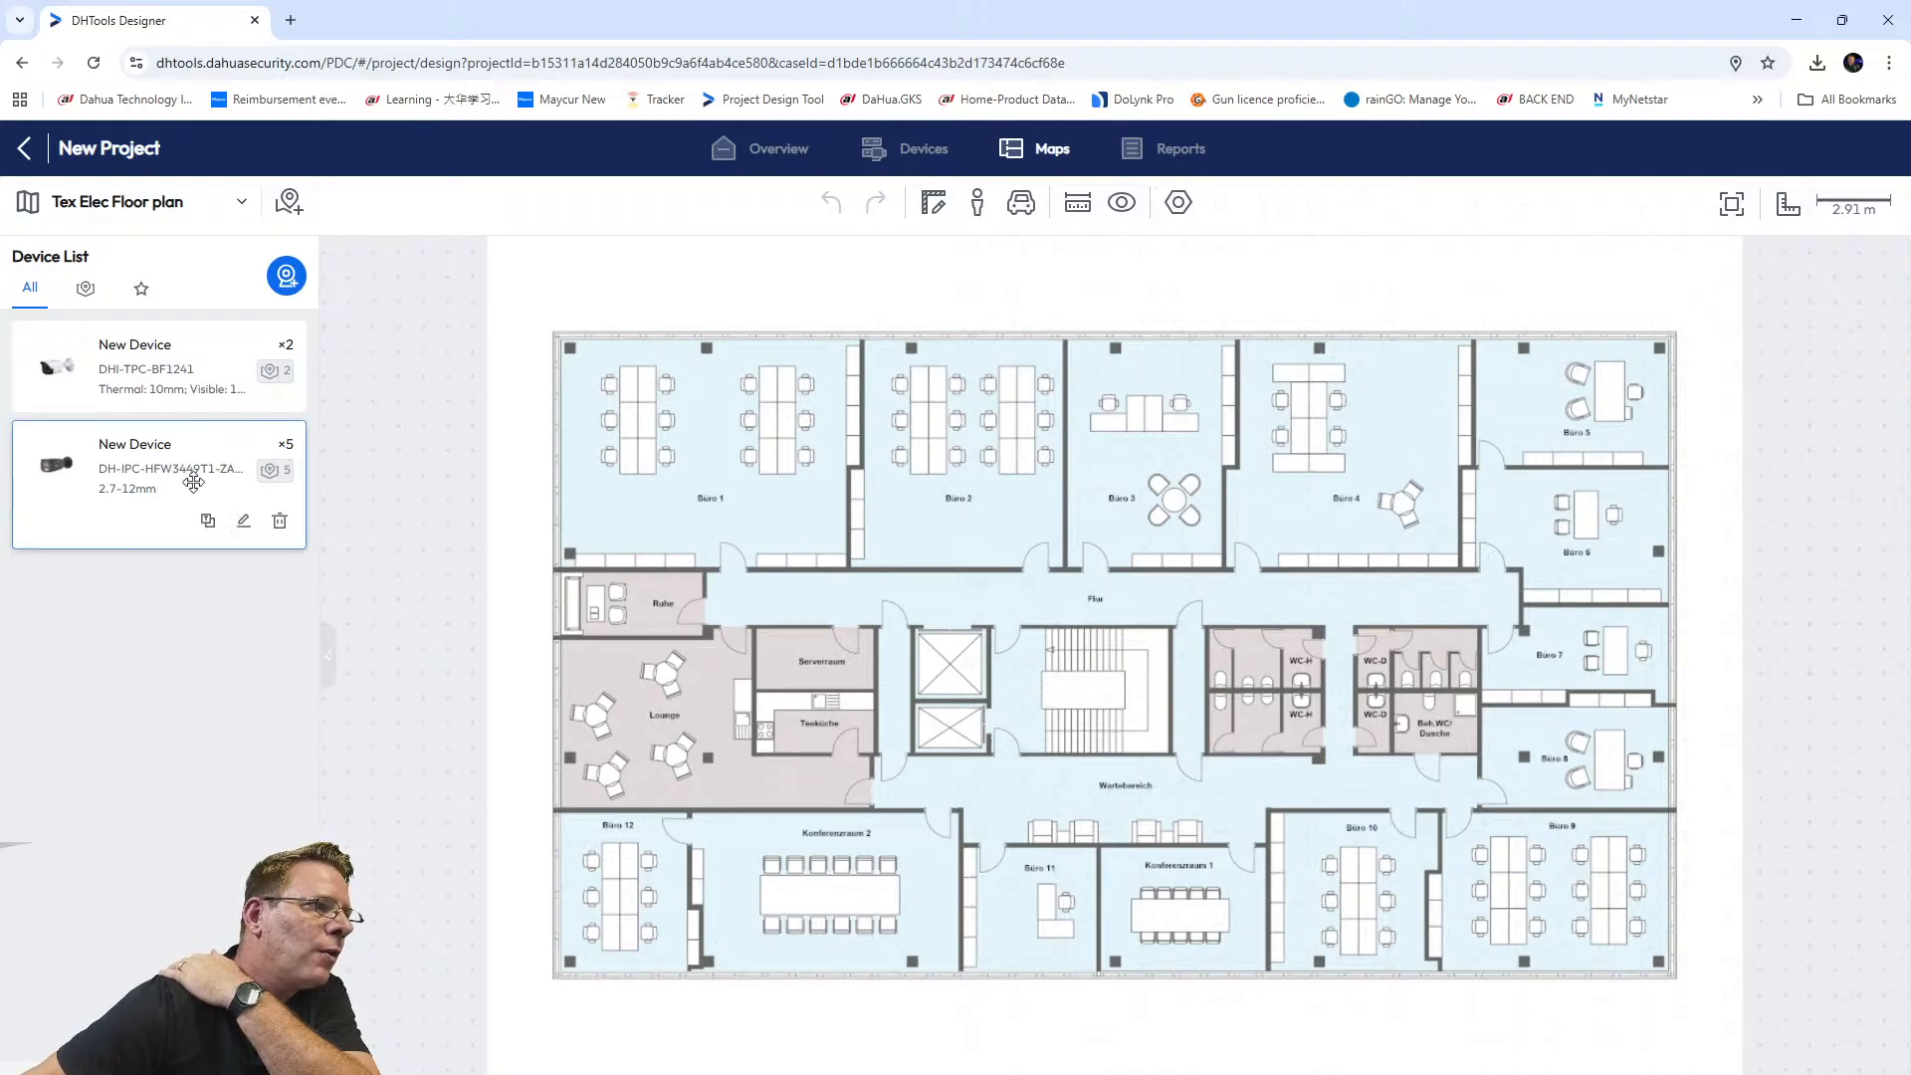
Search the catalogue for HDW3449 and add DH-IPC-HDW3449QM-S-IL with quantity 5.
{"action": "left_click", "coordinate": [279, 284]}
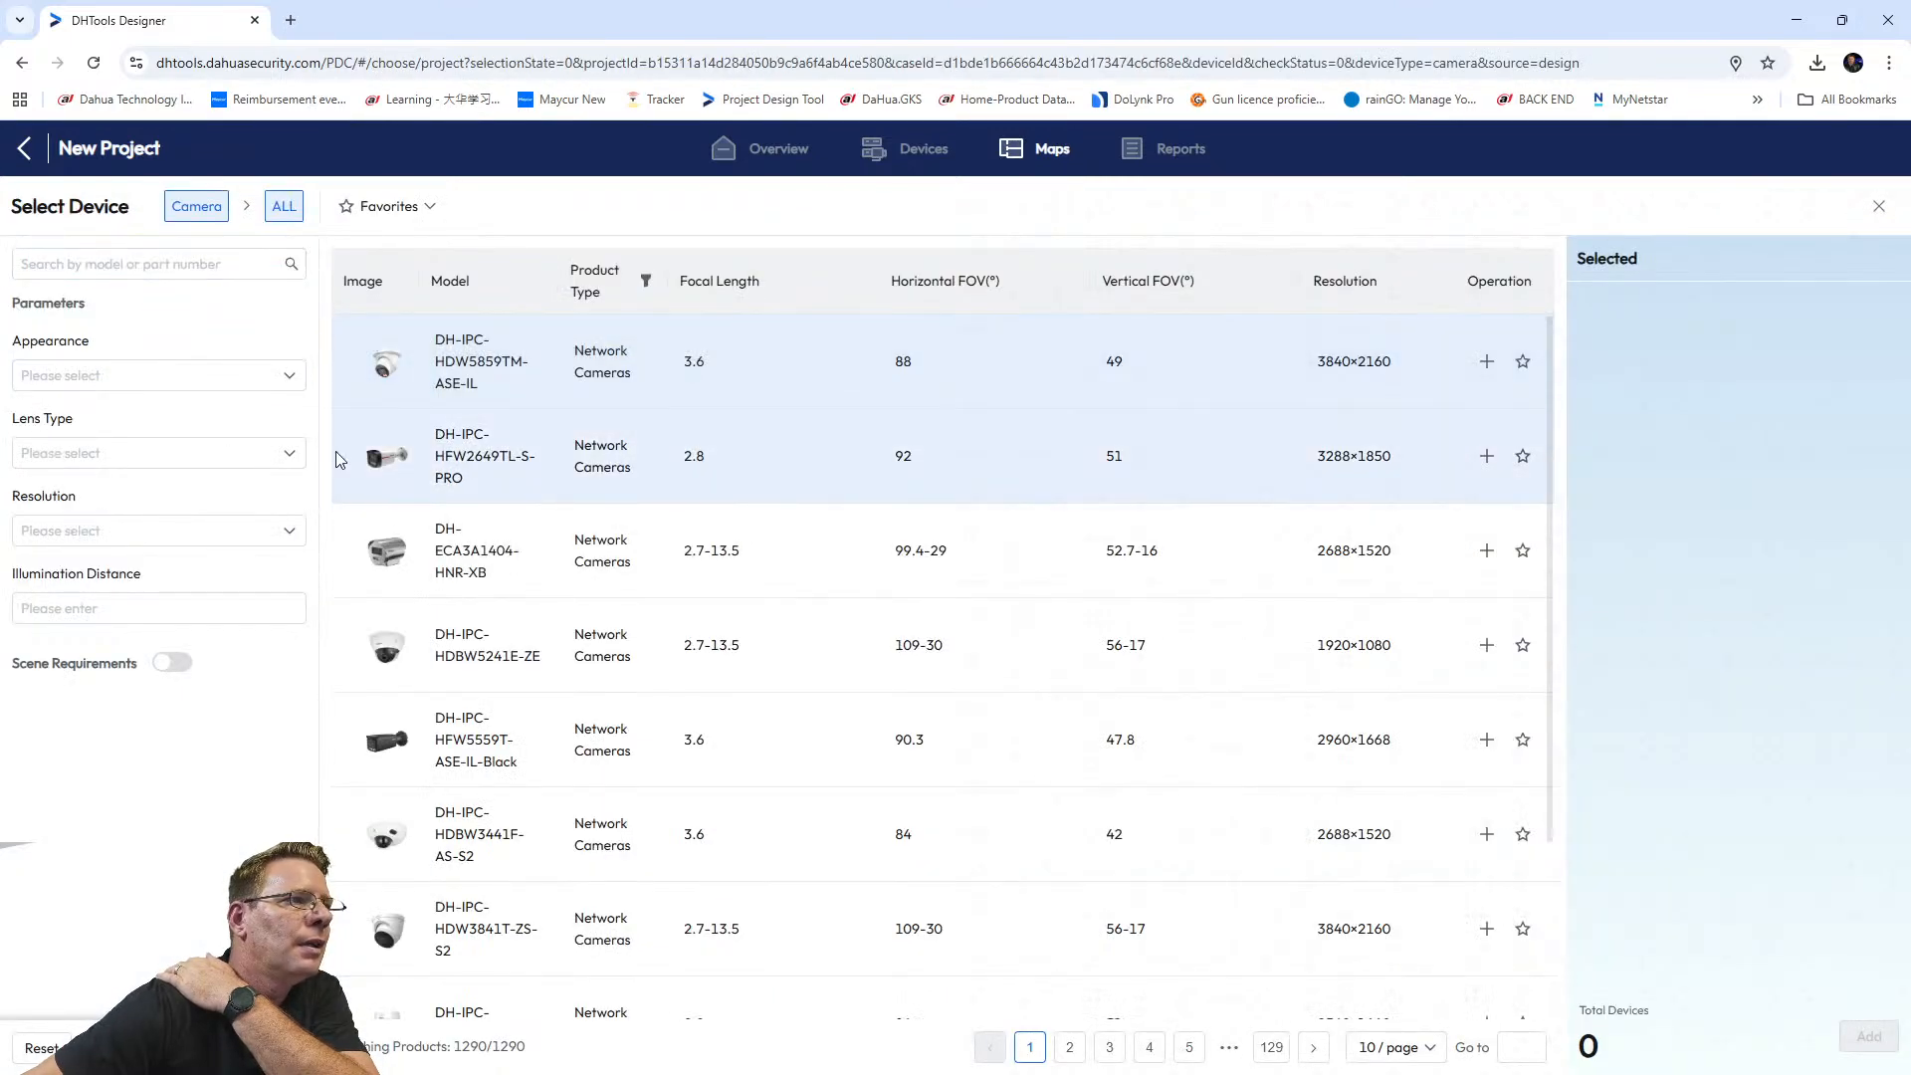
{"action": "left_click", "coordinate": [126, 261]}
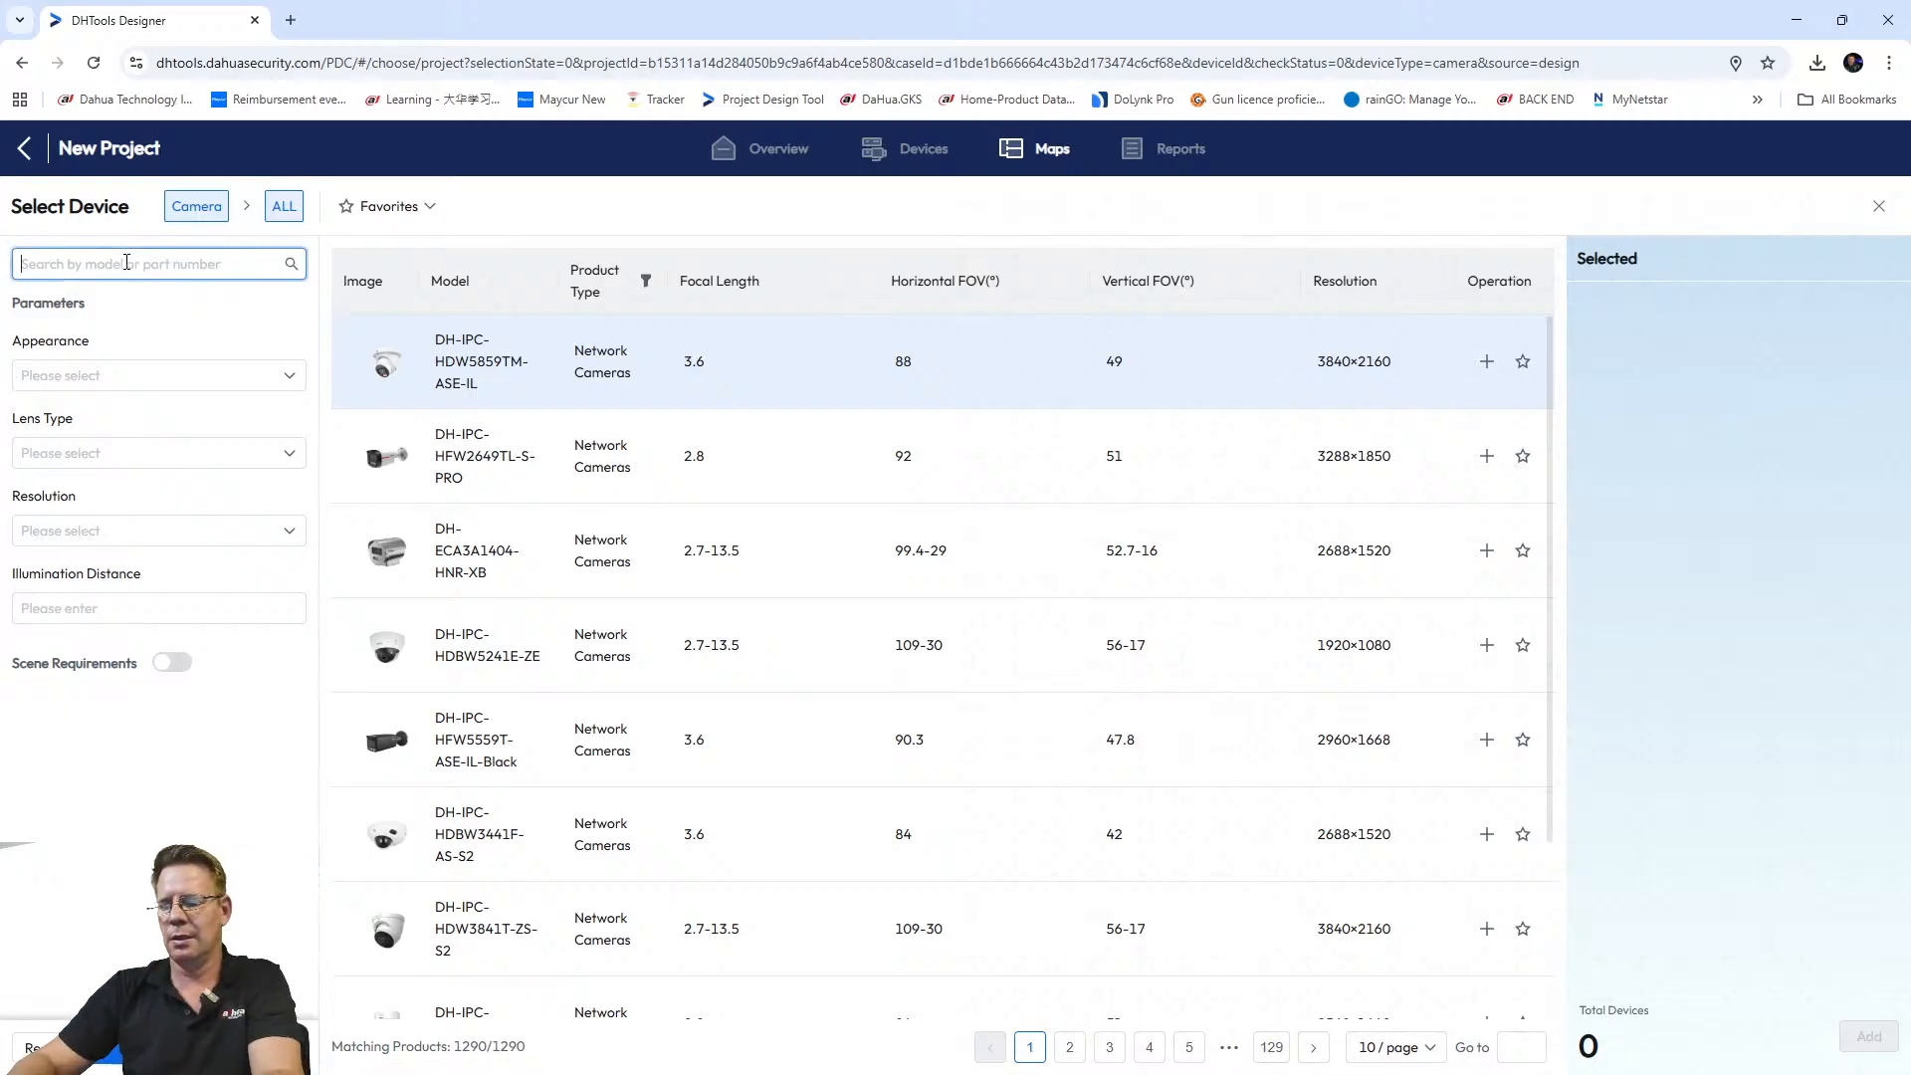
{"action": "type", "text": "HDW3449"}
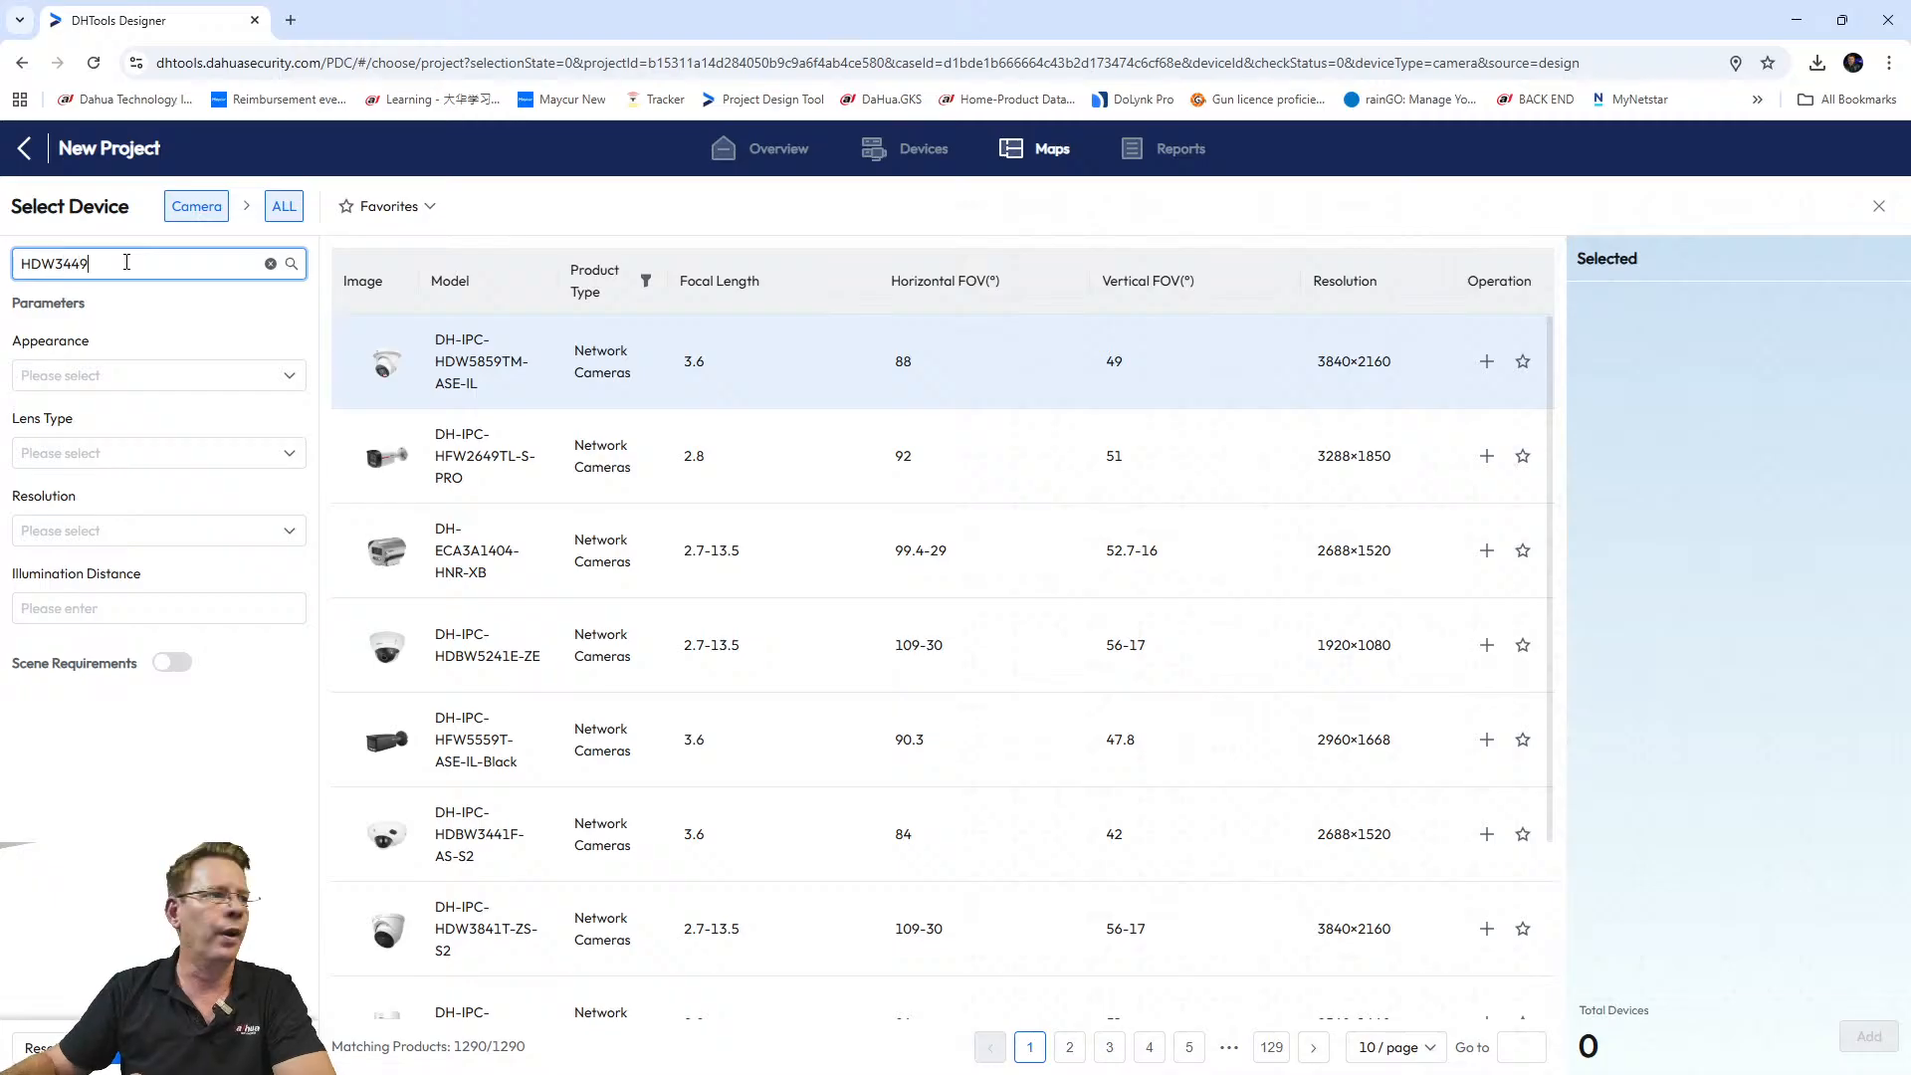
{"action": "key", "text": "Return"}
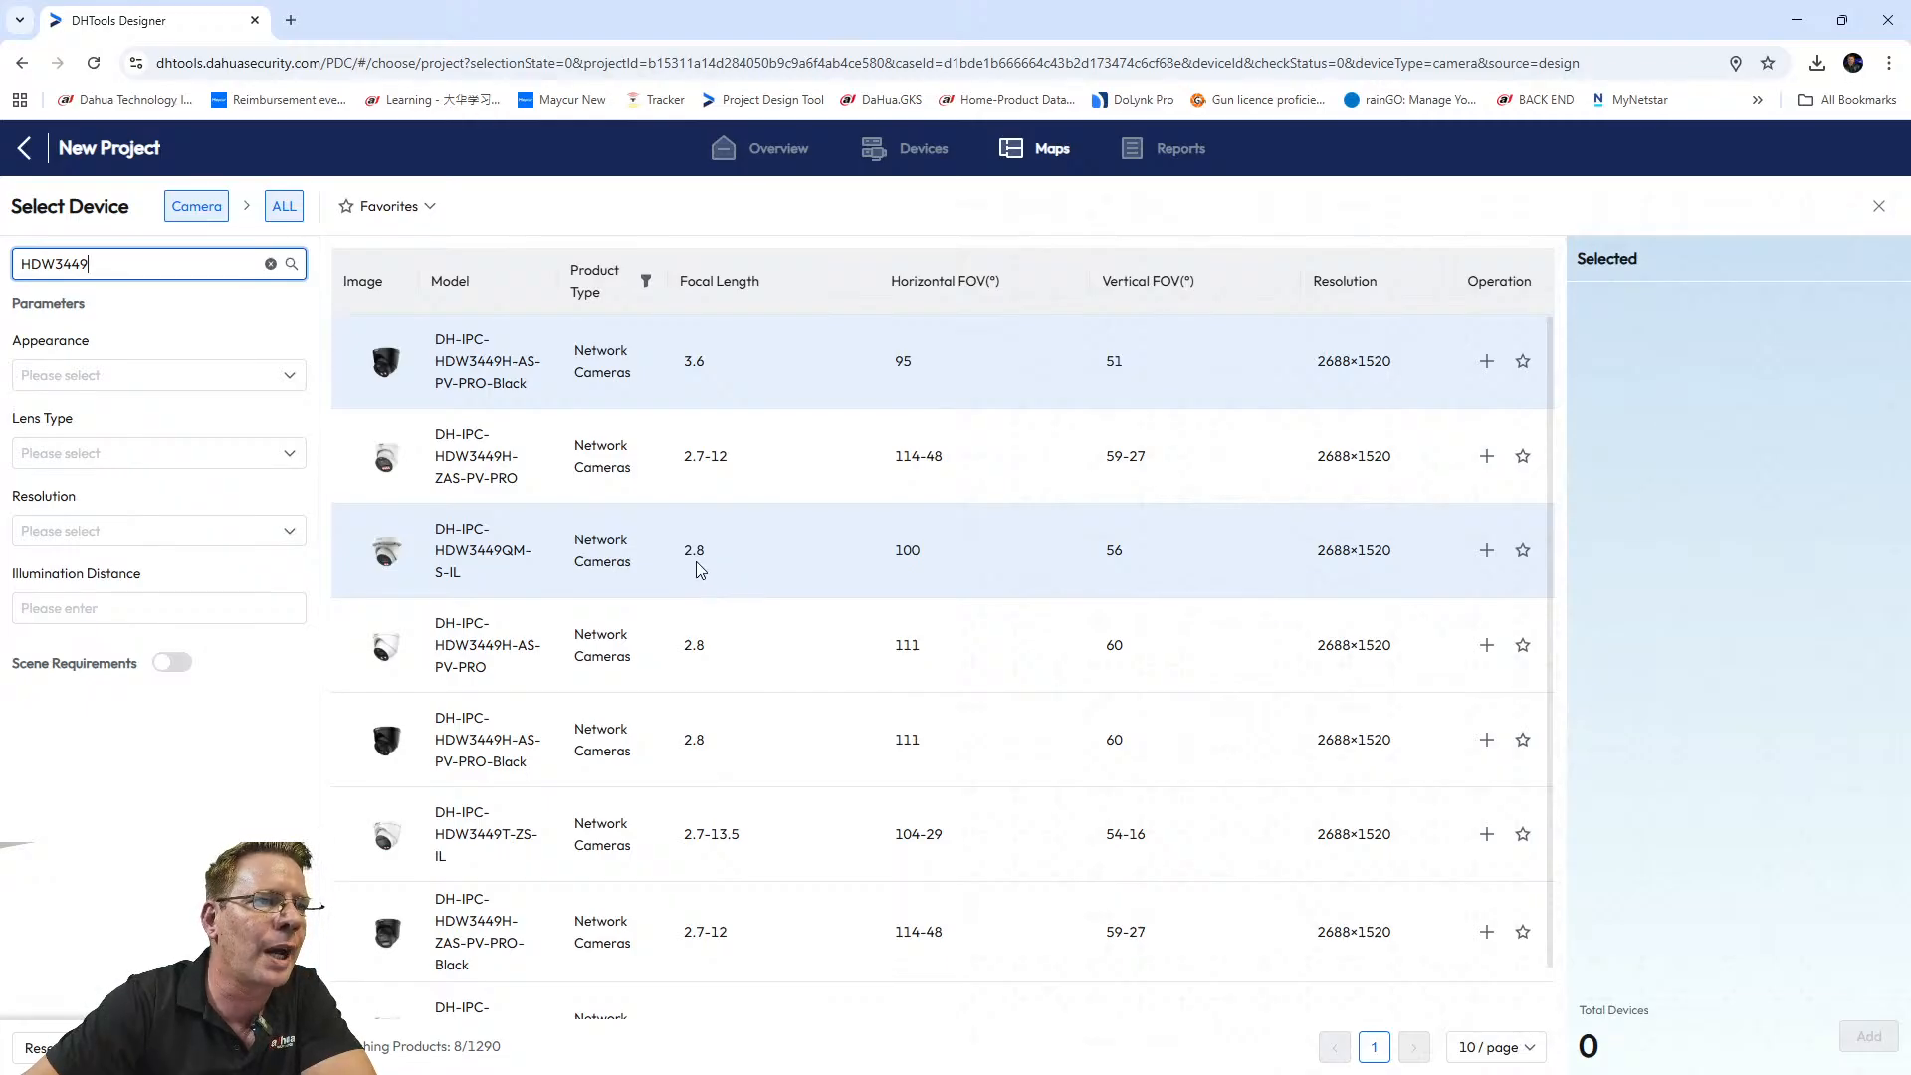
{"action": "left_click", "coordinate": [1486, 550]}
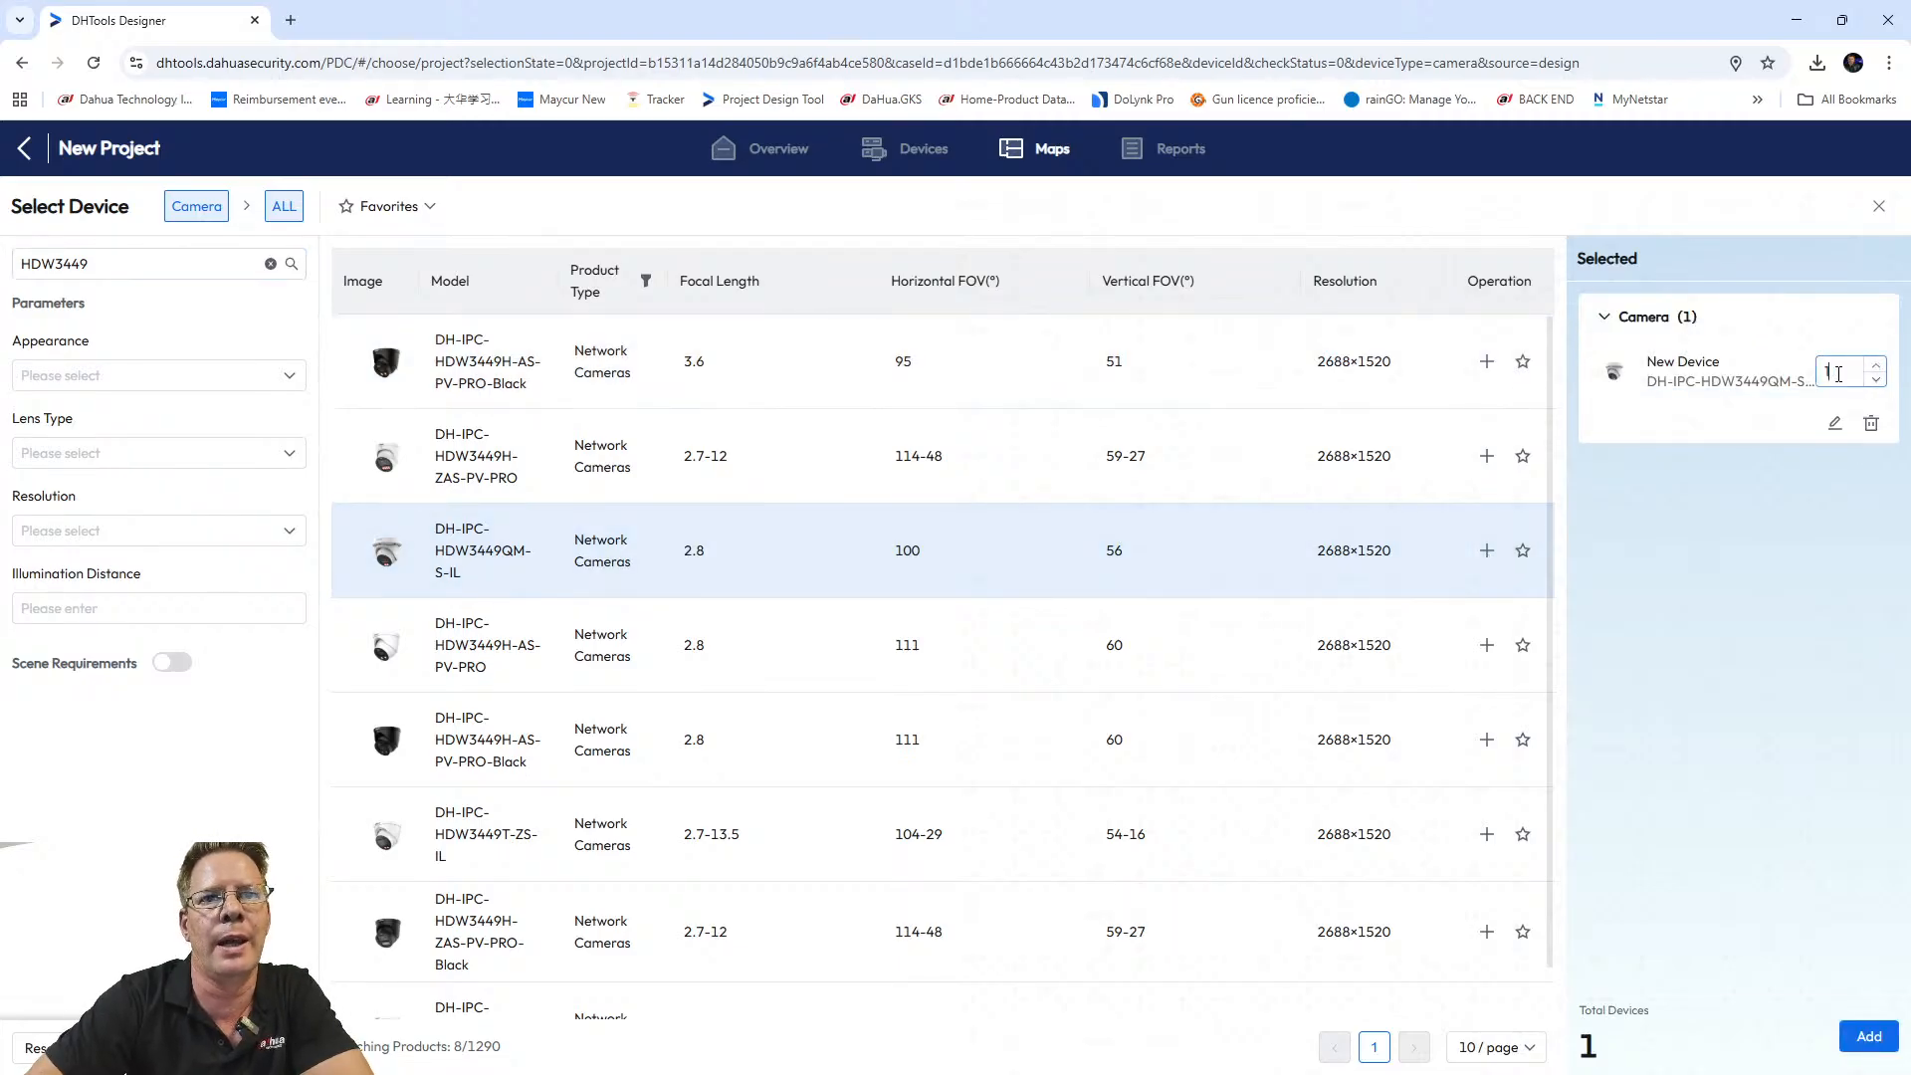
{"action": "double_click", "coordinate": [1838, 375]}
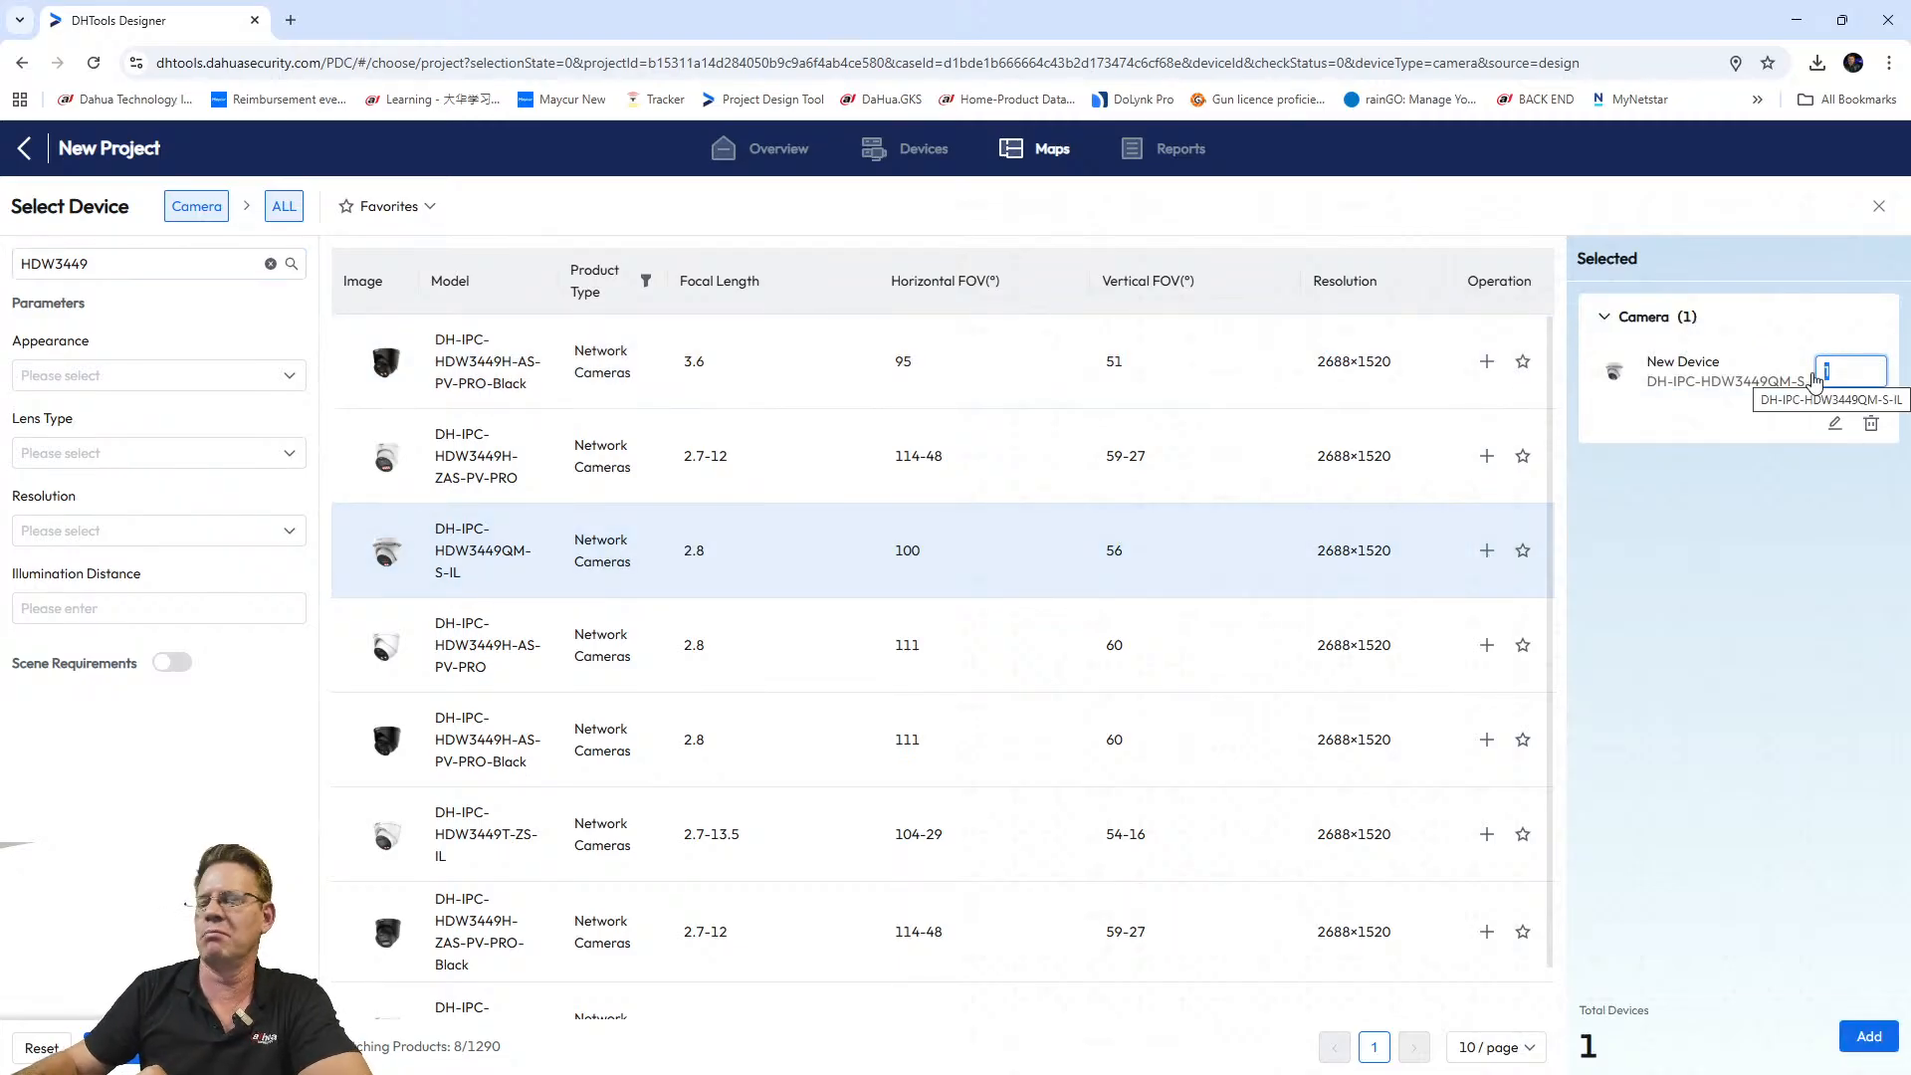
{"action": "type", "text": "5"}
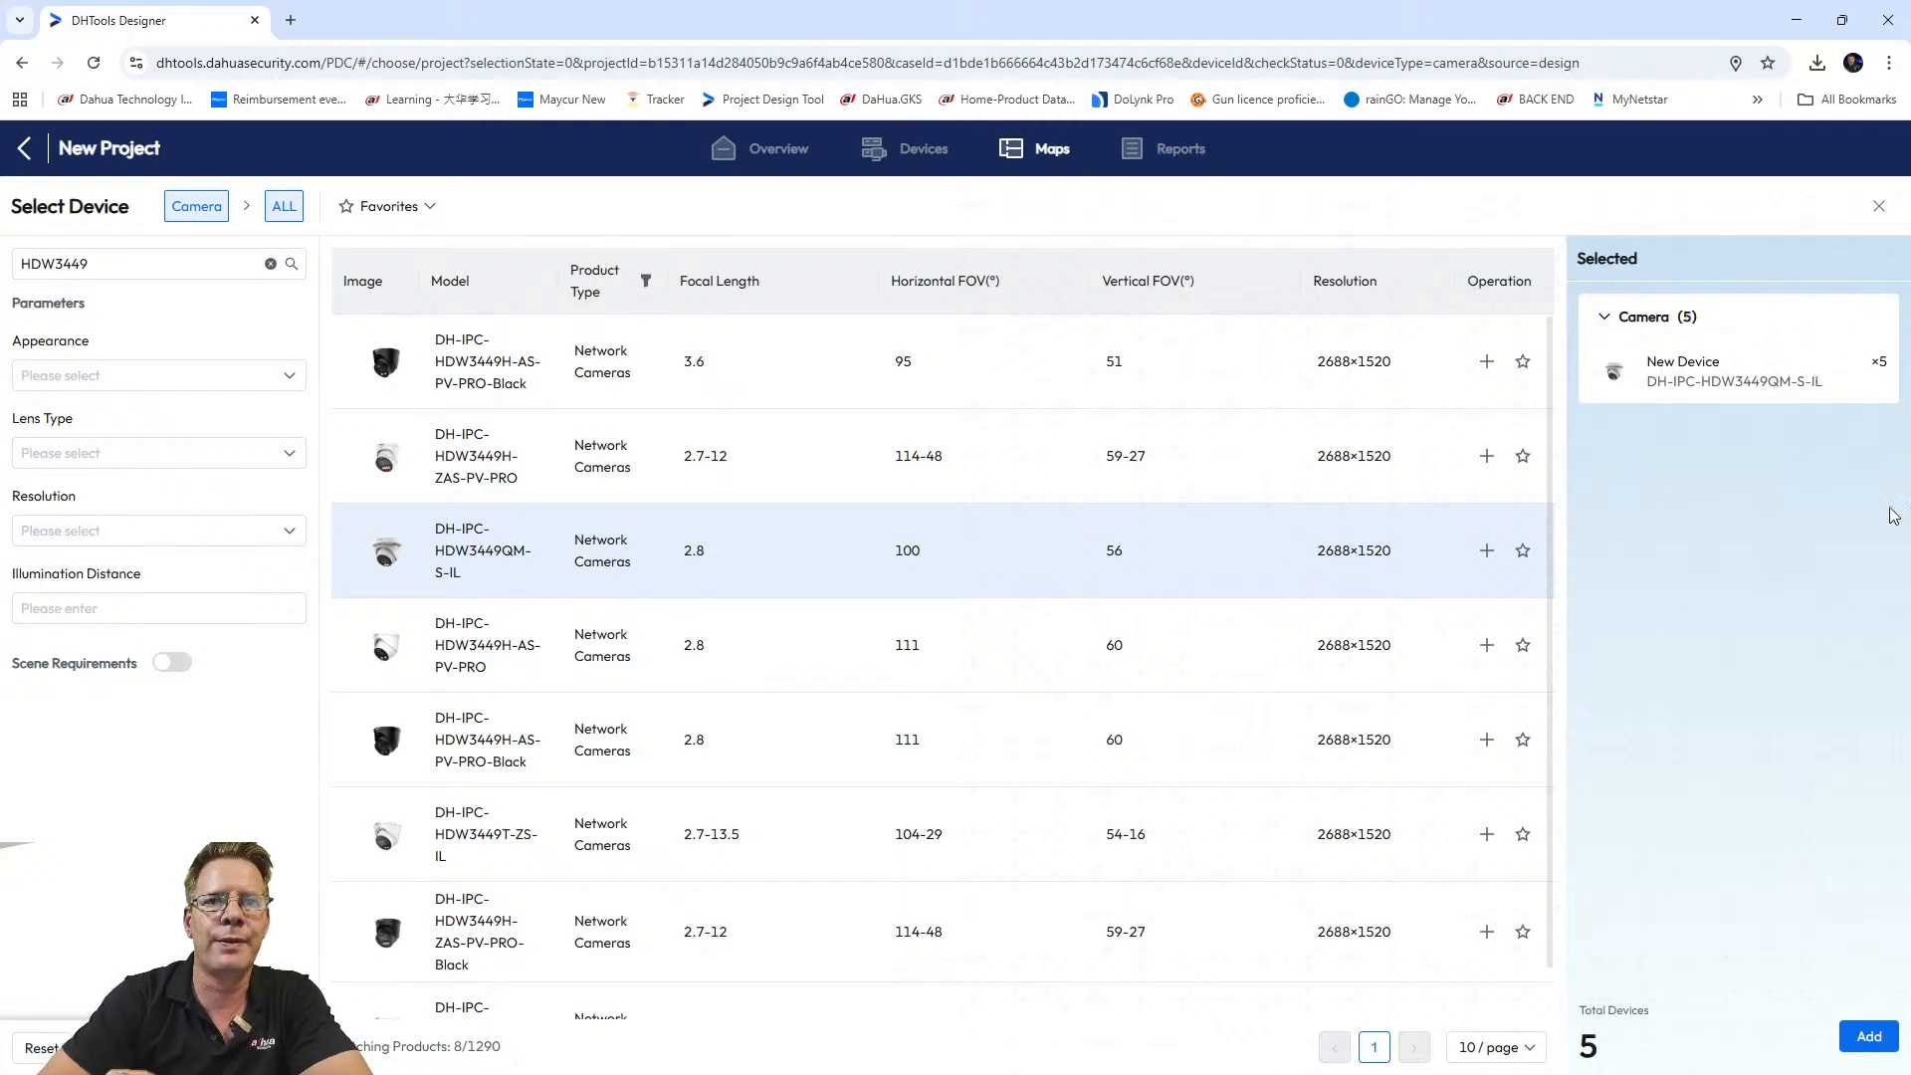
{"action": "left_click", "coordinate": [1857, 1045]}
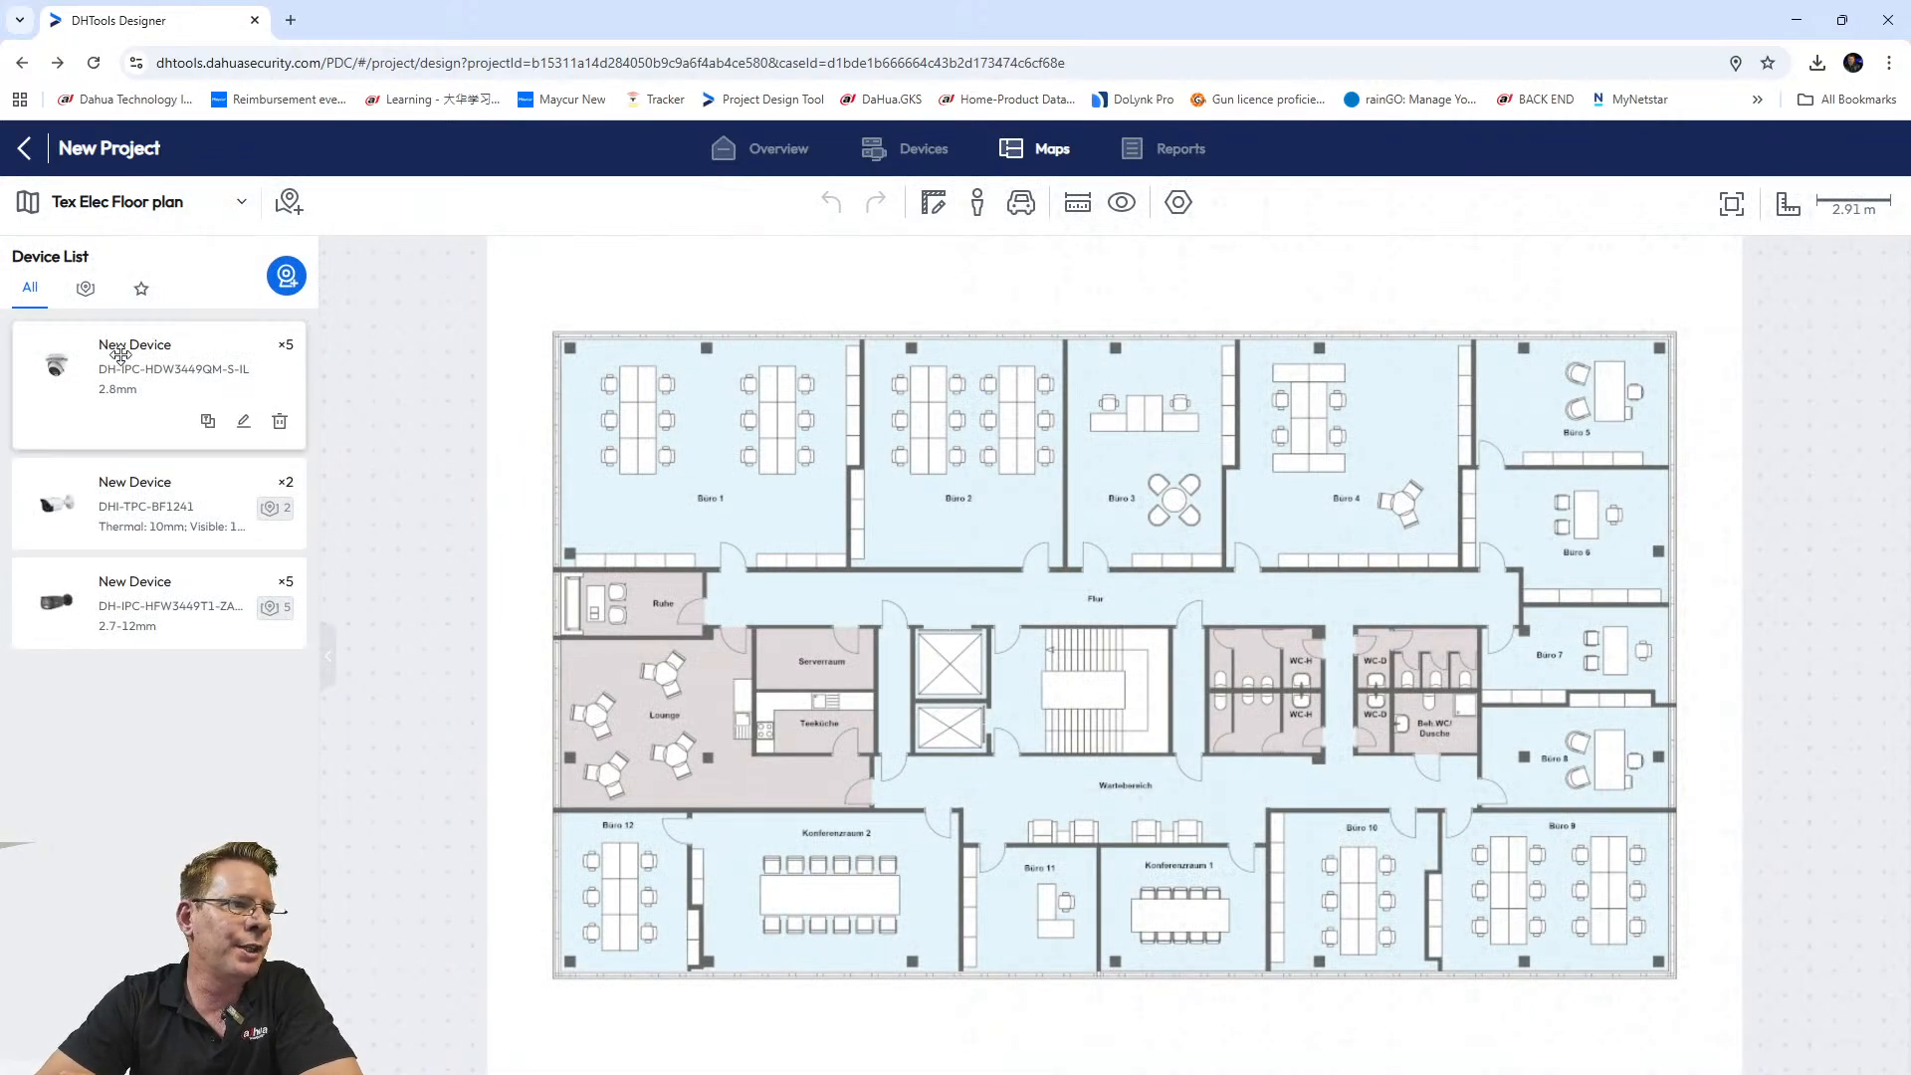
Place a DH-IPC-HDW3449QM-S-IL camera by Büro 1 and stretch its cone up-left to 14.1 m.
{"action": "left_click_drag", "start_coordinate": [134, 361], "coordinate": [830, 579]}
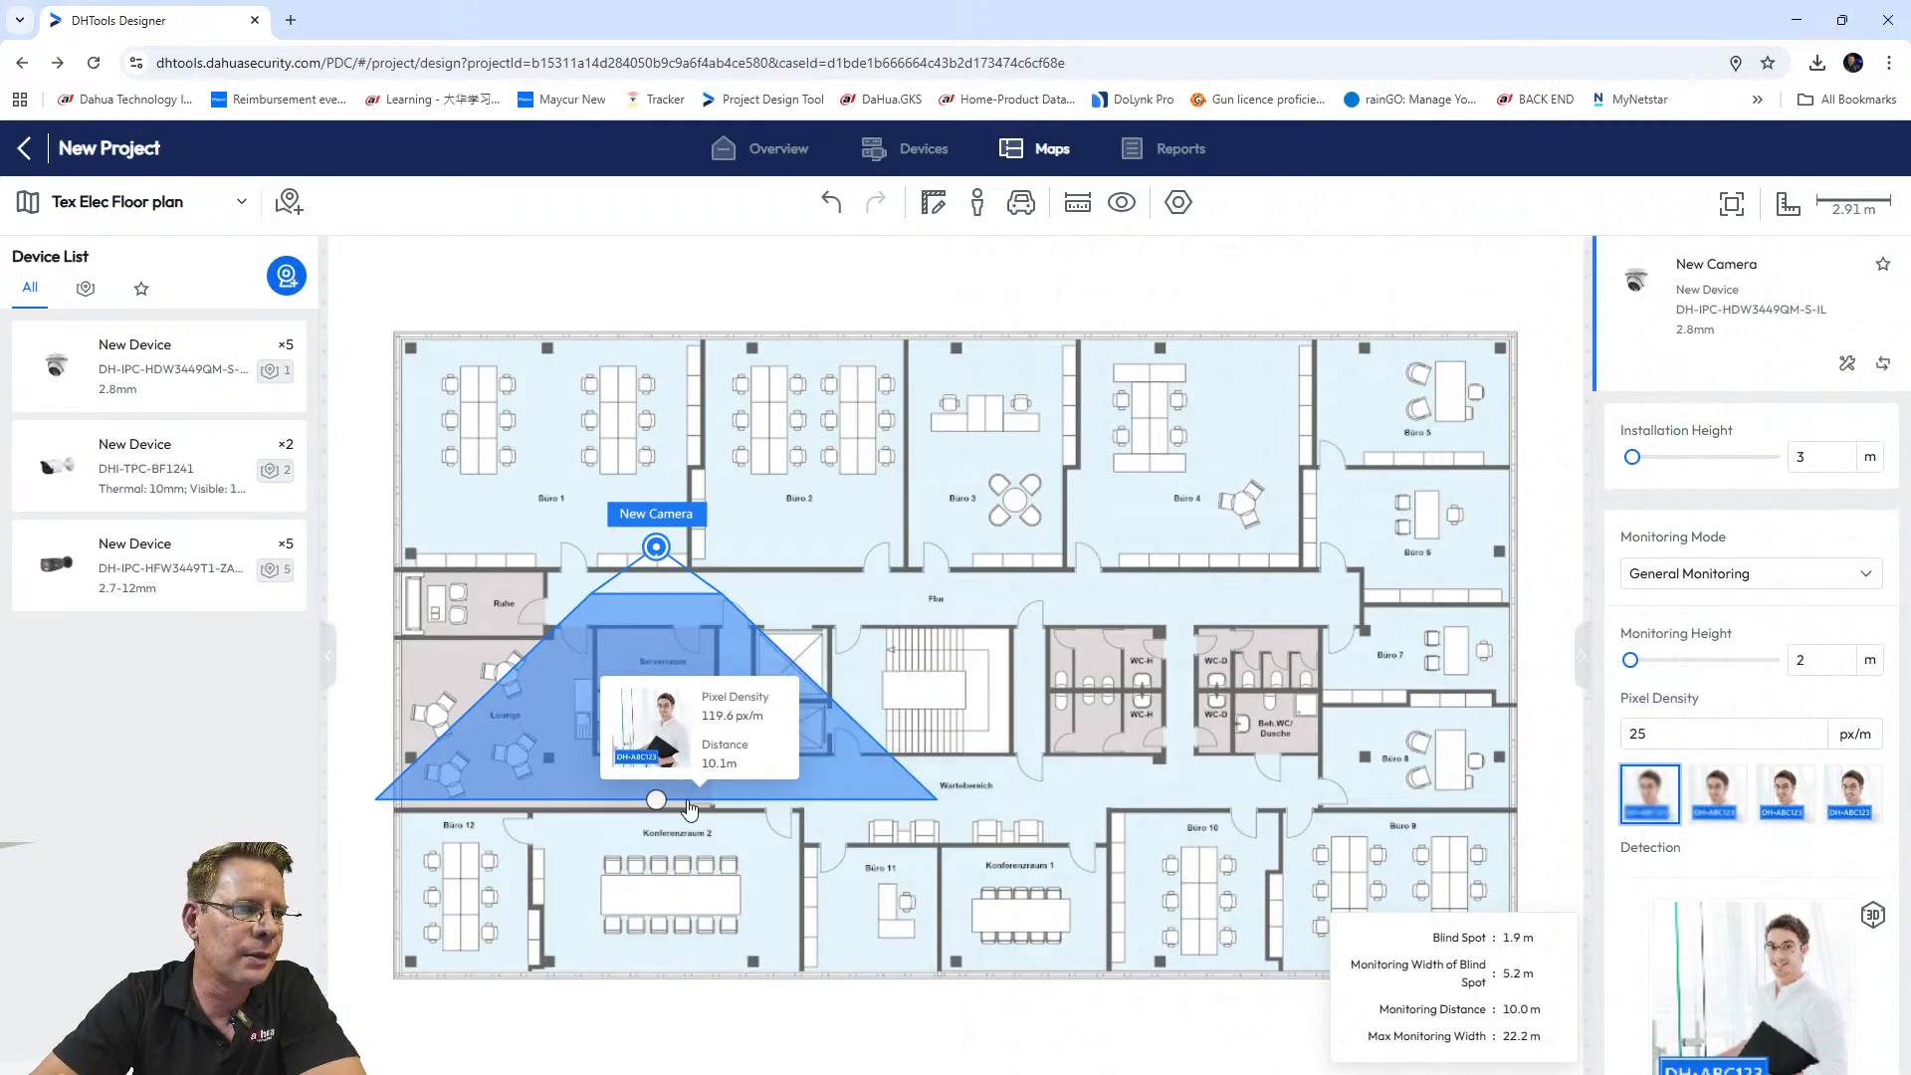
{"action": "left_click_drag", "start_coordinate": [654, 799], "coordinate": [409, 345]}
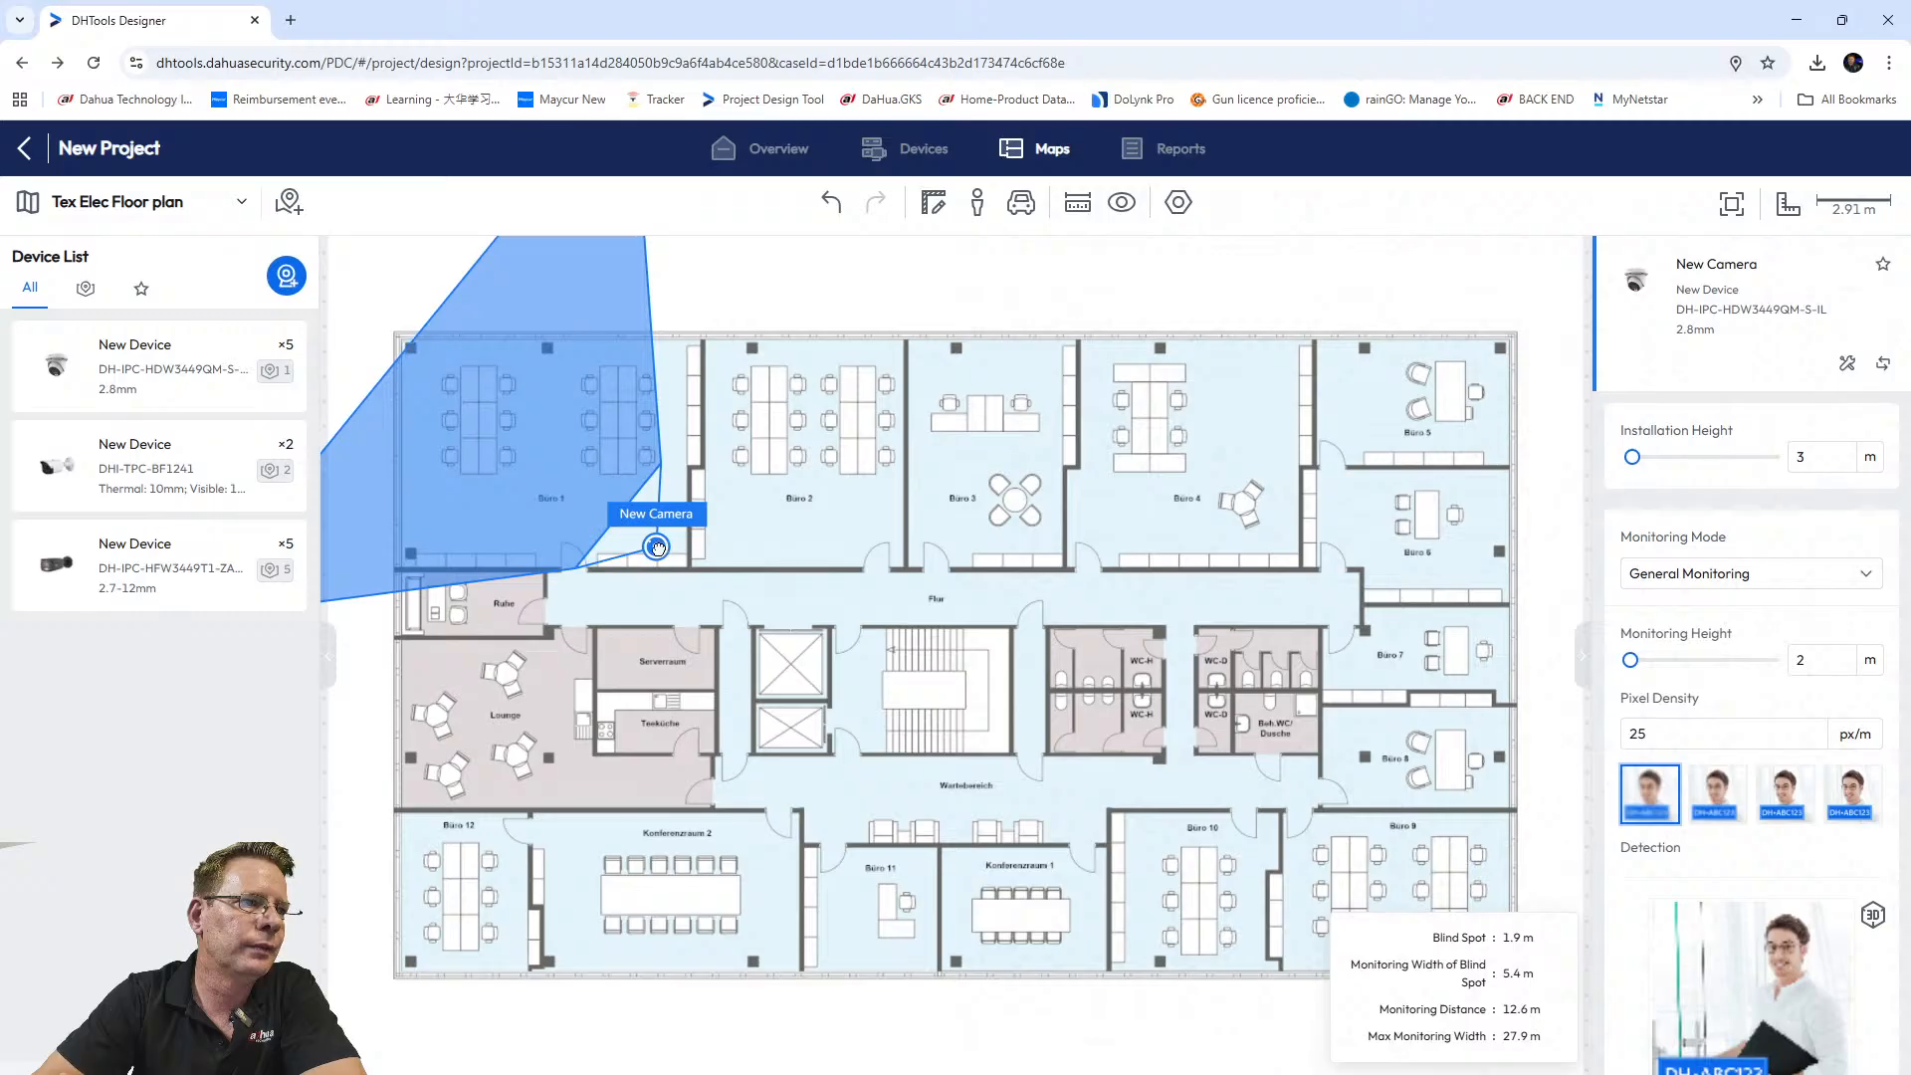
{"action": "left_click_drag", "start_coordinate": [660, 556], "coordinate": [686, 574]}
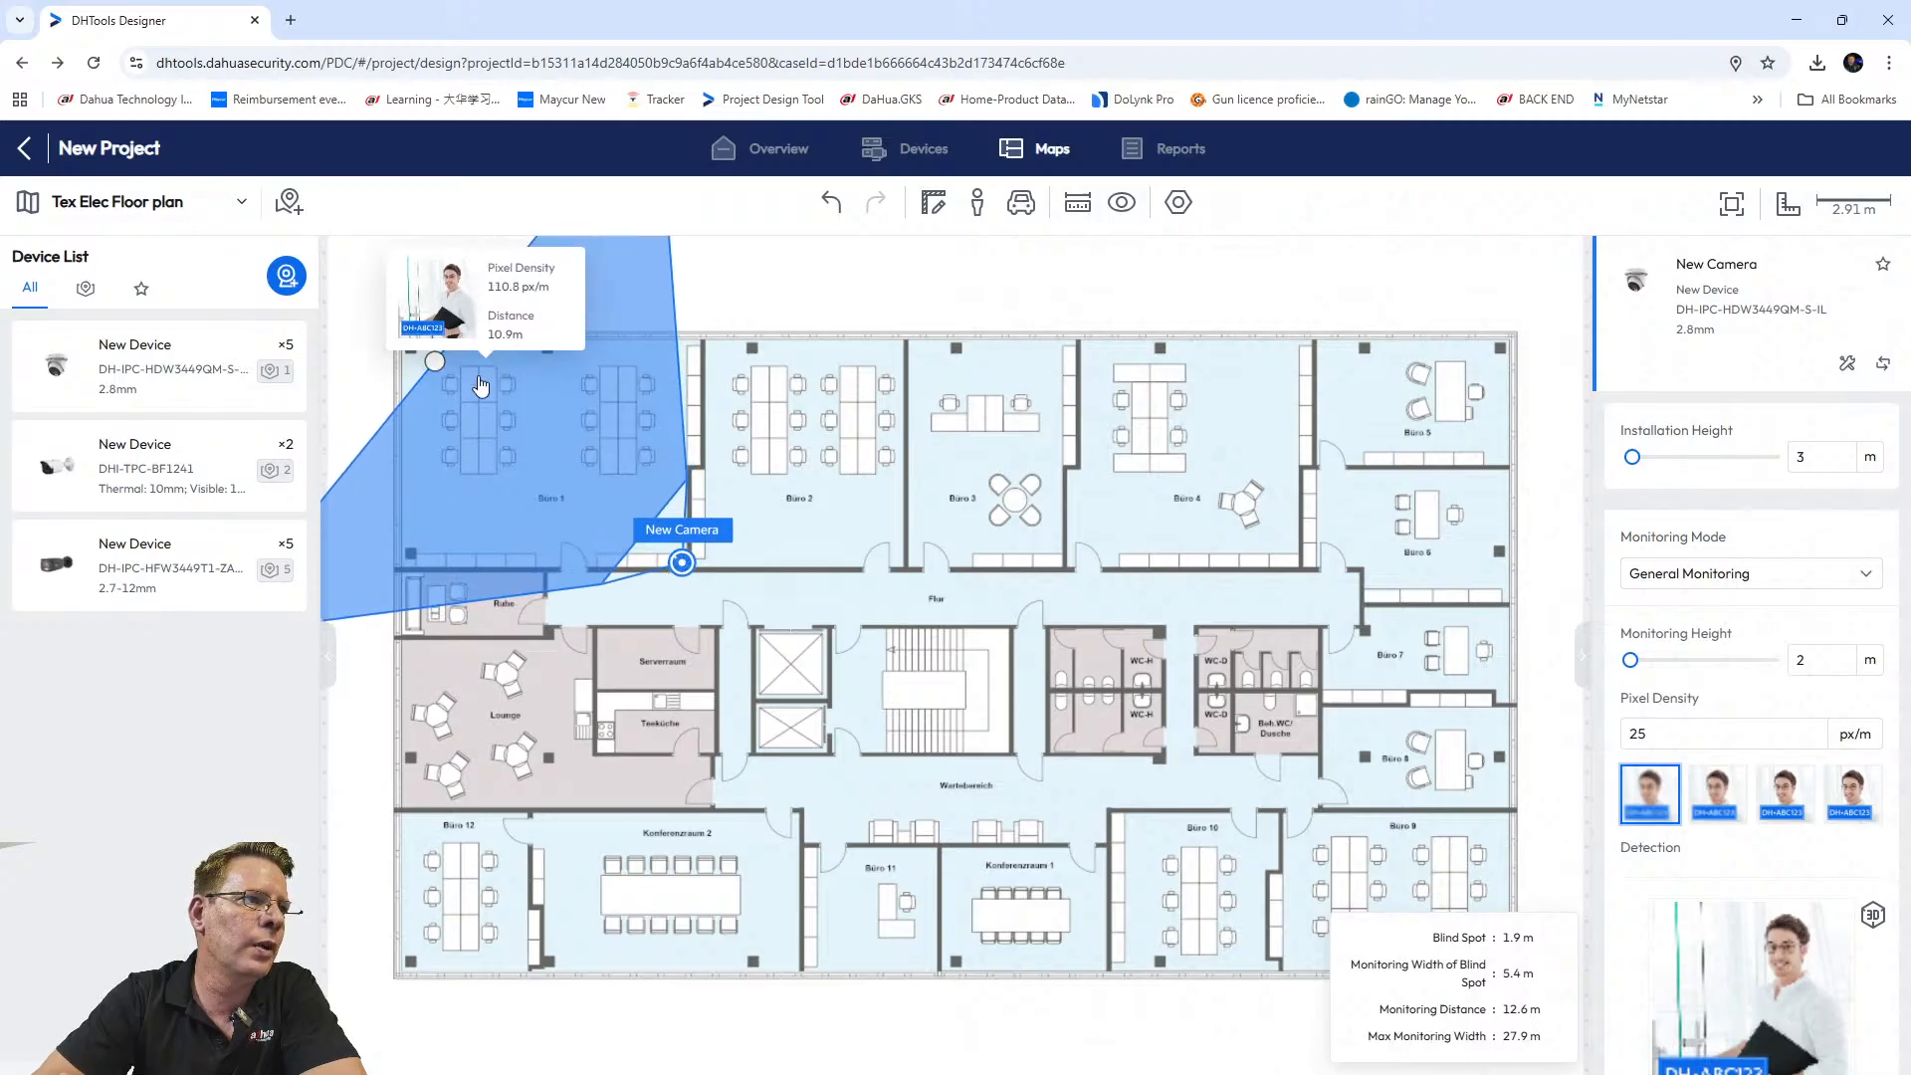
{"action": "left_click_drag", "start_coordinate": [433, 359], "coordinate": [406, 336]}
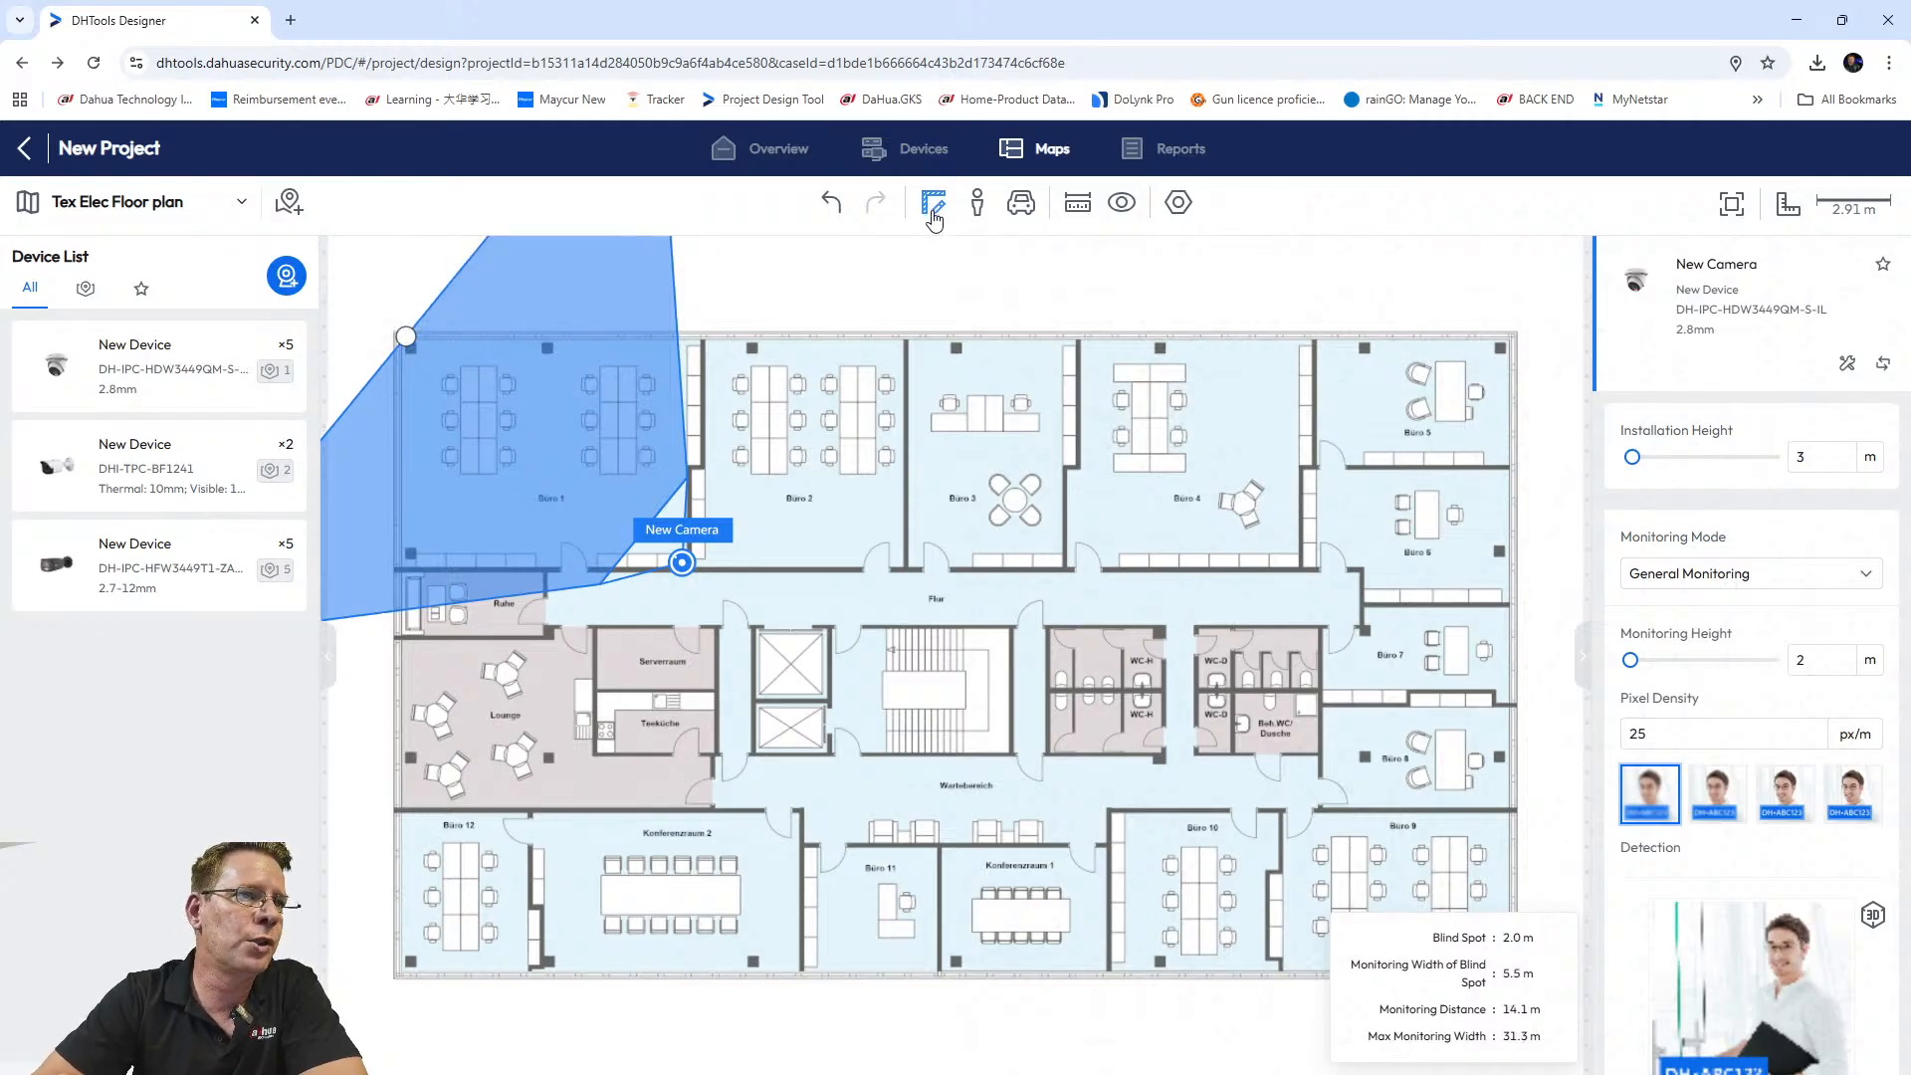
Draw 3.5 m high walls down Büro 1's west side and along its top edge.
{"action": "left_click", "coordinate": [933, 217]}
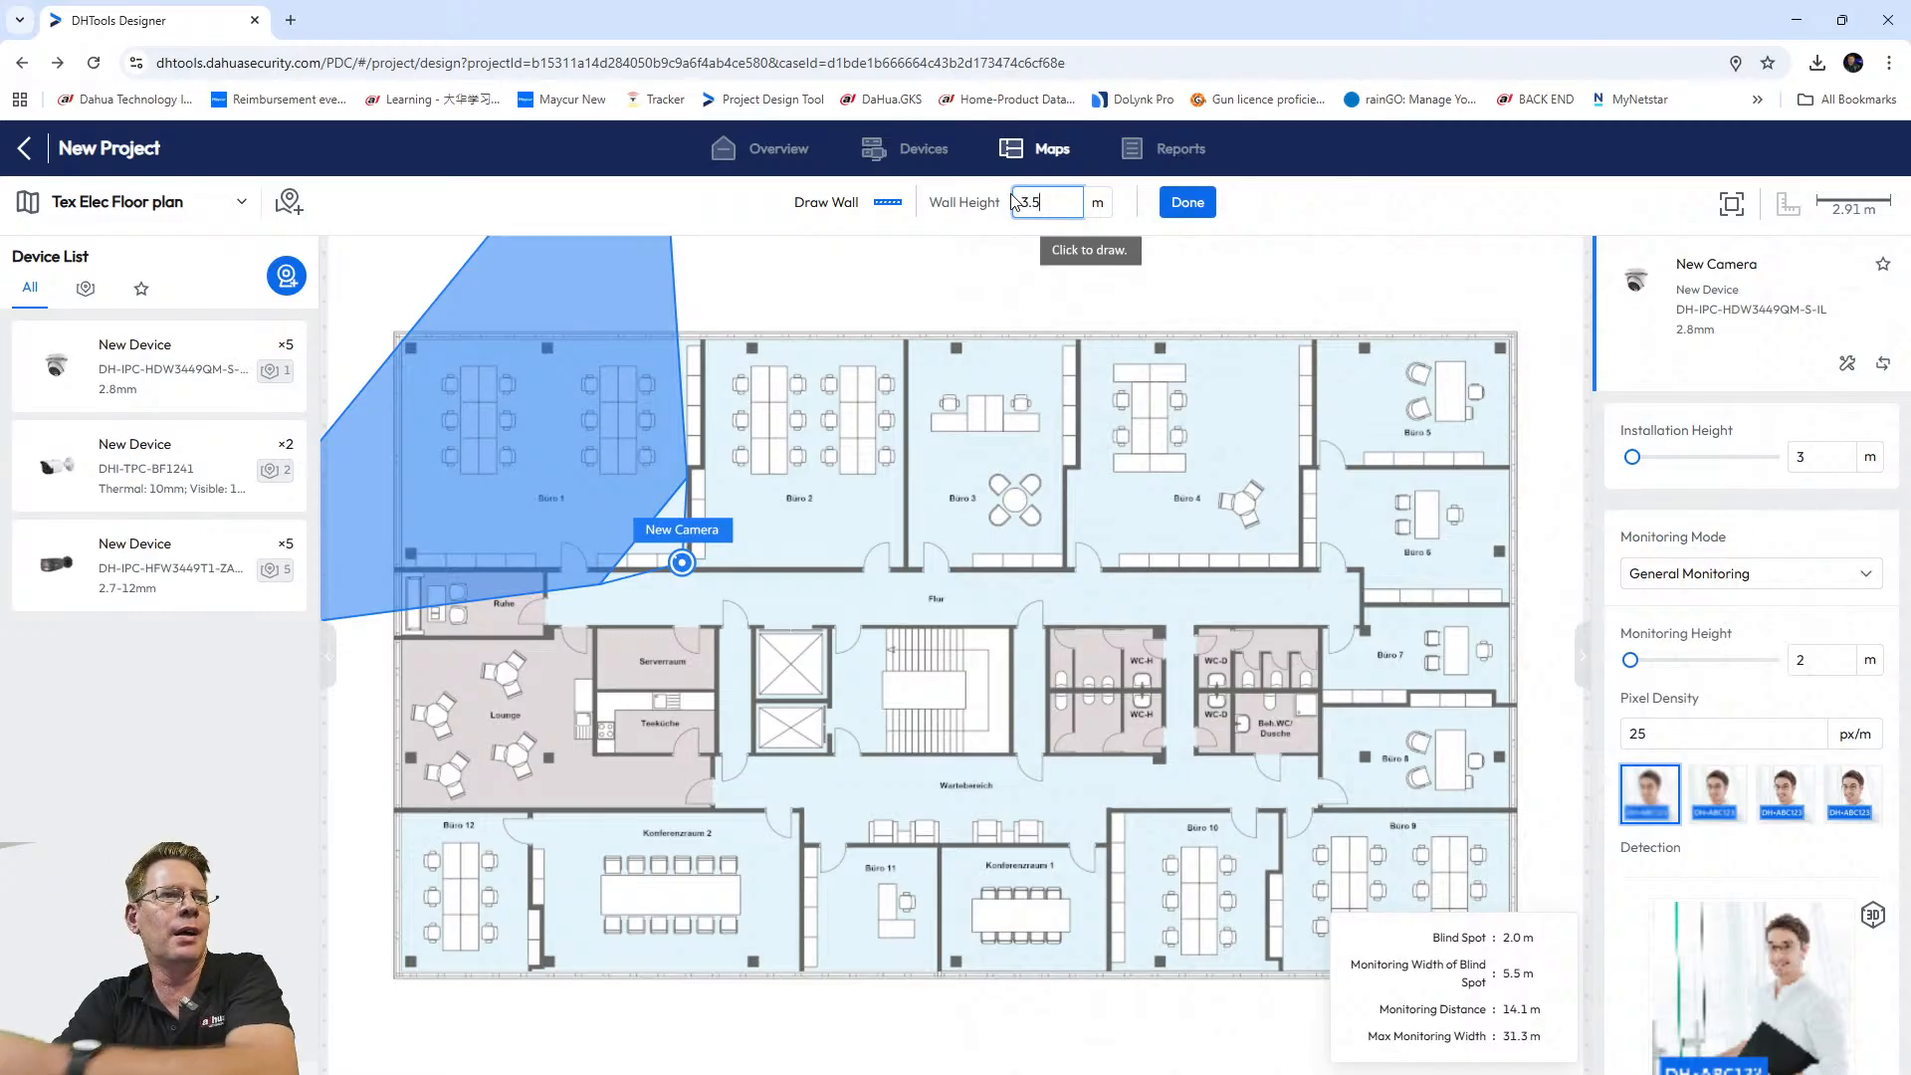
{"action": "left_click", "coordinate": [1214, 202]}
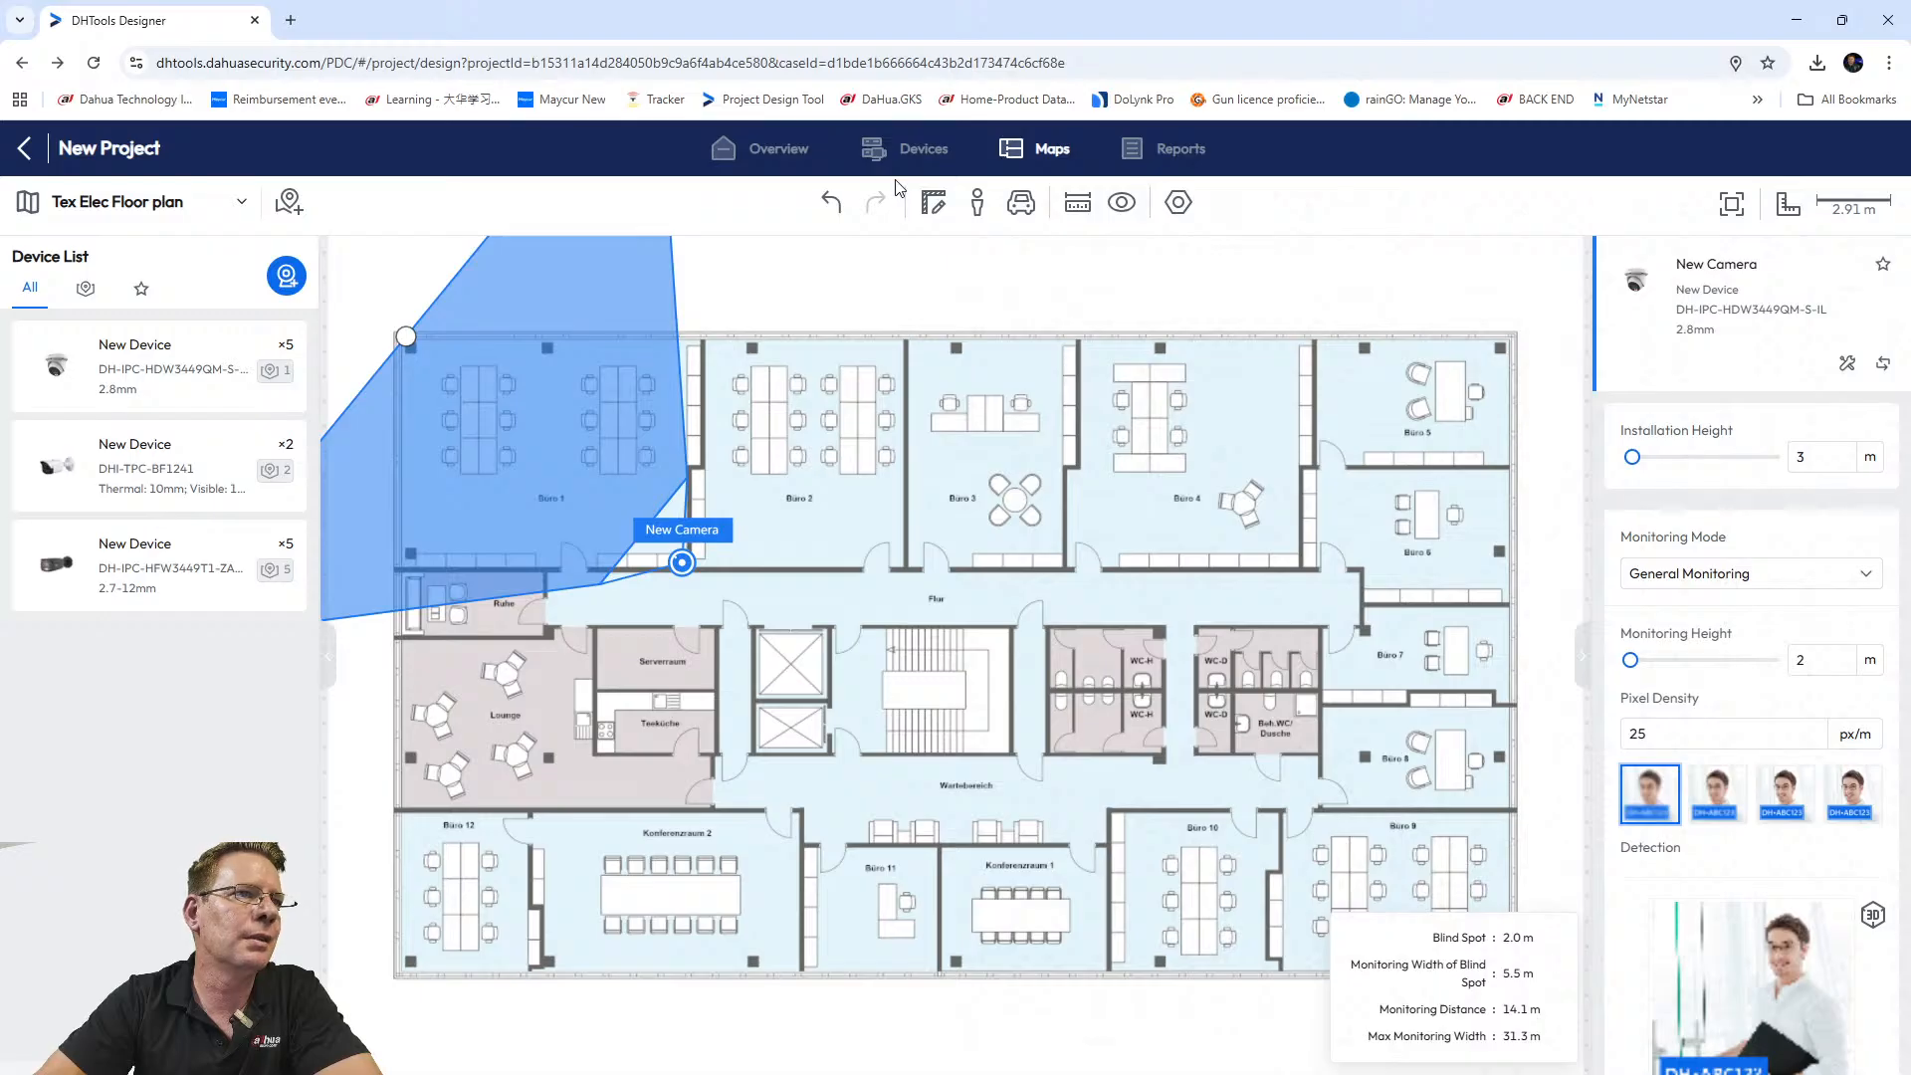
{"action": "left_click", "coordinate": [933, 206]}
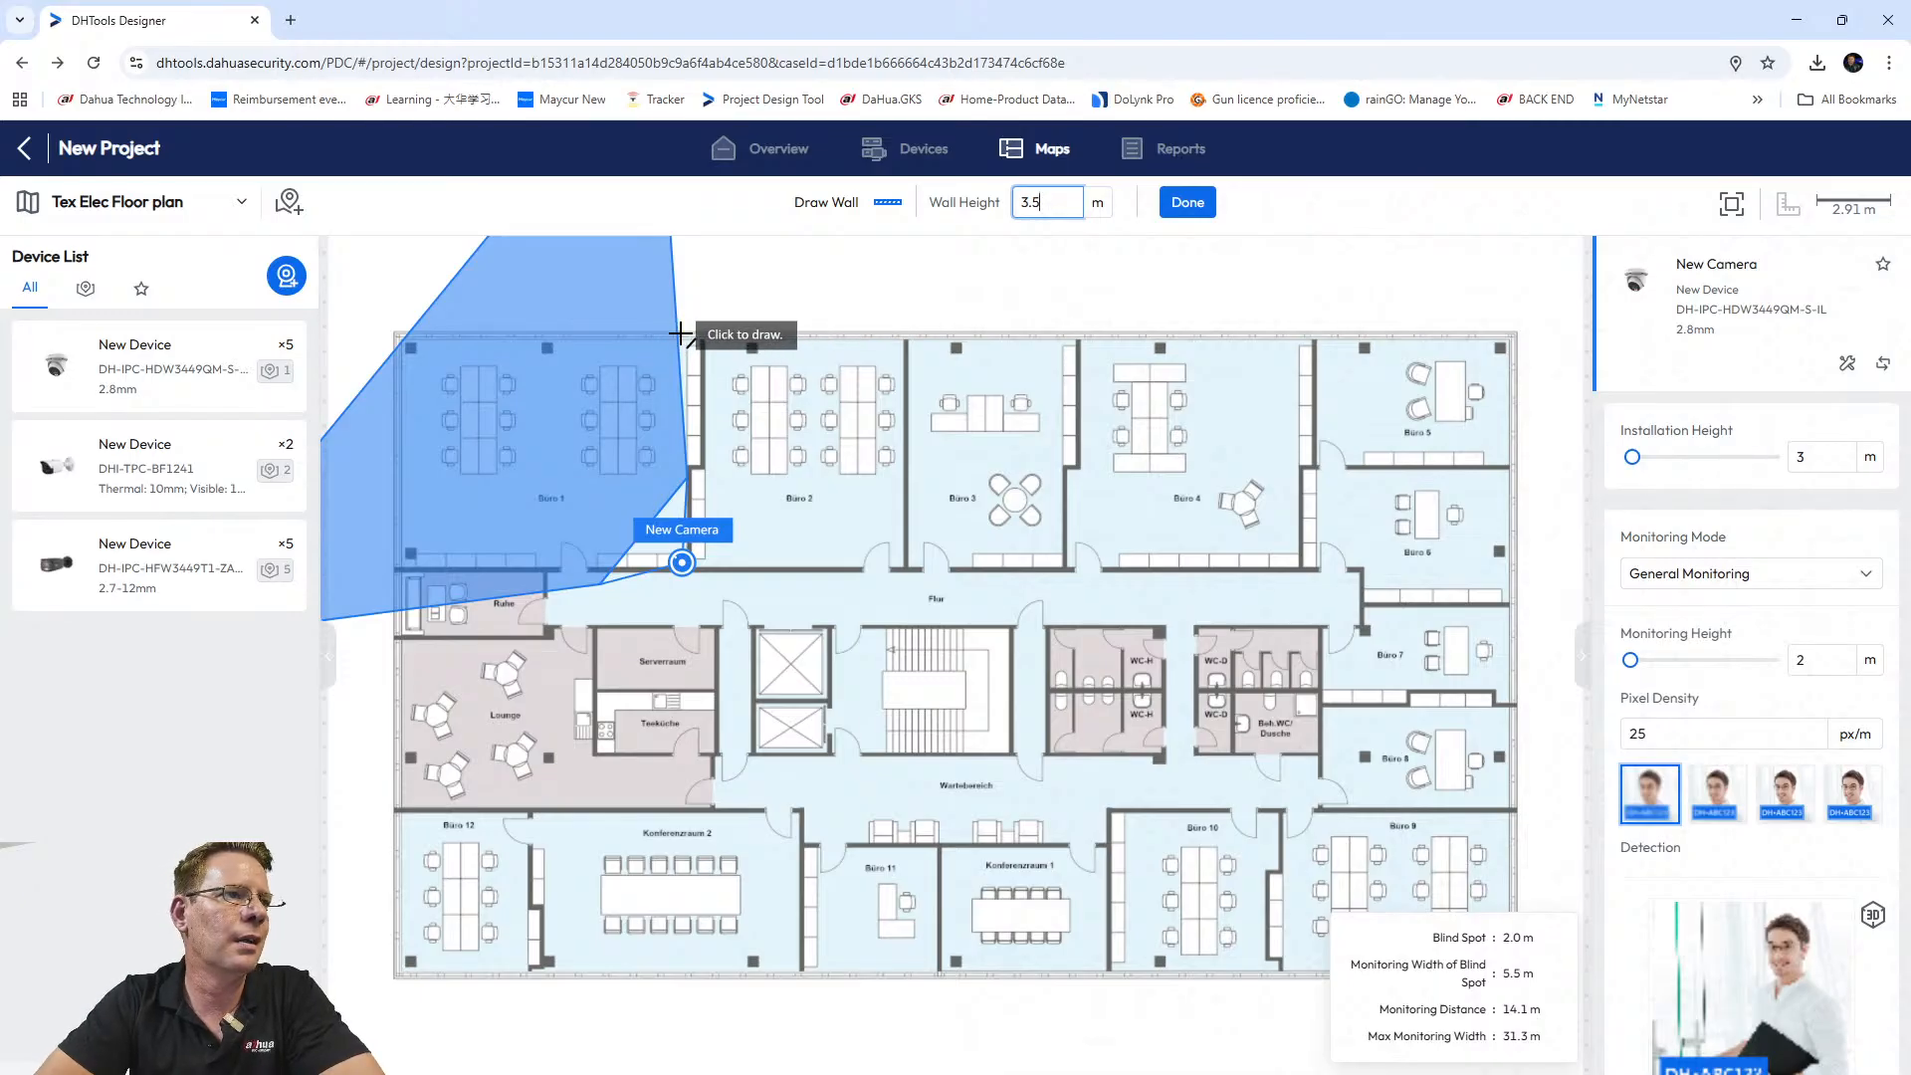
{"action": "left_click", "coordinate": [396, 337]}
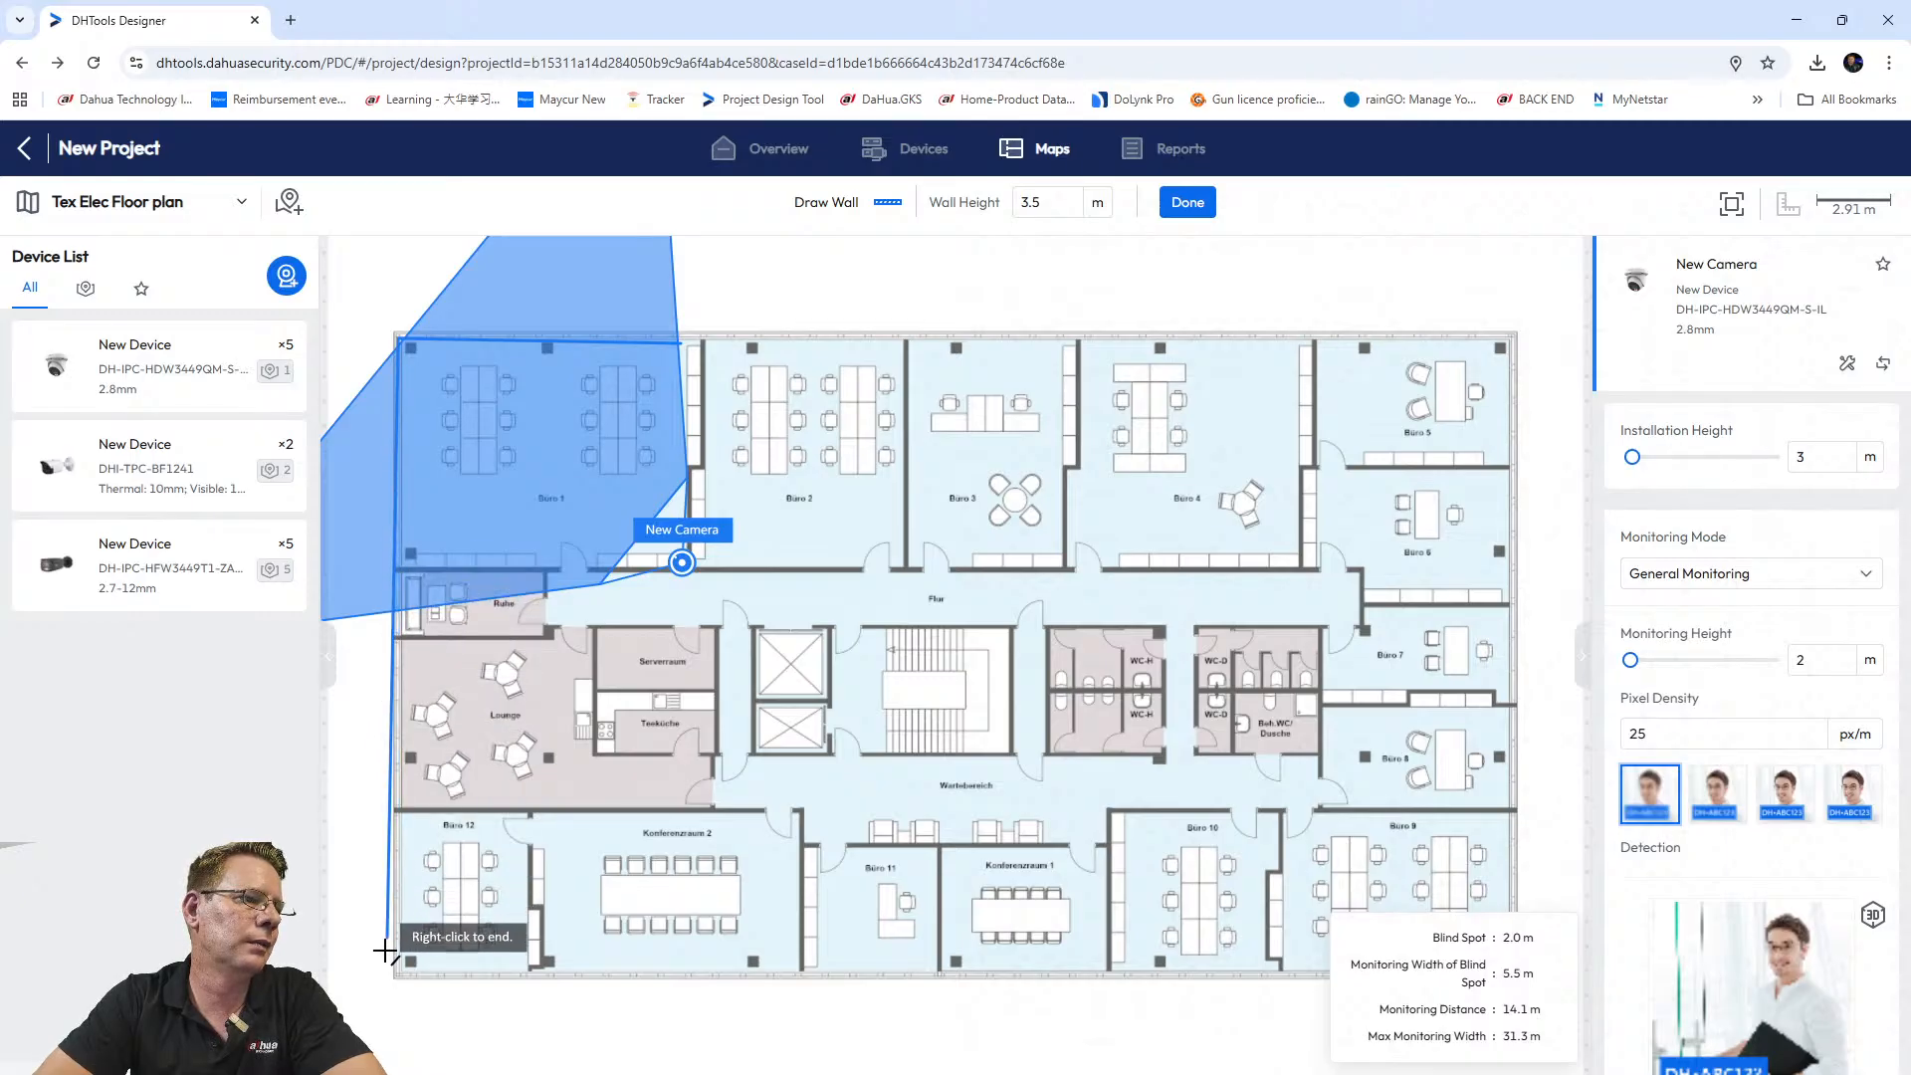
{"action": "left_click", "coordinate": [393, 982]}
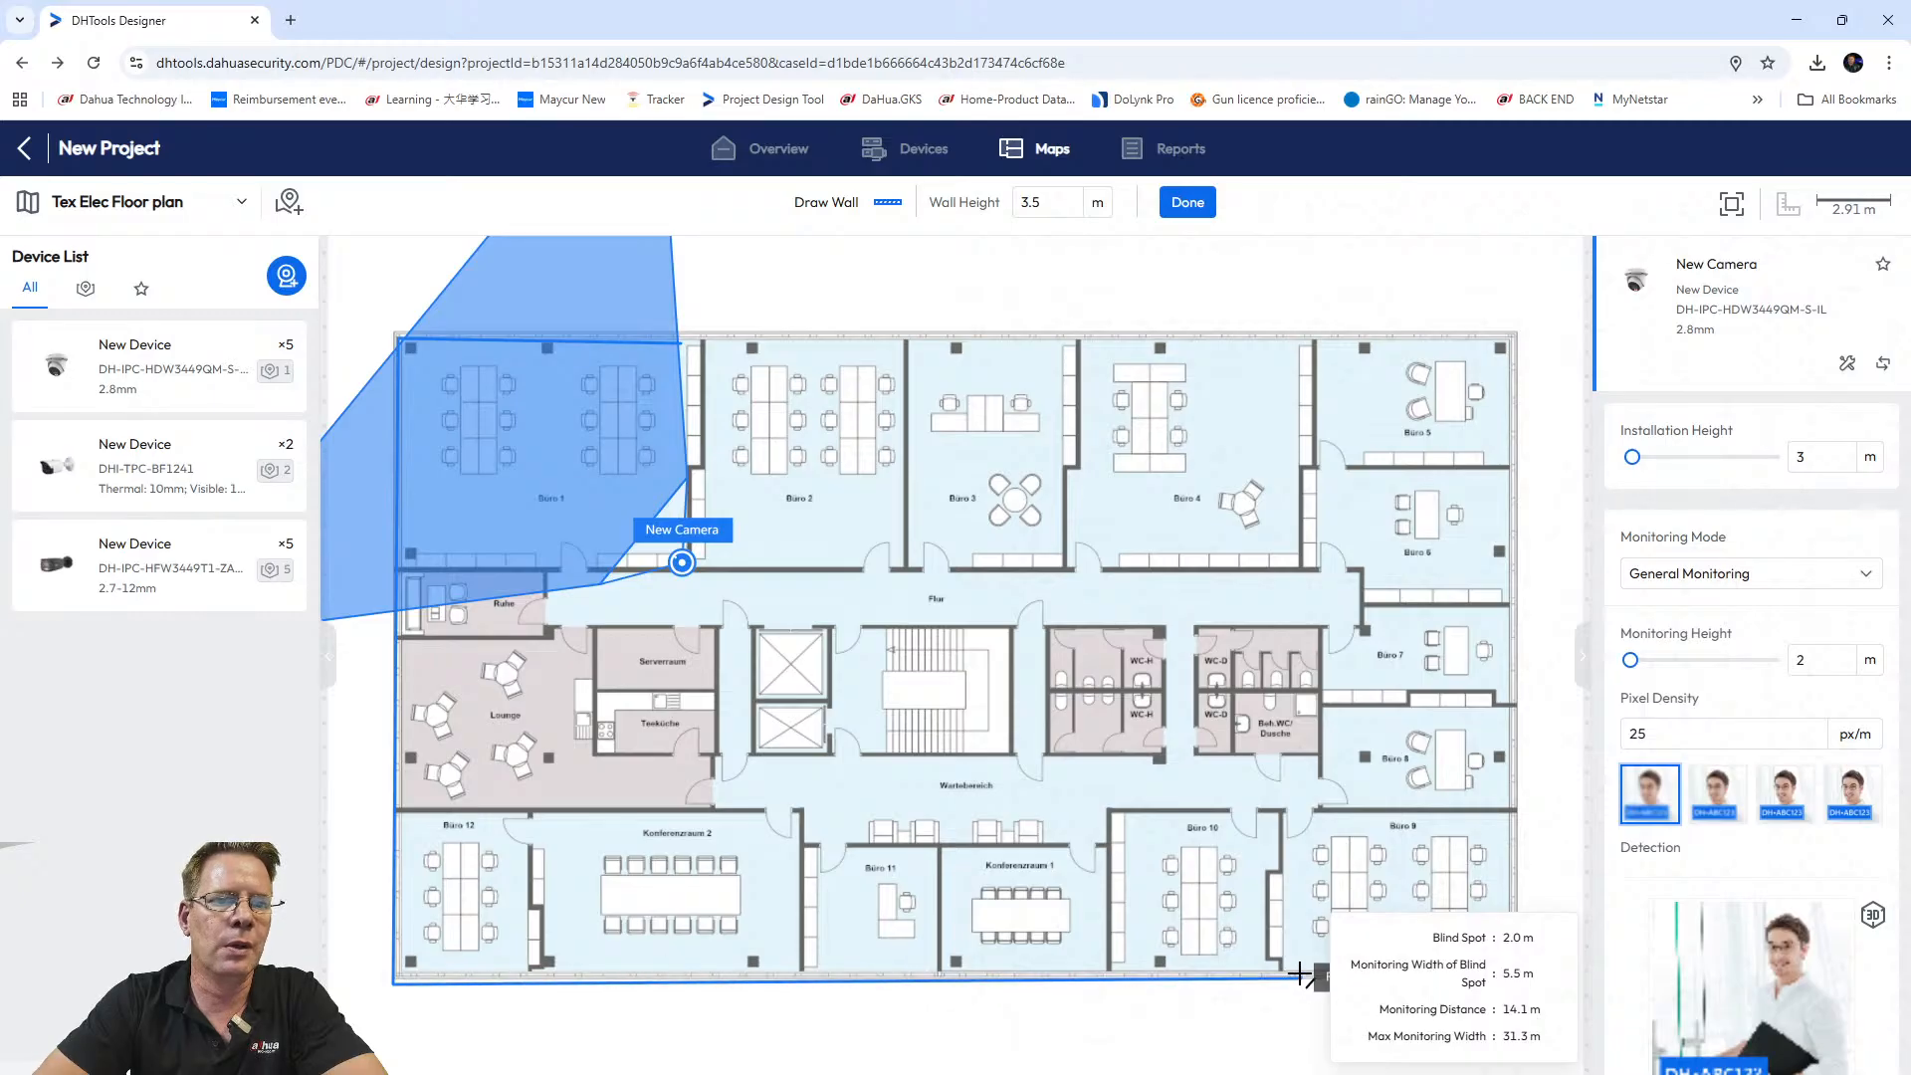
{"action": "right_click", "coordinate": [1230, 889]}
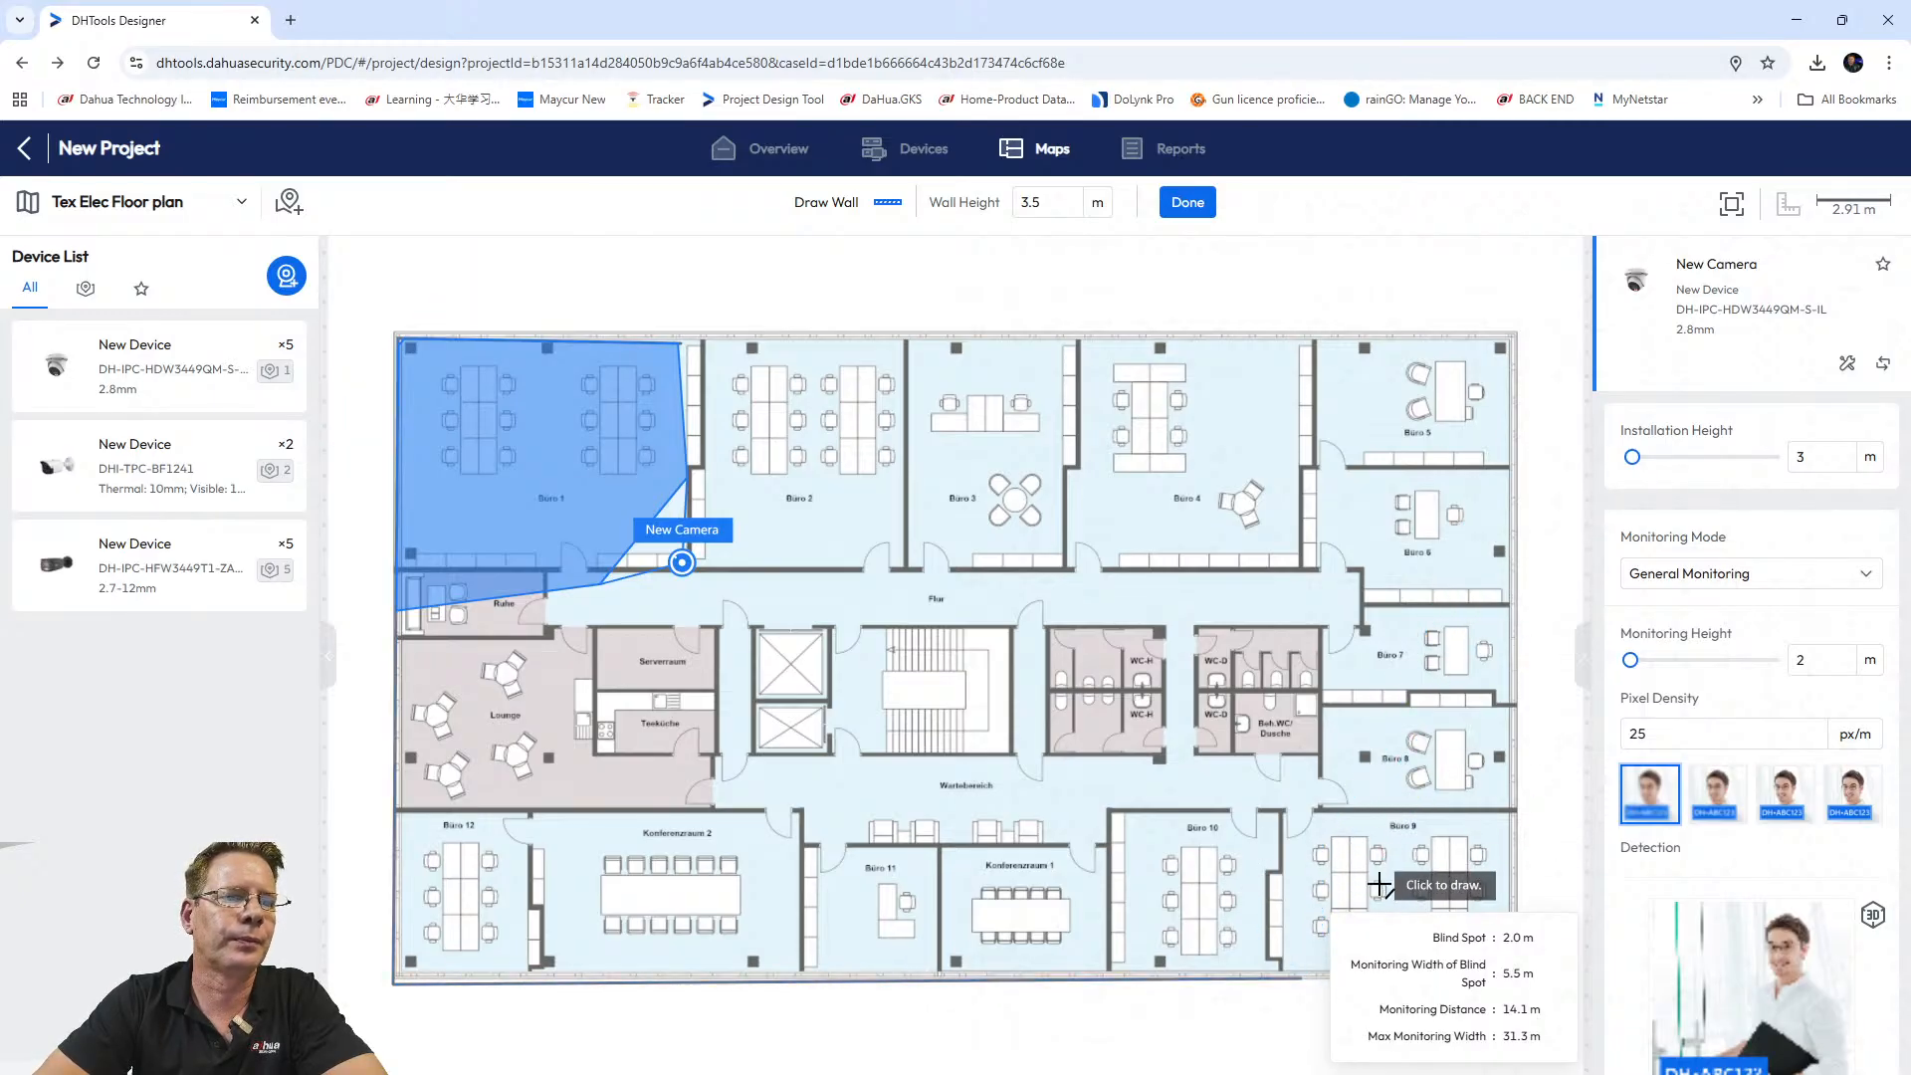
{"action": "left_click", "coordinate": [681, 332]}
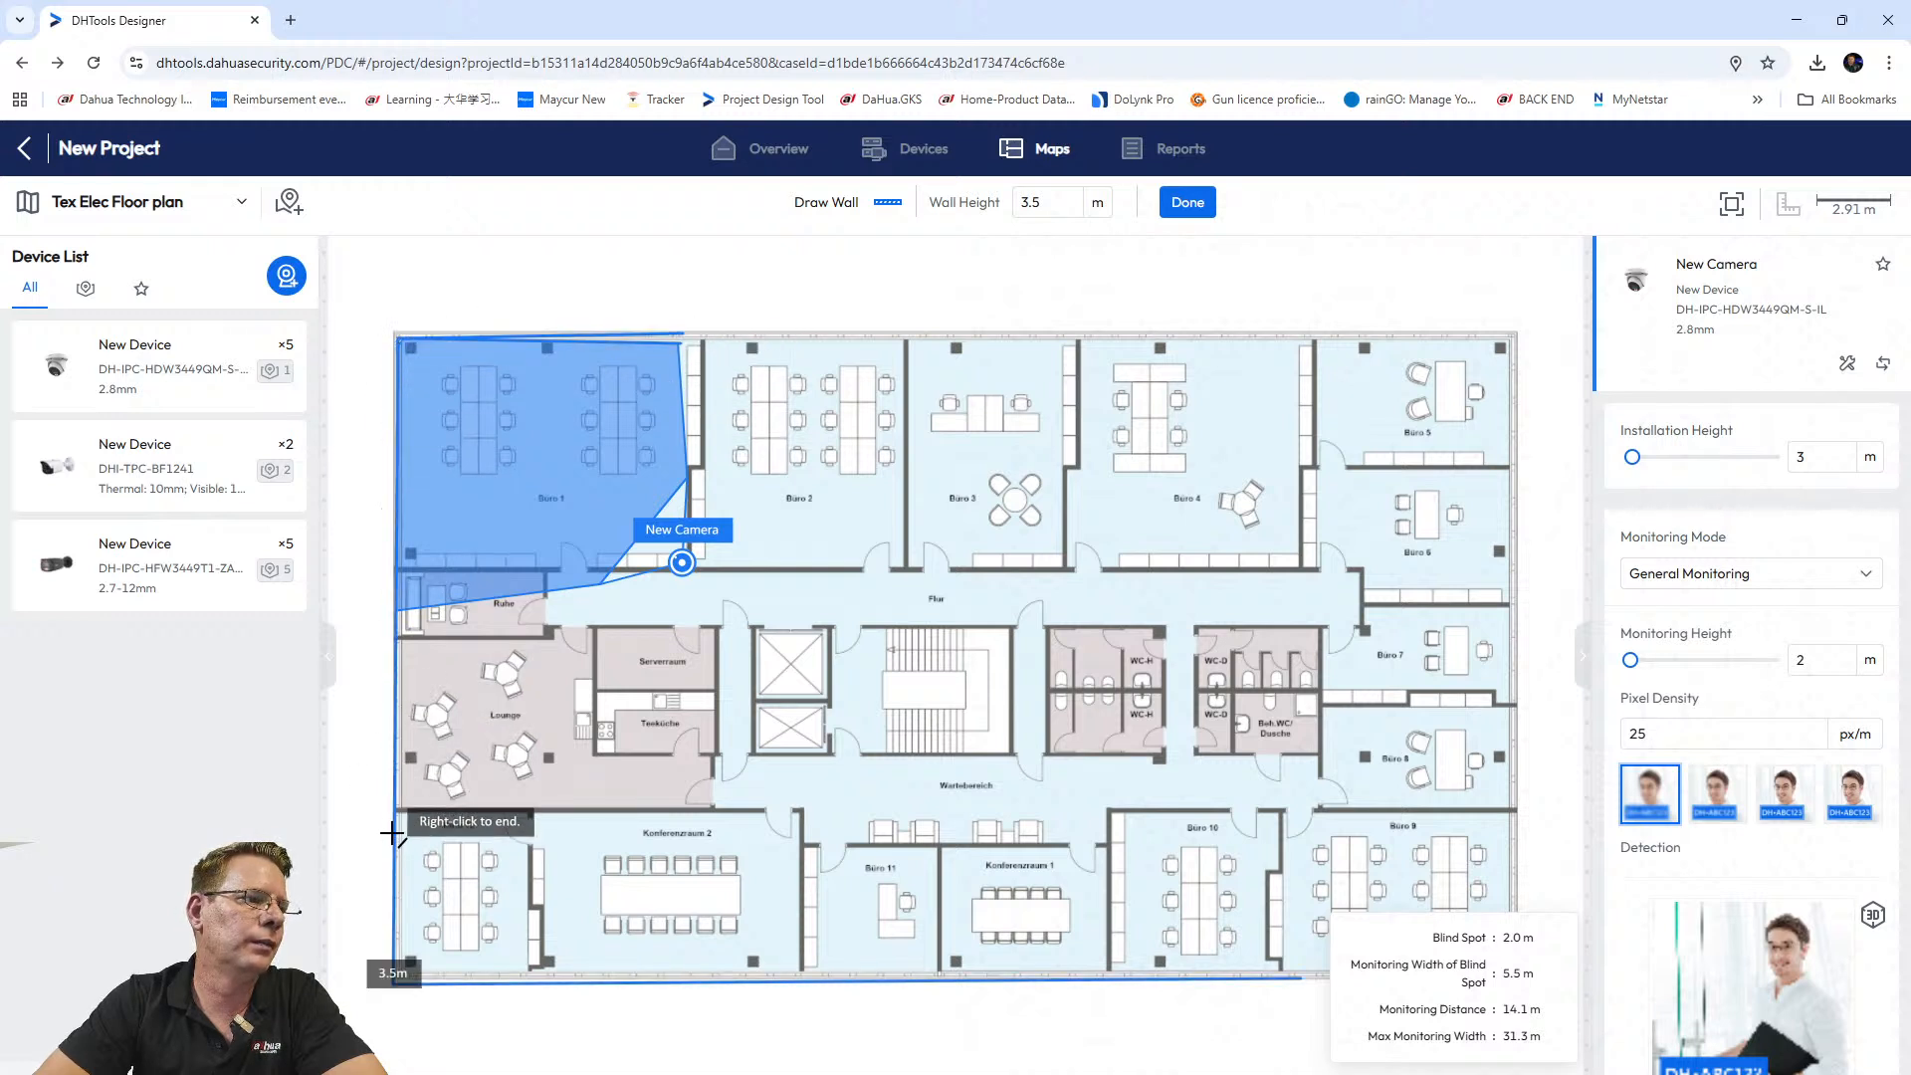
{"action": "right_click", "coordinate": [394, 983]}
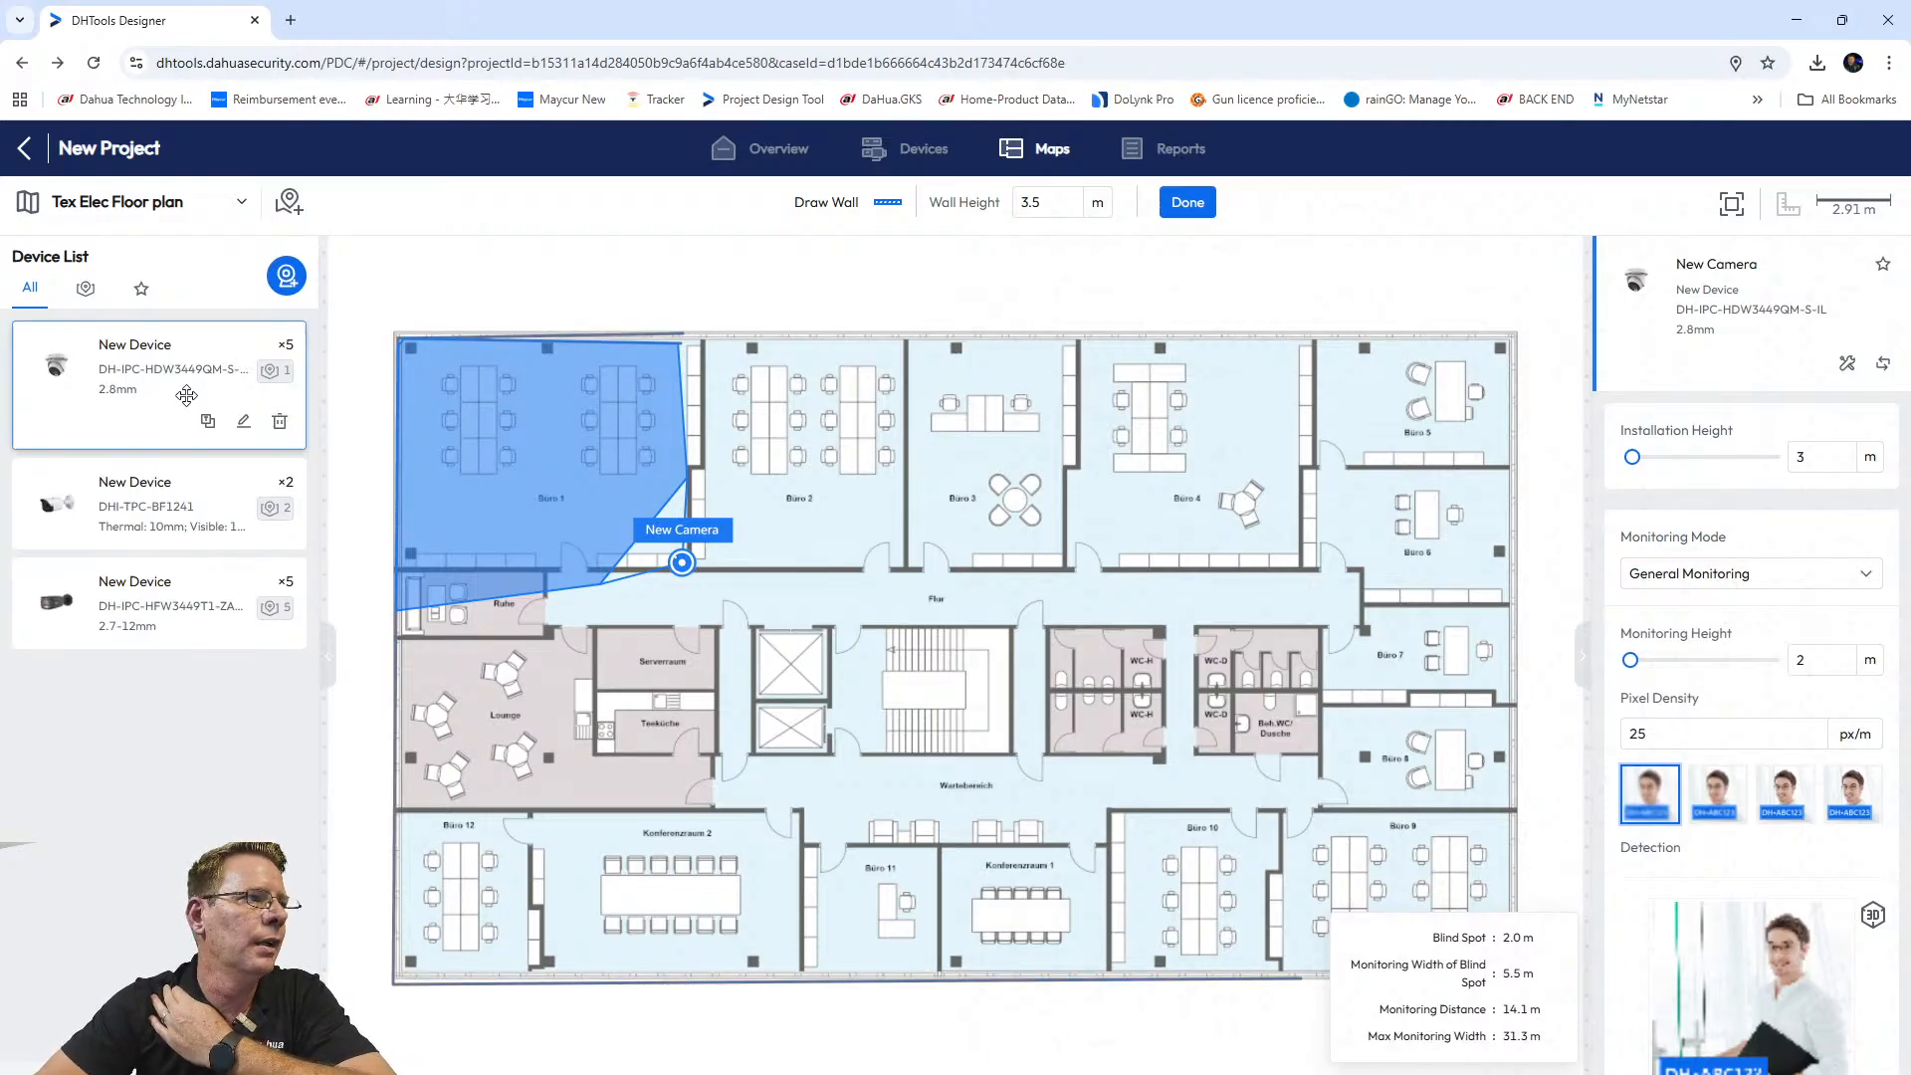
Add a second HDW3449QM camera near Büro 7 with coverage aimed left, reaching 18.0 m.
{"action": "left_click", "coordinate": [93, 362]}
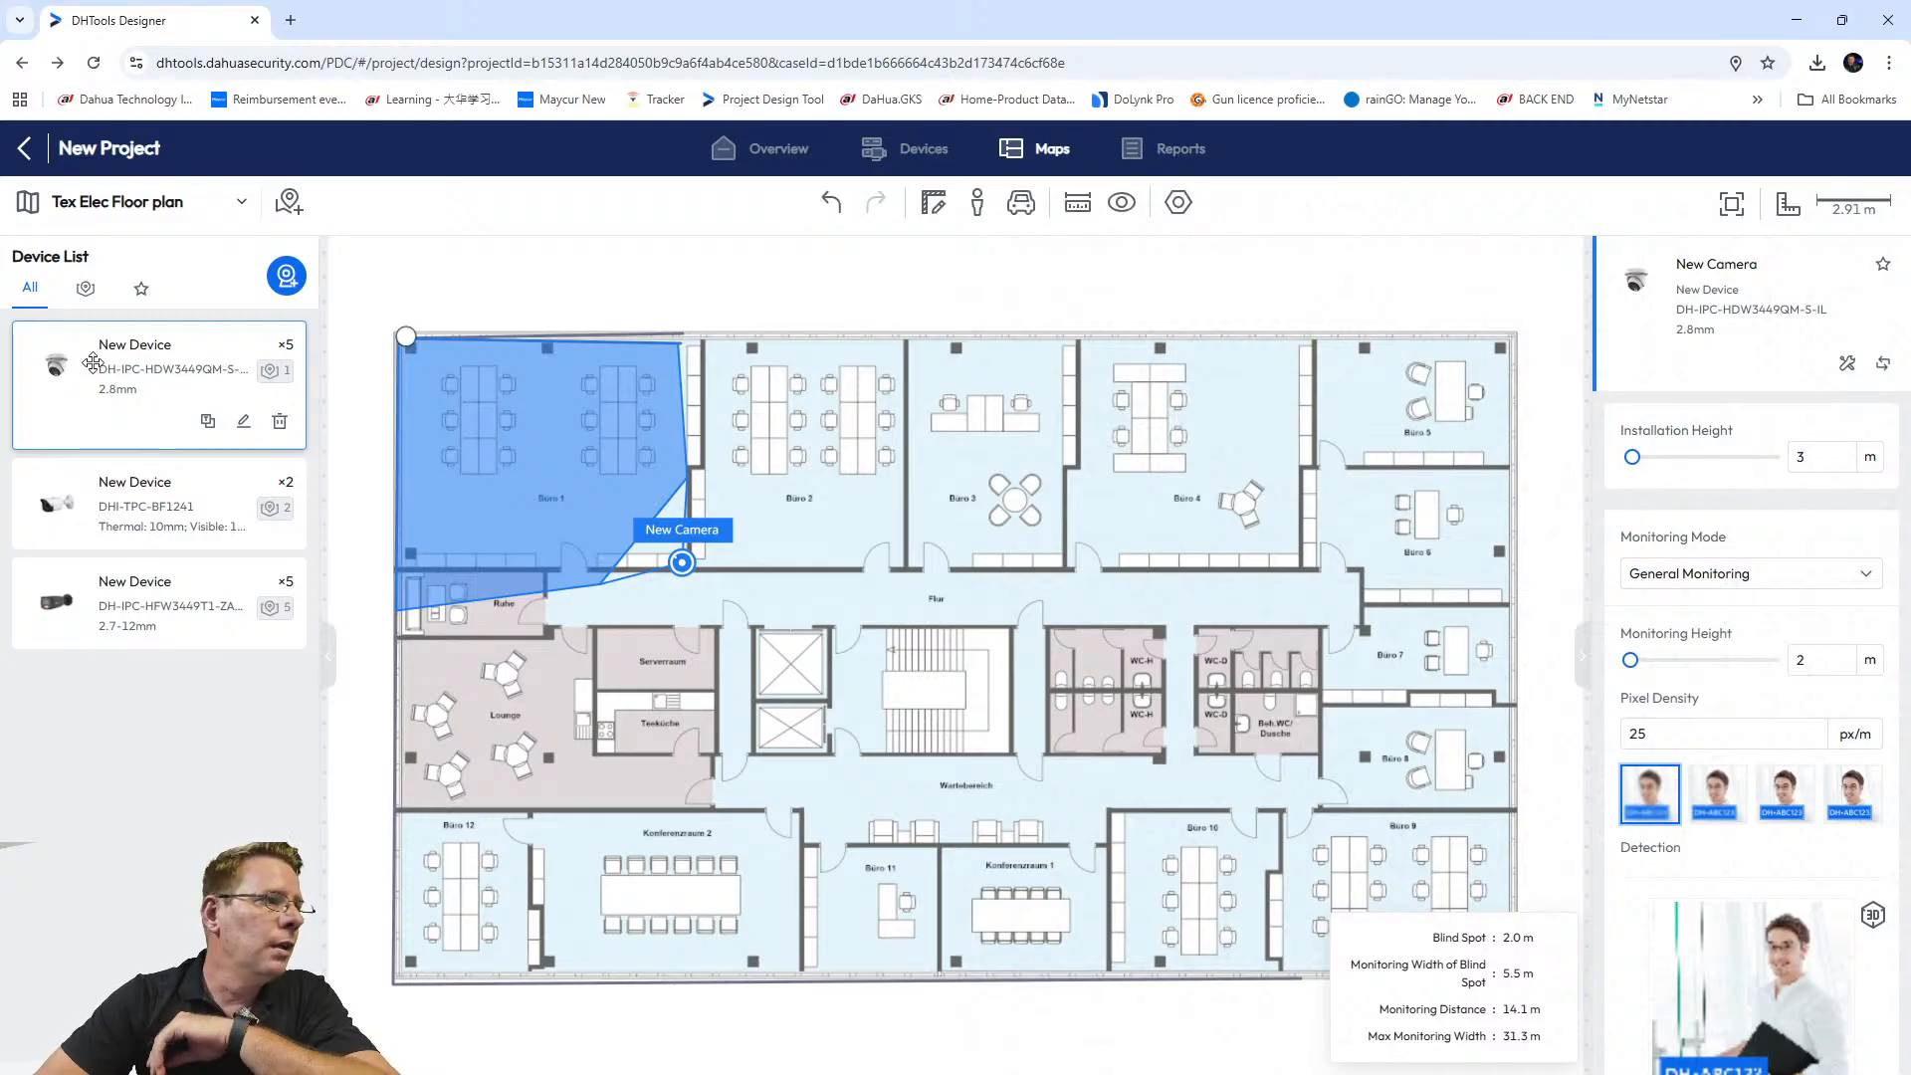
{"action": "left_click_drag", "start_coordinate": [66, 360], "coordinate": [1364, 629]}
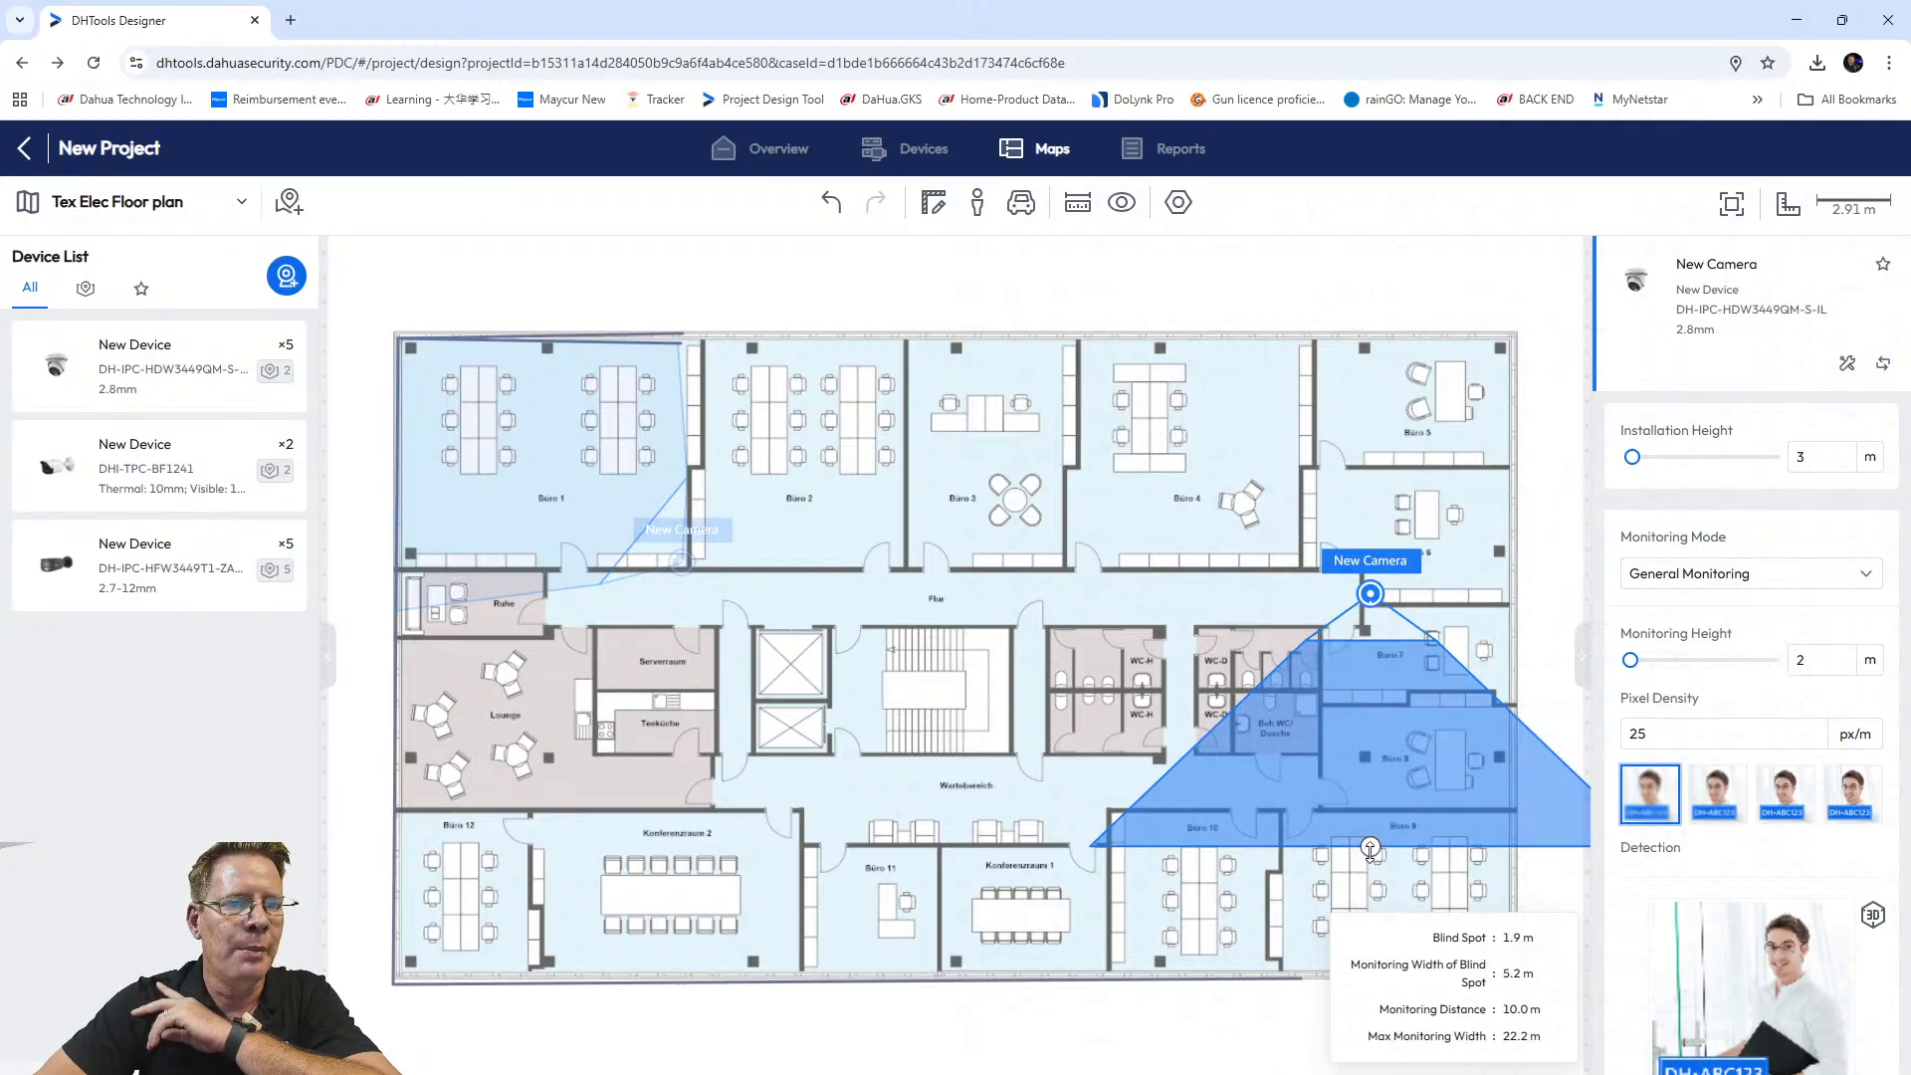
{"action": "left_click_drag", "start_coordinate": [1370, 847], "coordinate": [917, 597]}
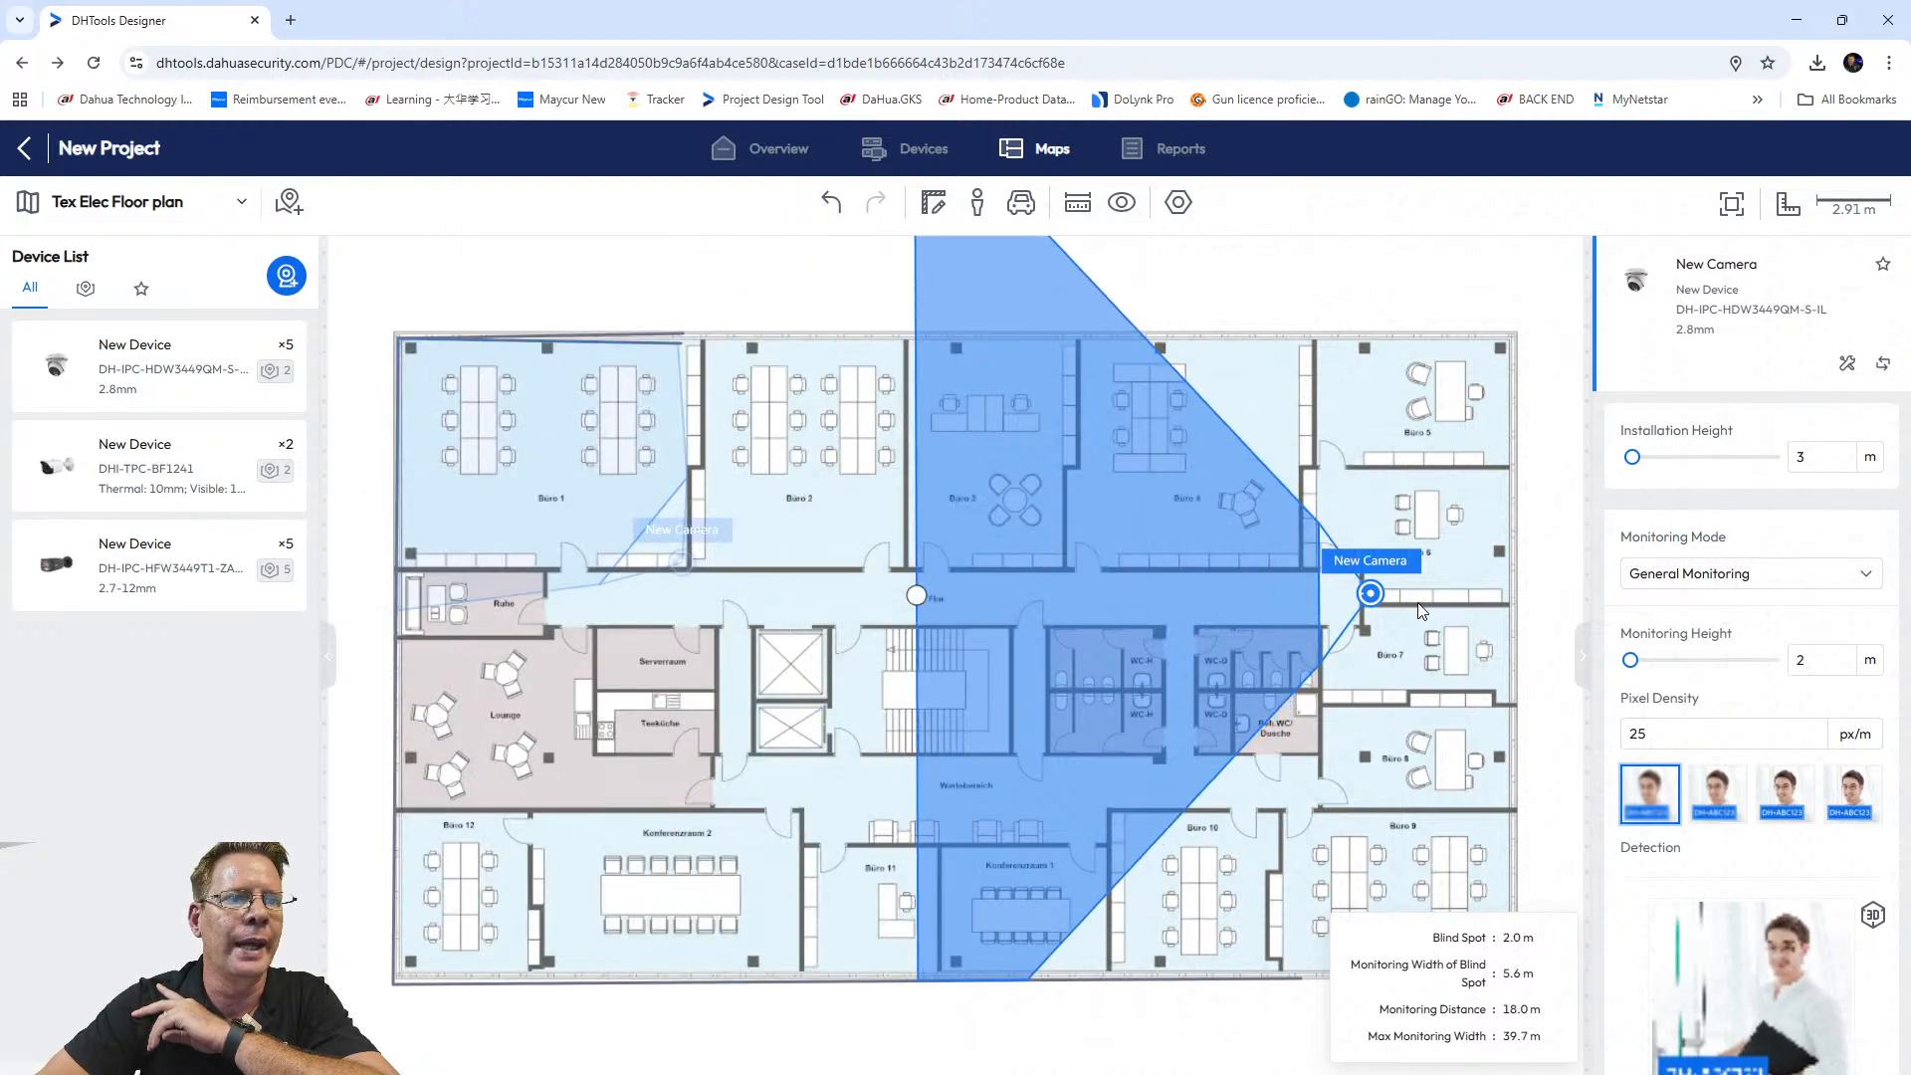
{"action": "mouse_move", "coordinate": [296, 425]}
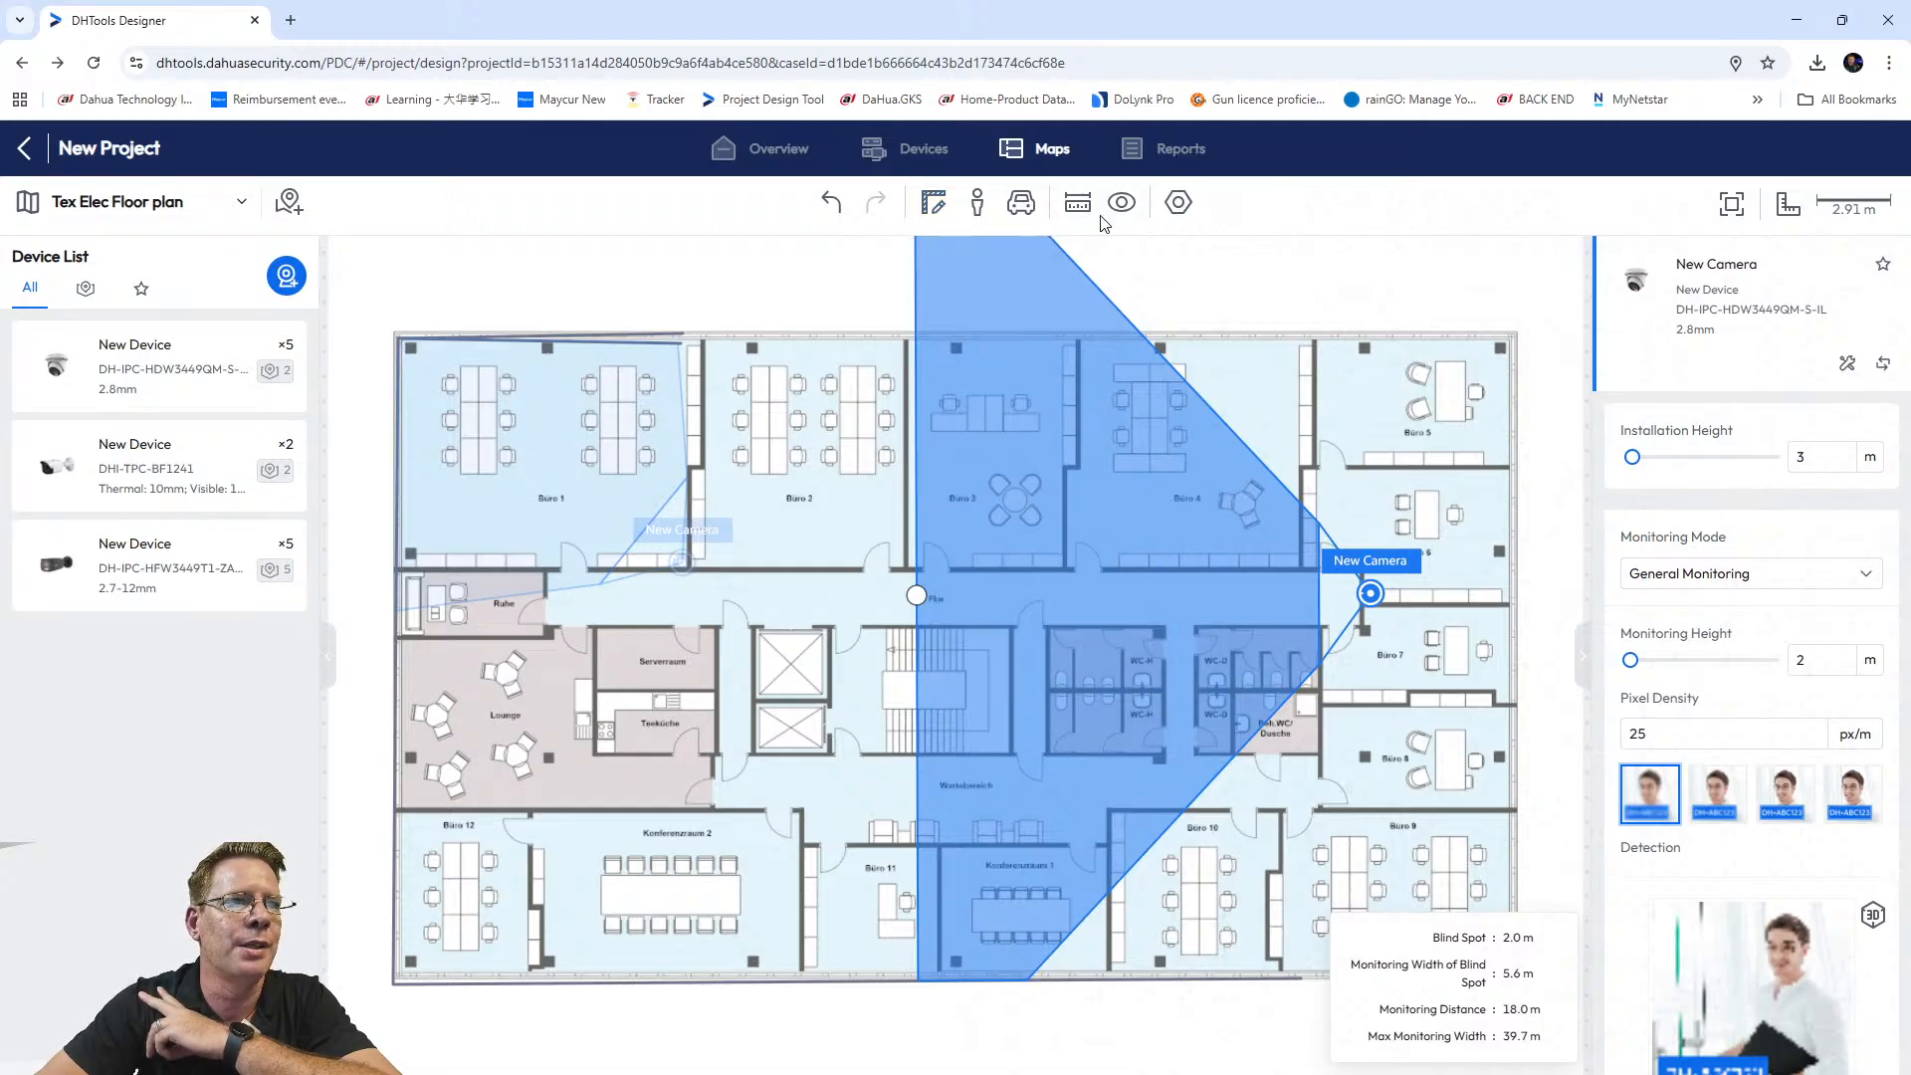
{"action": "left_click", "coordinate": [935, 203]}
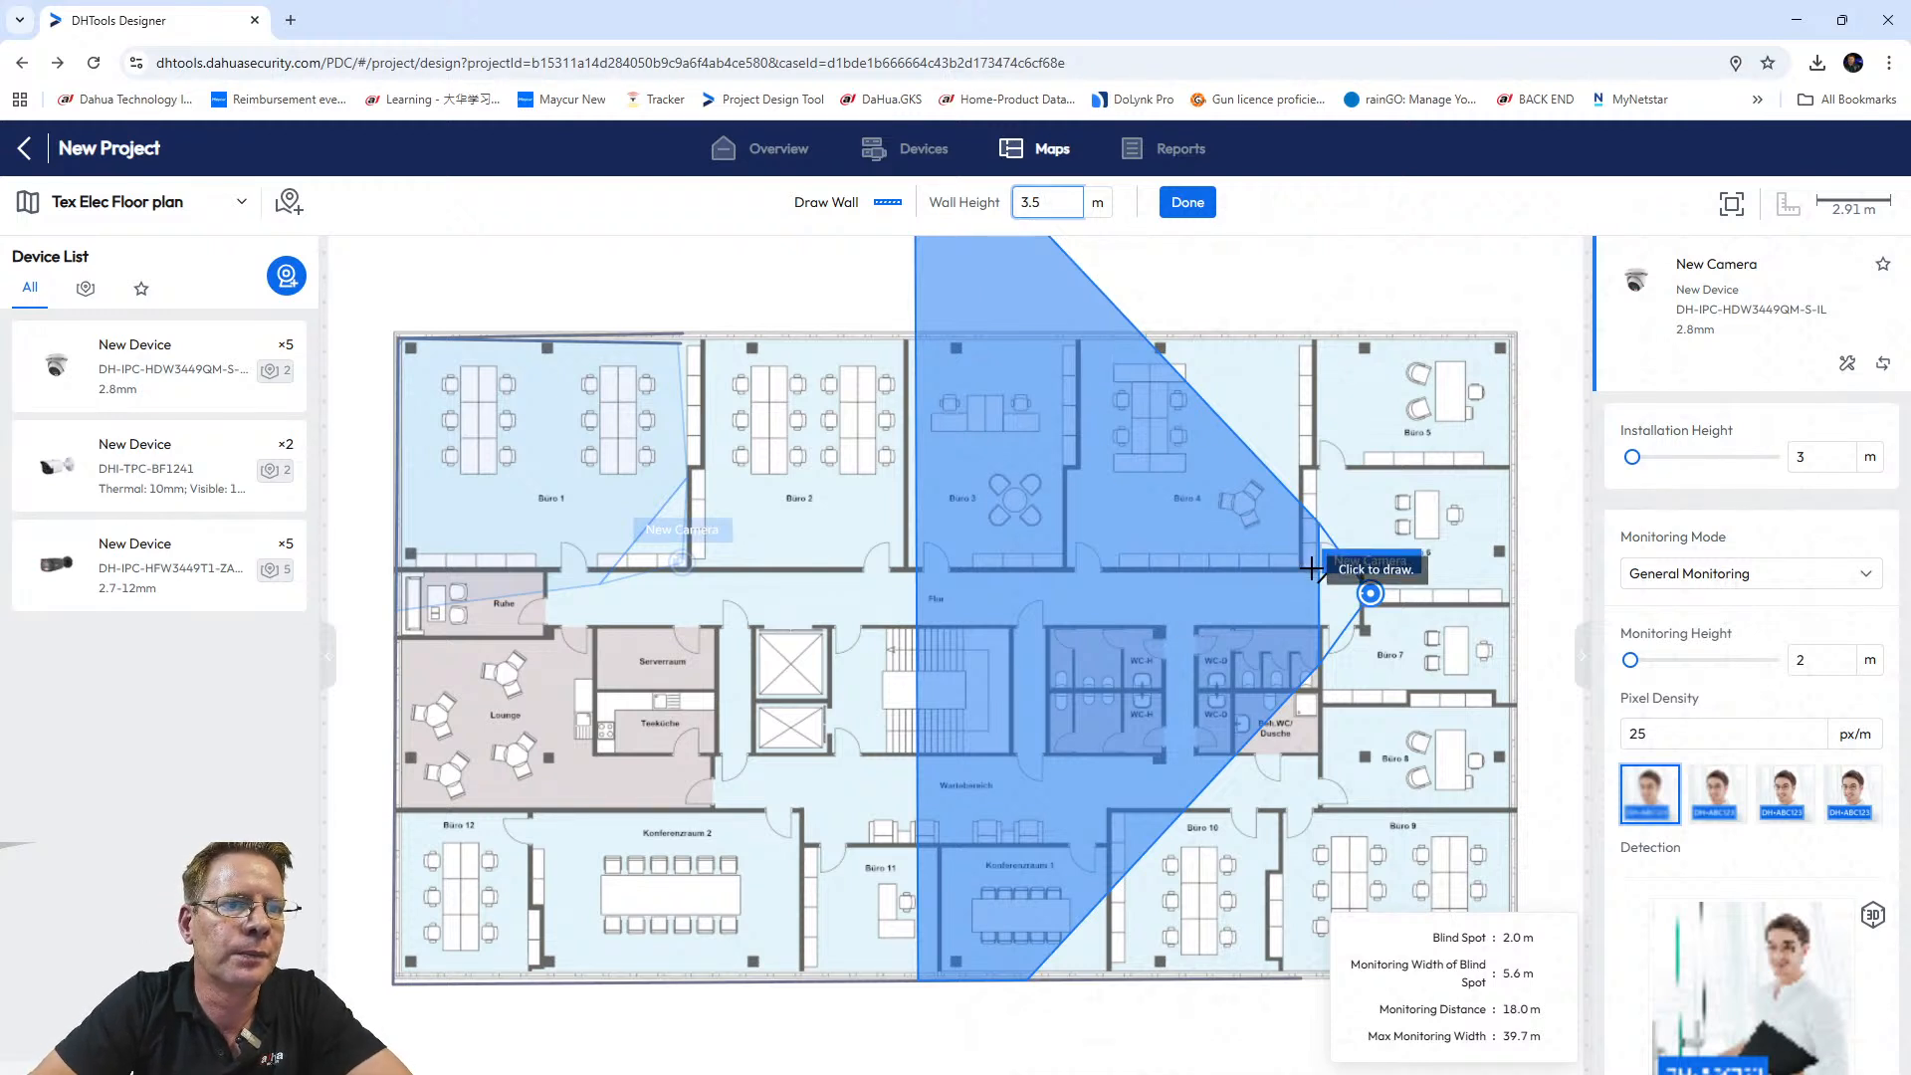
Draw the corridor's top wall and a vertical wall down to it beside the camera.
{"action": "left_click", "coordinate": [1312, 569]}
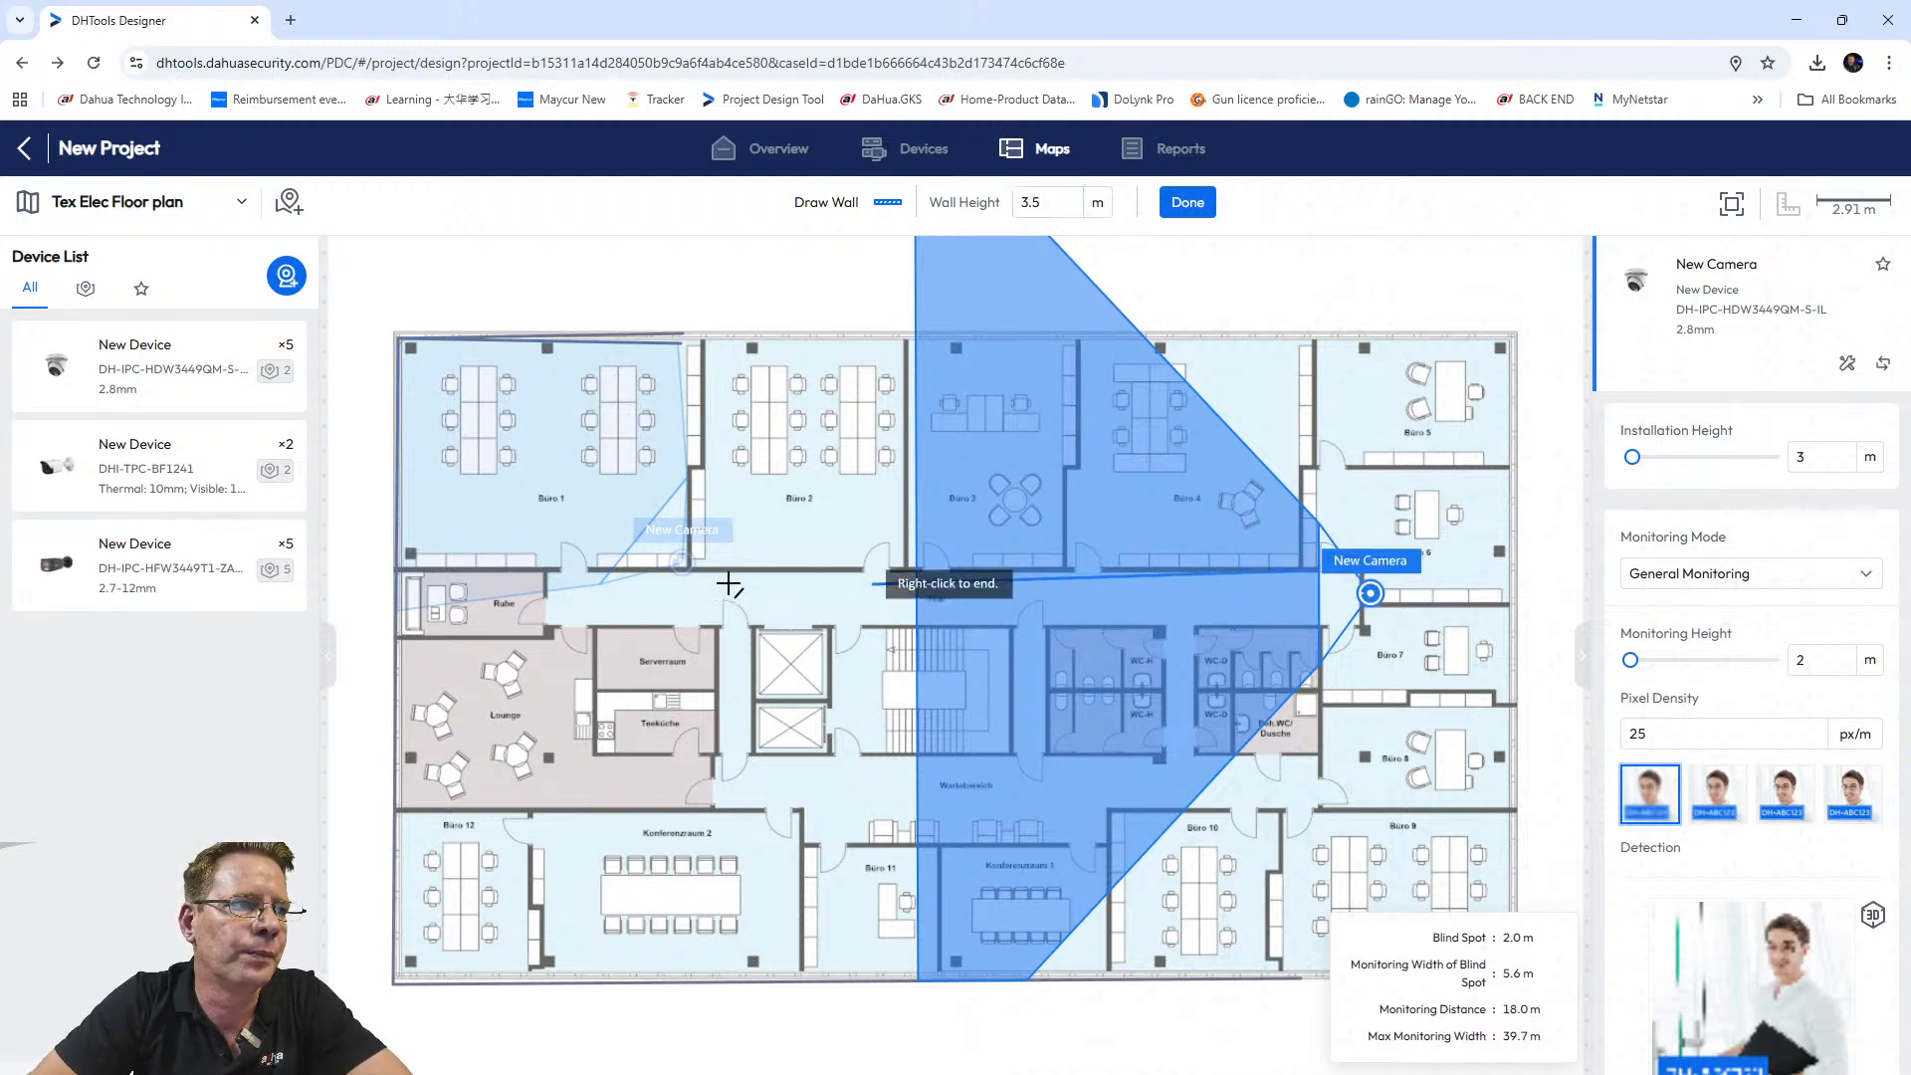
{"action": "left_click", "coordinate": [394, 568]}
{"action": "right_click", "coordinate": [394, 568]}
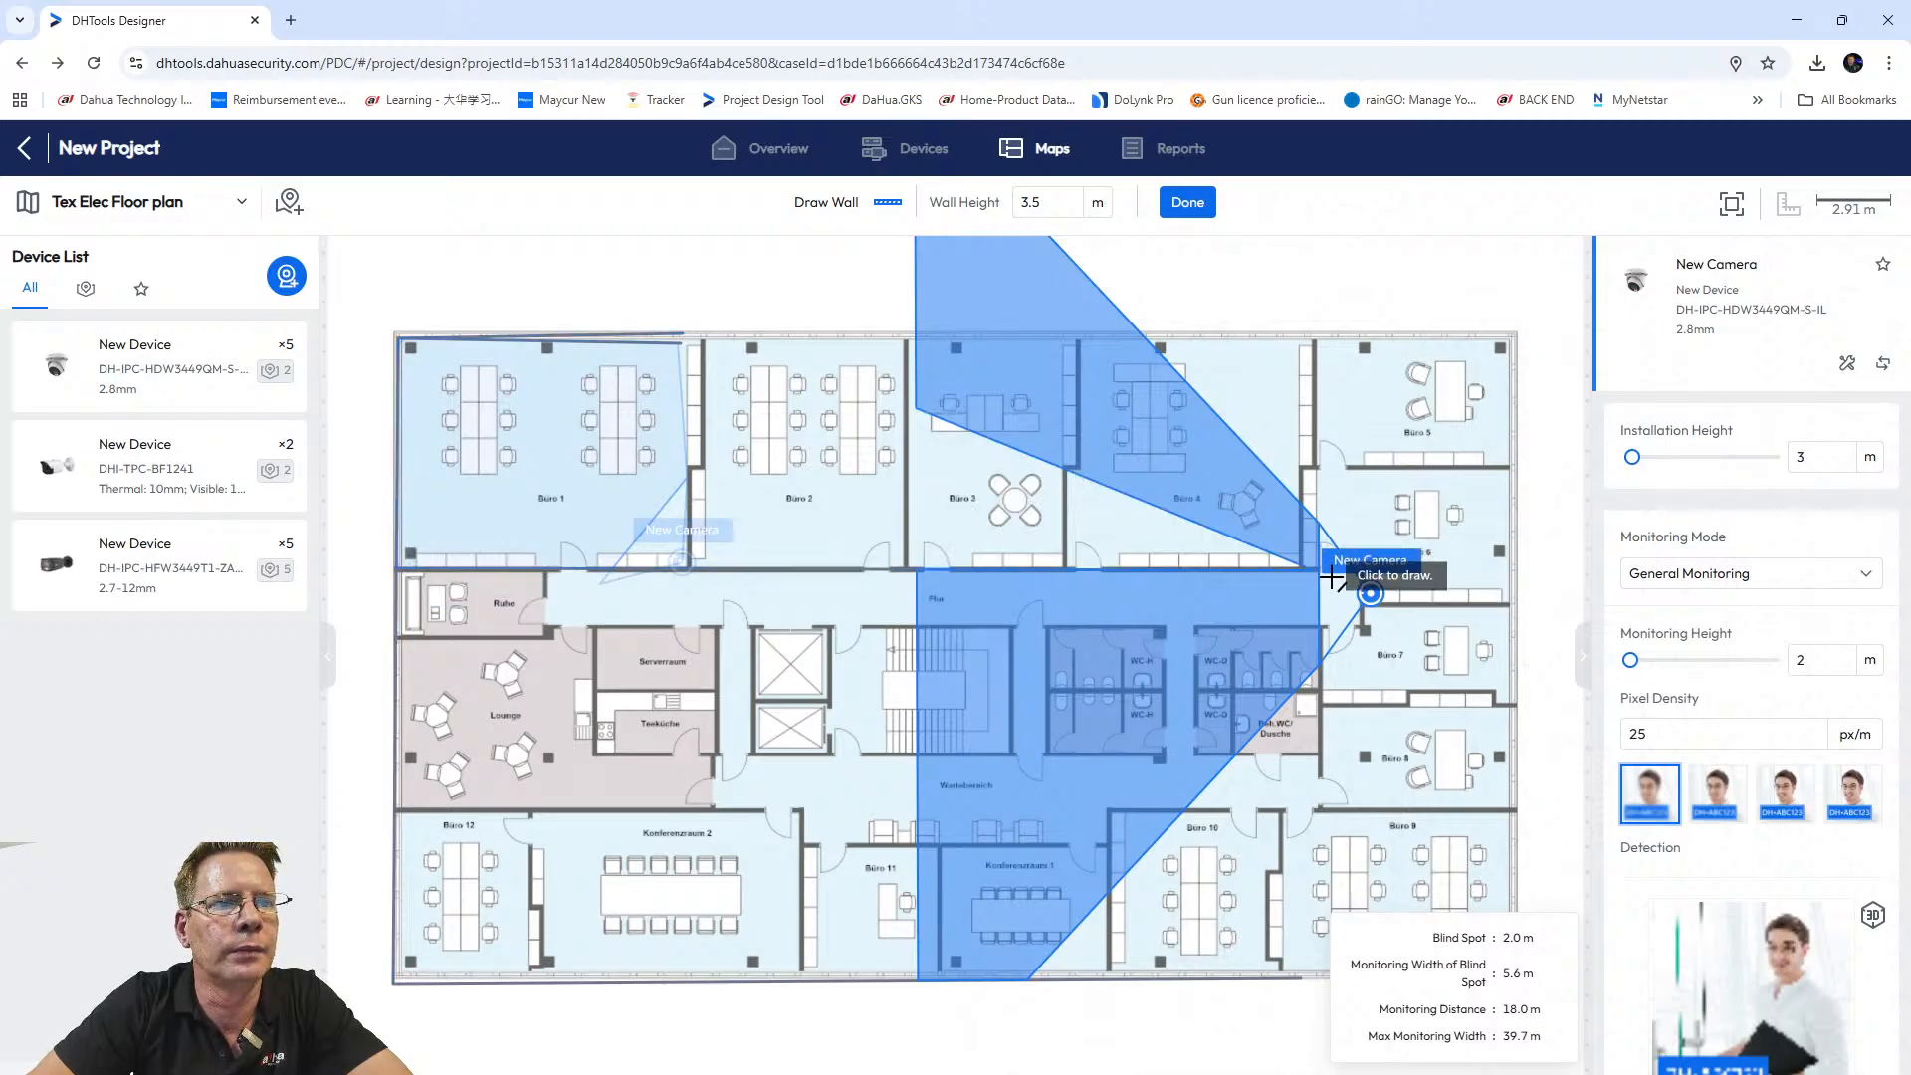
{"action": "left_click", "coordinate": [1313, 344]}
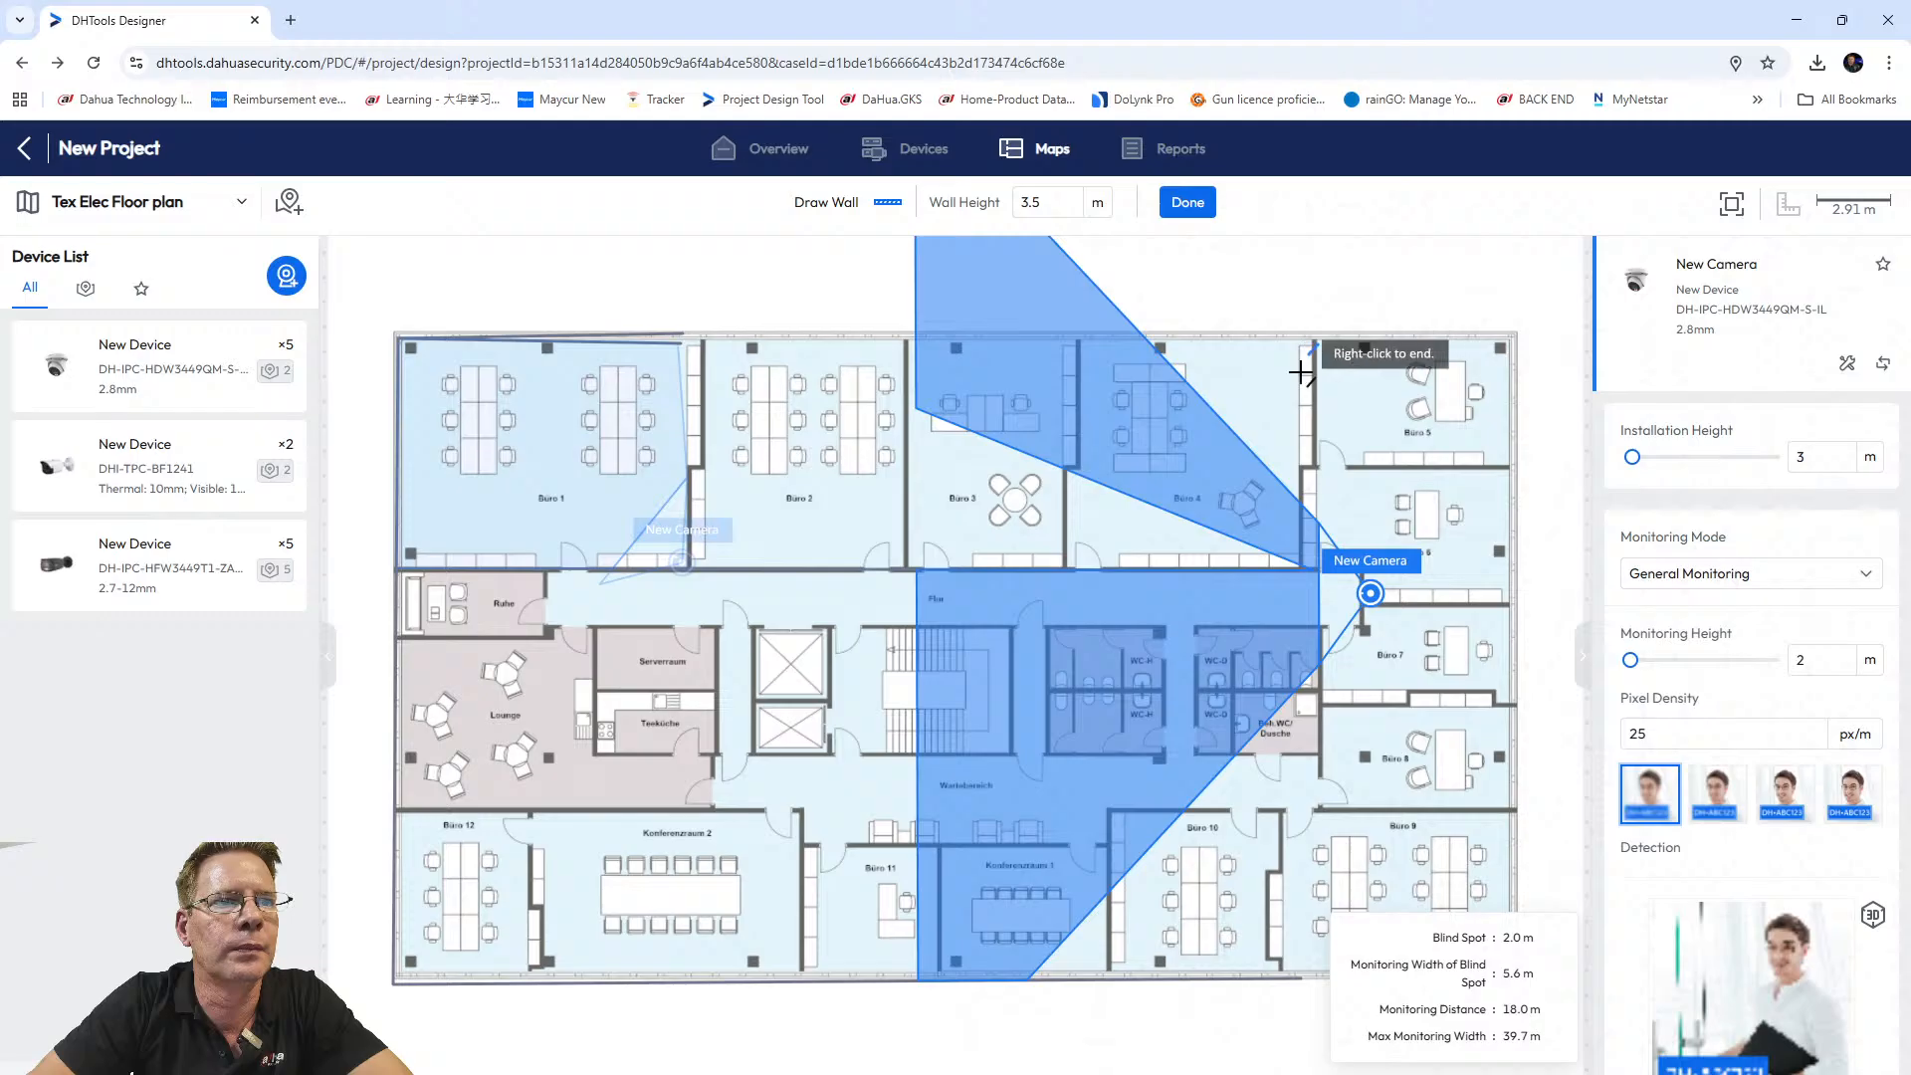
{"action": "left_click", "coordinate": [1317, 569]}
{"action": "right_click", "coordinate": [1316, 569]}
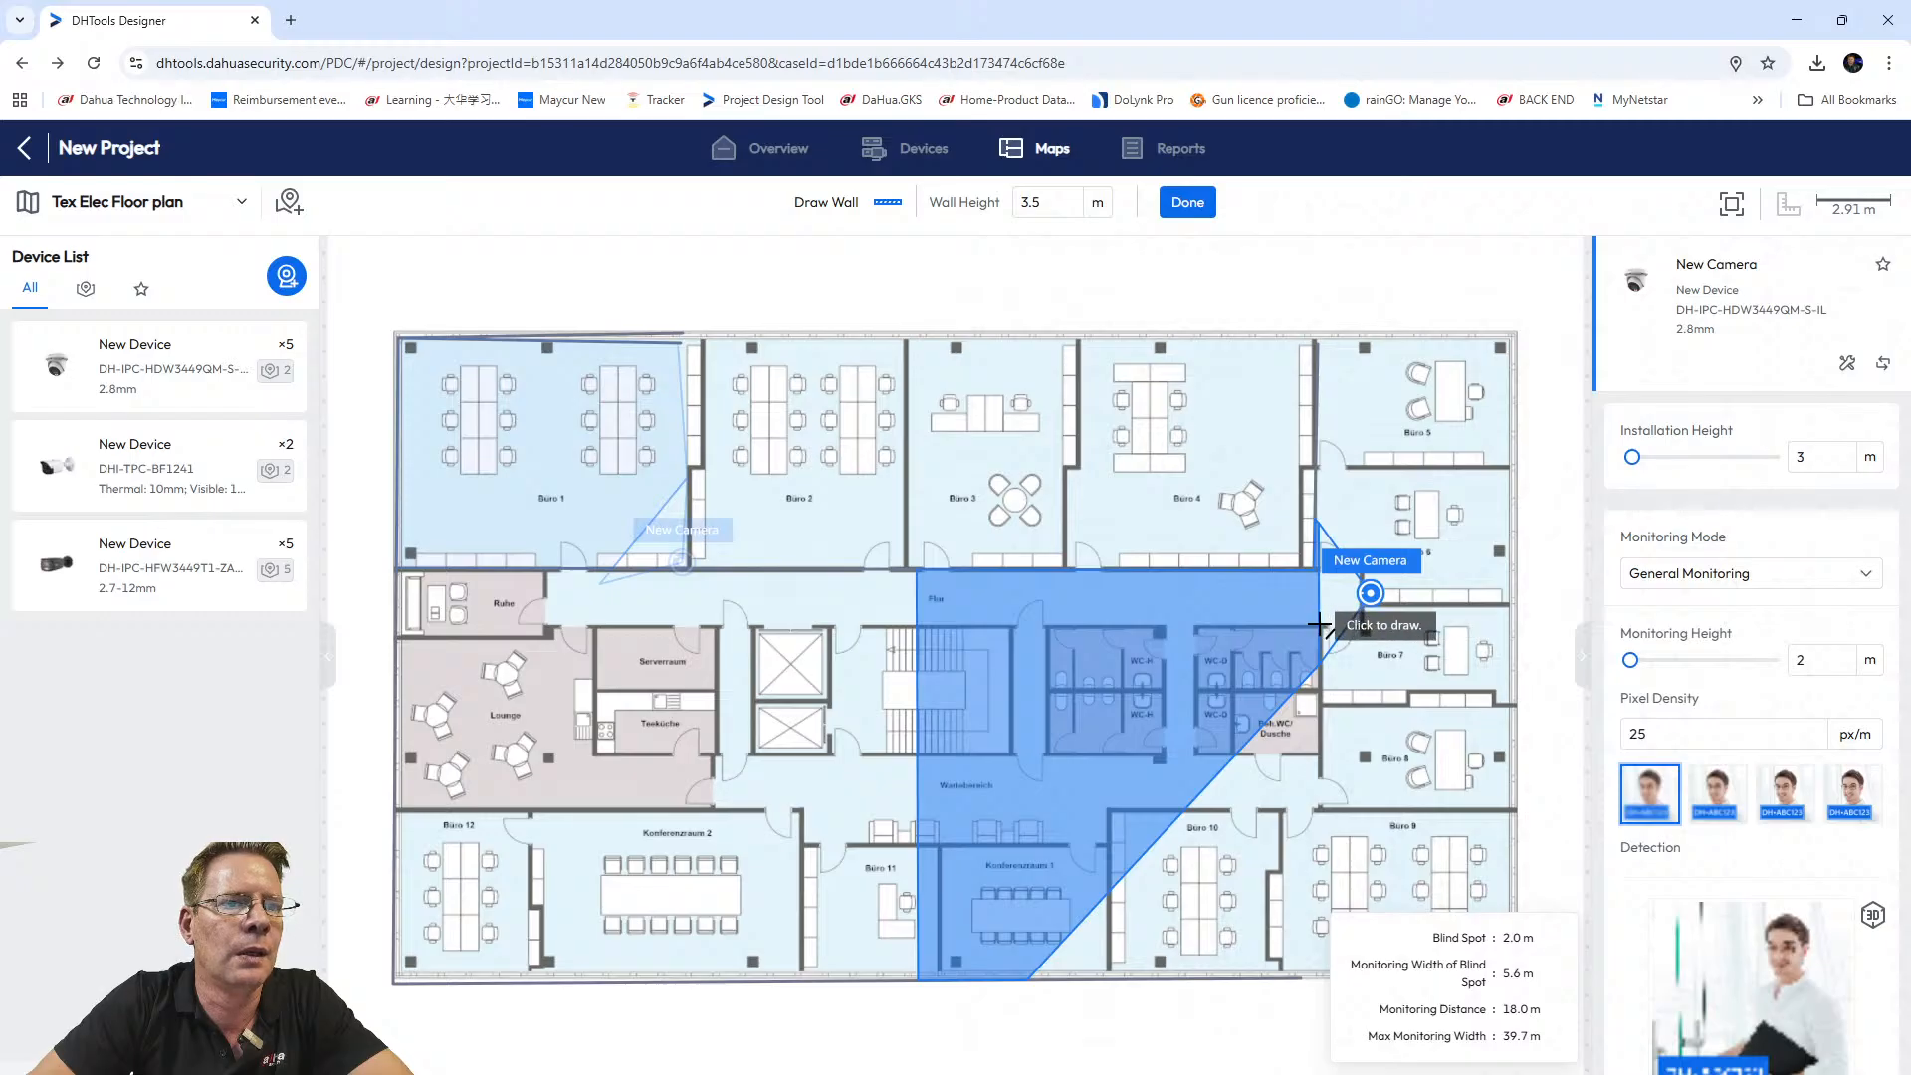
Draw the corridor's bottom wall and a vertical wall below it beside the camera.
{"action": "left_click", "coordinate": [1319, 624]}
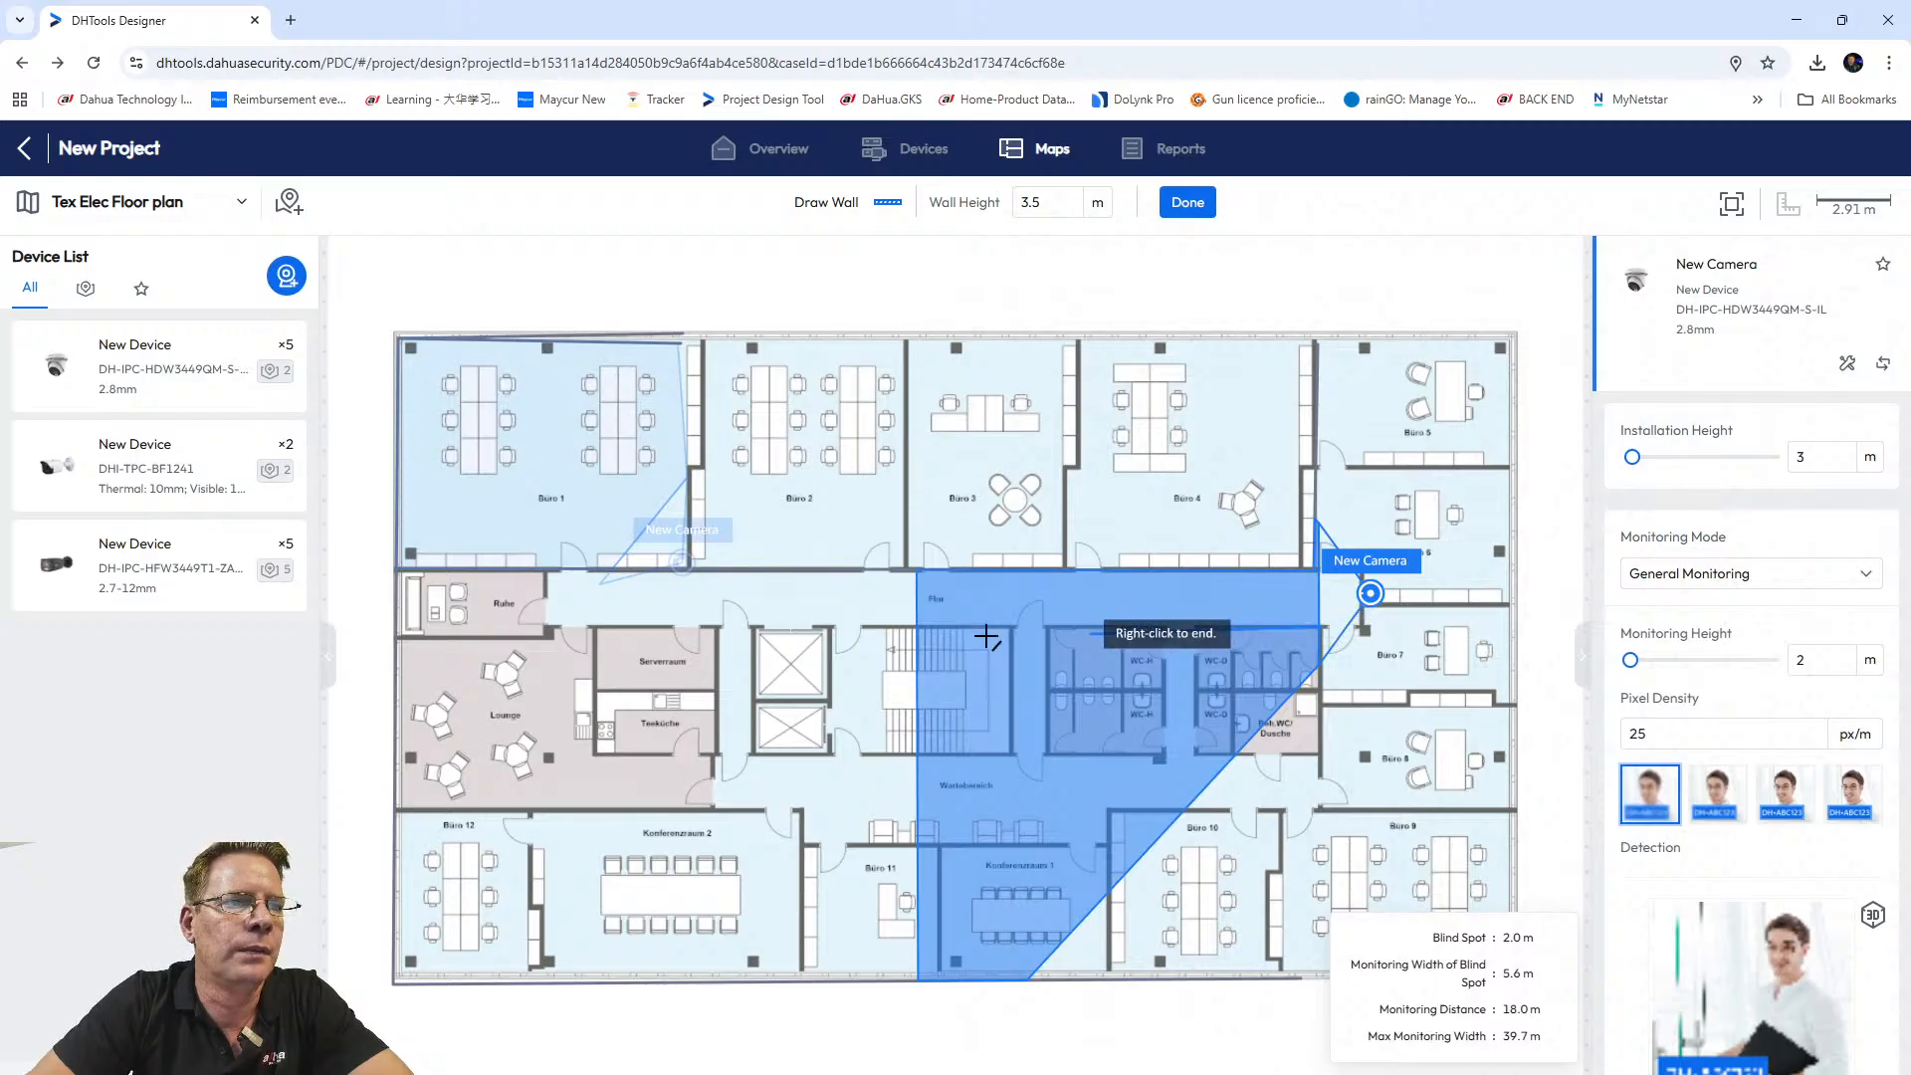
{"action": "left_click", "coordinate": [545, 627]}
{"action": "right_click", "coordinate": [545, 627]}
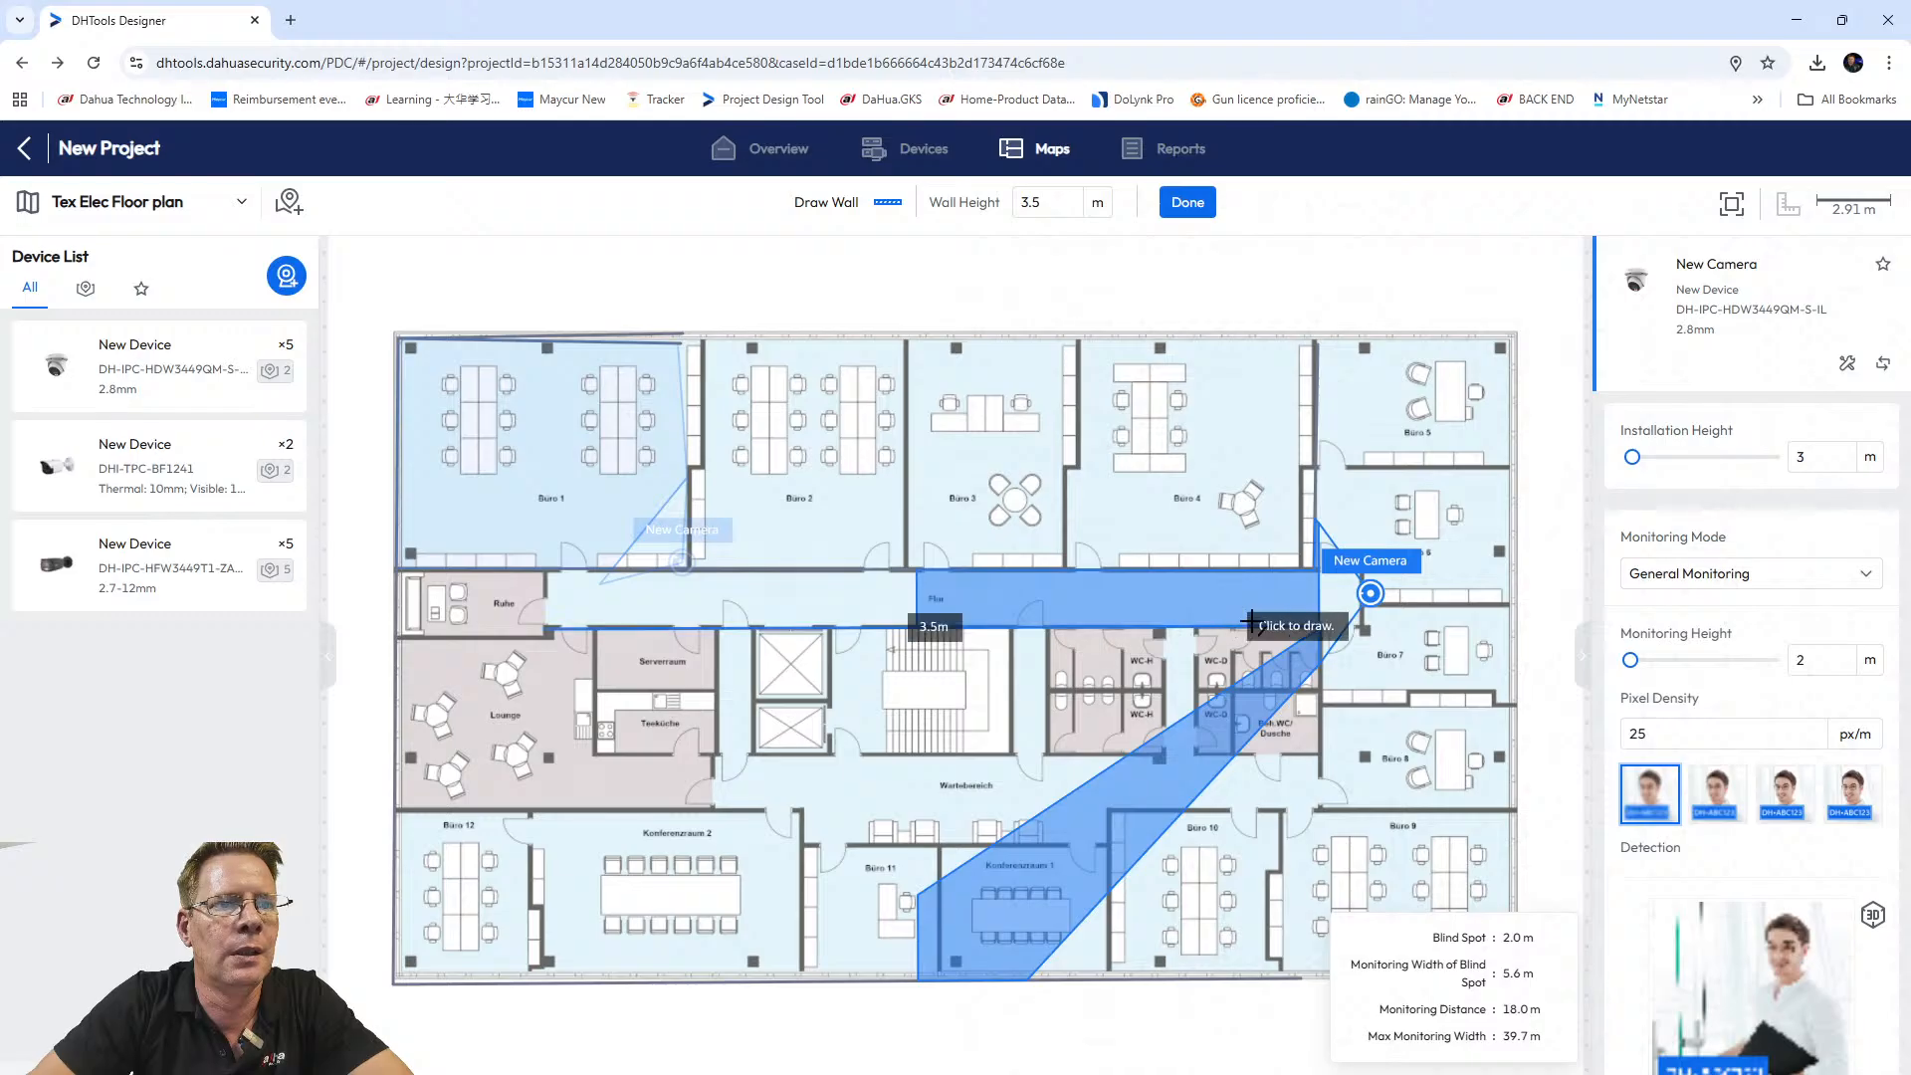
{"action": "left_click", "coordinate": [1319, 624]}
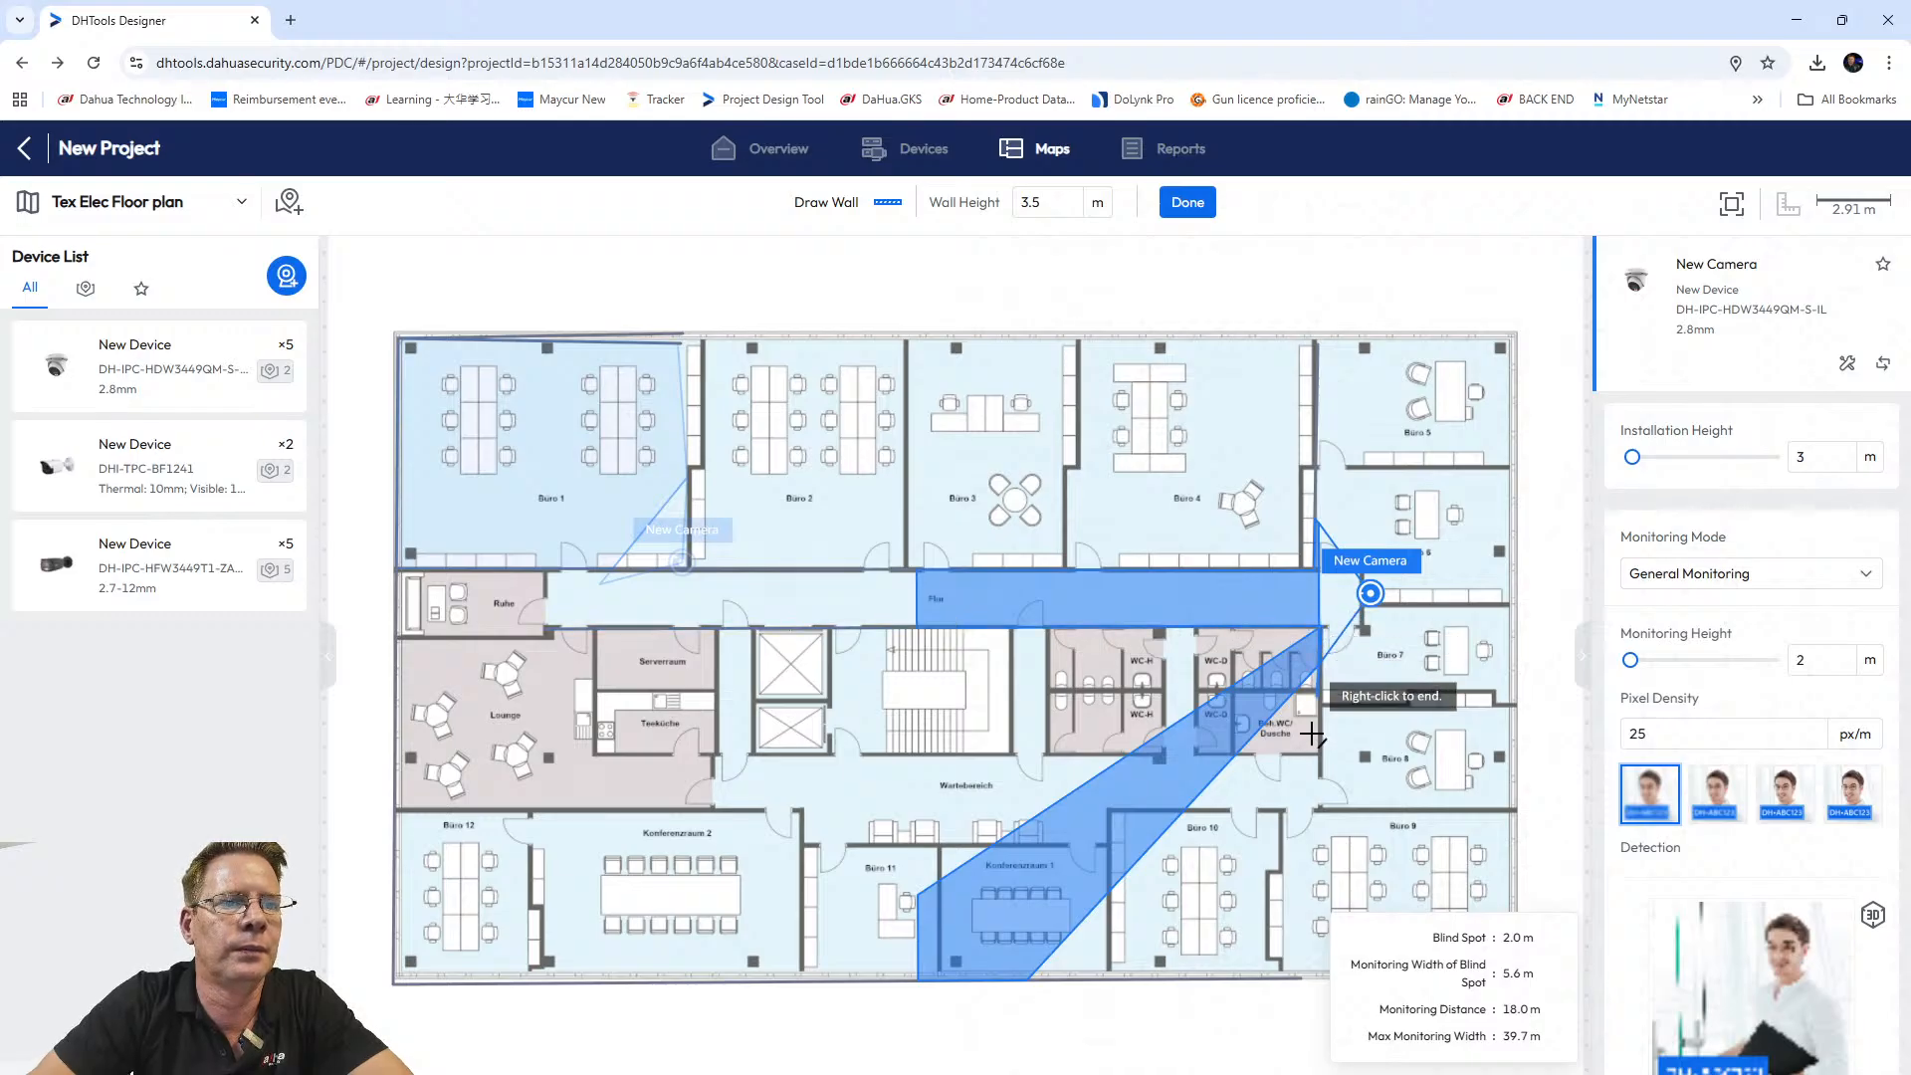
{"action": "left_click", "coordinate": [1320, 773]}
{"action": "right_click", "coordinate": [1321, 774]}
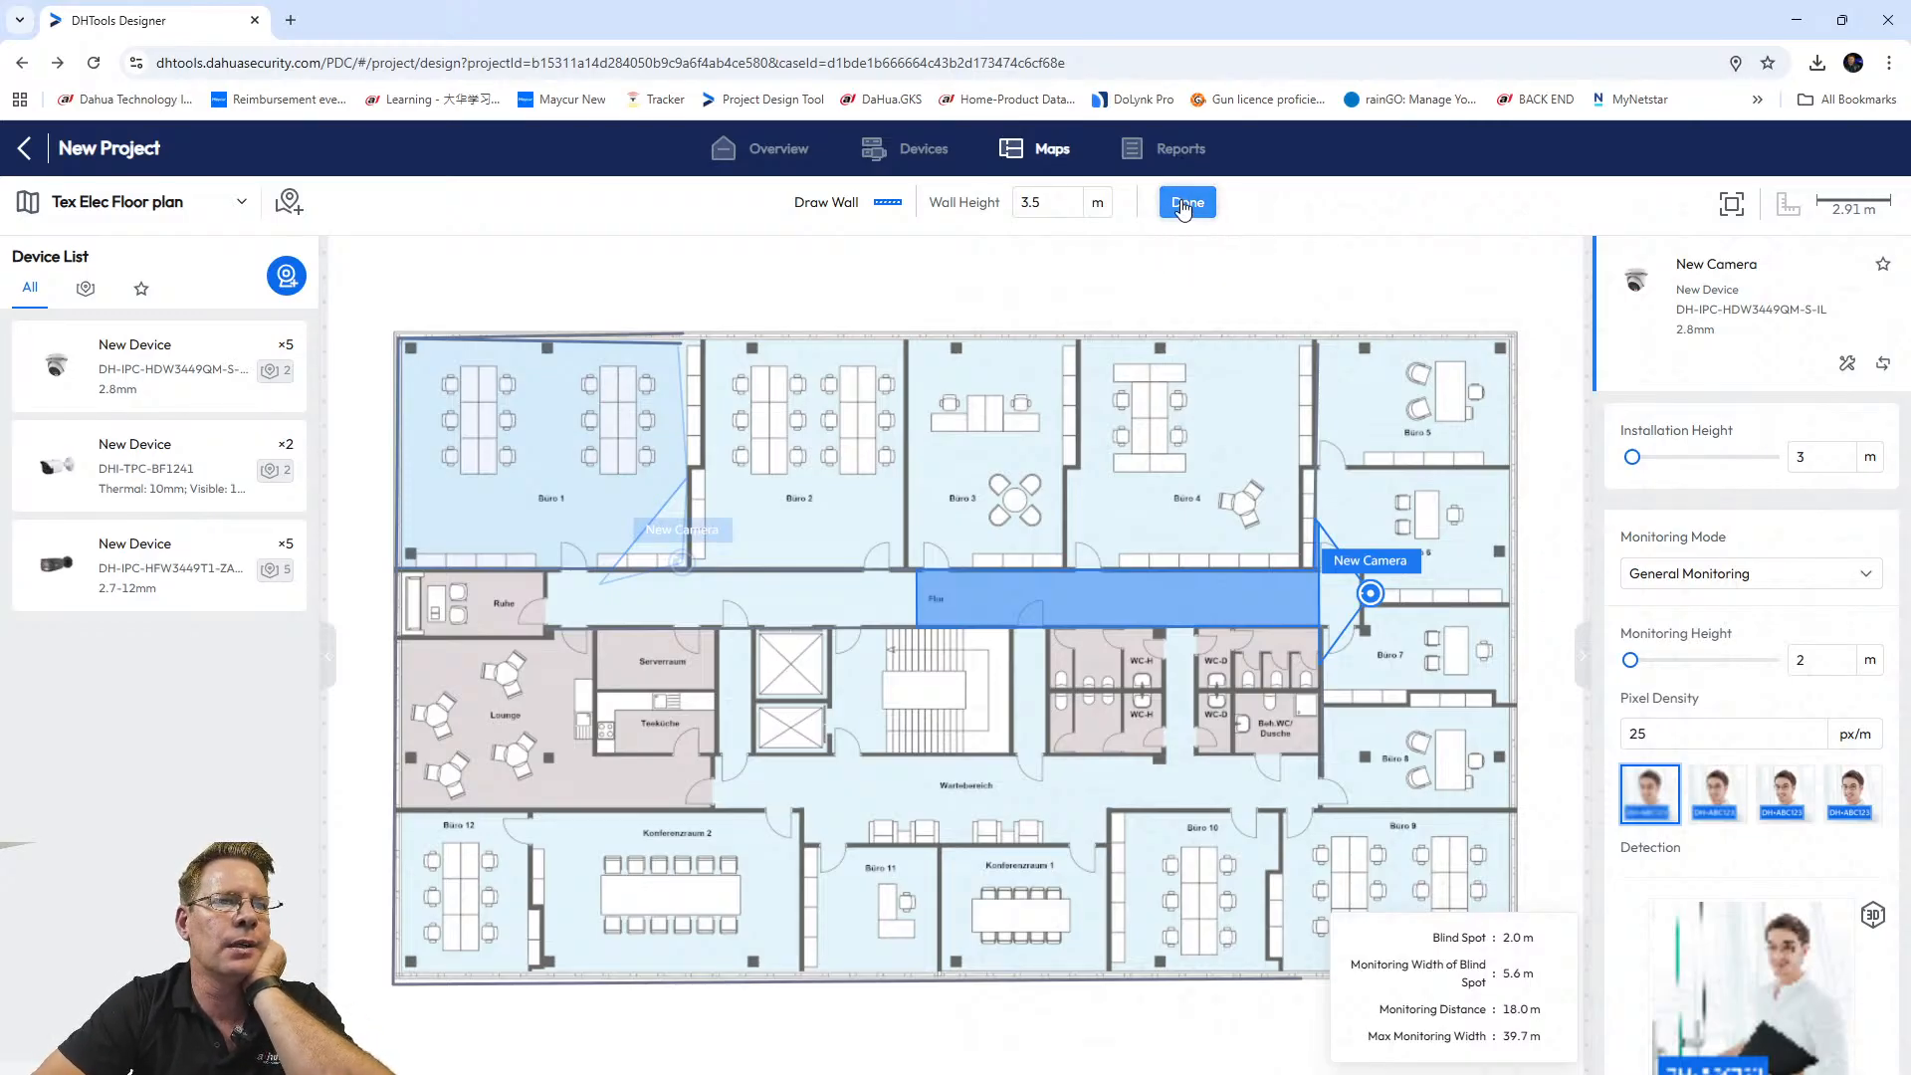
Place a third dome camera in the Ruhe room with coverage aimed down-right.
{"action": "mouse_move", "coordinate": [85, 369]}
{"action": "left_mouse_down"}
{"action": "mouse_move", "coordinate": [521, 527]}
{"action": "mouse_move", "coordinate": [751, 672]}
{"action": "mouse_move", "coordinate": [444, 595]}
{"action": "mouse_move", "coordinate": [477, 584]}
{"action": "mouse_move", "coordinate": [549, 609]}
{"action": "left_mouse_up"}
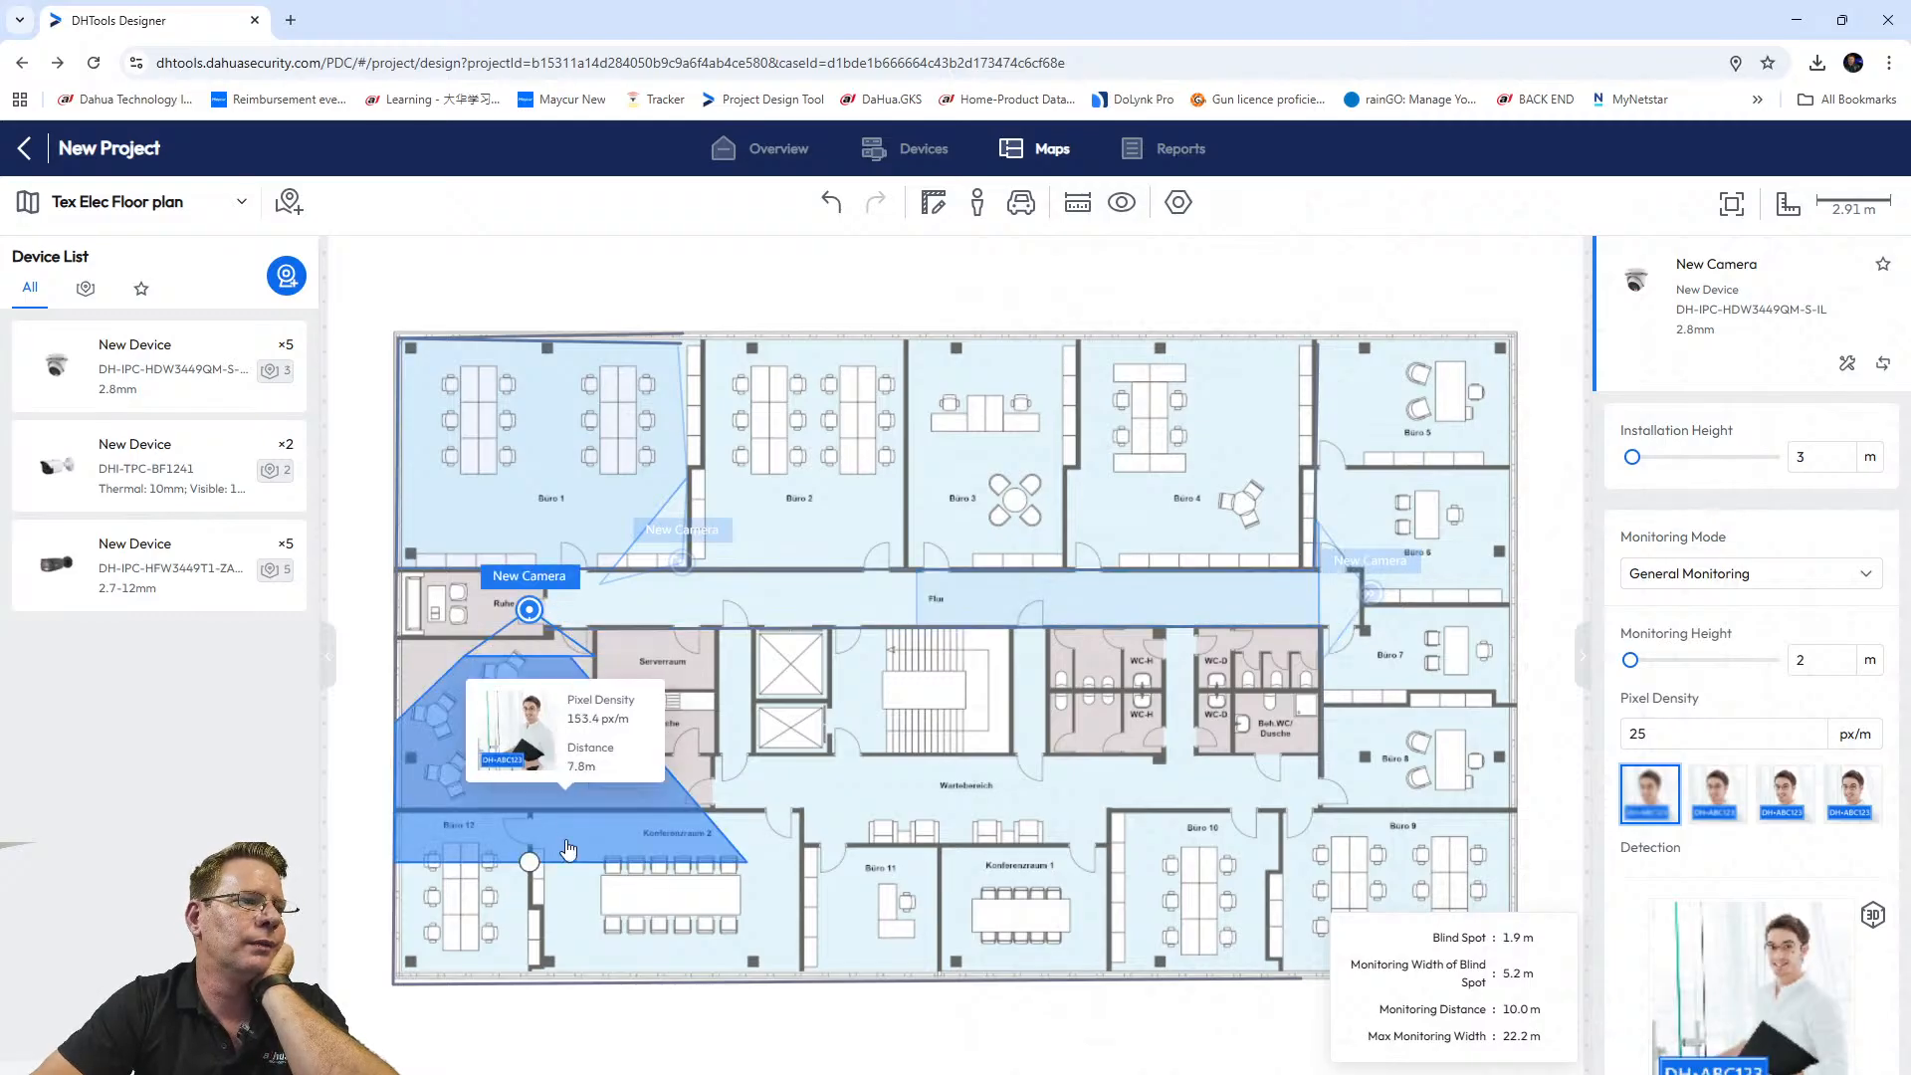
{"action": "left_click_drag", "start_coordinate": [529, 862], "coordinate": [923, 607]}
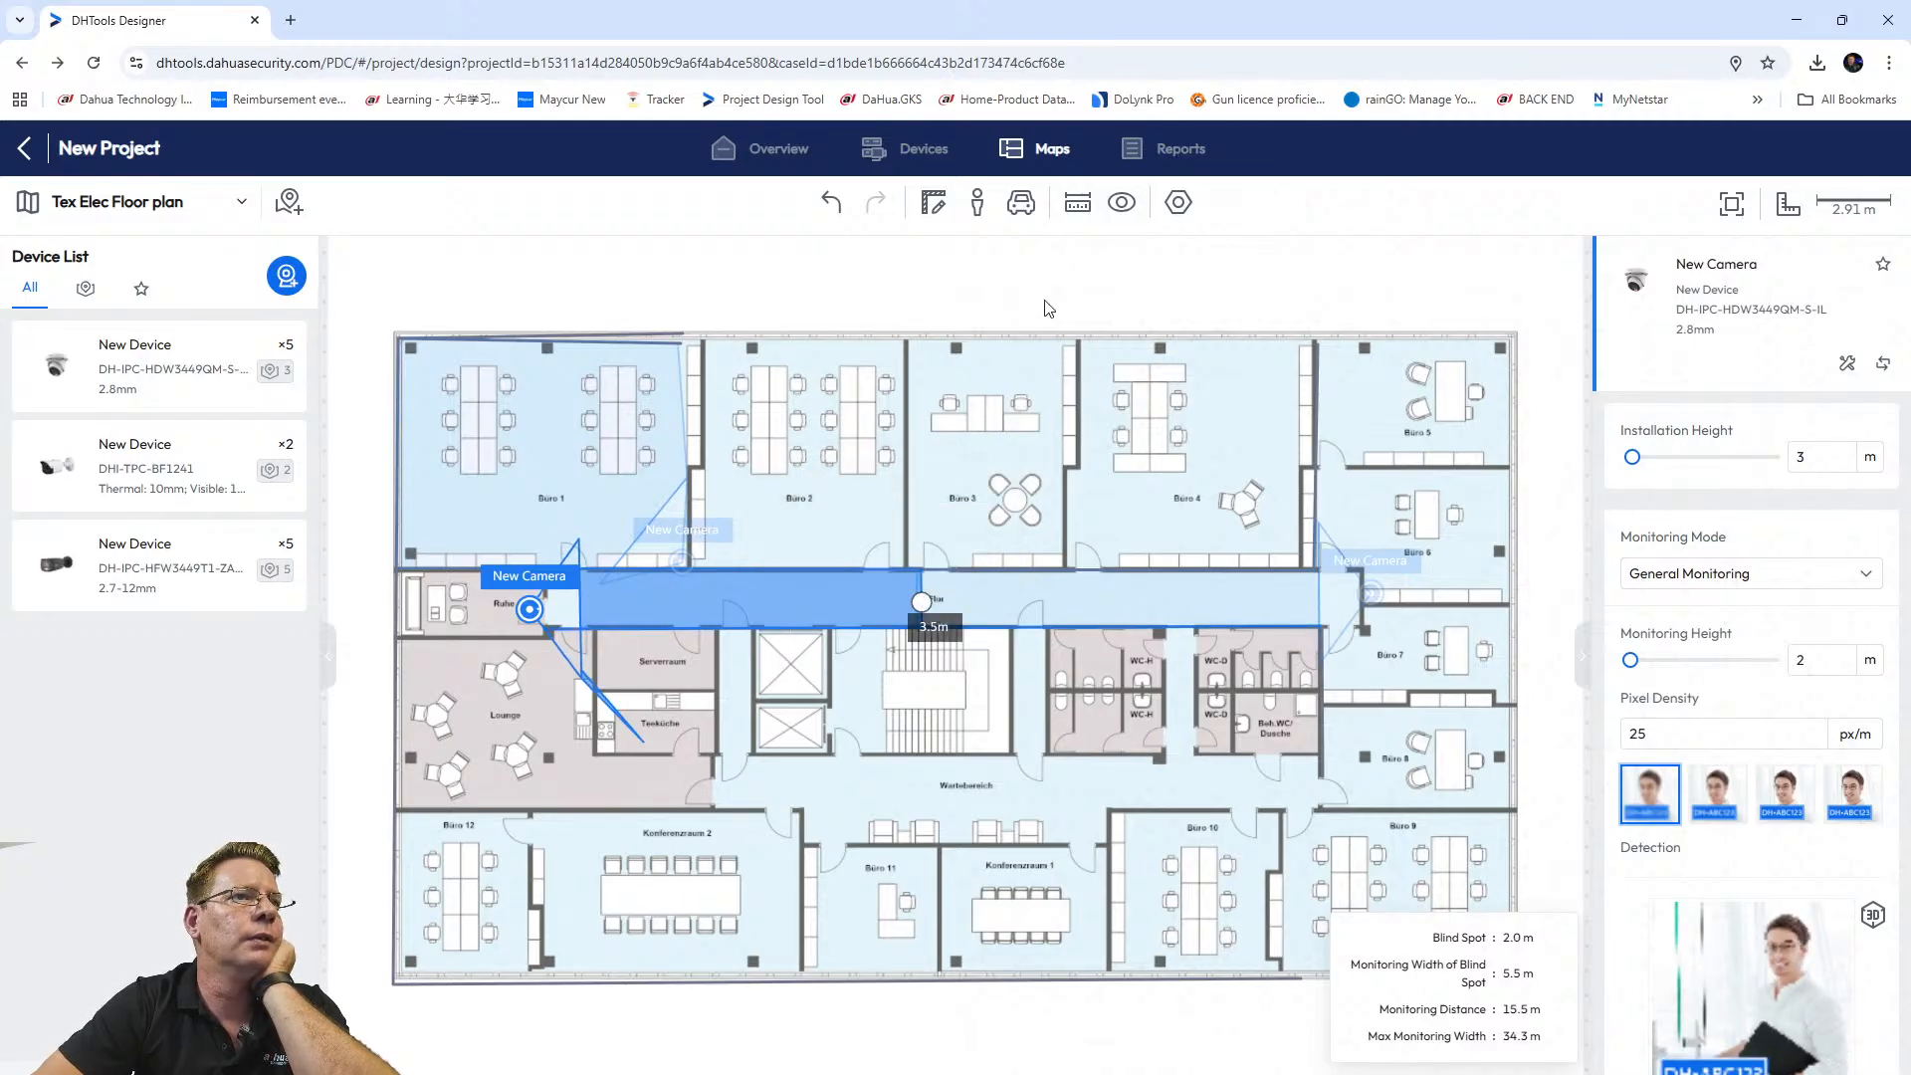
{"action": "left_click", "coordinate": [933, 202]}
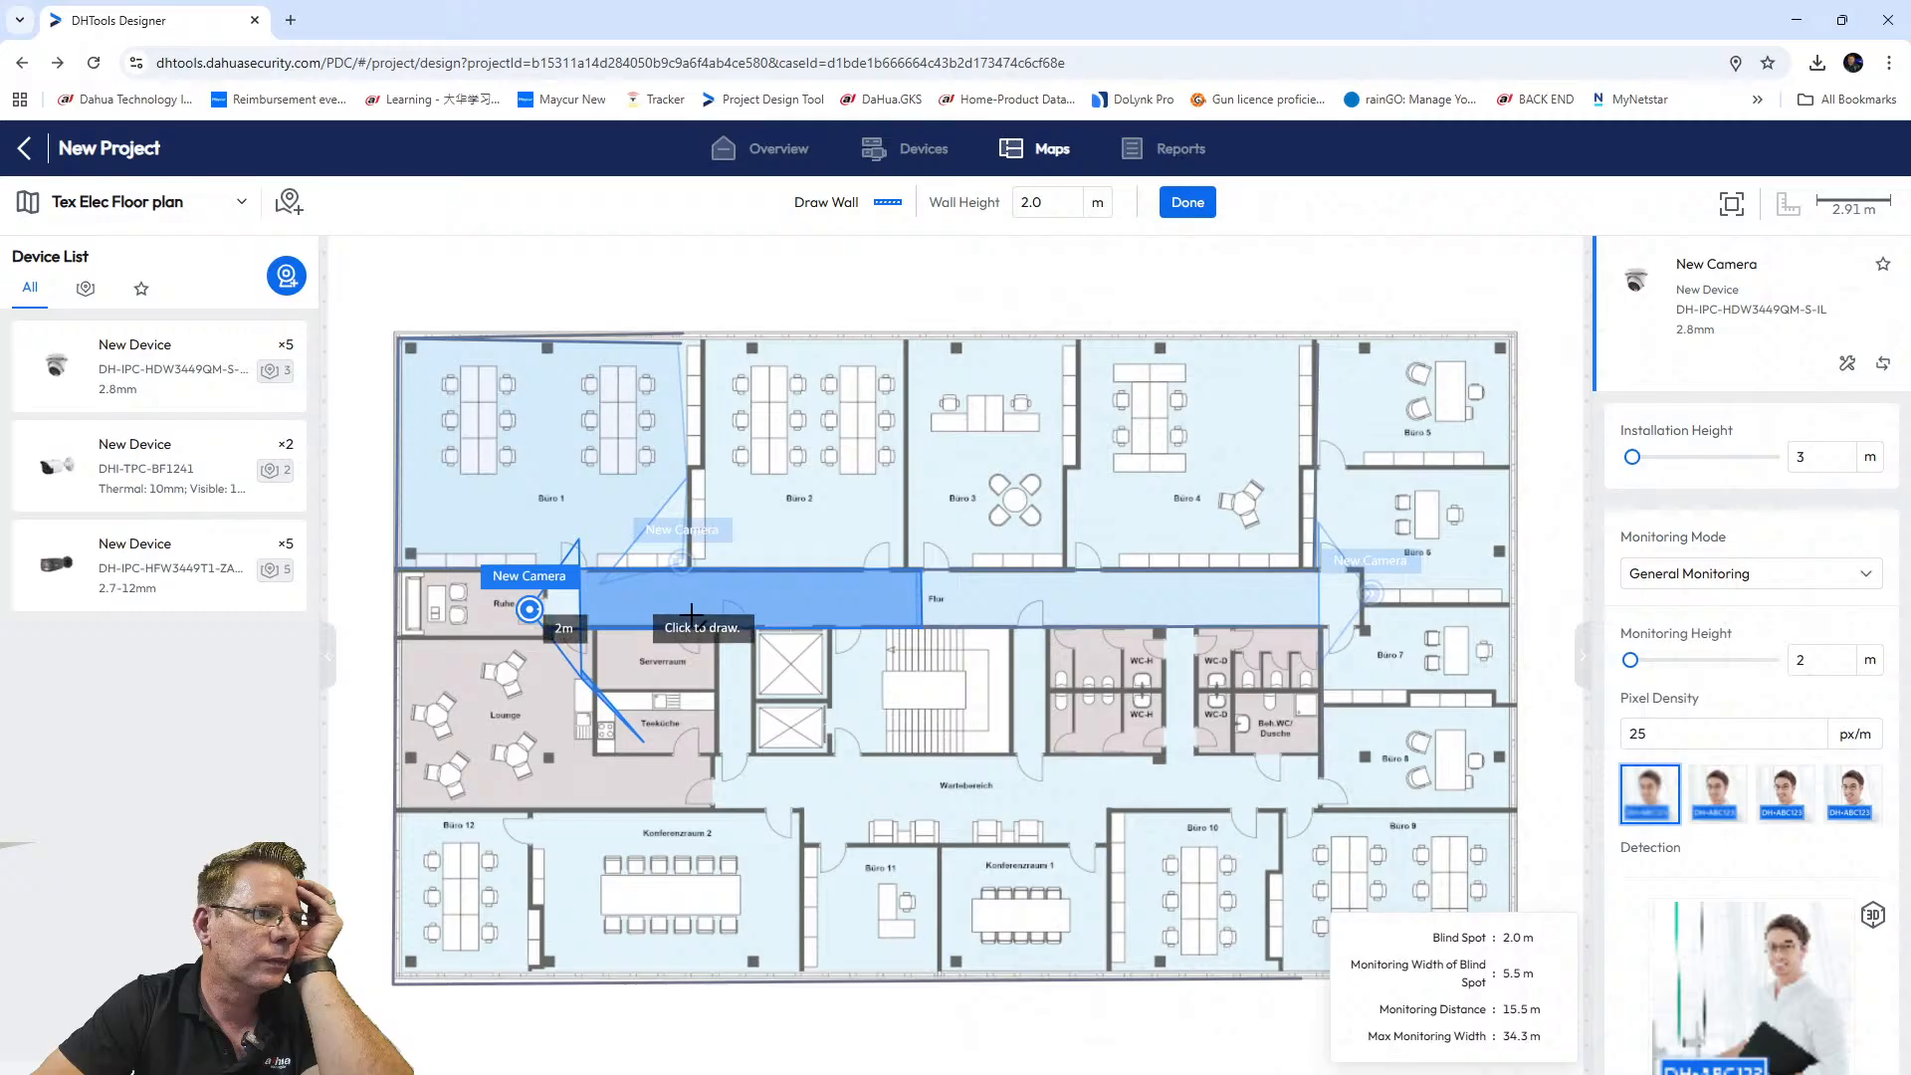
Add a short 2.0 m high wall beside the new camera and finish wall drawing.
{"action": "right_click", "coordinate": [547, 635]}
{"action": "left_click", "coordinate": [546, 630]}
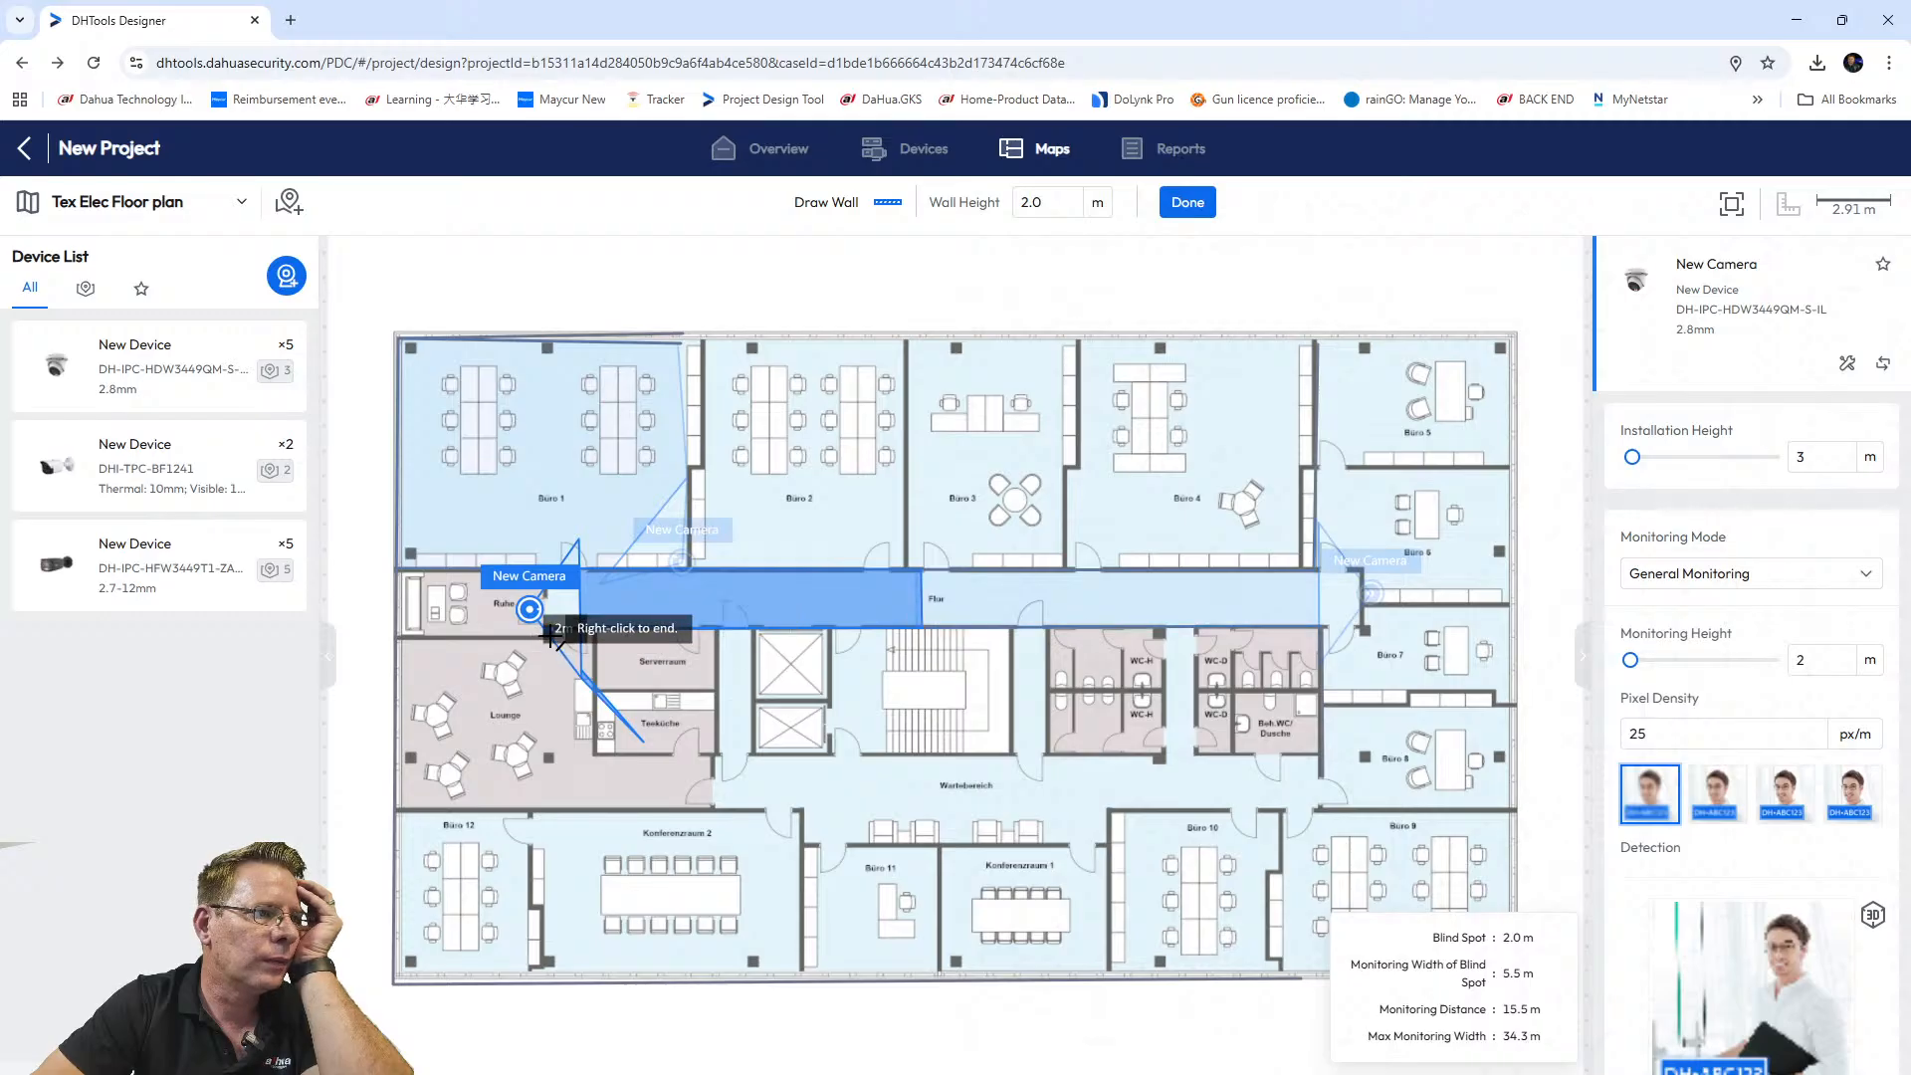
{"action": "left_click", "coordinate": [418, 633]}
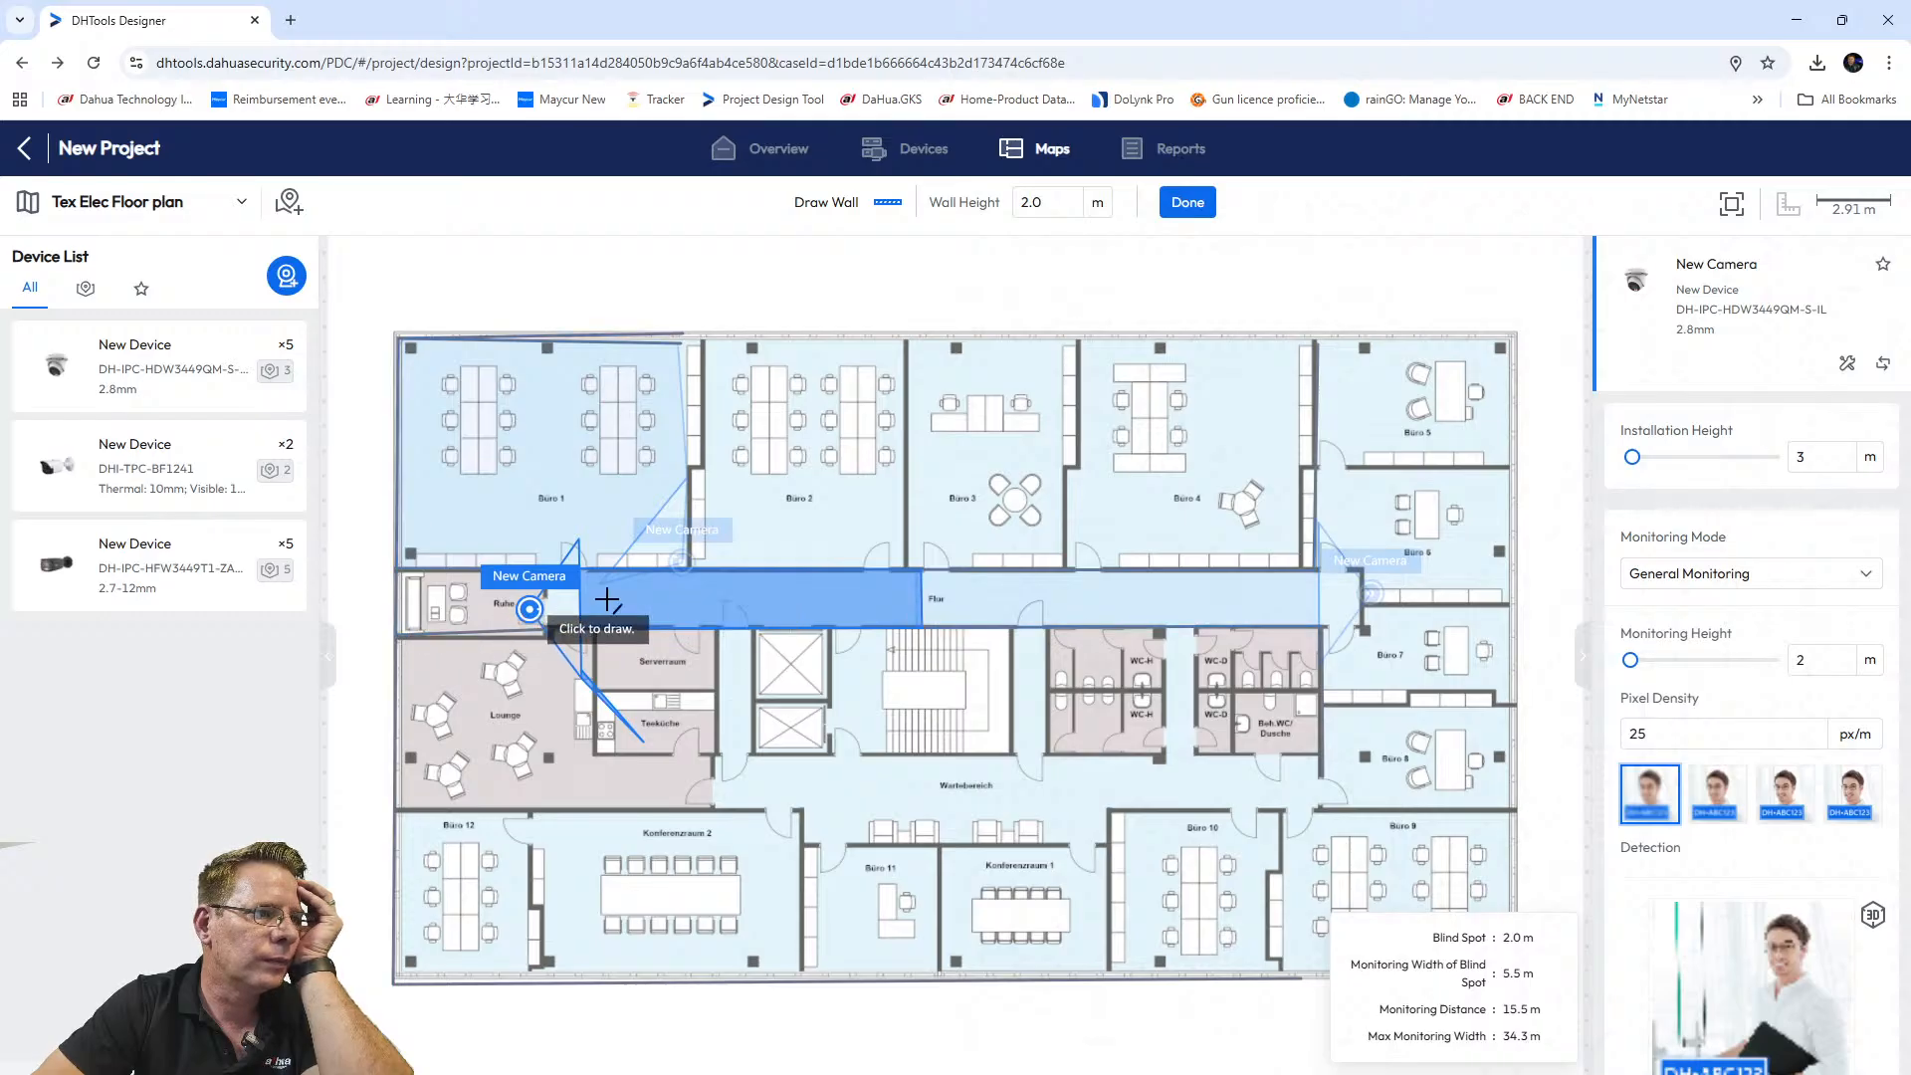
{"action": "right_click", "coordinate": [691, 585]}
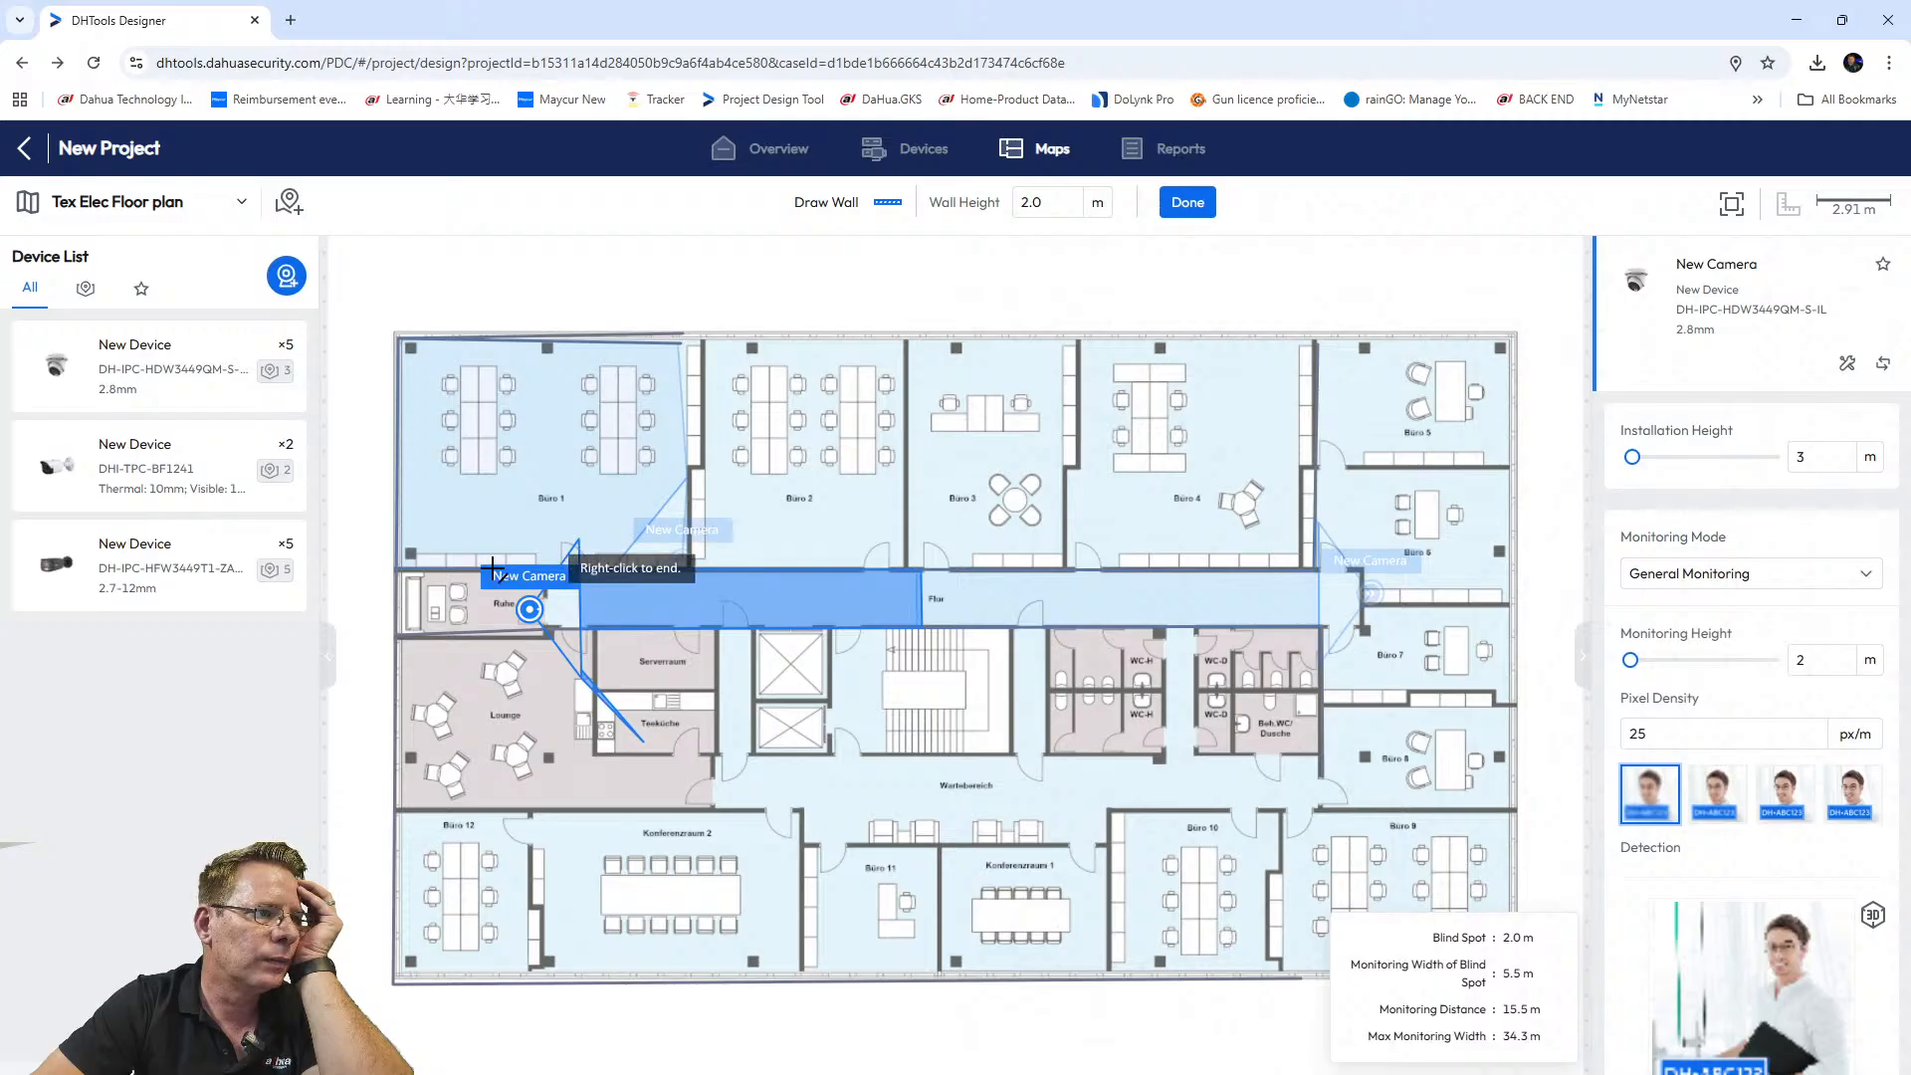
{"action": "right_click", "coordinate": [525, 549]}
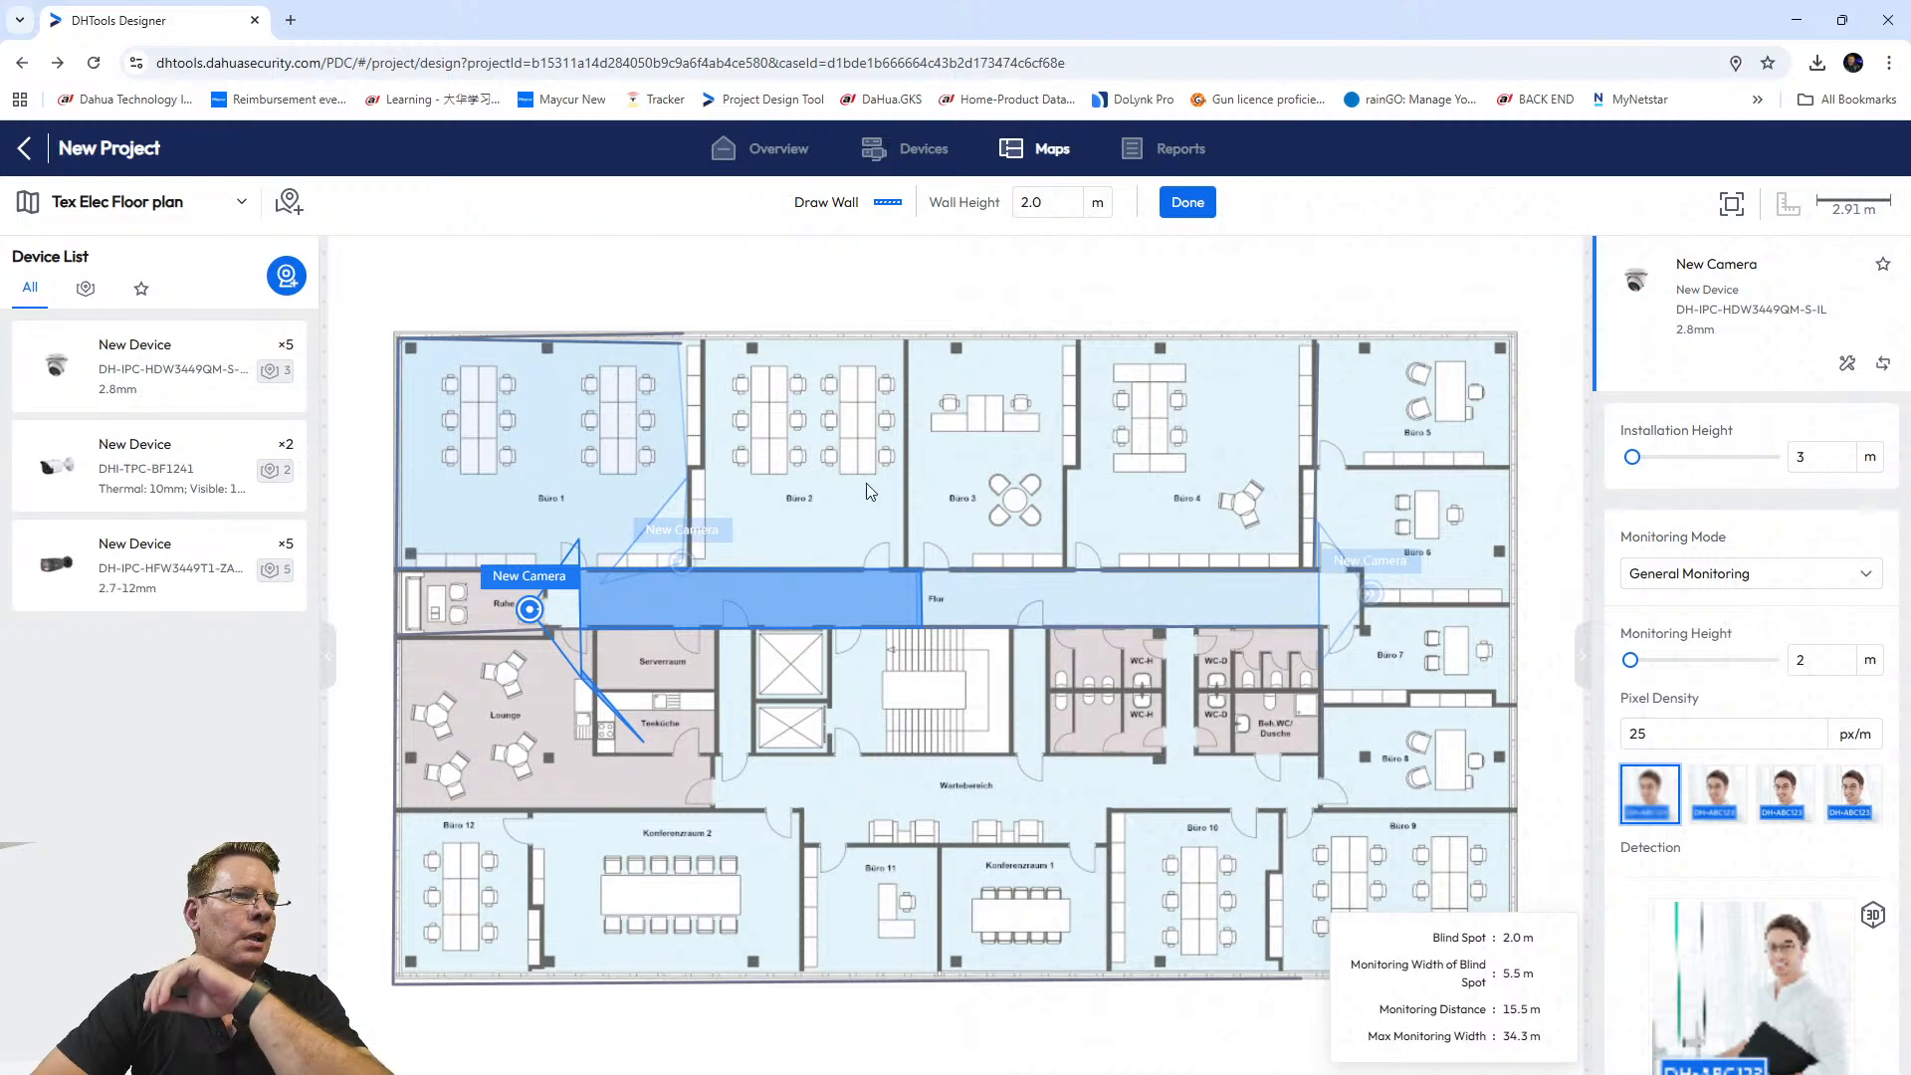
{"action": "left_click", "coordinate": [1302, 295]}
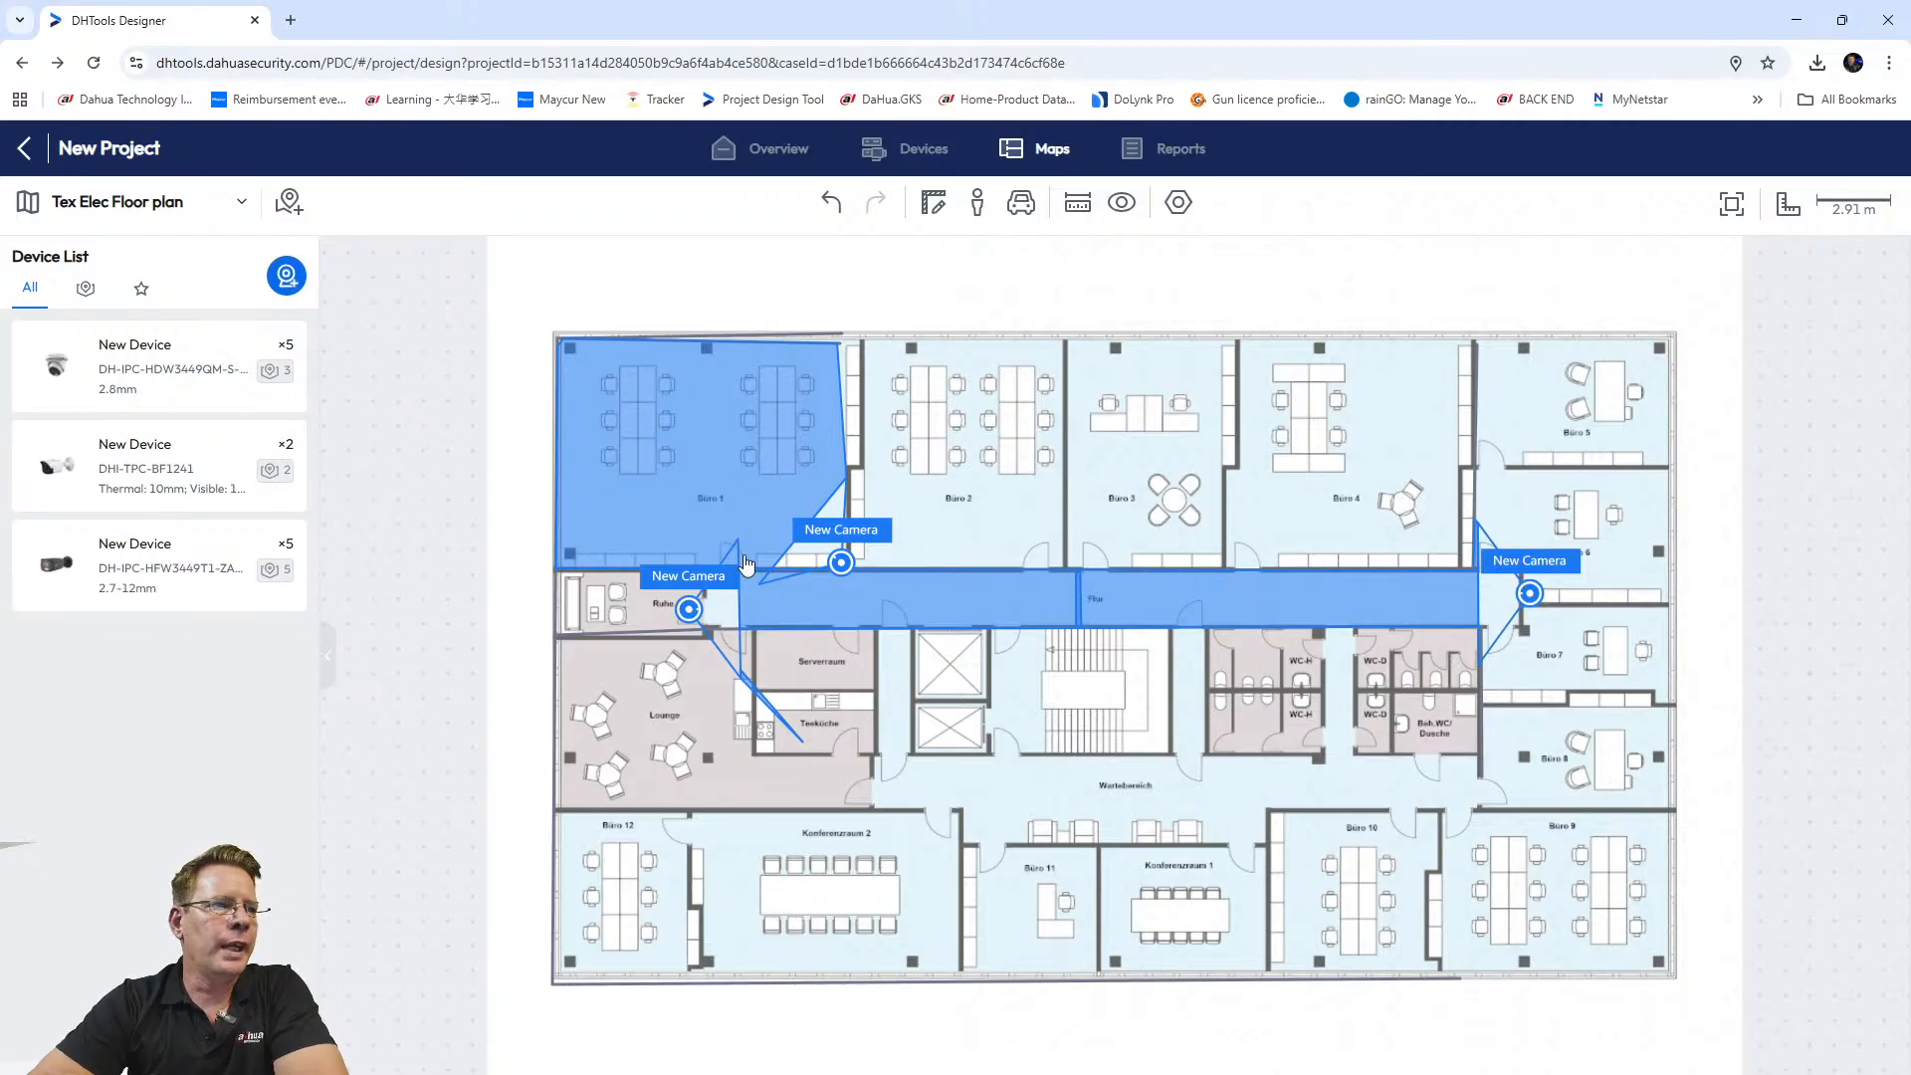
Put a fourth camera on the left wall by Büro 12, covering the Lounge and Konferenzraum 2 to 14.2 m.
{"action": "mouse_move", "coordinate": [202, 356]}
{"action": "left_click_drag", "start_coordinate": [127, 360], "coordinate": [637, 801]}
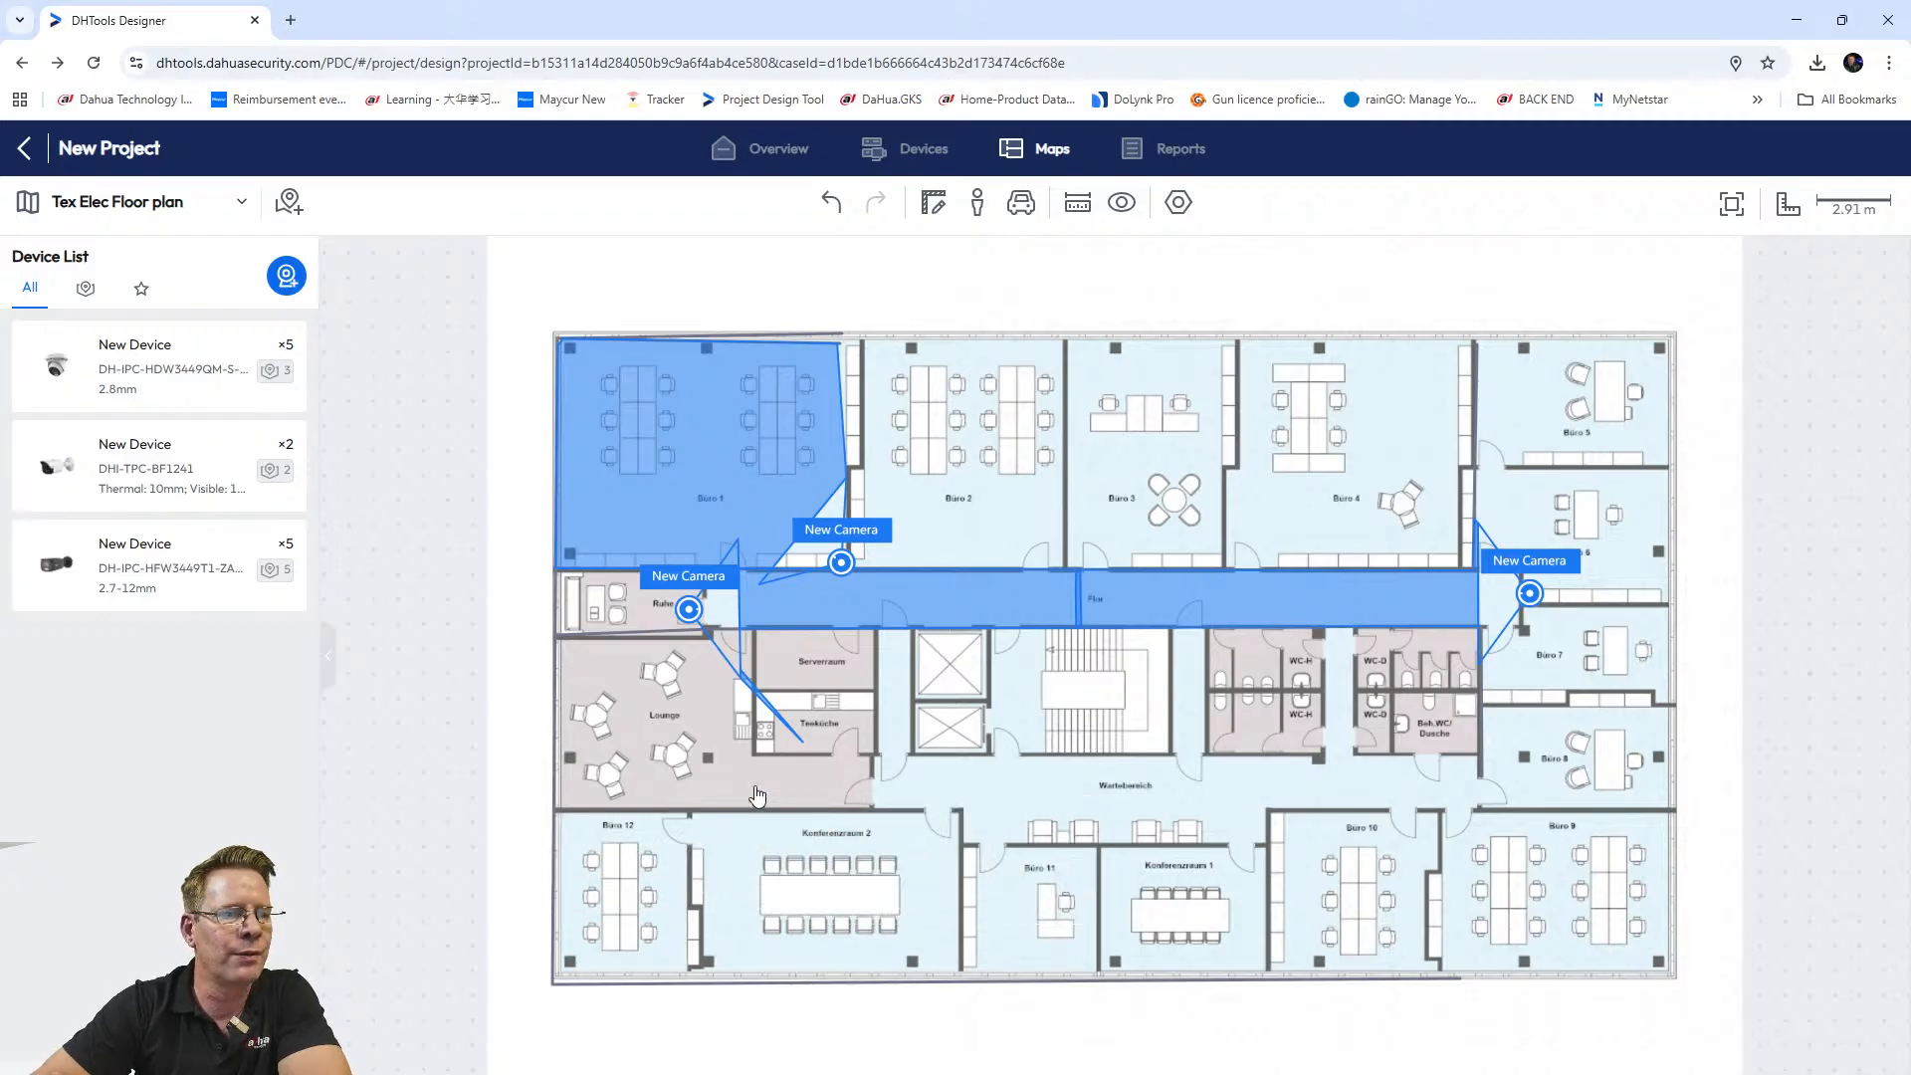
{"action": "left_click", "coordinate": [656, 799]}
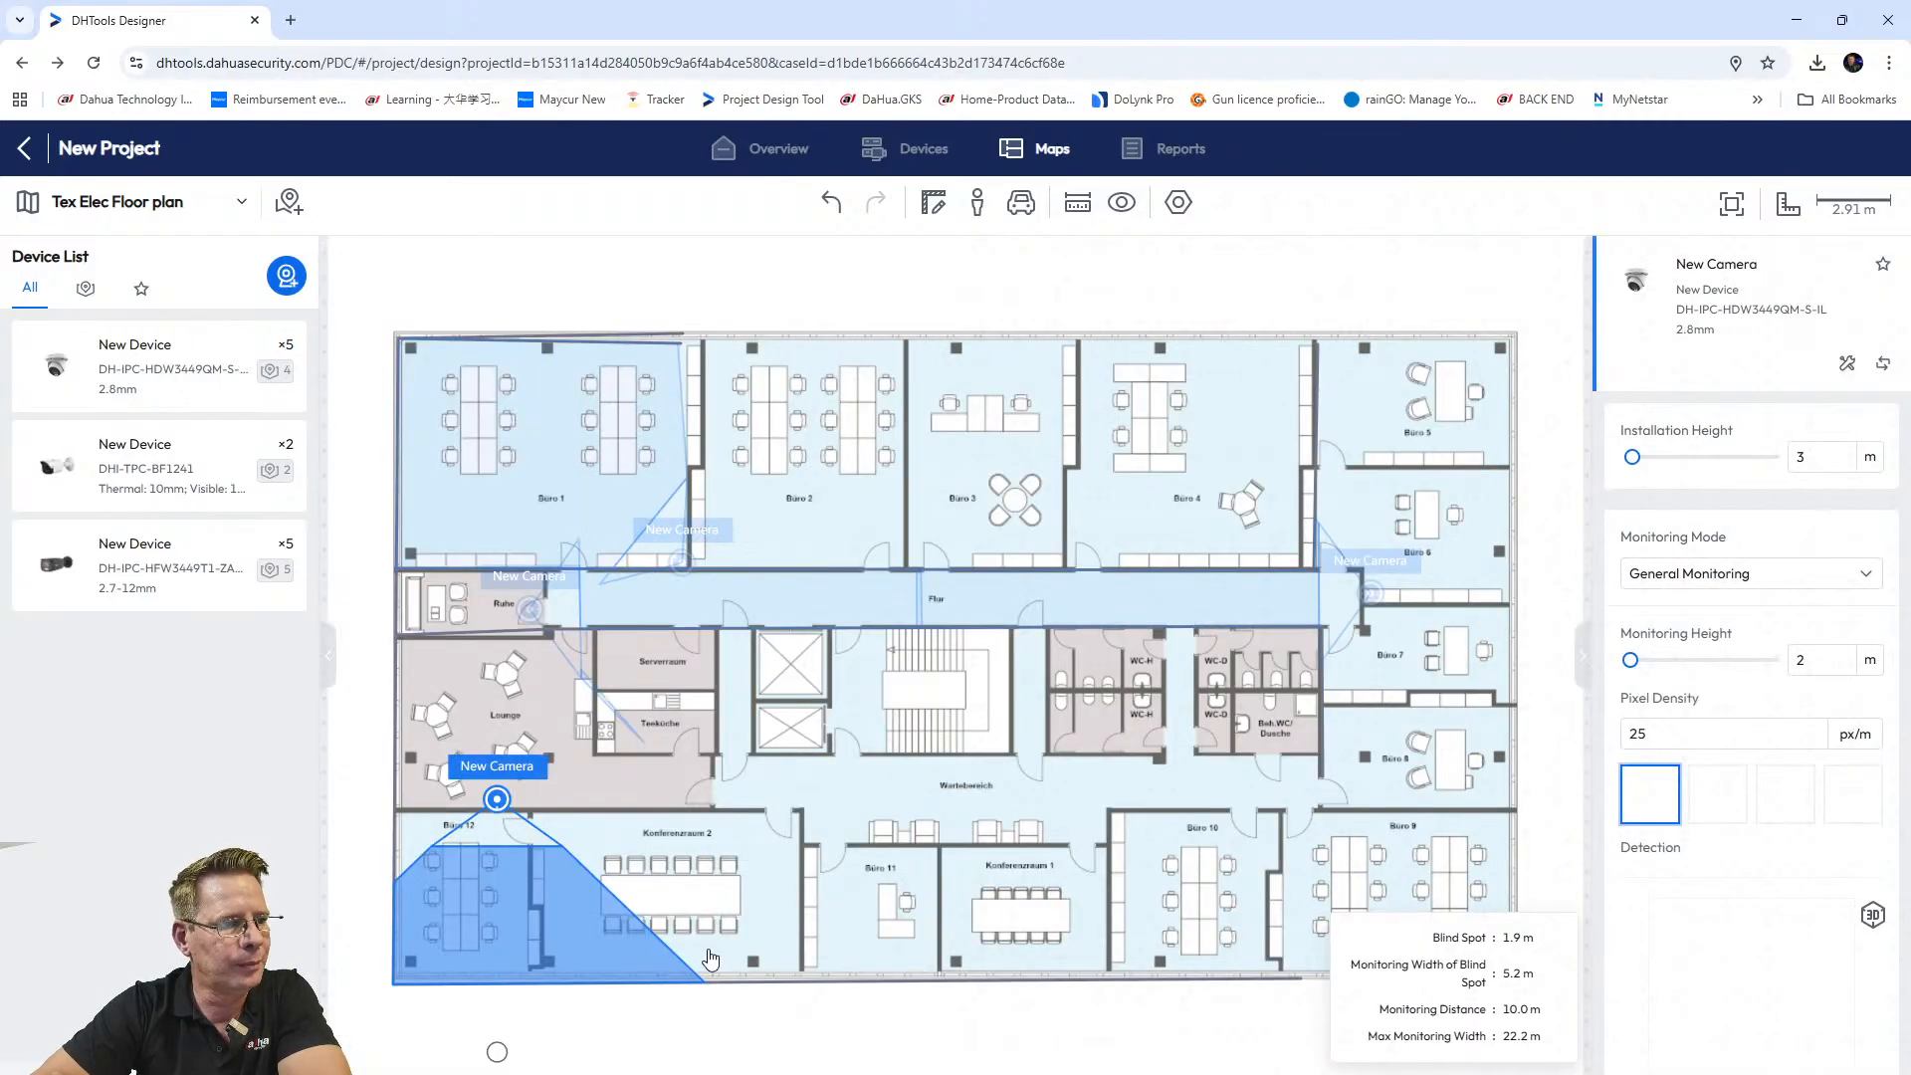
{"action": "left_click_drag", "start_coordinate": [494, 798], "coordinate": [730, 662]}
{"action": "left_click_drag", "start_coordinate": [731, 917], "coordinate": [1113, 651]}
{"action": "left_click_drag", "start_coordinate": [712, 673], "coordinate": [382, 808]}
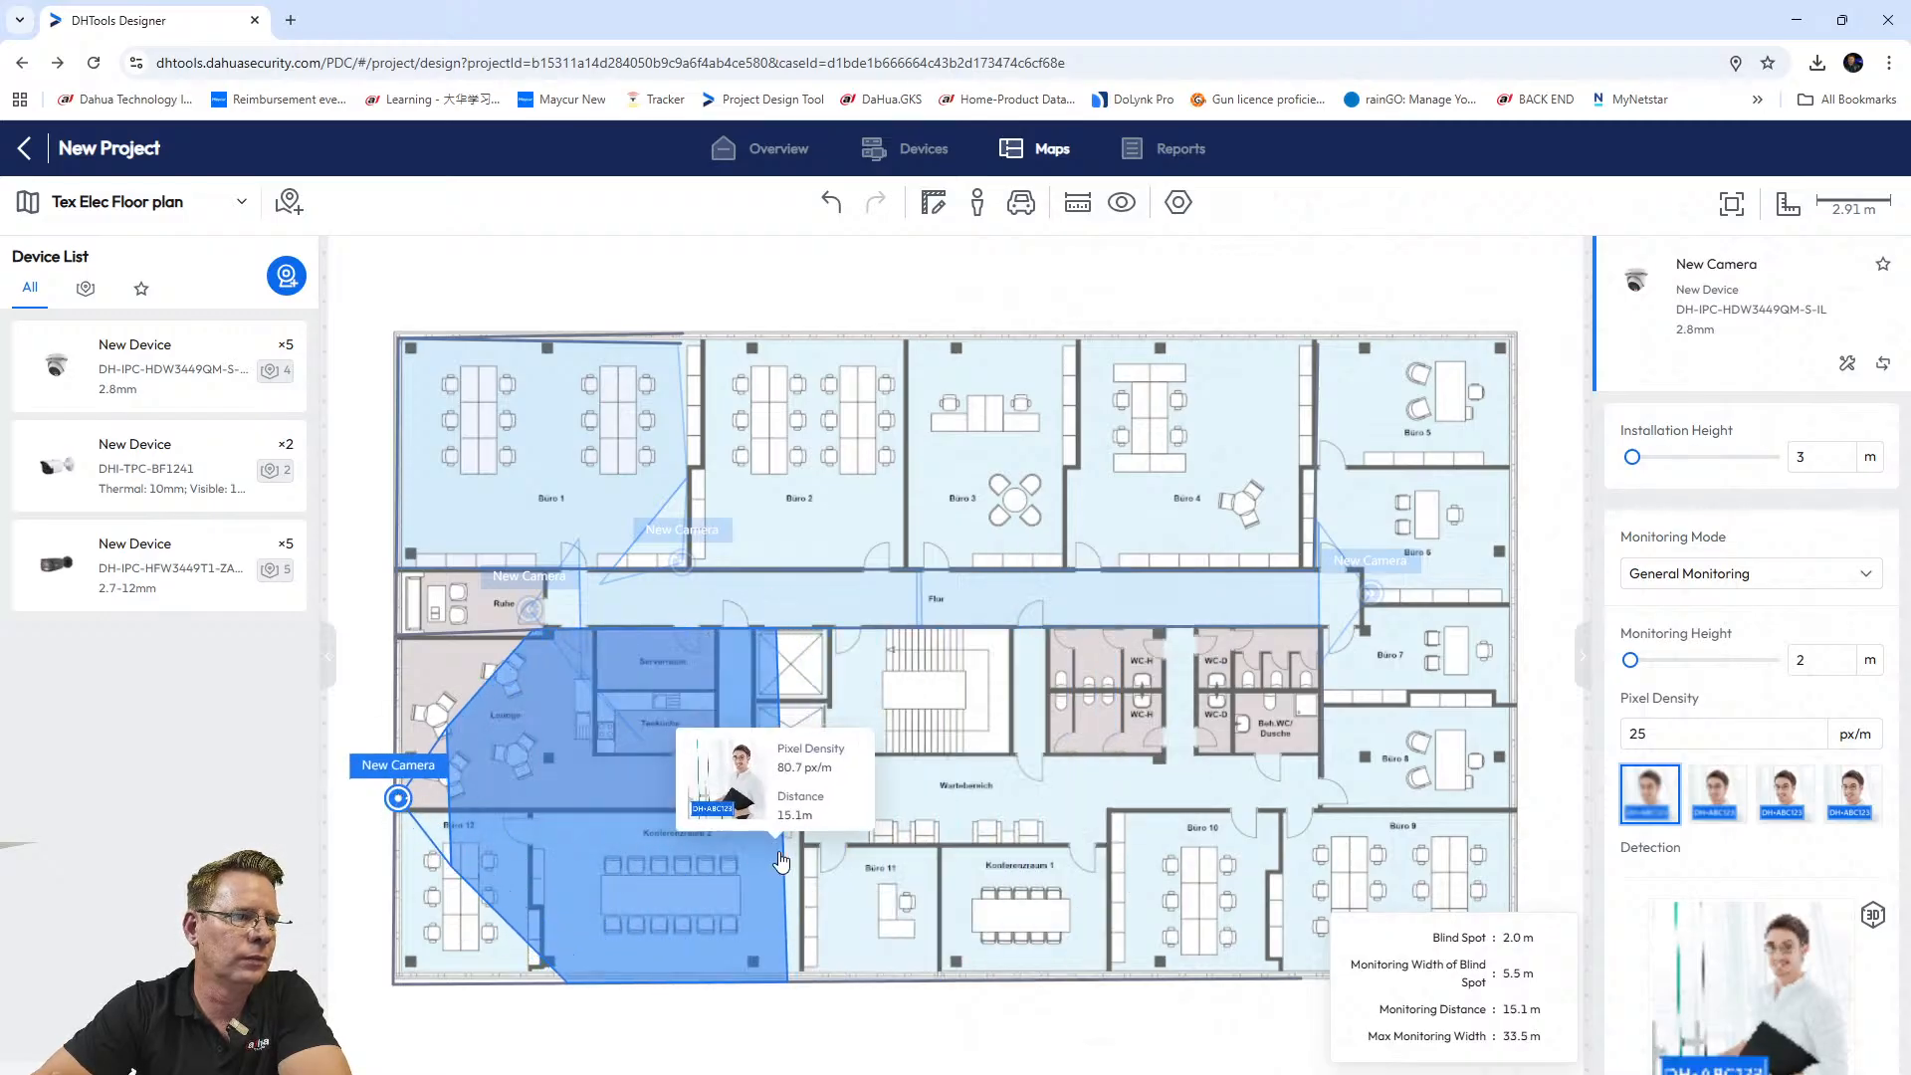
{"action": "mouse_move", "coordinate": [776, 782]}
{"action": "left_mouse_down"}
{"action": "mouse_move", "coordinate": [781, 756]}
{"action": "mouse_move", "coordinate": [617, 622]}
{"action": "mouse_move", "coordinate": [717, 640]}
{"action": "left_mouse_up"}
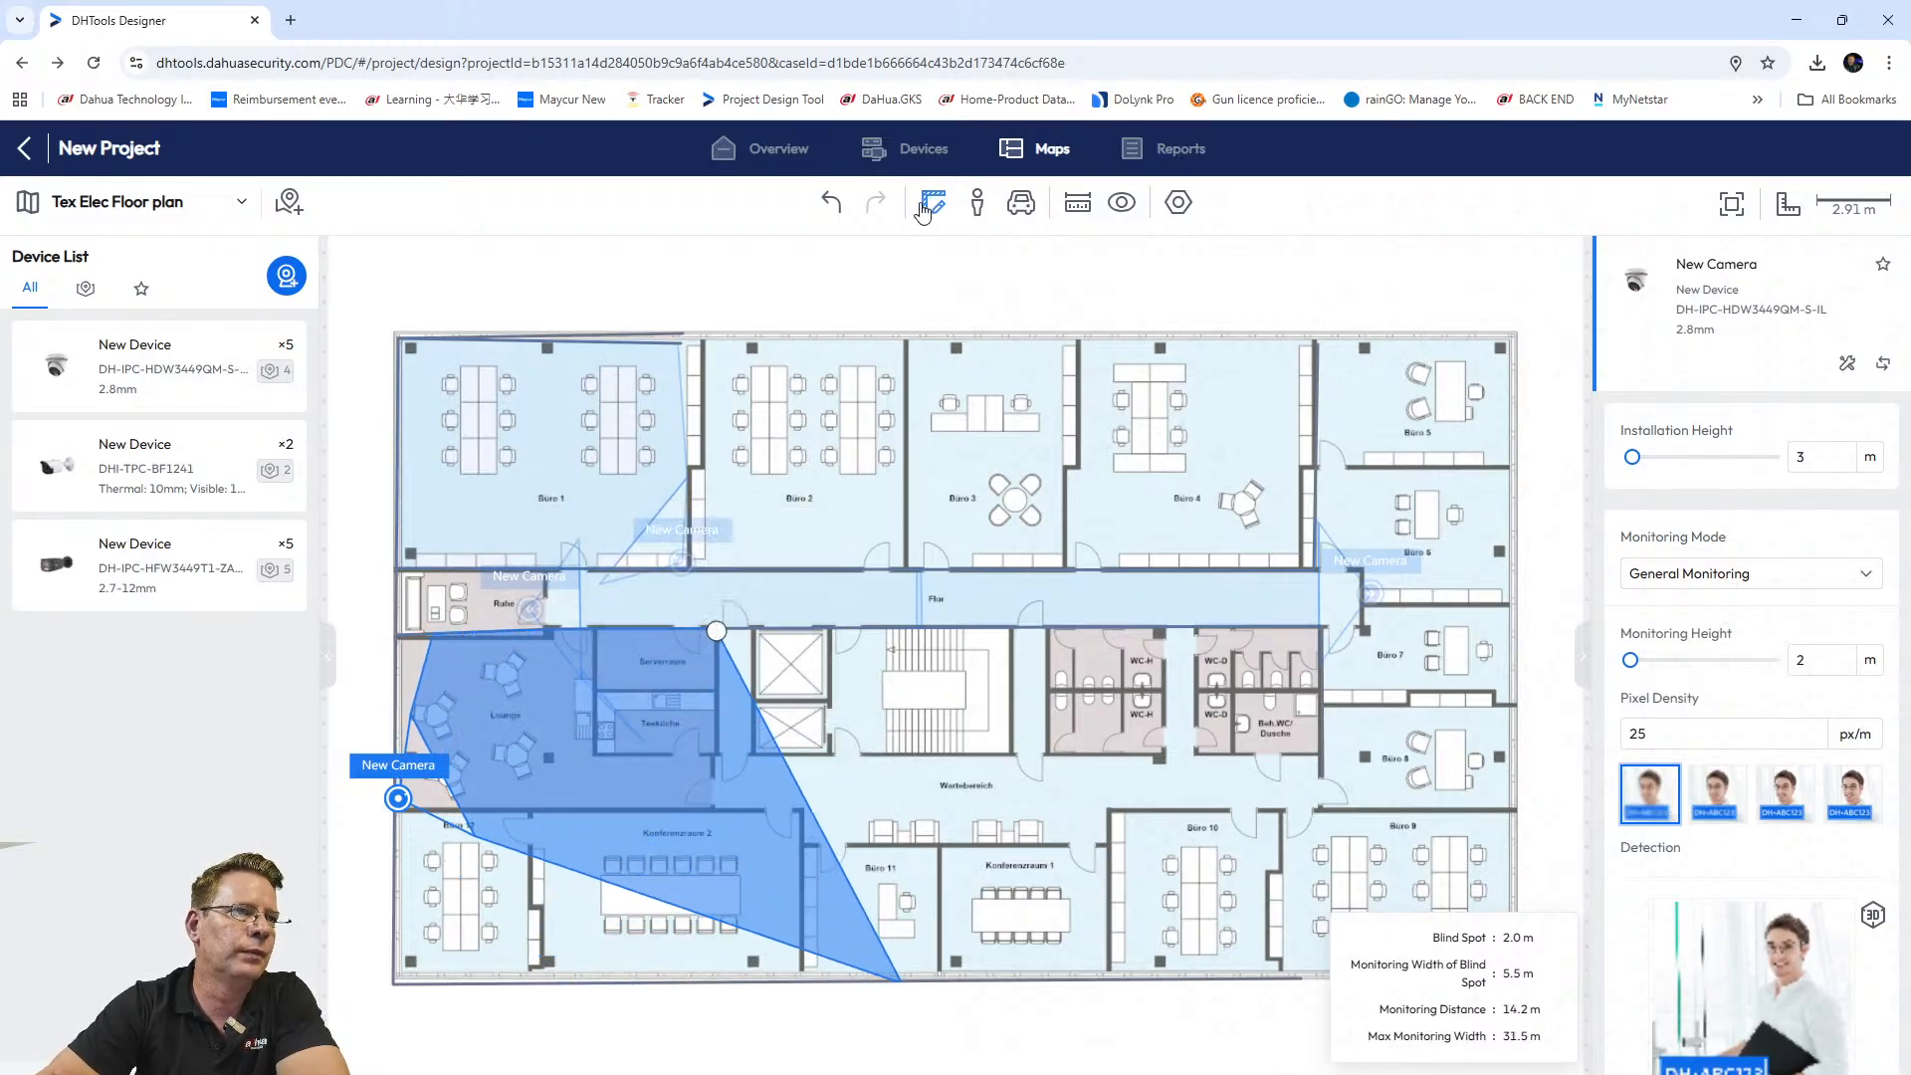
{"action": "left_click", "coordinate": [932, 202]}
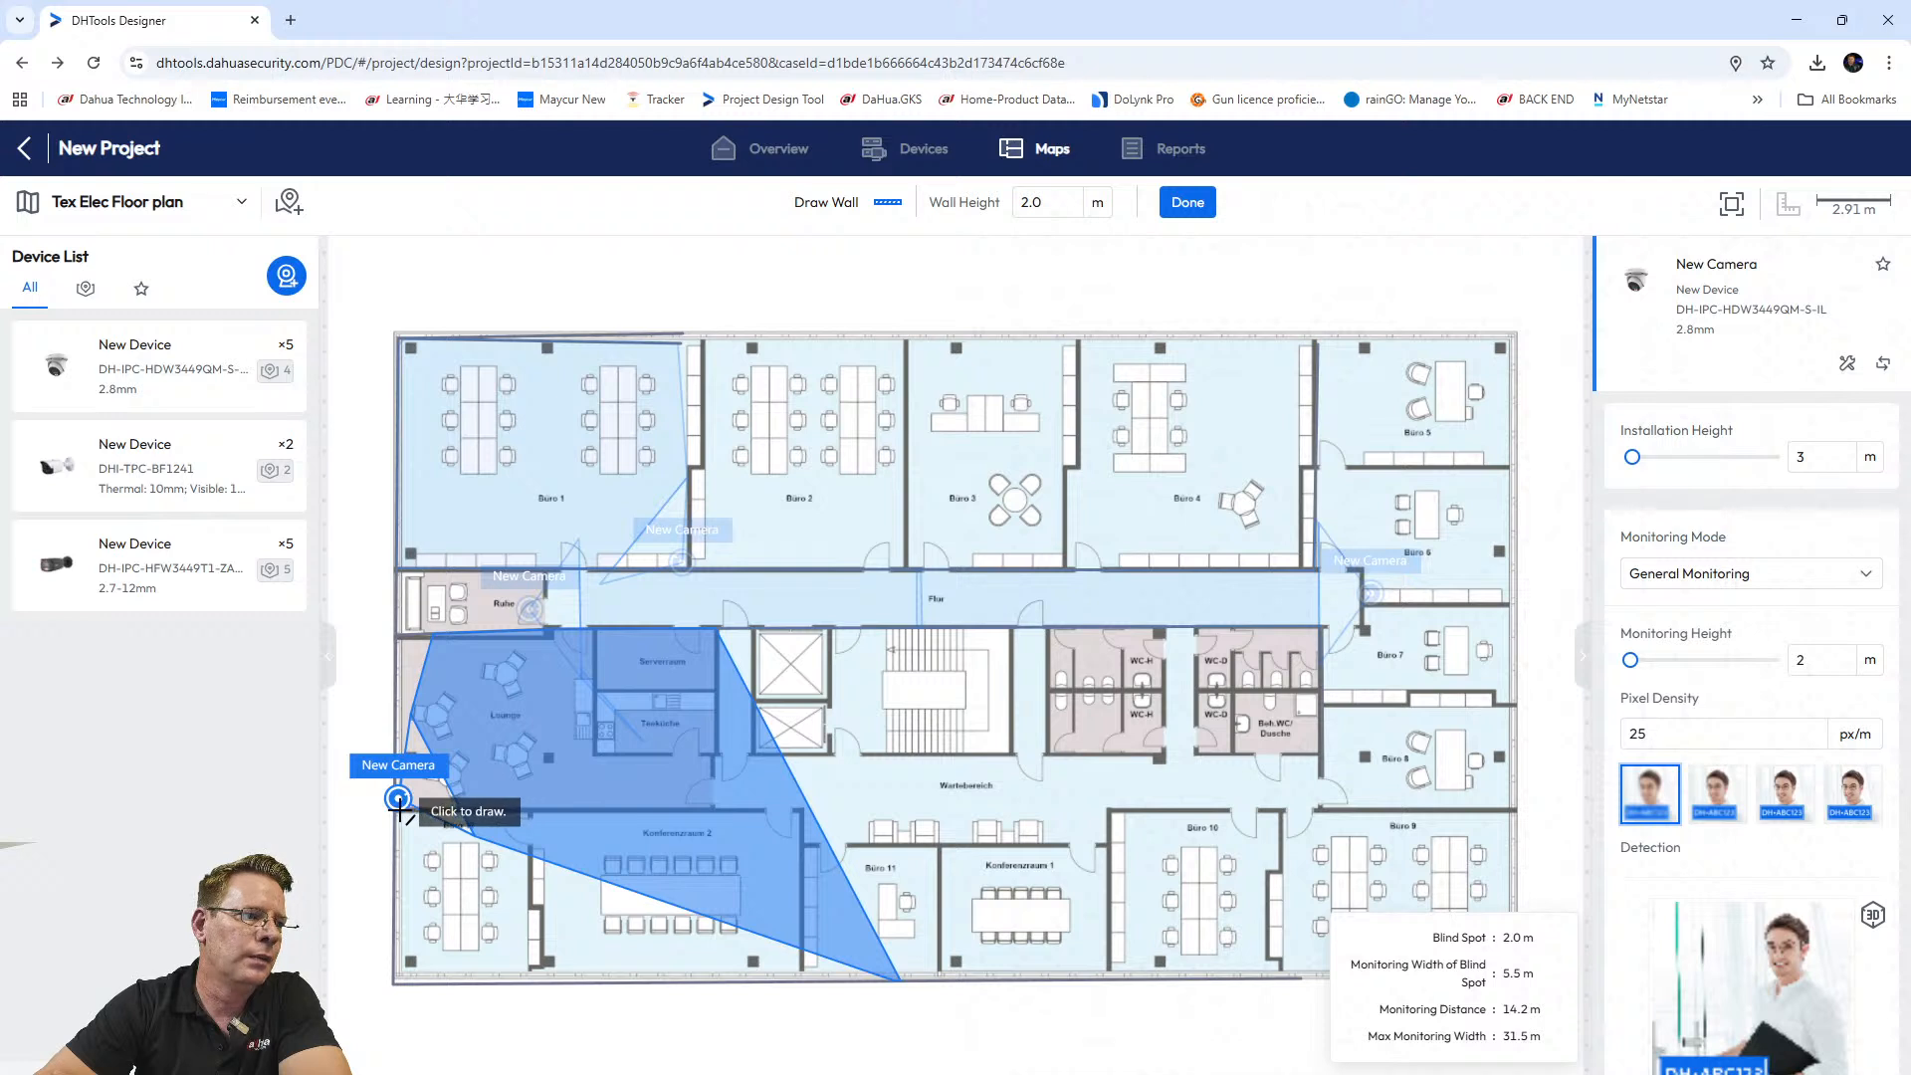
Draw walls beside the Lounge camera and around the Serverraum–Teeküche corner to clip its coverage.
{"action": "left_click", "coordinate": [397, 809]}
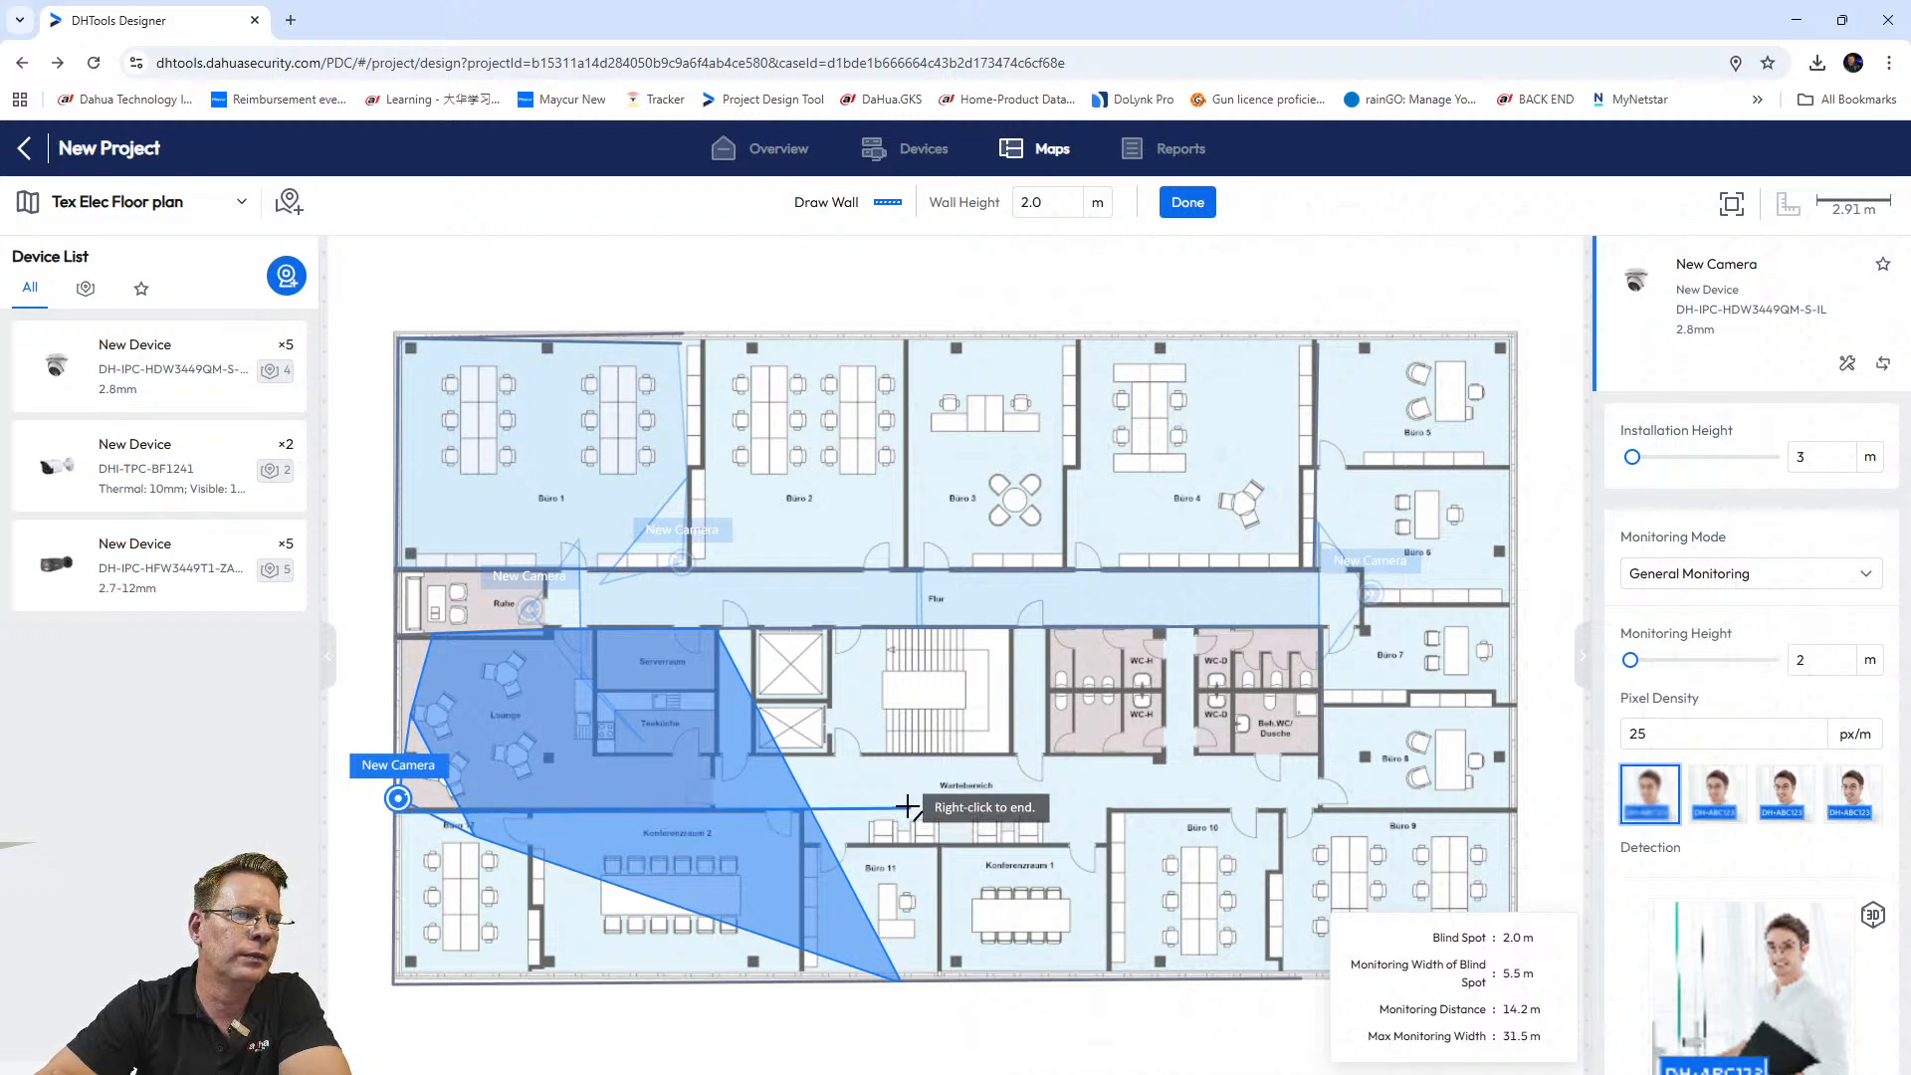
{"action": "right_click", "coordinate": [908, 806]}
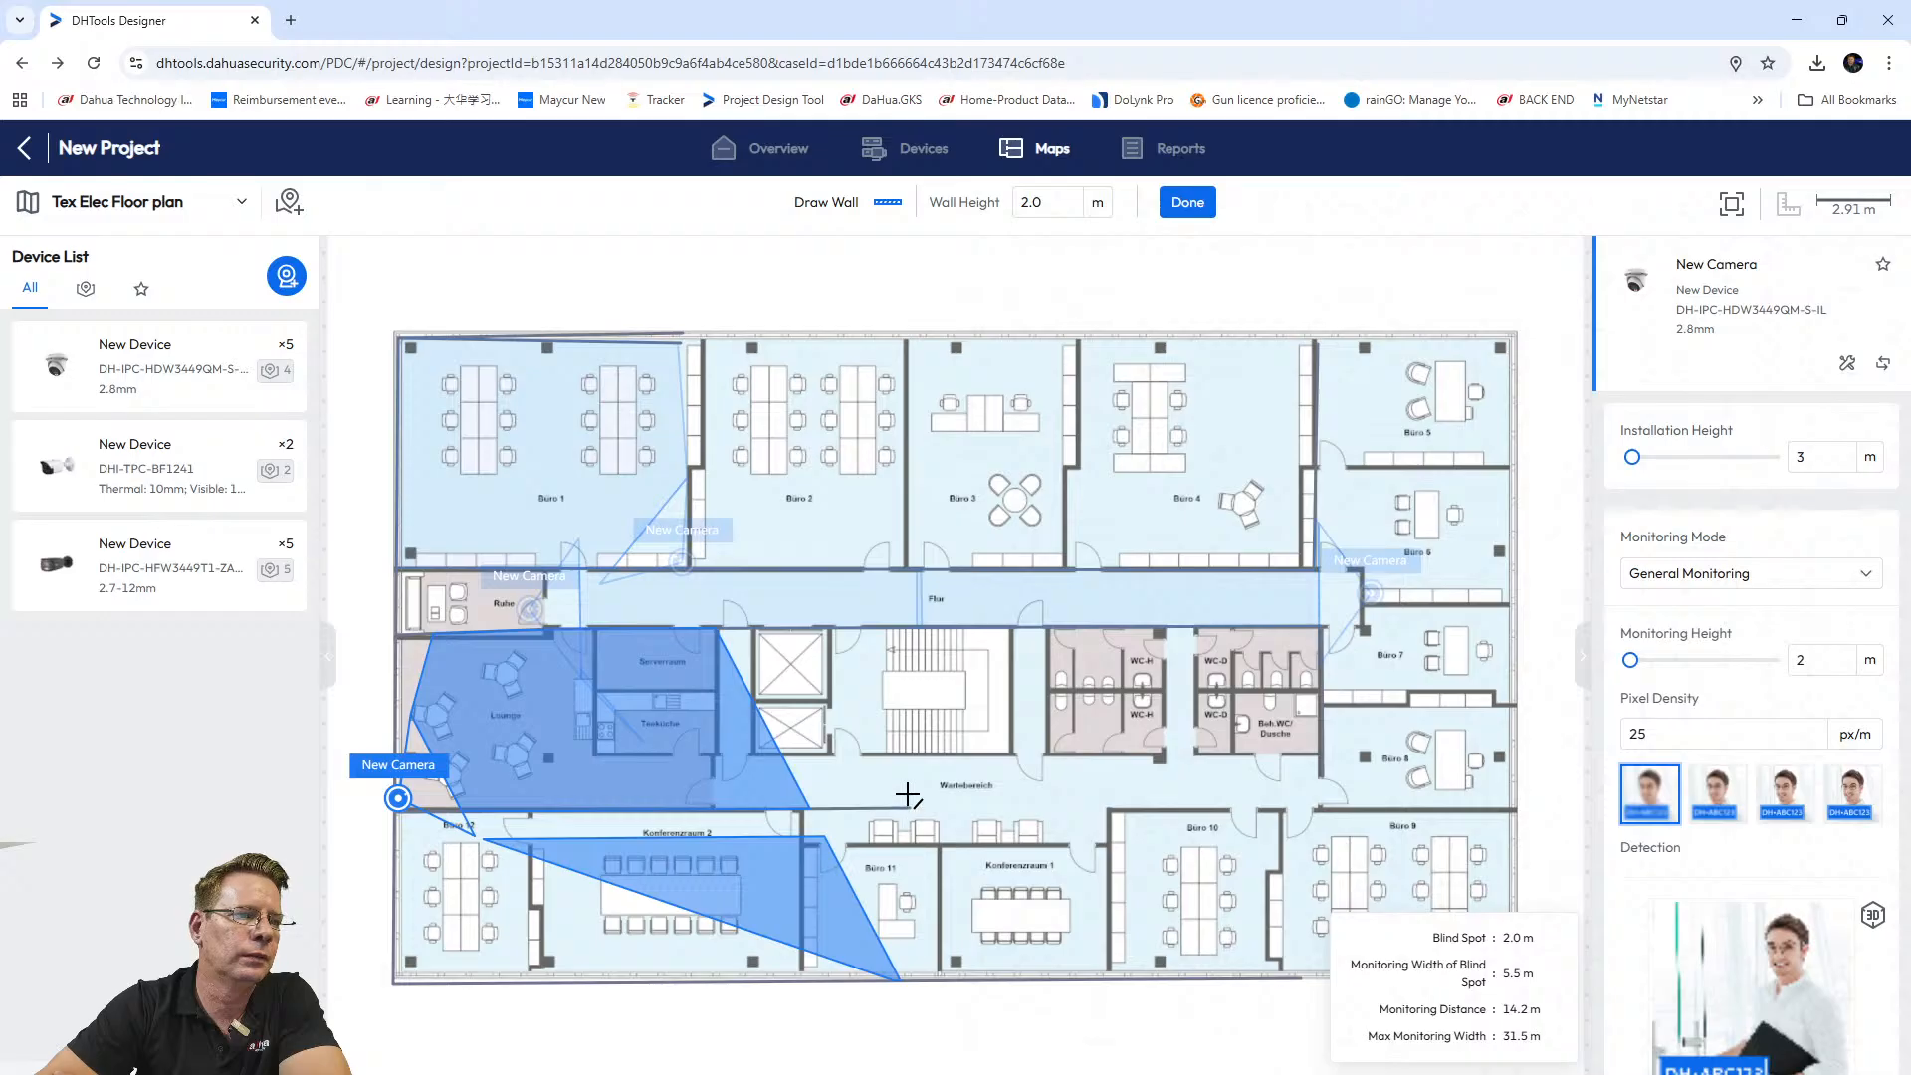
{"action": "left_click", "coordinate": [437, 809]}
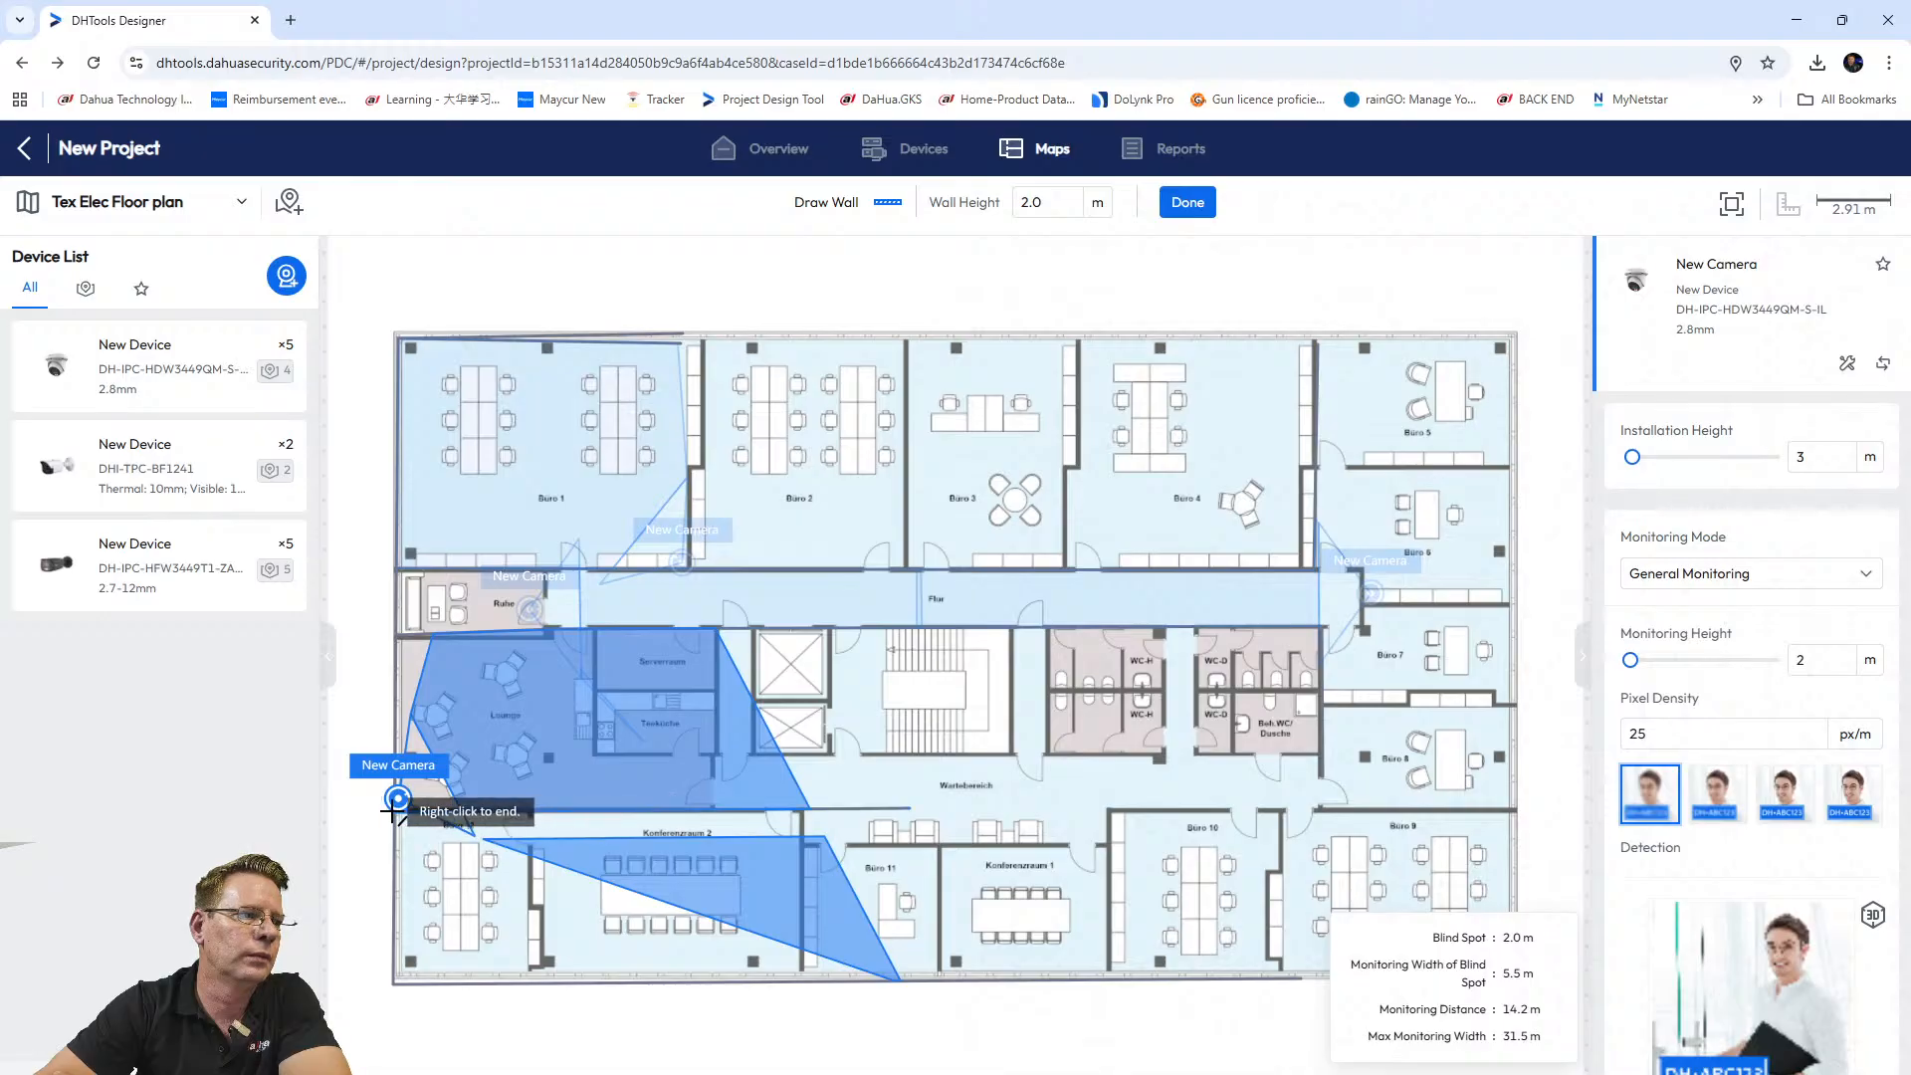
{"action": "left_click", "coordinate": [396, 980]}
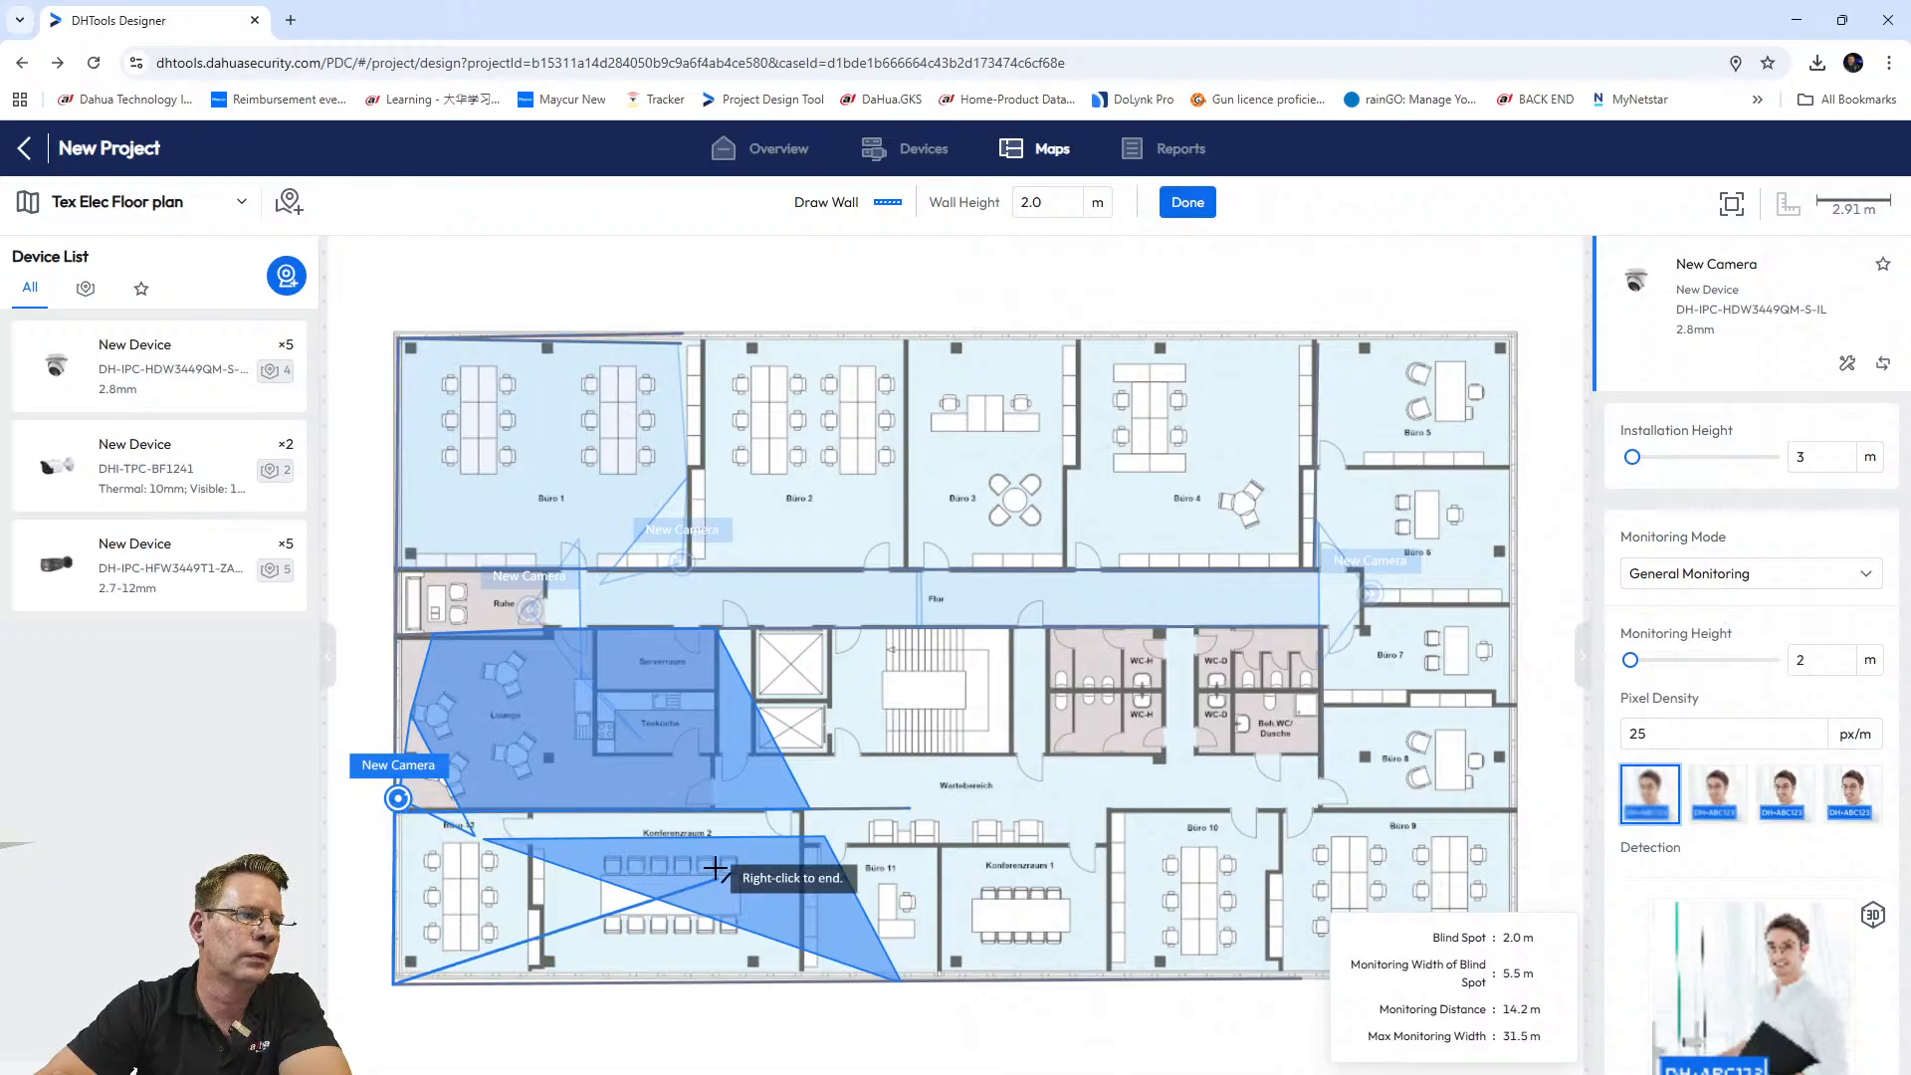
{"action": "right_click", "coordinate": [767, 842]}
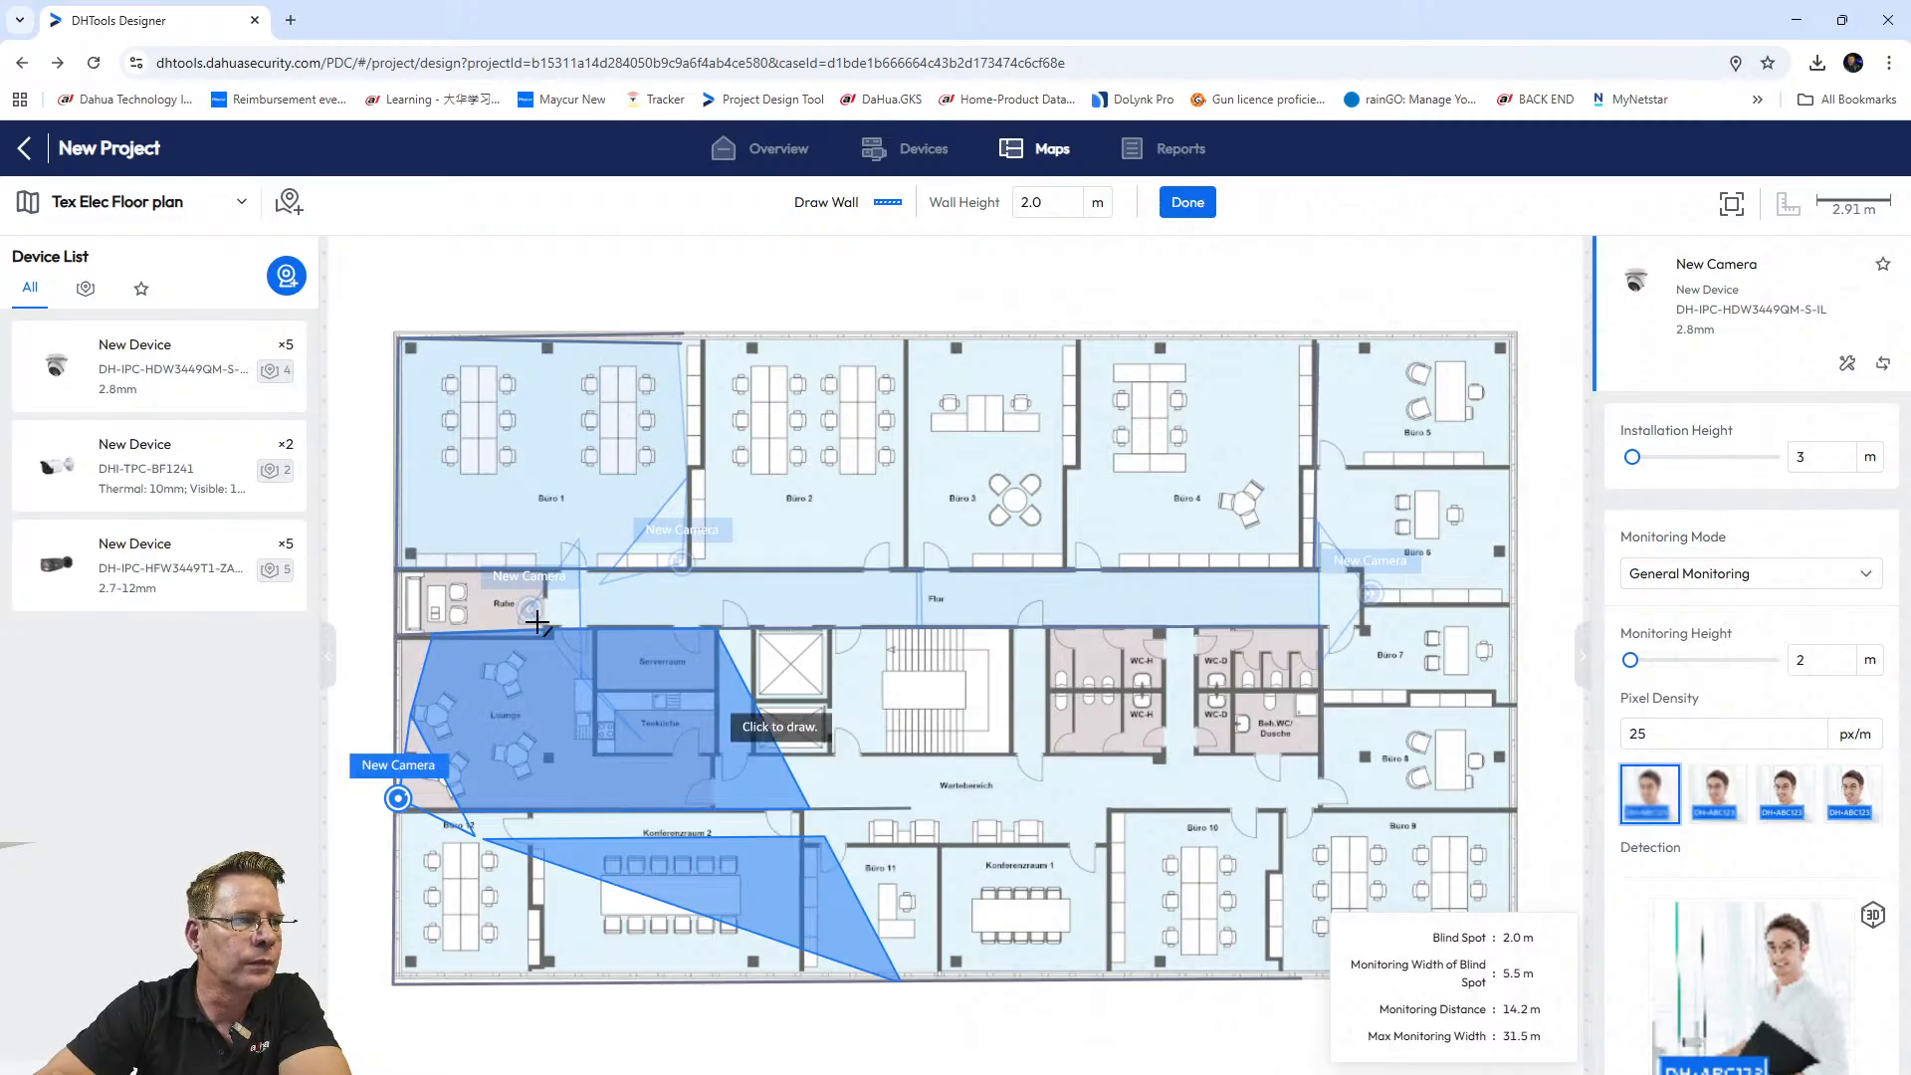
{"action": "left_click", "coordinate": [595, 629]}
{"action": "left_click", "coordinate": [595, 753]}
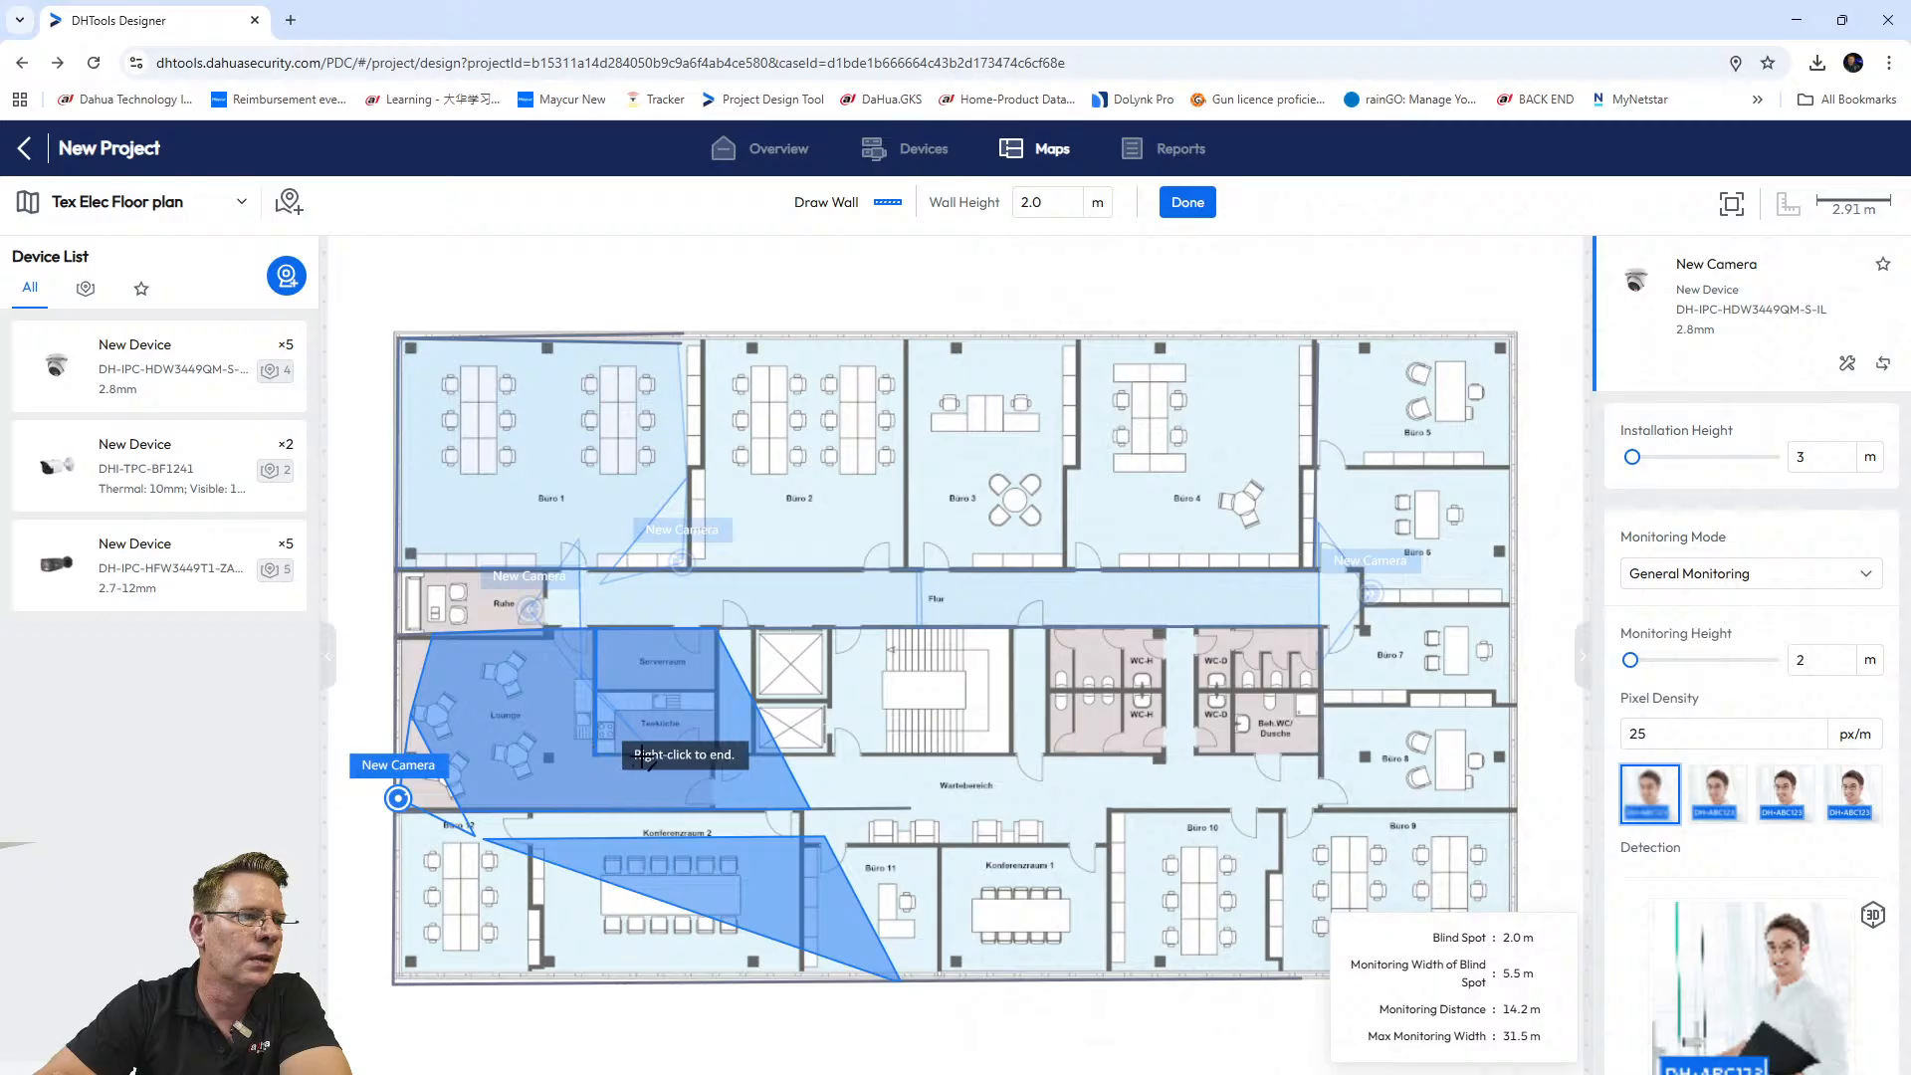
{"action": "left_click", "coordinate": [717, 750]}
{"action": "right_click", "coordinate": [716, 751]}
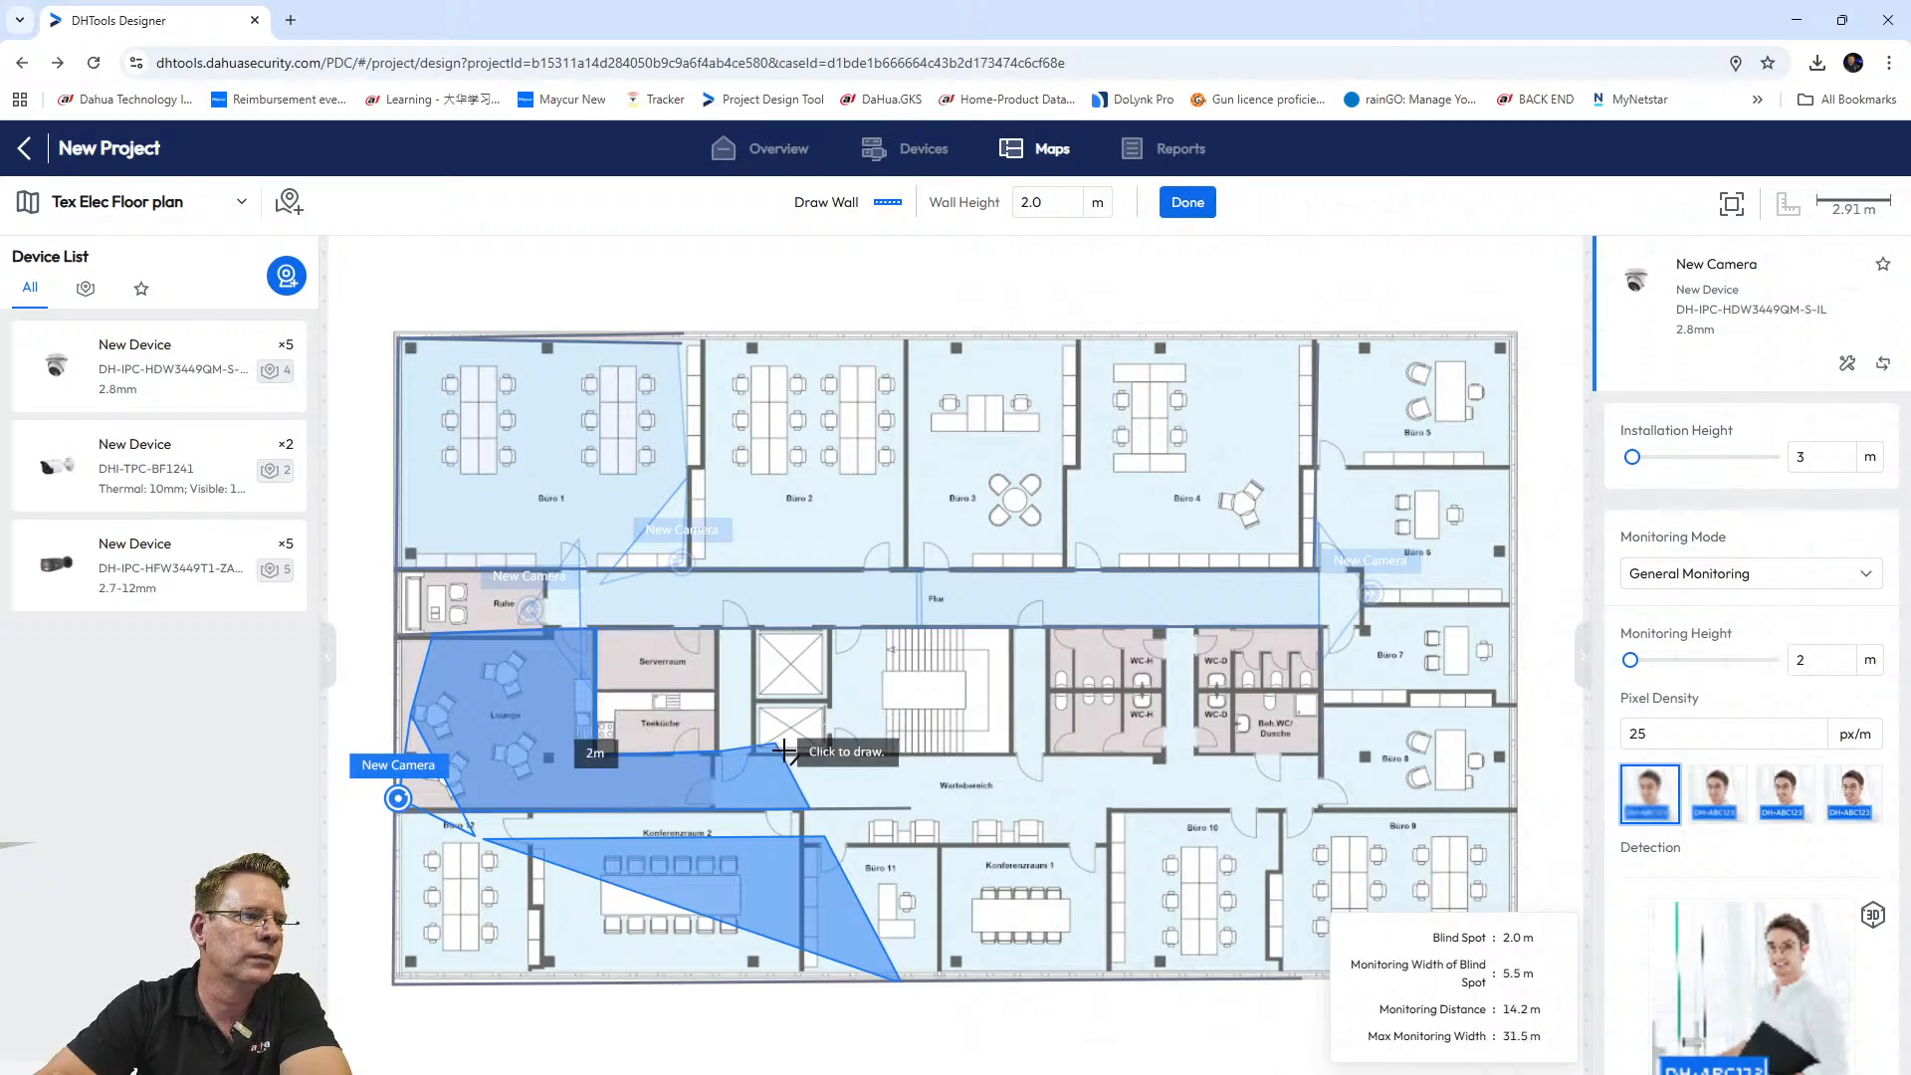
{"action": "left_click", "coordinate": [1187, 202]}
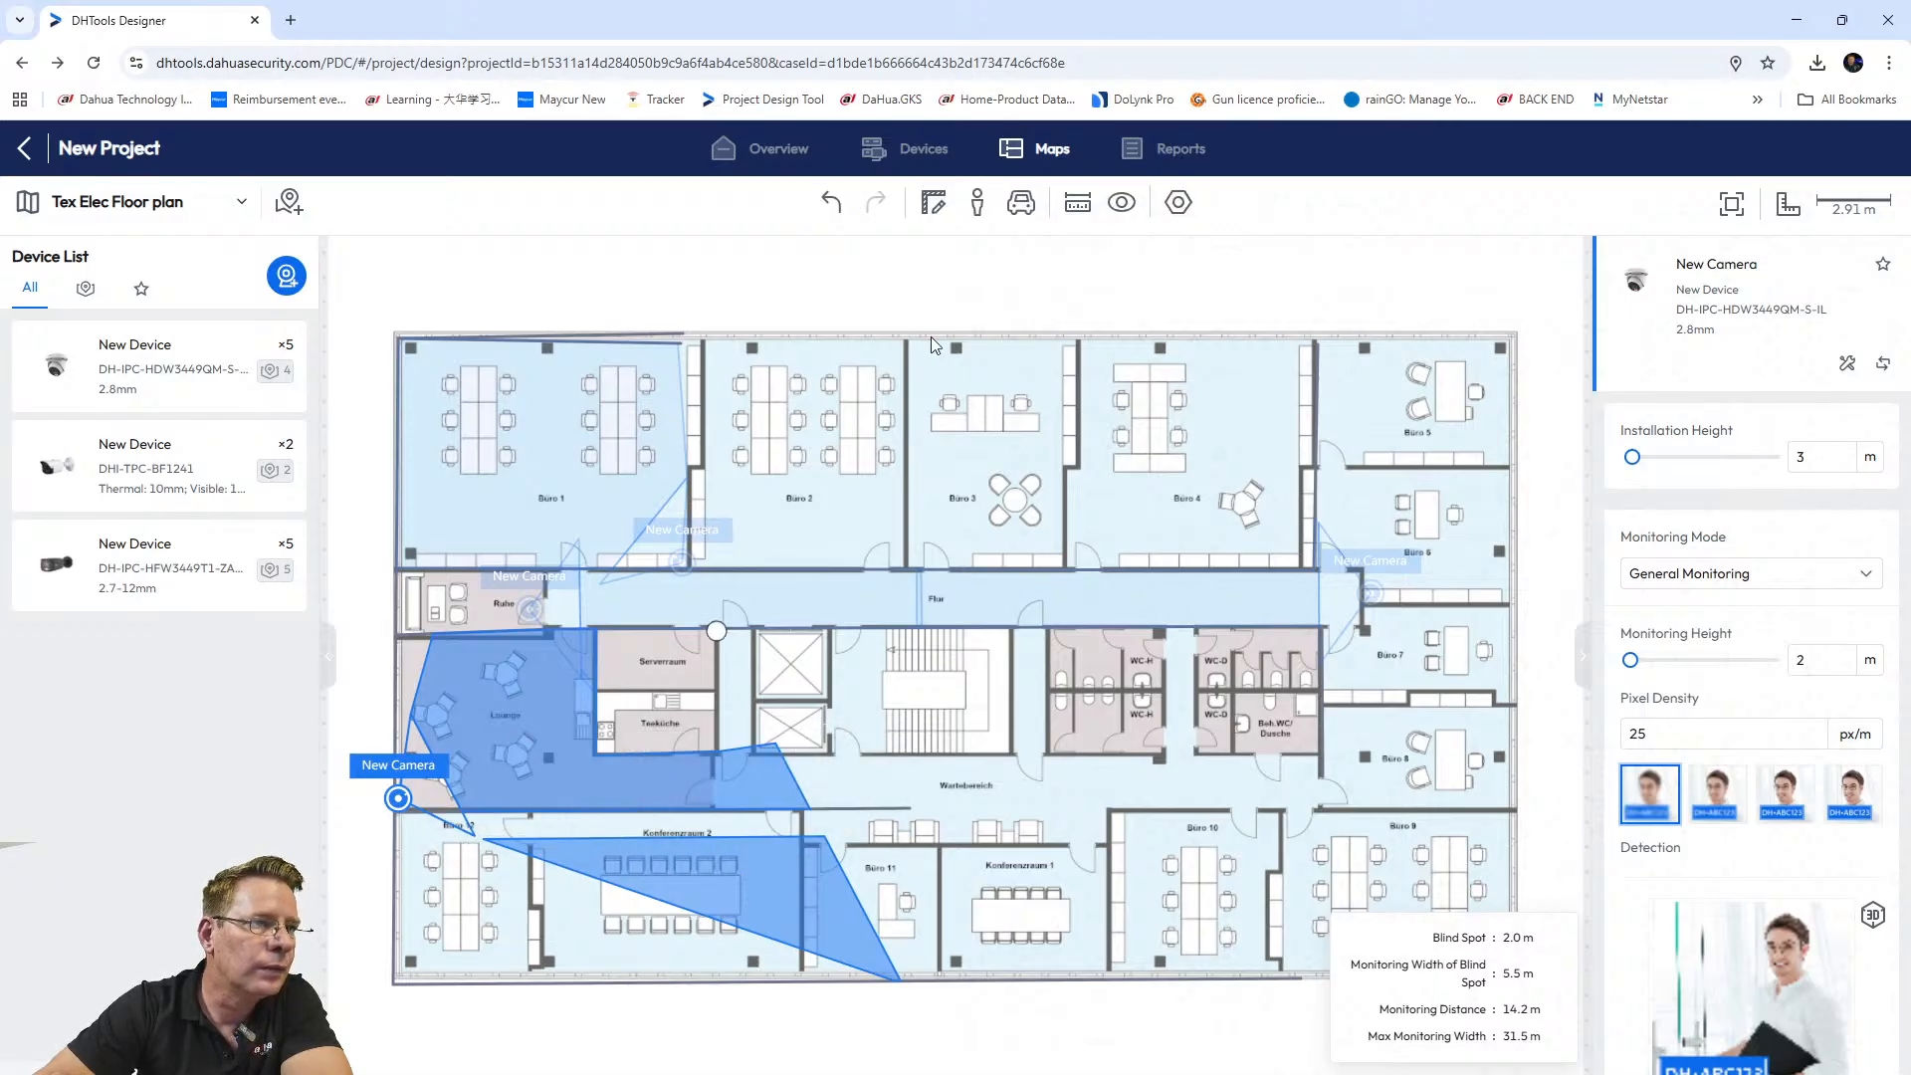
Add a wall below the camera and a vertical wall beside Konferenzraum 2 to the plan's bottom edge.
{"action": "left_click", "coordinate": [933, 202]}
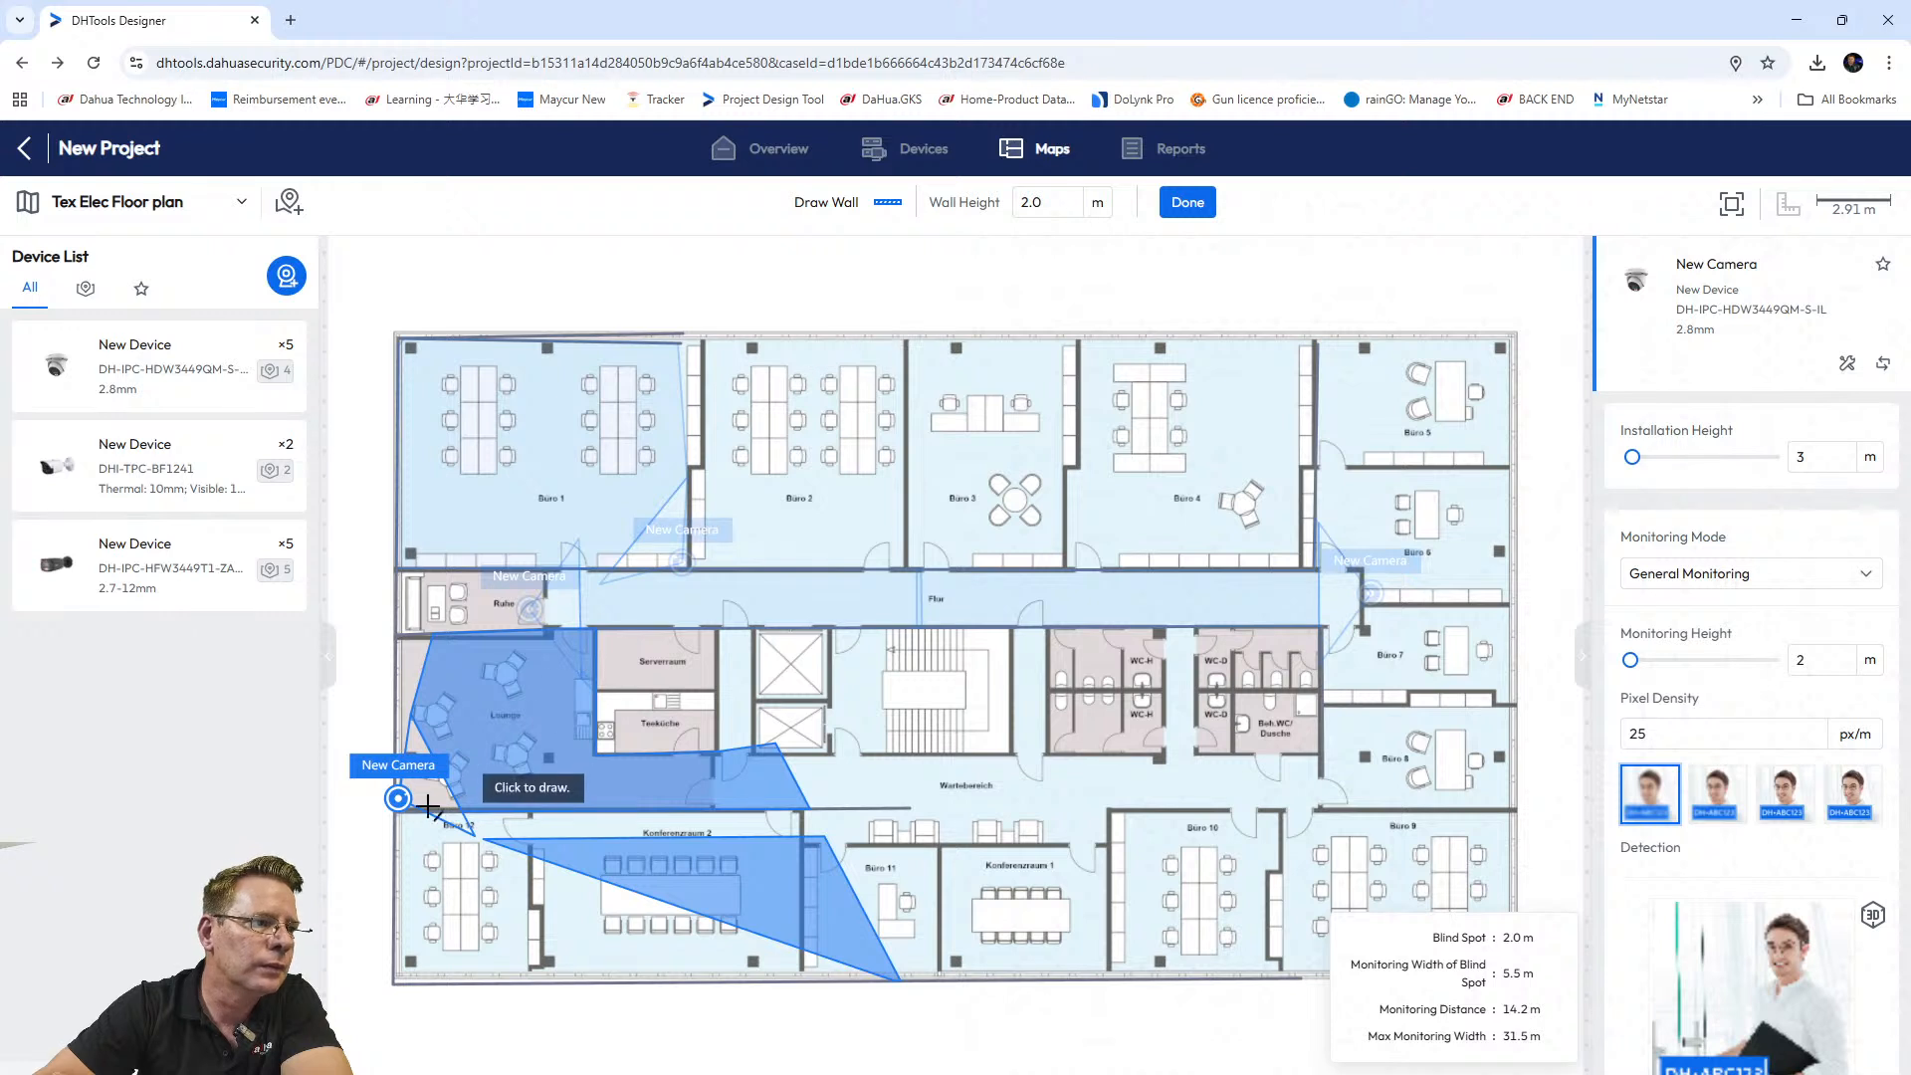
{"action": "left_click", "coordinate": [397, 824]}
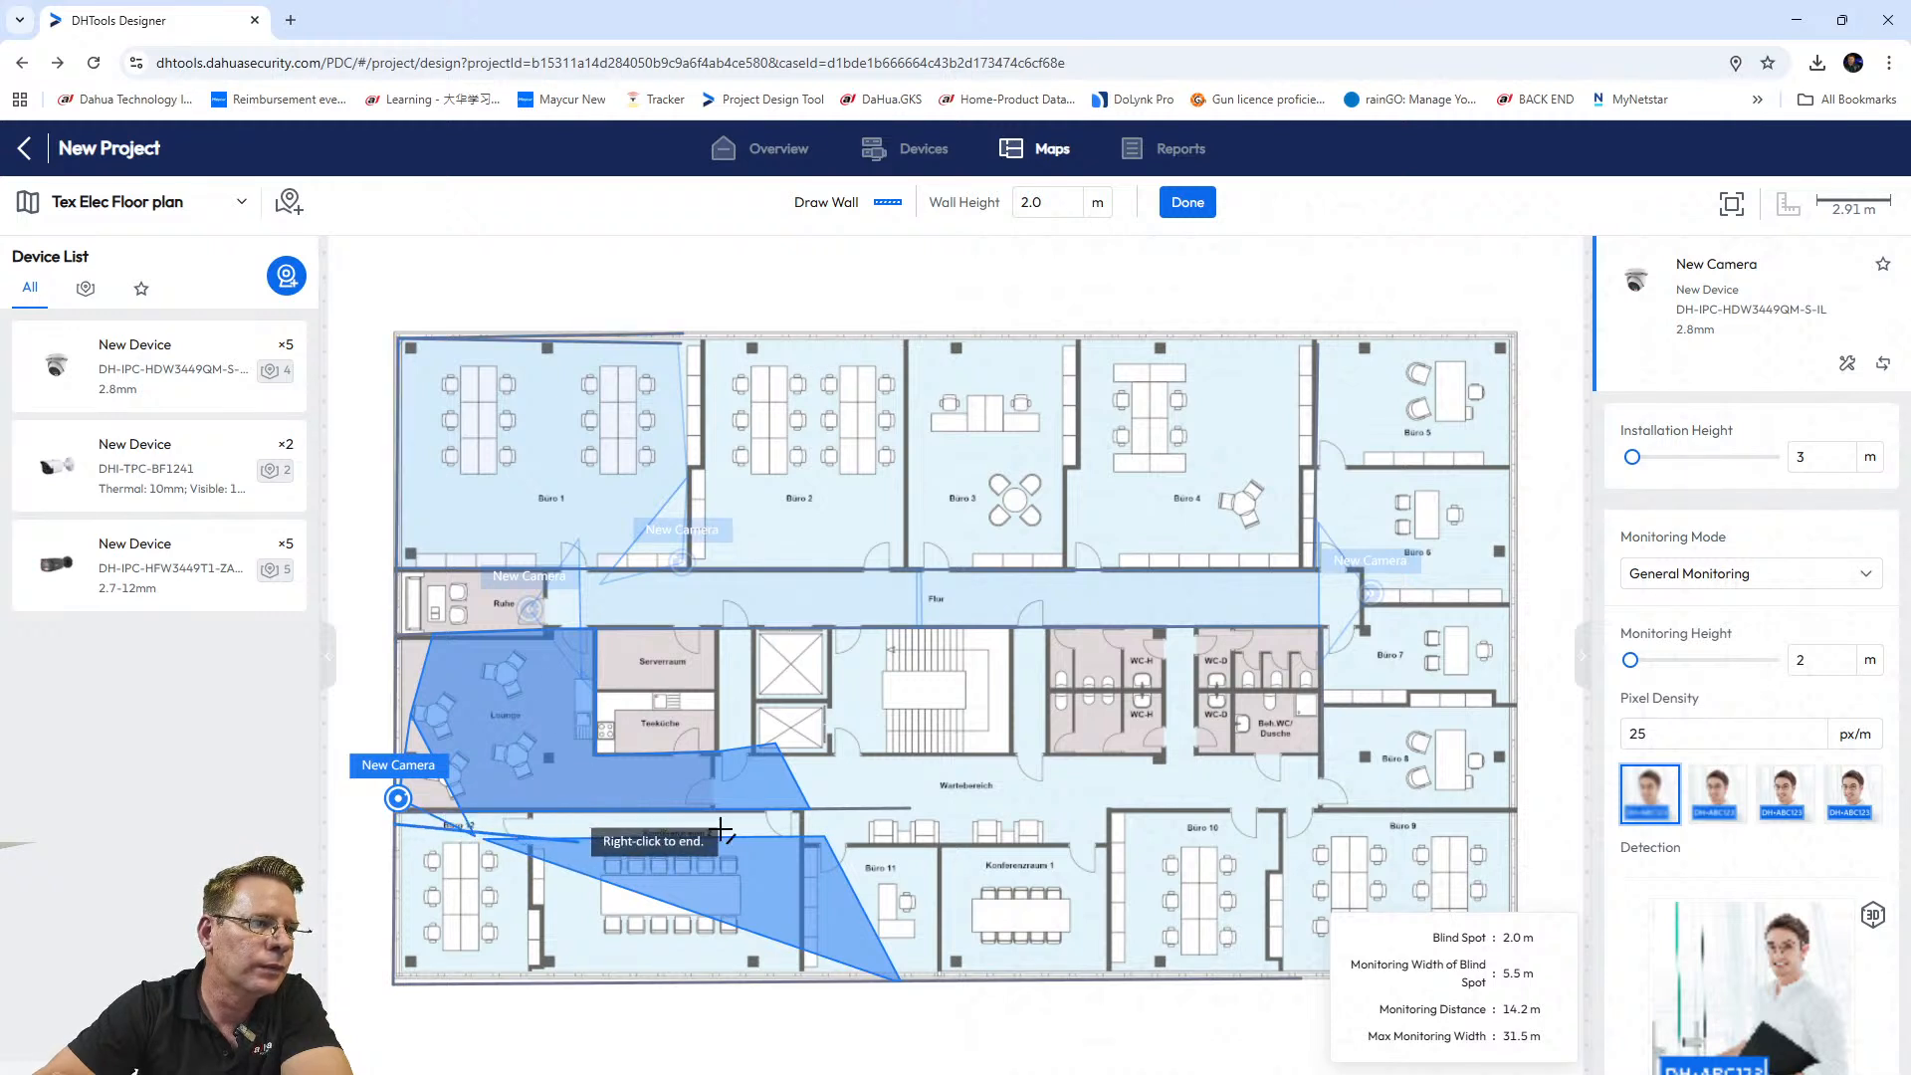
{"action": "right_click", "coordinate": [804, 828]}
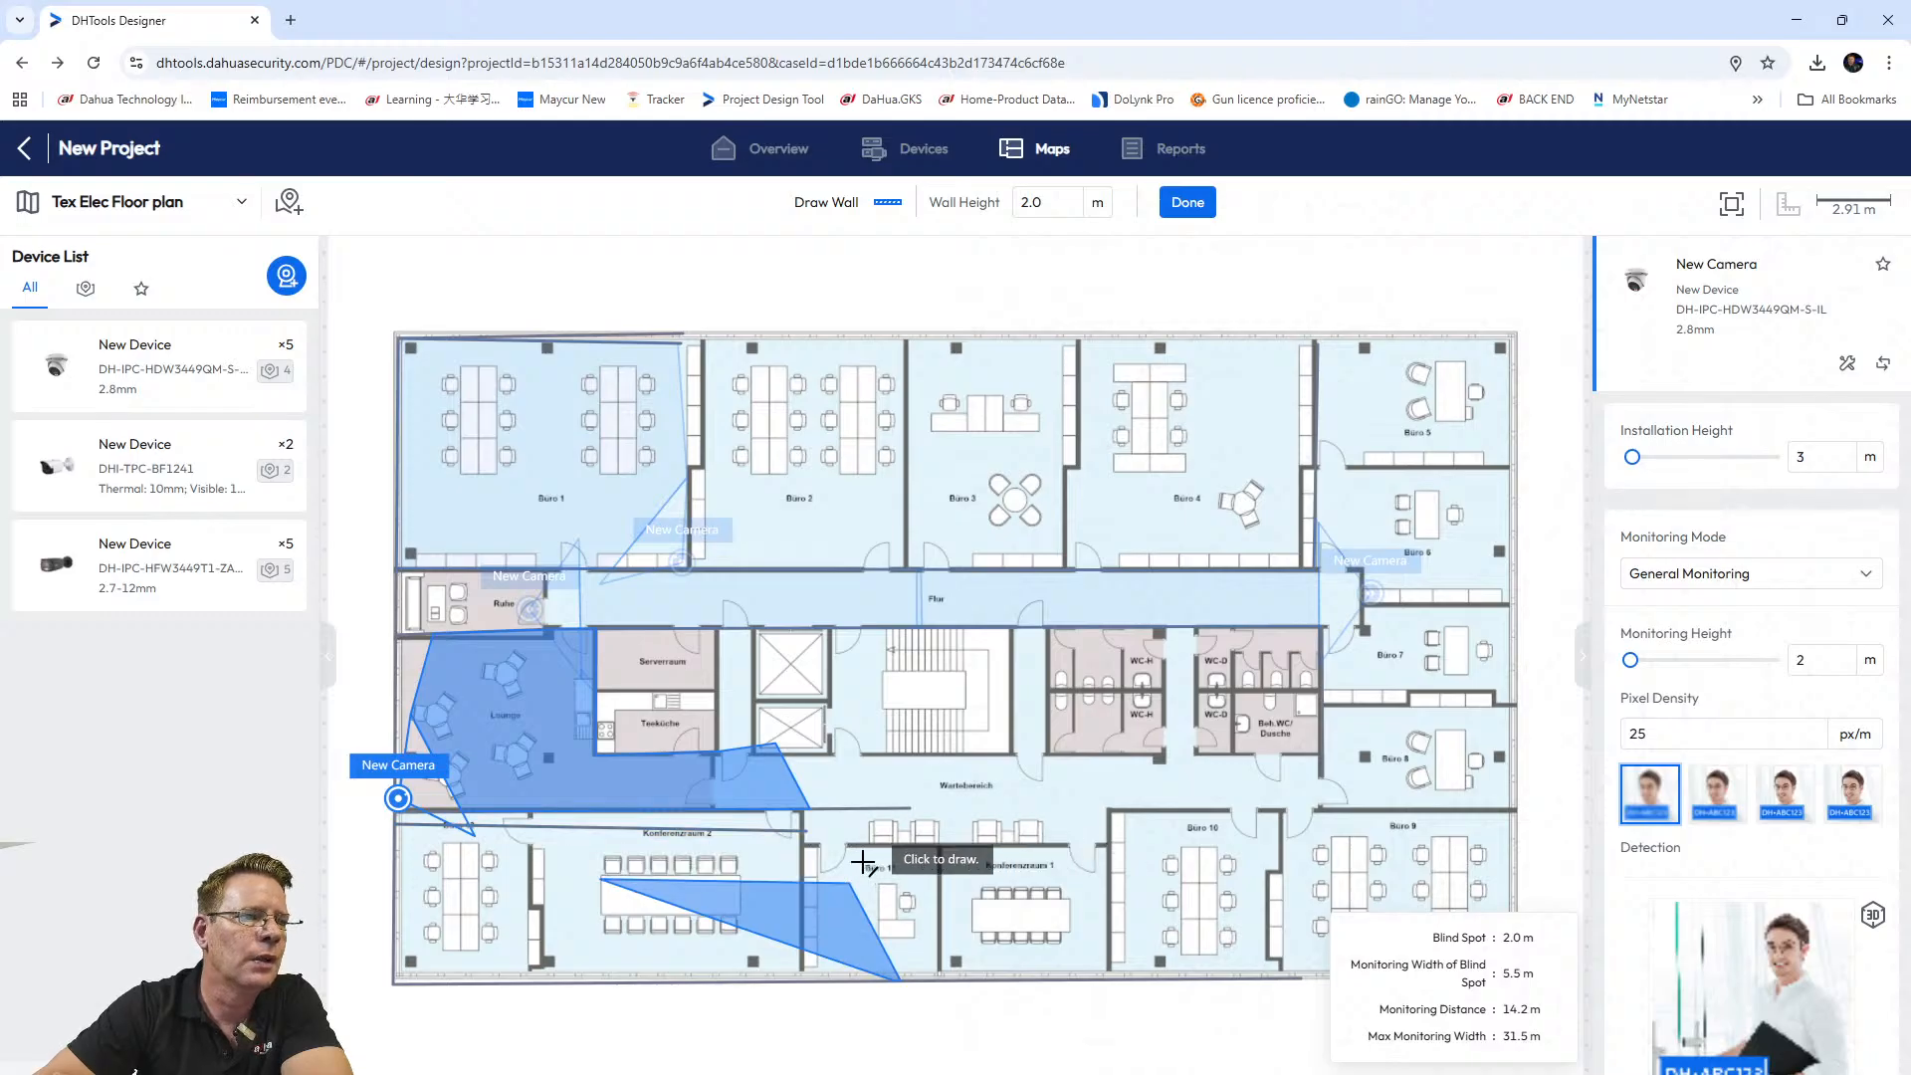
{"action": "left_click", "coordinate": [598, 828]}
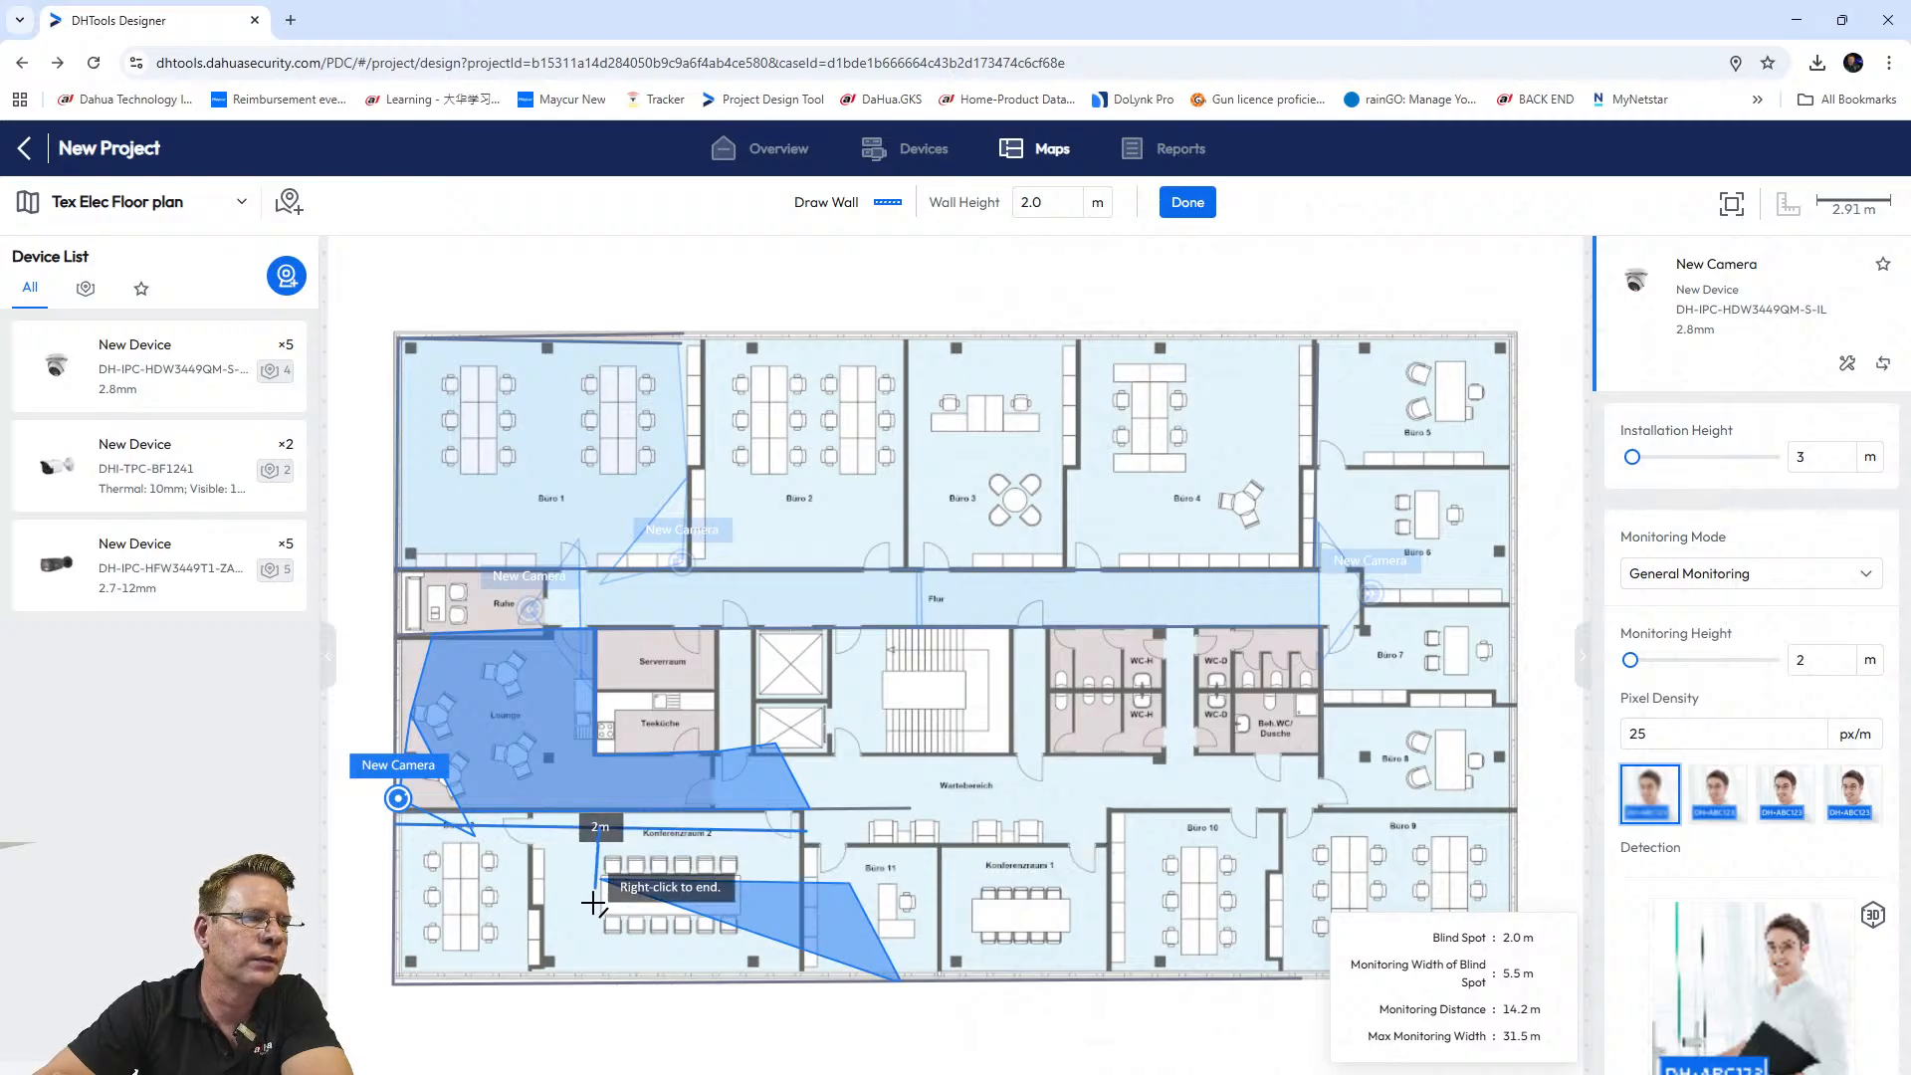
{"action": "right_click", "coordinate": [599, 981]}
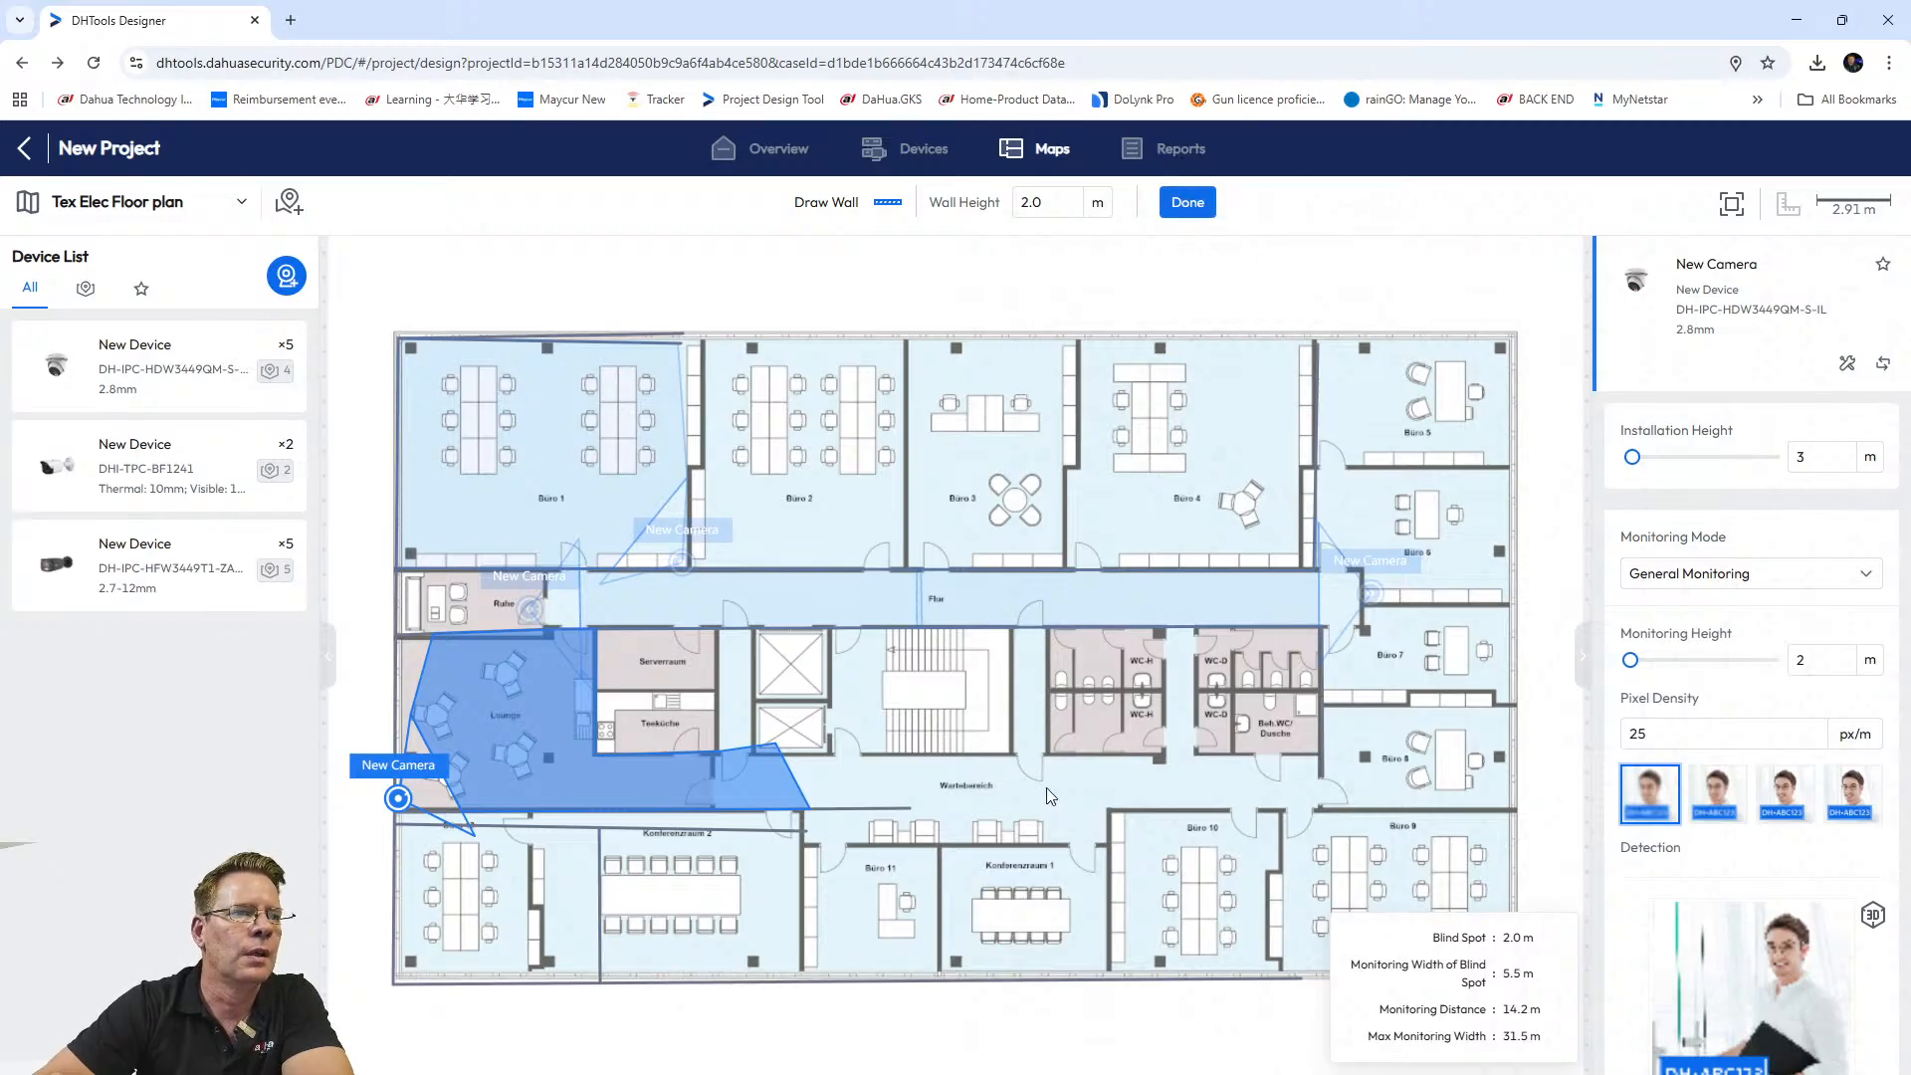
{"action": "right_click", "coordinate": [1067, 812]}
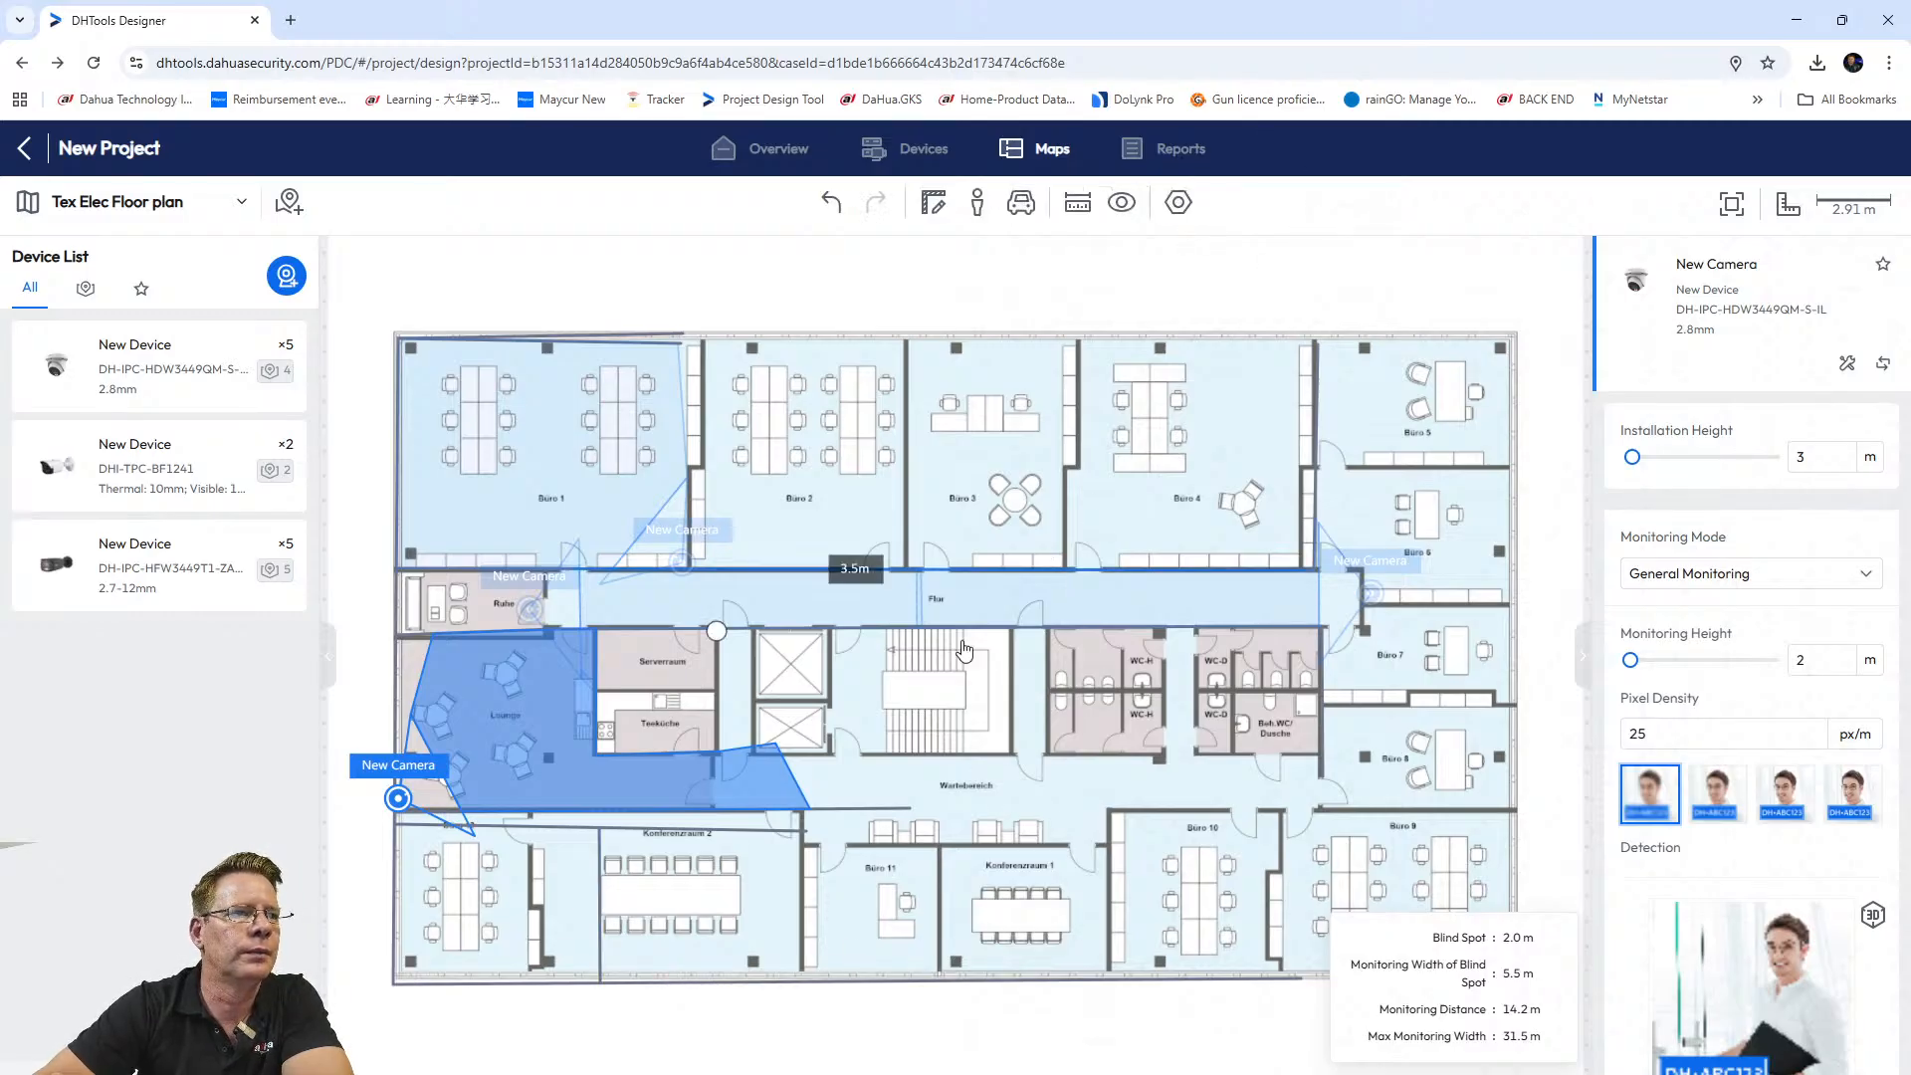
{"action": "left_click", "coordinate": [900, 791]}
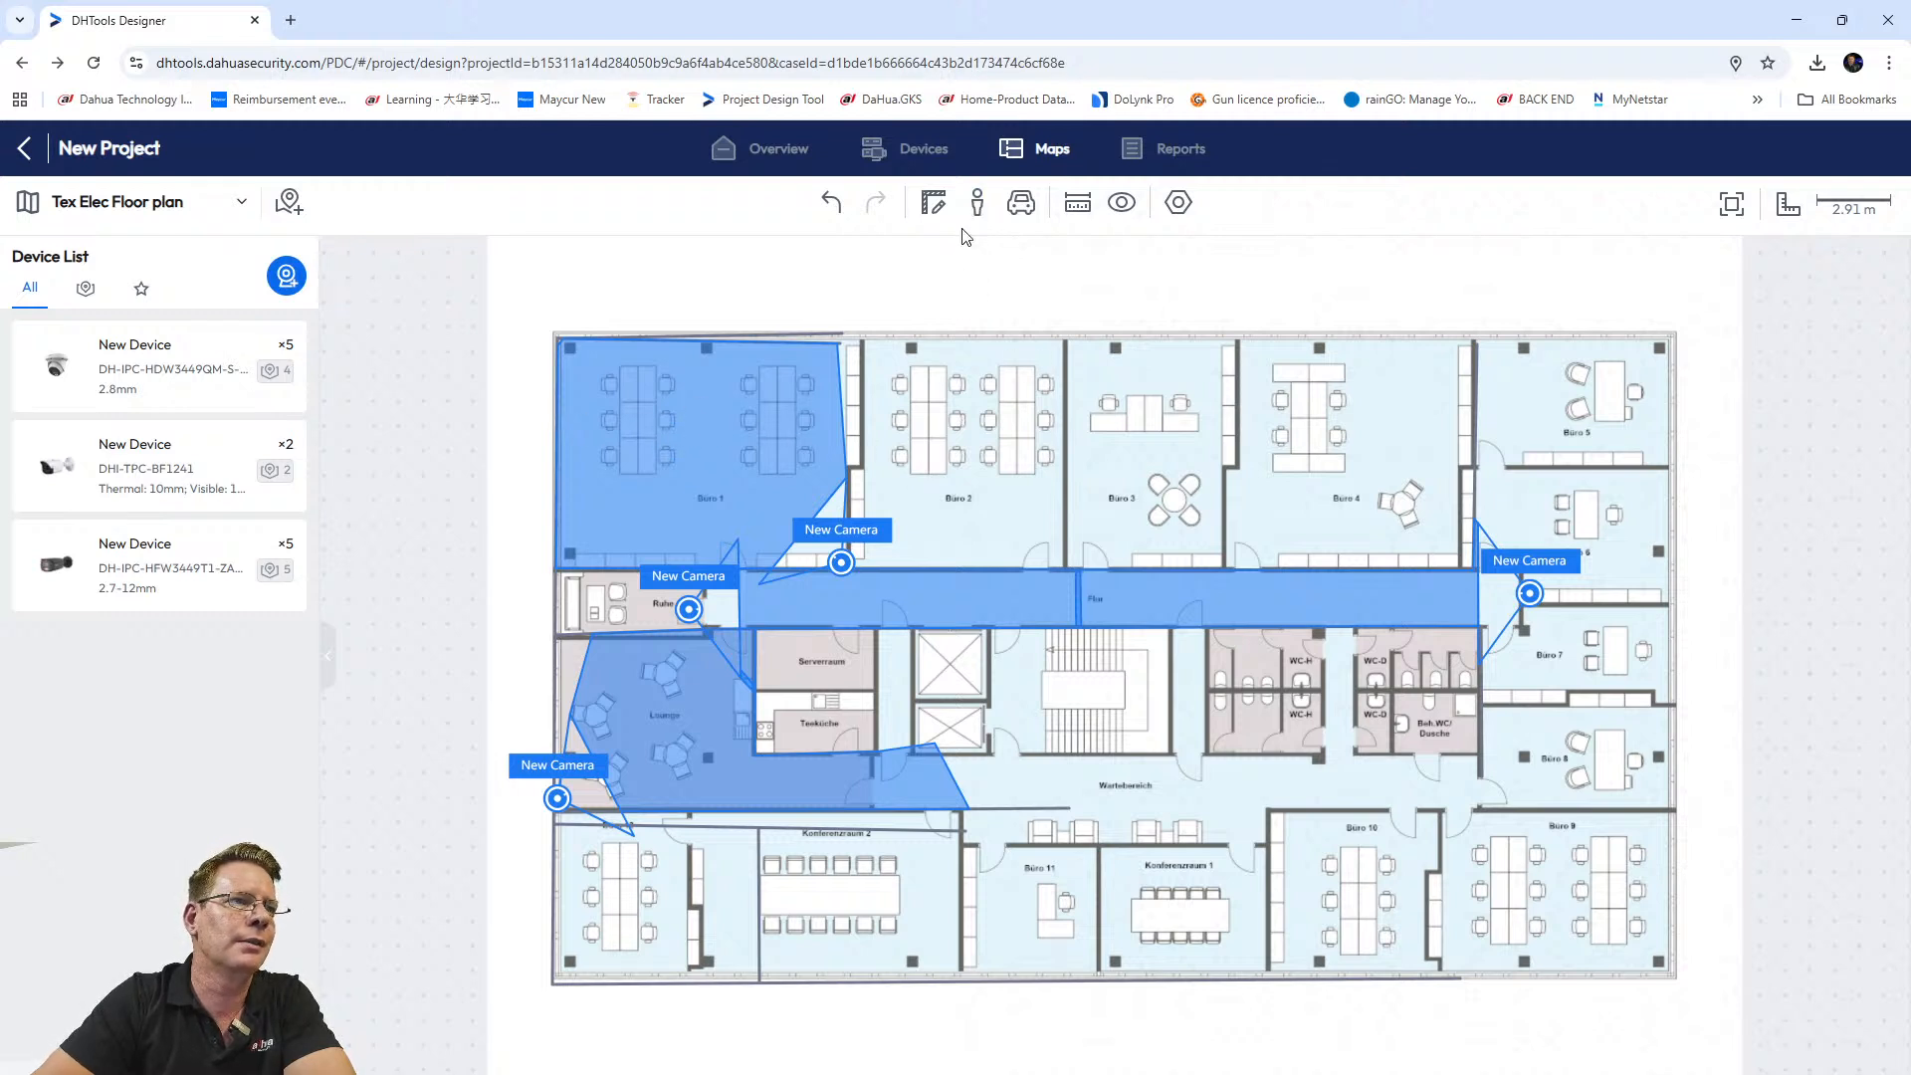
Place a human figure in Büro 1 within camera coverage, then bring up the project reports.
{"action": "left_click", "coordinate": [976, 202]}
{"action": "left_click", "coordinate": [678, 440]}
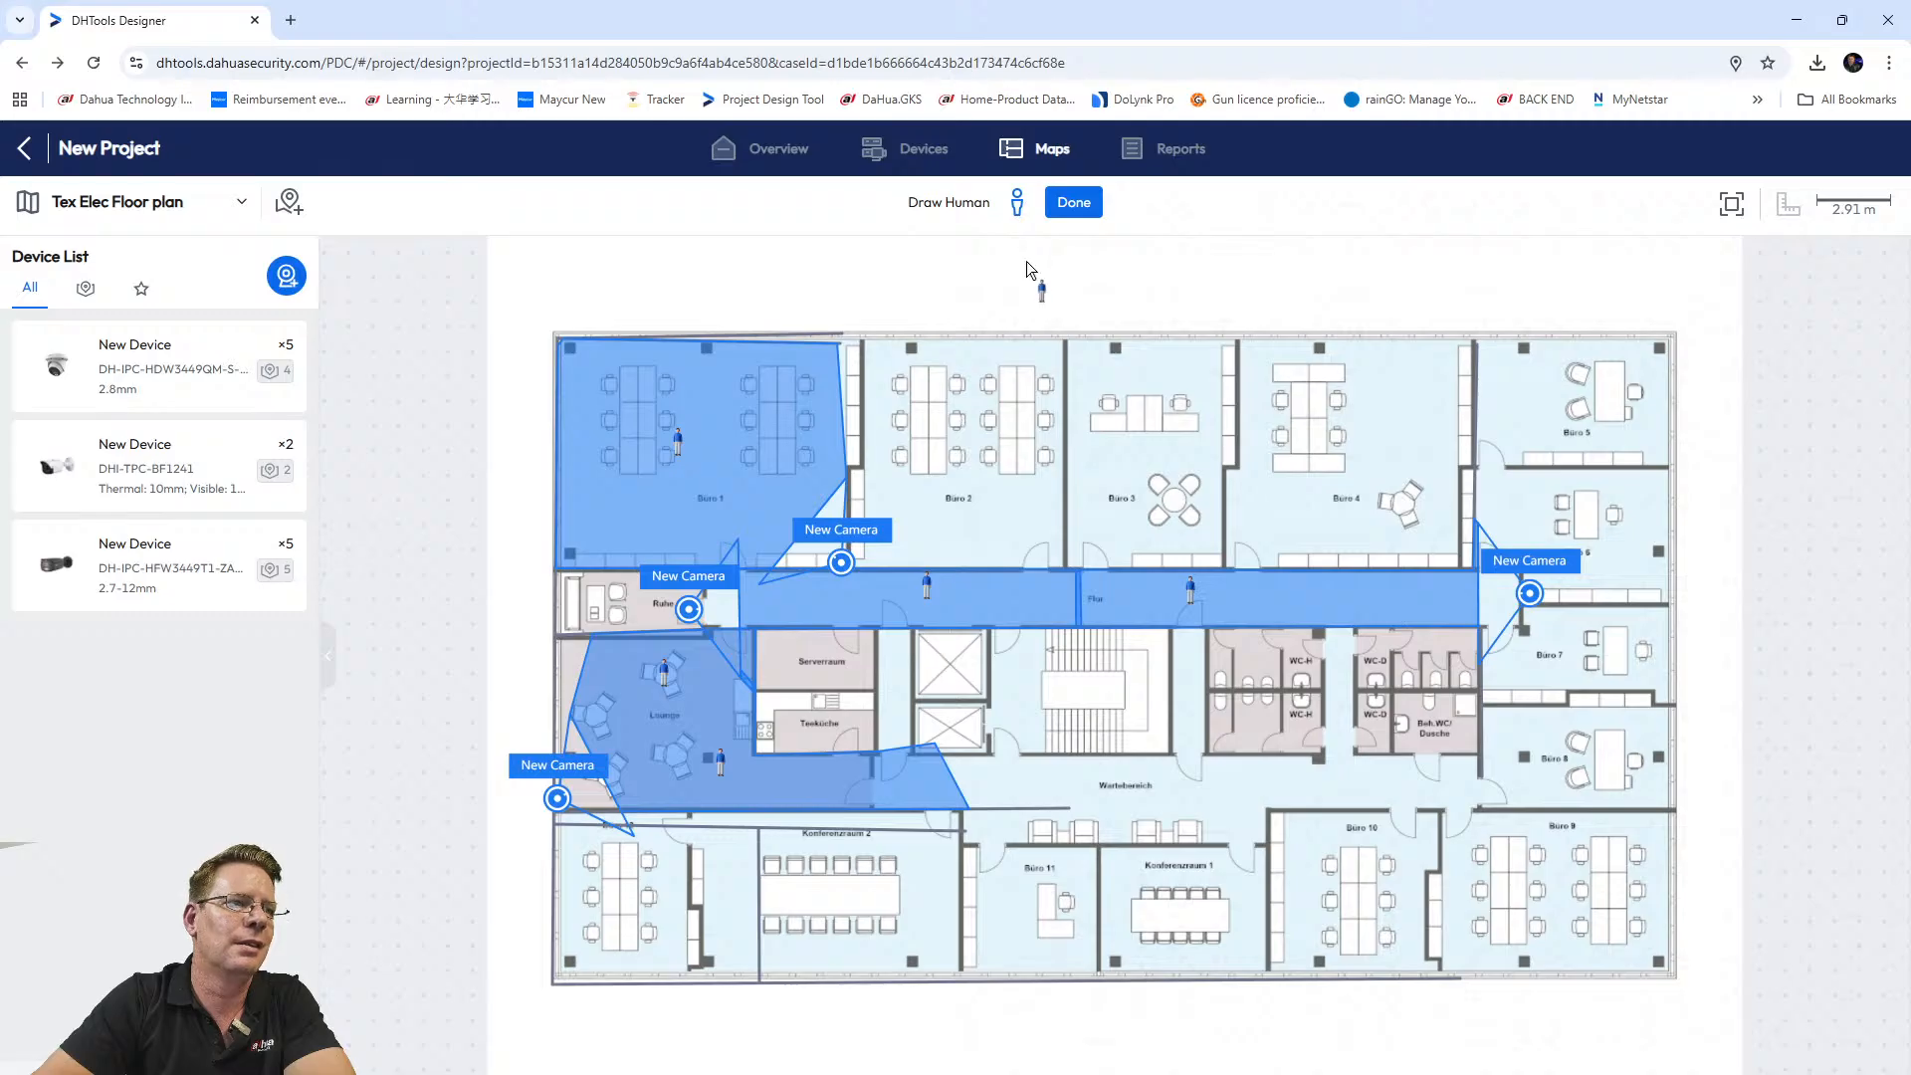
{"action": "left_click", "coordinate": [1072, 202]}
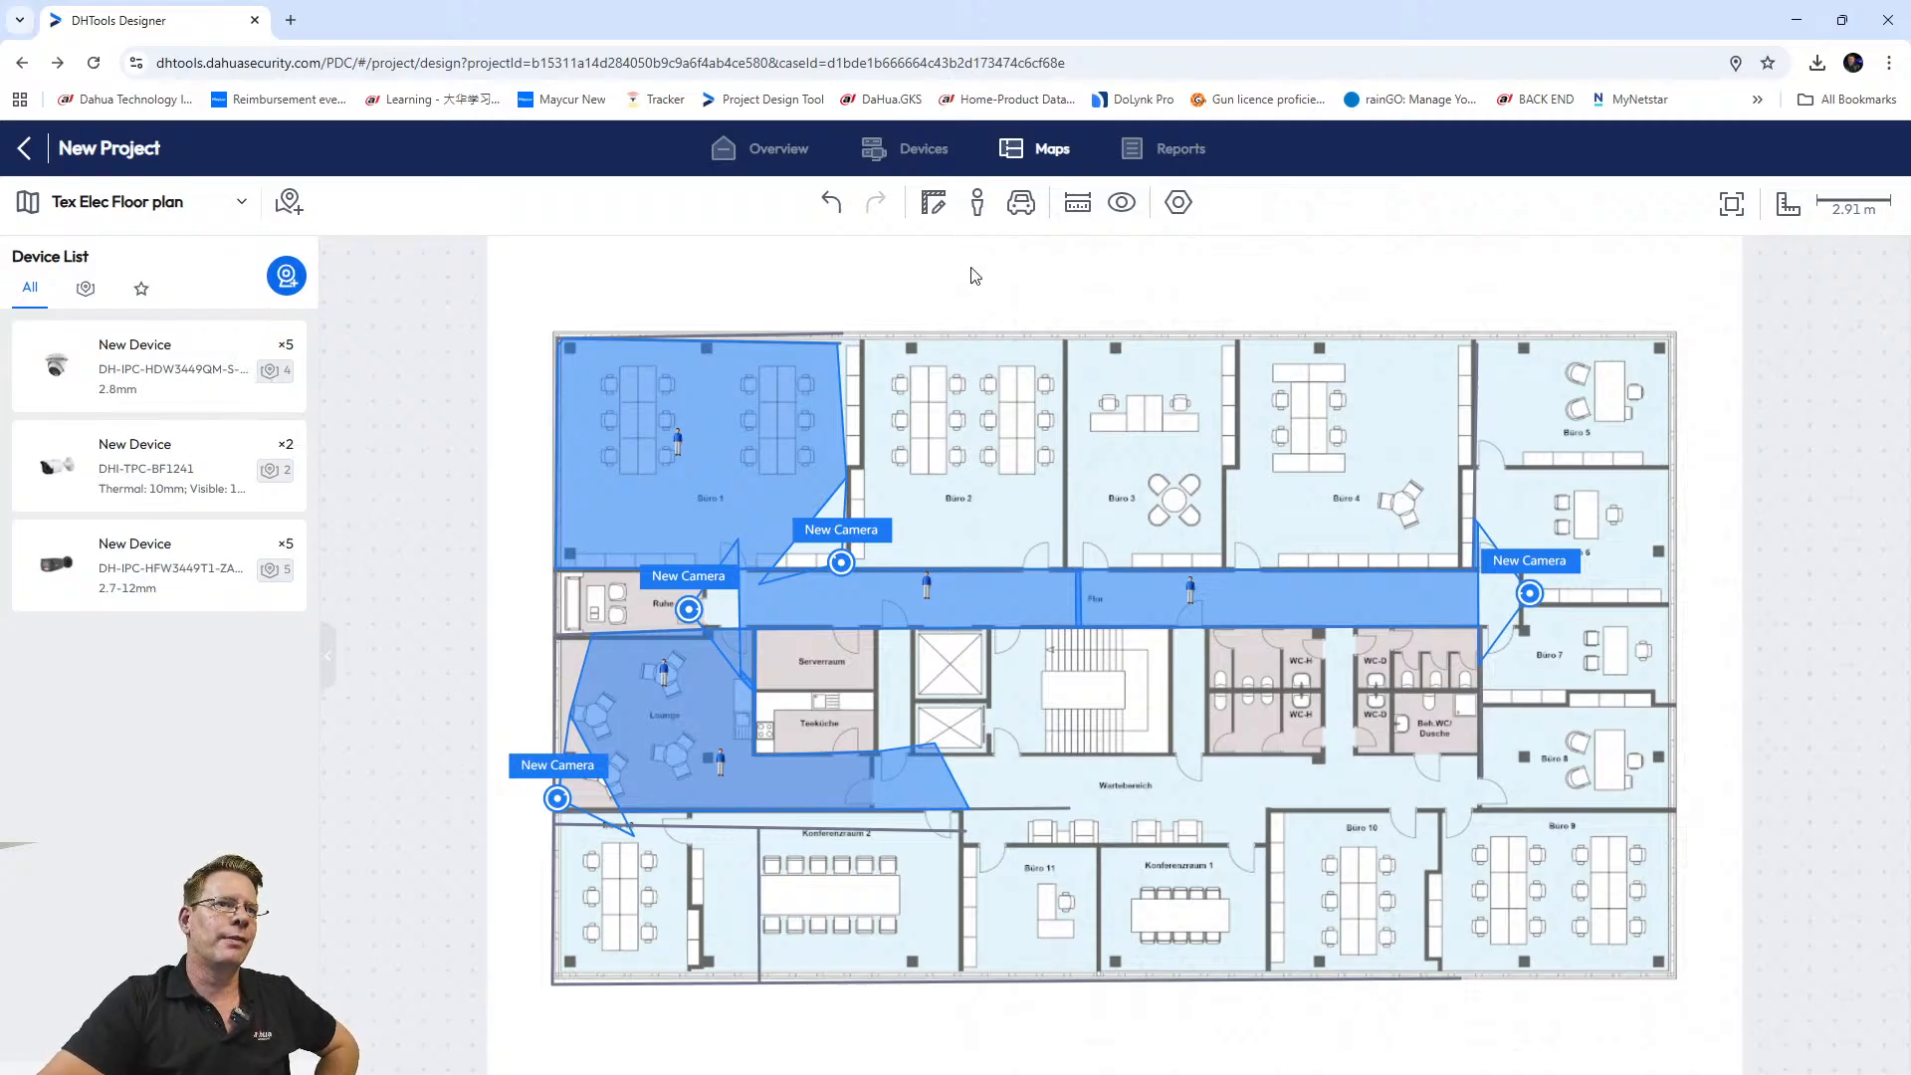
{"action": "left_click", "coordinate": [1149, 152]}
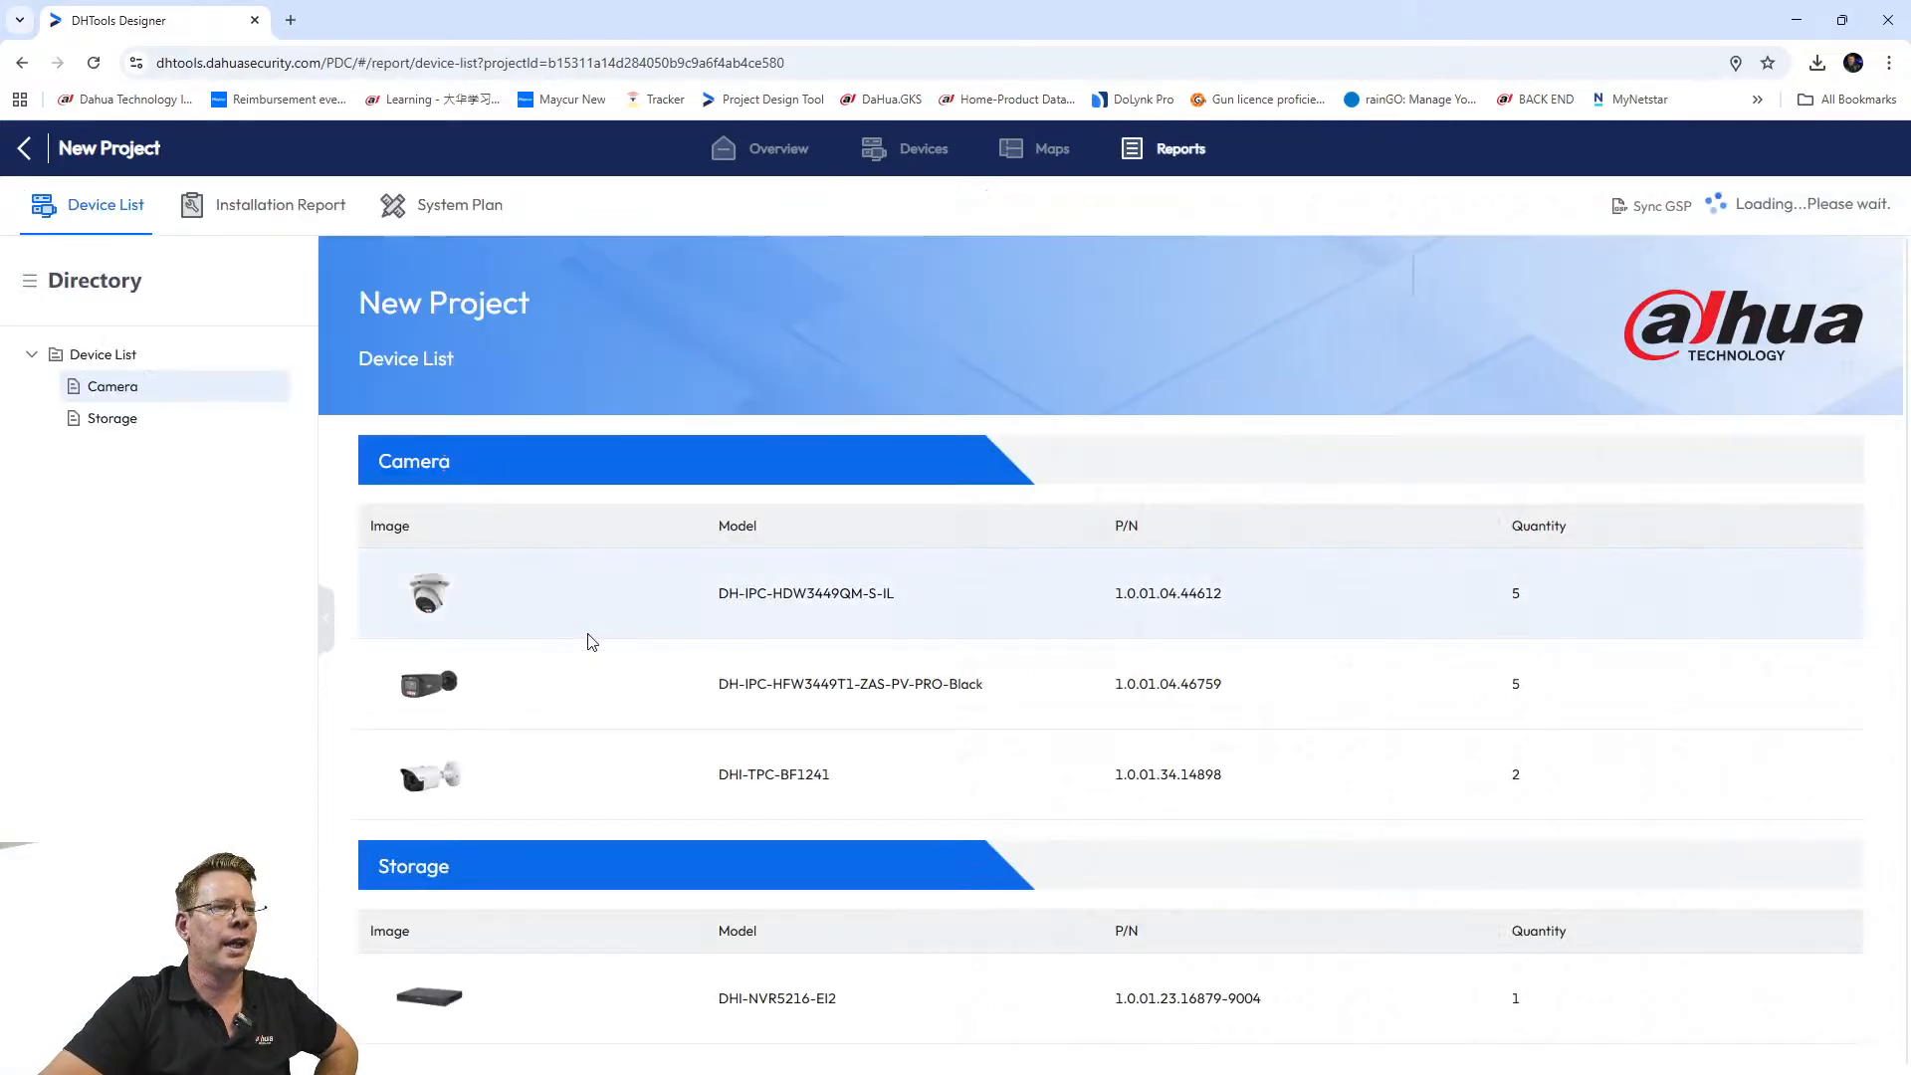
Scroll through the Device List tables for cameras, storage, monitor, transmission and cables.
{"action": "scroll", "coordinate": [617, 607], "scroll_direction": "down", "scroll_amount": 1}
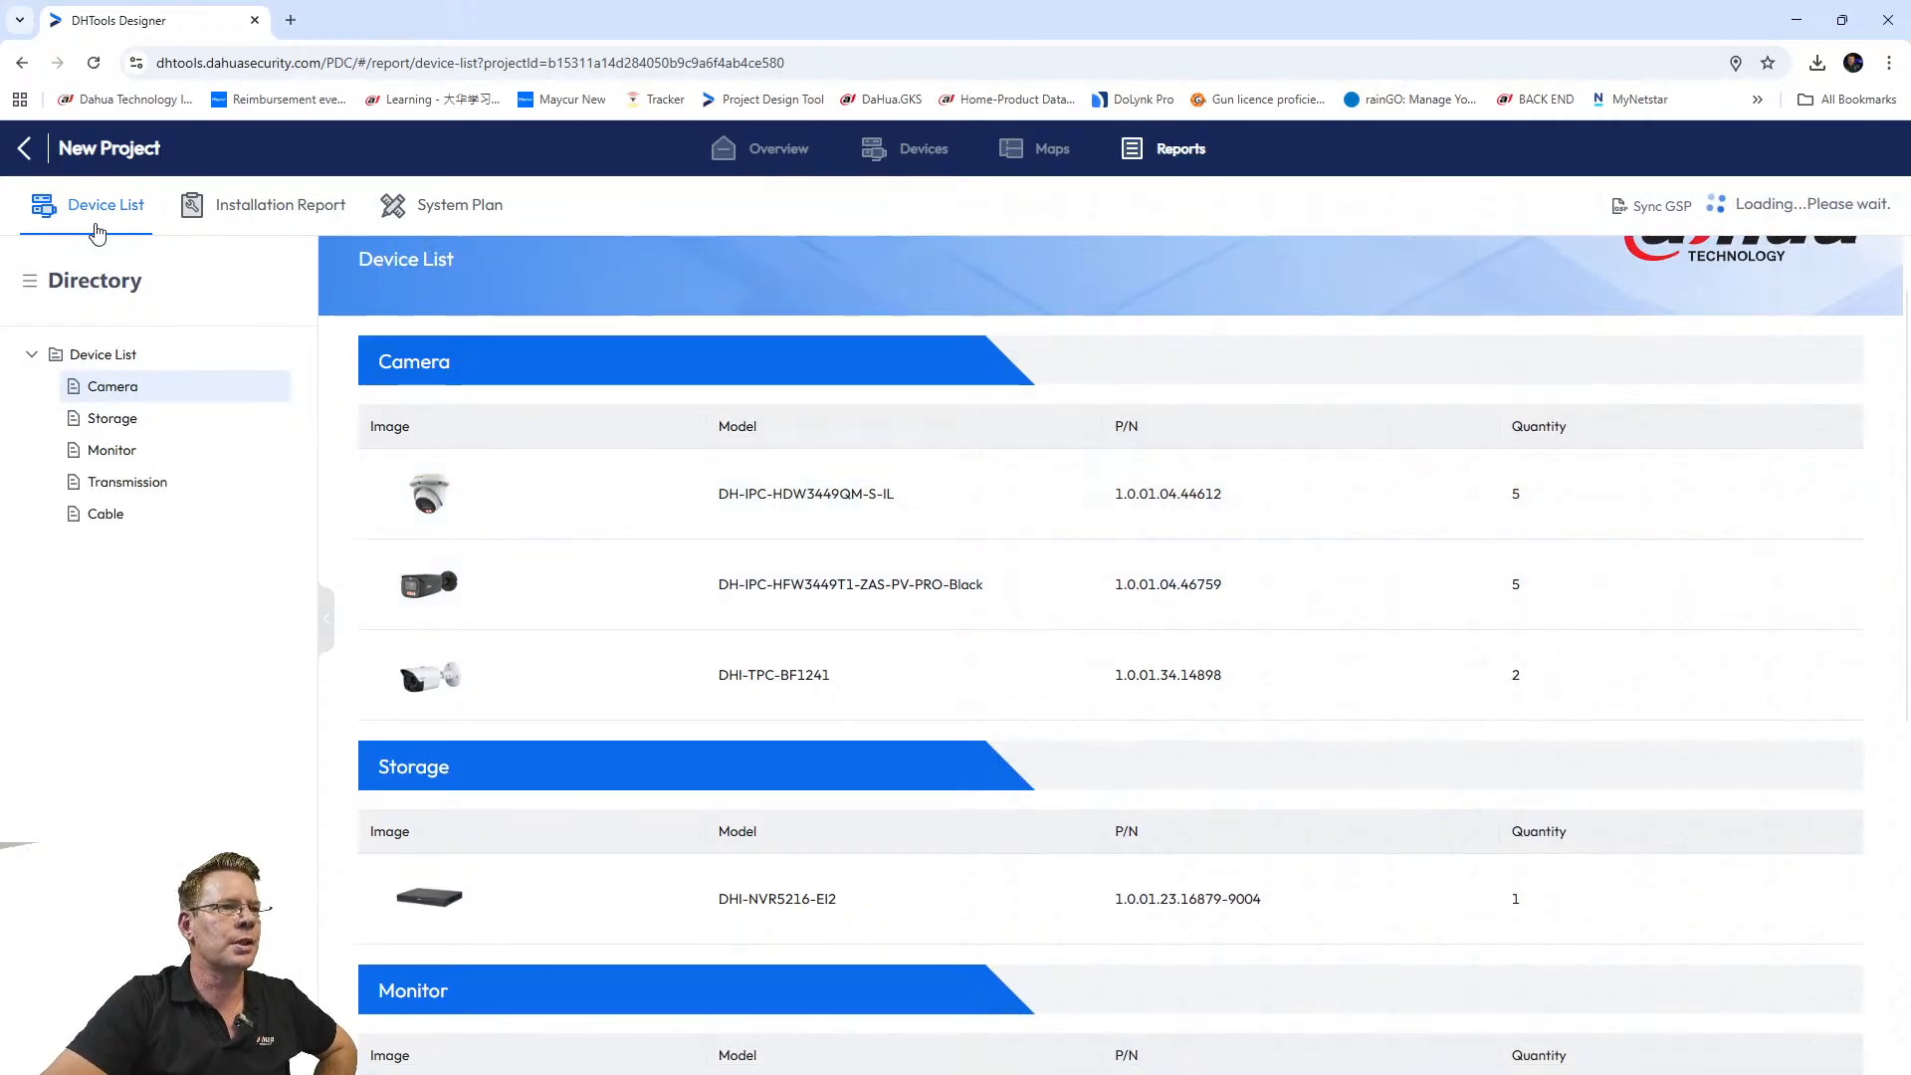
{"action": "scroll", "coordinate": [676, 605], "scroll_direction": "down", "scroll_amount": 1}
{"action": "scroll", "coordinate": [674, 605], "scroll_direction": "down", "scroll_amount": 2}
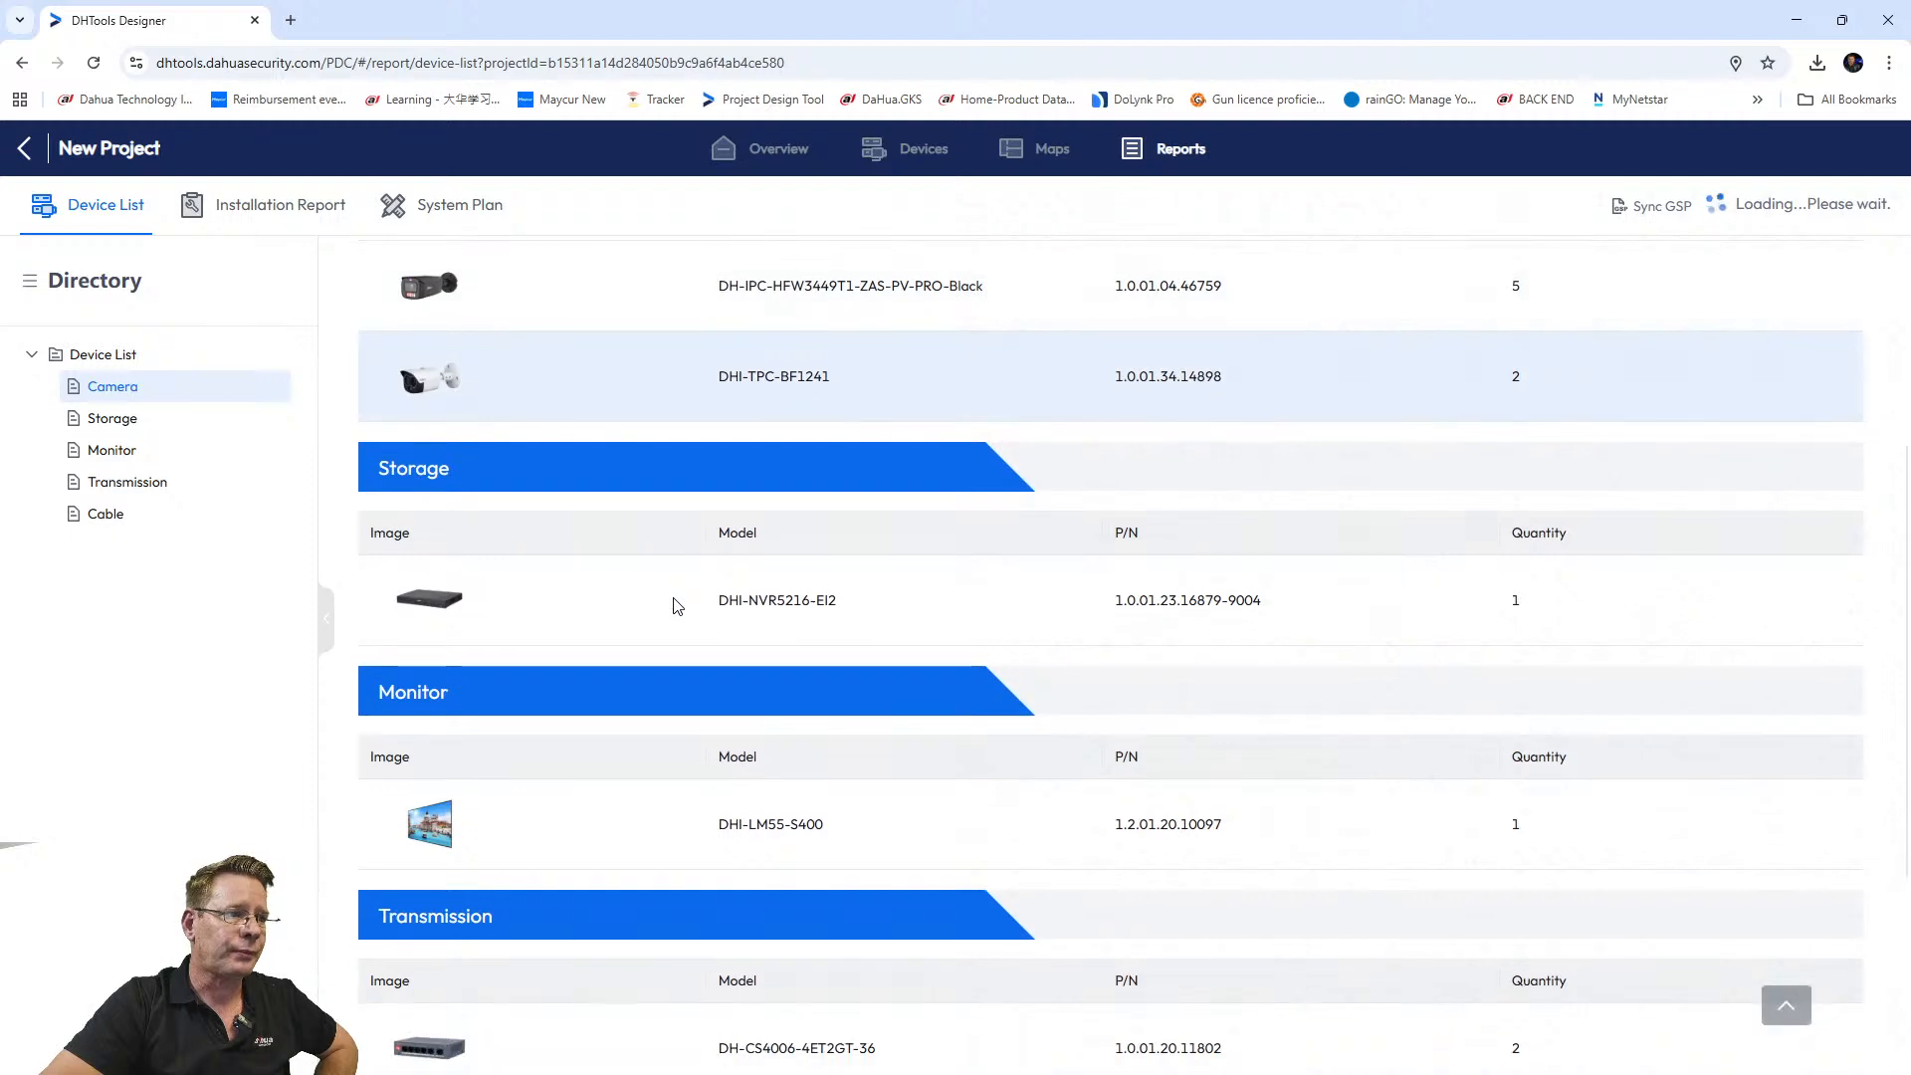
{"action": "scroll", "coordinate": [499, 593], "scroll_direction": "down", "scroll_amount": 2}
{"action": "scroll", "coordinate": [546, 627], "scroll_direction": "down", "scroll_amount": 2}
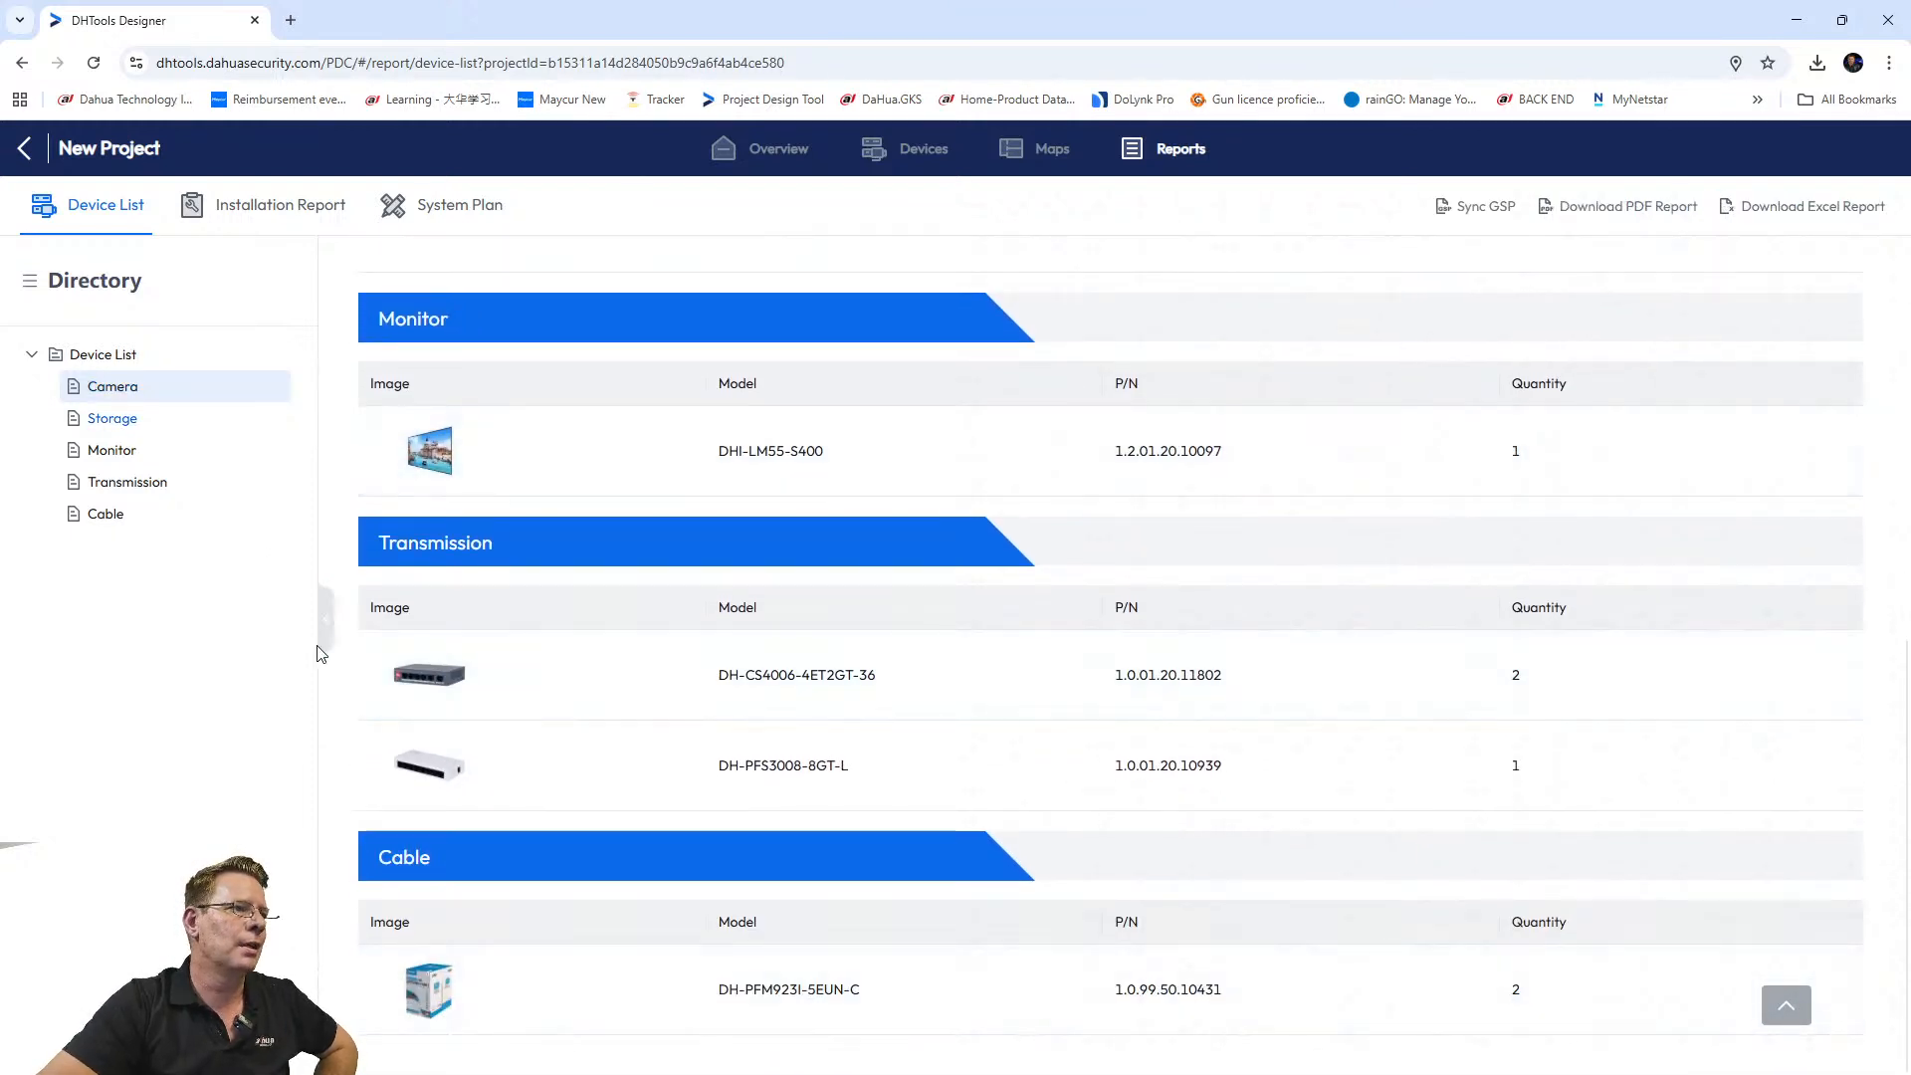
{"action": "scroll", "coordinate": [435, 466], "scroll_direction": "up", "scroll_amount": 10}
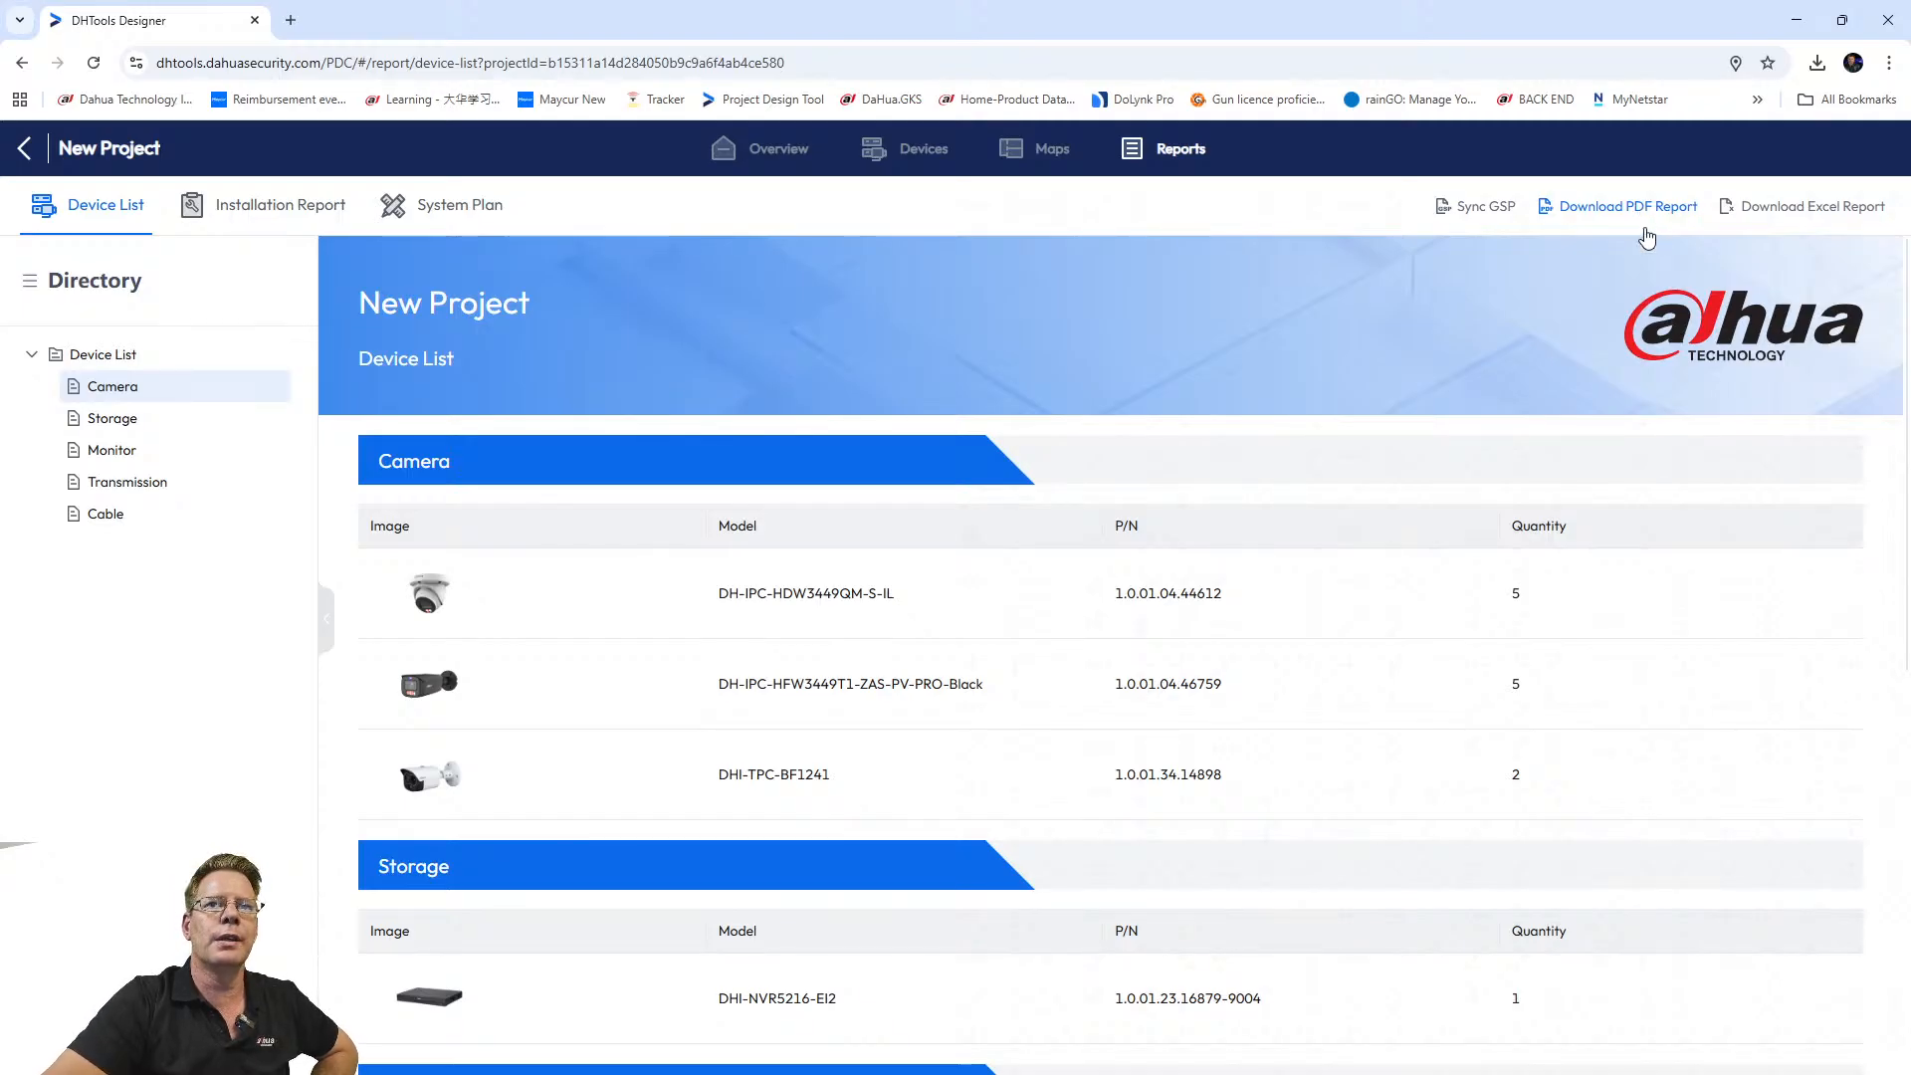
Review the Installation Report overview: 17 devices, 14 channels, 11.4TB storage, 36.8Mbps bandwidth.
{"action": "left_click", "coordinate": [287, 209]}
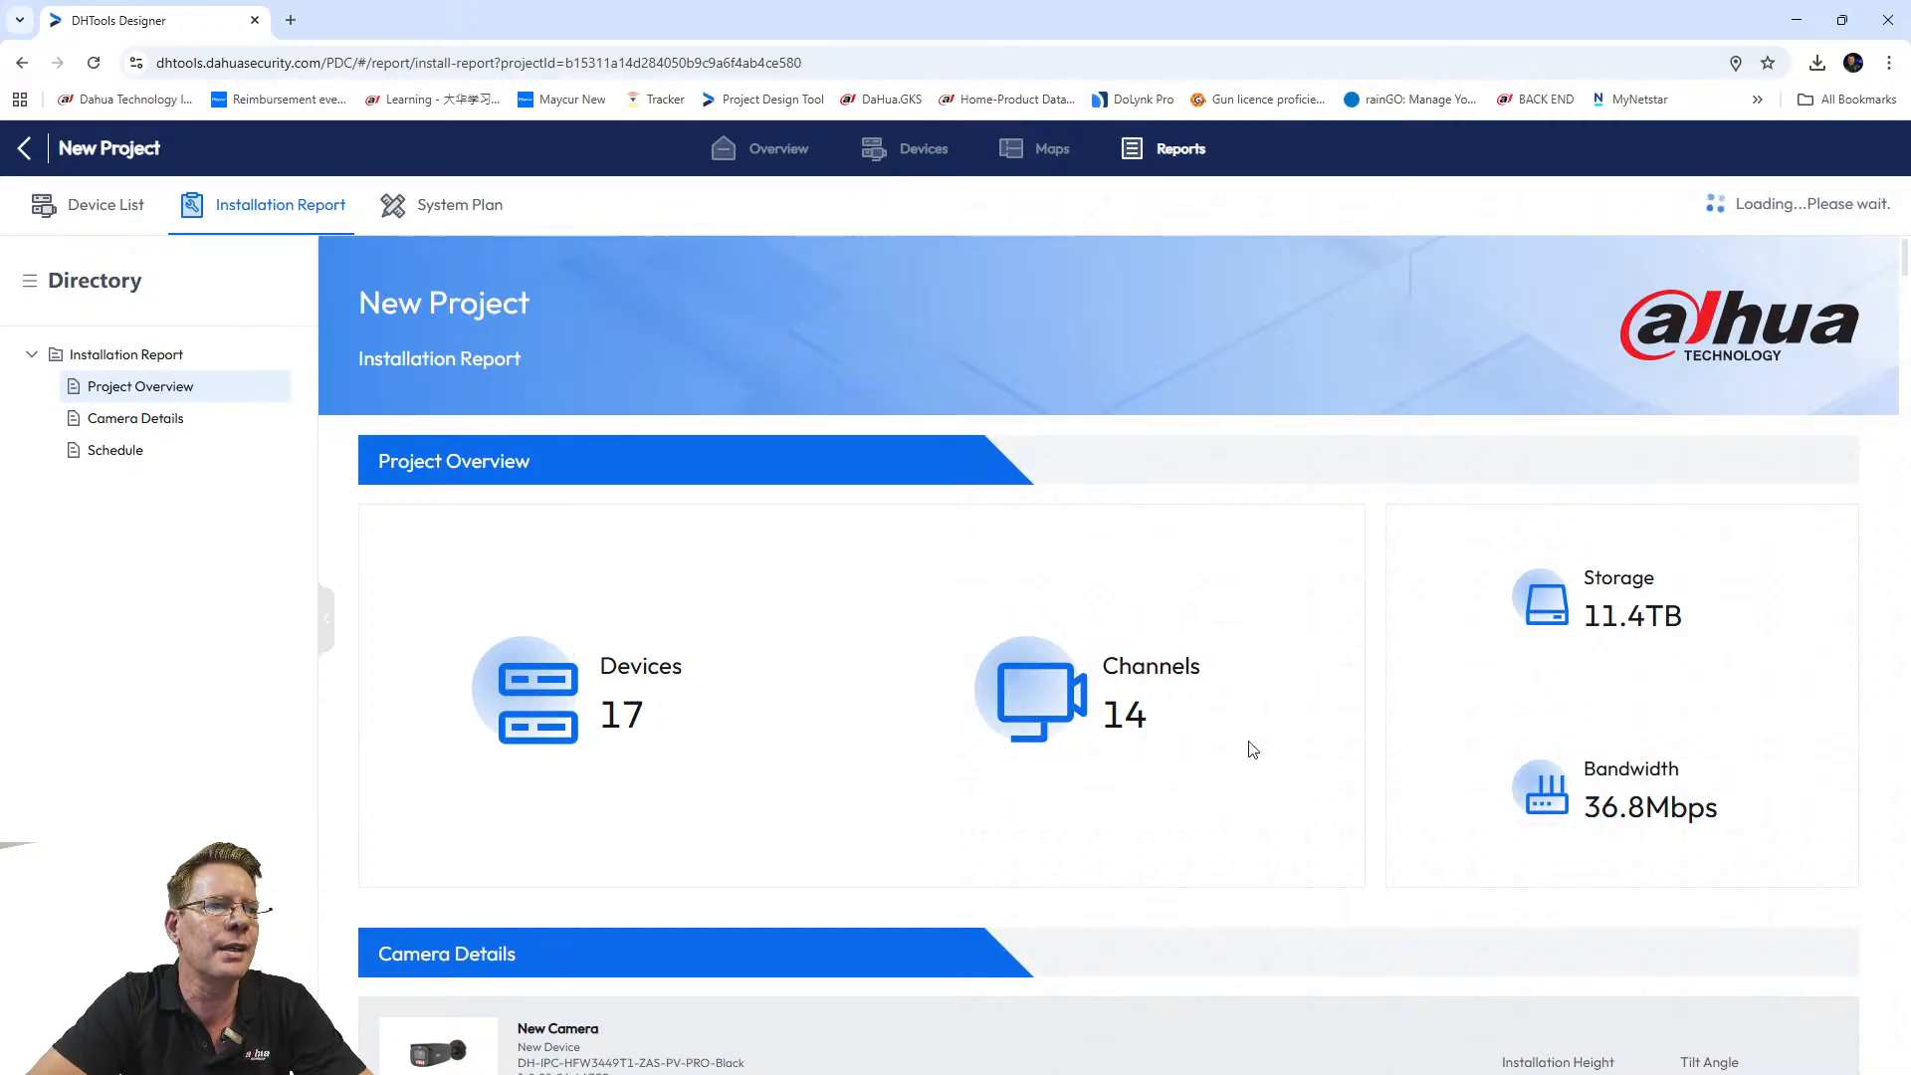
{"action": "scroll", "coordinate": [1203, 717], "scroll_direction": "down", "scroll_amount": 1}
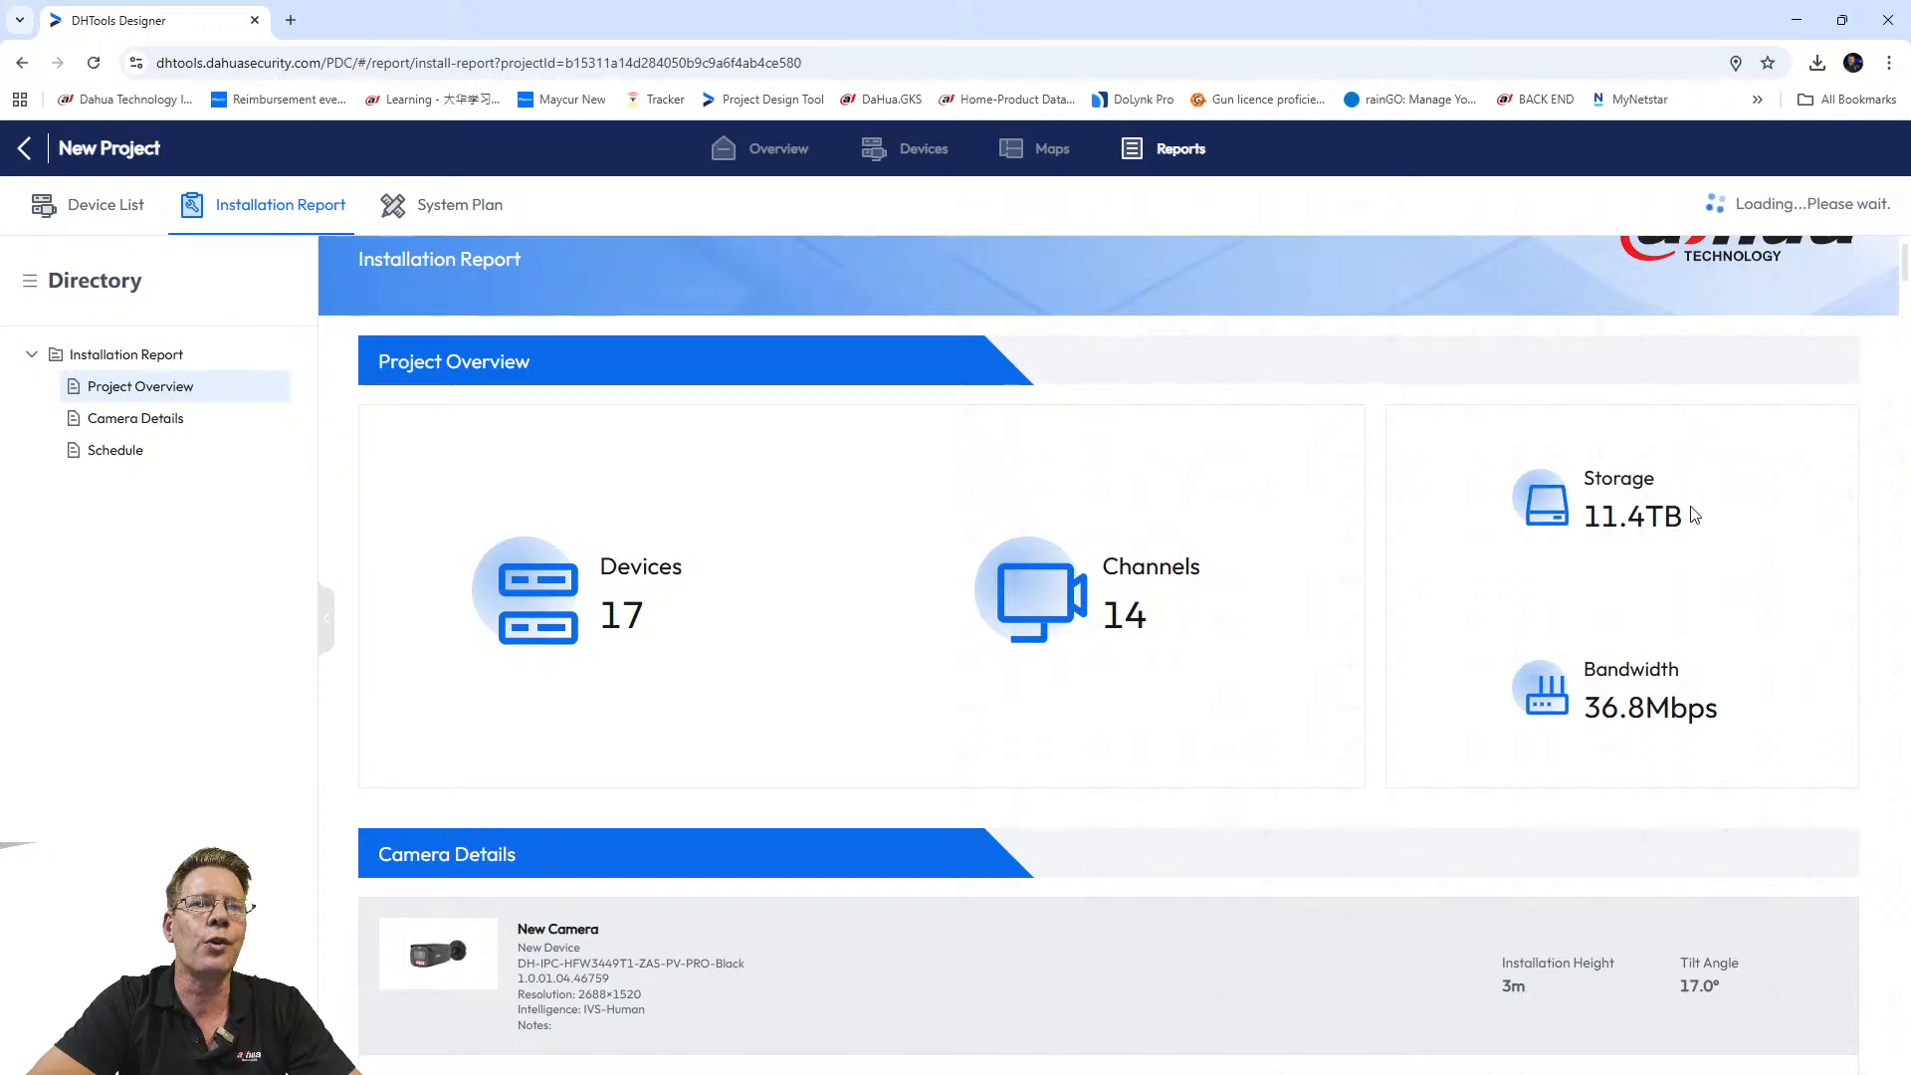
{"action": "left_click_drag", "start_coordinate": [1695, 513], "coordinate": [1580, 511]}
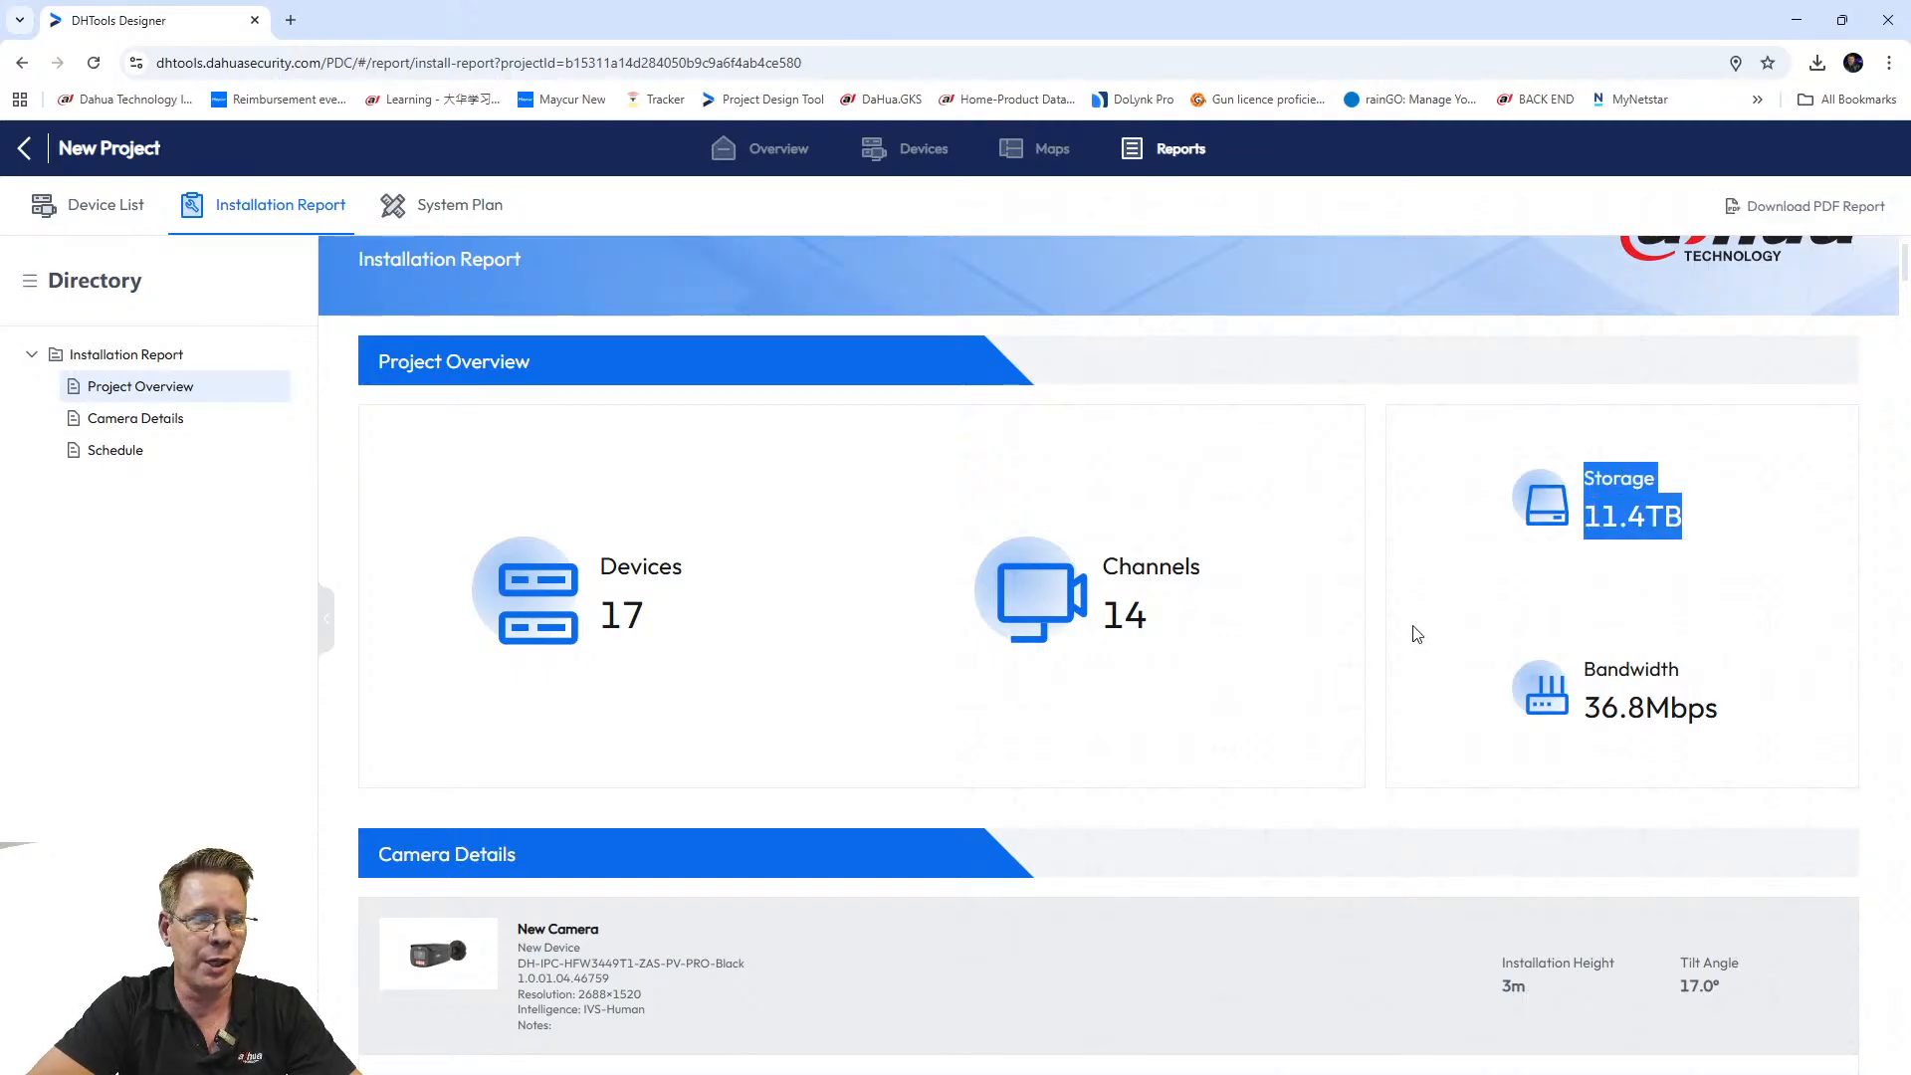
{"action": "scroll", "coordinate": [1393, 642], "scroll_direction": "down", "scroll_amount": 2}
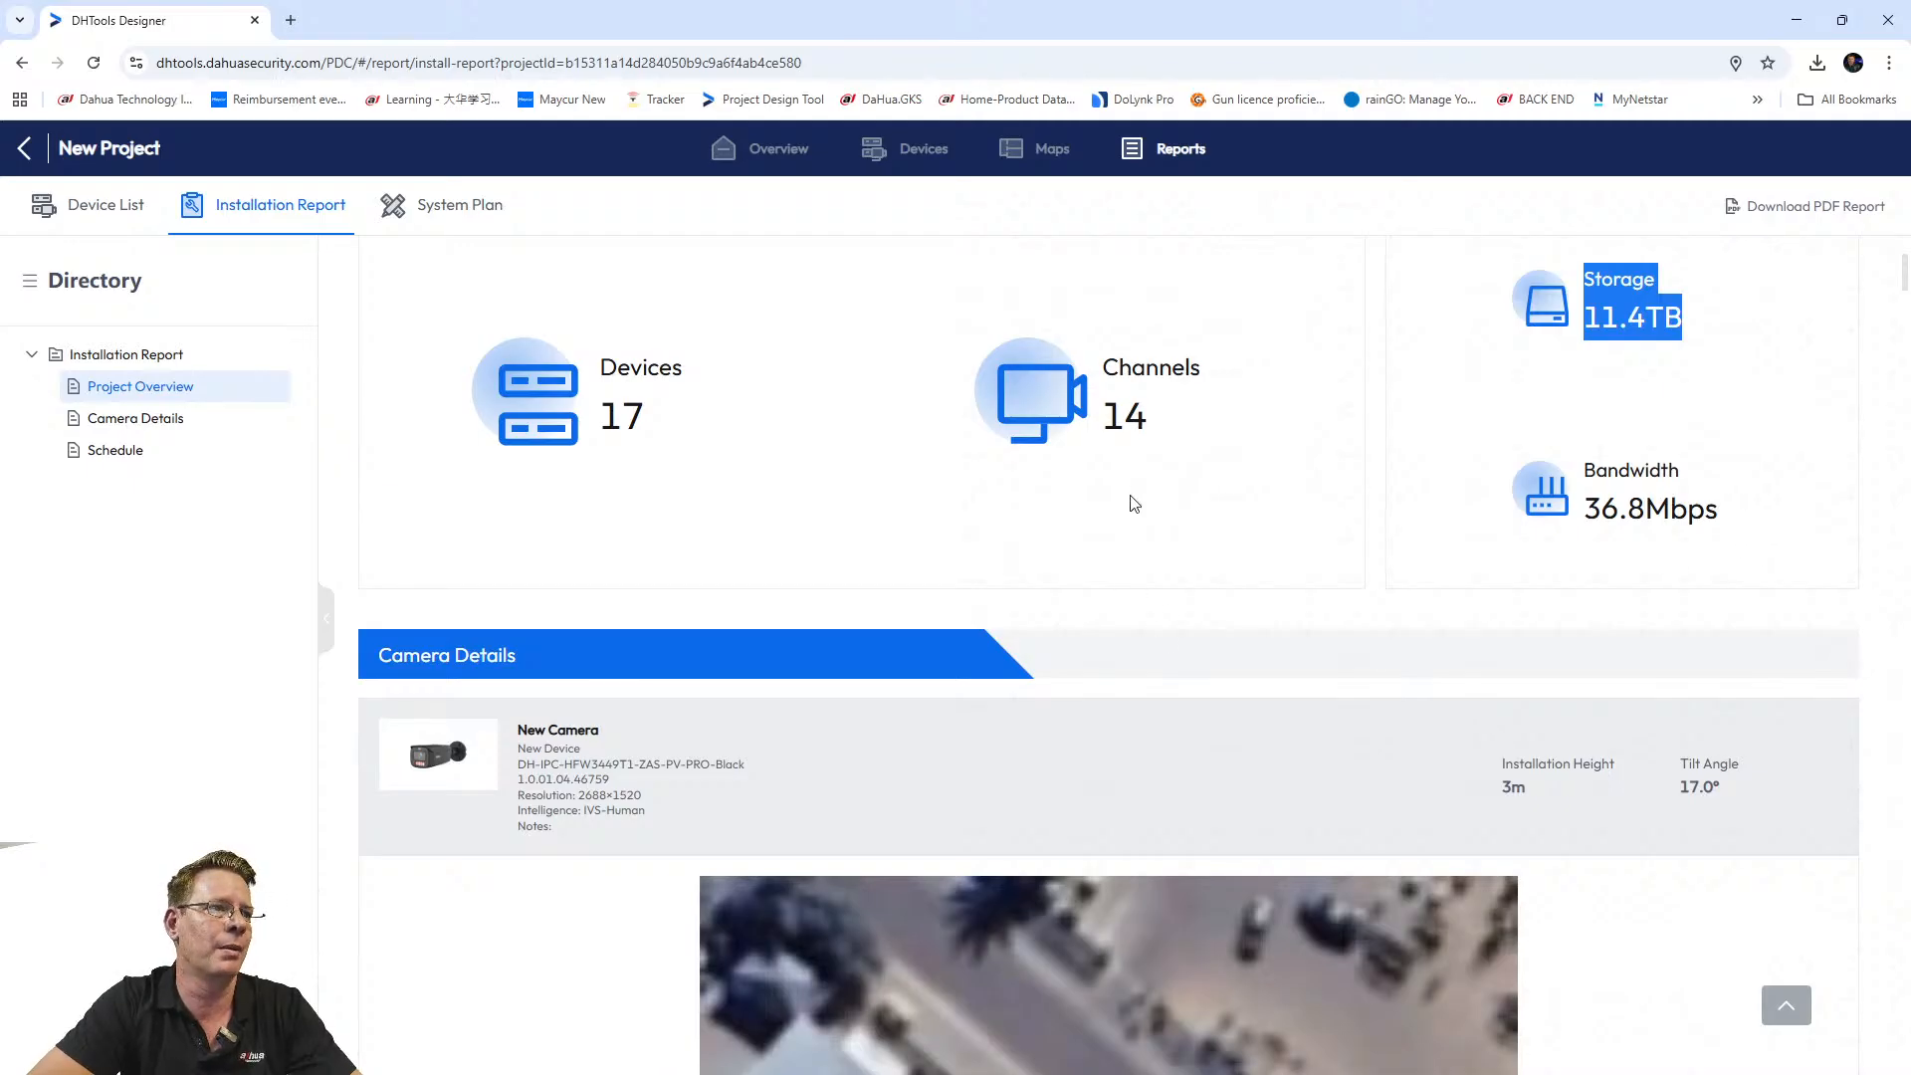
Zoom the Installation Report to 75% and scroll through the camera details down to the Schedule.
{"action": "scroll", "coordinate": [1132, 518], "scroll_direction": "down", "scroll_amount": 3}
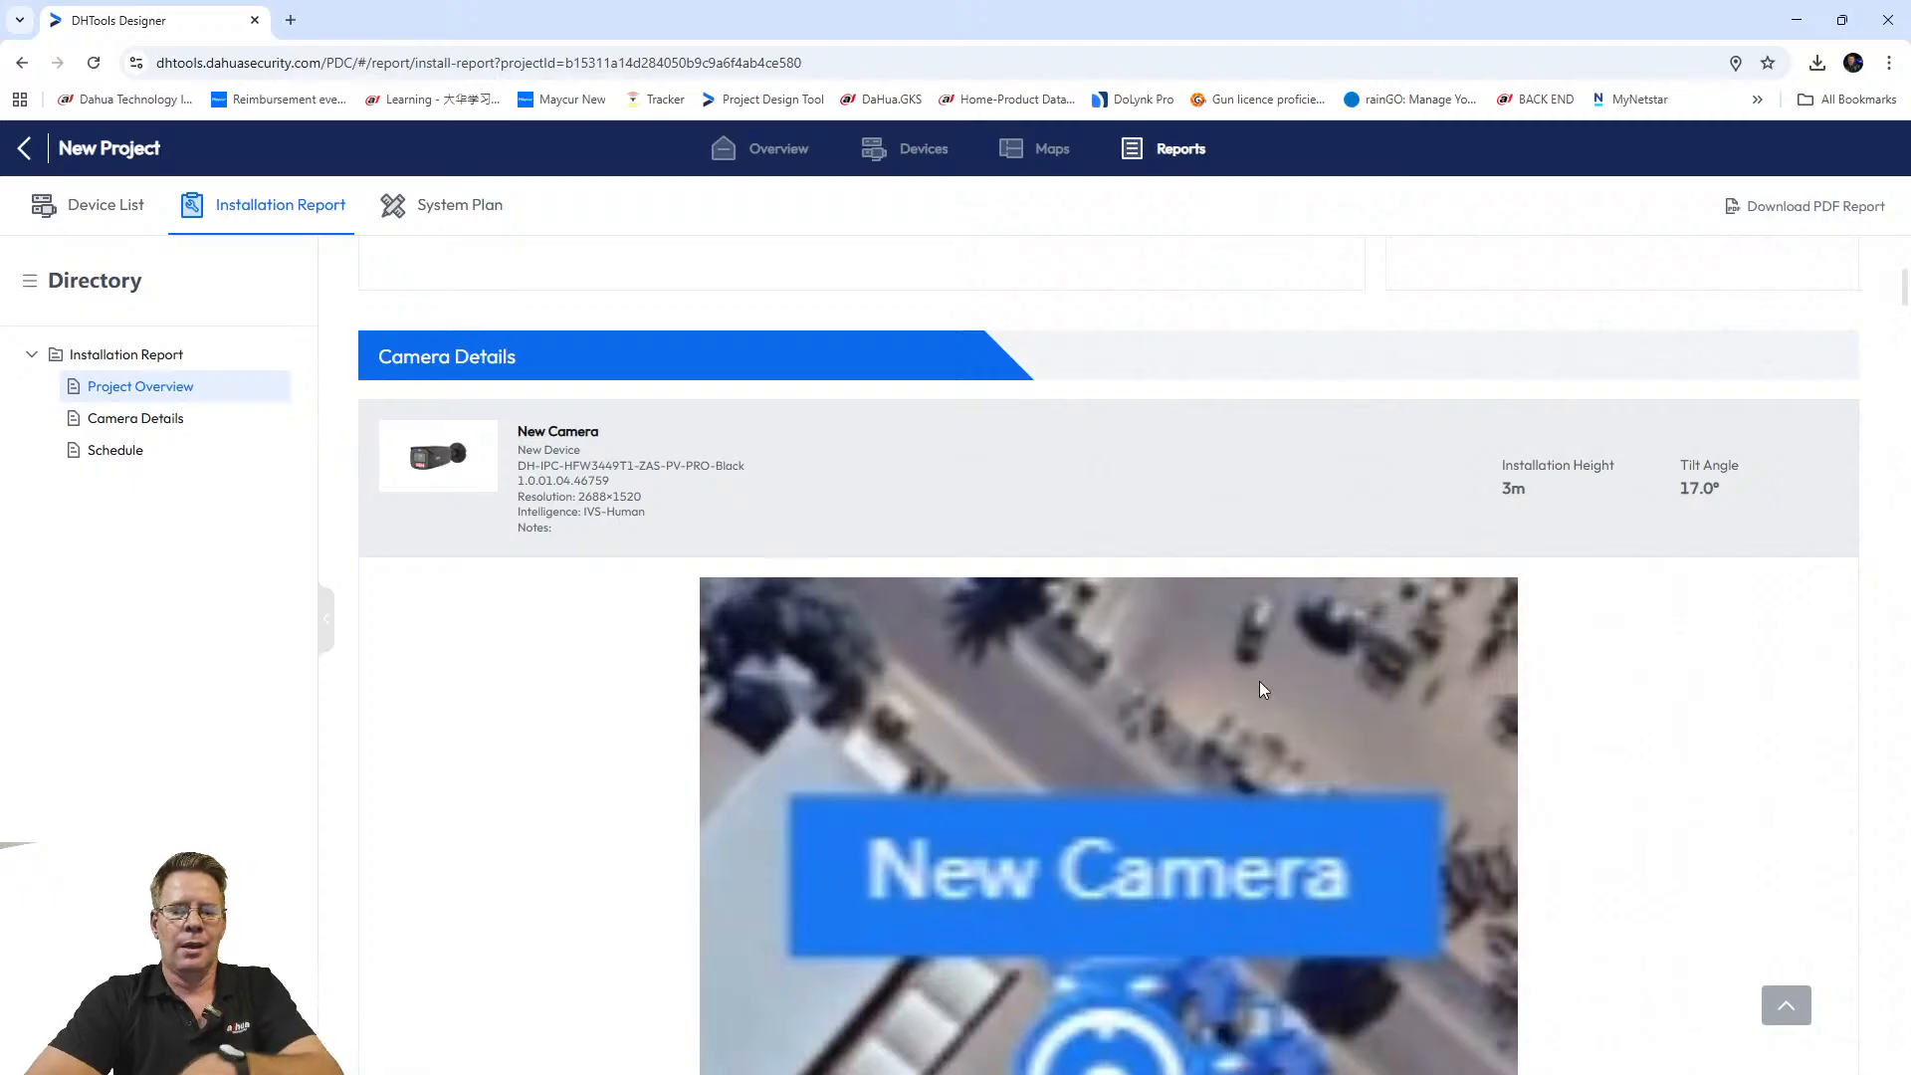
{"action": "key", "text": "ctrl+minus"}
{"action": "key", "text": "ctrl+minus"}
{"action": "key", "text": "ctrl+minus"}
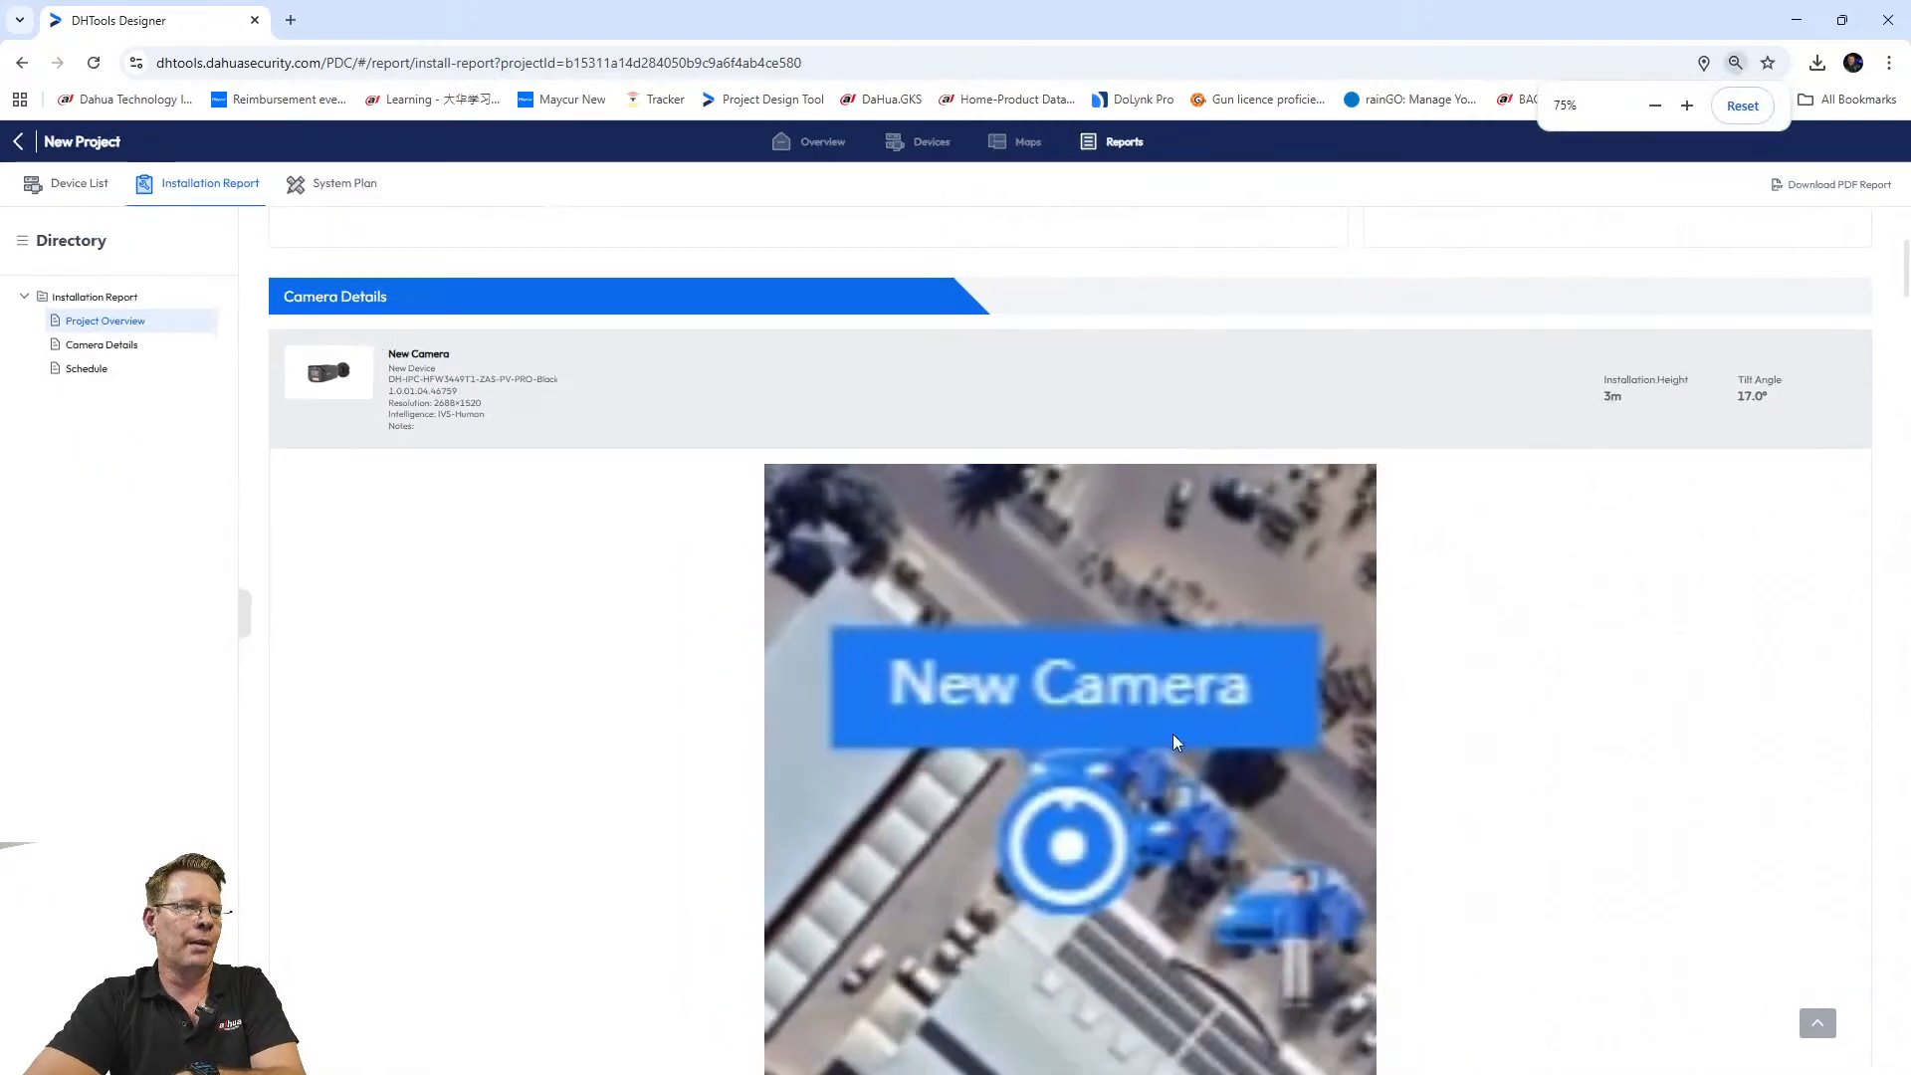
{"action": "scroll", "coordinate": [1172, 742], "scroll_direction": "down", "scroll_amount": 3}
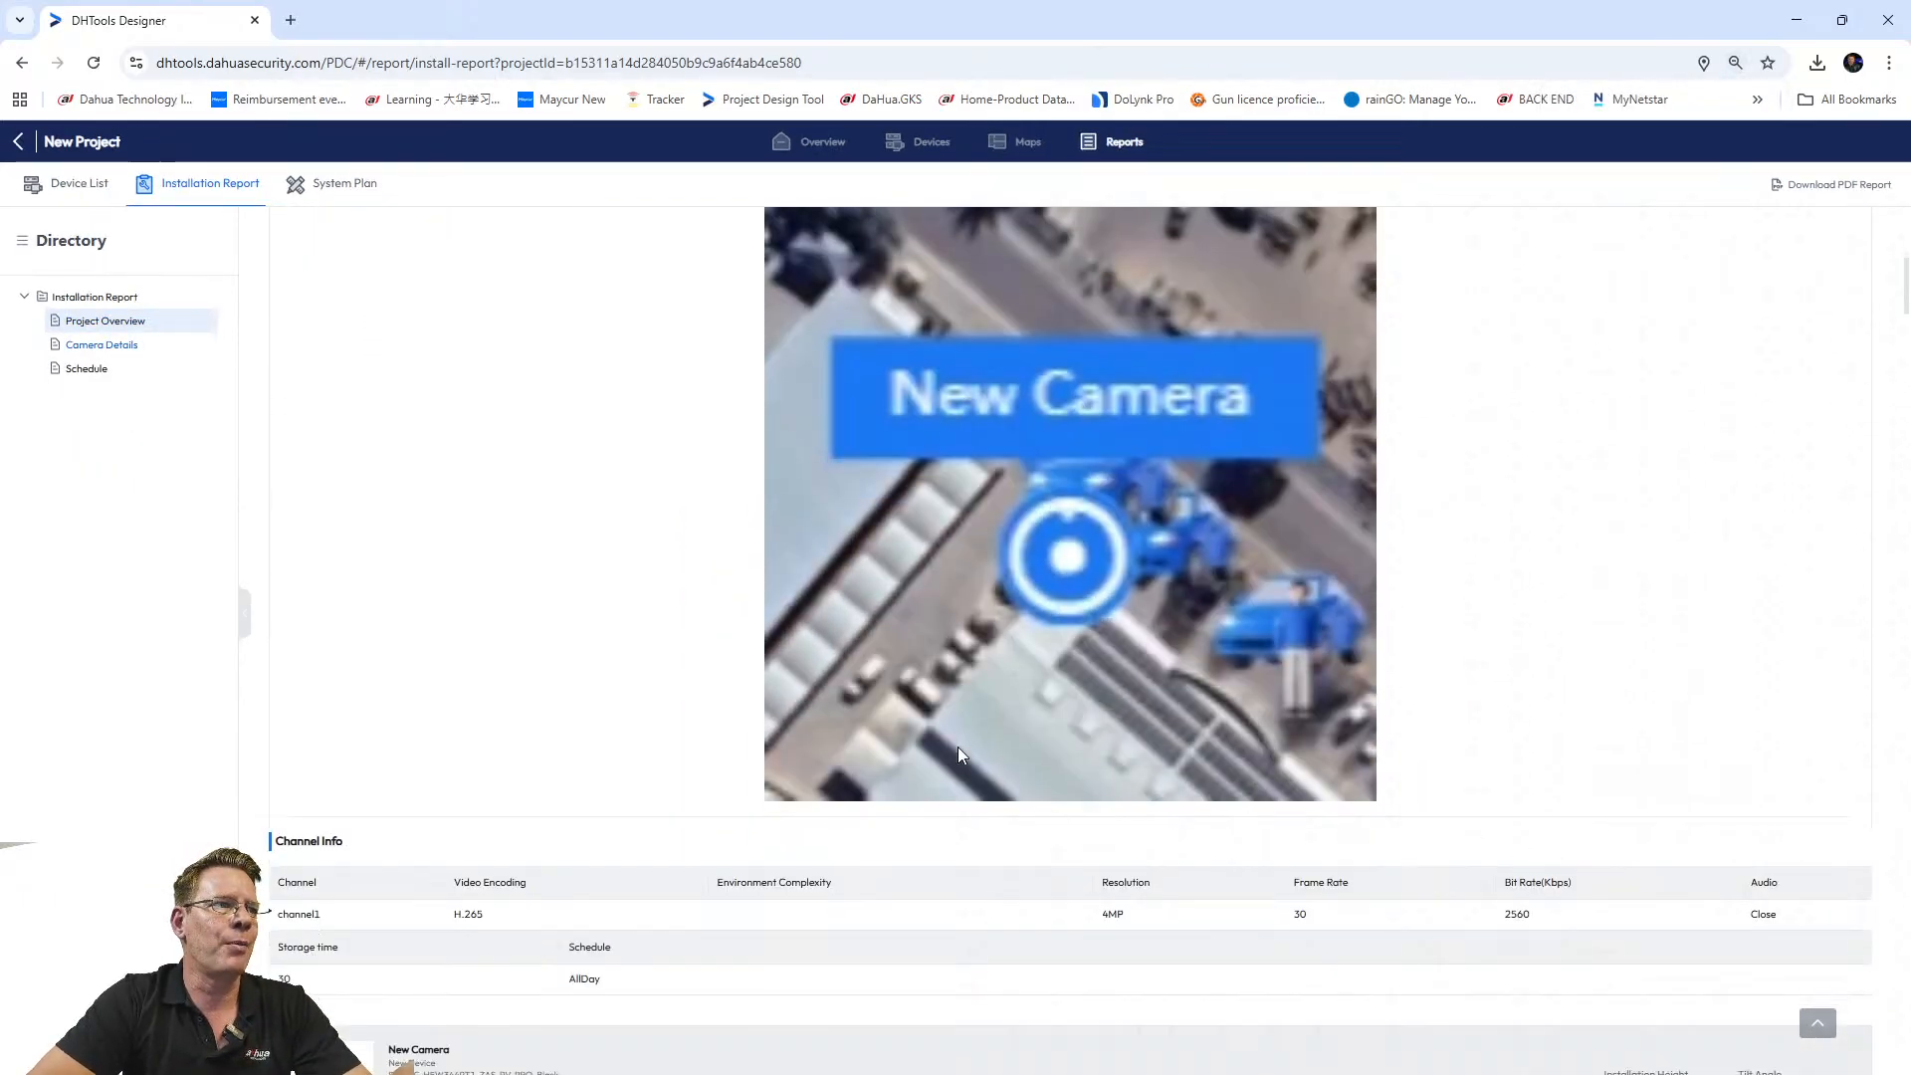
{"action": "scroll", "coordinate": [958, 747], "scroll_direction": "down", "scroll_amount": 7}
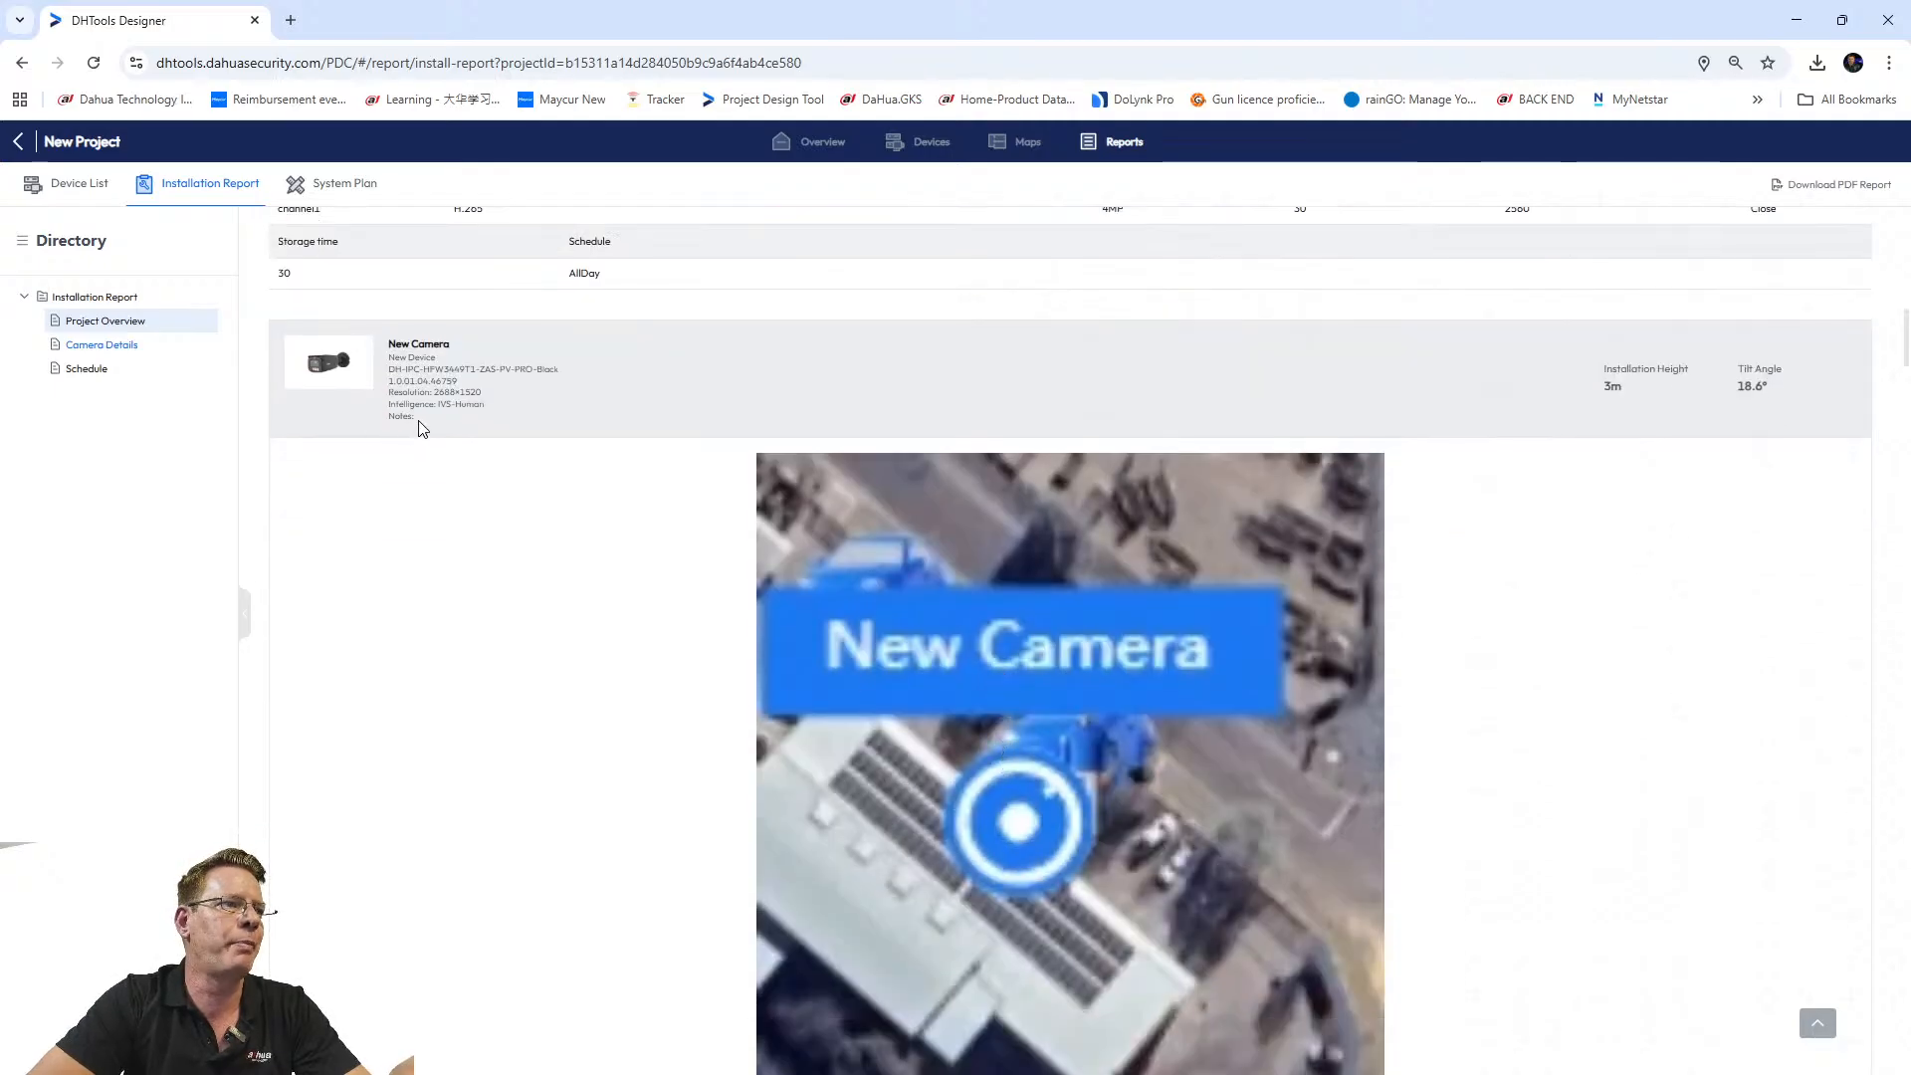
{"action": "scroll", "coordinate": [810, 684], "scroll_direction": "down", "scroll_amount": 12}
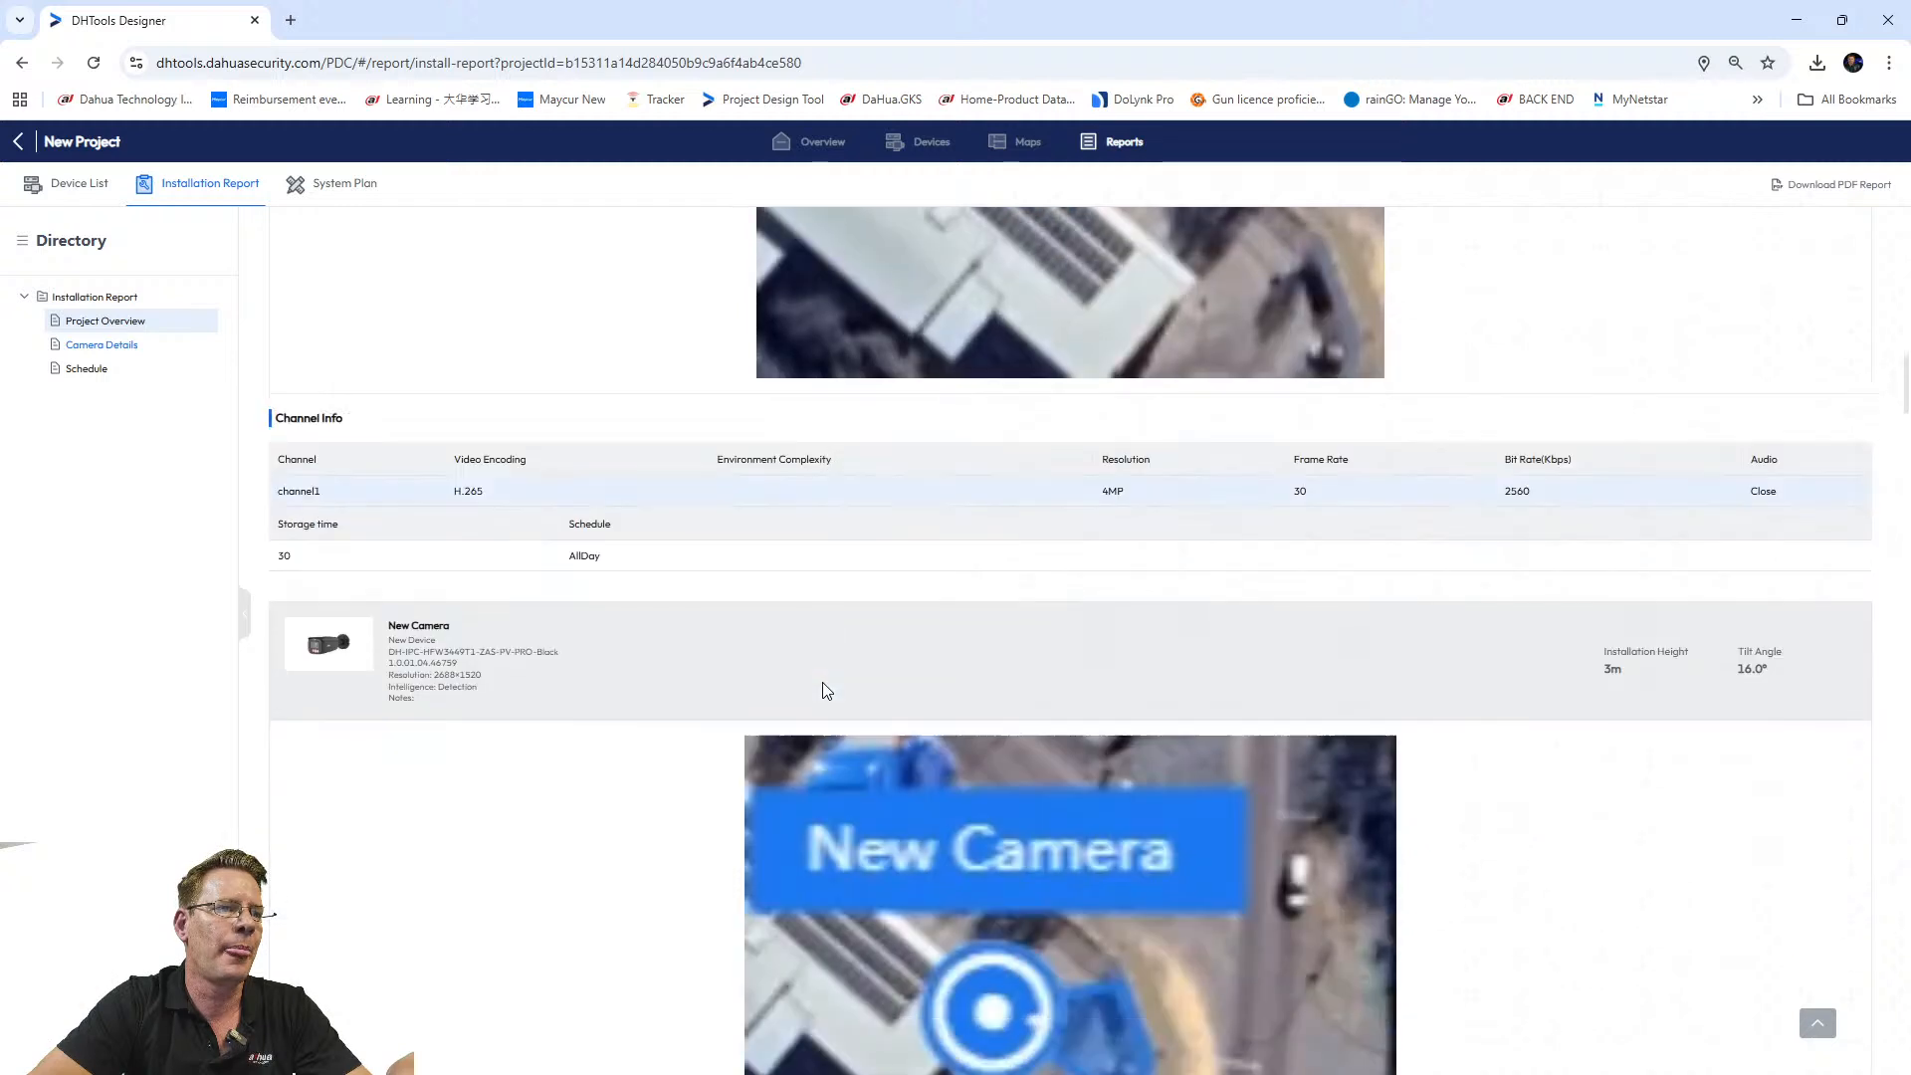
{"action": "scroll", "coordinate": [836, 687], "scroll_direction": "down", "scroll_amount": 8}
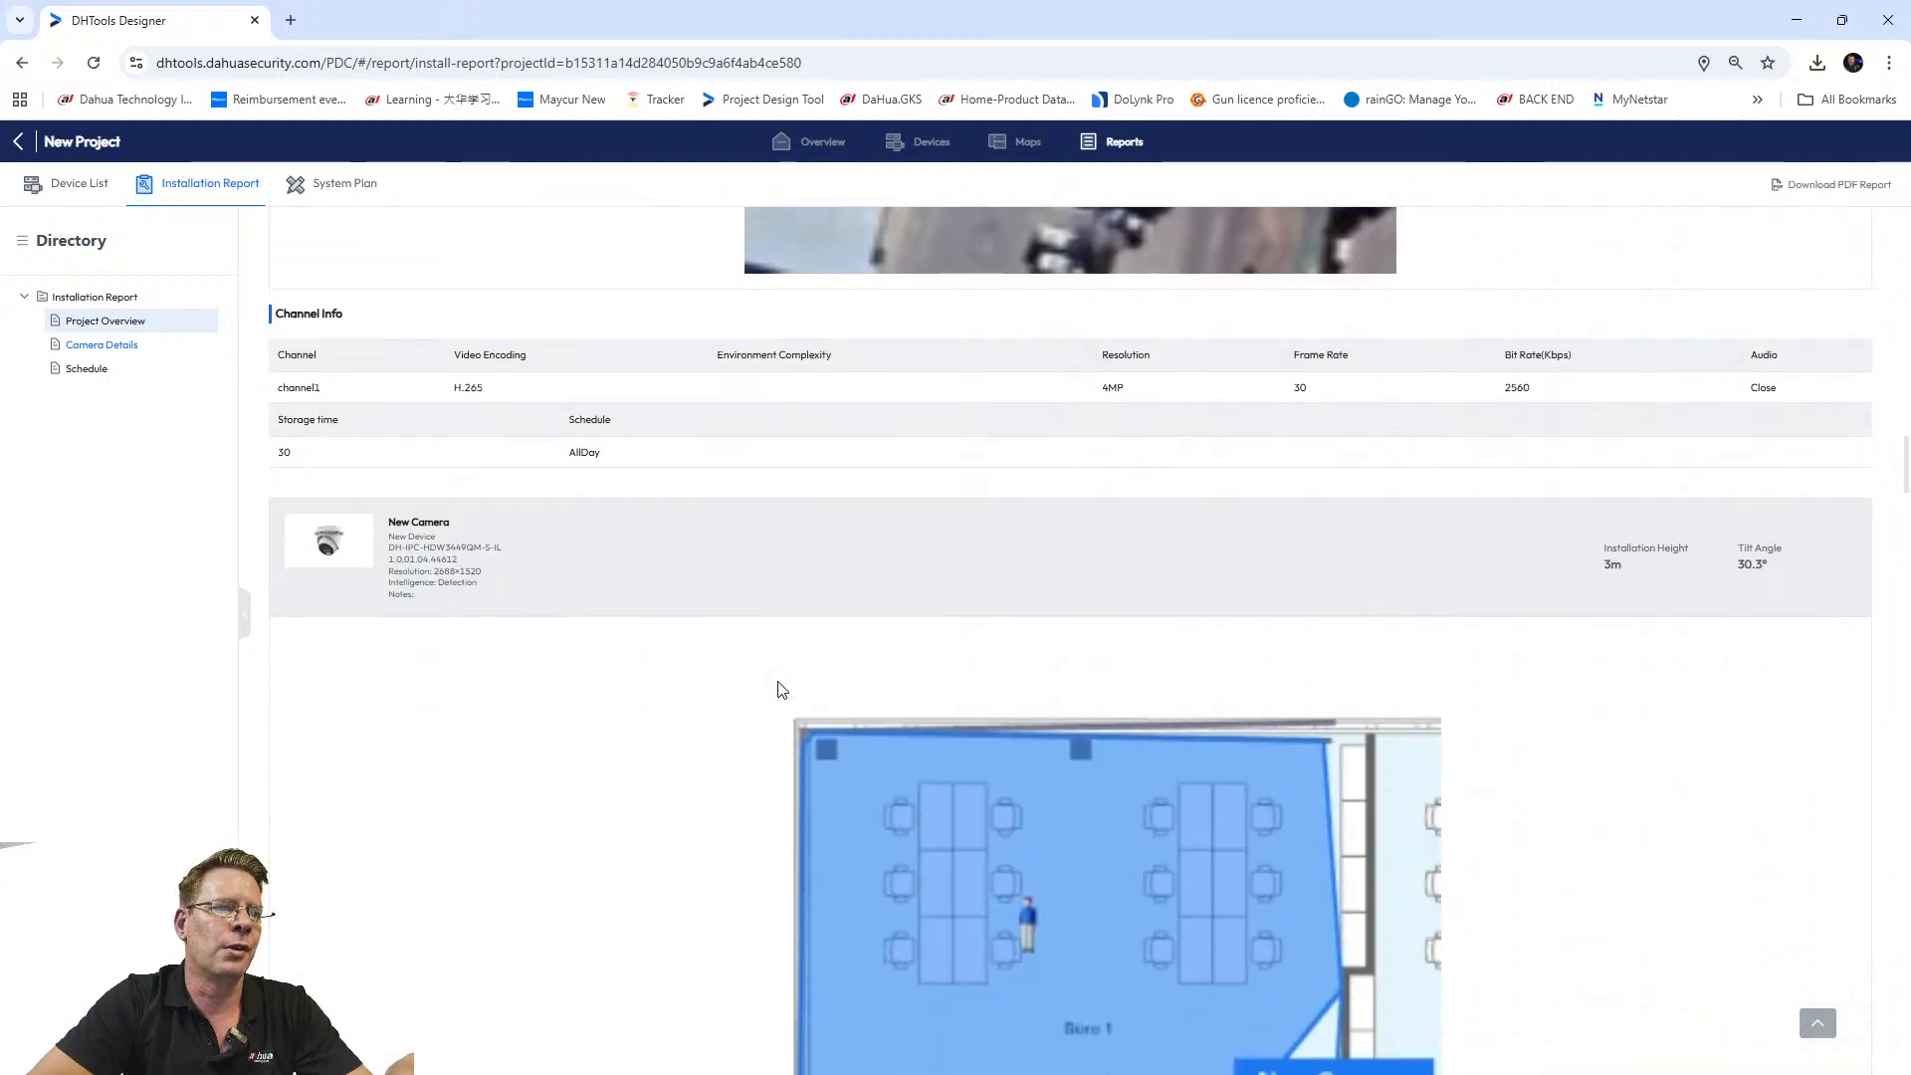
{"action": "scroll", "coordinate": [781, 689], "scroll_direction": "down", "scroll_amount": 2}
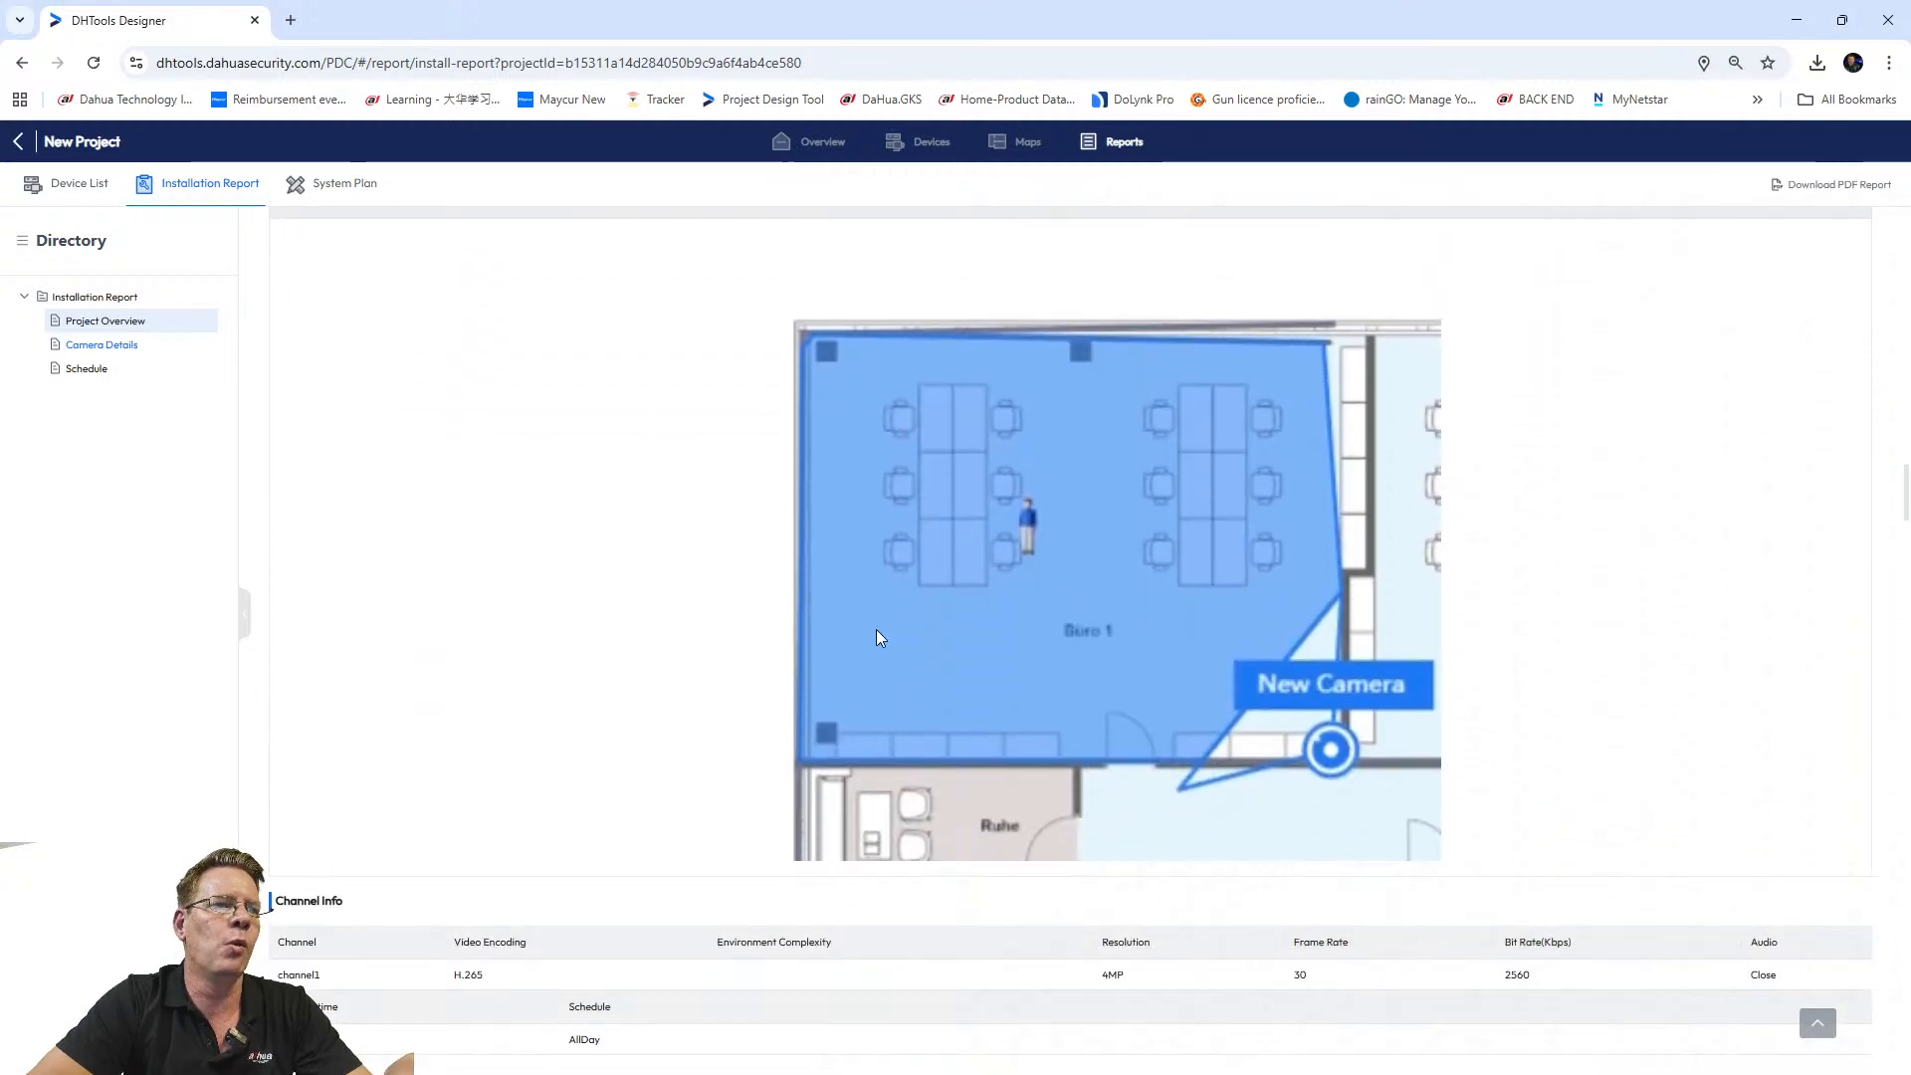
{"action": "scroll", "coordinate": [611, 665], "scroll_direction": "down", "scroll_amount": 6}
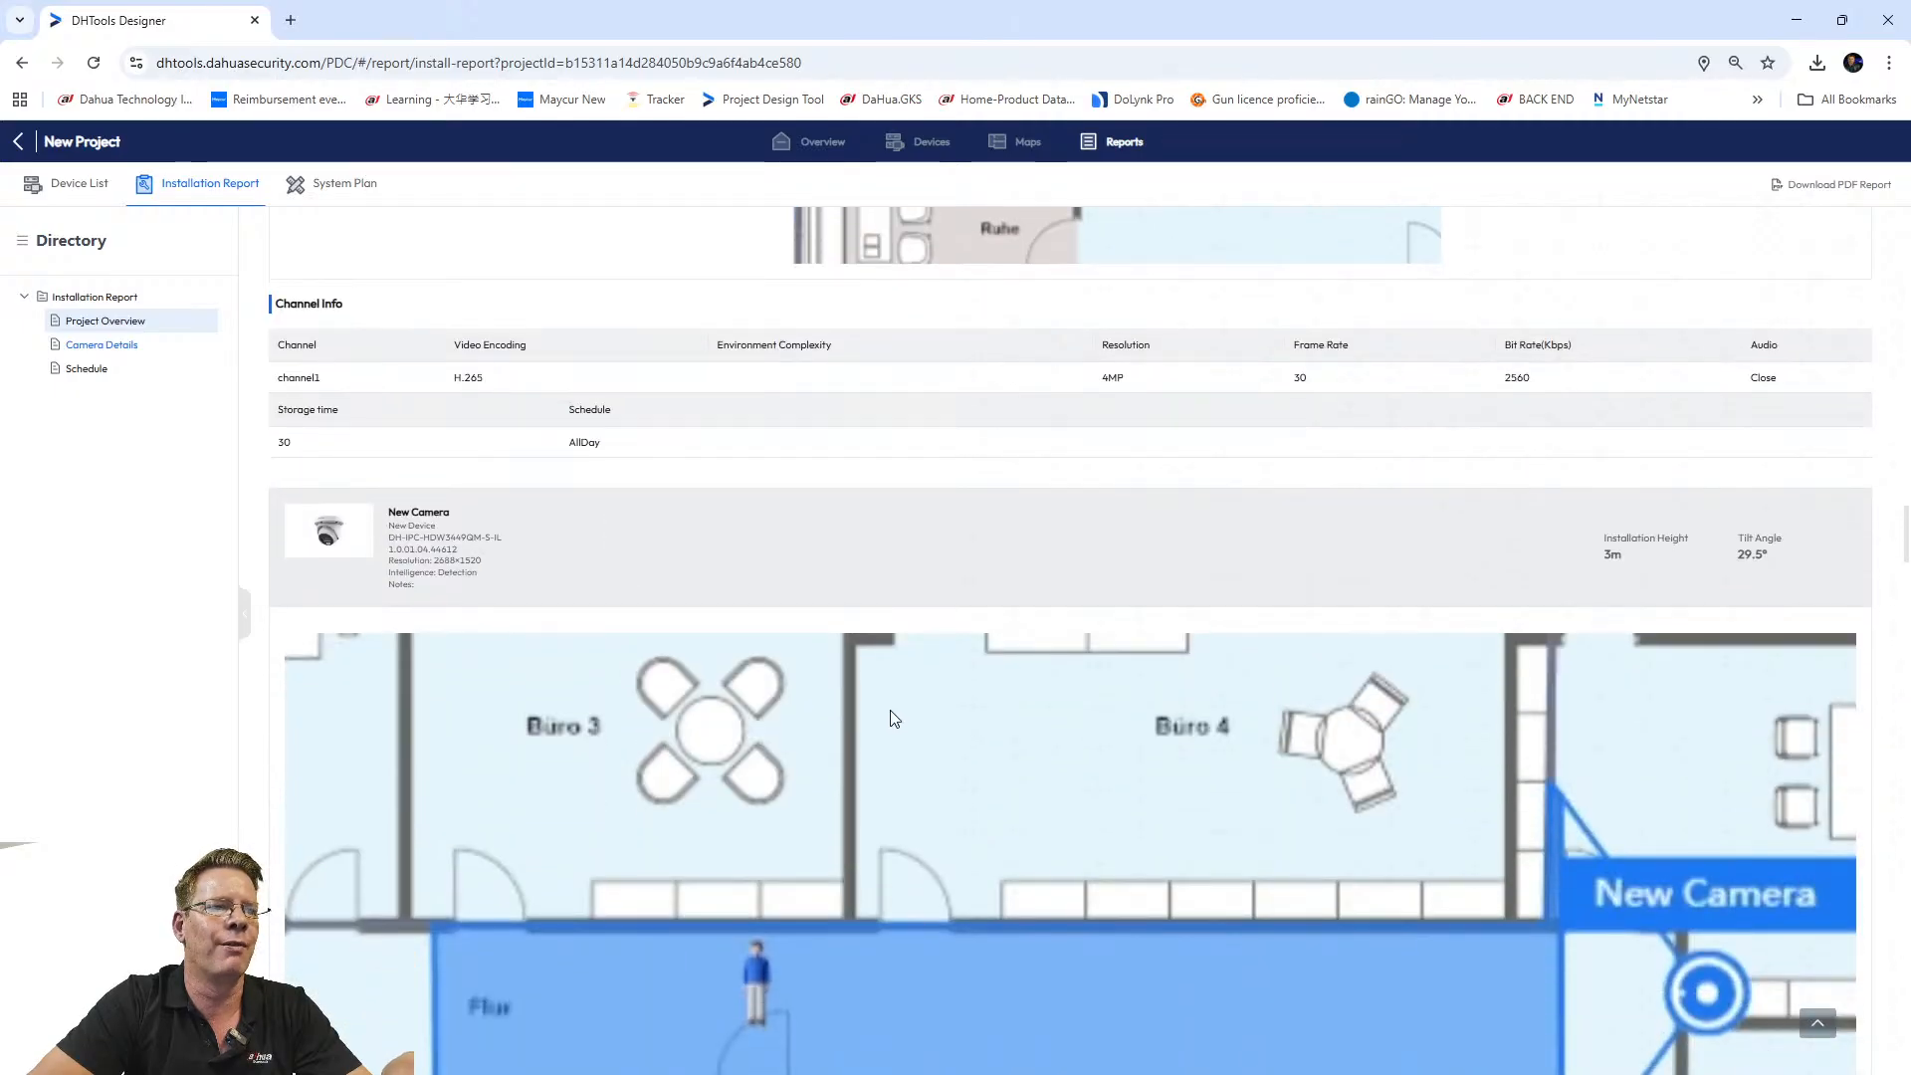
{"action": "scroll", "coordinate": [893, 717], "scroll_direction": "down", "scroll_amount": 6}
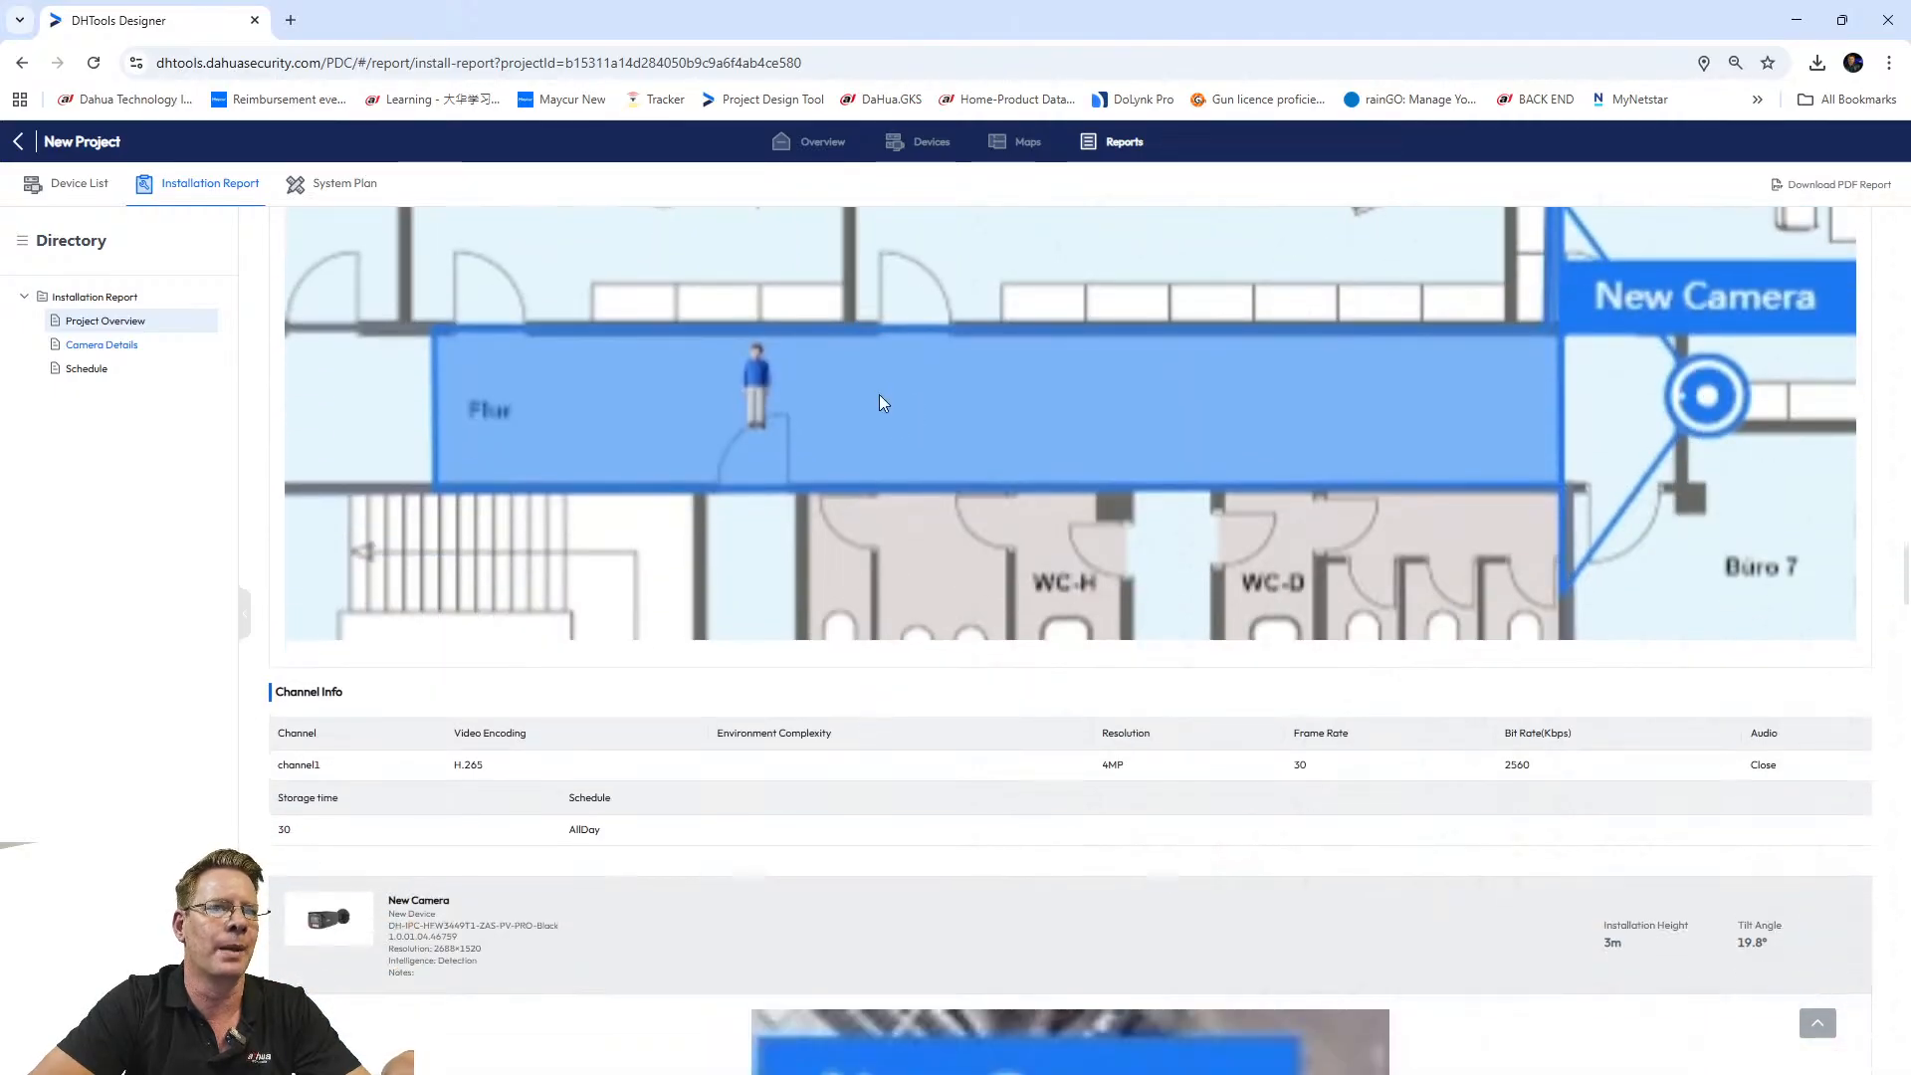
{"action": "scroll", "coordinate": [893, 546], "scroll_direction": "down", "scroll_amount": 10}
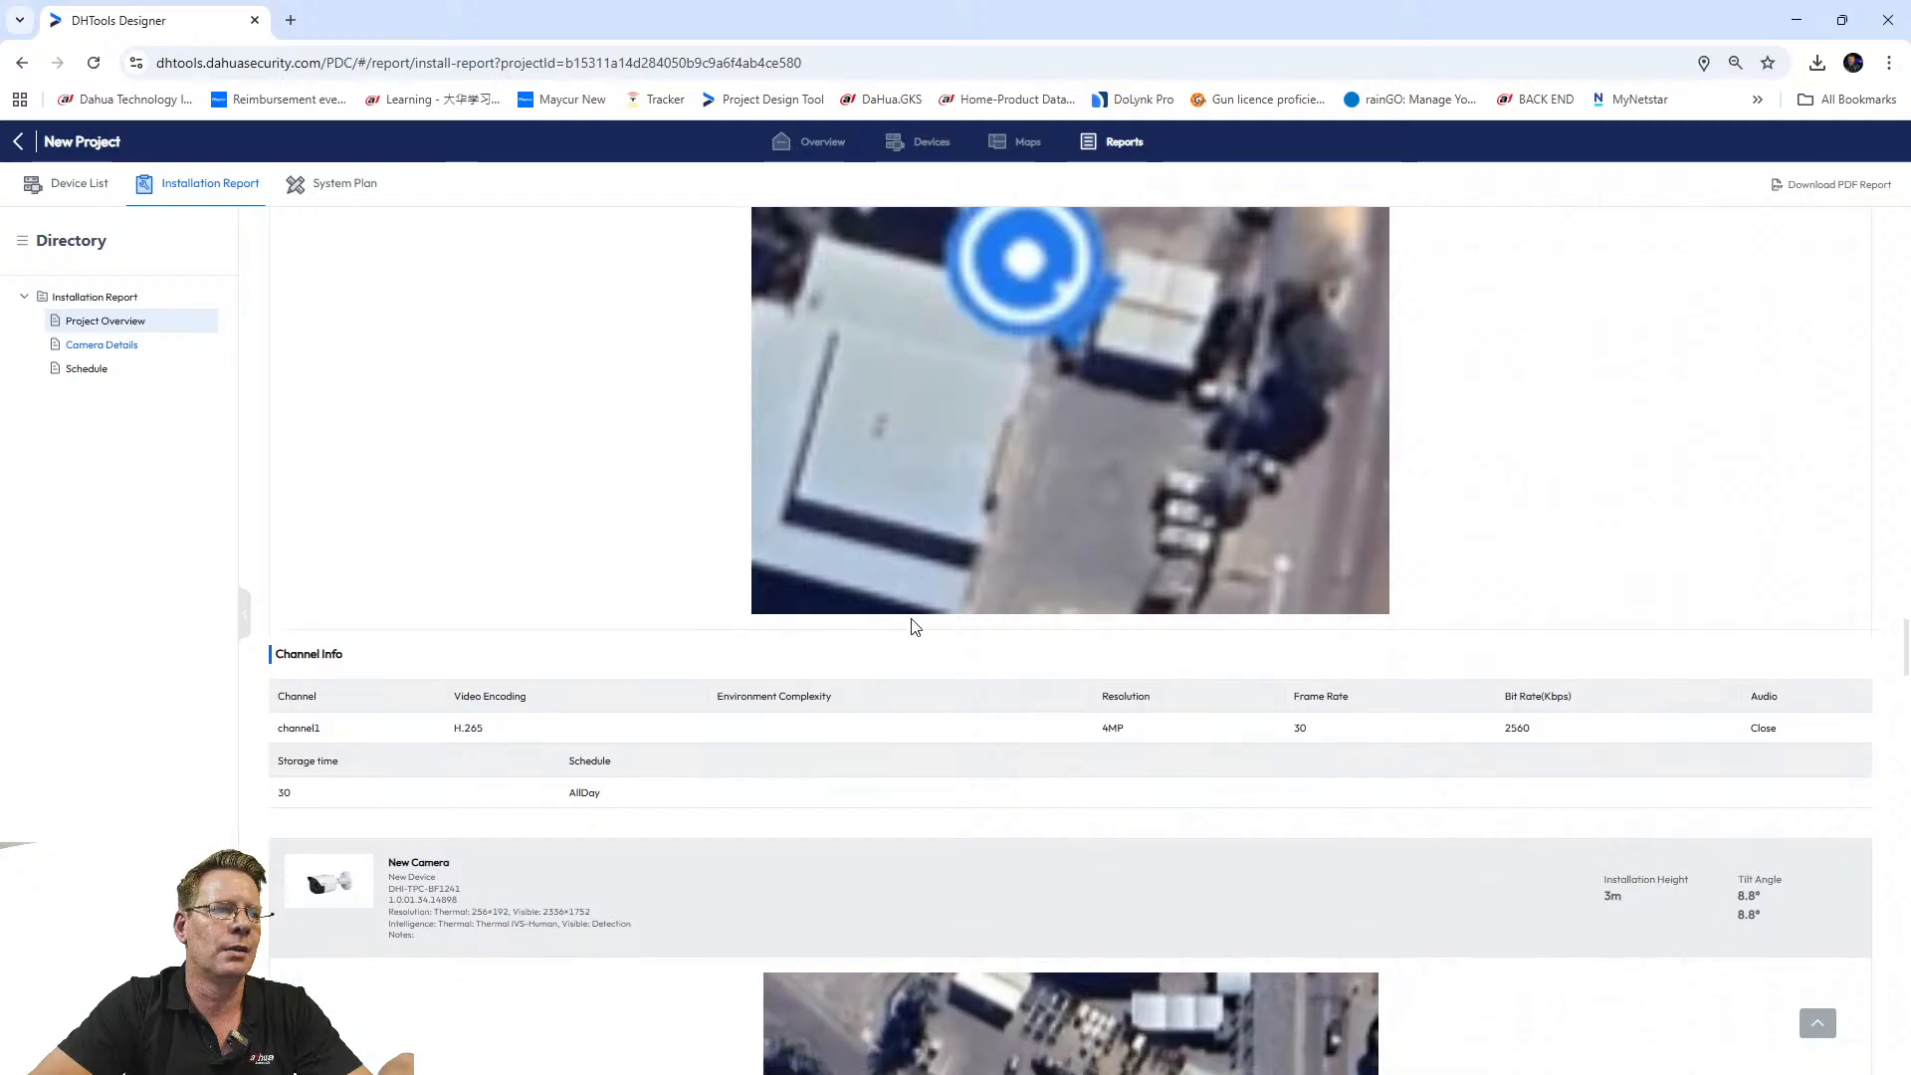
{"action": "scroll", "coordinate": [913, 625], "scroll_direction": "down", "scroll_amount": 6}
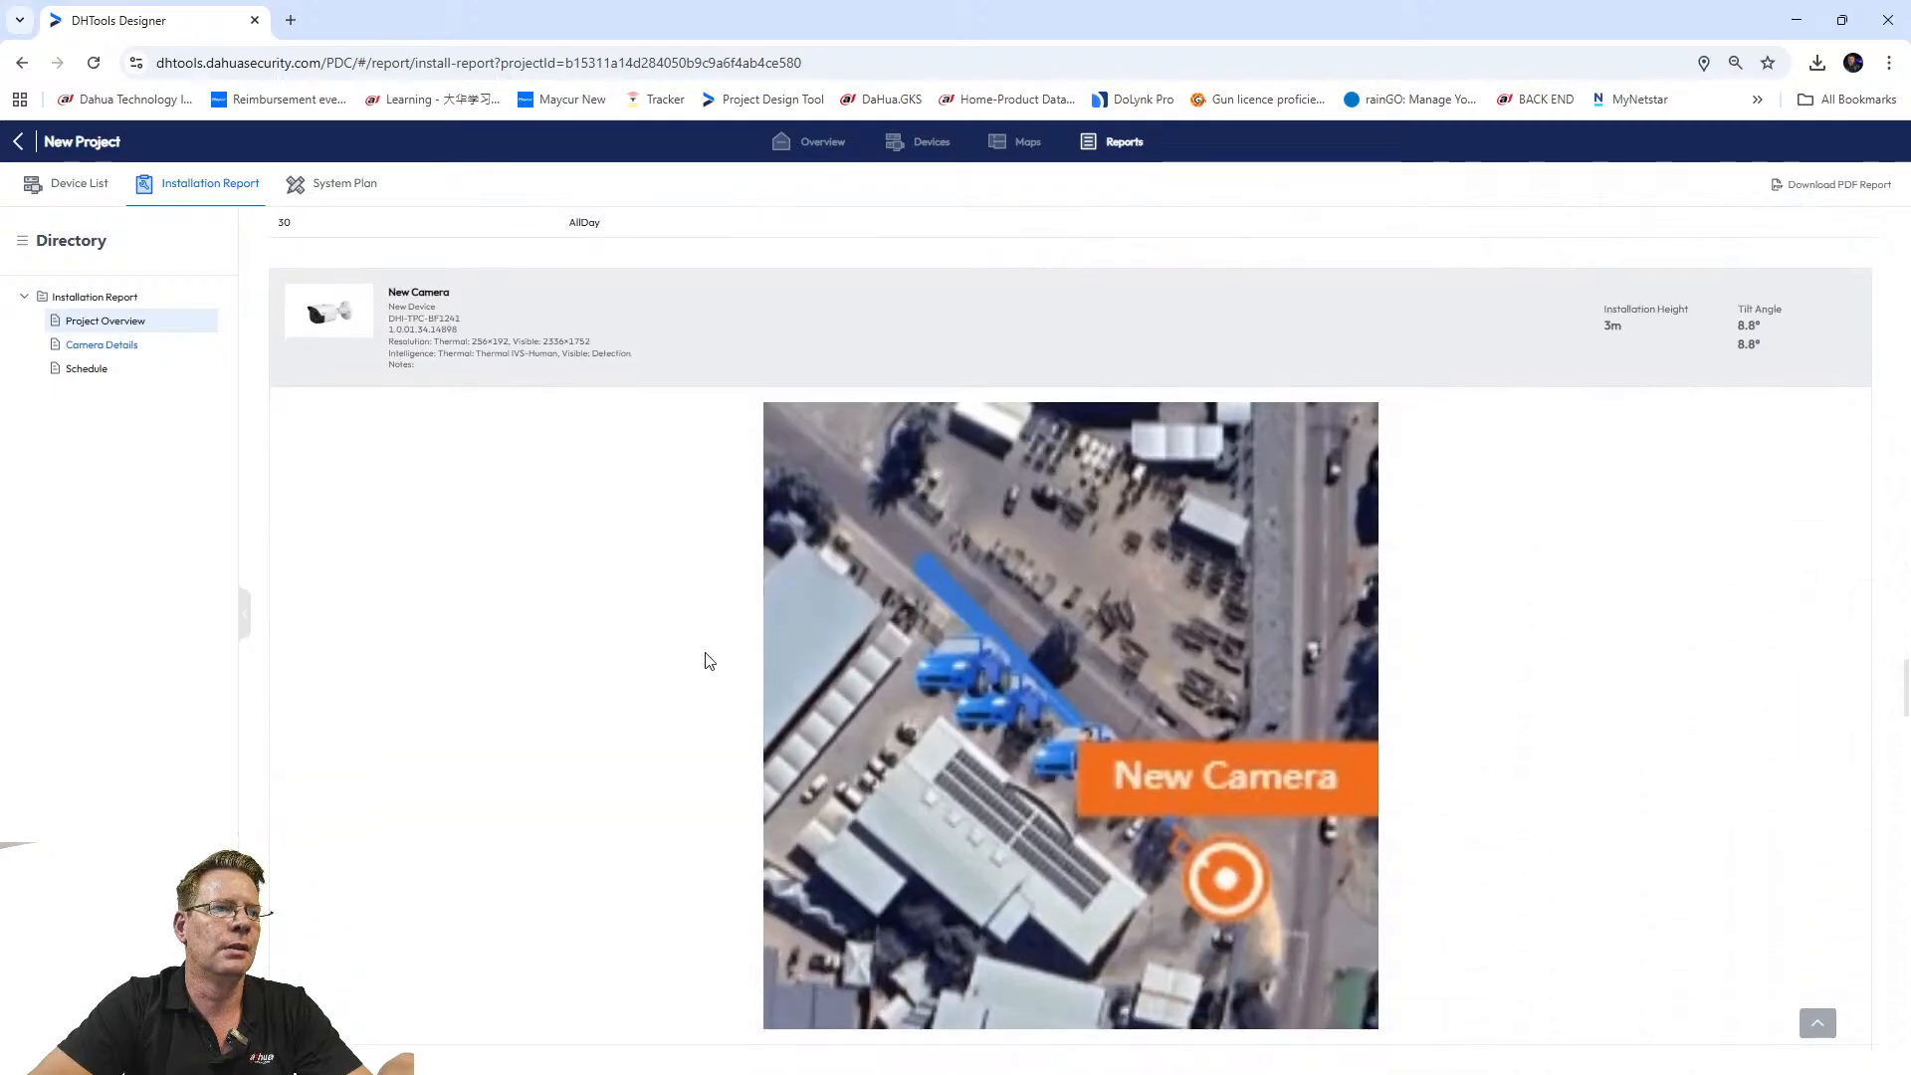
{"action": "scroll", "coordinate": [709, 661], "scroll_direction": "down", "scroll_amount": 9}
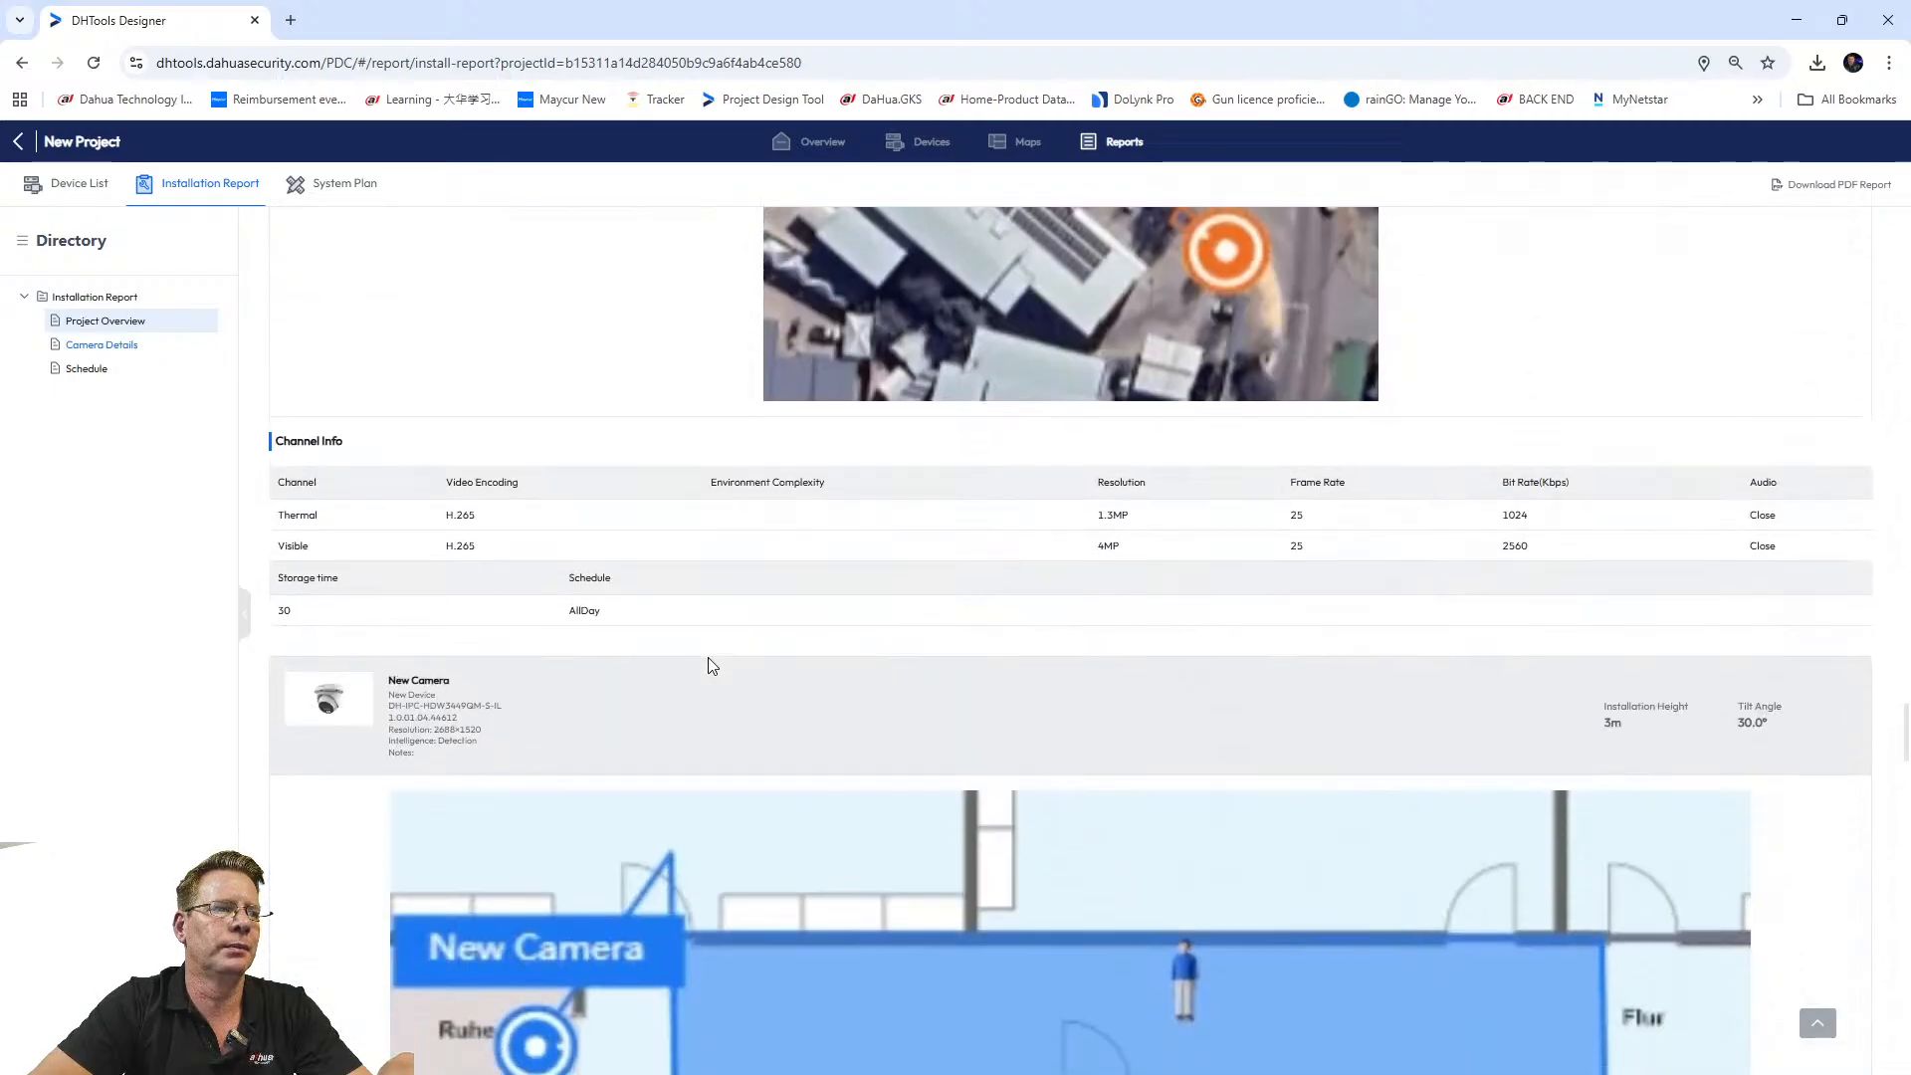
{"action": "scroll", "coordinate": [708, 659], "scroll_direction": "down", "scroll_amount": 20}
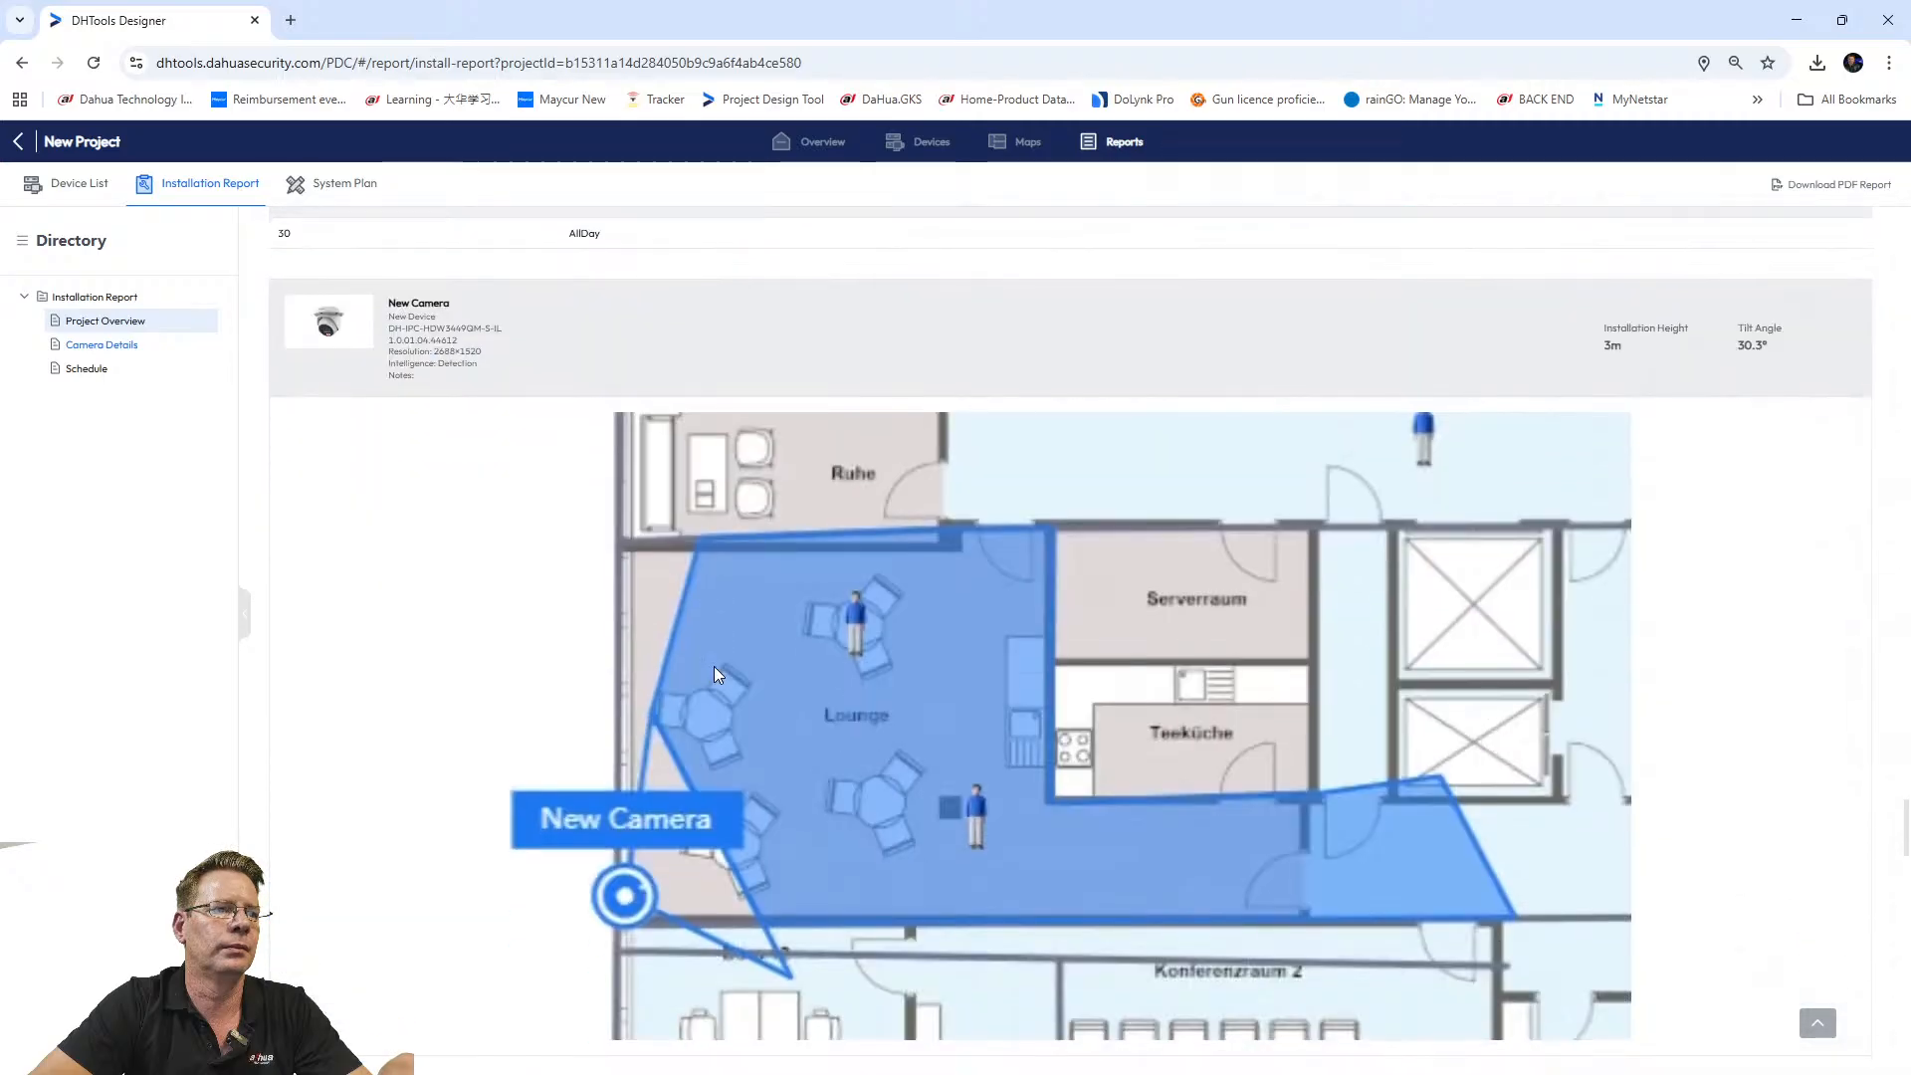
{"action": "scroll", "coordinate": [714, 670], "scroll_direction": "down", "scroll_amount": 10}
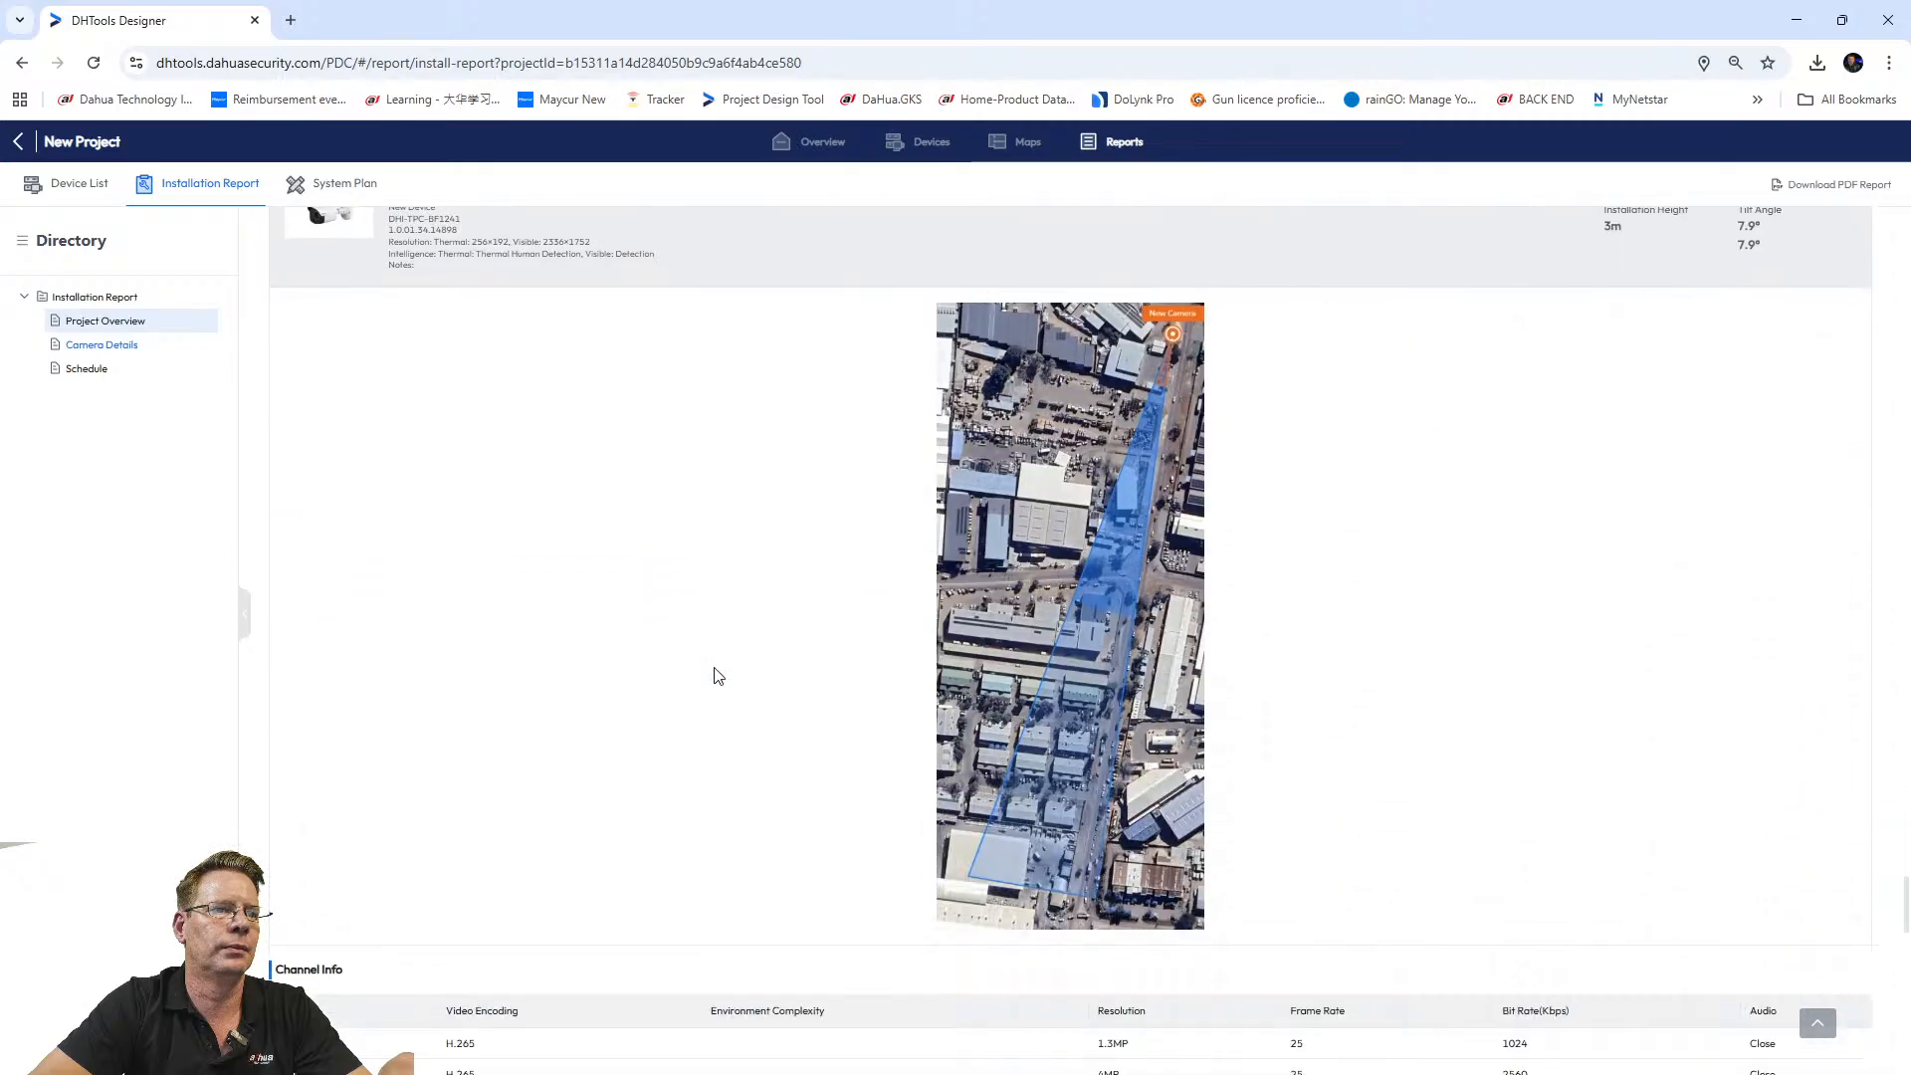
{"action": "scroll", "coordinate": [716, 675], "scroll_direction": "down", "scroll_amount": 15}
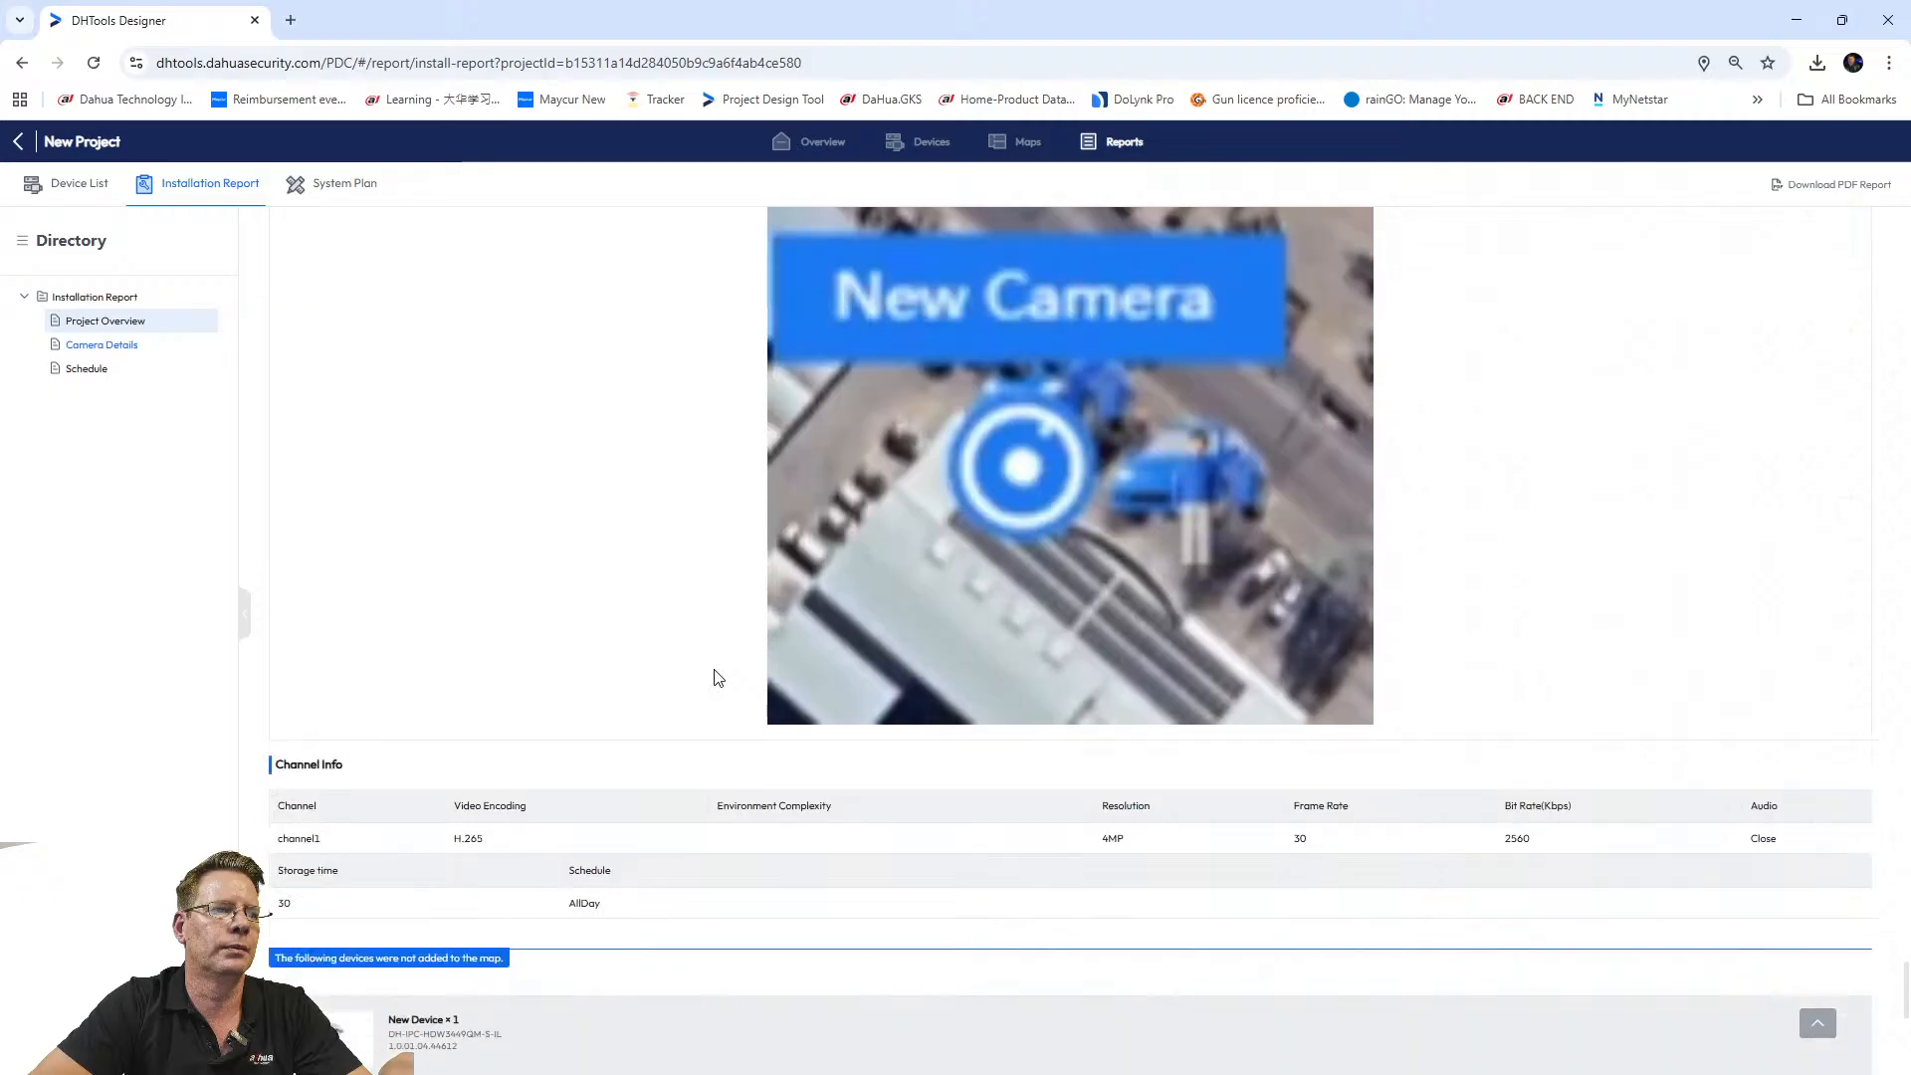
{"action": "scroll", "coordinate": [714, 675], "scroll_direction": "down", "scroll_amount": 3}
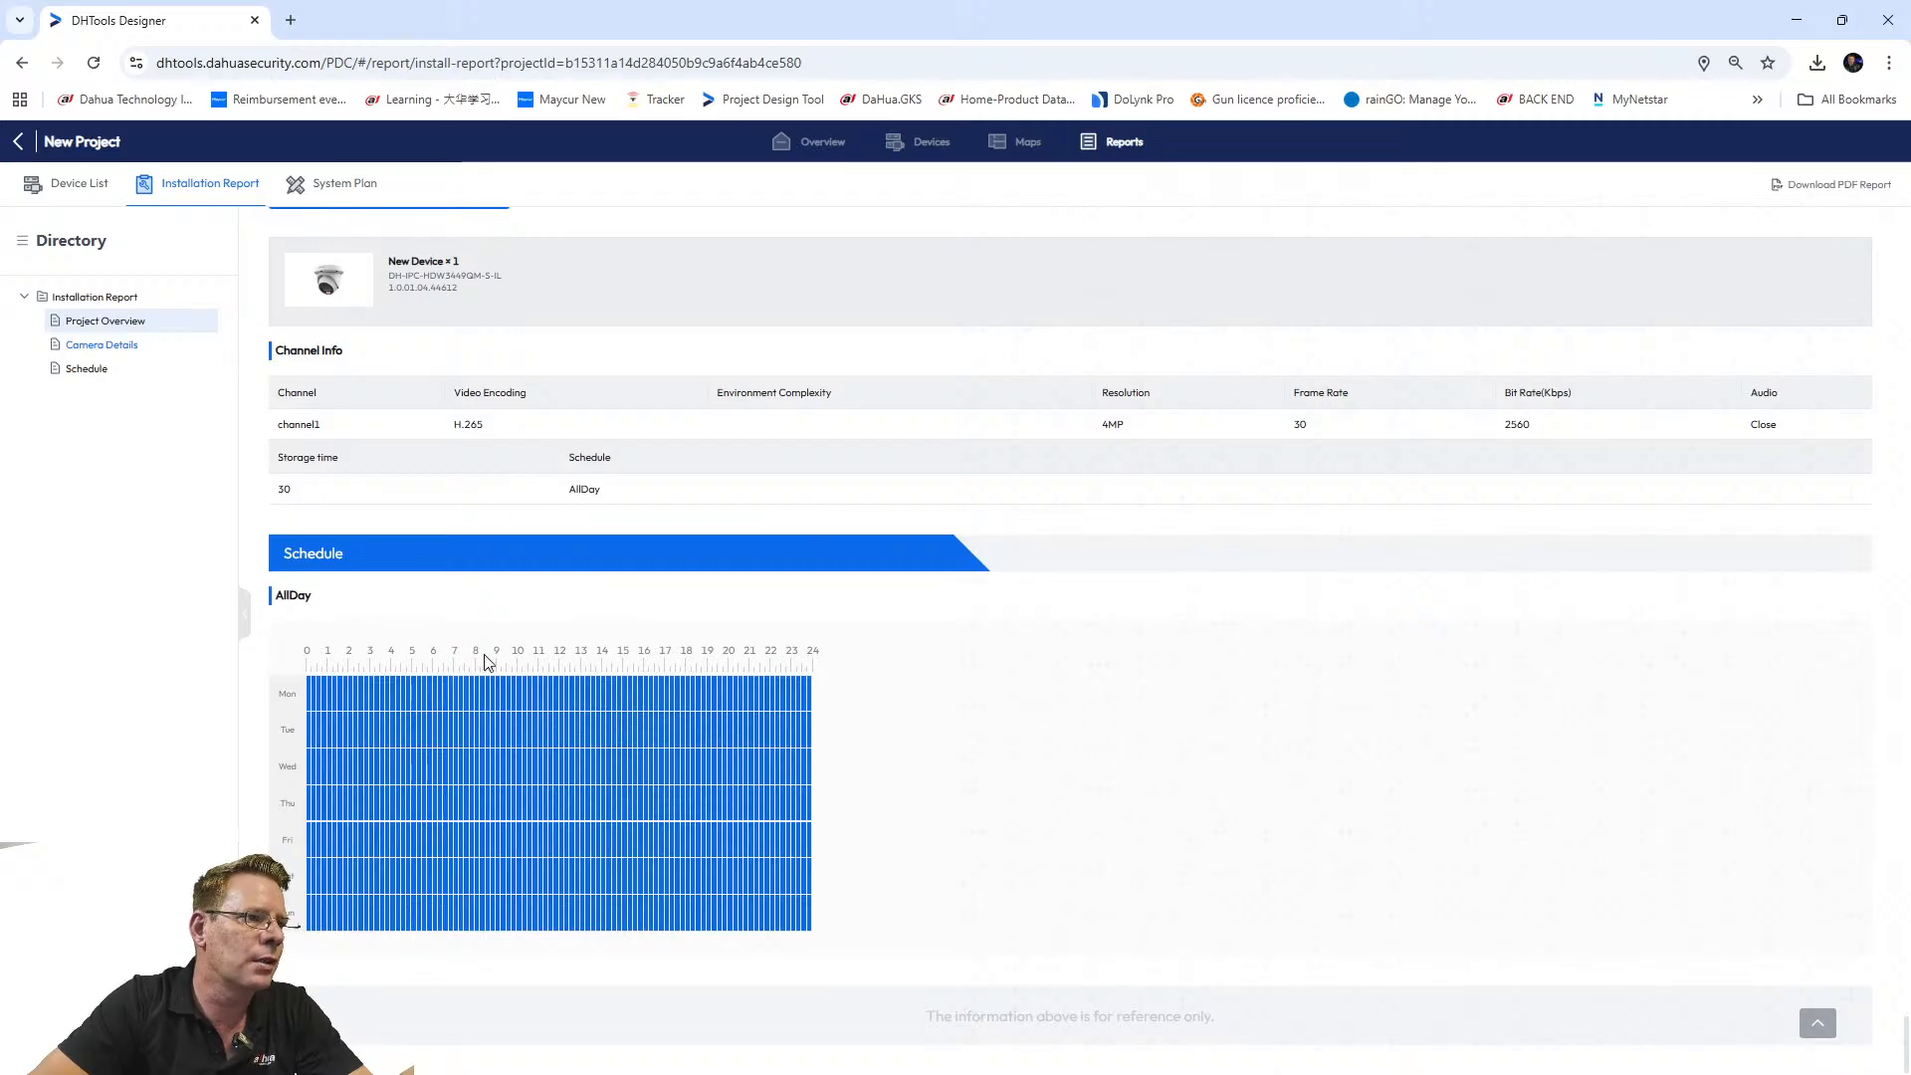
Return to the top of the report and switch to the System Plan report.
{"action": "scroll", "coordinate": [518, 634], "scroll_direction": "up", "scroll_amount": 15}
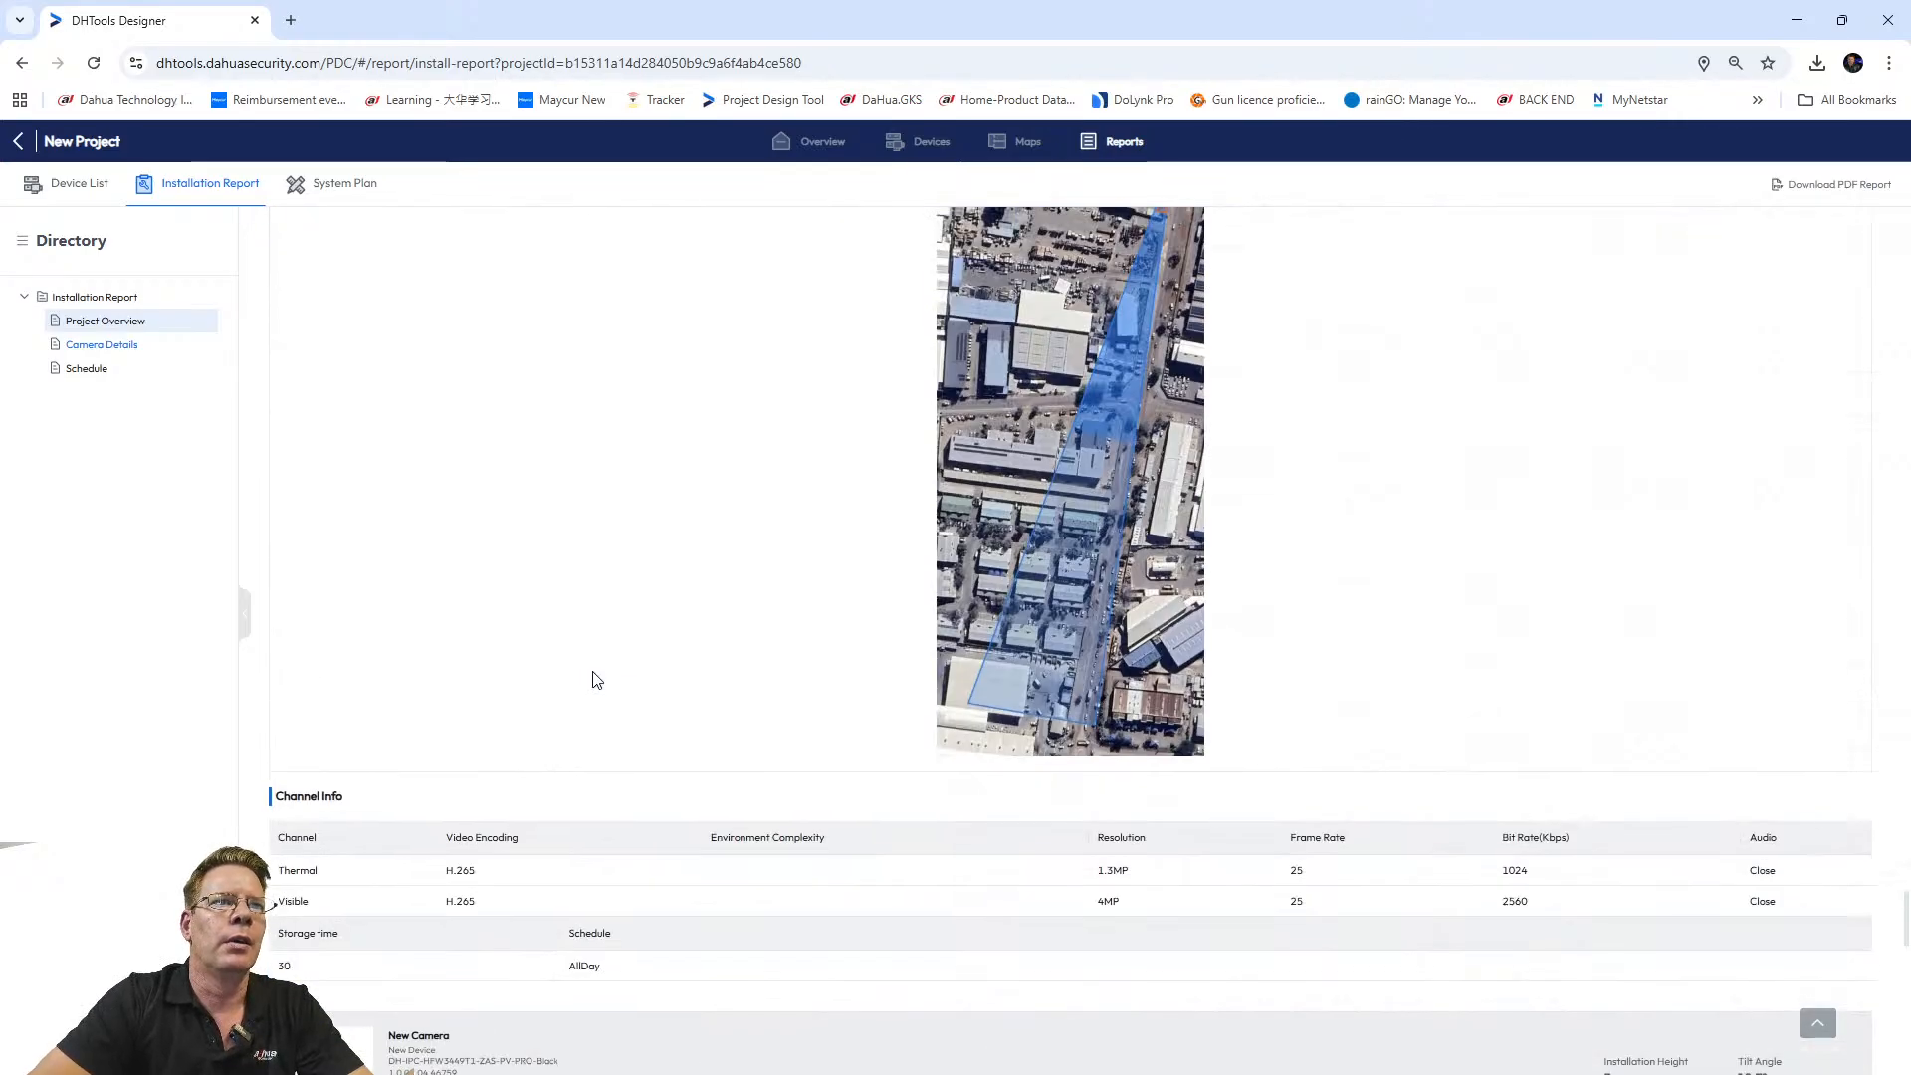
{"action": "scroll", "coordinate": [964, 601], "scroll_direction": "up", "scroll_amount": 15}
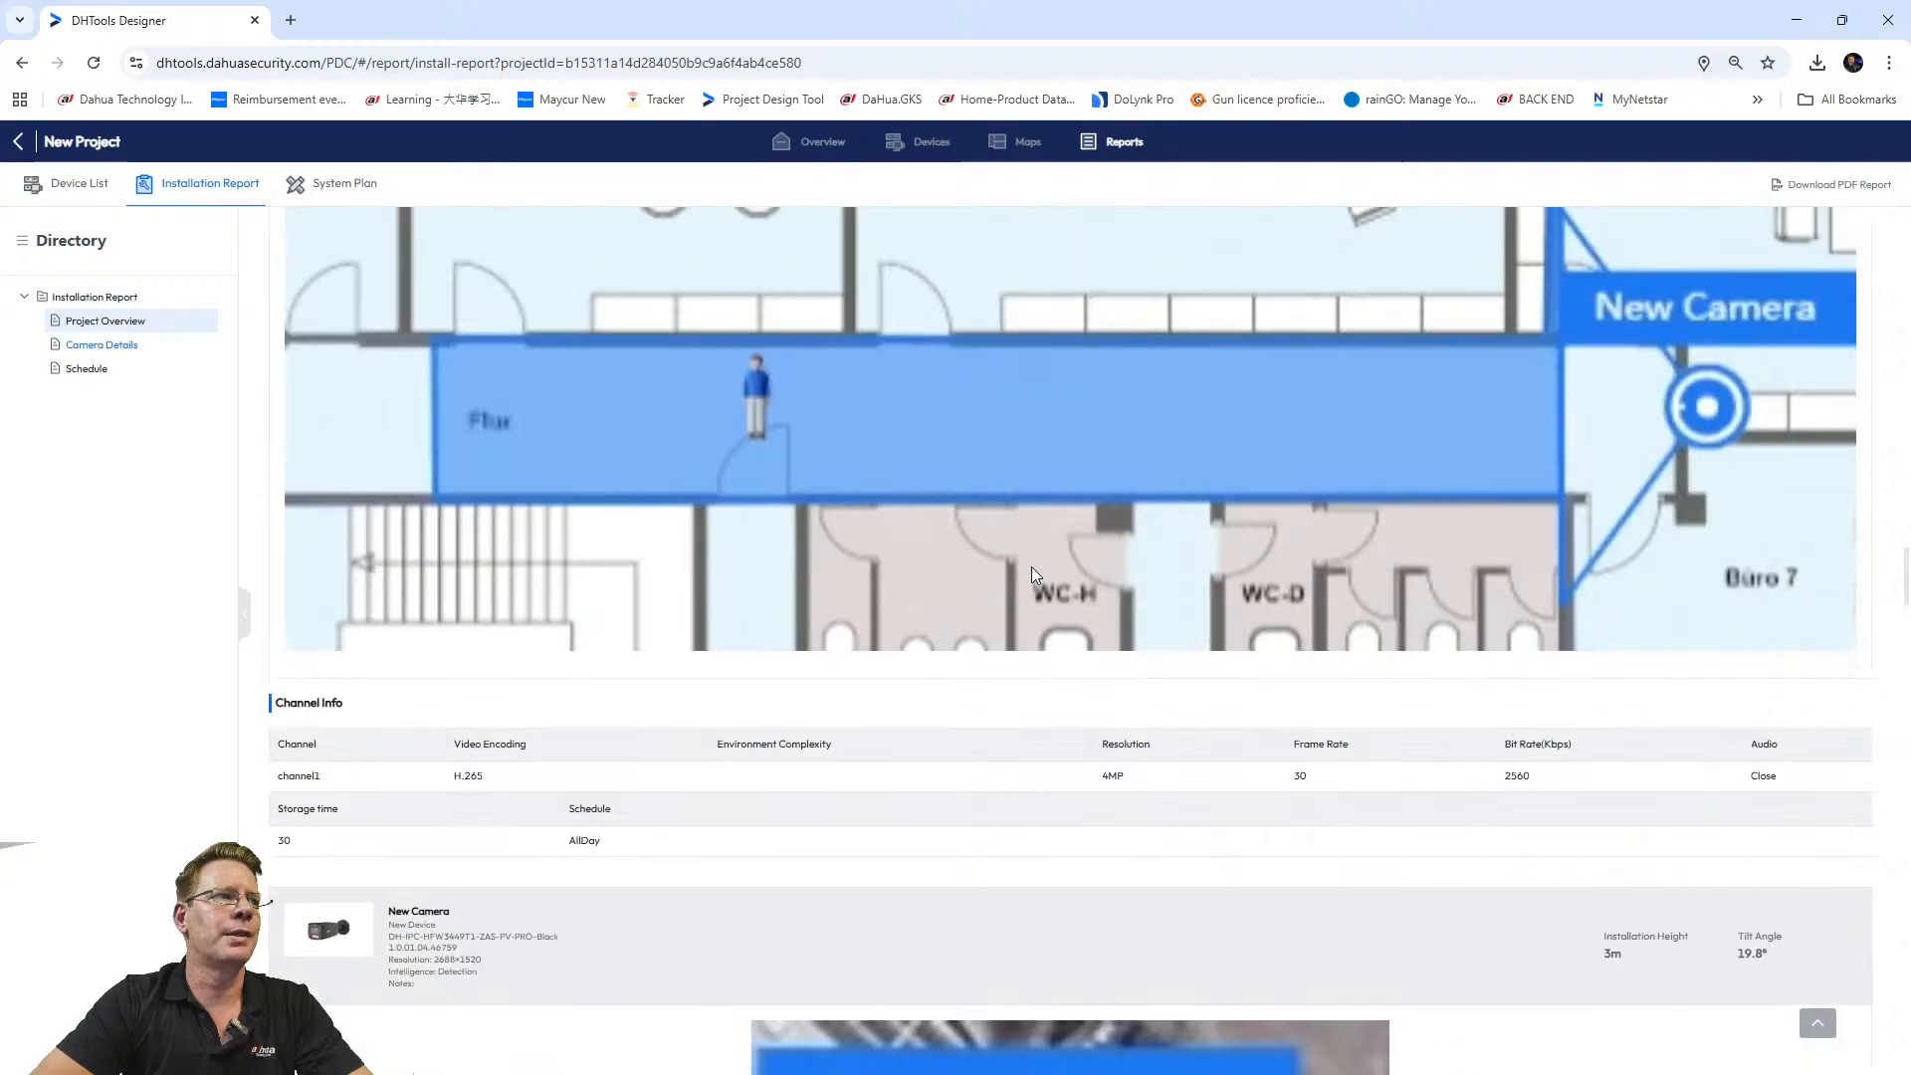
{"action": "scroll", "coordinate": [1032, 575], "scroll_direction": "up", "scroll_amount": 15}
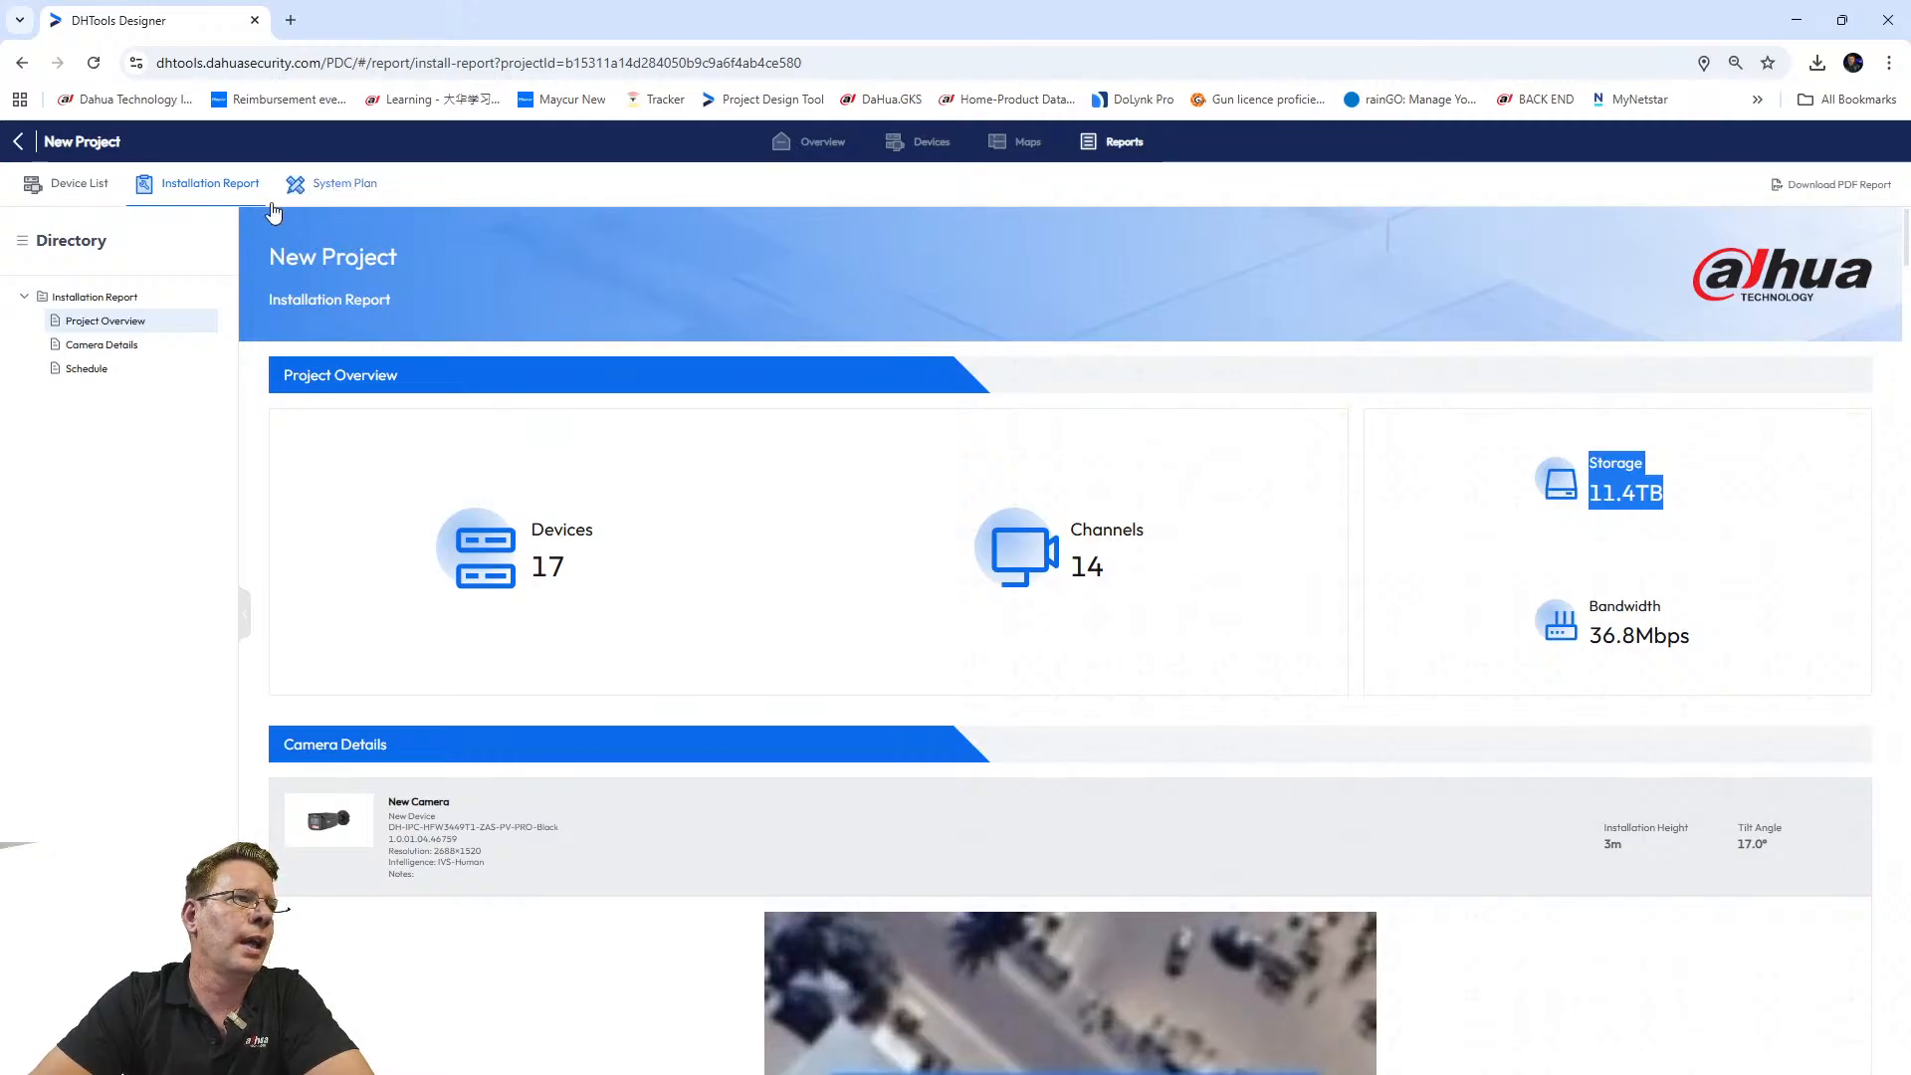
{"action": "left_click", "coordinate": [351, 186]}
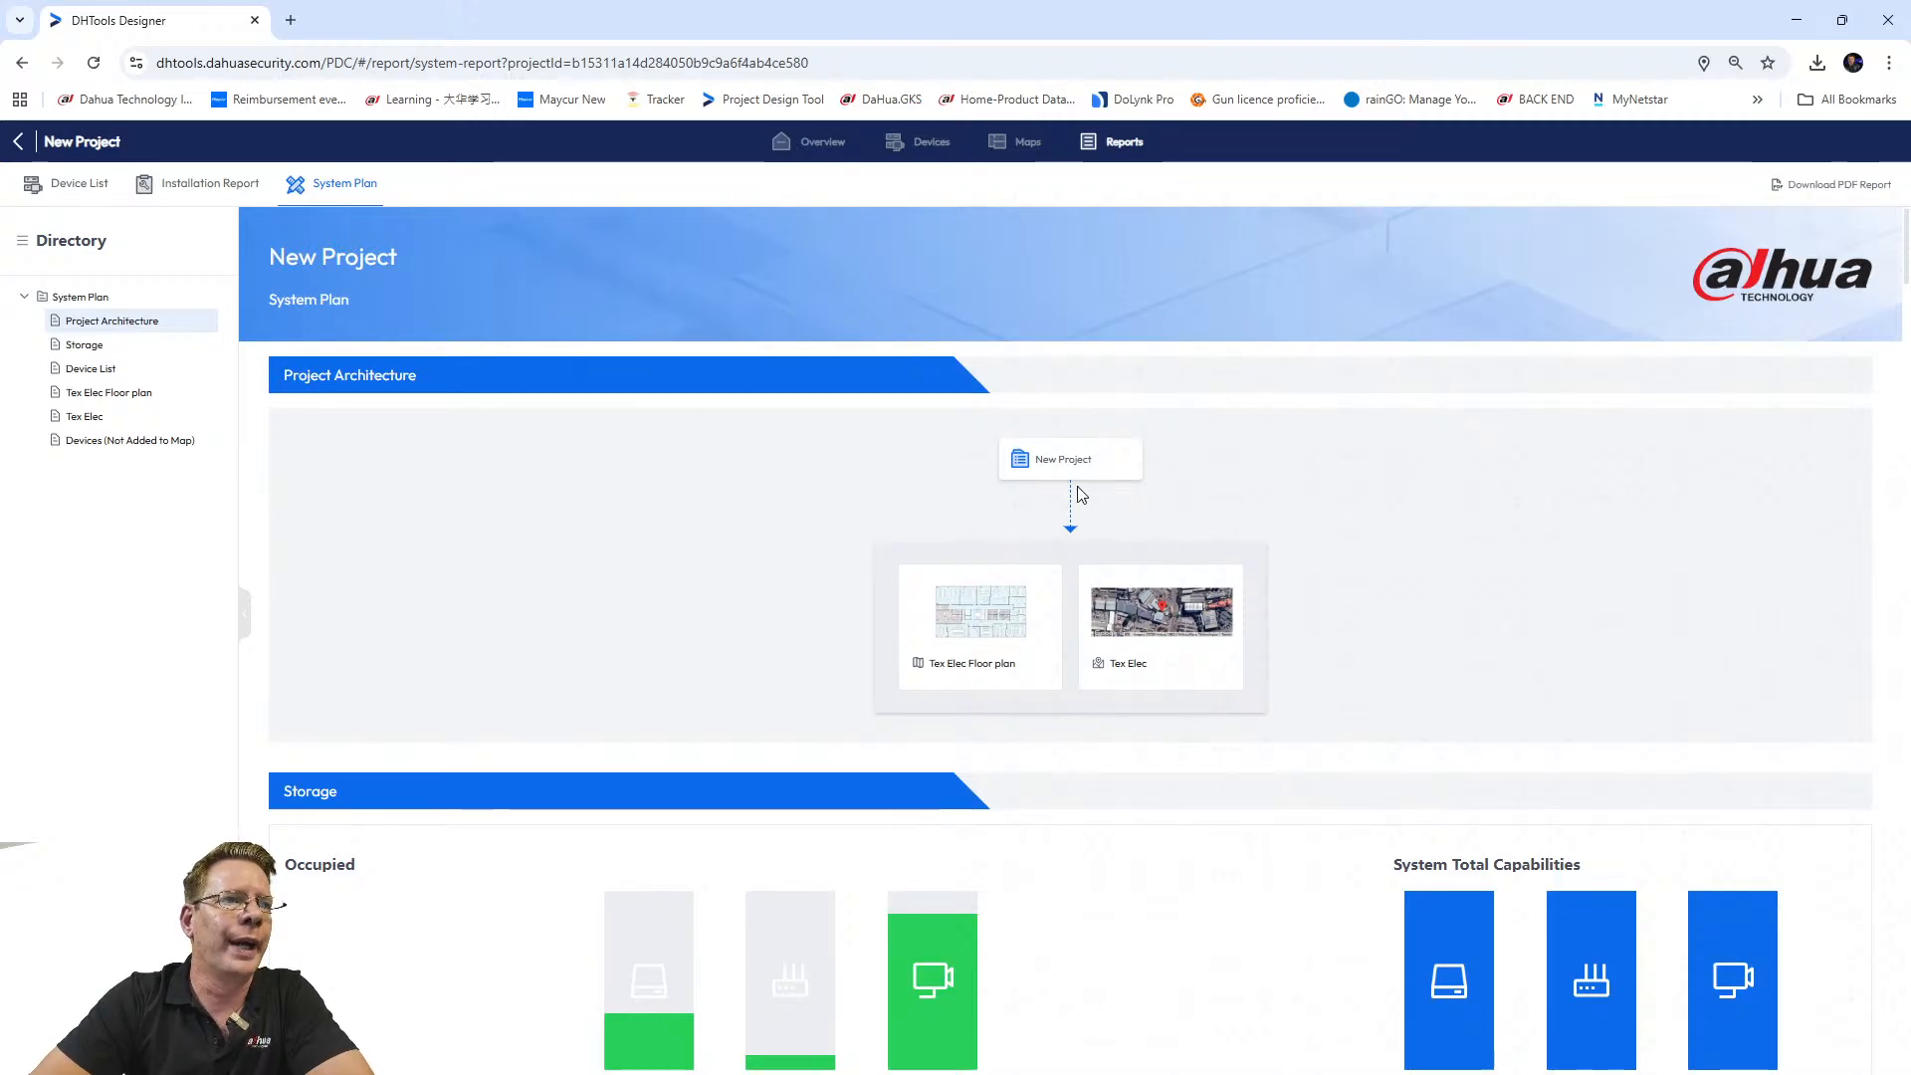
{"action": "scroll", "coordinate": [713, 538], "scroll_direction": "down", "scroll_amount": 4}
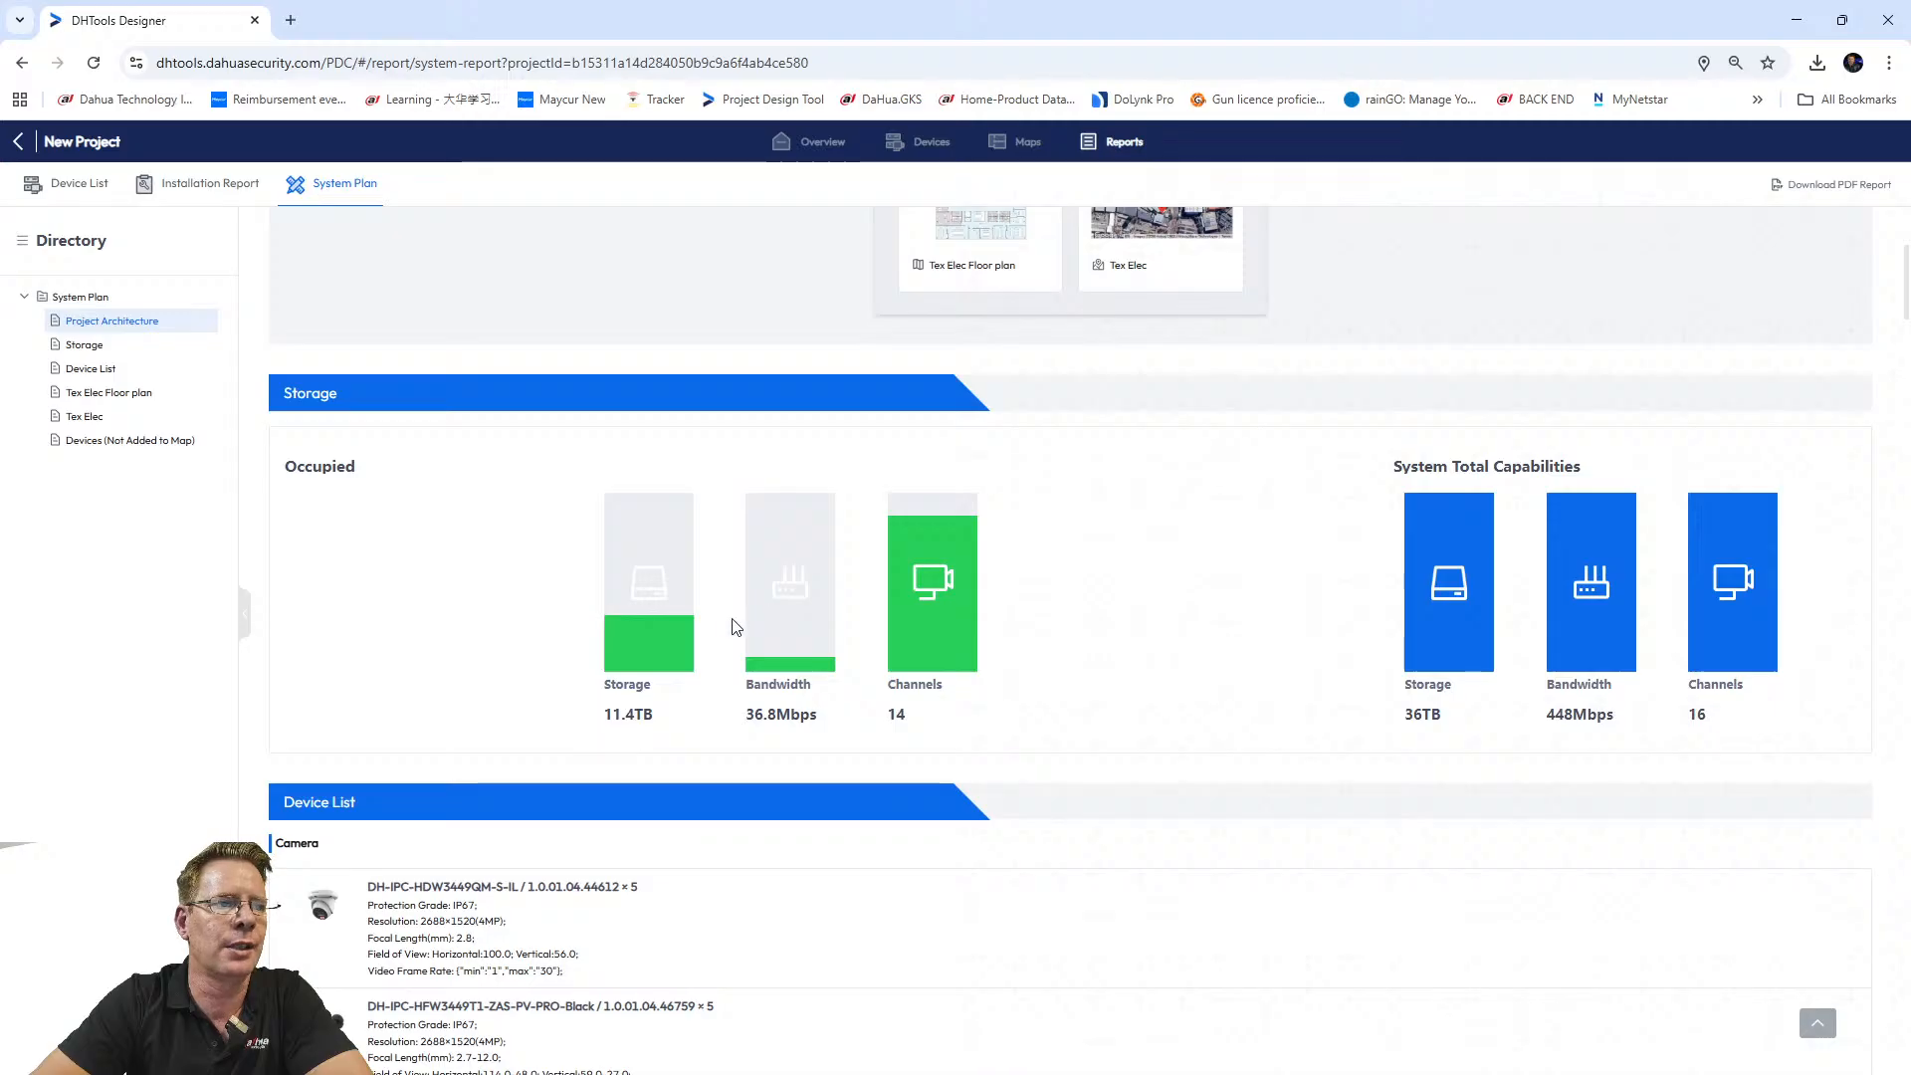
{"action": "scroll", "coordinate": [1201, 682], "scroll_direction": "down", "scroll_amount": 4}
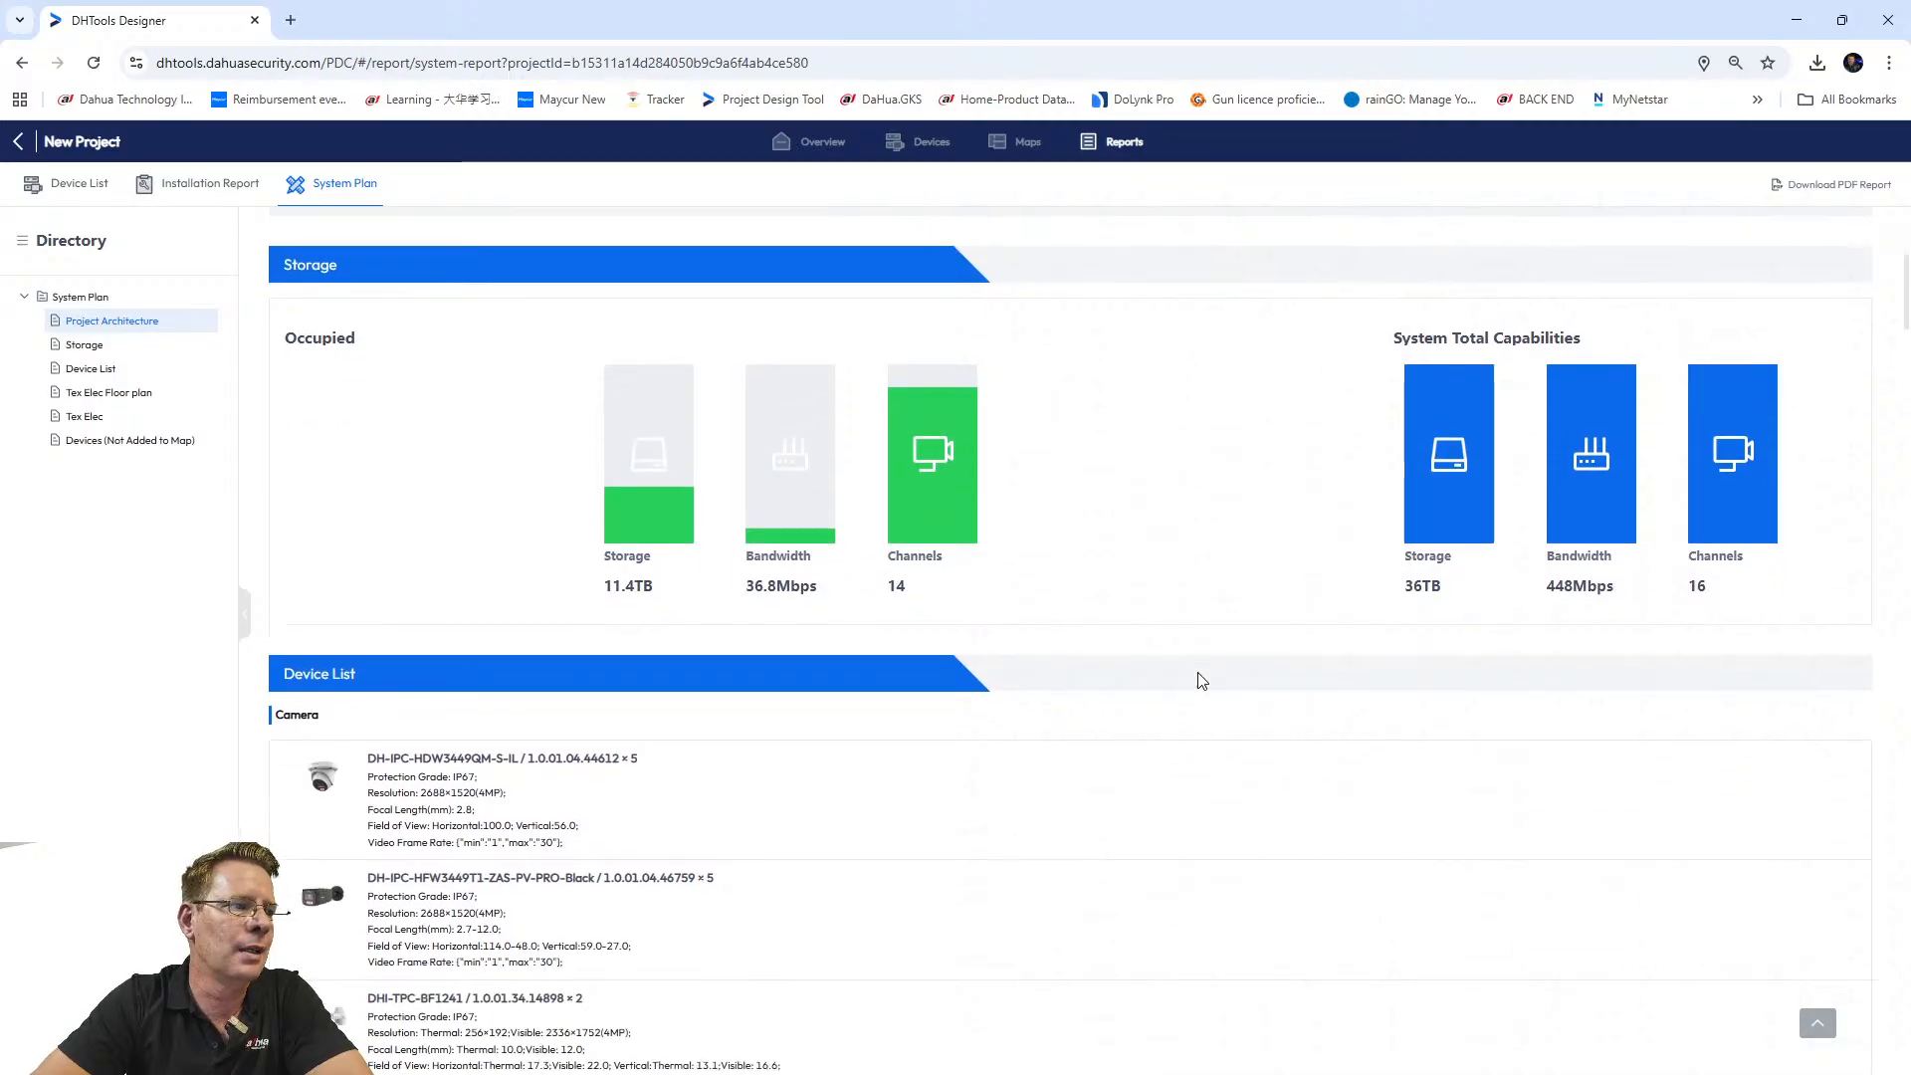
{"action": "scroll", "coordinate": [661, 354], "scroll_direction": "down", "scroll_amount": 3}
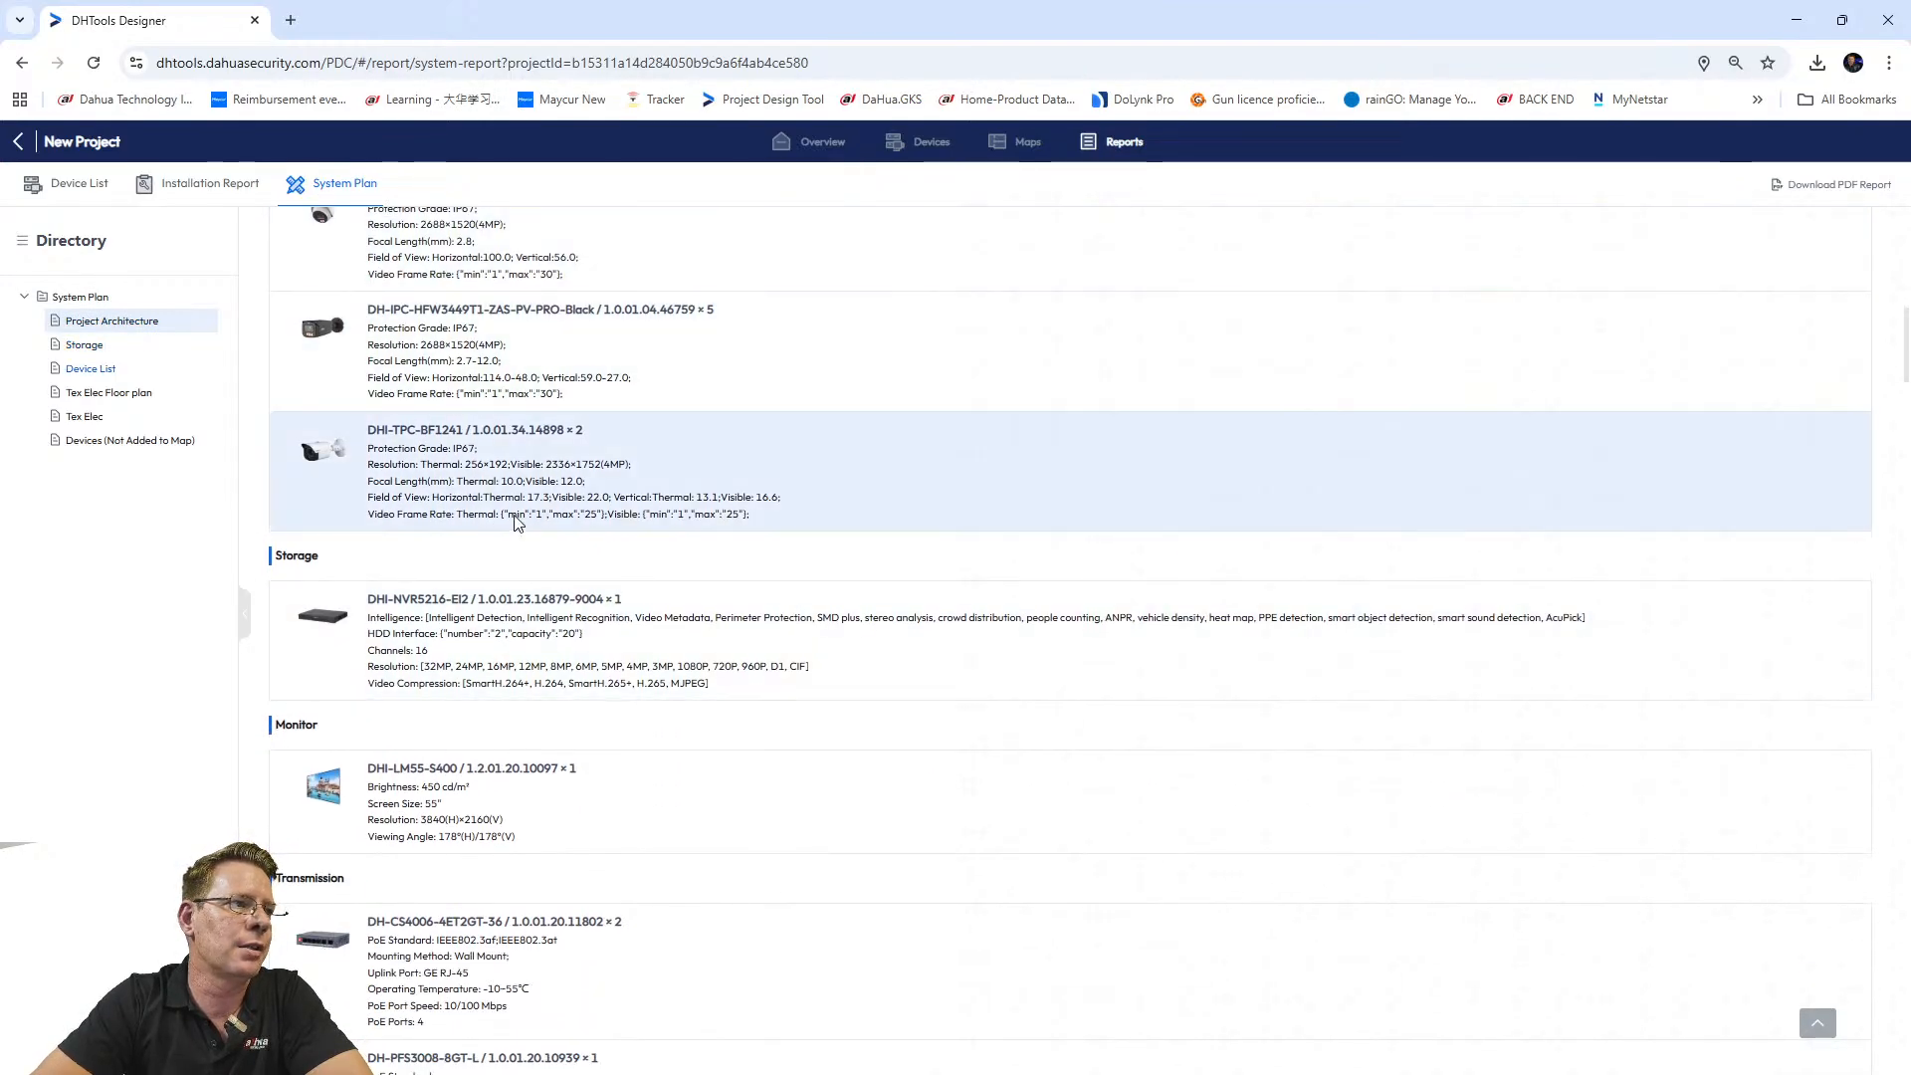
{"action": "scroll", "coordinate": [515, 501], "scroll_direction": "down", "scroll_amount": 8}
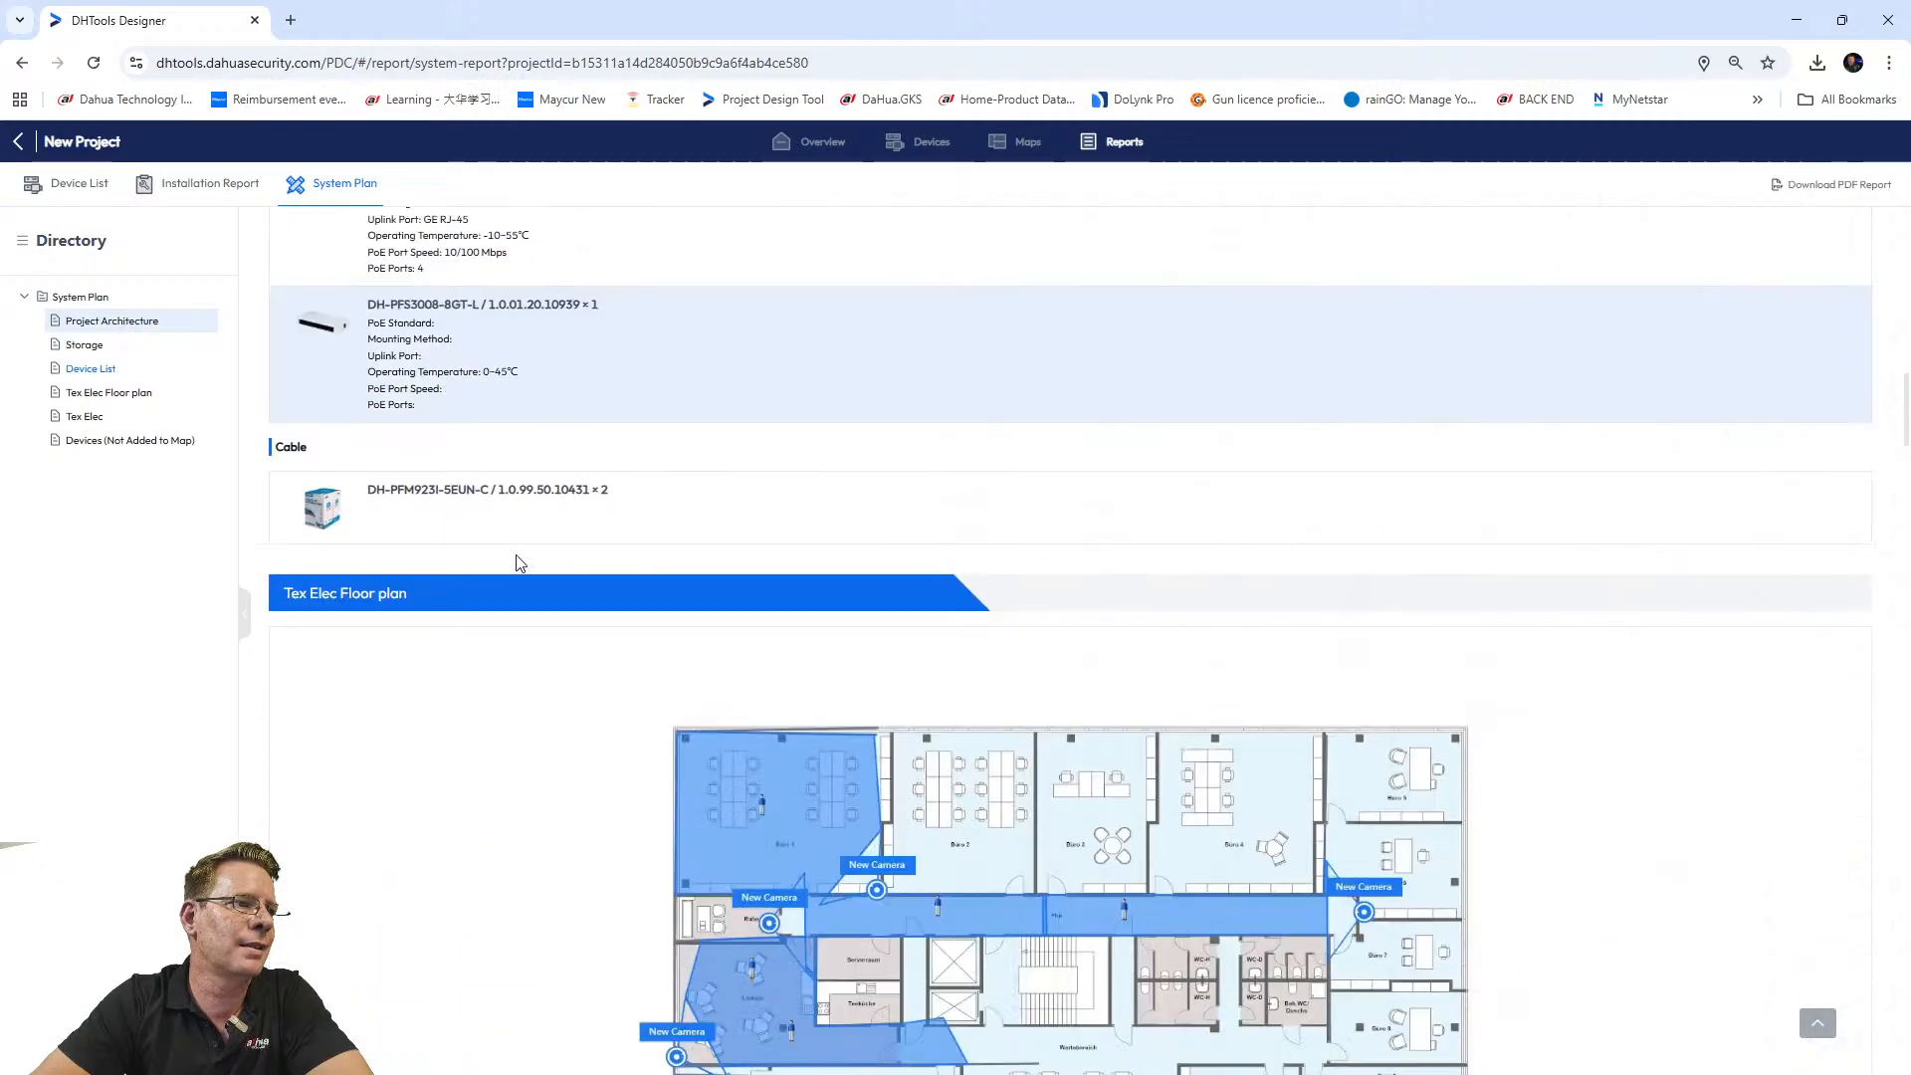
{"action": "scroll", "coordinate": [491, 556], "scroll_direction": "down", "scroll_amount": 6}
{"action": "scroll", "coordinate": [494, 669], "scroll_direction": "up", "scroll_amount": 2}
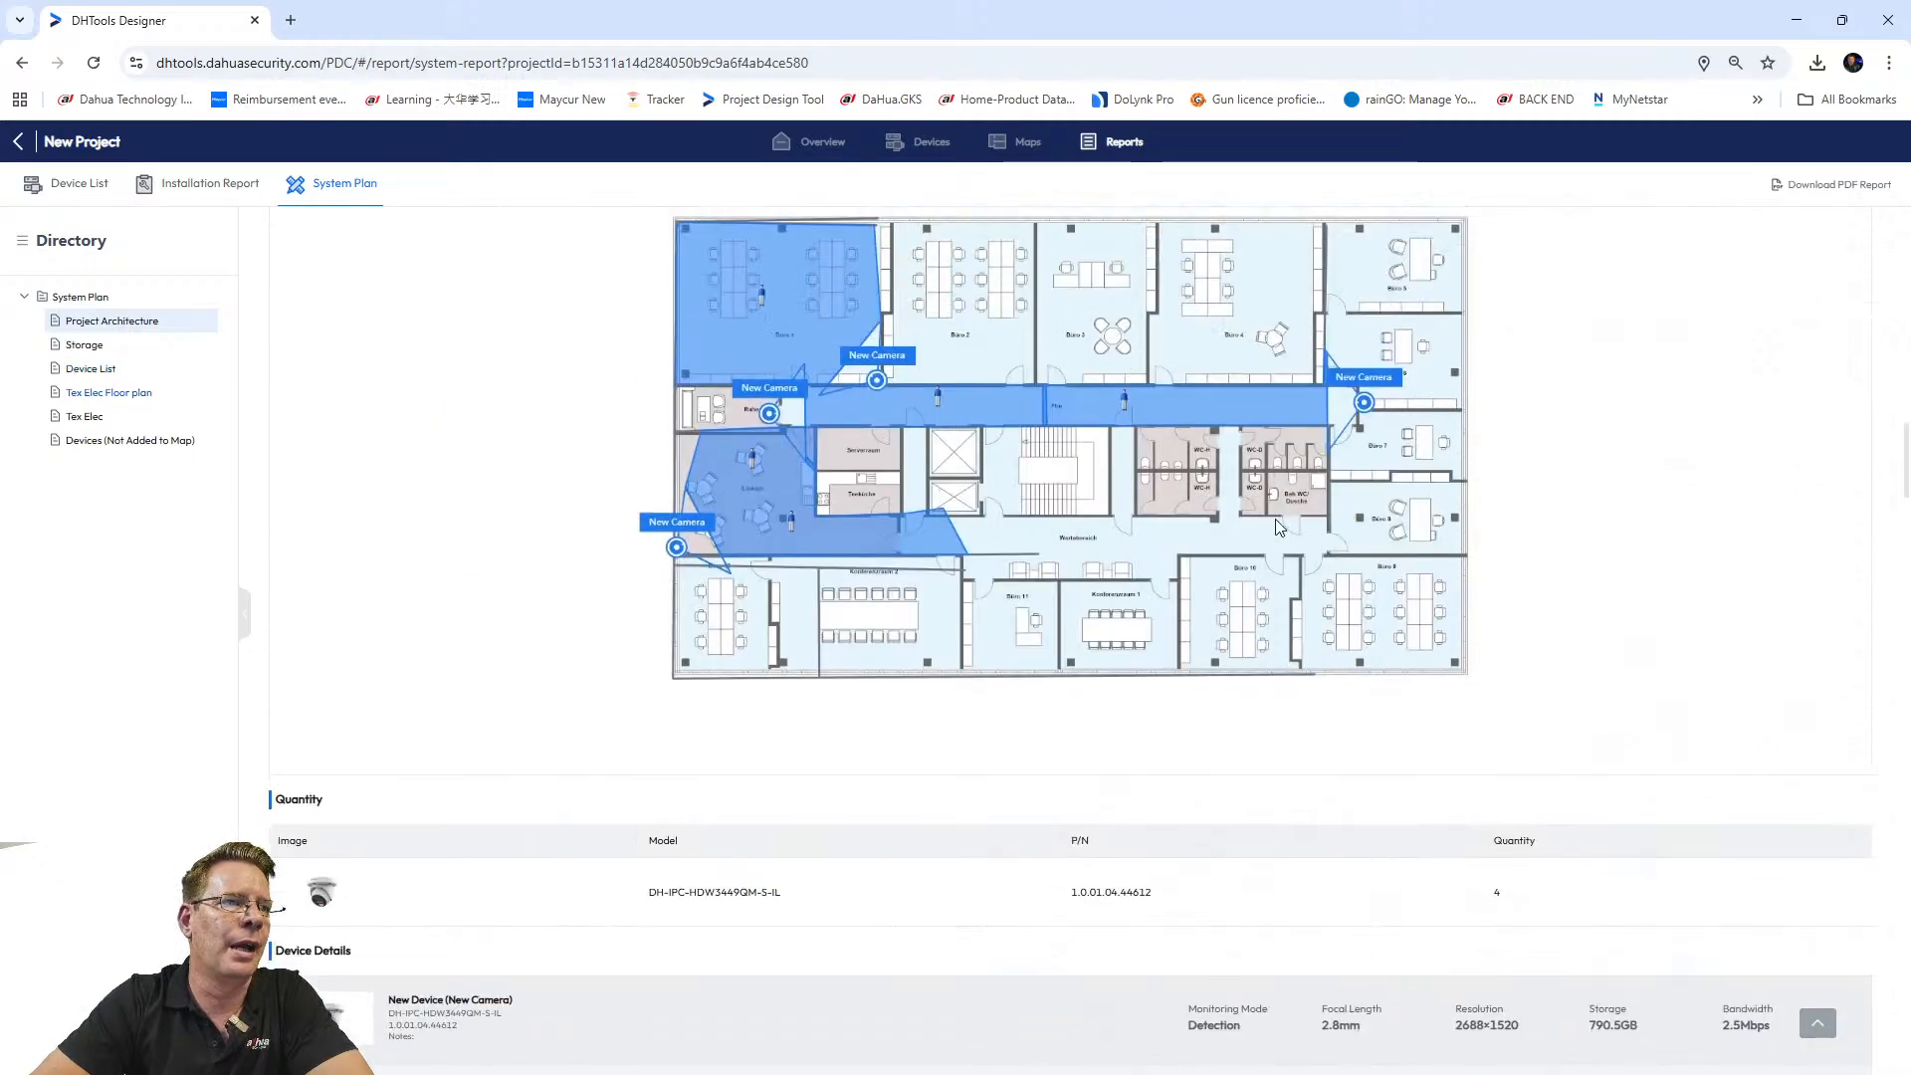
{"action": "scroll", "coordinate": [495, 669], "scroll_direction": "down", "scroll_amount": 4}
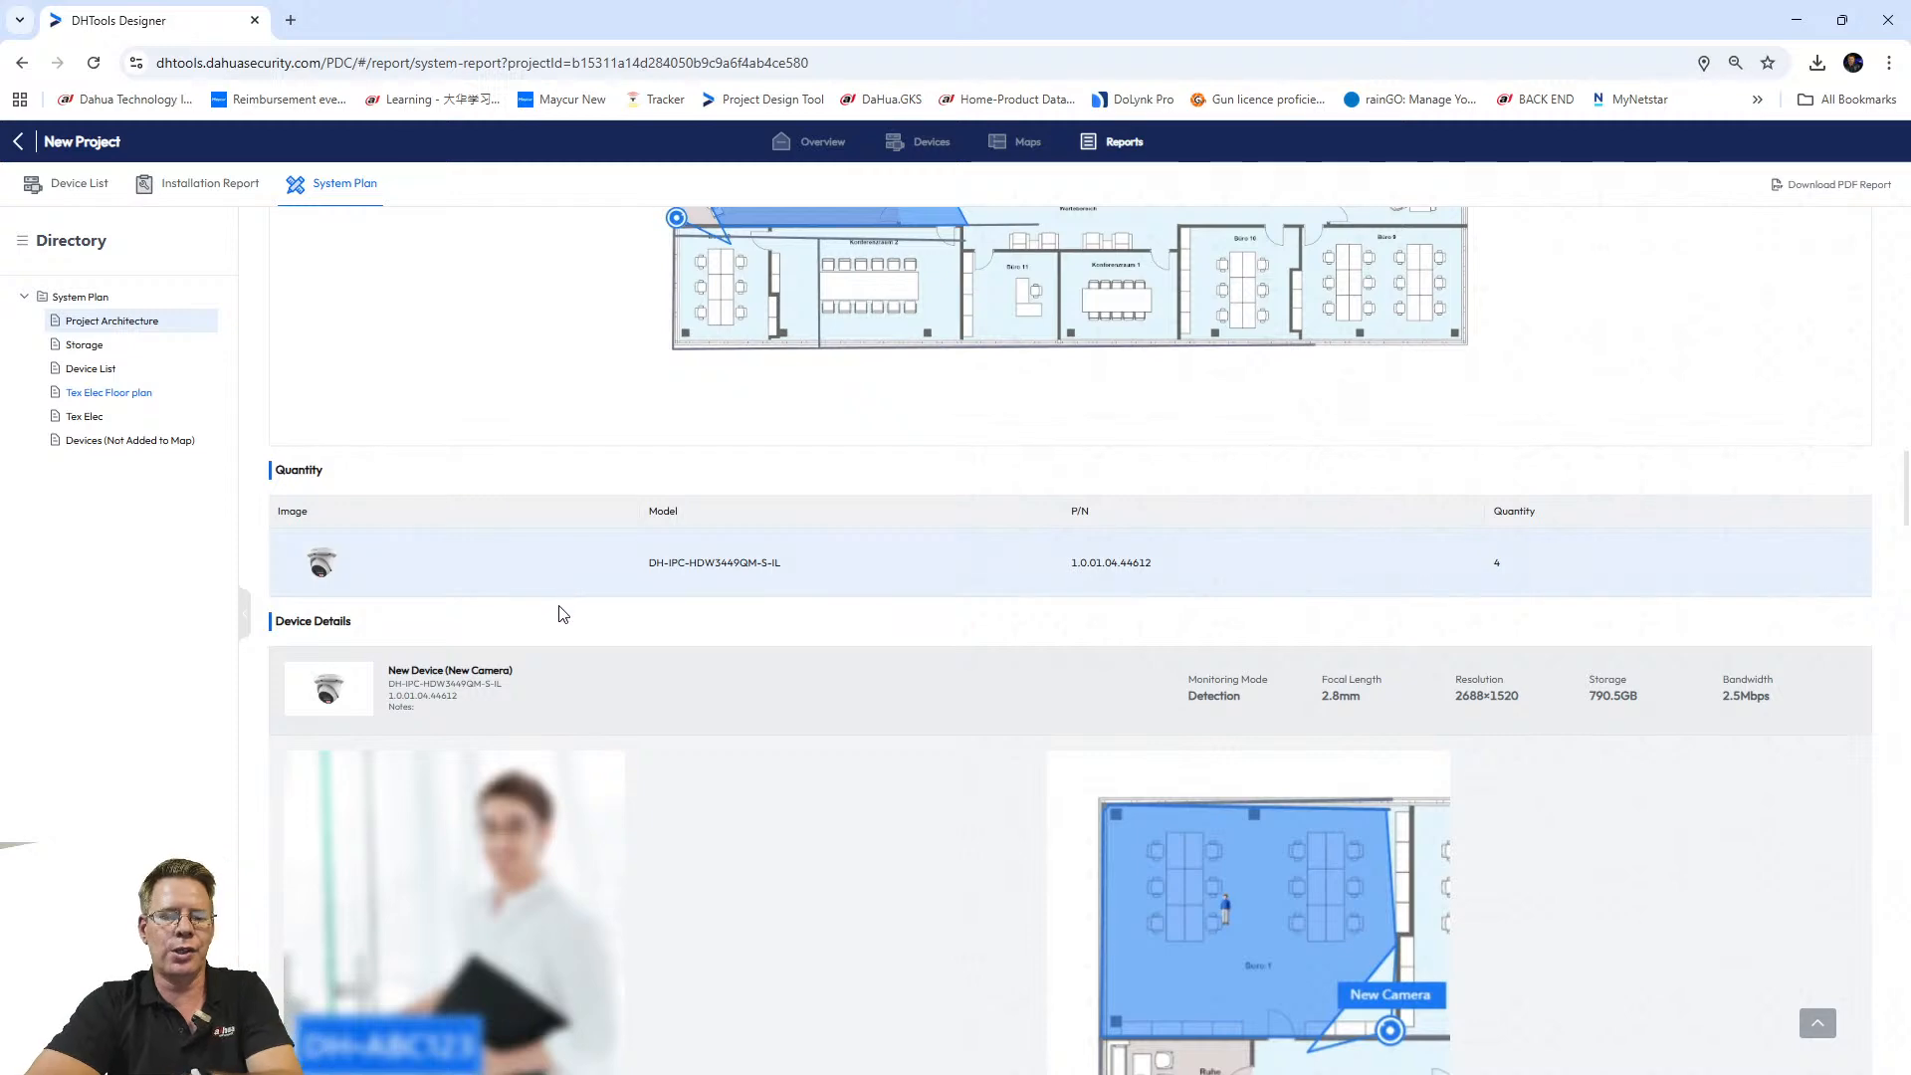
{"action": "scroll", "coordinate": [589, 653], "scroll_direction": "down", "scroll_amount": 2, "text": "ctrl"}
{"action": "scroll", "coordinate": [781, 661], "scroll_direction": "down", "scroll_amount": 10}
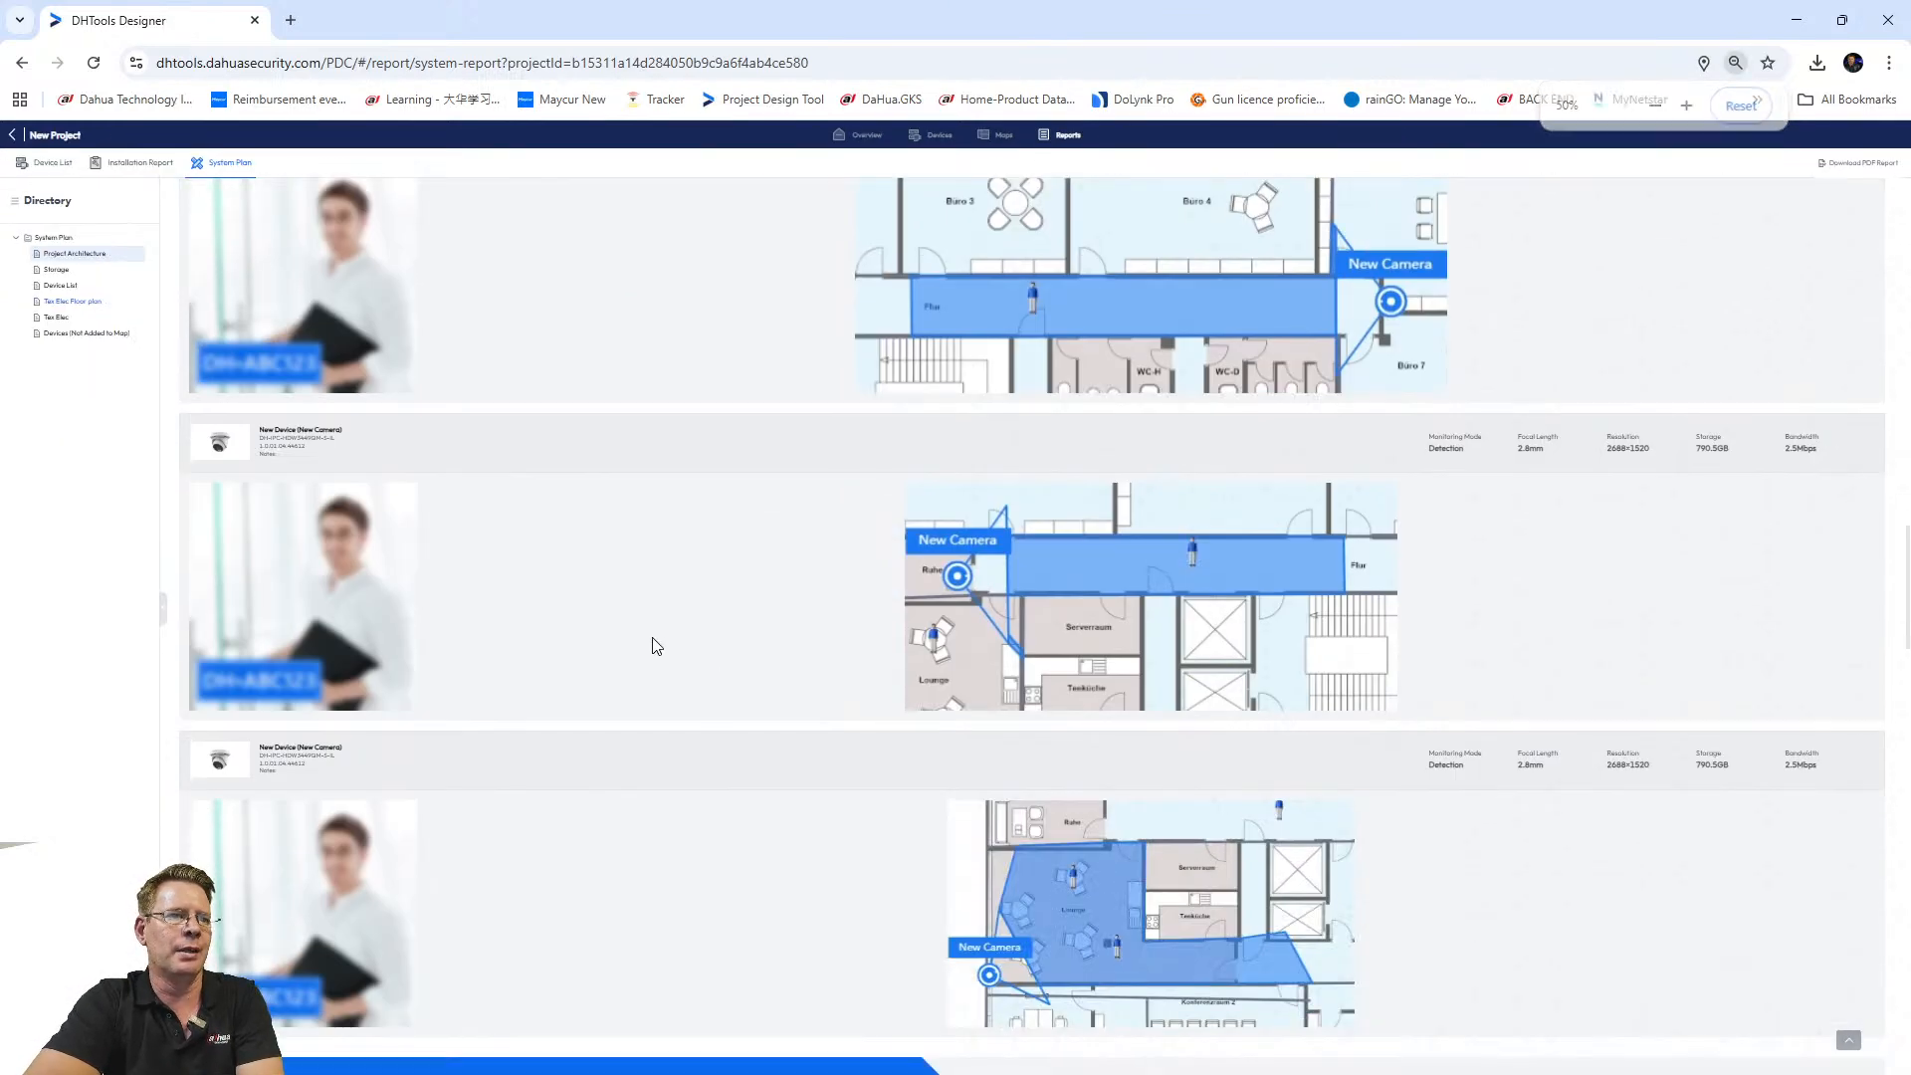
{"action": "scroll", "coordinate": [683, 661], "scroll_direction": "down", "scroll_amount": 5}
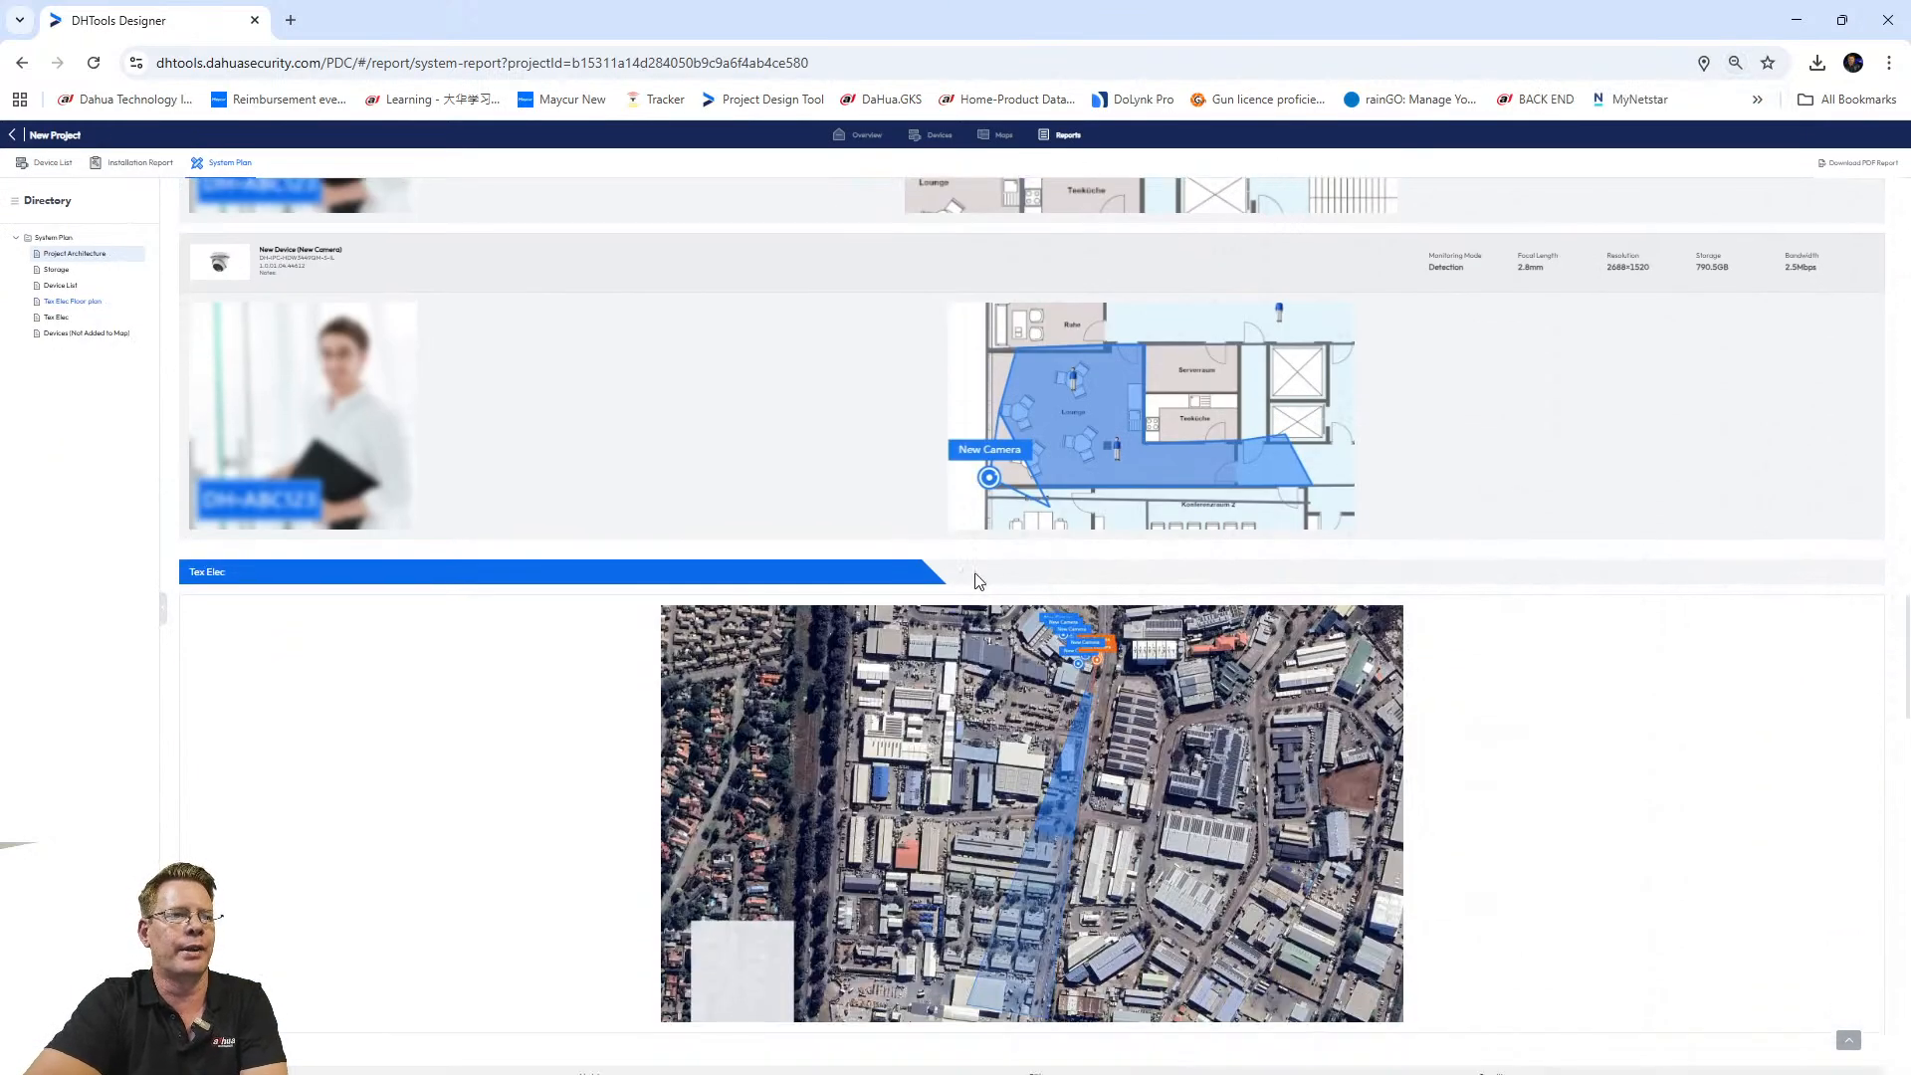
{"action": "scroll", "coordinate": [995, 670], "scroll_direction": "down", "scroll_amount": 10}
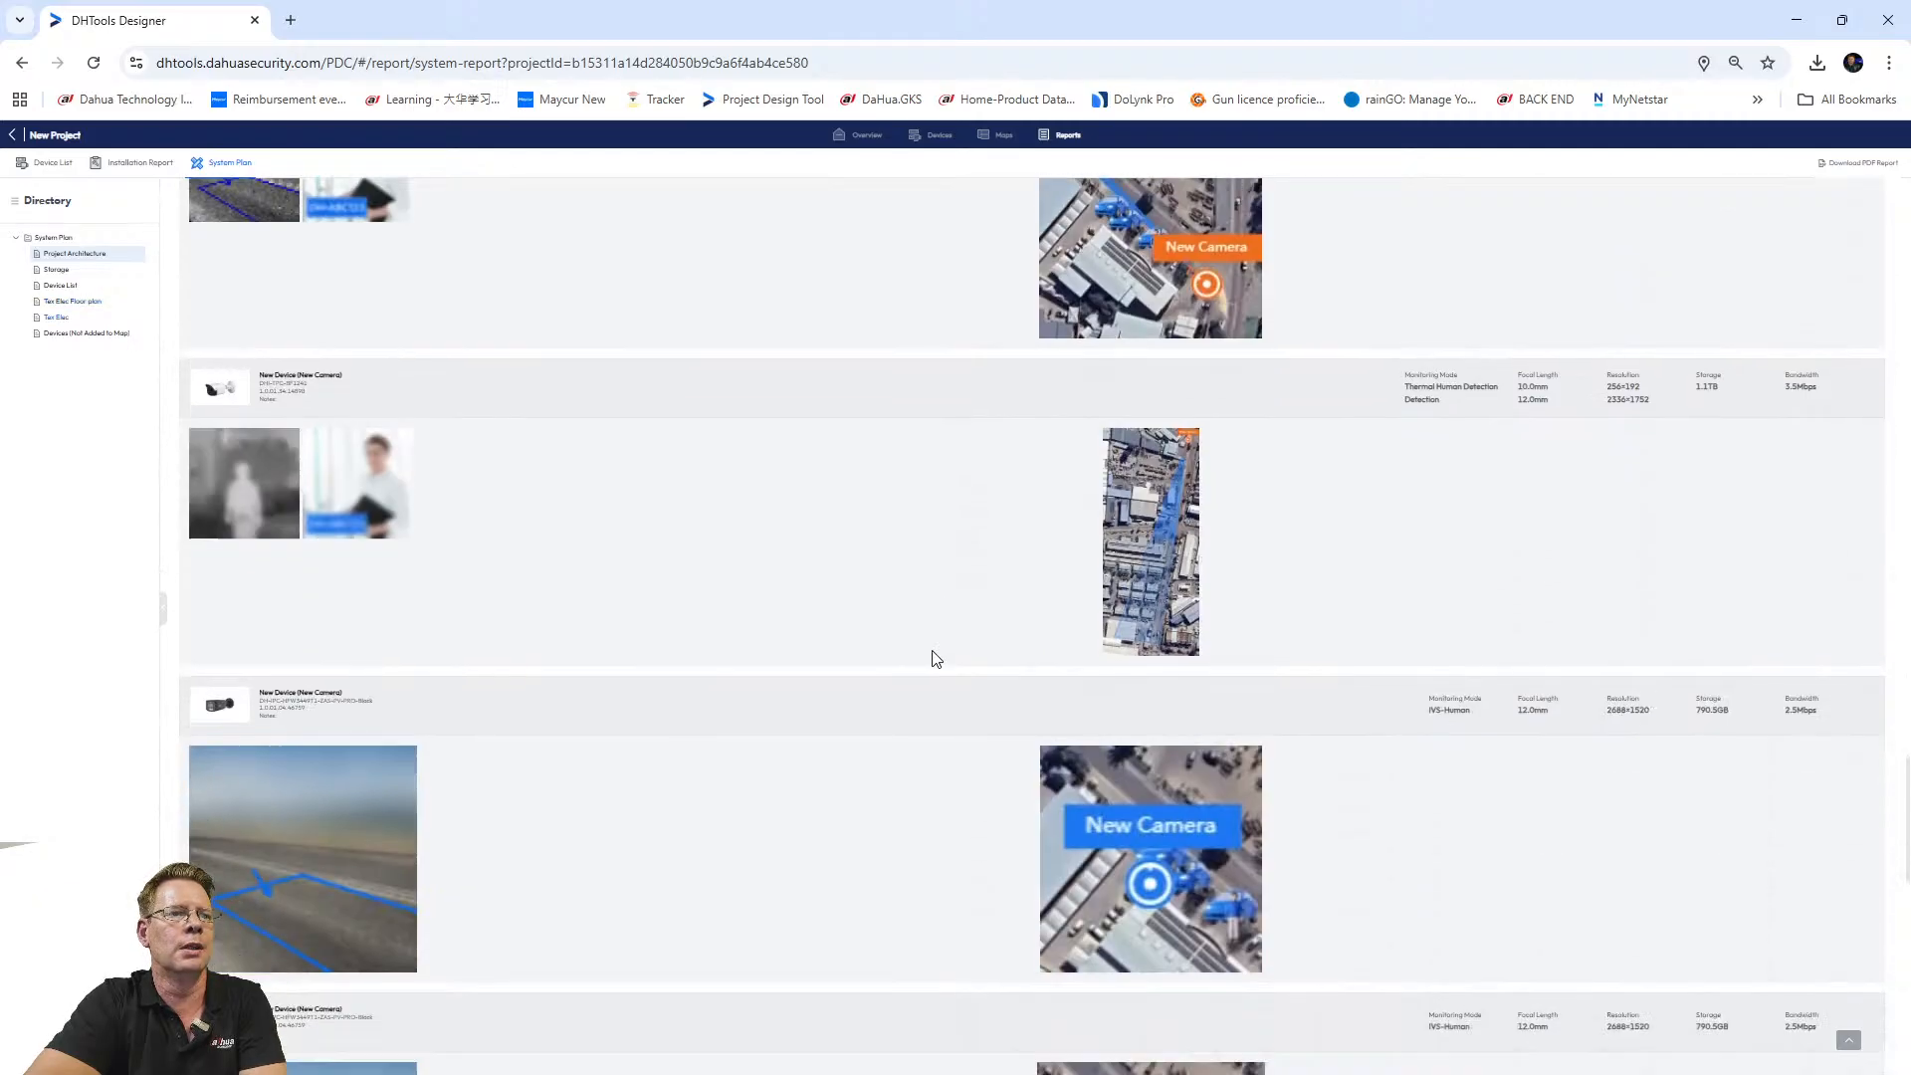
{"action": "scroll", "coordinate": [802, 655], "scroll_direction": "down", "scroll_amount": 4}
{"action": "scroll", "coordinate": [797, 691], "scroll_direction": "down", "scroll_amount": 4}
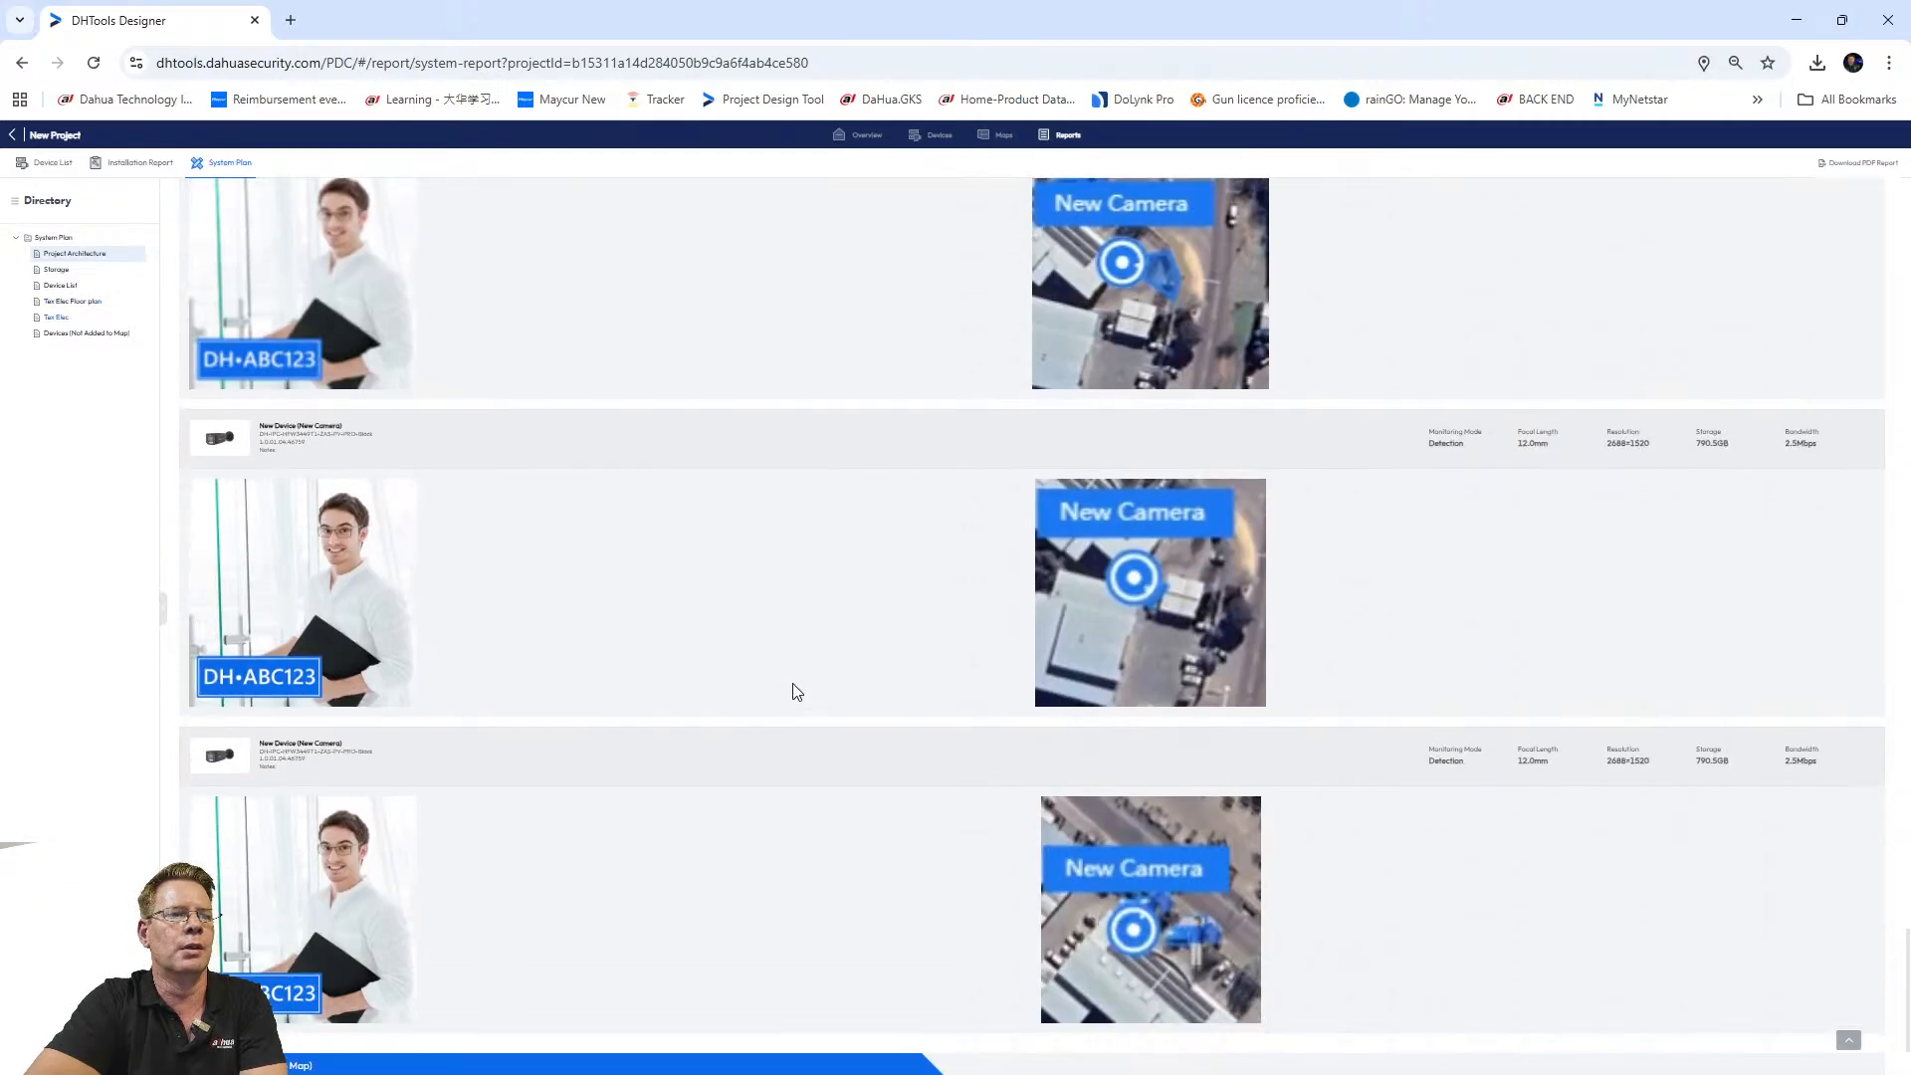
{"action": "scroll", "coordinate": [671, 527], "scroll_direction": "up", "scroll_amount": 15}
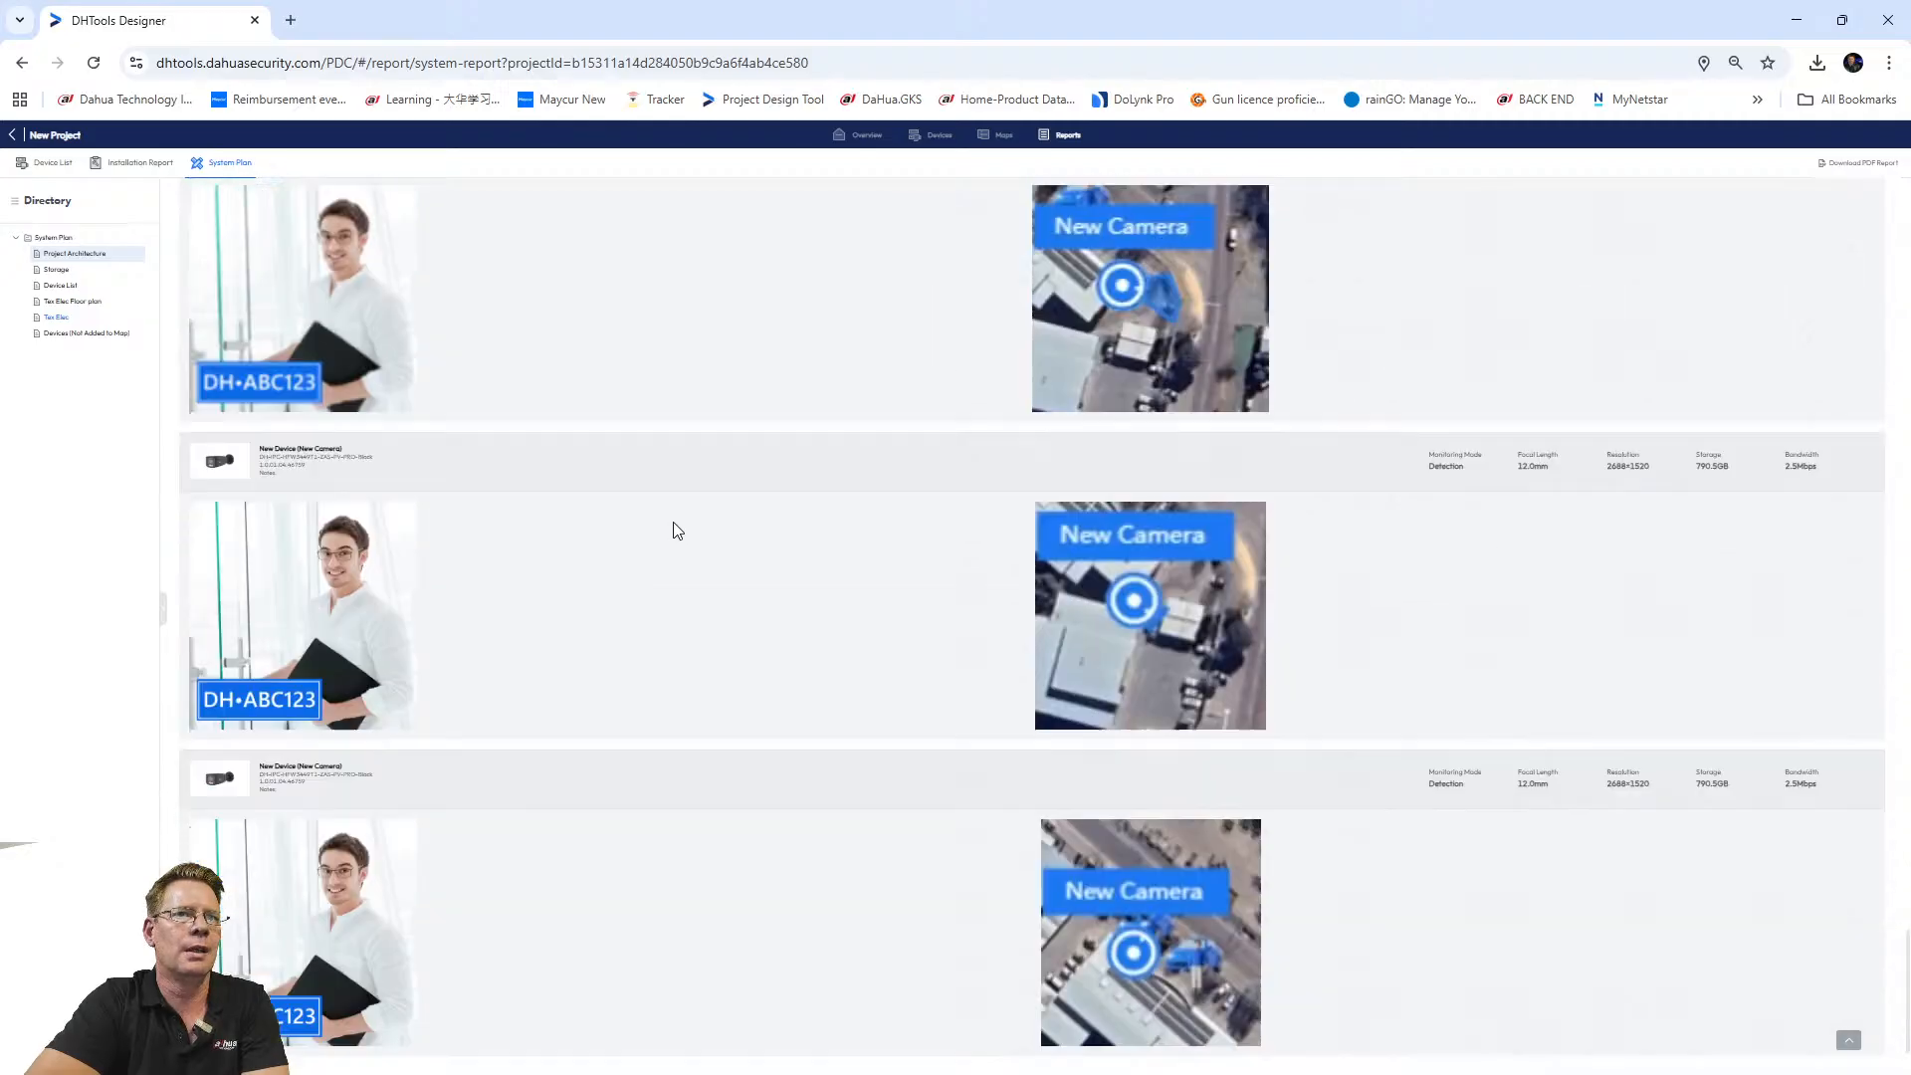
{"action": "scroll", "coordinate": [683, 533], "scroll_direction": "up", "scroll_amount": 1}
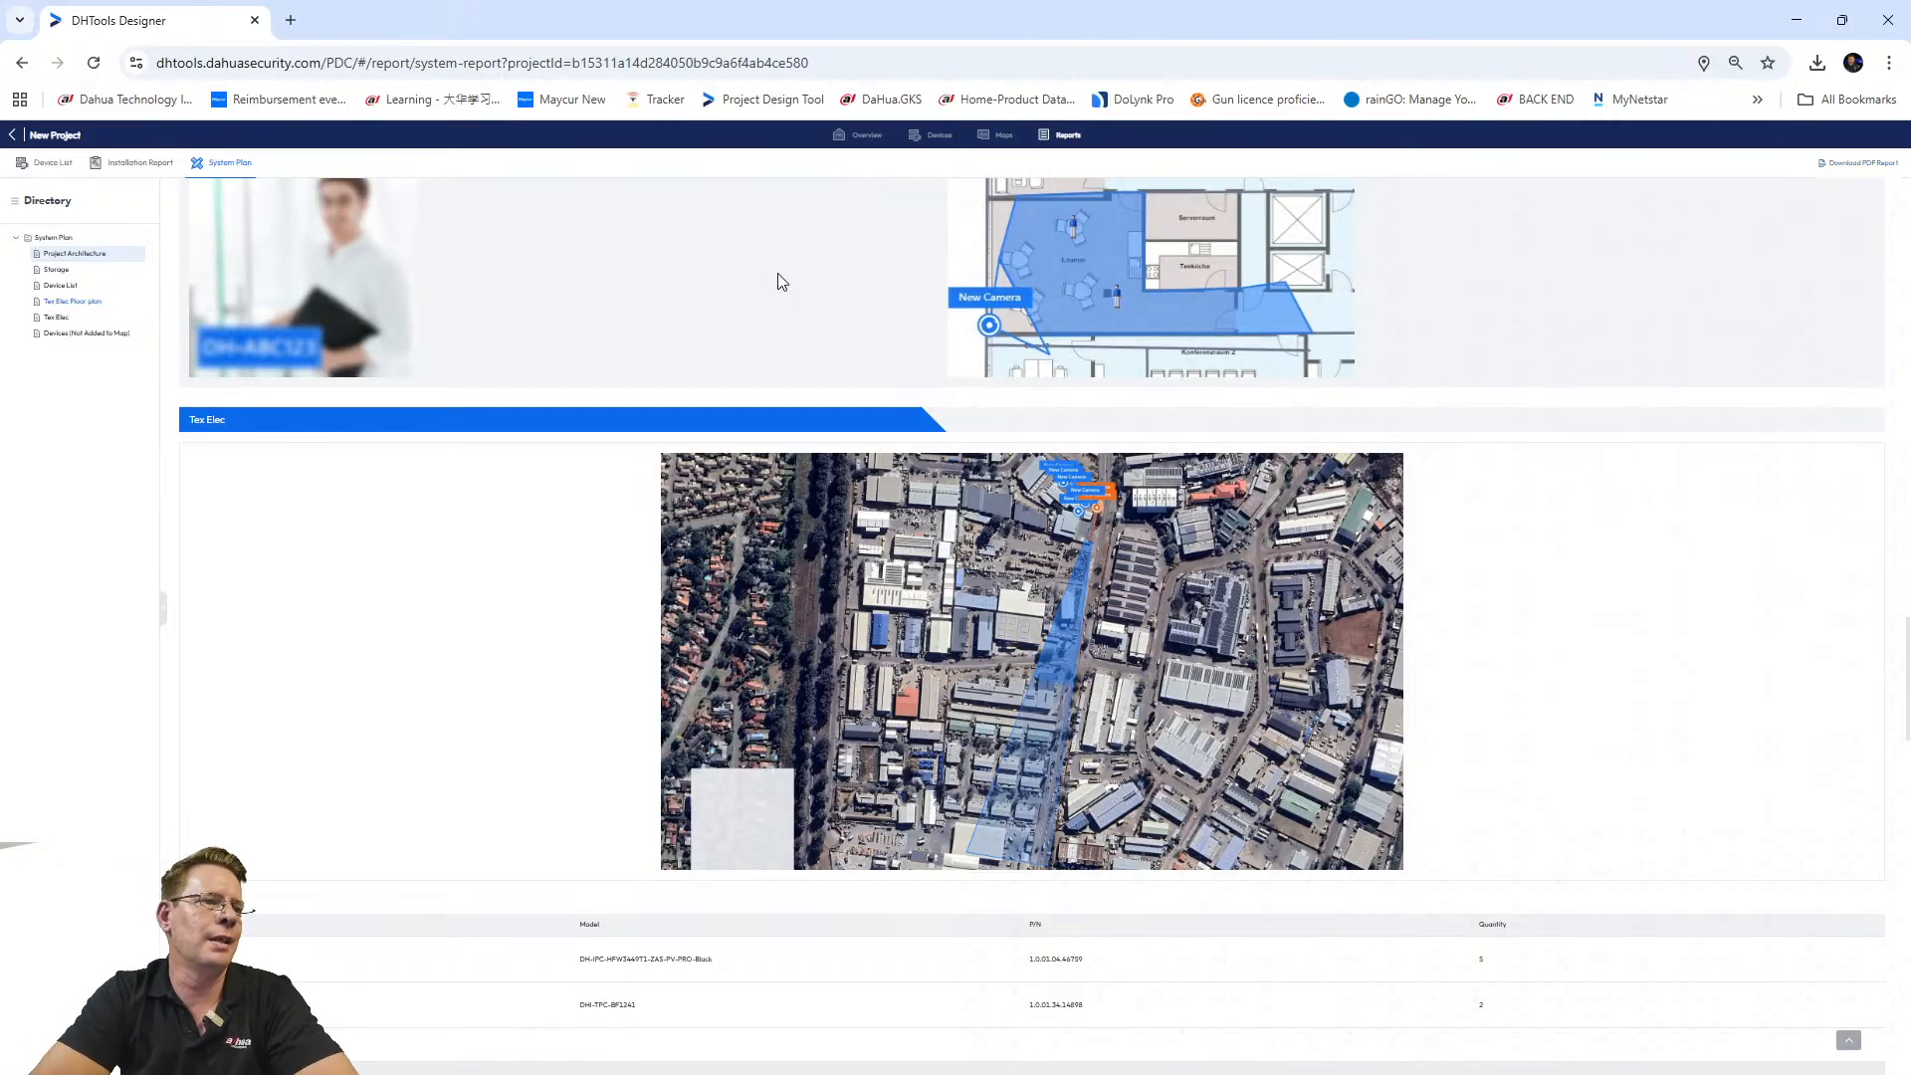
{"action": "scroll", "coordinate": [537, 477], "scroll_direction": "up", "scroll_amount": 10}
{"action": "scroll", "coordinate": [670, 423], "scroll_direction": "up", "scroll_amount": 15}
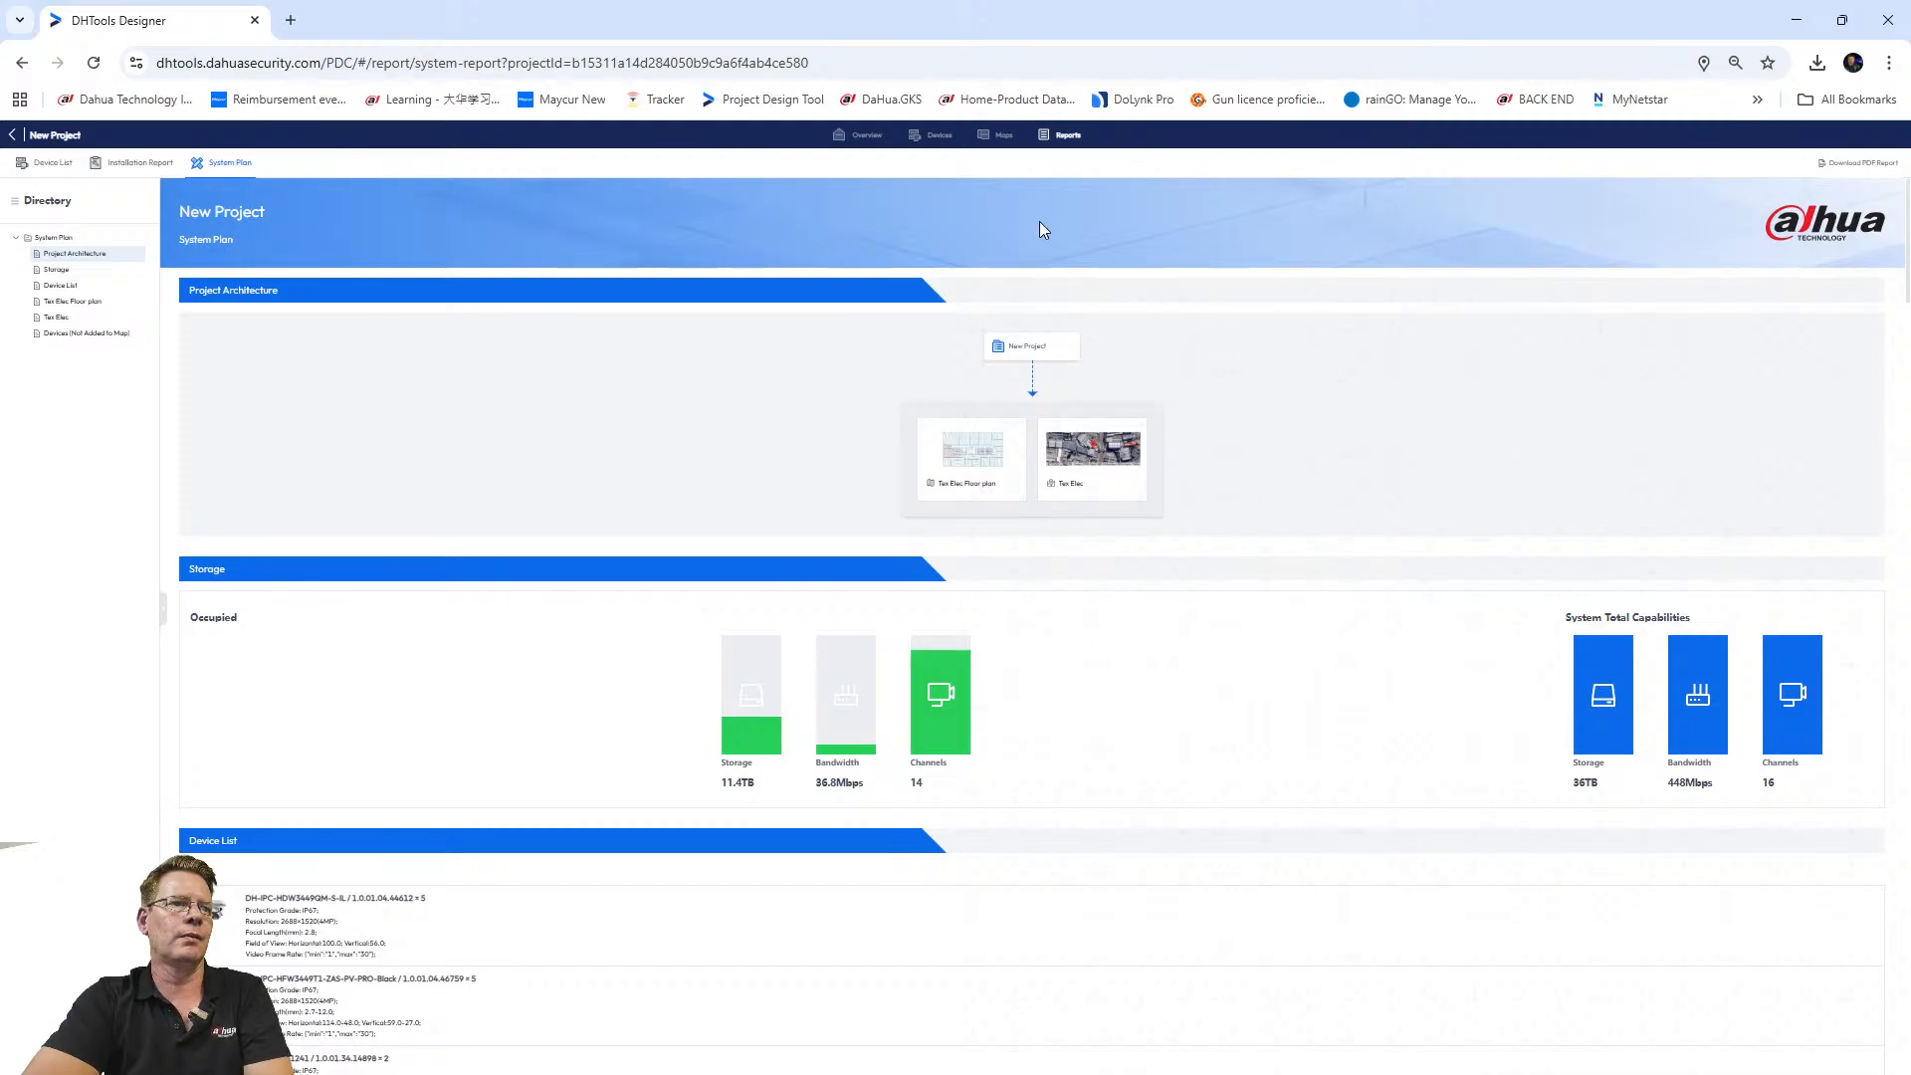
{"action": "scroll", "coordinate": [1045, 241], "scroll_direction": "up", "scroll_amount": 2, "text": "ctrl"}
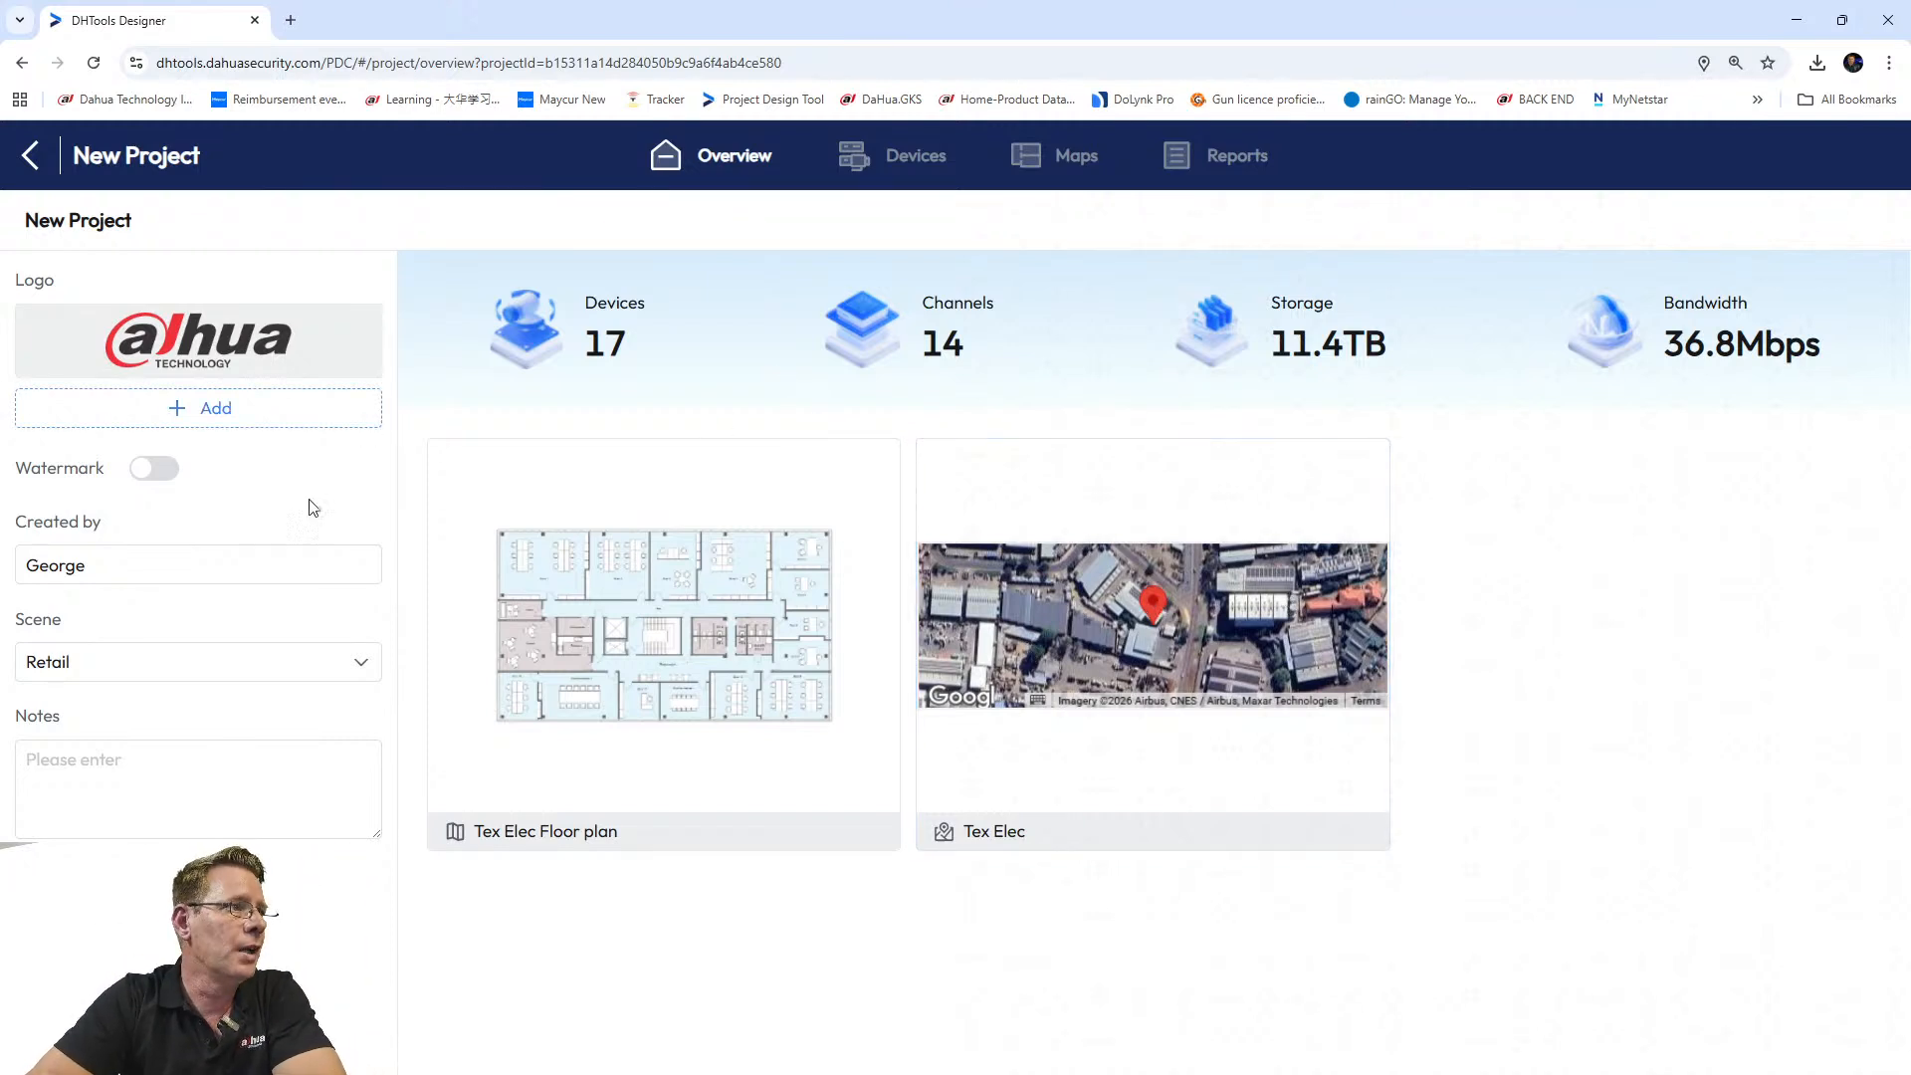
Exit New Project and show My Projects, where it lists 17 devices.
{"action": "left_click", "coordinate": [30, 155]}
{"action": "left_click", "coordinate": [160, 366]}
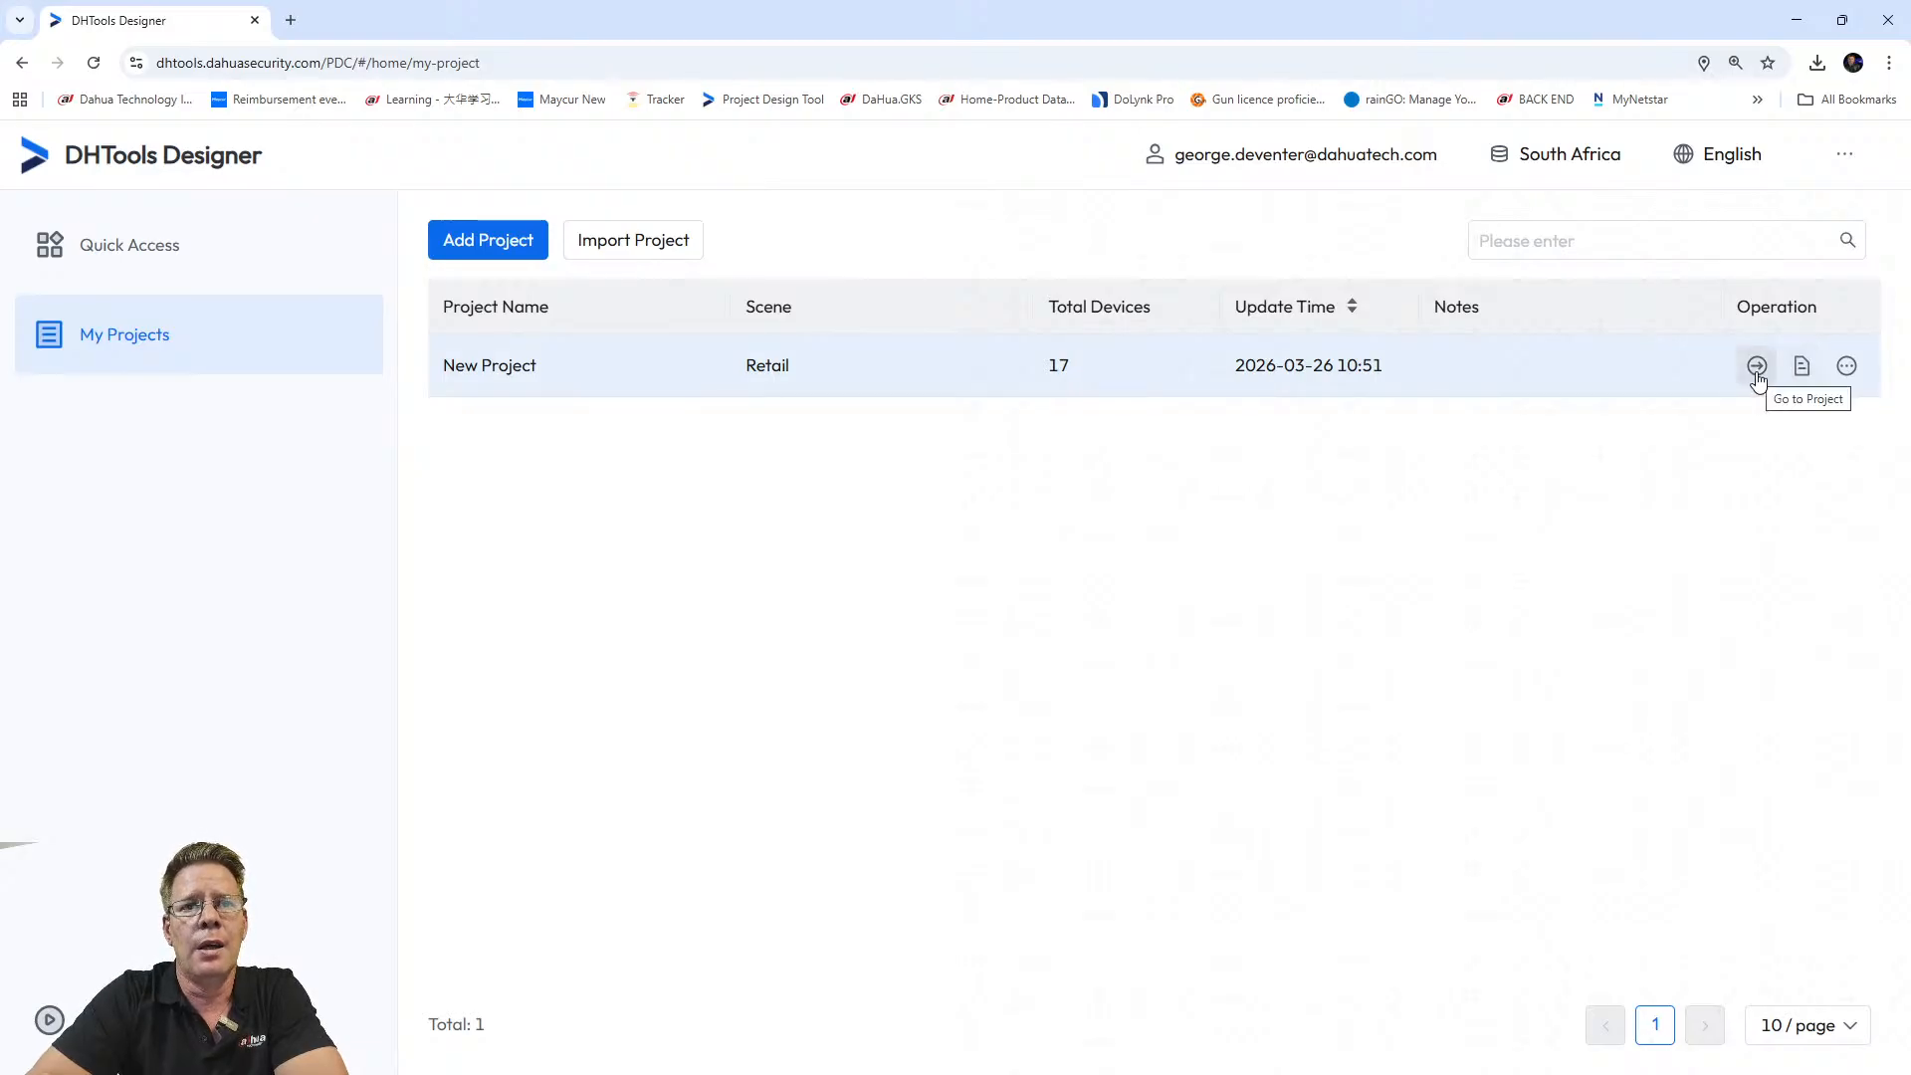
Export New Project as New Project.dat and reveal it in the Downloads folder.
{"action": "left_click", "coordinate": [1849, 371]}
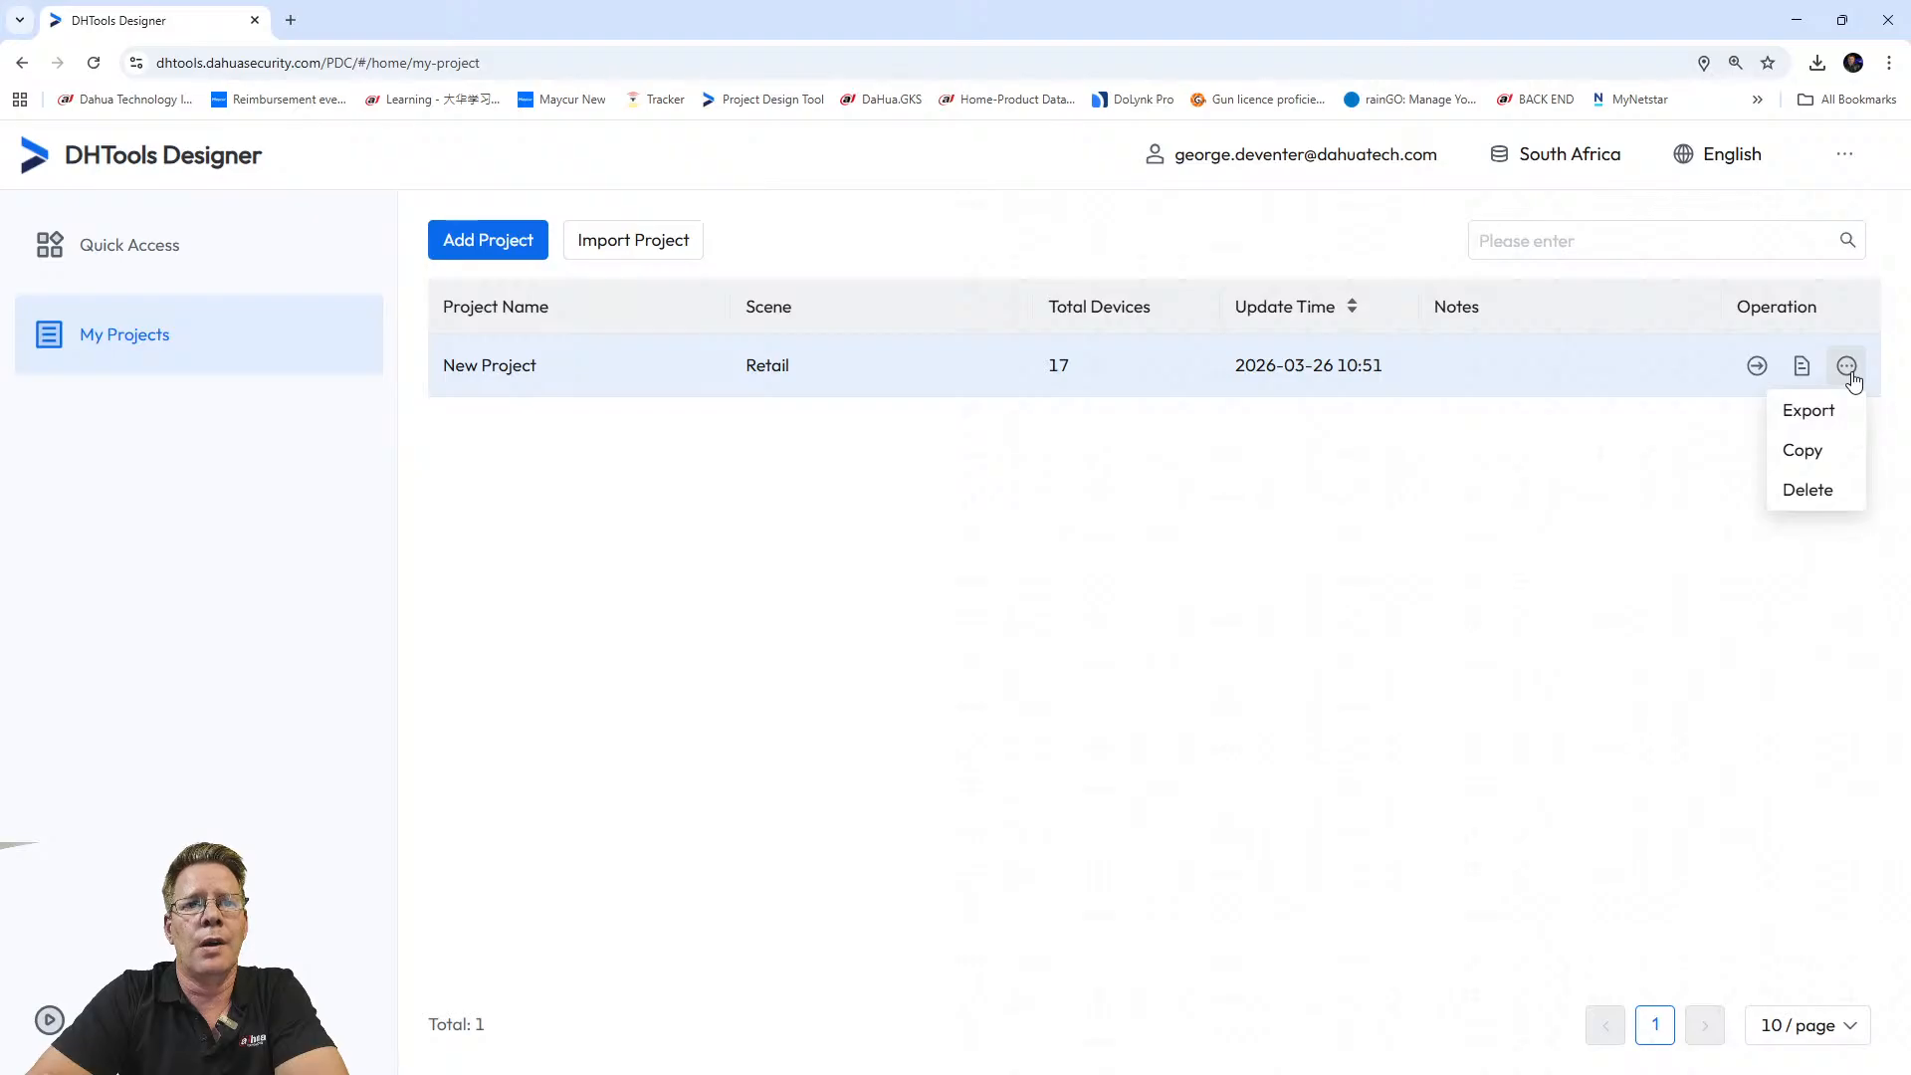
{"action": "left_click", "coordinate": [1802, 418]}
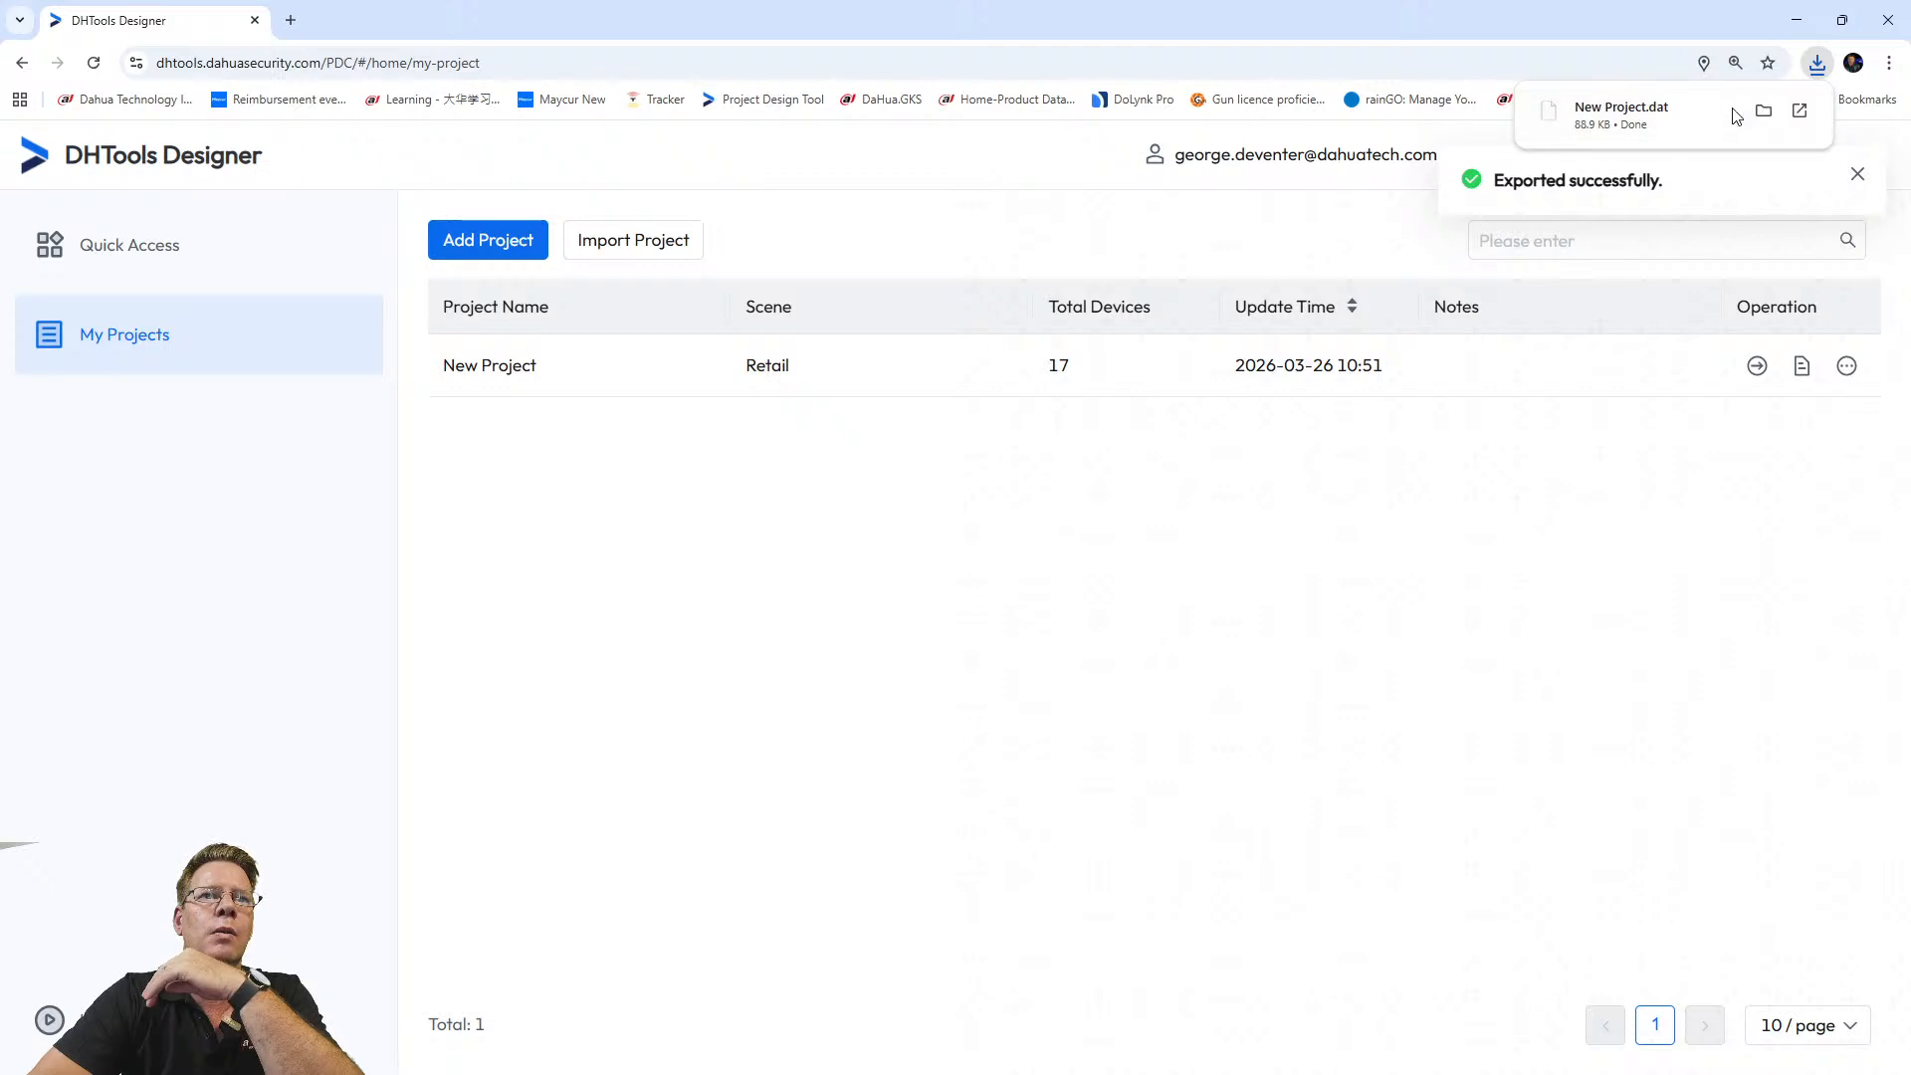
{"action": "left_click", "coordinate": [1764, 112]}
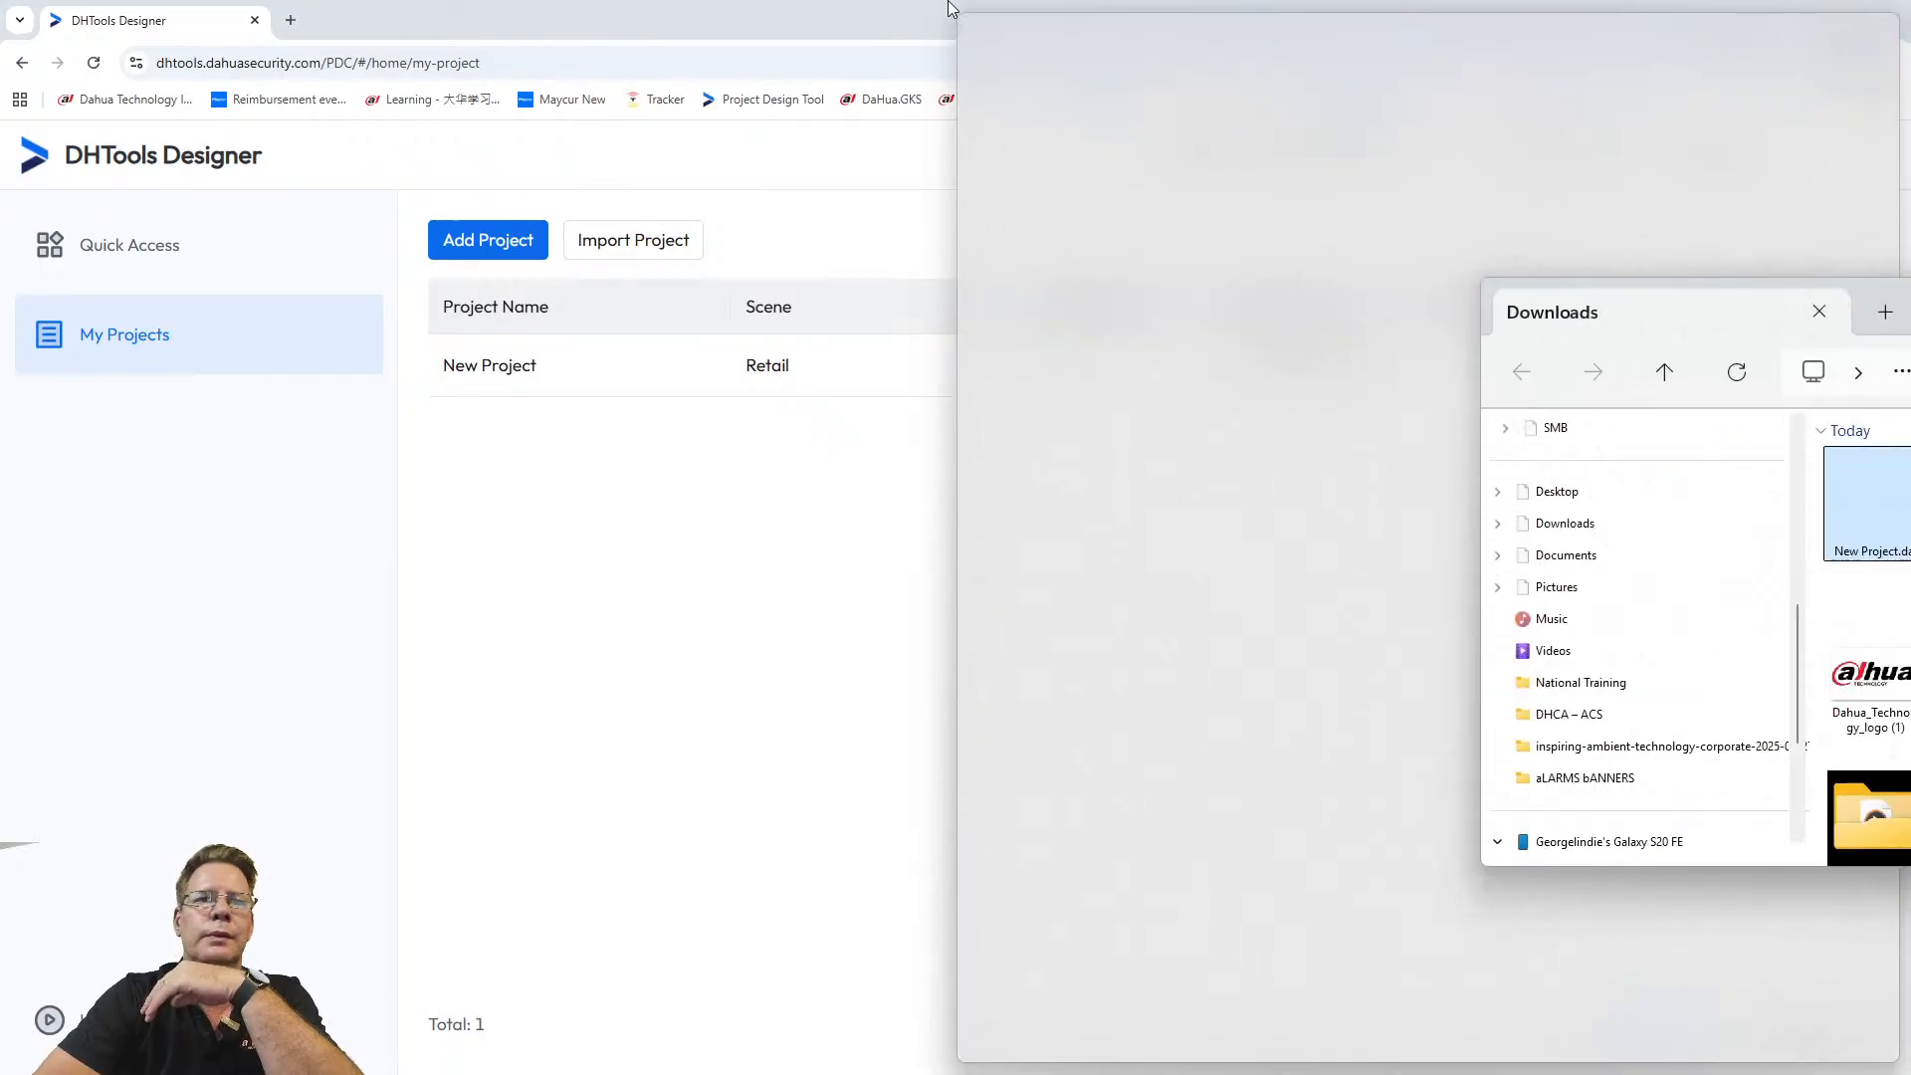
{"action": "left_click_drag", "start_coordinate": [1845, 283], "coordinate": [766, 105]}
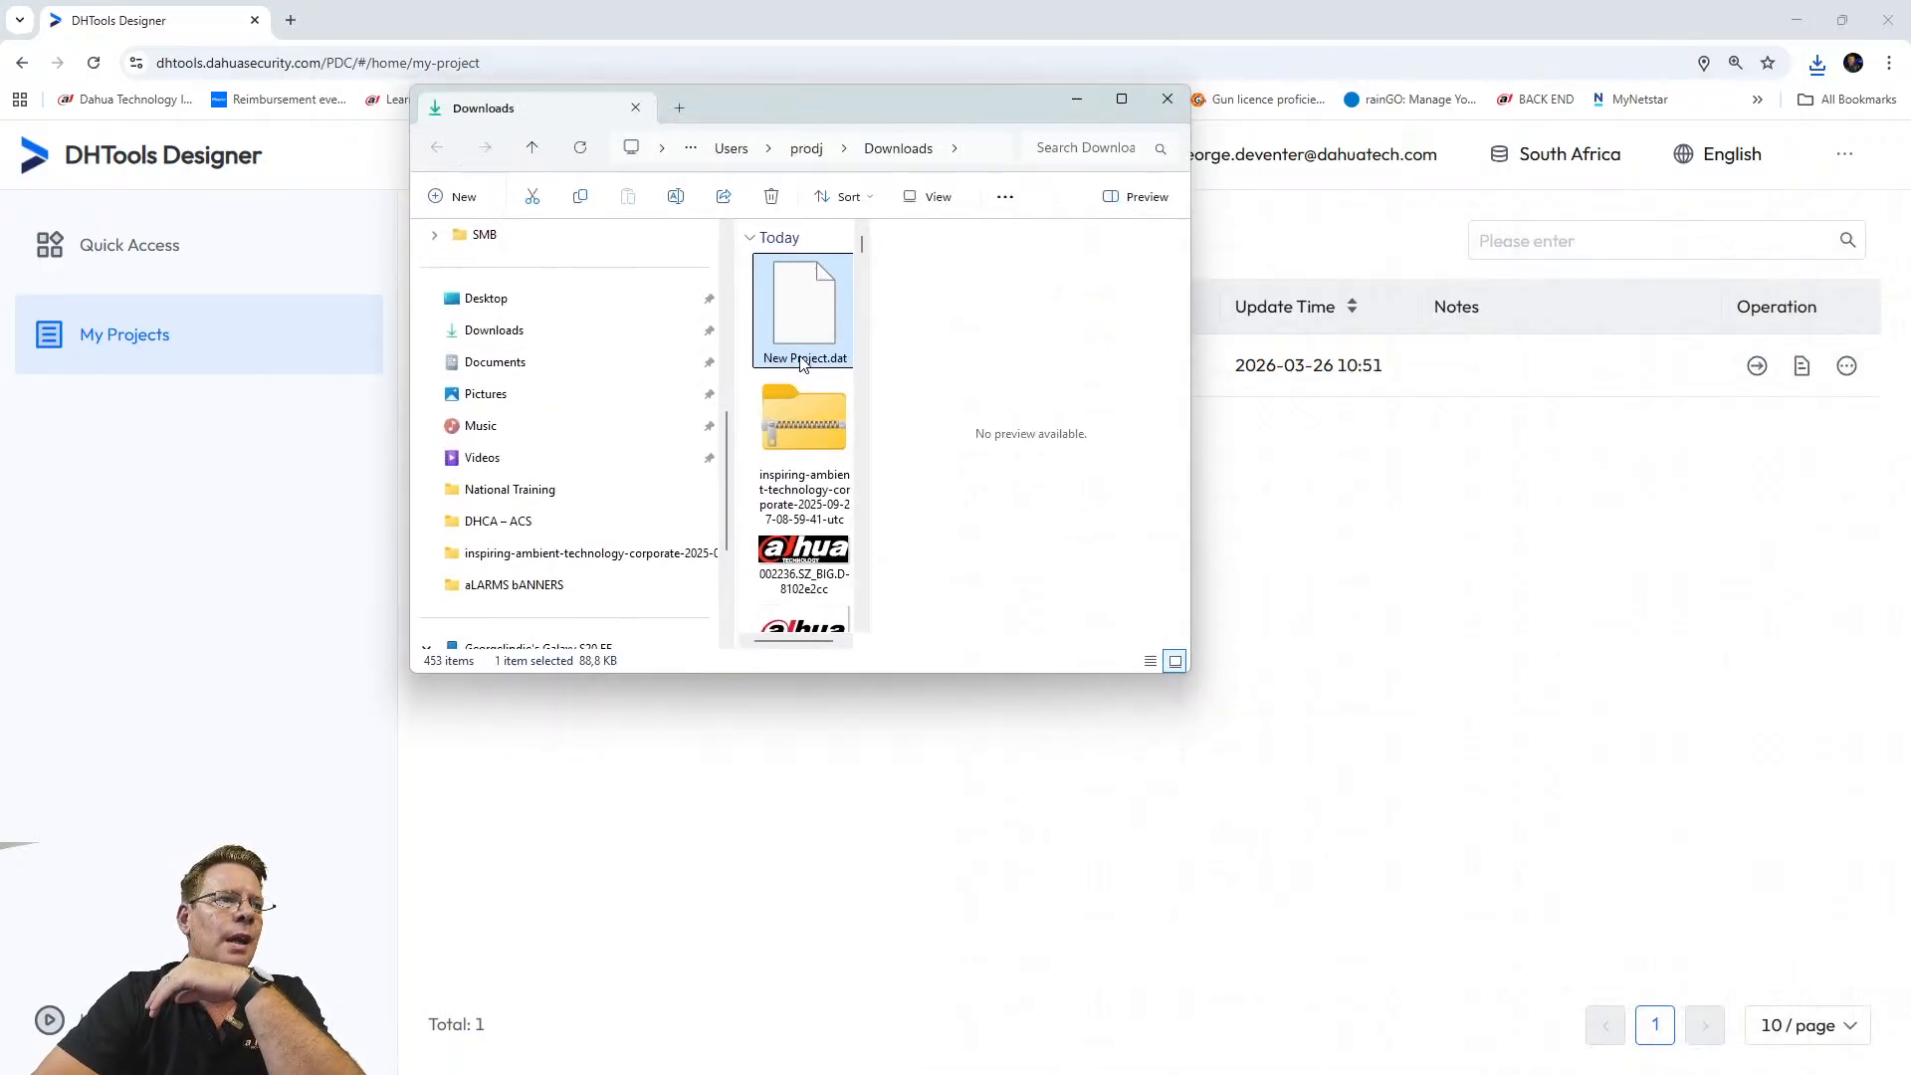
Check New Project.dat's context menu in Downloads, then close the Explorer window.
{"action": "right_click", "coordinate": [794, 299]}
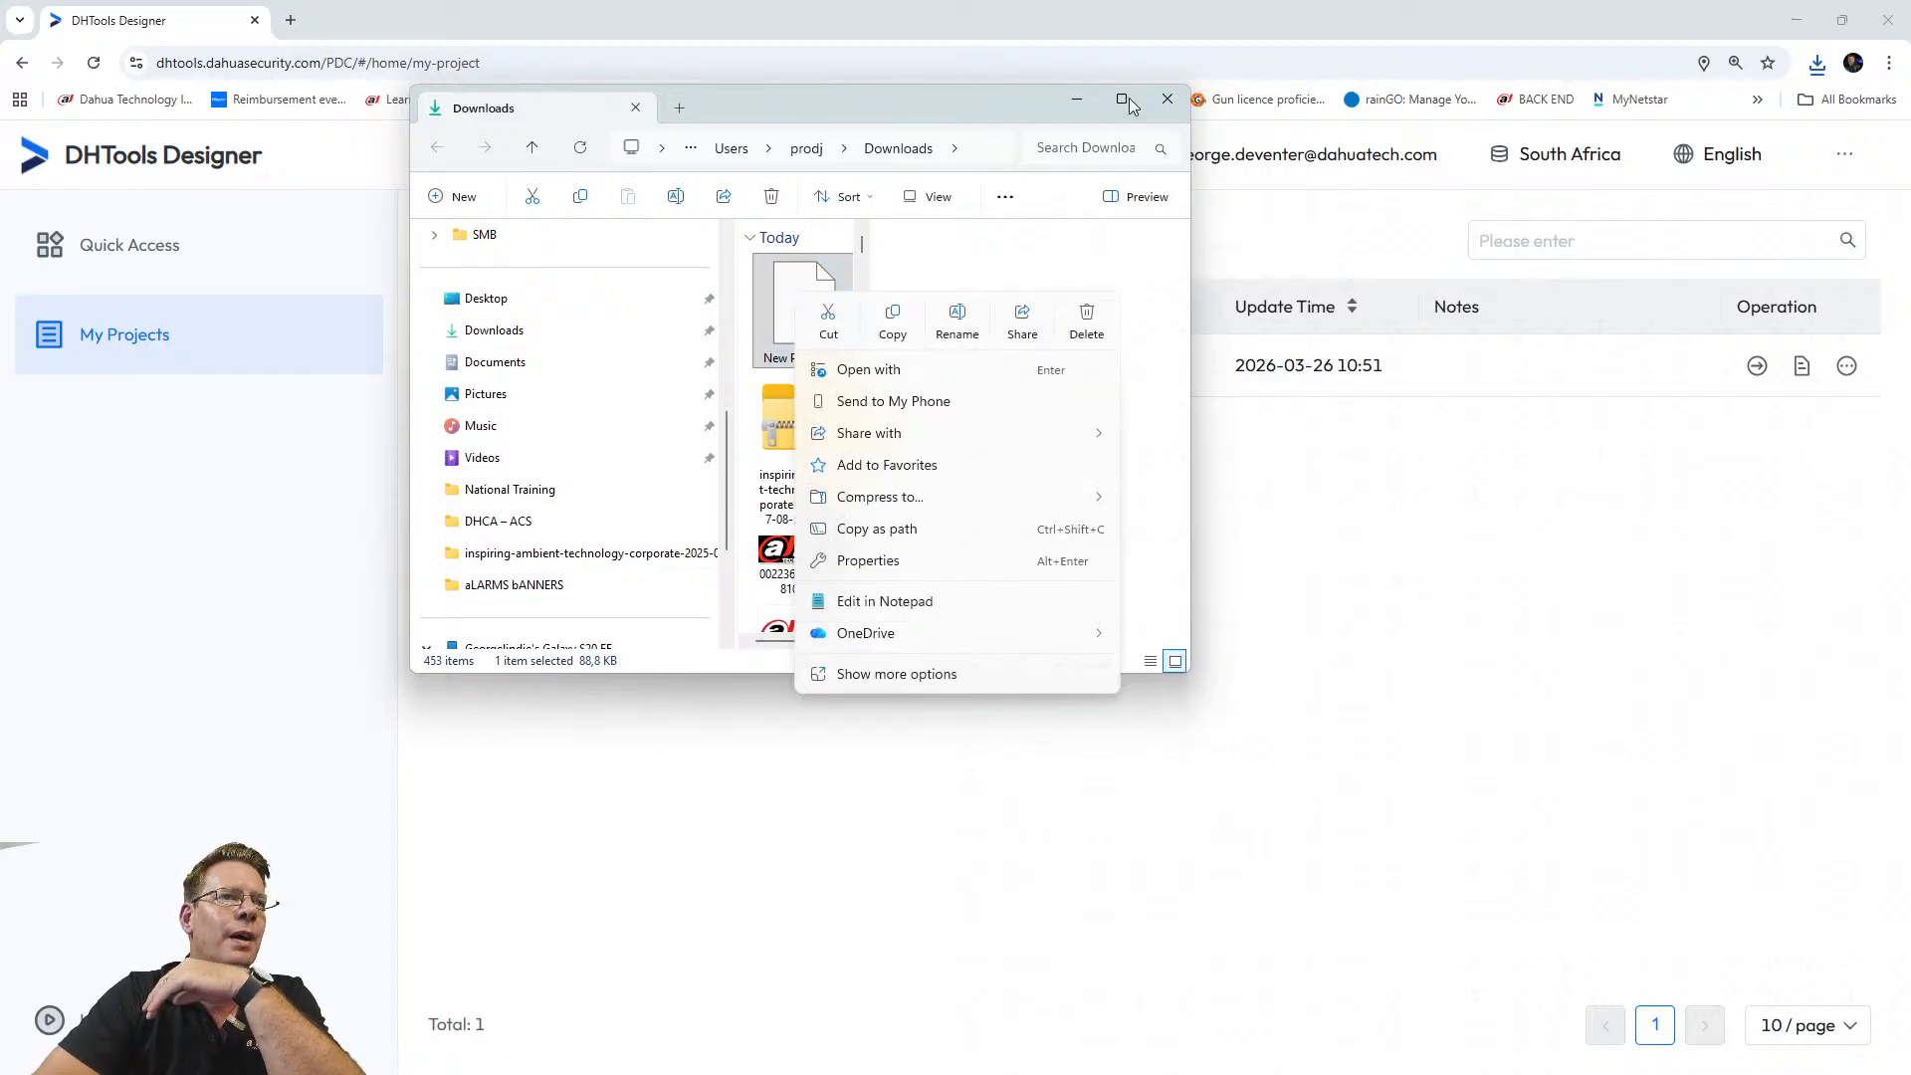
{"action": "left_click", "coordinate": [1168, 100]}
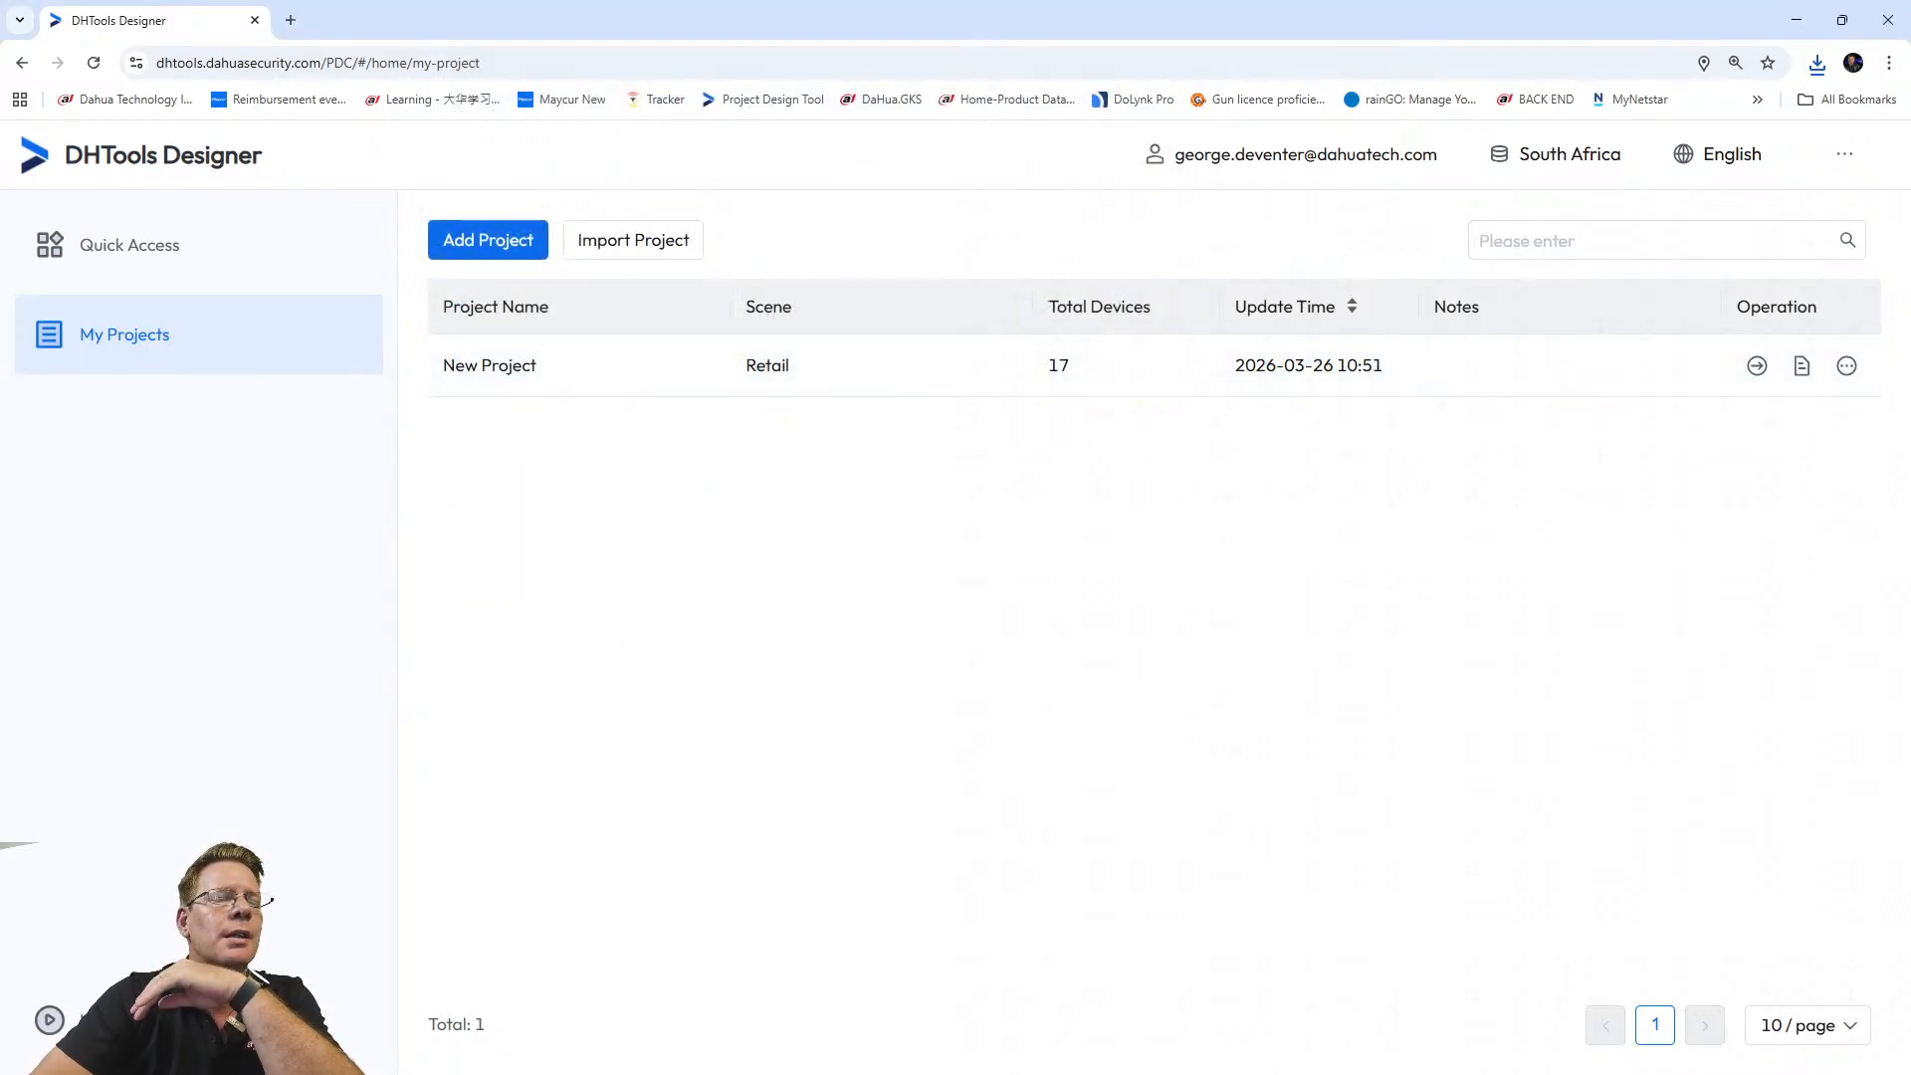
{"action": "left_click", "coordinate": [1848, 367]}
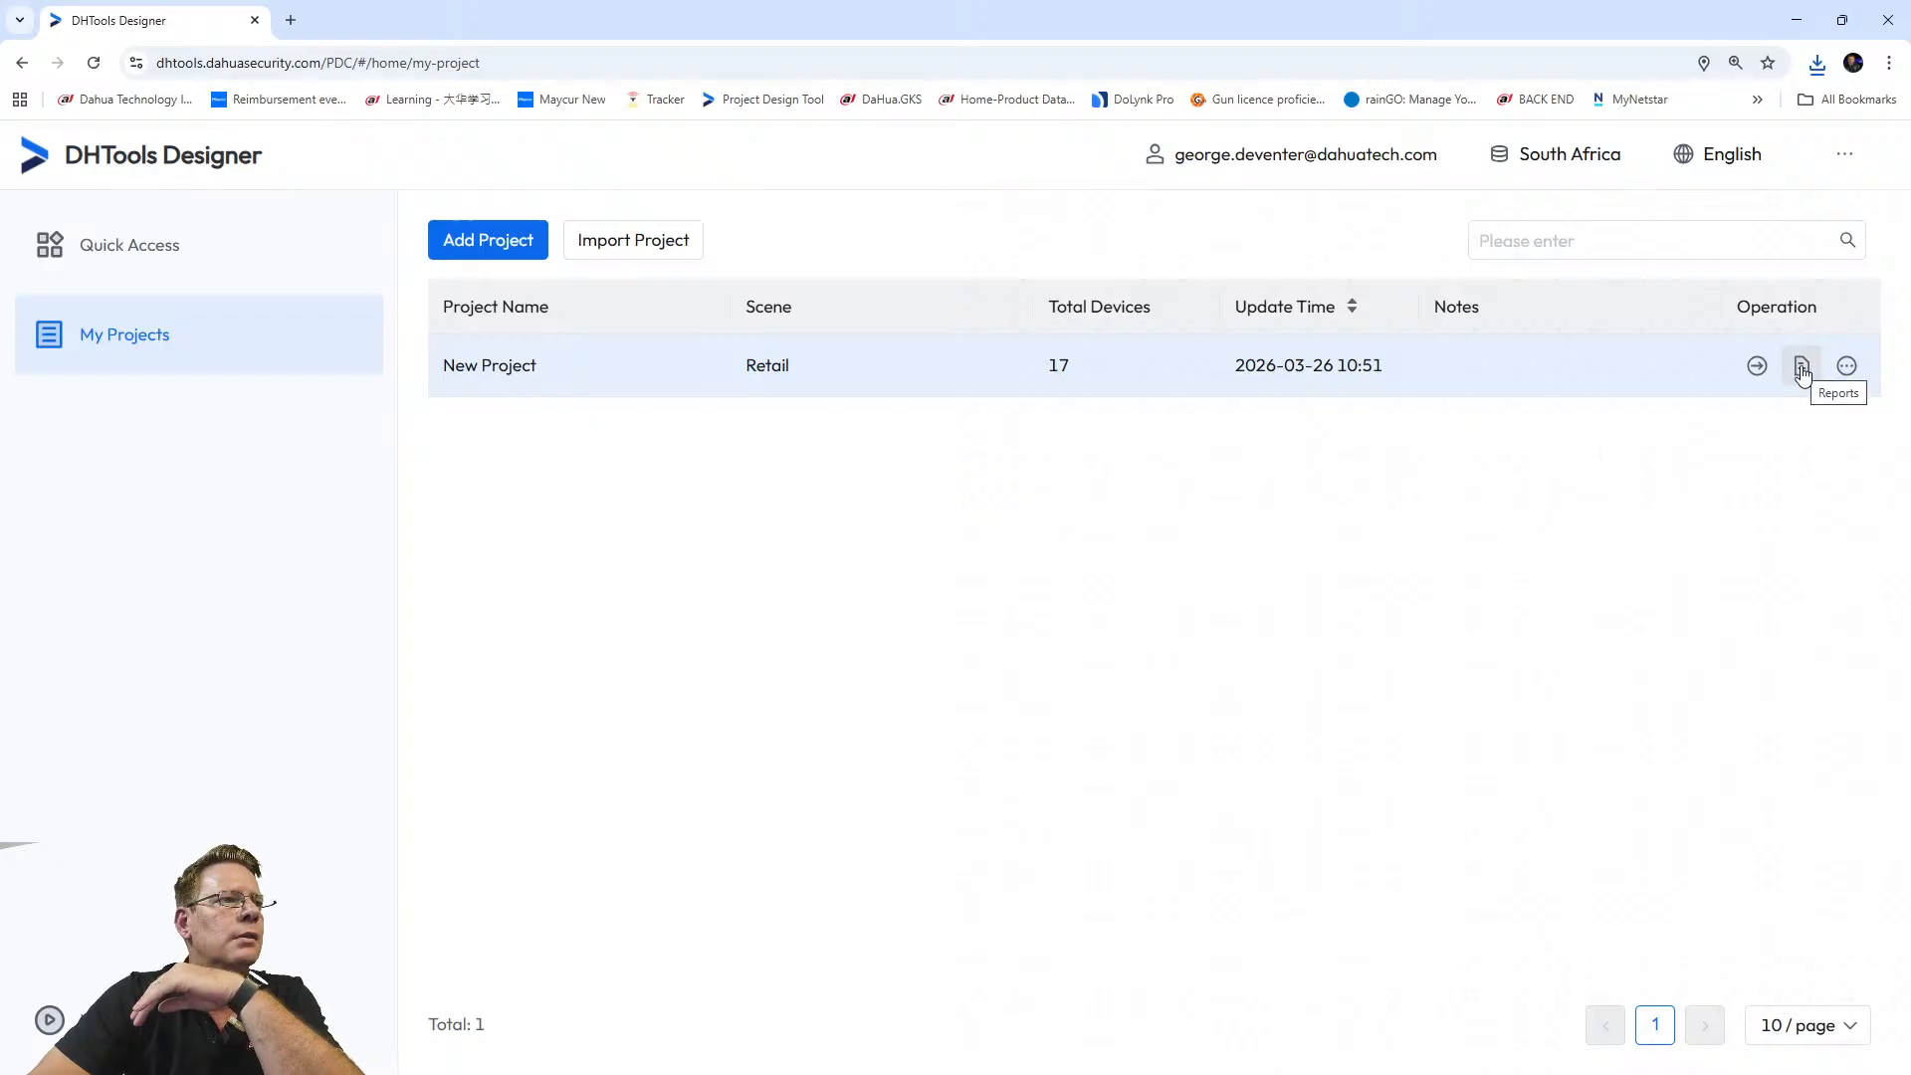
{"action": "left_click", "coordinate": [632, 242]}
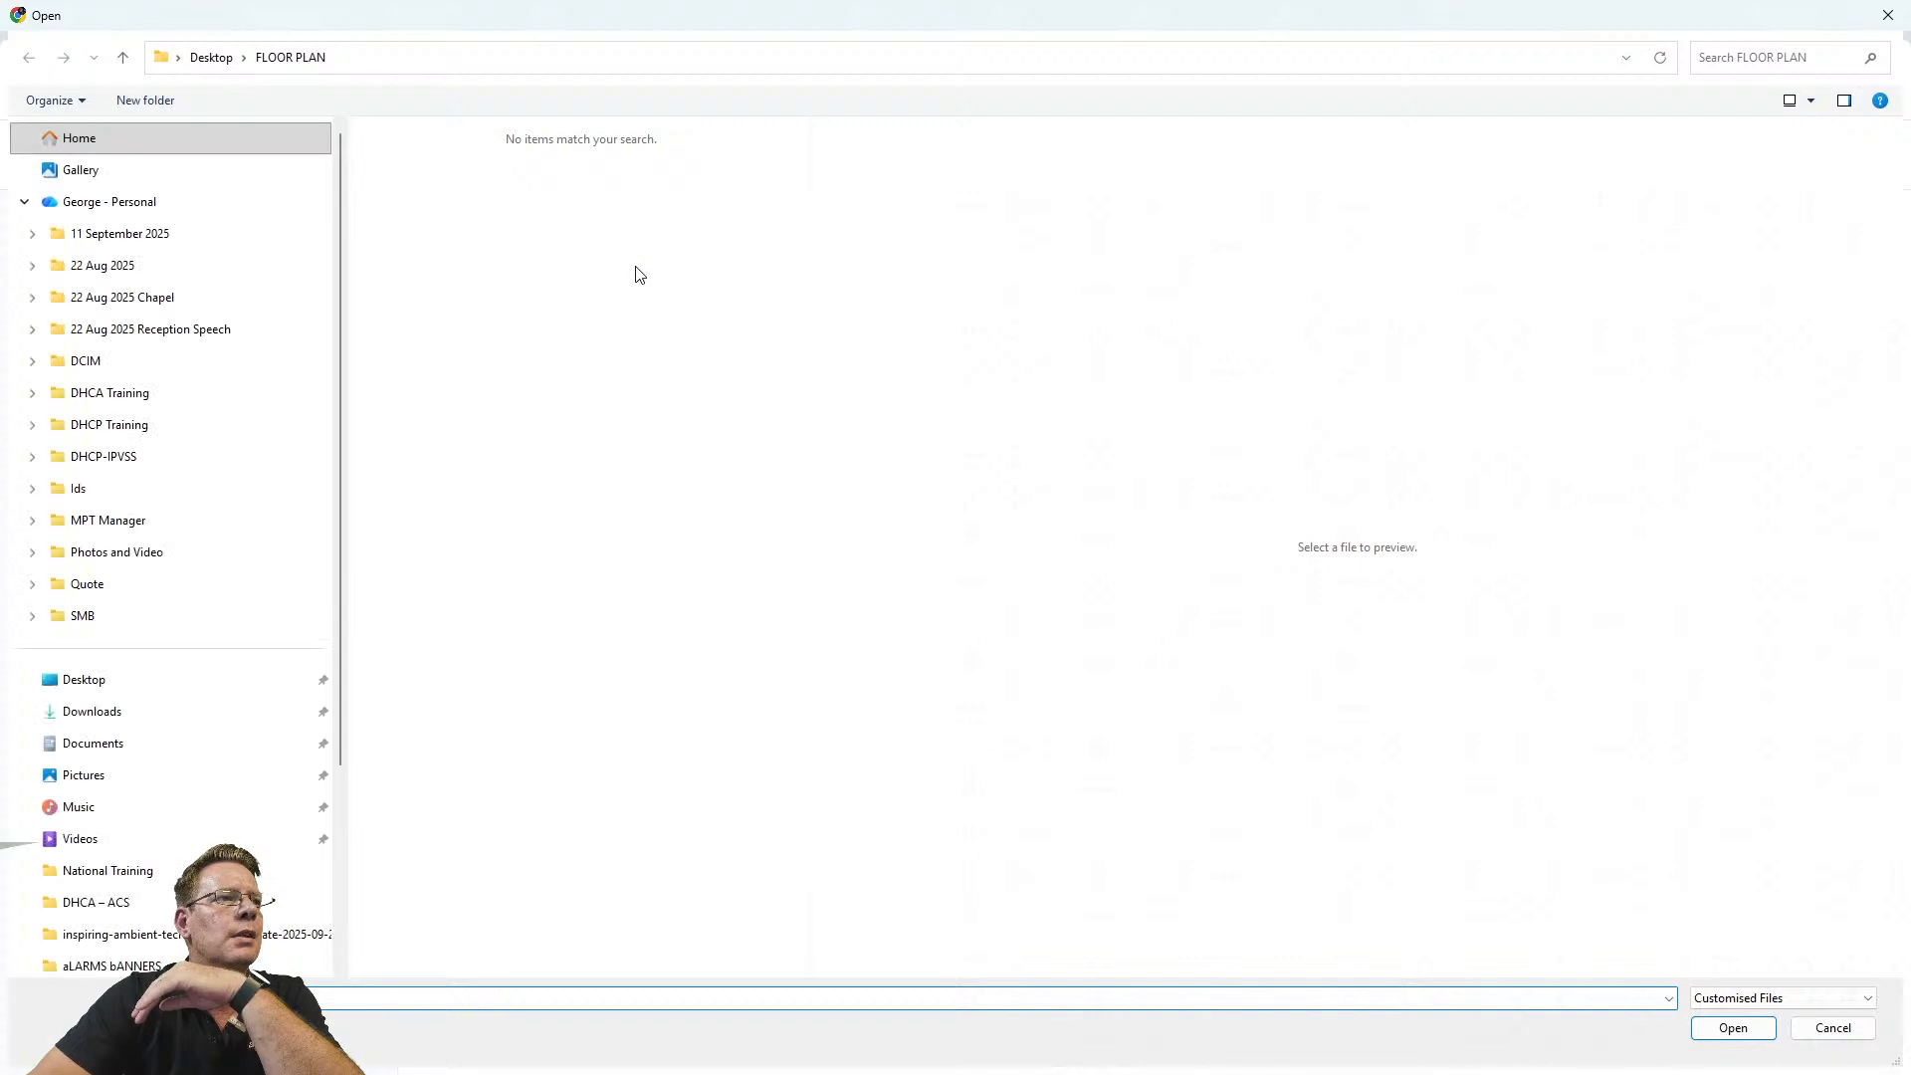
{"action": "left_click", "coordinate": [70, 713]}
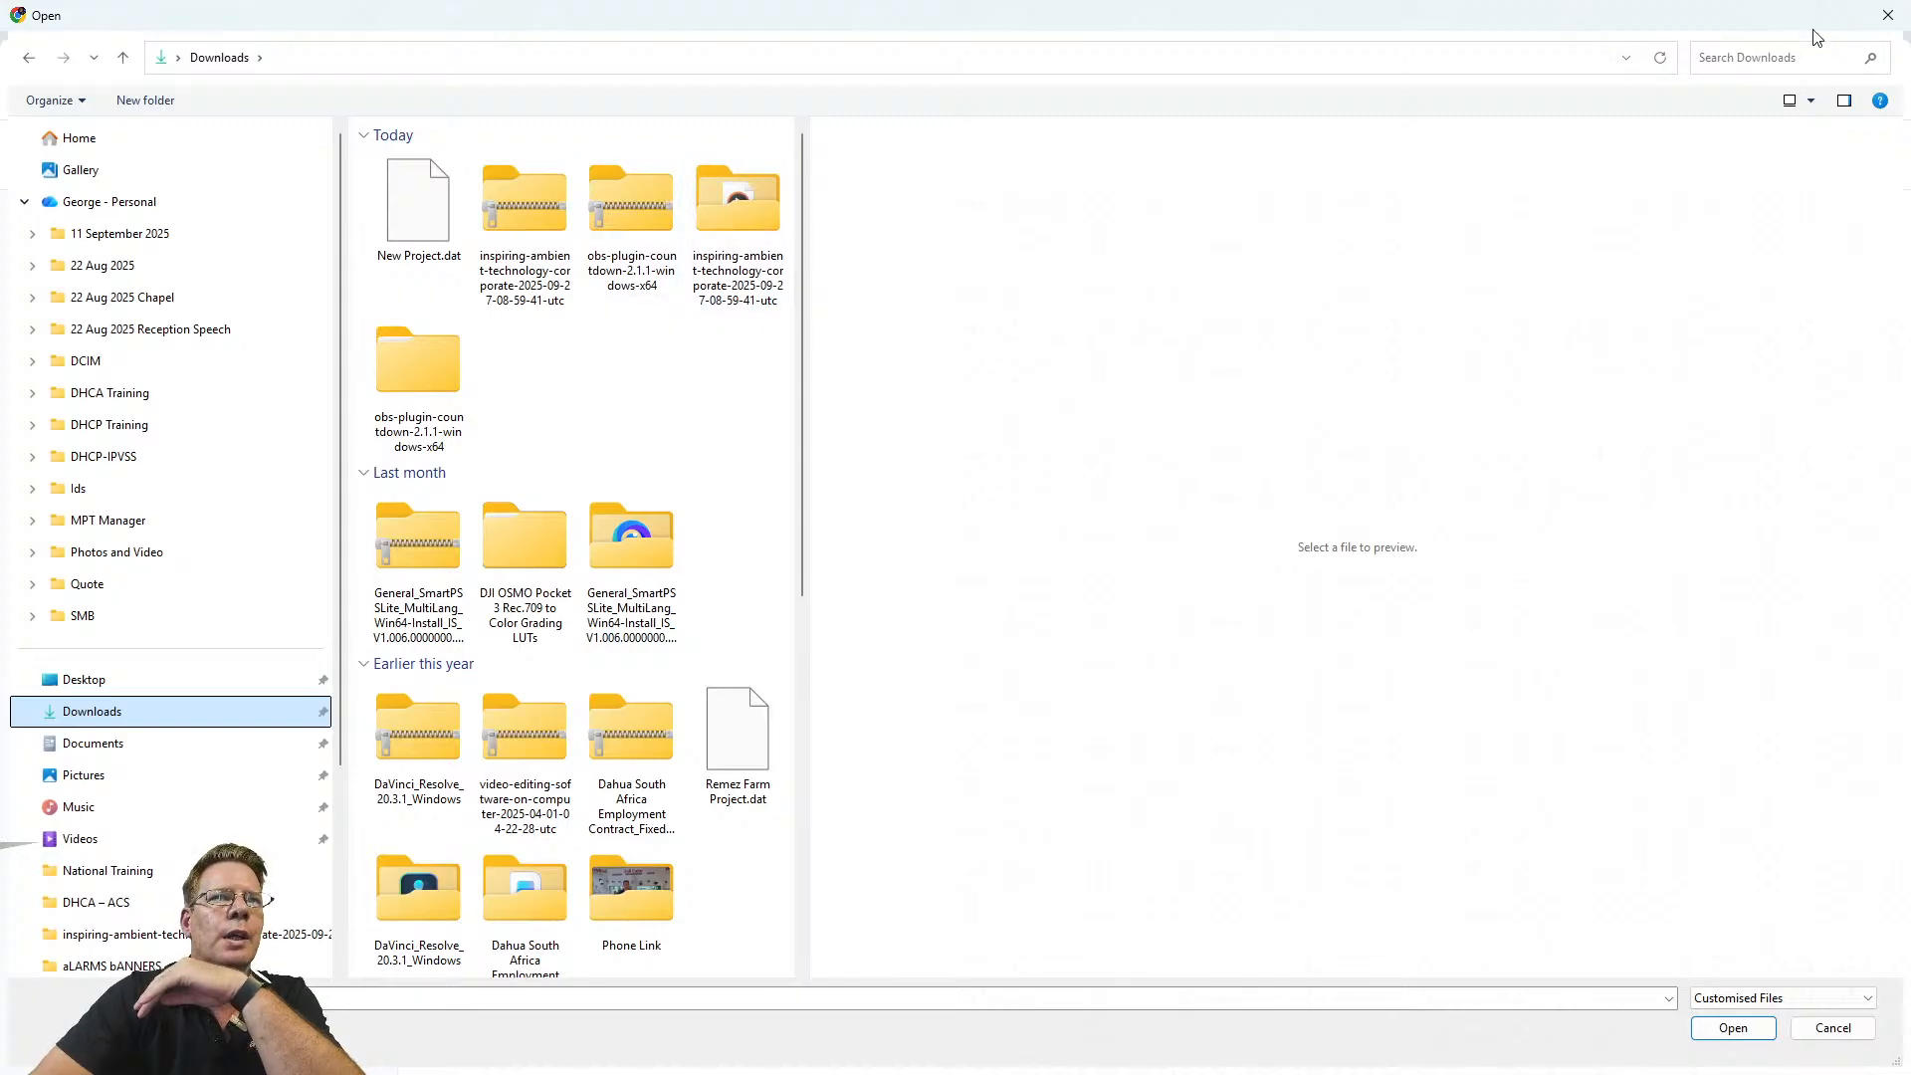
{"action": "left_click", "coordinate": [1888, 15]}
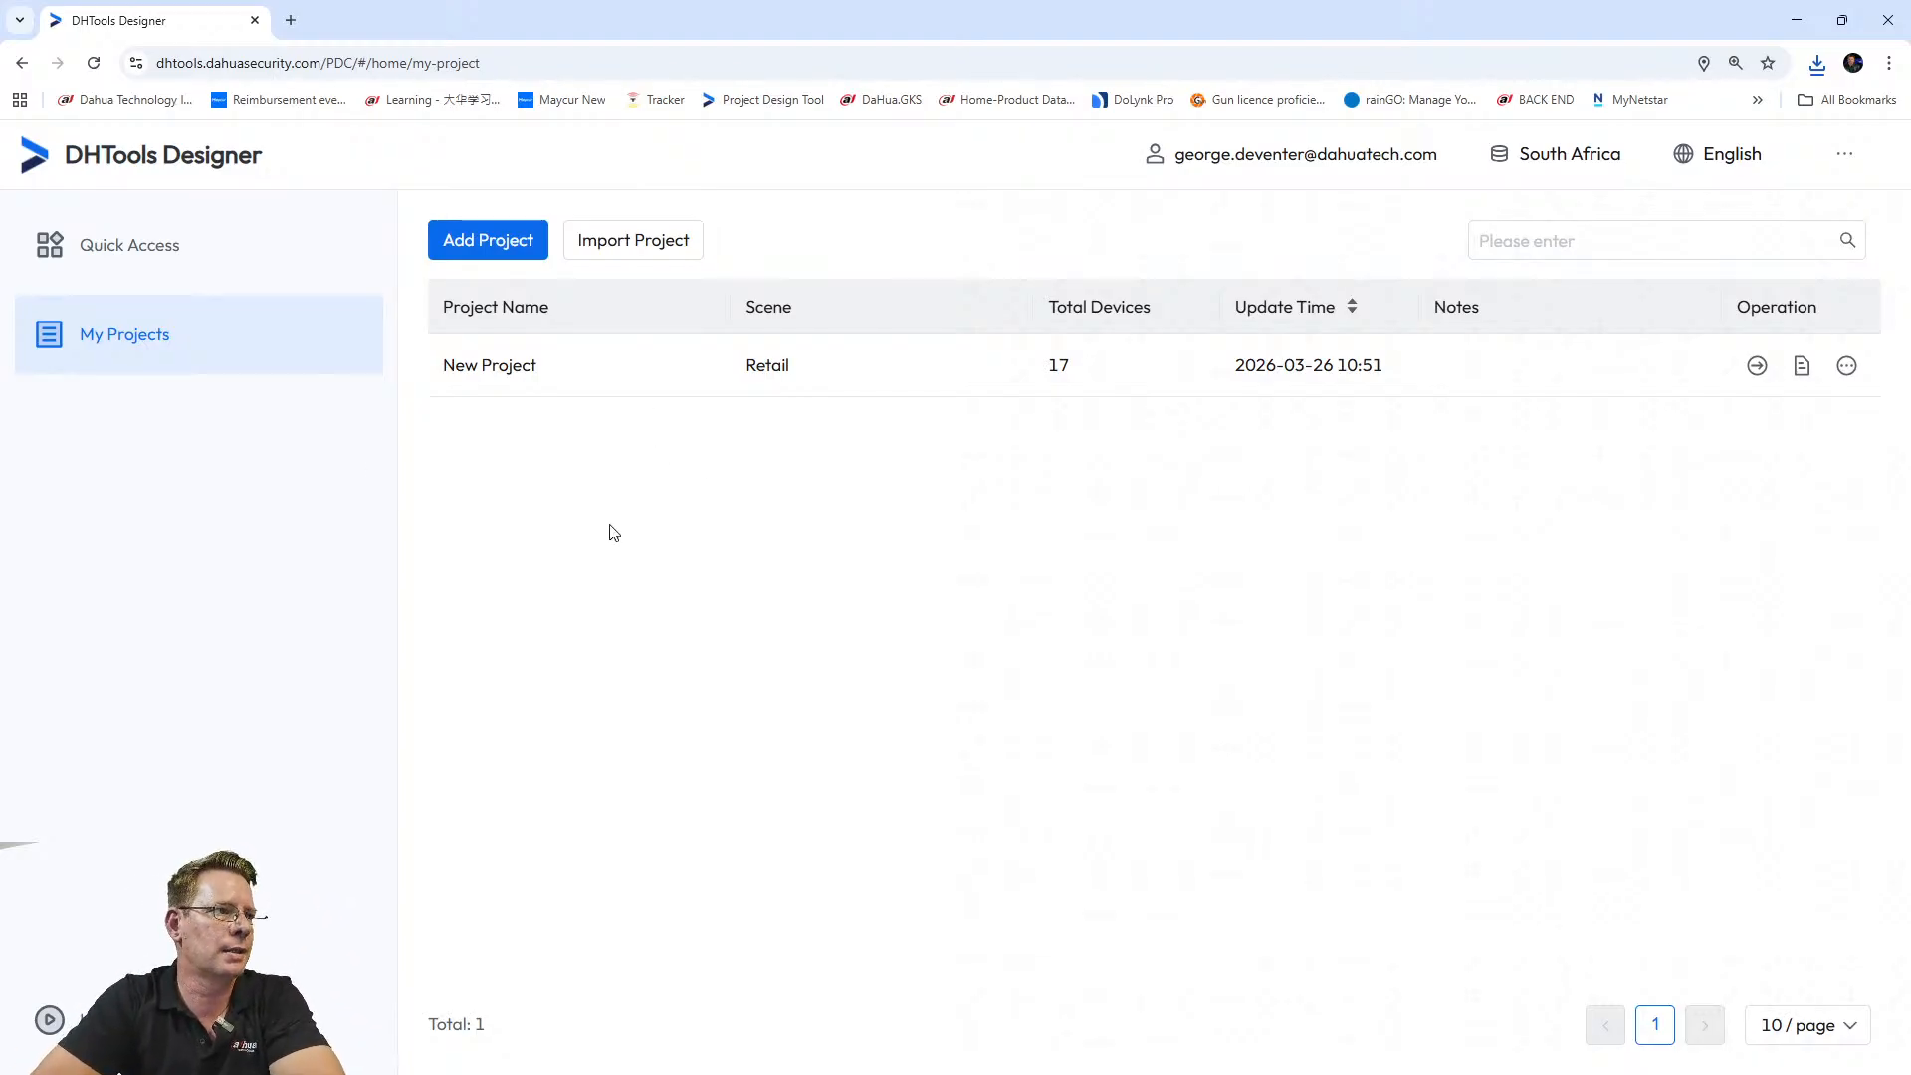
Launch the Access Control Selector from the Quick Access tools.
{"action": "left_click", "coordinate": [133, 255]}
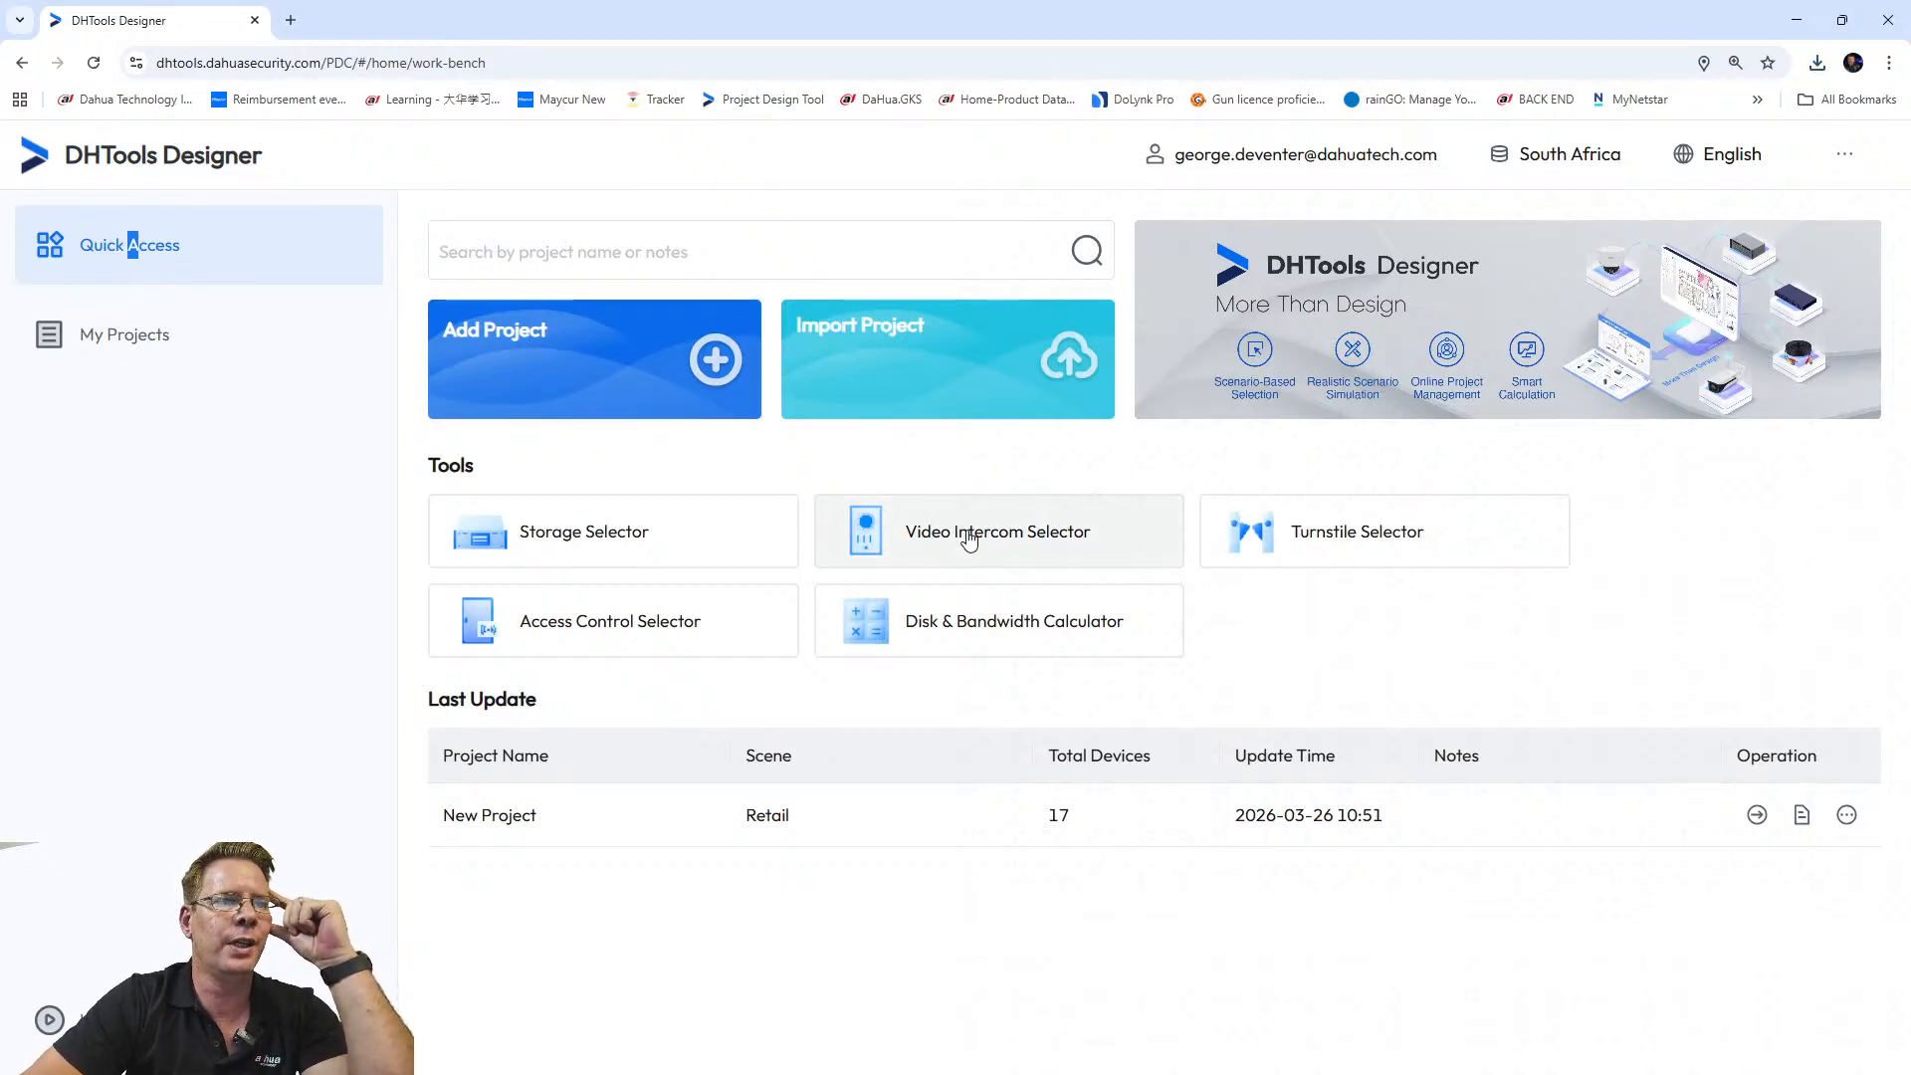
{"action": "left_click", "coordinate": [662, 634]}
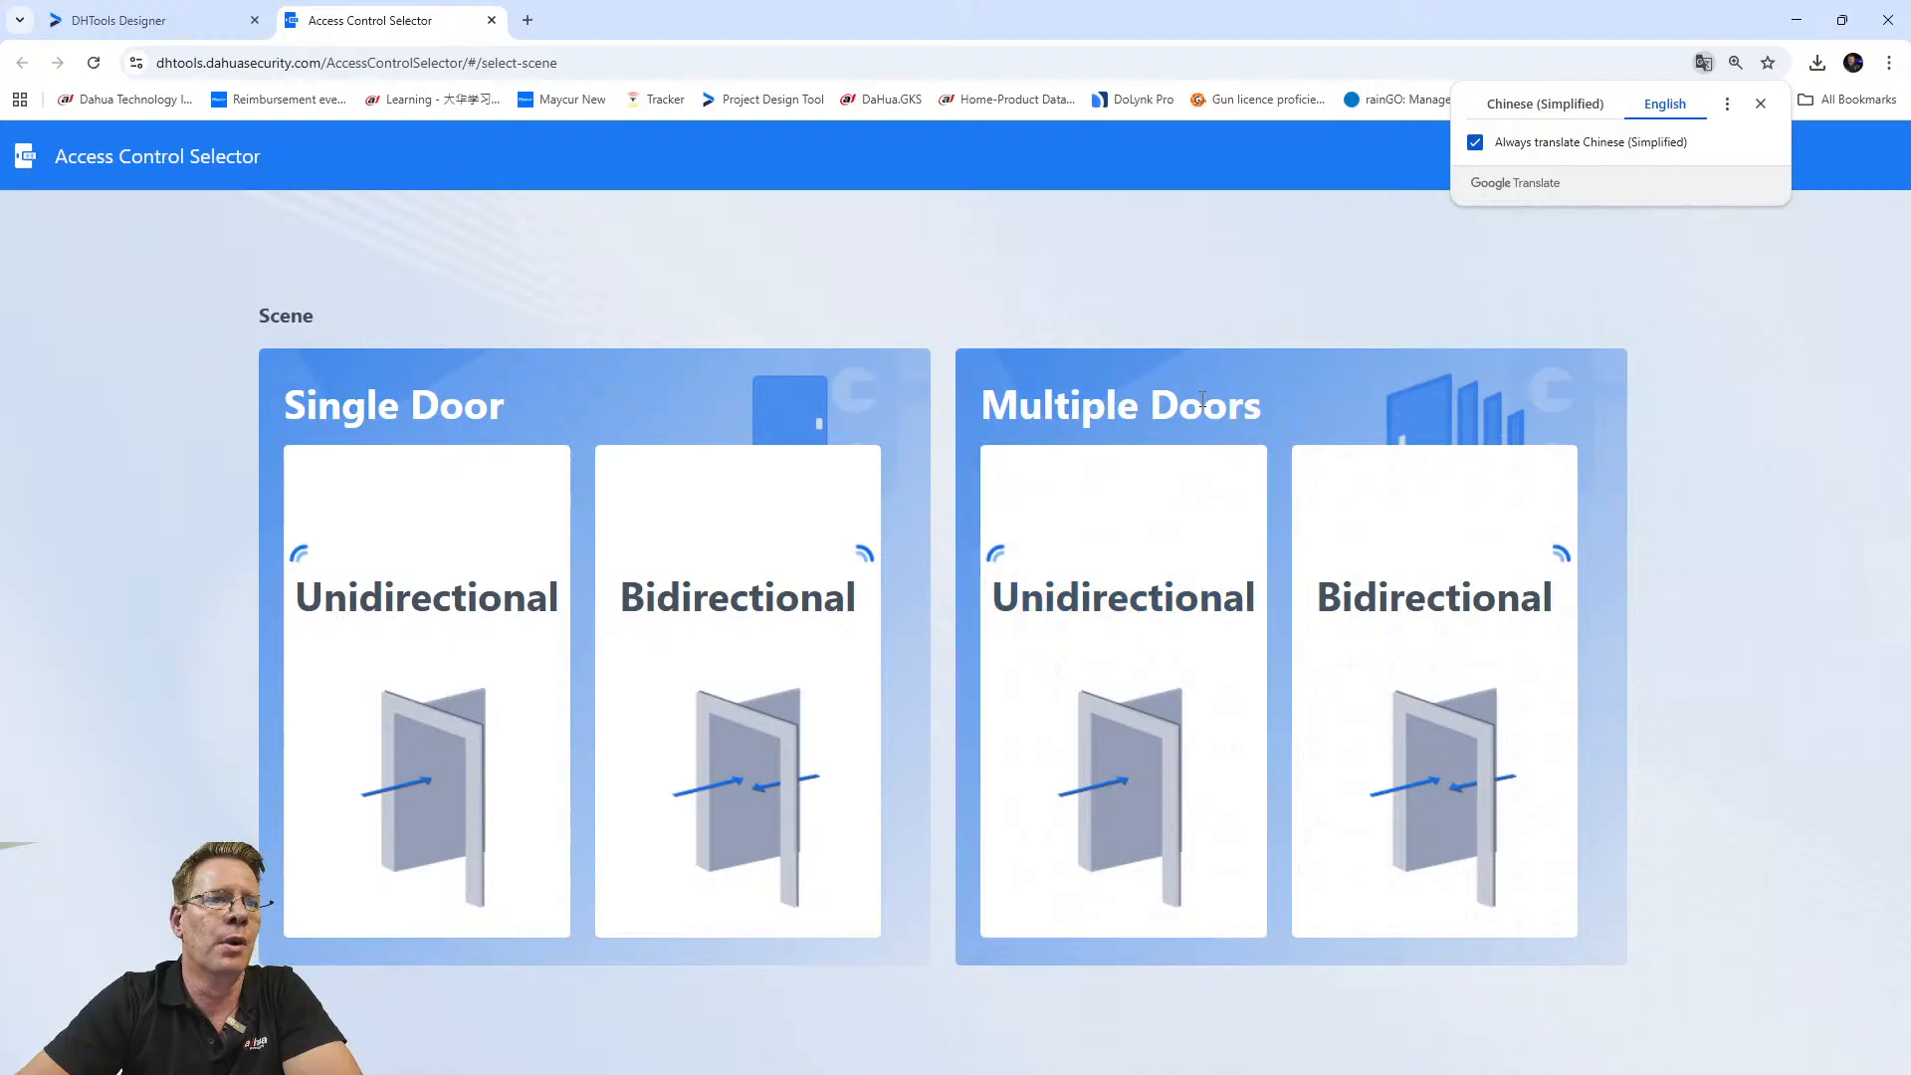
Choose the Multiple Doors Bidirectional scene and check the Number of Doors filter, leaving All.
{"action": "left_click", "coordinate": [1435, 765]}
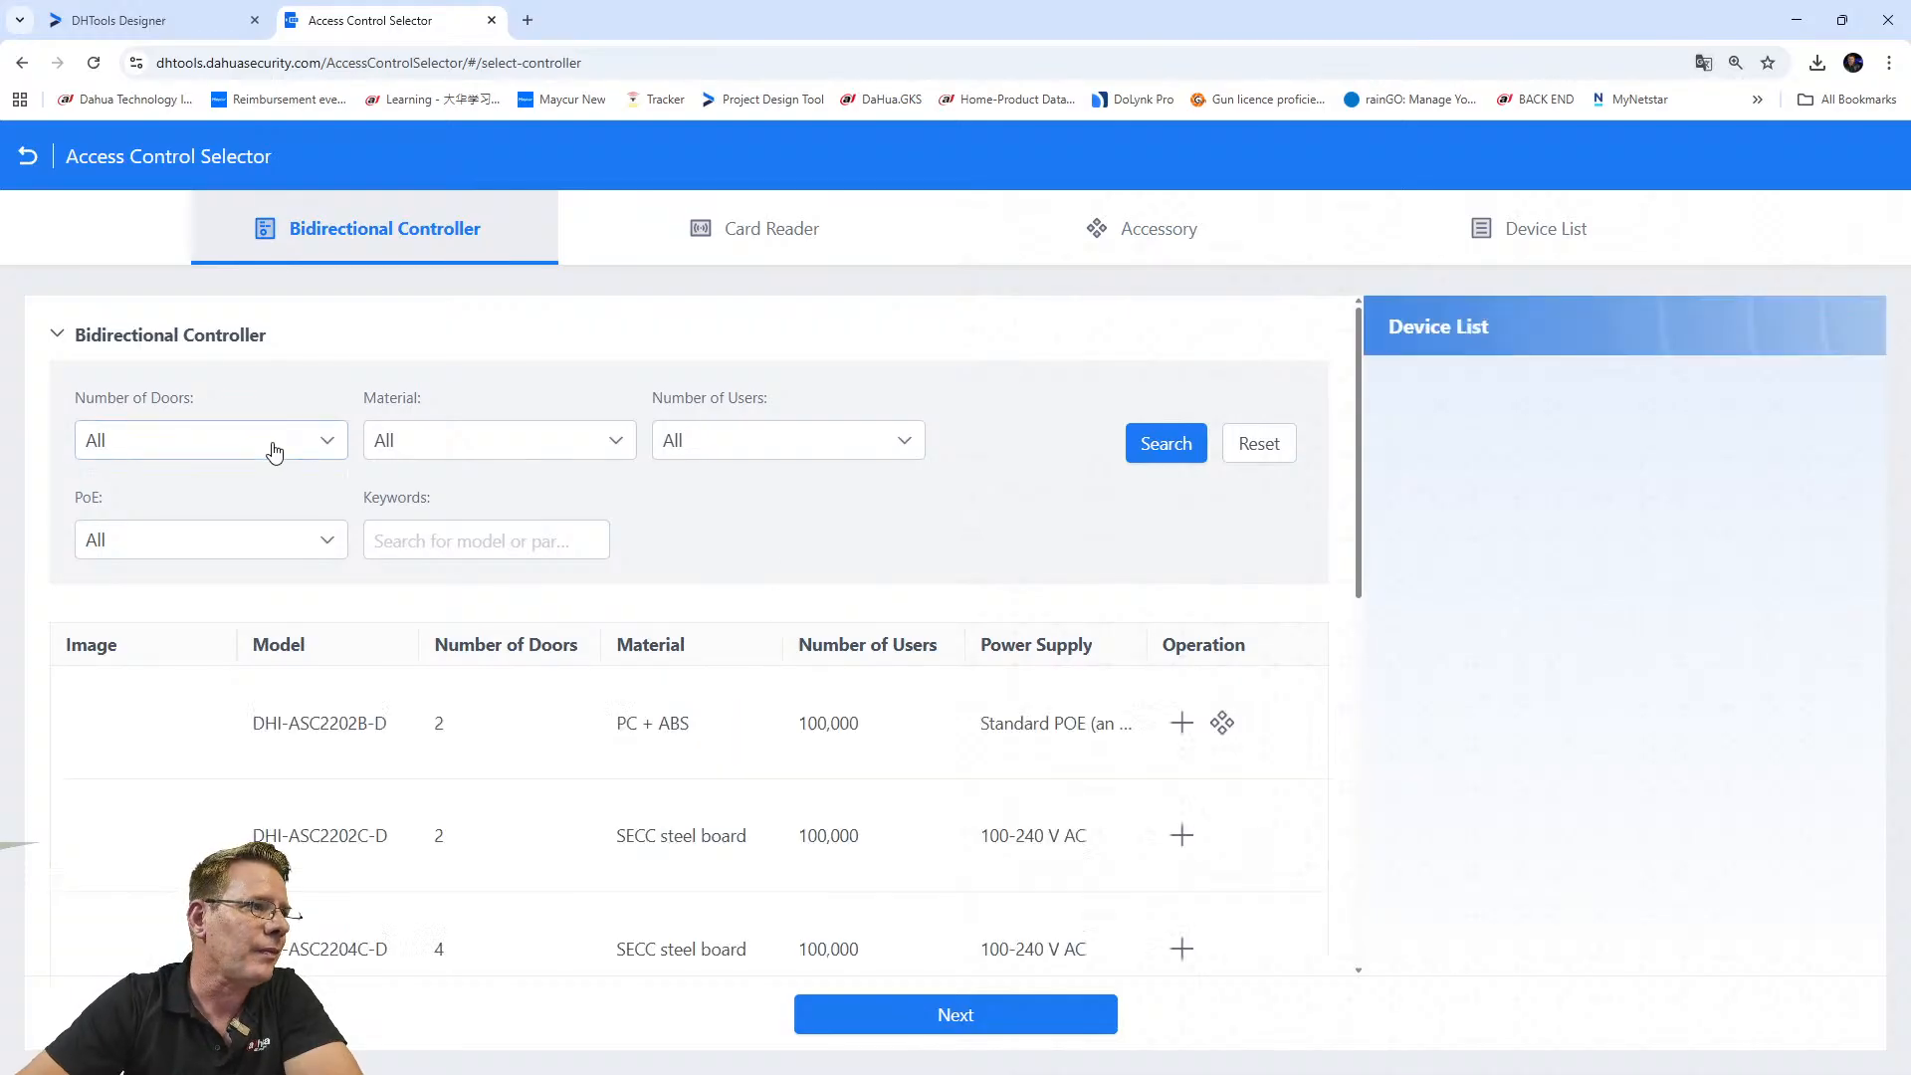
{"action": "left_click", "coordinate": [281, 442]}
{"action": "left_click", "coordinate": [426, 546]}
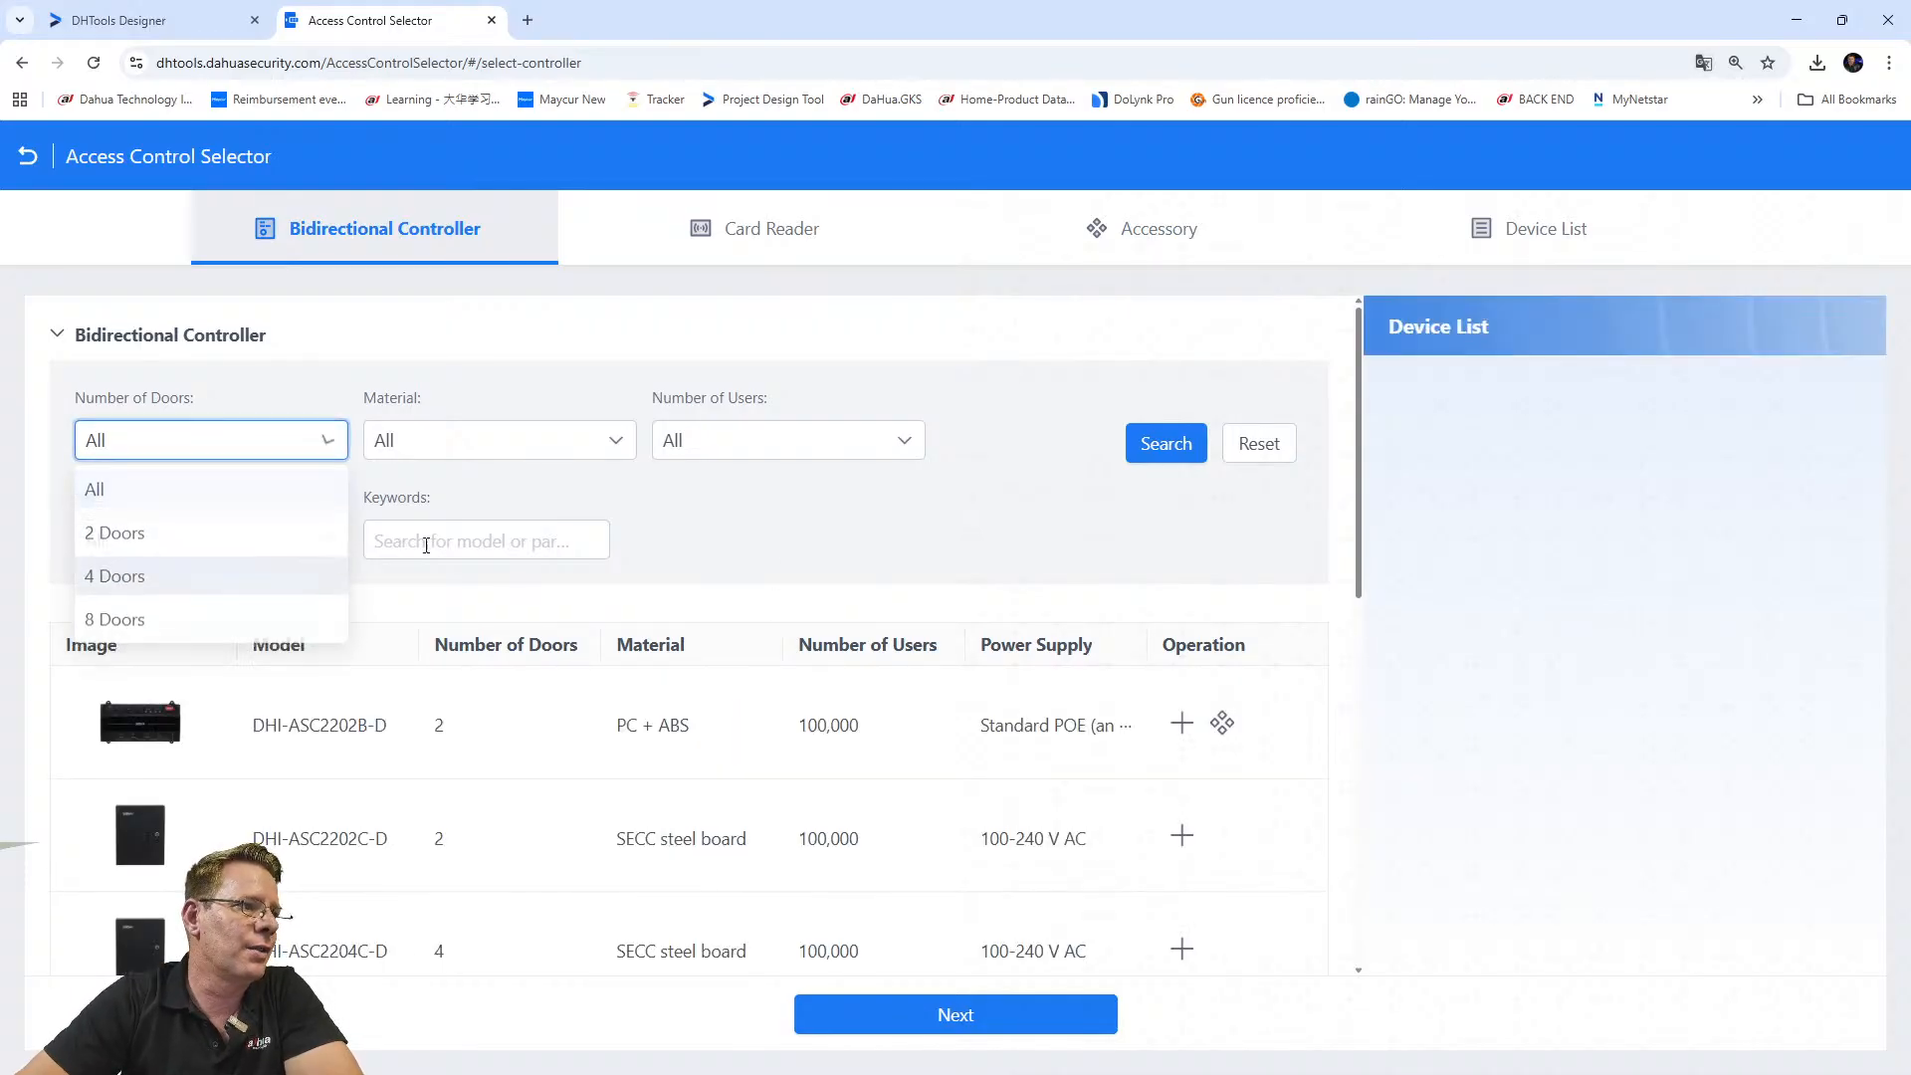
{"action": "left_click", "coordinate": [265, 444]}
{"action": "left_click", "coordinate": [102, 584]}
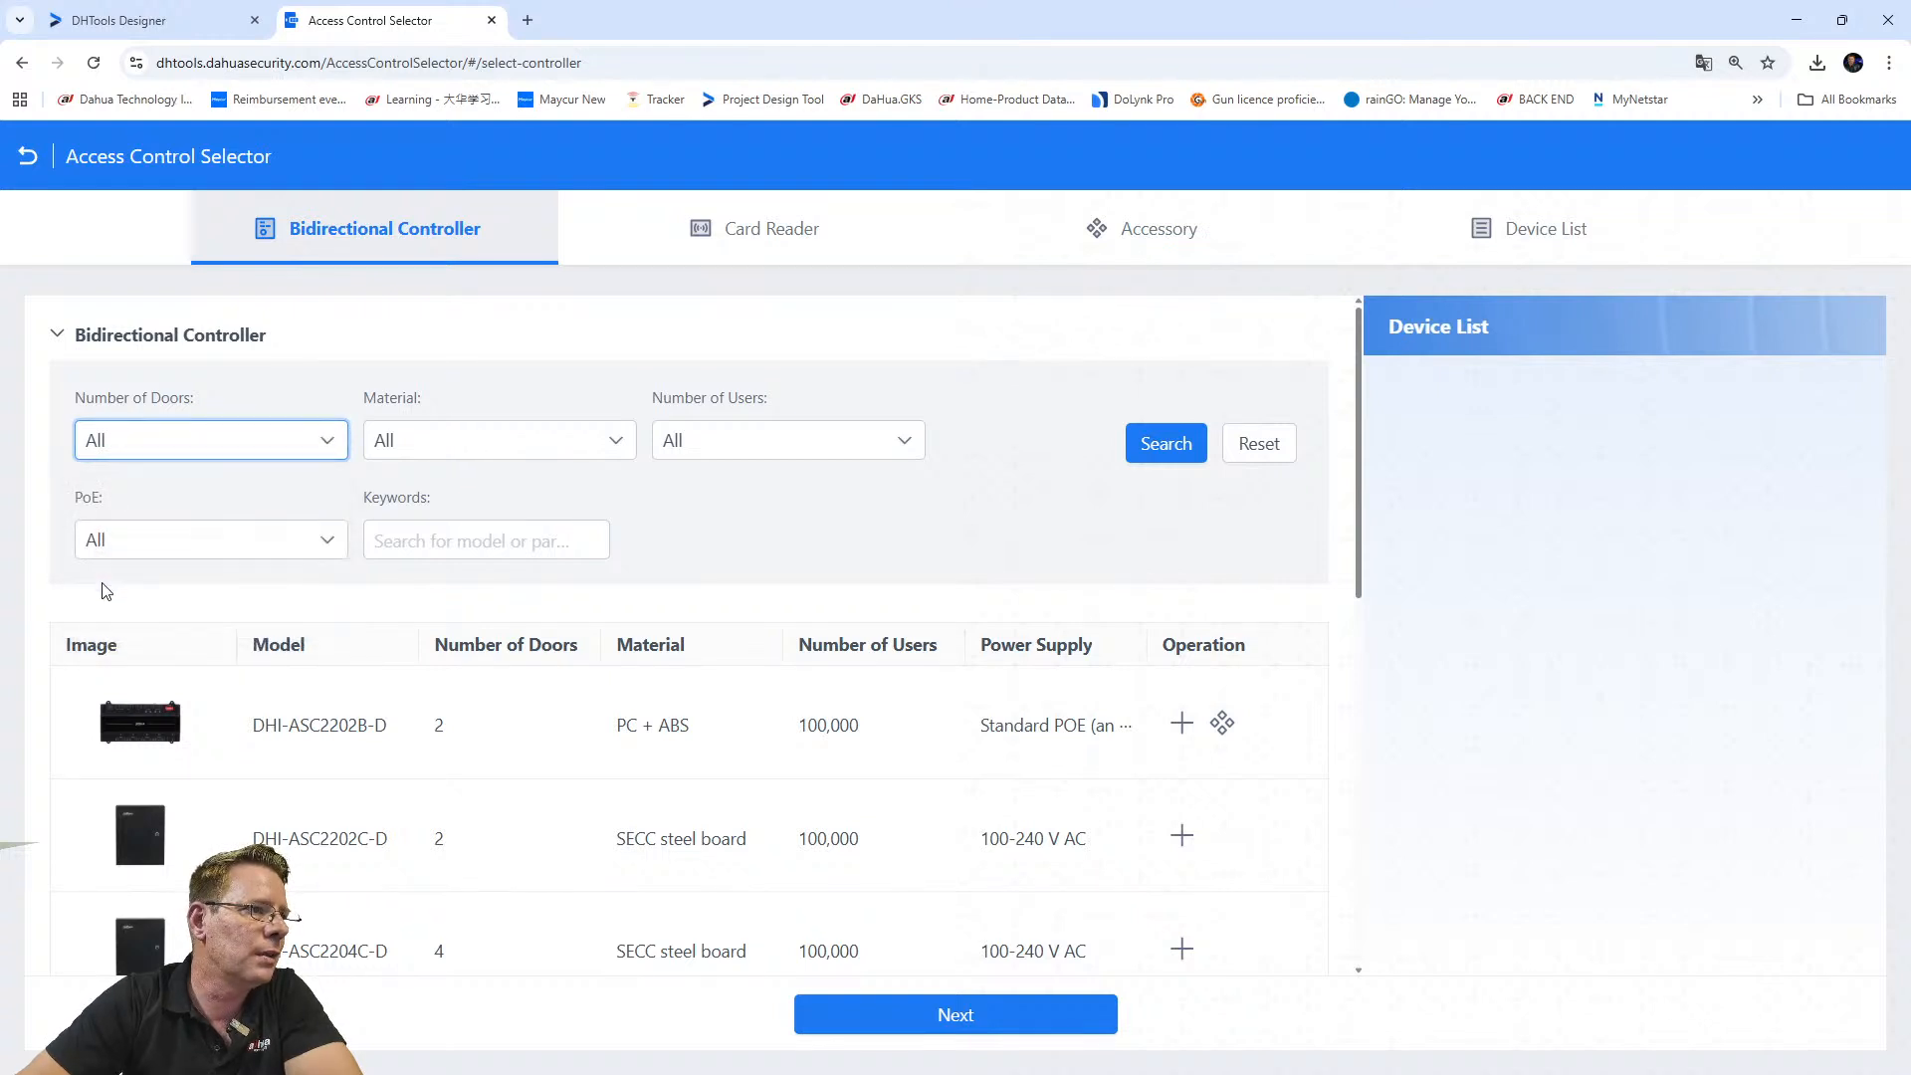
{"action": "left_click", "coordinate": [204, 368]}
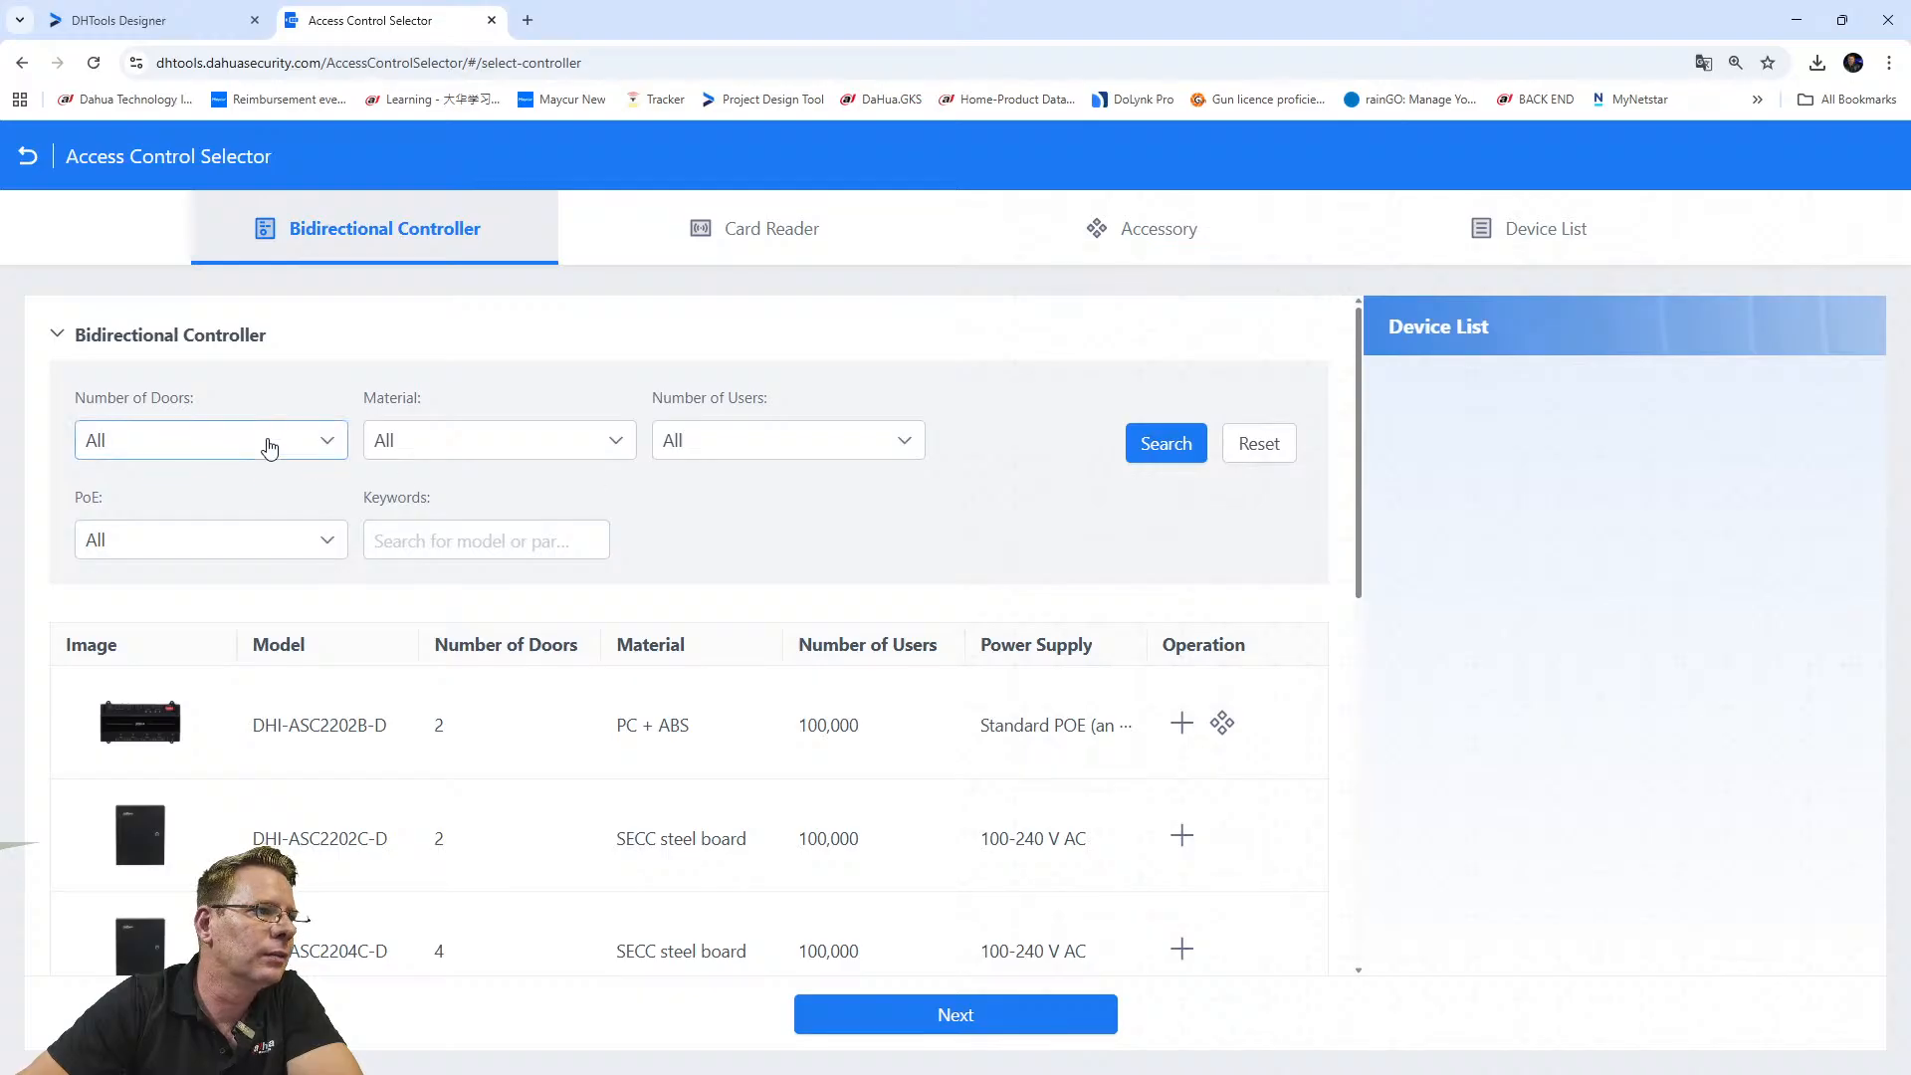
{"action": "left_click", "coordinate": [269, 441]}
{"action": "left_click", "coordinate": [130, 587]}
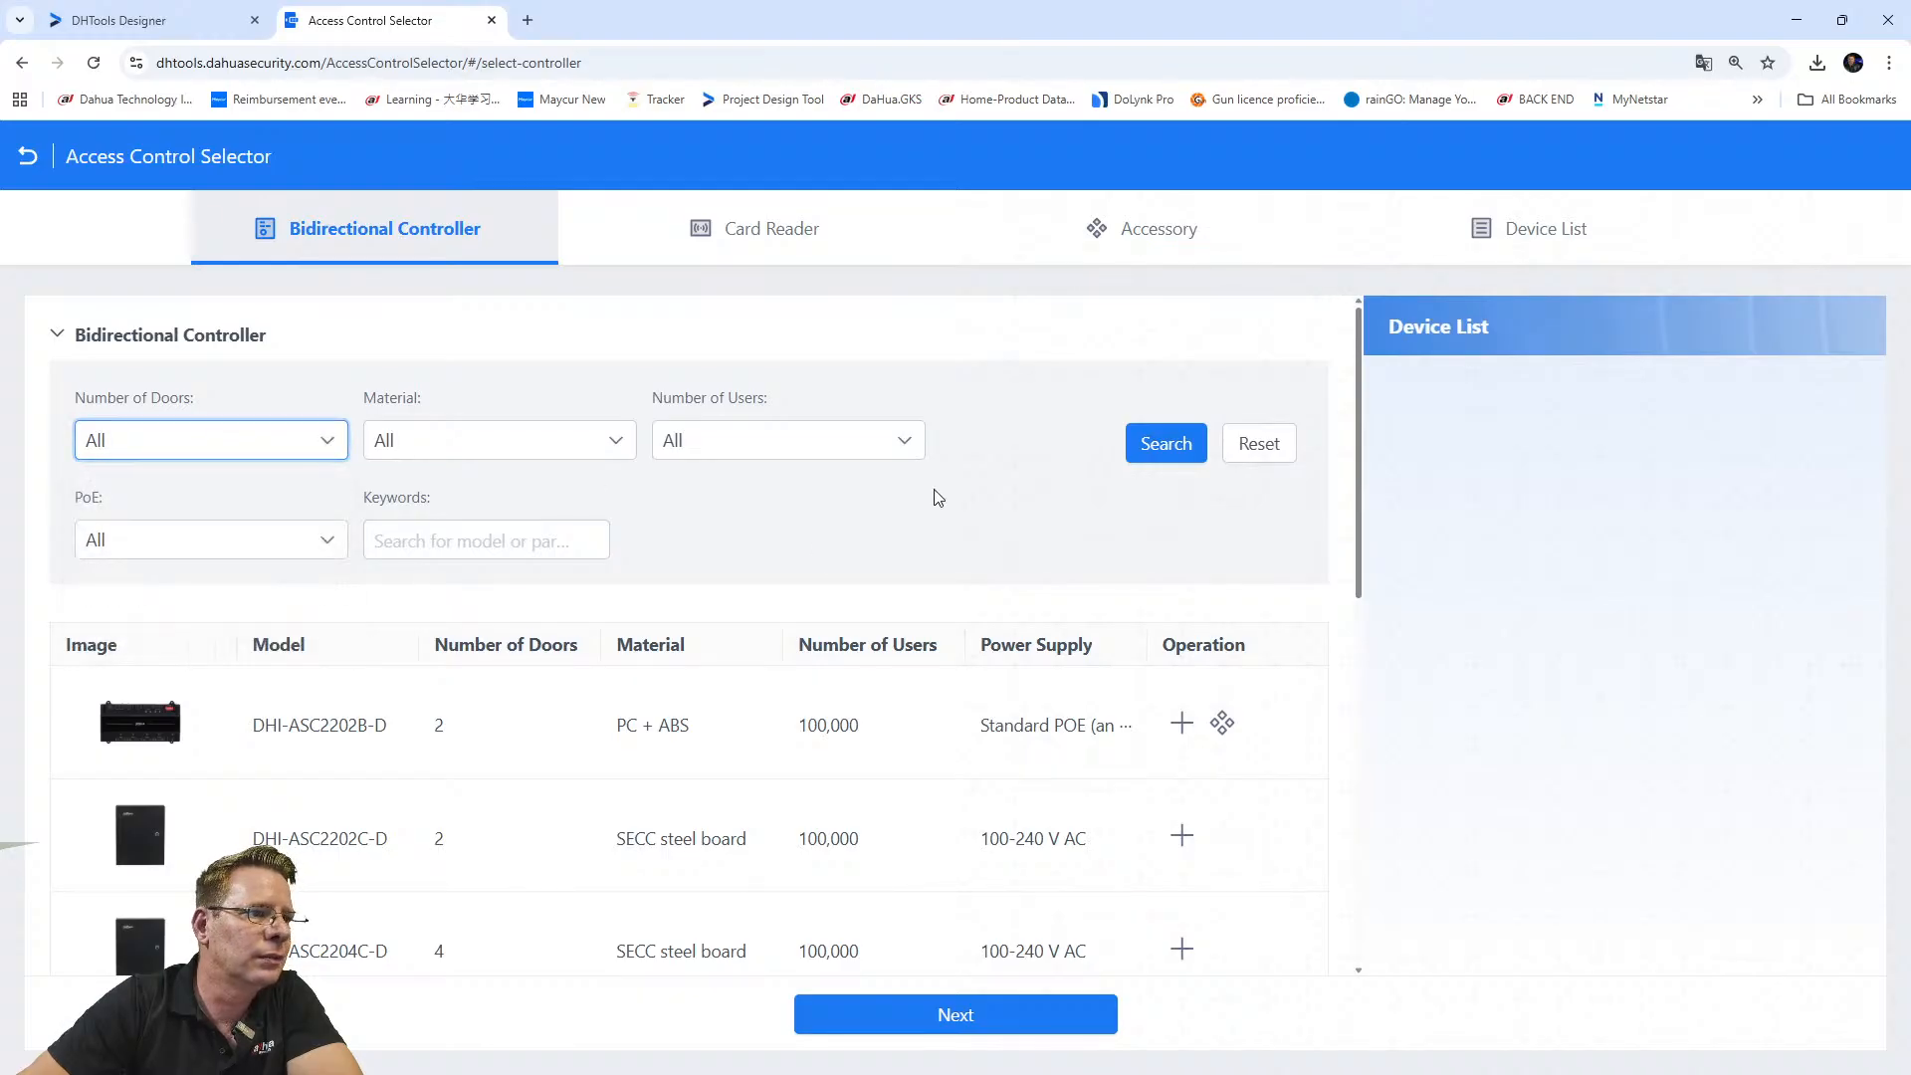
{"action": "left_click", "coordinate": [1162, 443]}
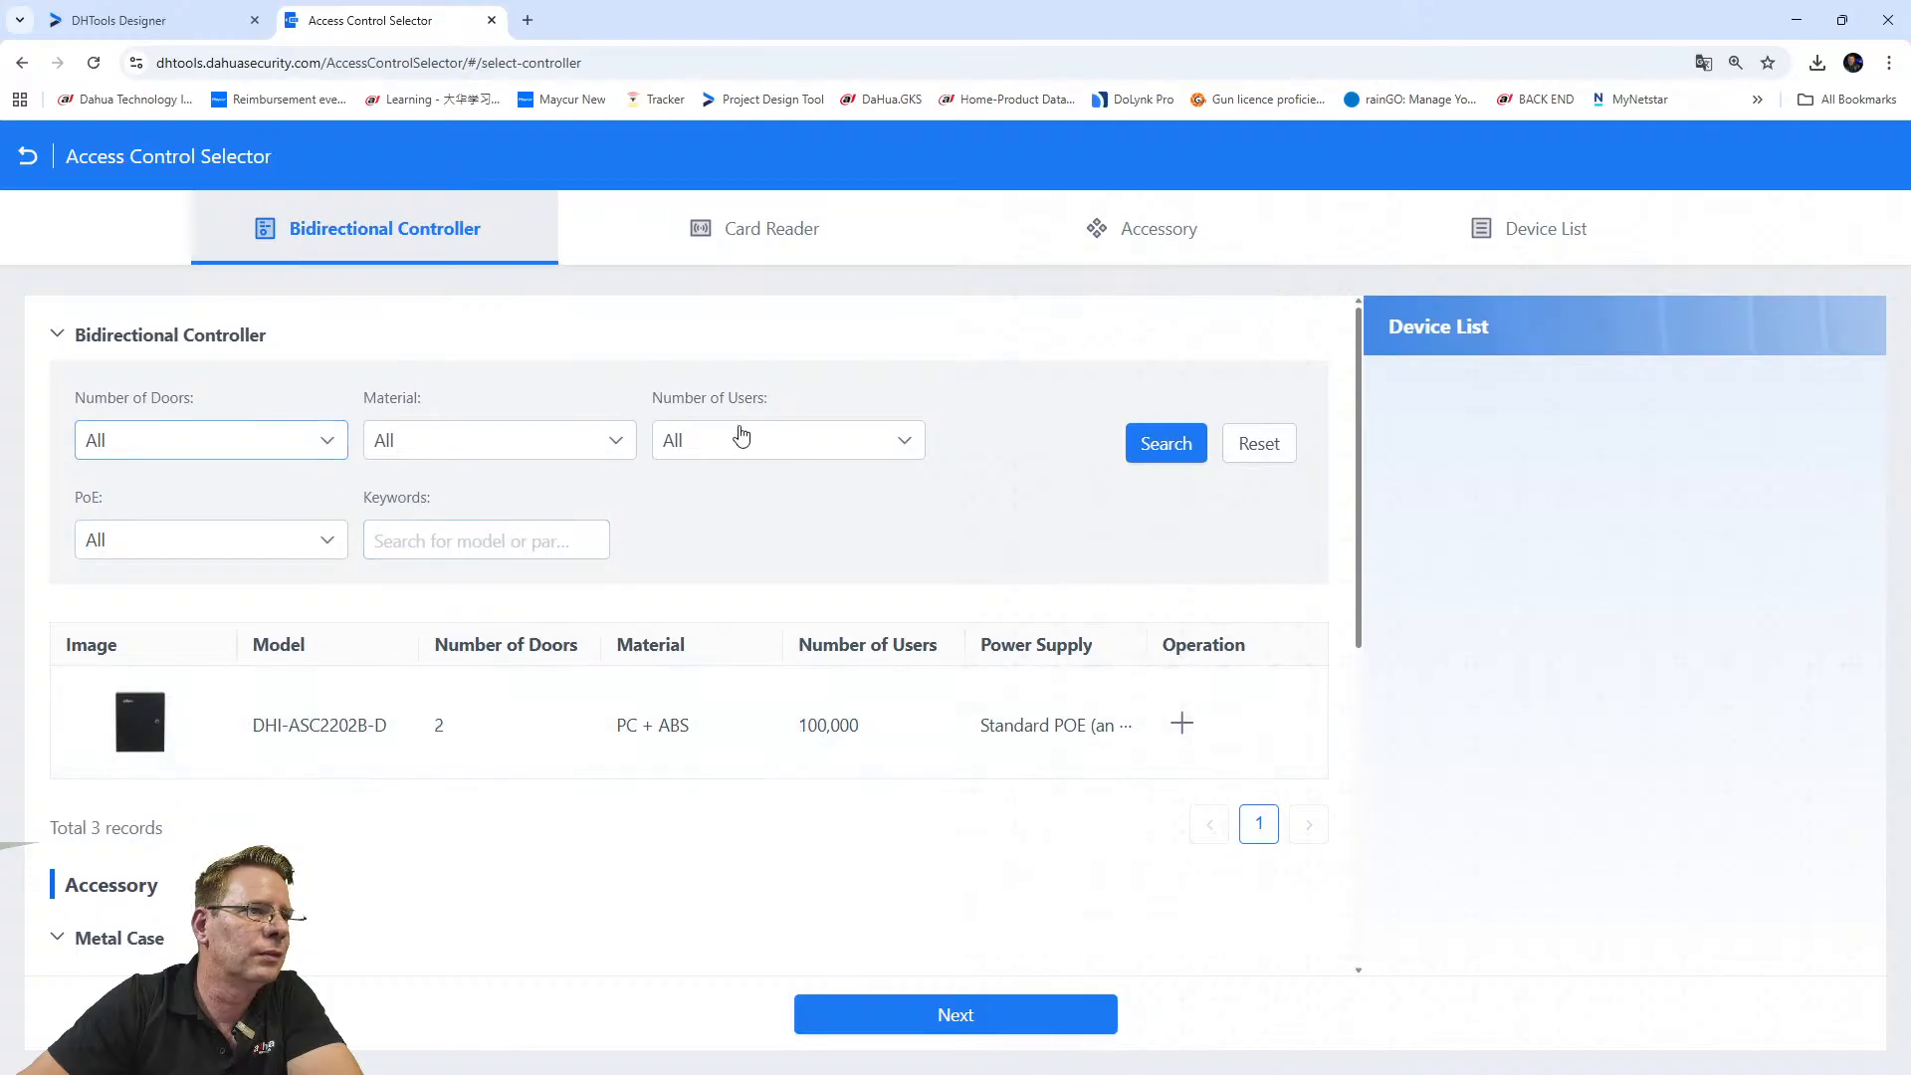
Review the Material, Number of Users, PoE and door-count filters, keeping each at All.
{"action": "left_click", "coordinate": [471, 444]}
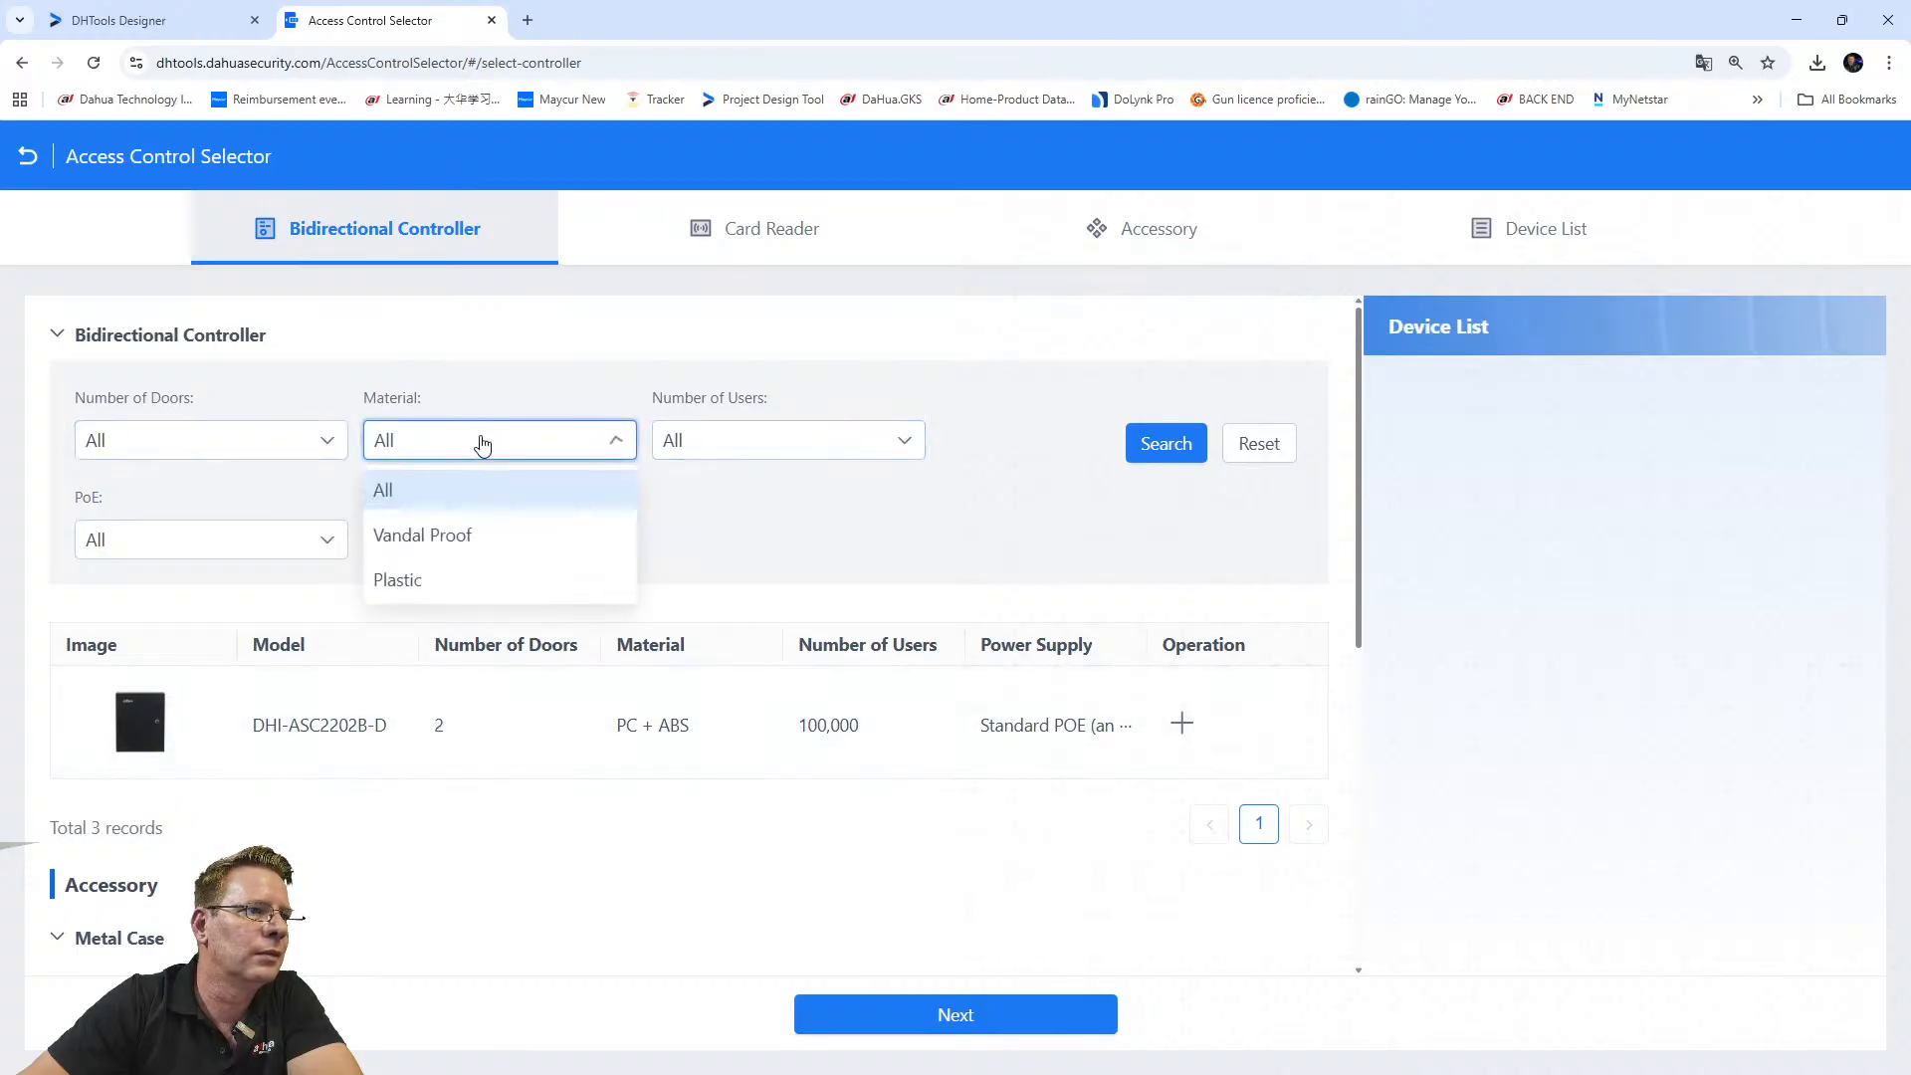
{"action": "left_click", "coordinate": [482, 444]}
{"action": "left_click", "coordinate": [712, 438]}
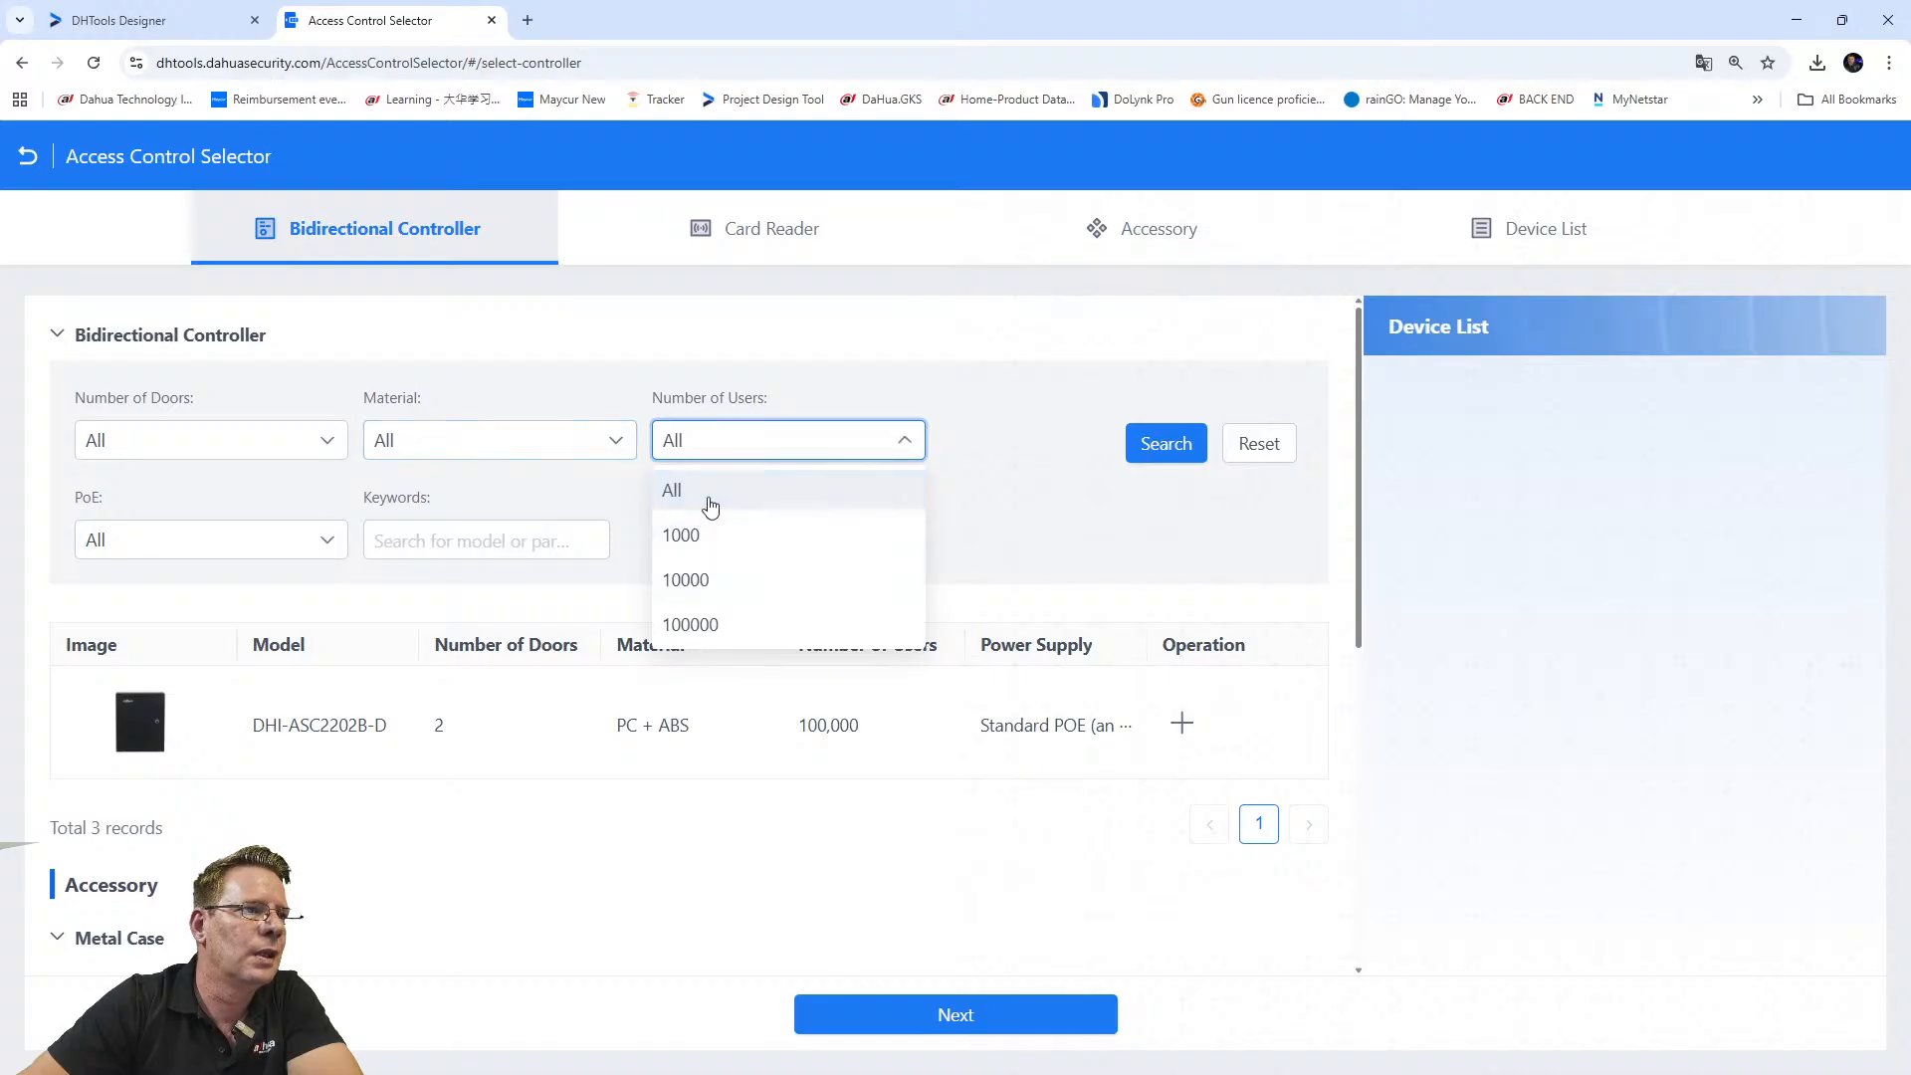
{"action": "left_click", "coordinate": [690, 538]}
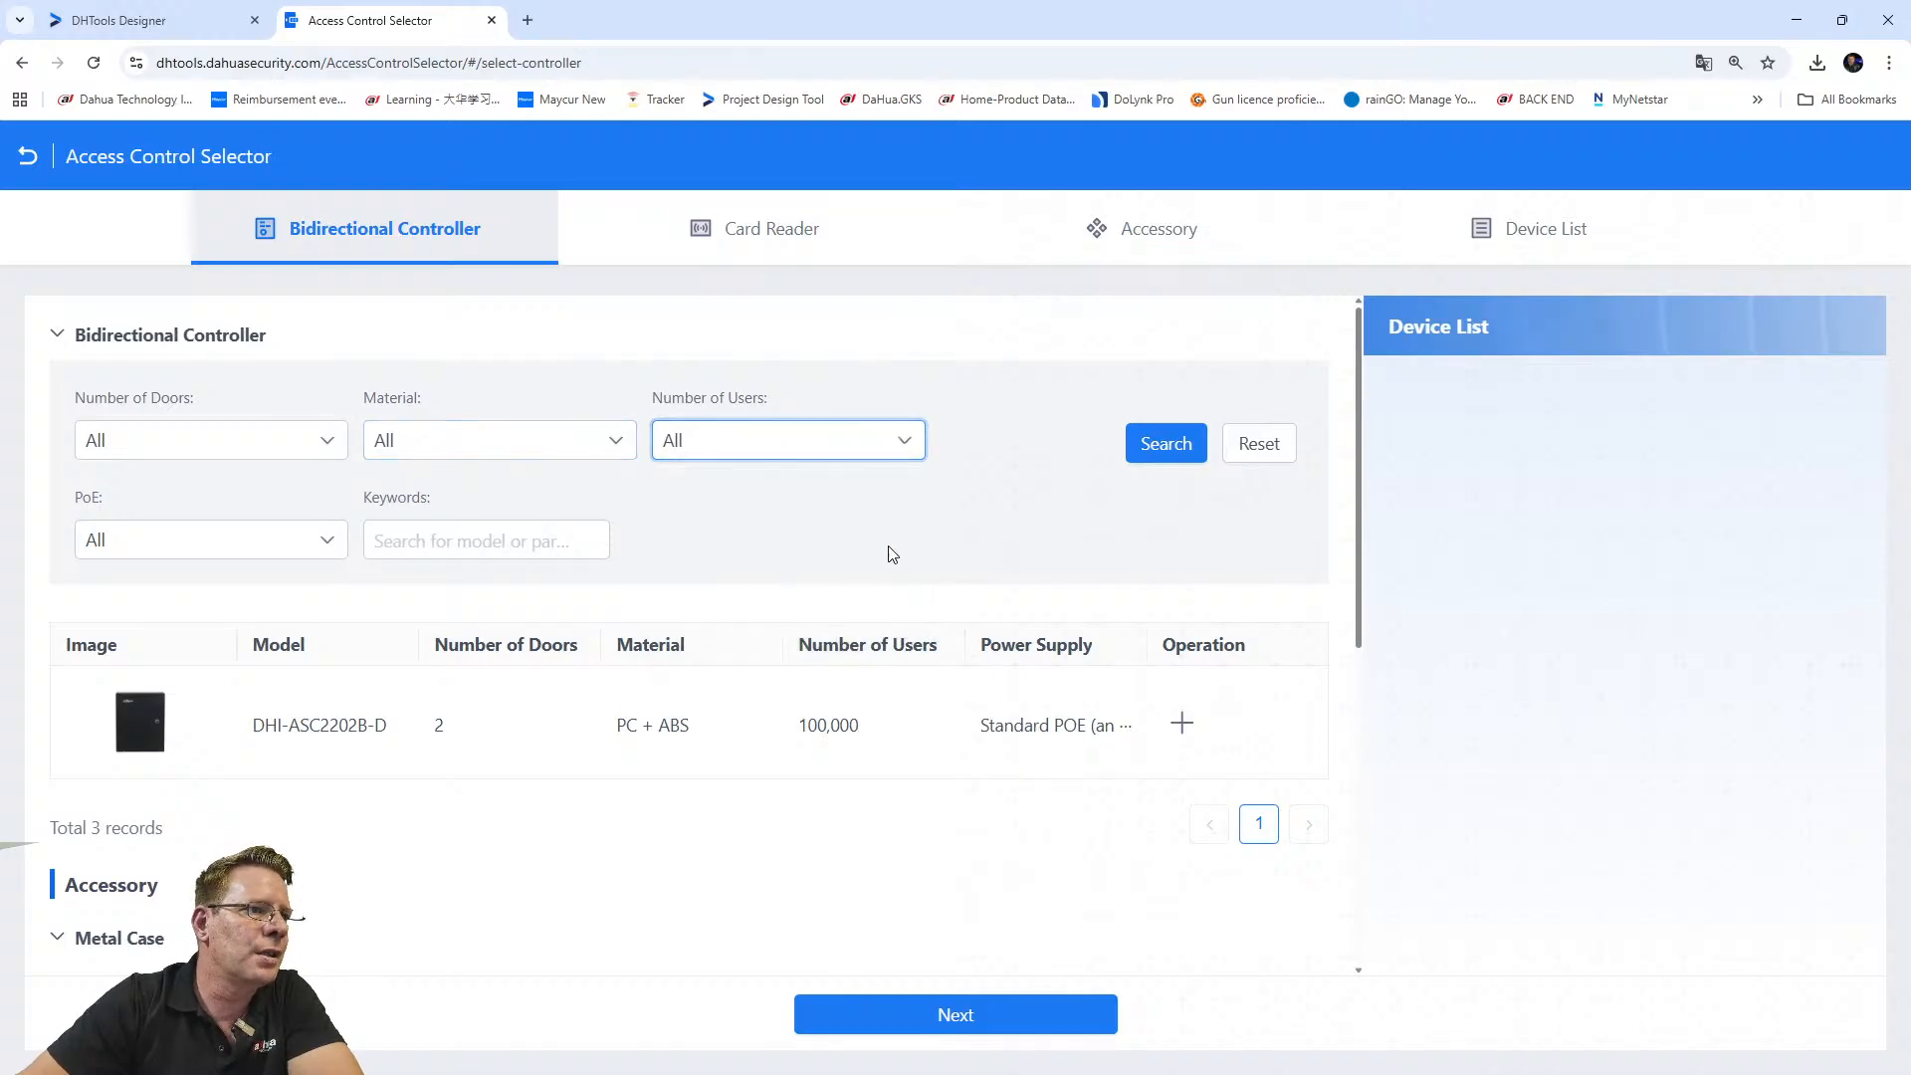
{"action": "left_click", "coordinate": [133, 542]}
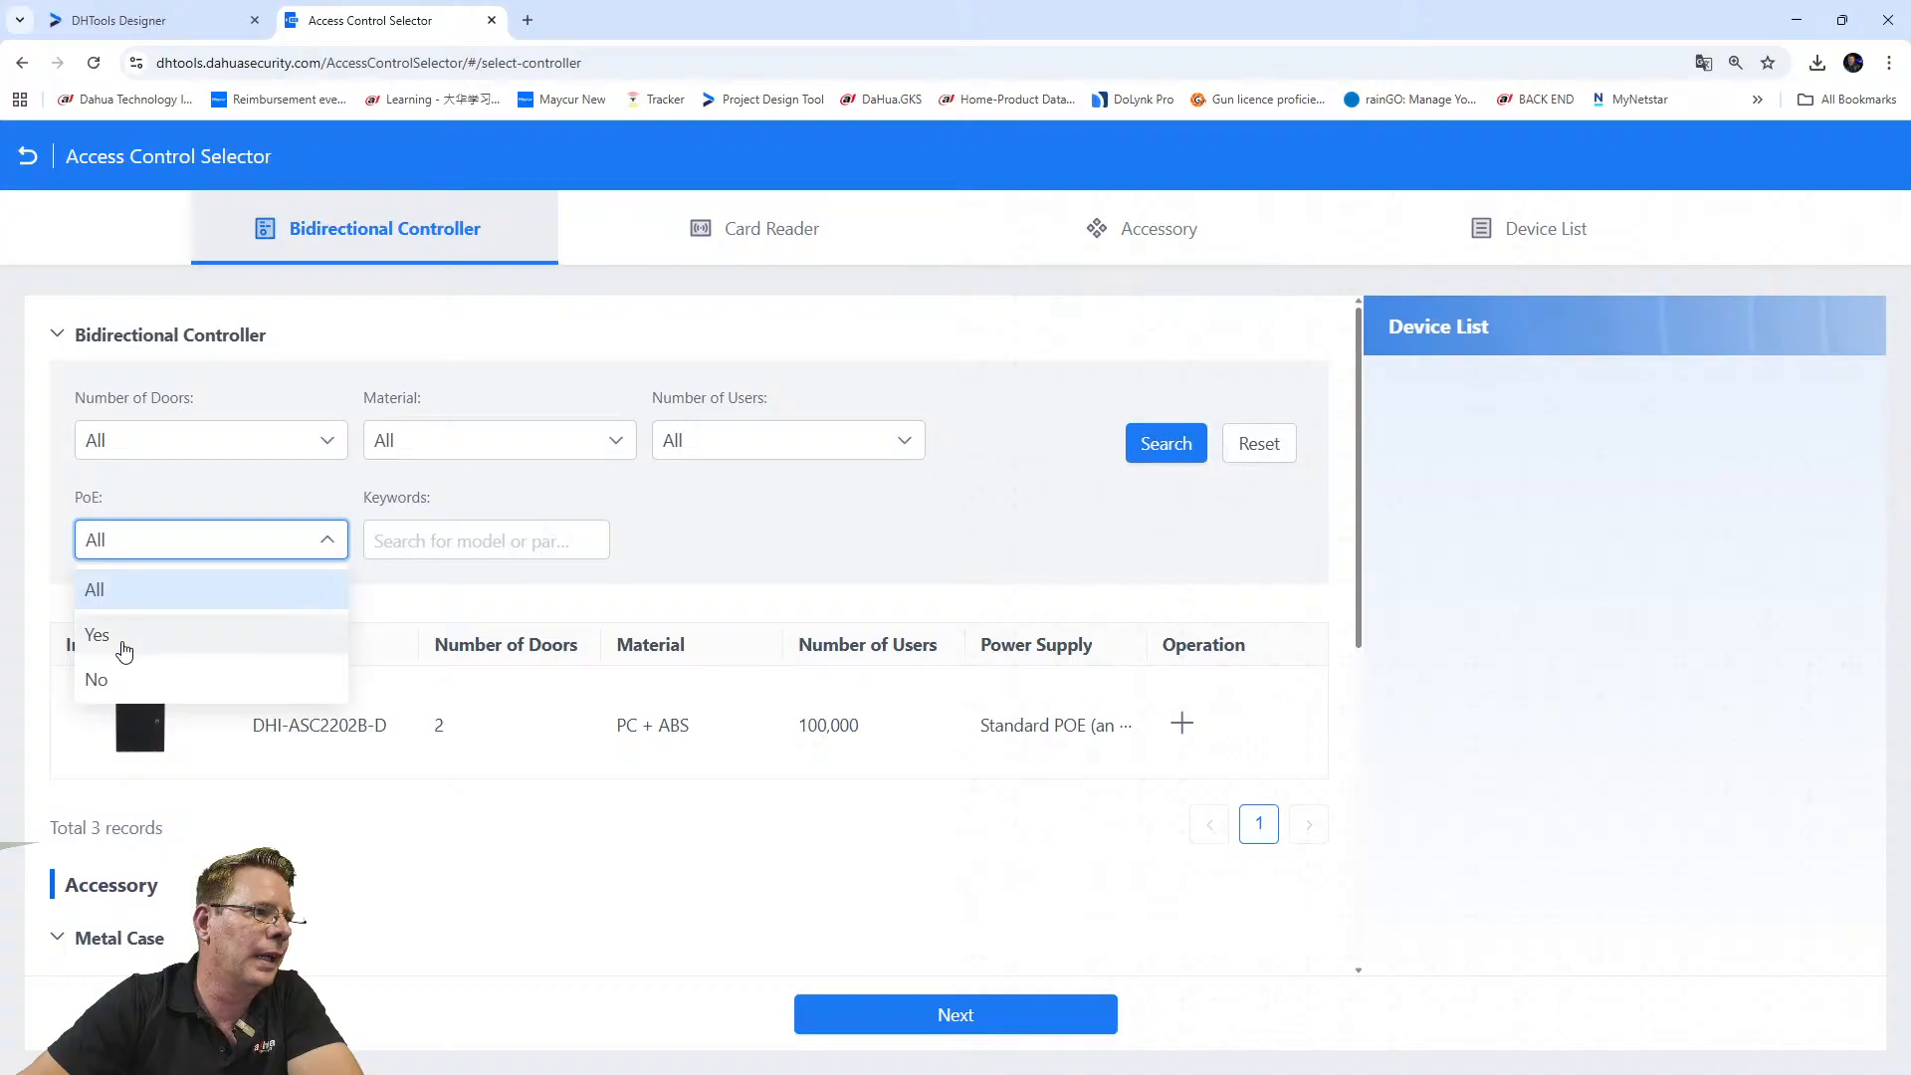
{"action": "left_click", "coordinate": [535, 624]}
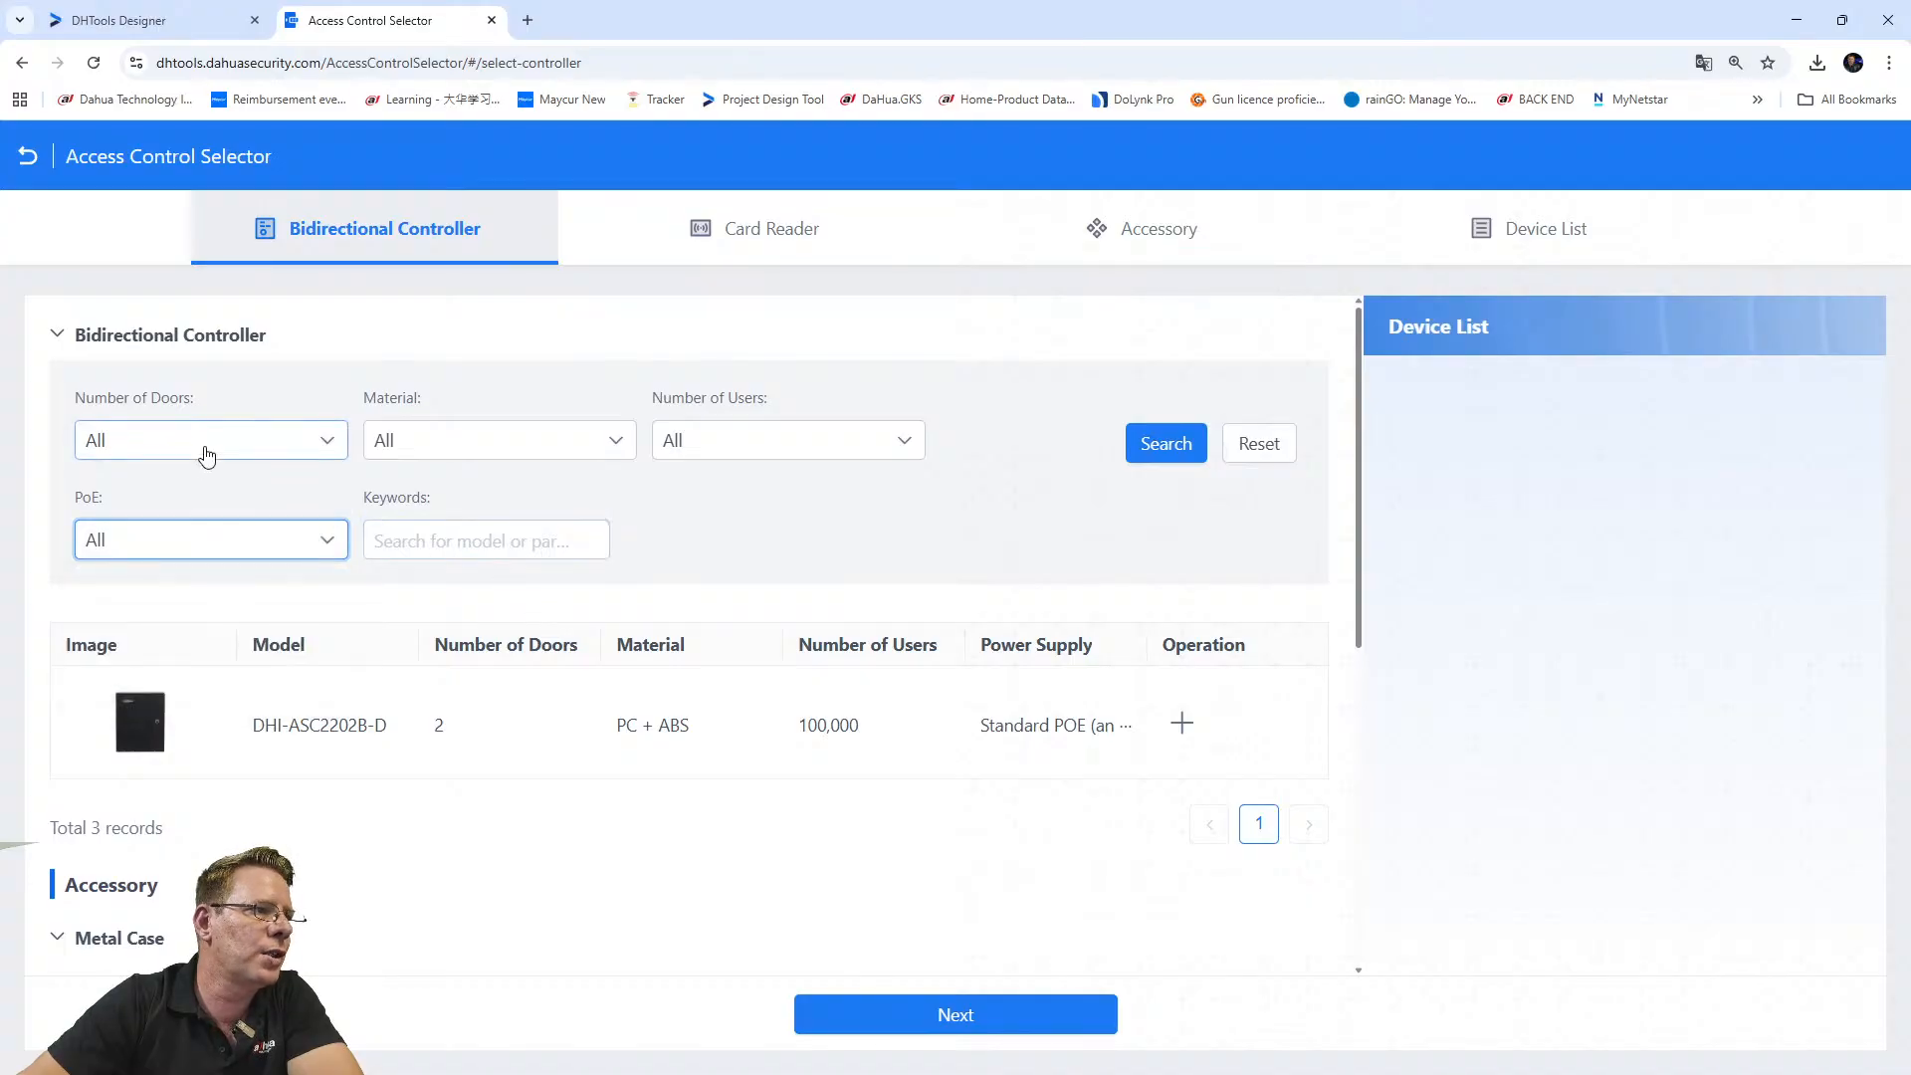
{"action": "left_click", "coordinate": [279, 441]}
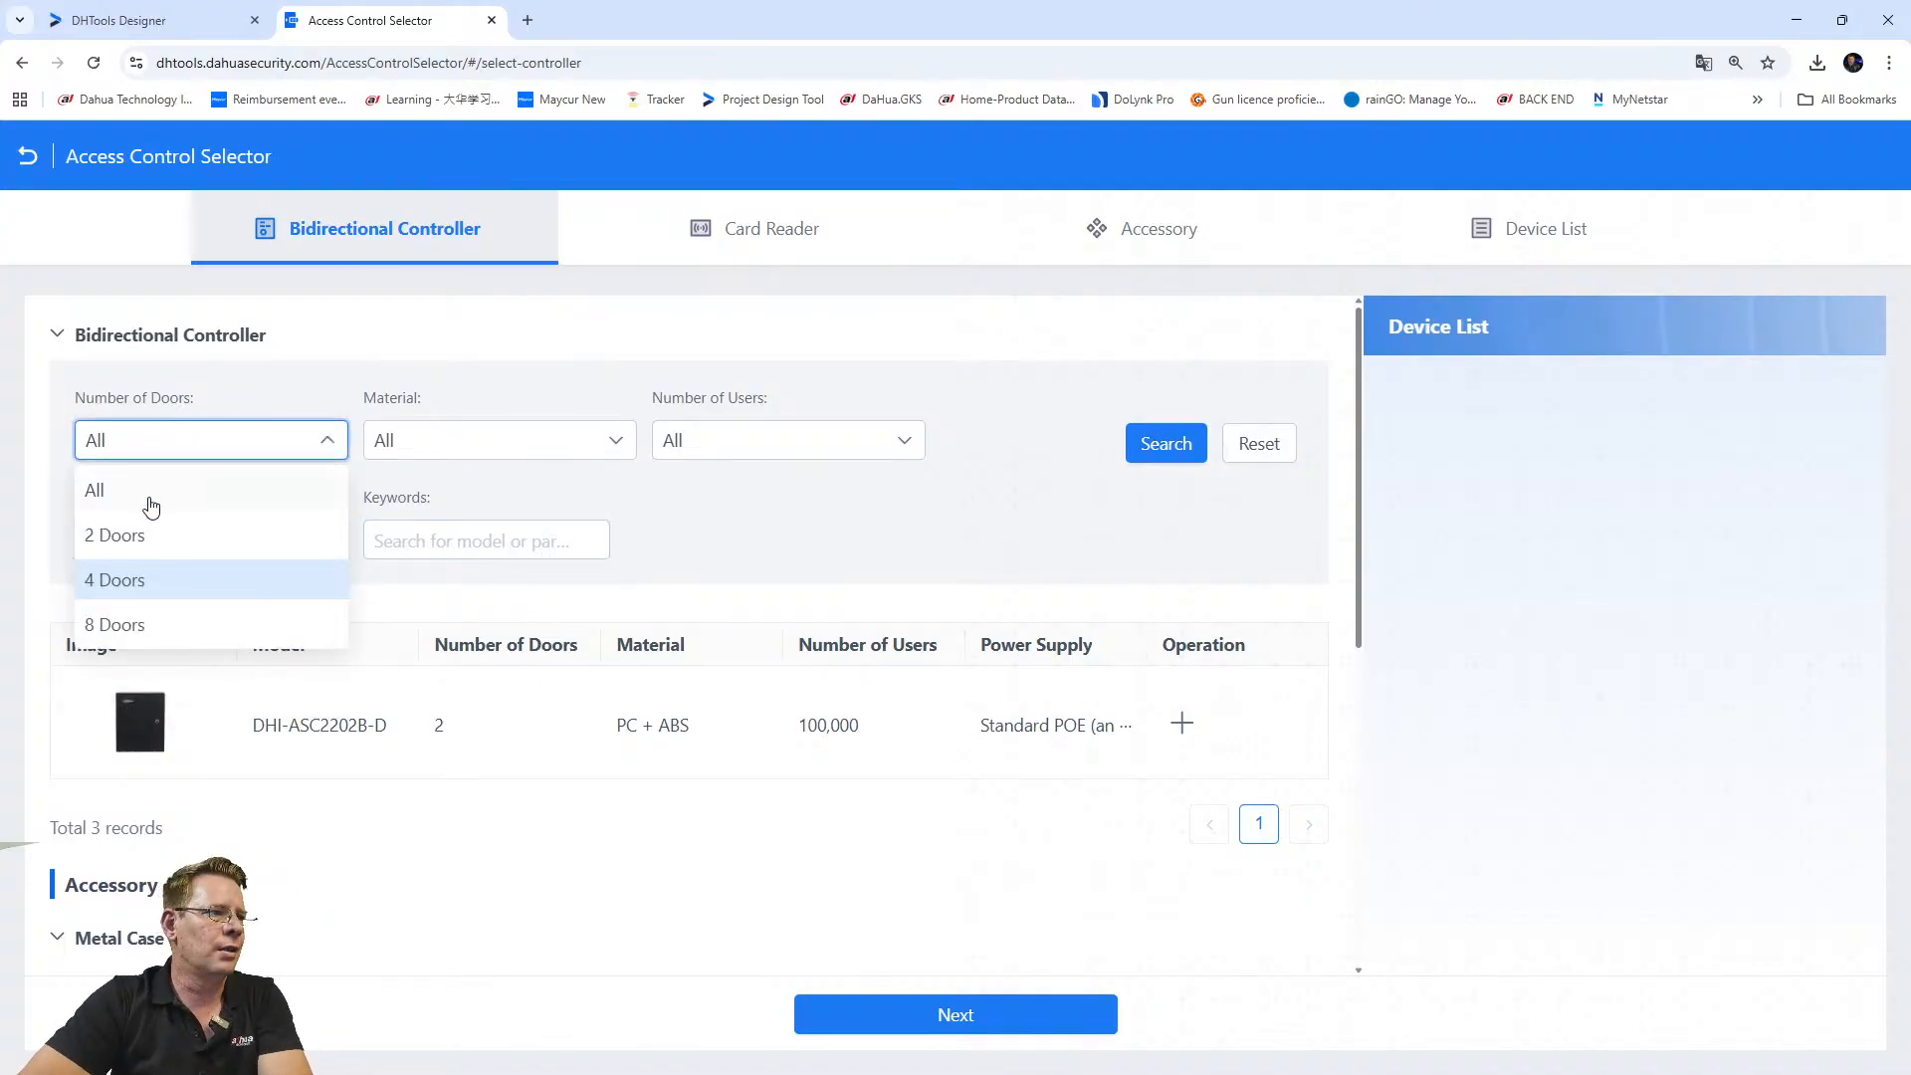
{"action": "scroll", "coordinate": [150, 503], "scroll_direction": "down", "scroll_amount": 2, "text": "ctrl"}
{"action": "left_click", "coordinate": [88, 481]}
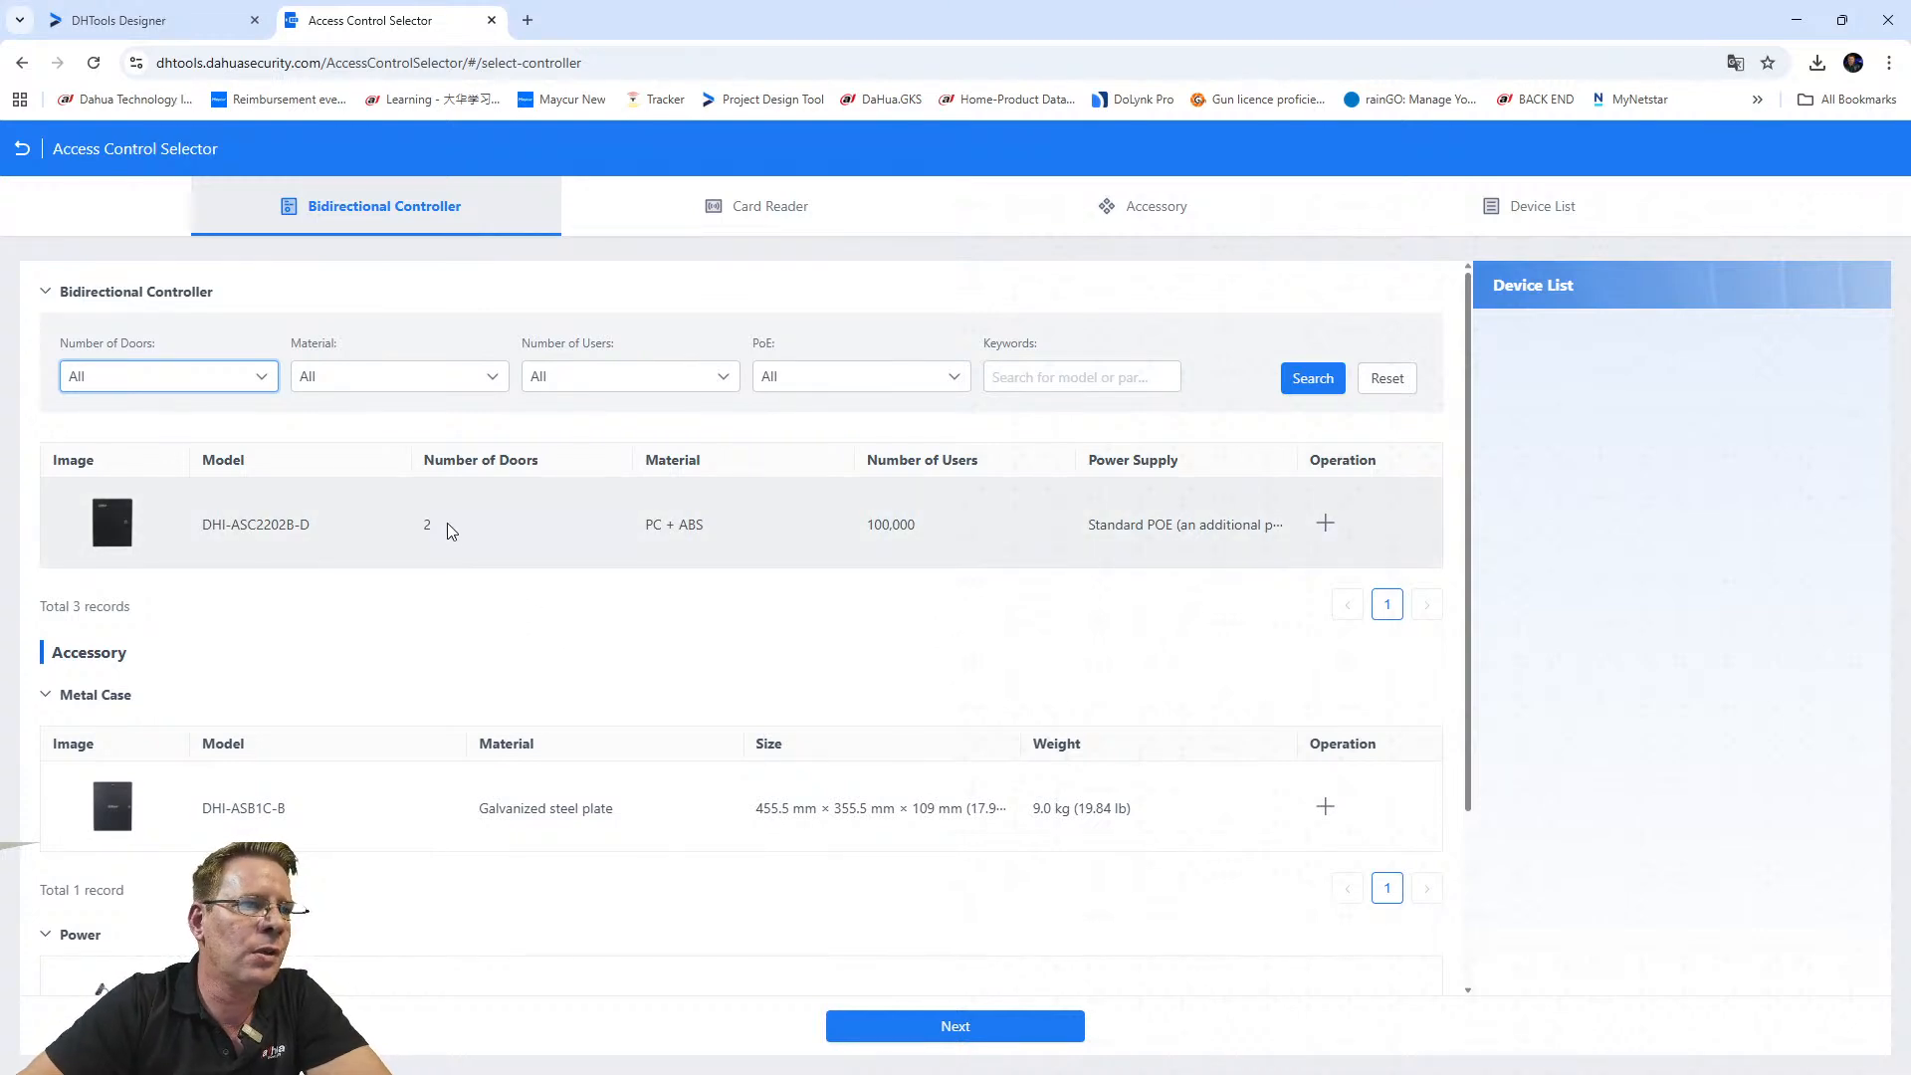
{"action": "left_click", "coordinate": [1325, 523]}
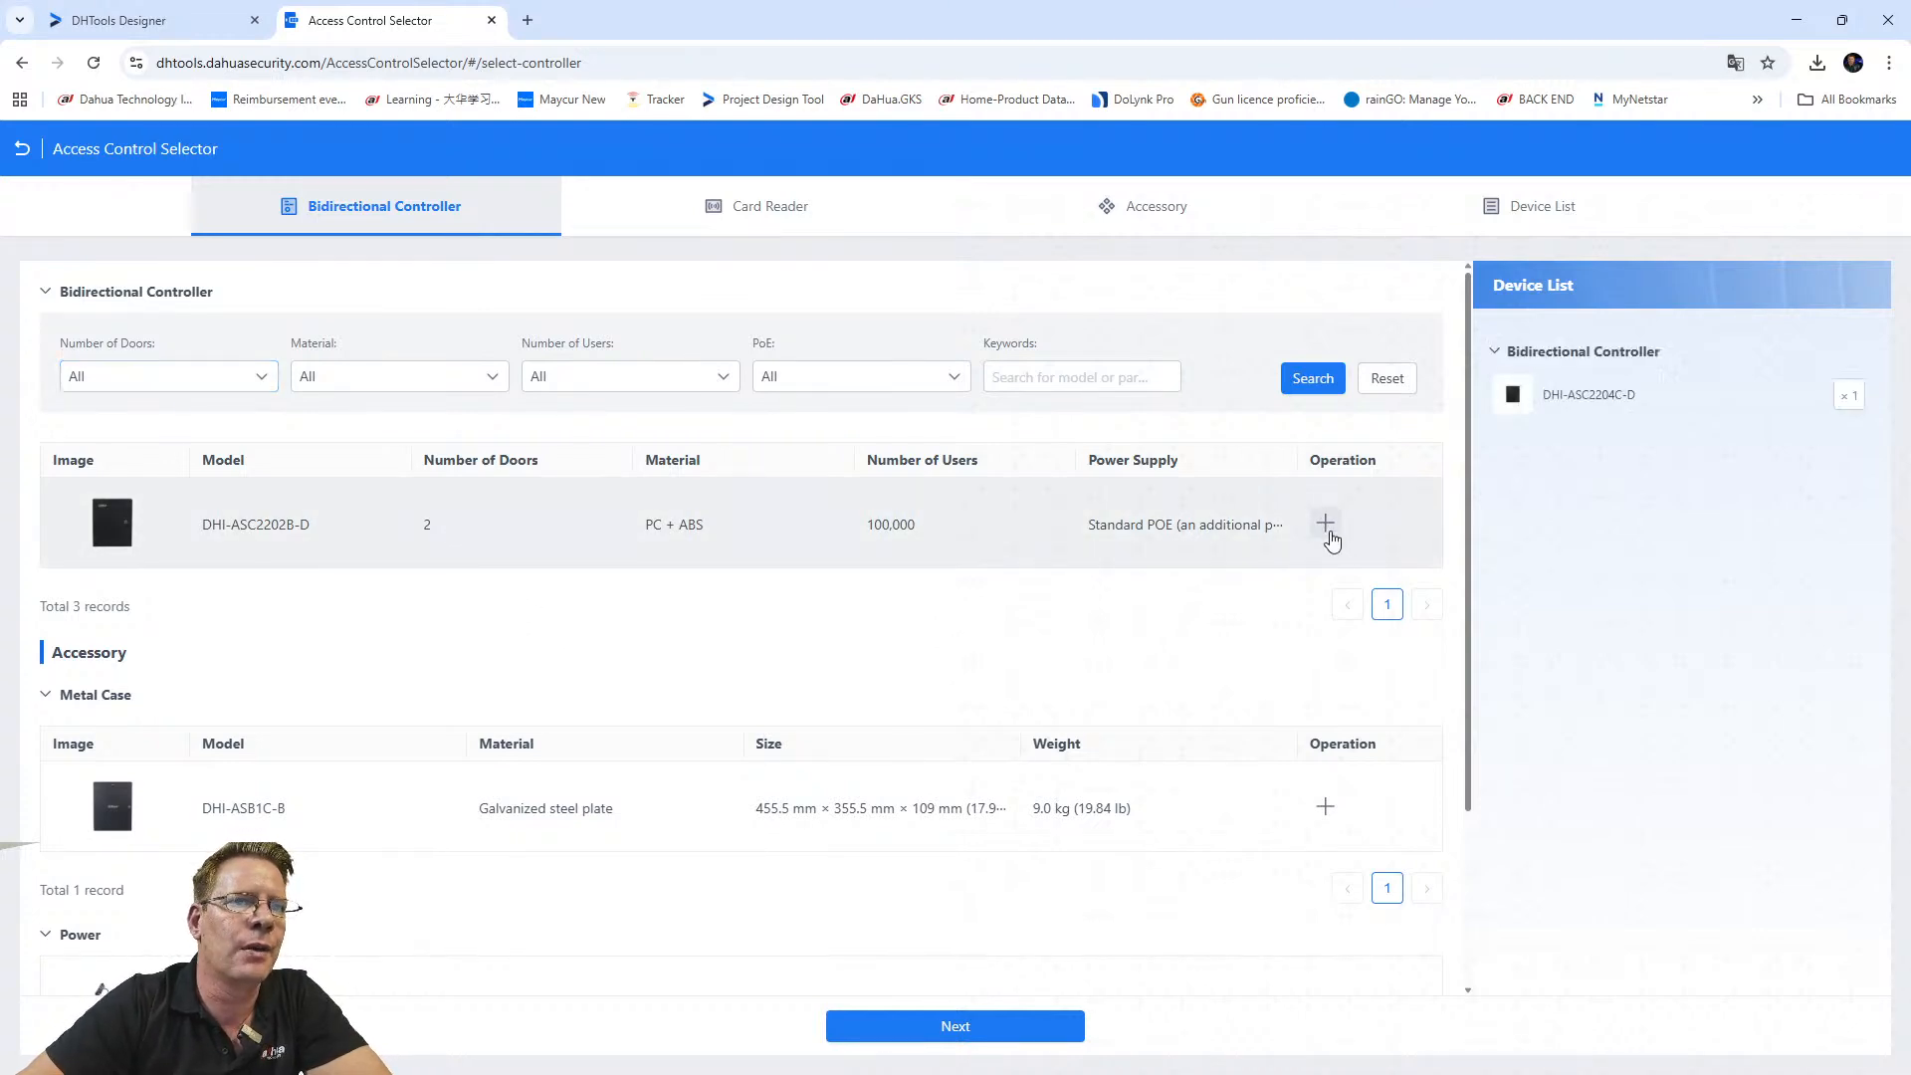
{"action": "mouse_move", "coordinate": [1861, 411]}
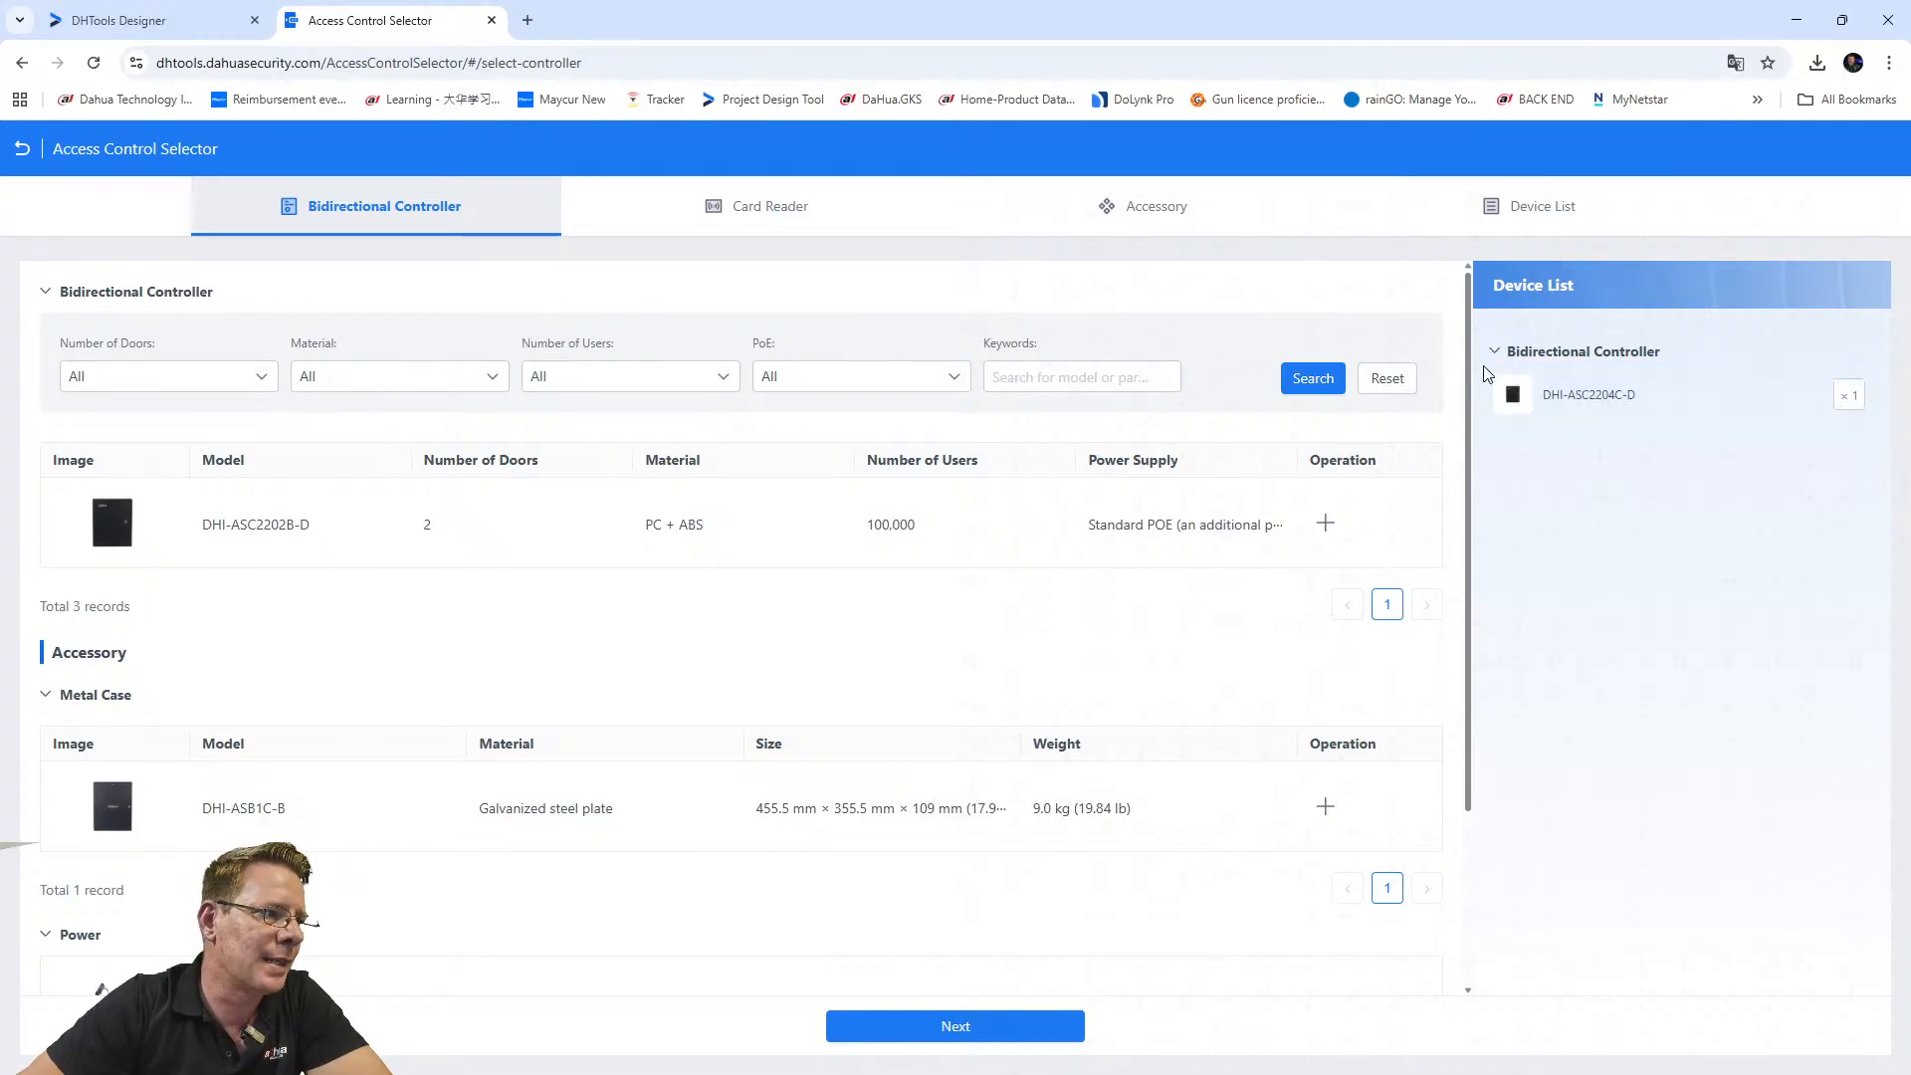
{"action": "scroll", "coordinate": [540, 707], "scroll_direction": "down", "scroll_amount": 2}
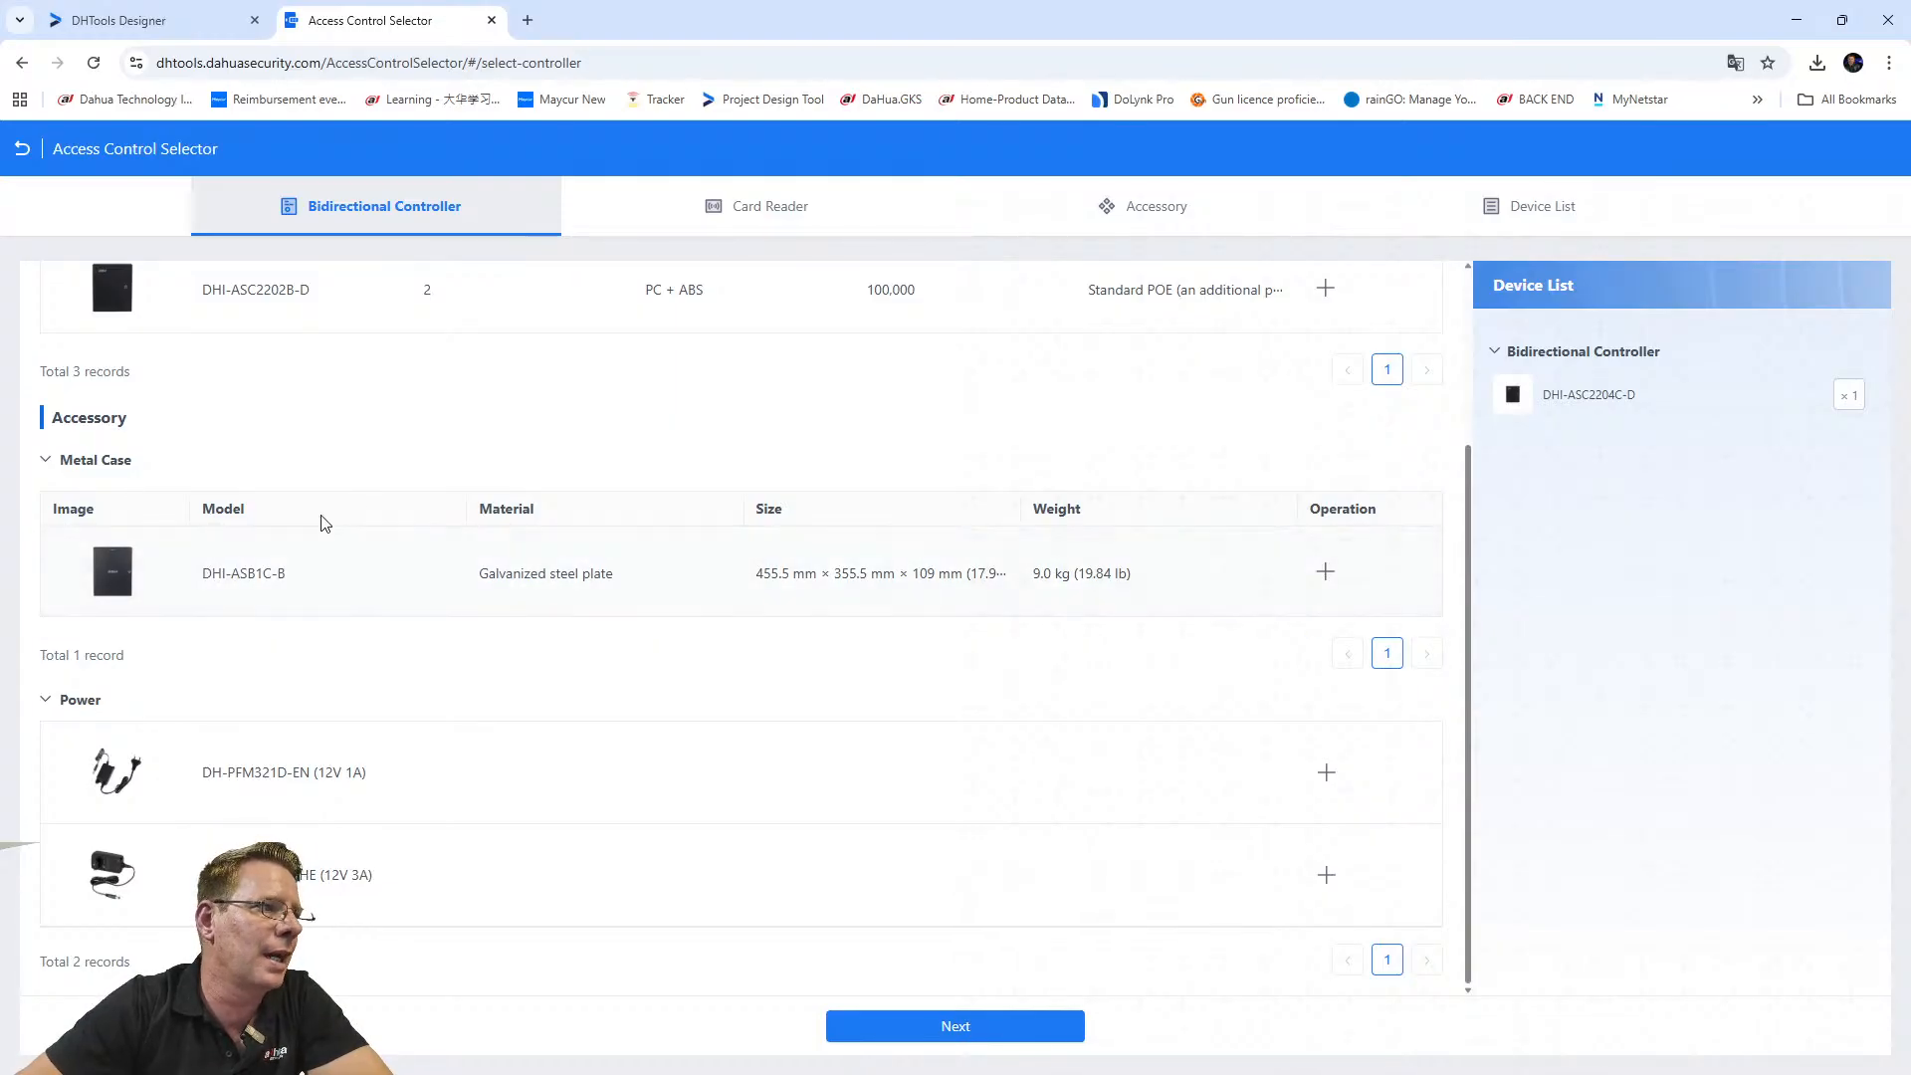
{"action": "left_click", "coordinate": [1324, 572]}
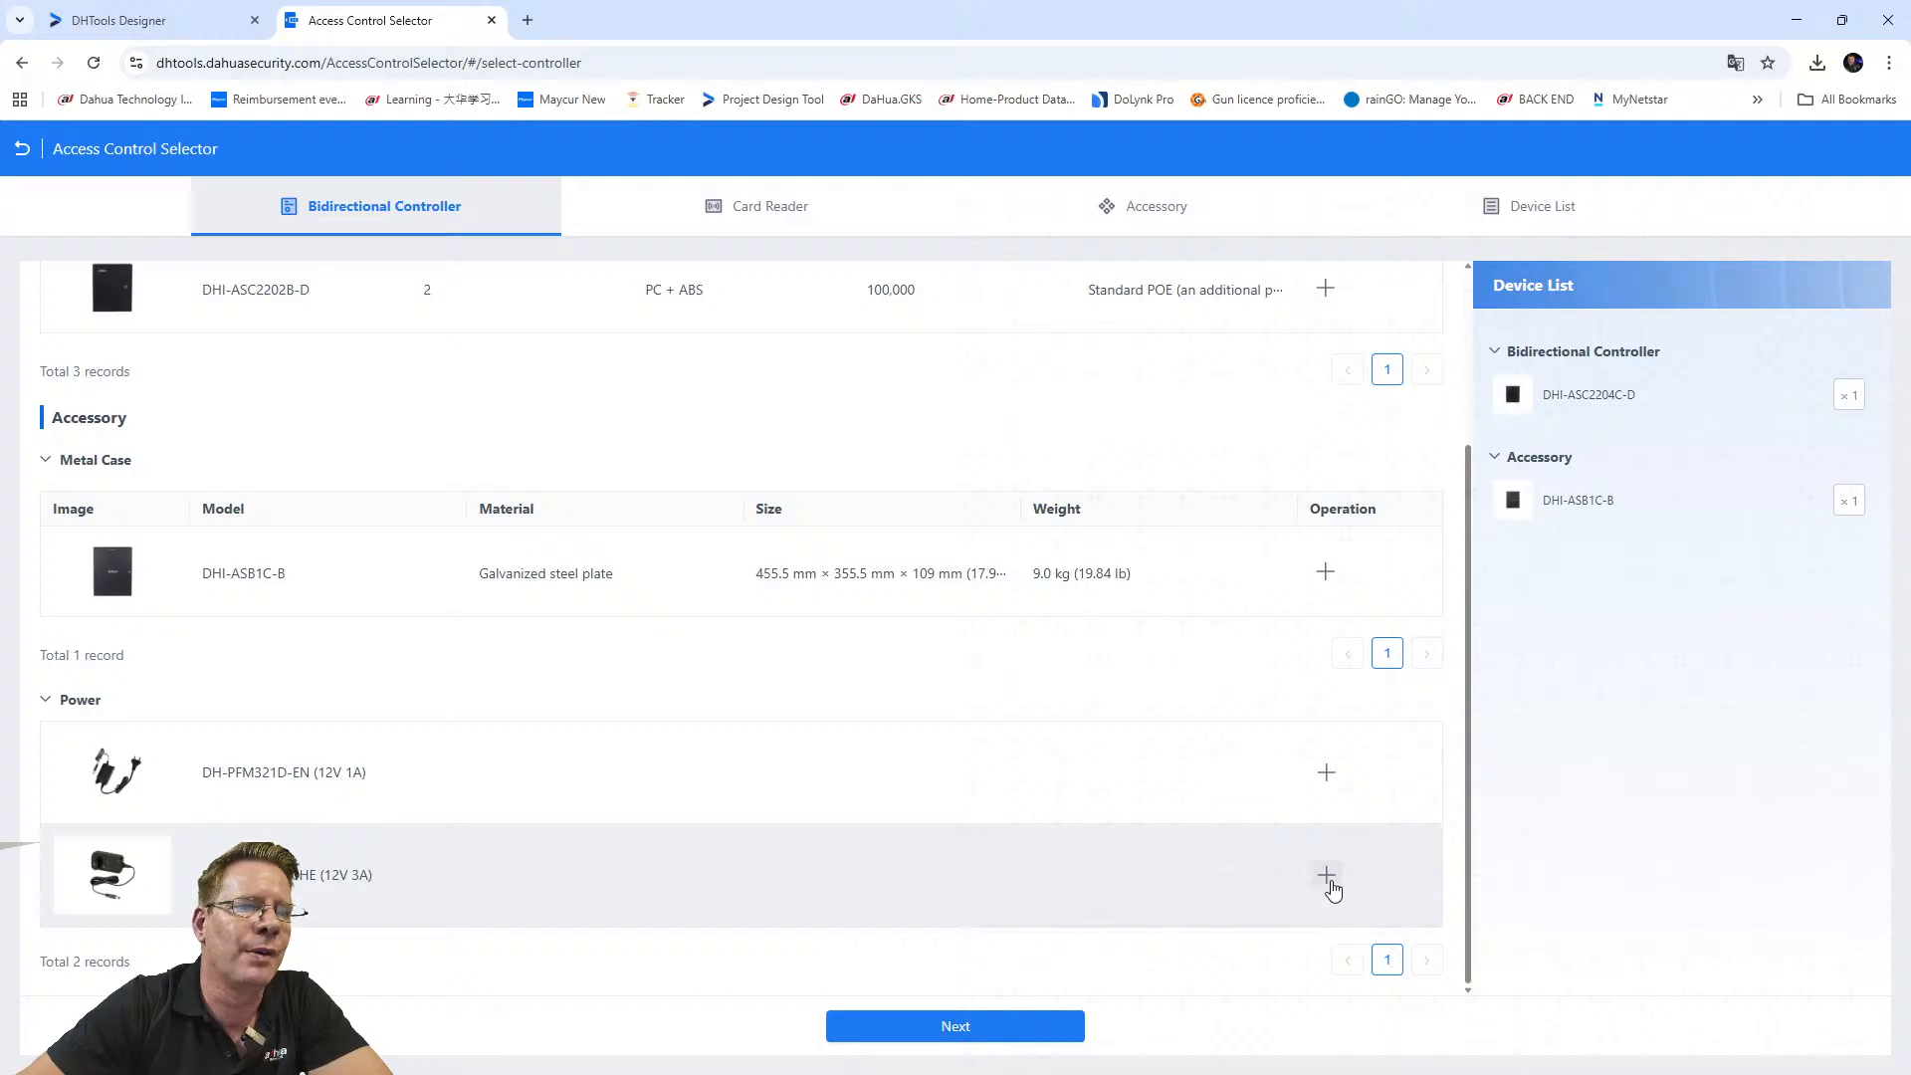
{"action": "left_click", "coordinate": [1325, 875]}
{"action": "scroll", "coordinate": [1058, 767], "scroll_direction": "up", "scroll_amount": 3}
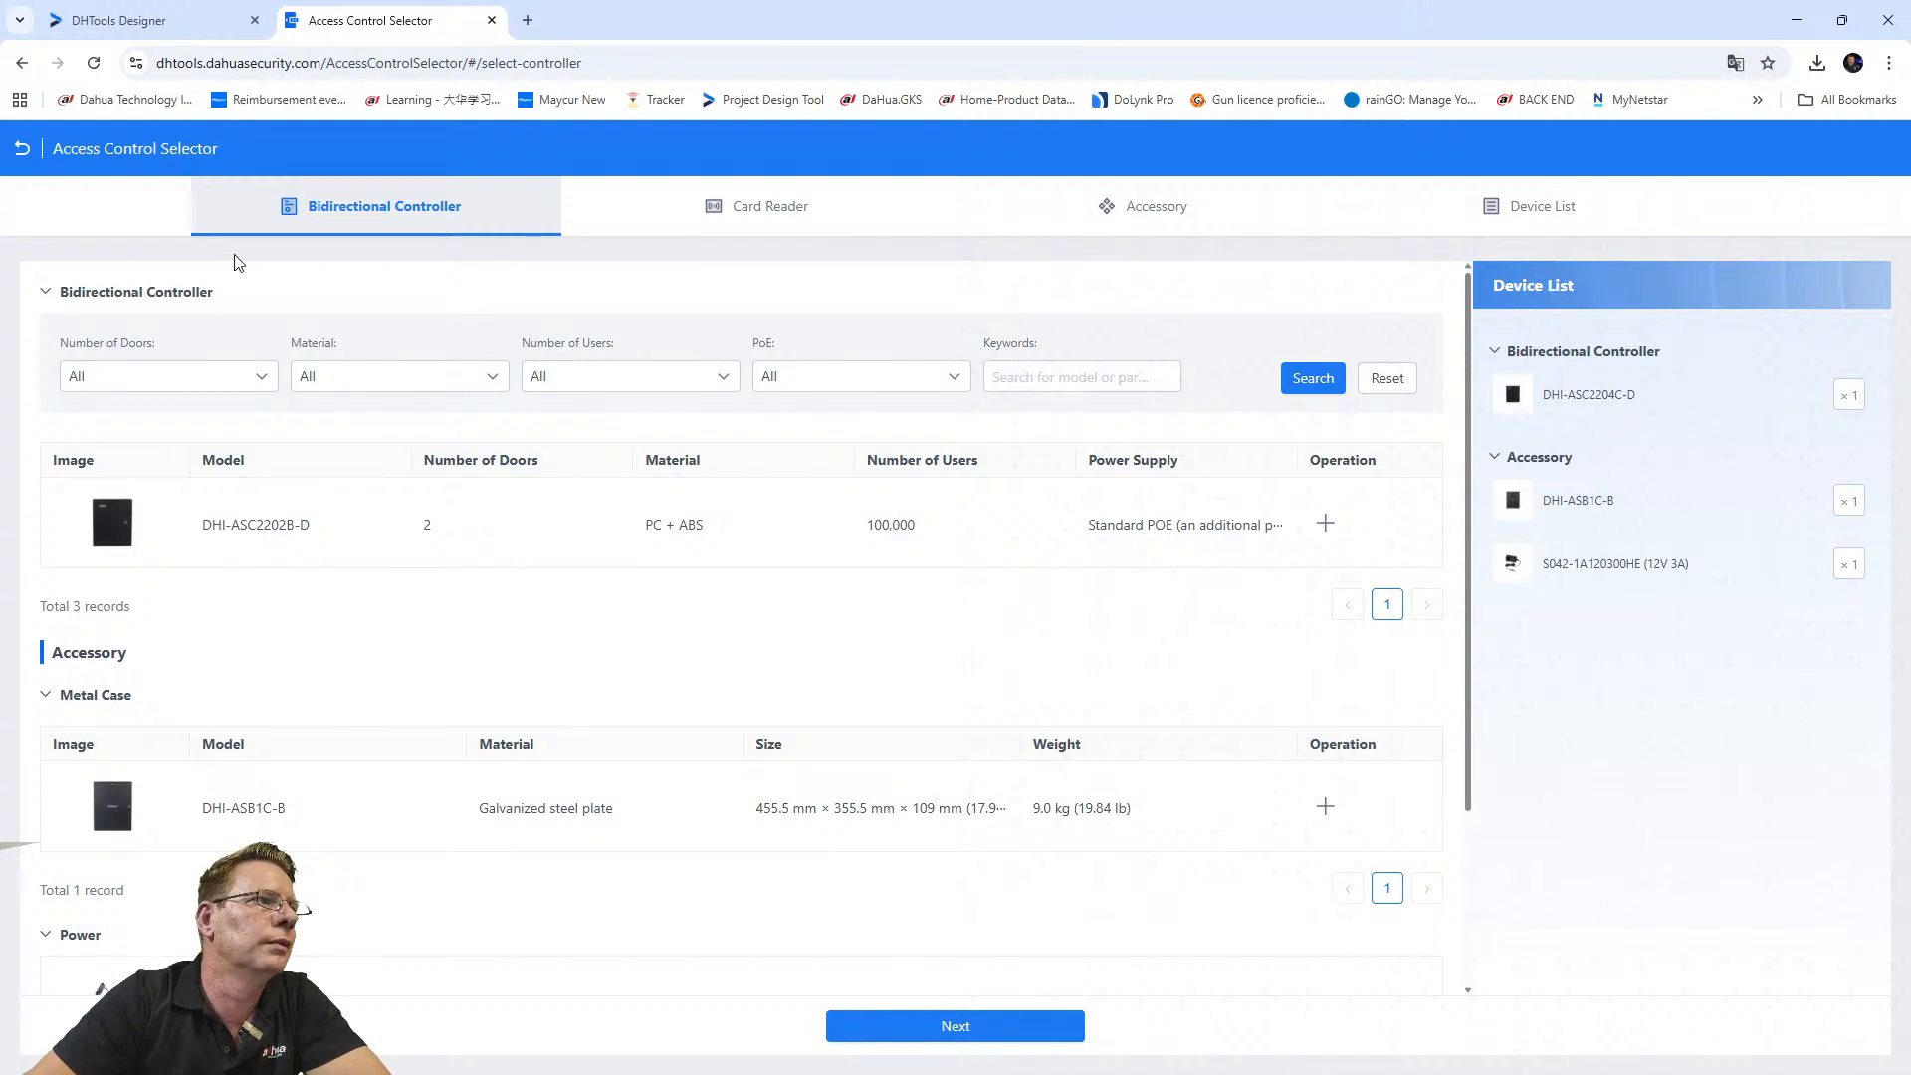
{"action": "left_click", "coordinate": [47, 295]}
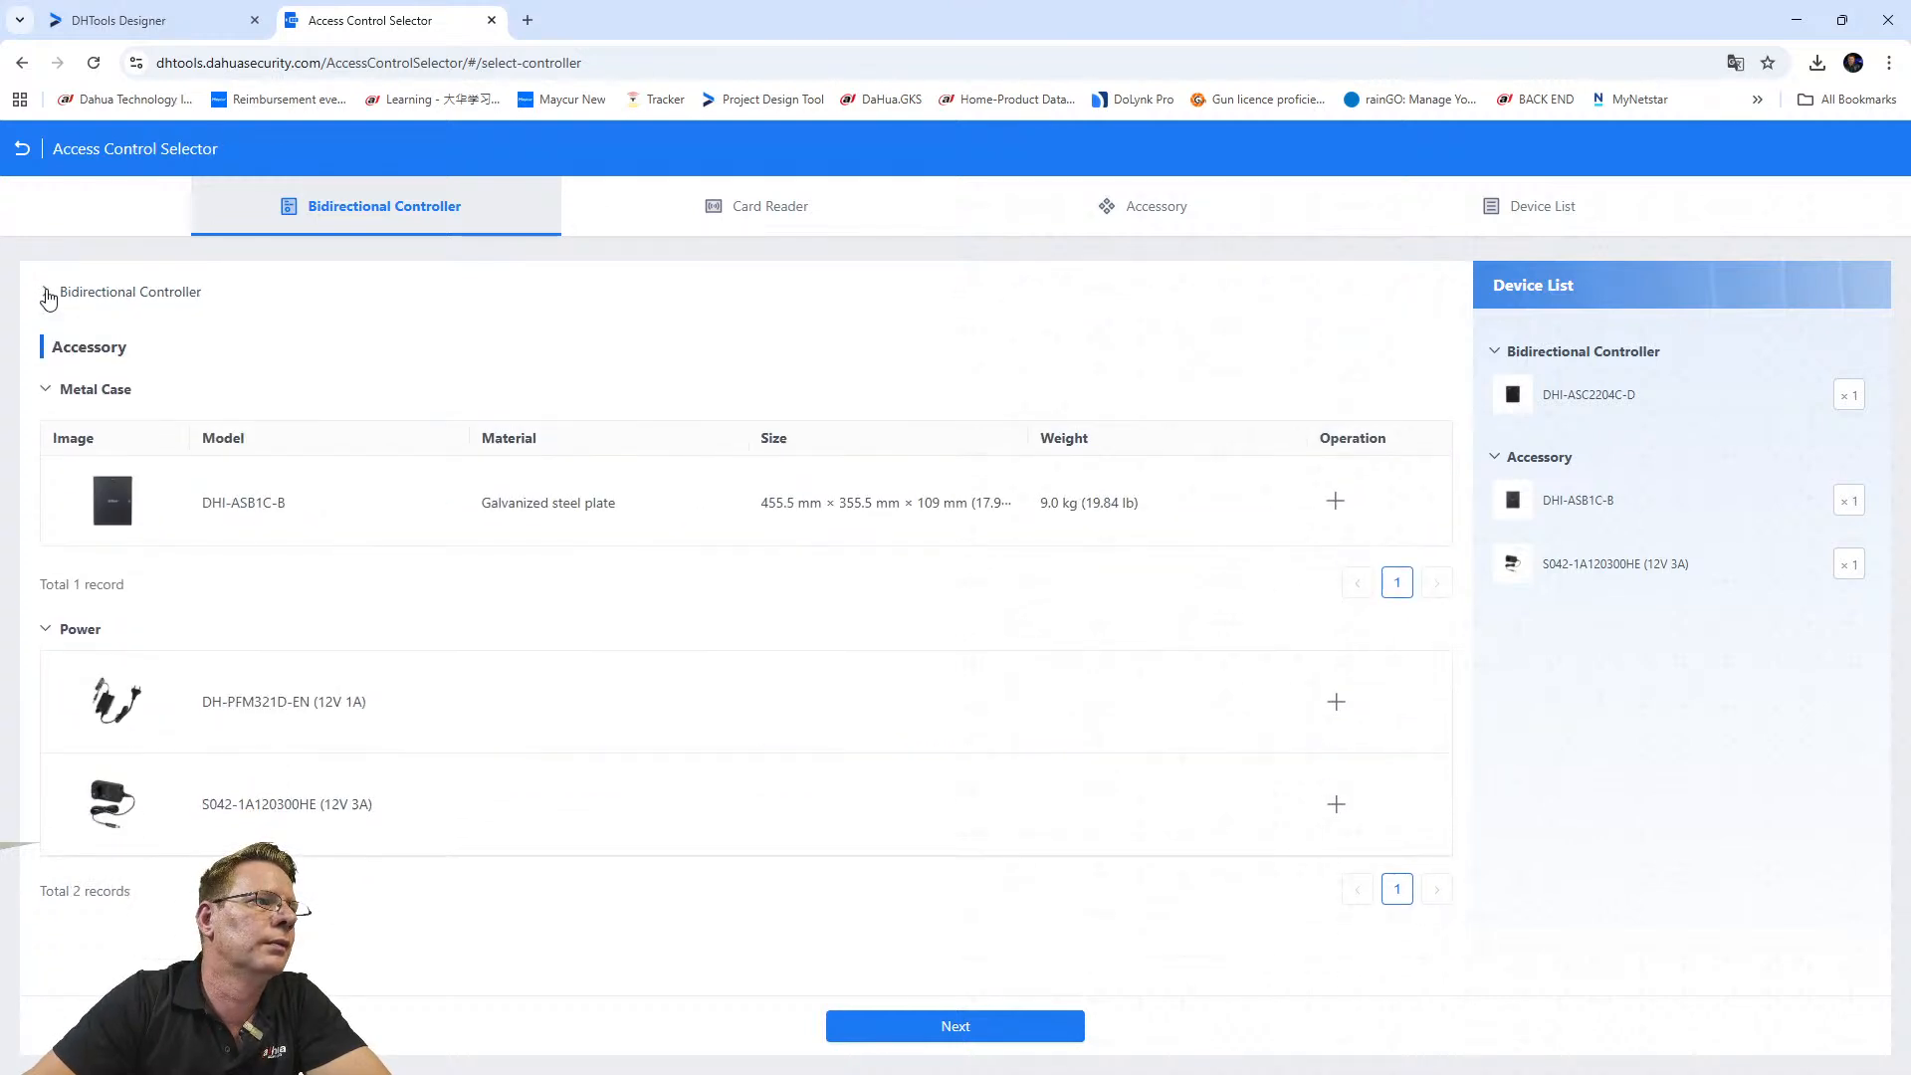
{"action": "left_click", "coordinate": [47, 292]}
{"action": "left_click", "coordinate": [184, 378]}
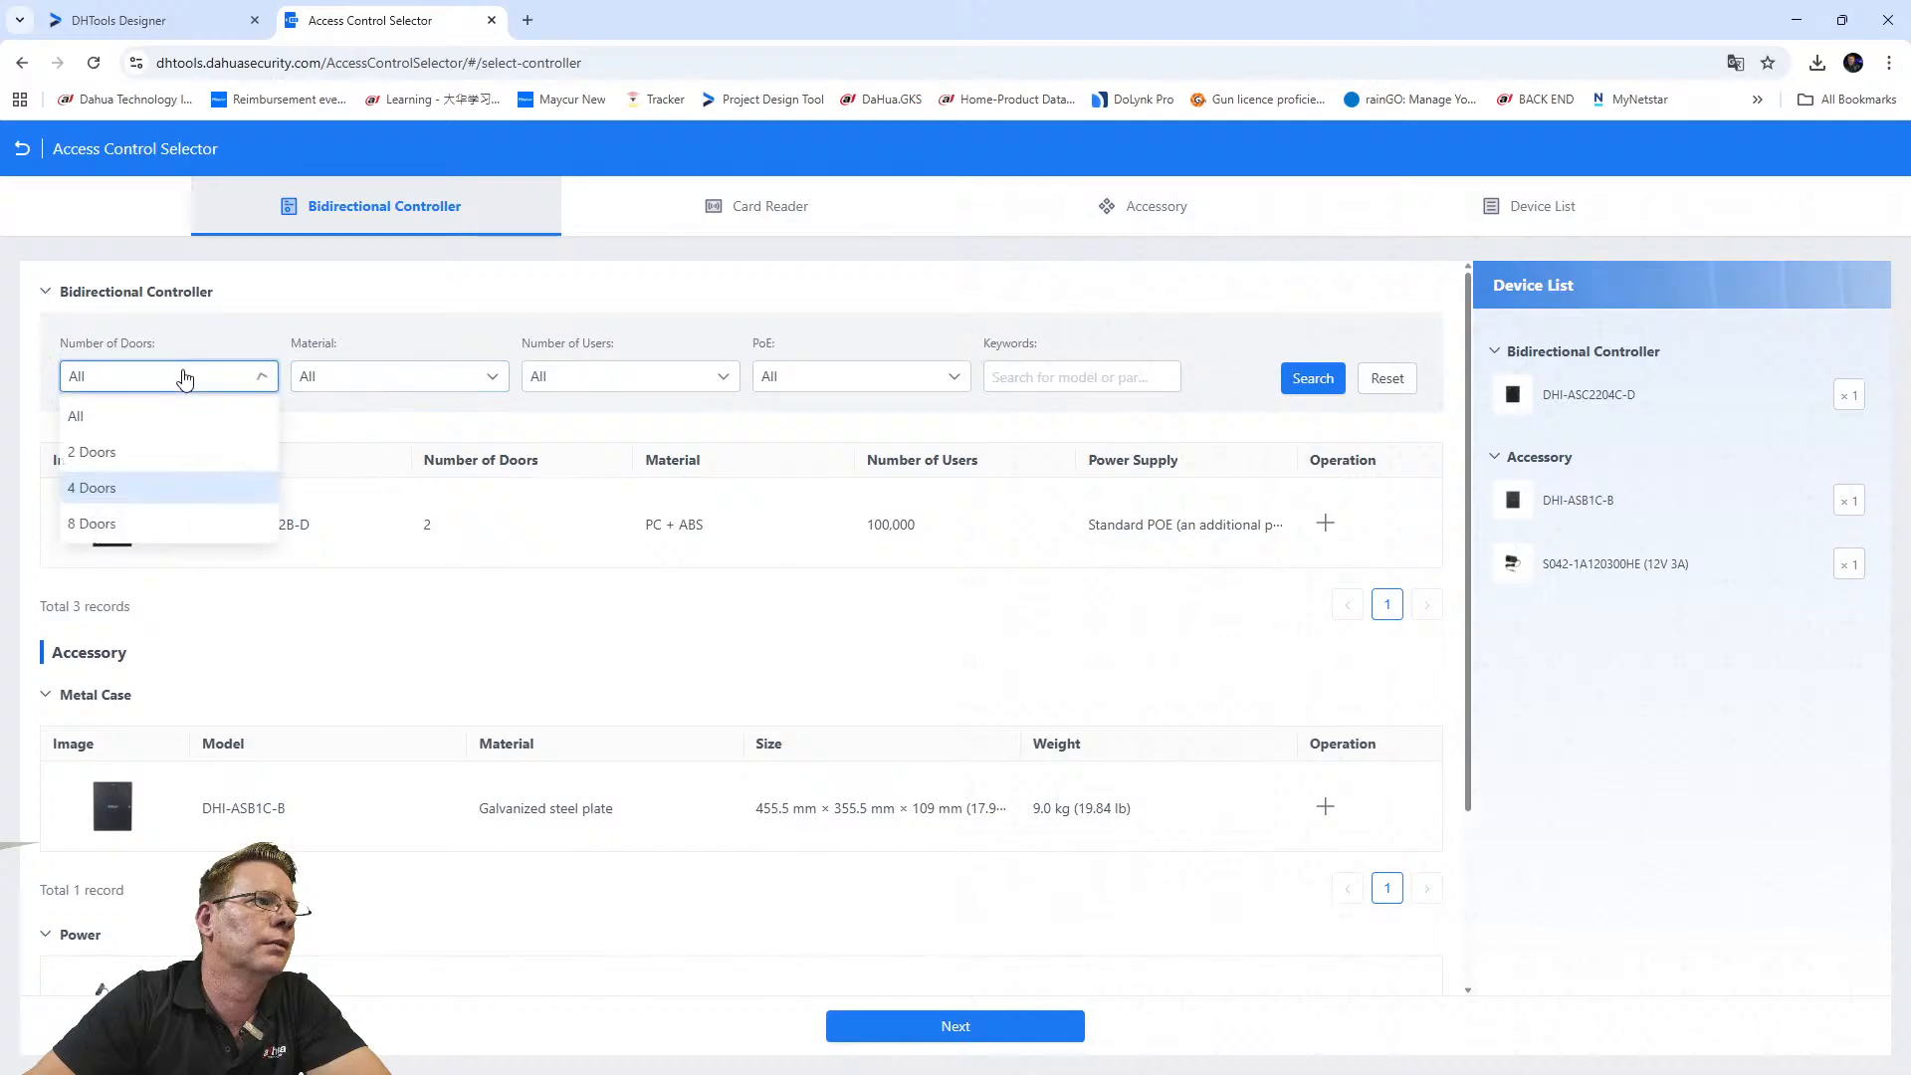
{"action": "left_click", "coordinate": [89, 493]}
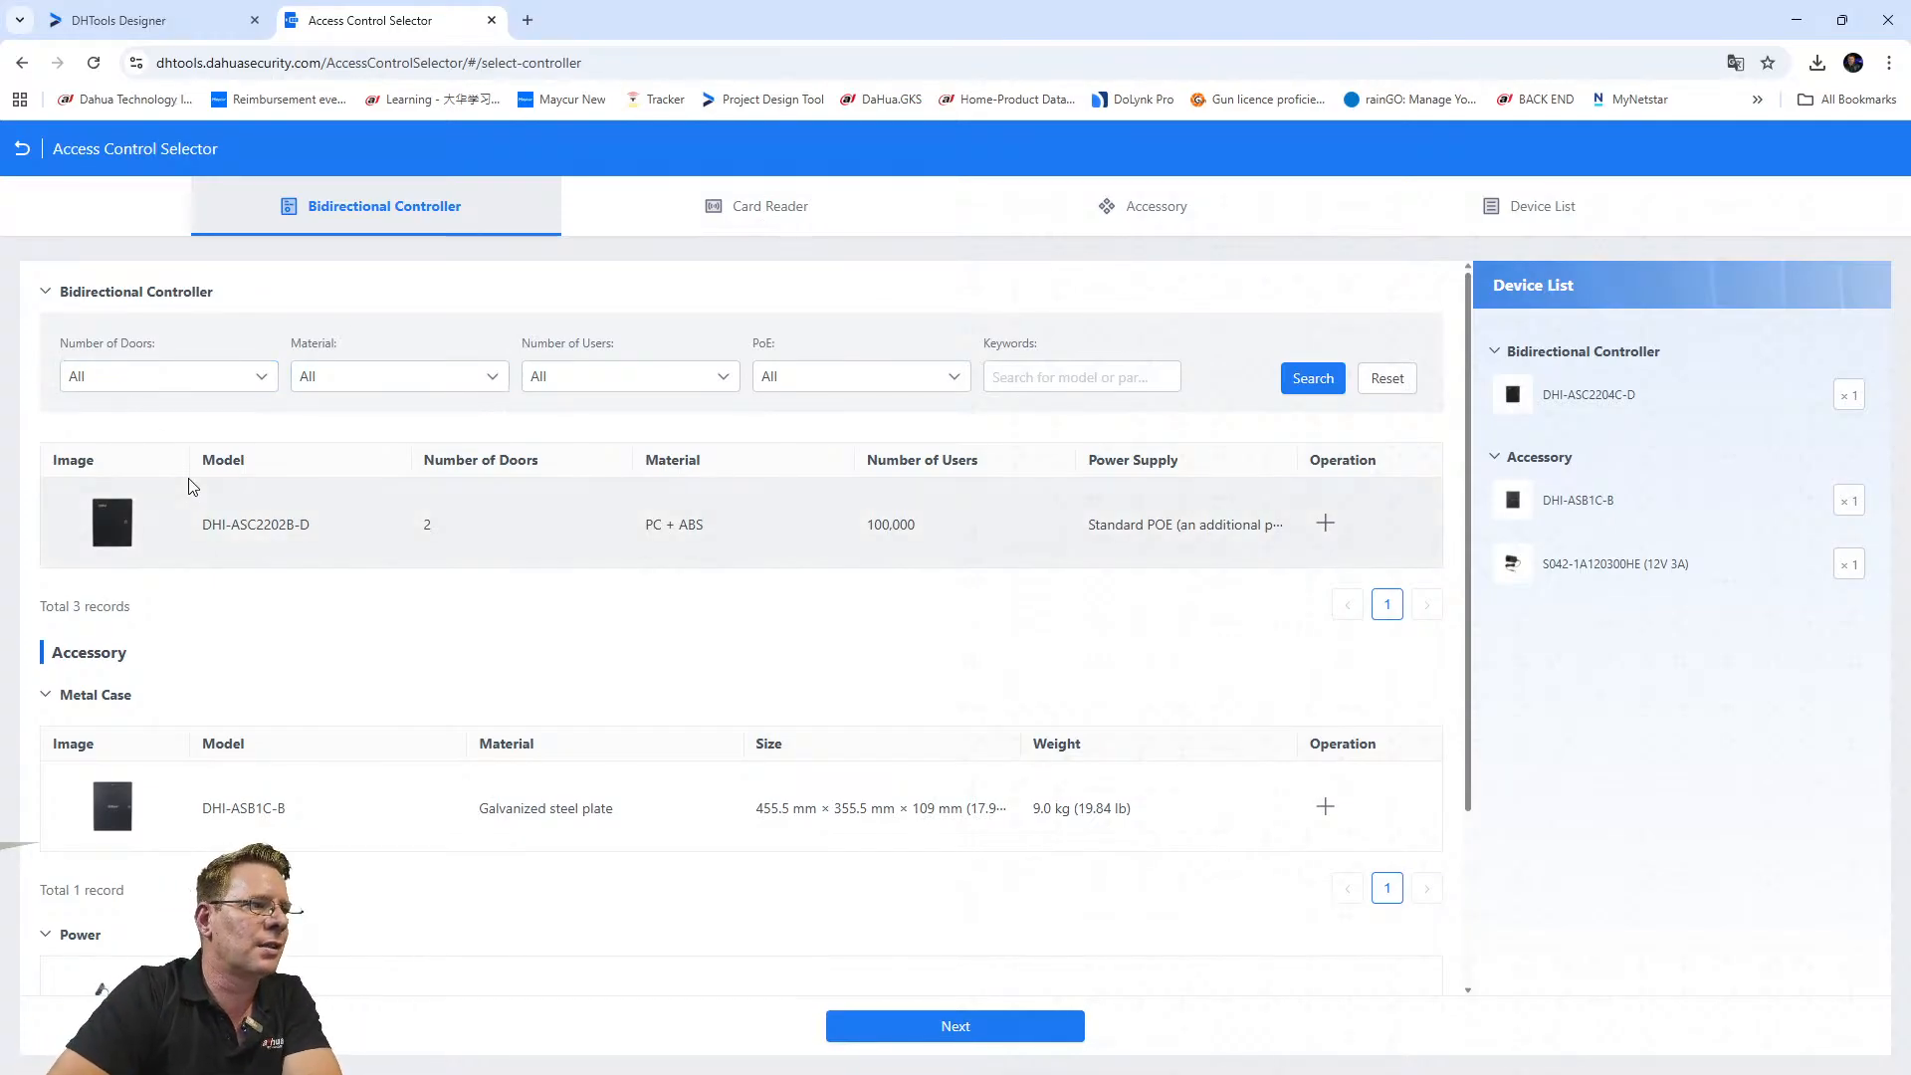
{"action": "left_click", "coordinate": [129, 375]}
{"action": "left_click", "coordinate": [739, 356]}
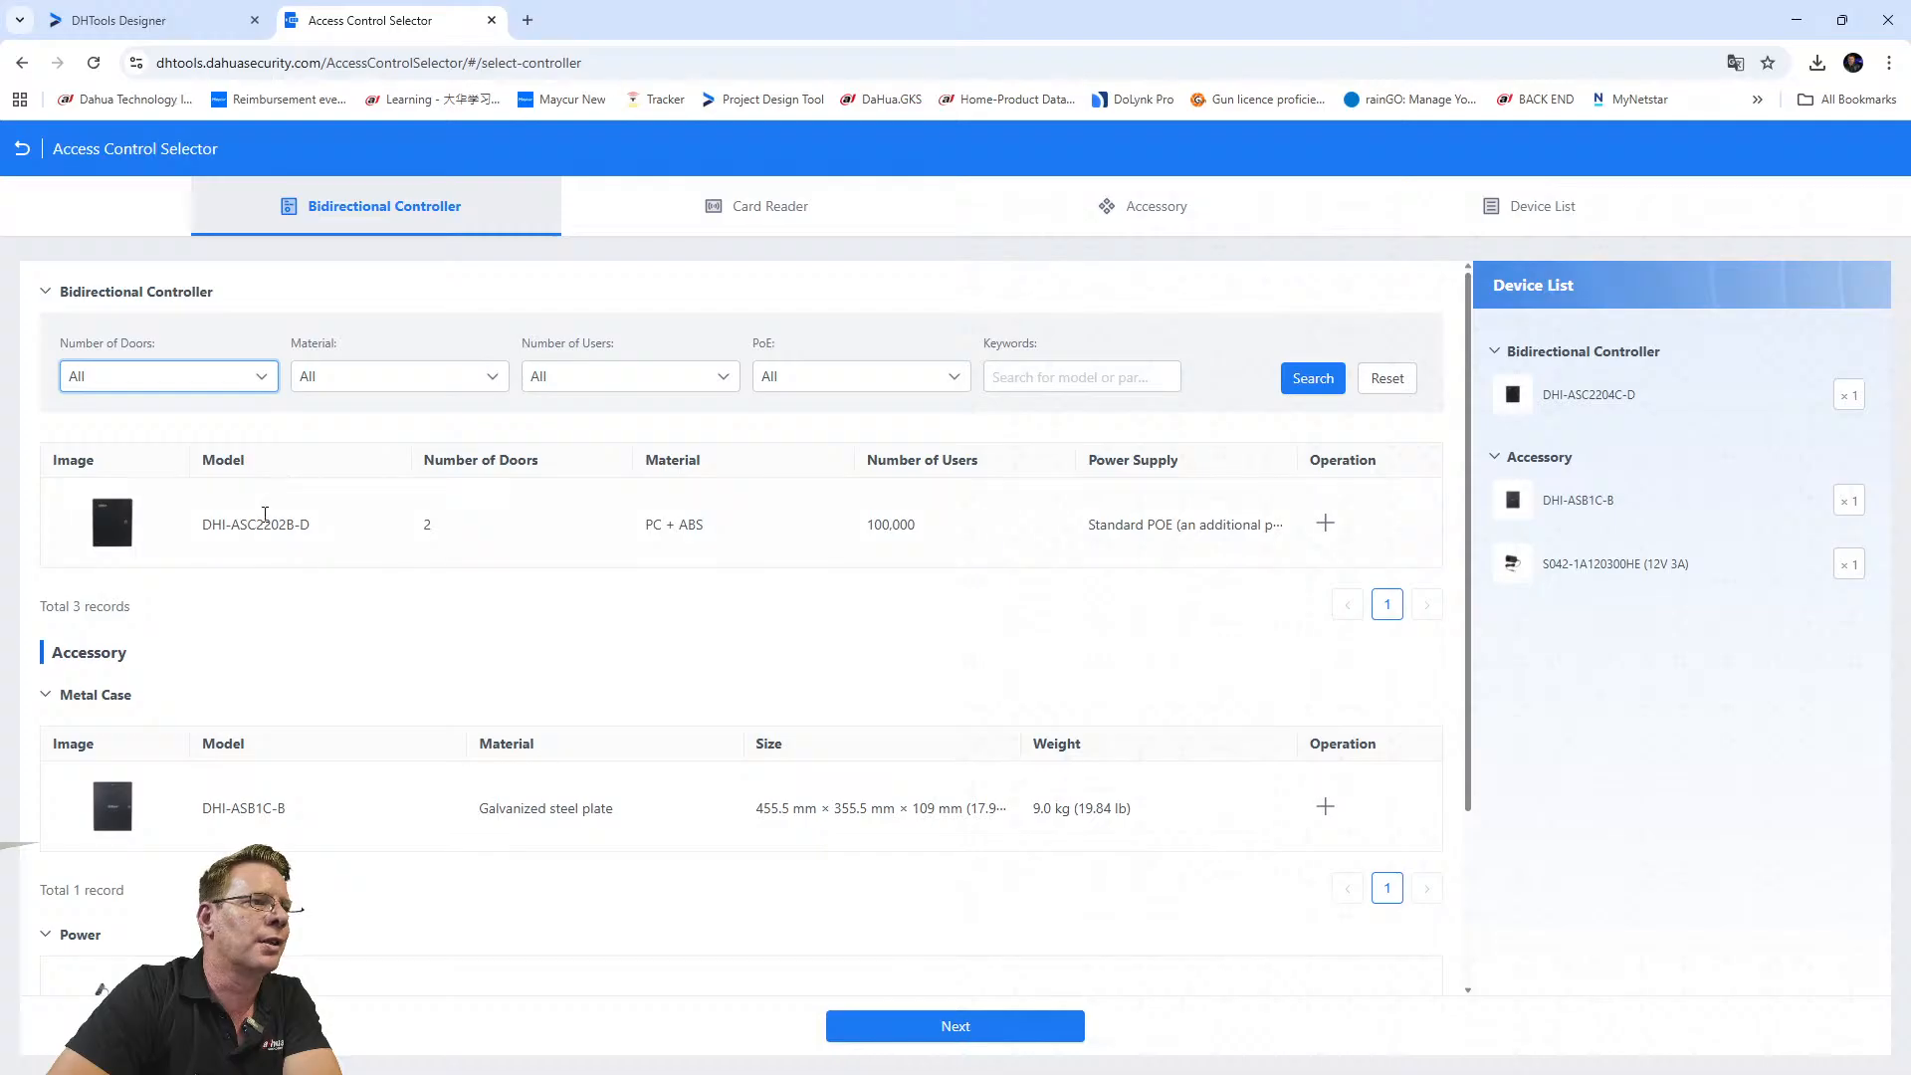
{"action": "scroll", "coordinate": [195, 762], "scroll_direction": "down", "scroll_amount": 2}
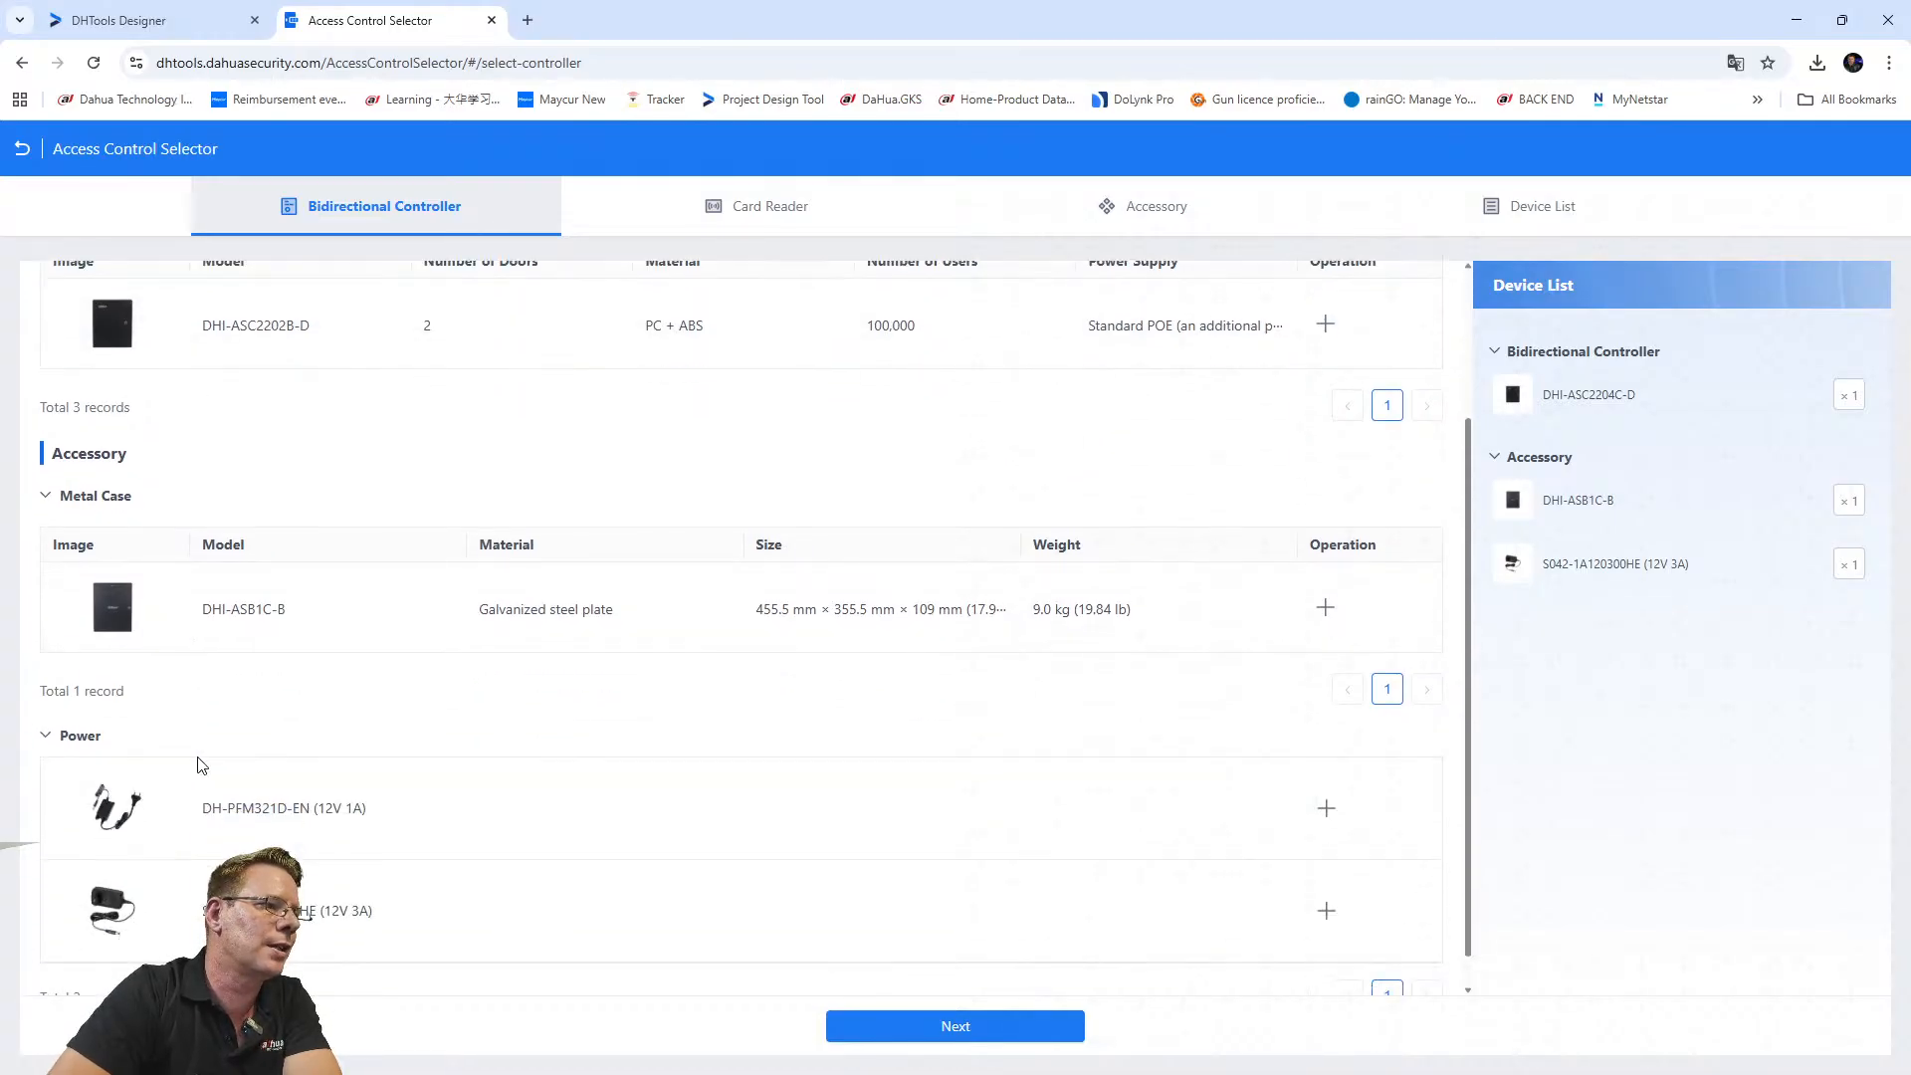
{"action": "scroll", "coordinate": [204, 822], "scroll_direction": "up", "scroll_amount": 2}
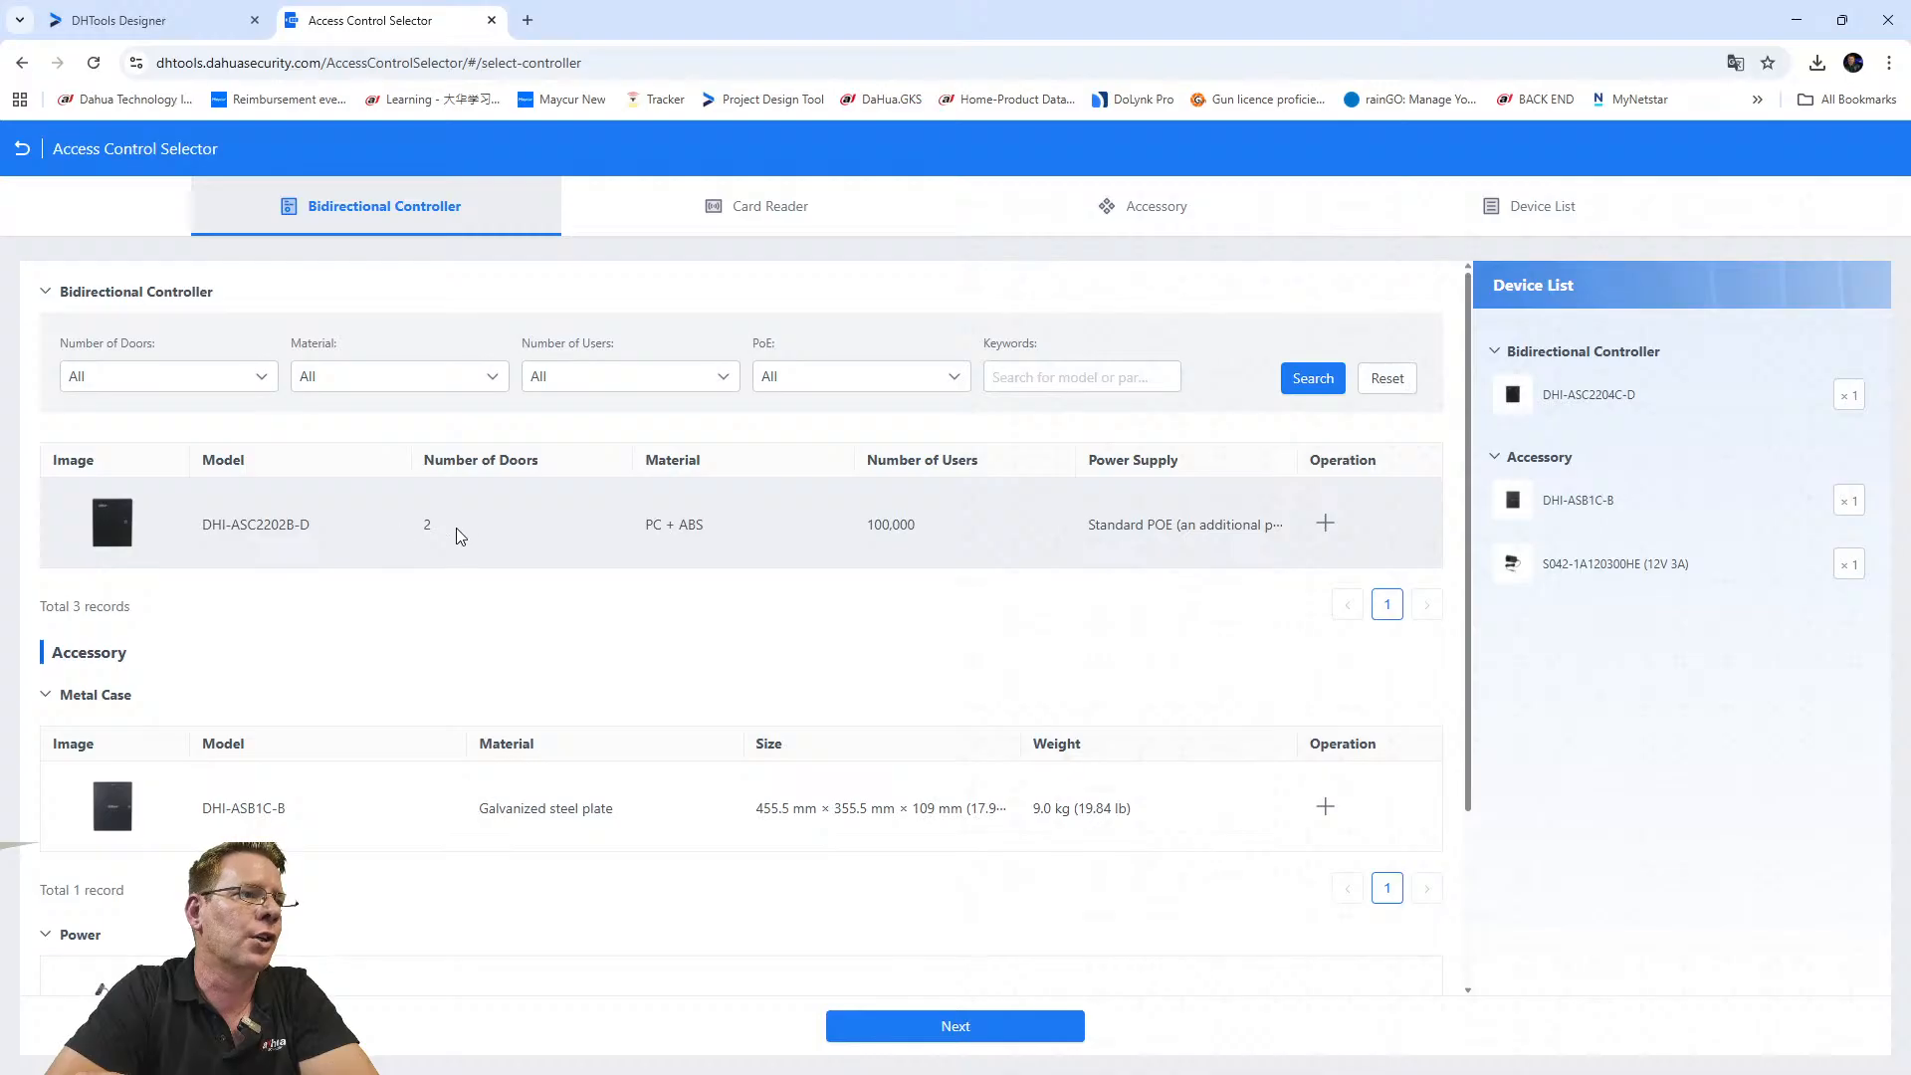
Advance to the card reader step and filter readers to Card authentication.
{"action": "left_click", "coordinate": [944, 1036]}
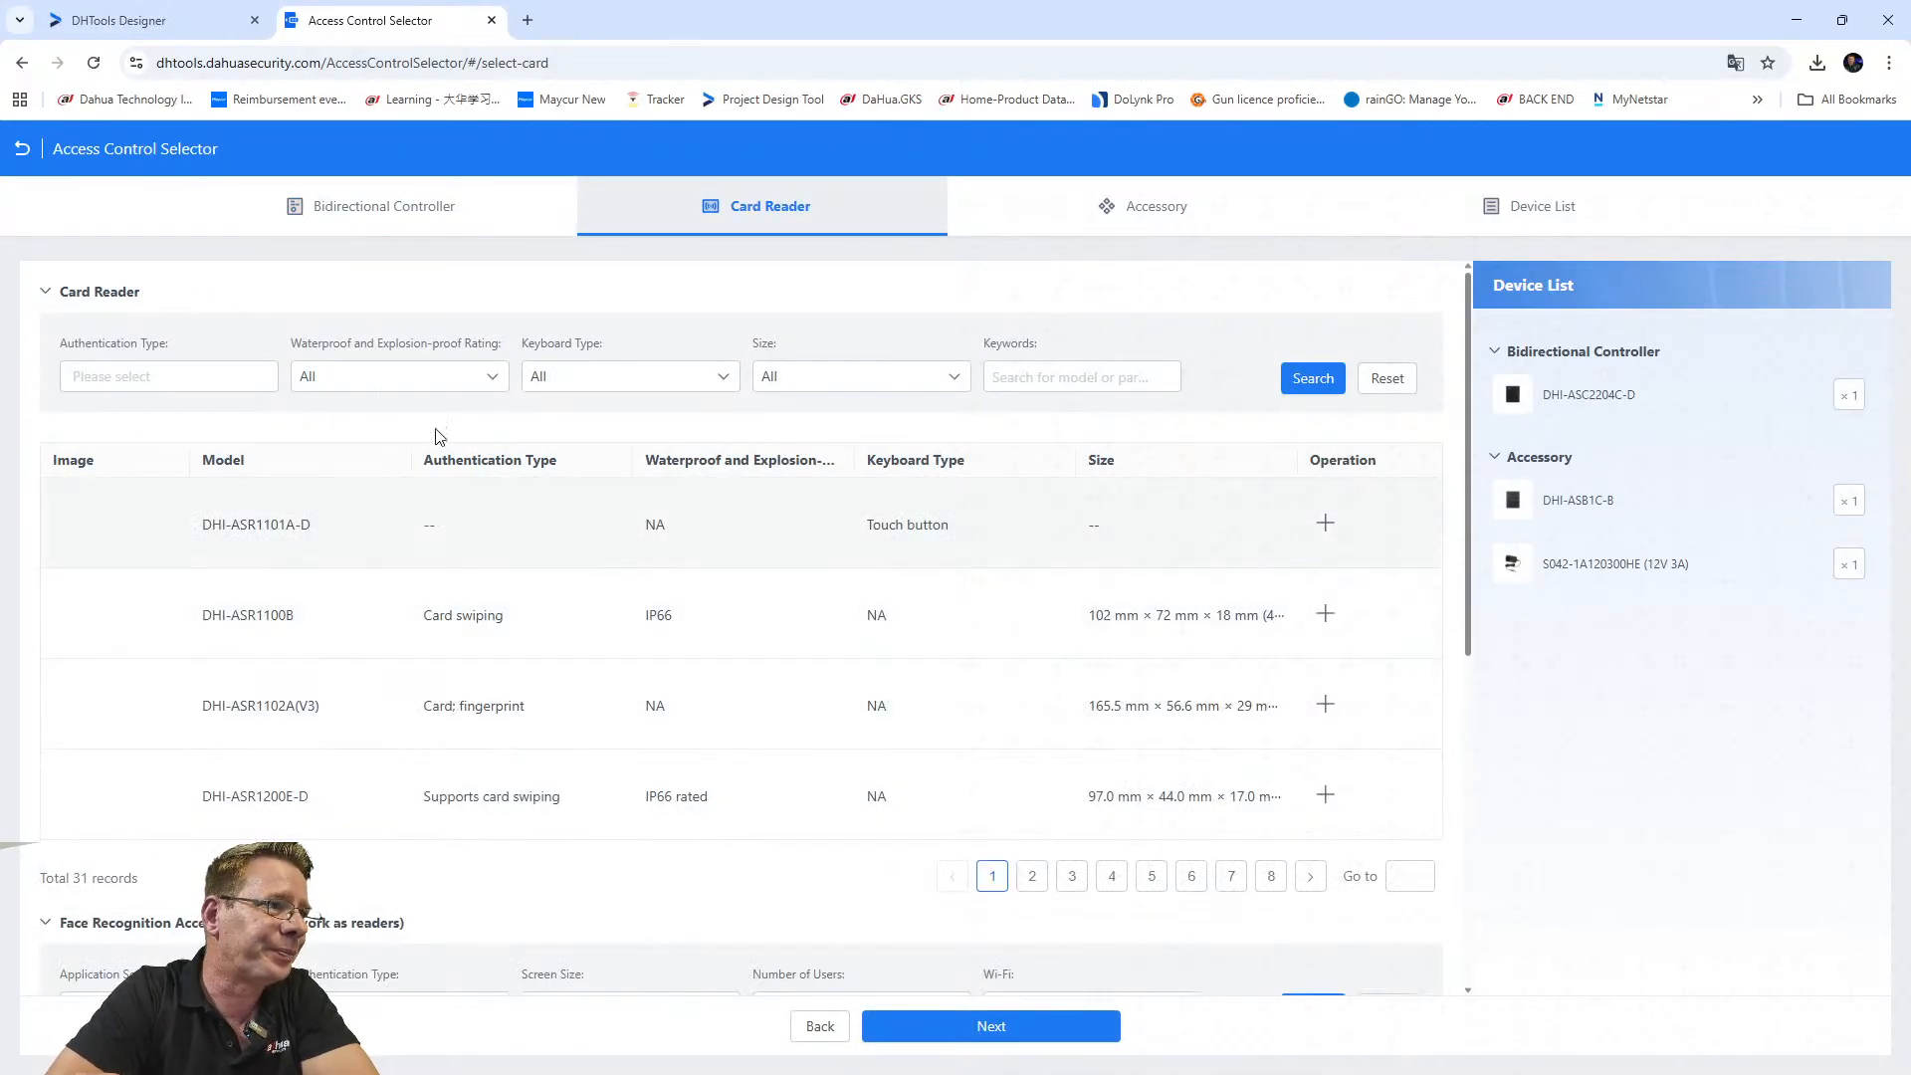
{"action": "left_click", "coordinate": [197, 369]}
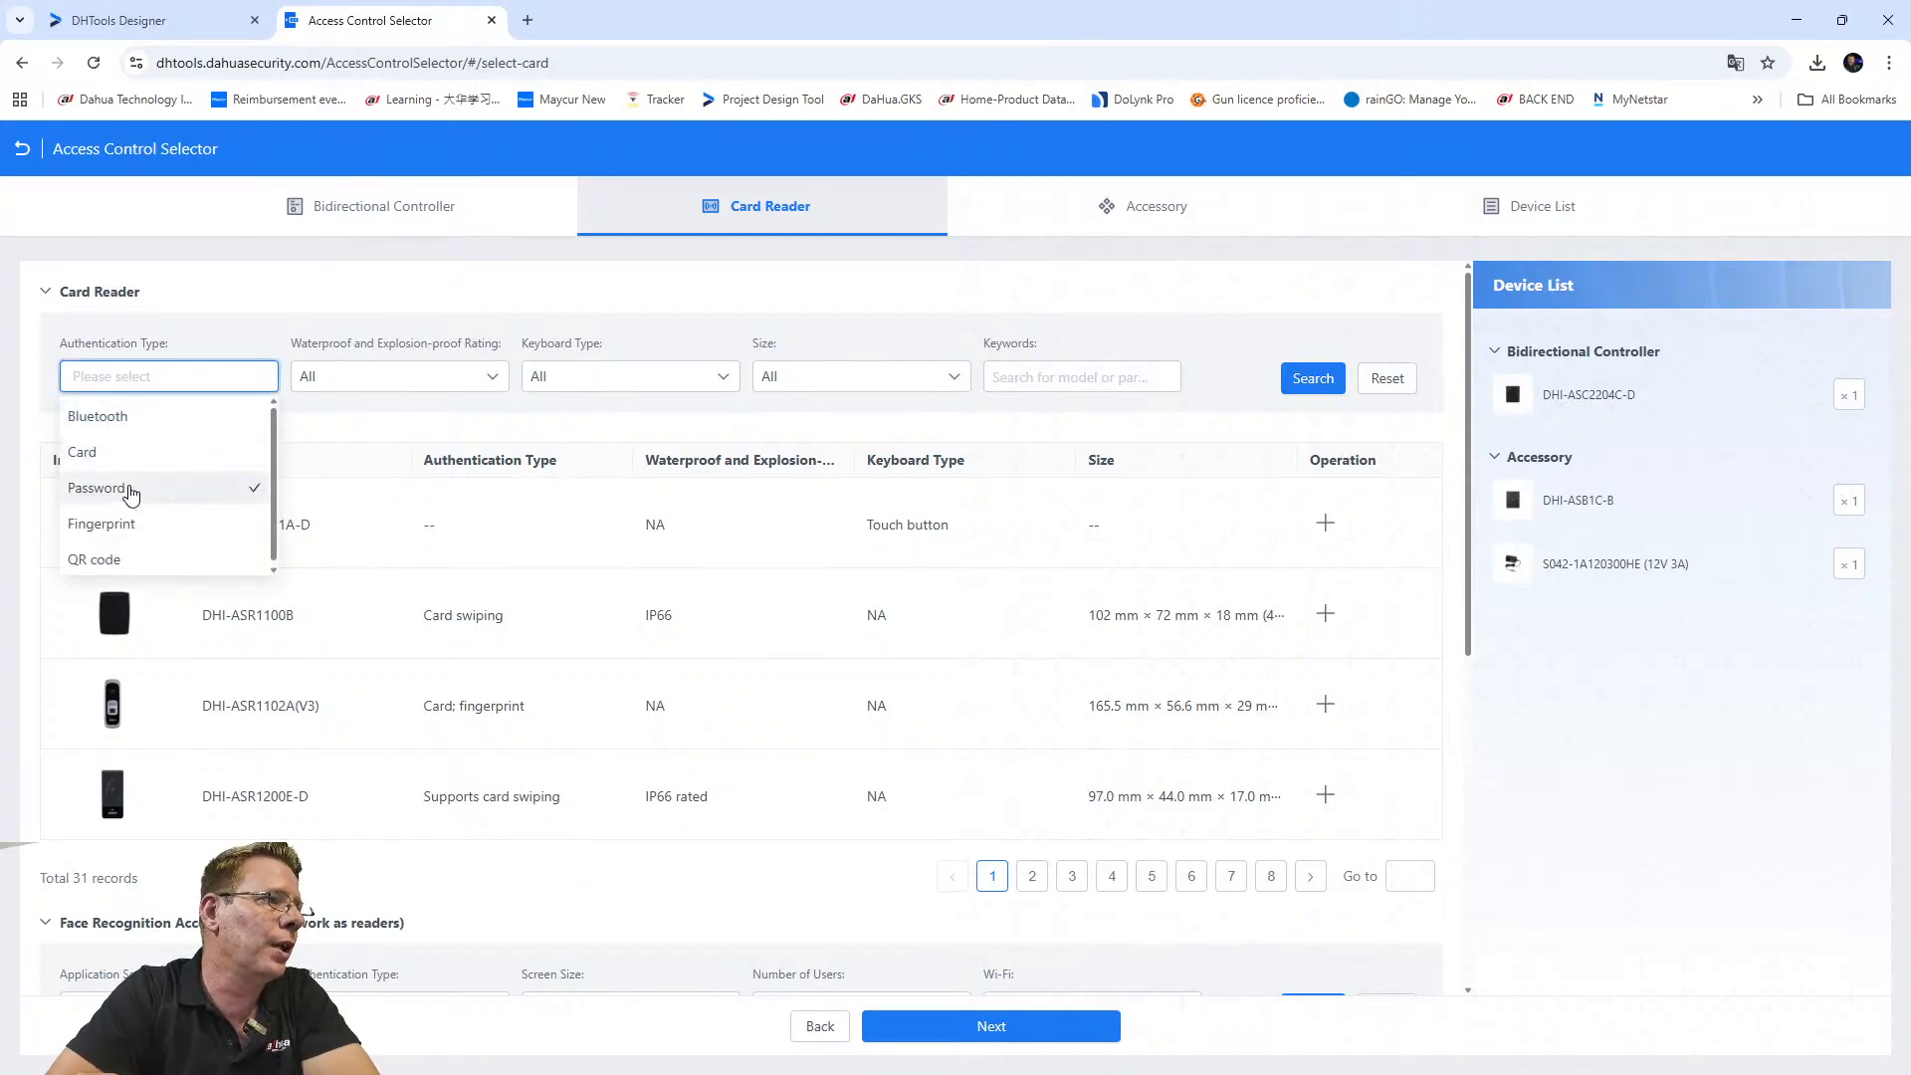
{"action": "left_click", "coordinate": [92, 454]}
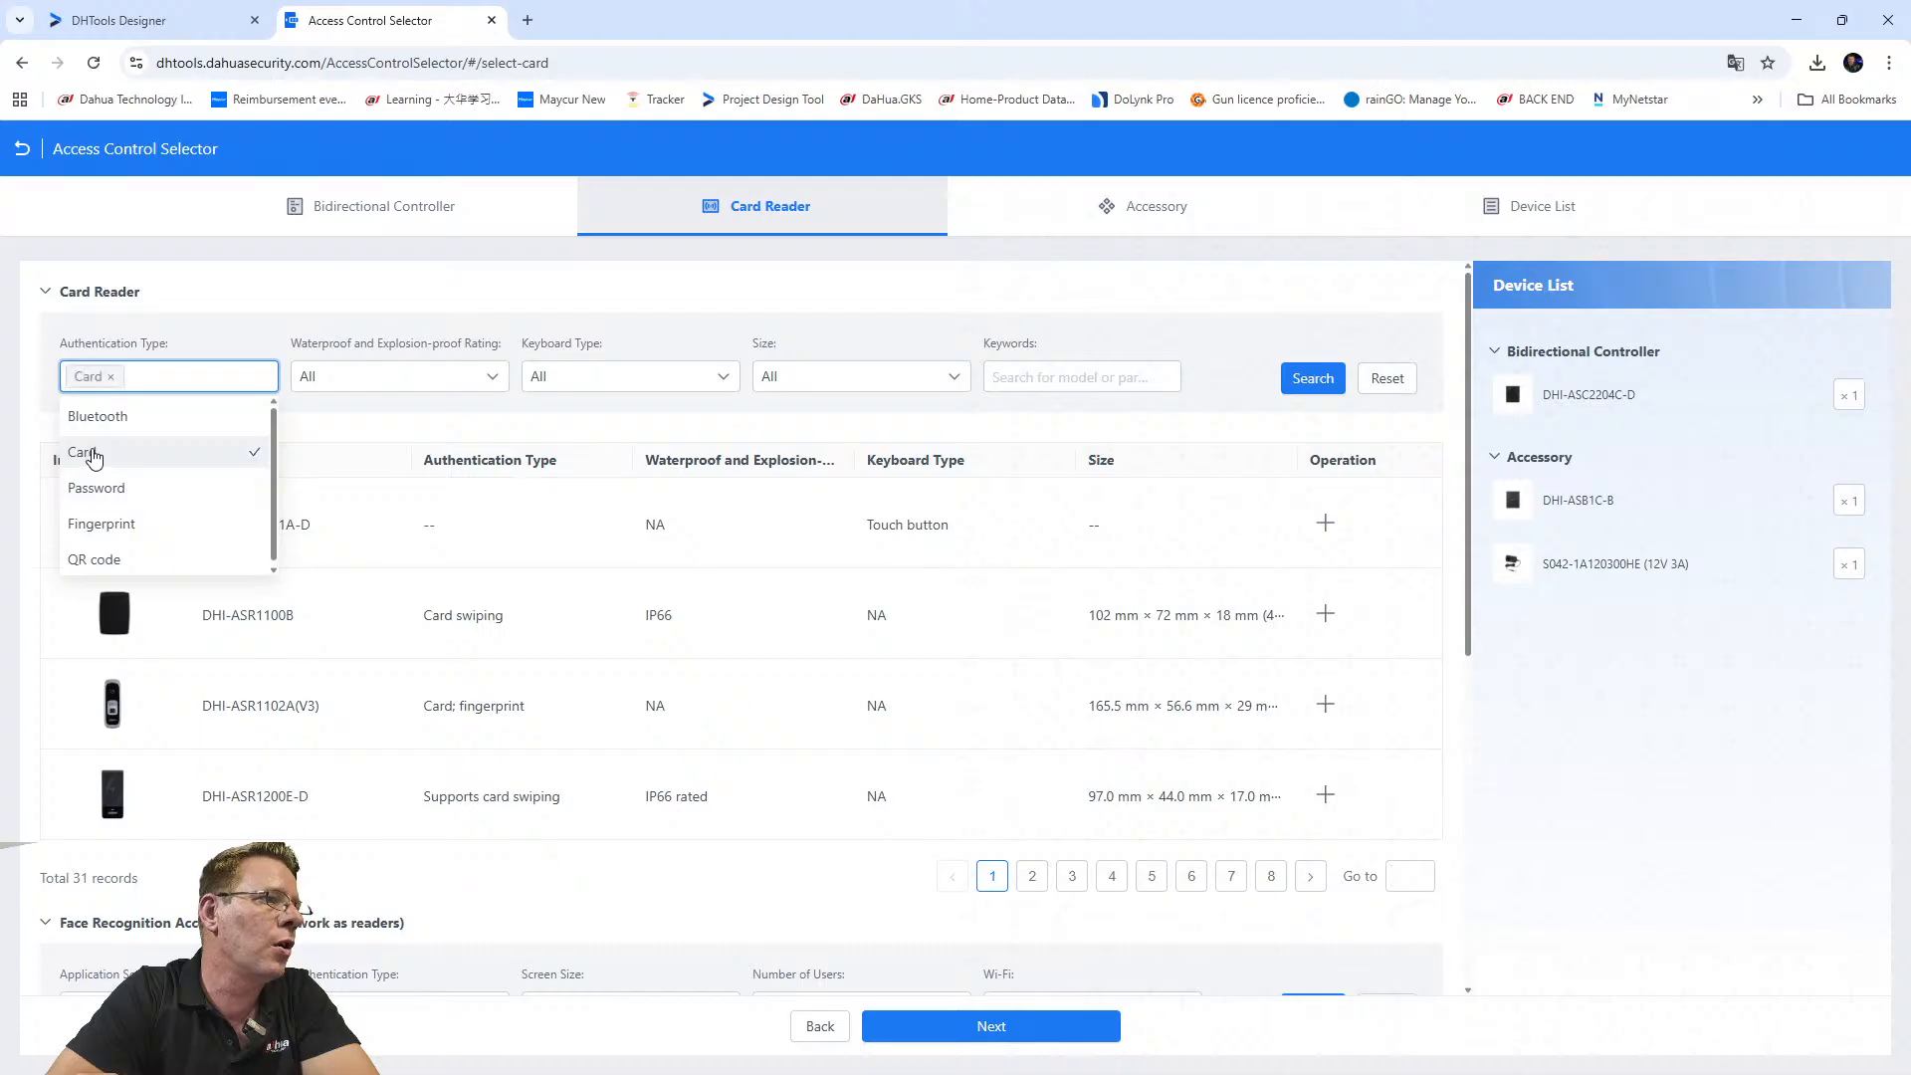
Look over the waterproof rating, keyboard type and size filters, leaving them unchanged.
{"action": "left_click", "coordinate": [376, 386]}
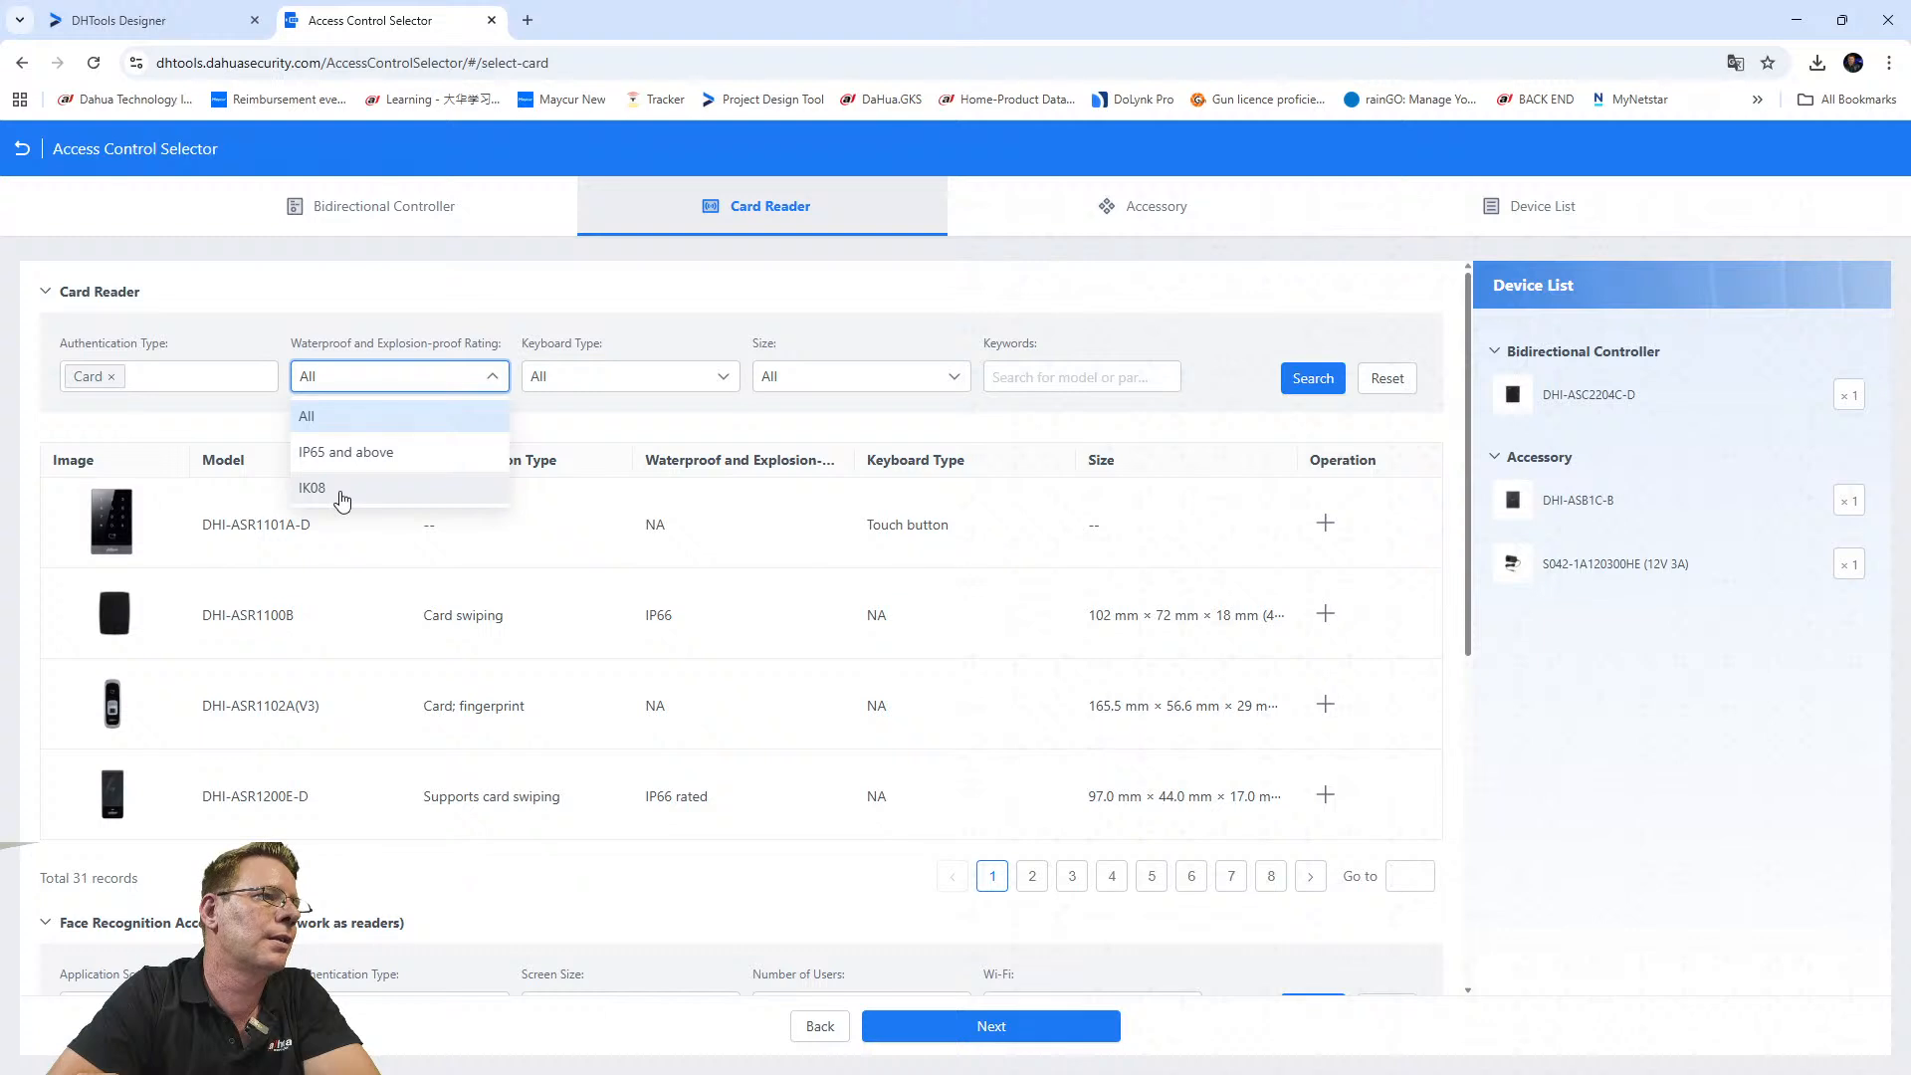
{"action": "left_click", "coordinate": [362, 416]}
{"action": "left_click", "coordinate": [618, 376]}
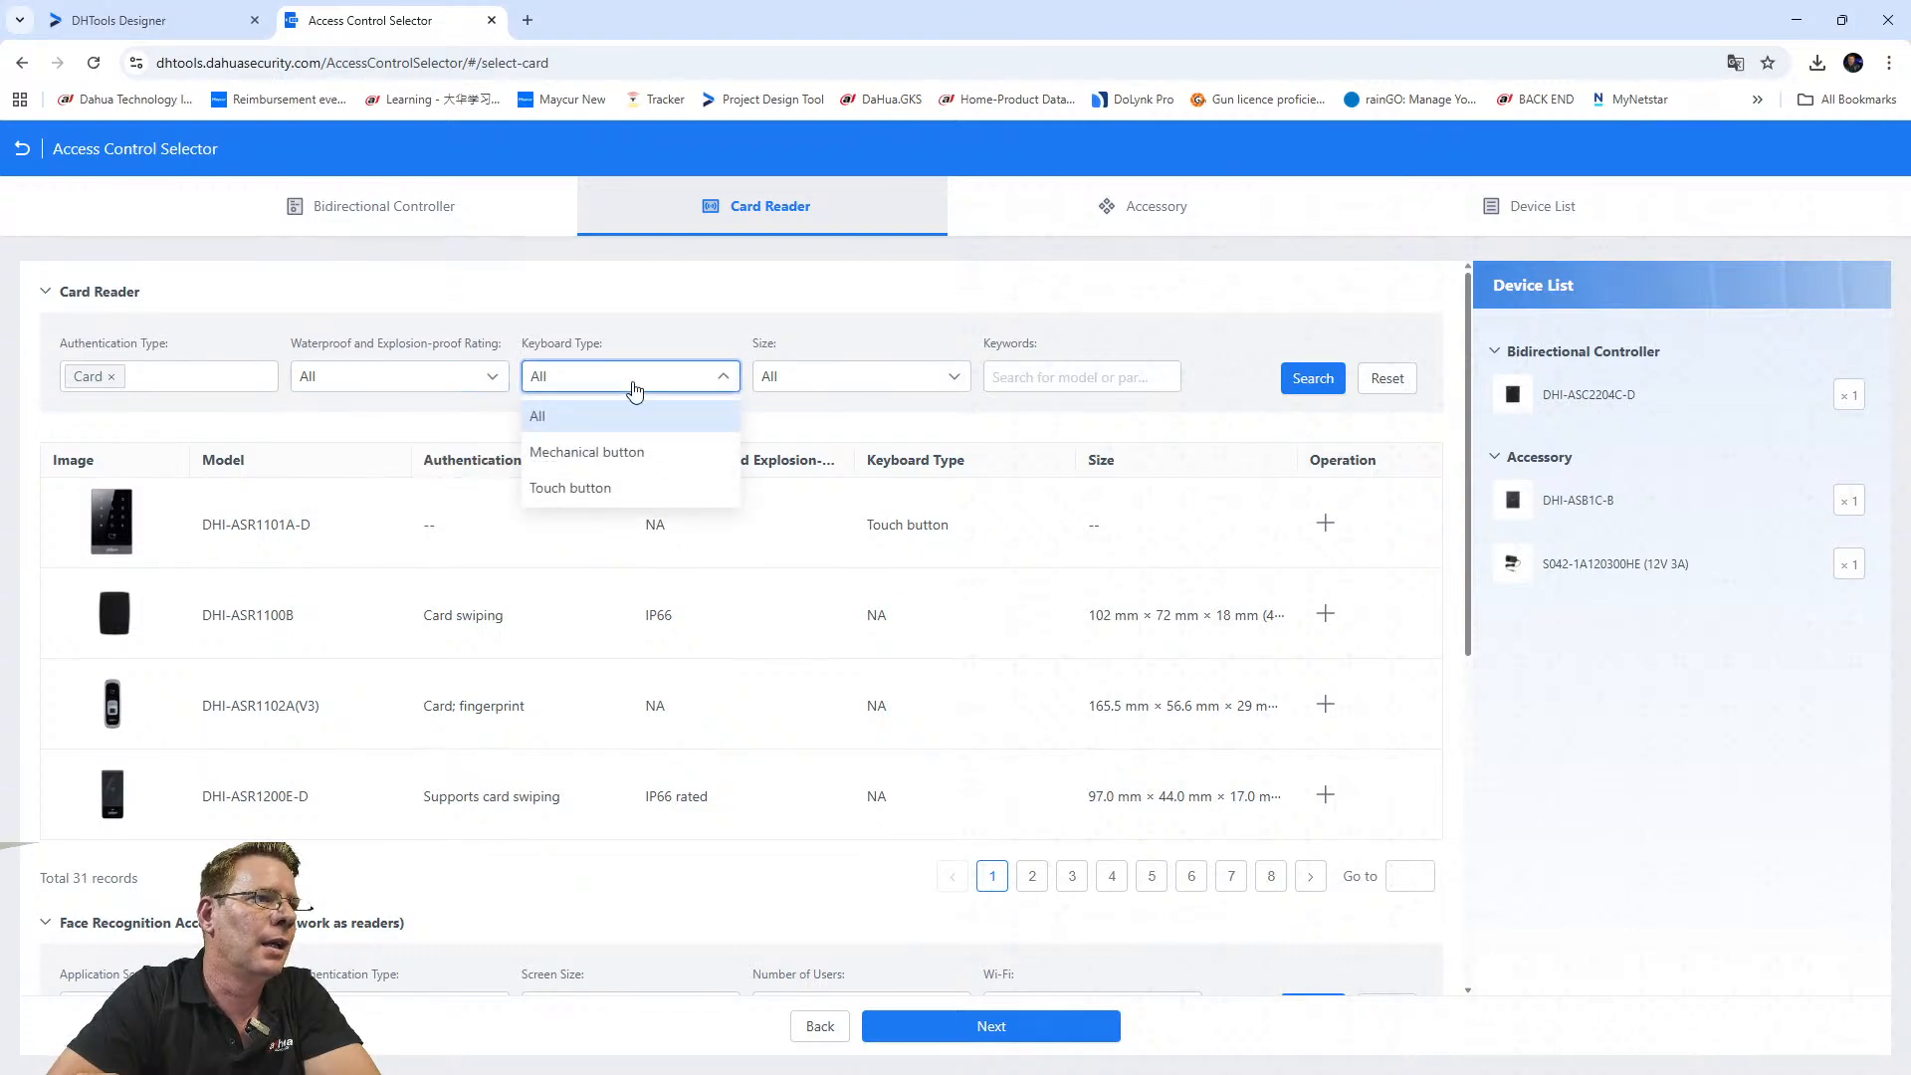
{"action": "left_click", "coordinate": [823, 505]}
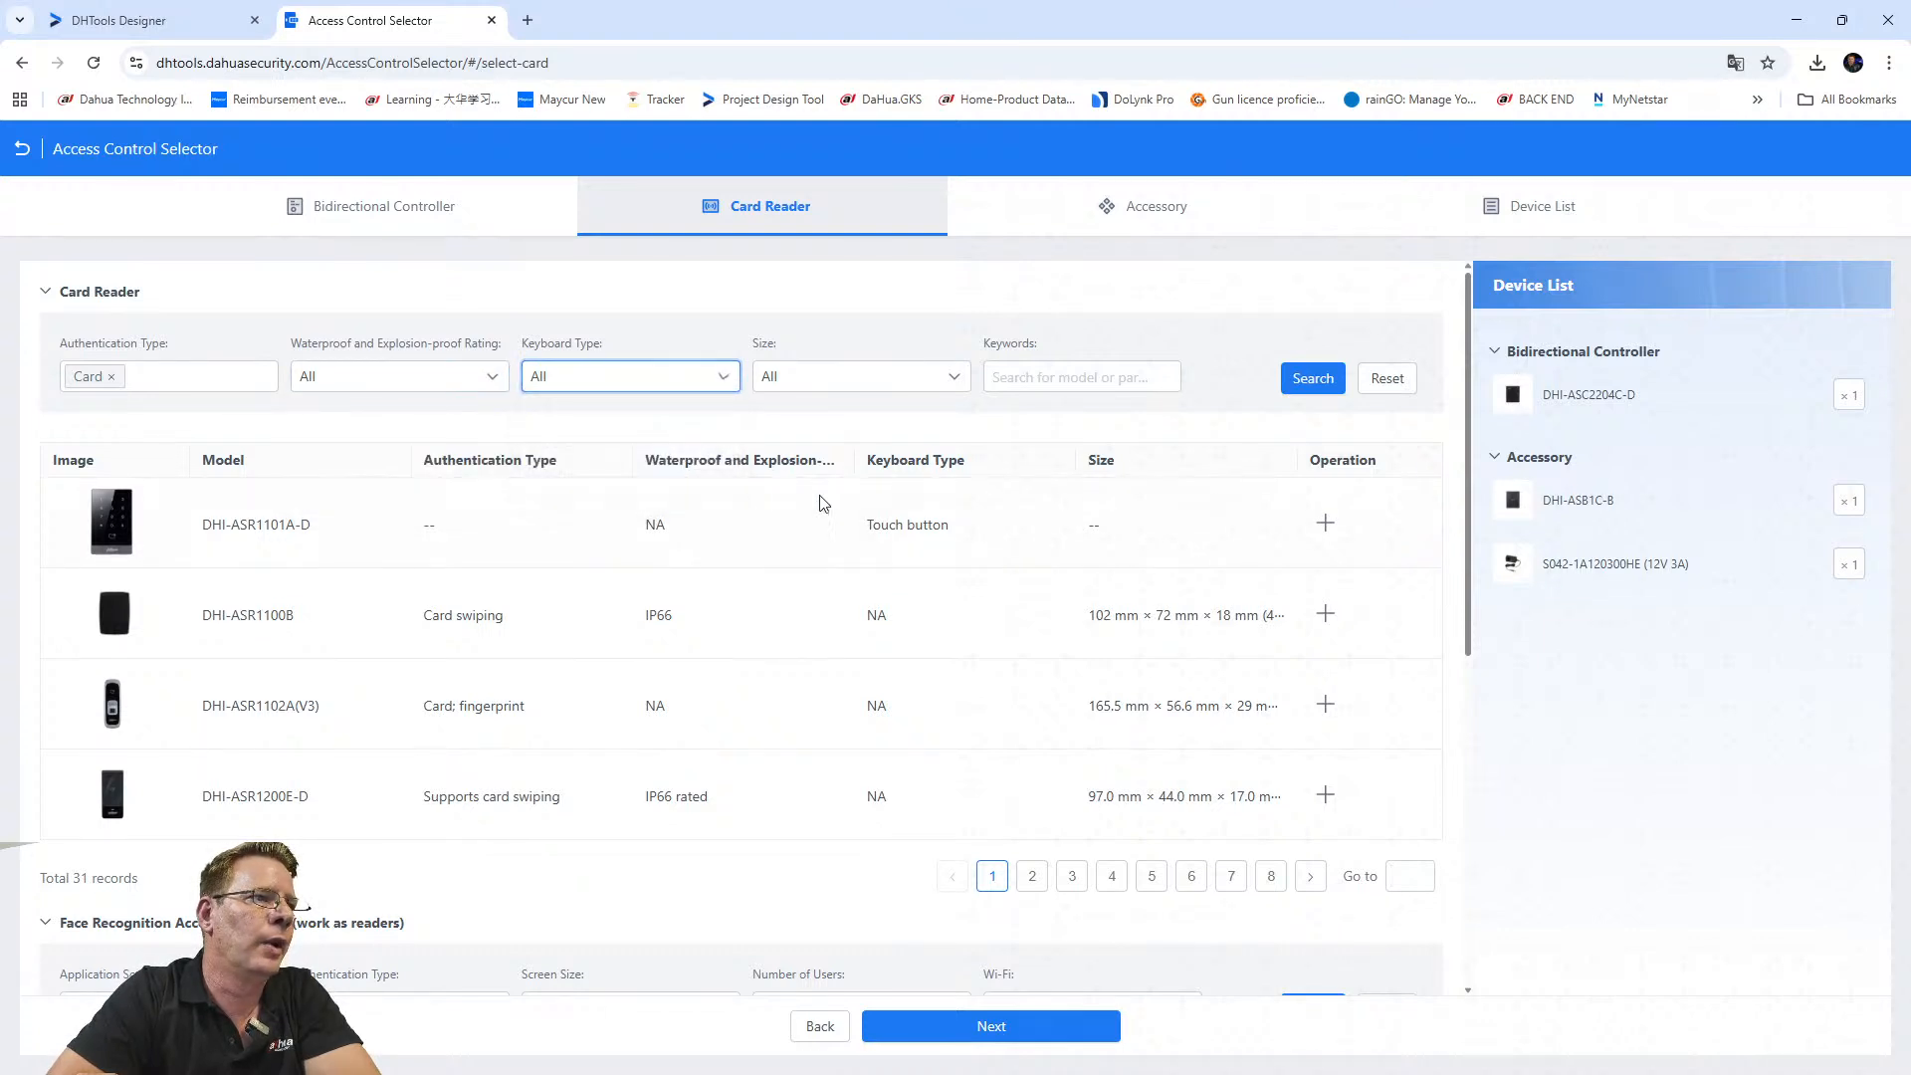
{"action": "left_click", "coordinate": [590, 376]}
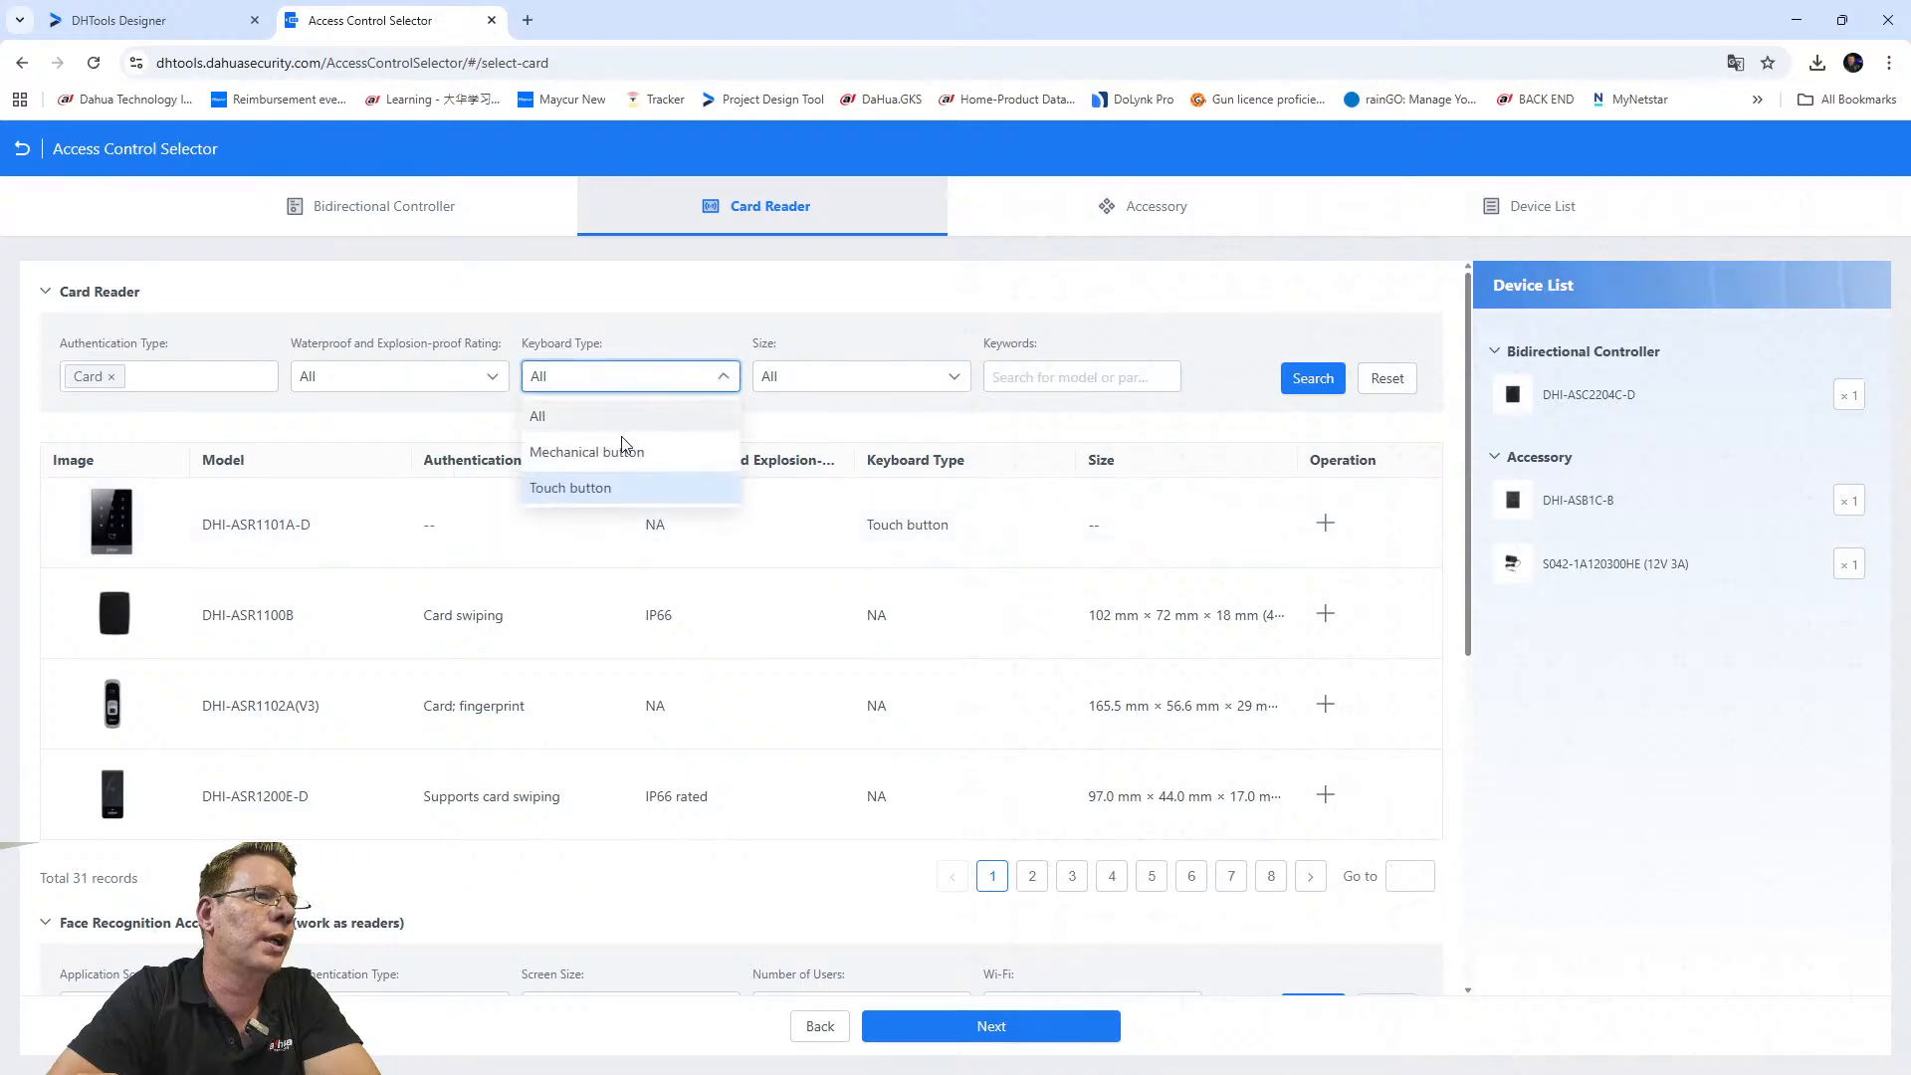
{"action": "left_click", "coordinate": [595, 416]}
{"action": "left_click", "coordinate": [832, 376]}
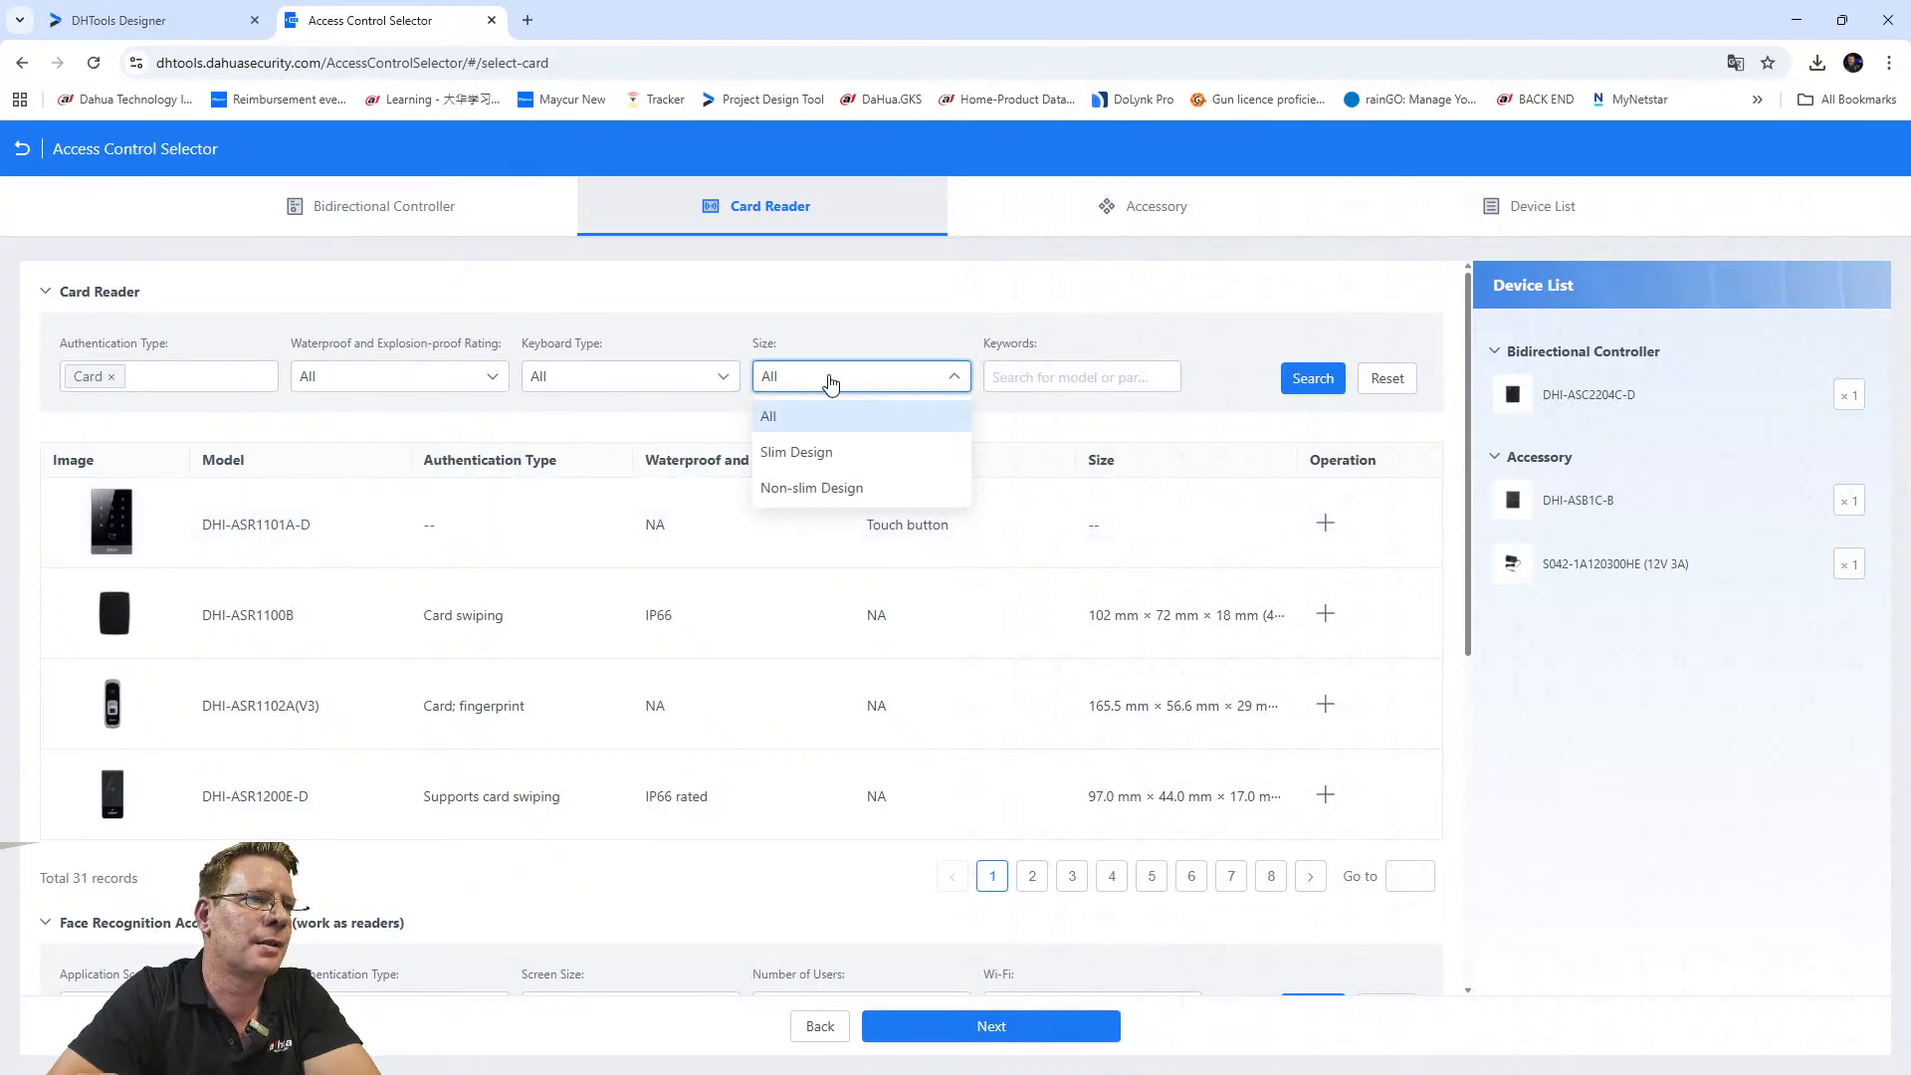
{"action": "left_click", "coordinate": [814, 418]}
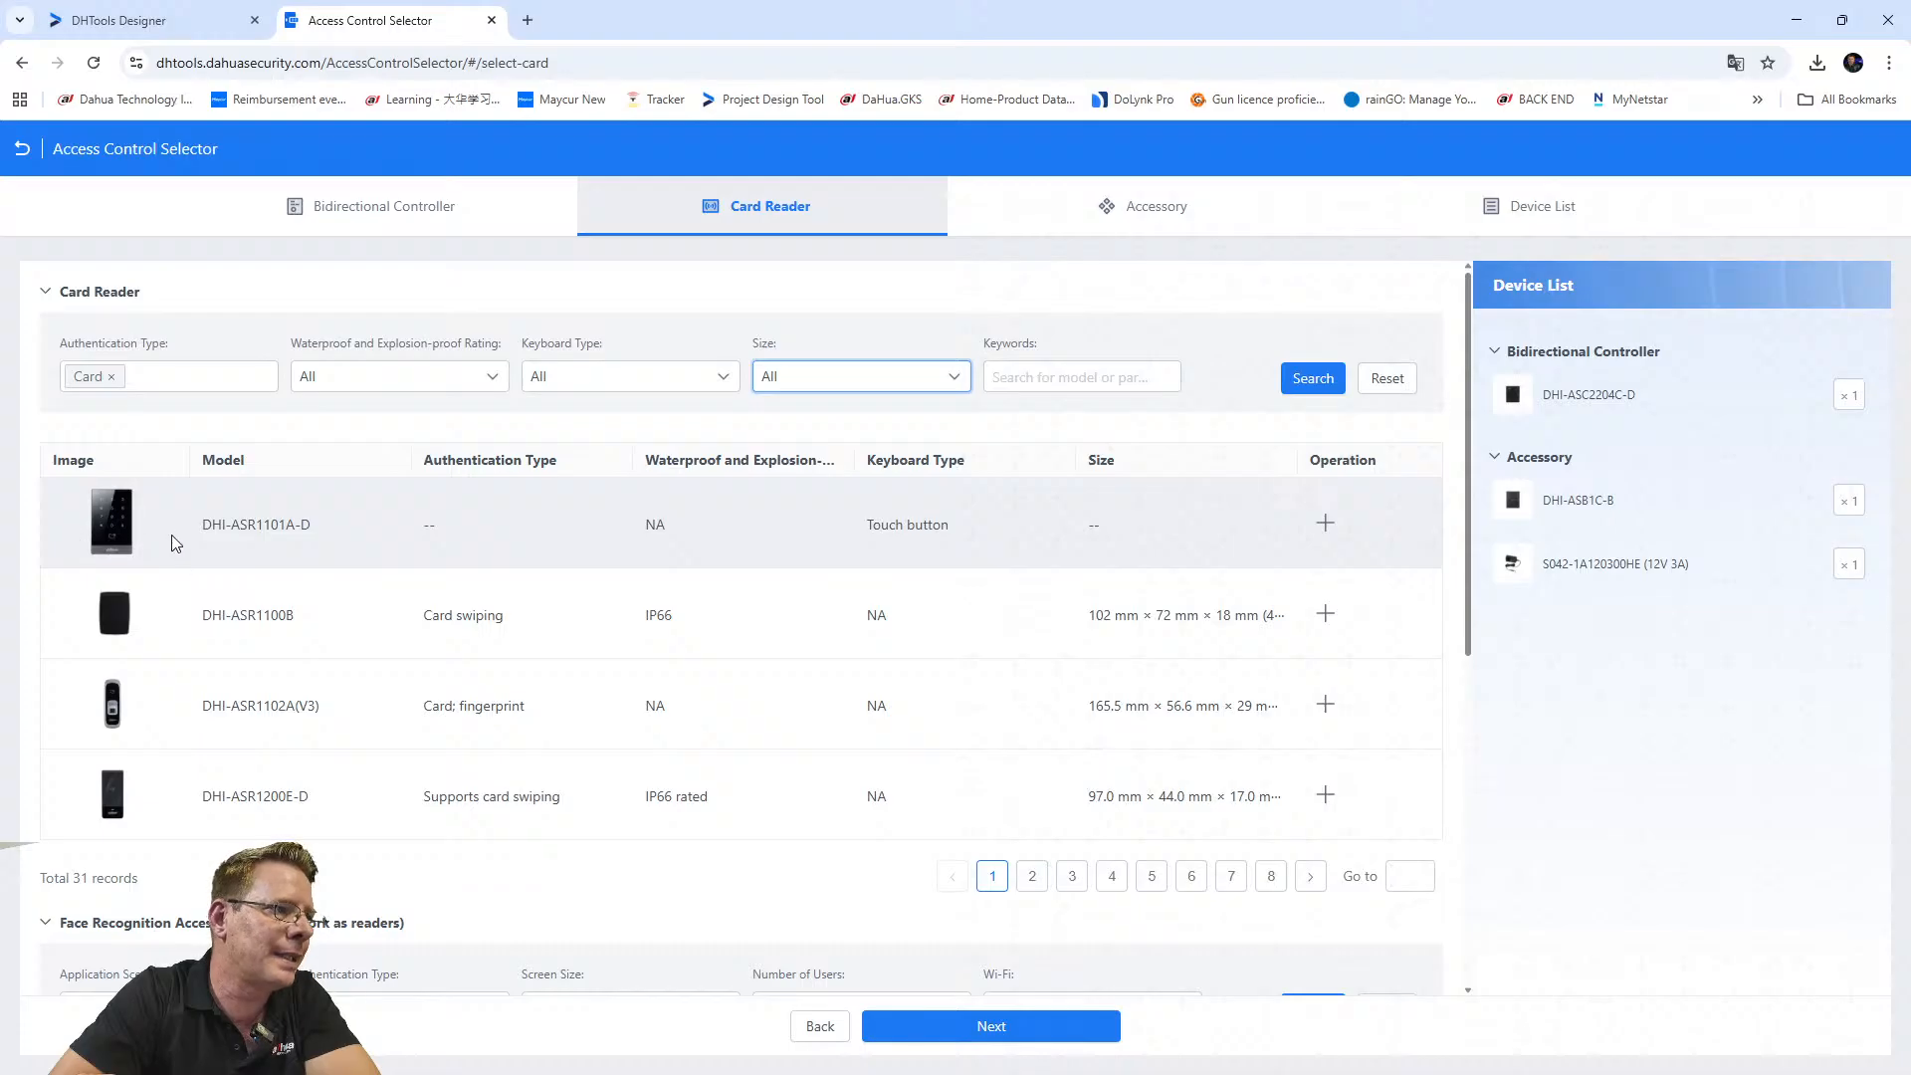
Add one DHI-ASR1101A-D card reader to the Device List.
{"action": "left_click", "coordinate": [1329, 526]}
{"action": "mouse_move", "coordinate": [1767, 500]}
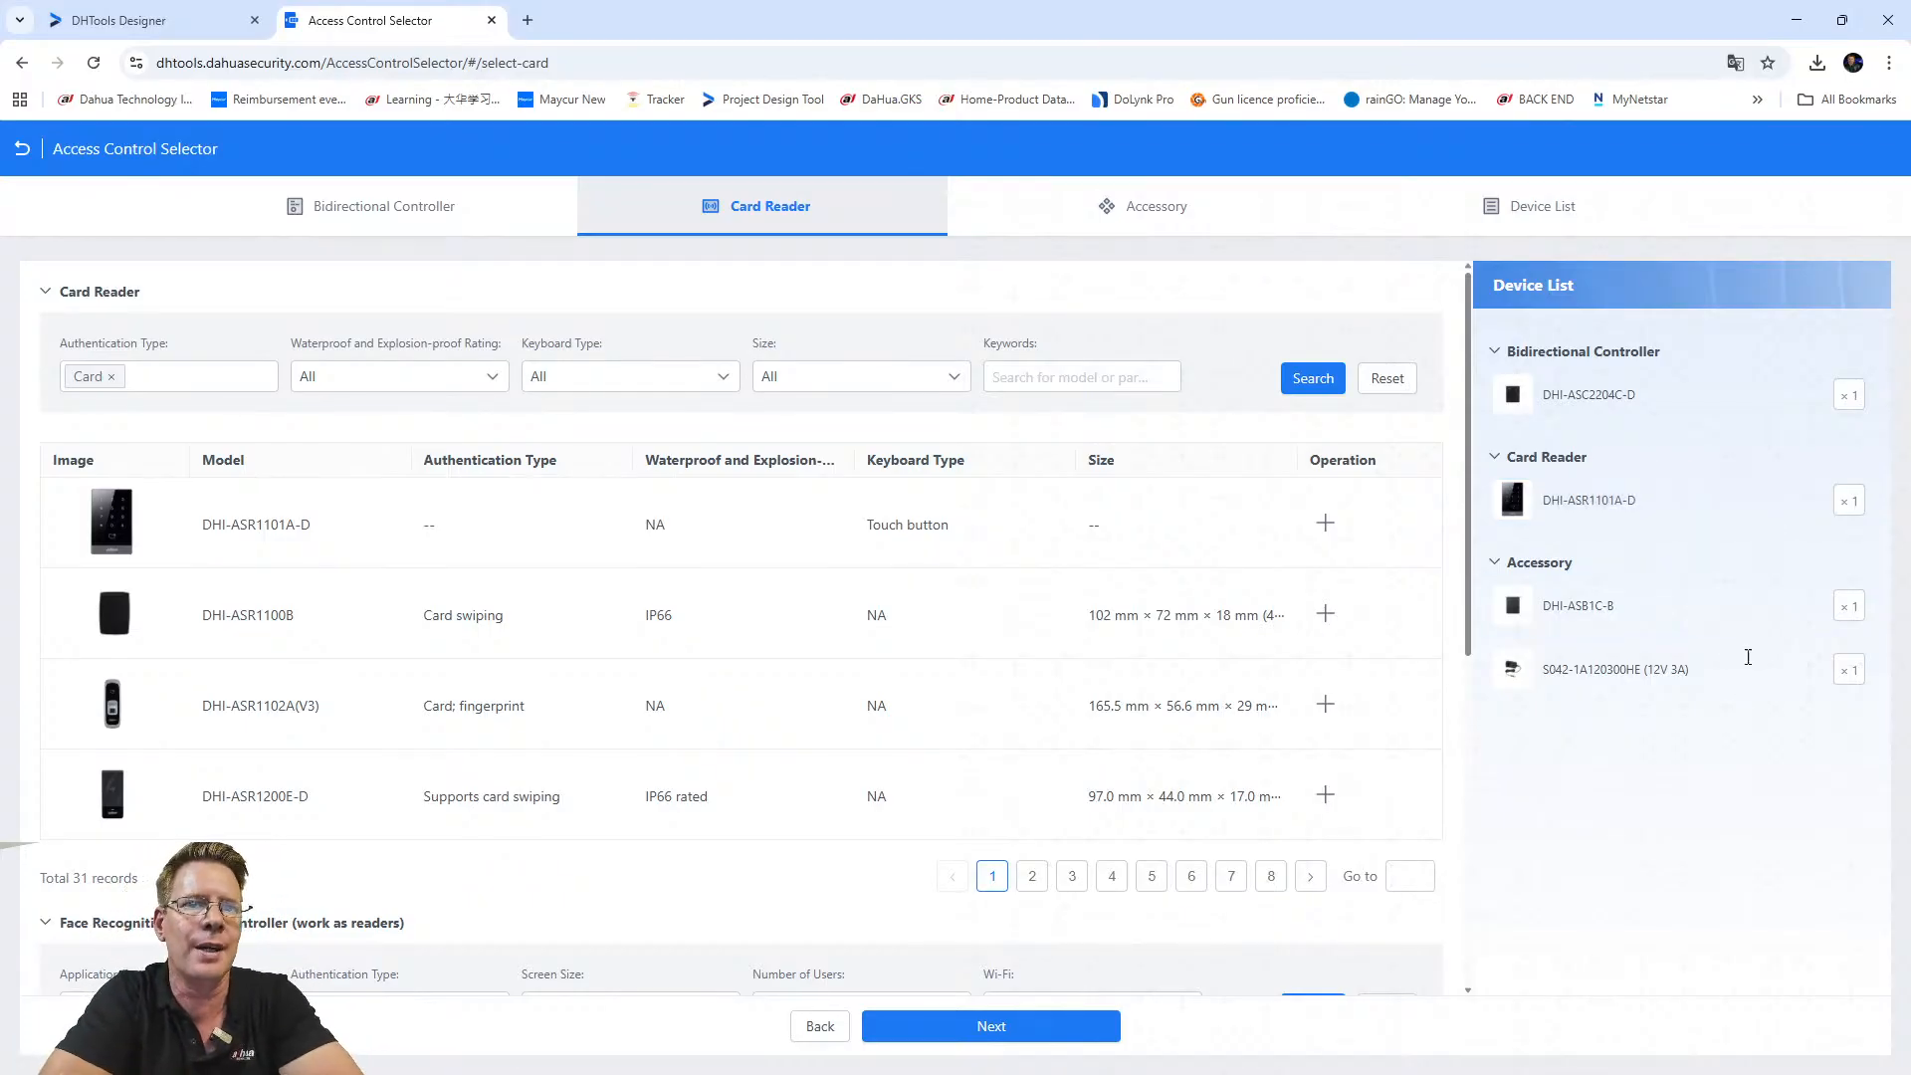
{"action": "left_click", "coordinate": [1792, 500]}
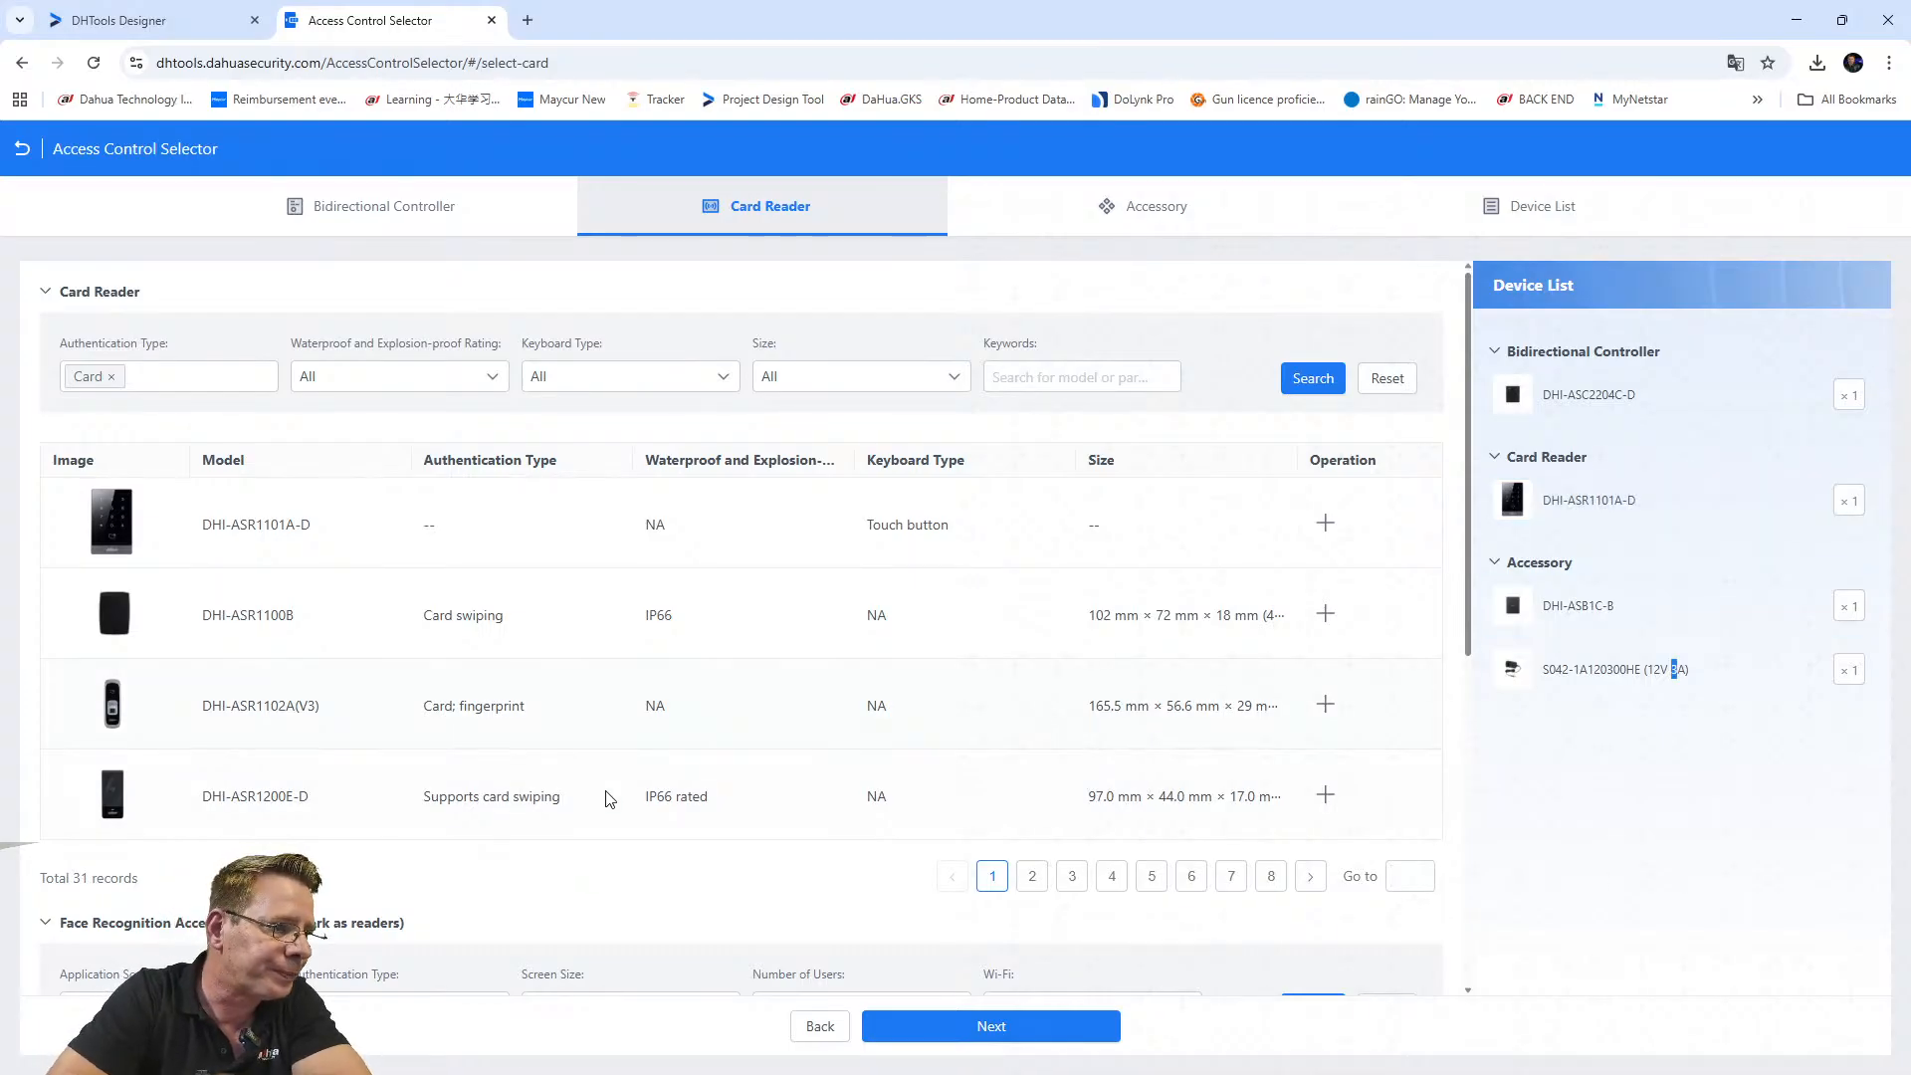
{"action": "scroll", "coordinate": [609, 797], "scroll_direction": "down", "scroll_amount": 4}
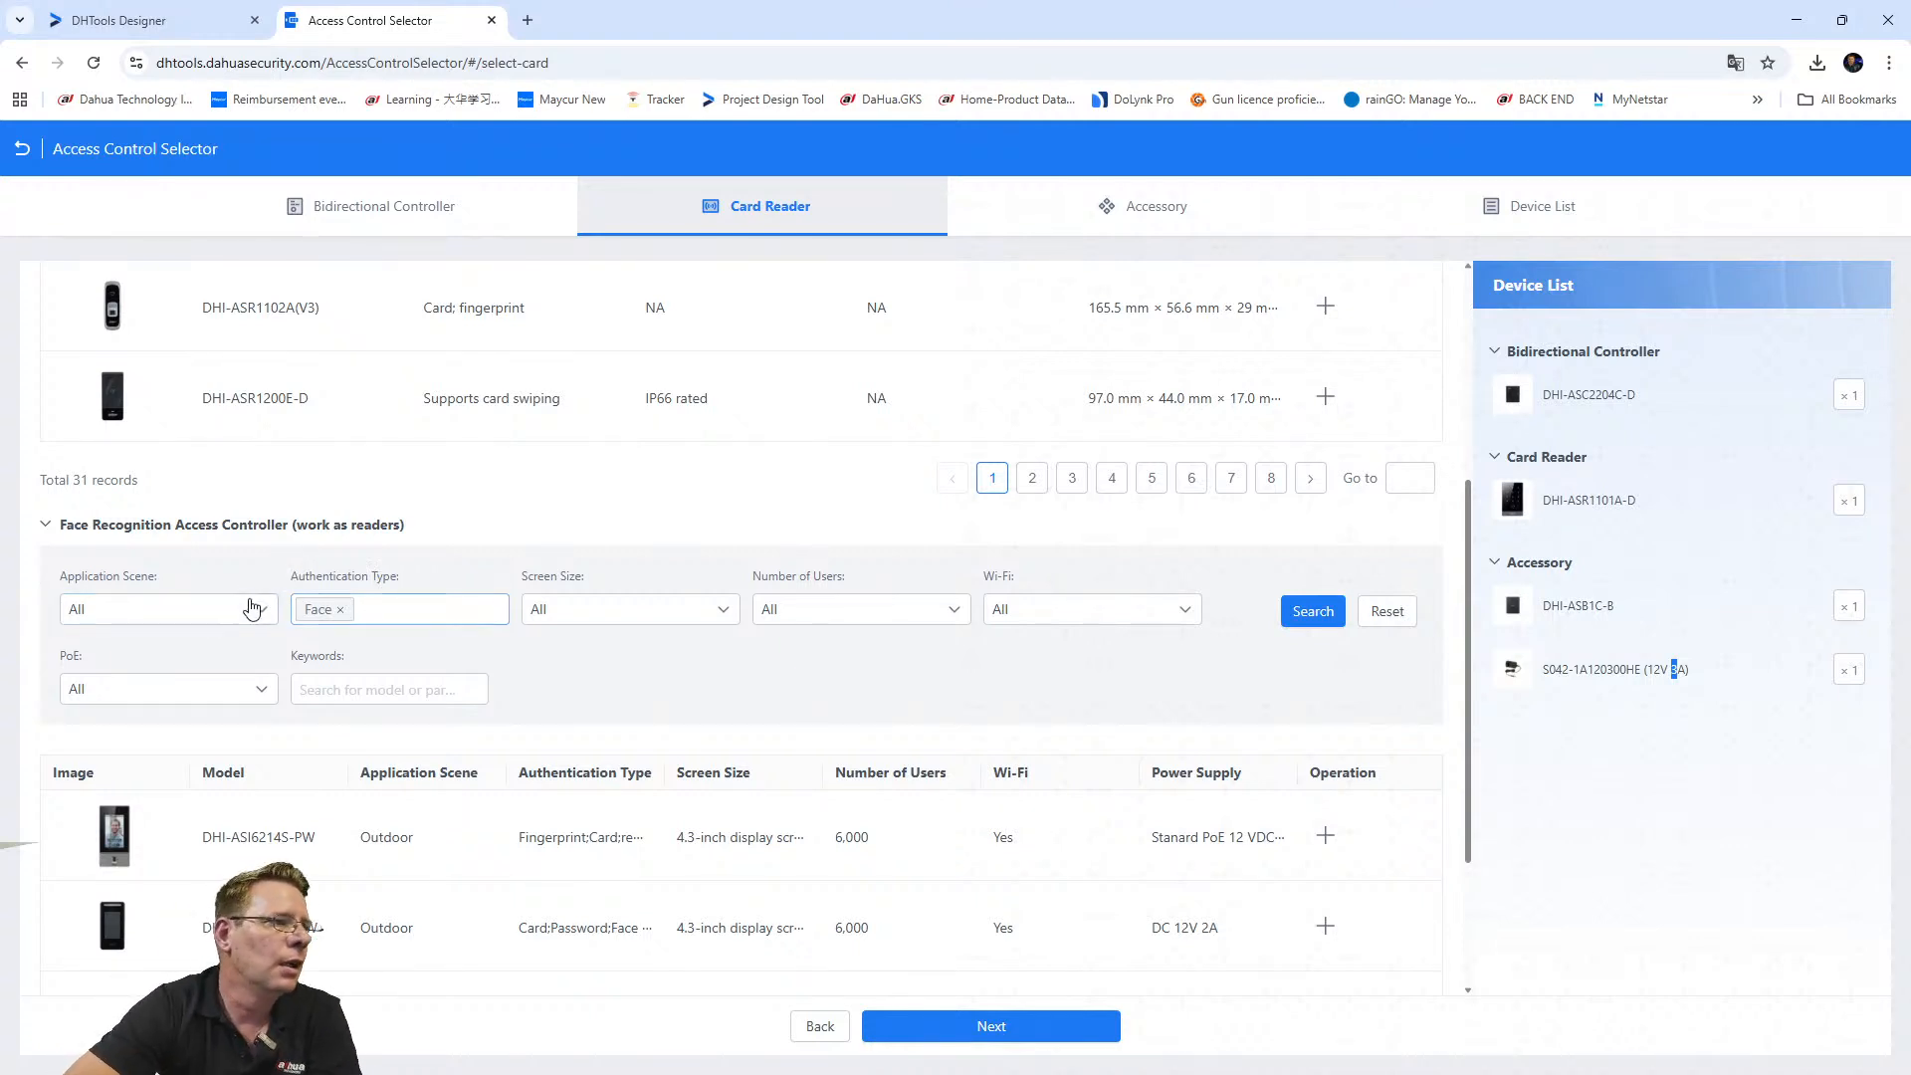
Review the face controller filters: application scene, Face authentication, users and Wi-Fi, all unchanged.
{"action": "left_click", "coordinate": [229, 610]}
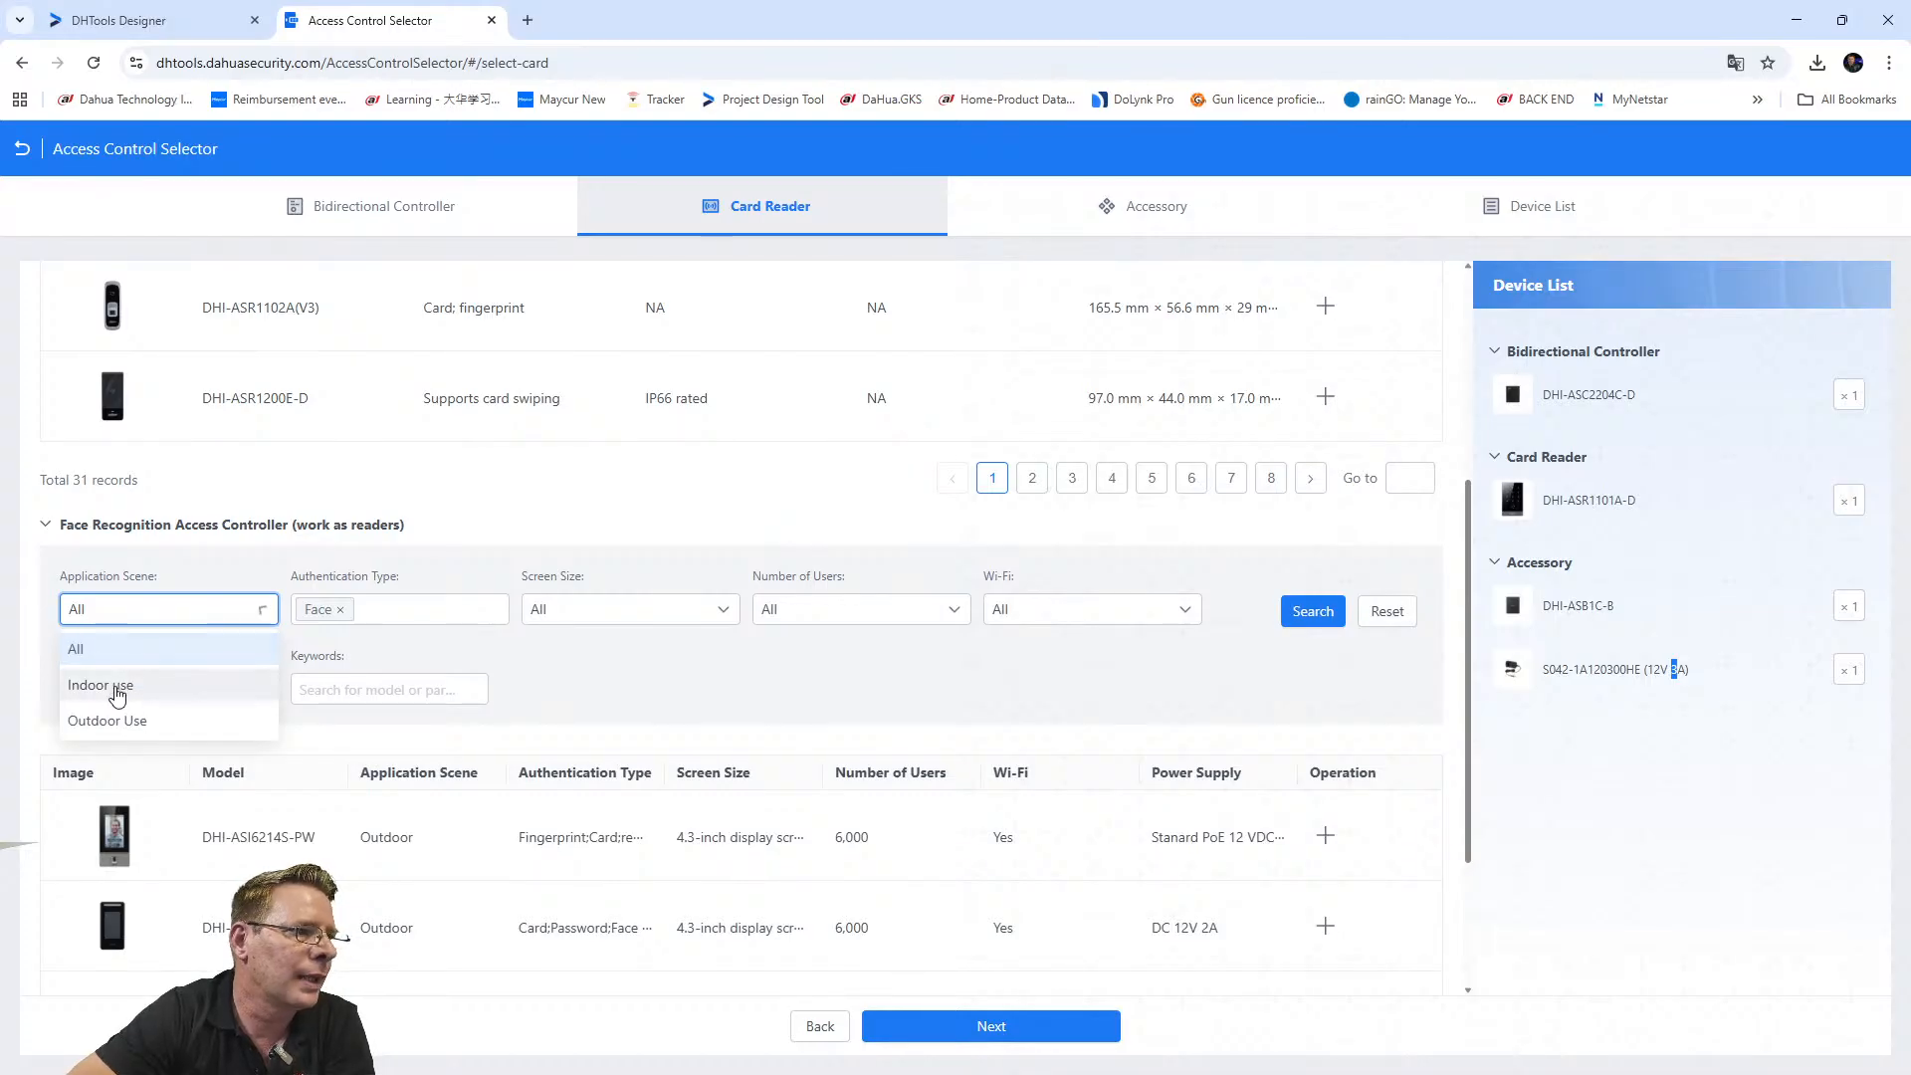
{"action": "left_click", "coordinate": [118, 694]}
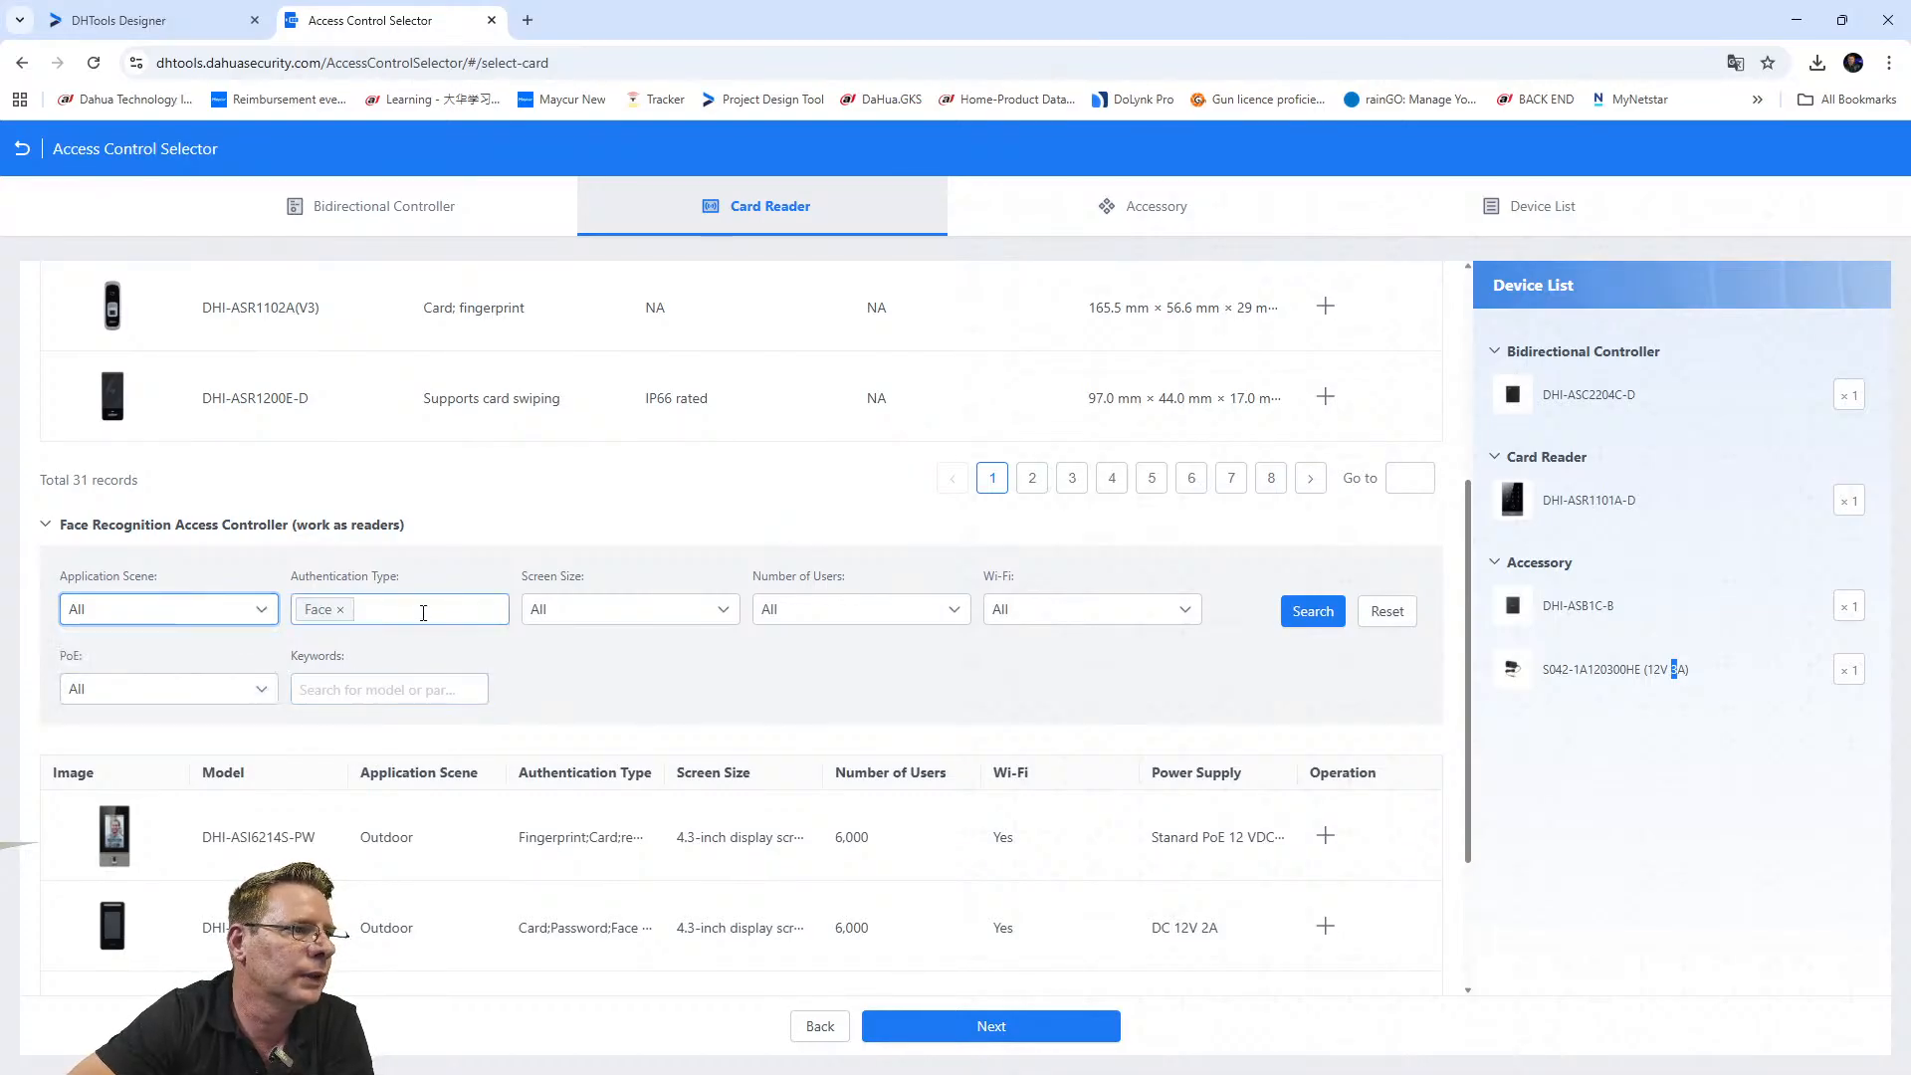
{"action": "left_click", "coordinate": [408, 608]}
{"action": "left_click", "coordinate": [444, 573]}
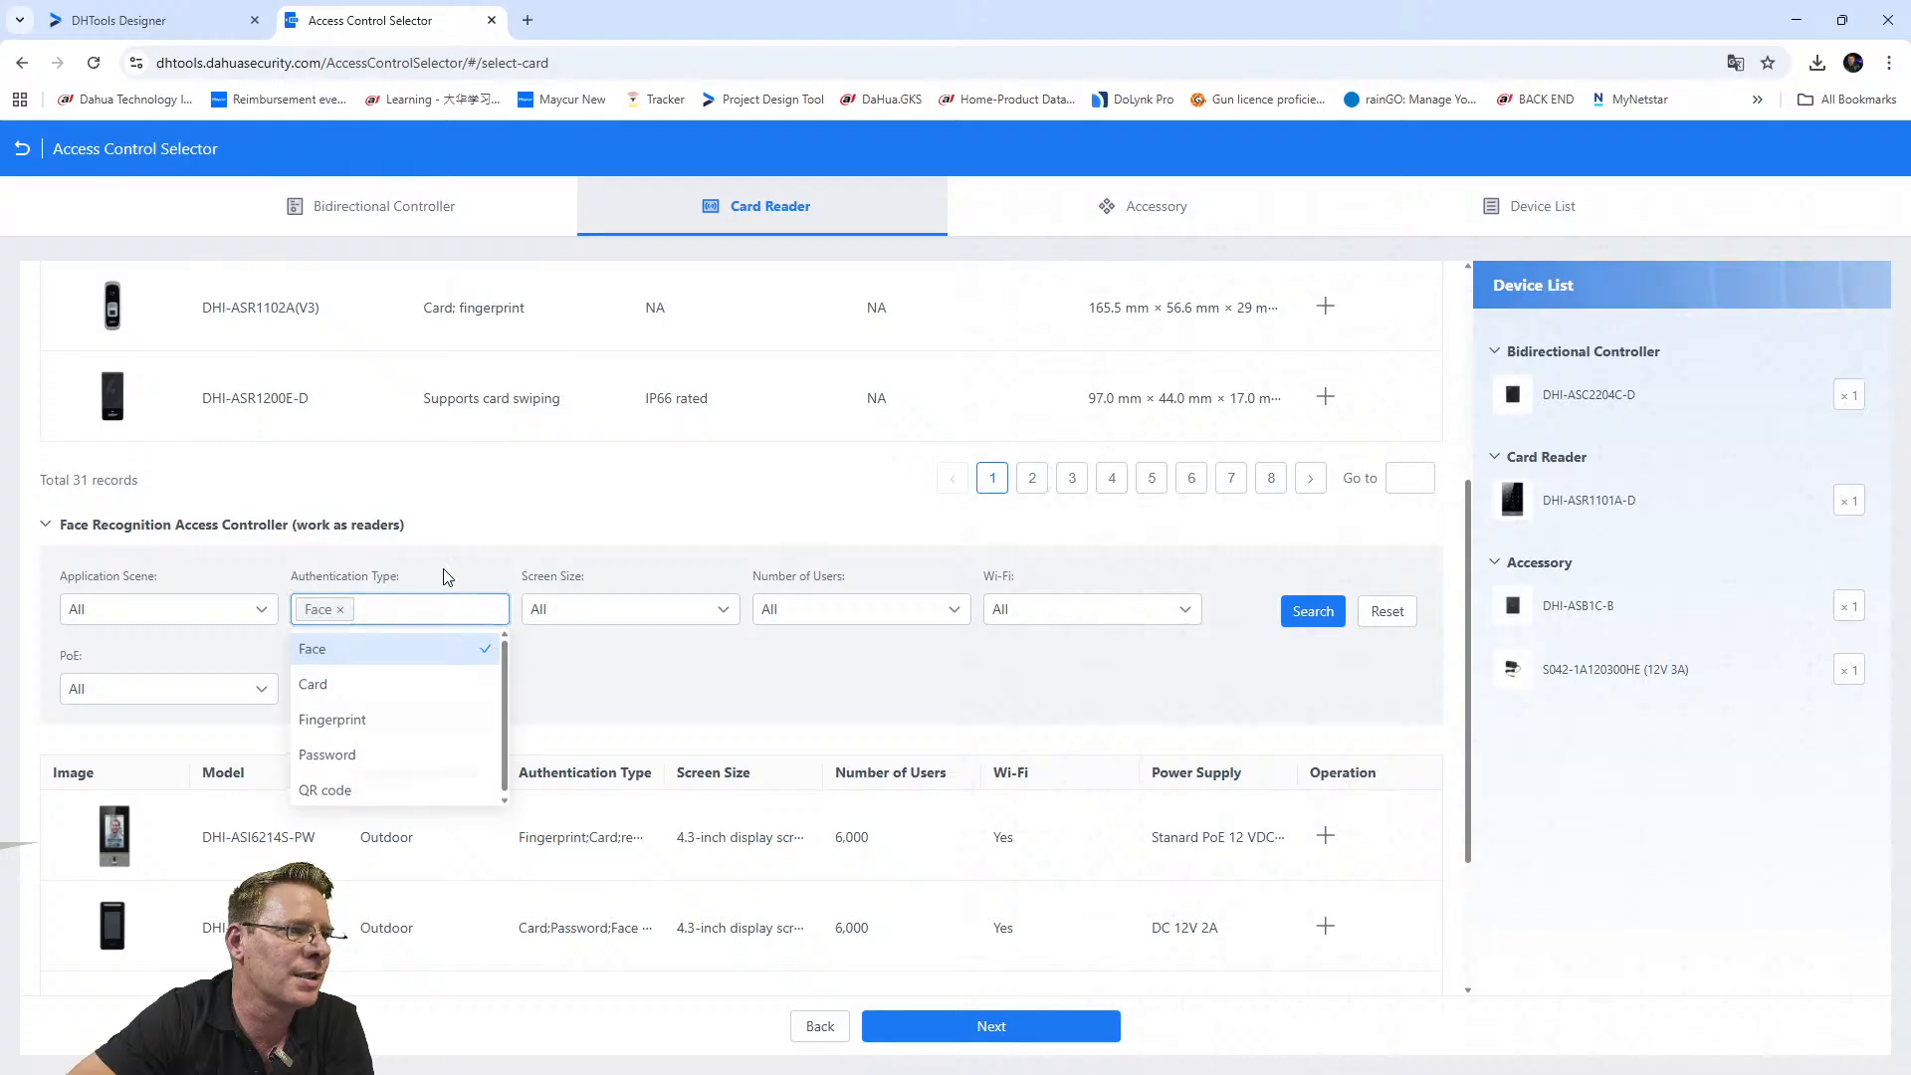
{"action": "left_click", "coordinate": [808, 617]}
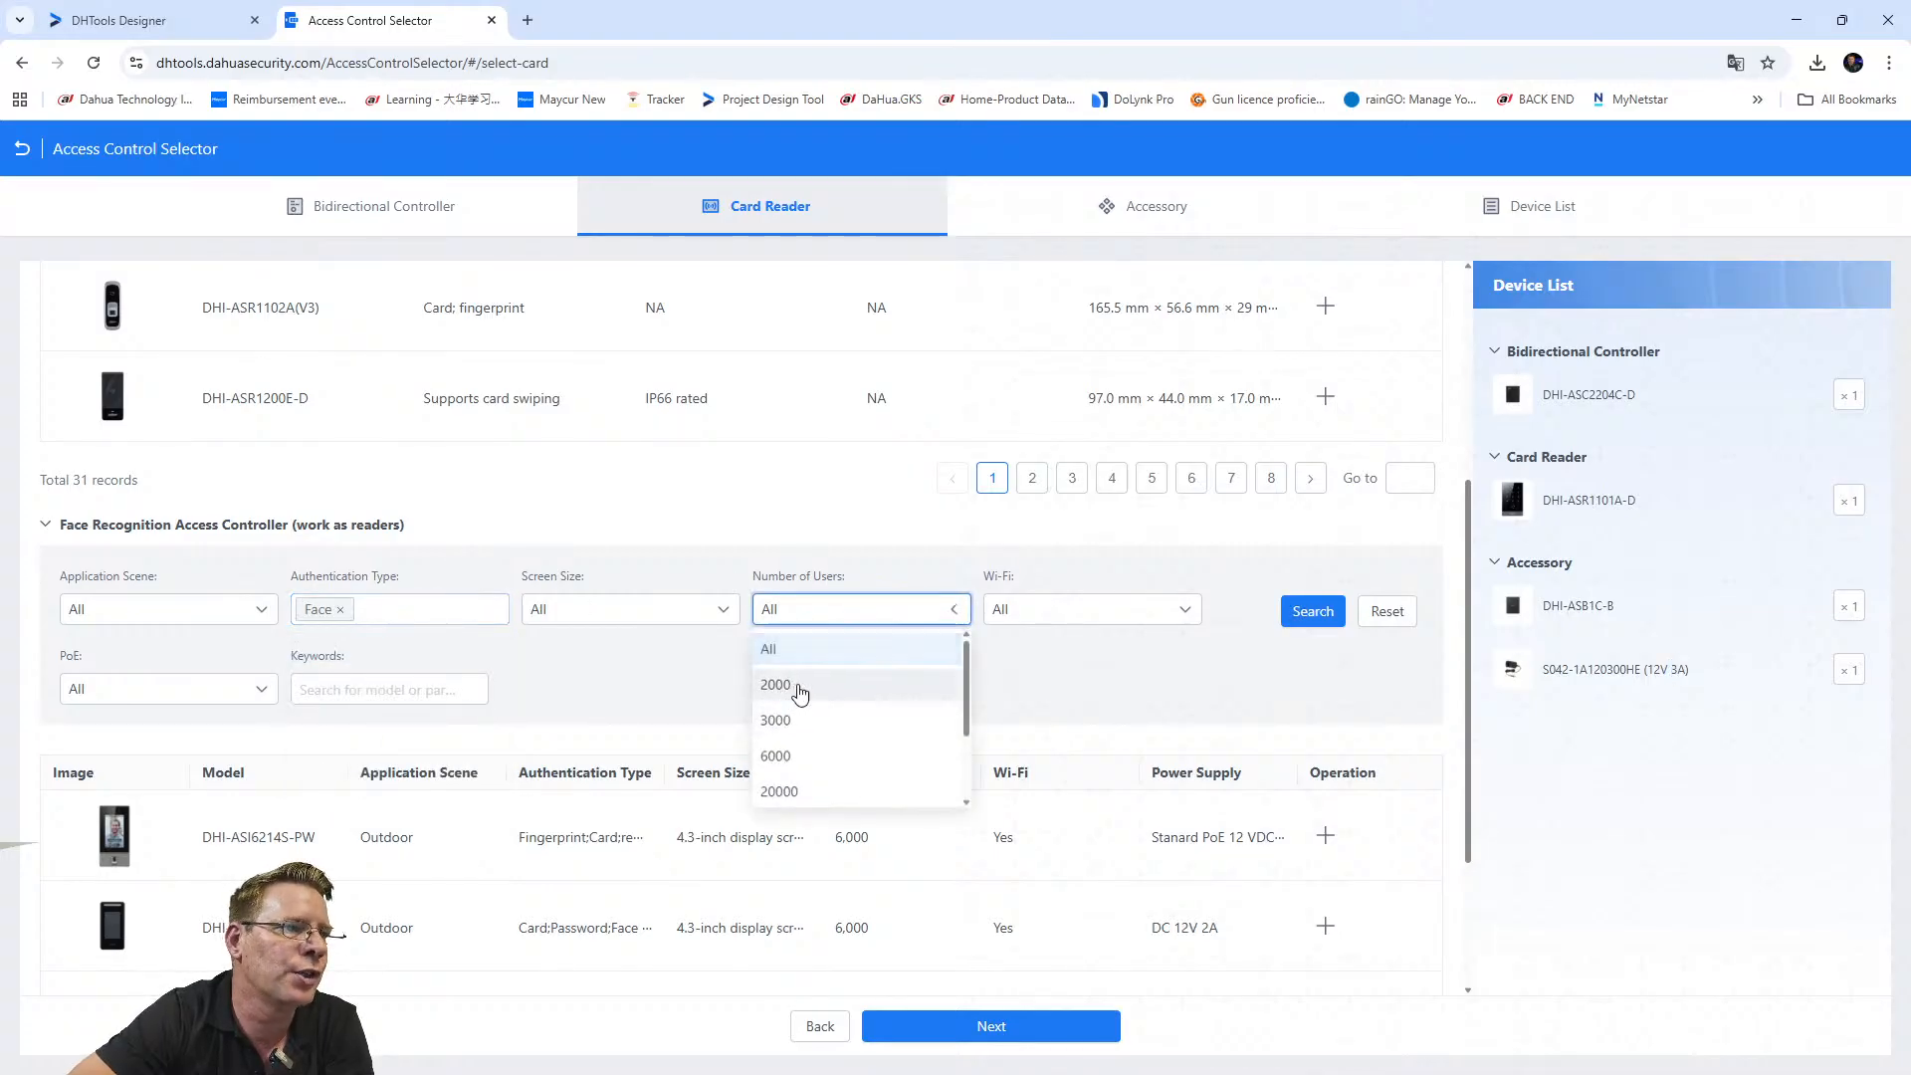
{"action": "left_click", "coordinate": [726, 693]}
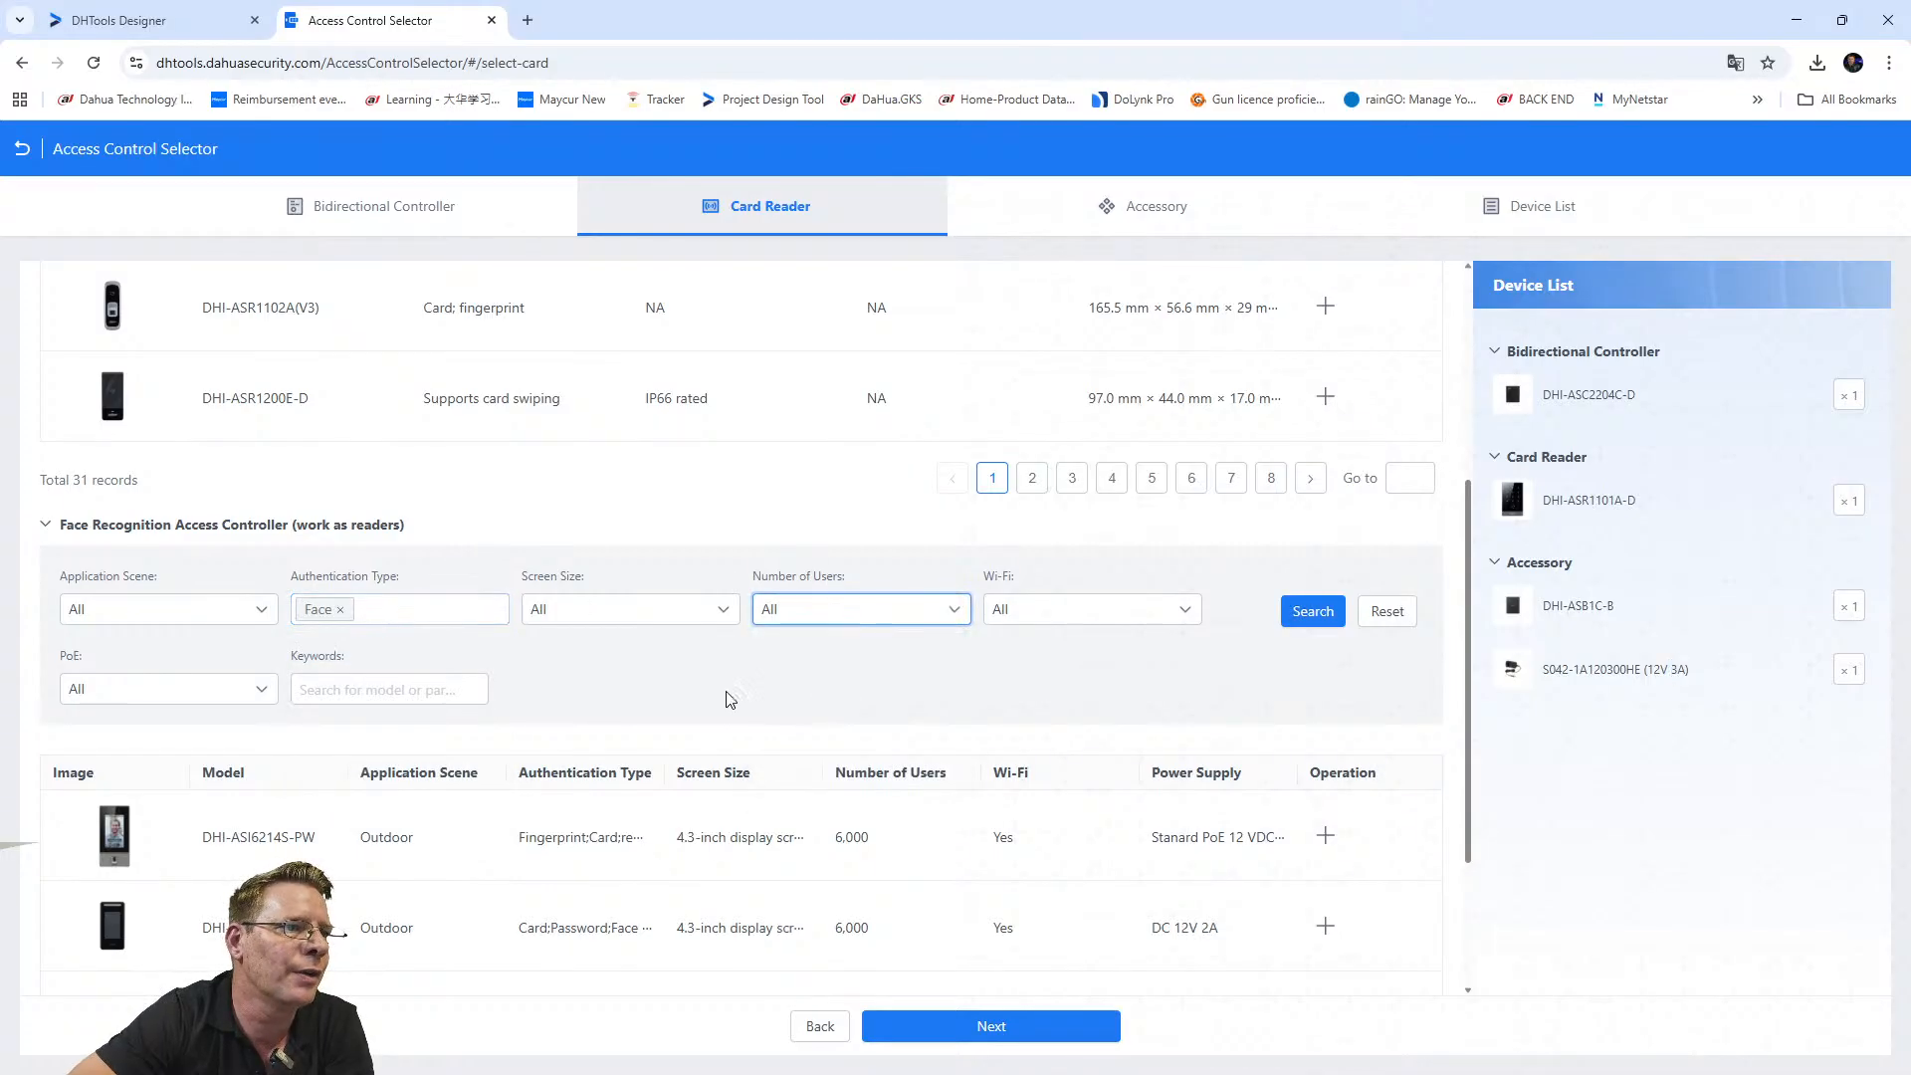
{"action": "left_click", "coordinate": [1021, 615]}
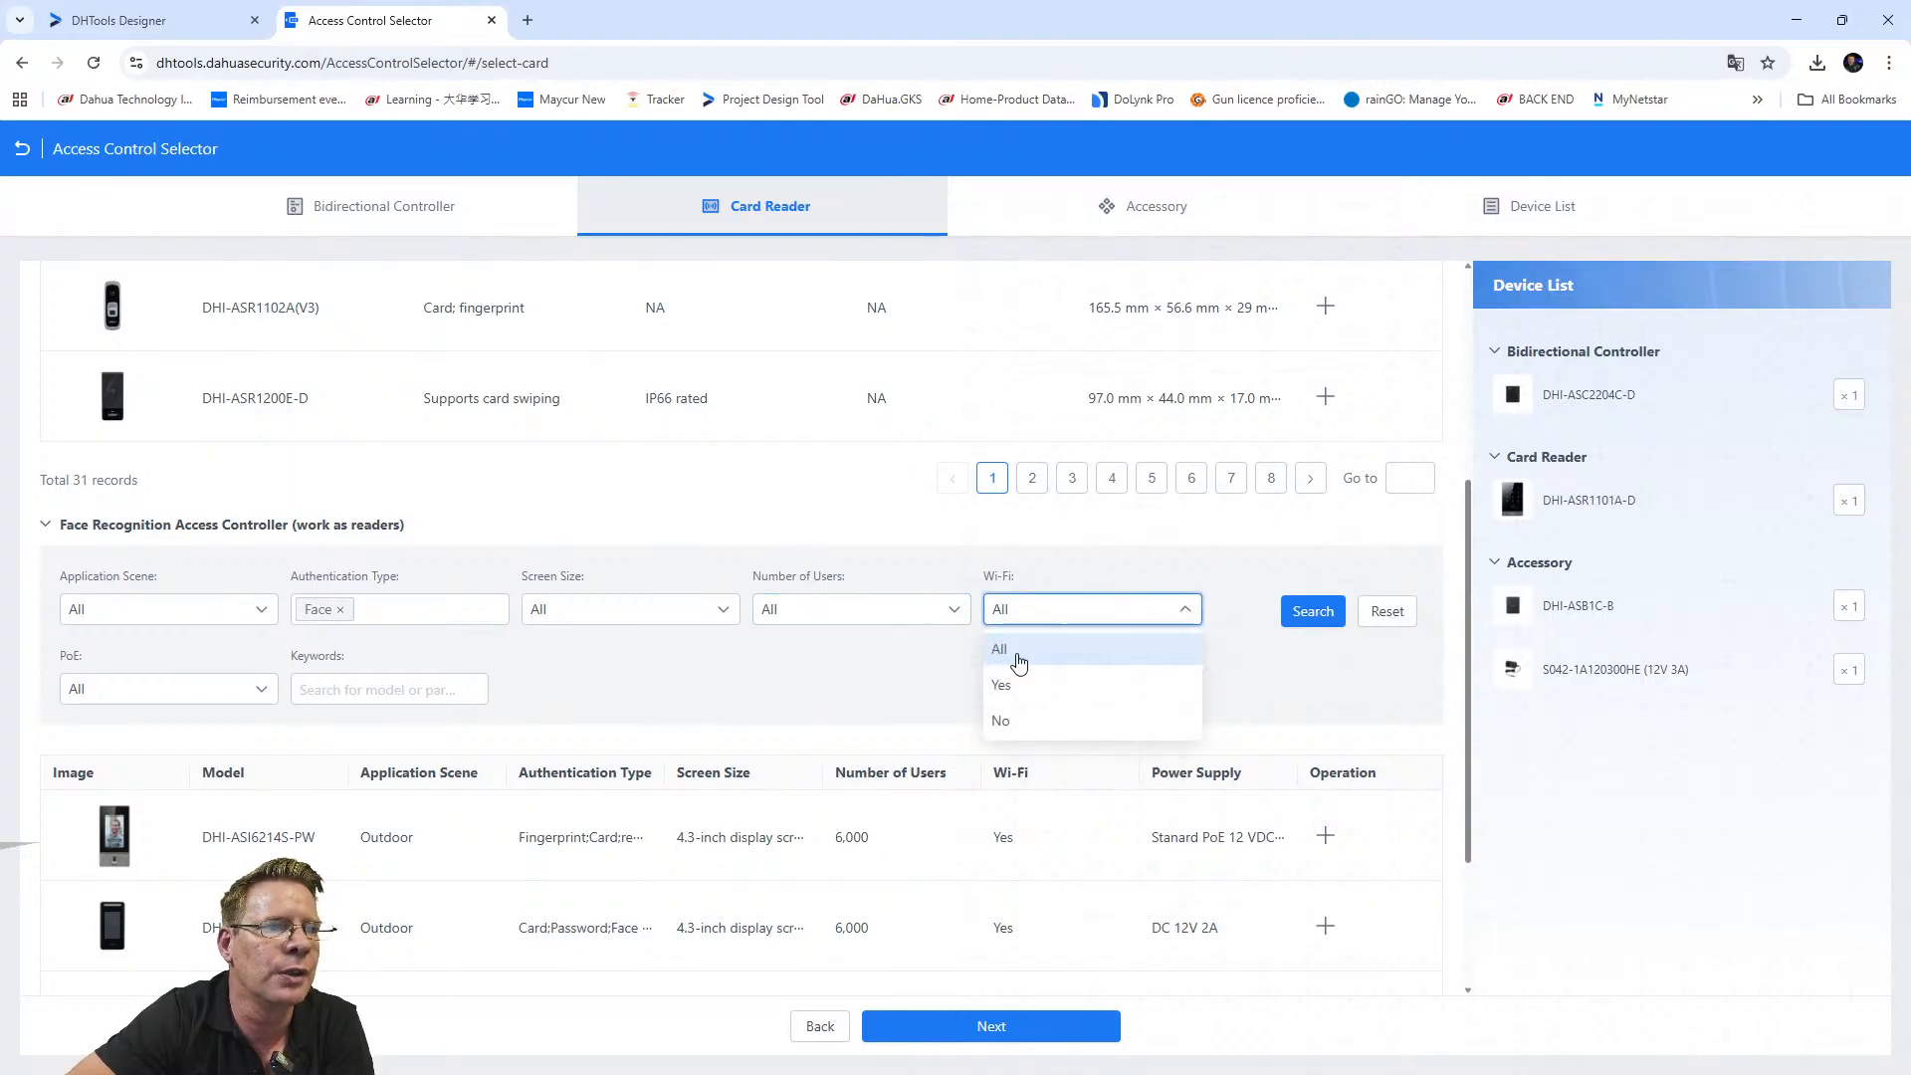
{"action": "left_click", "coordinate": [1134, 615]}
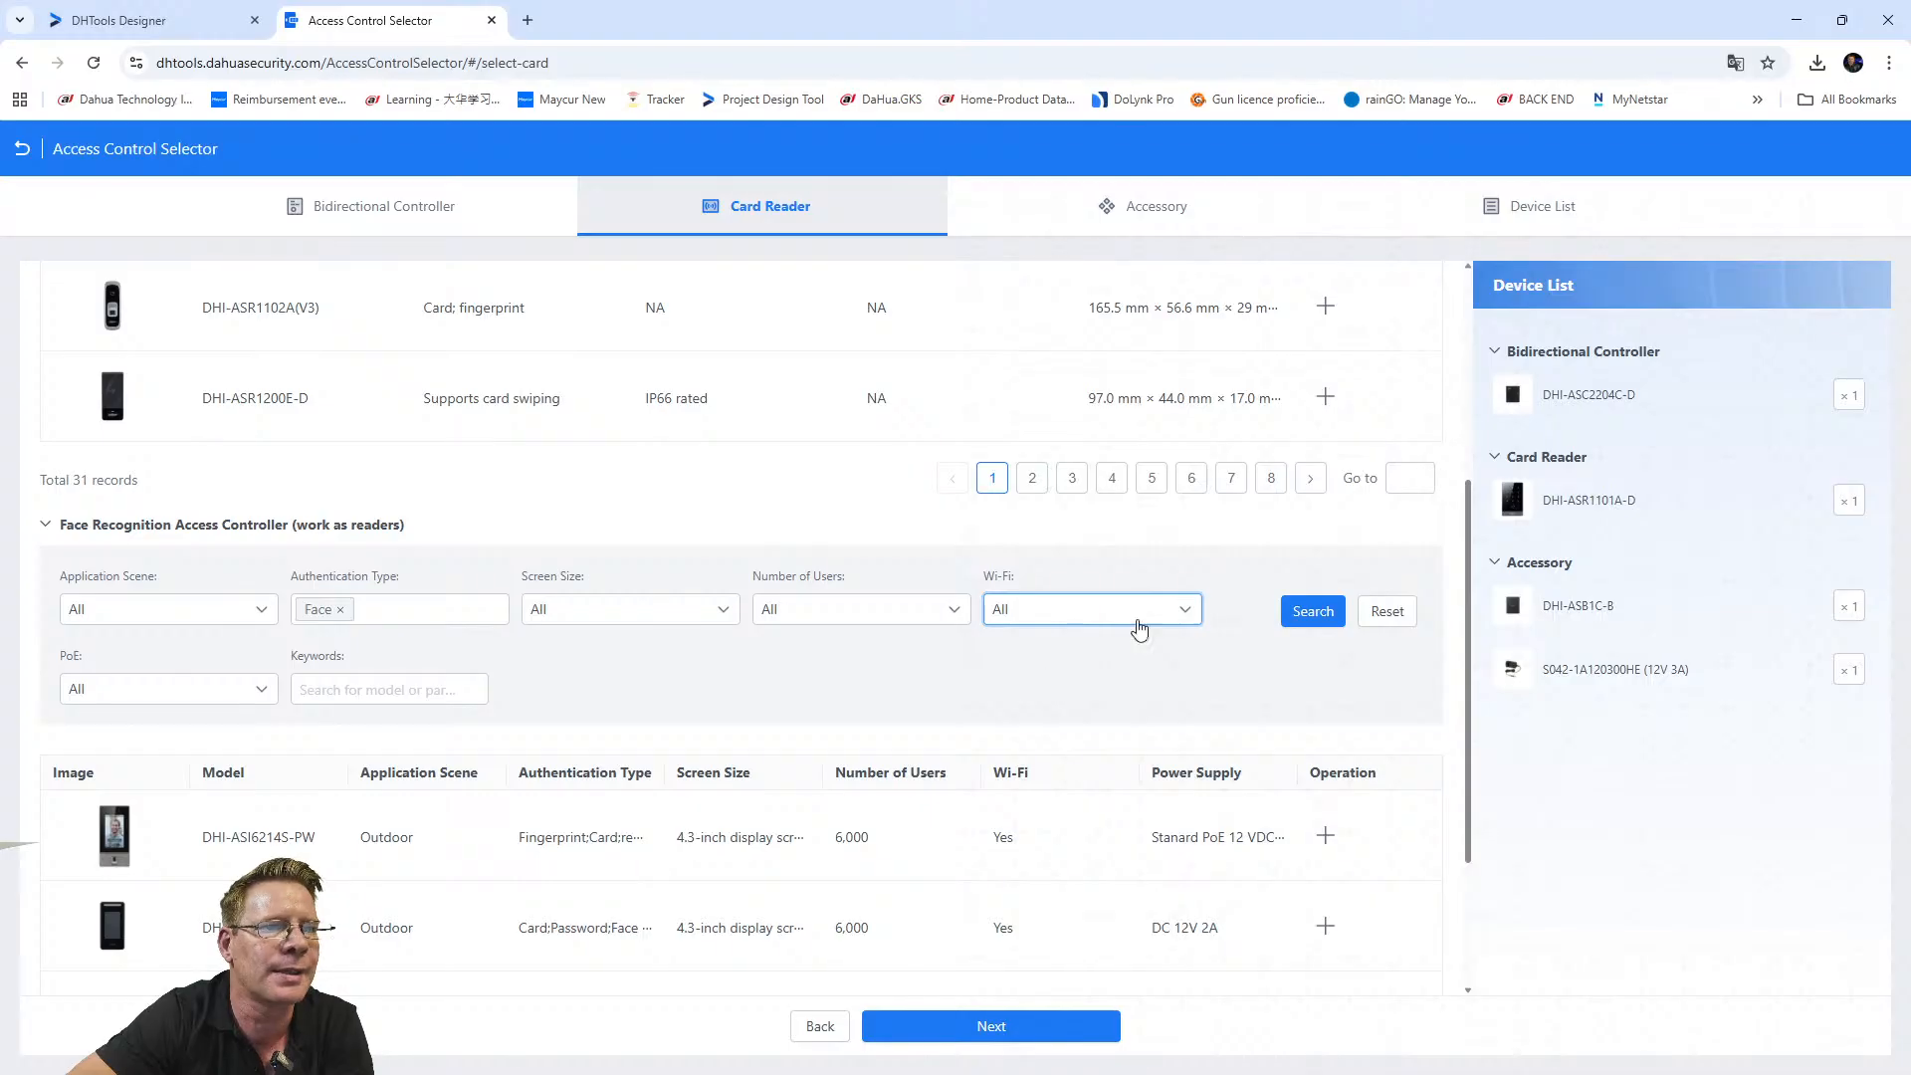
Scroll to DHI-ASI3213G-FW and add it to the Device List.
{"action": "scroll", "coordinate": [348, 781], "scroll_direction": "down", "scroll_amount": 1}
{"action": "scroll", "coordinate": [348, 781], "scroll_direction": "down", "scroll_amount": 2}
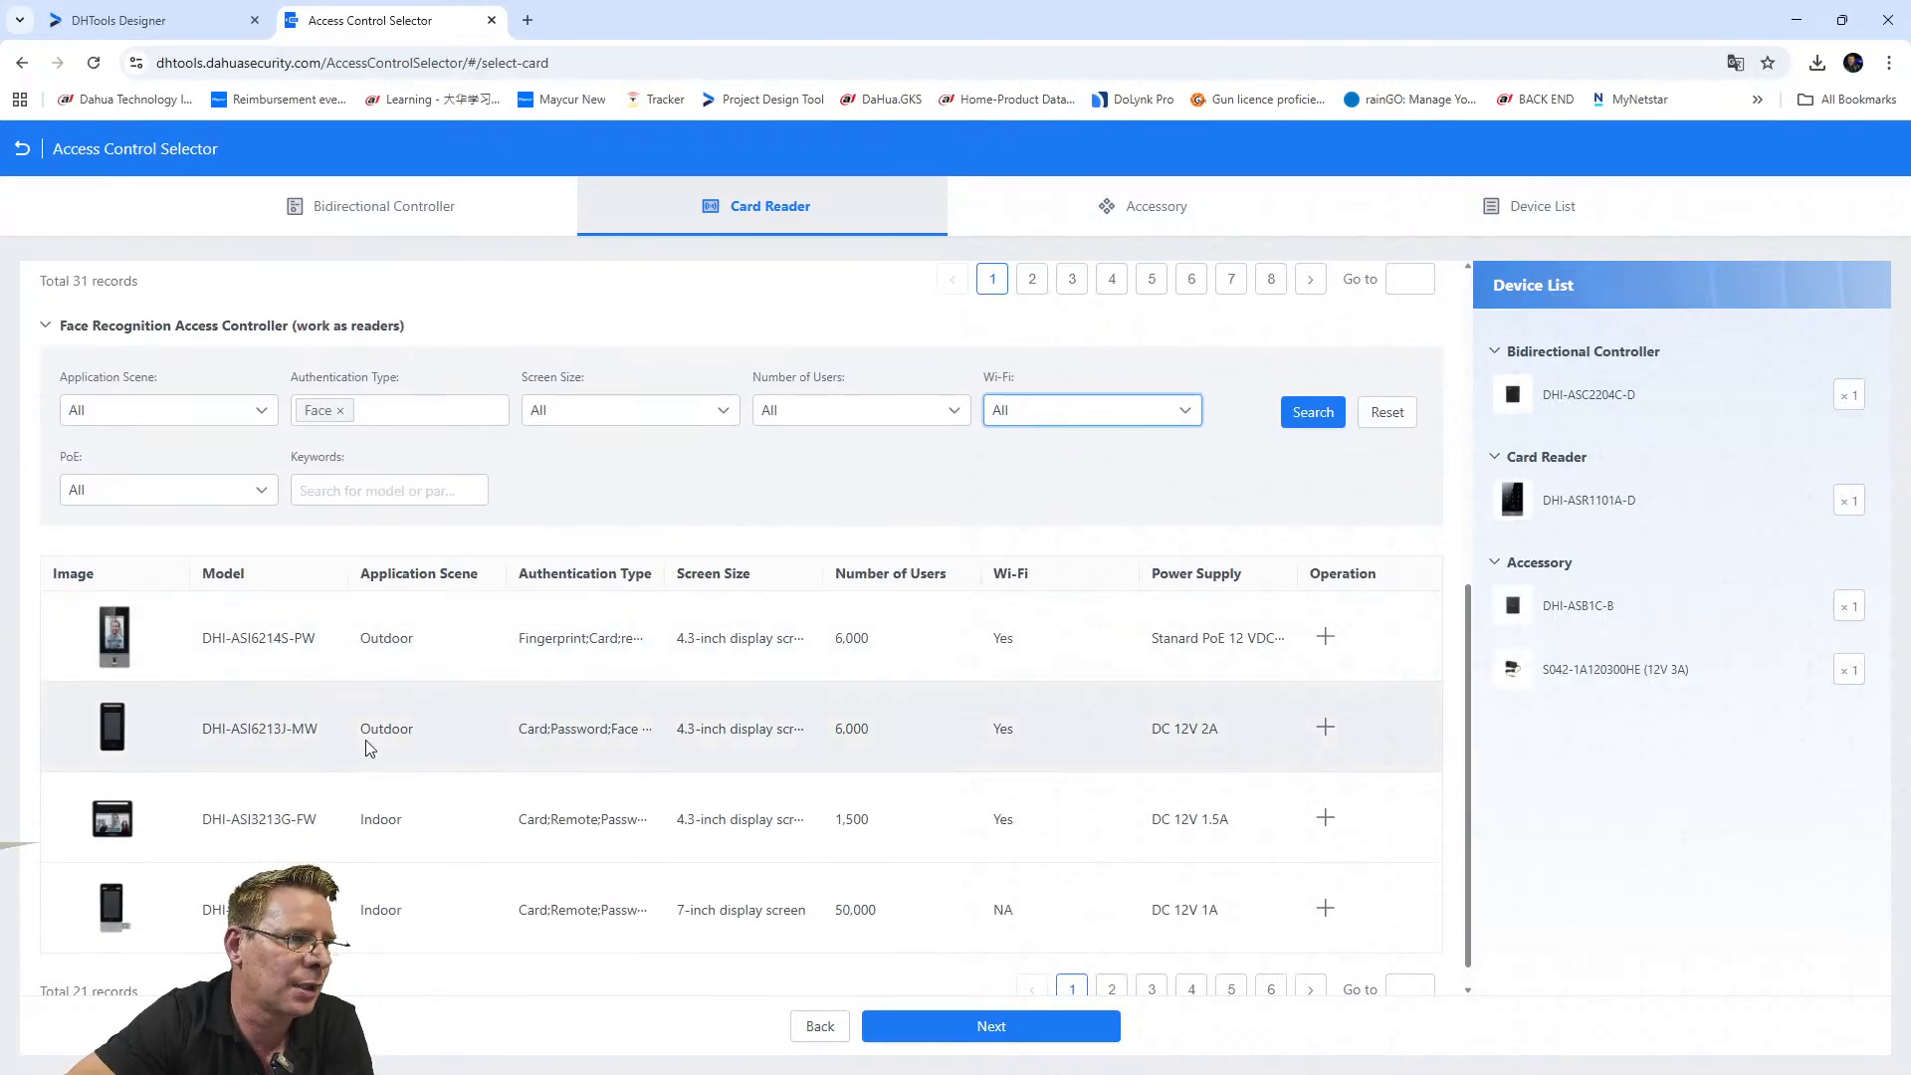
{"action": "scroll", "coordinate": [209, 816], "scroll_direction": "down", "scroll_amount": 1}
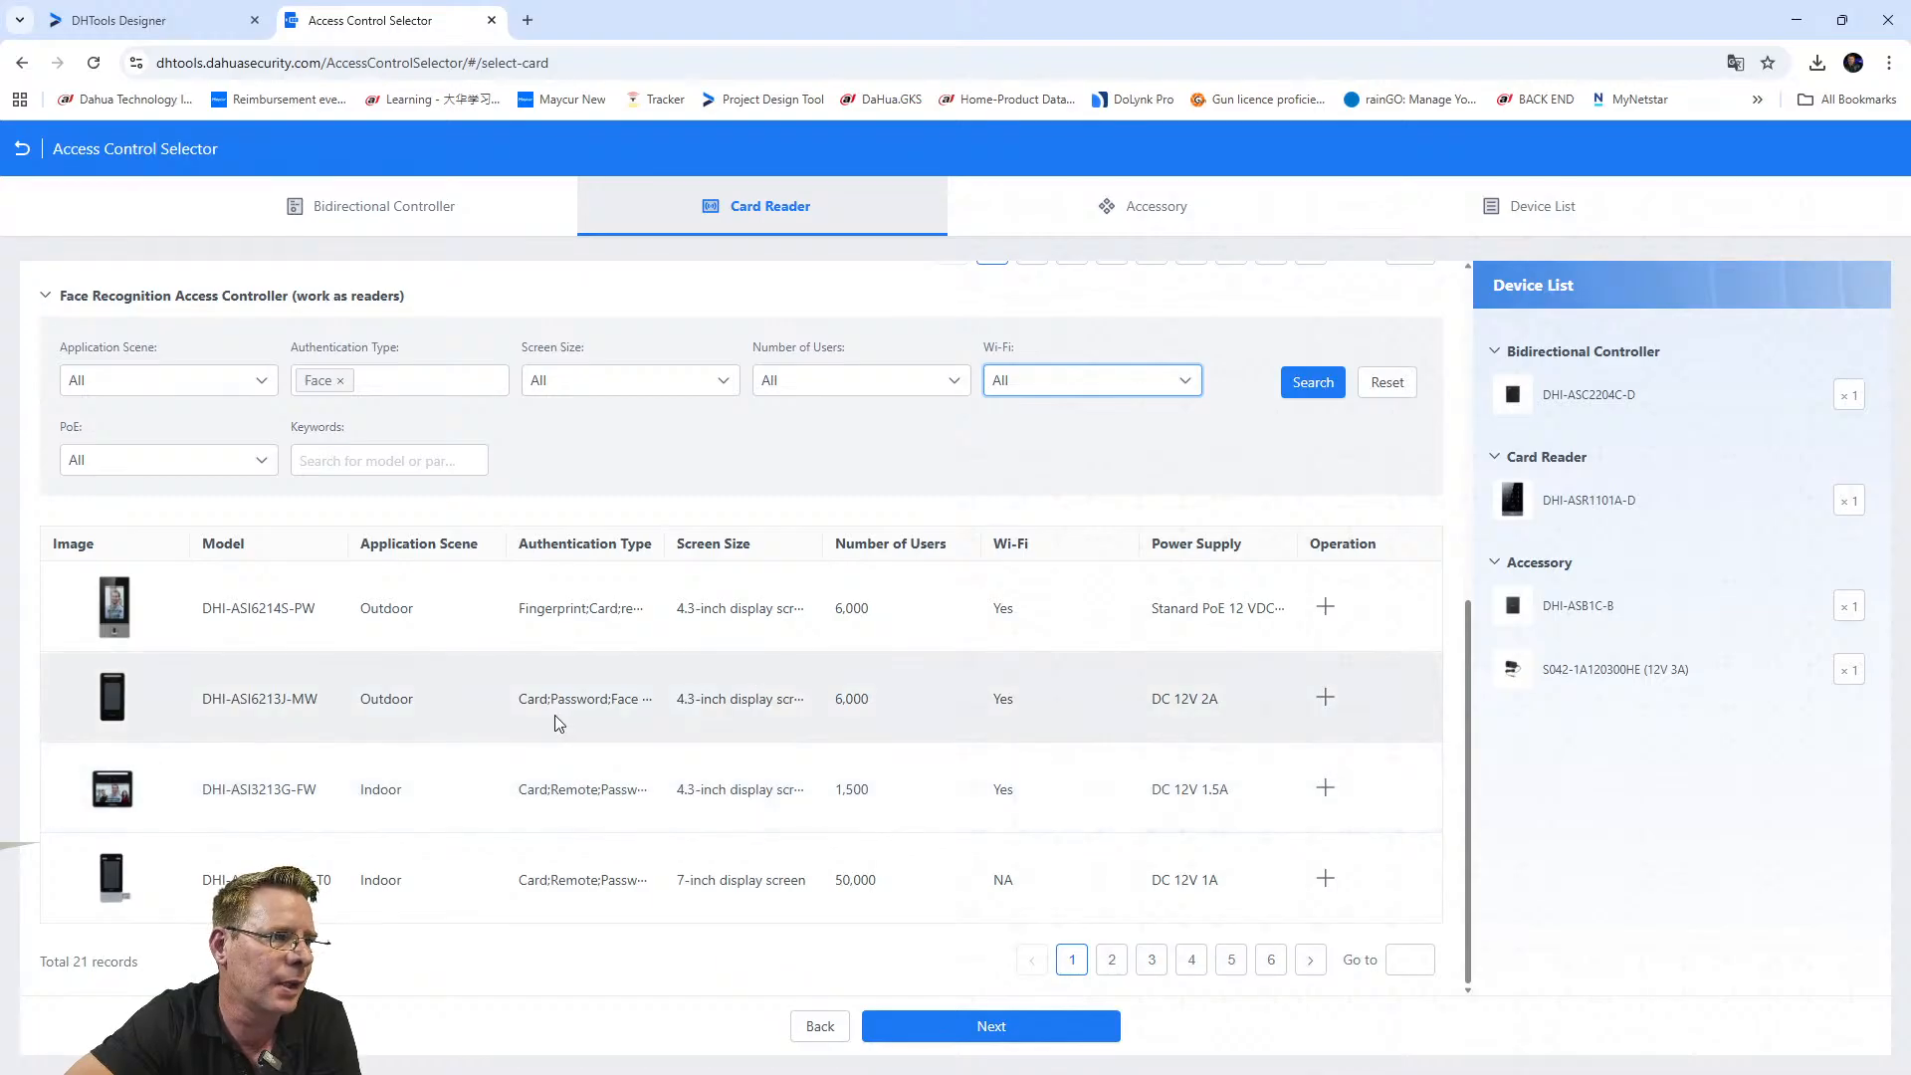
{"action": "scroll", "coordinate": [393, 697], "scroll_direction": "up", "scroll_amount": 4}
{"action": "scroll", "coordinate": [408, 716], "scroll_direction": "down", "scroll_amount": 4}
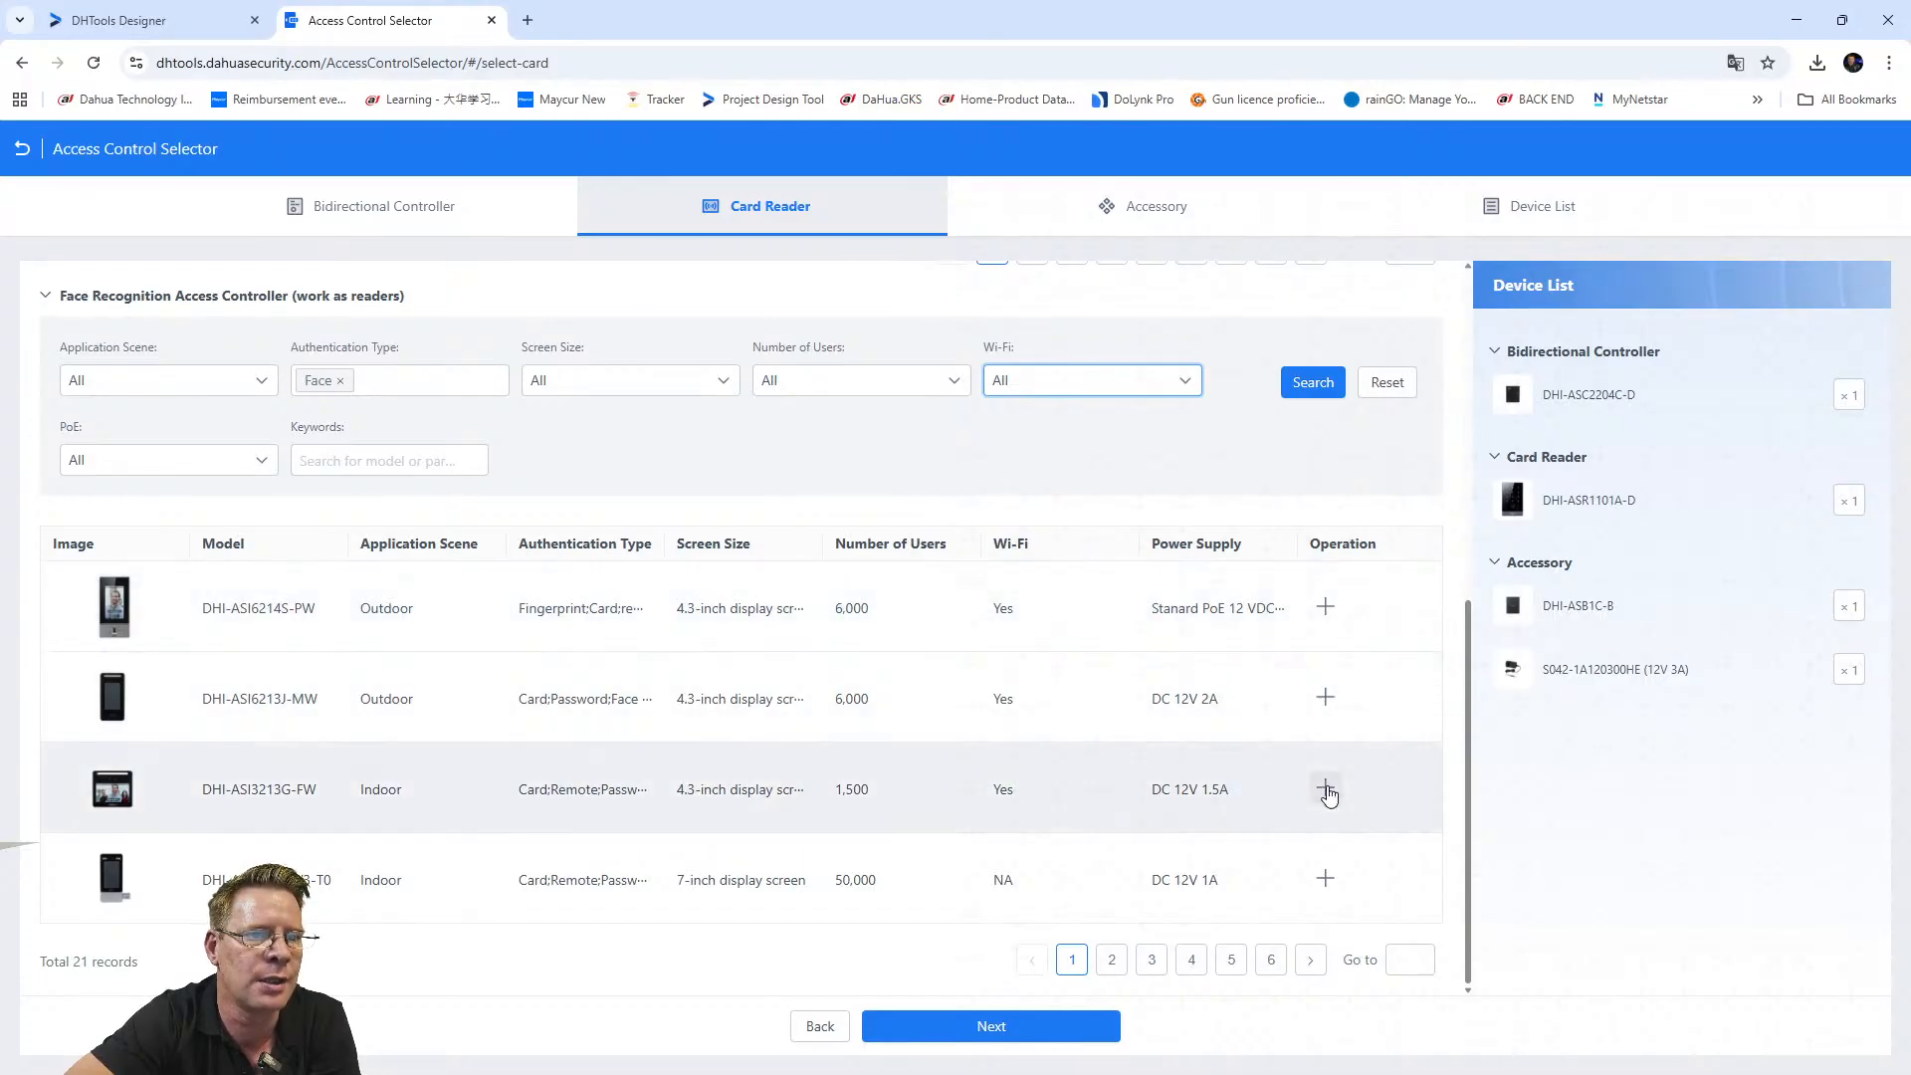
{"action": "left_click", "coordinate": [1325, 787]}
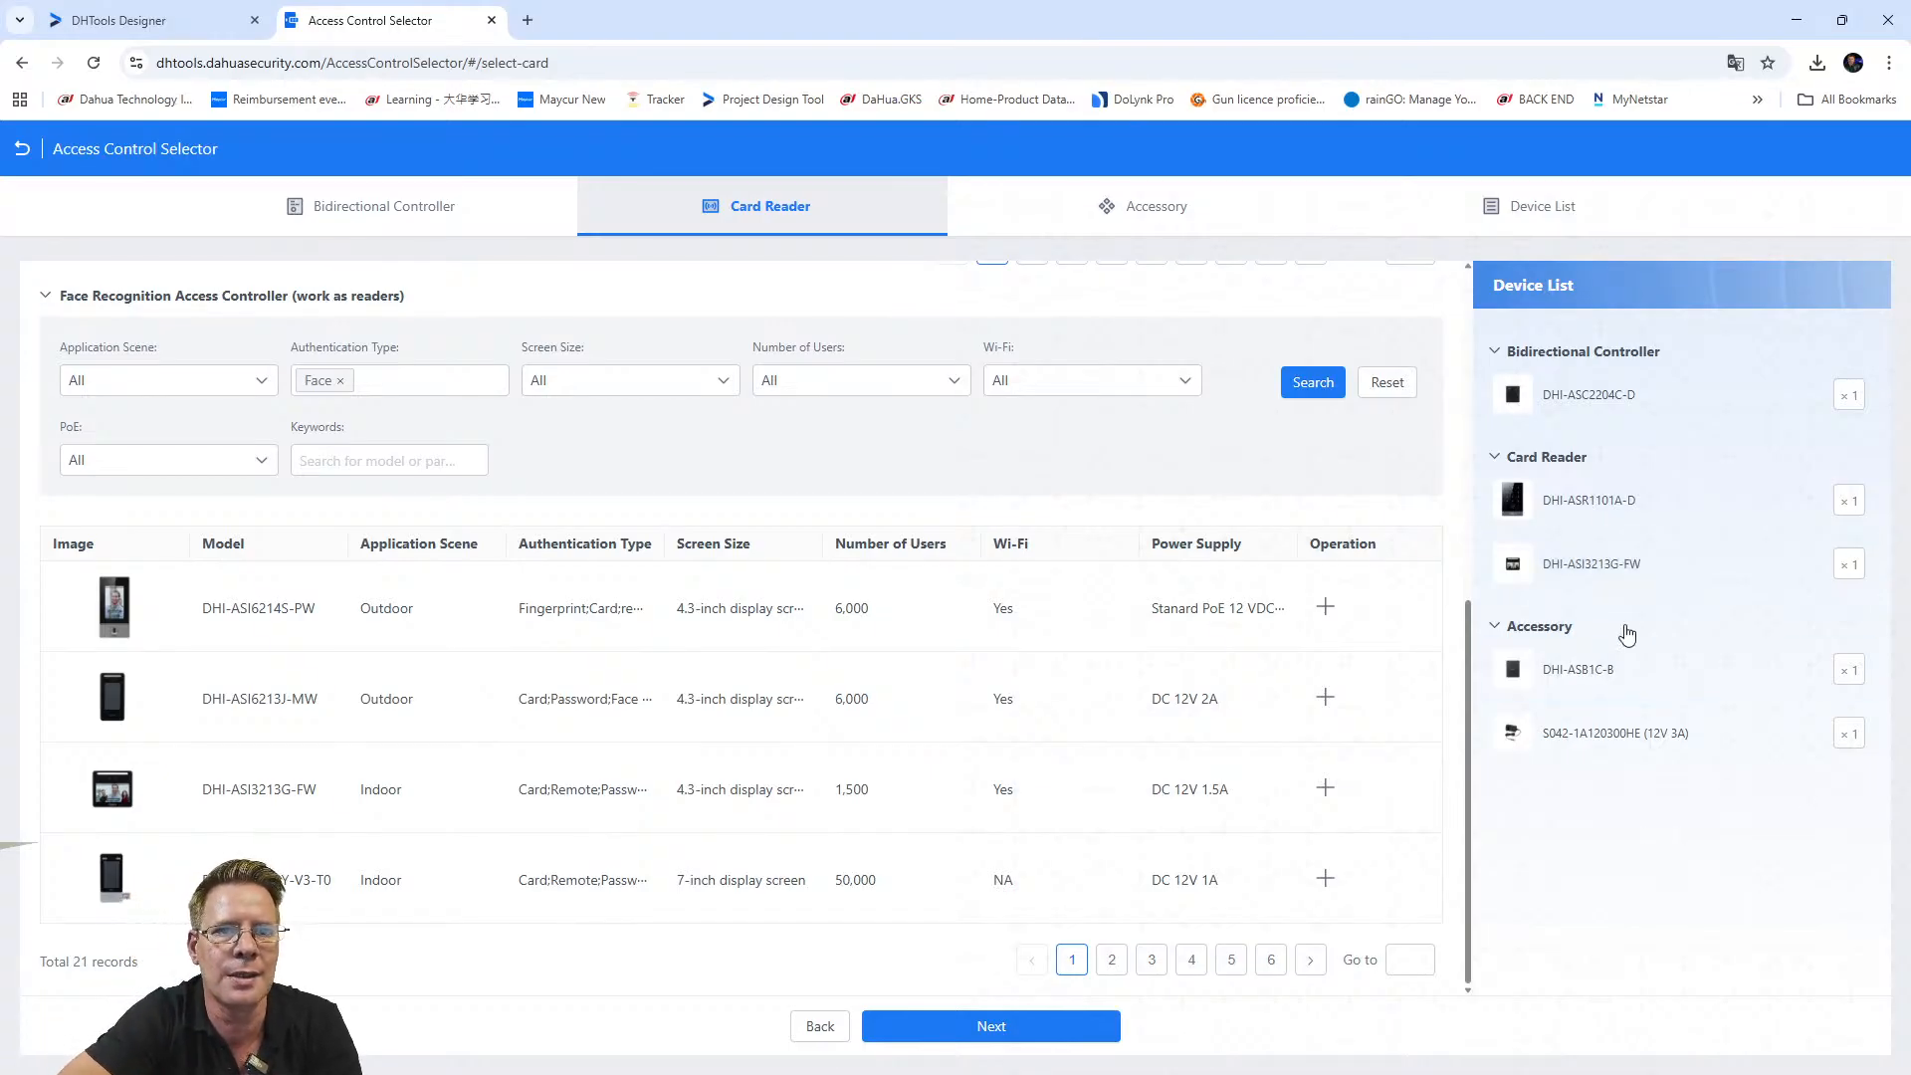
Proceed to the Accessory step, accepting the reader-versus-door count mismatch prompt.
{"action": "left_click", "coordinate": [1069, 1035]}
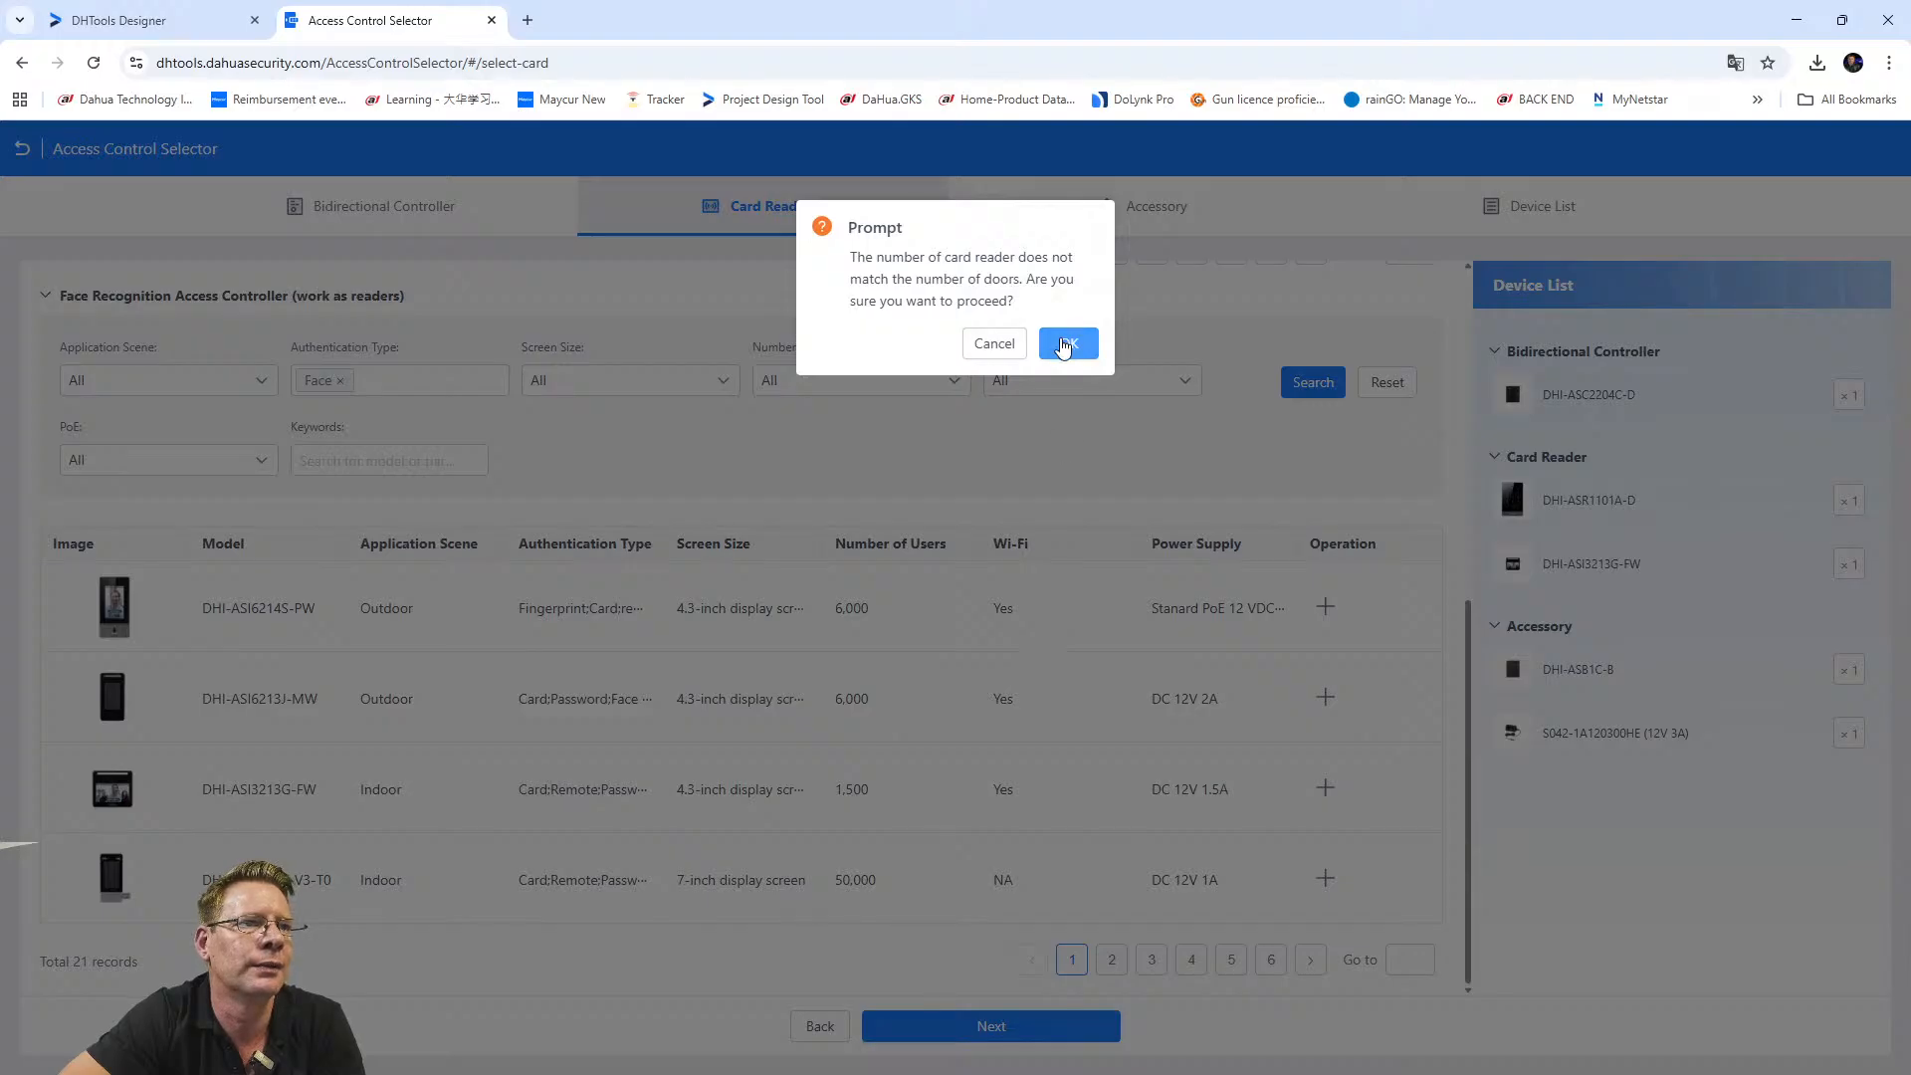
{"action": "left_click", "coordinate": [1065, 345]}
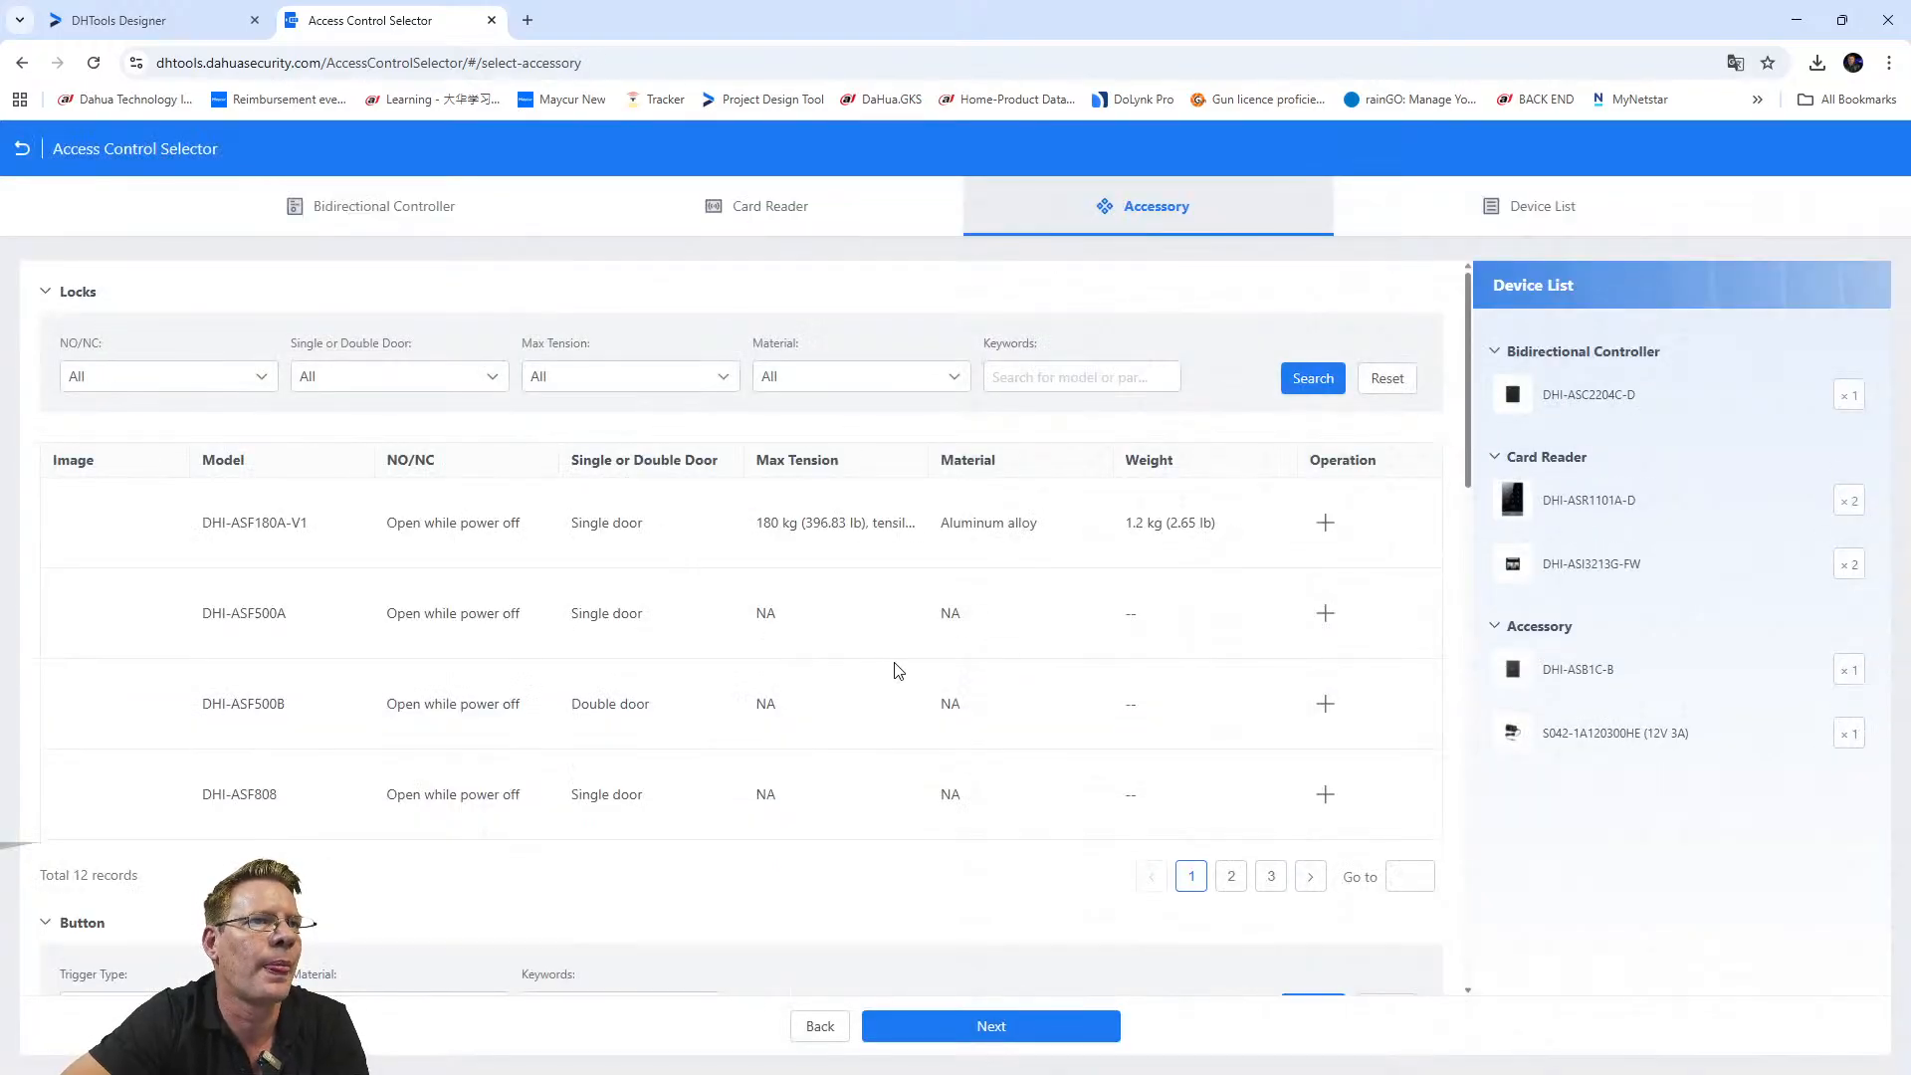
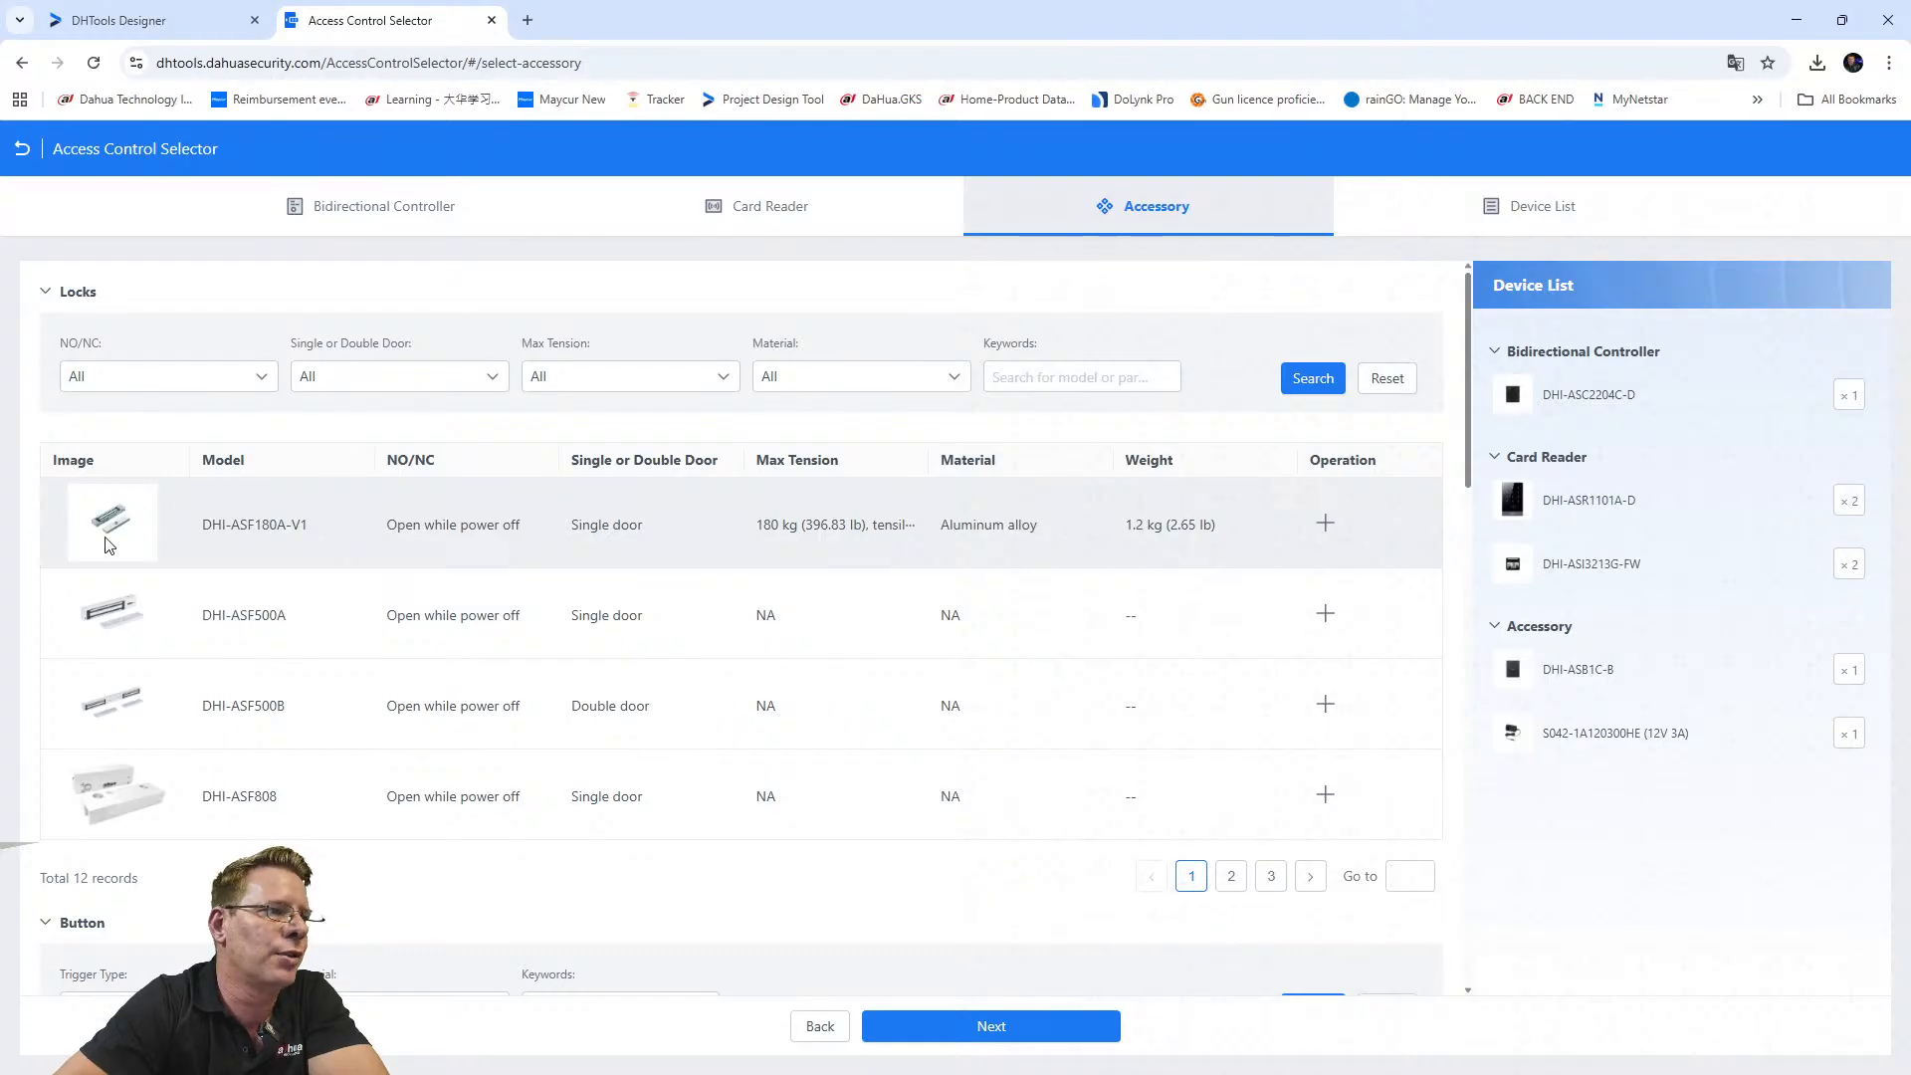
Review the Button, Door Closer and Card Issuer accessory tables, then continue to the Device List.
{"action": "scroll", "coordinate": [338, 732], "scroll_direction": "down", "scroll_amount": 4}
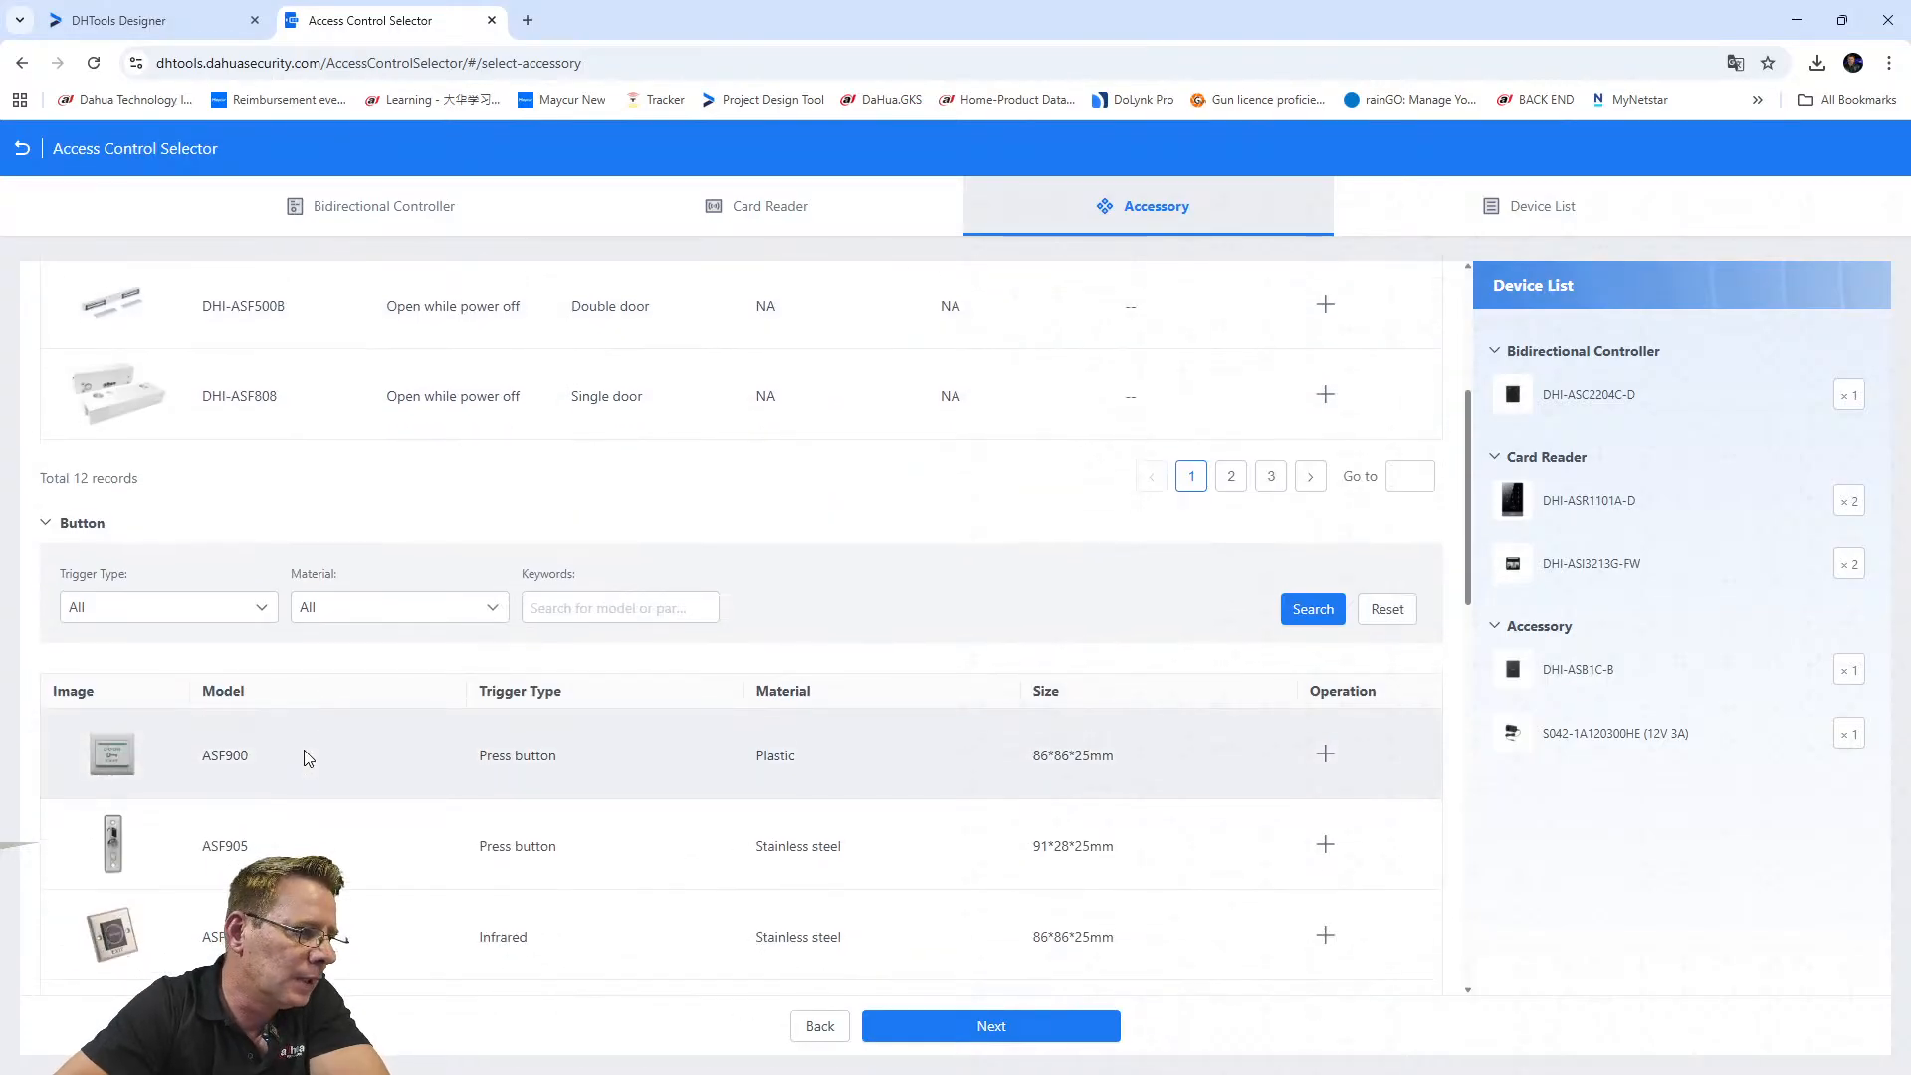
{"action": "scroll", "coordinate": [307, 758], "scroll_direction": "down", "scroll_amount": 2}
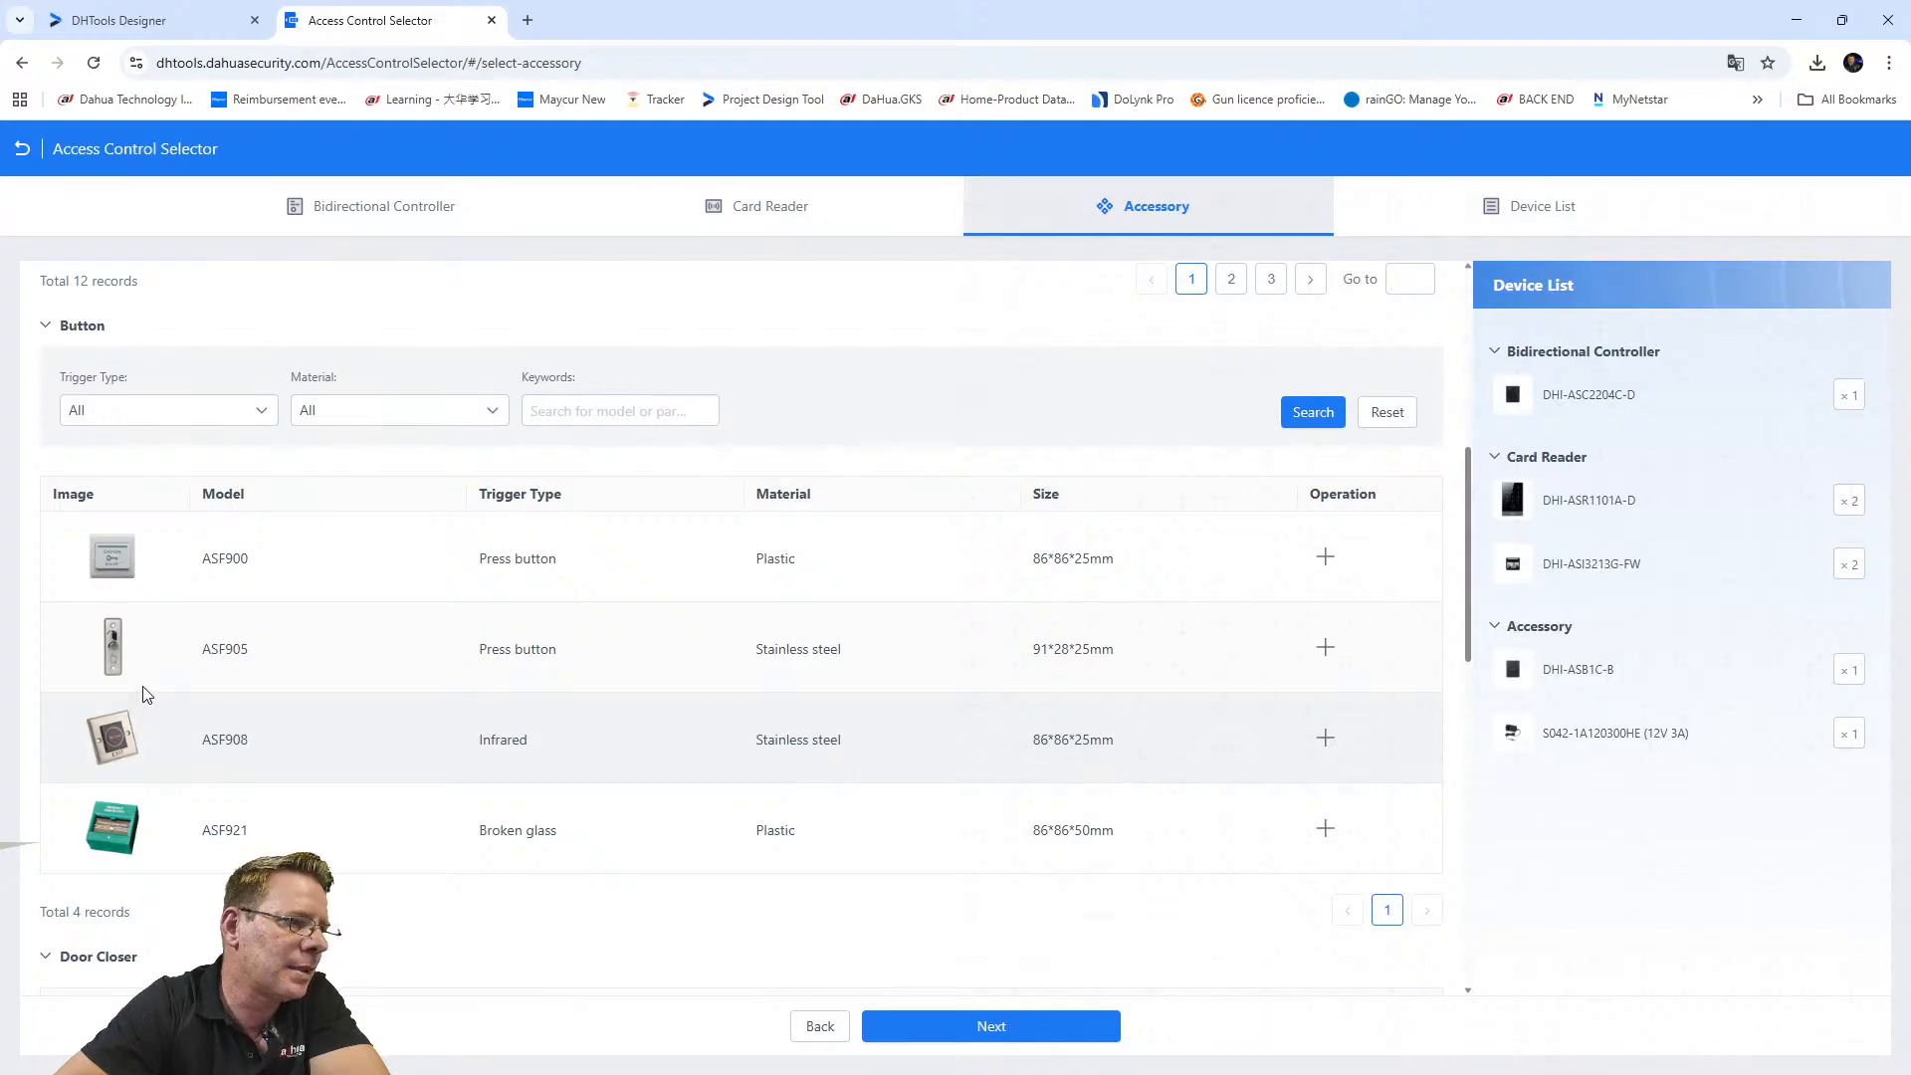
{"action": "scroll", "coordinate": [243, 703], "scroll_direction": "down", "scroll_amount": 2}
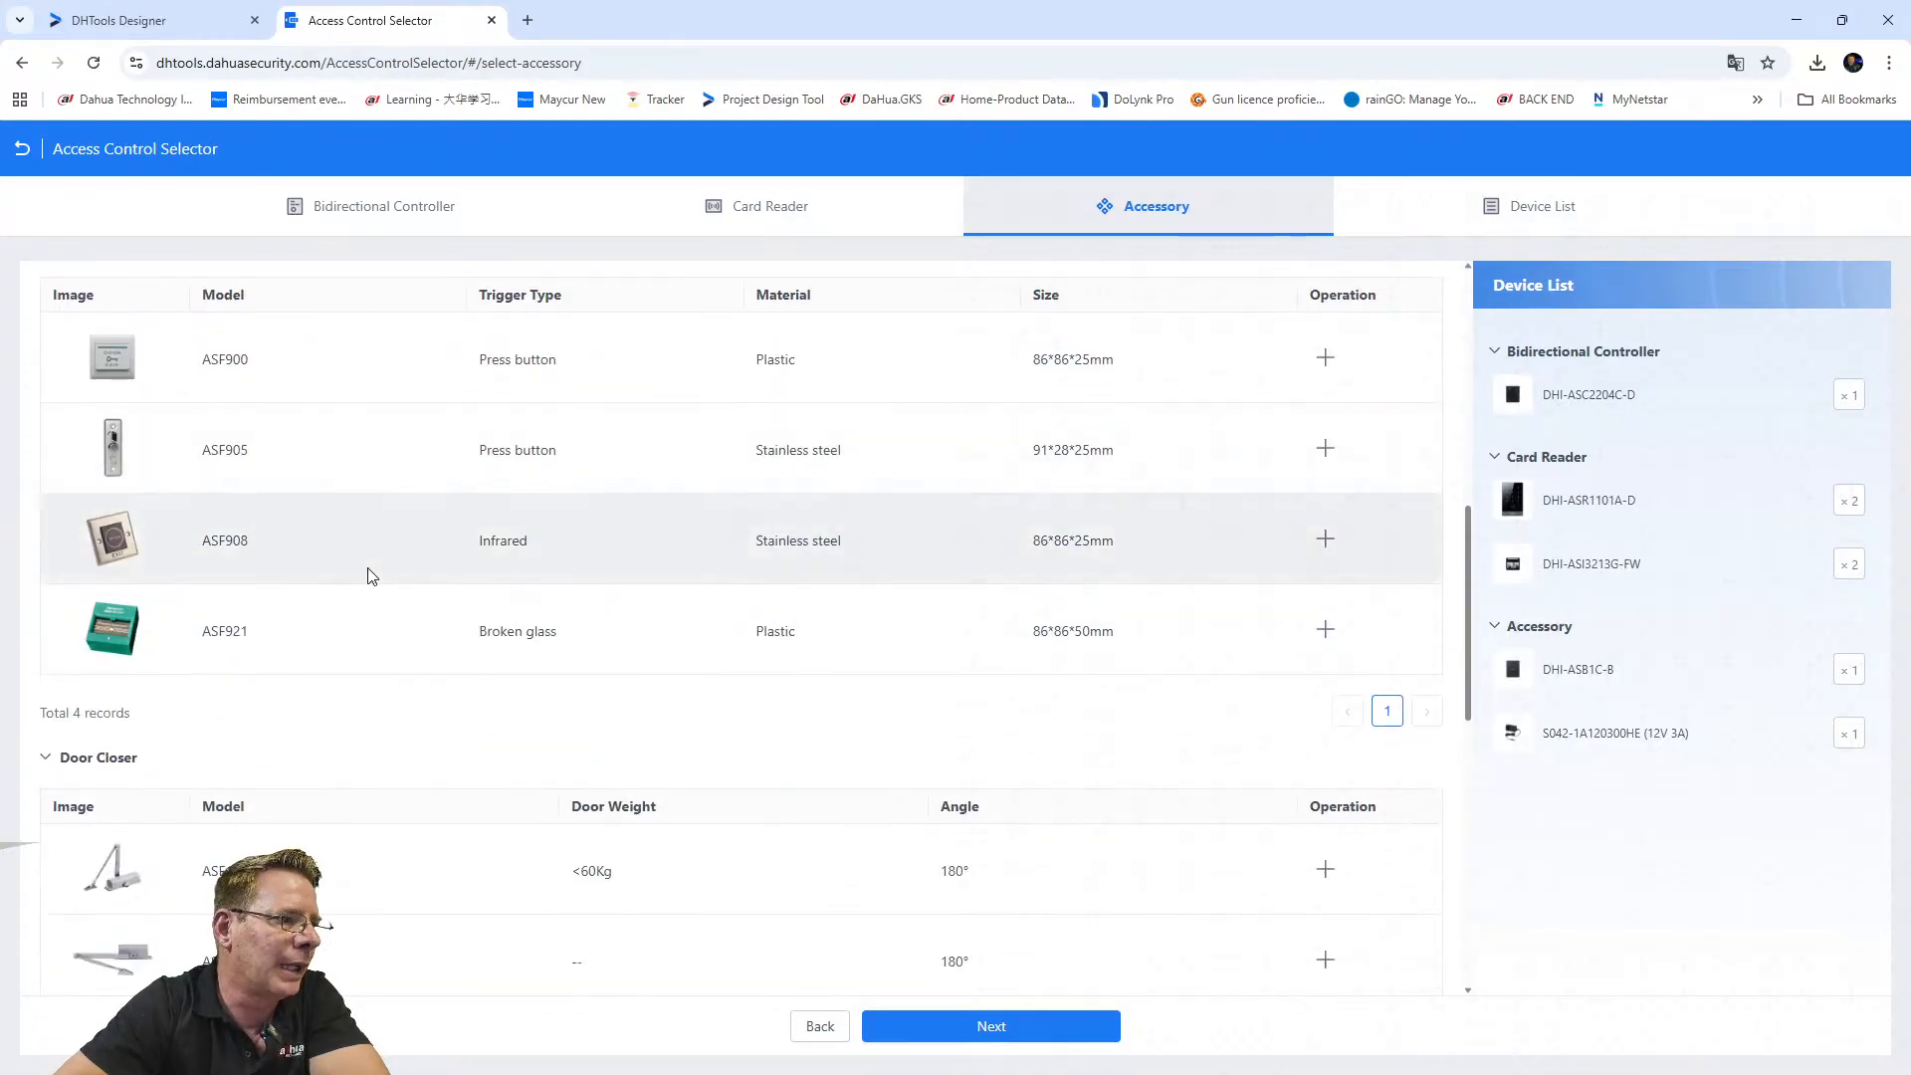
{"action": "scroll", "coordinate": [282, 657], "scroll_direction": "down", "scroll_amount": 3}
{"action": "scroll", "coordinate": [291, 732], "scroll_direction": "down", "scroll_amount": 2}
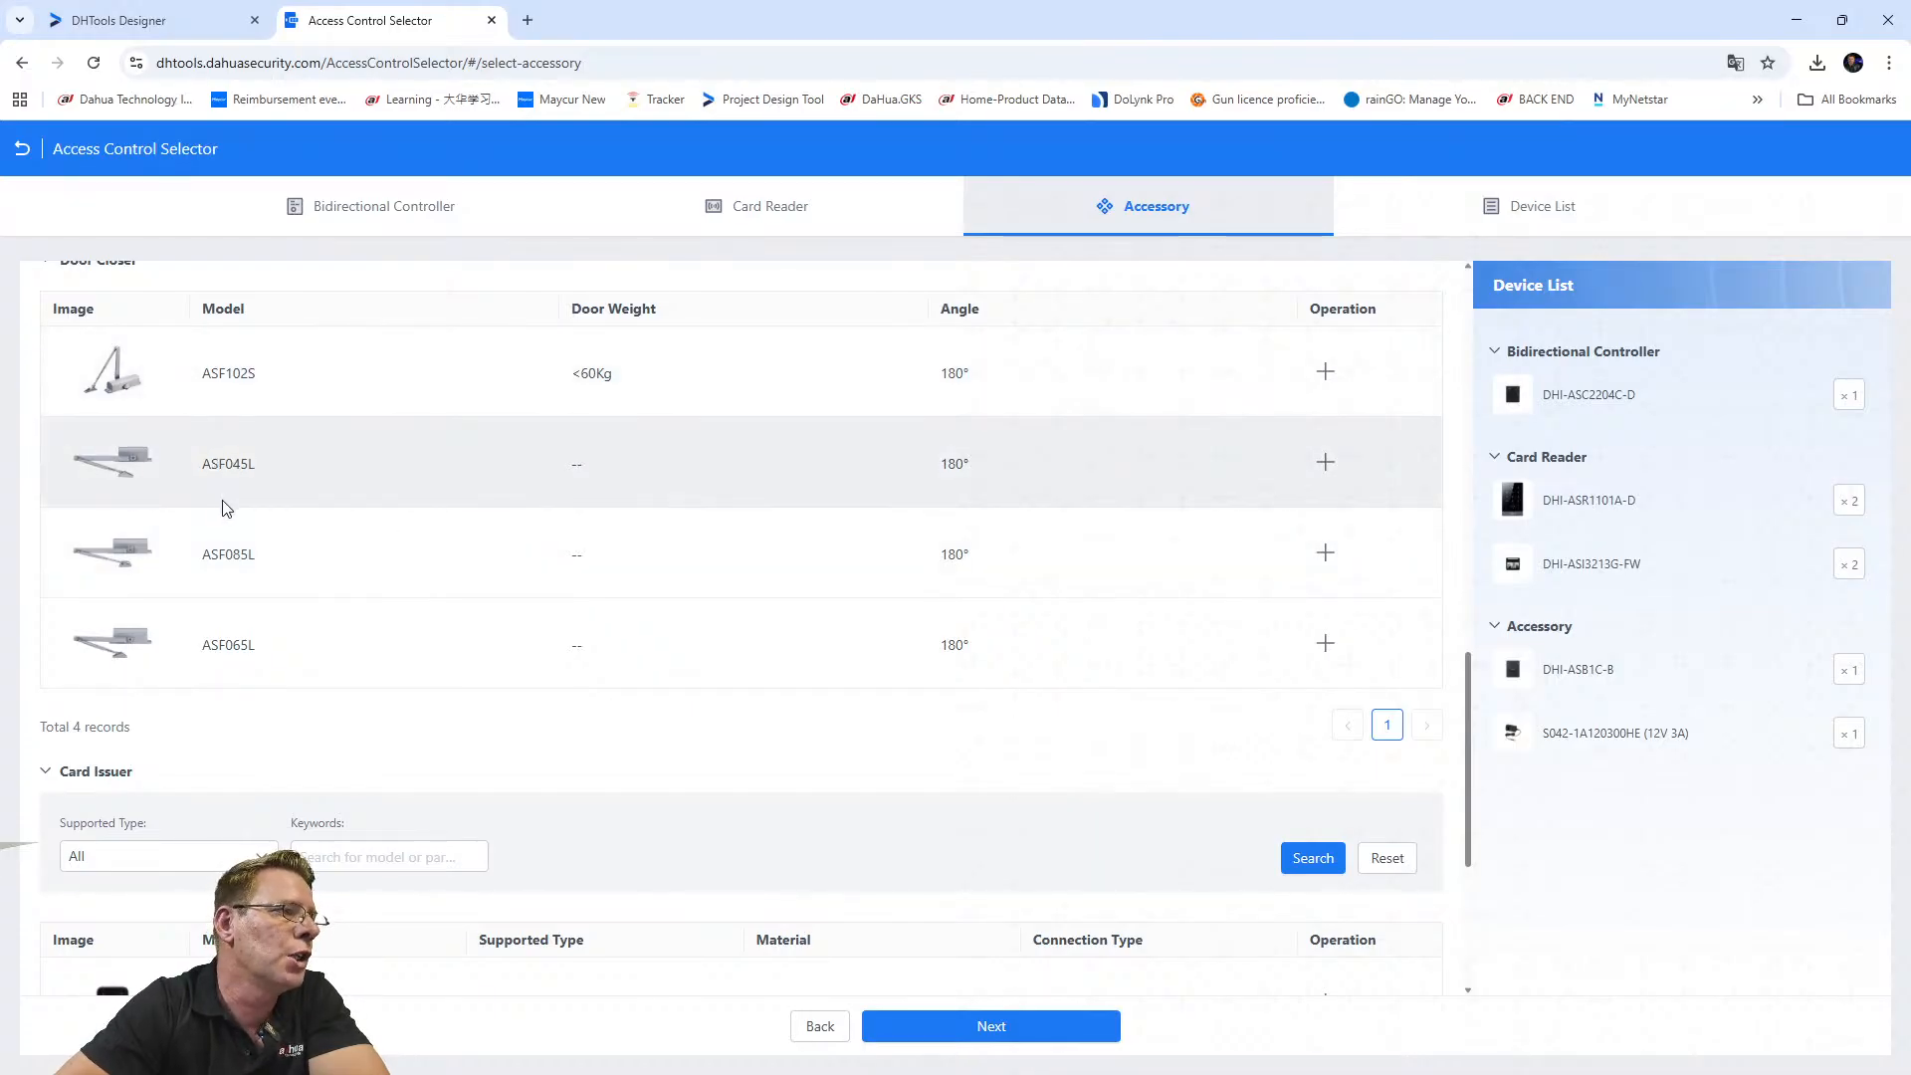
{"action": "scroll", "coordinate": [129, 456], "scroll_direction": "up", "scroll_amount": 1}
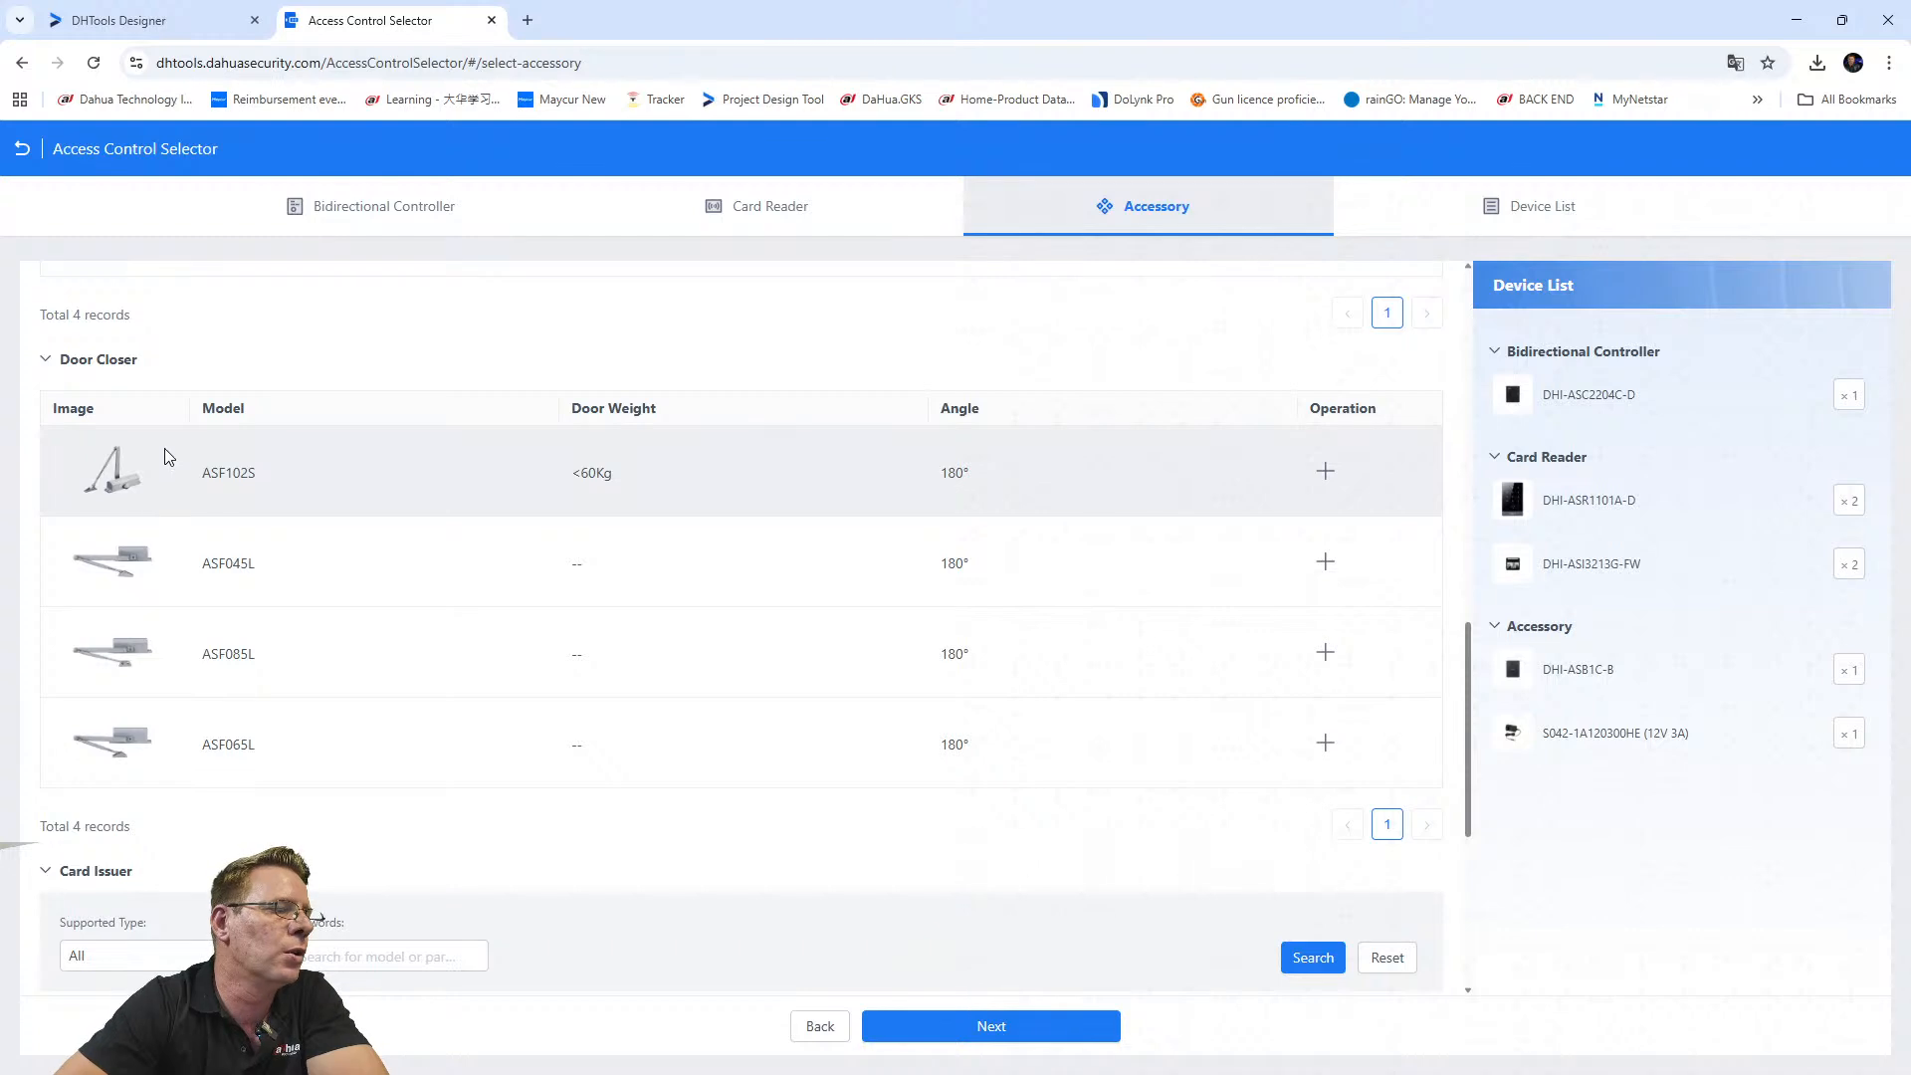
{"action": "scroll", "coordinate": [435, 639], "scroll_direction": "down", "scroll_amount": 2}
{"action": "scroll", "coordinate": [398, 683], "scroll_direction": "down", "scroll_amount": 2}
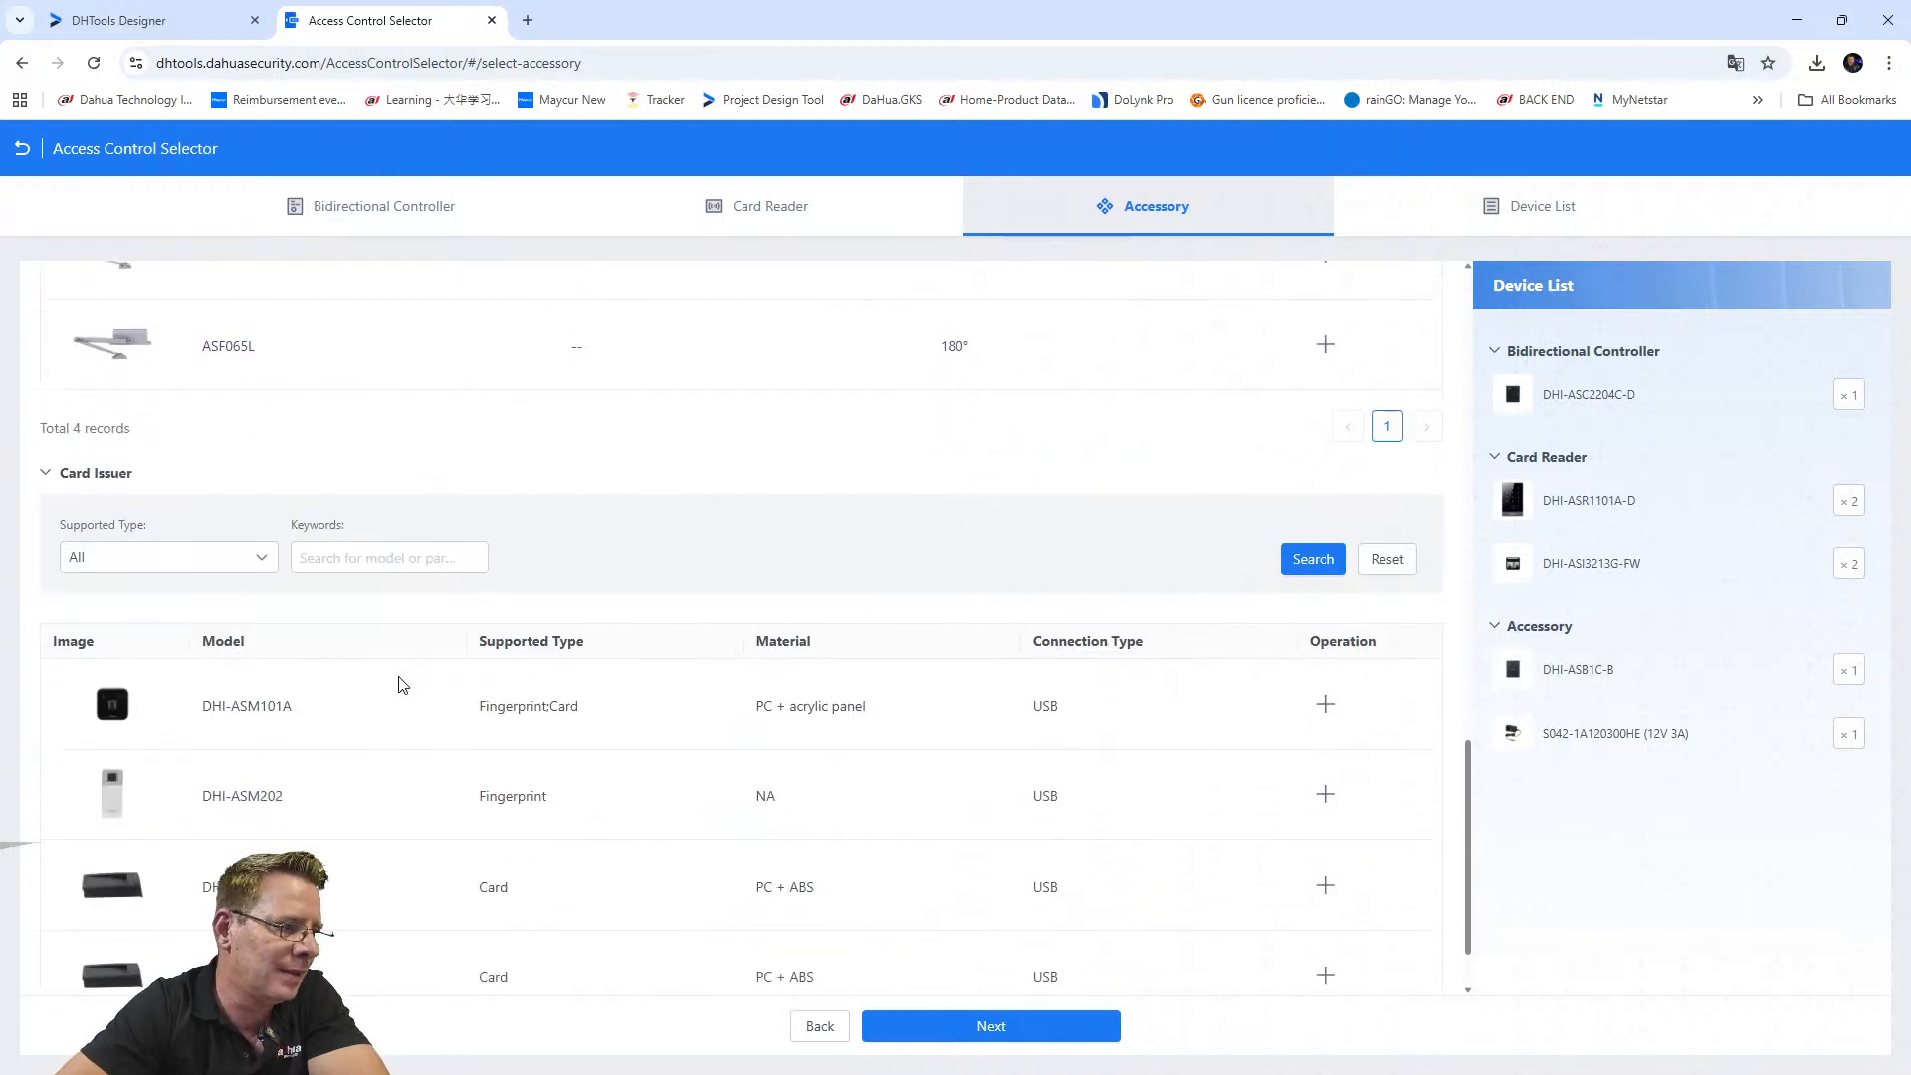
{"action": "scroll", "coordinate": [428, 762], "scroll_direction": "down", "scroll_amount": 1}
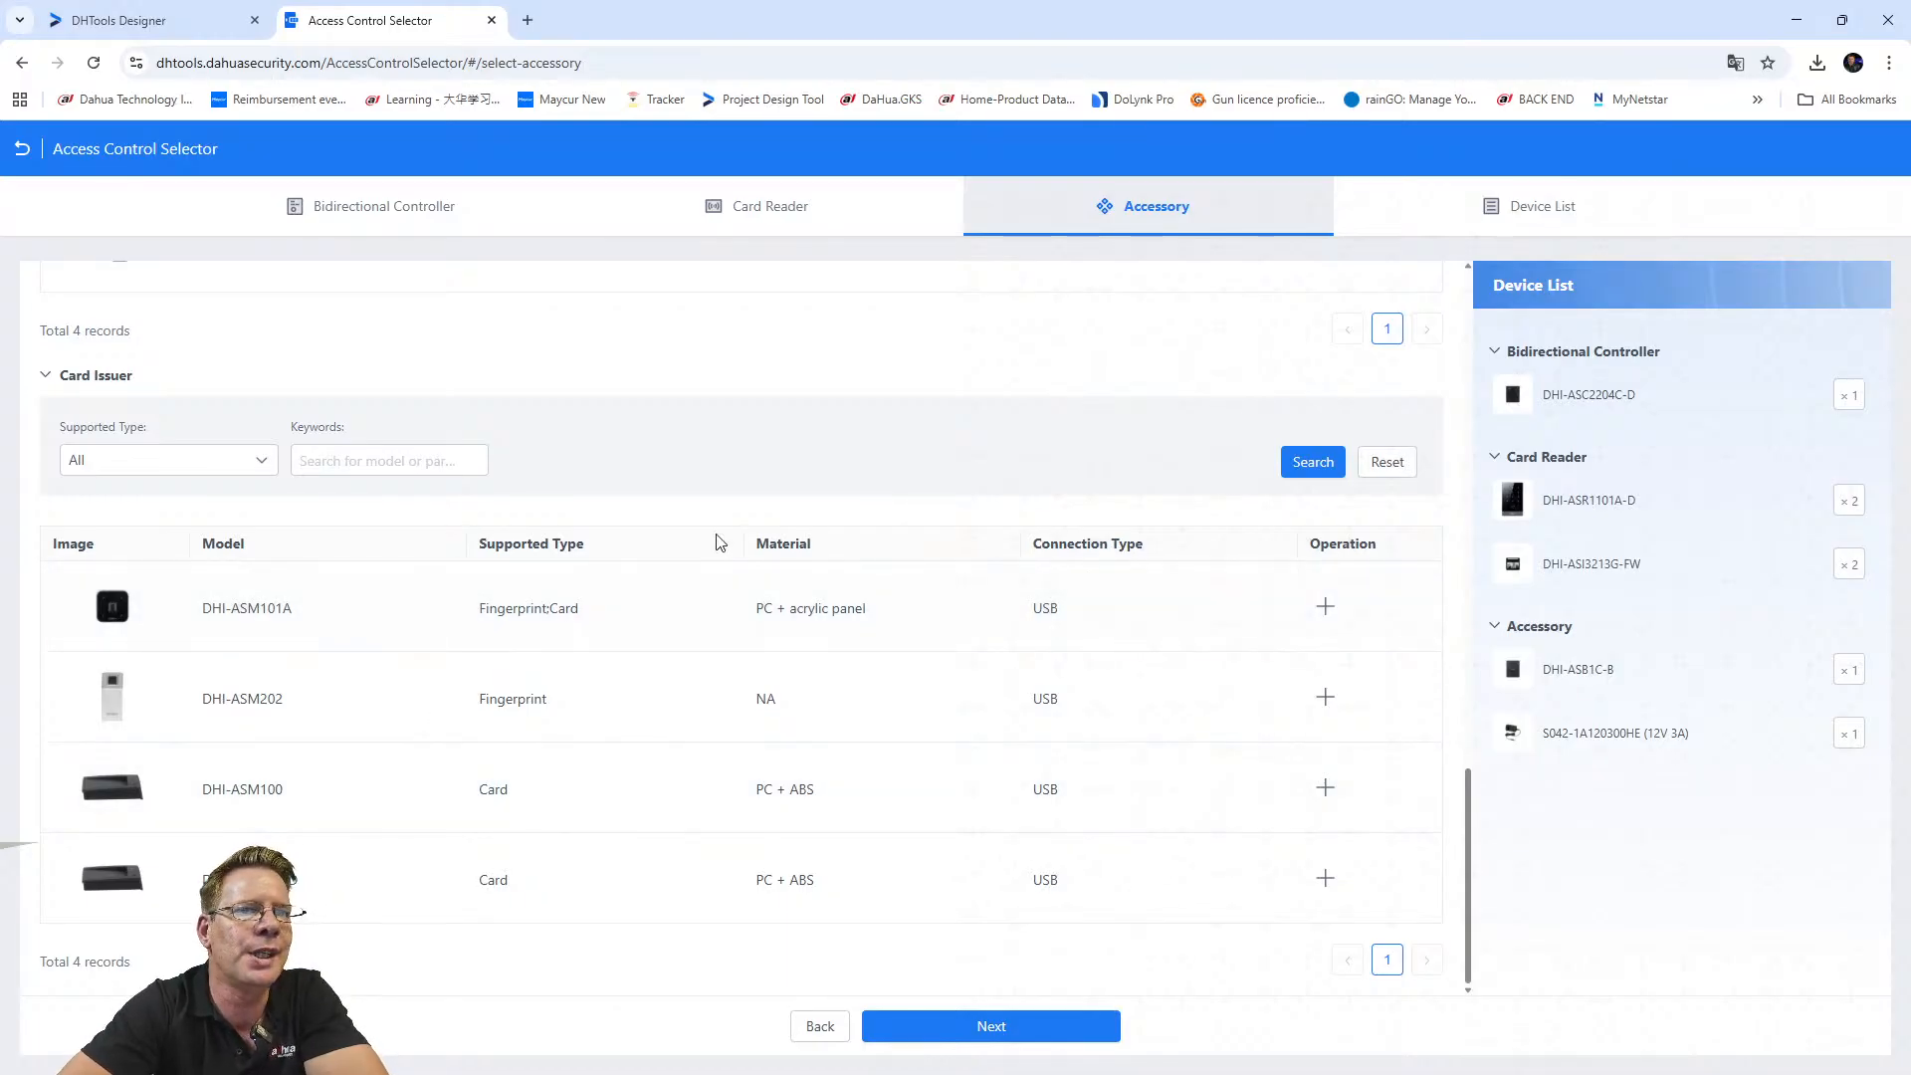
{"action": "left_click", "coordinate": [991, 1026]}
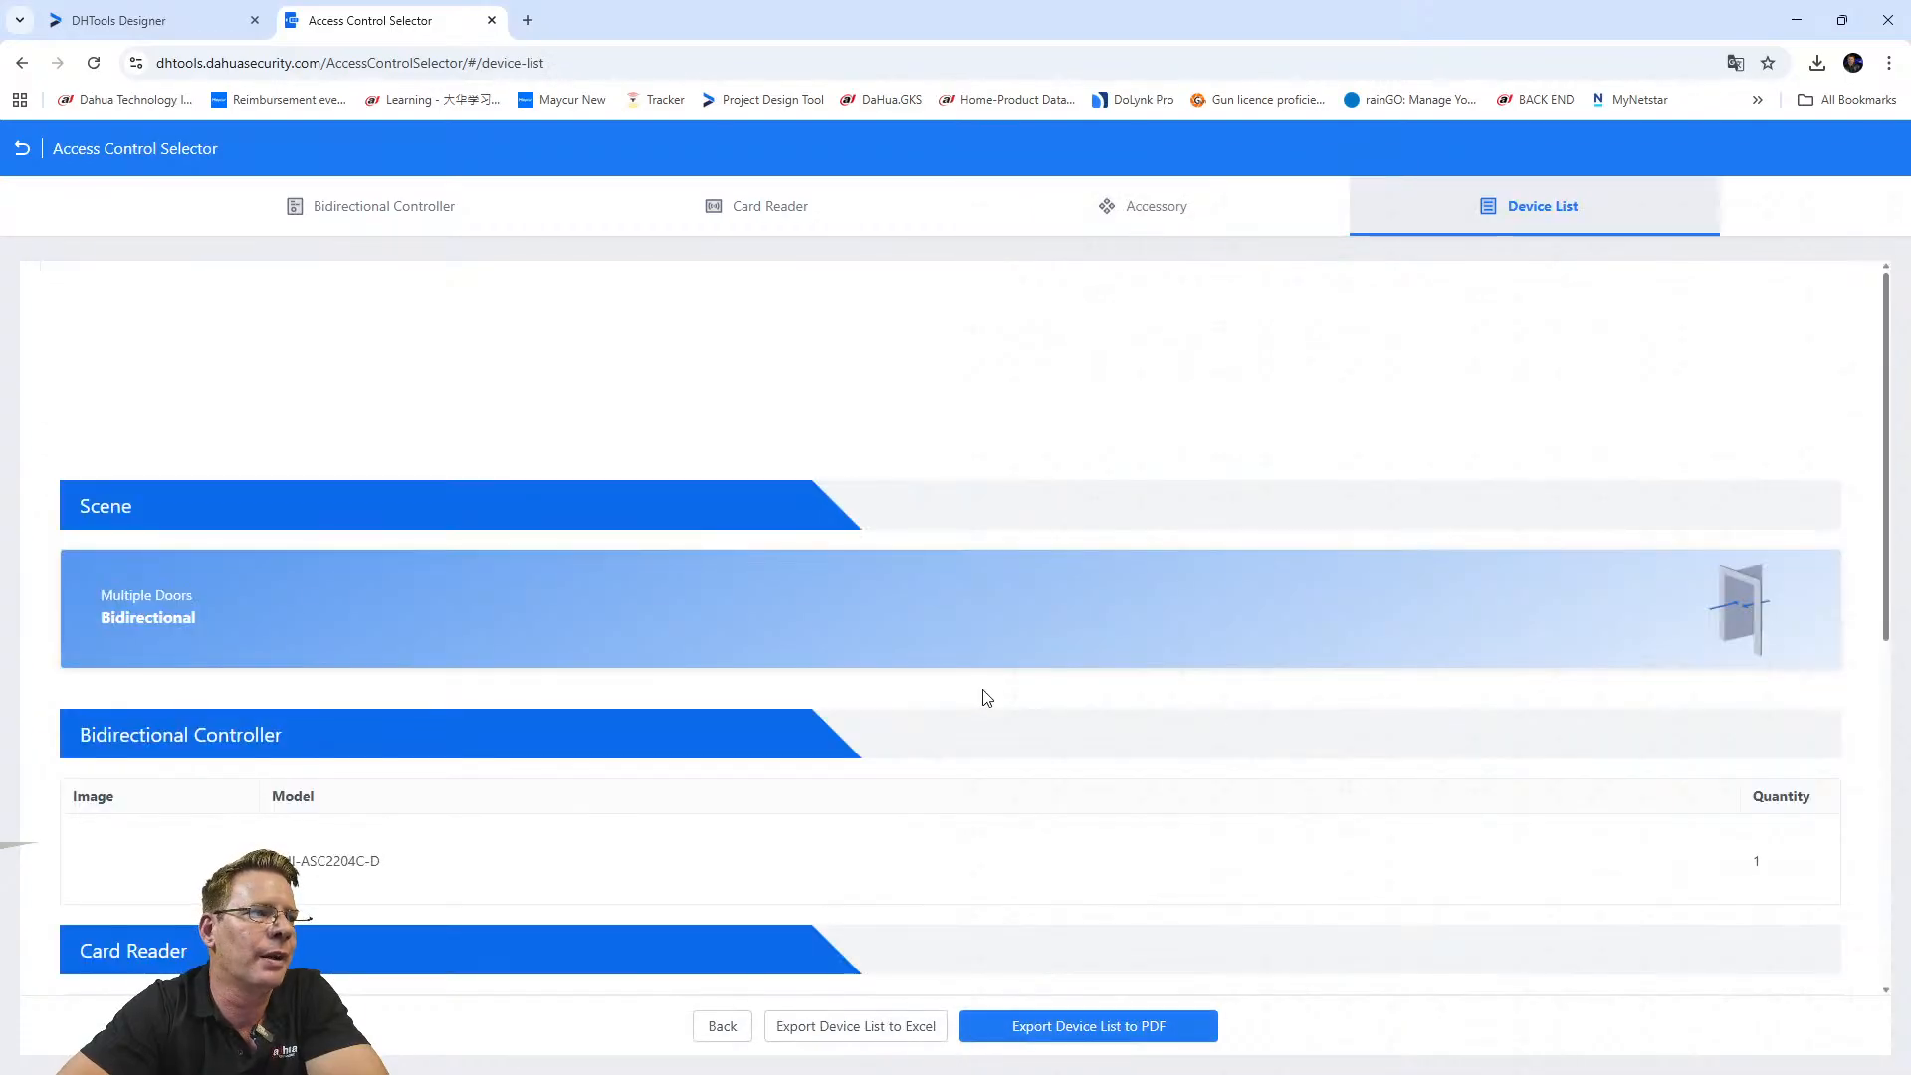
Review the Device List summary for the Multiple Doors Bidirectional scene with the DHI-ASC2204C-D controller.
{"action": "scroll", "coordinate": [938, 563], "scroll_direction": "down", "scroll_amount": 2}
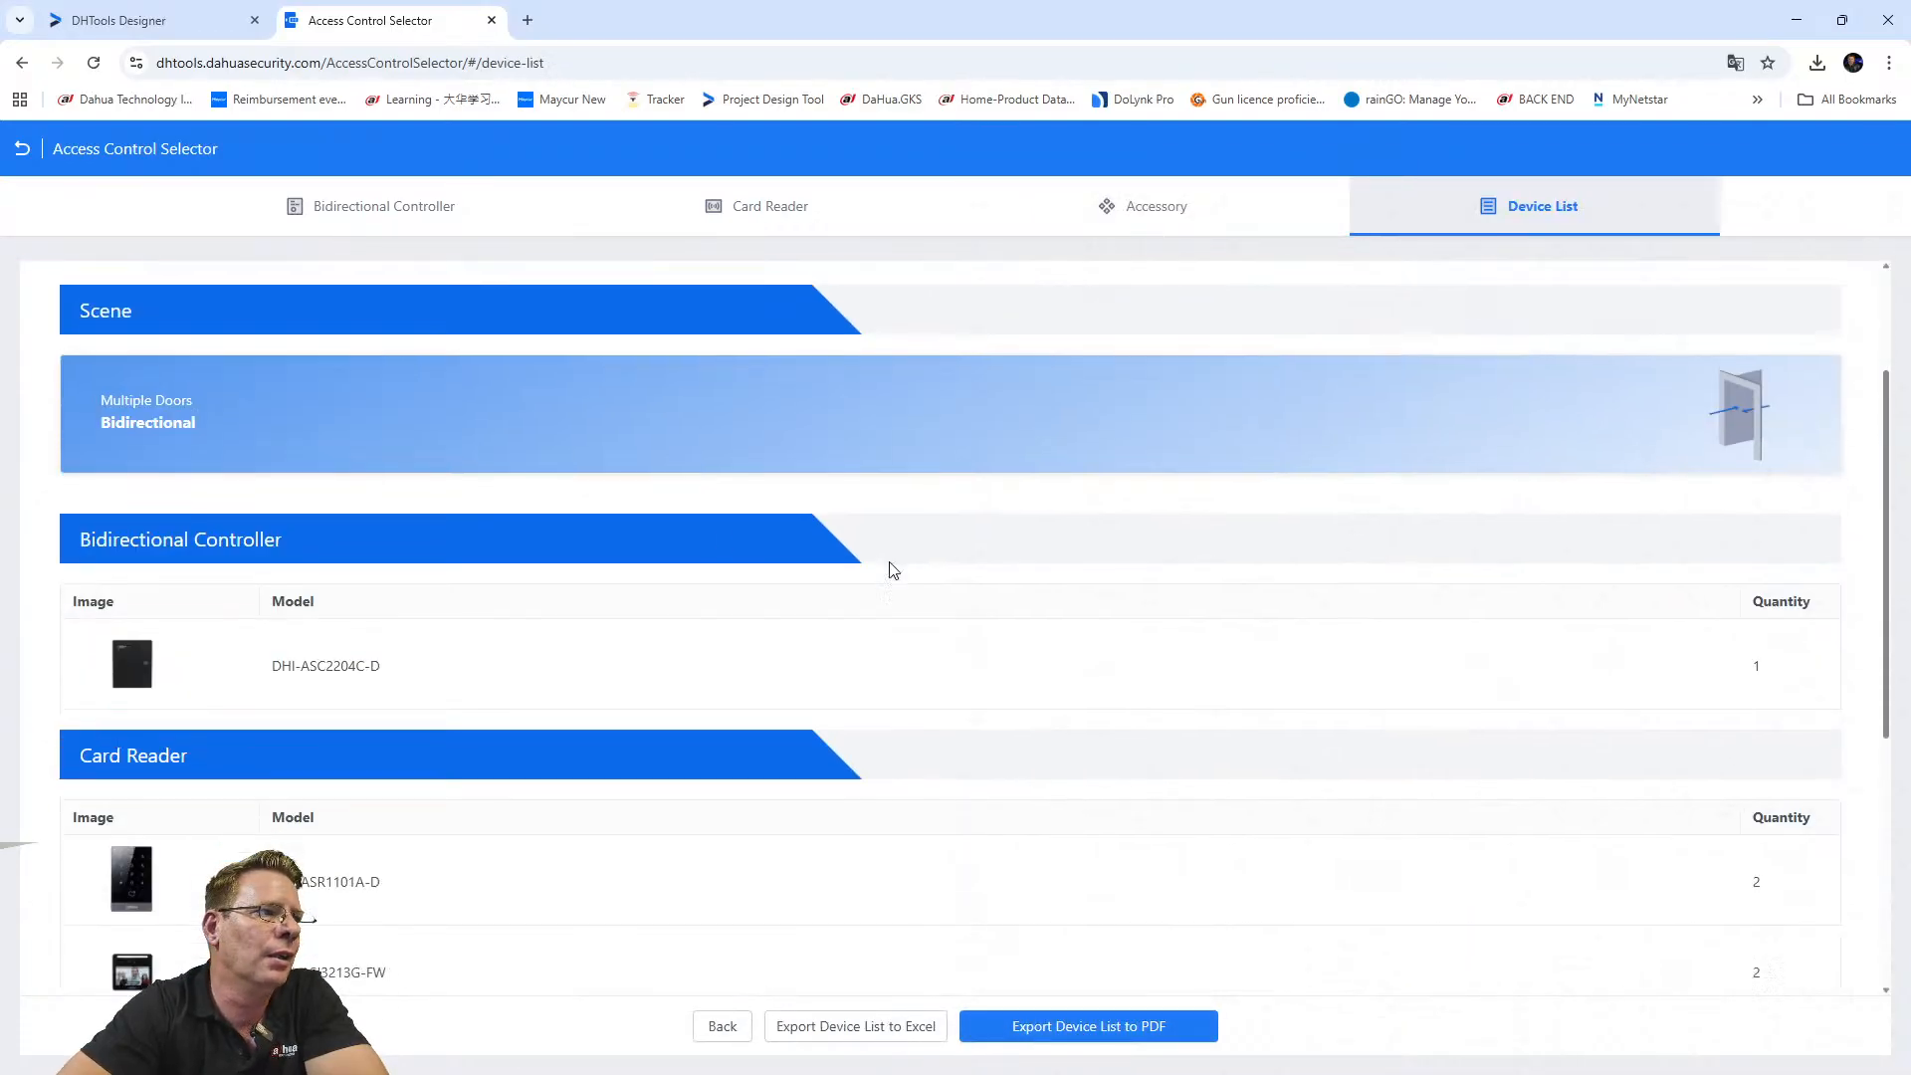
{"action": "scroll", "coordinate": [887, 564], "scroll_direction": "up", "scroll_amount": 2}
{"action": "scroll", "coordinate": [424, 561], "scroll_direction": "up", "scroll_amount": 1}
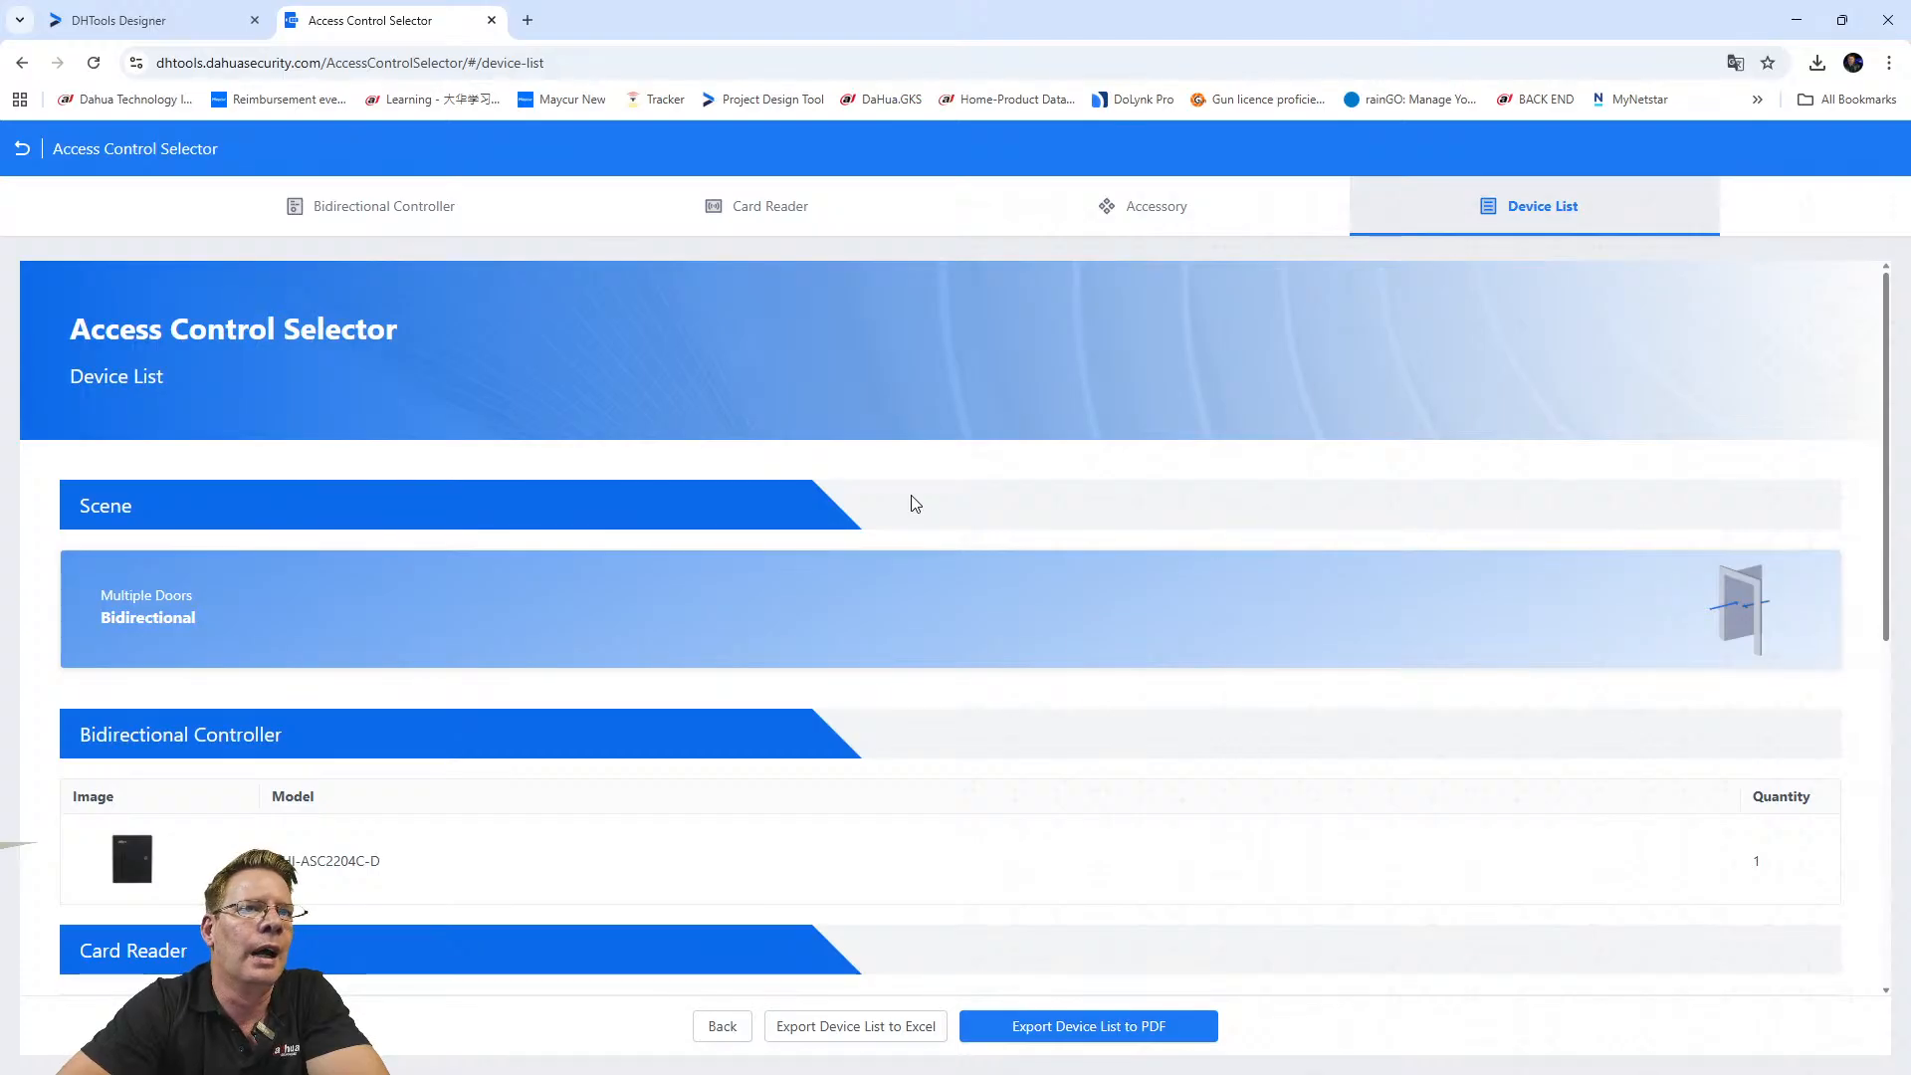
{"action": "scroll", "coordinate": [538, 677], "scroll_direction": "down", "scroll_amount": 7}
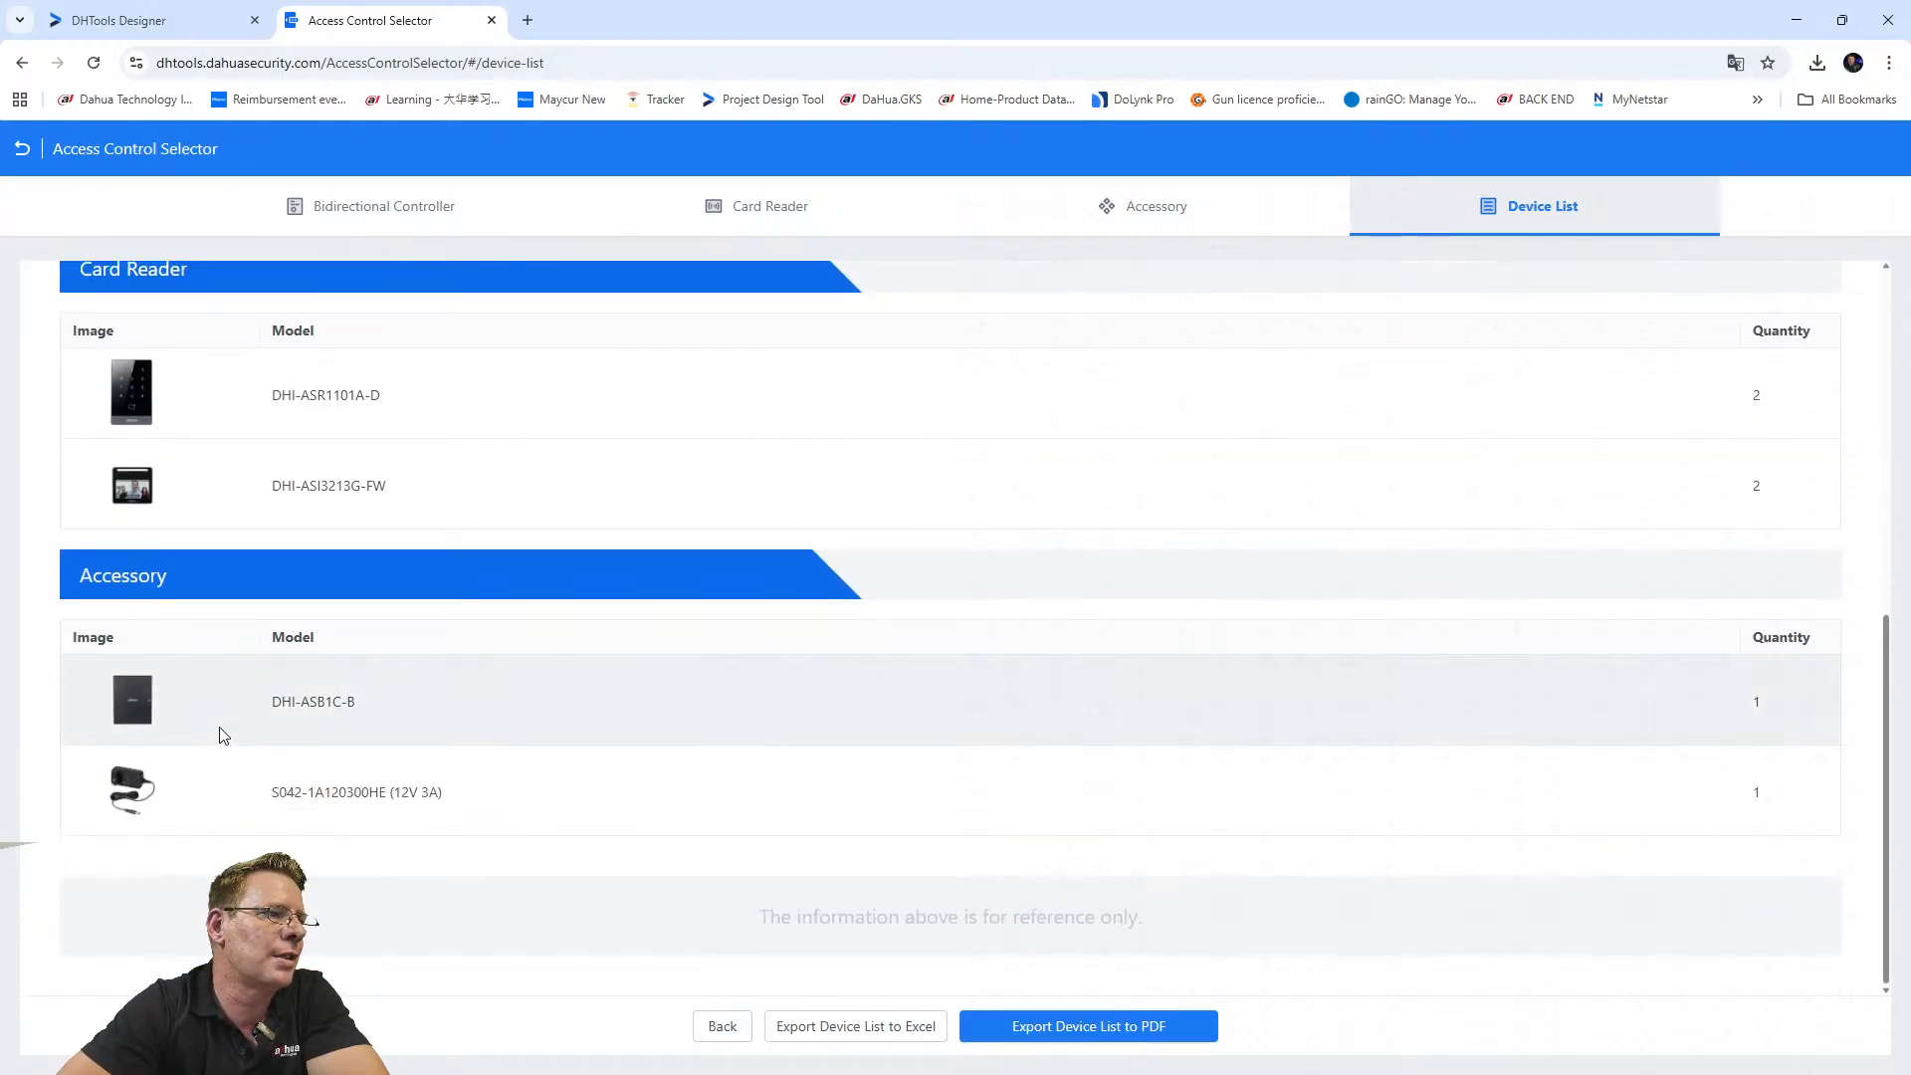
{"action": "scroll", "coordinate": [558, 697], "scroll_direction": "up", "scroll_amount": 7}
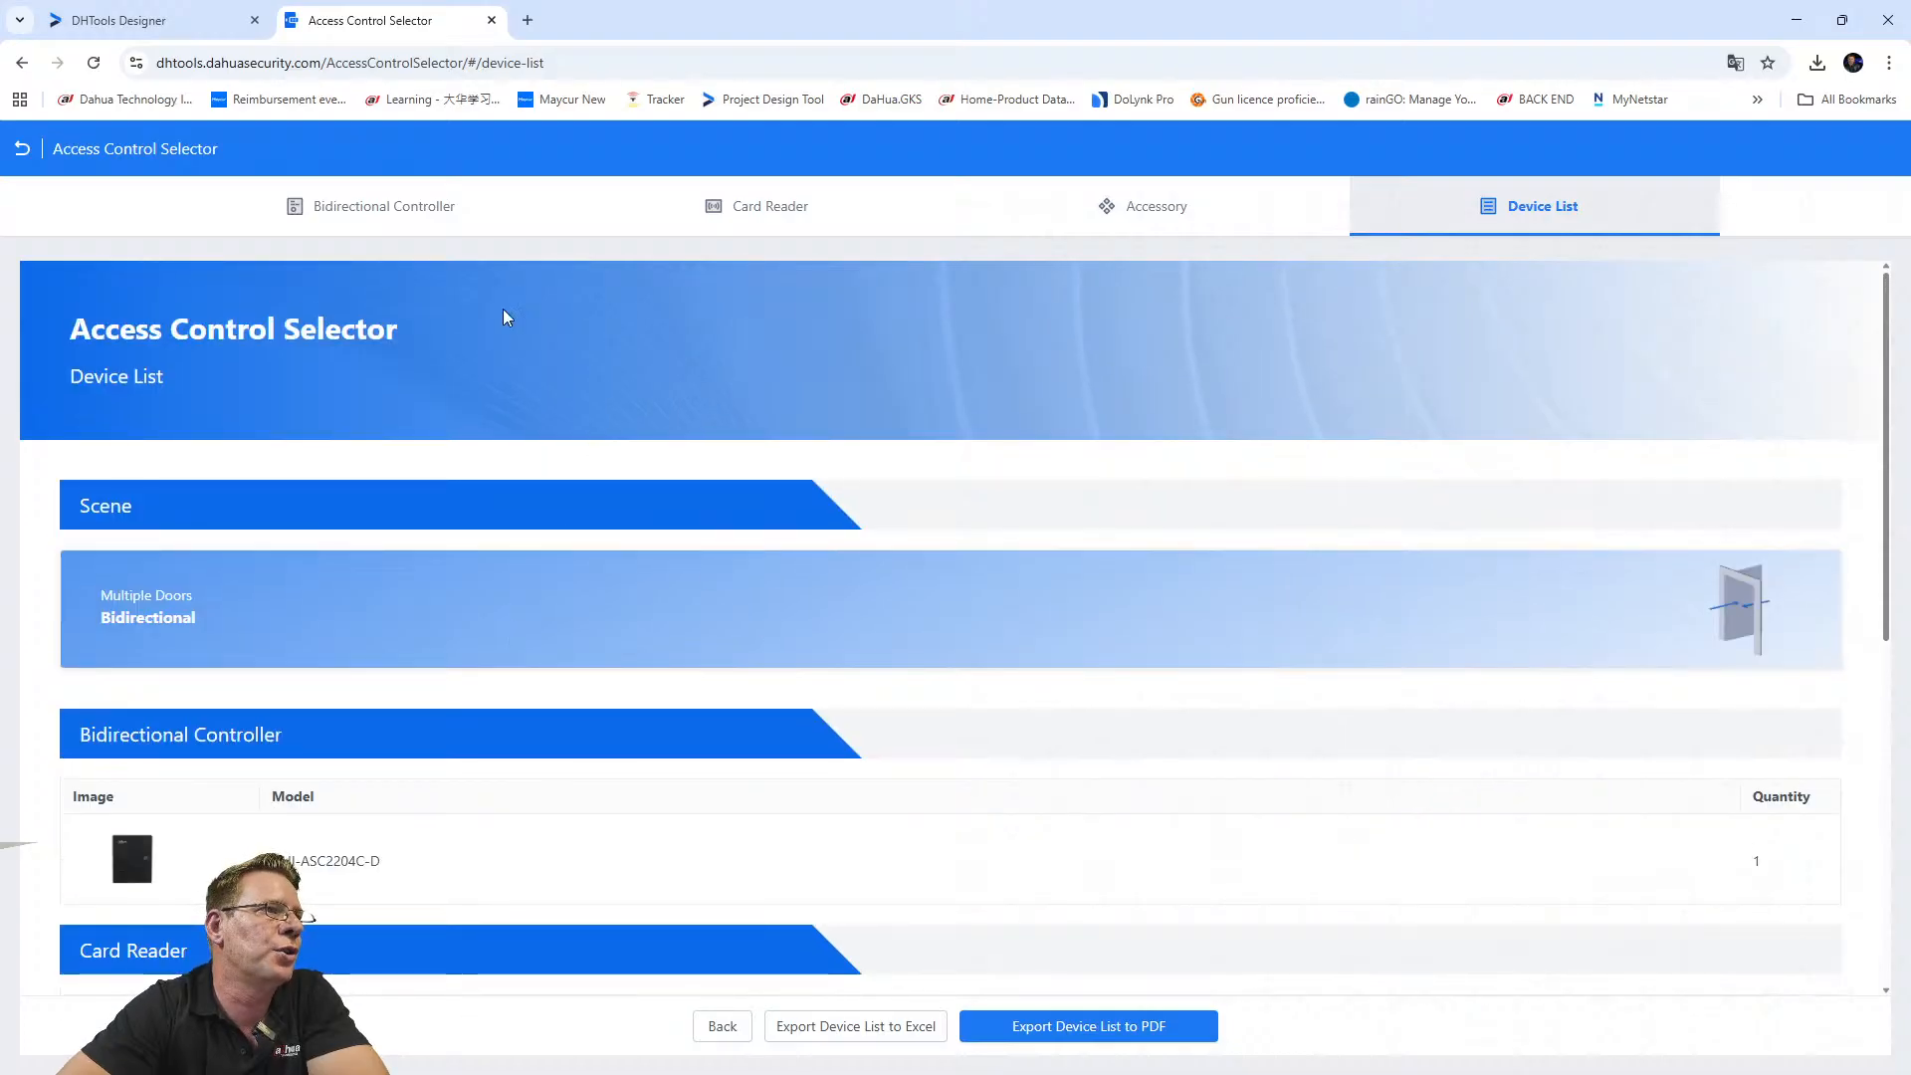
Close the Access Control Selector tab and open a new blank browser tab.
{"action": "left_click", "coordinate": [119, 19]}
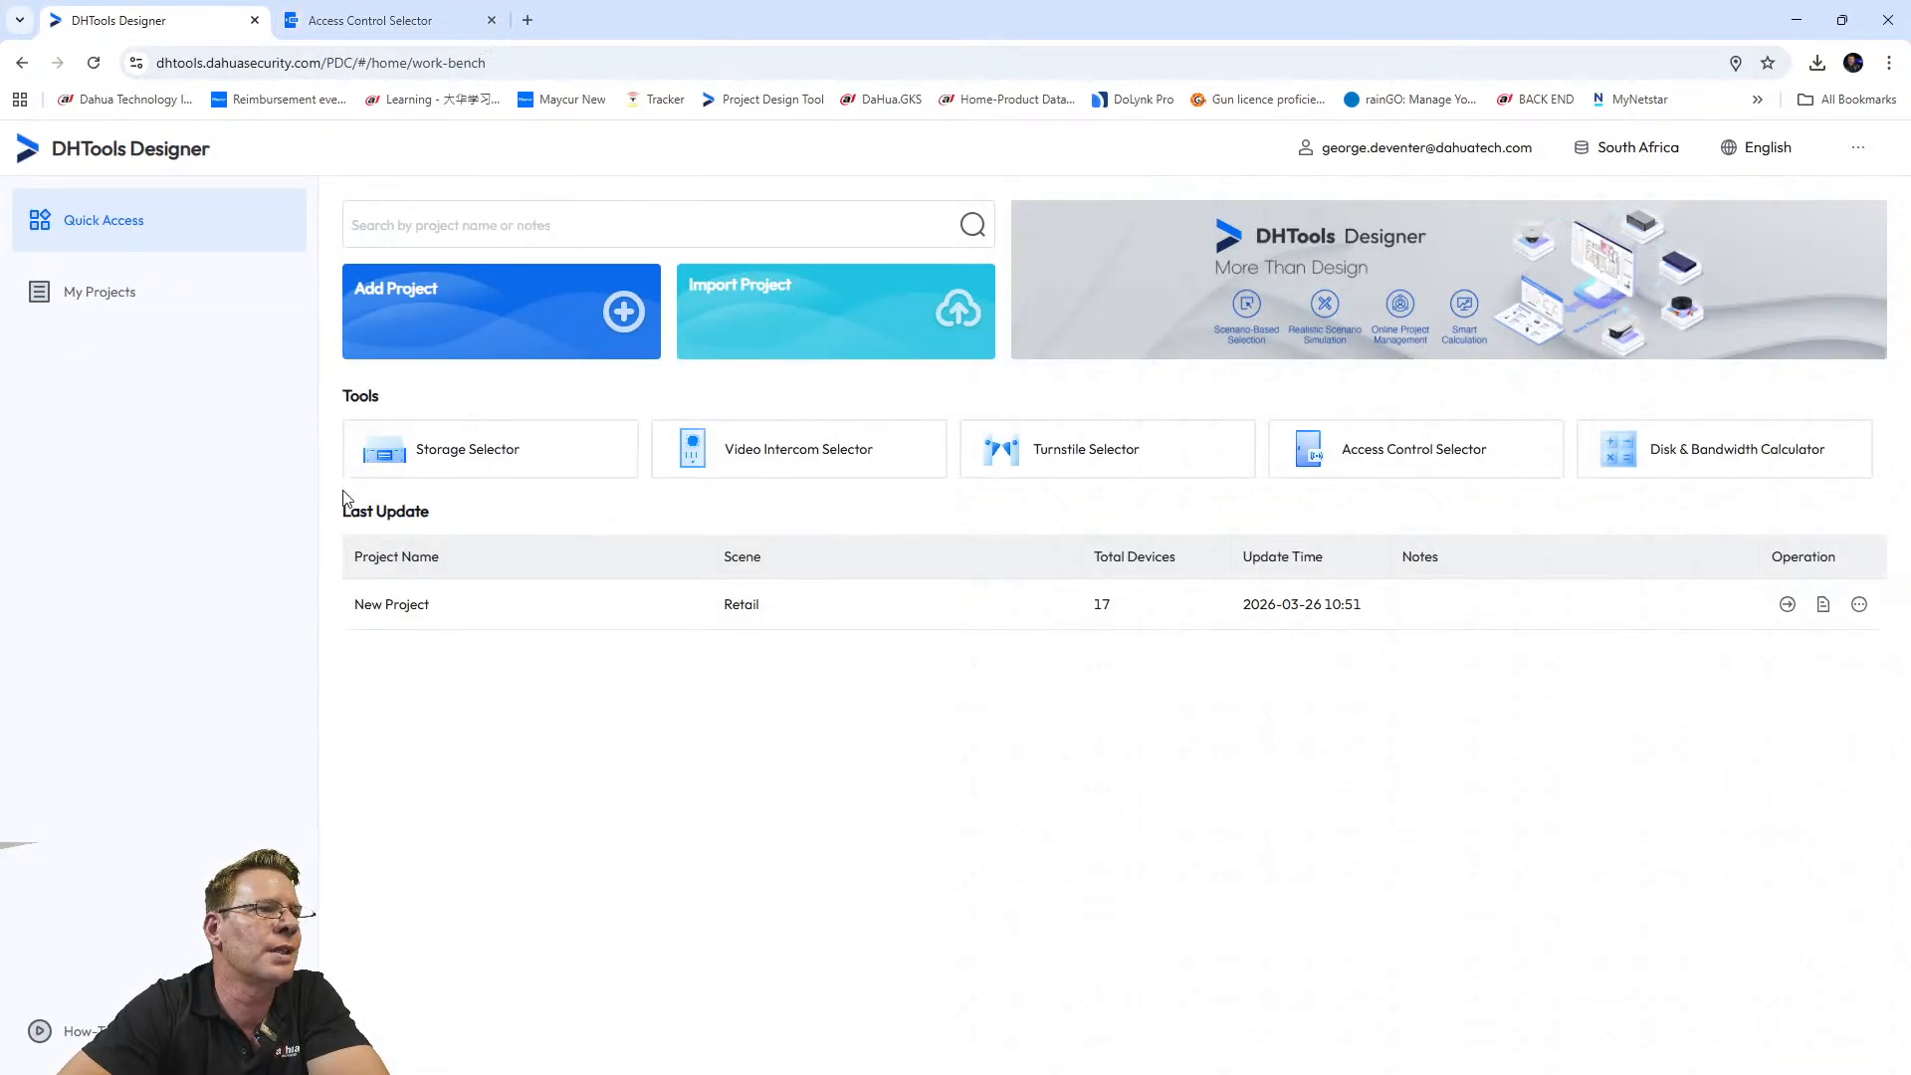
{"action": "left_click", "coordinate": [478, 29]}
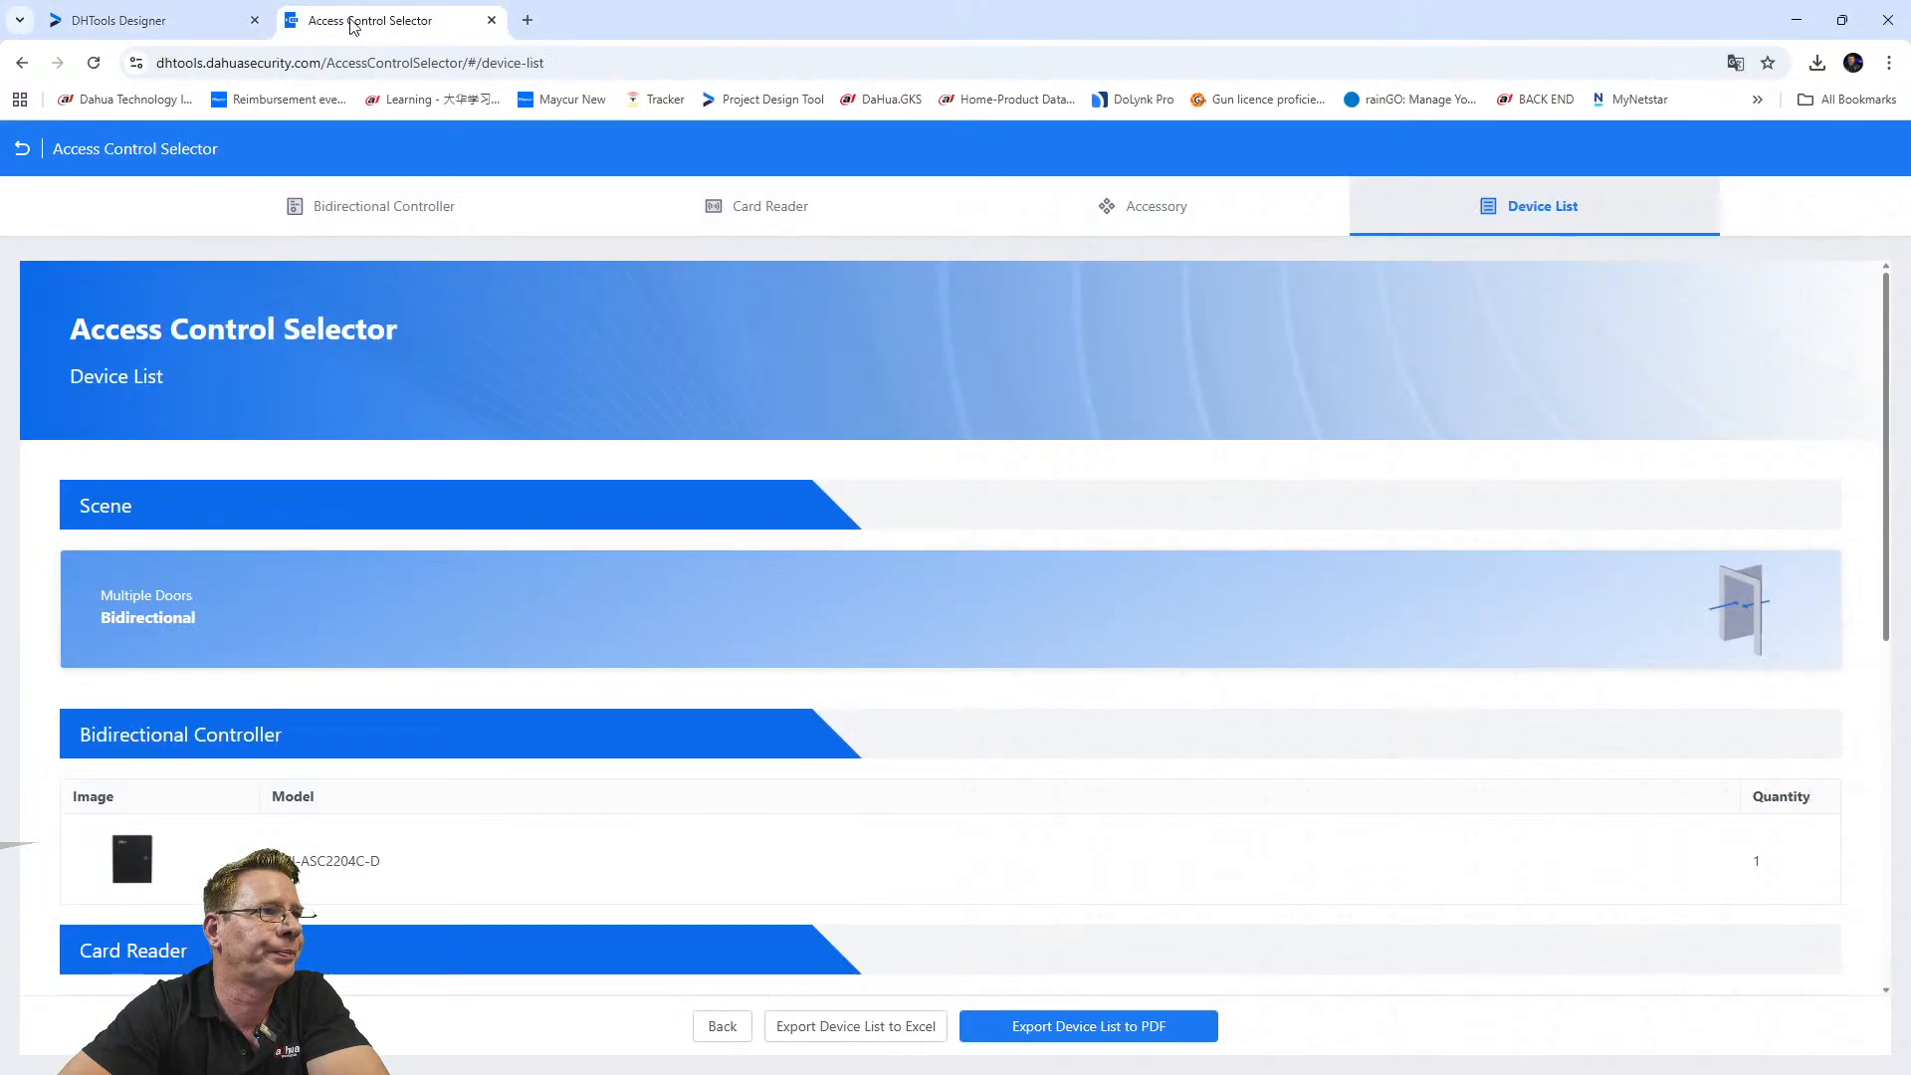
{"action": "left_click", "coordinate": [492, 20]}
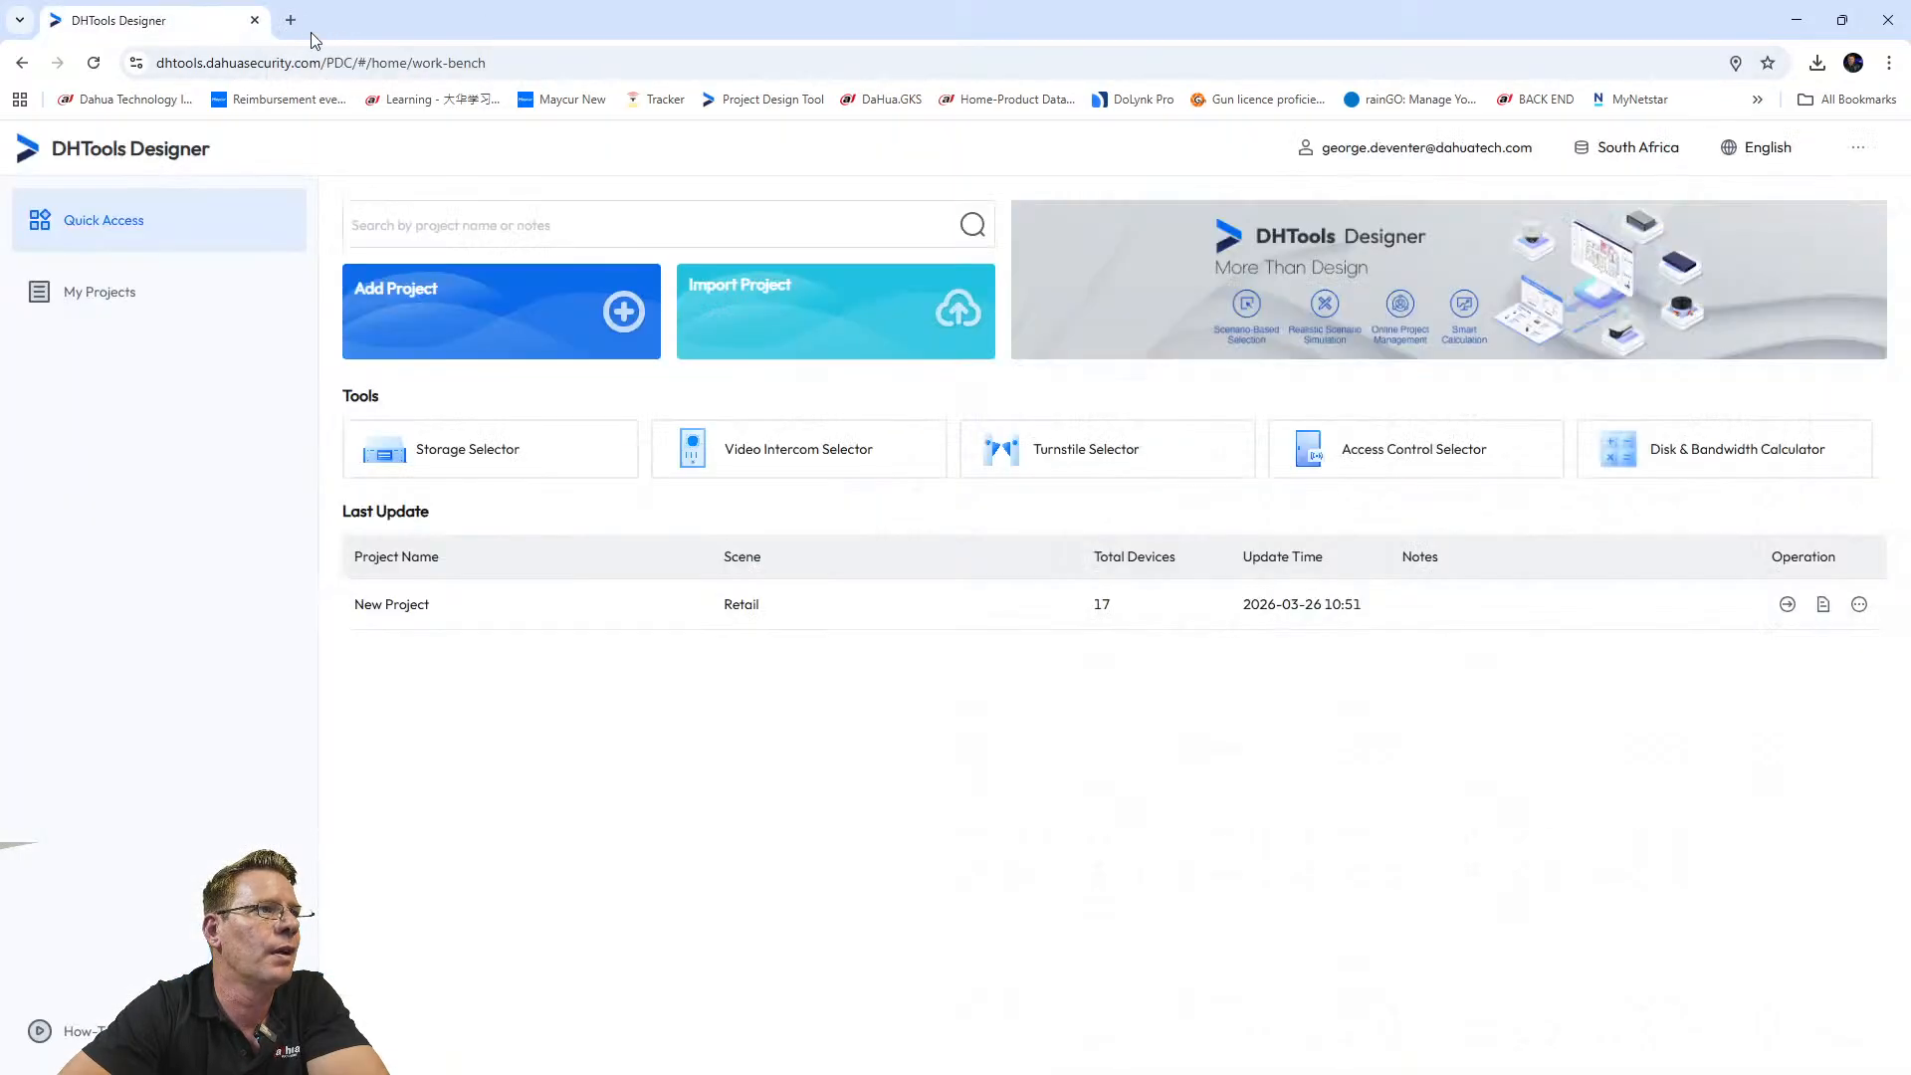
{"action": "left_click", "coordinate": [290, 20]}
Search Google for 'dahua product selector' and open the Dahua MENA Product Selector page.
{"action": "left_click", "coordinate": [204, 62]}
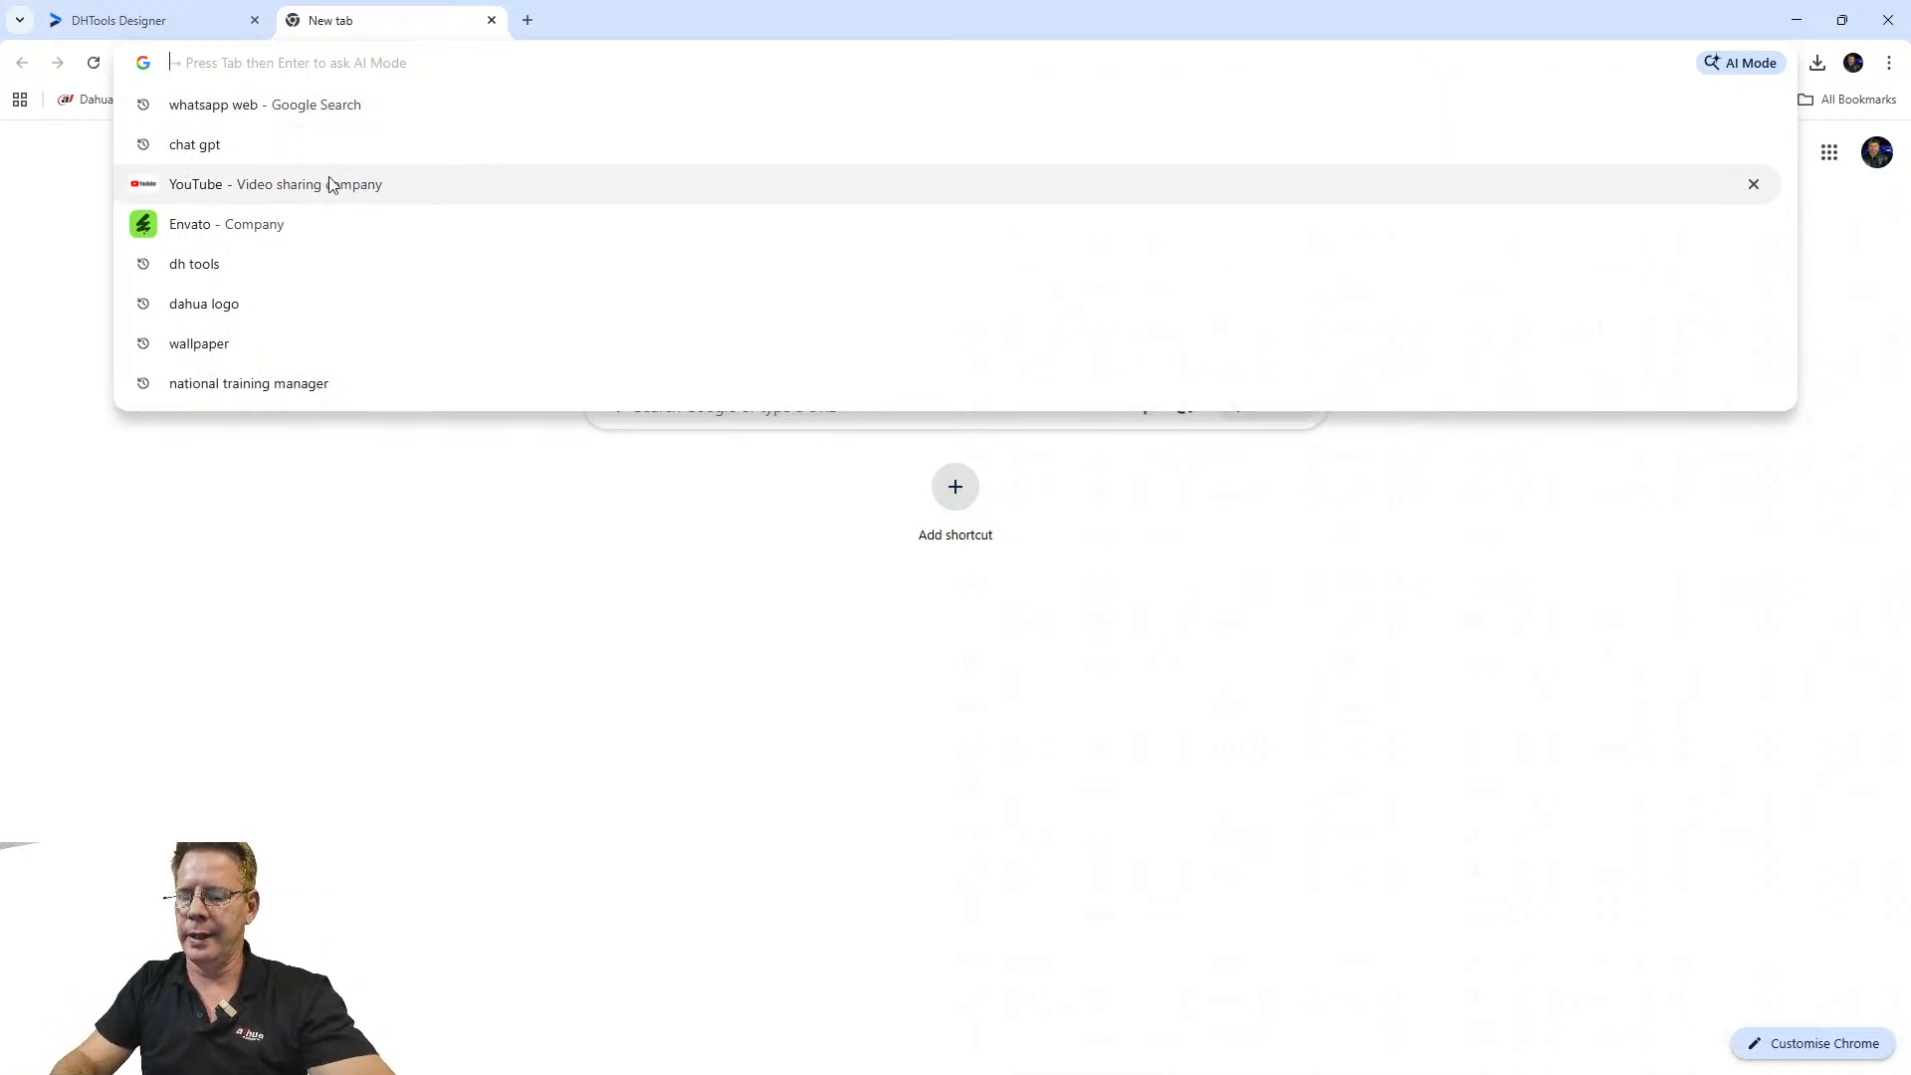
{"action": "type", "text": "Dahua"}
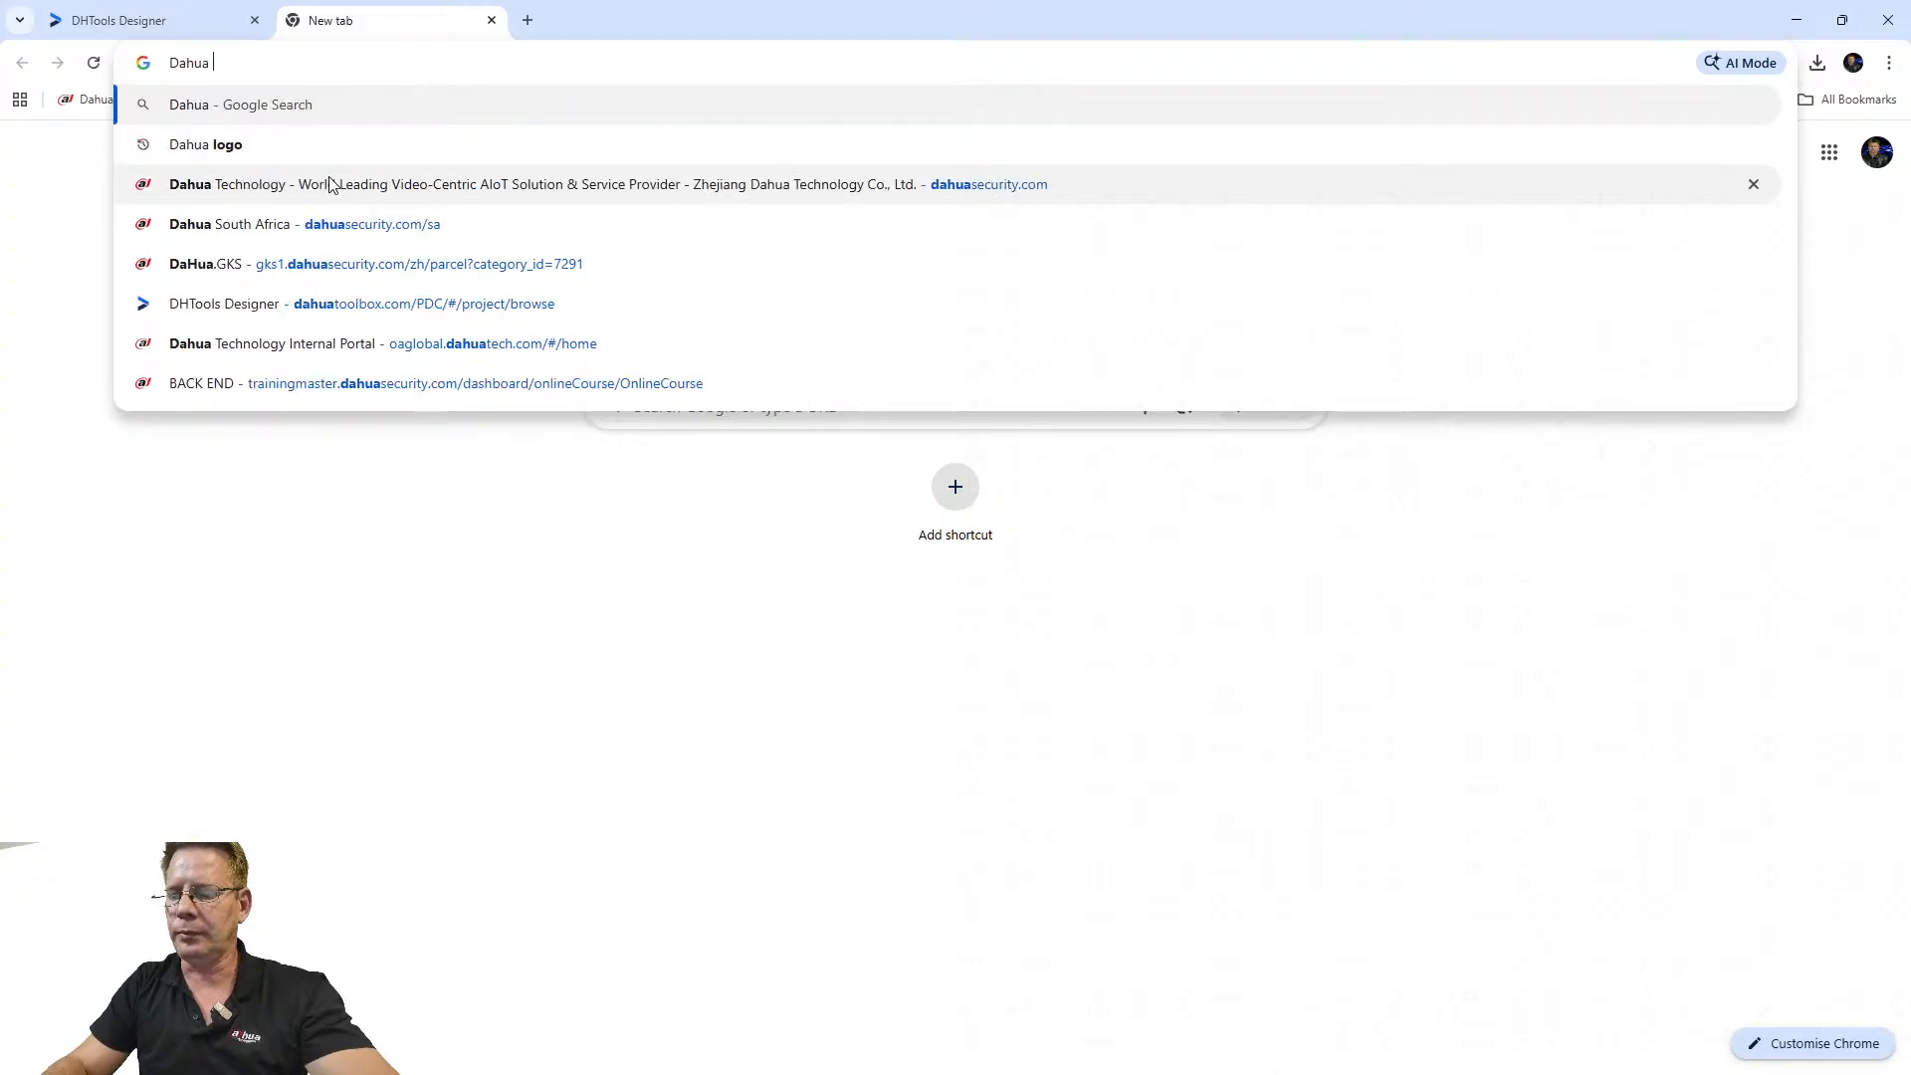
{"action": "type", "text": " prod"}
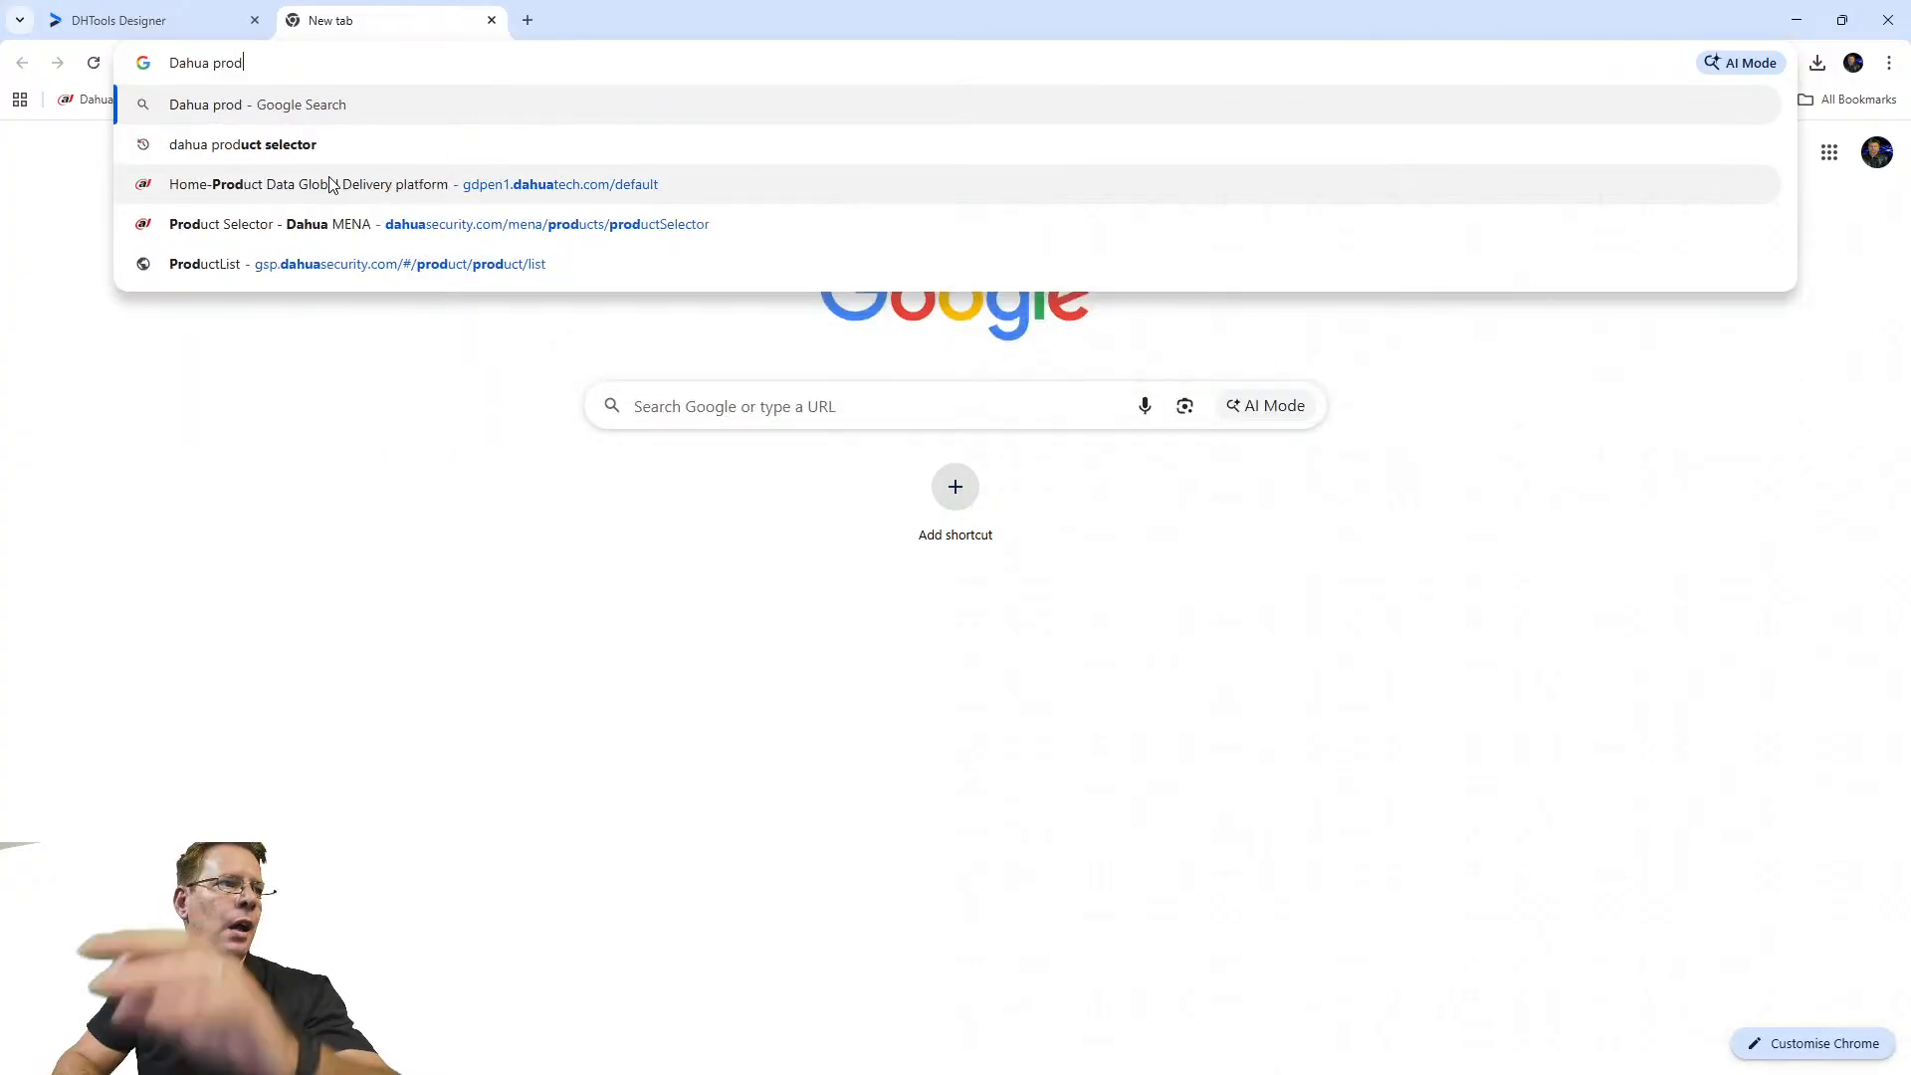
{"action": "left_click", "coordinate": [249, 148]}
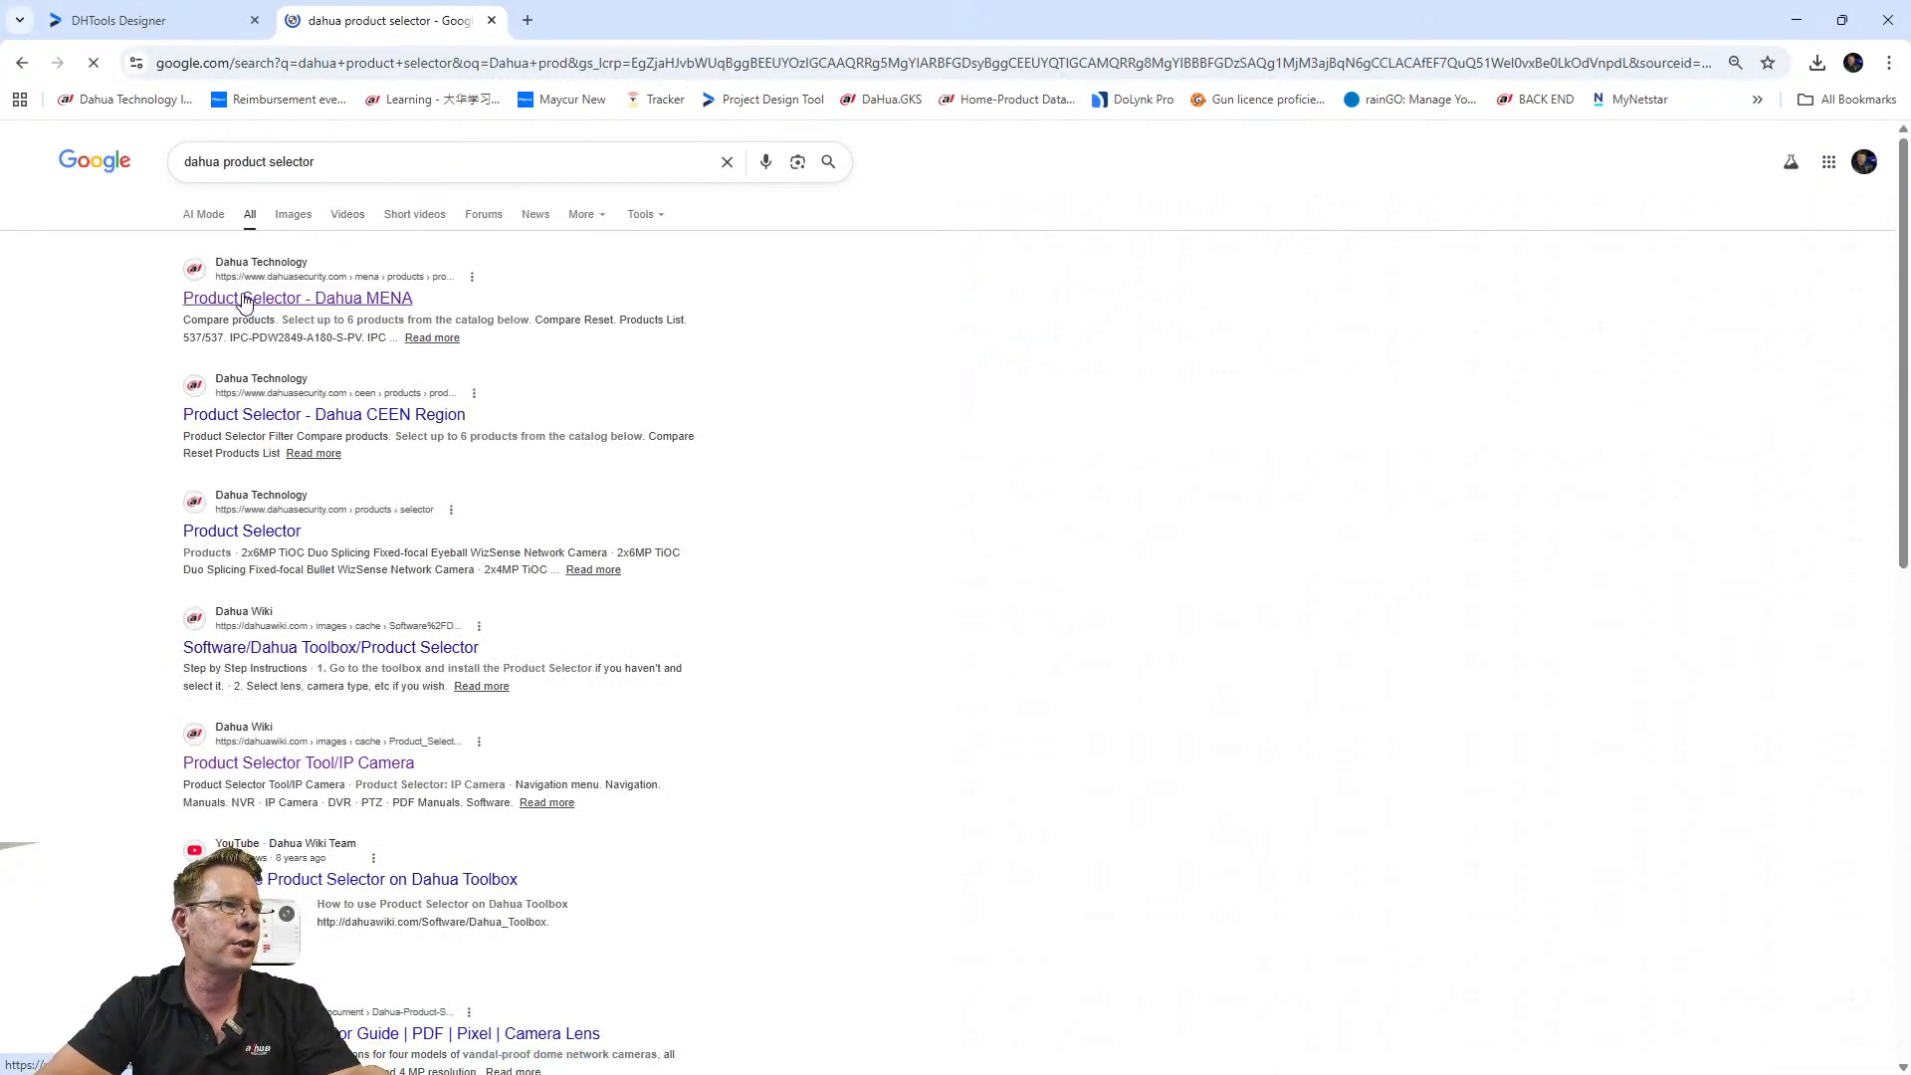
{"action": "left_click", "coordinate": [113, 26]}
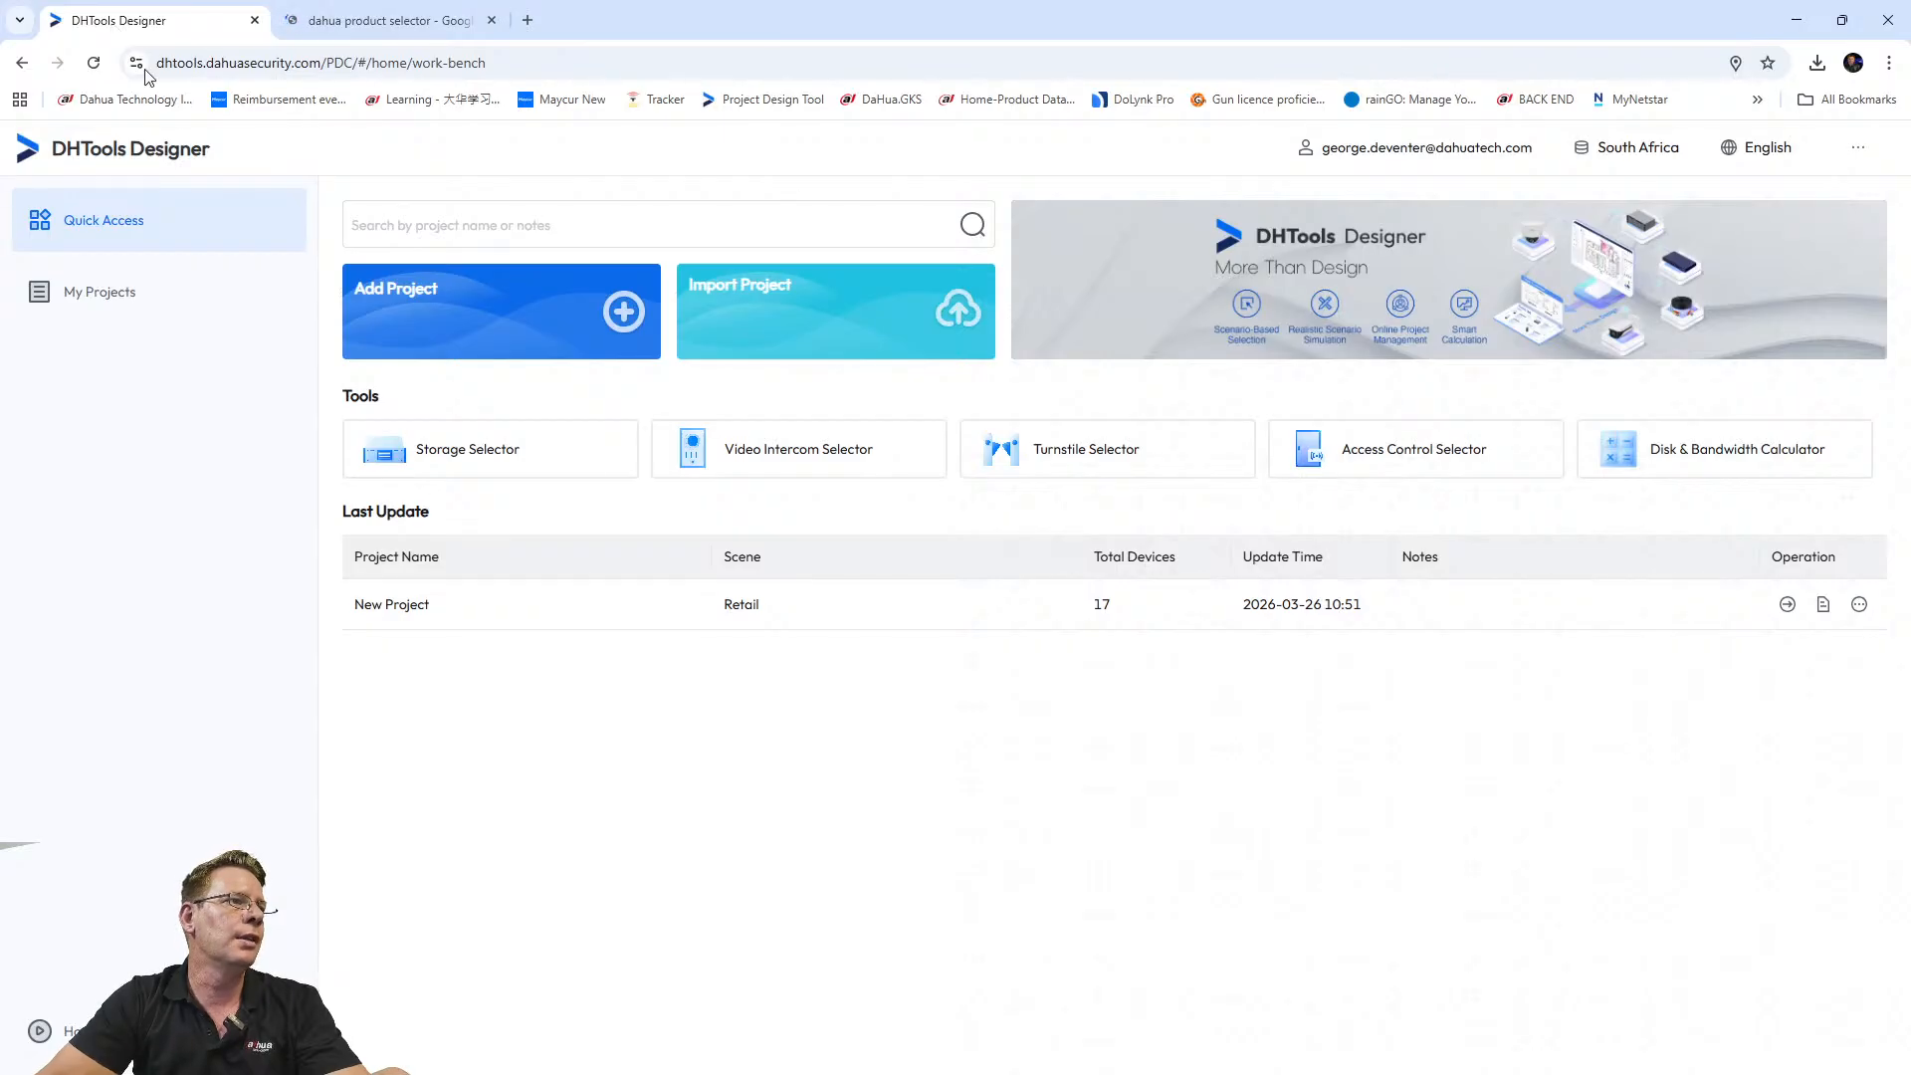
{"action": "left_click", "coordinate": [437, 20]}
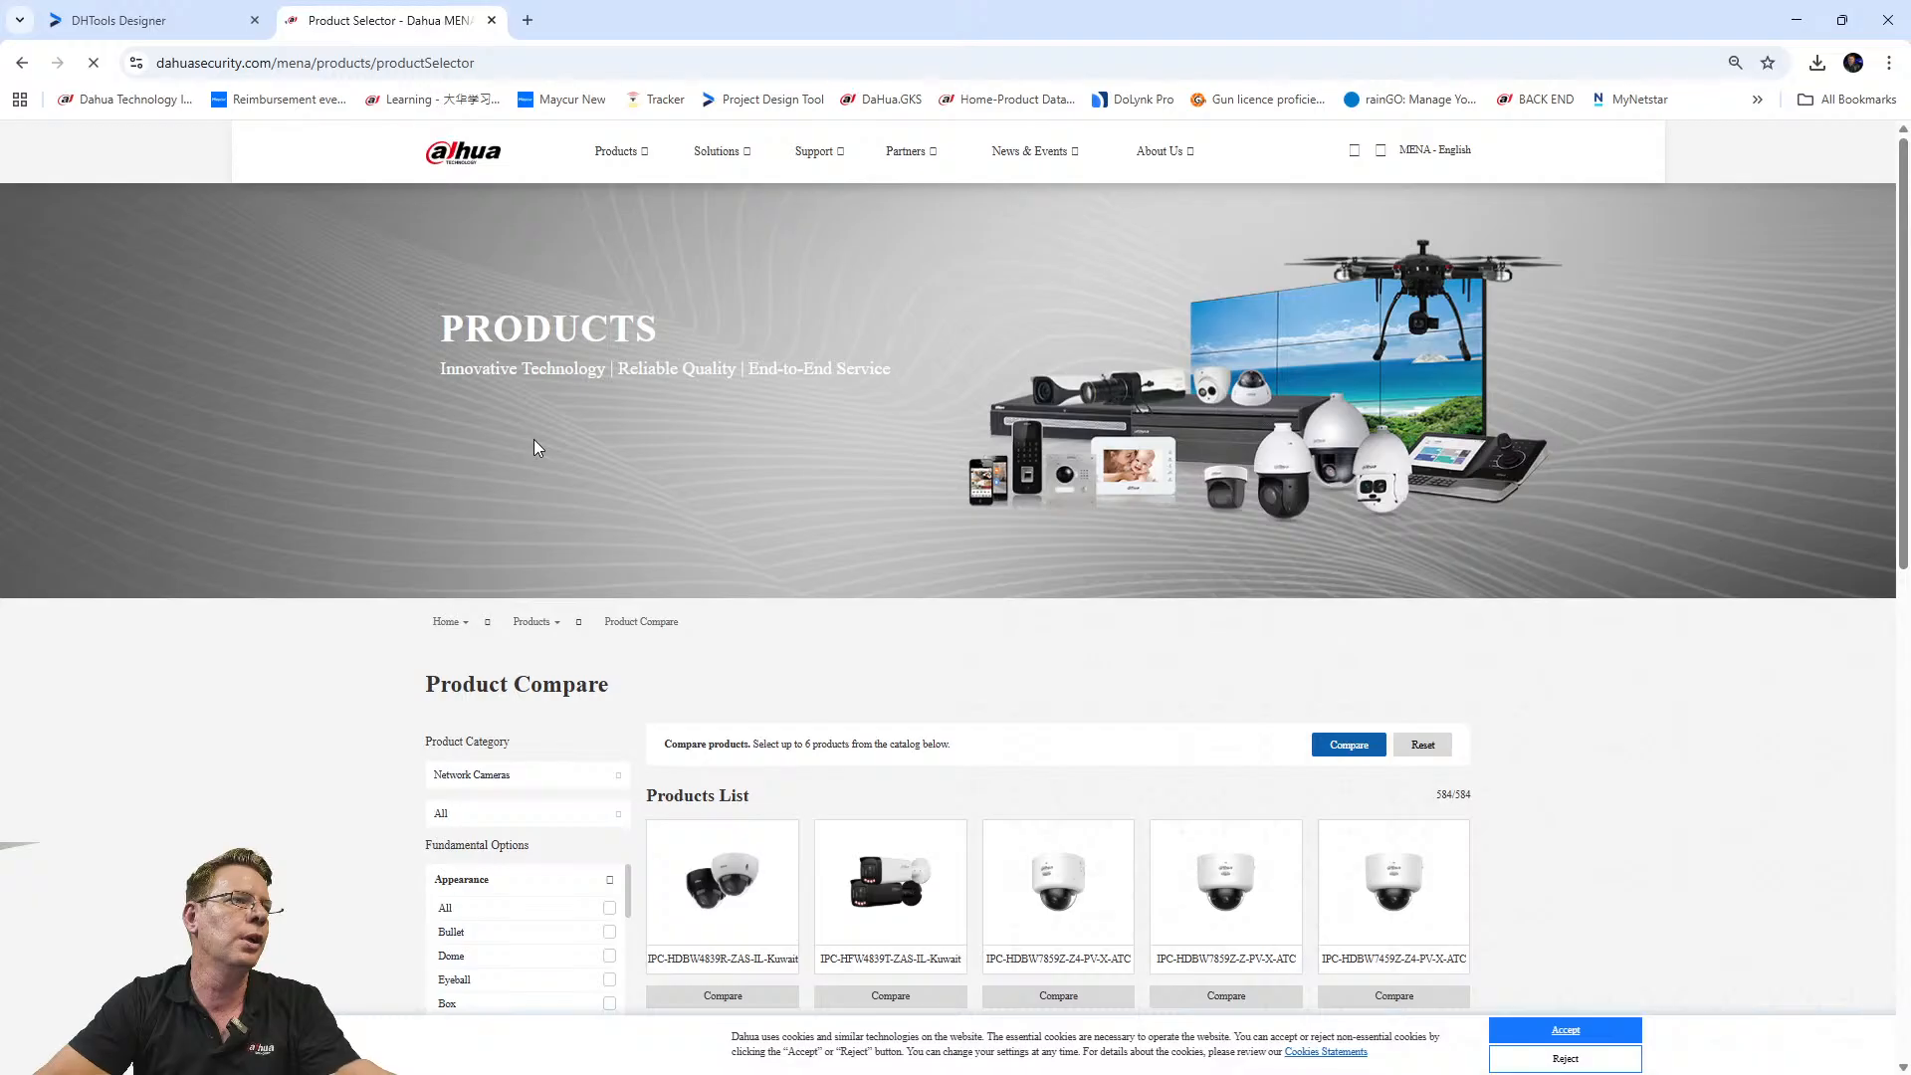
Browse the Dahua MENA product selector list and accept the site's cookie notice.
{"action": "scroll", "coordinate": [446, 495], "scroll_direction": "down", "scroll_amount": 5}
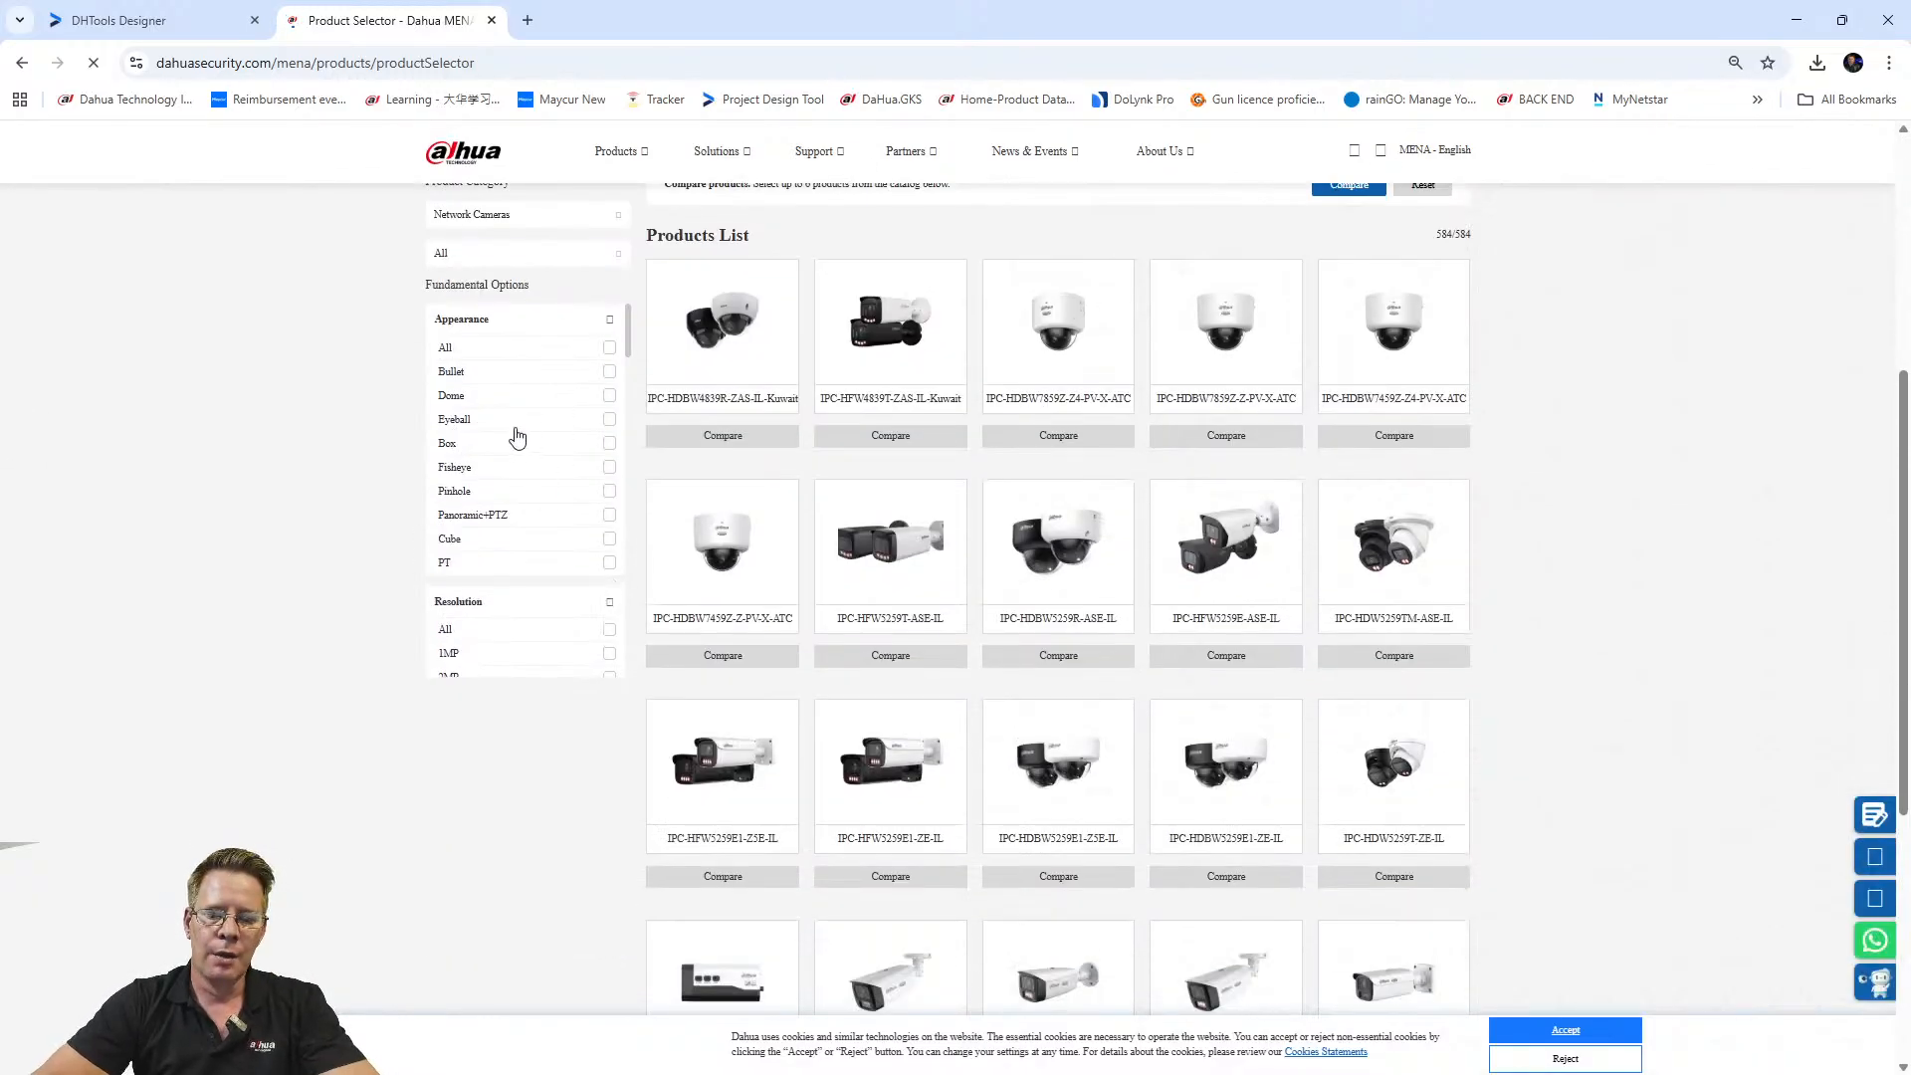
{"action": "scroll", "coordinate": [528, 465], "scroll_direction": "up", "scroll_amount": 3, "text": "ctrl"}
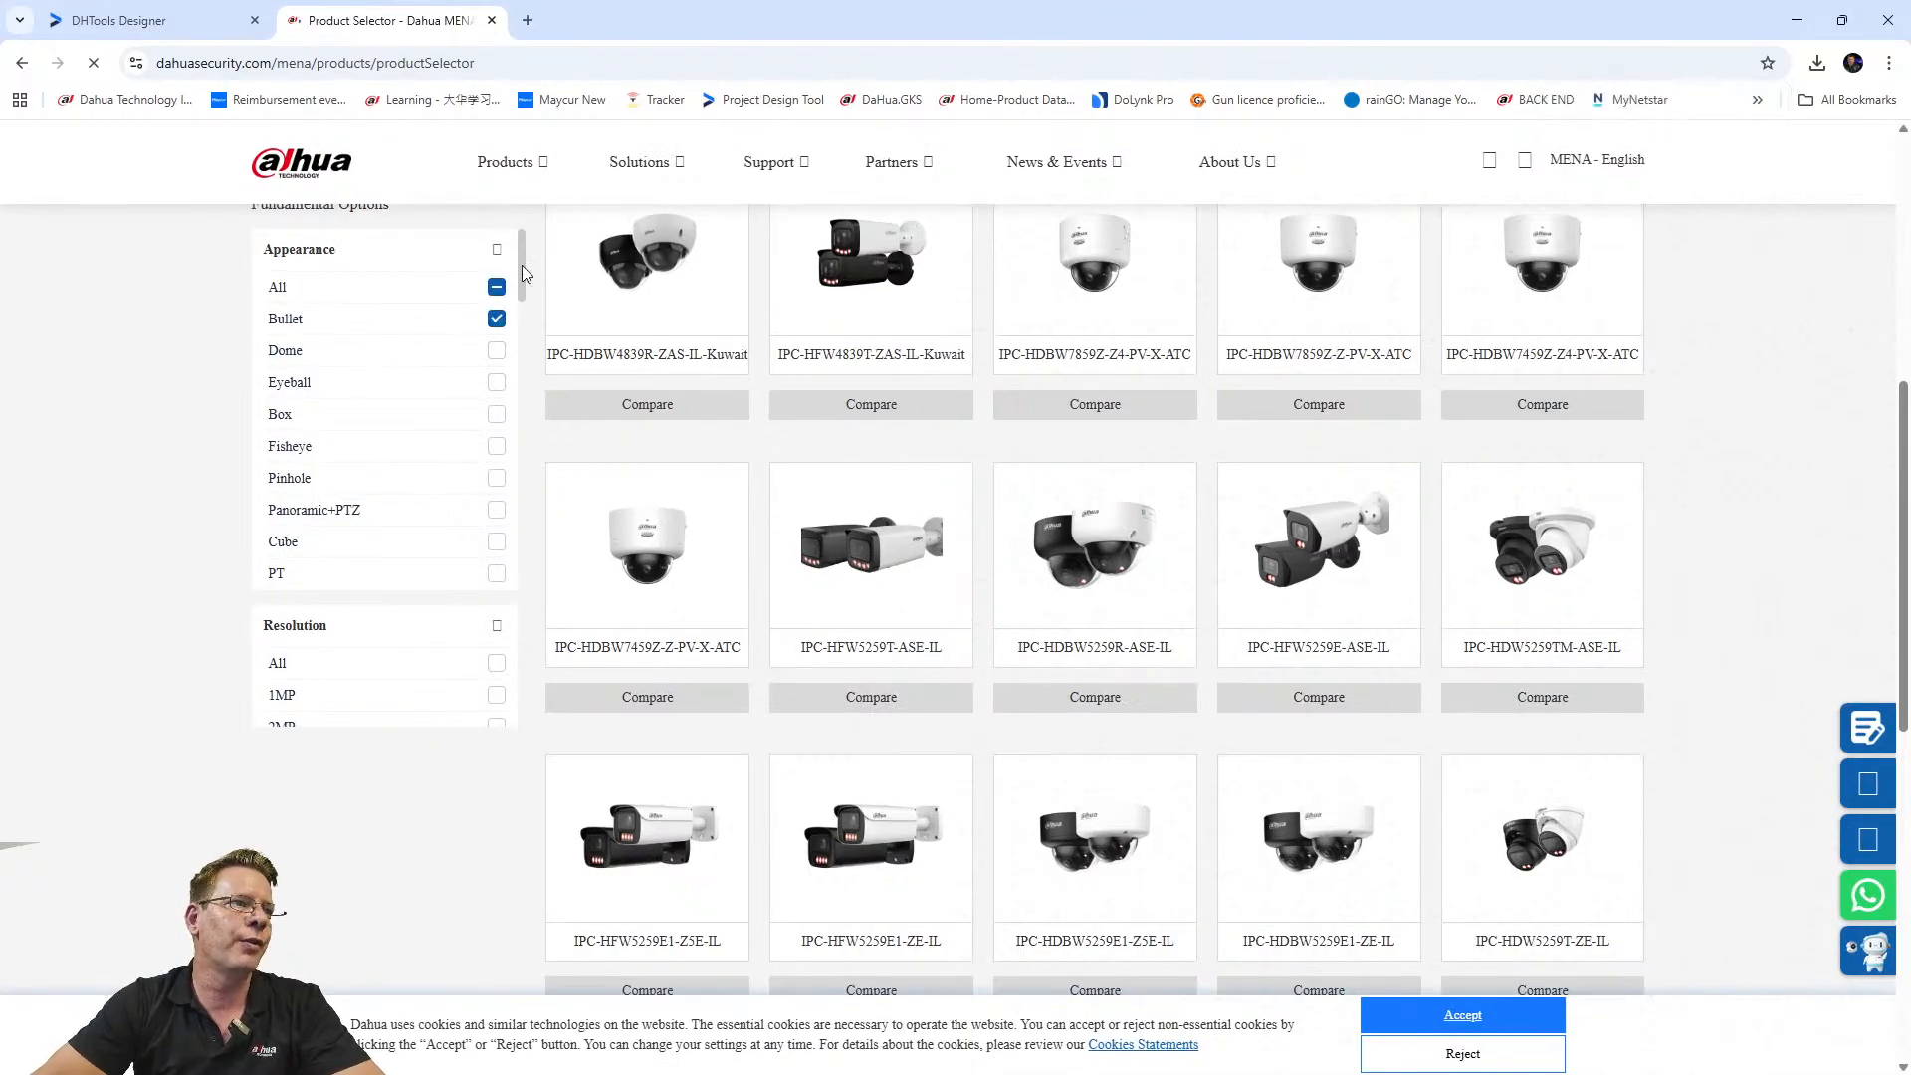
{"action": "scroll", "coordinate": [482, 504], "scroll_direction": "down", "scroll_amount": 15}
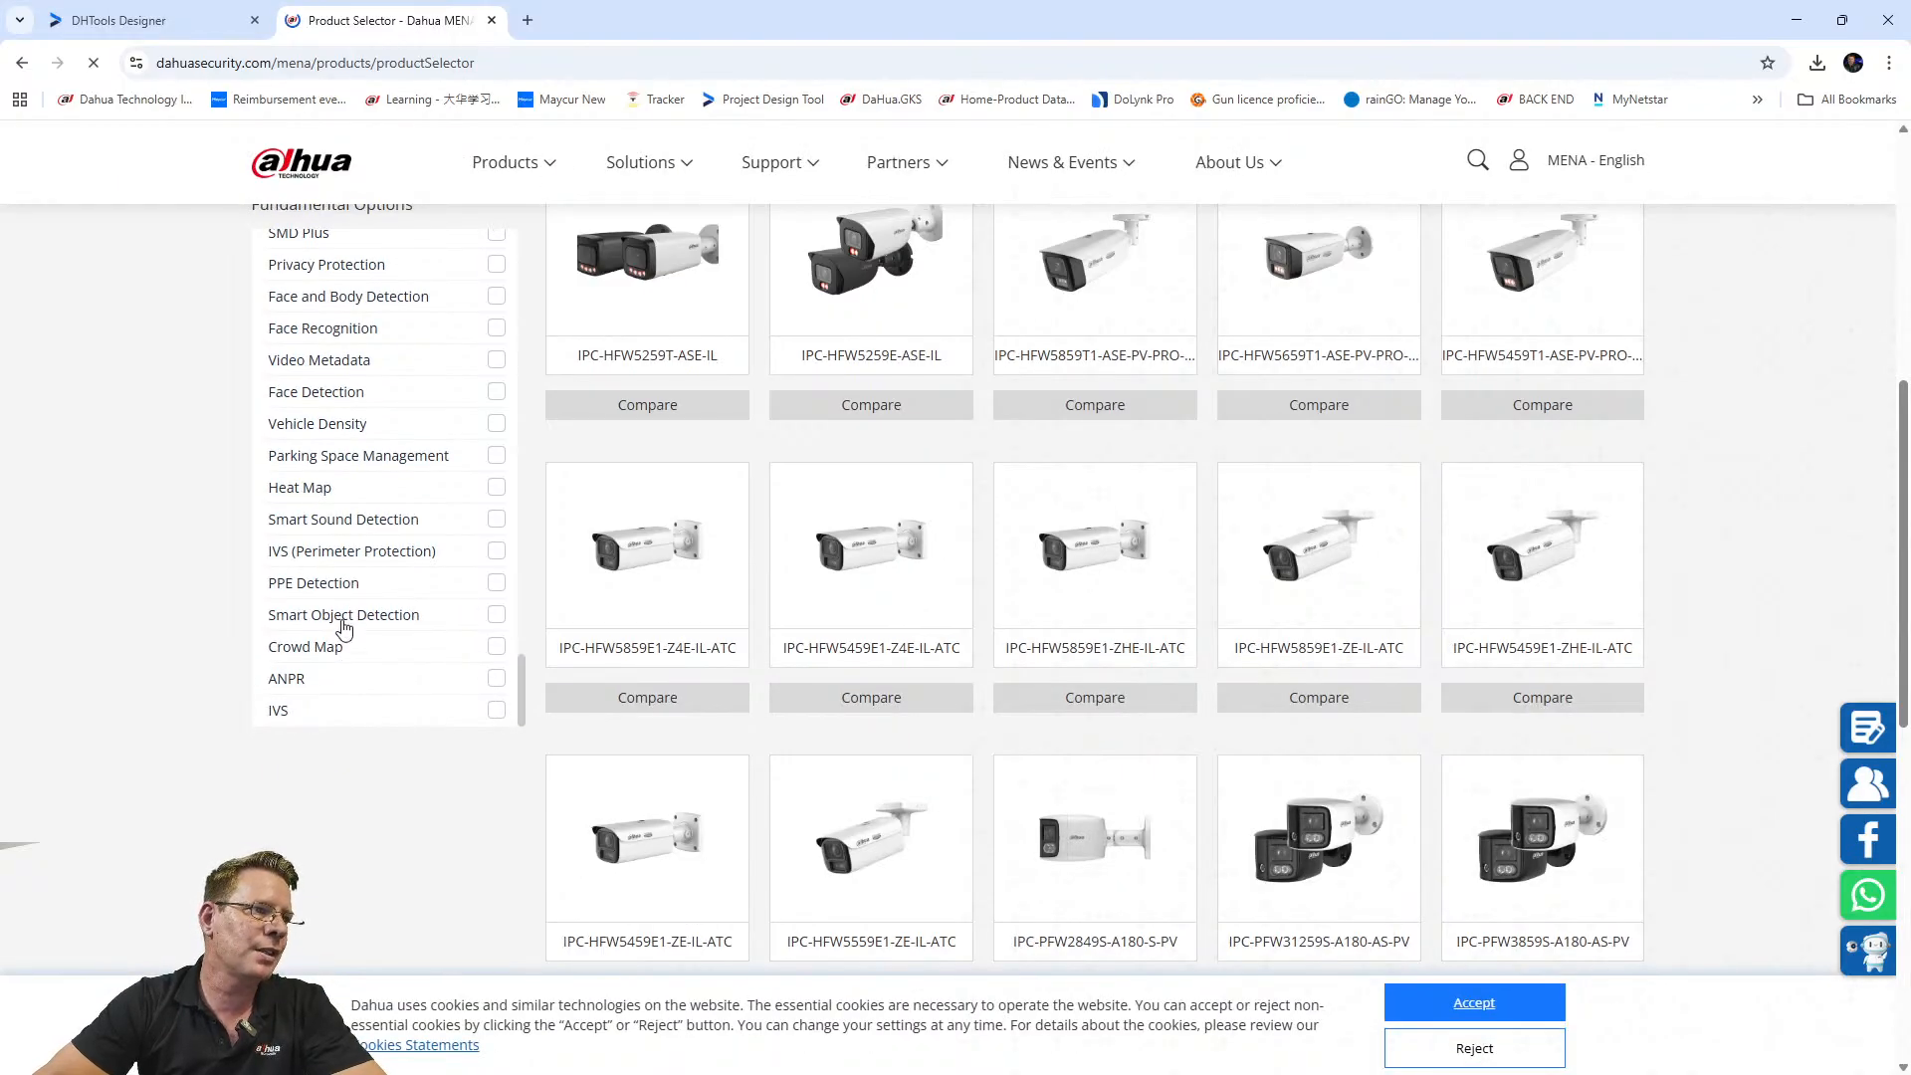
{"action": "scroll", "coordinate": [317, 565], "scroll_direction": "up", "scroll_amount": 1}
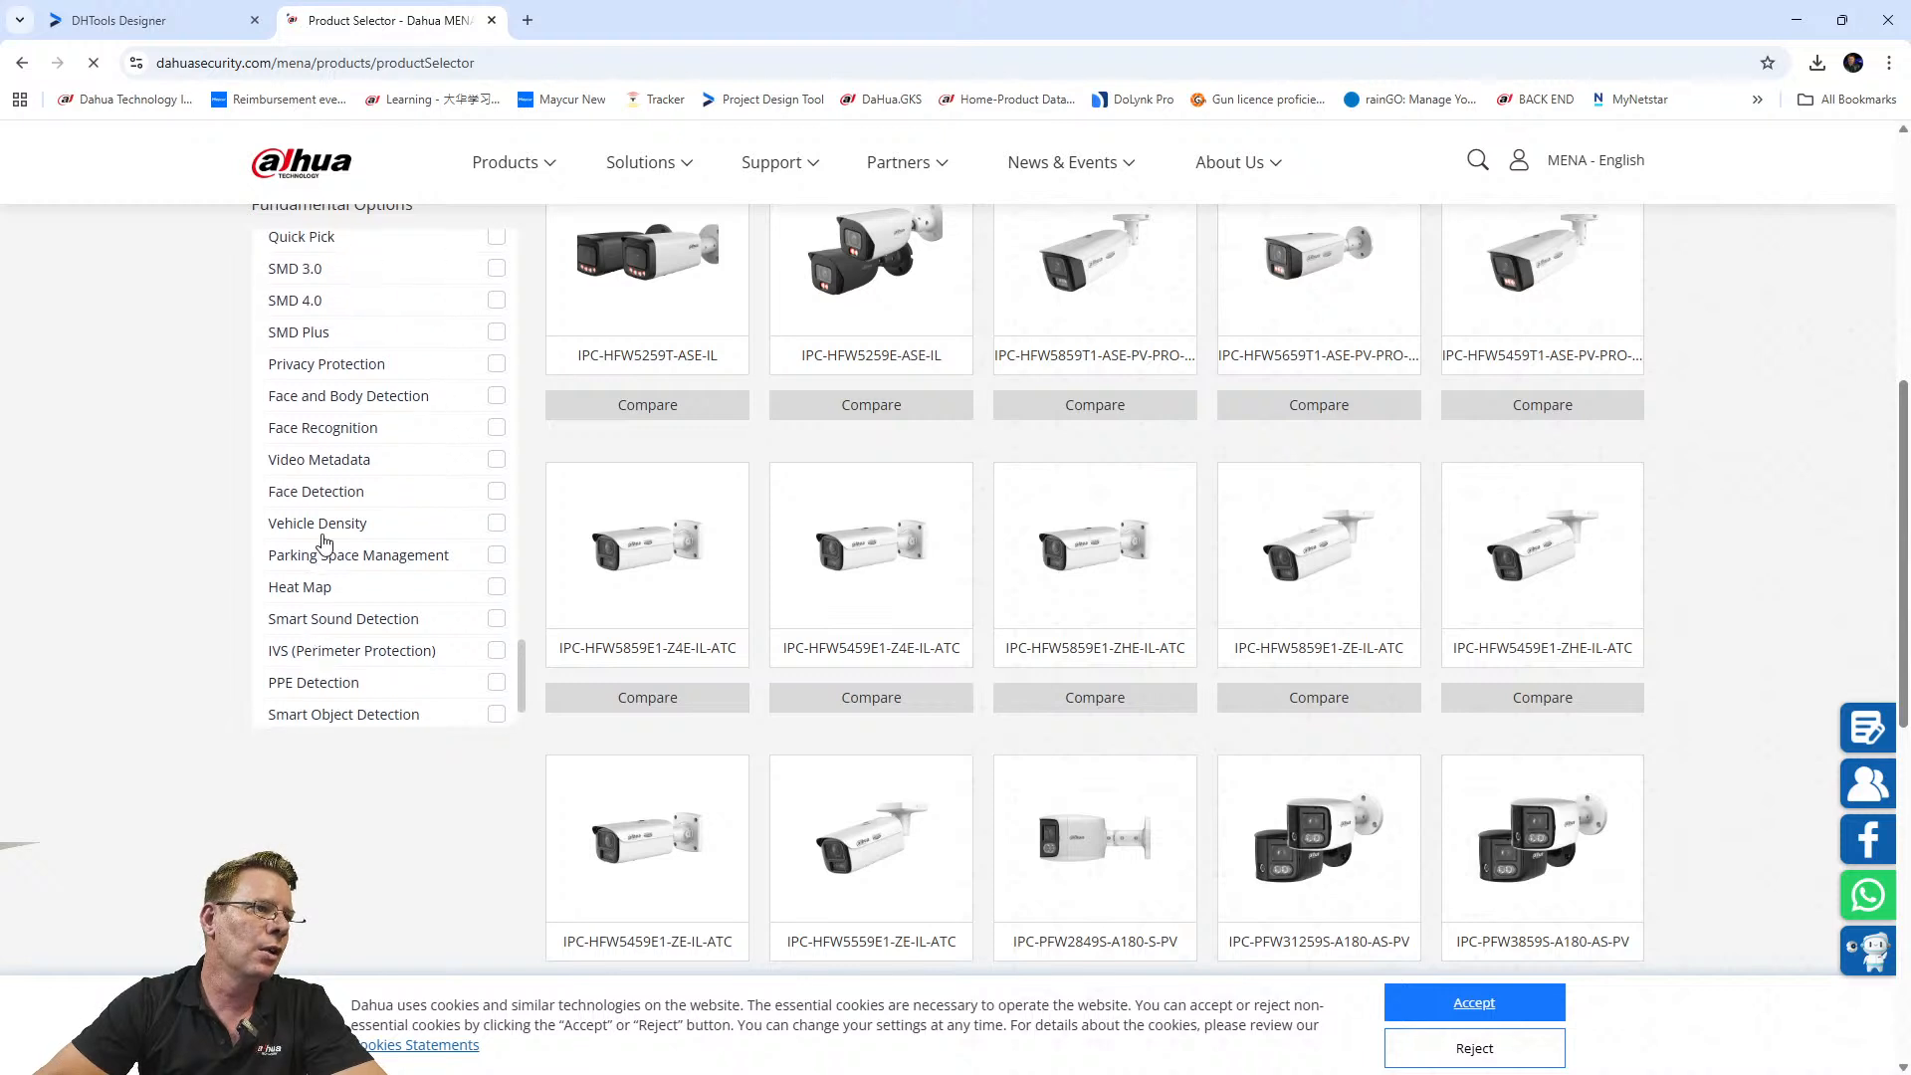
{"action": "scroll", "coordinate": [316, 492], "scroll_direction": "up", "scroll_amount": 2}
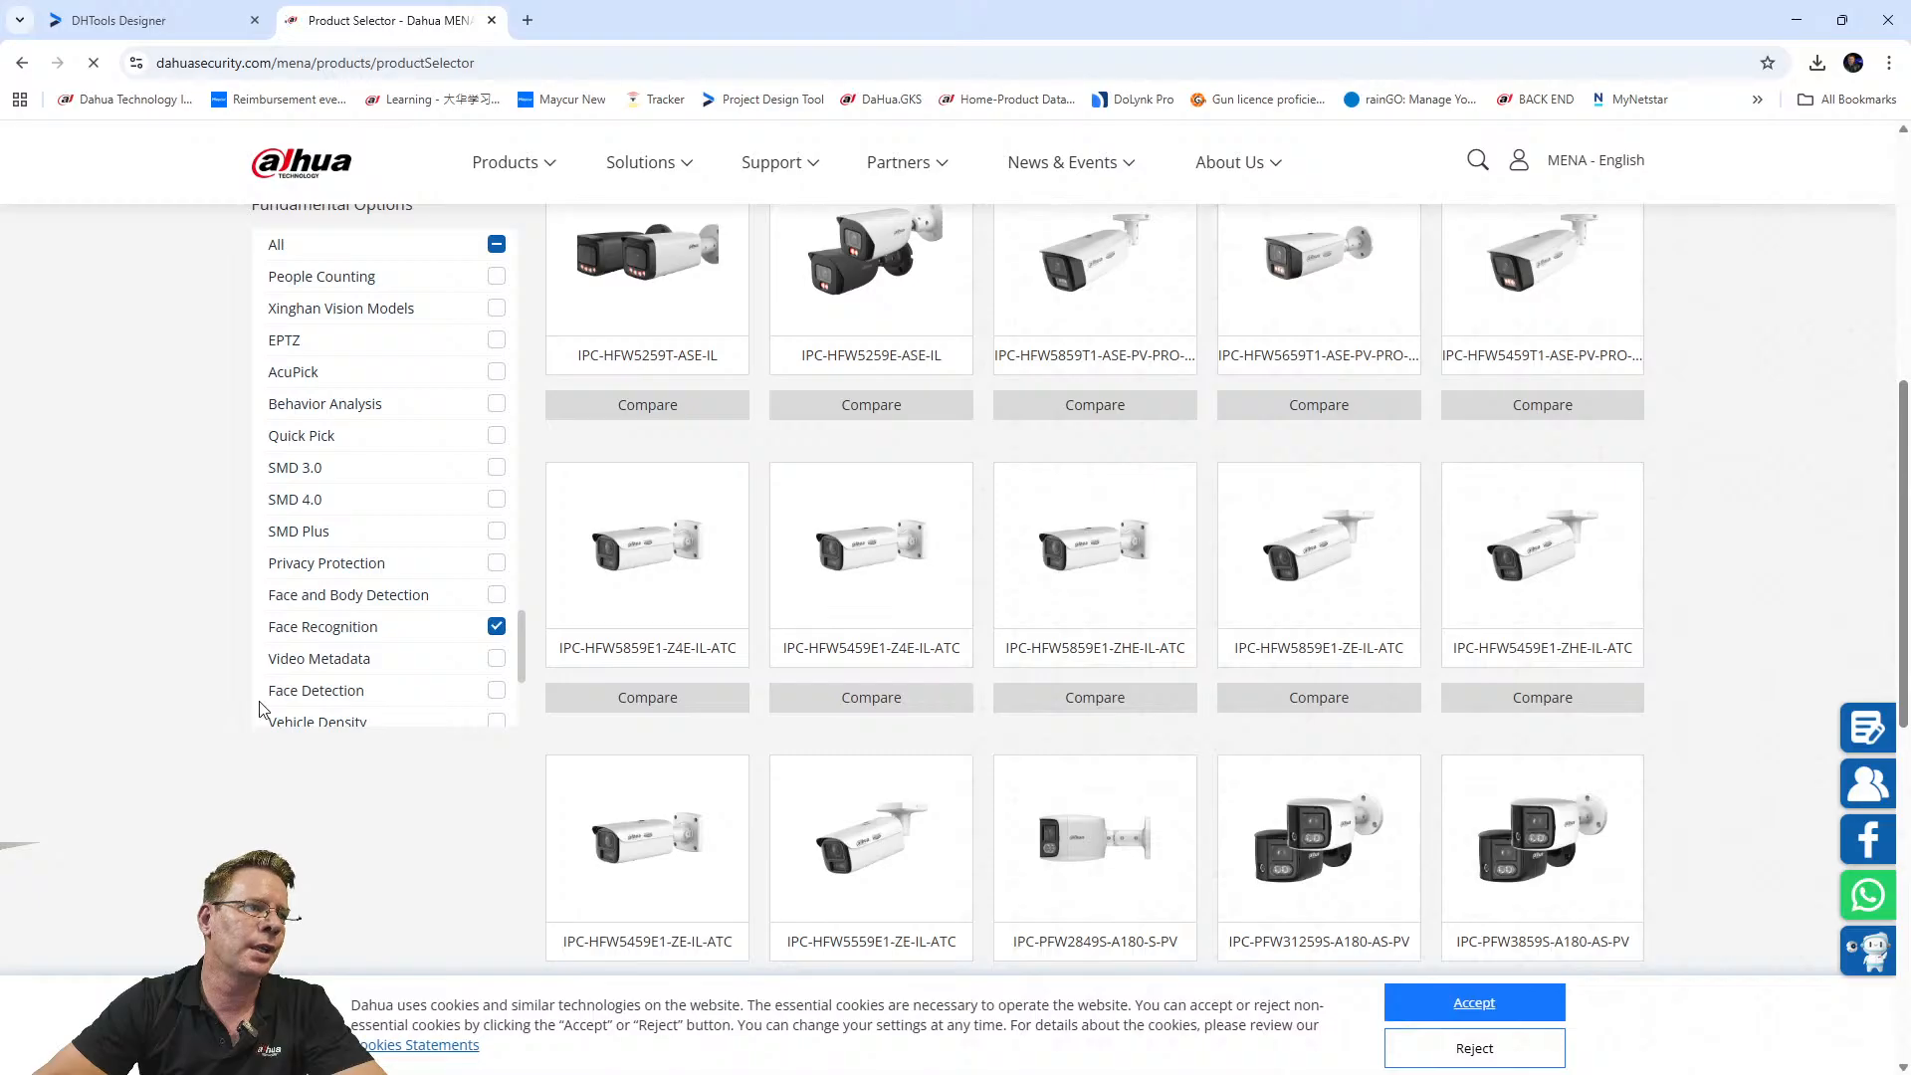
{"action": "left_click", "coordinate": [1455, 1010]}
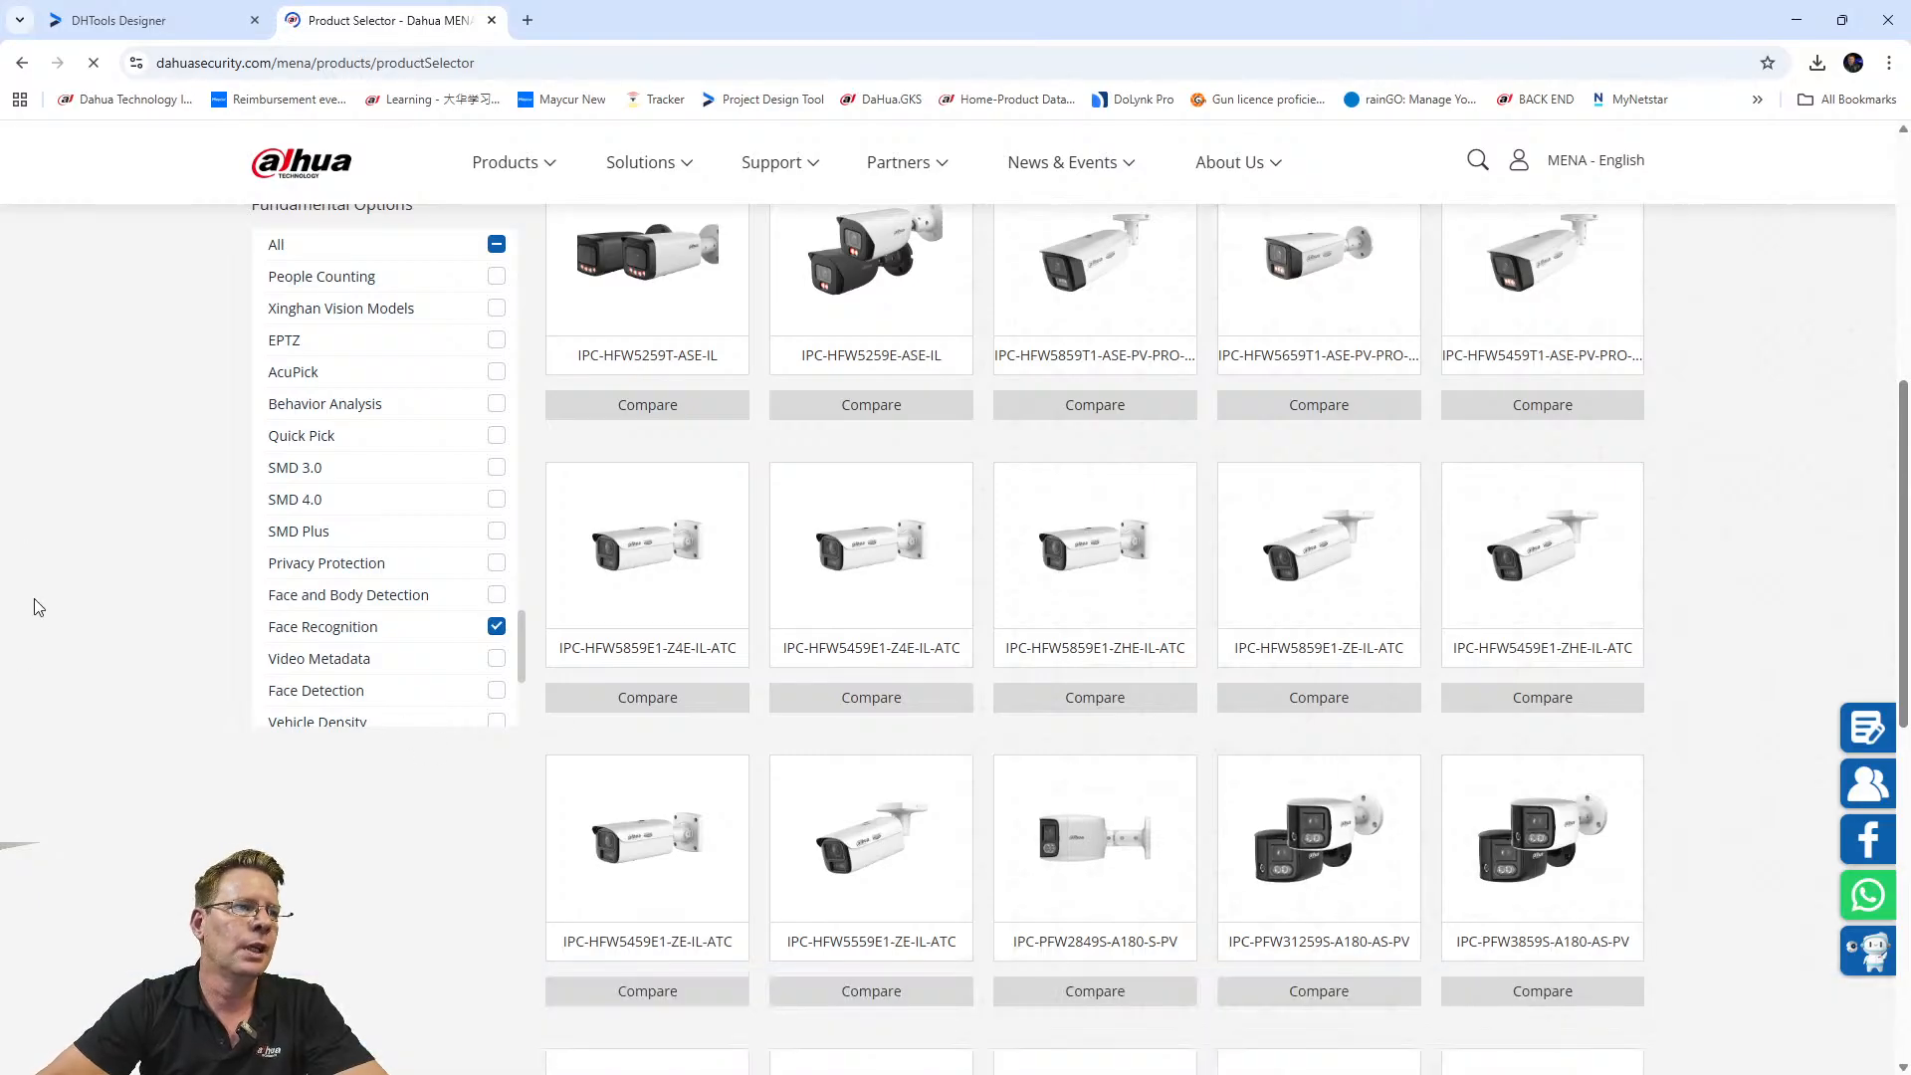
{"action": "scroll", "coordinate": [35, 607], "scroll_direction": "up", "scroll_amount": 2}
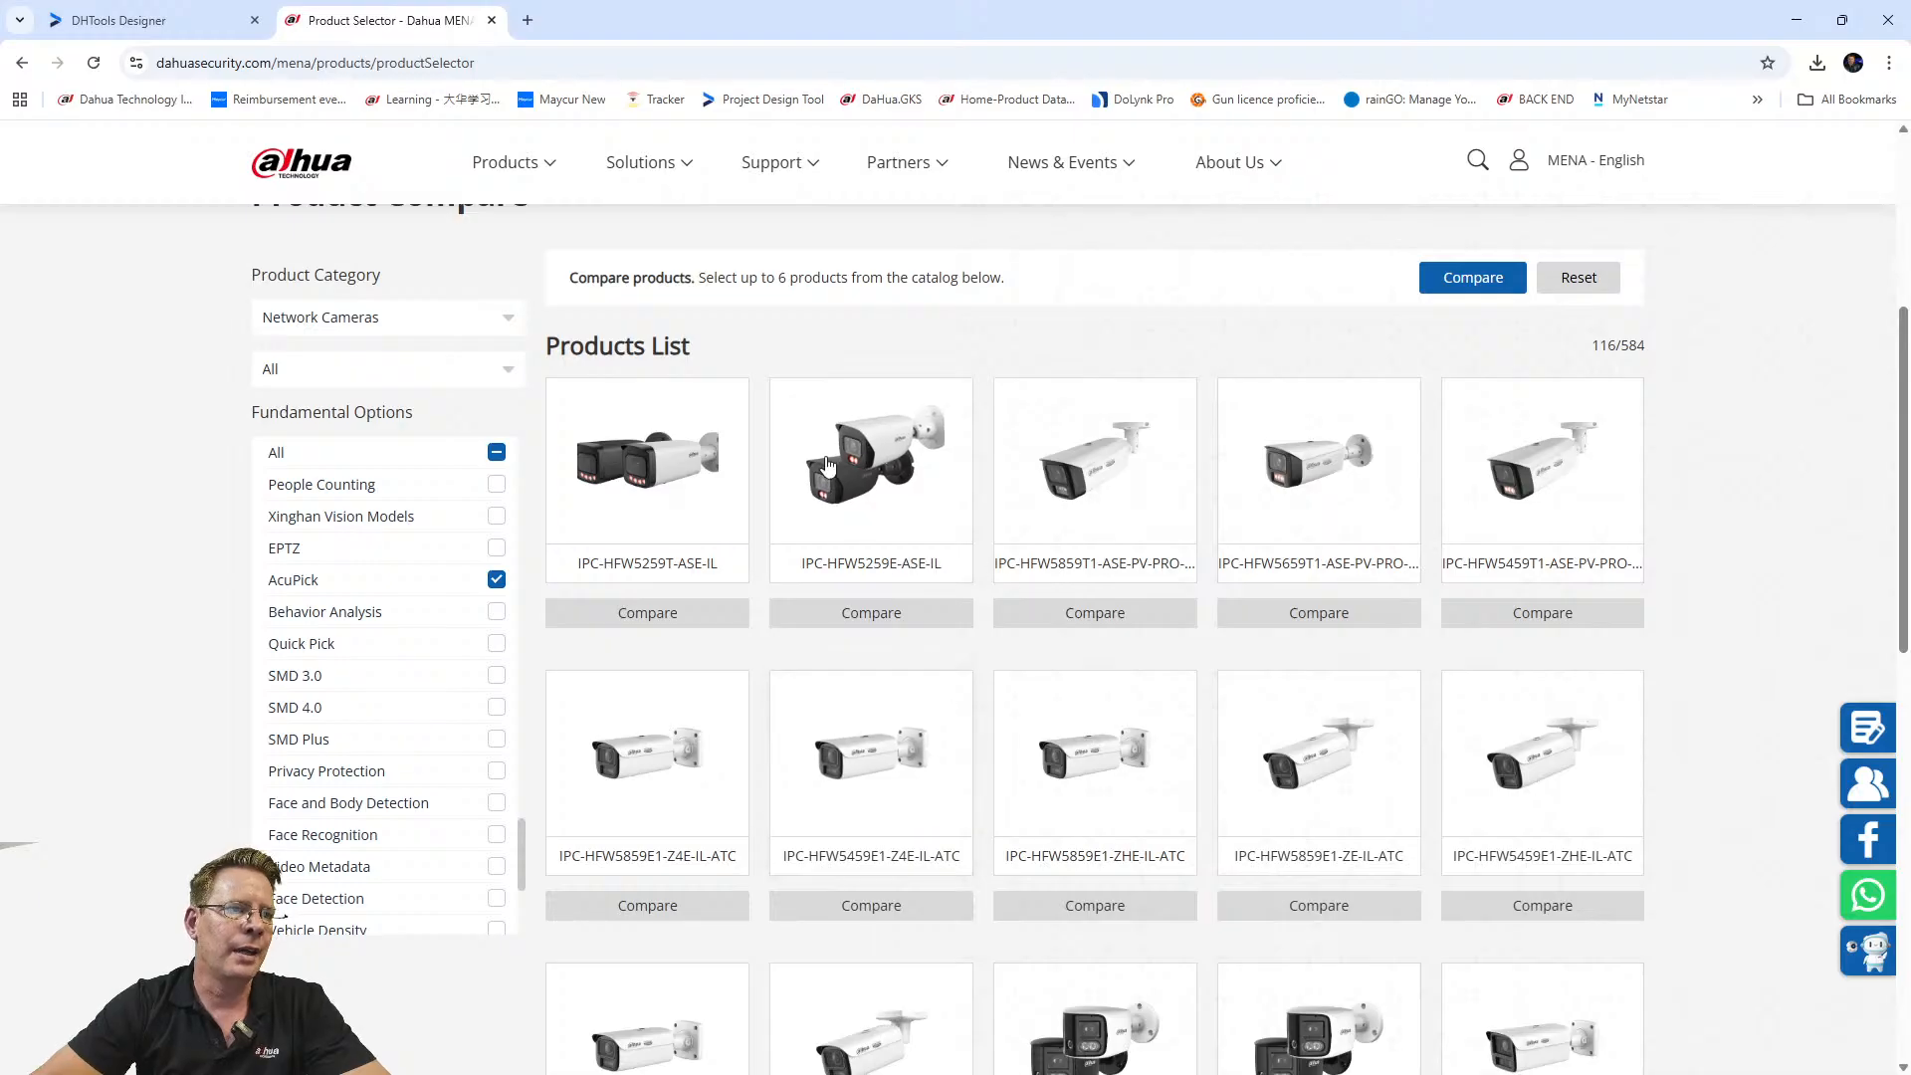
{"action": "scroll", "coordinate": [844, 689], "scroll_direction": "up", "scroll_amount": 1}
{"action": "scroll", "coordinate": [844, 688], "scroll_direction": "down", "scroll_amount": 1}
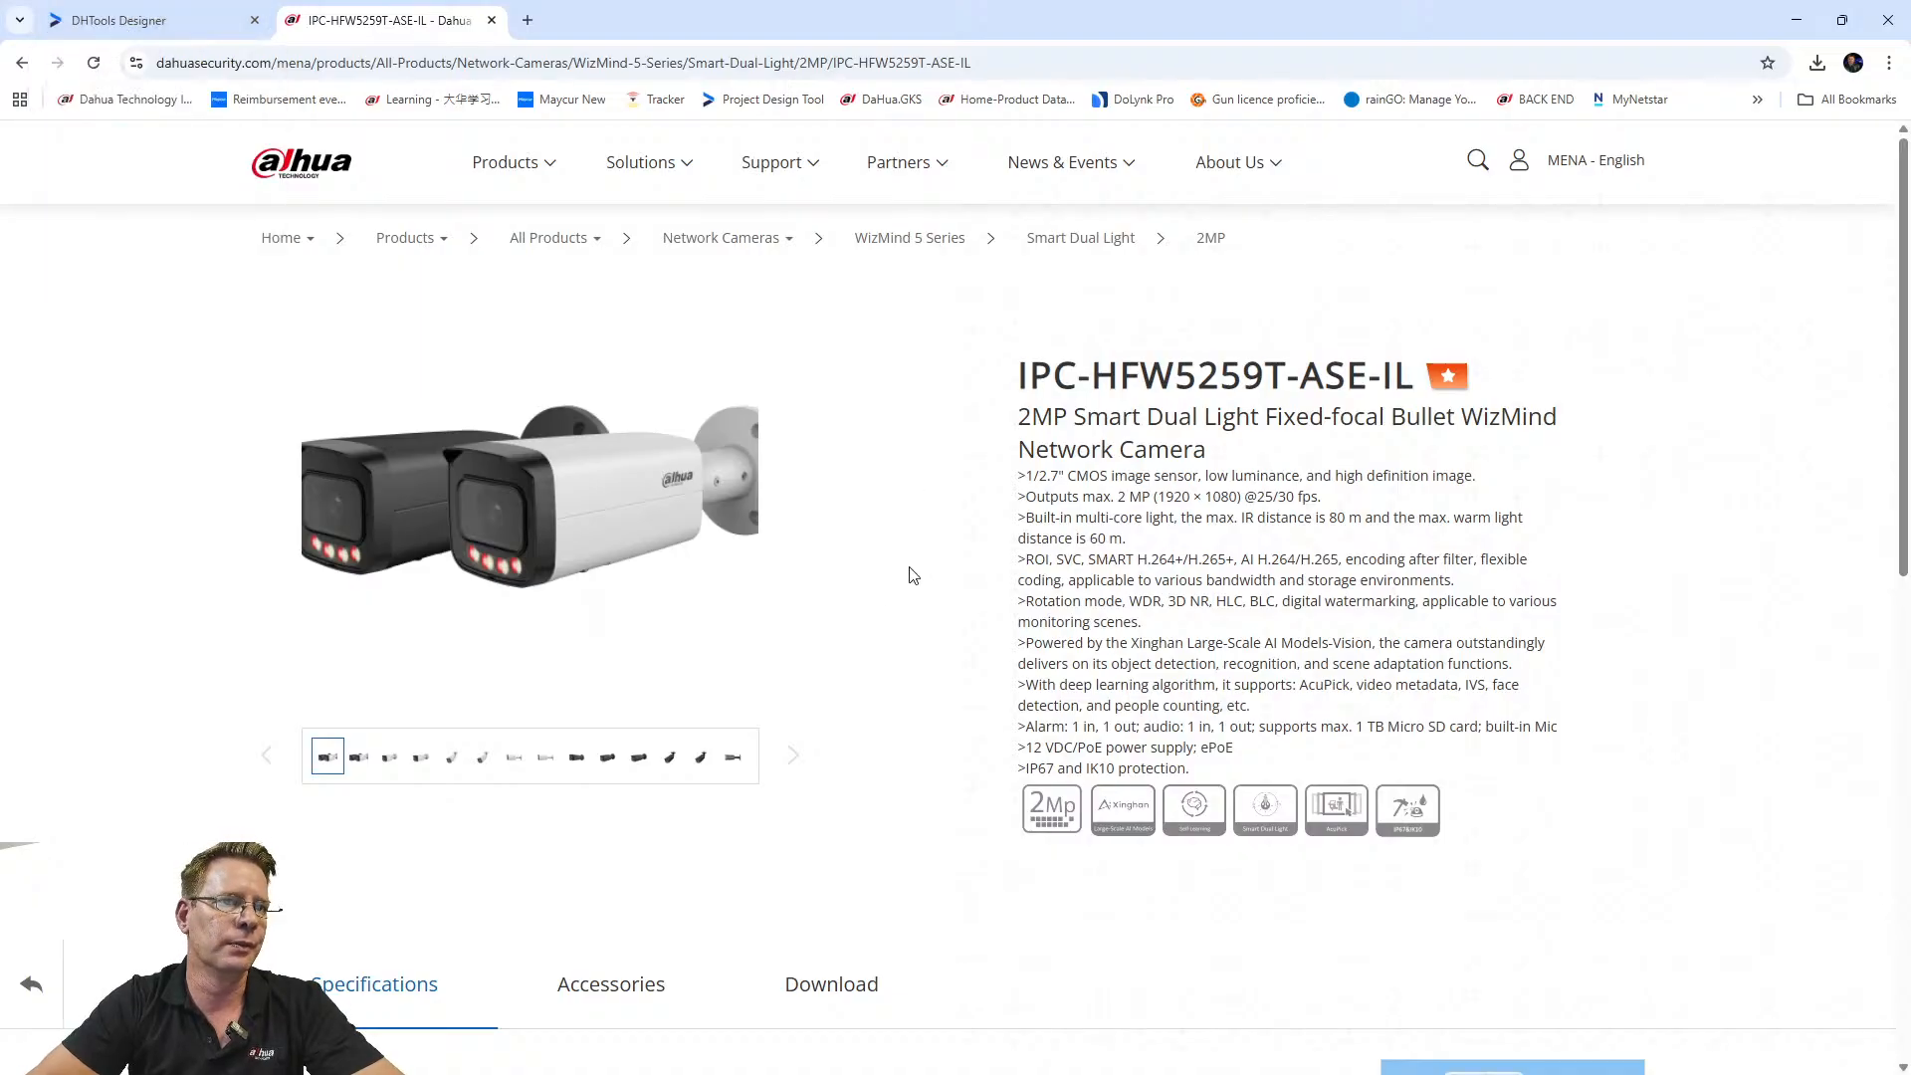
{"action": "scroll", "coordinate": [825, 607], "scroll_direction": "up", "scroll_amount": 1, "text": "ctrl"}
{"action": "scroll", "coordinate": [826, 617], "scroll_direction": "down", "scroll_amount": 8}
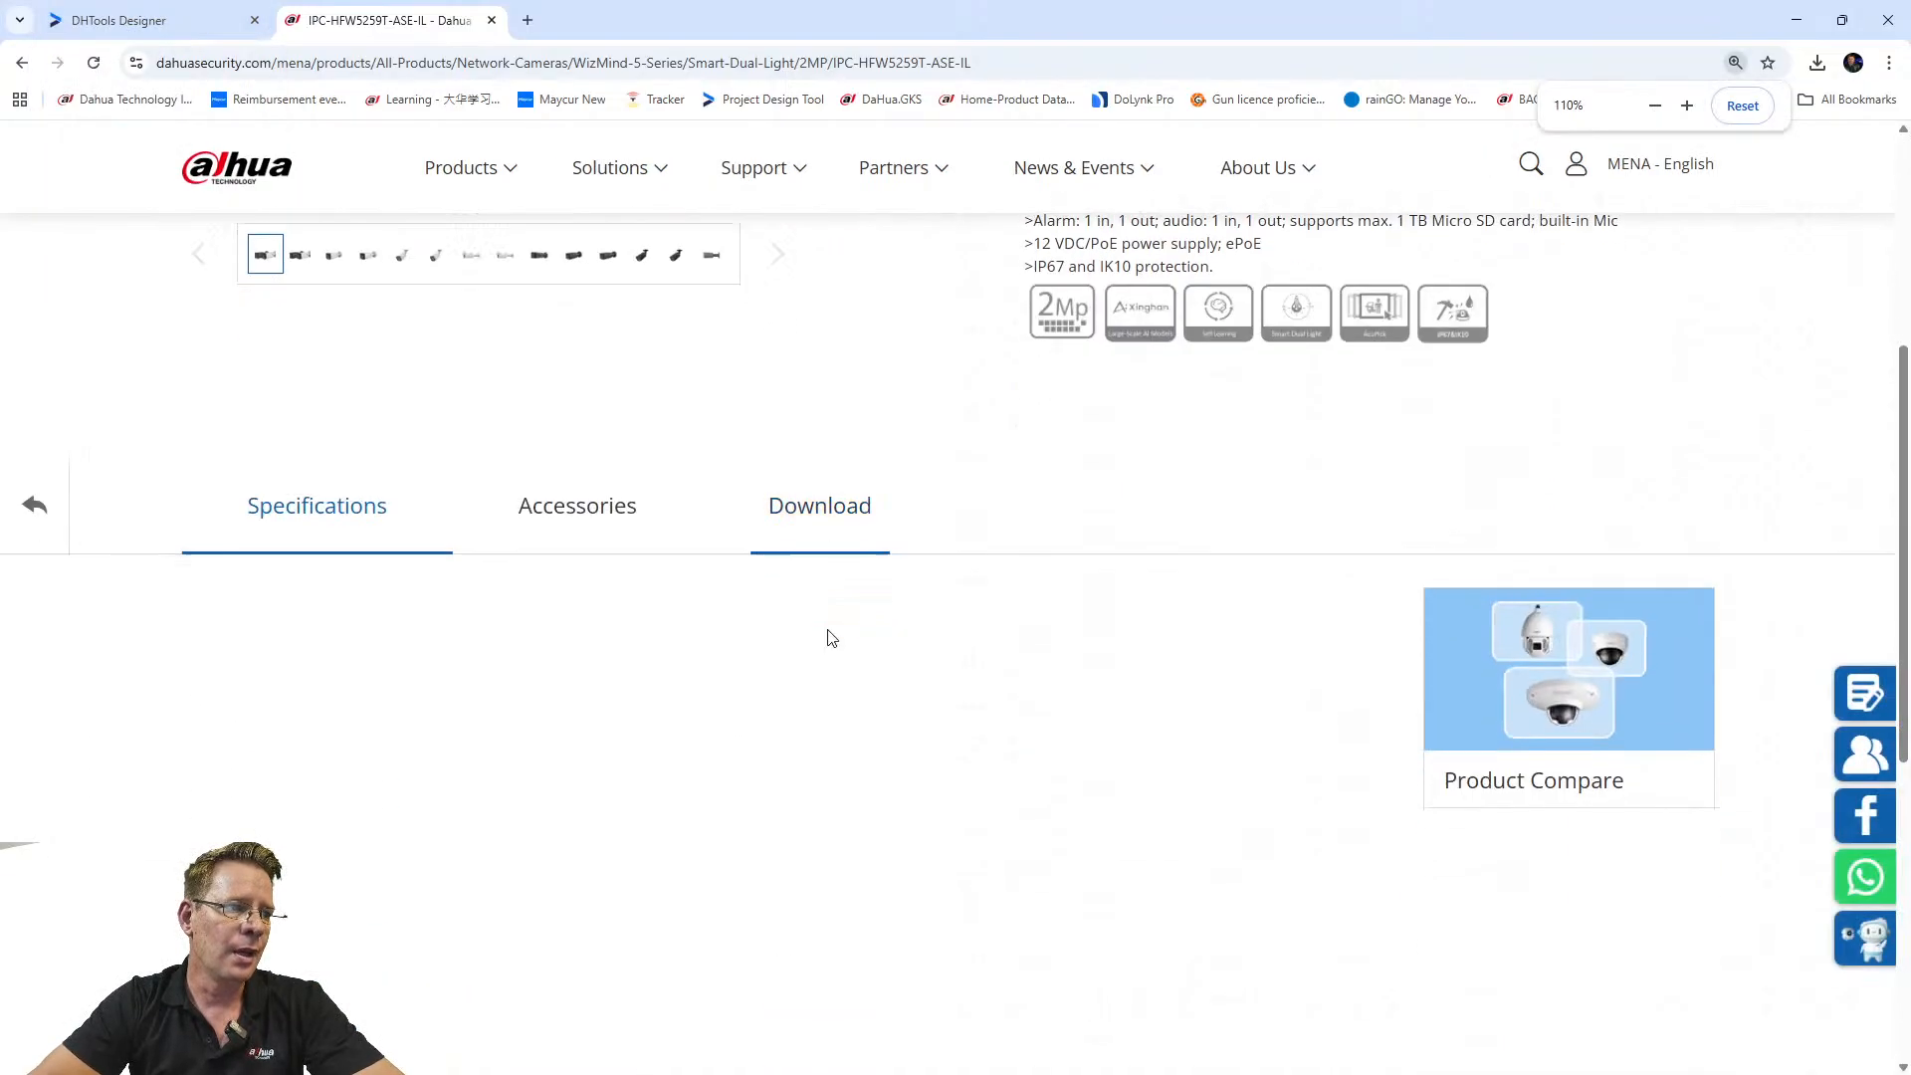
{"action": "scroll", "coordinate": [825, 645], "scroll_direction": "up", "scroll_amount": 8}
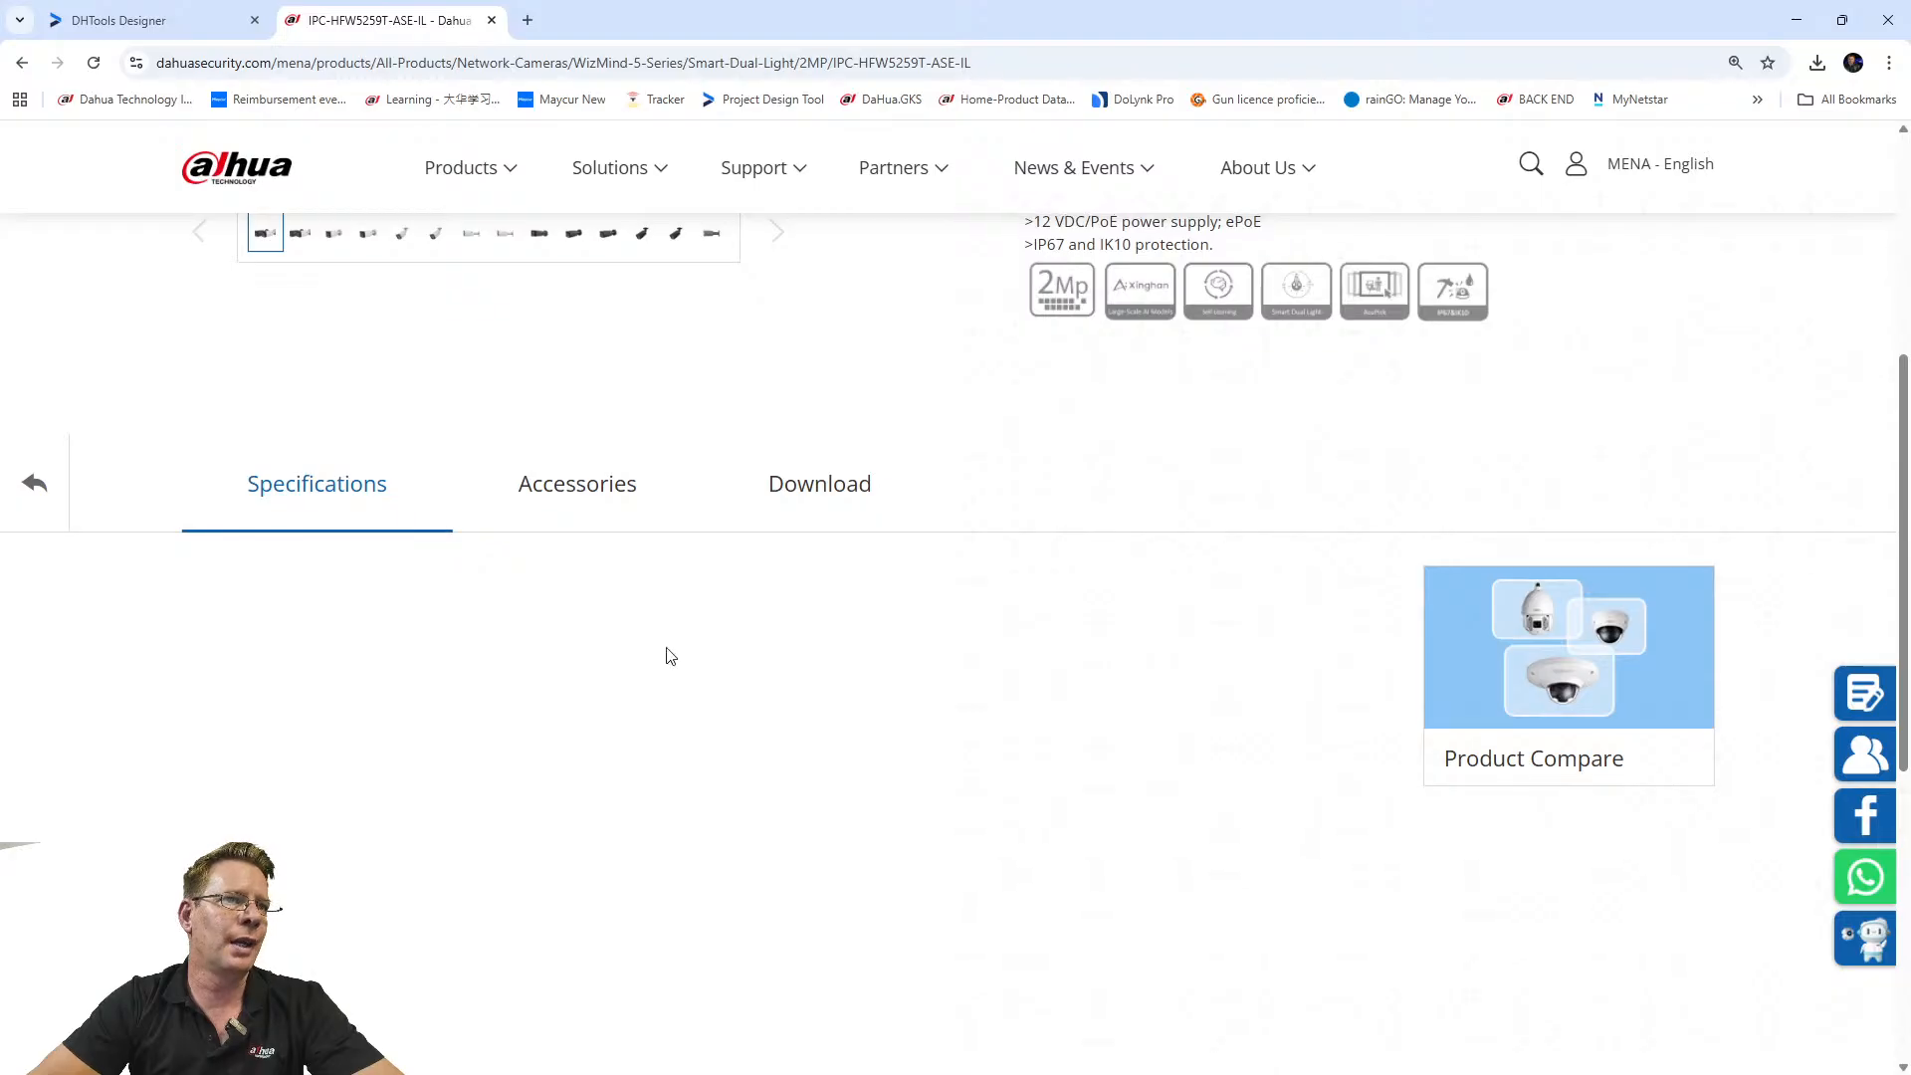
{"action": "scroll", "coordinate": [584, 556], "scroll_direction": "down", "scroll_amount": 2}
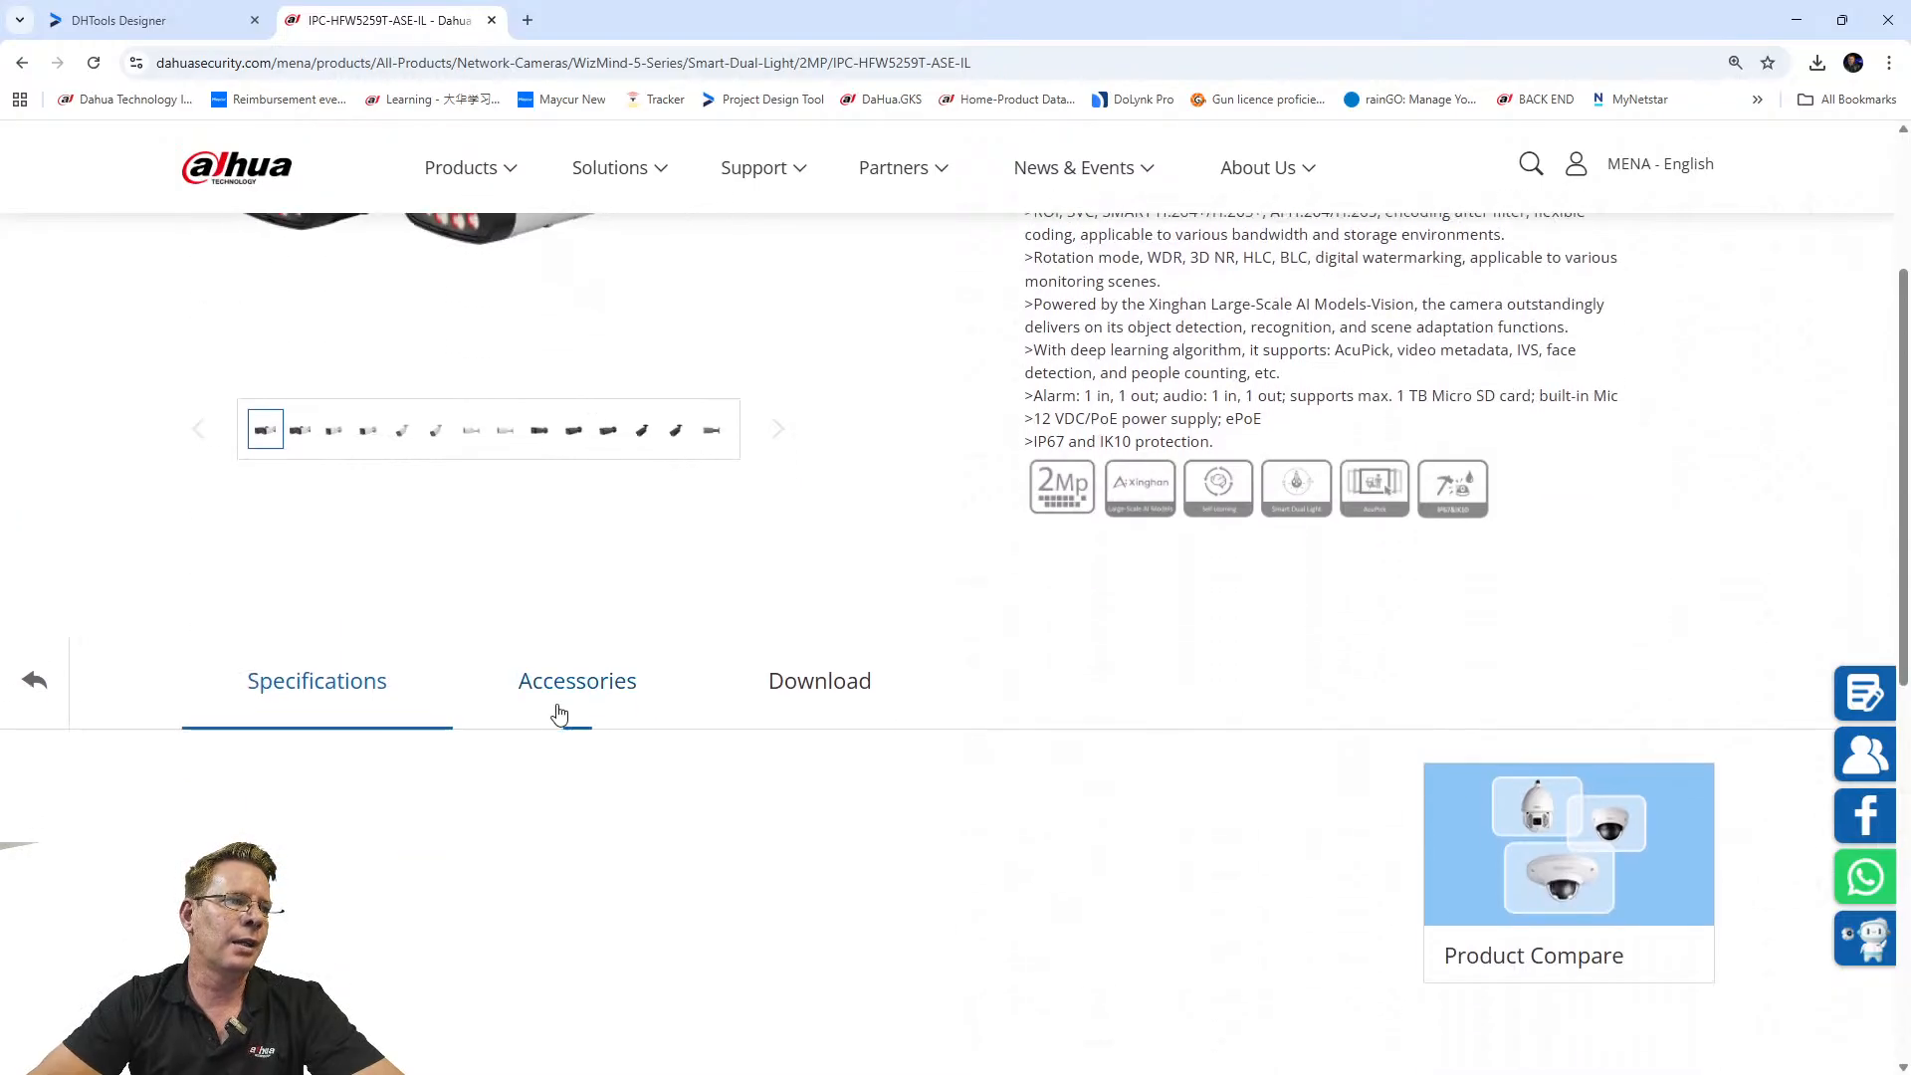
{"action": "left_click", "coordinate": [569, 696]}
{"action": "scroll", "coordinate": [353, 675], "scroll_direction": "up", "scroll_amount": 1}
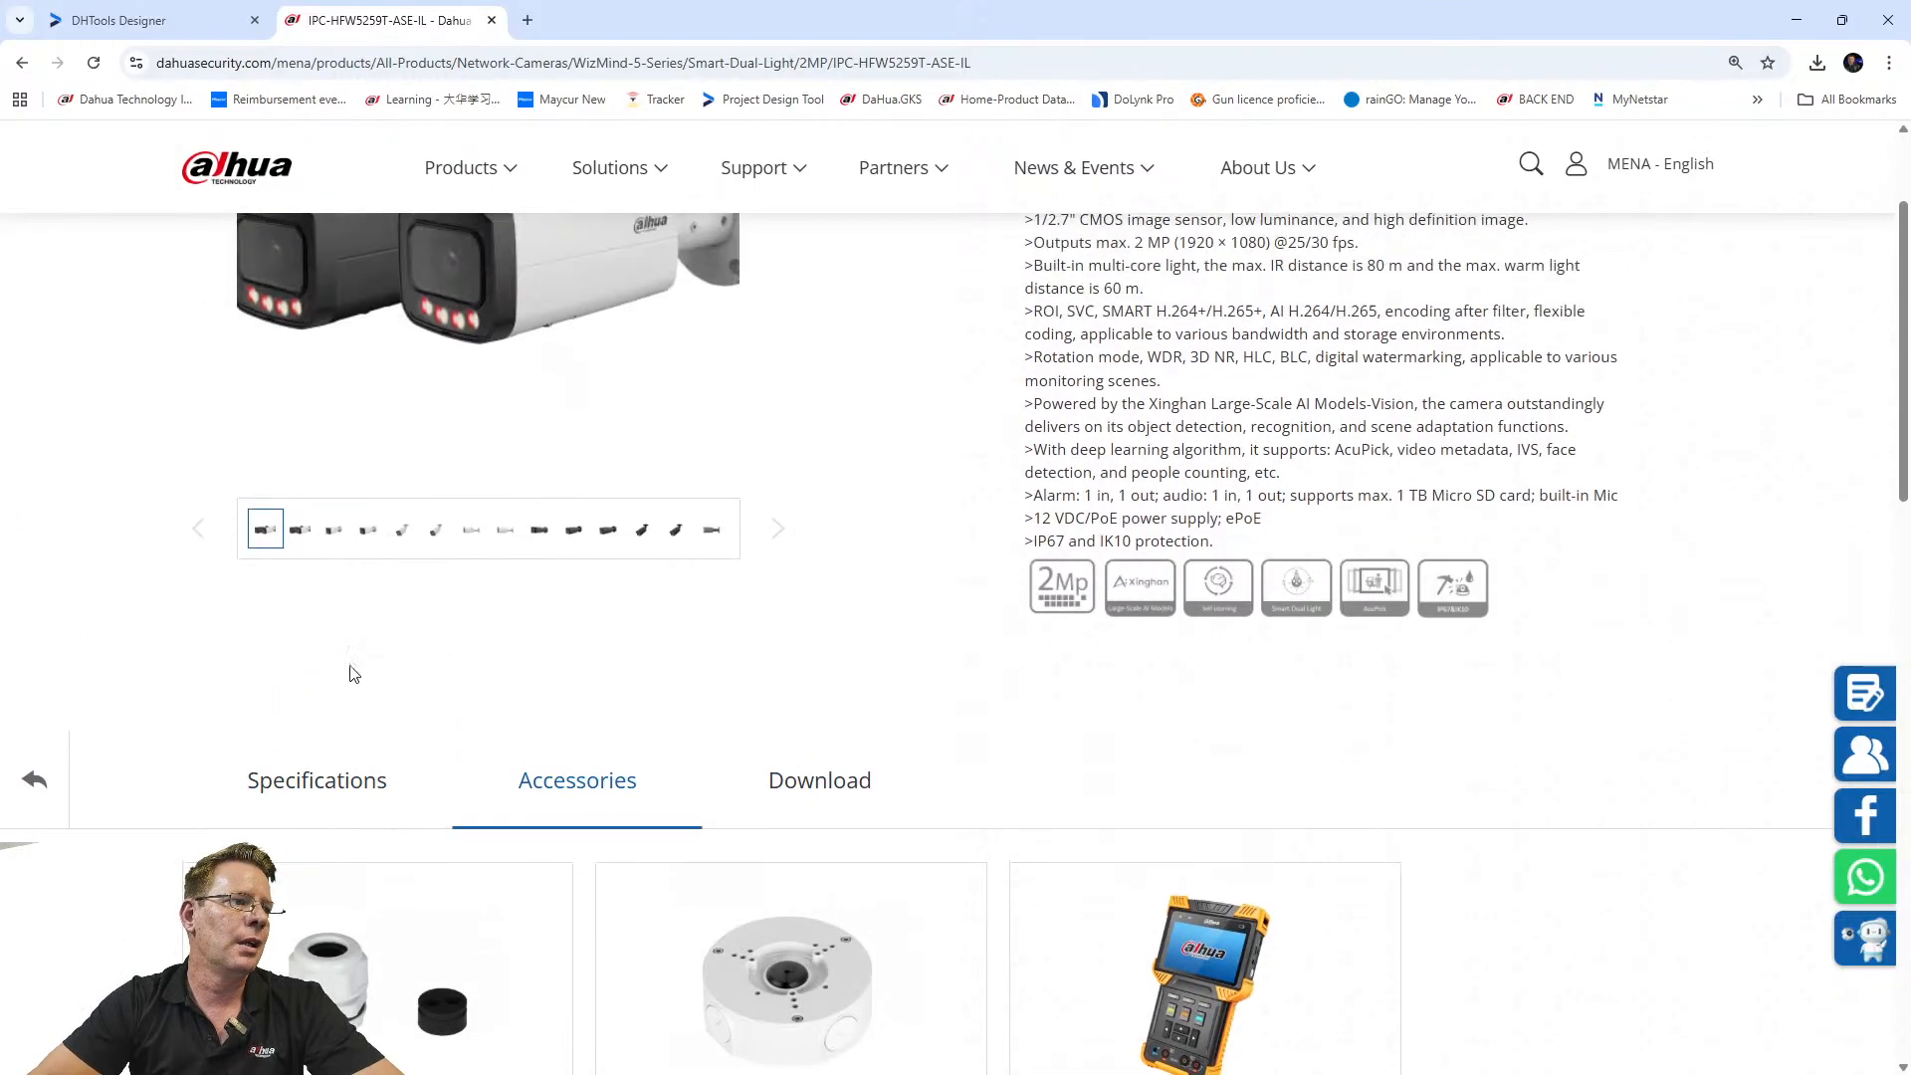
{"action": "left_click", "coordinate": [282, 785]}
{"action": "scroll", "coordinate": [768, 598], "scroll_direction": "down", "scroll_amount": 8}
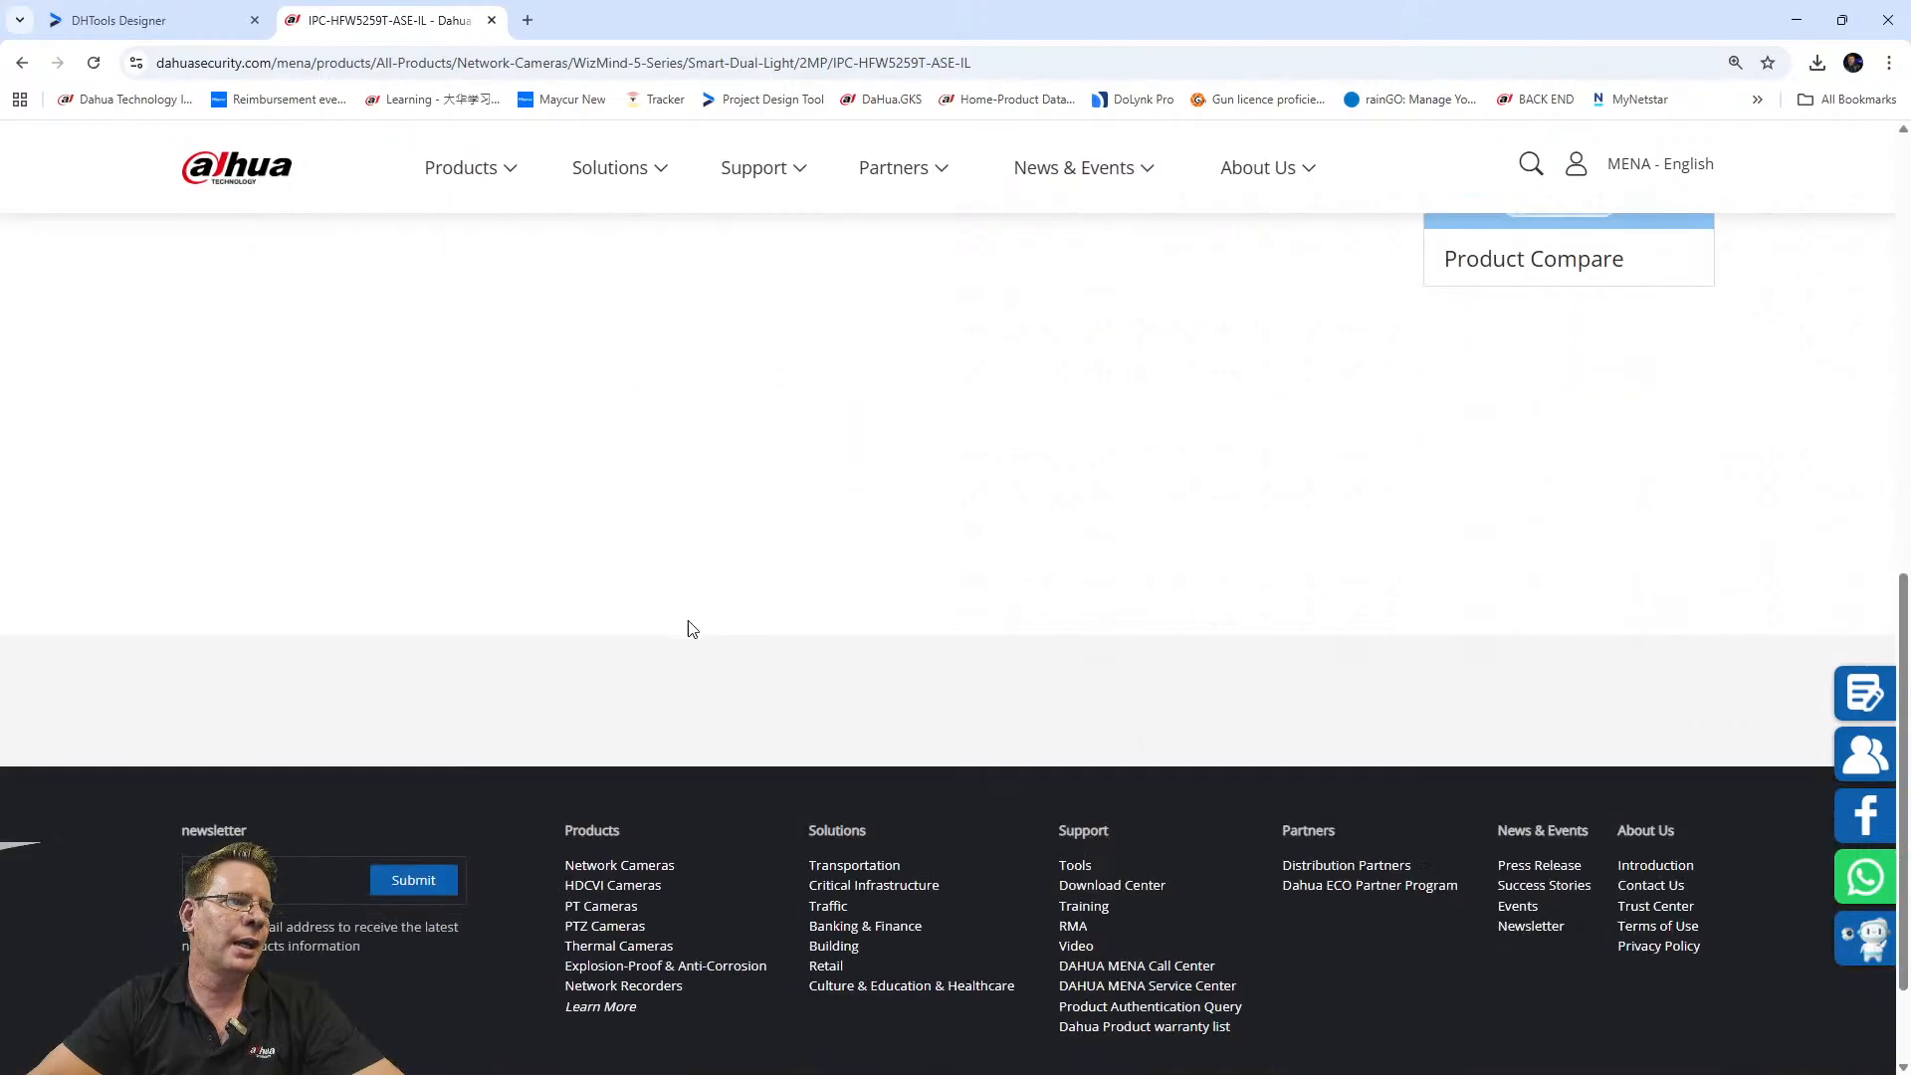
{"action": "scroll", "coordinate": [690, 625], "scroll_direction": "up", "scroll_amount": 10}
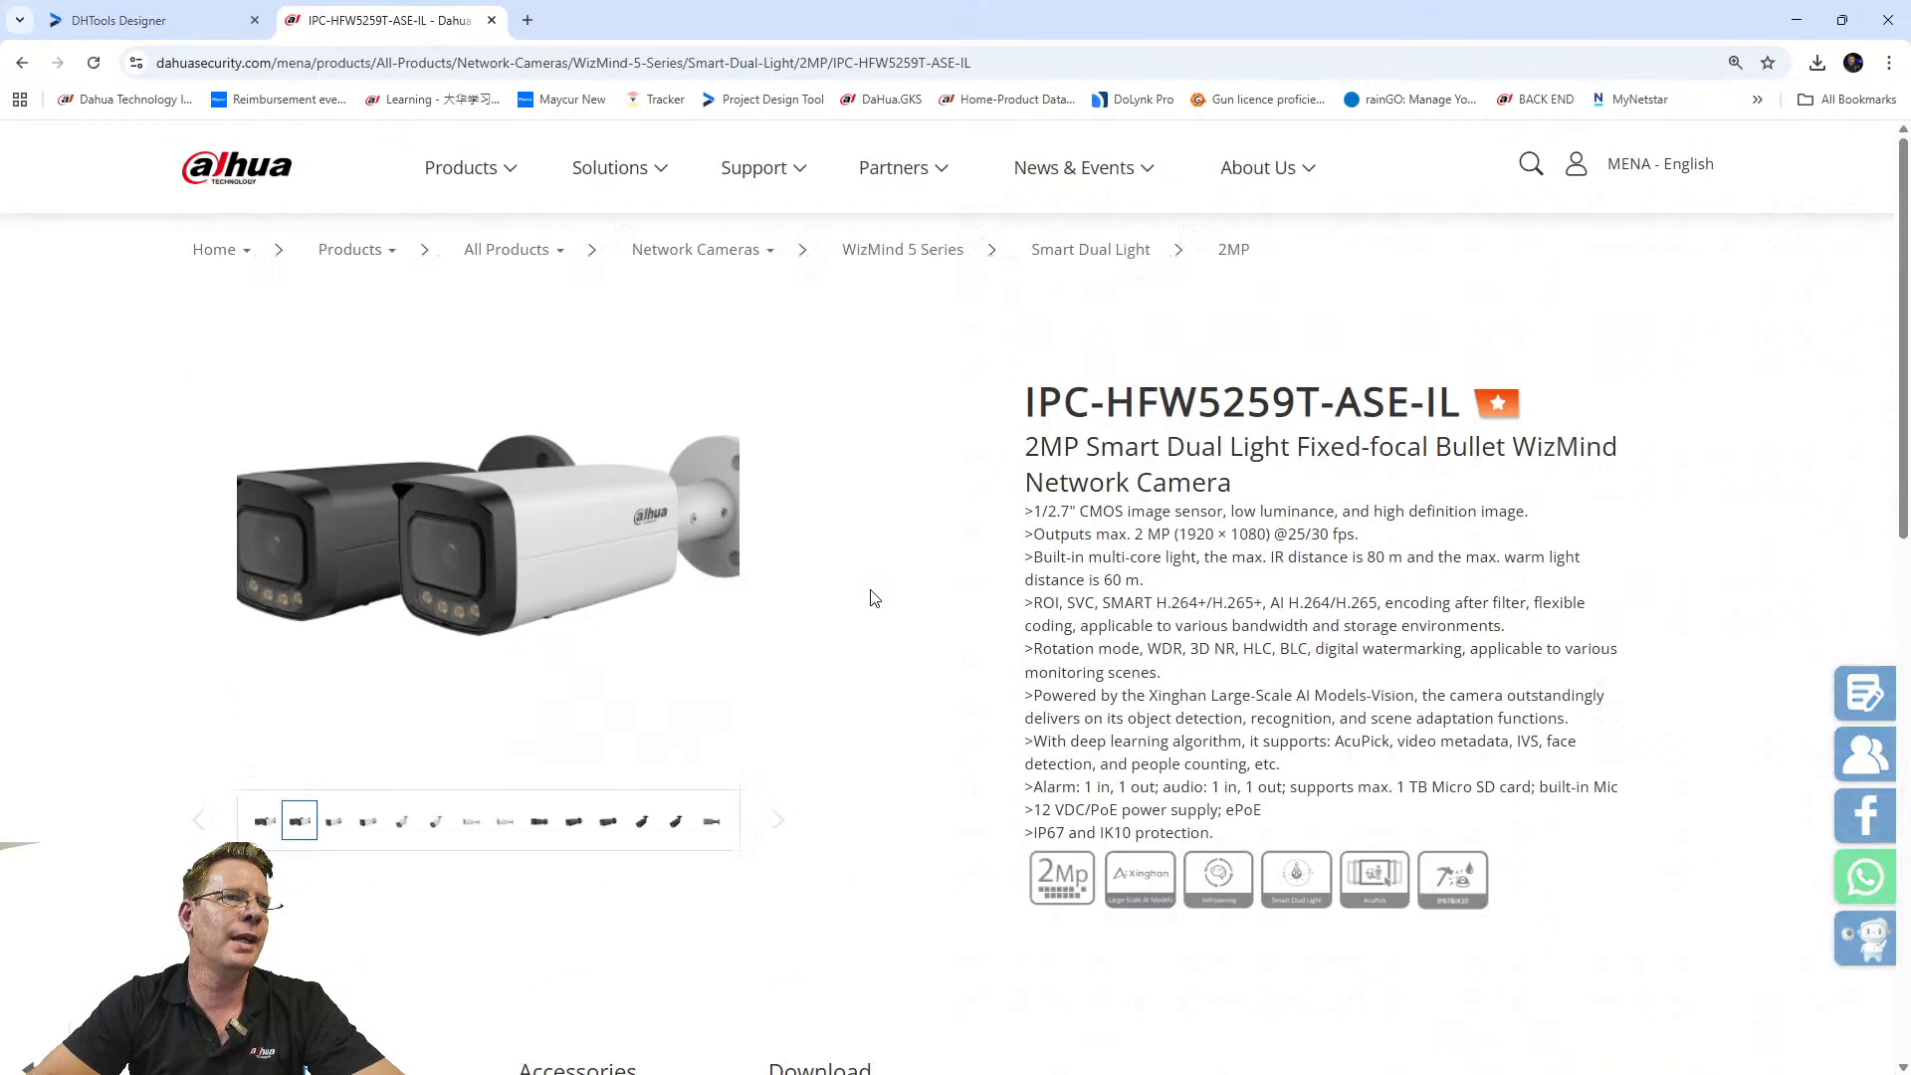
{"action": "scroll", "coordinate": [1104, 576], "scroll_direction": "up", "scroll_amount": 1, "text": "ctrl"}
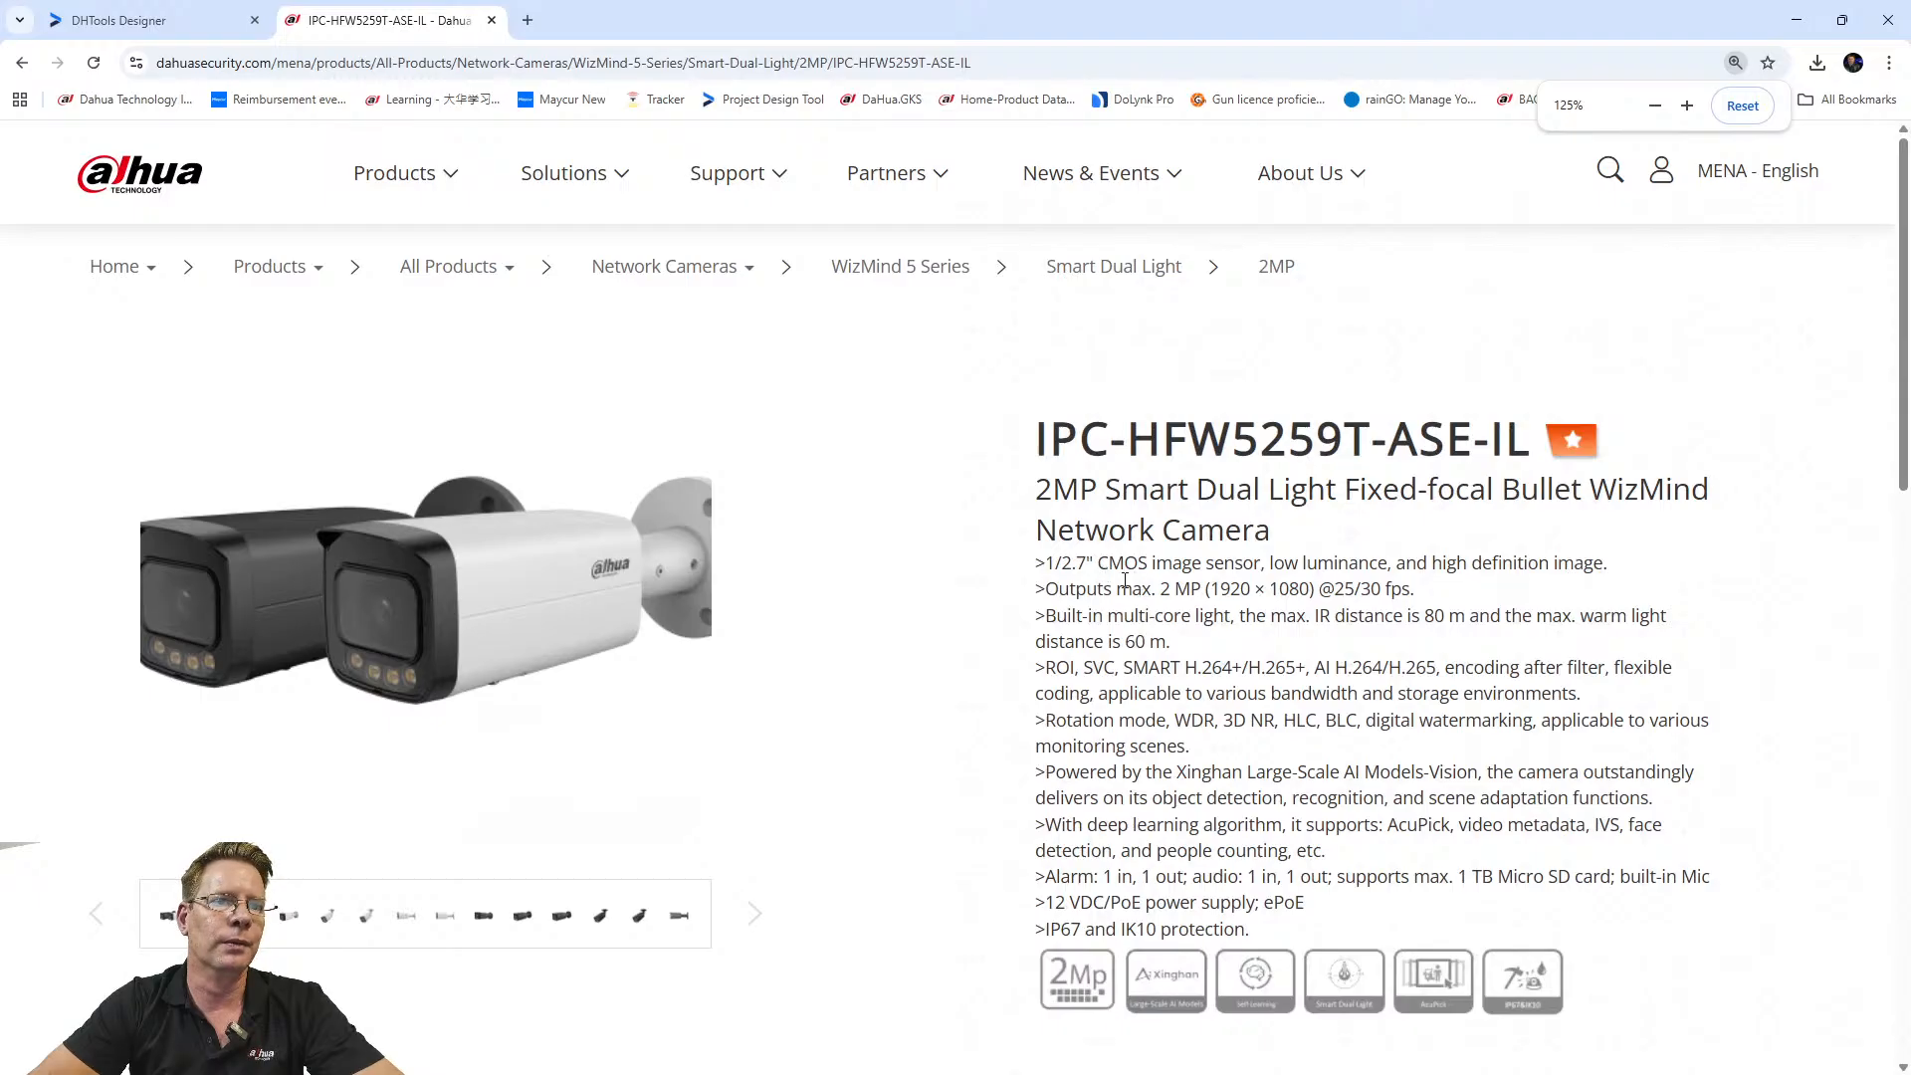
{"action": "scroll", "coordinate": [1045, 637], "scroll_direction": "down", "scroll_amount": 4}
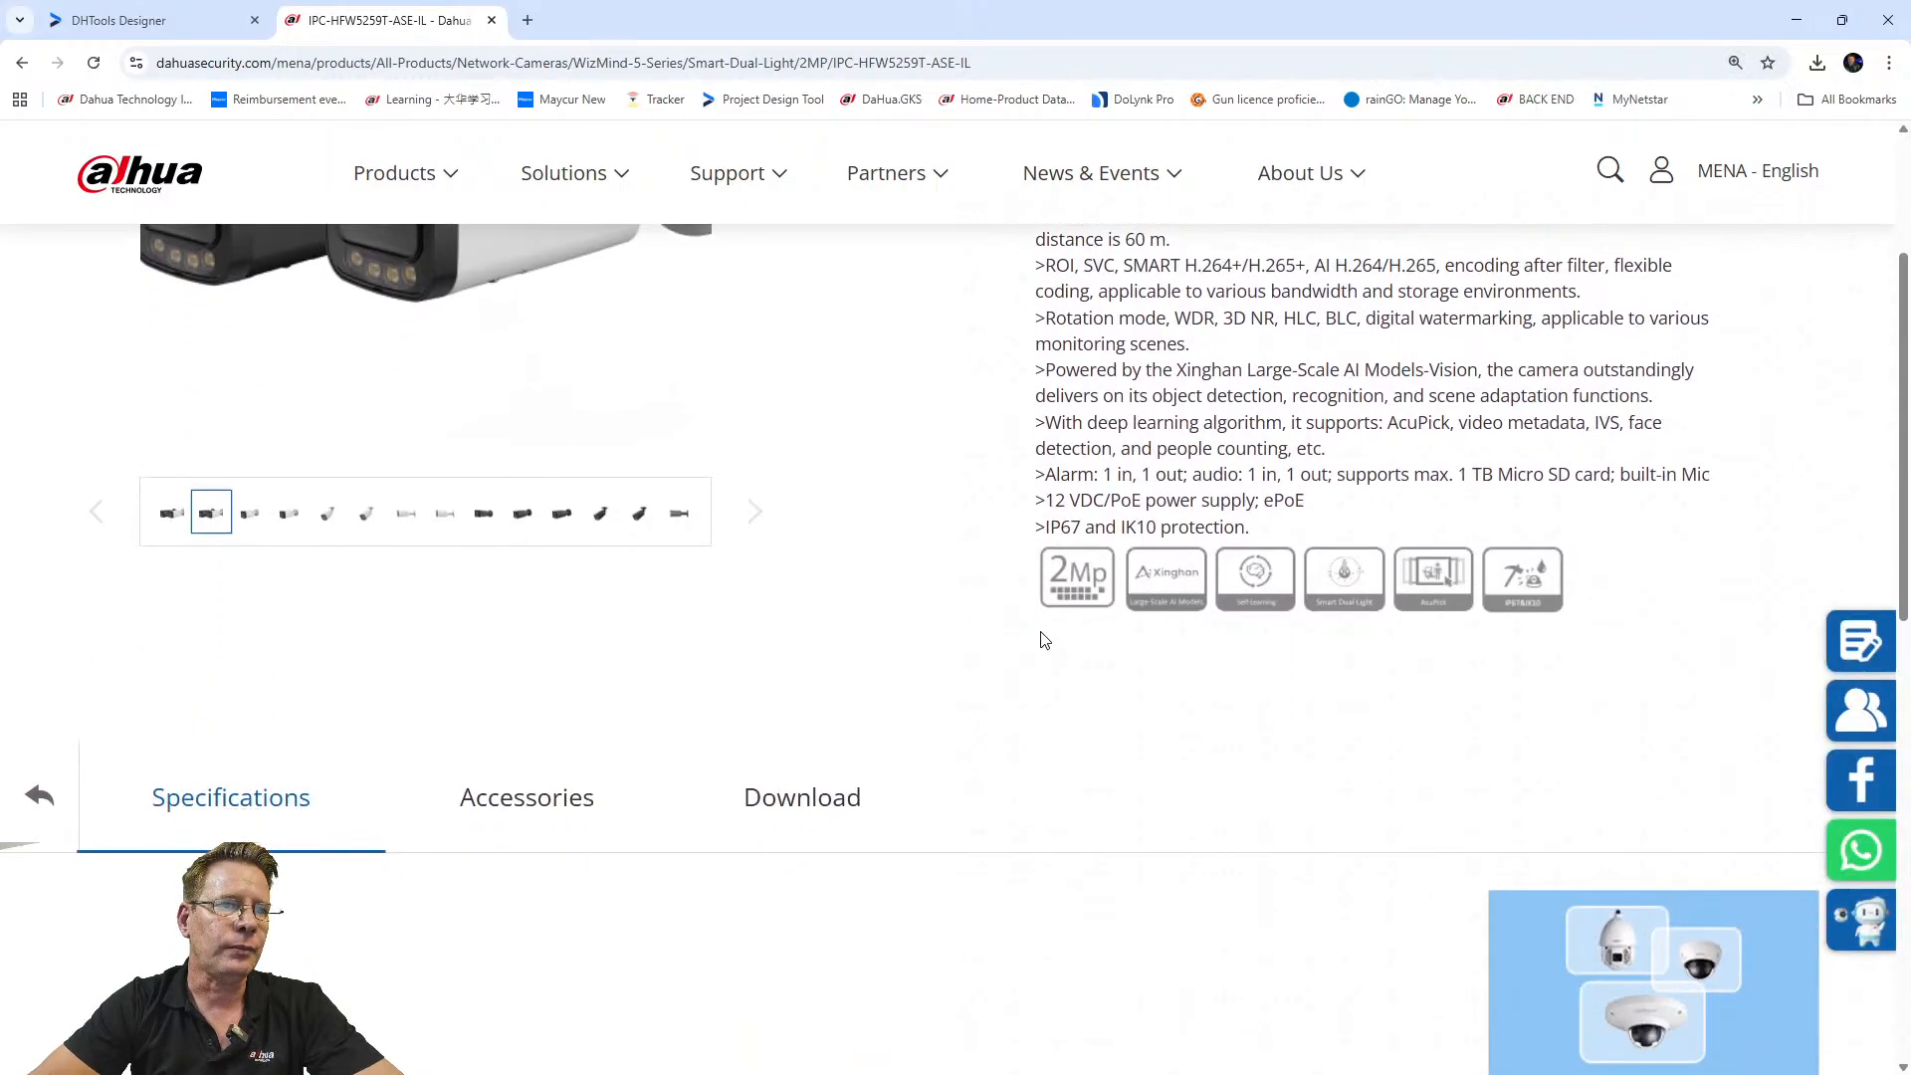
{"action": "scroll", "coordinate": [1184, 533], "scroll_direction": "up", "scroll_amount": 1}
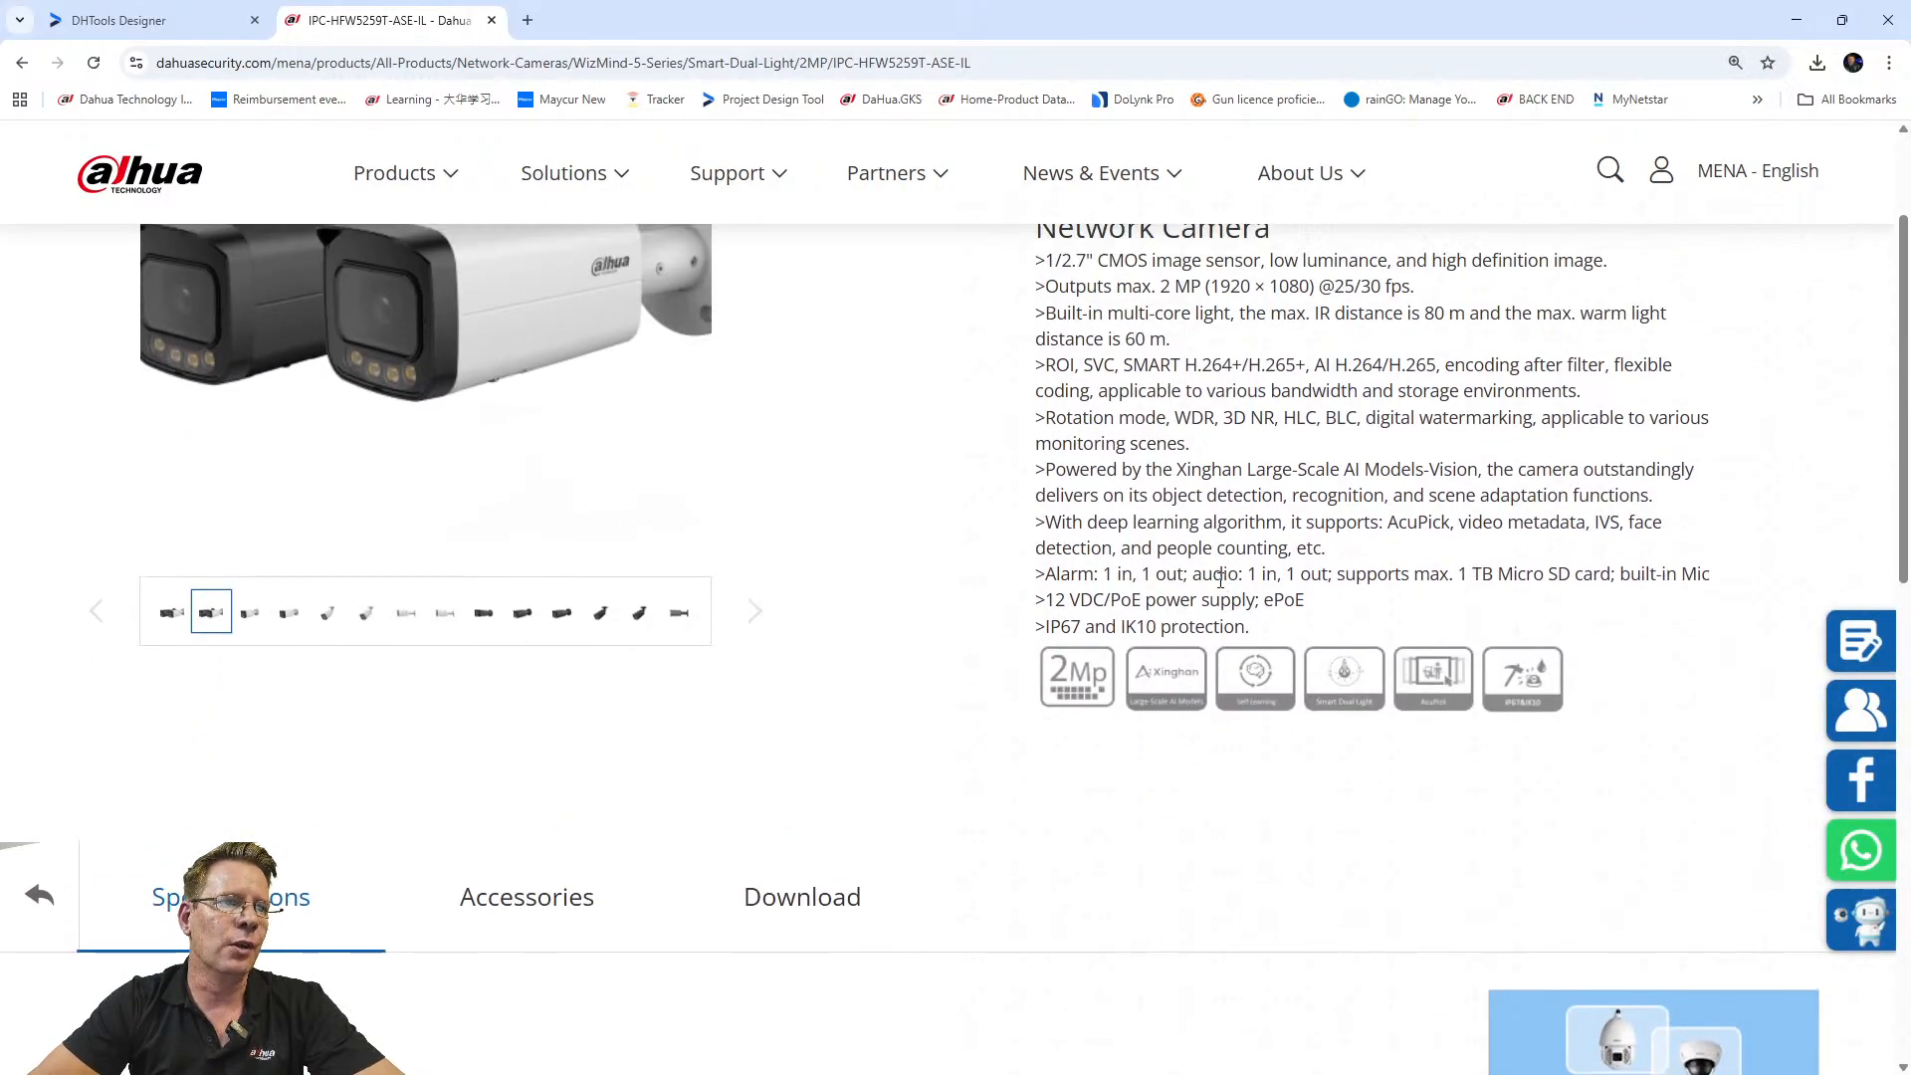
{"action": "scroll", "coordinate": [1220, 580], "scroll_direction": "up", "scroll_amount": 3}
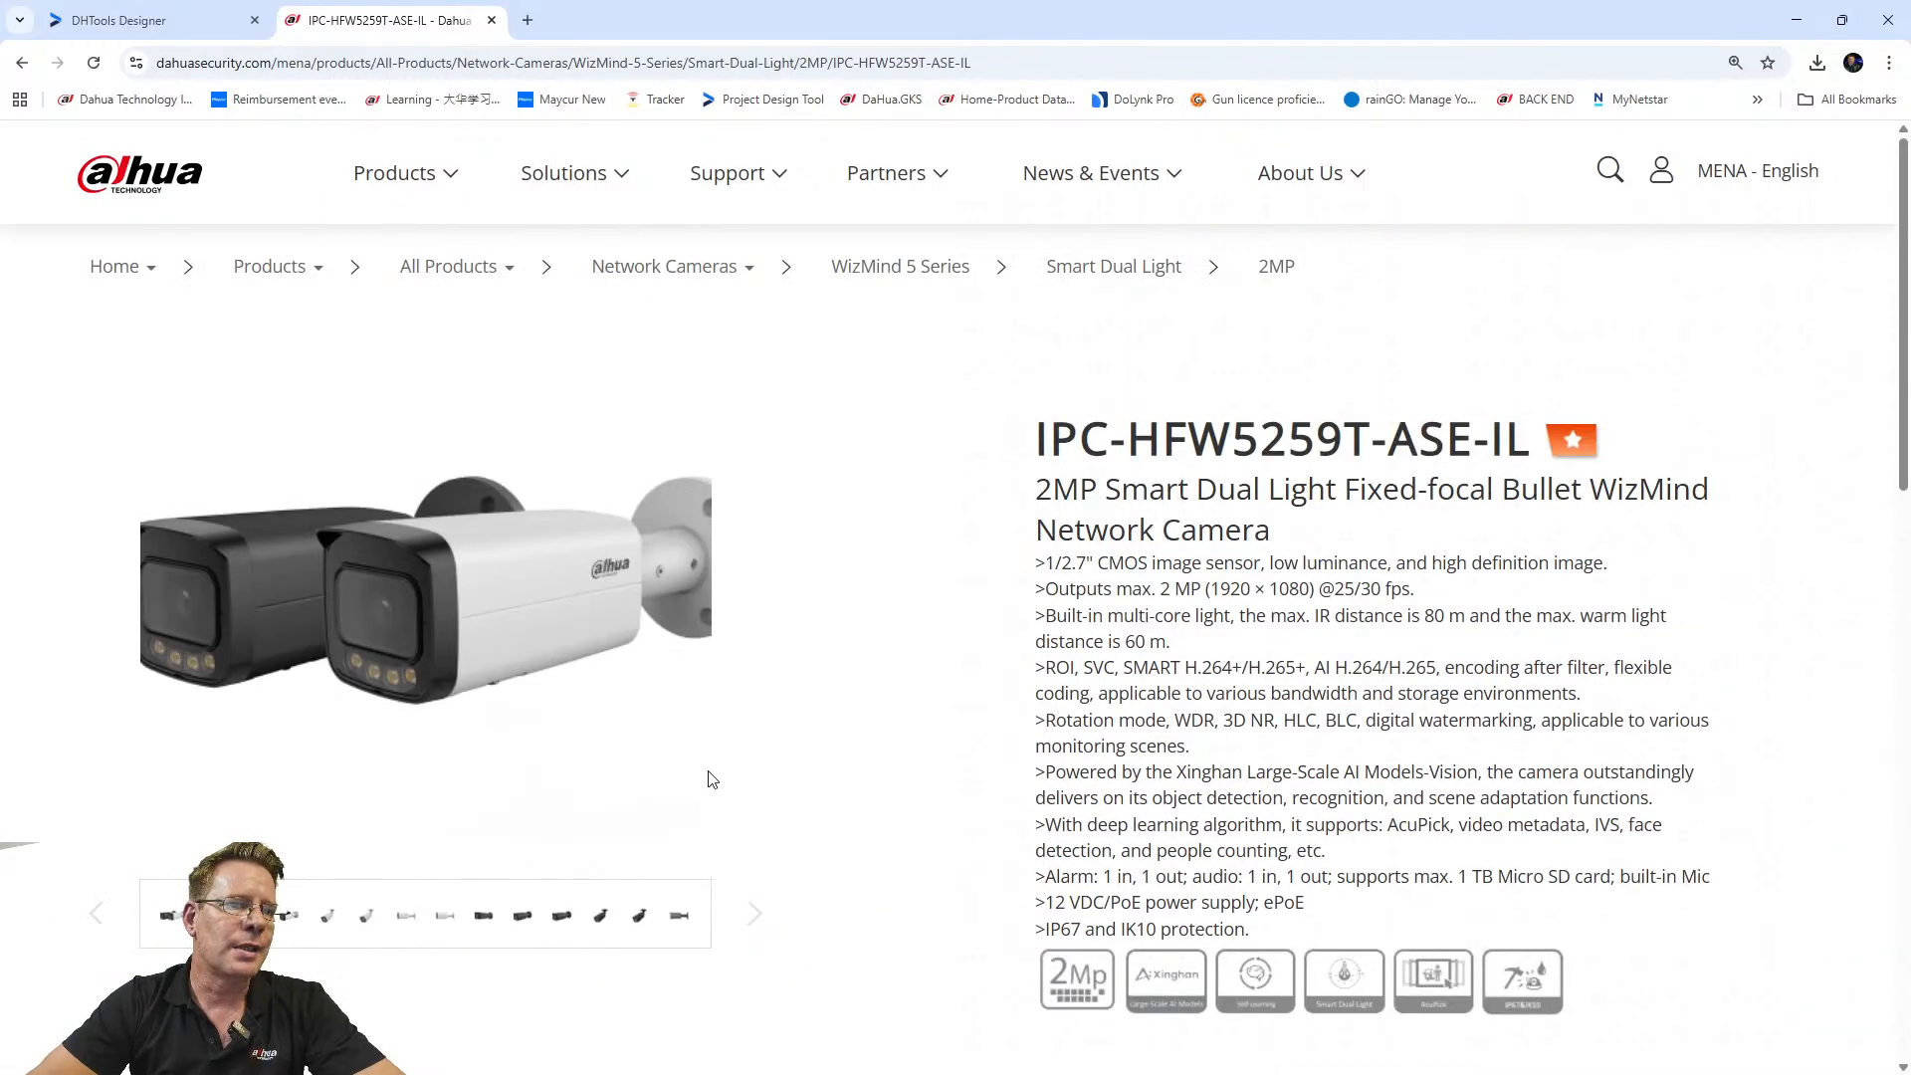
{"action": "scroll", "coordinate": [629, 644], "scroll_direction": "down", "scroll_amount": 2, "text": "ctrl"}
{"action": "scroll", "coordinate": [829, 676], "scroll_direction": "down", "scroll_amount": 3, "text": "ctrl"}
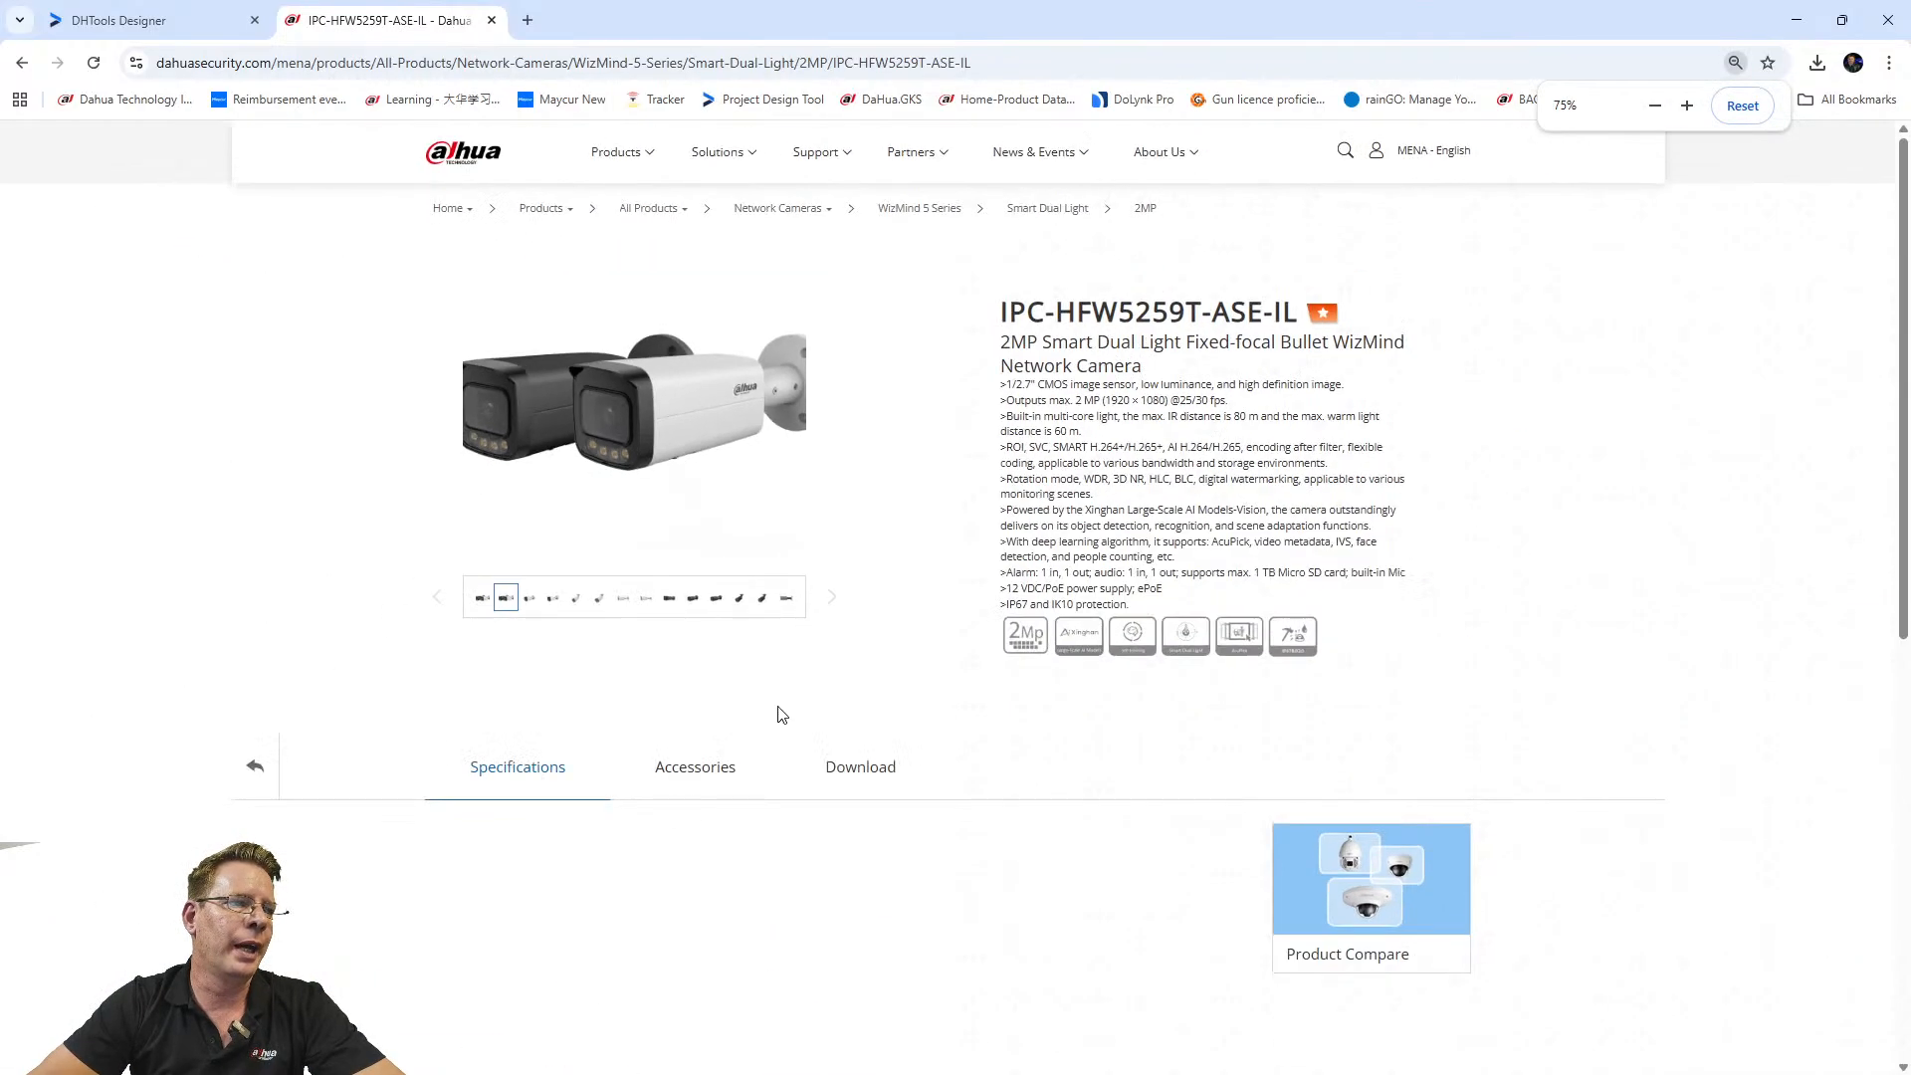
{"action": "scroll", "coordinate": [604, 519], "scroll_direction": "up", "scroll_amount": 3, "text": "ctrl"}
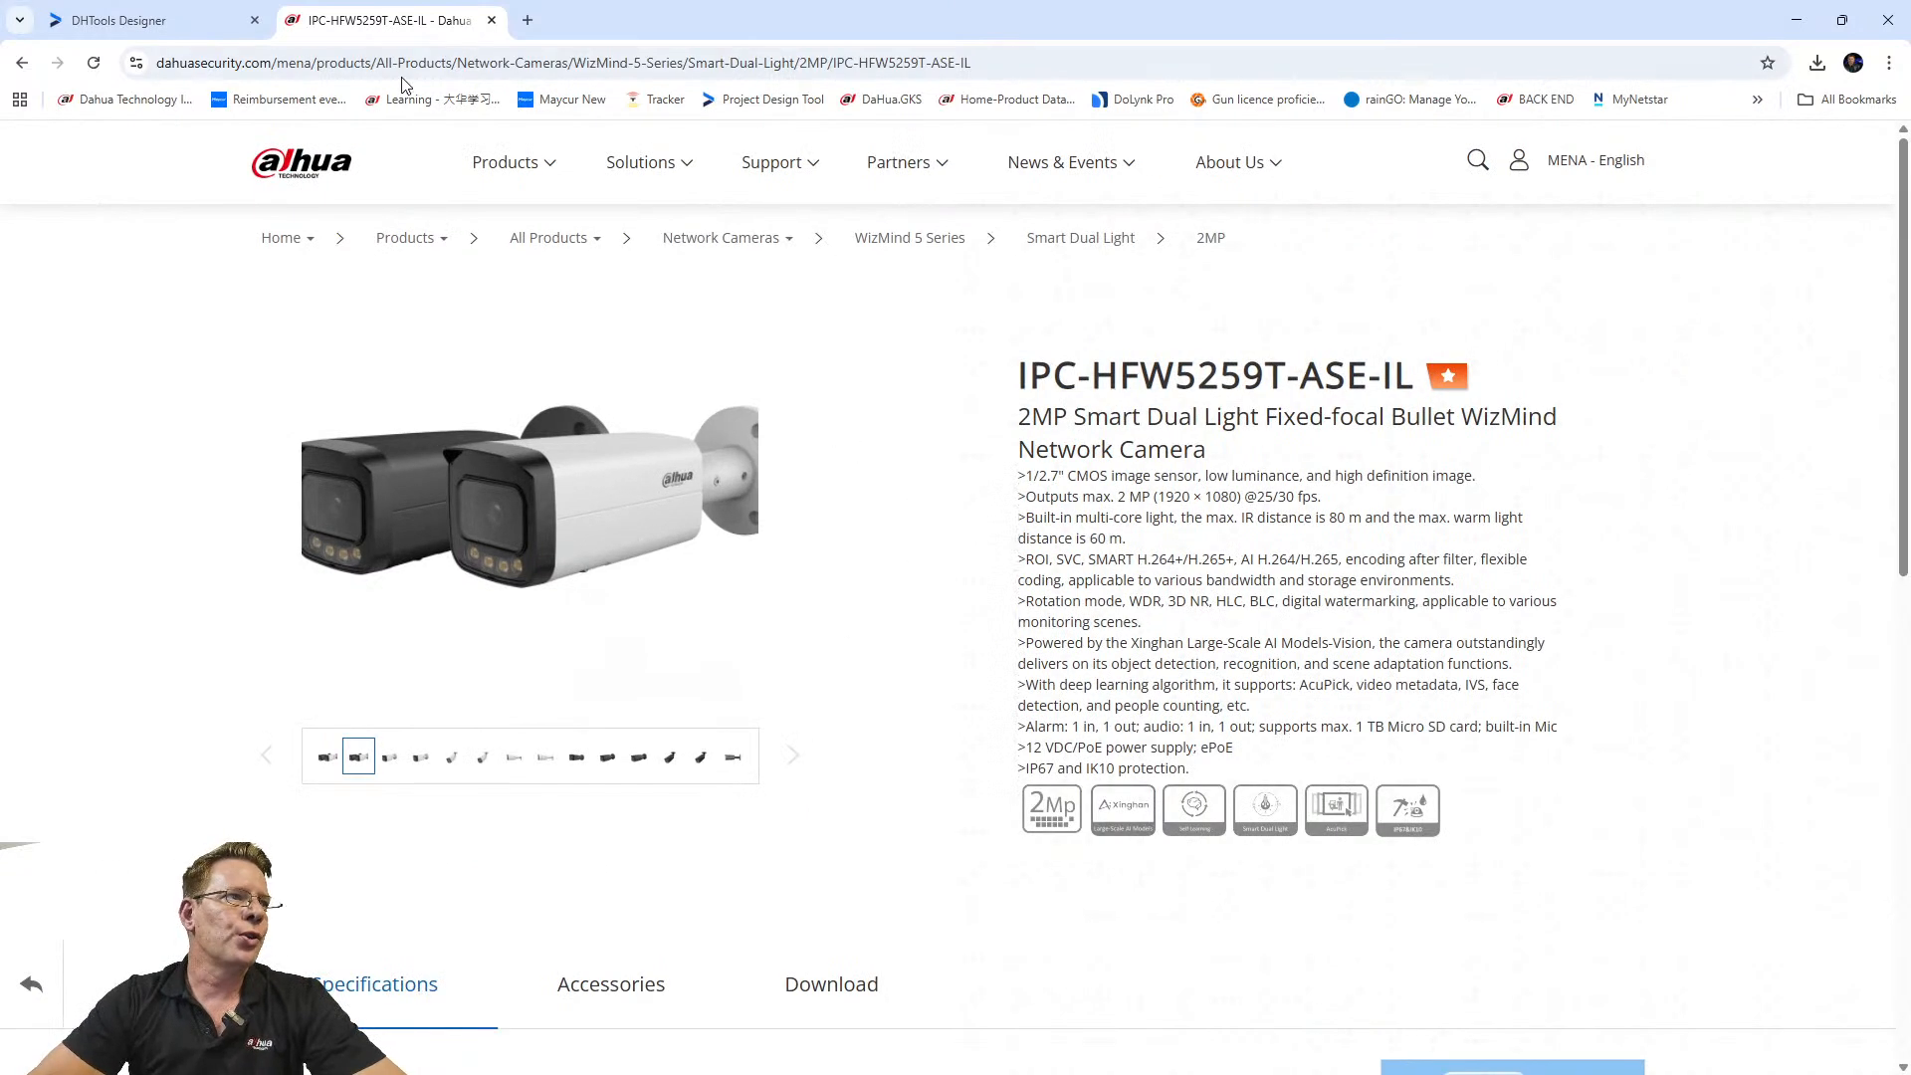
Go back to the Dahua MENA product listing, browse the Fundamental Options filters, and return to DHTools Designer.
{"action": "mouse_move", "coordinate": [503, 162]}
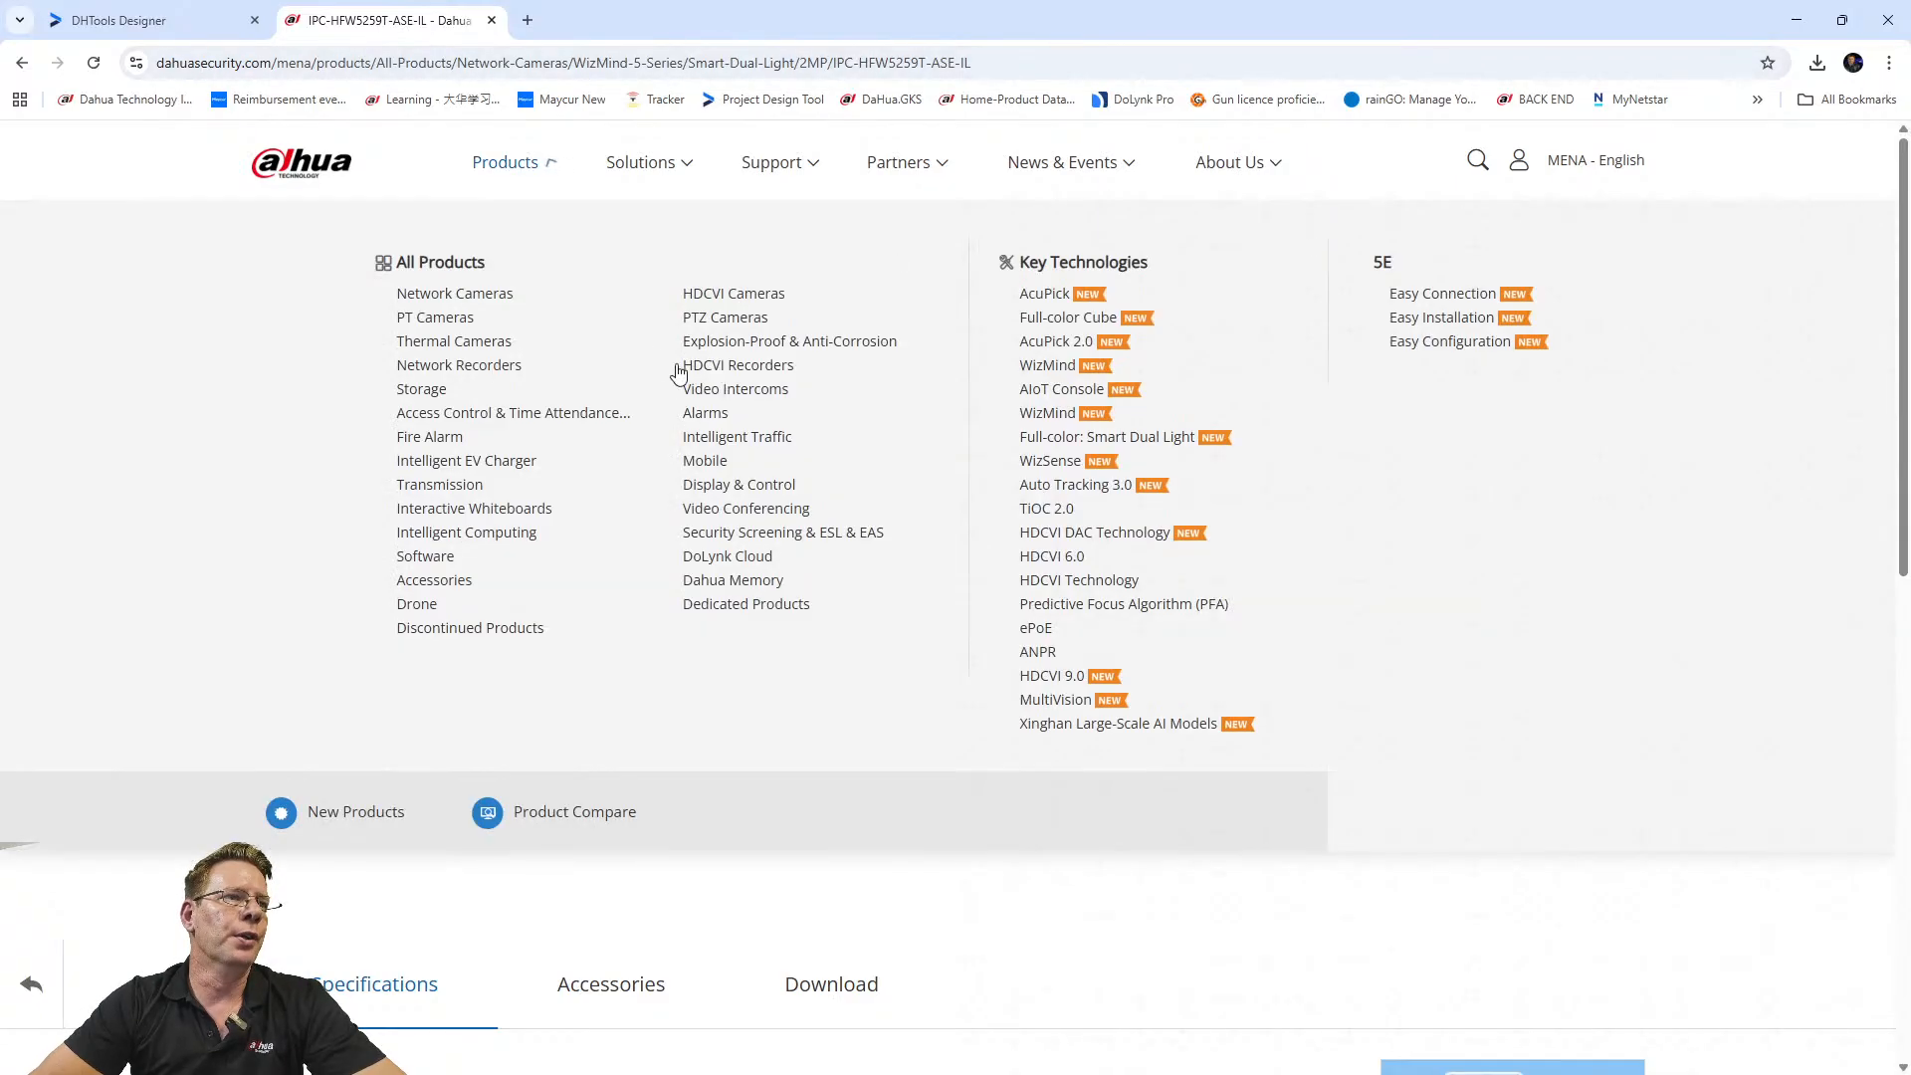
{"action": "left_click", "coordinate": [20, 64]}
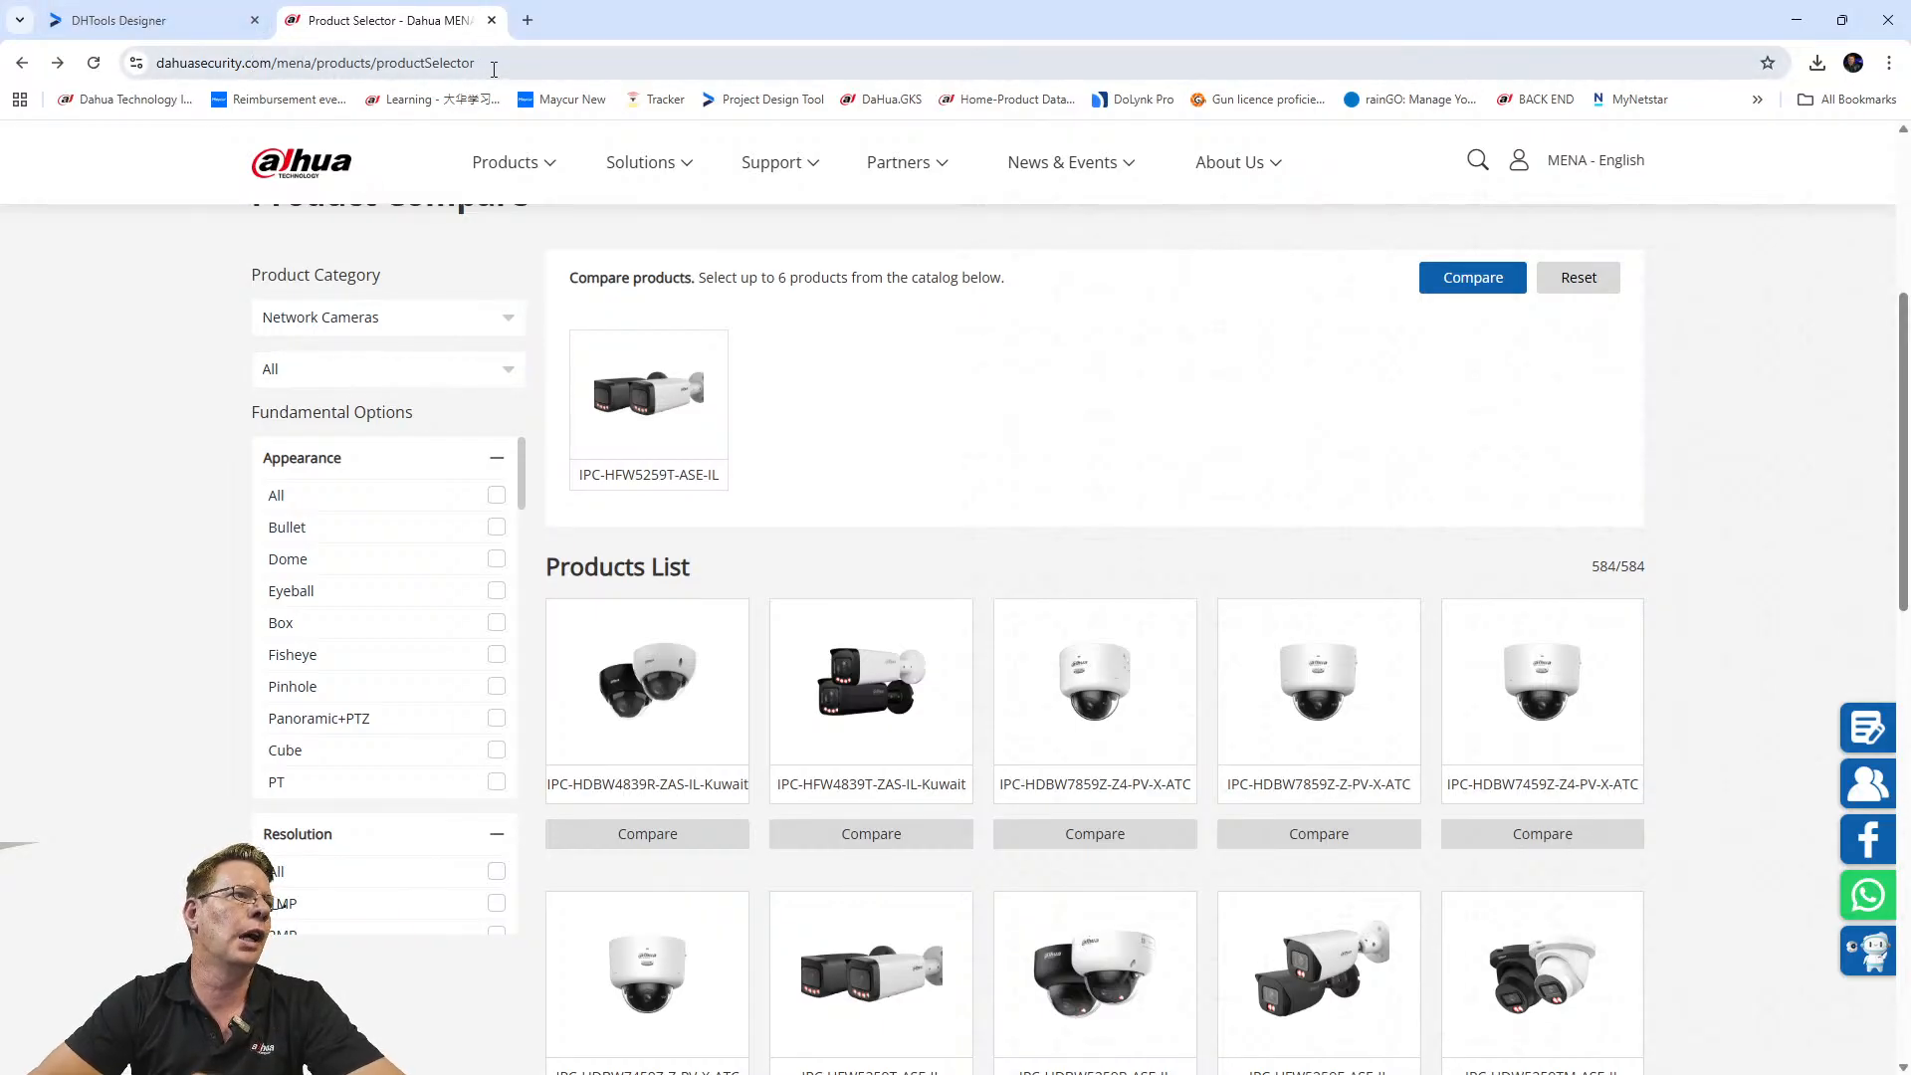
{"action": "mouse_move", "coordinate": [508, 162]}
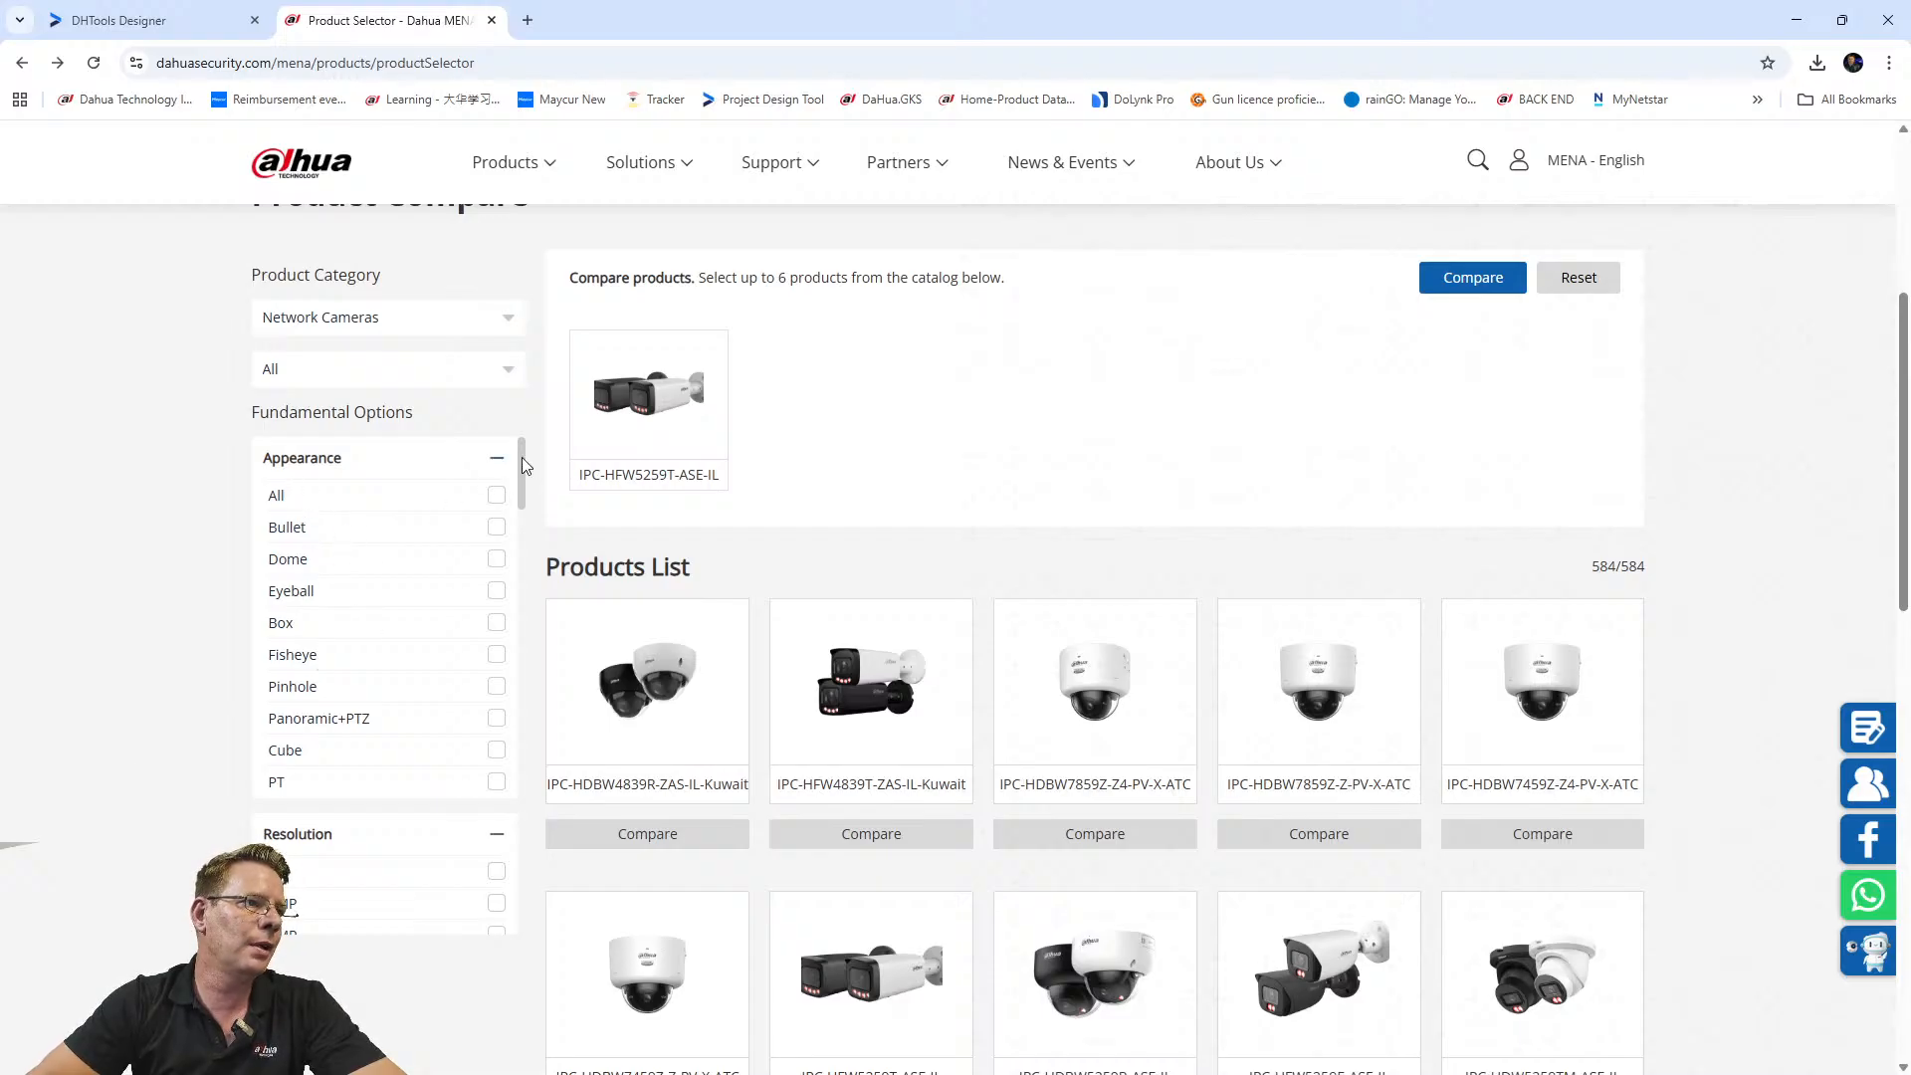
{"action": "mouse_move", "coordinate": [522, 457]}
{"action": "left_mouse_down"}
{"action": "mouse_move", "coordinate": [516, 523]}
{"action": "mouse_move", "coordinate": [511, 492]}
{"action": "left_mouse_up"}
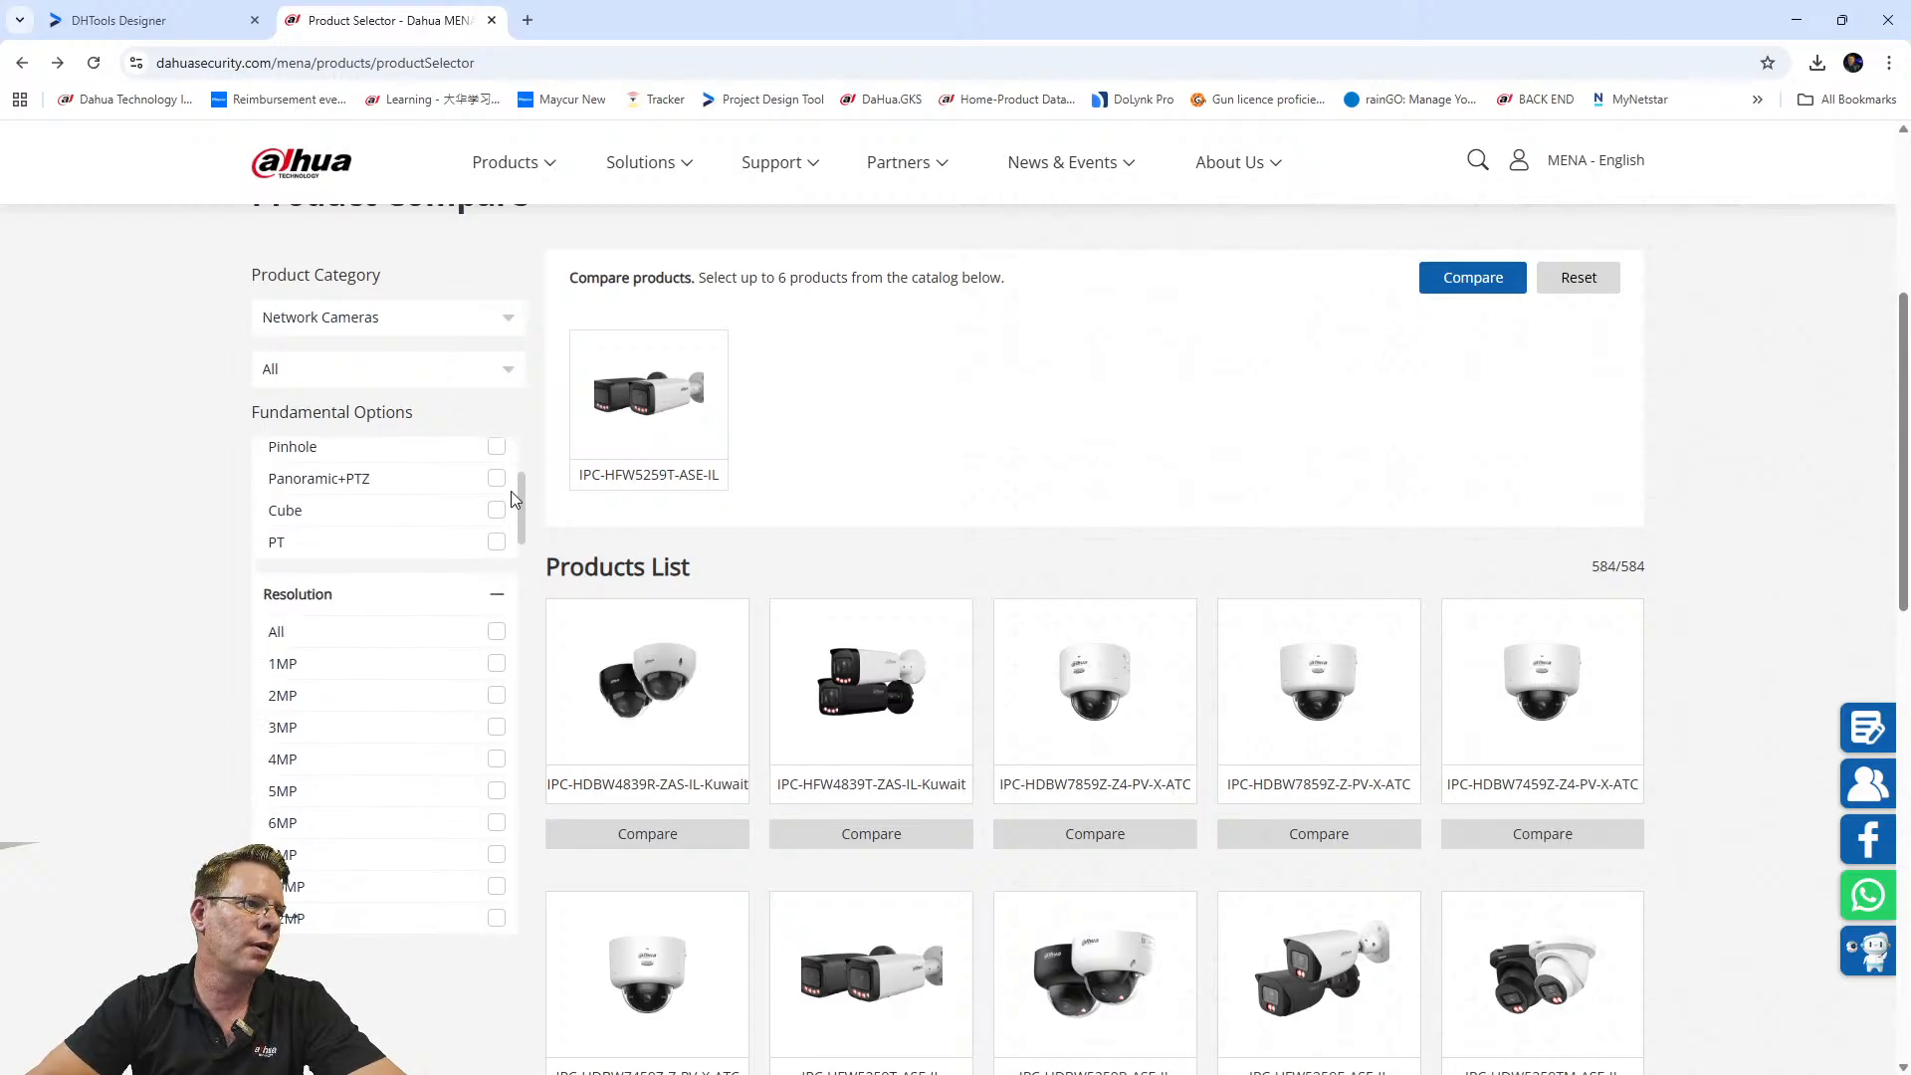
{"action": "scroll", "coordinate": [388, 622], "scroll_direction": "down", "scroll_amount": 8}
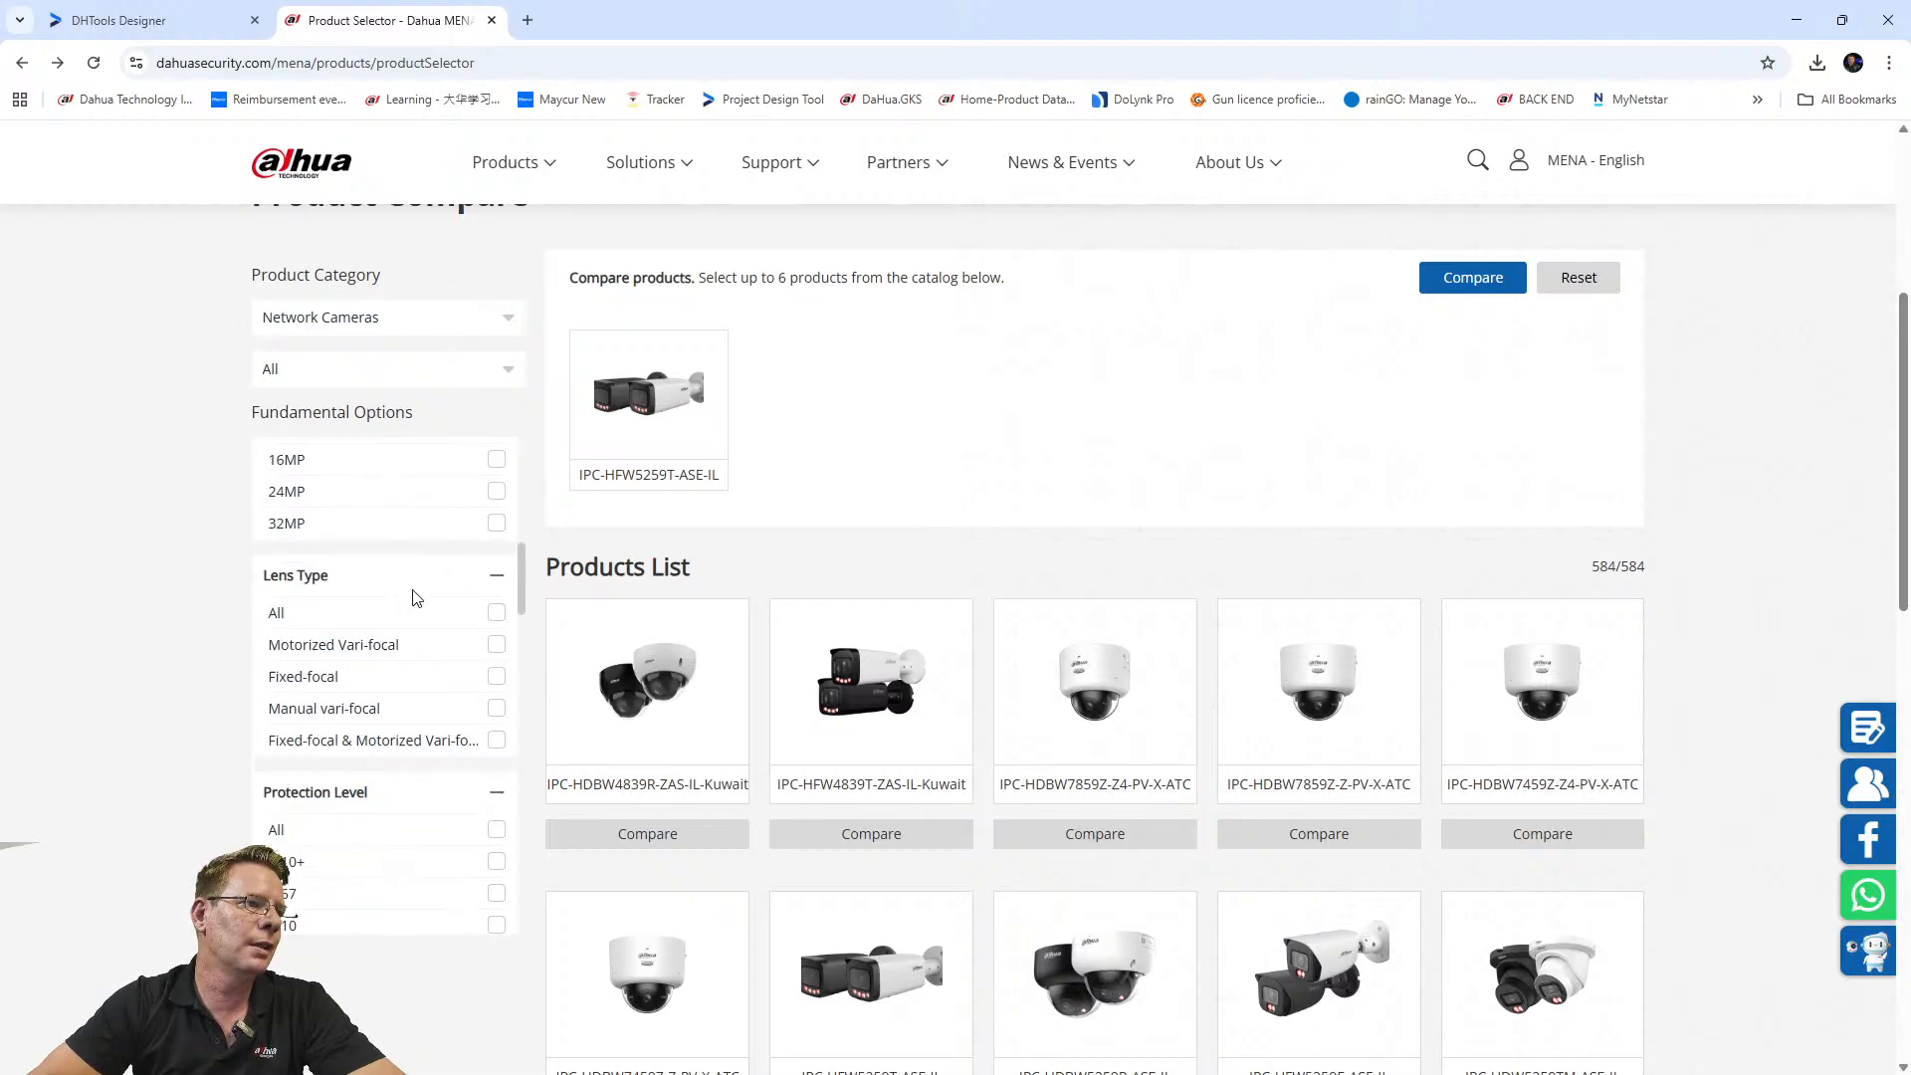
{"action": "scroll", "coordinate": [409, 648], "scroll_direction": "down", "scroll_amount": 6}
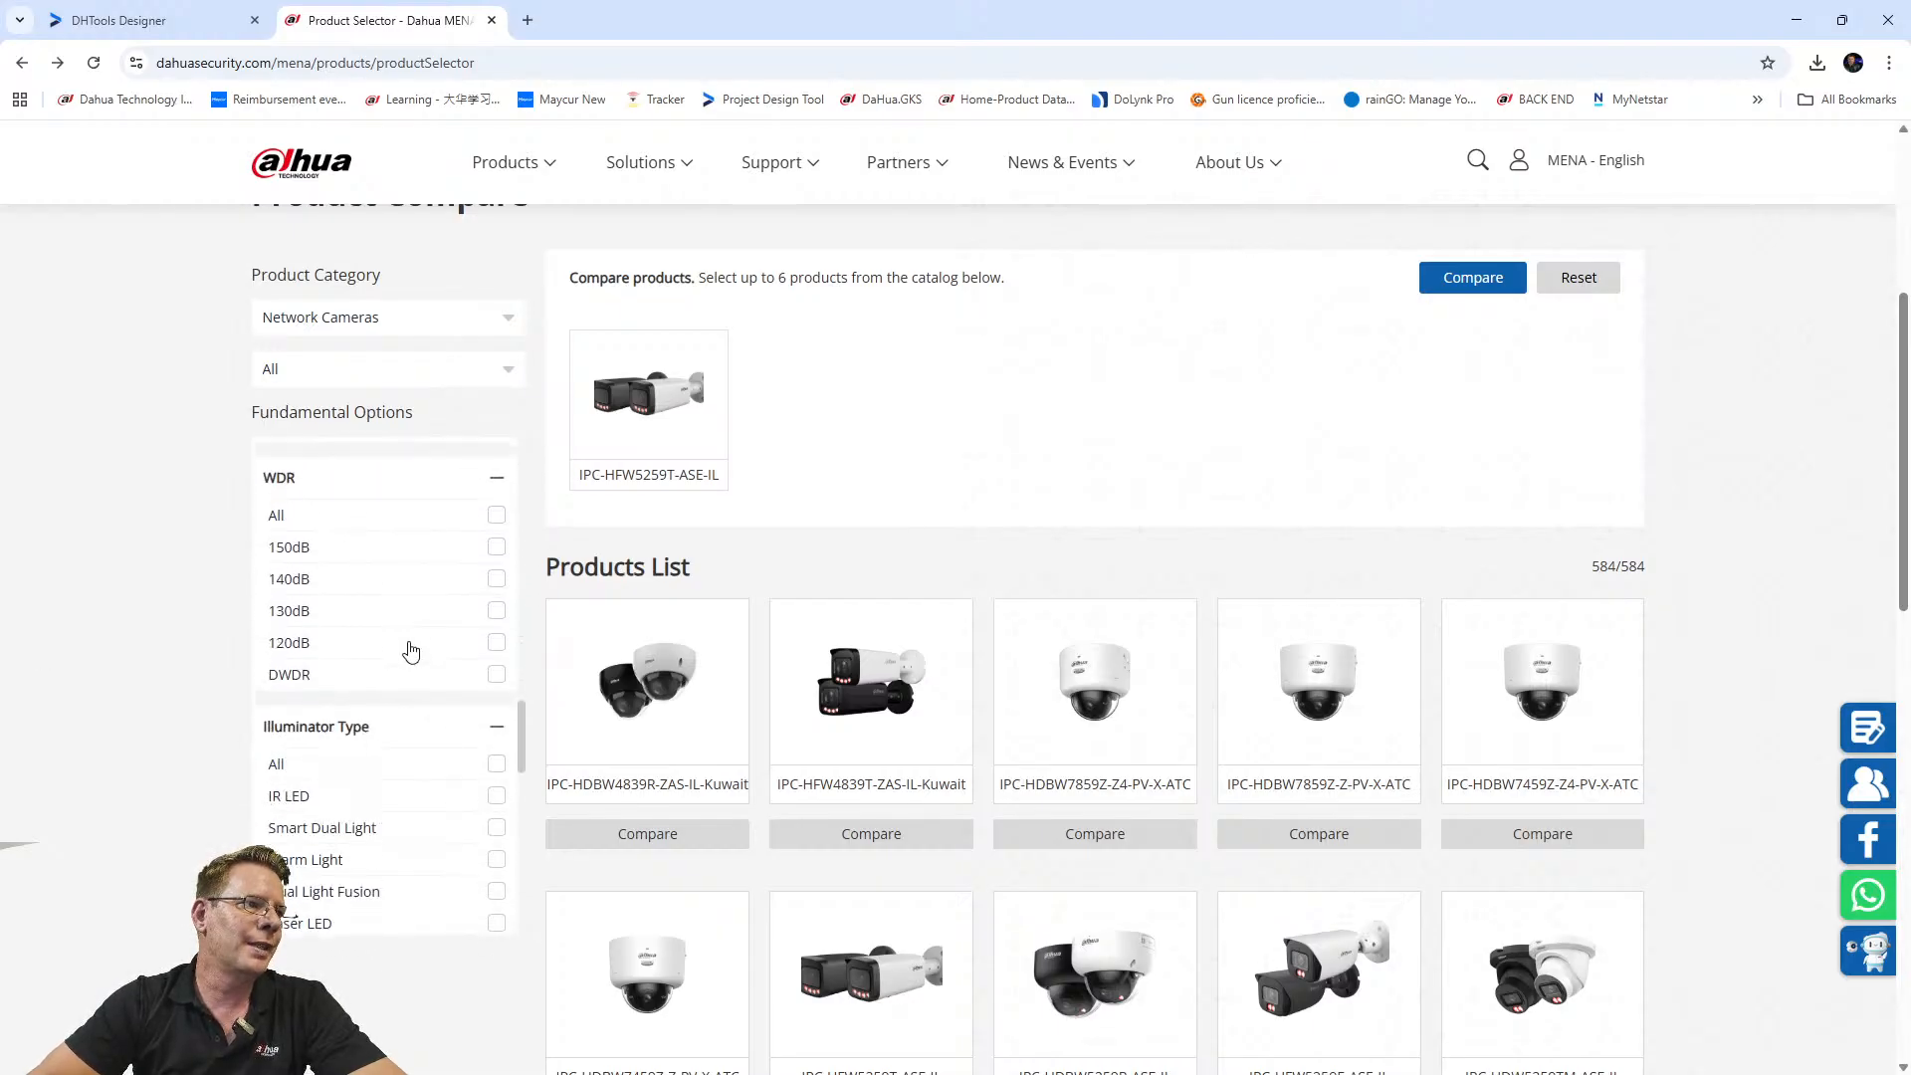
{"action": "scroll", "coordinate": [379, 677], "scroll_direction": "down", "scroll_amount": 5}
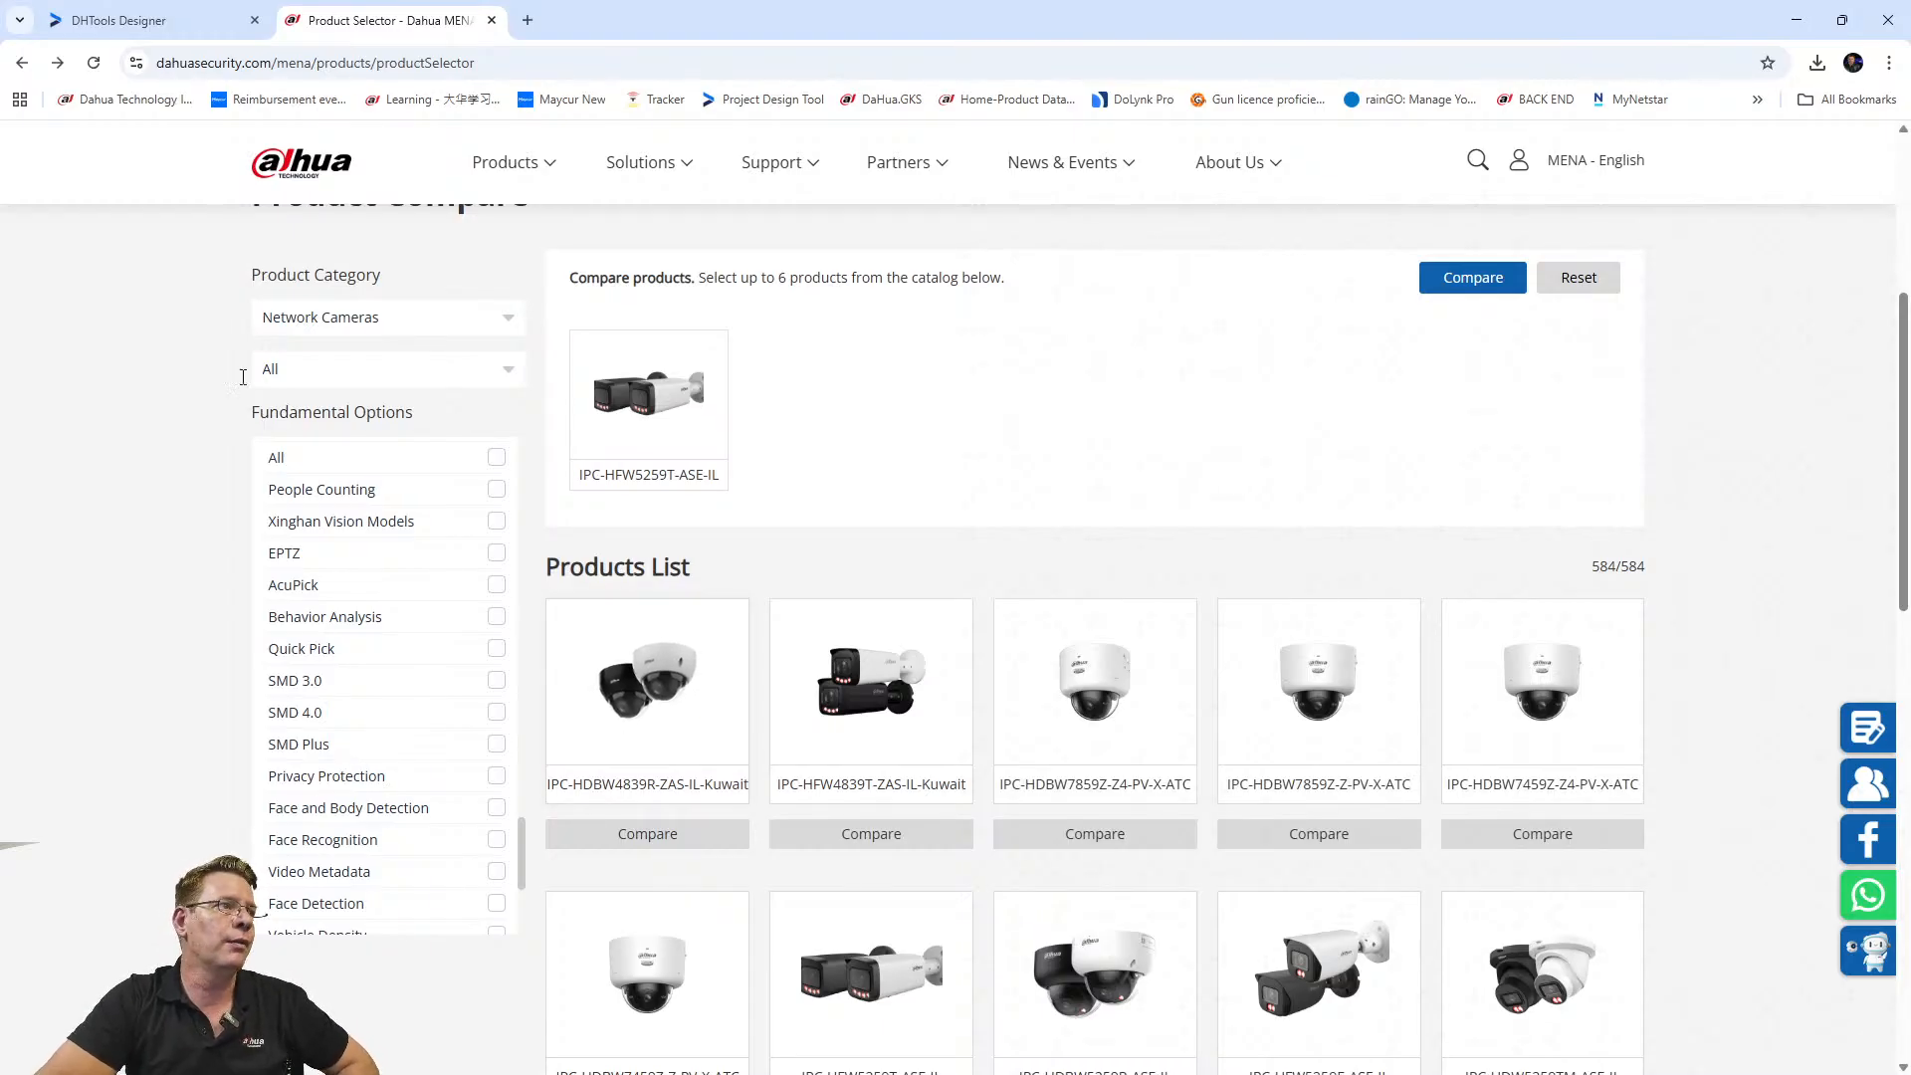
{"action": "left_click", "coordinate": [114, 26]}
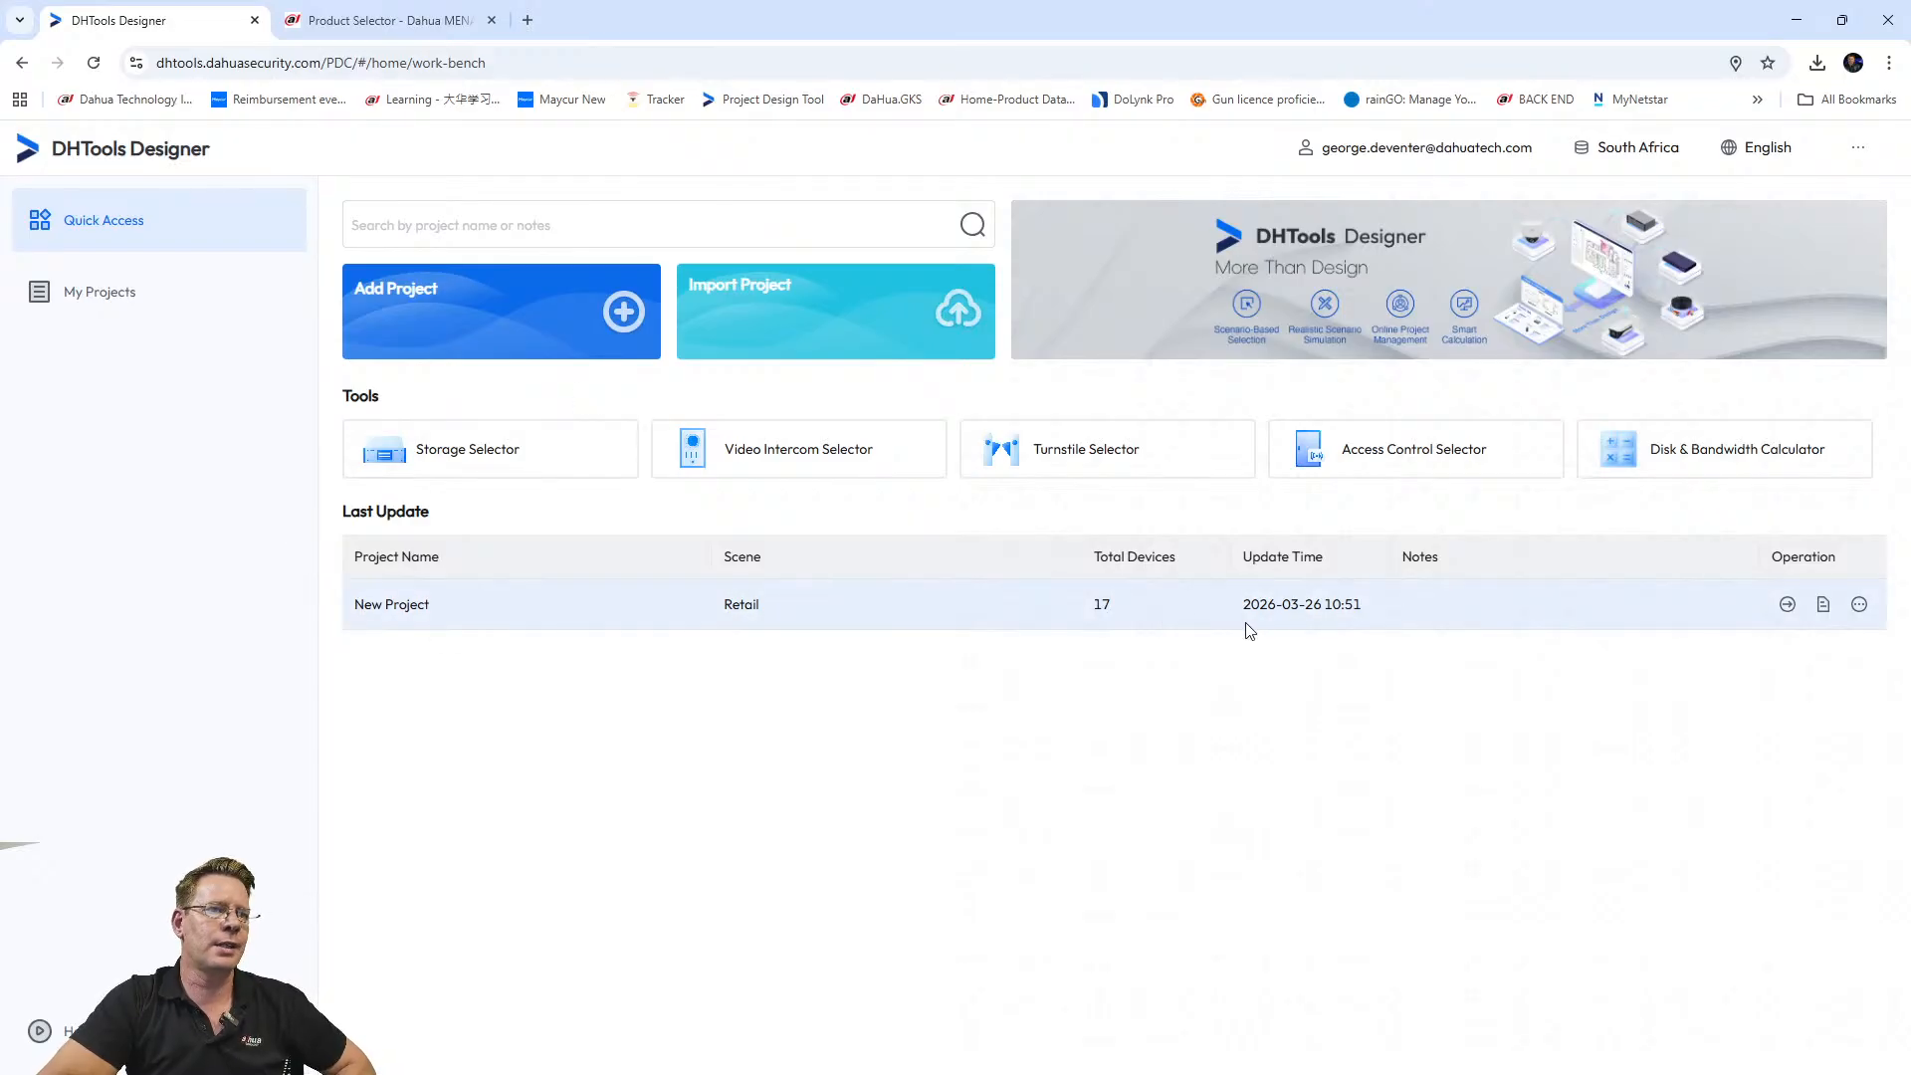
Open New Project's Tex Elec Floor plan and bring up the camera selection list for adding devices.
{"action": "left_click", "coordinate": [1788, 604]}
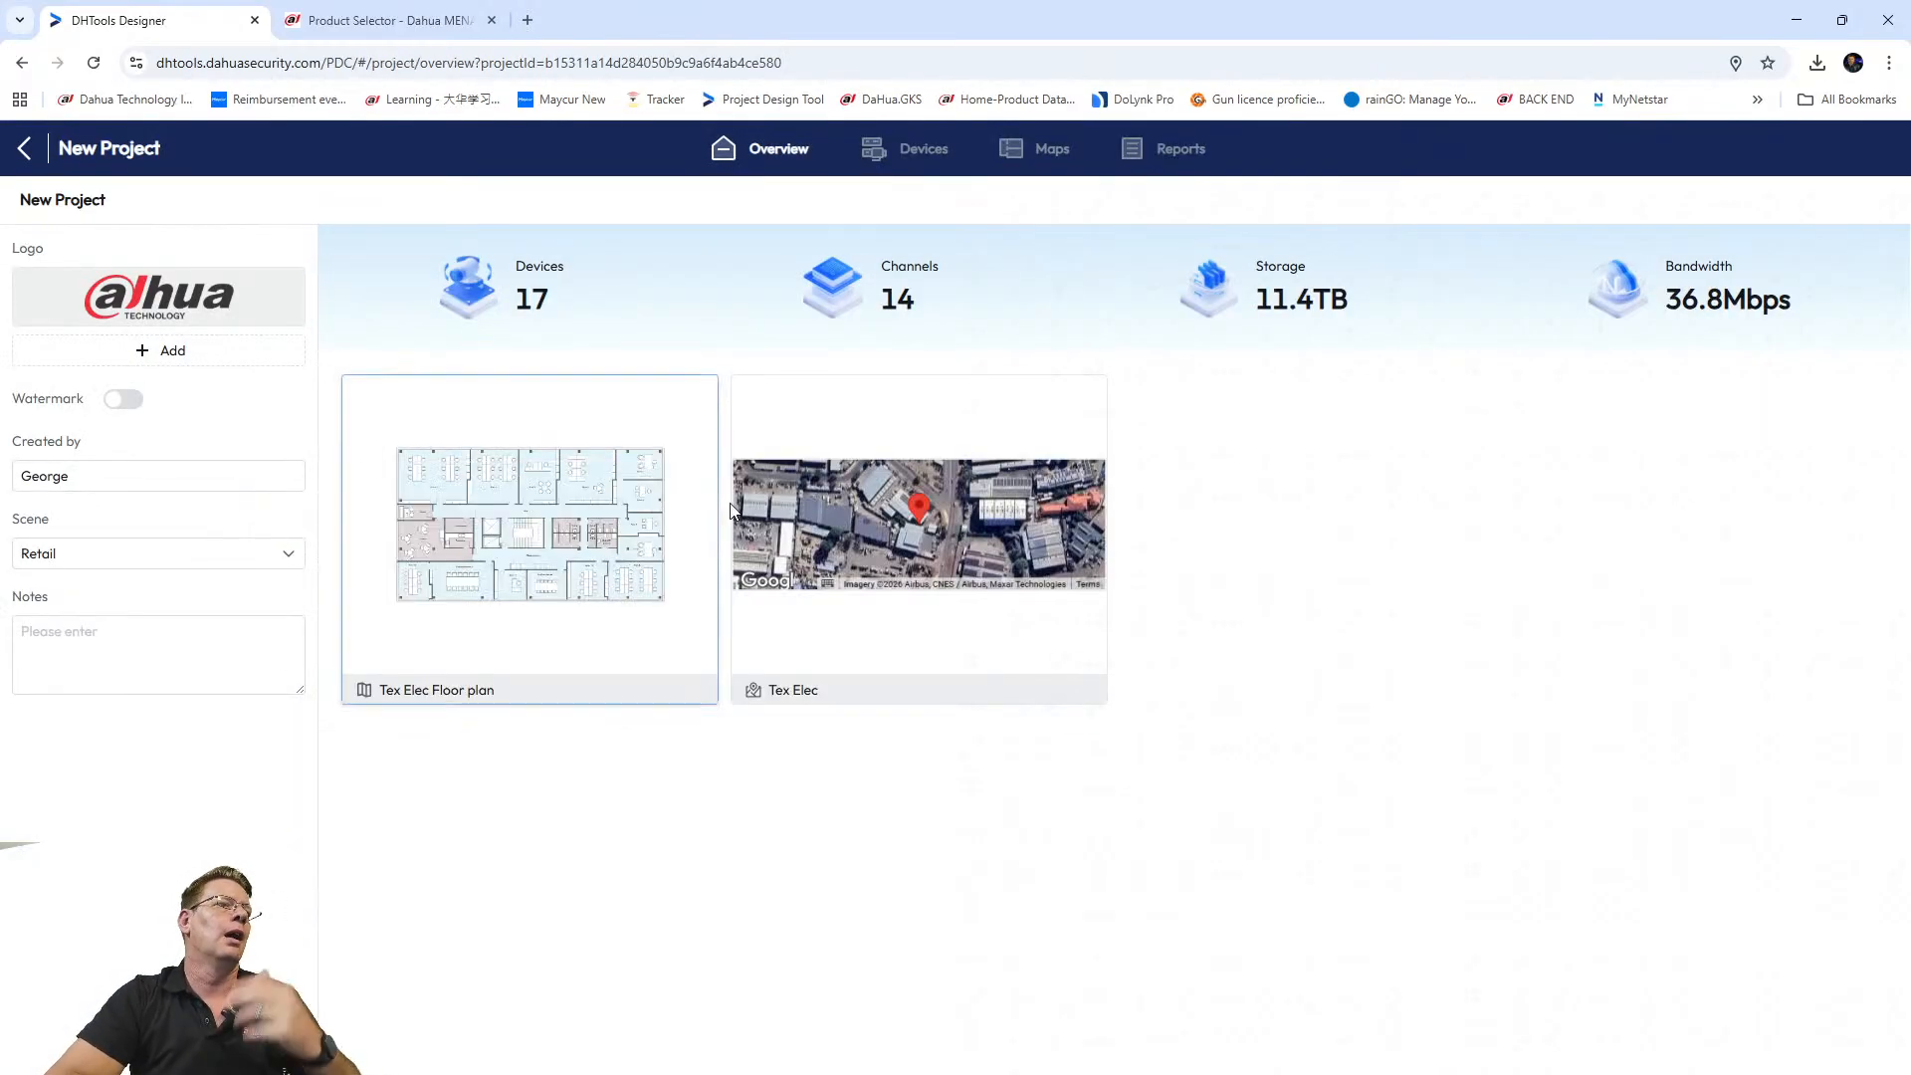
{"action": "left_click", "coordinate": [519, 534]}
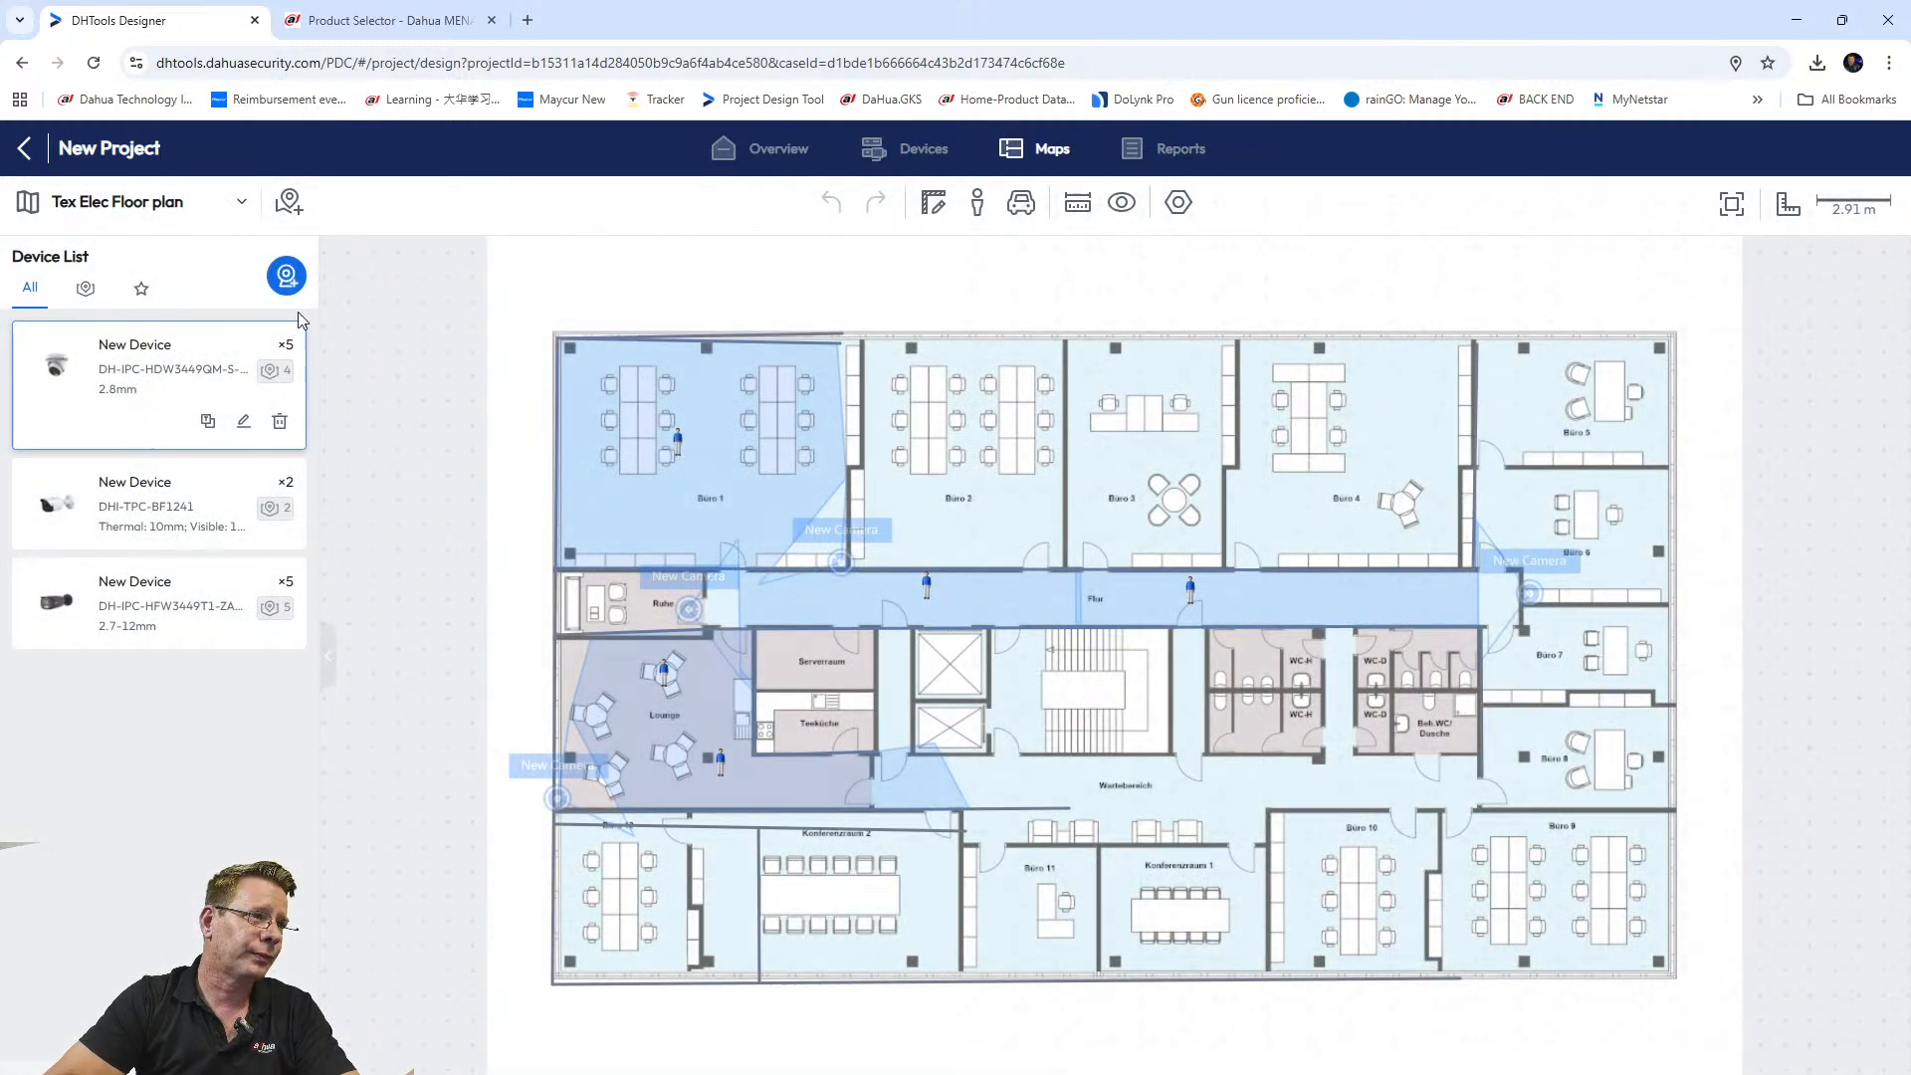
{"action": "left_click", "coordinate": [285, 276]}
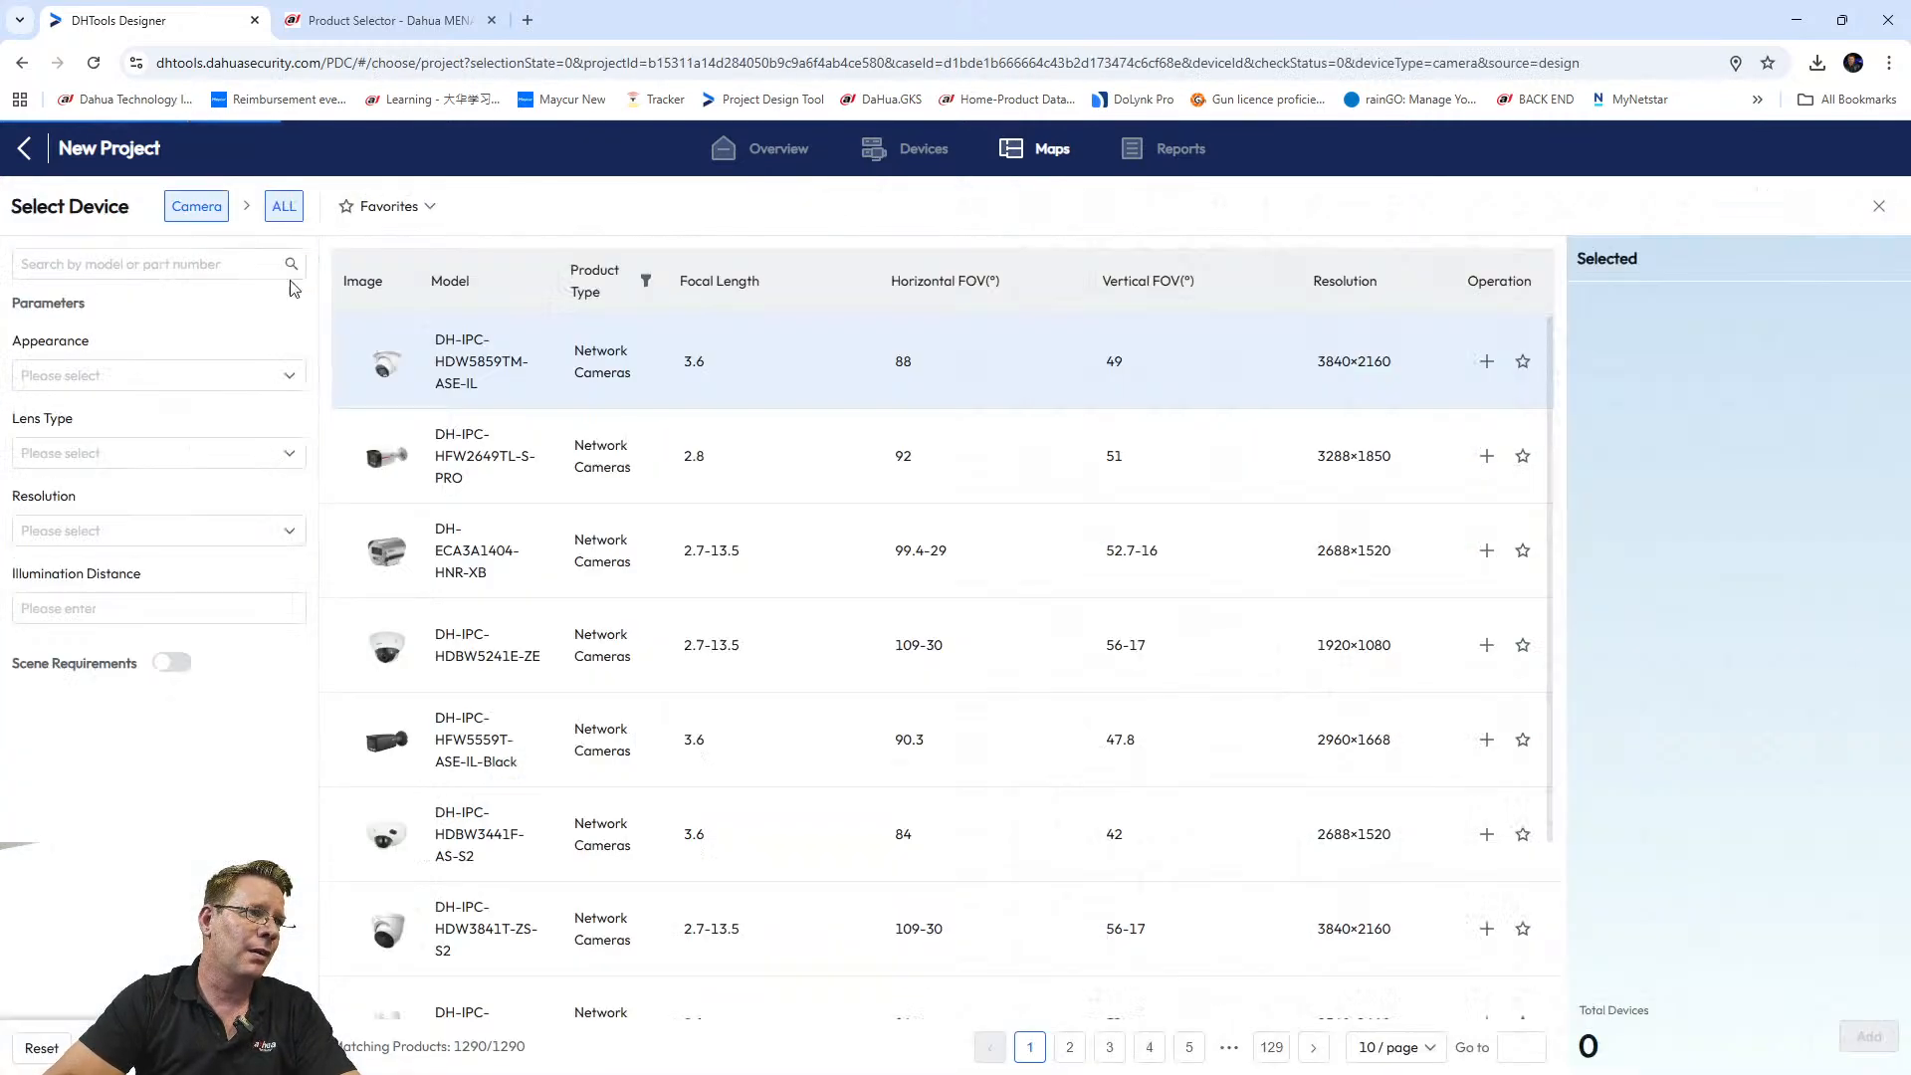
{"action": "left_click", "coordinate": [447, 37]}
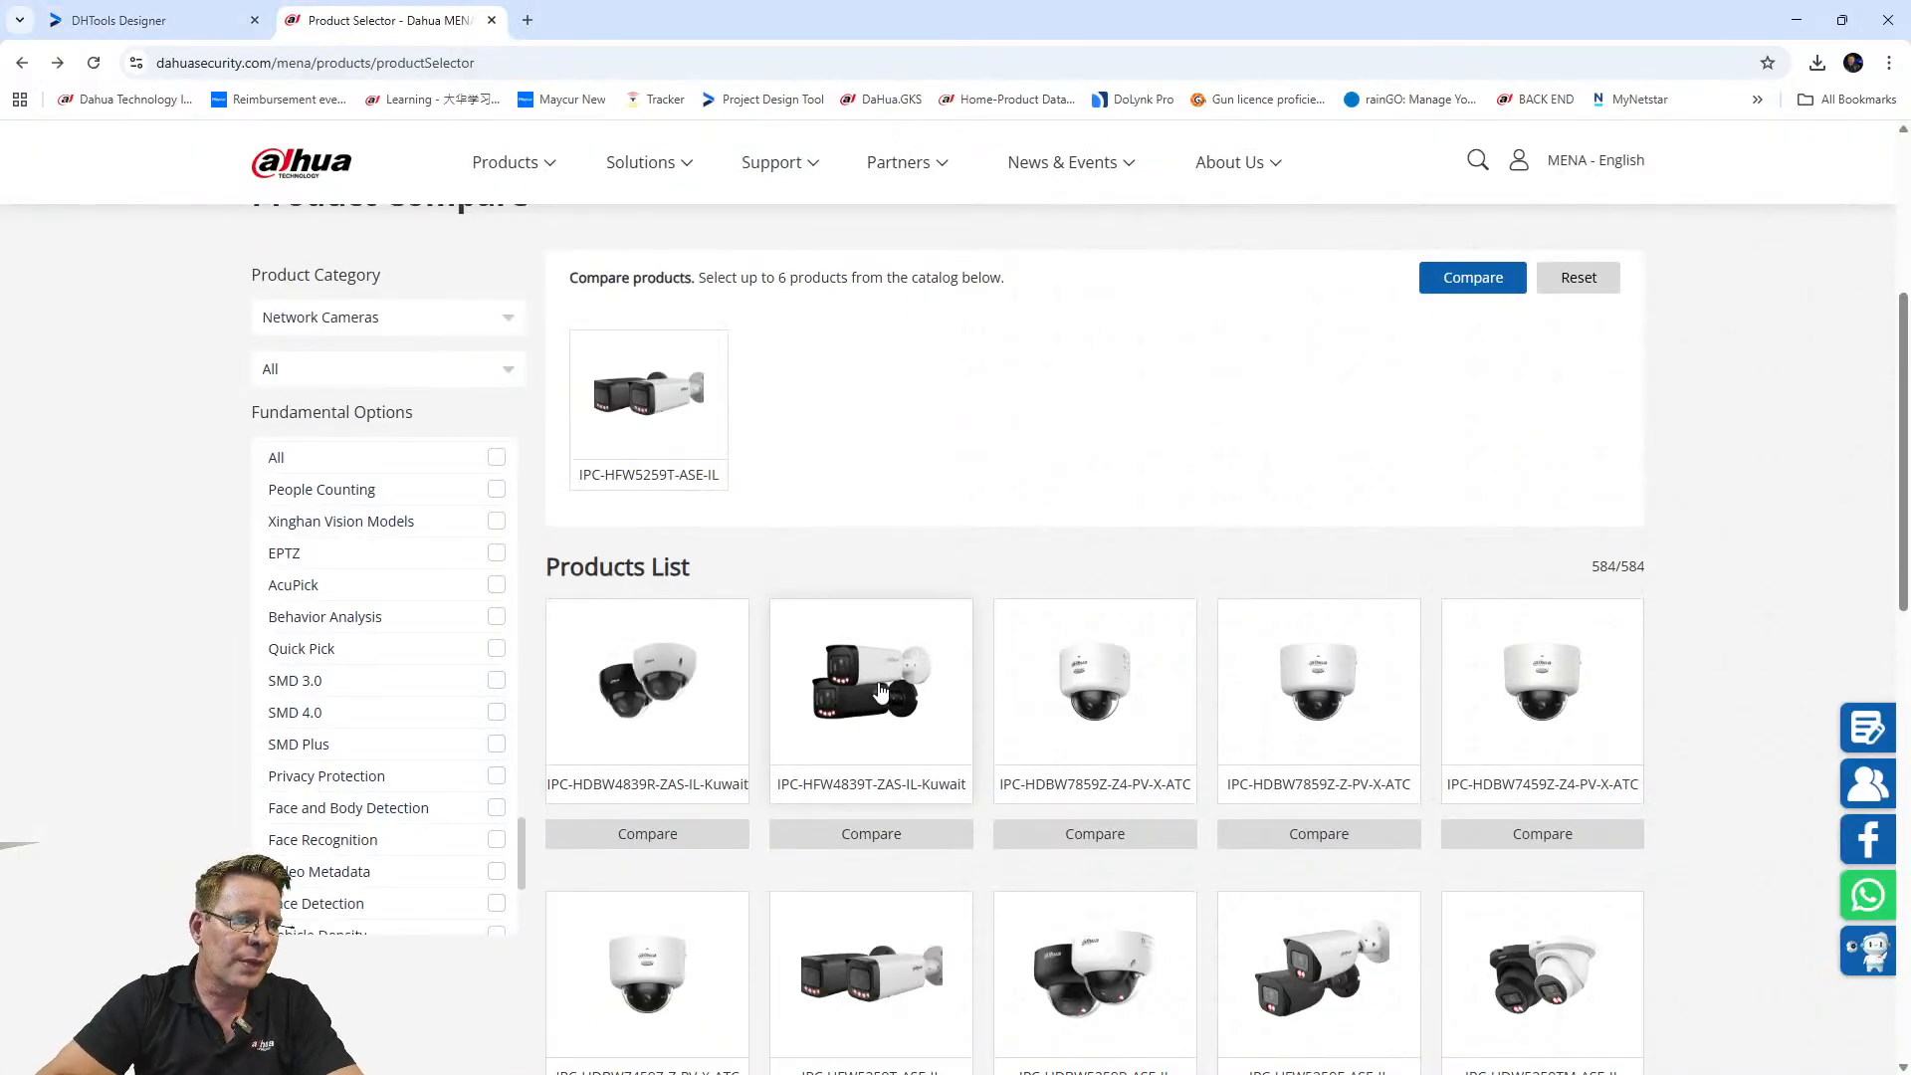
Remove IPC-HFW5259T-ASE-IL and IPC-HFW4839T-ZAS-IL-Kuwait from the product comparison list.
{"action": "scroll", "coordinate": [882, 693], "scroll_direction": "down", "scroll_amount": 2}
{"action": "left_click", "coordinate": [856, 488]}
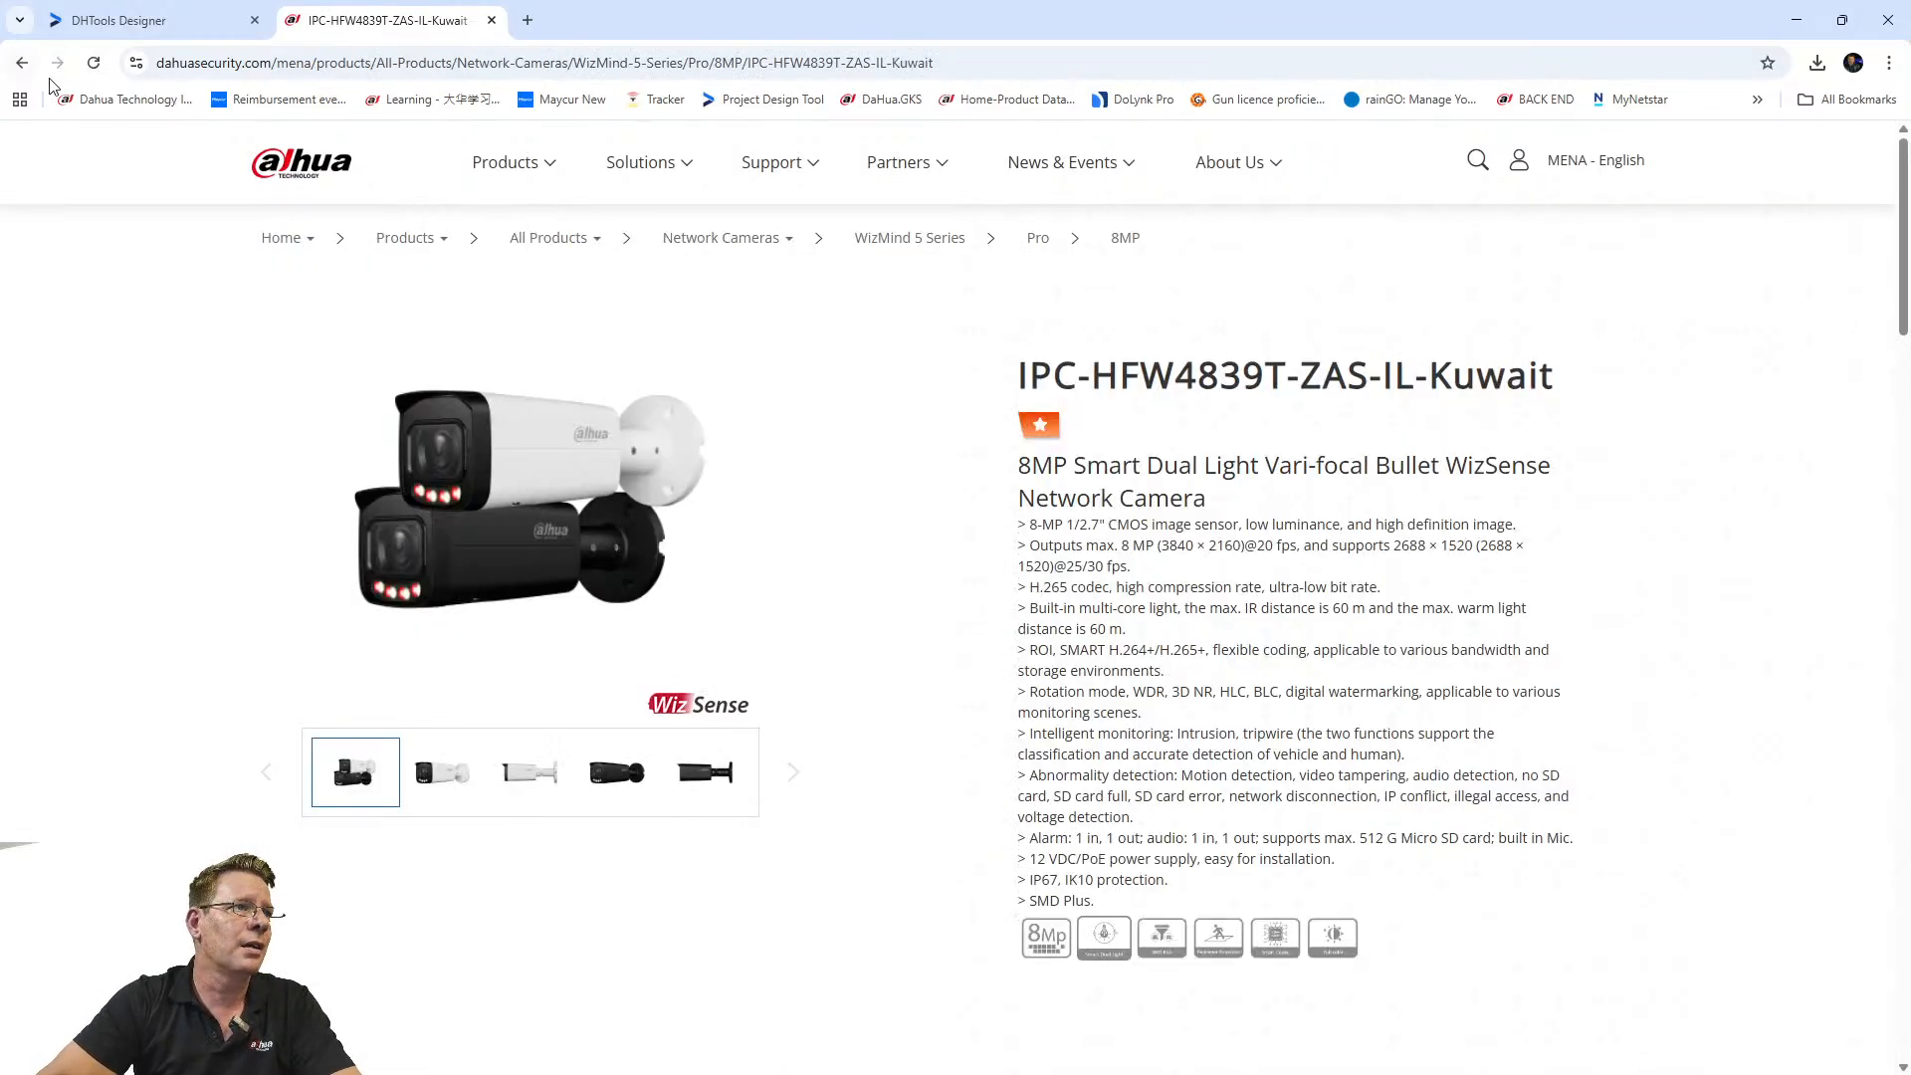
{"action": "left_click", "coordinate": [20, 63]}
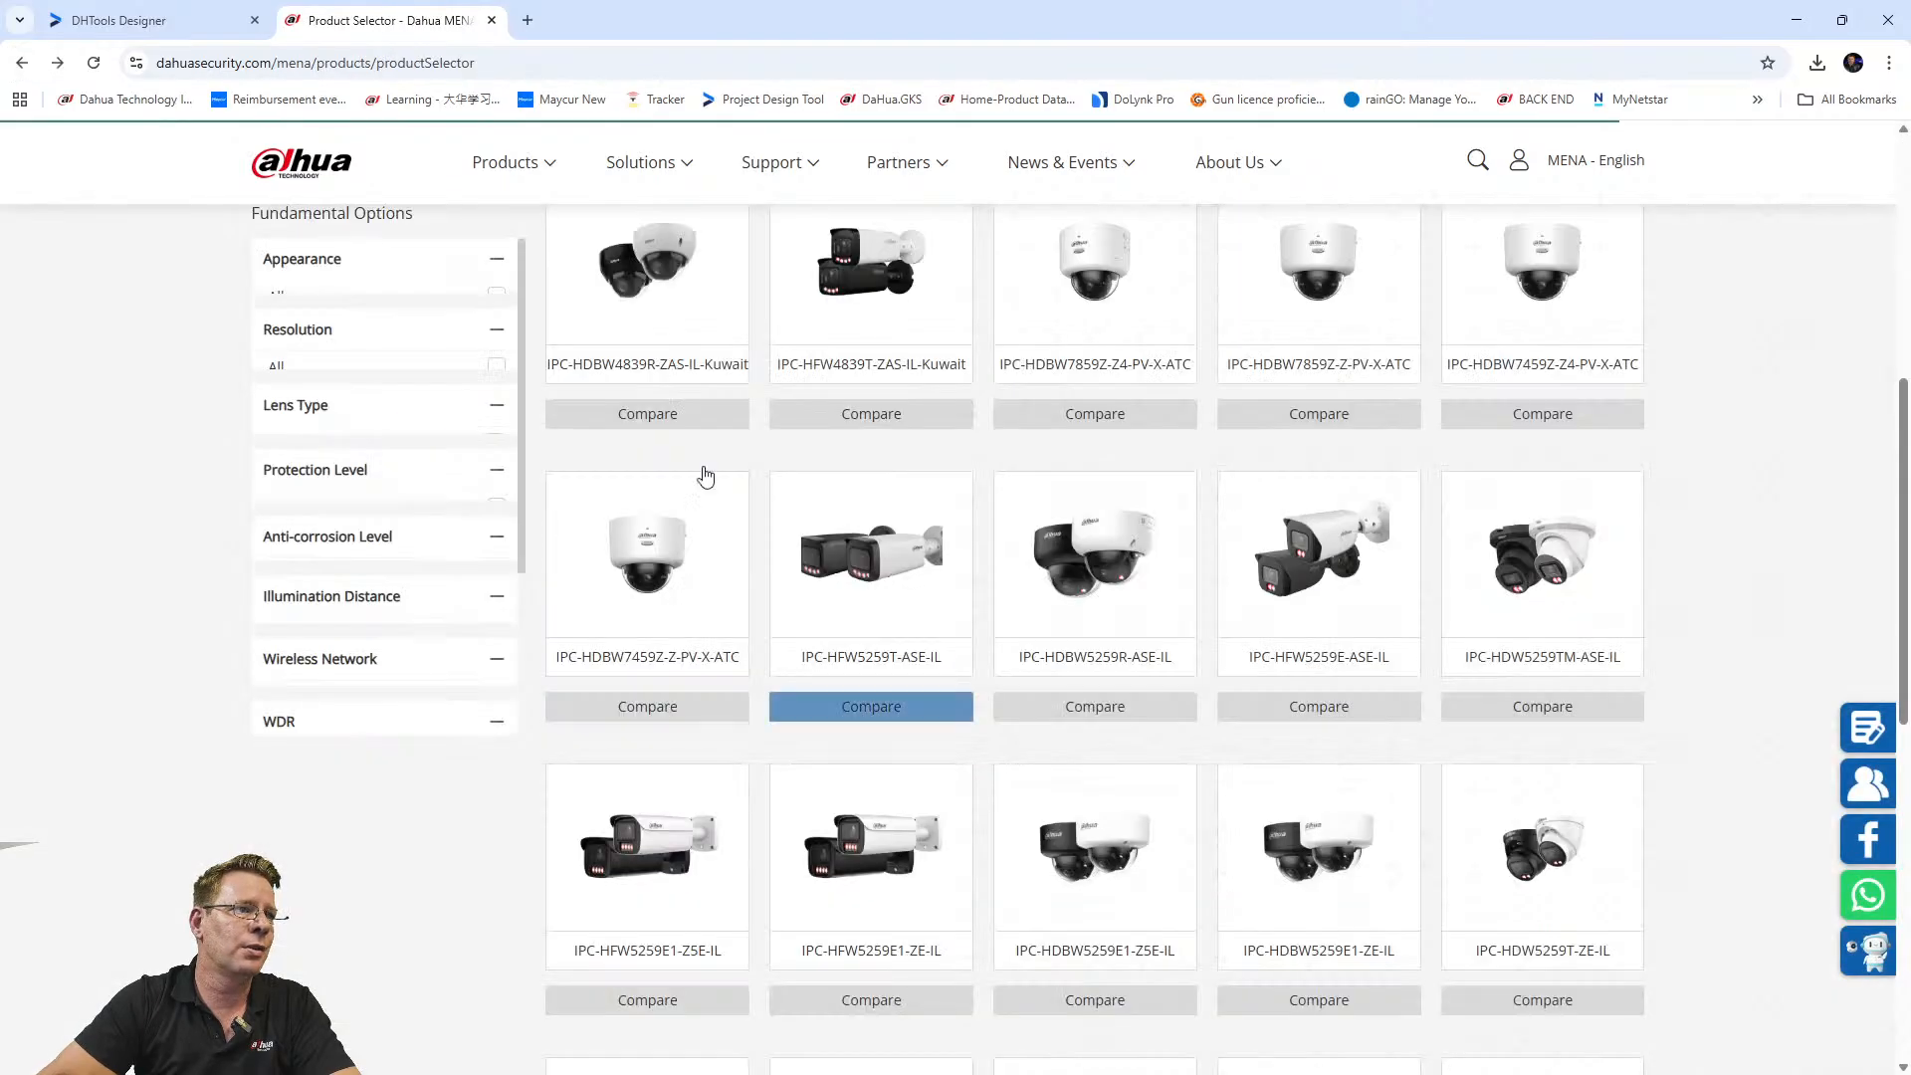
{"action": "scroll", "coordinate": [445, 507], "scroll_direction": "up", "scroll_amount": 2}
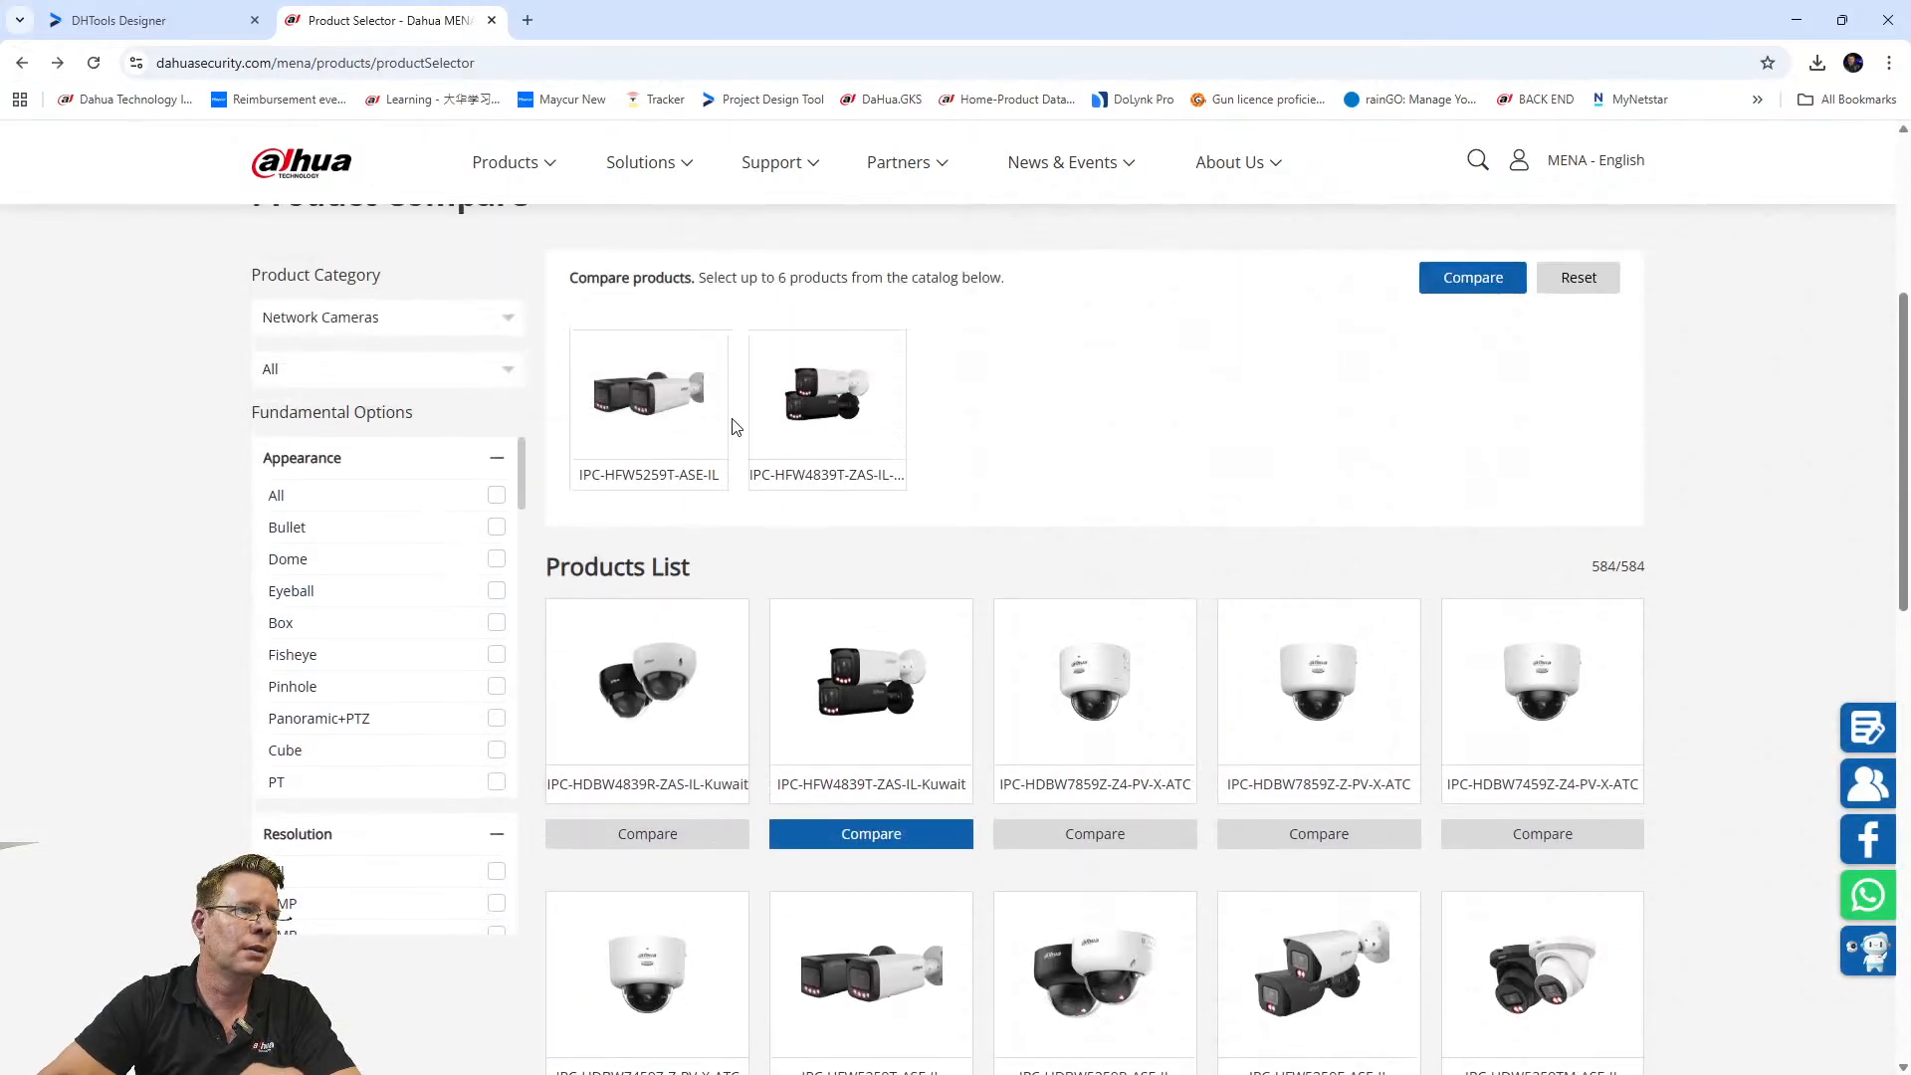
{"action": "left_click", "coordinate": [663, 390]}
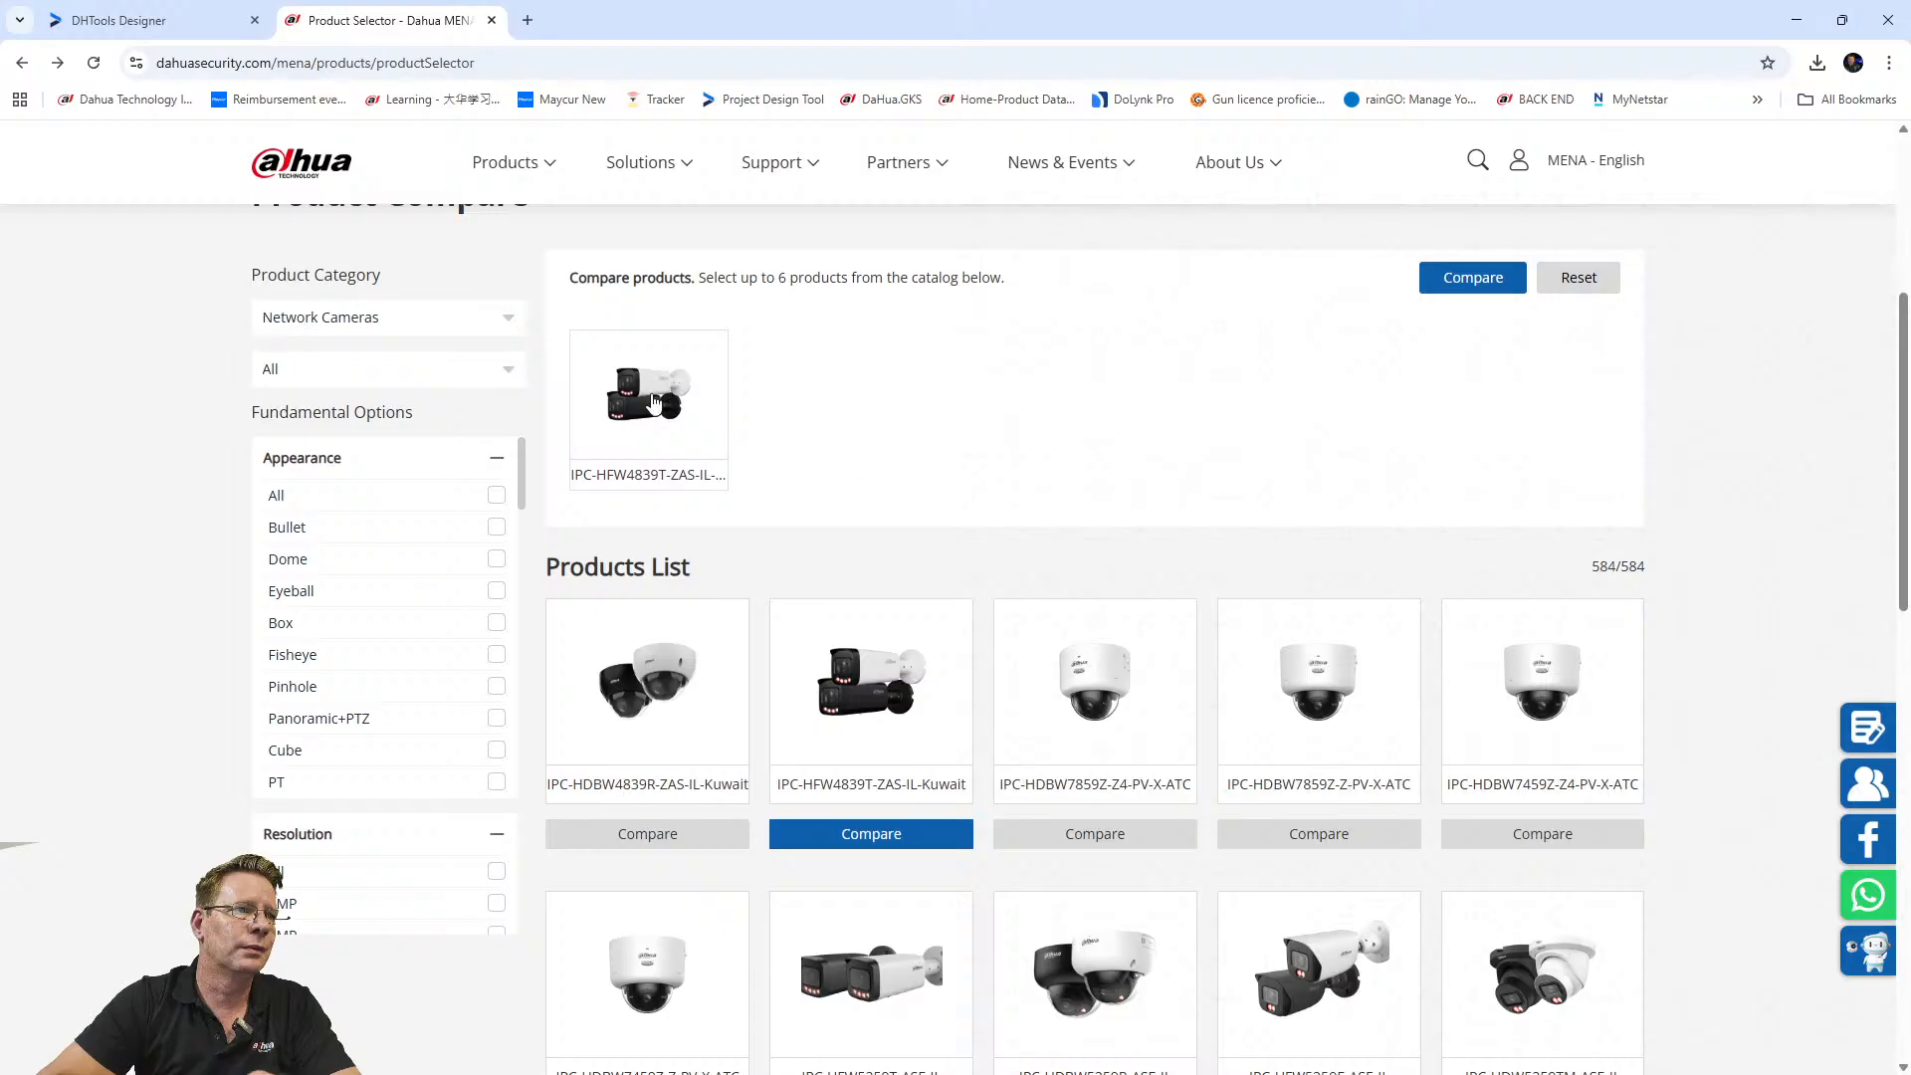
{"action": "left_click", "coordinate": [654, 403]}
{"action": "left_click", "coordinate": [687, 468]}
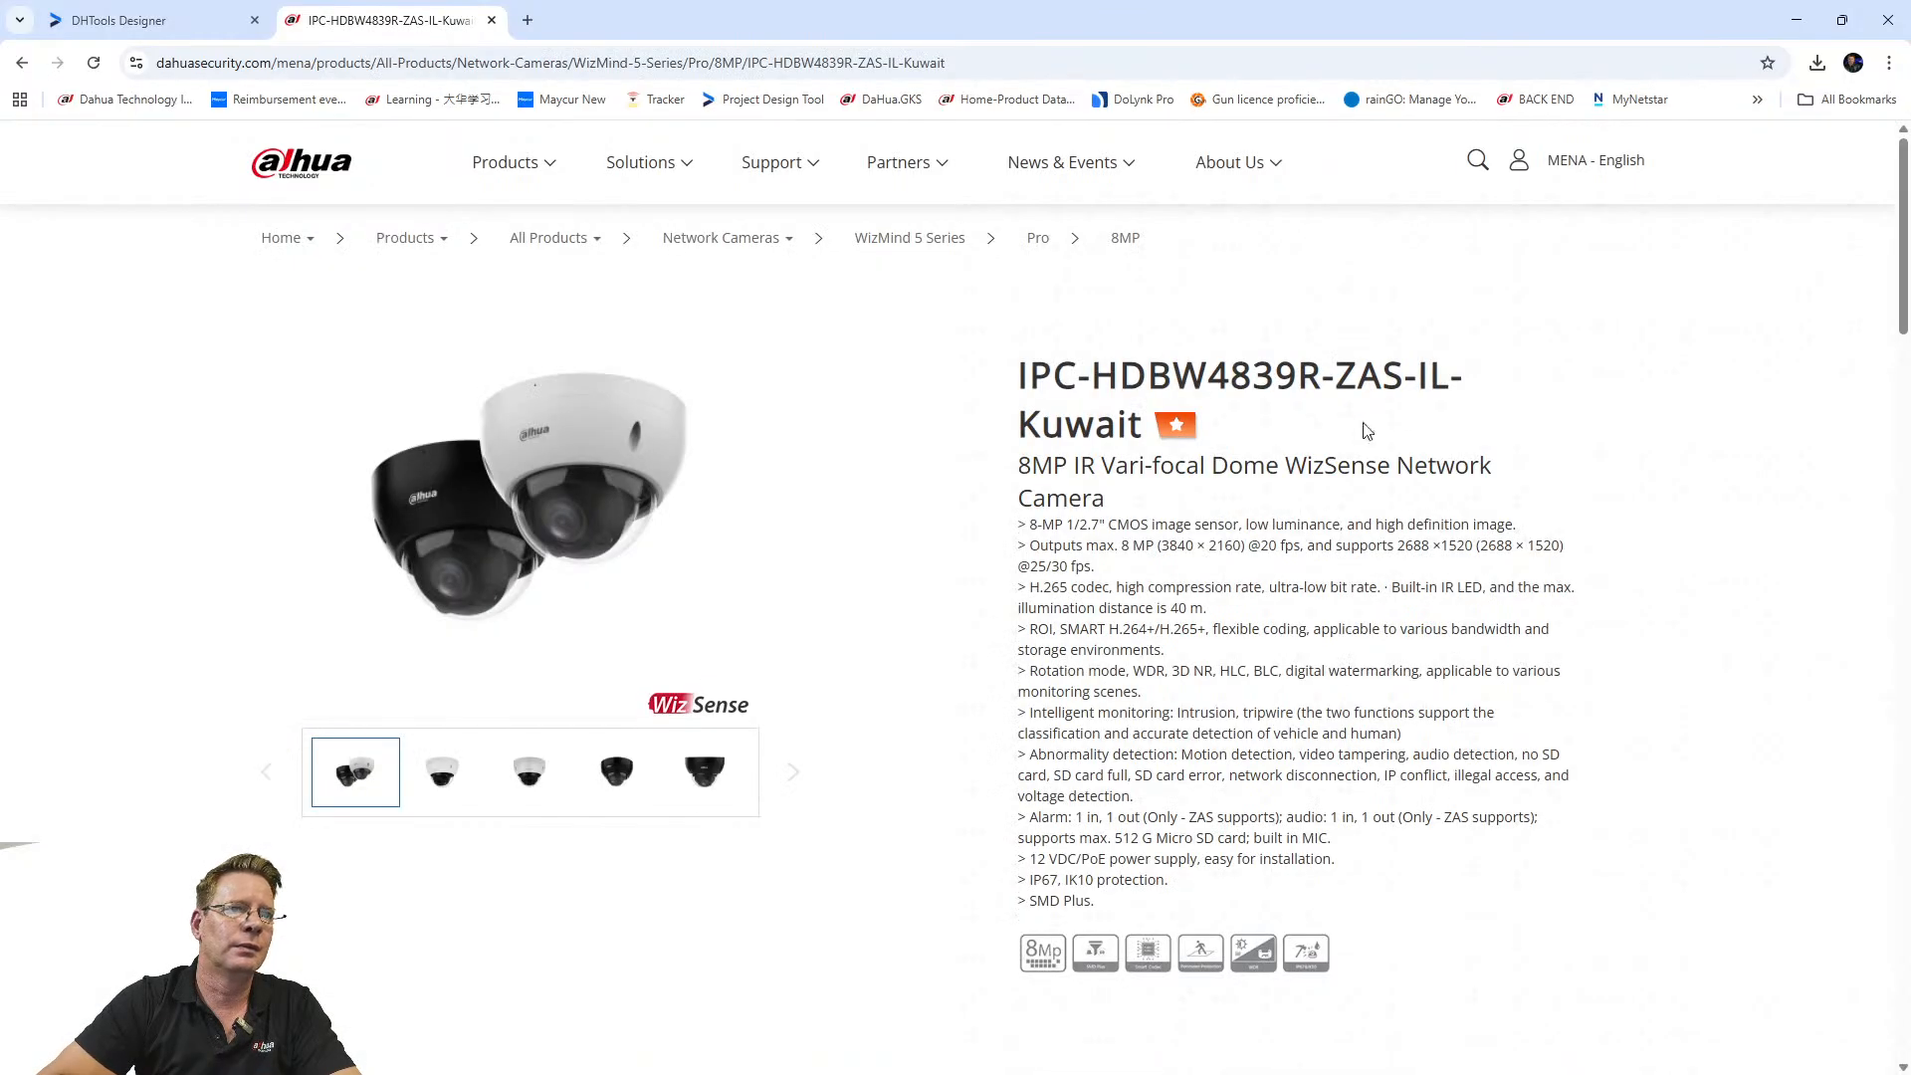
{"action": "left_click", "coordinate": [22, 63]}
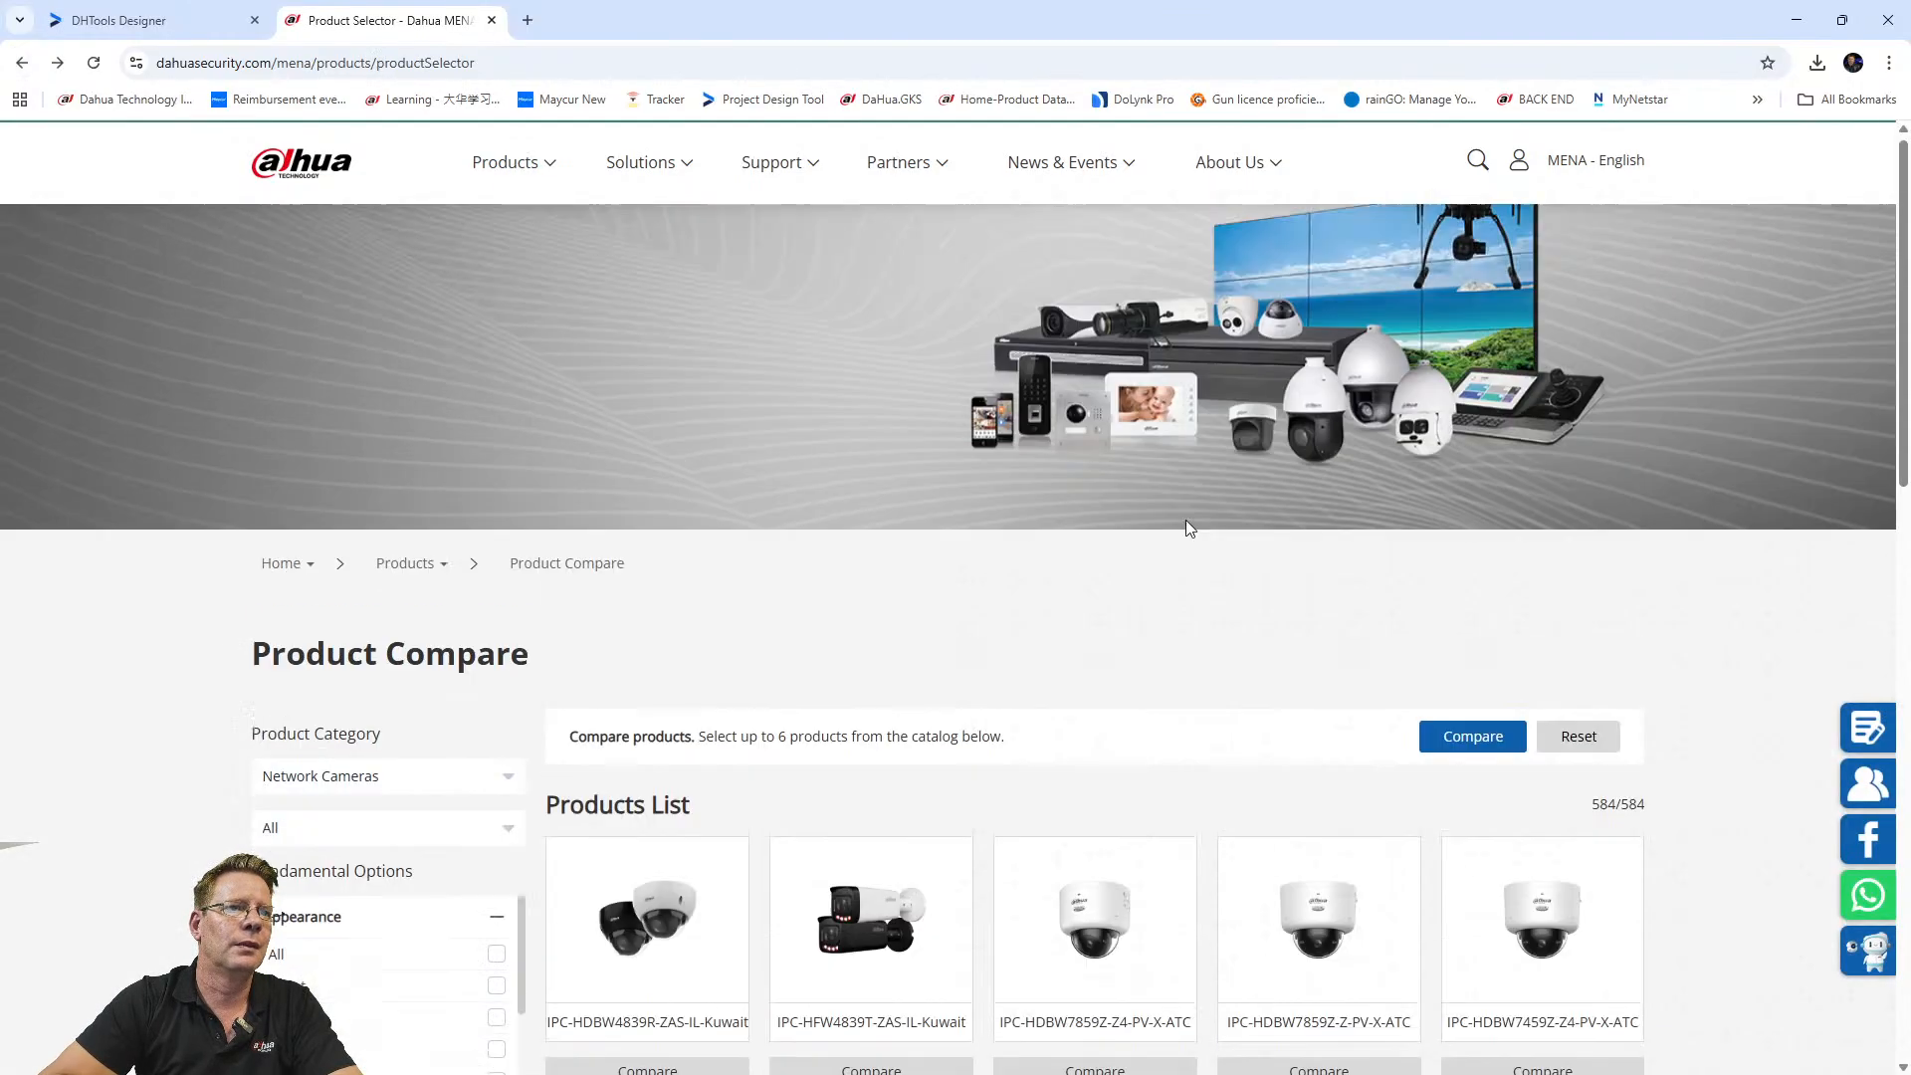
Open the IPC-HFW5259T-ASE-IL product page and copy its model name.
{"action": "scroll", "coordinate": [741, 834], "scroll_direction": "down", "scroll_amount": 8}
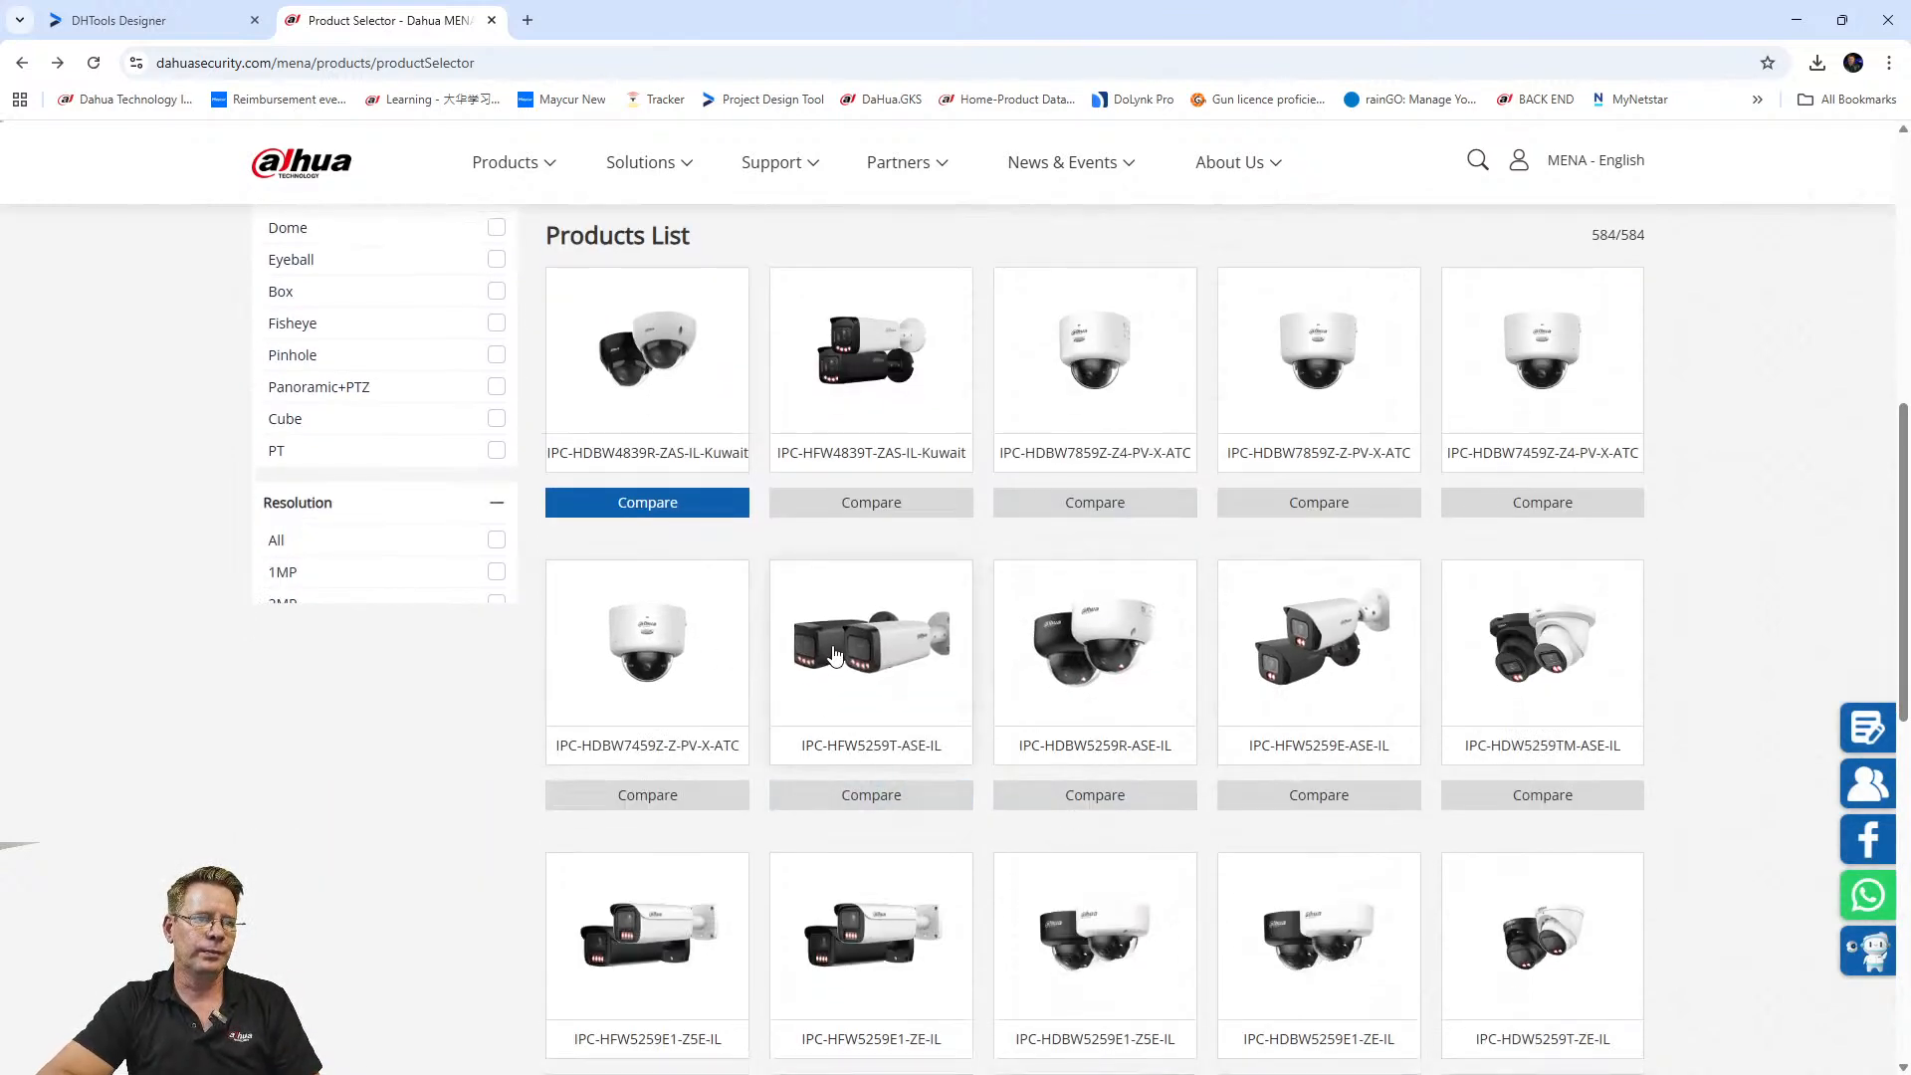
{"action": "left_click", "coordinate": [836, 647]}
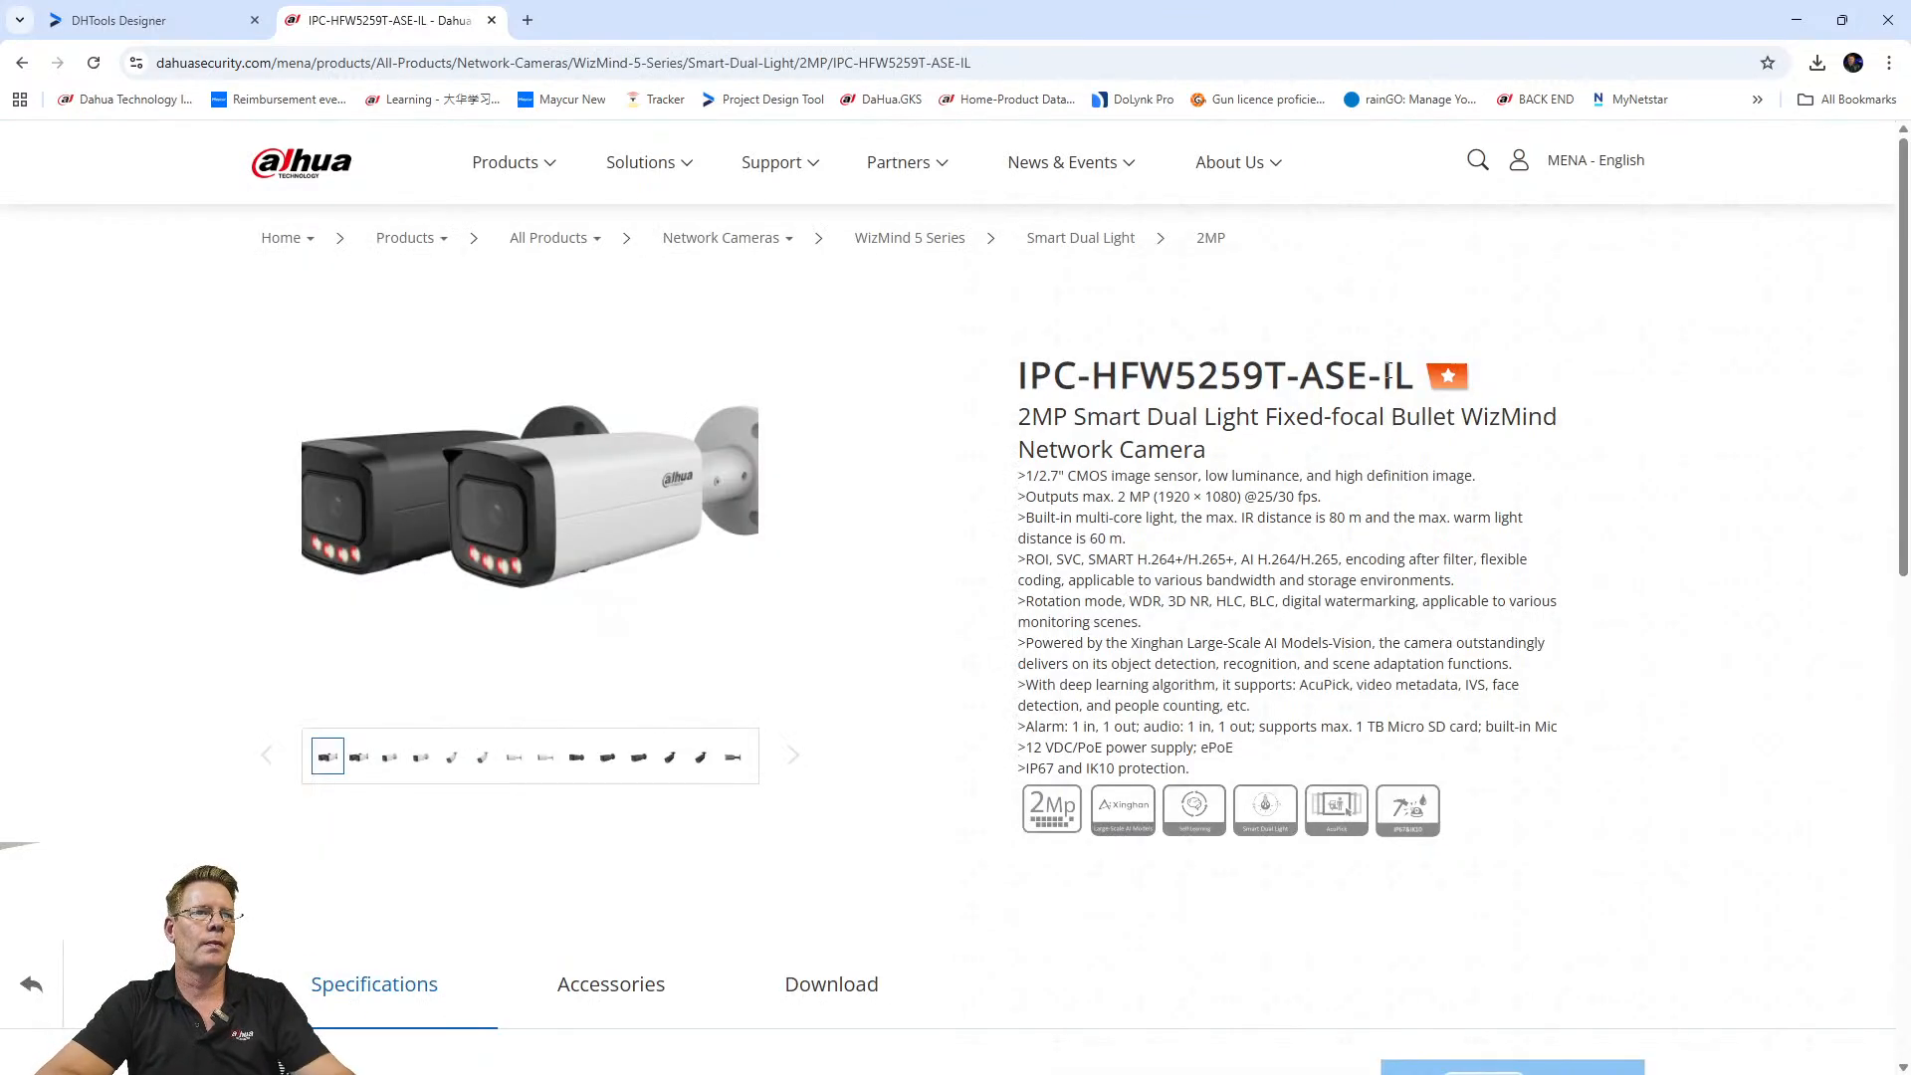
{"action": "left_click_drag", "start_coordinate": [1415, 371], "coordinate": [991, 388]}
{"action": "key", "text": "ctrl+c"}
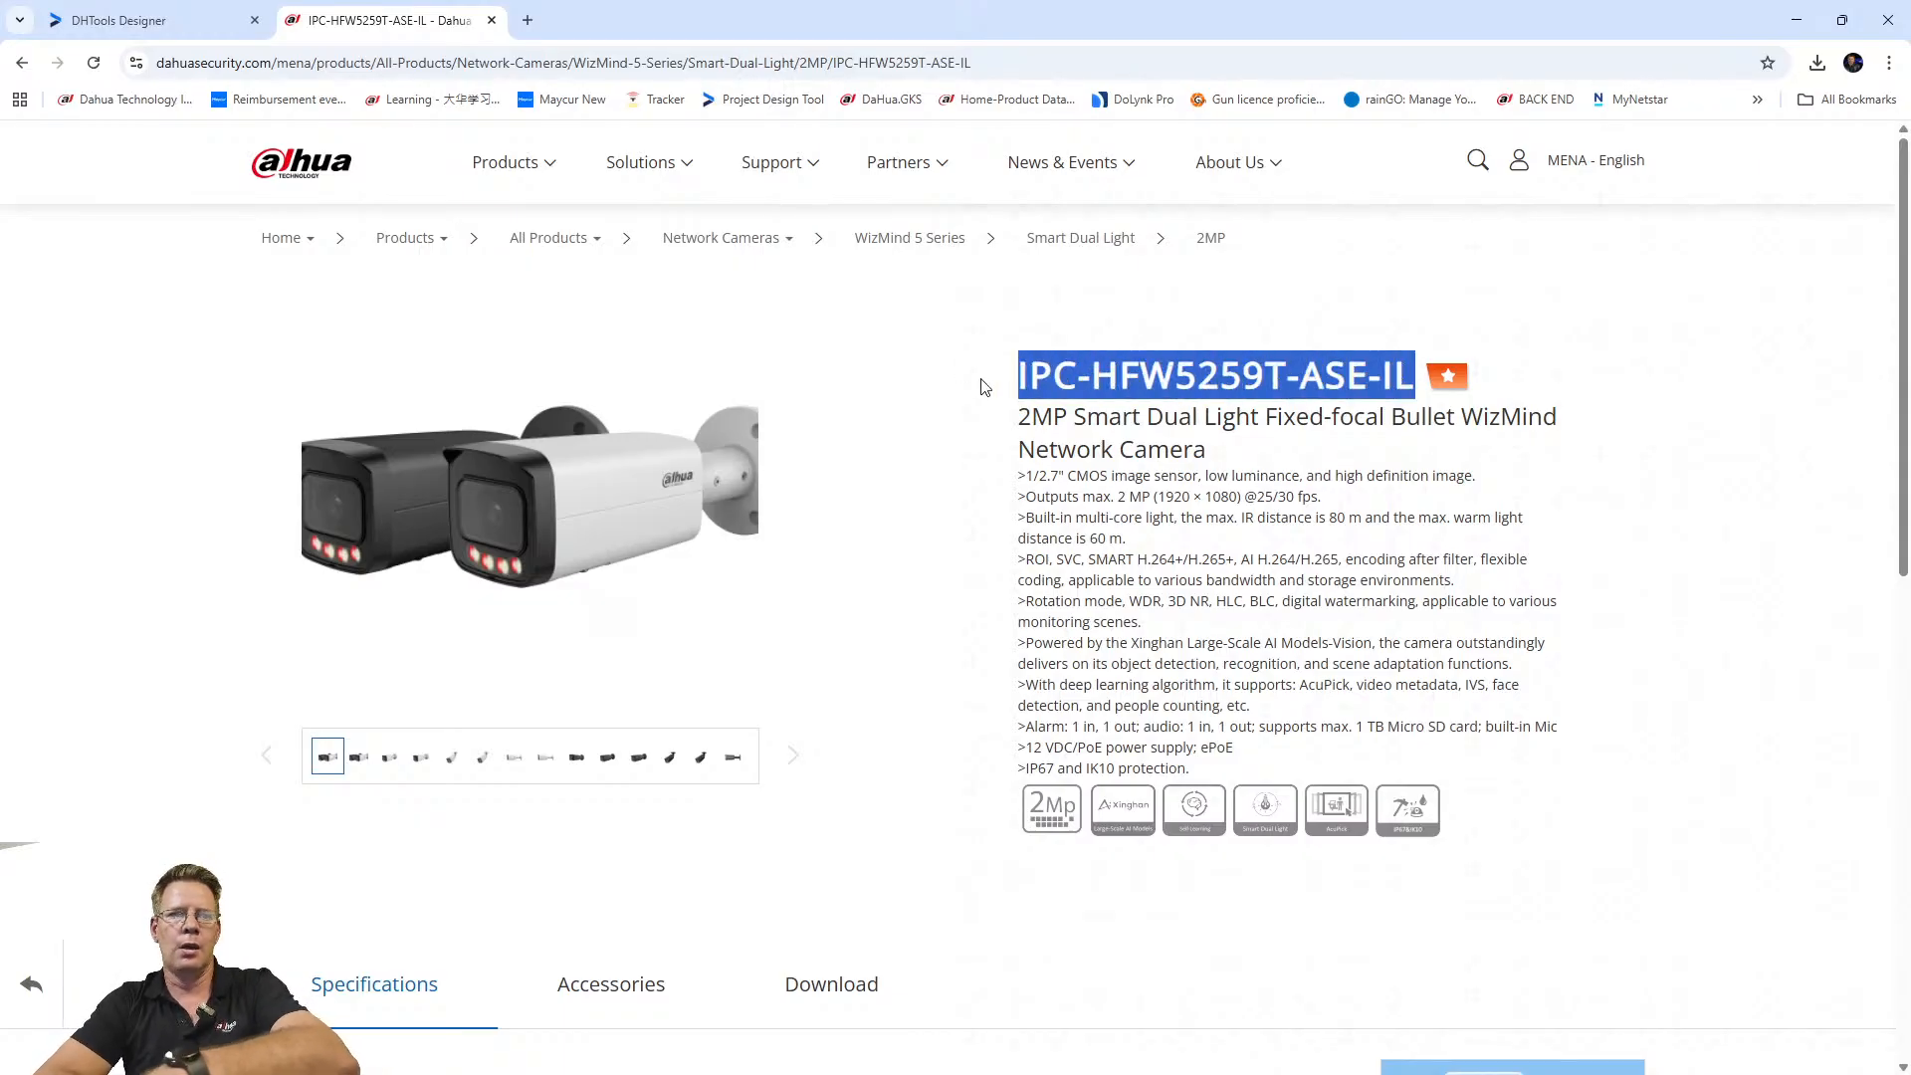
{"action": "scroll", "coordinate": [900, 495], "scroll_direction": "down", "scroll_amount": 6}
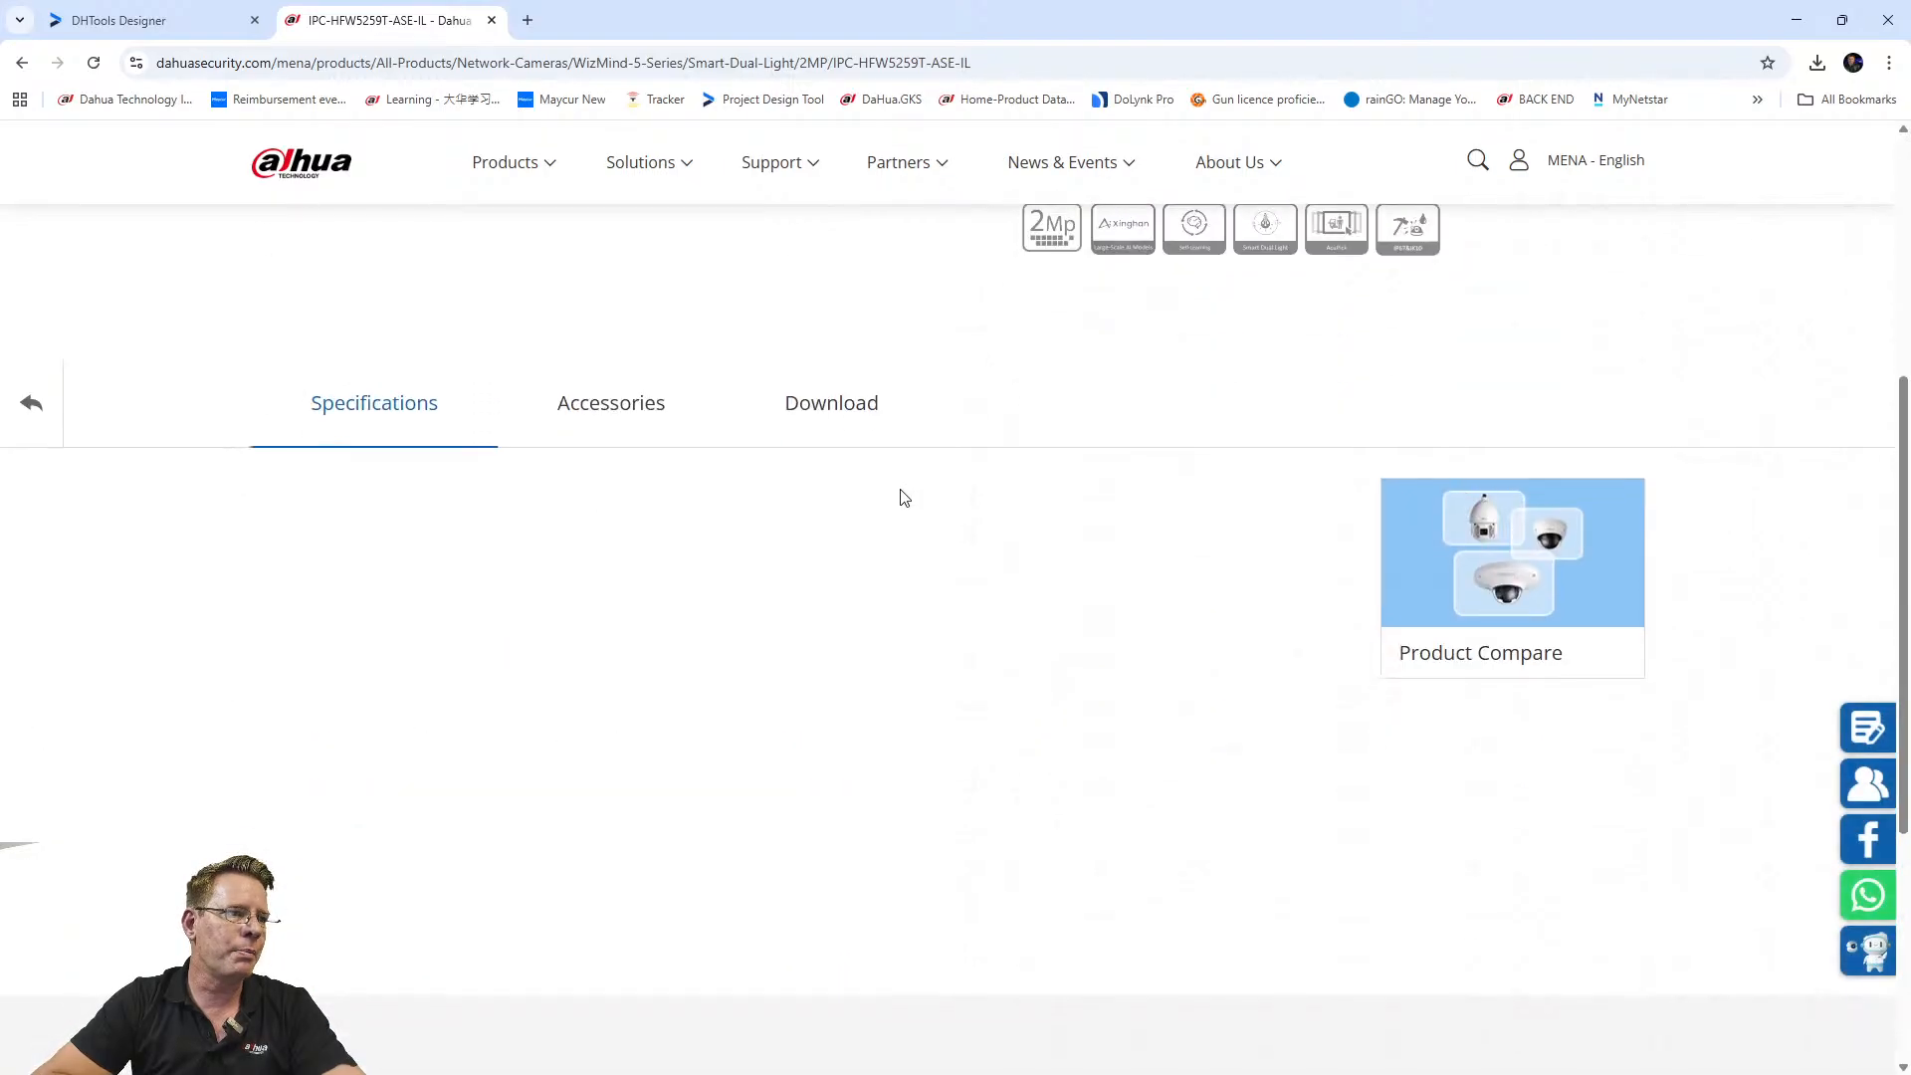
{"action": "scroll", "coordinate": [891, 547], "scroll_direction": "up", "scroll_amount": 4}
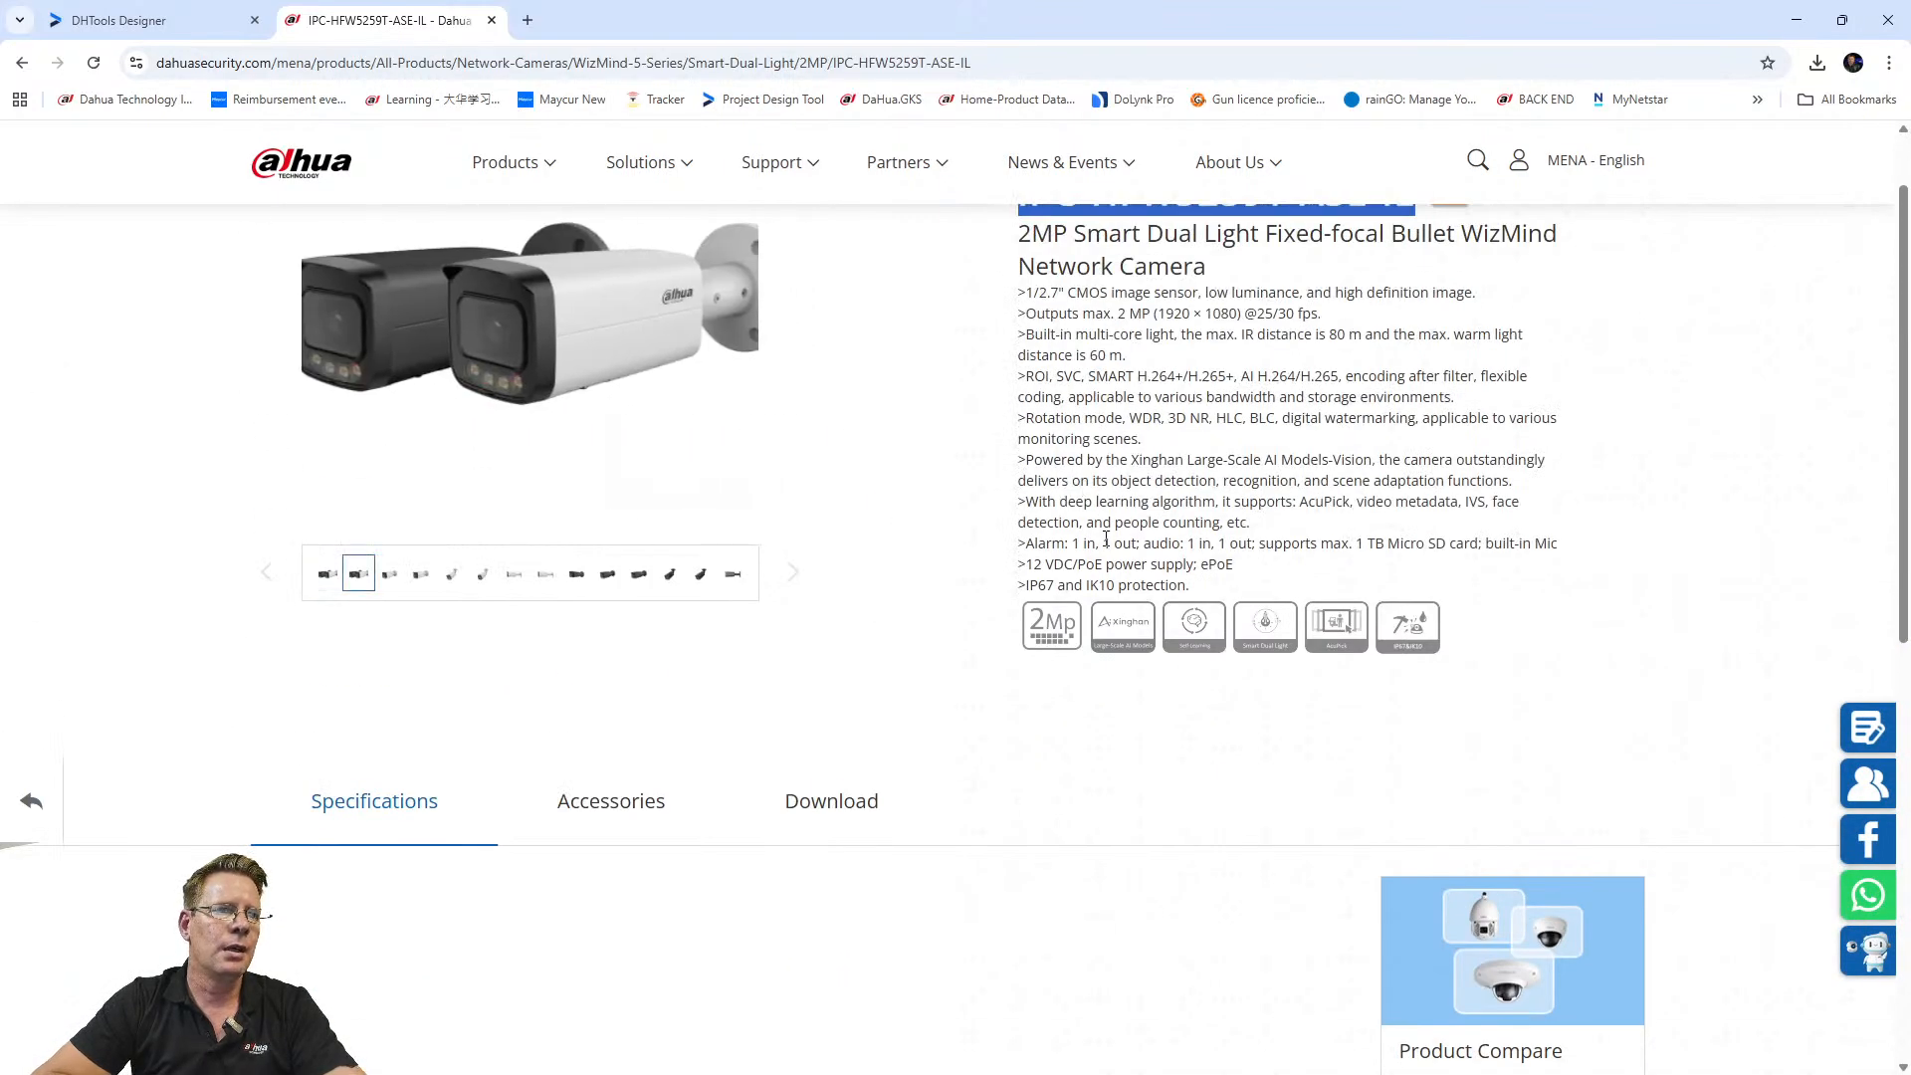
{"action": "left_click", "coordinate": [134, 20]}
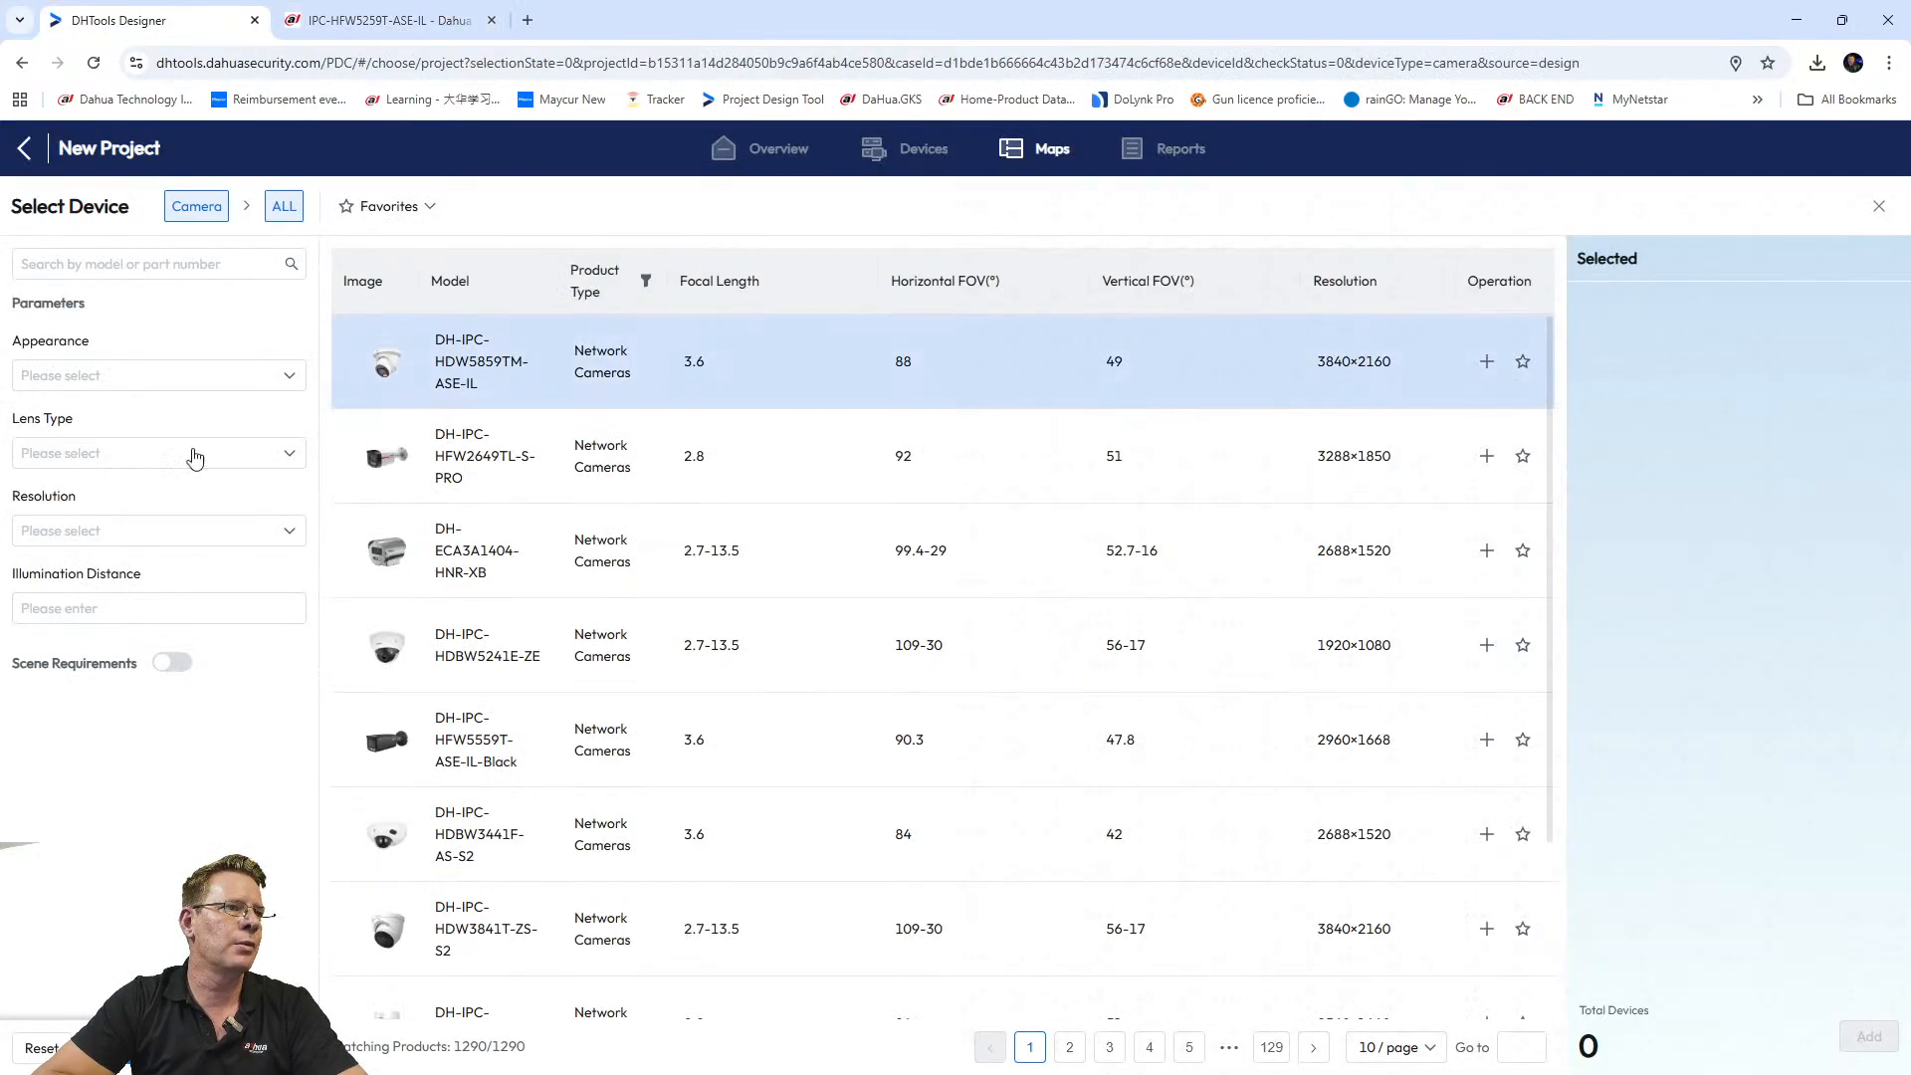
Search the Select Device camera list for the pasted IPC-HFW5259T-ASE-IL model name.
{"action": "left_click", "coordinate": [108, 265]}
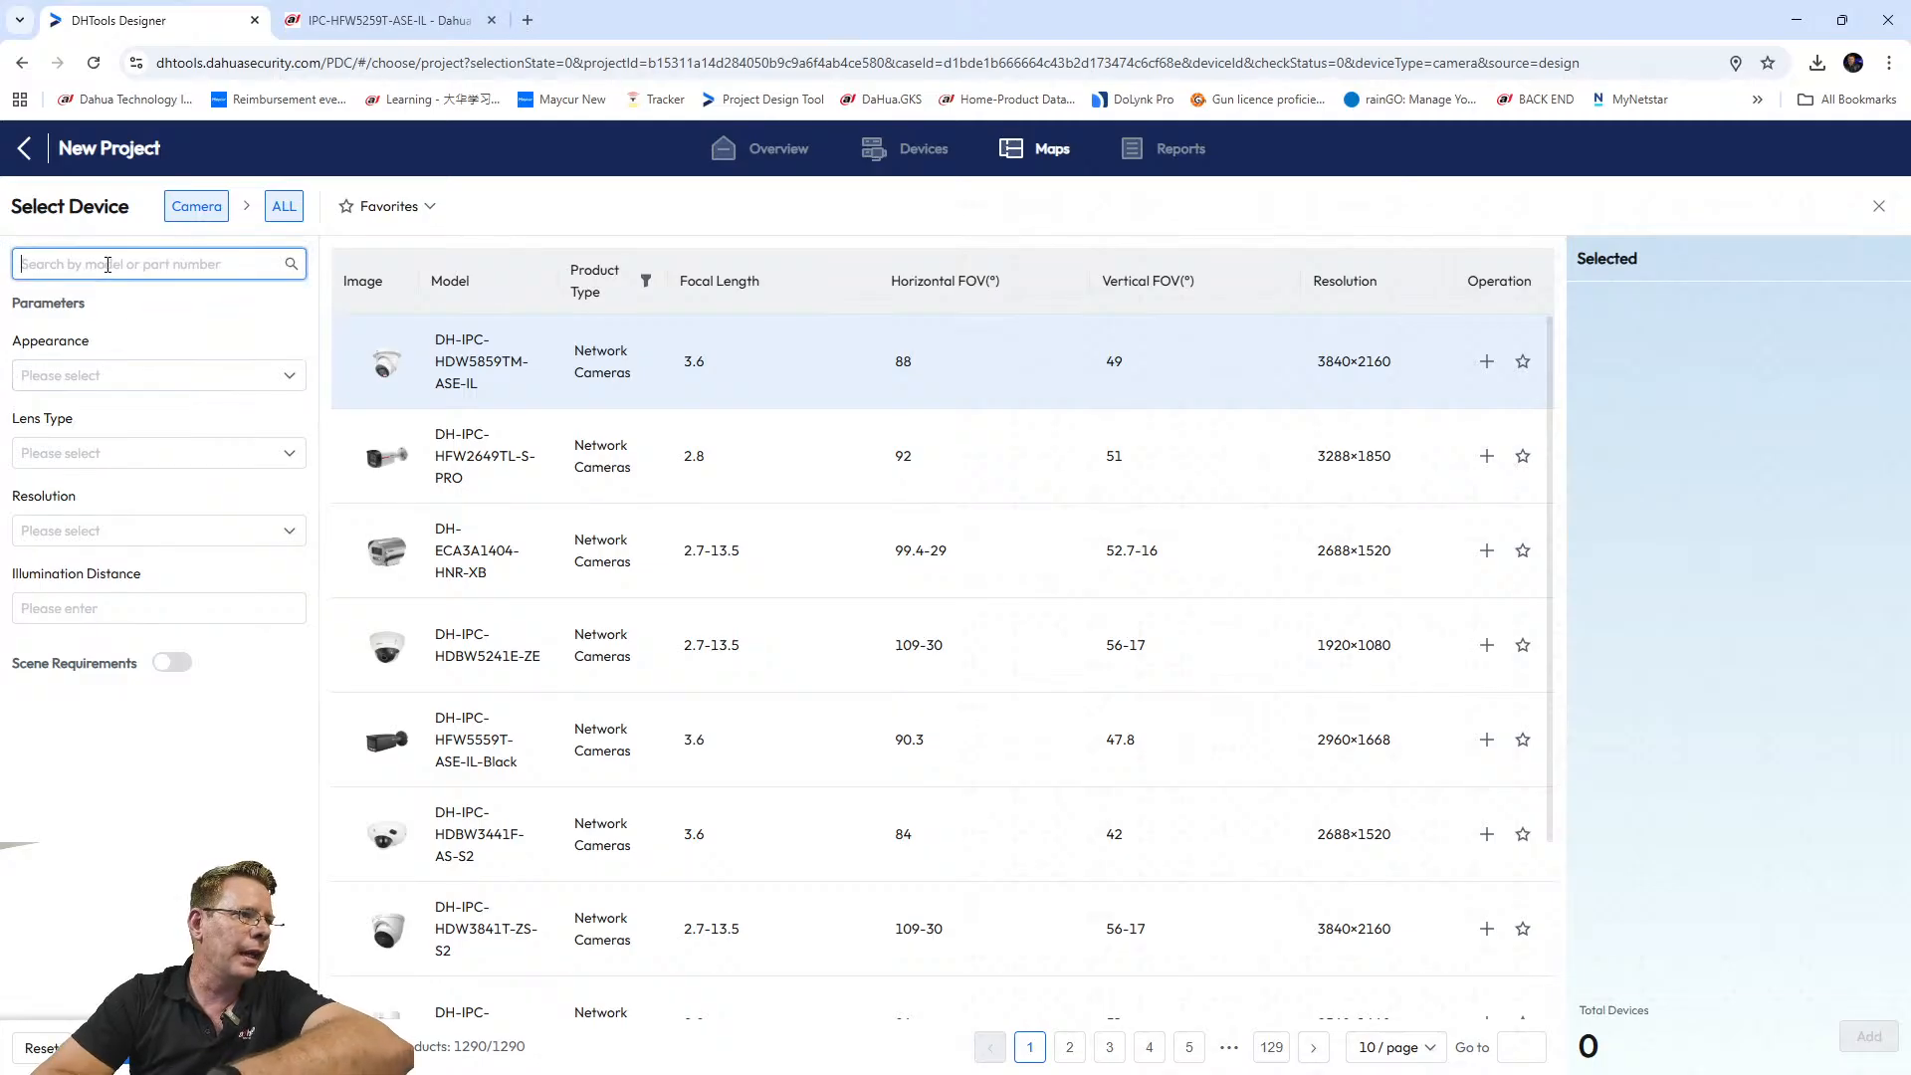
{"action": "key", "text": "ctrl+v"}
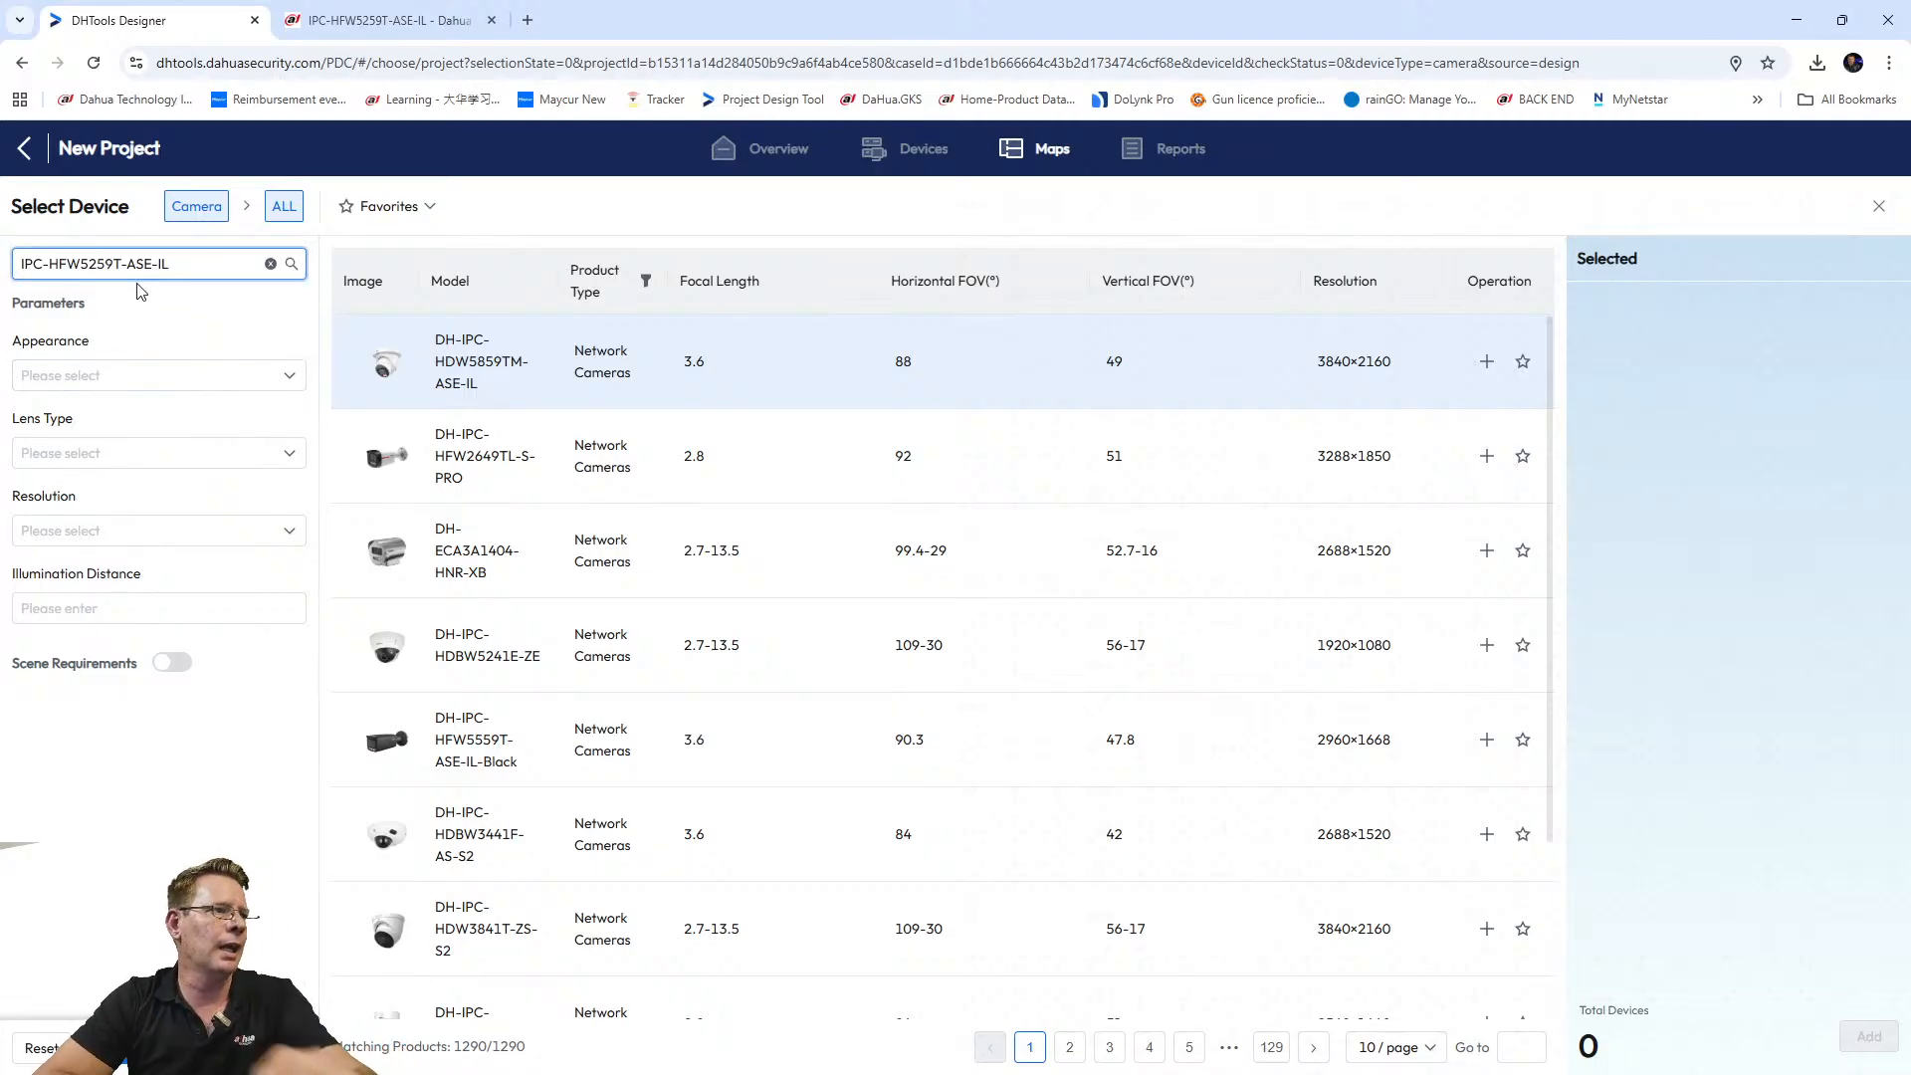
{"action": "left_click", "coordinate": [291, 264]}
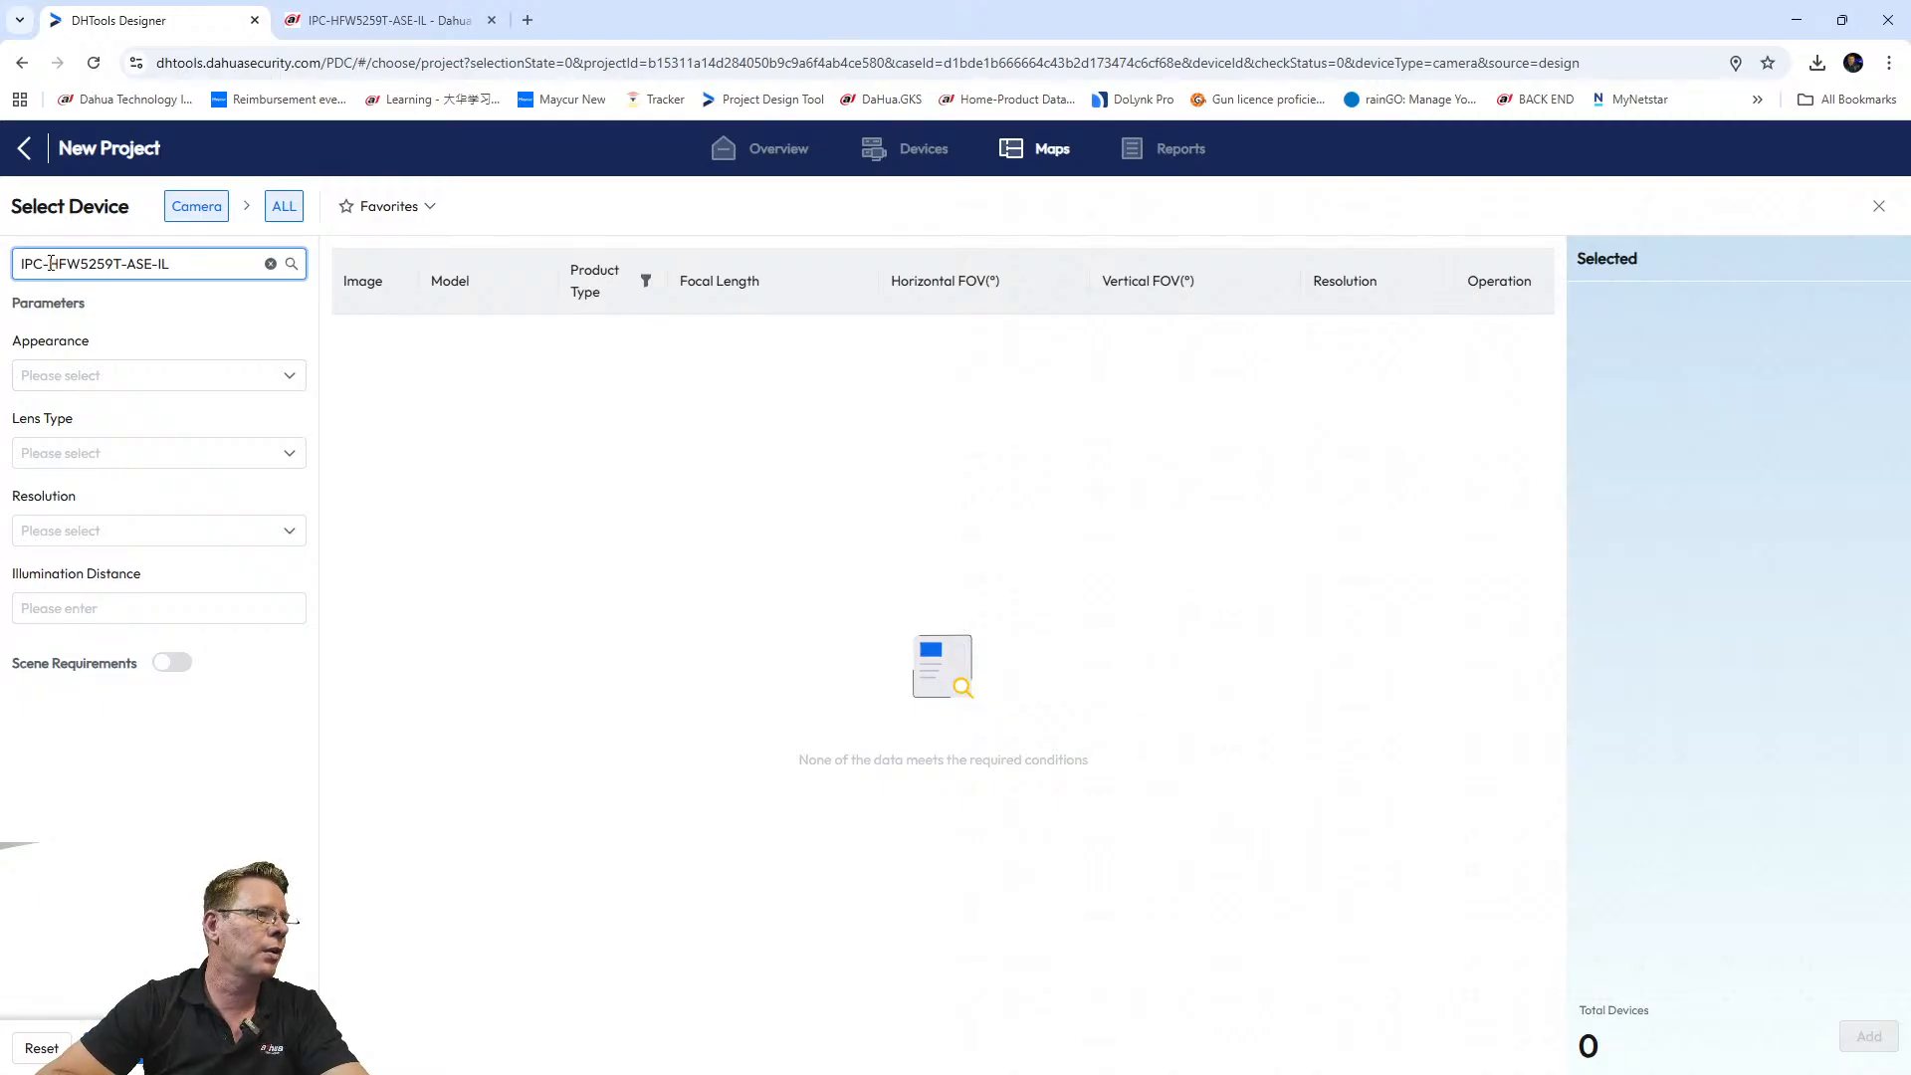
Shorten the search term to HFW5259, then to 5429, re-running the search each time.
{"action": "left_click_drag", "start_coordinate": [51, 263], "coordinate": [8, 269]}
{"action": "key", "text": "BackSpace"}
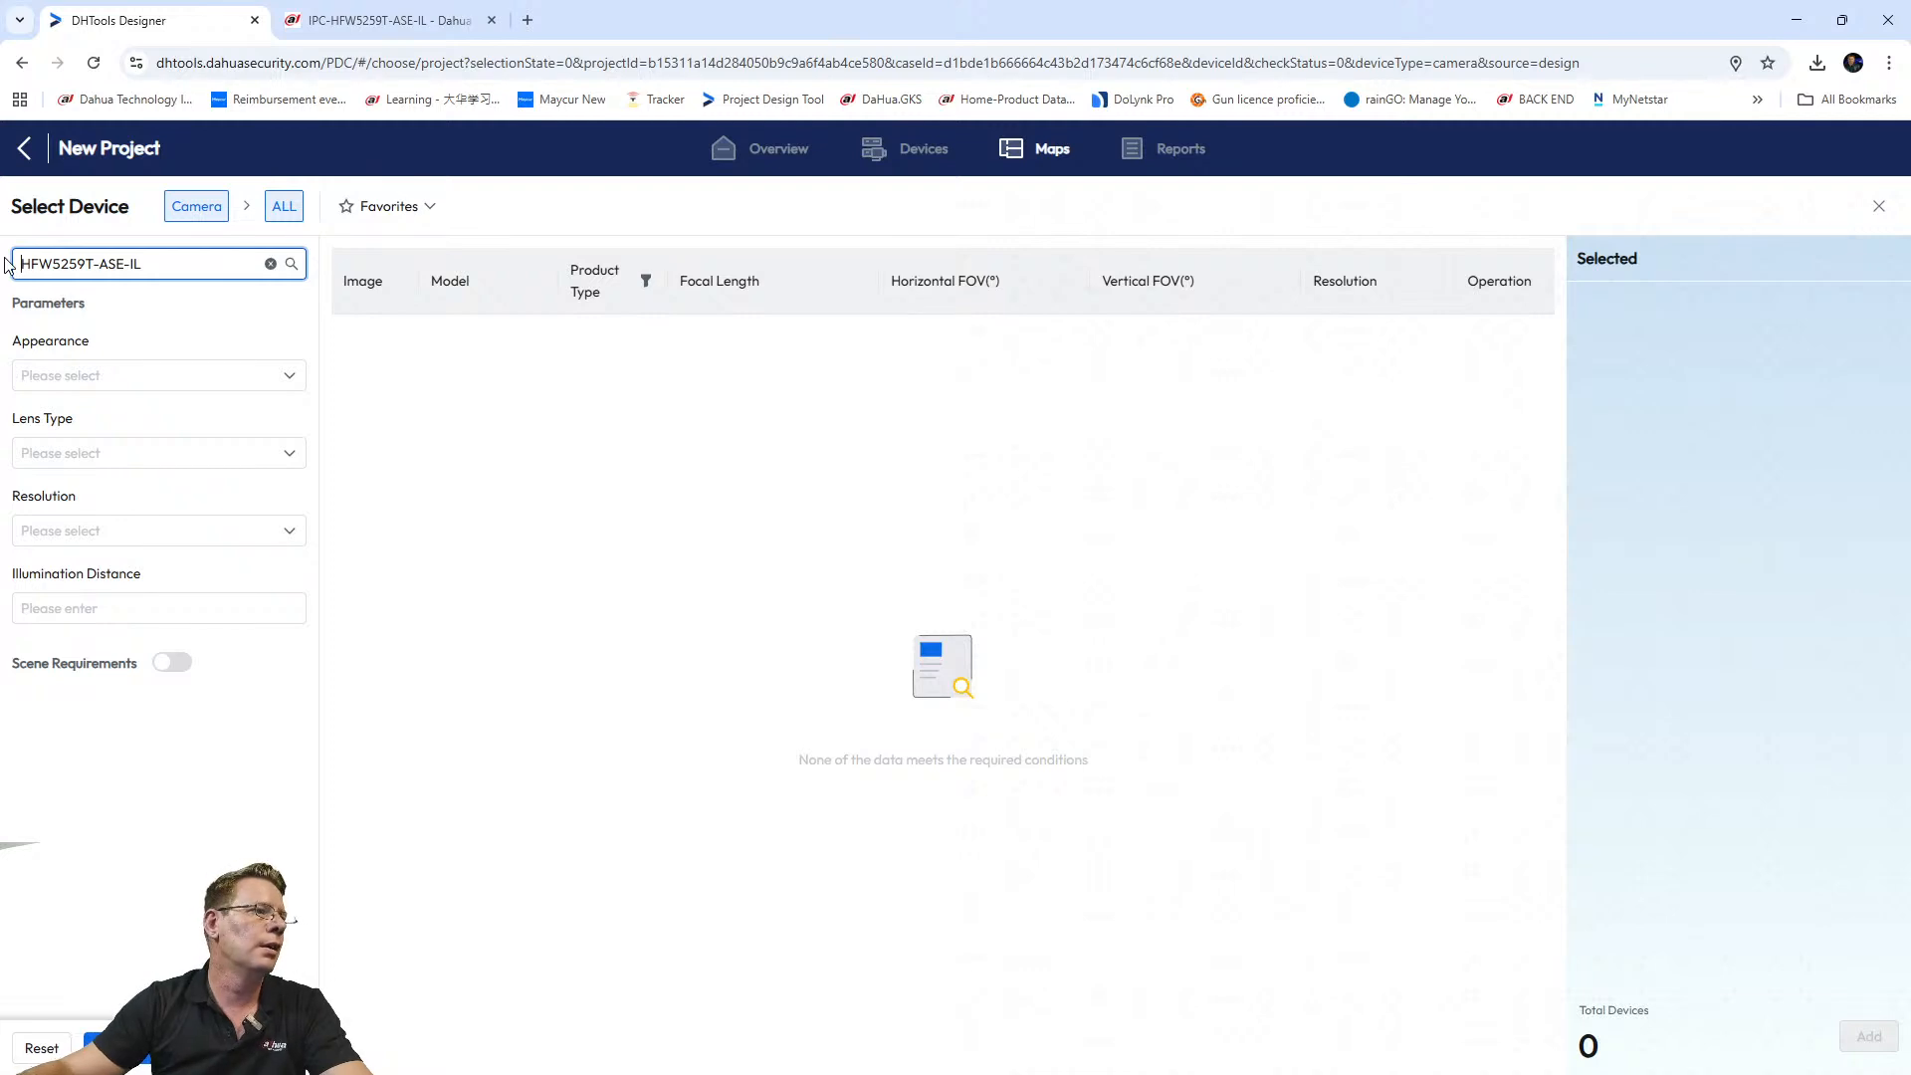
{"action": "left_click", "coordinate": [188, 259]}
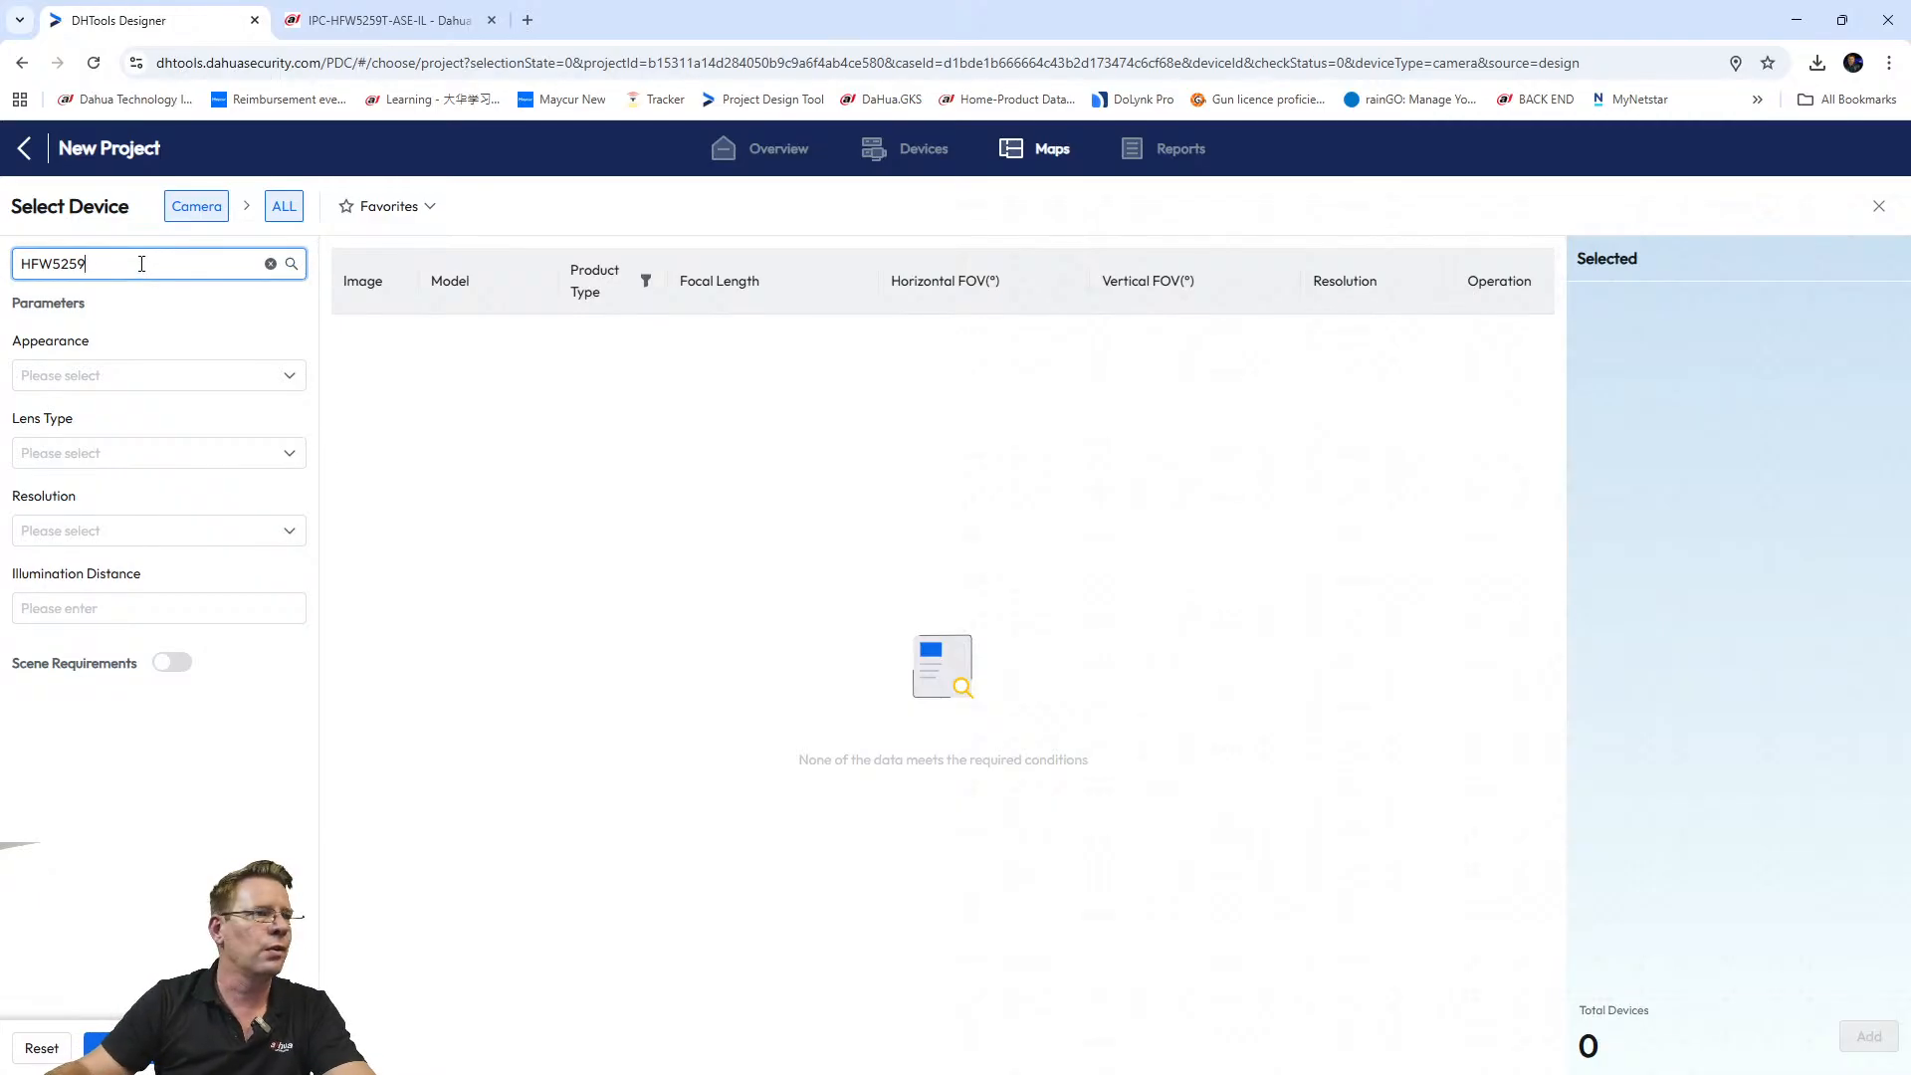
{"action": "left_click", "coordinate": [291, 266]}
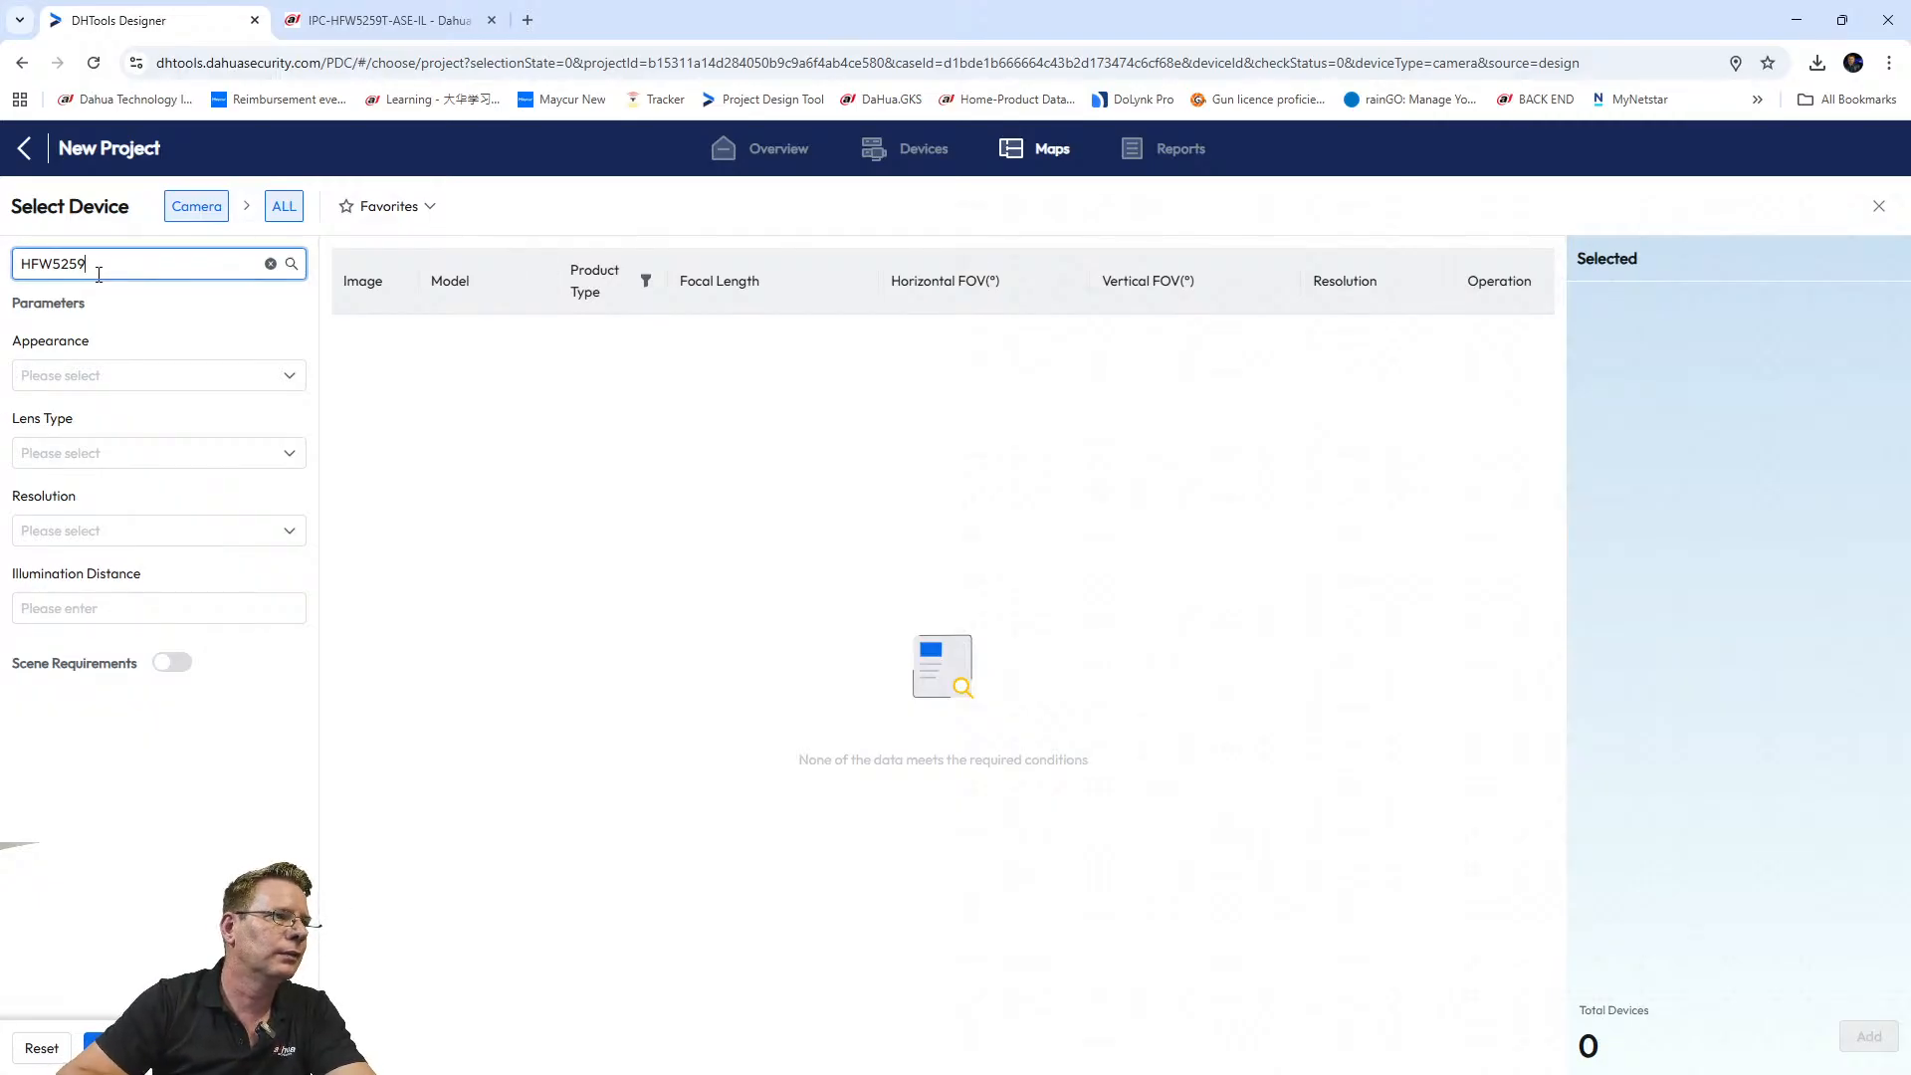
{"action": "left_click_drag", "start_coordinate": [126, 267], "coordinate": [3, 267]}
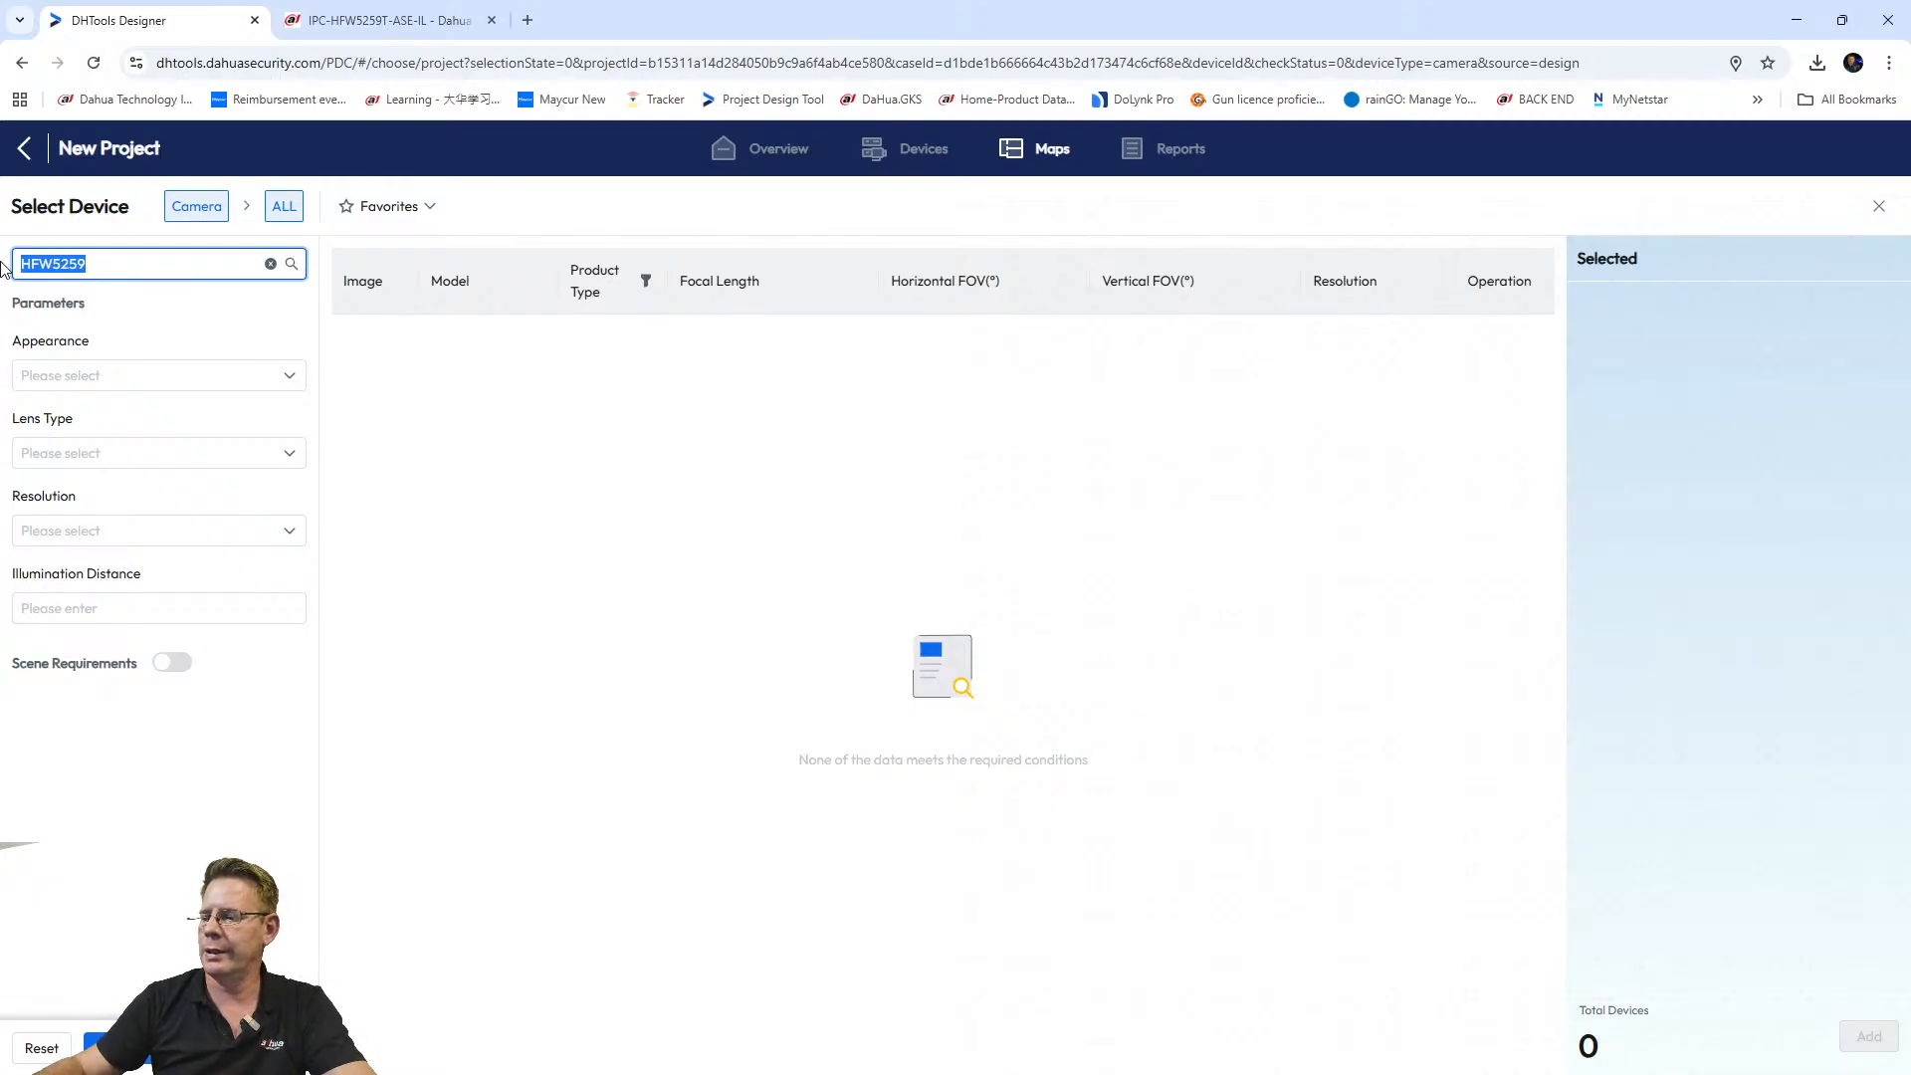
{"action": "type", "text": "5429"}
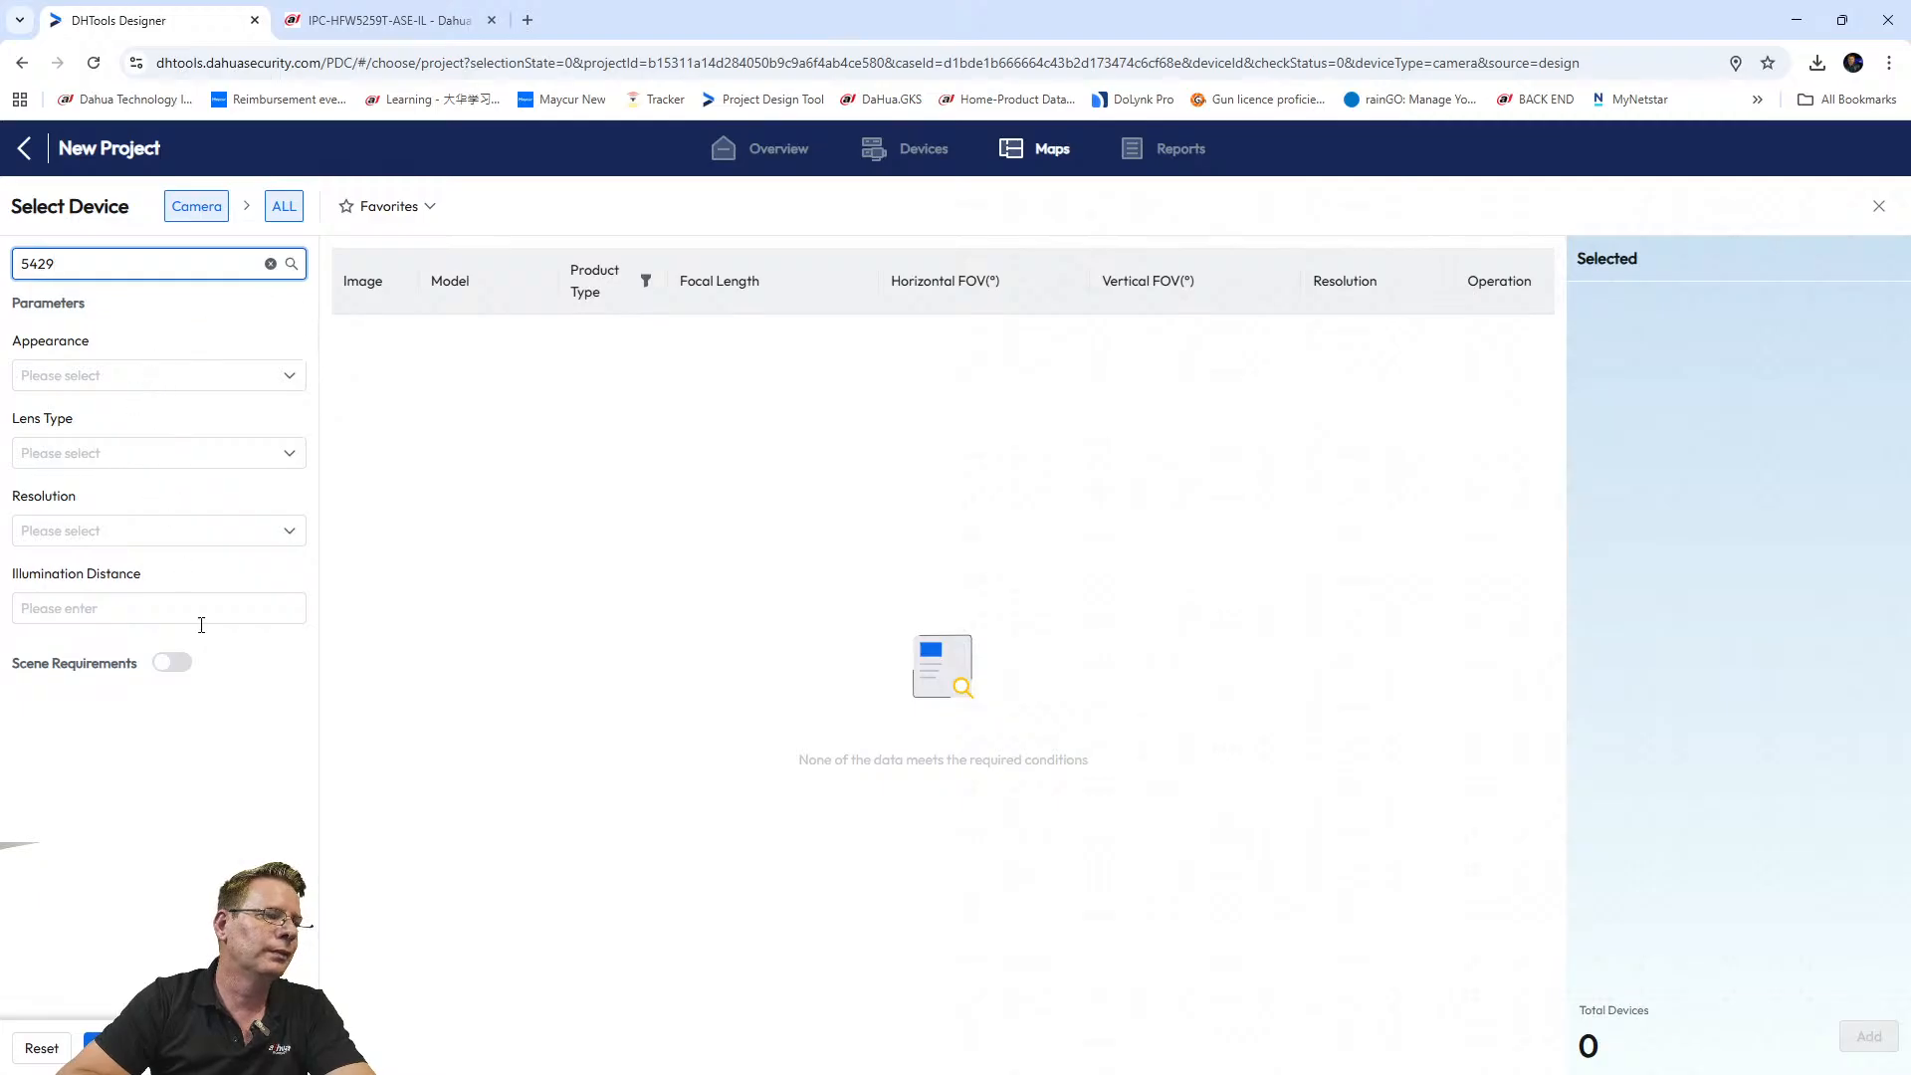
{"action": "left_click", "coordinate": [111, 1047]}
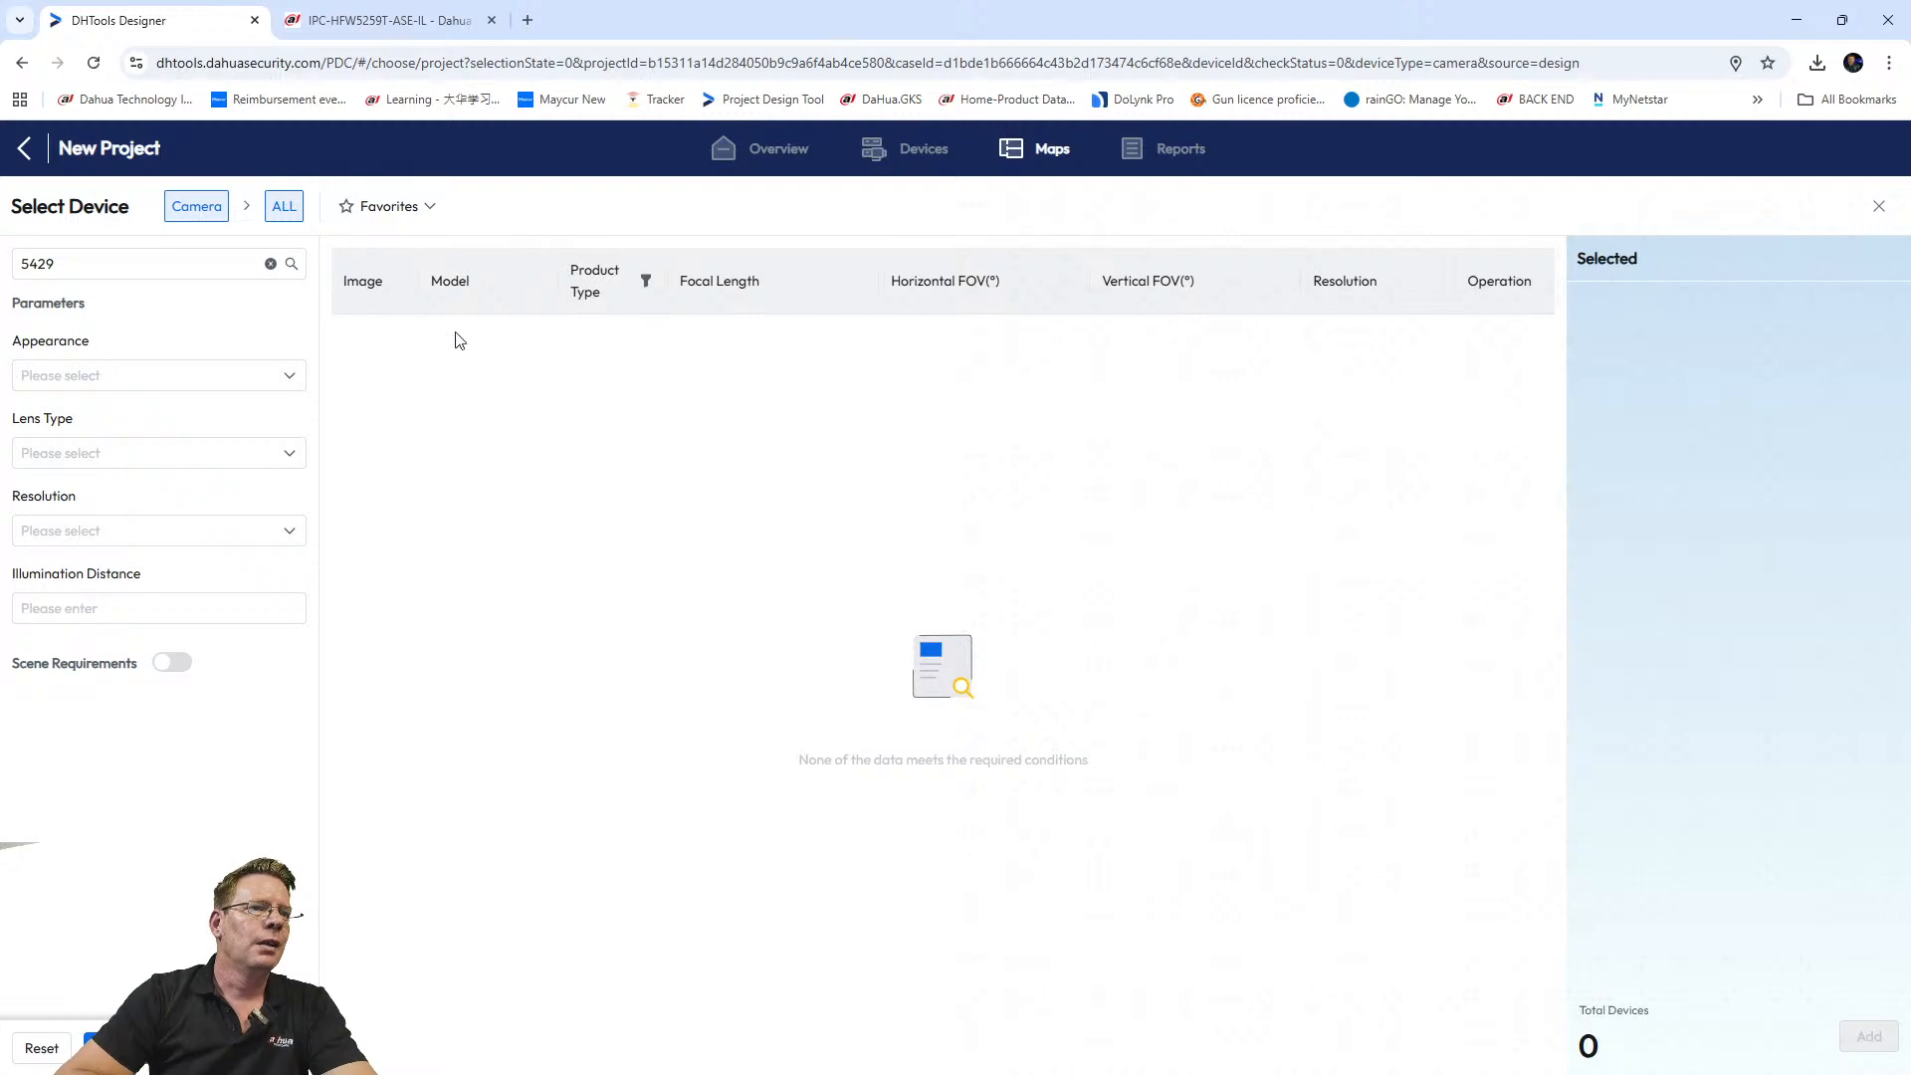
{"action": "left_click", "coordinate": [221, 259]}
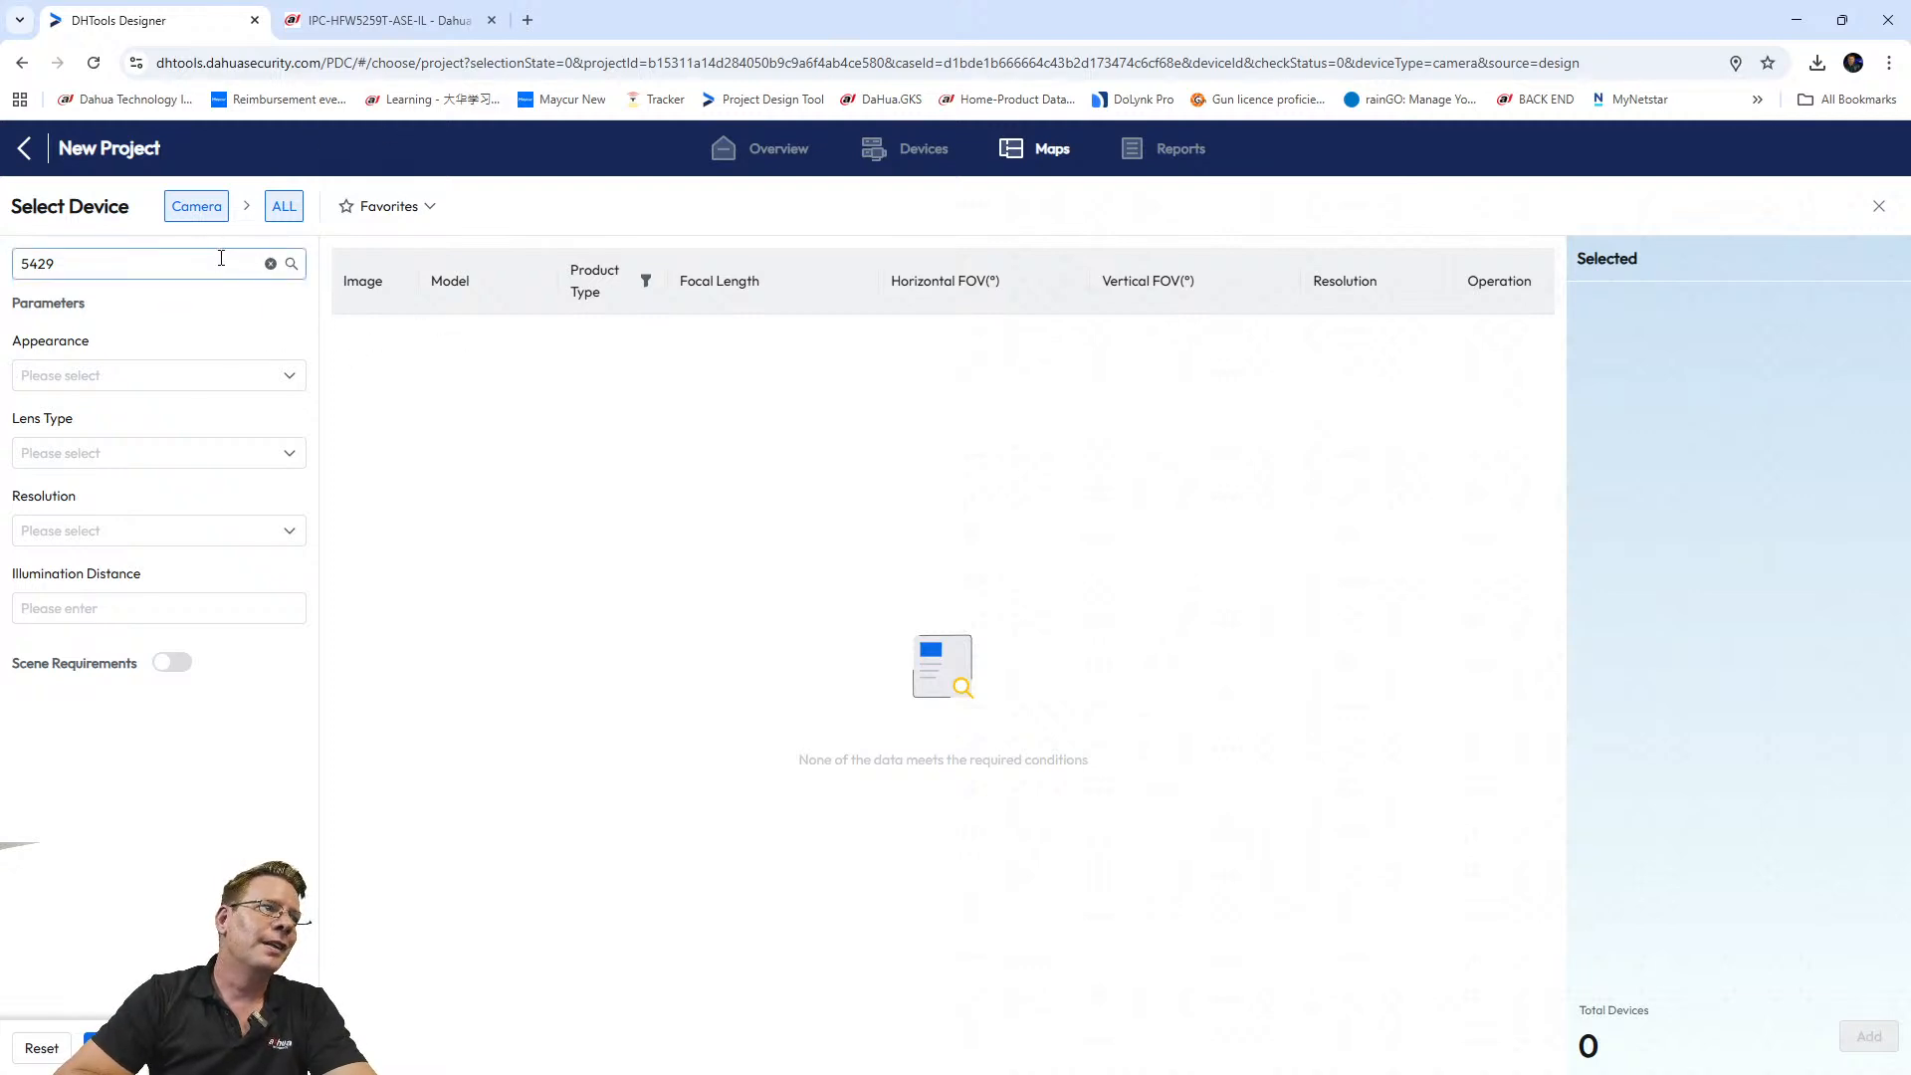
Recheck the IPC-HFW5259T-ASE-IL title on its product page against the 5429 search term.
{"action": "left_click", "coordinate": [346, 24]}
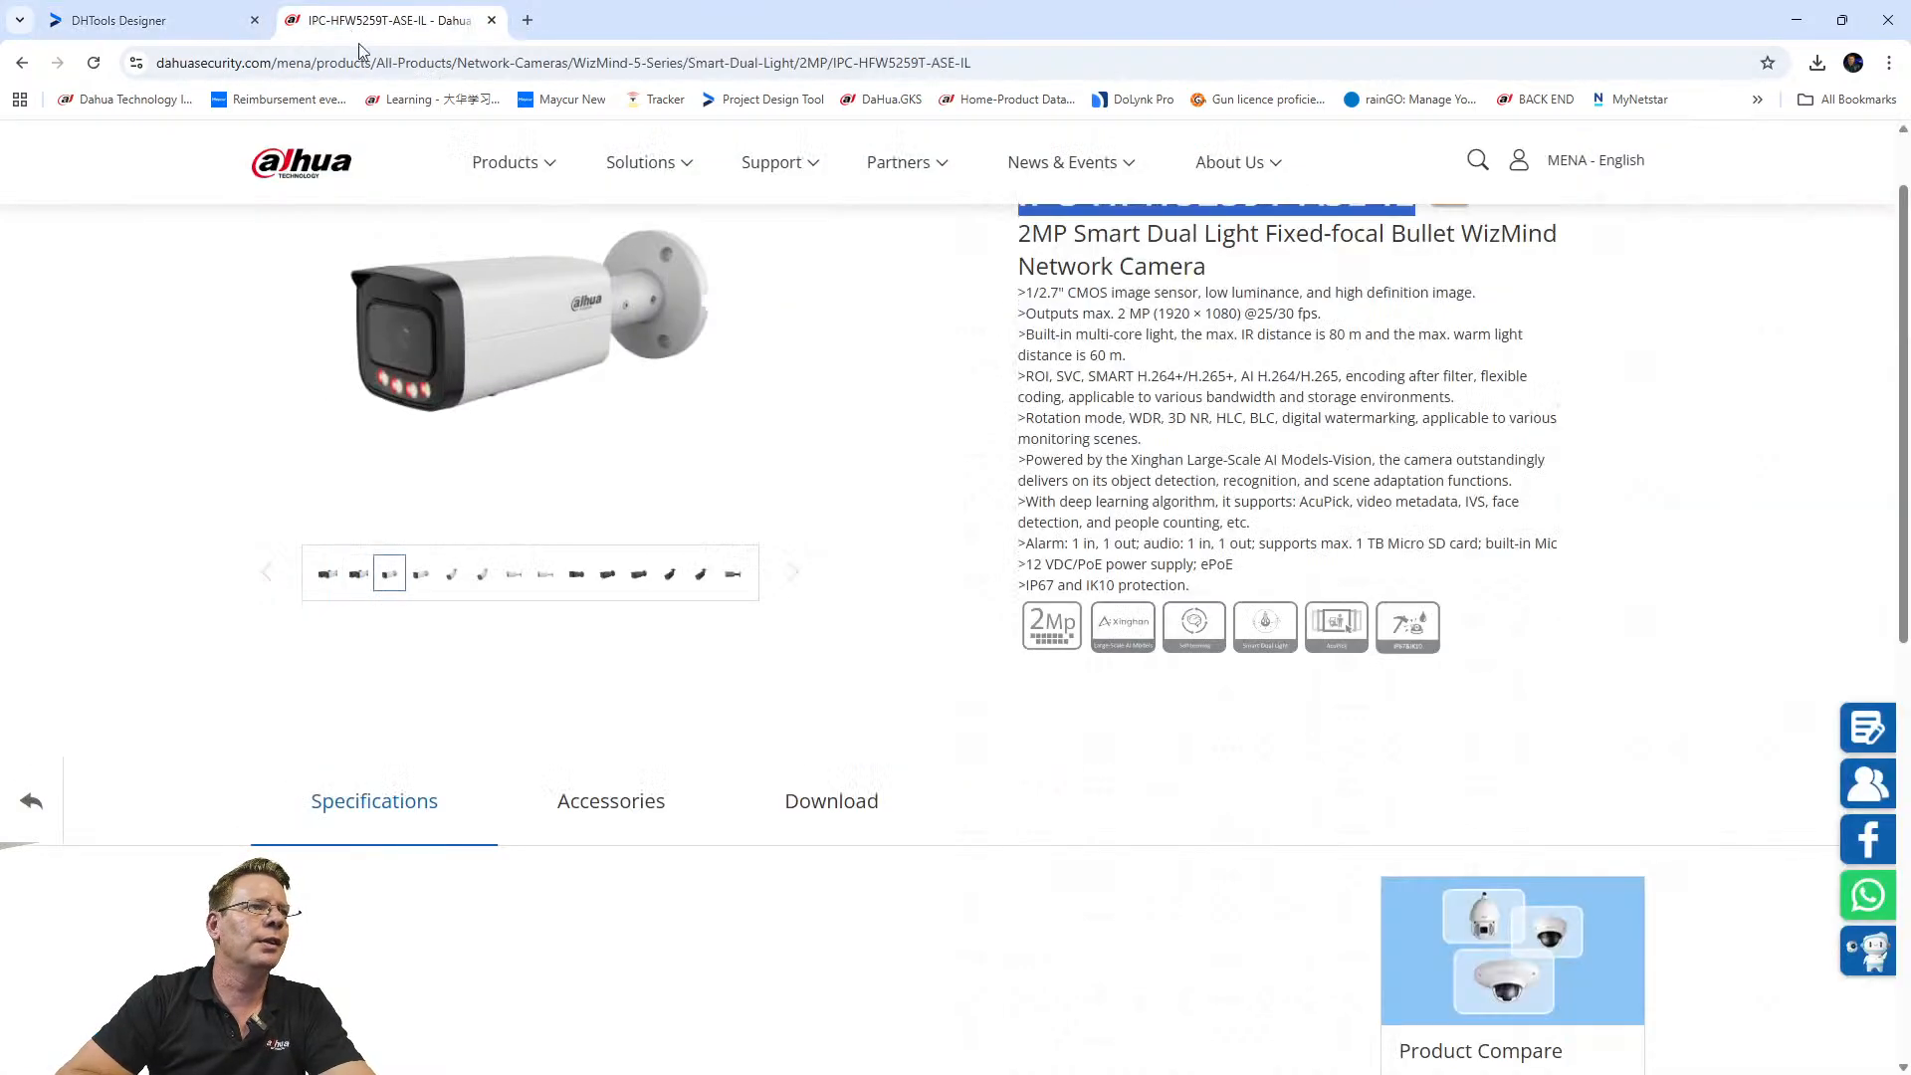
{"action": "scroll", "coordinate": [776, 334], "scroll_direction": "up", "scroll_amount": 2}
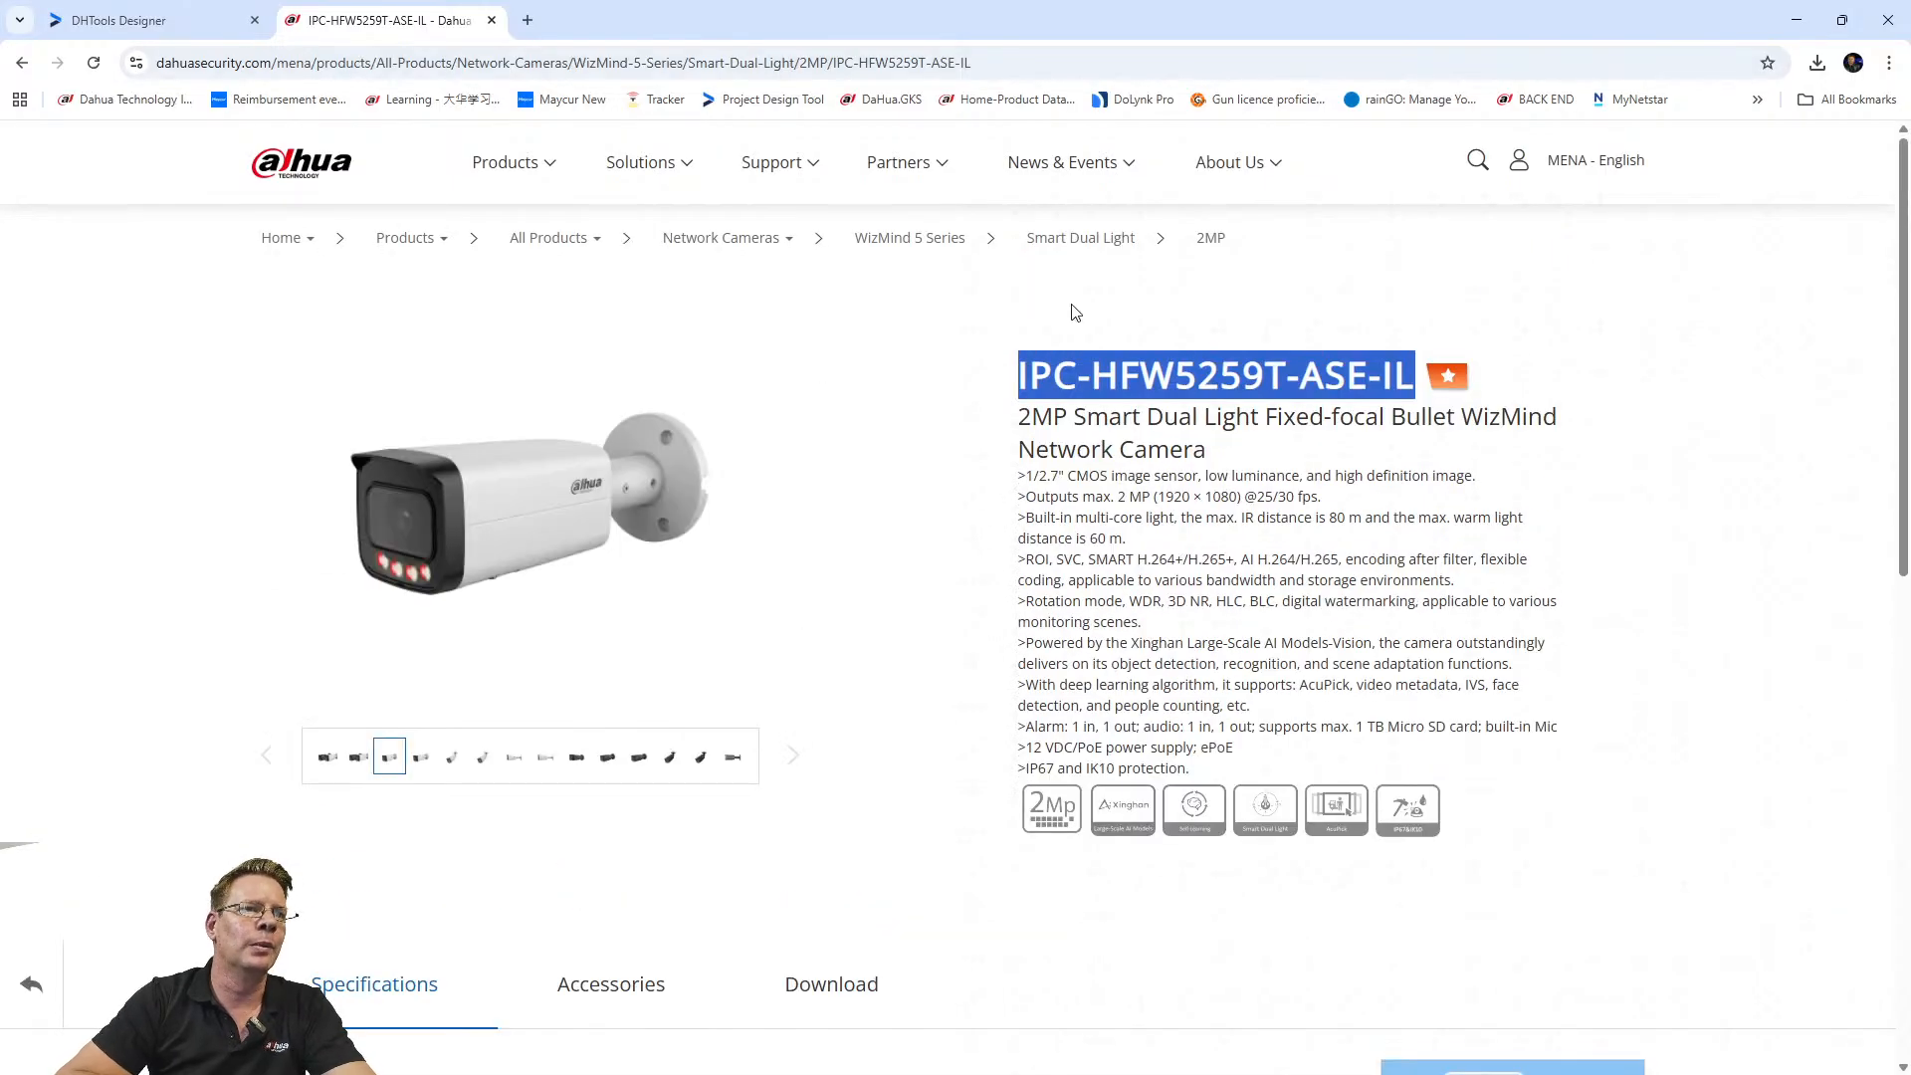
{"action": "scroll", "coordinate": [919, 618], "scroll_direction": "down", "scroll_amount": 2}
{"action": "scroll", "coordinate": [776, 507], "scroll_direction": "up", "scroll_amount": 2}
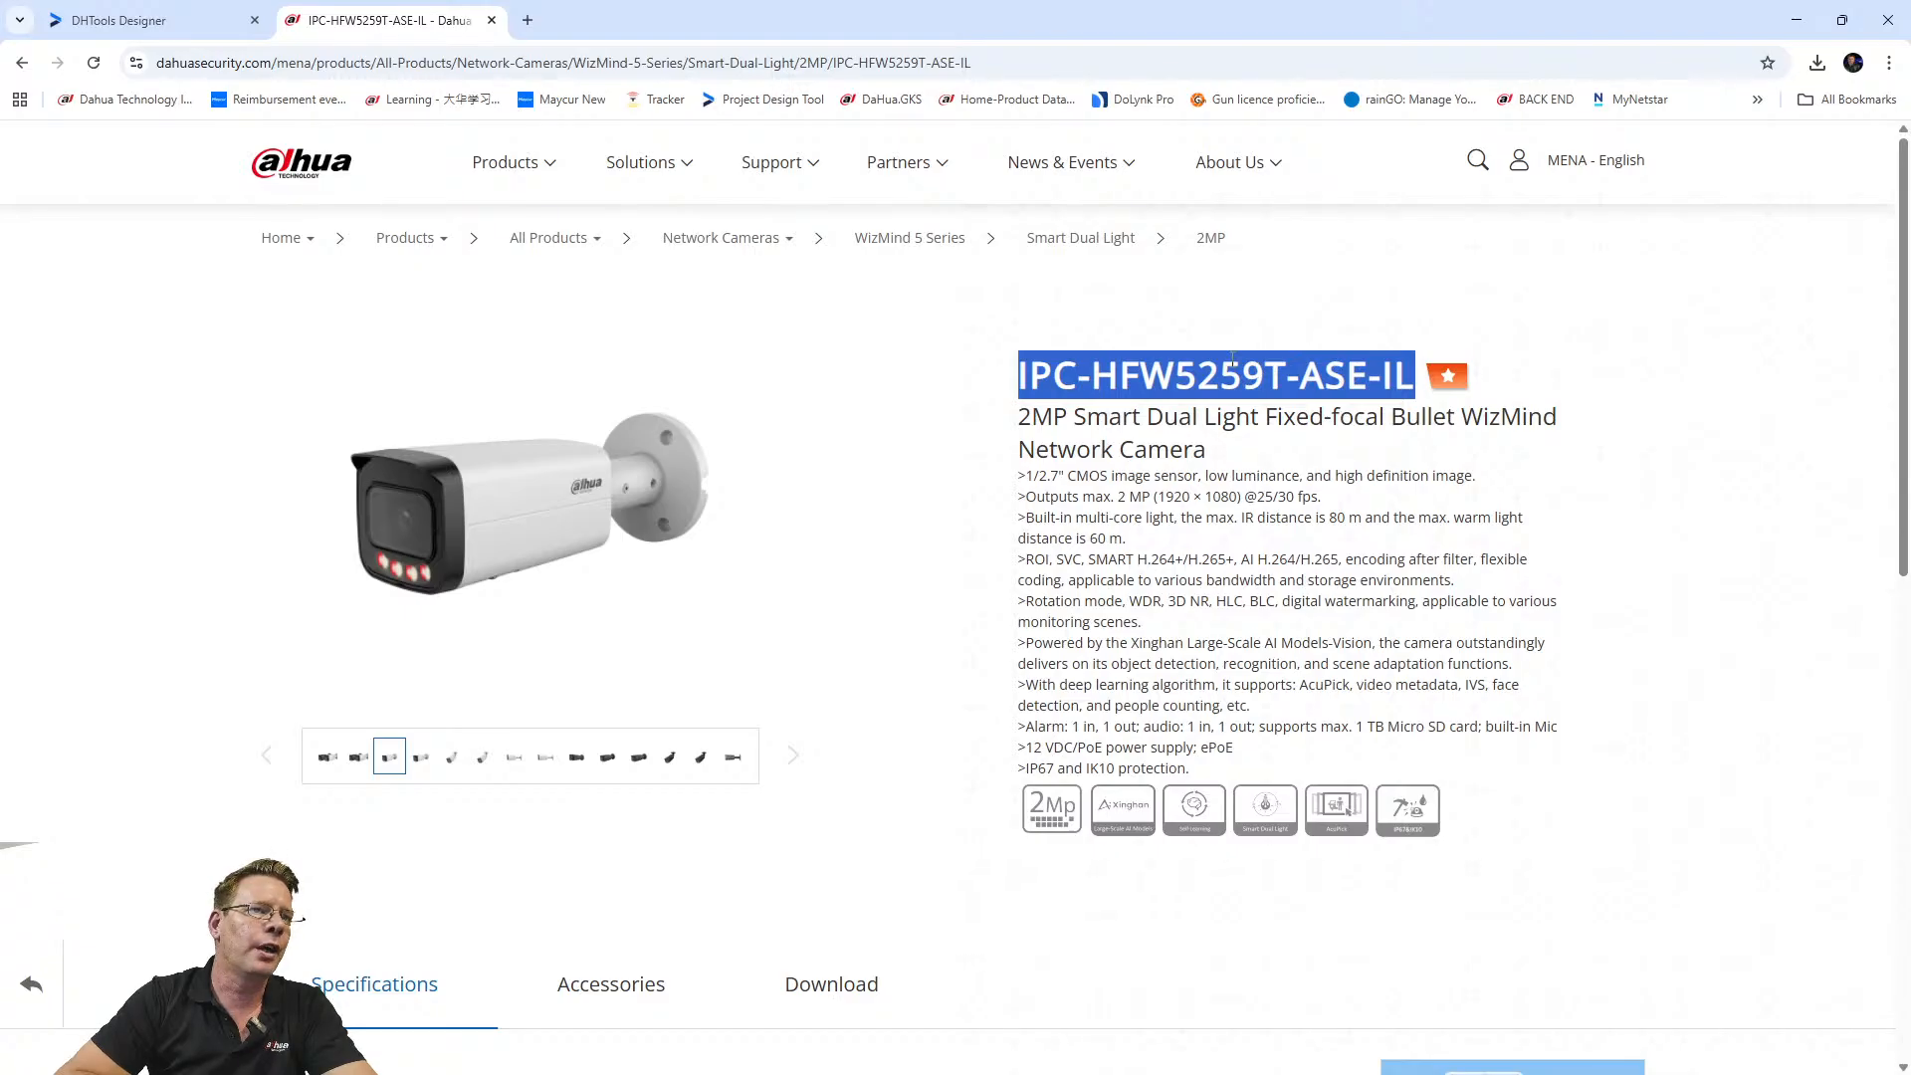
{"action": "left_click", "coordinate": [150, 20]}
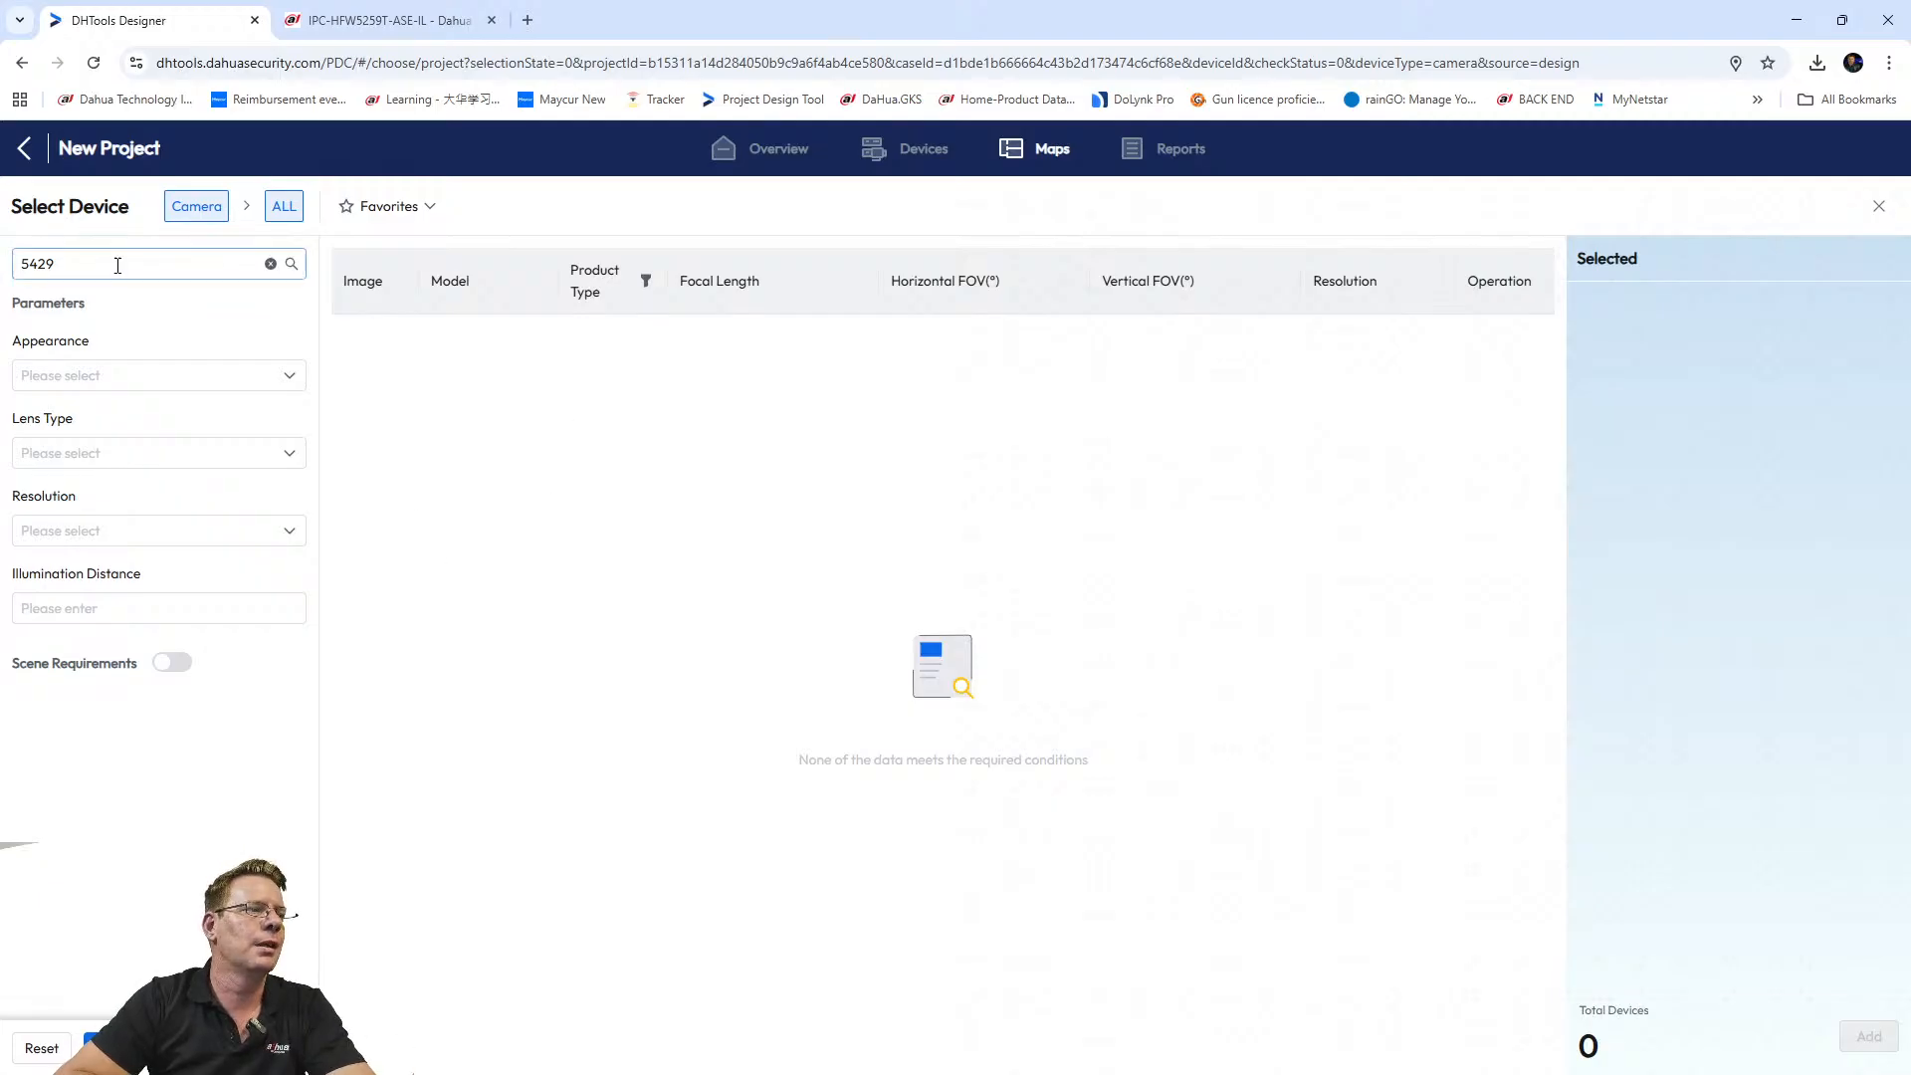
{"action": "double_click", "coordinate": [57, 259]}
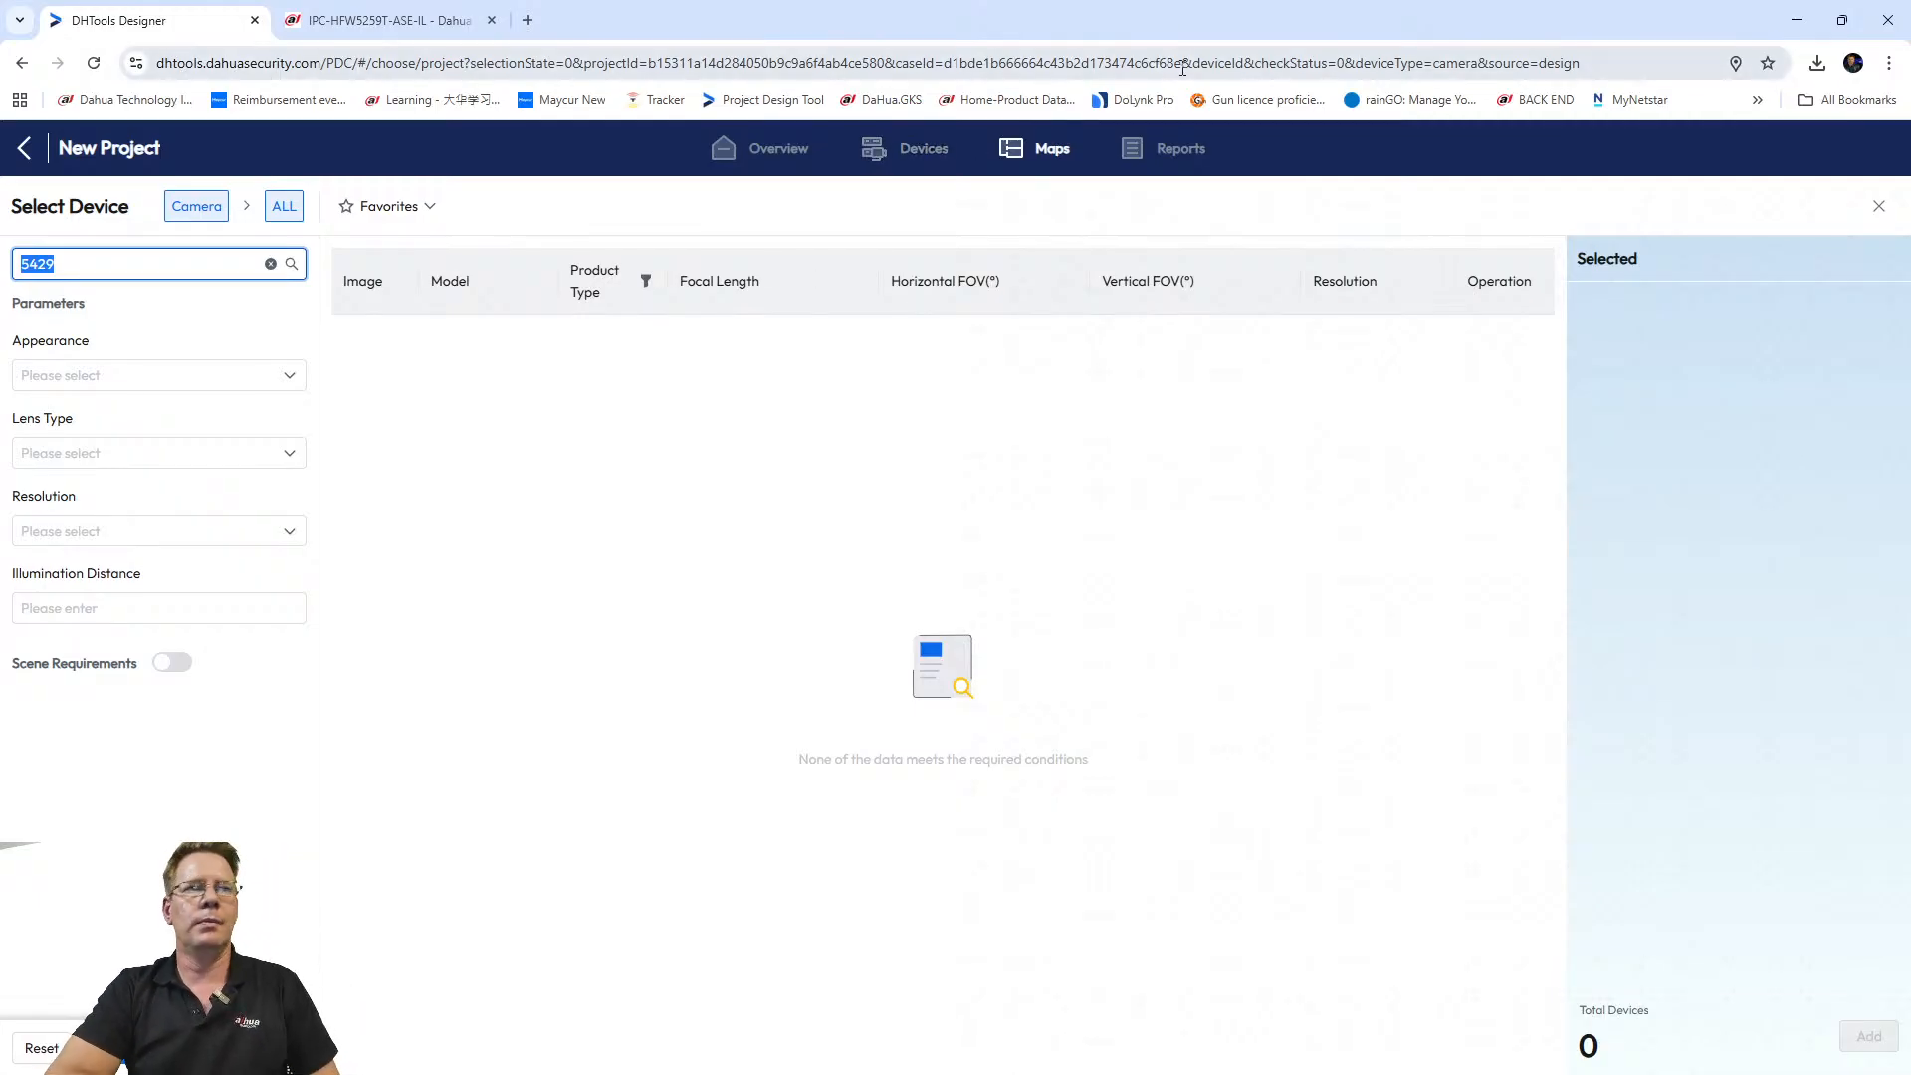
{"action": "left_click", "coordinate": [341, 33]}
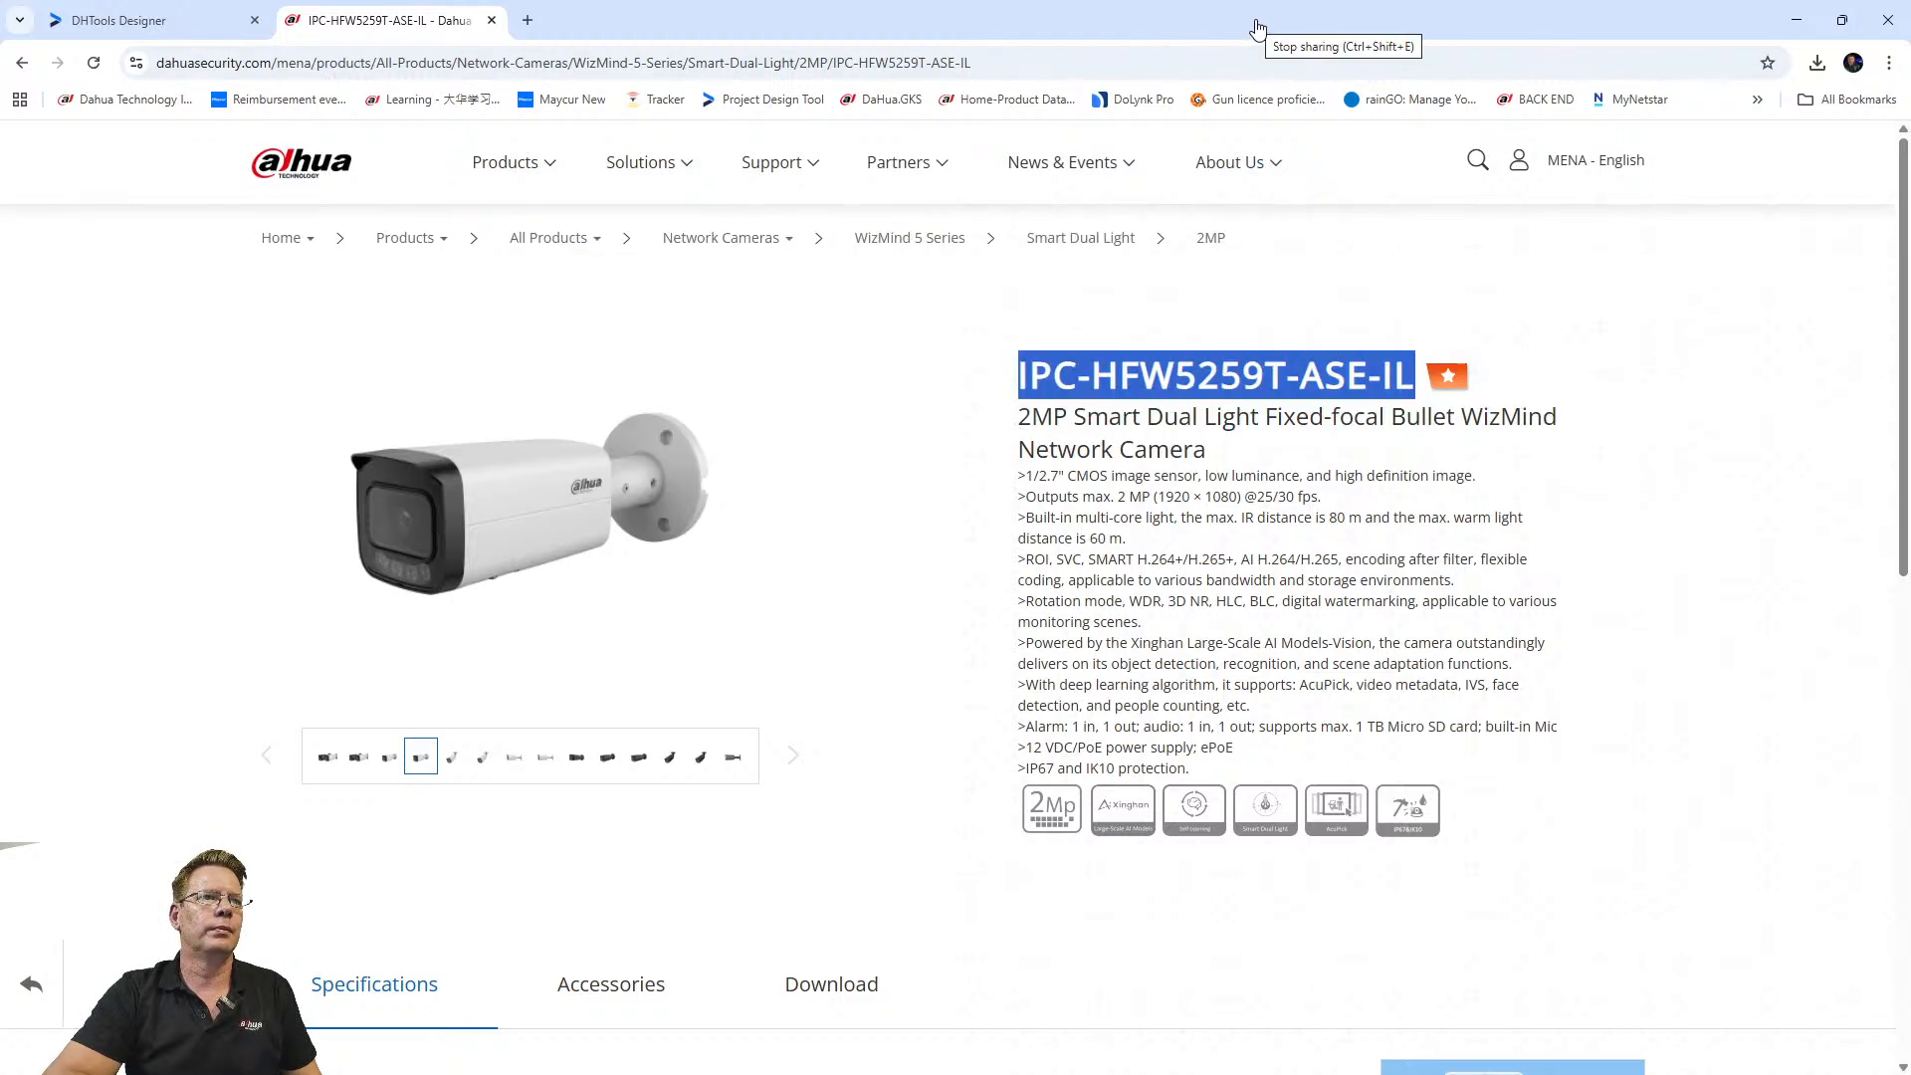
Minimise the browser showing the Dahua MENA camera page, leaving the desktop visible.
{"action": "left_click", "coordinate": [619, 28]}
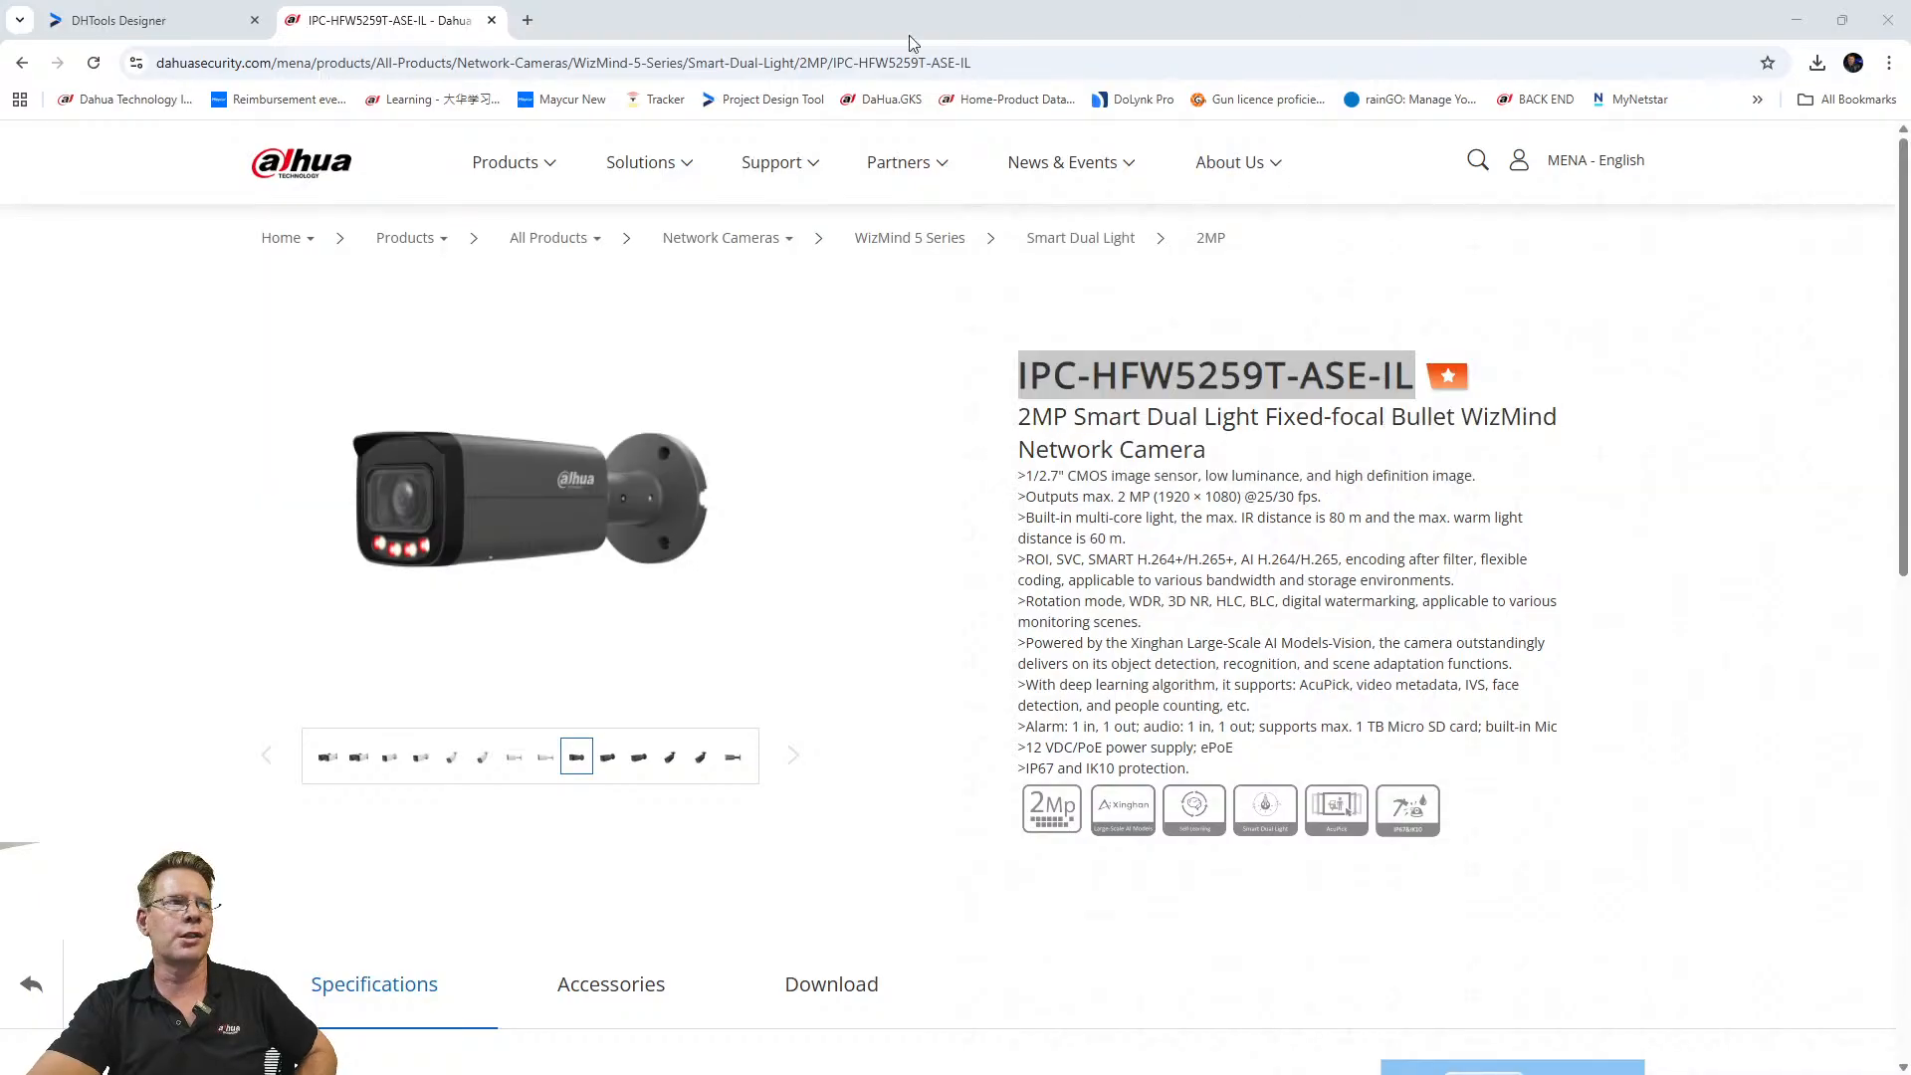
{"action": "left_click", "coordinate": [1797, 19]}
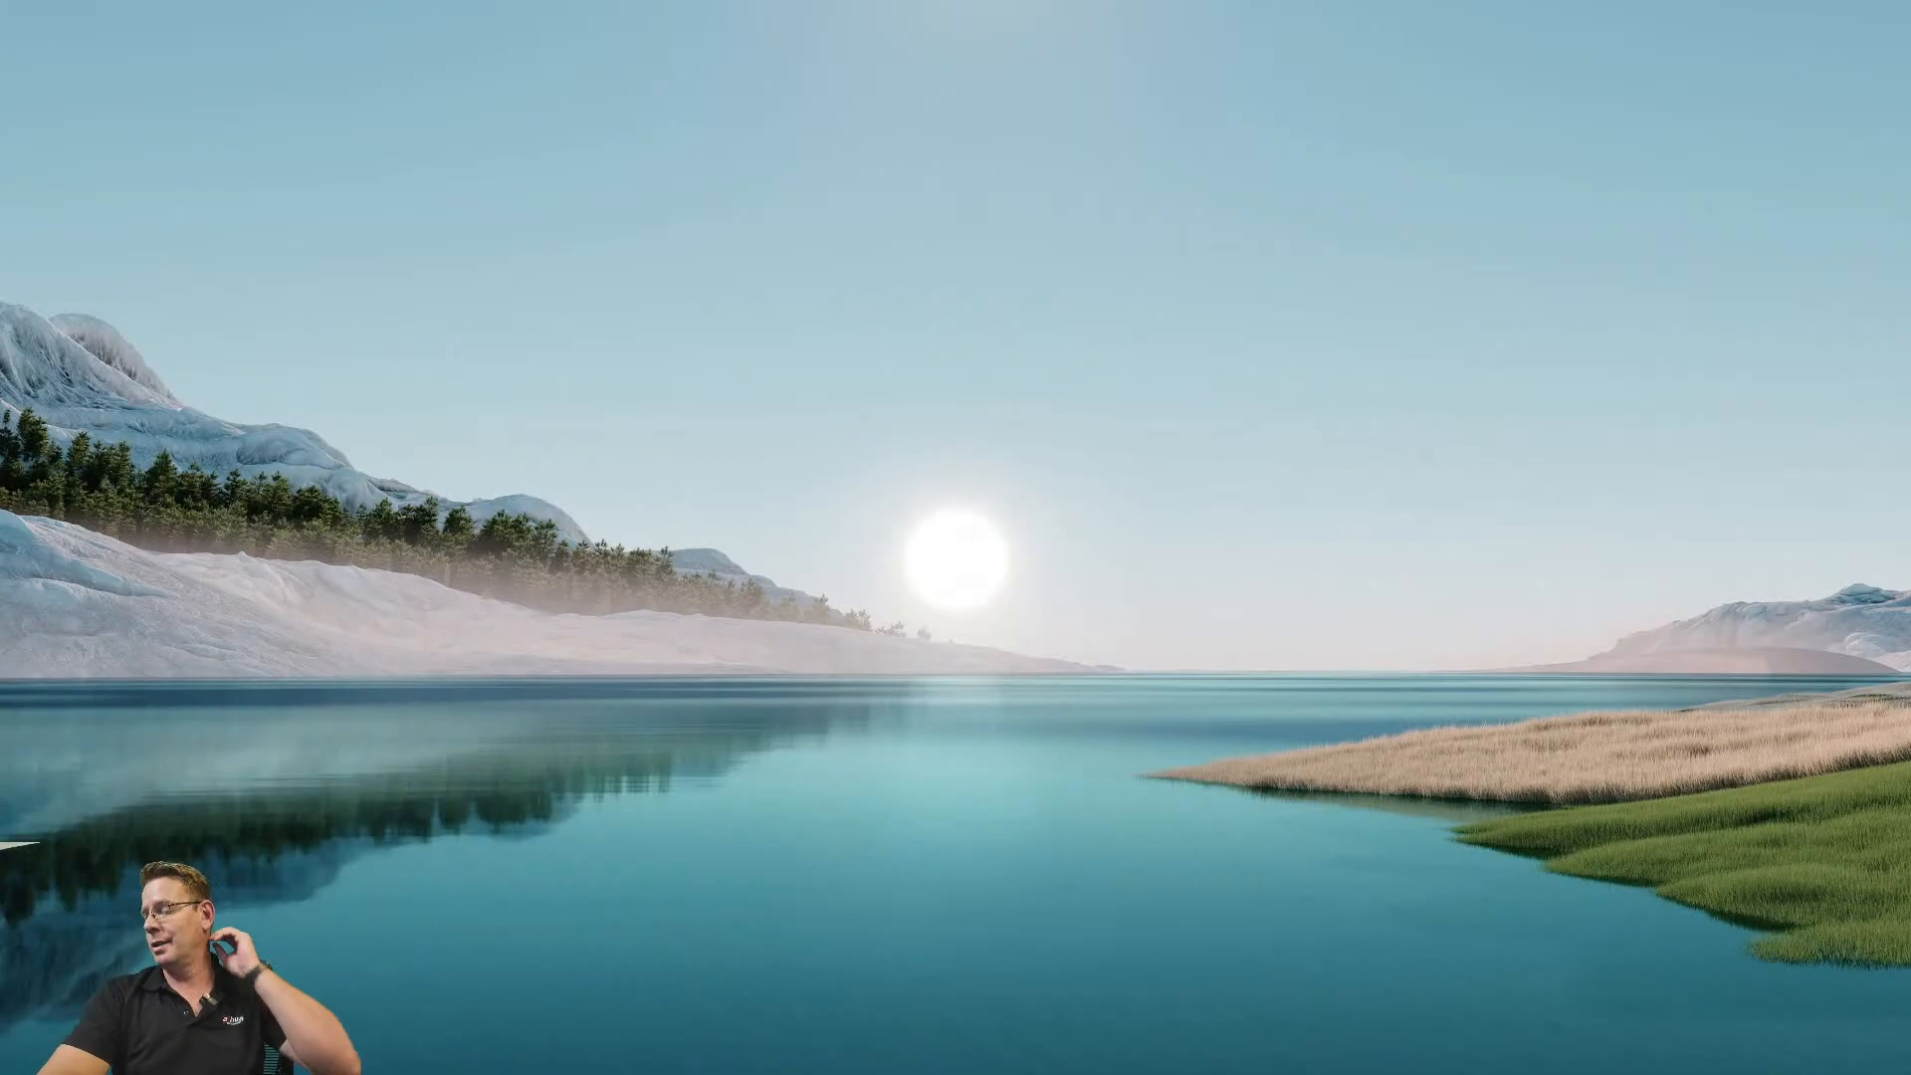